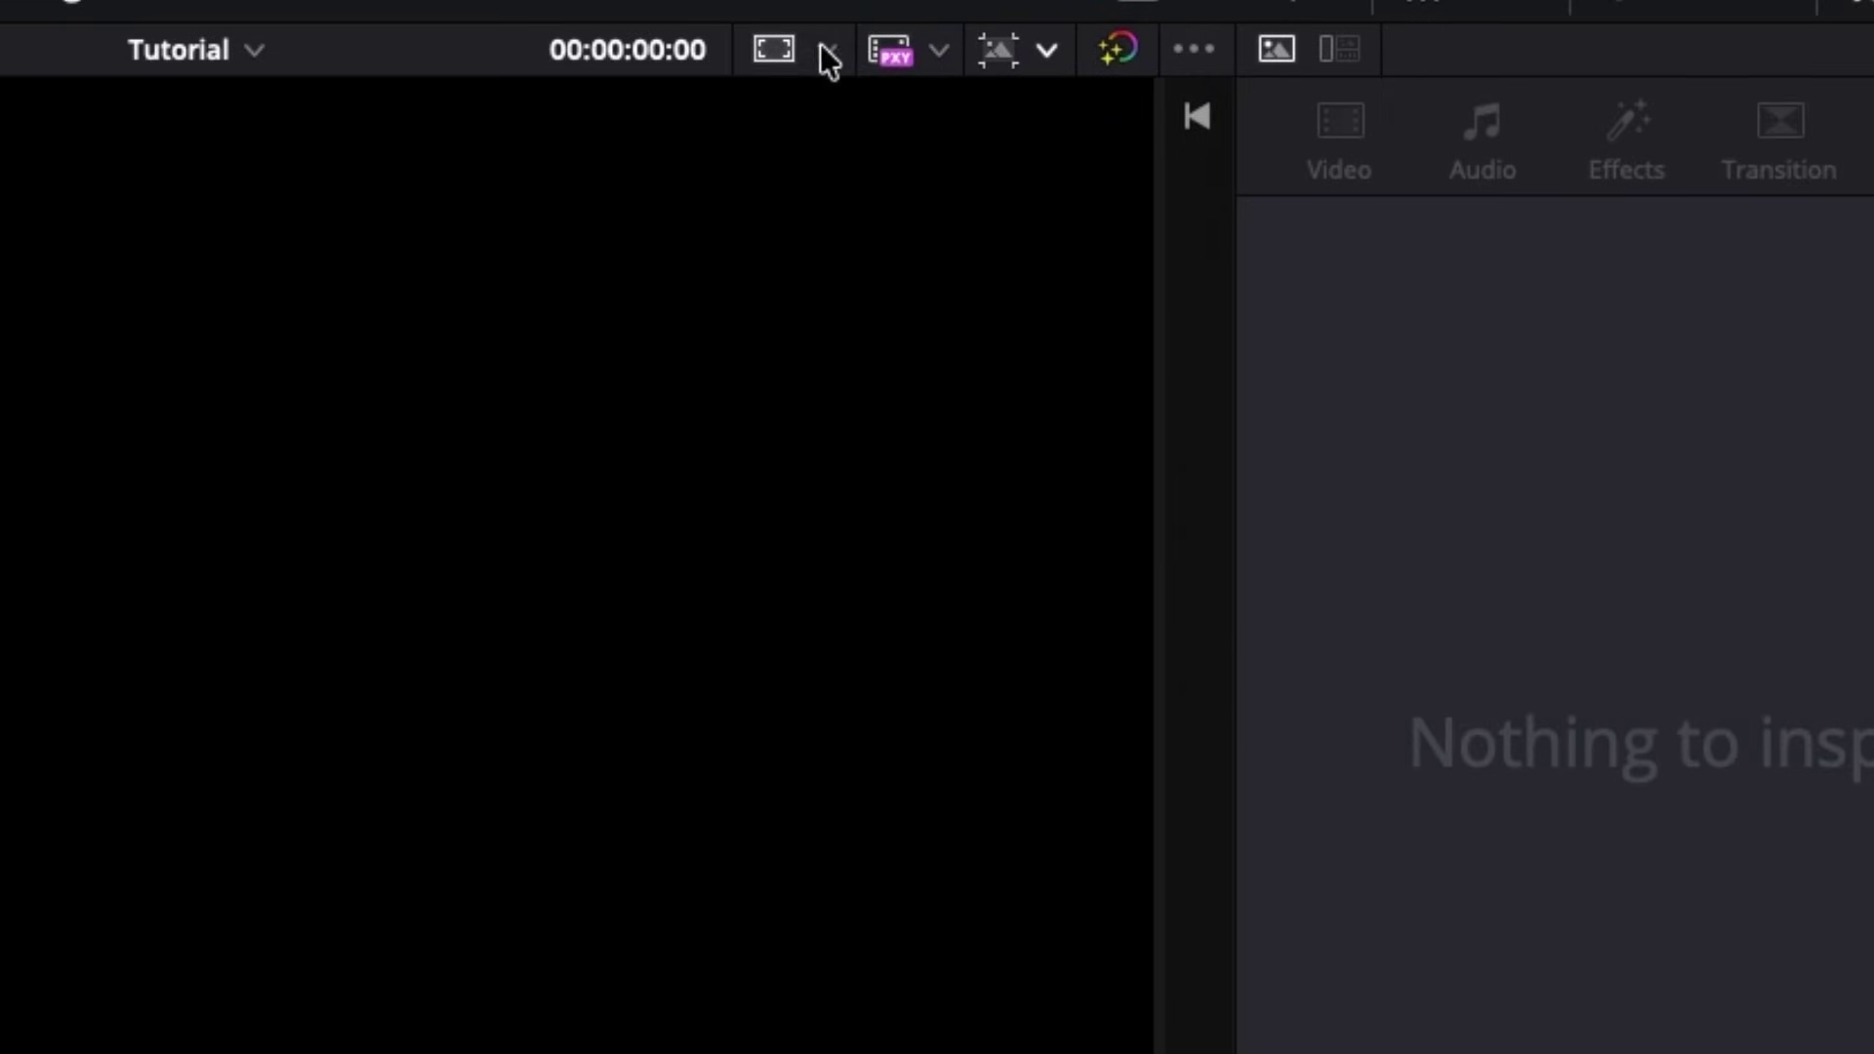
# Show the viewer rulers and enable the Title and Center safe area guides
pyautogui.click(1286, 46)
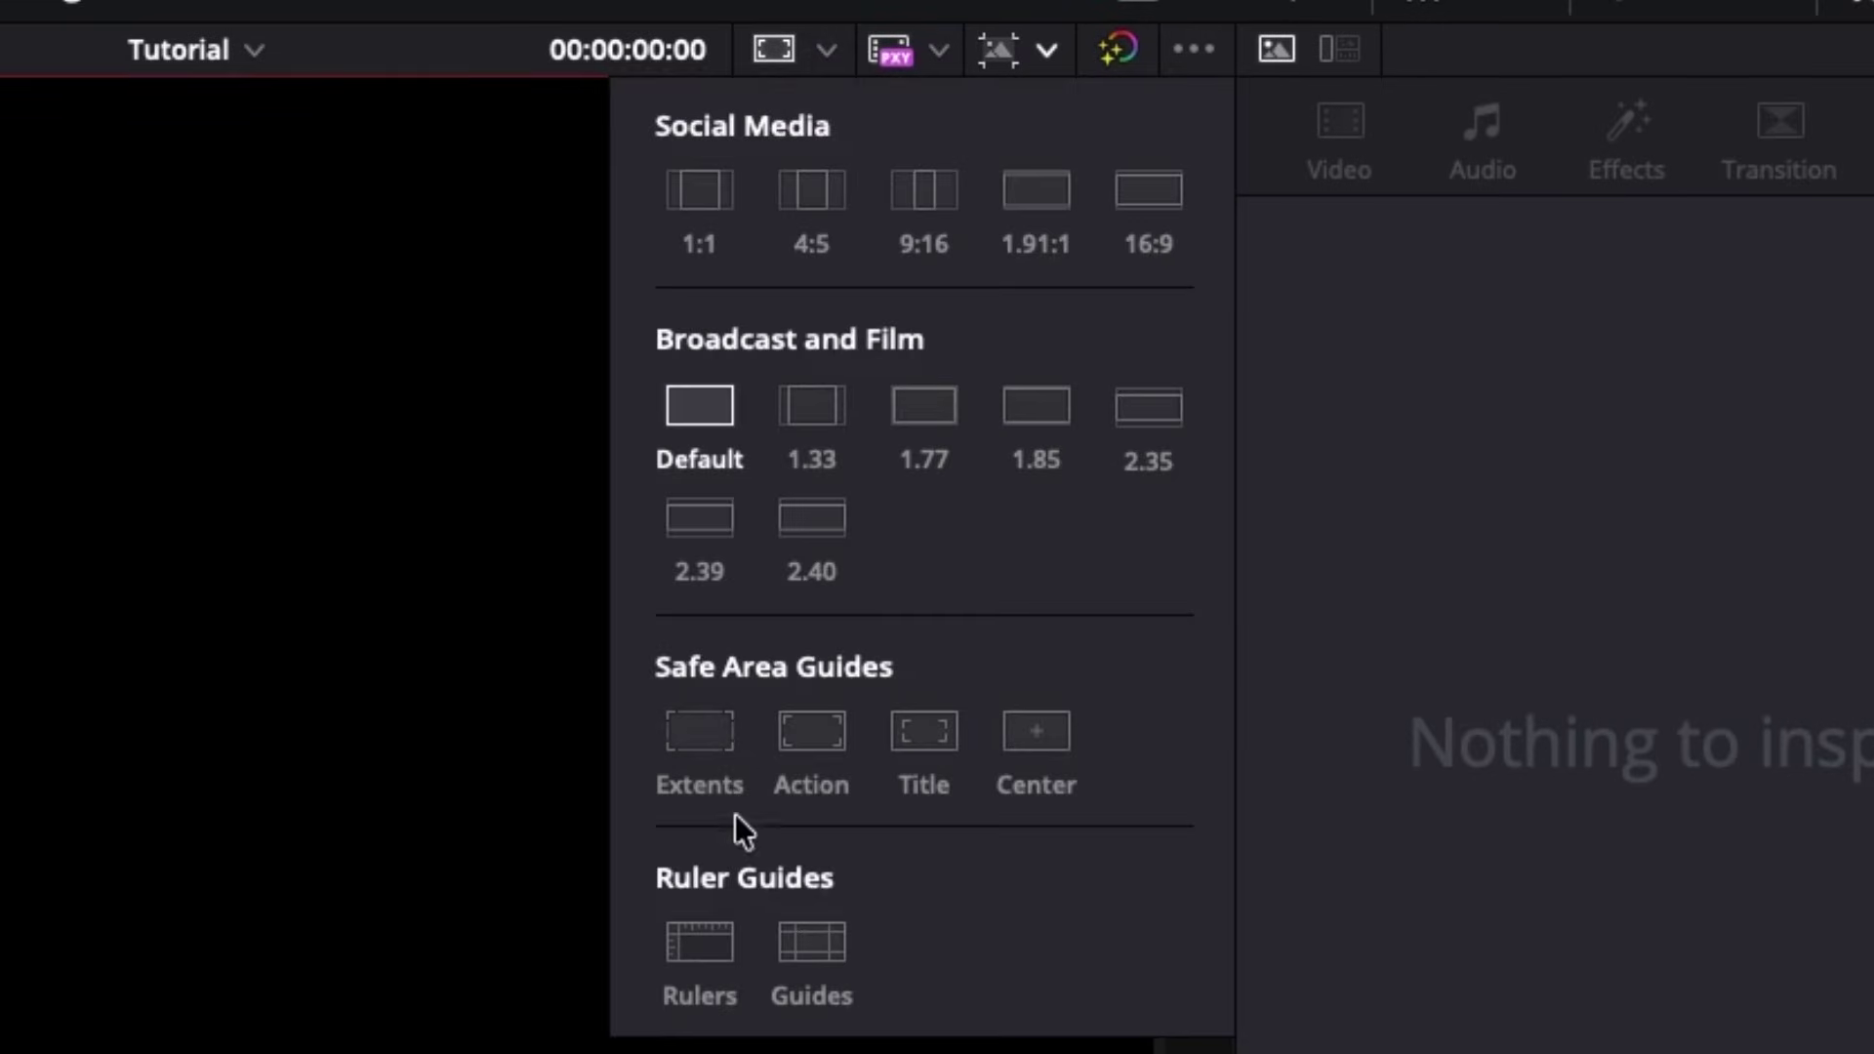
pyautogui.click(715, 955)
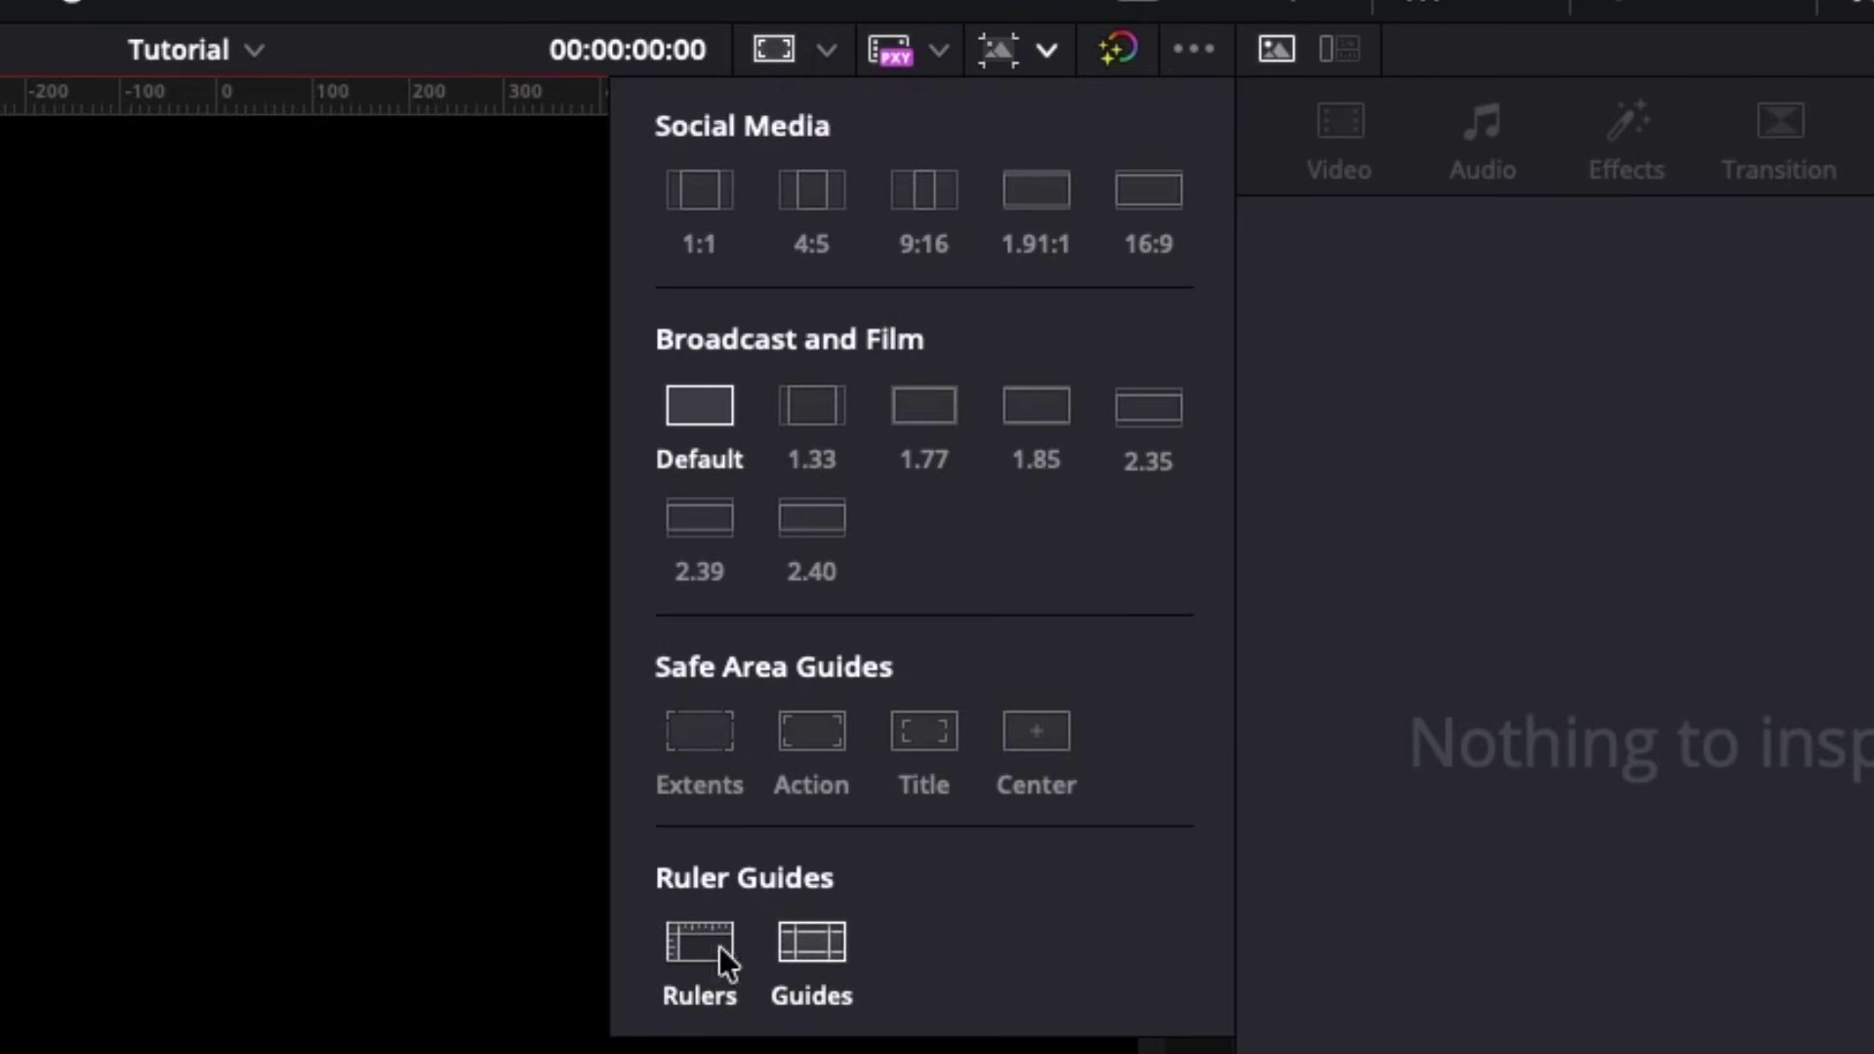
pyautogui.click(928, 727)
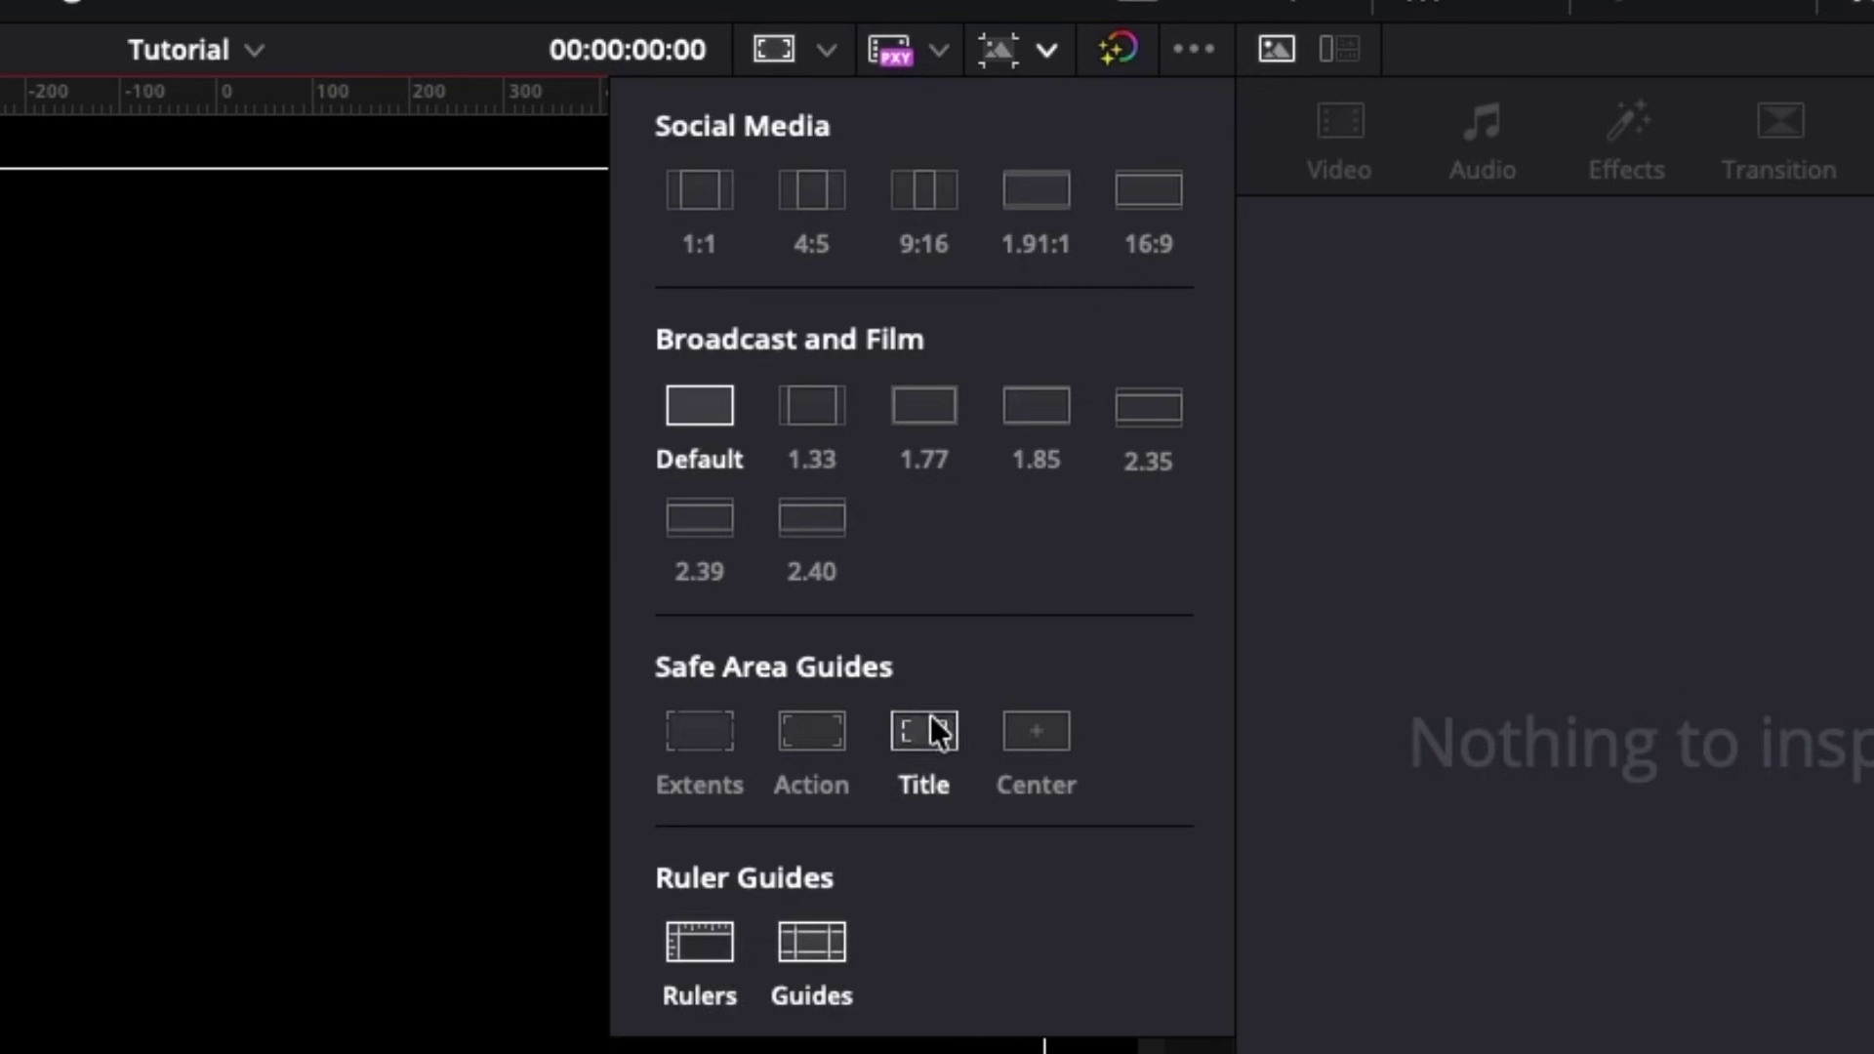
pyautogui.click(1045, 752)
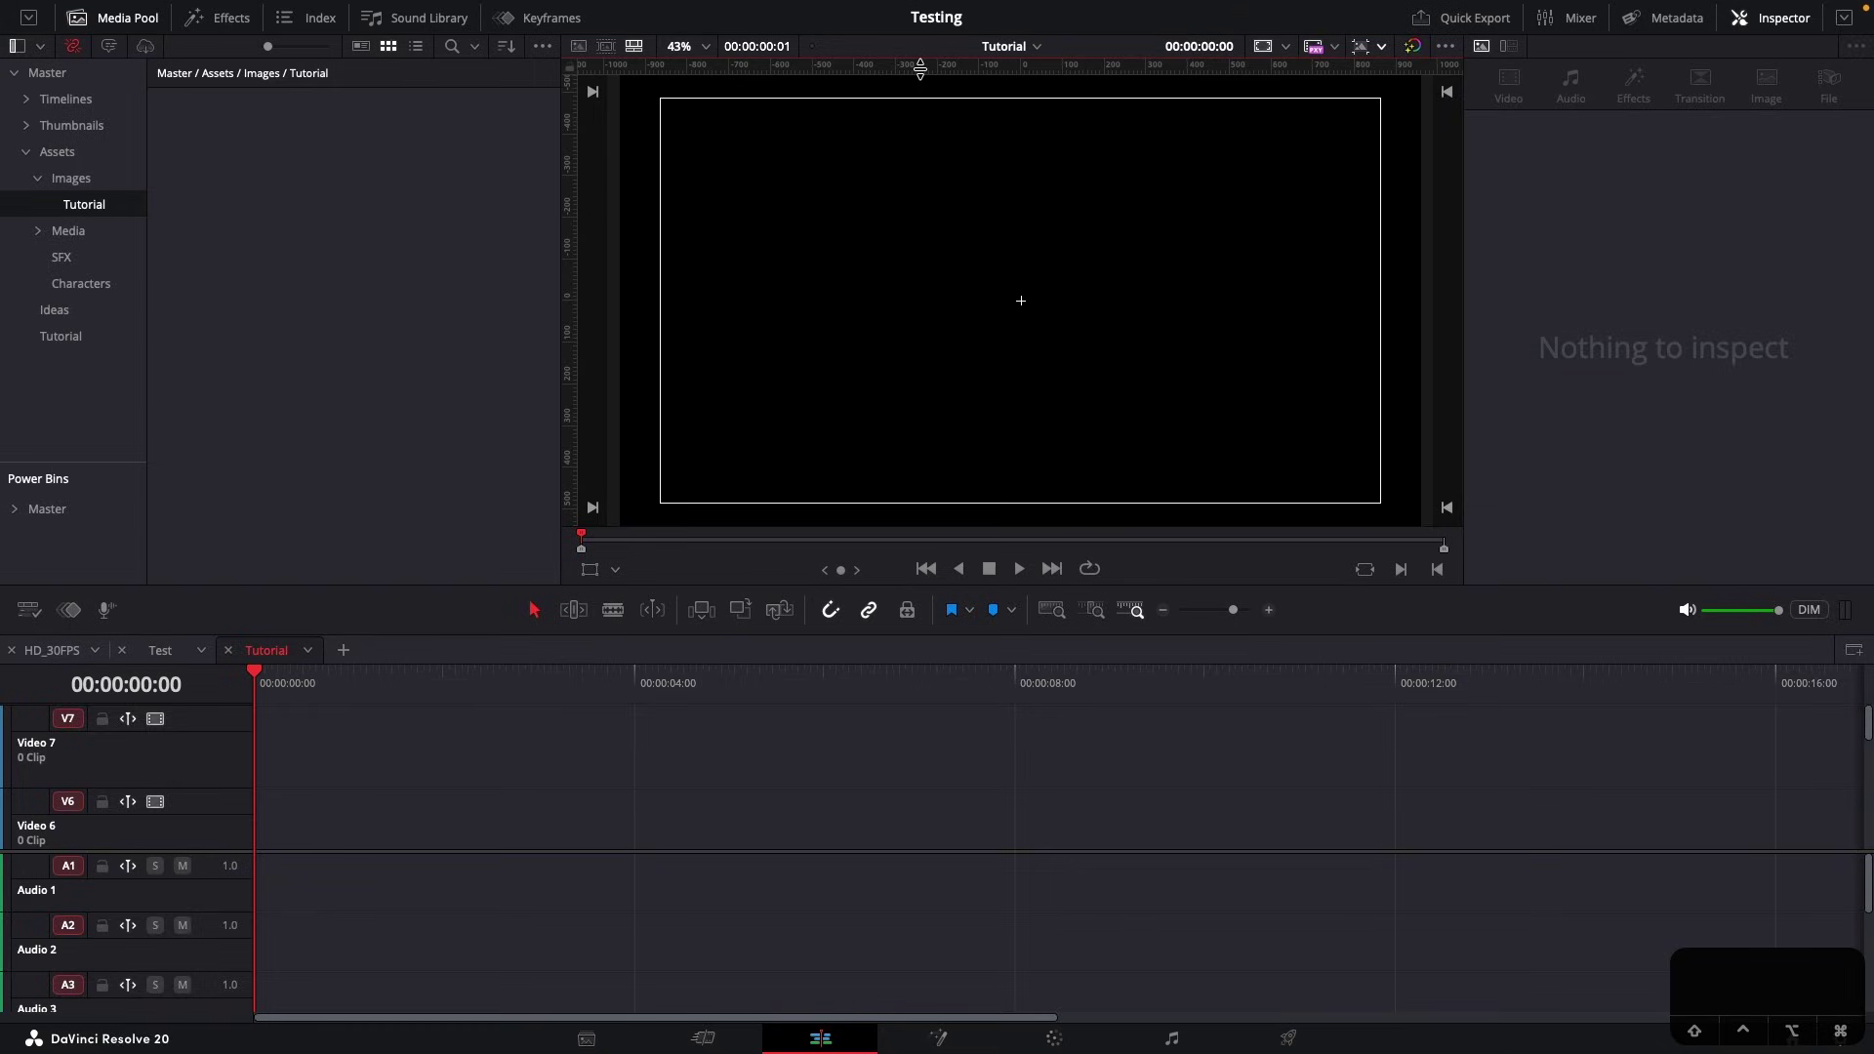
# Place horizontal and vertical ruler guides through the frame centre and along the edges of the title-safe area
pyautogui.moveTo(920, 69); pyautogui.dragTo(991, 300)
pyautogui.moveTo(561, 174); pyautogui.dragTo(989, 234)
pyautogui.moveTo(876, 65); pyautogui.dragTo(898, 502)
pyautogui.moveTo(660, 64); pyautogui.dragTo(665, 98)
pyautogui.moveTo(503, 208); pyautogui.dragTo(1346, 233)
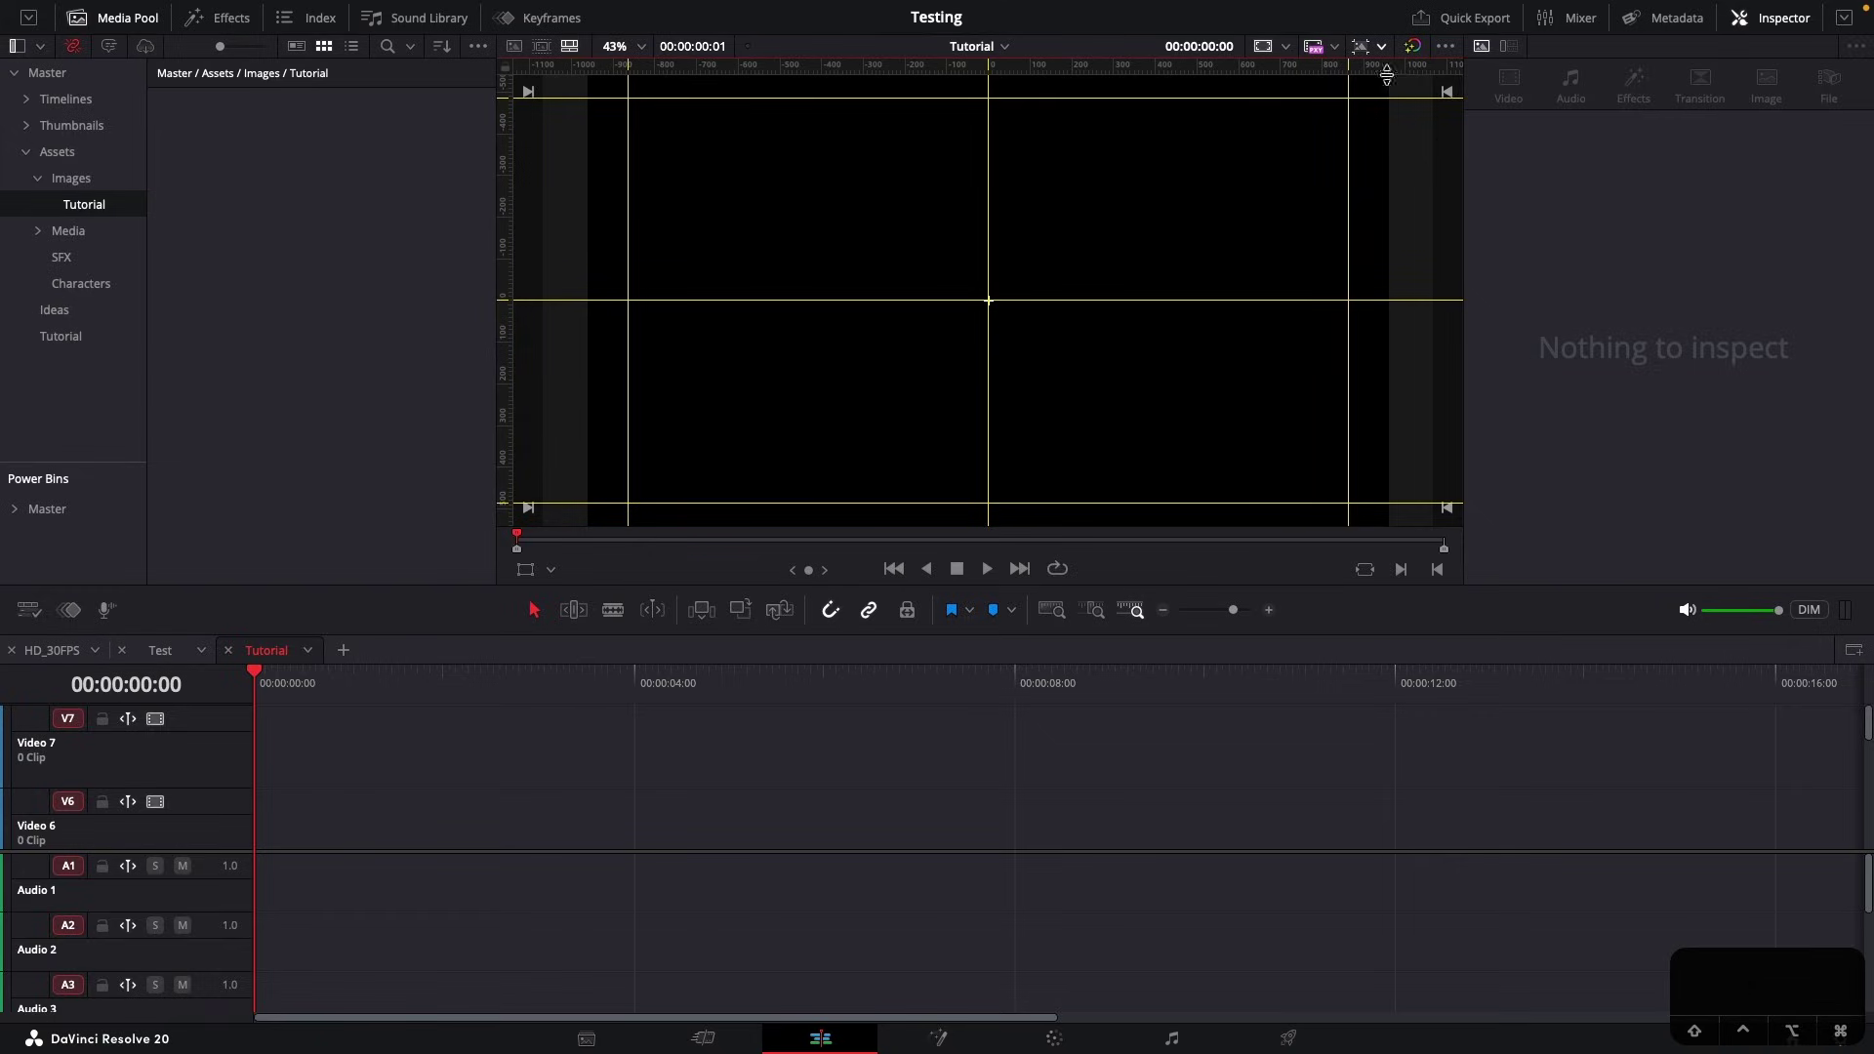
# Hide the safe area overlay and lock the ruler guides
pyautogui.click(1275, 50)
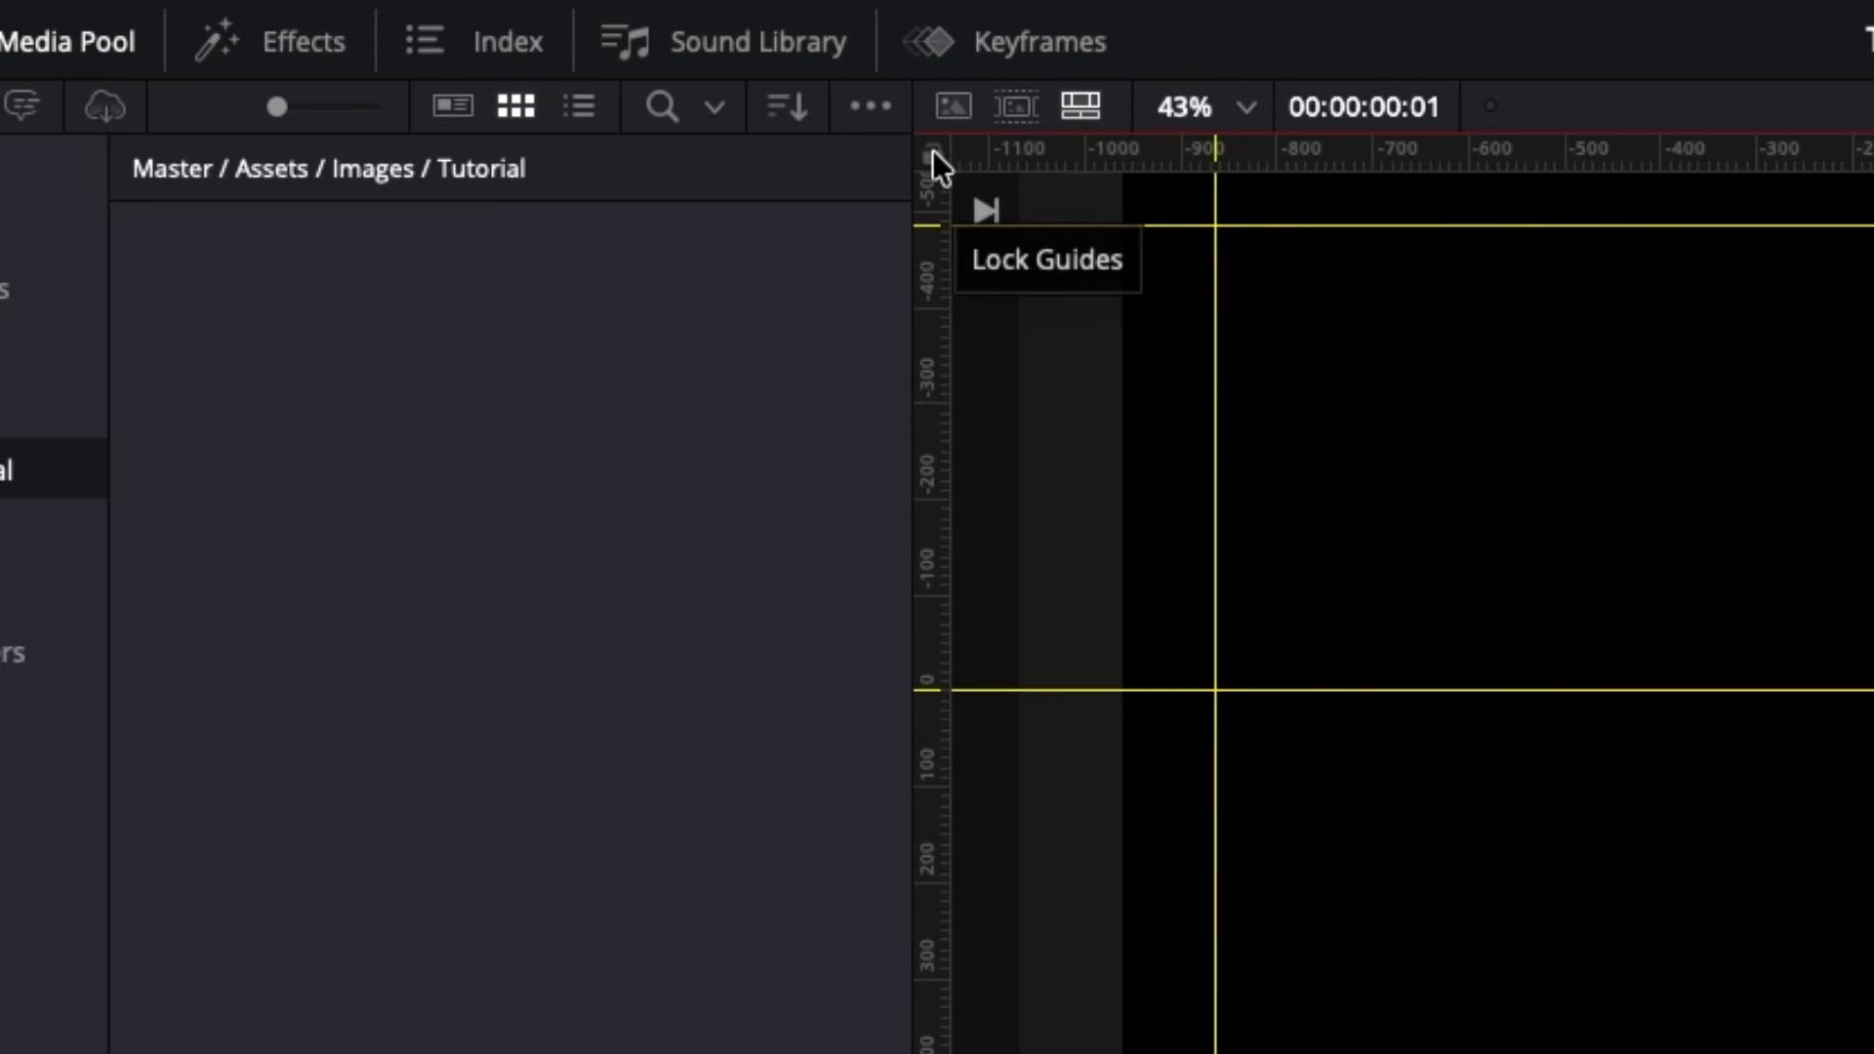
pyautogui.click(934, 149)
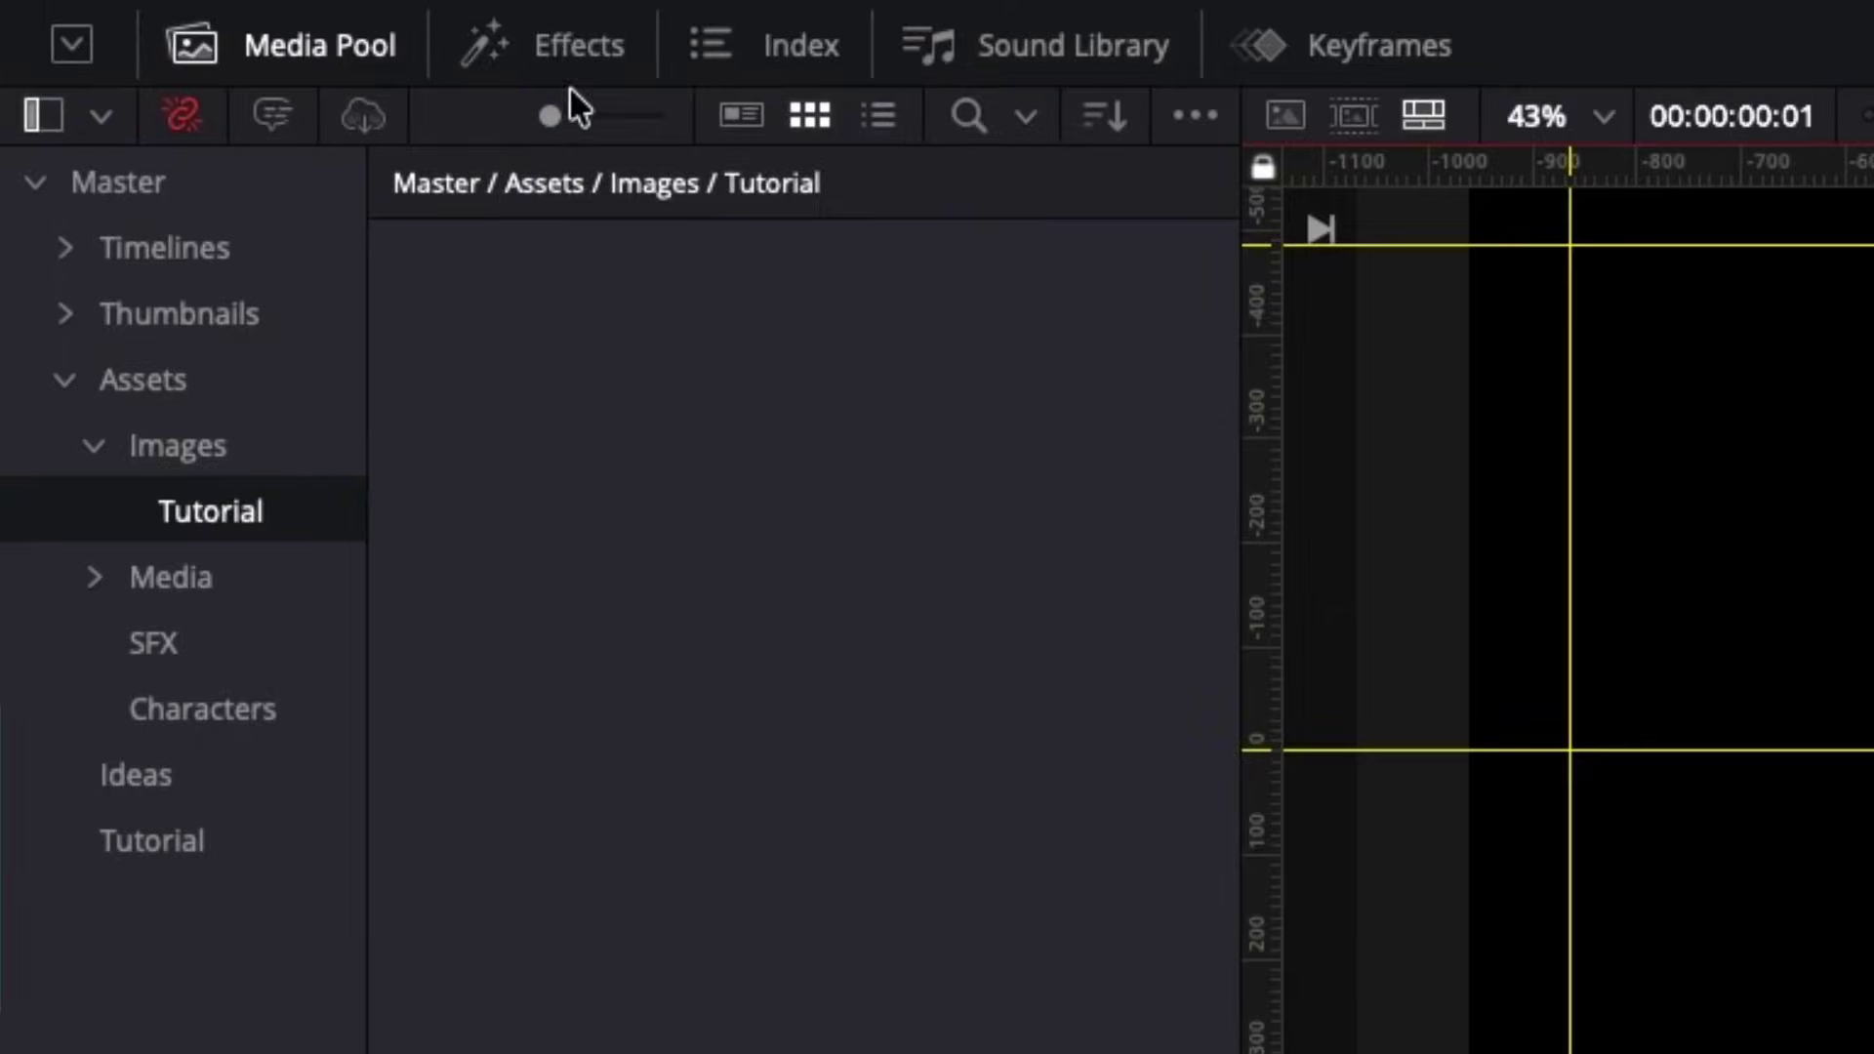
# Add a Fusion Composition effect at the start of the timeline and extend it to about 10 seconds
pyautogui.click(219, 17)
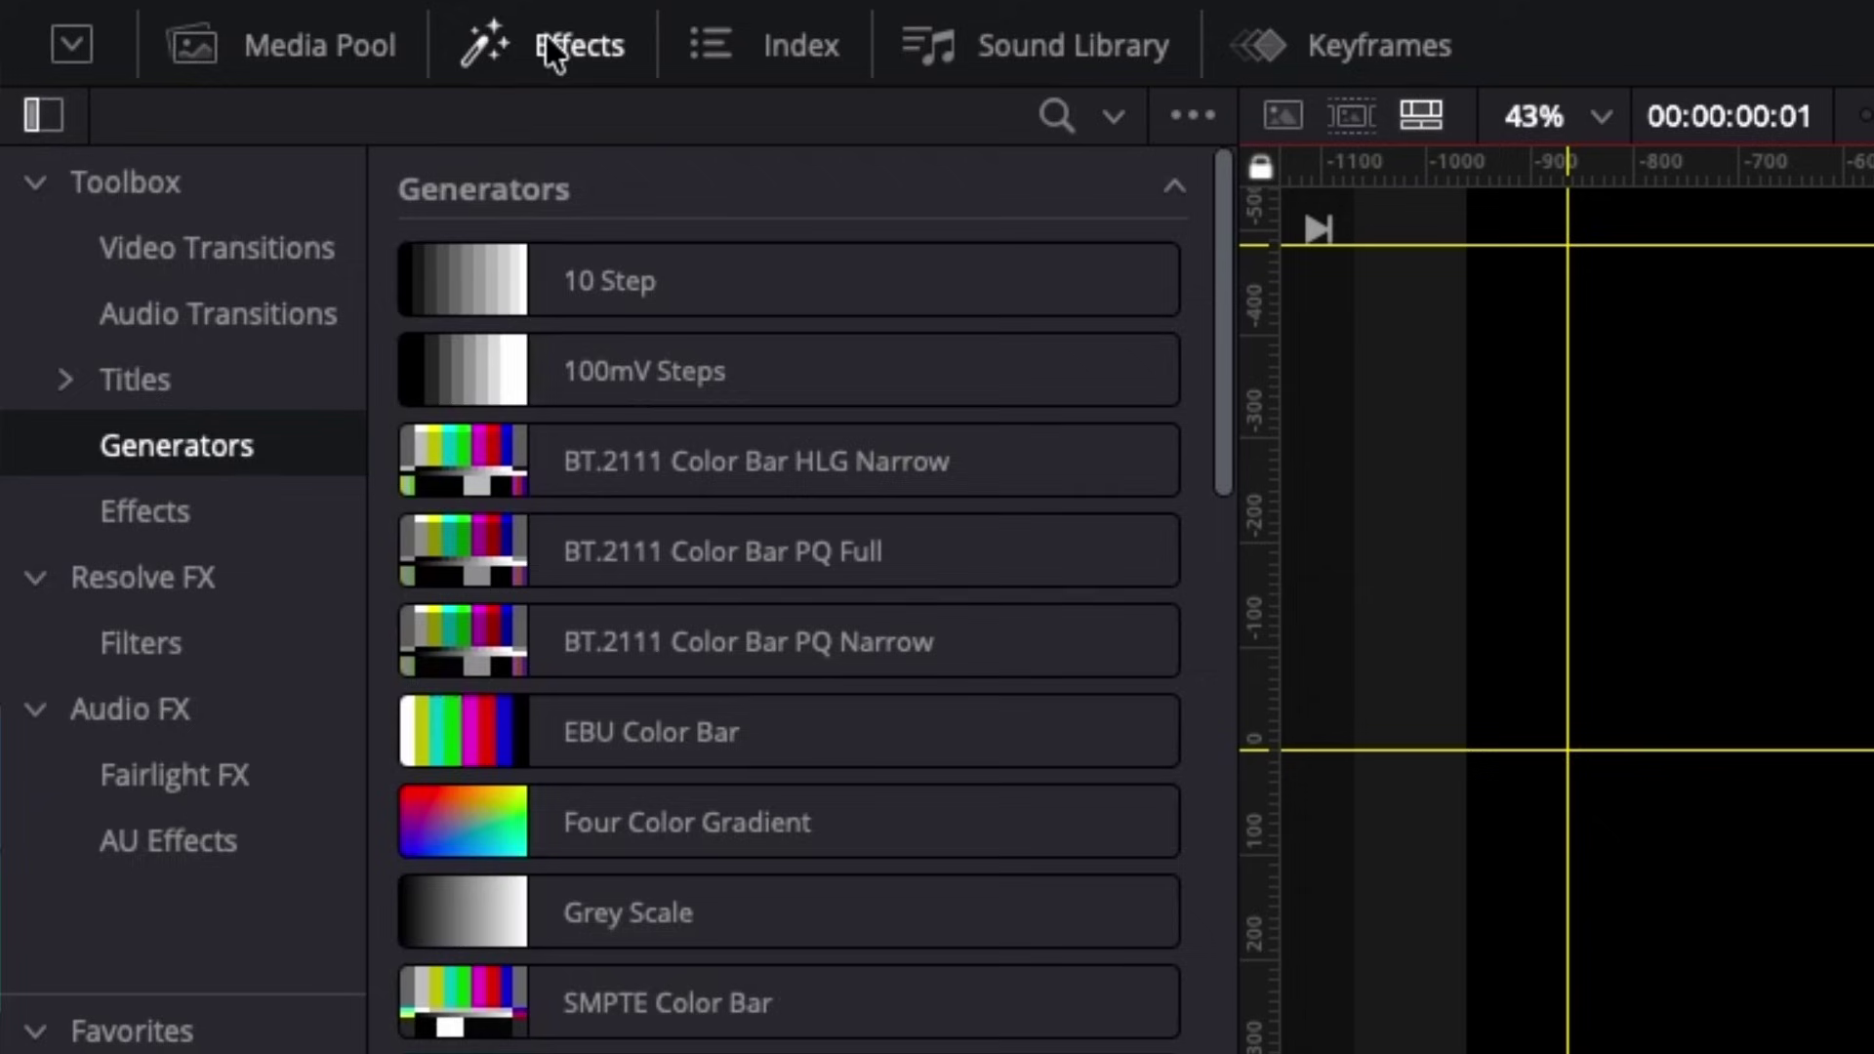
pyautogui.click(172, 510)
pyautogui.moveTo(619, 377); pyautogui.dragTo(1177, 1053)
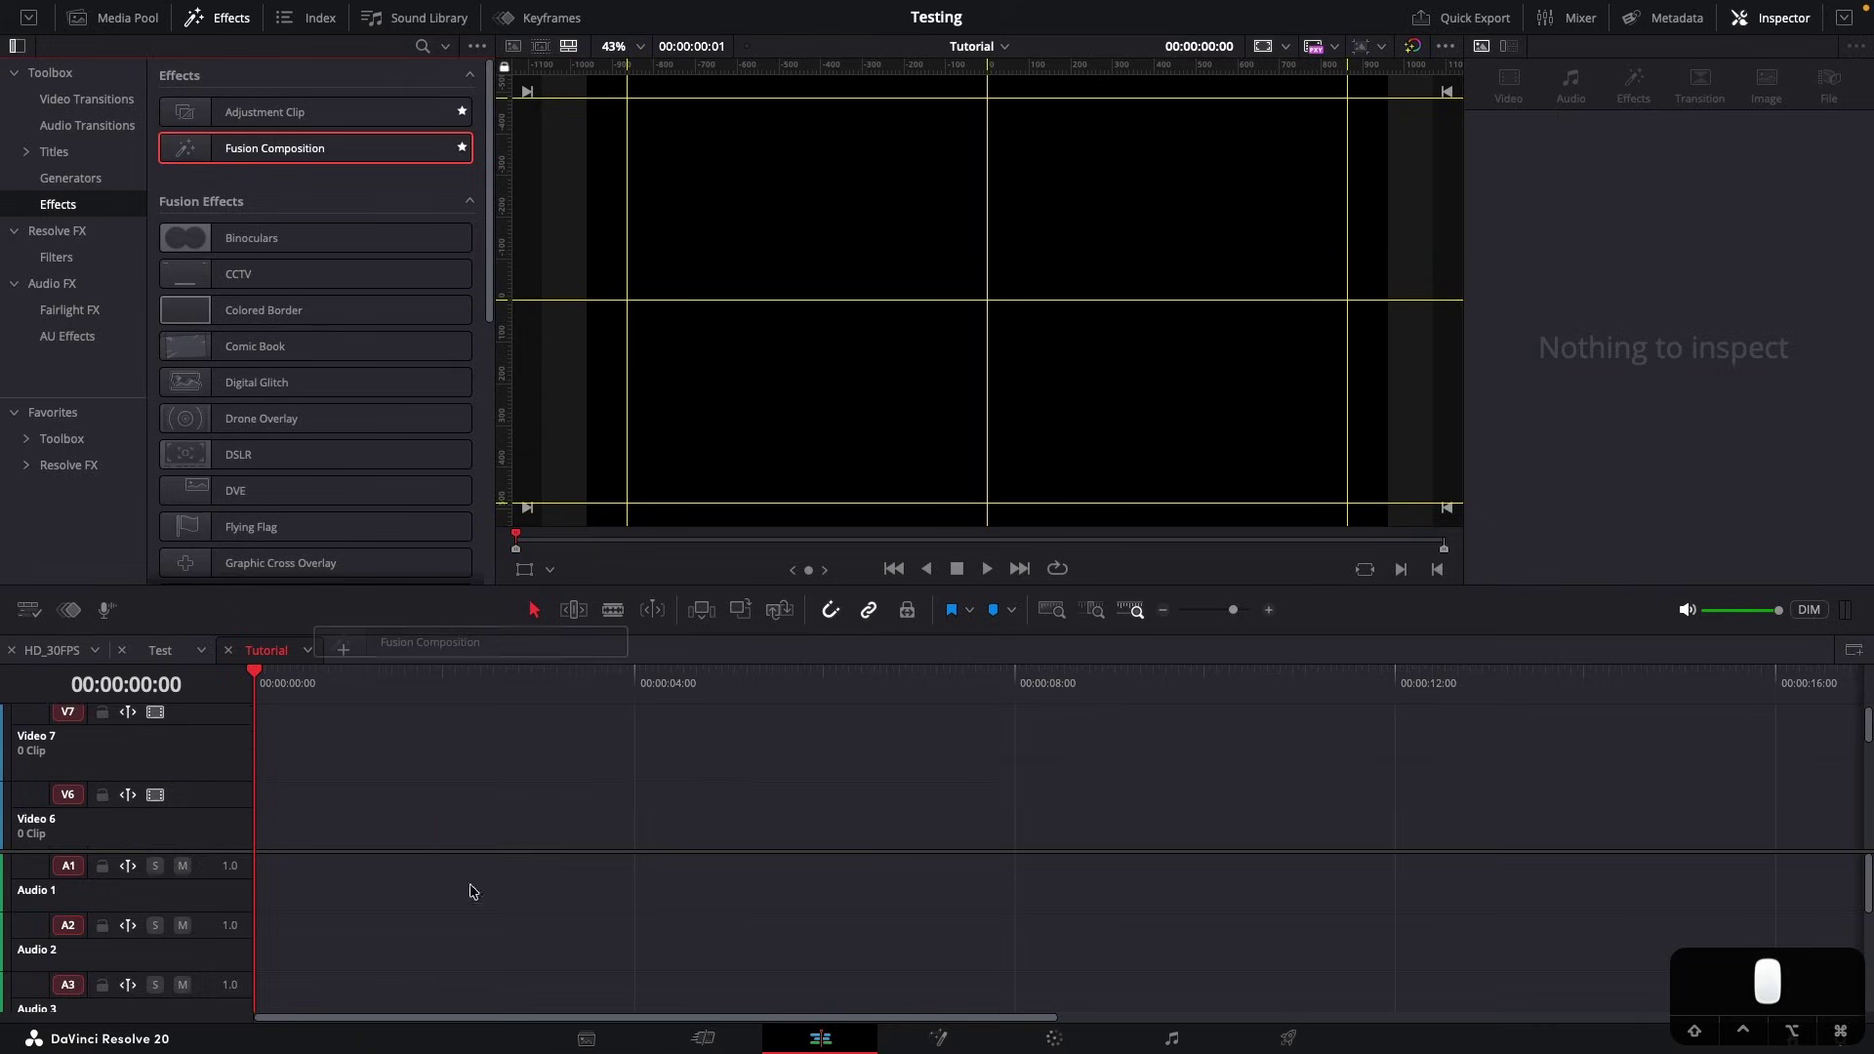
pyautogui.moveTo(472, 891); pyautogui.dragTo(1199, 816)
# Move the playhead to about 3 seconds and open the Fusion Composition clip in the Fusion page
pyautogui.click(537, 728)
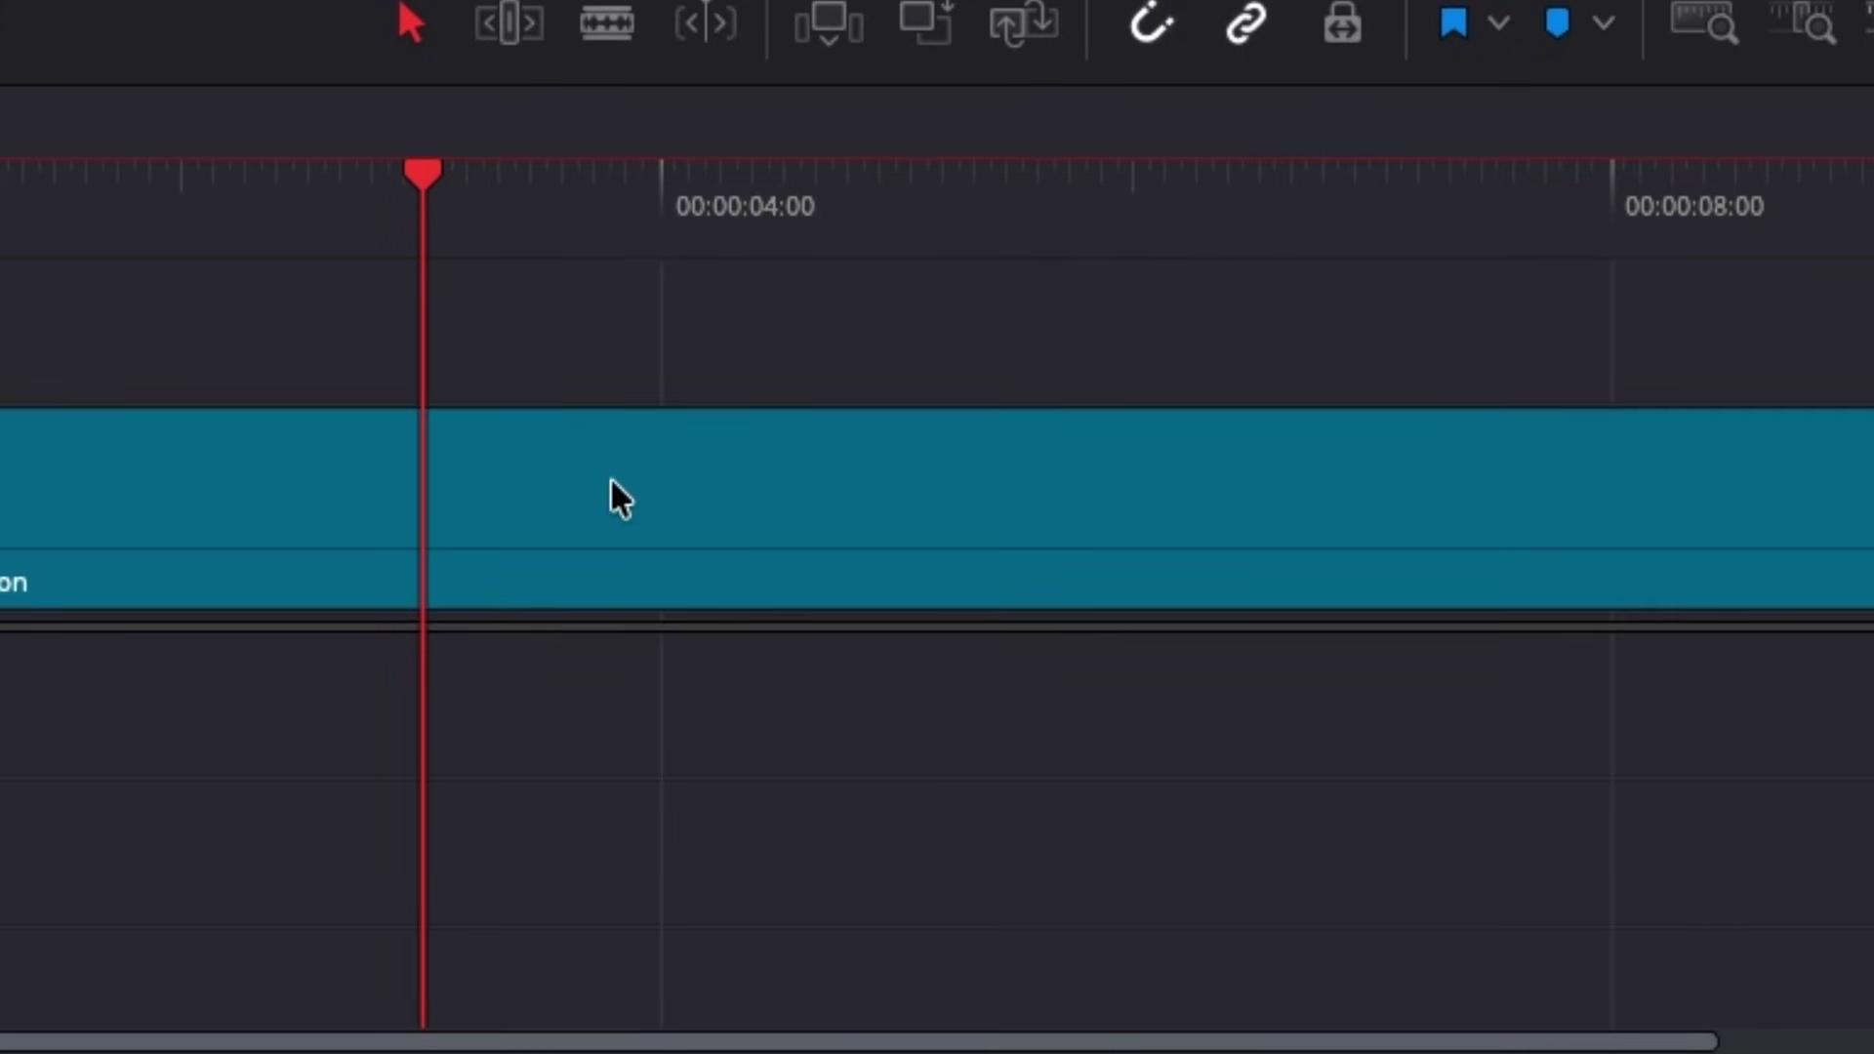
pyautogui.click(611, 480)
pyautogui.rightClick(701, 520)
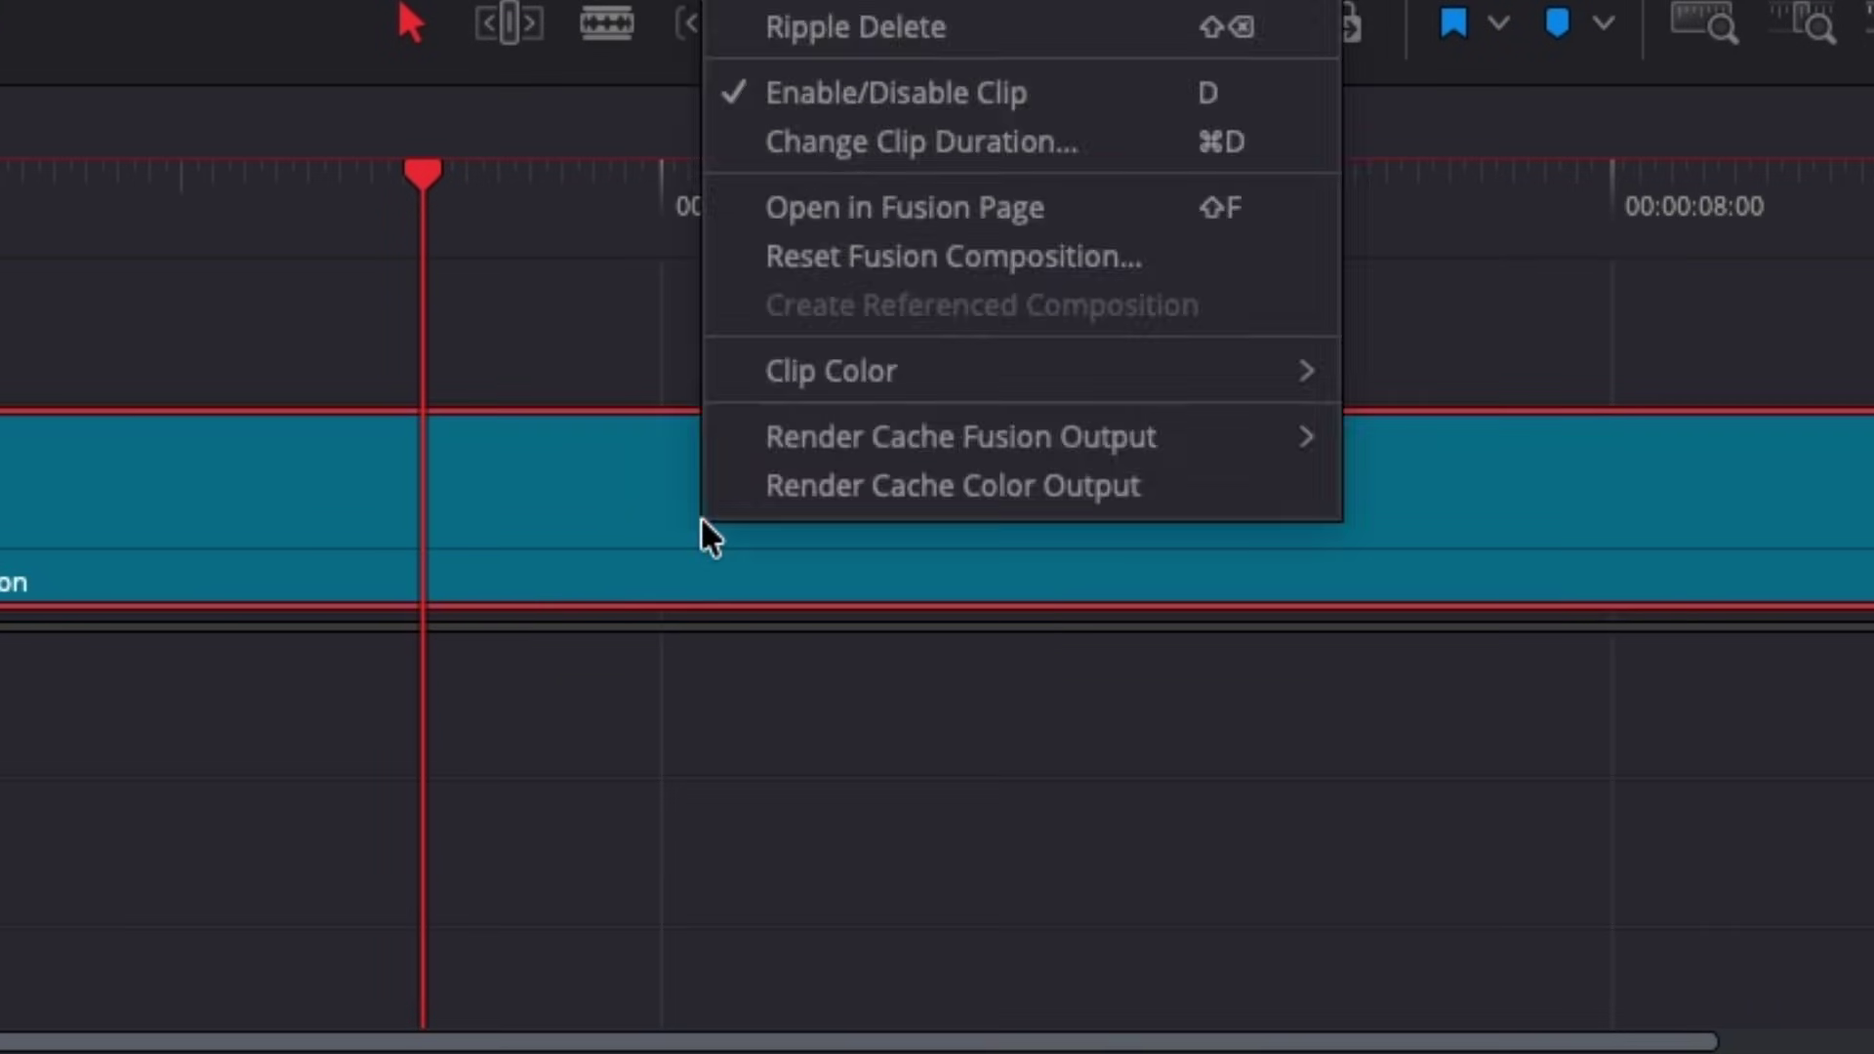
pyautogui.click(1018, 207)
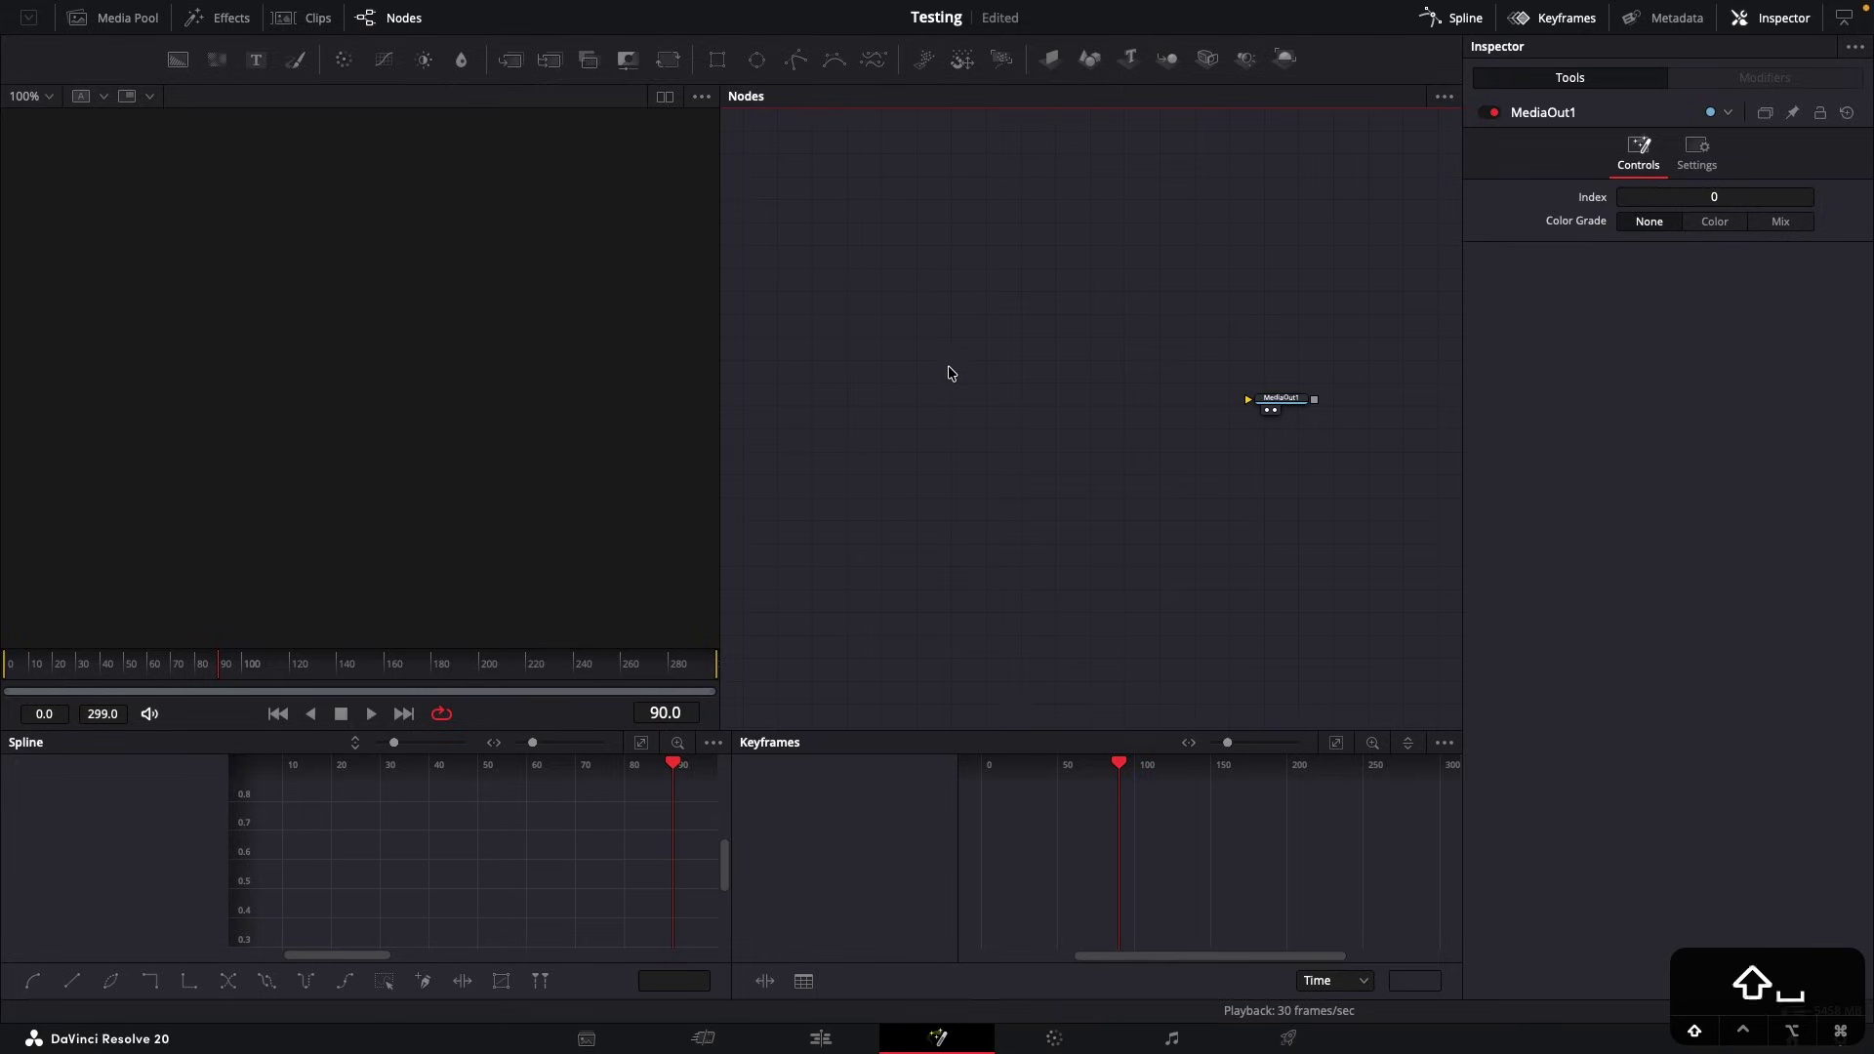
# Insert the saved square grid background by searching for "square", connect its Merge1 node to MediaOut1 and view the output
pyautogui.write('square')
pyautogui.press('Return')
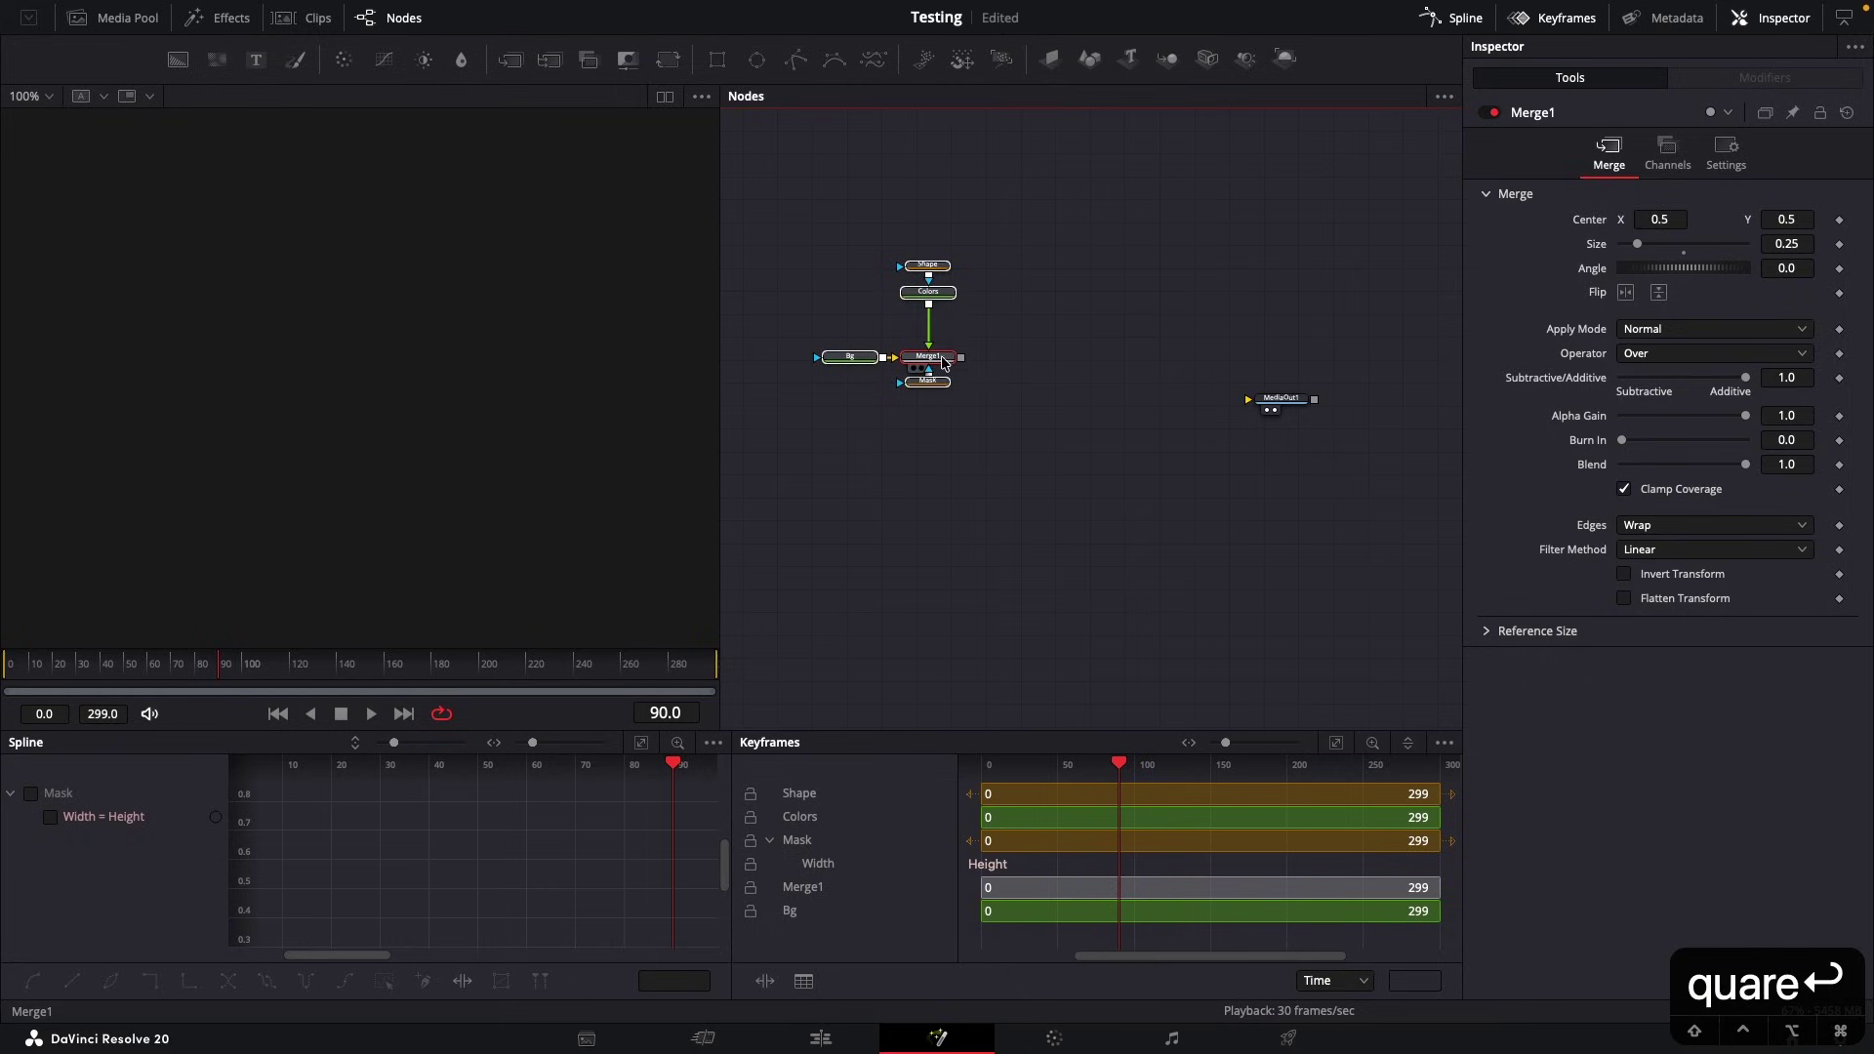
pyautogui.moveTo(942, 363); pyautogui.dragTo(1005, 446)
pyautogui.click(981, 412)
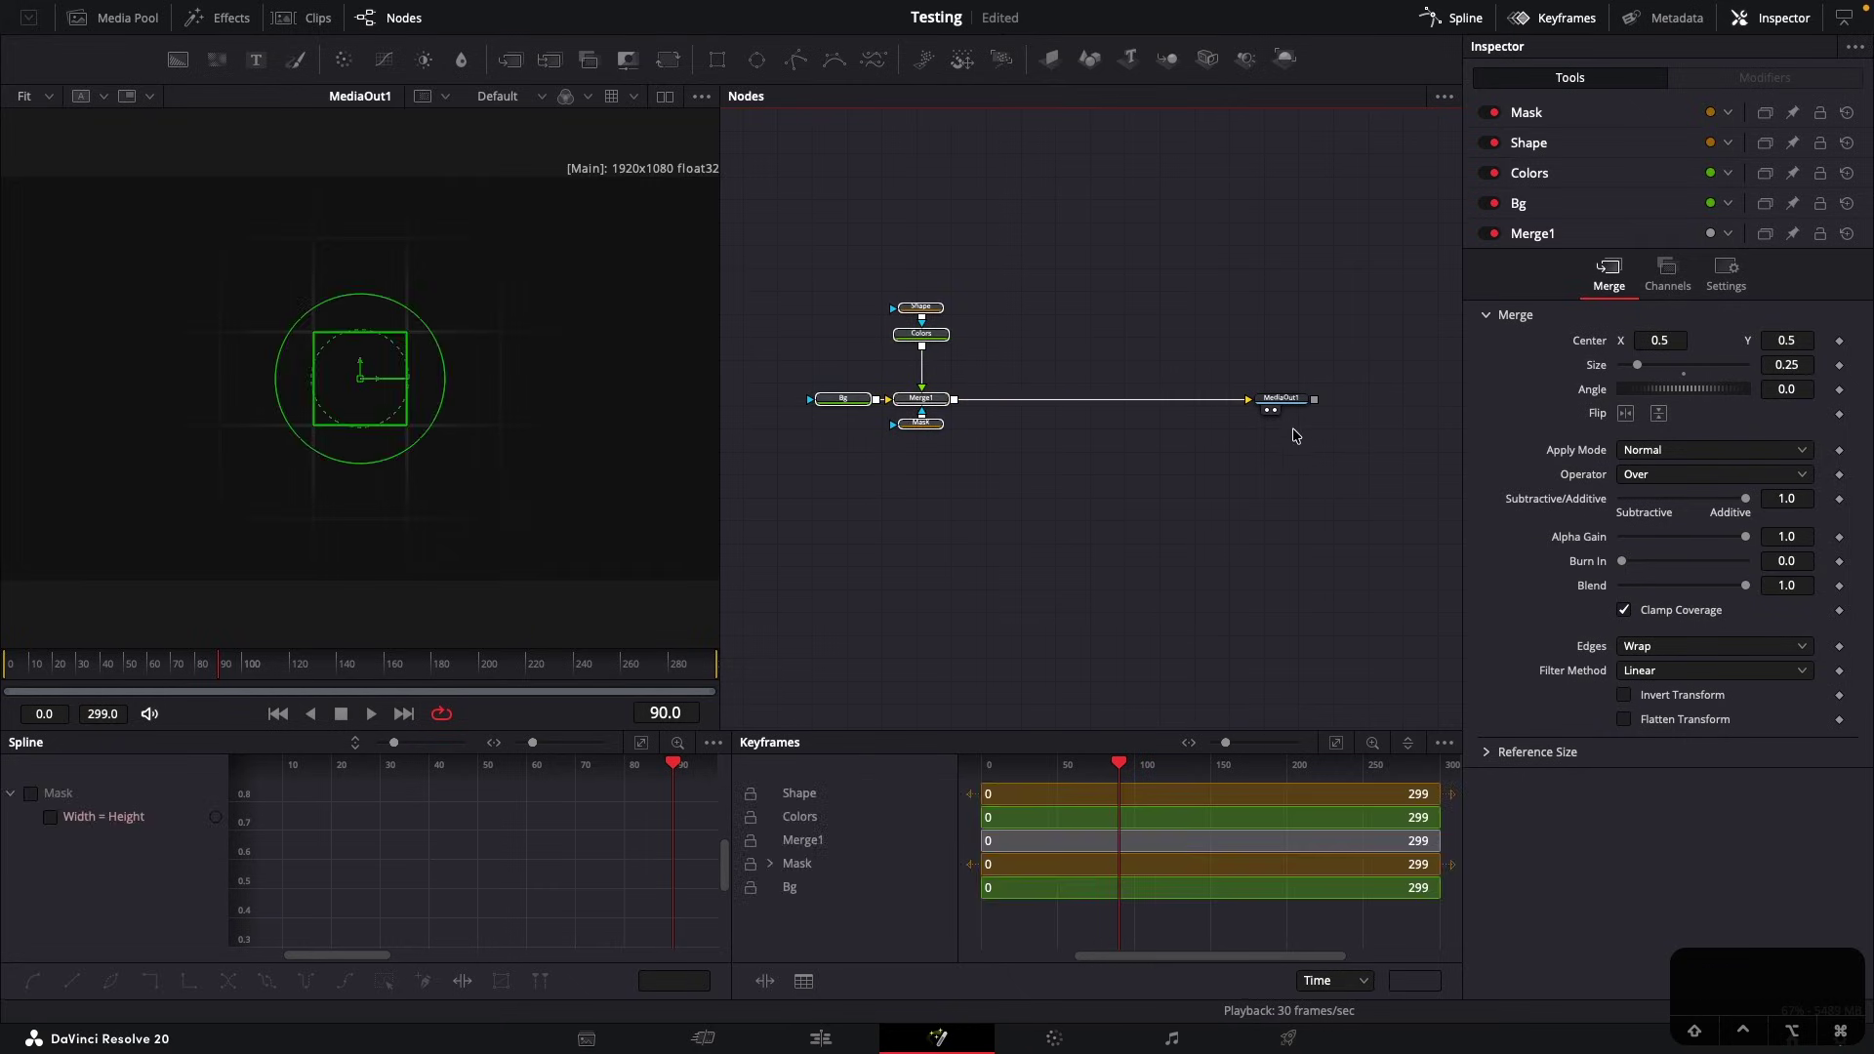
pyautogui.click(1295, 435)
pyautogui.moveTo(287, 302); pyautogui.dragTo(495, 448)
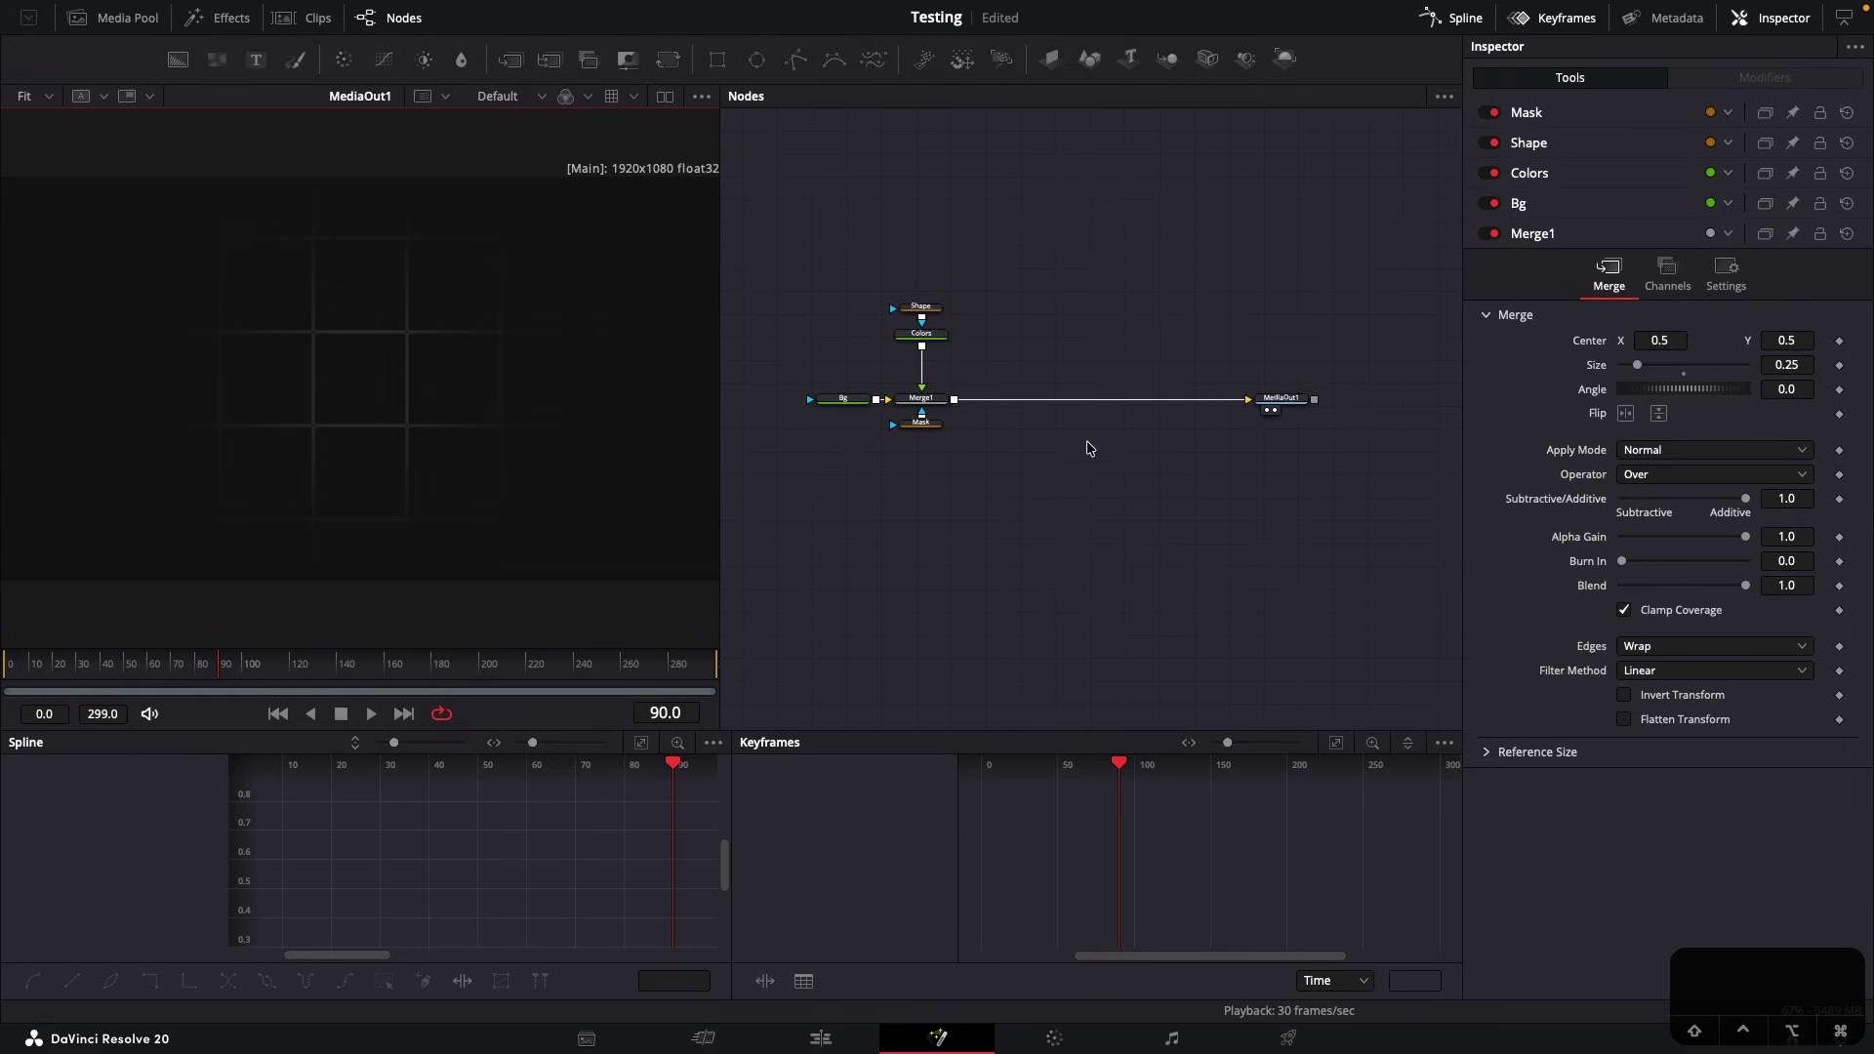
# Rearrange the node graph vertically, with Bg and Colors on either side of Merge1, Mask above it and MediaOut1 below
pyautogui.moveTo(888, 302); pyautogui.dragTo(913, 444)
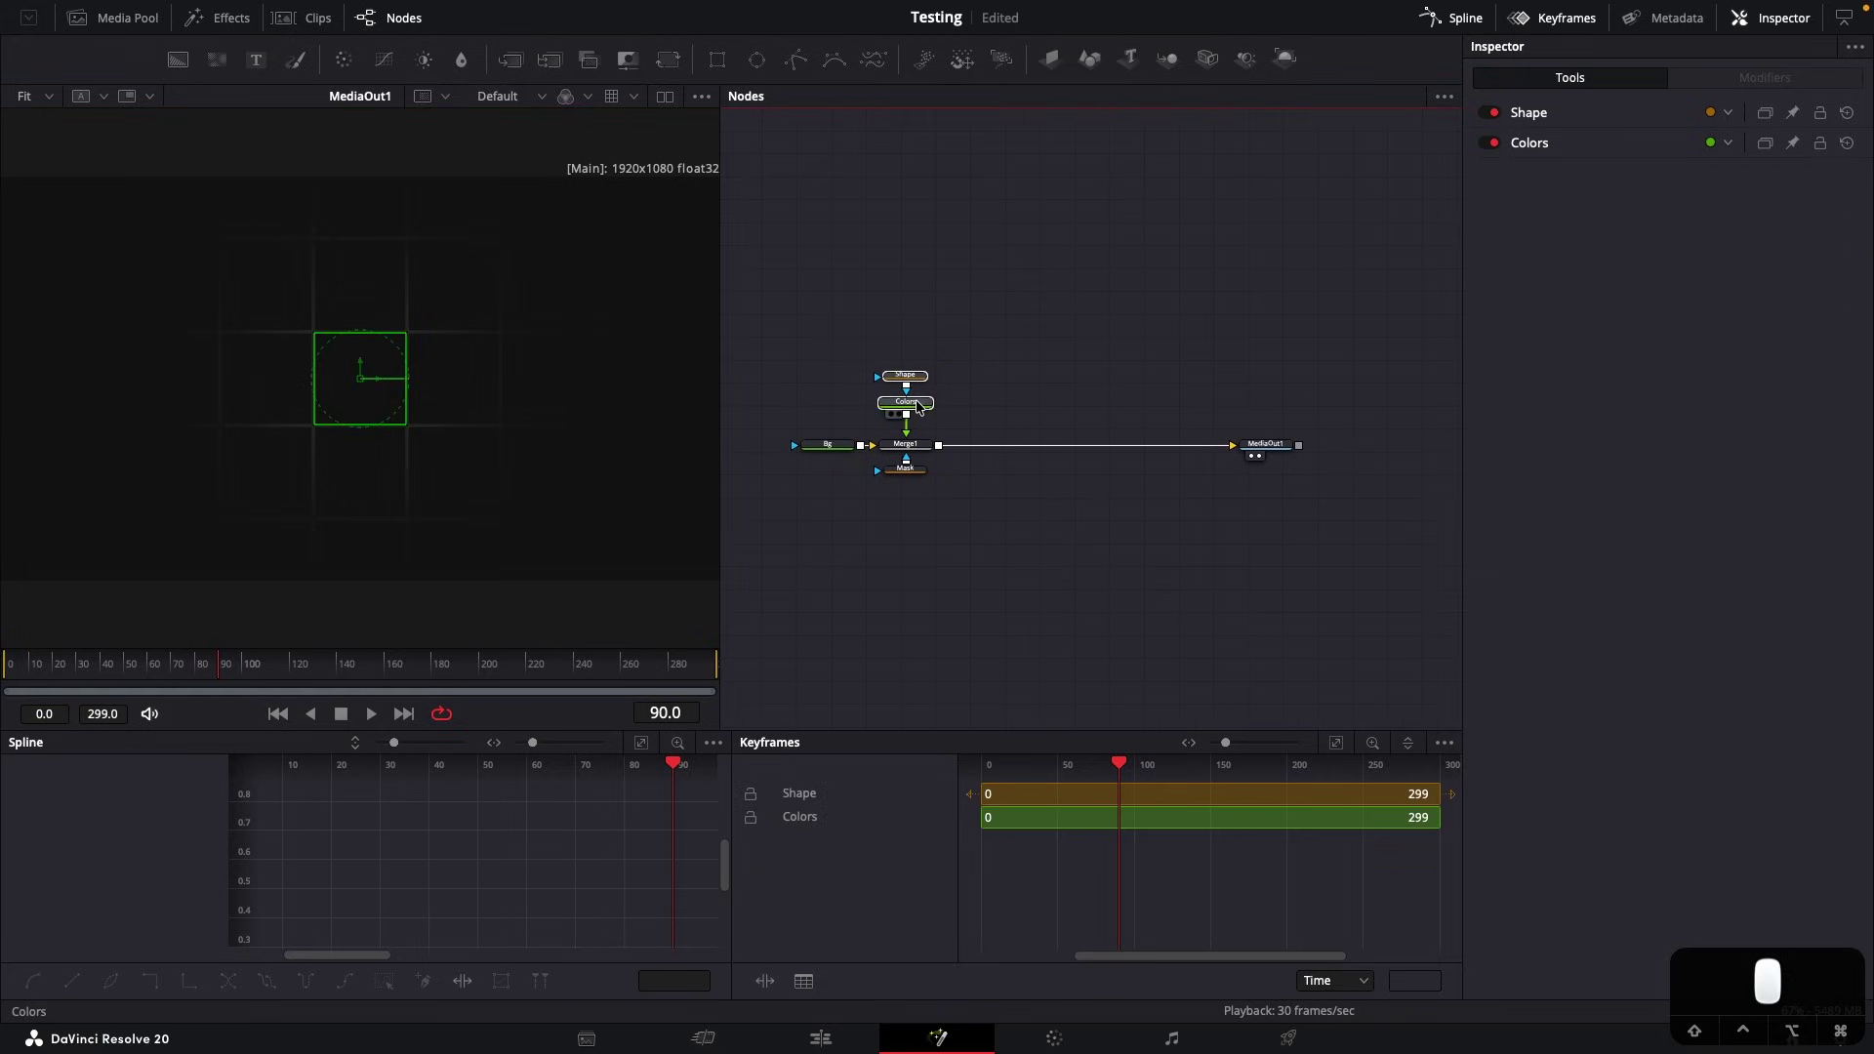
pyautogui.moveTo(807, 304); pyautogui.dragTo(938, 532)
pyautogui.moveTo(914, 445); pyautogui.dragTo(1188, 457)
pyautogui.click(1322, 268)
pyautogui.moveTo(1187, 372); pyautogui.dragTo(1119, 301)
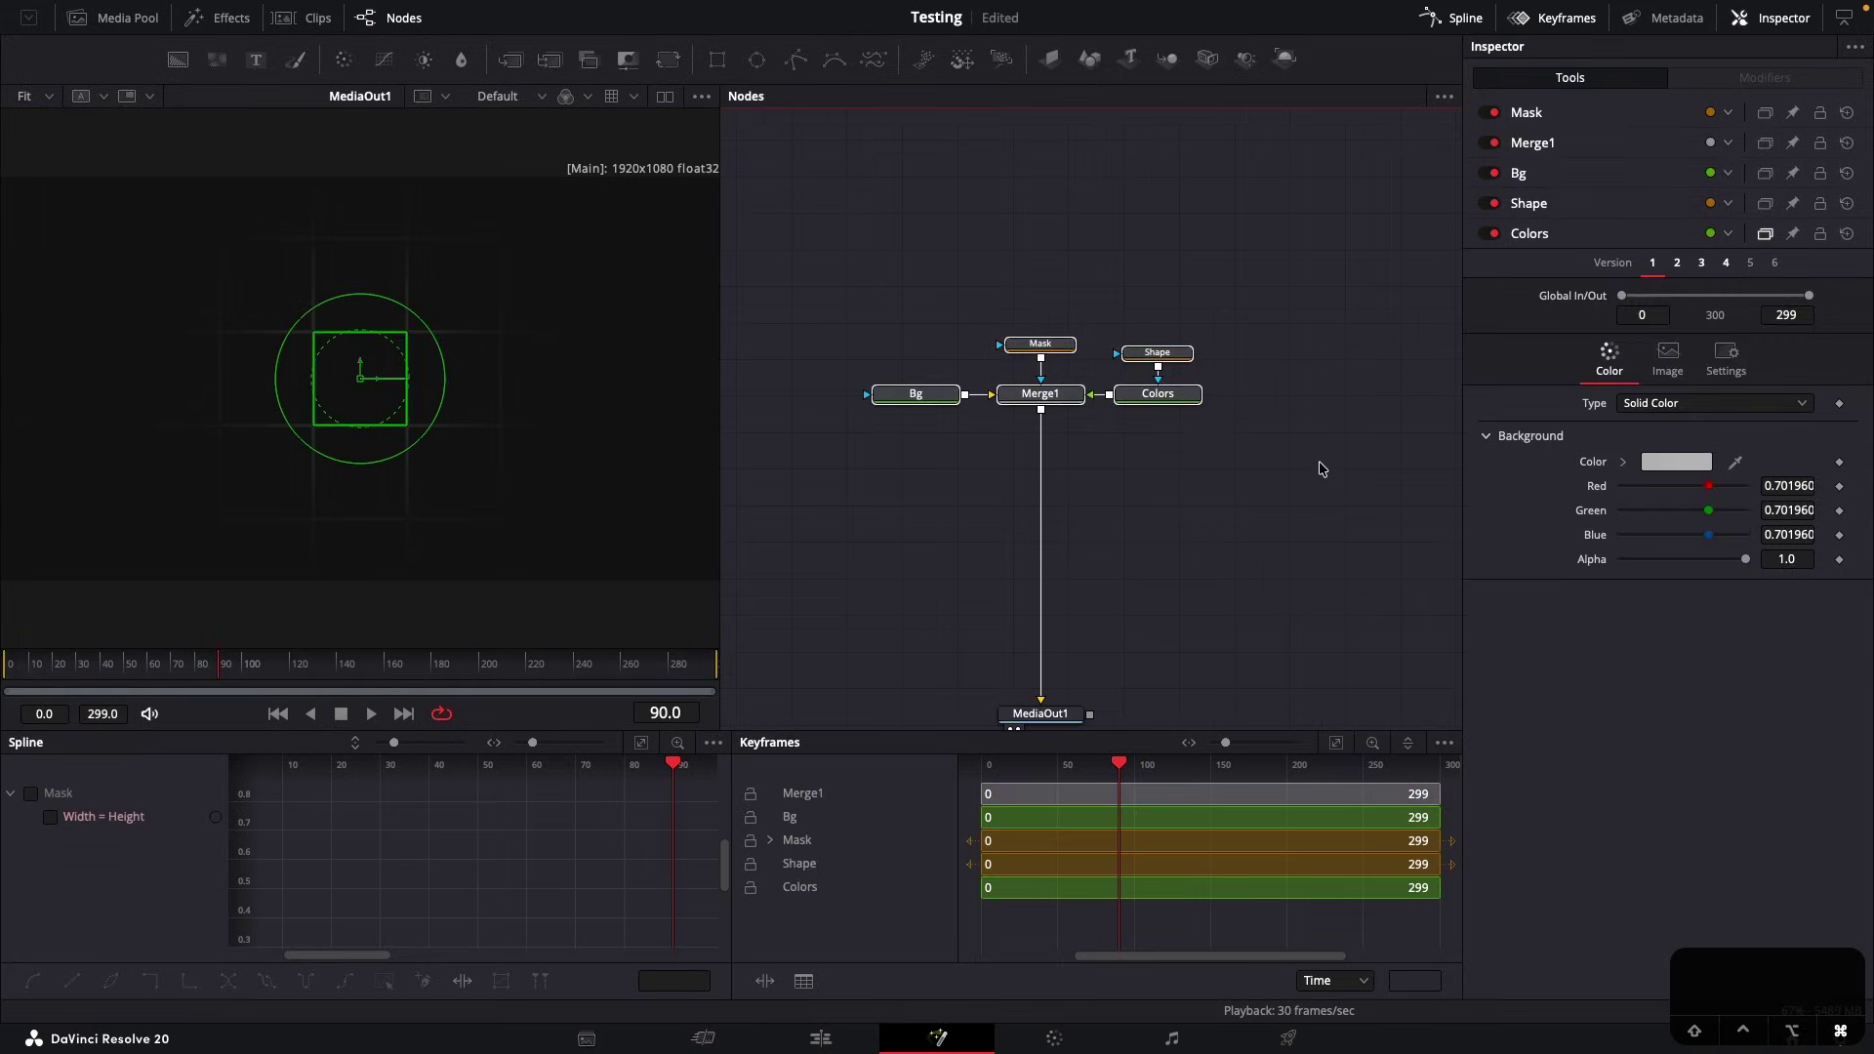
# Group the Mask, Merge1, Bg, Shape and Colors nodes and name the group Background
pyautogui.hotkey('ctrl', 'g')
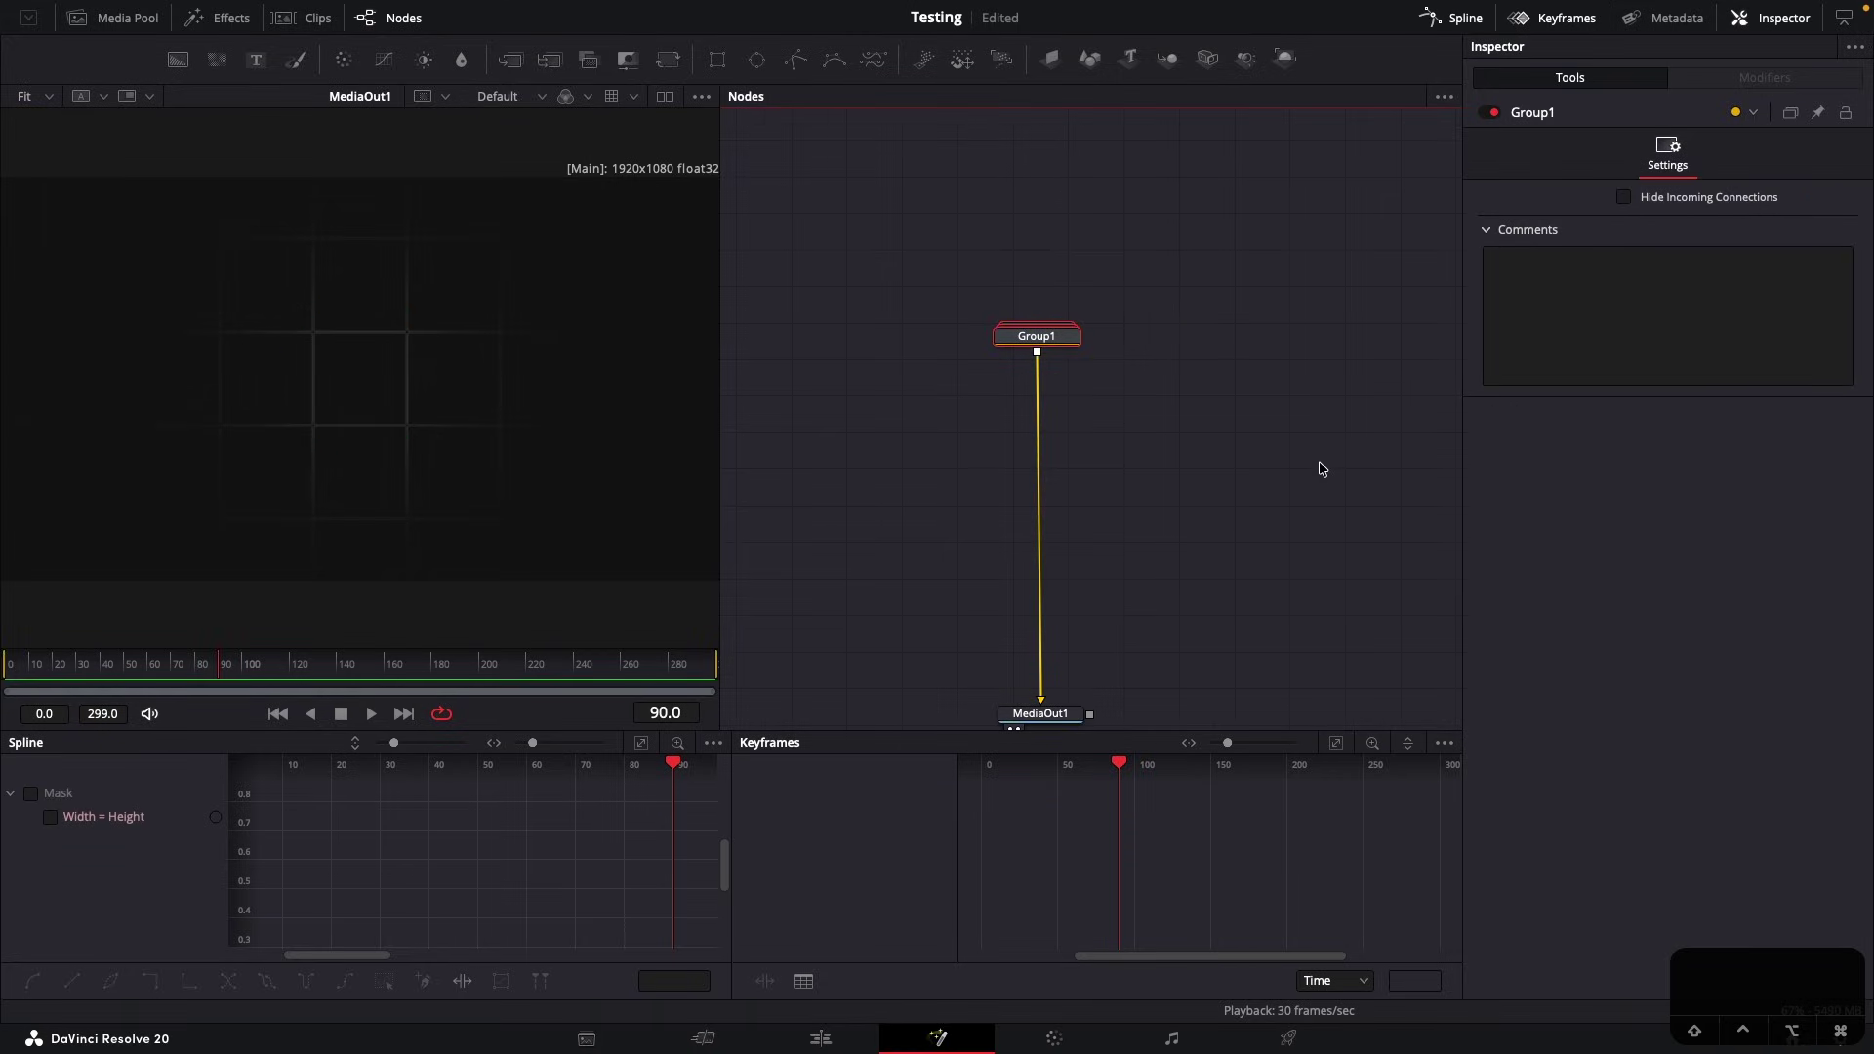
pyautogui.press('F2')
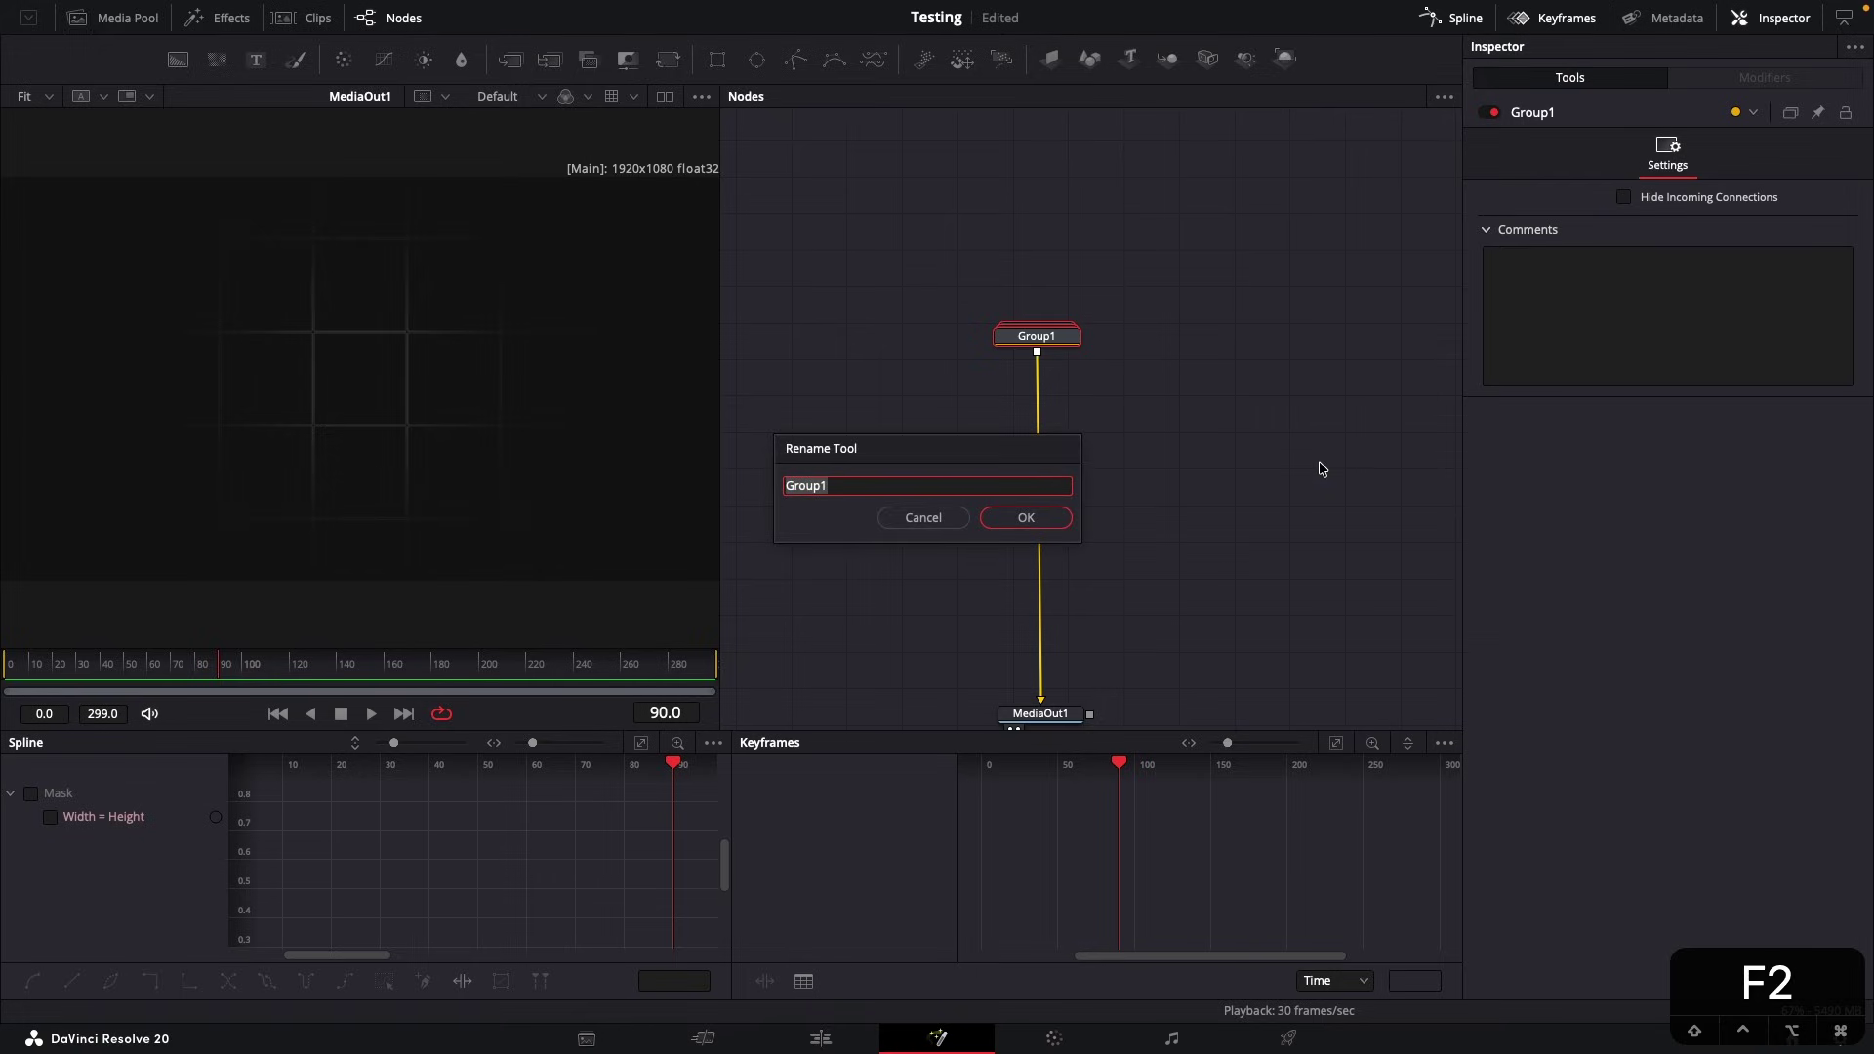
pyautogui.write('Background')
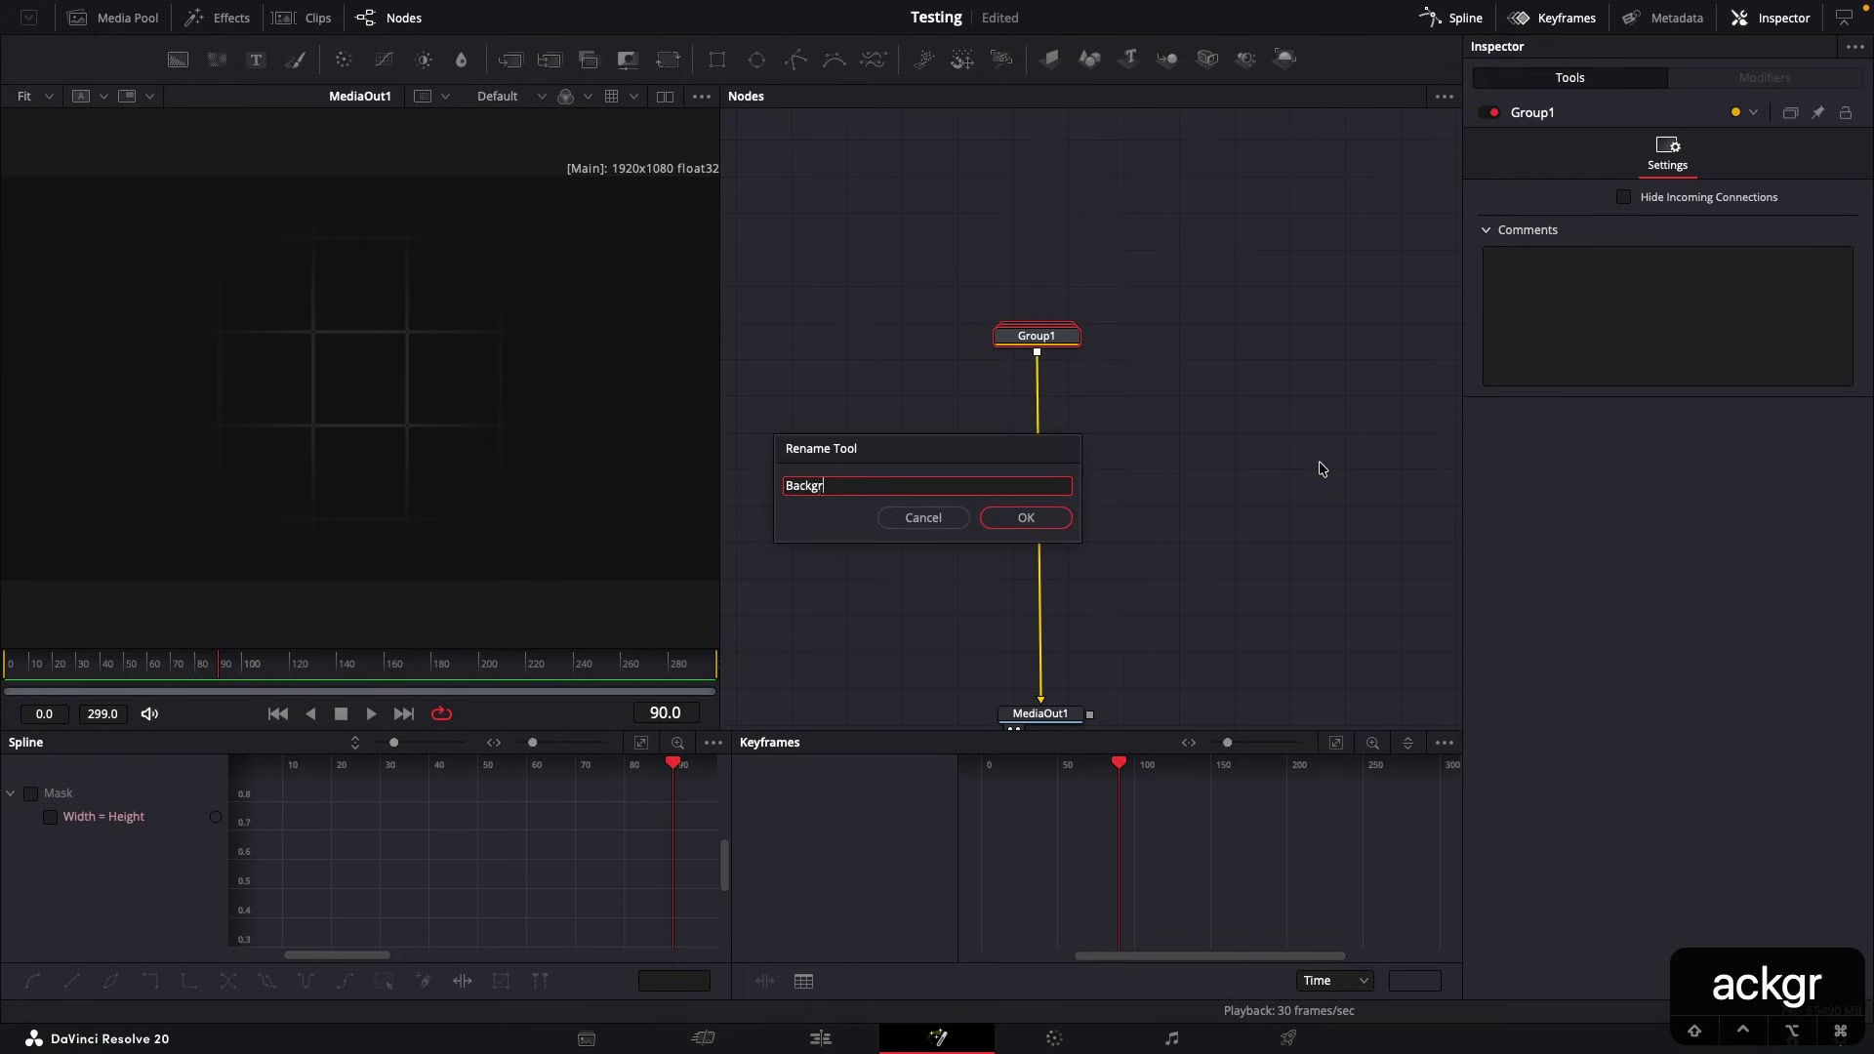
pyautogui.press('Return')
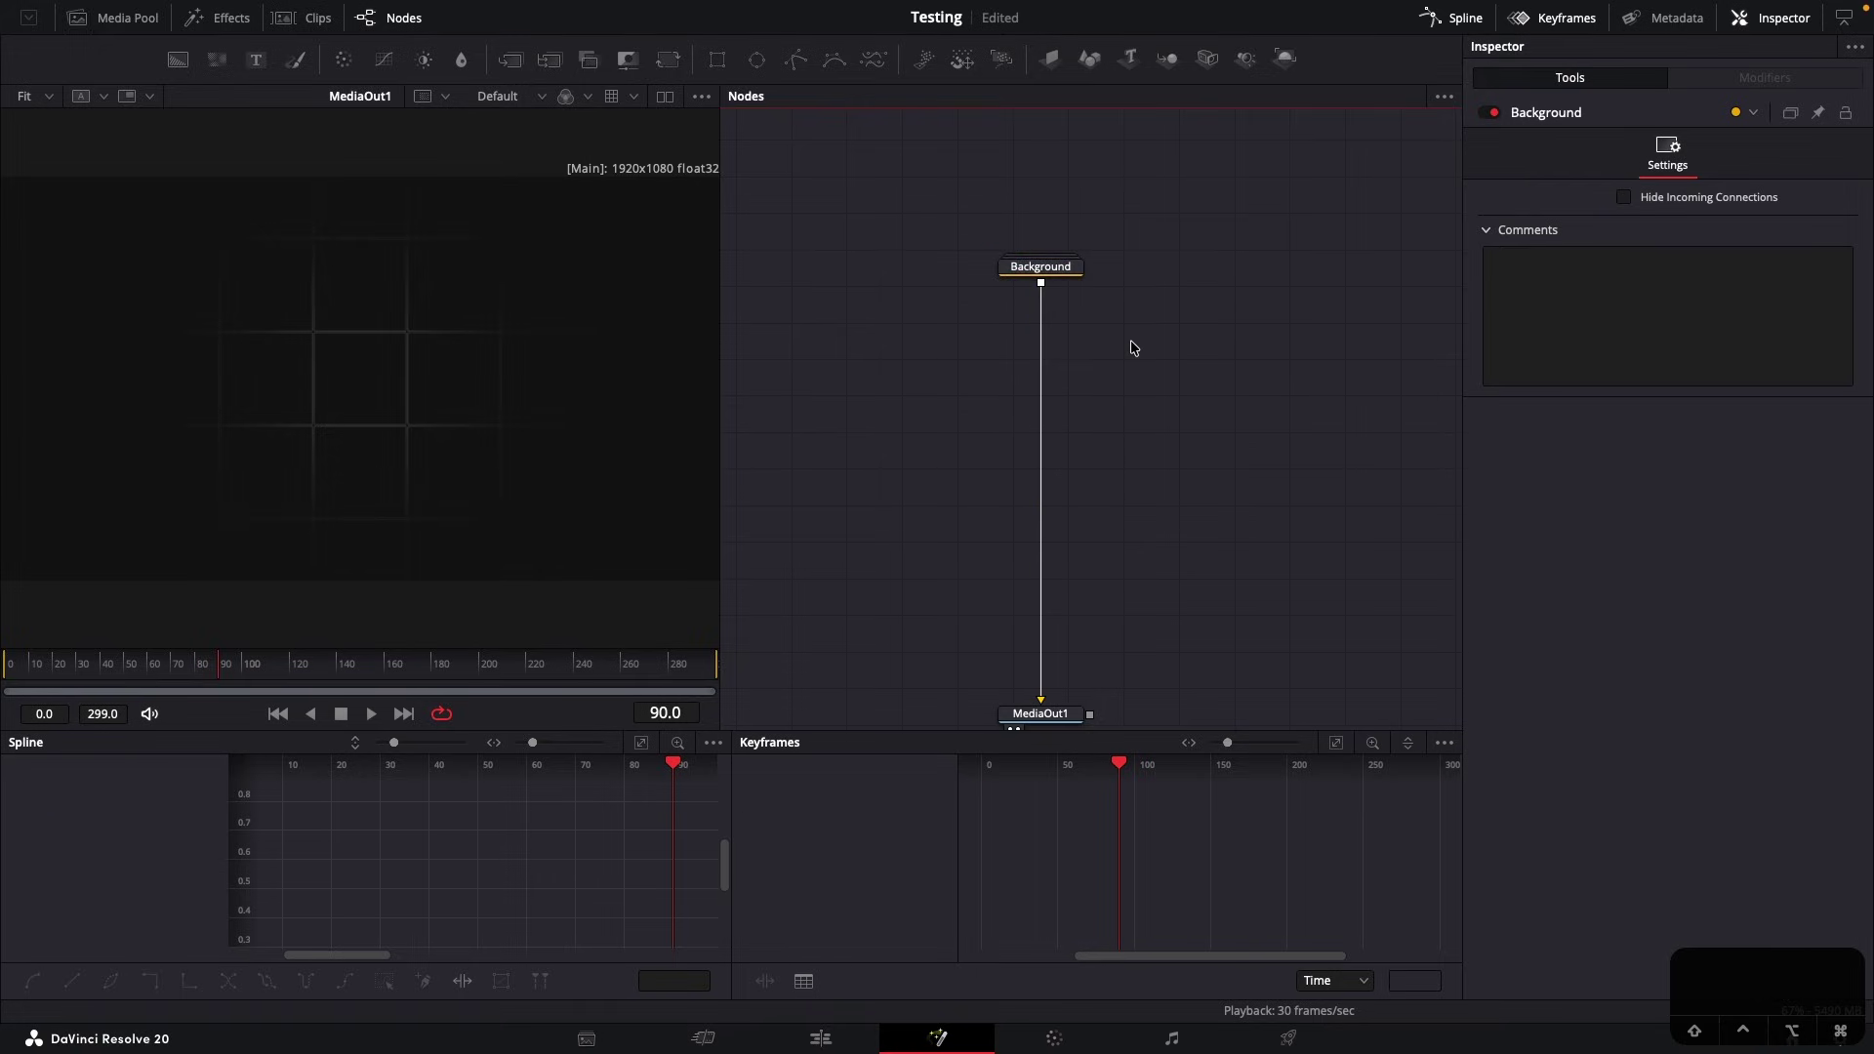
# Add a Merge node and insert it on the connection between the Background group and MediaOut1
pyautogui.hotkey('shift', 'space')
pyautogui.write('merge')
pyautogui.press('Return')
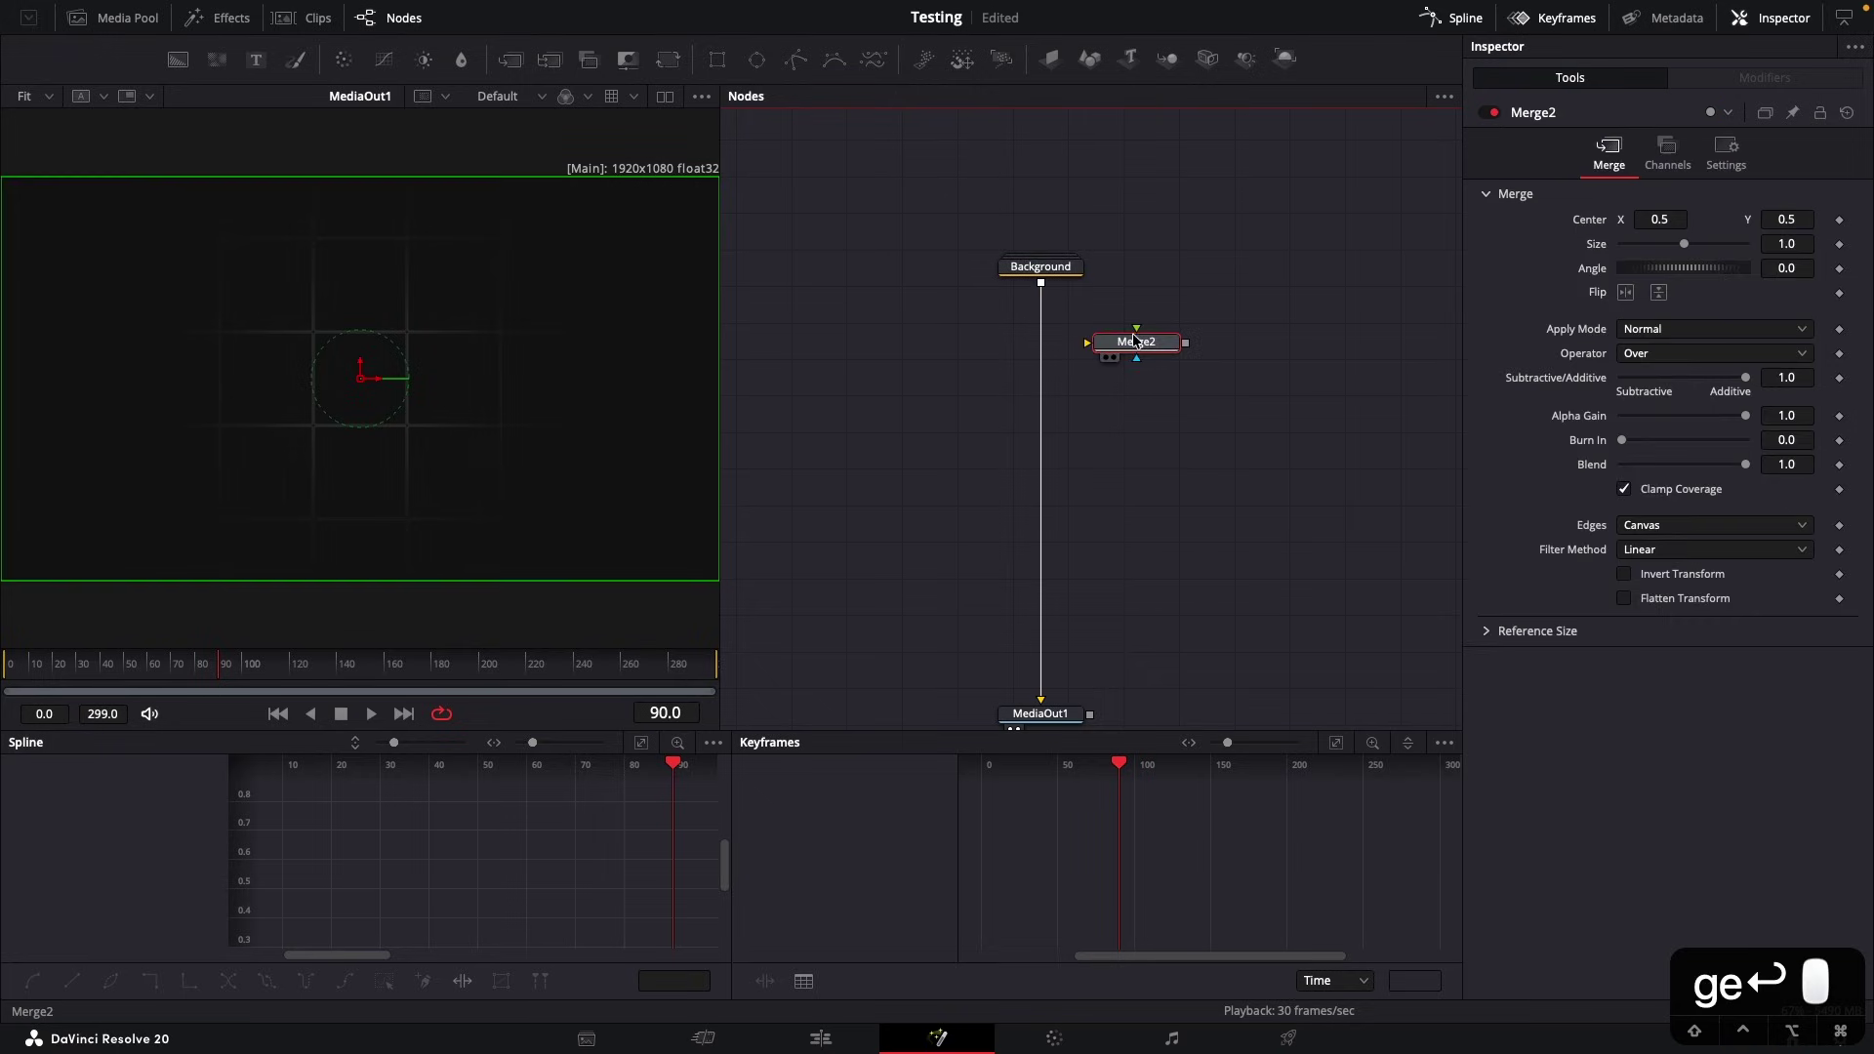
pyautogui.moveTo(1135, 341); pyautogui.dragTo(1040, 329)
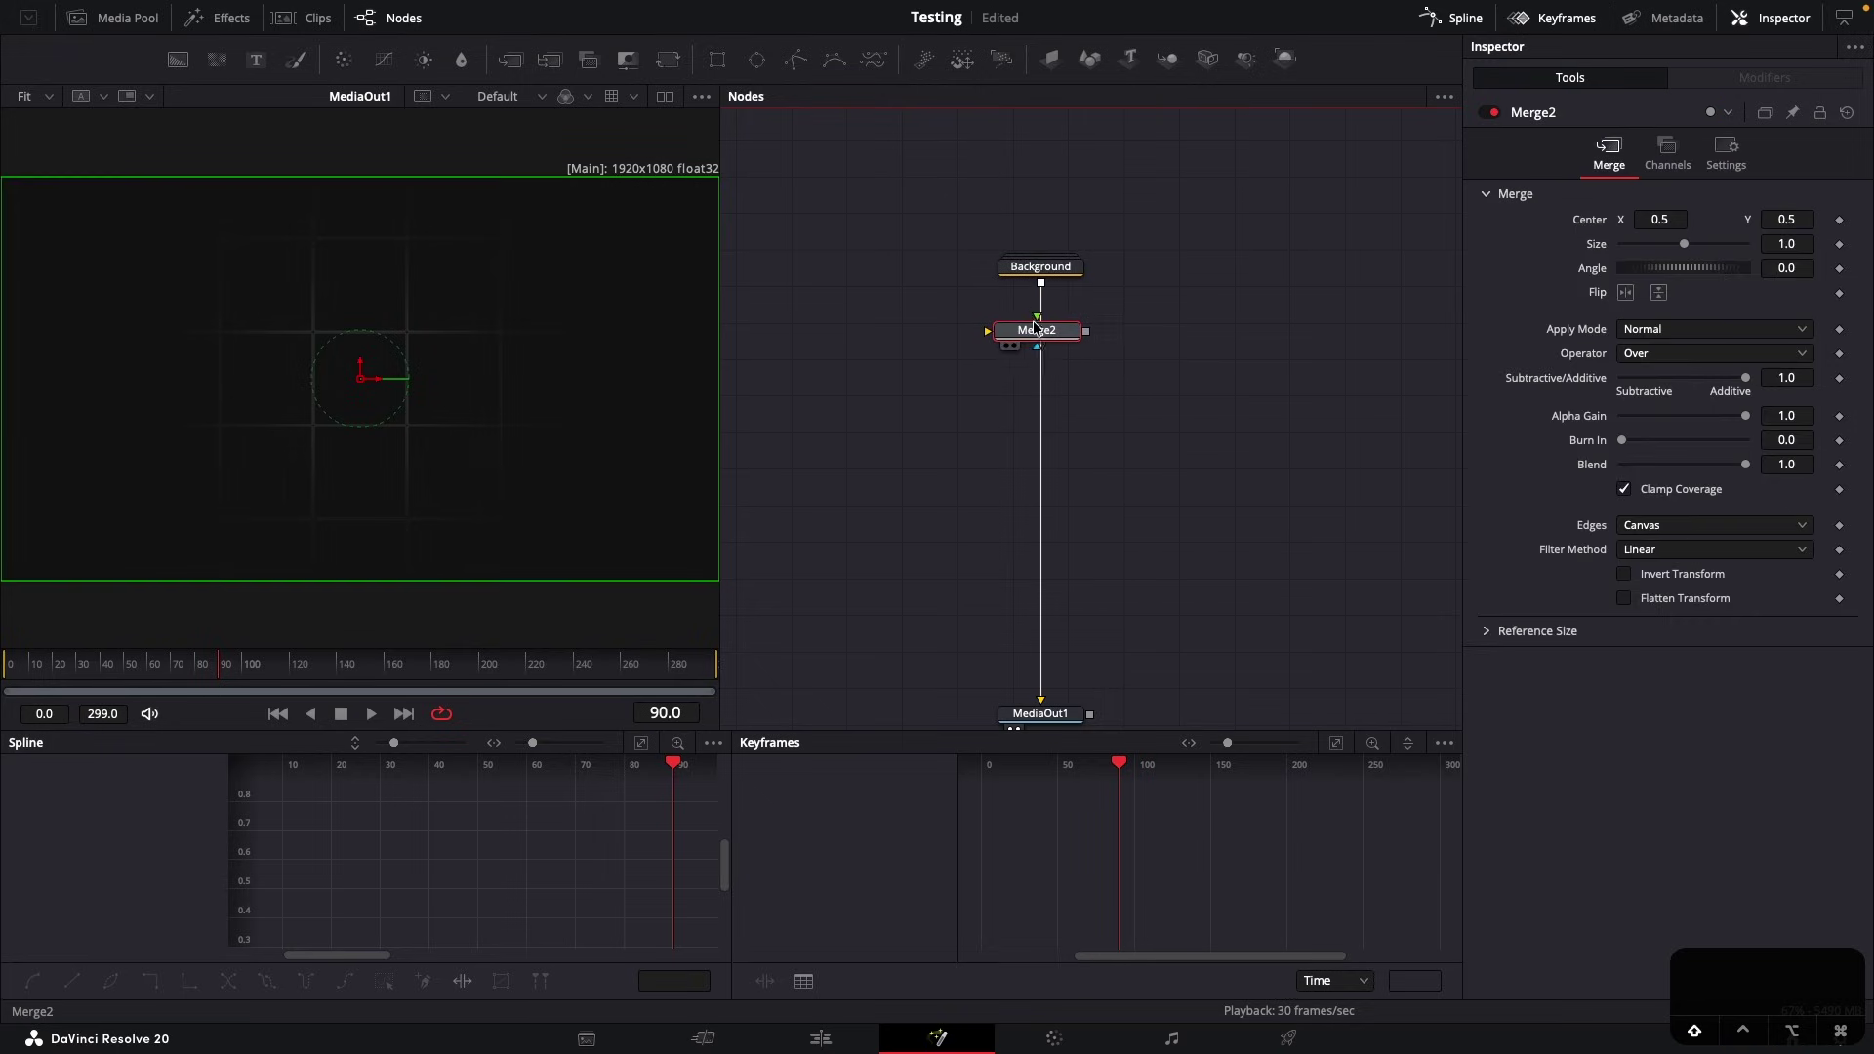
pyautogui.click(1163, 305)
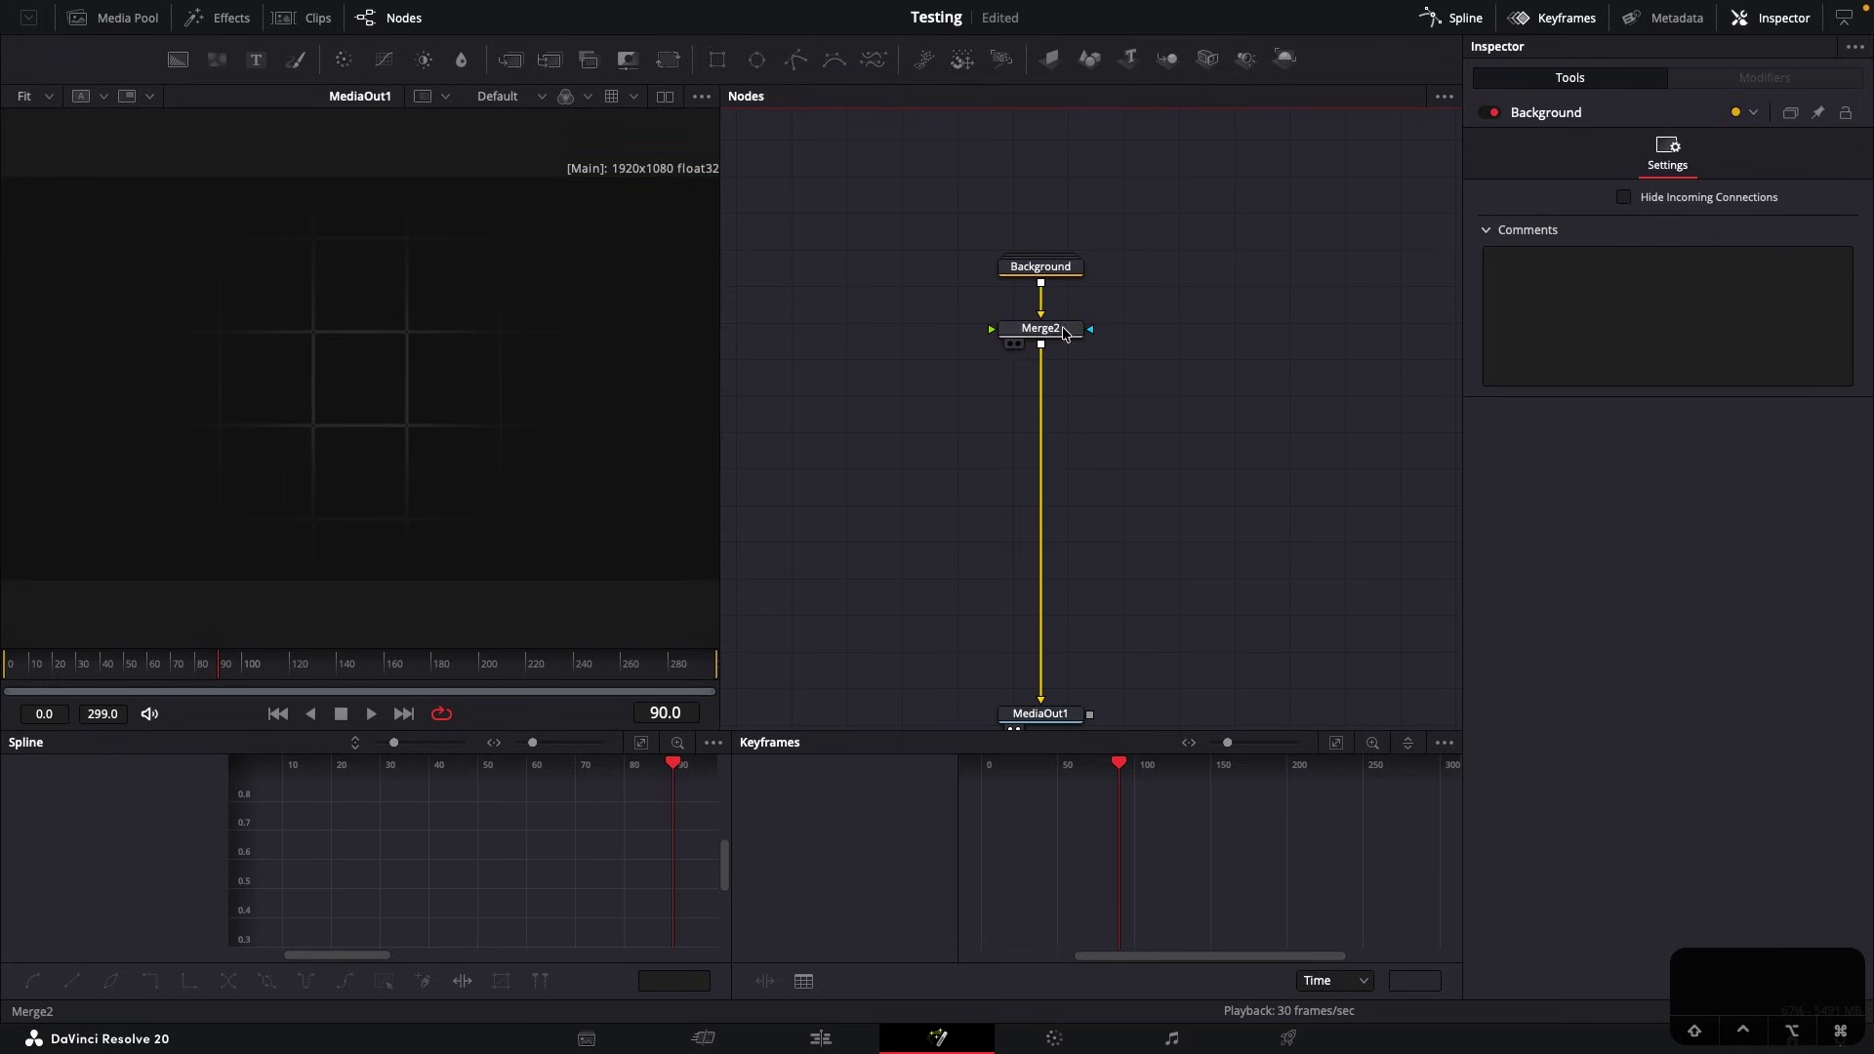
pyautogui.click(1064, 333)
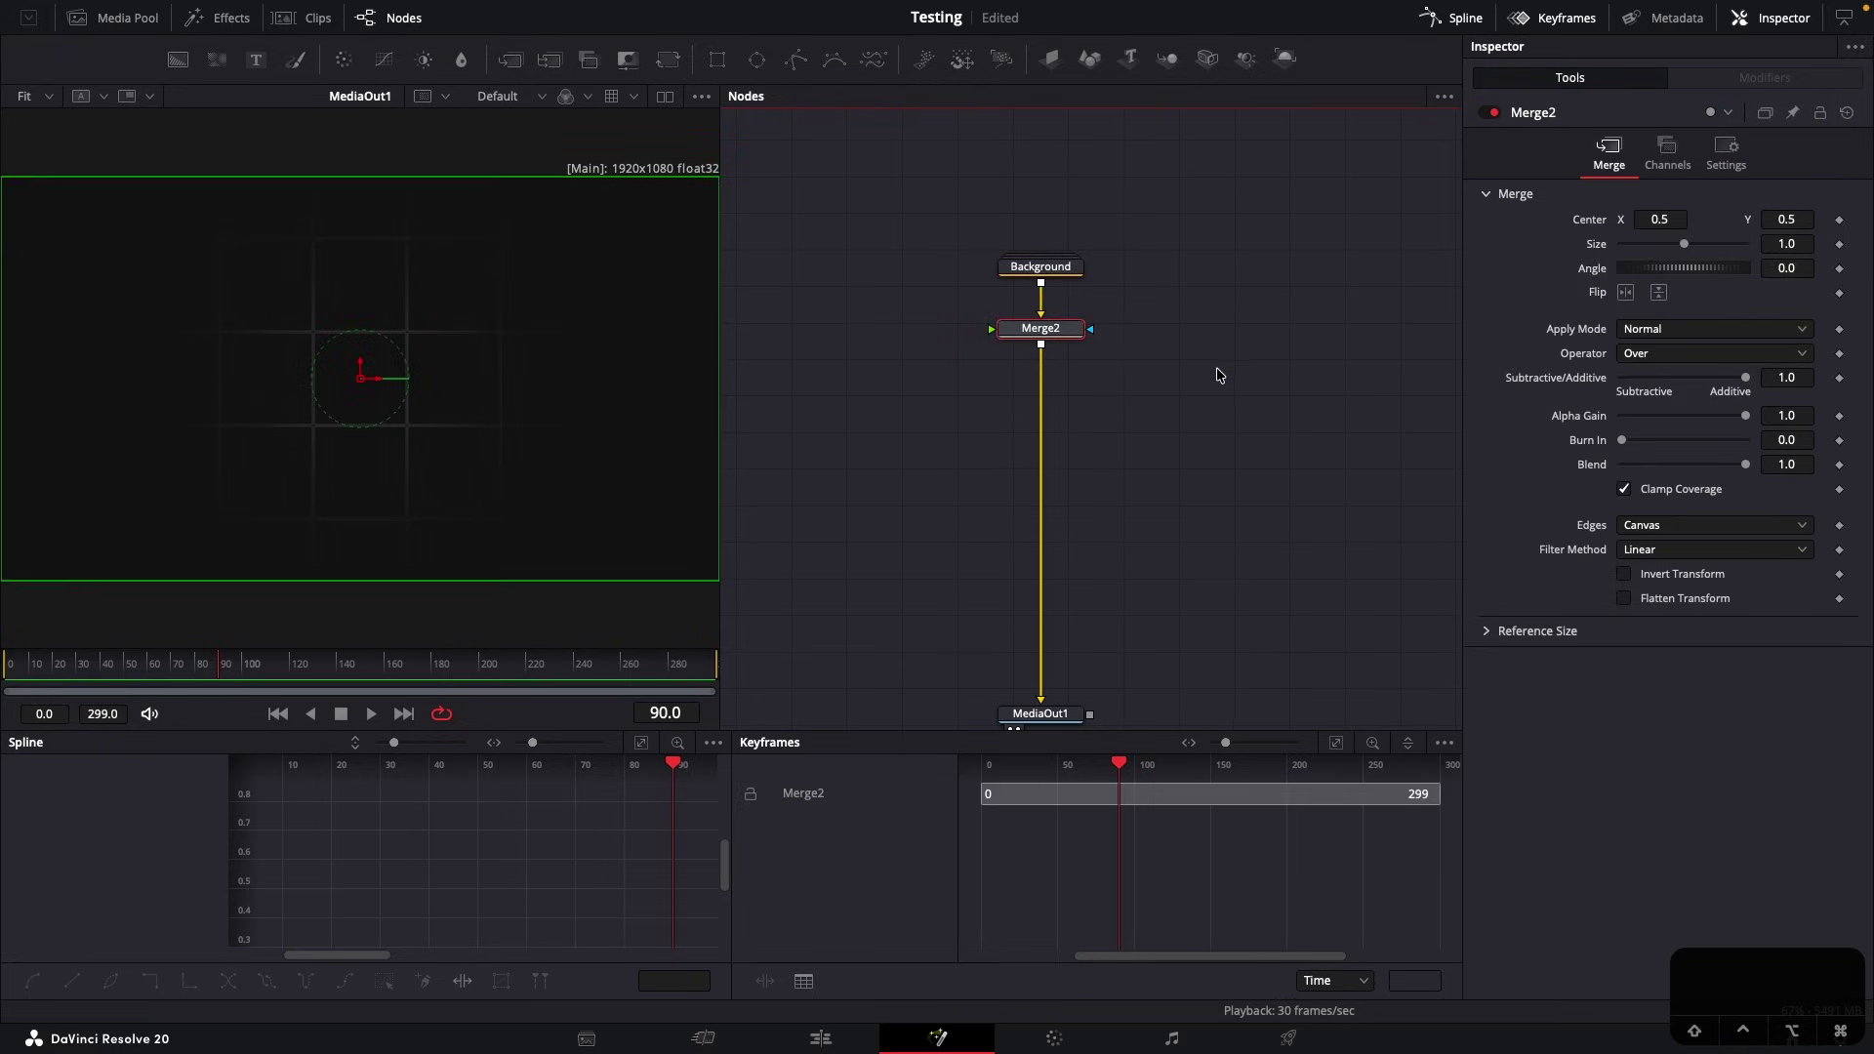
pyautogui.click(1218, 375)
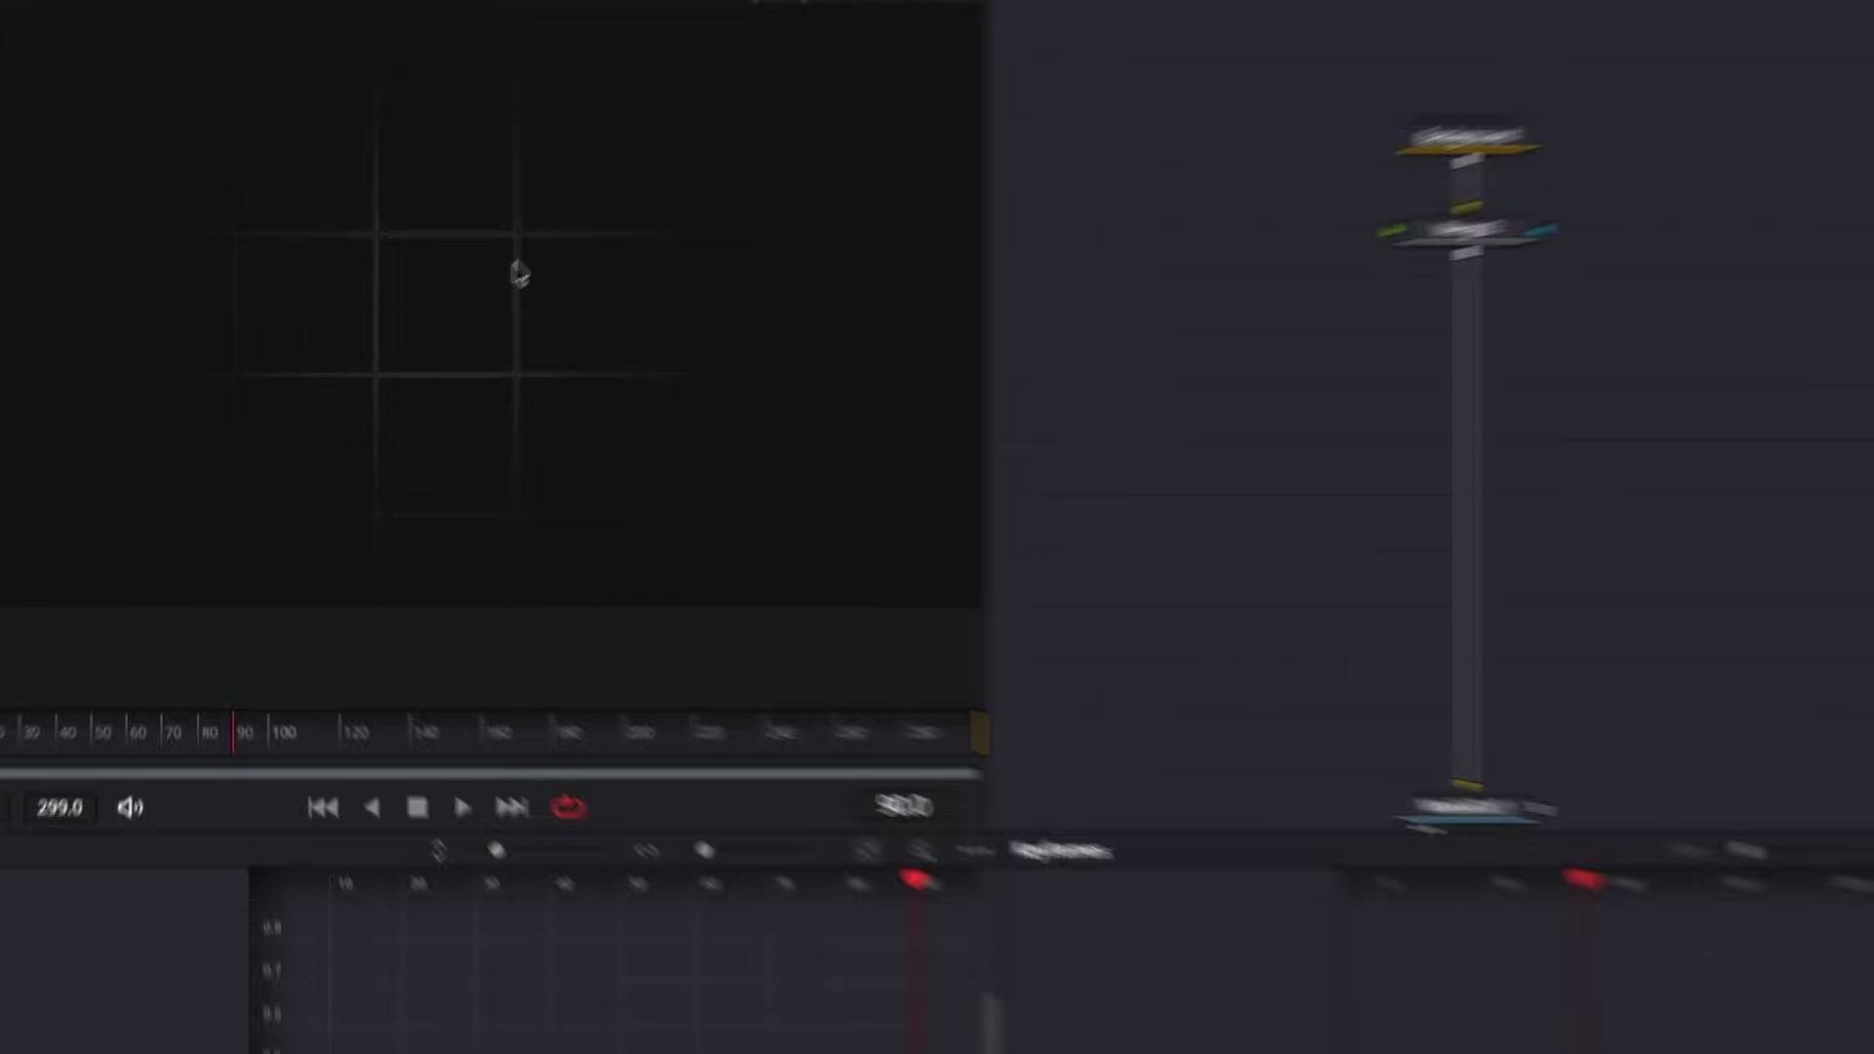
# Show the Resolve guides in the Fusion viewer and enable Snap To Guides
pyautogui.rightClick(410, 357)
pyautogui.moveTo(897, 255)
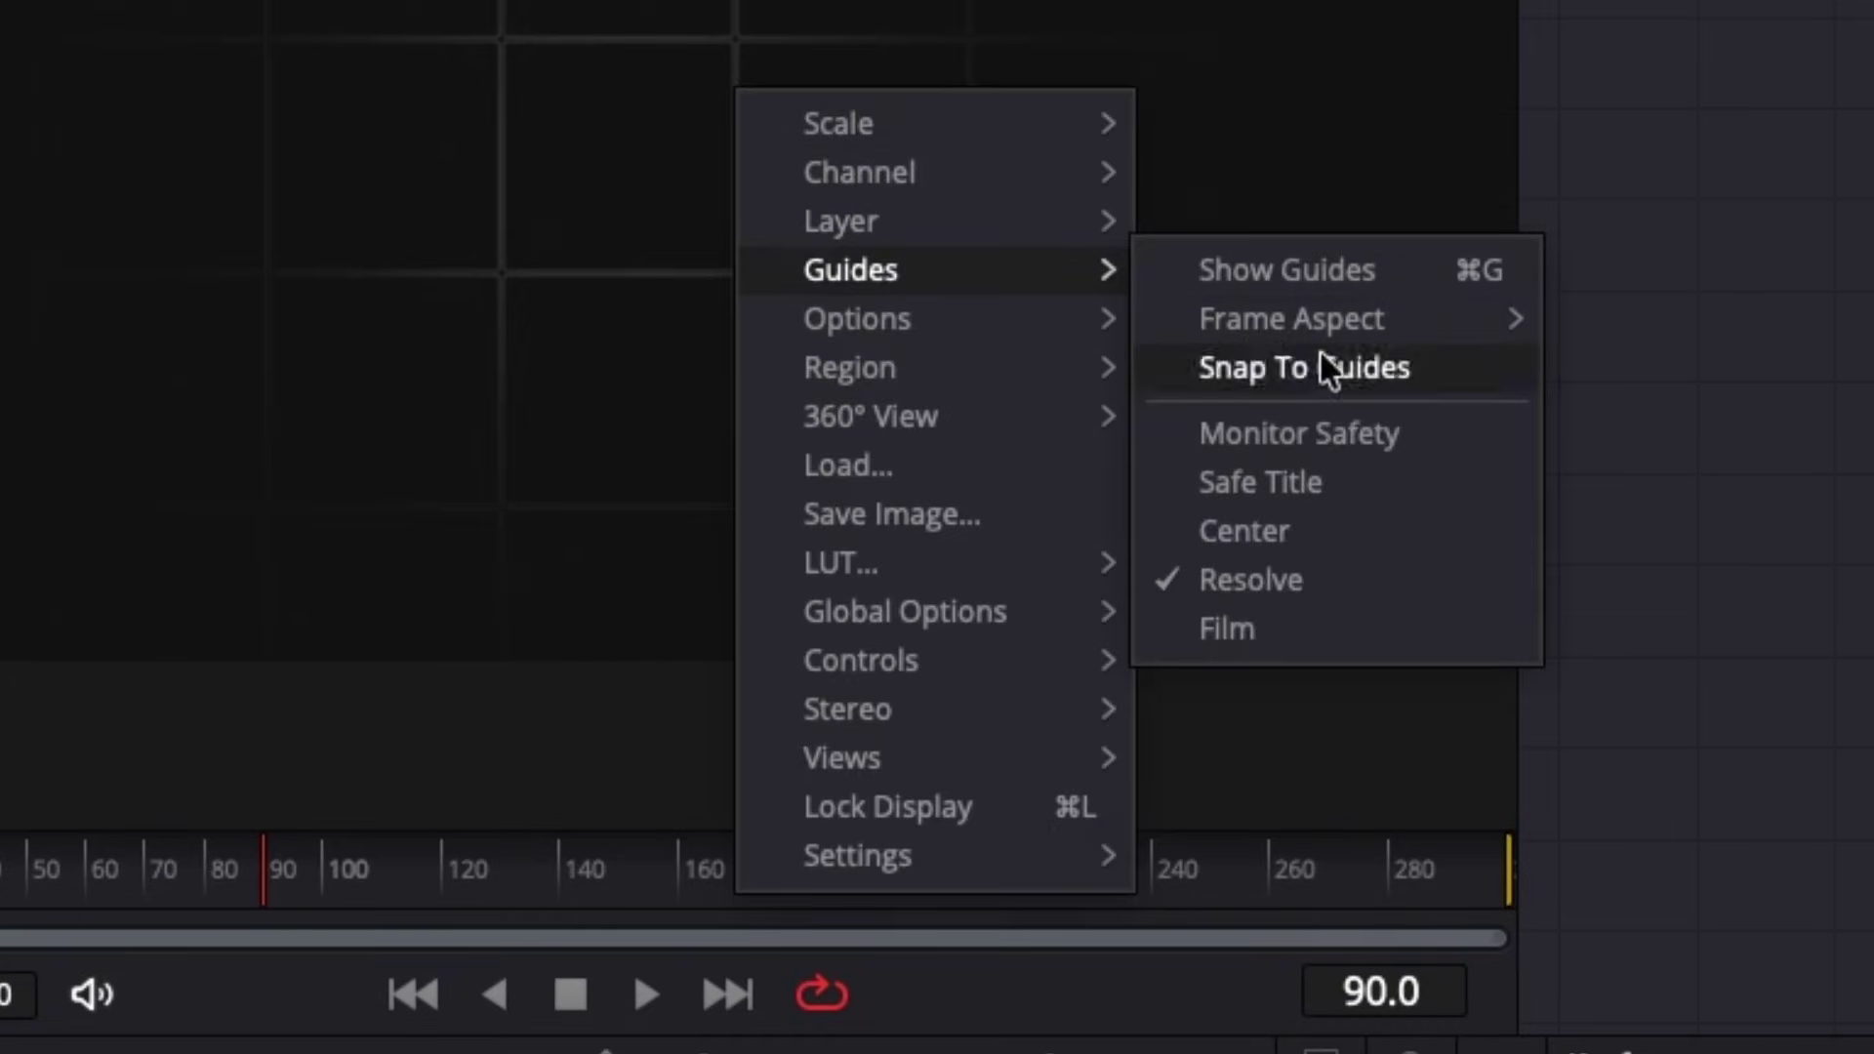
pyautogui.click(1309, 281)
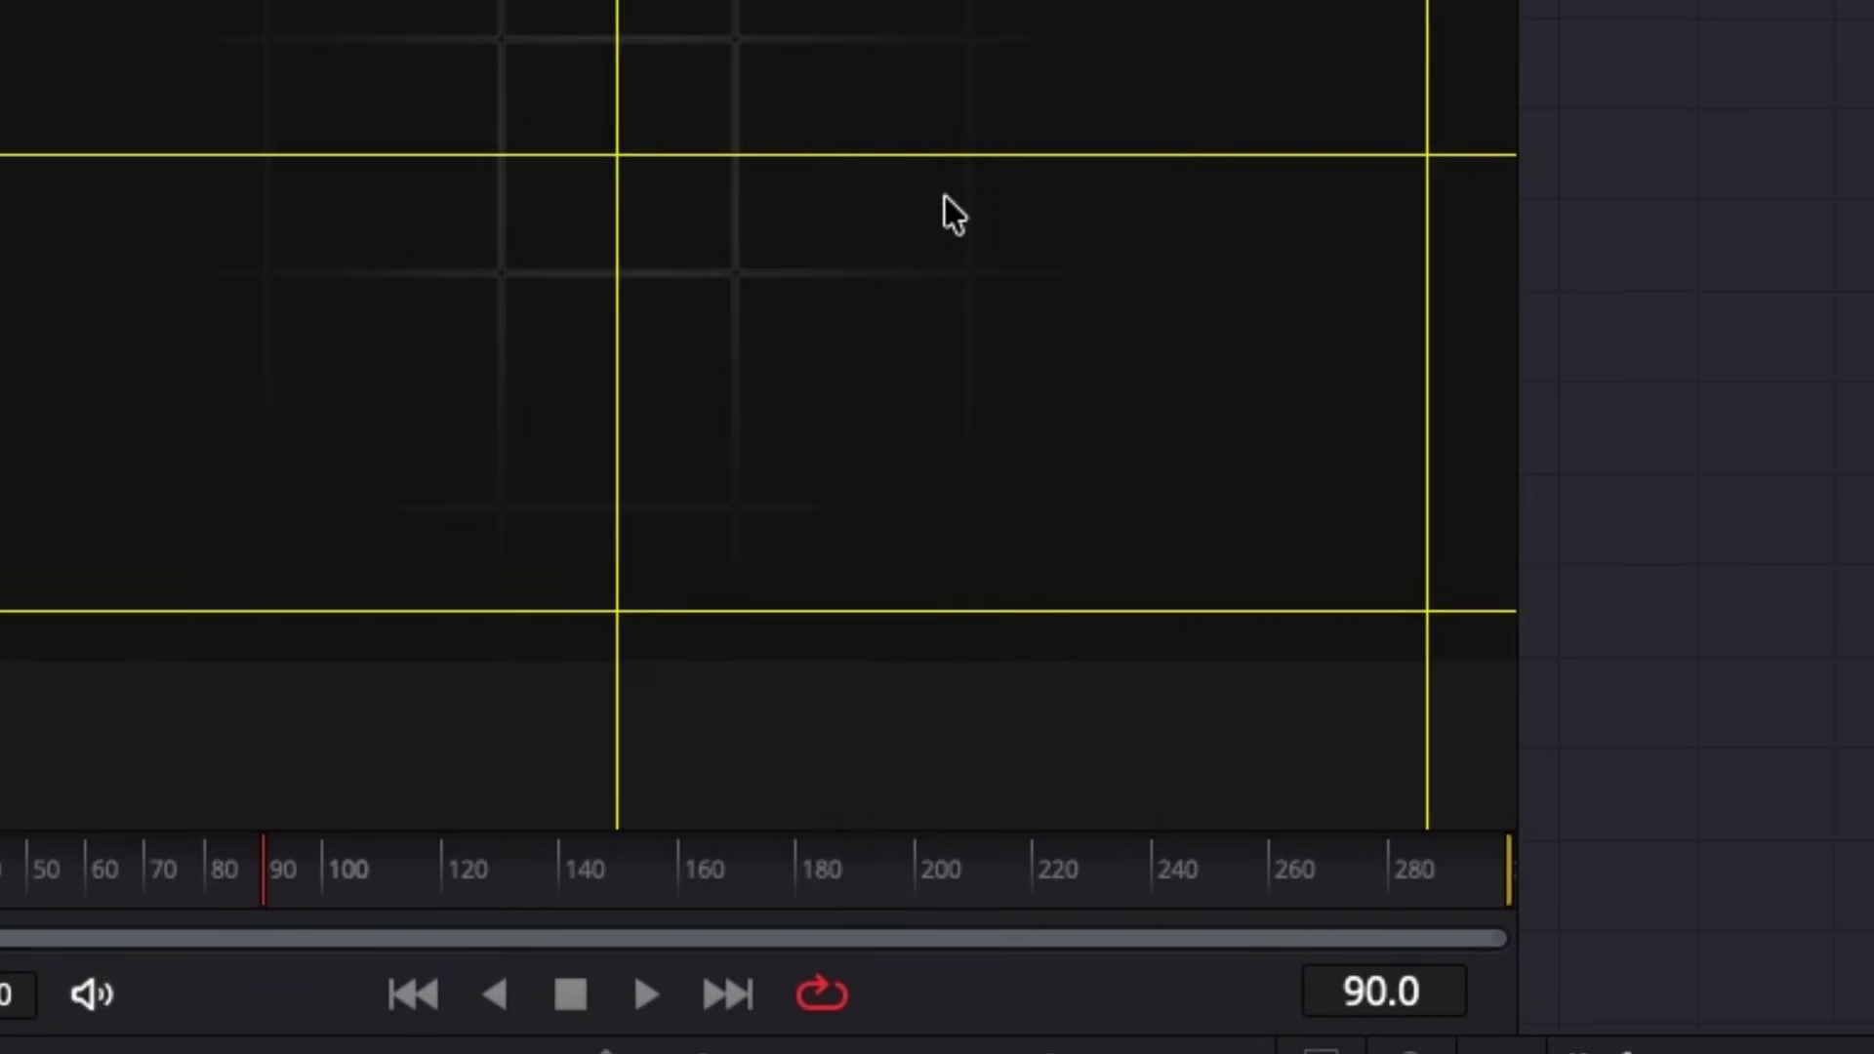
pyautogui.rightClick(975, 185)
pyautogui.moveTo(1209, 164)
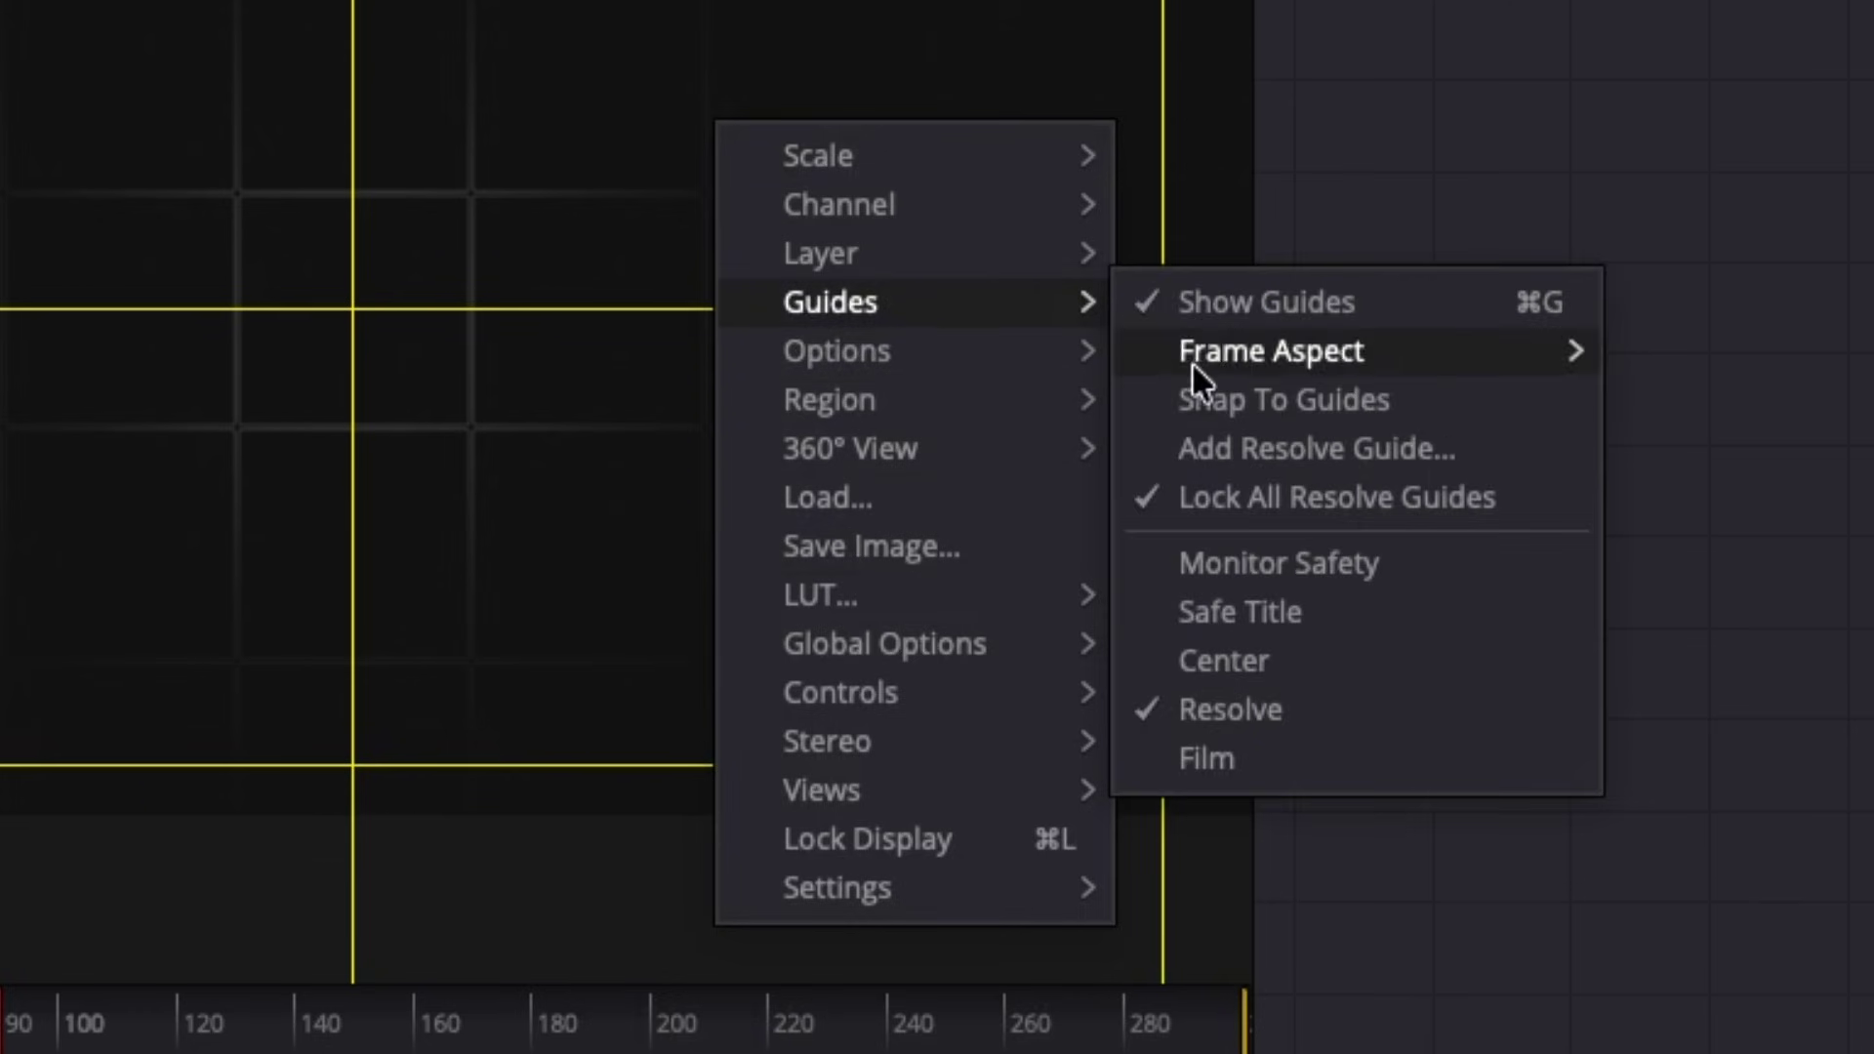
pyautogui.click(1273, 402)
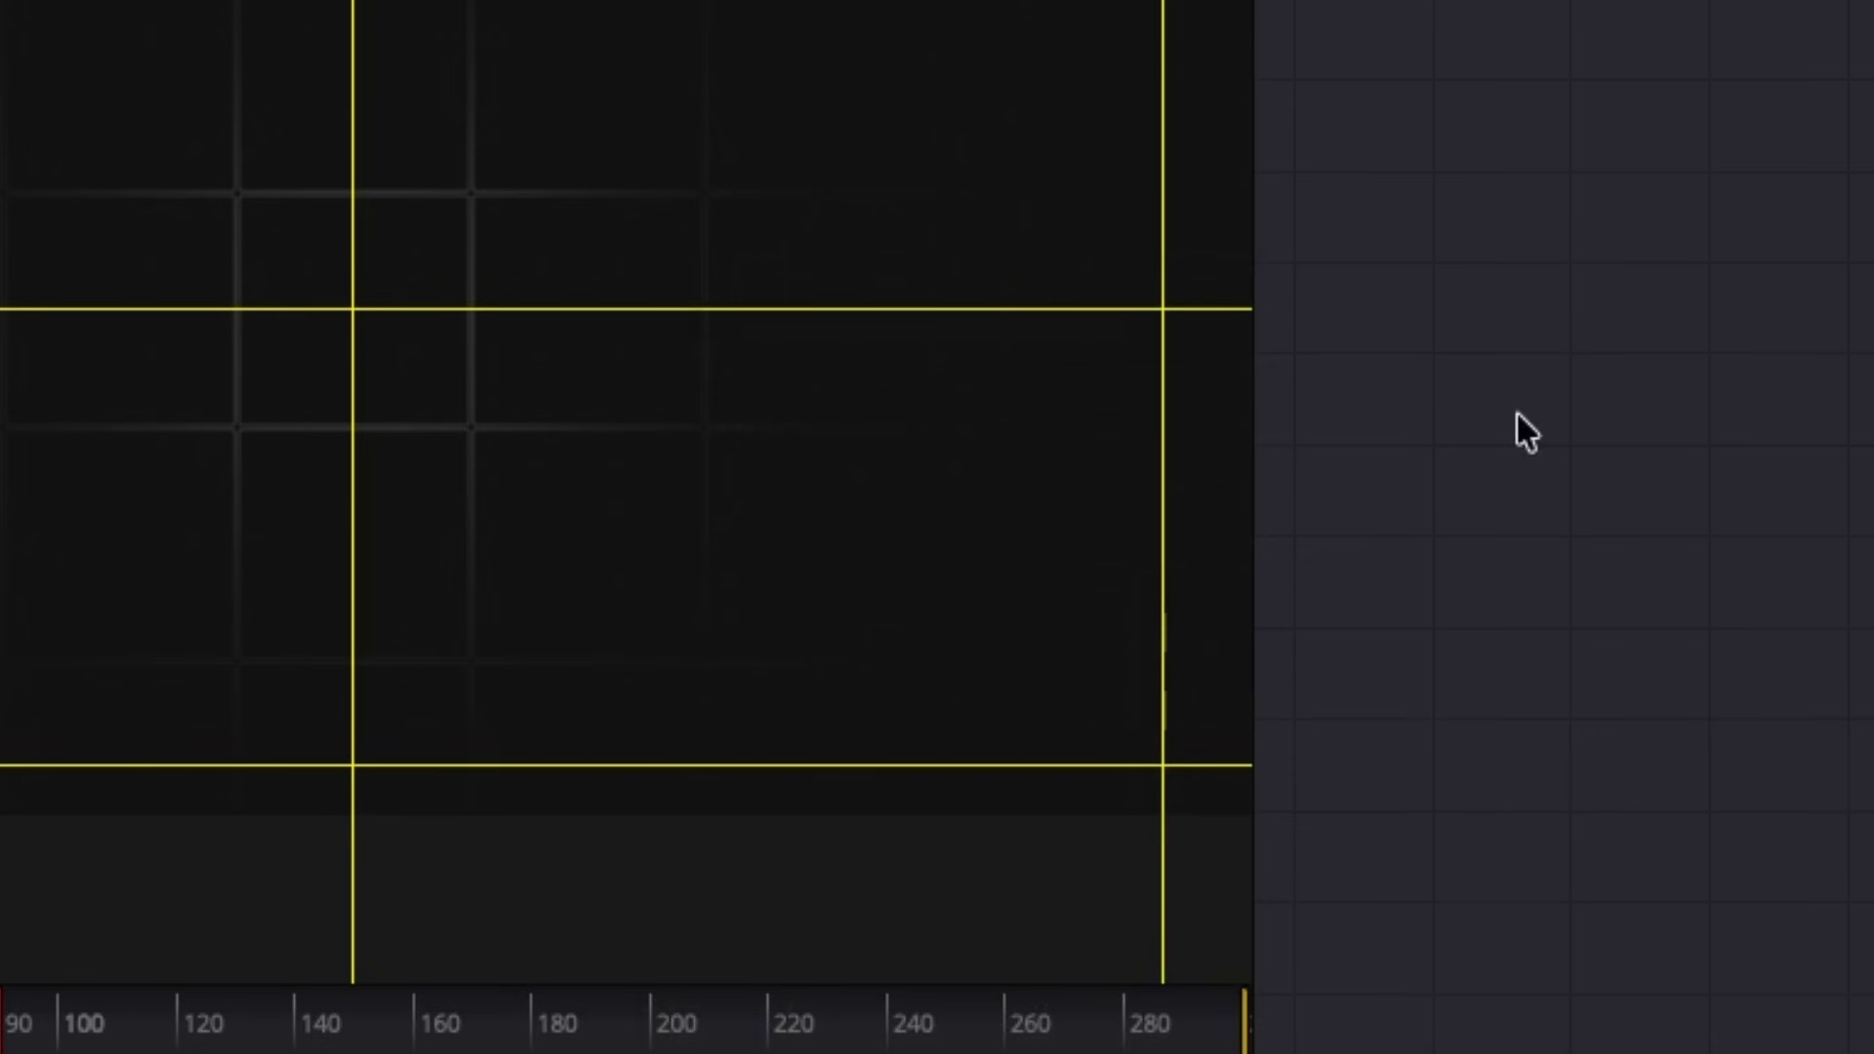
# Bring left-right-eye.png from the media pool into the node graph and connect it to Merge2's foreground, placing it well left of Merge2
pyautogui.click(127, 18)
pyautogui.moveTo(198, 787); pyautogui.dragTo(1069, 399)
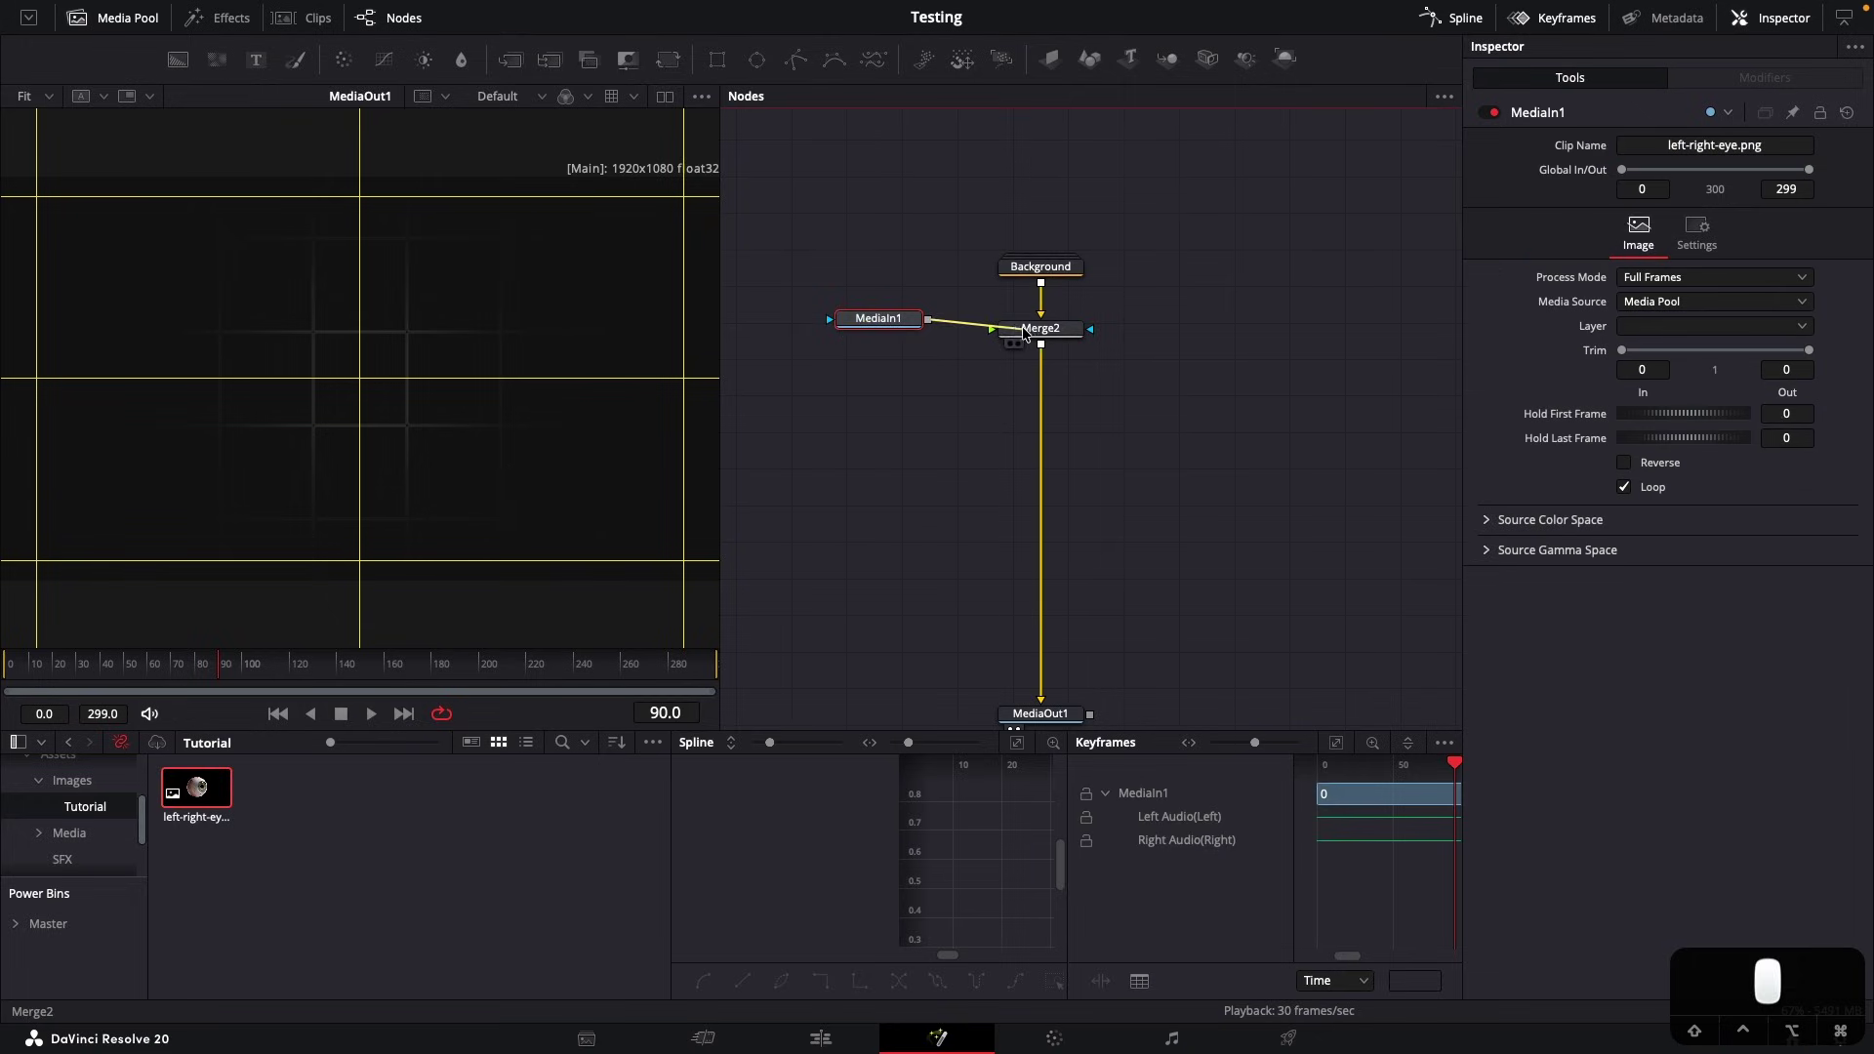
pyautogui.moveTo(1004, 340); pyautogui.dragTo(854, 344)
pyautogui.moveTo(900, 404); pyautogui.dragTo(1025, 416)
pyautogui.moveTo(957, 362); pyautogui.dragTo(890, 363)
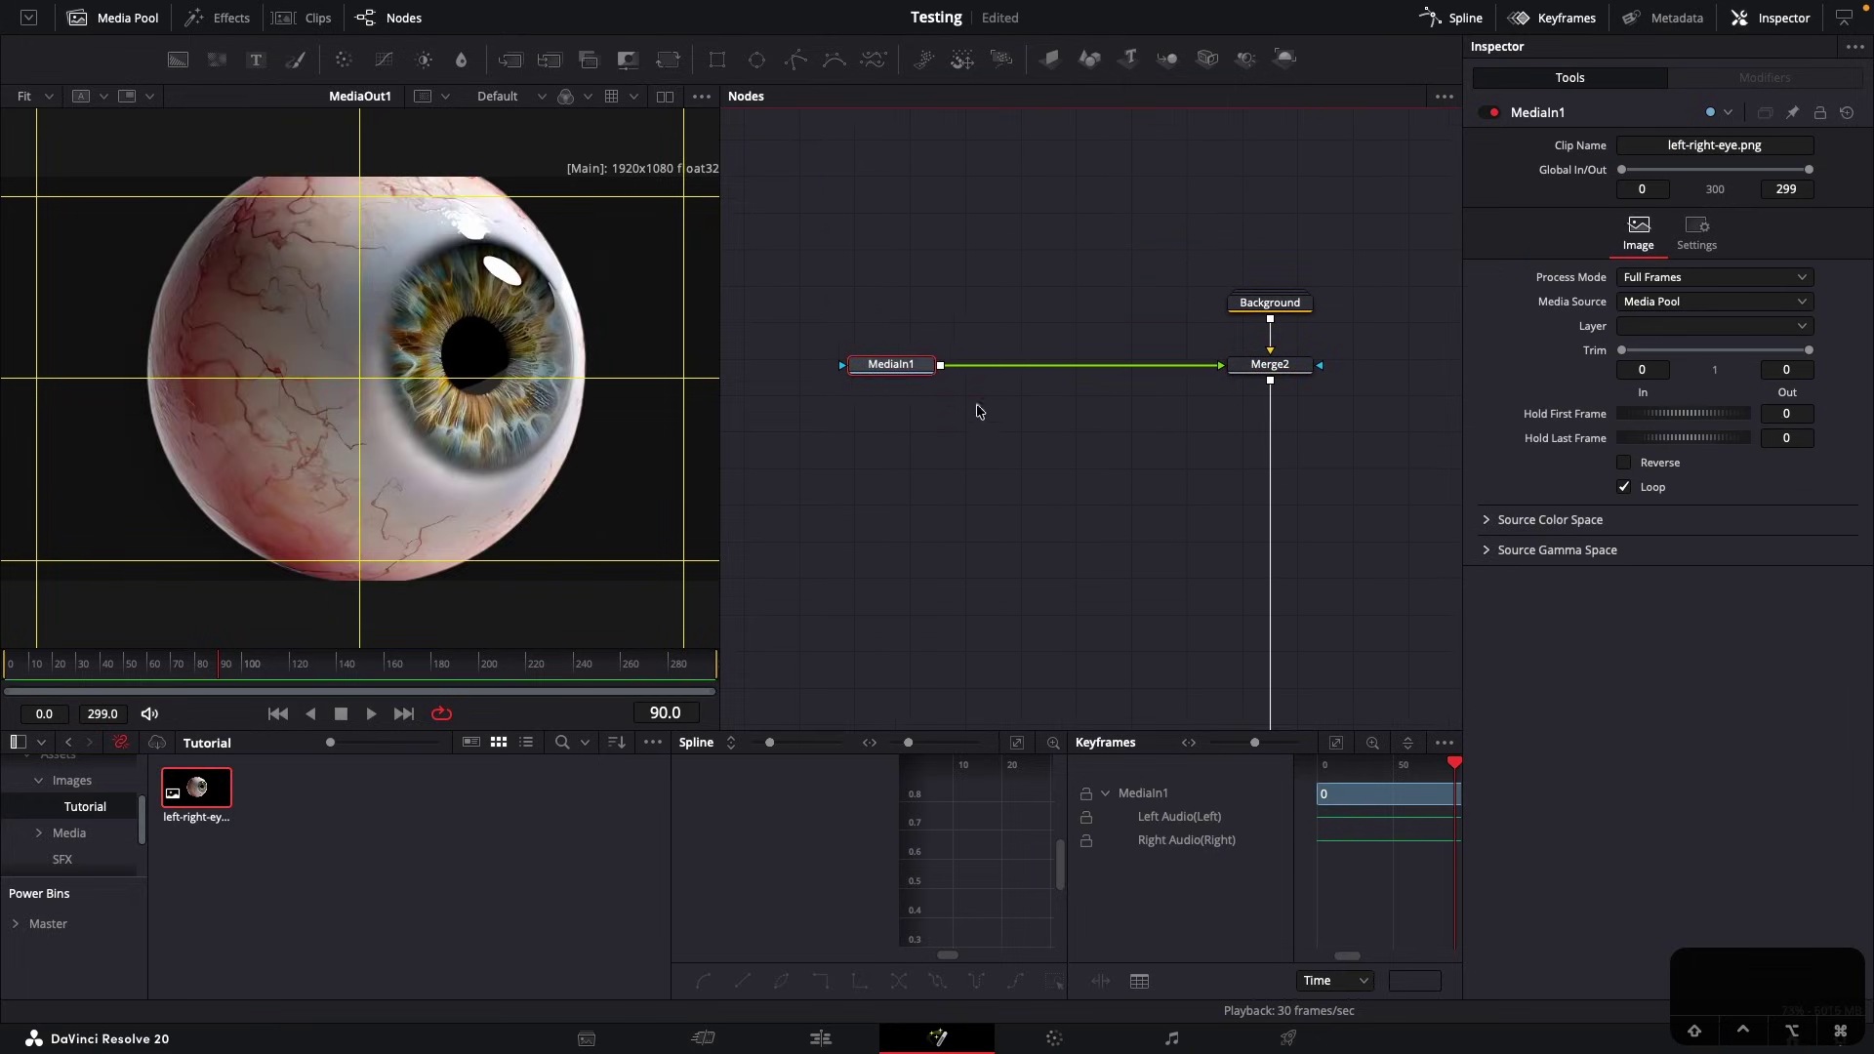
pyautogui.click(979, 410)
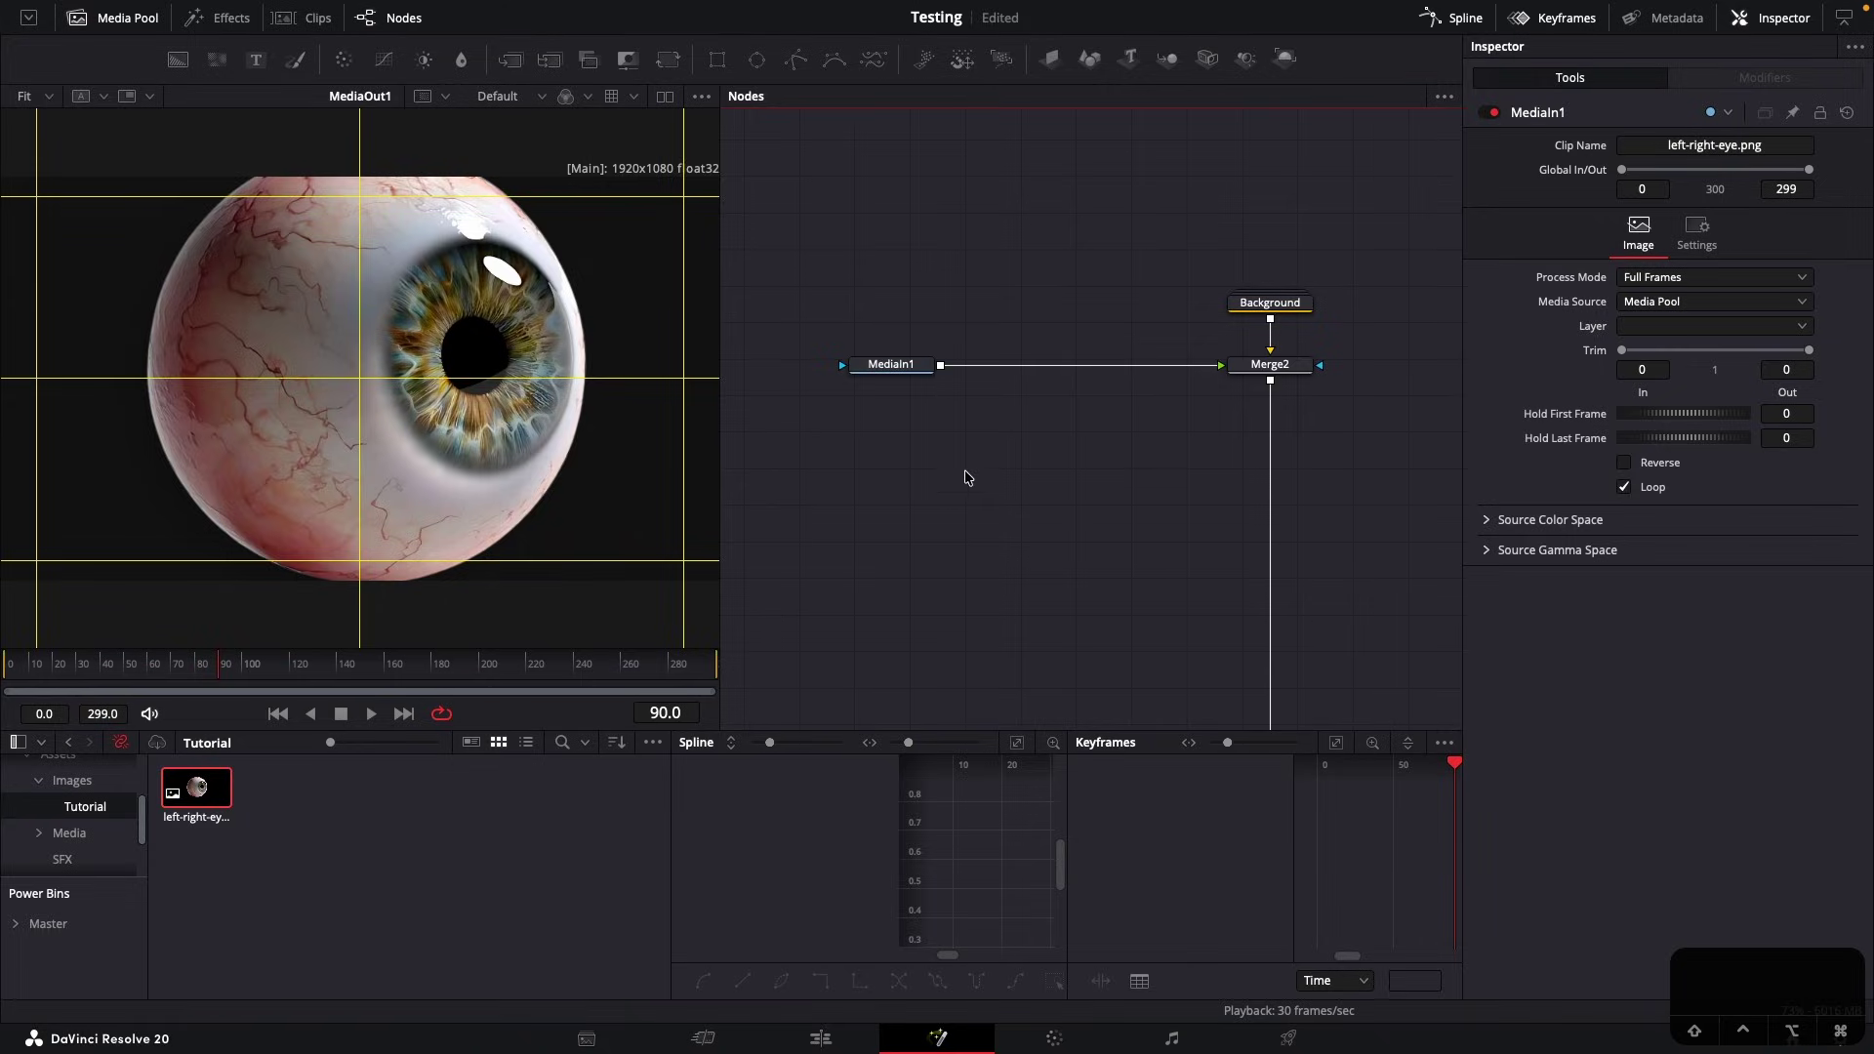
# Add a Transform node after MediaIn1, set its size to 0.31 and rename it SizeDown
pyautogui.click(917, 369)
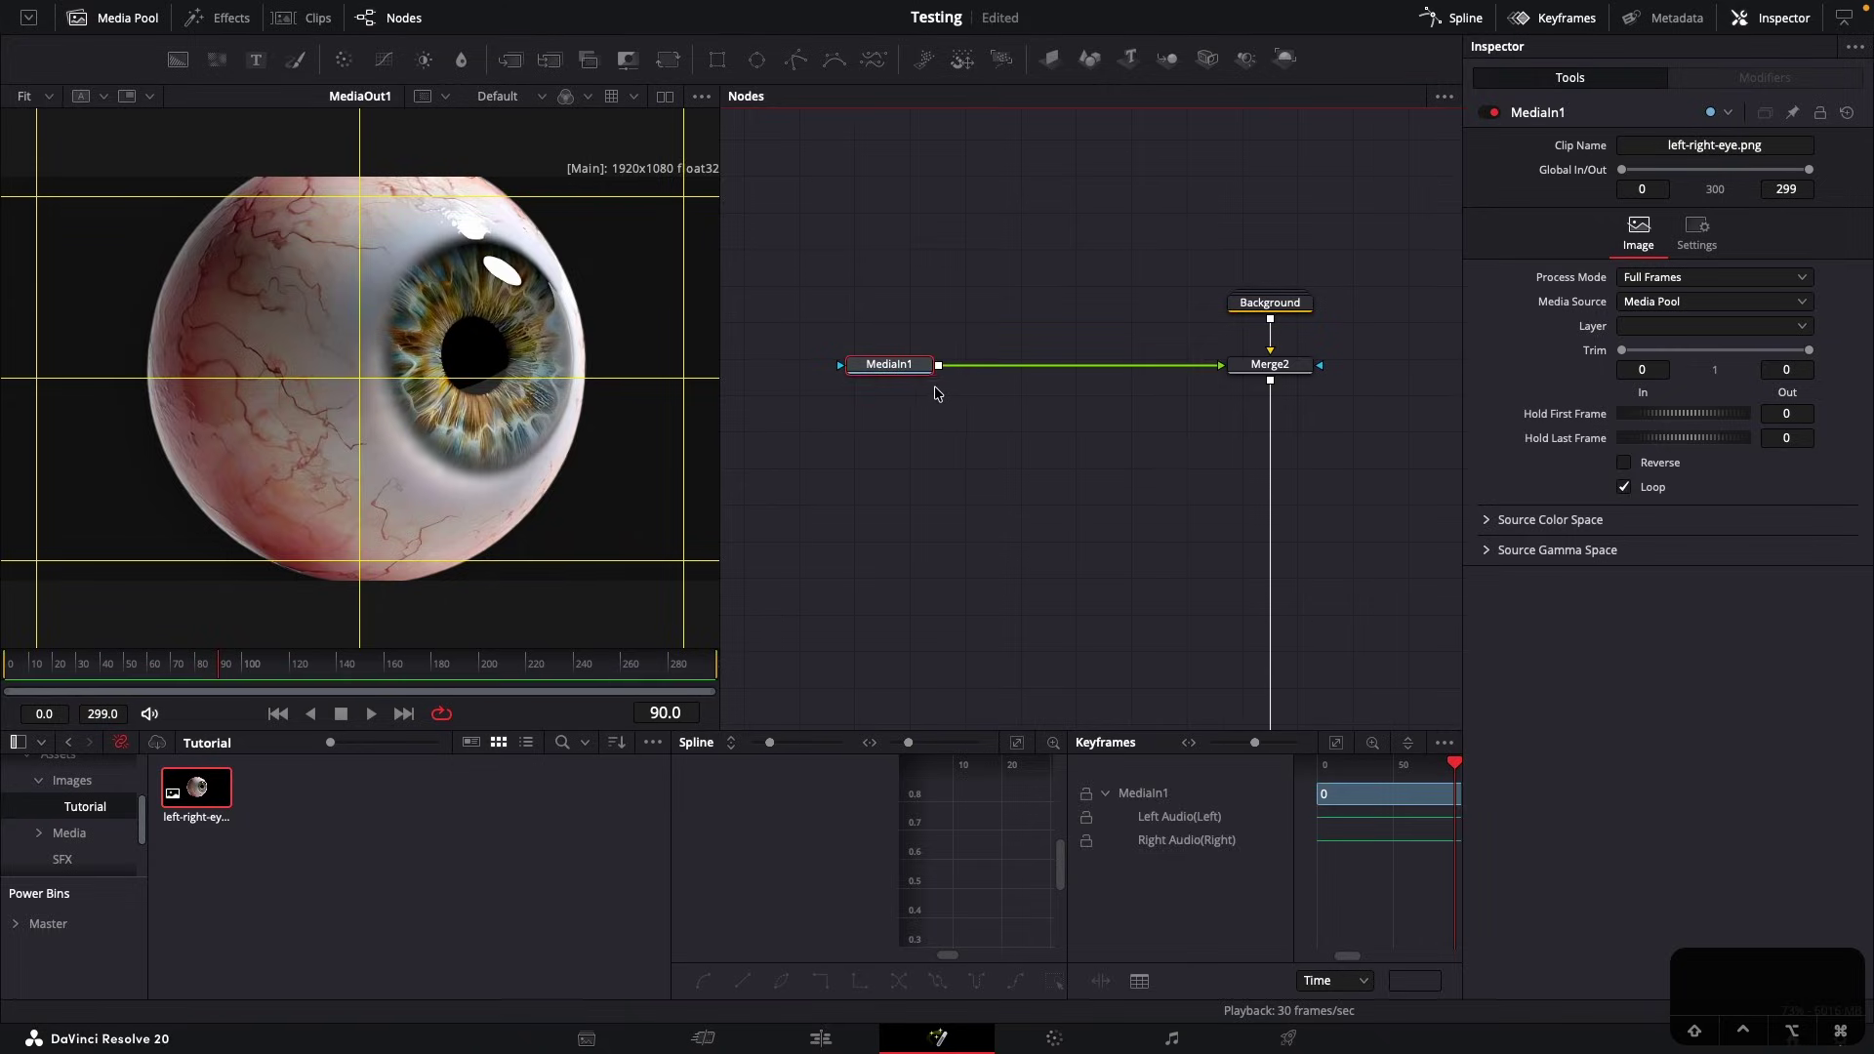
pyautogui.press('t')
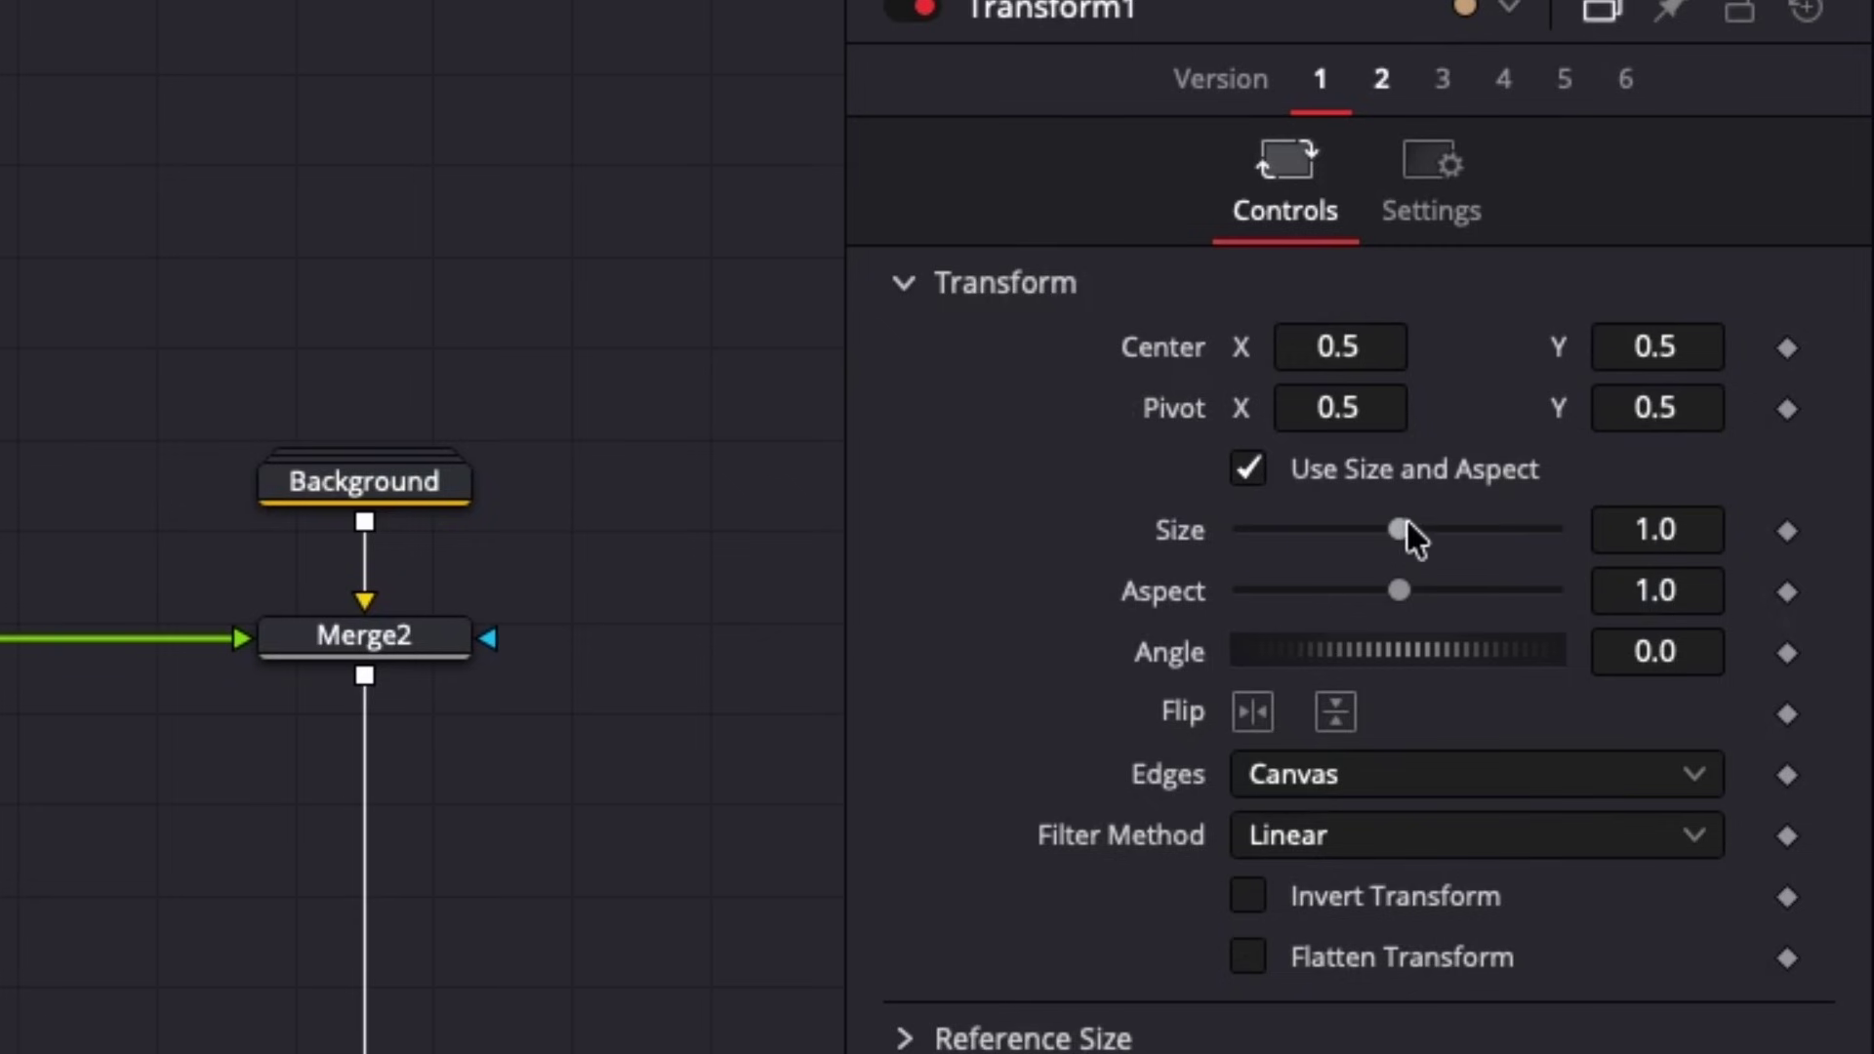
pyautogui.moveTo(1407, 525); pyautogui.dragTo(1299, 537)
pyautogui.click(975, 375)
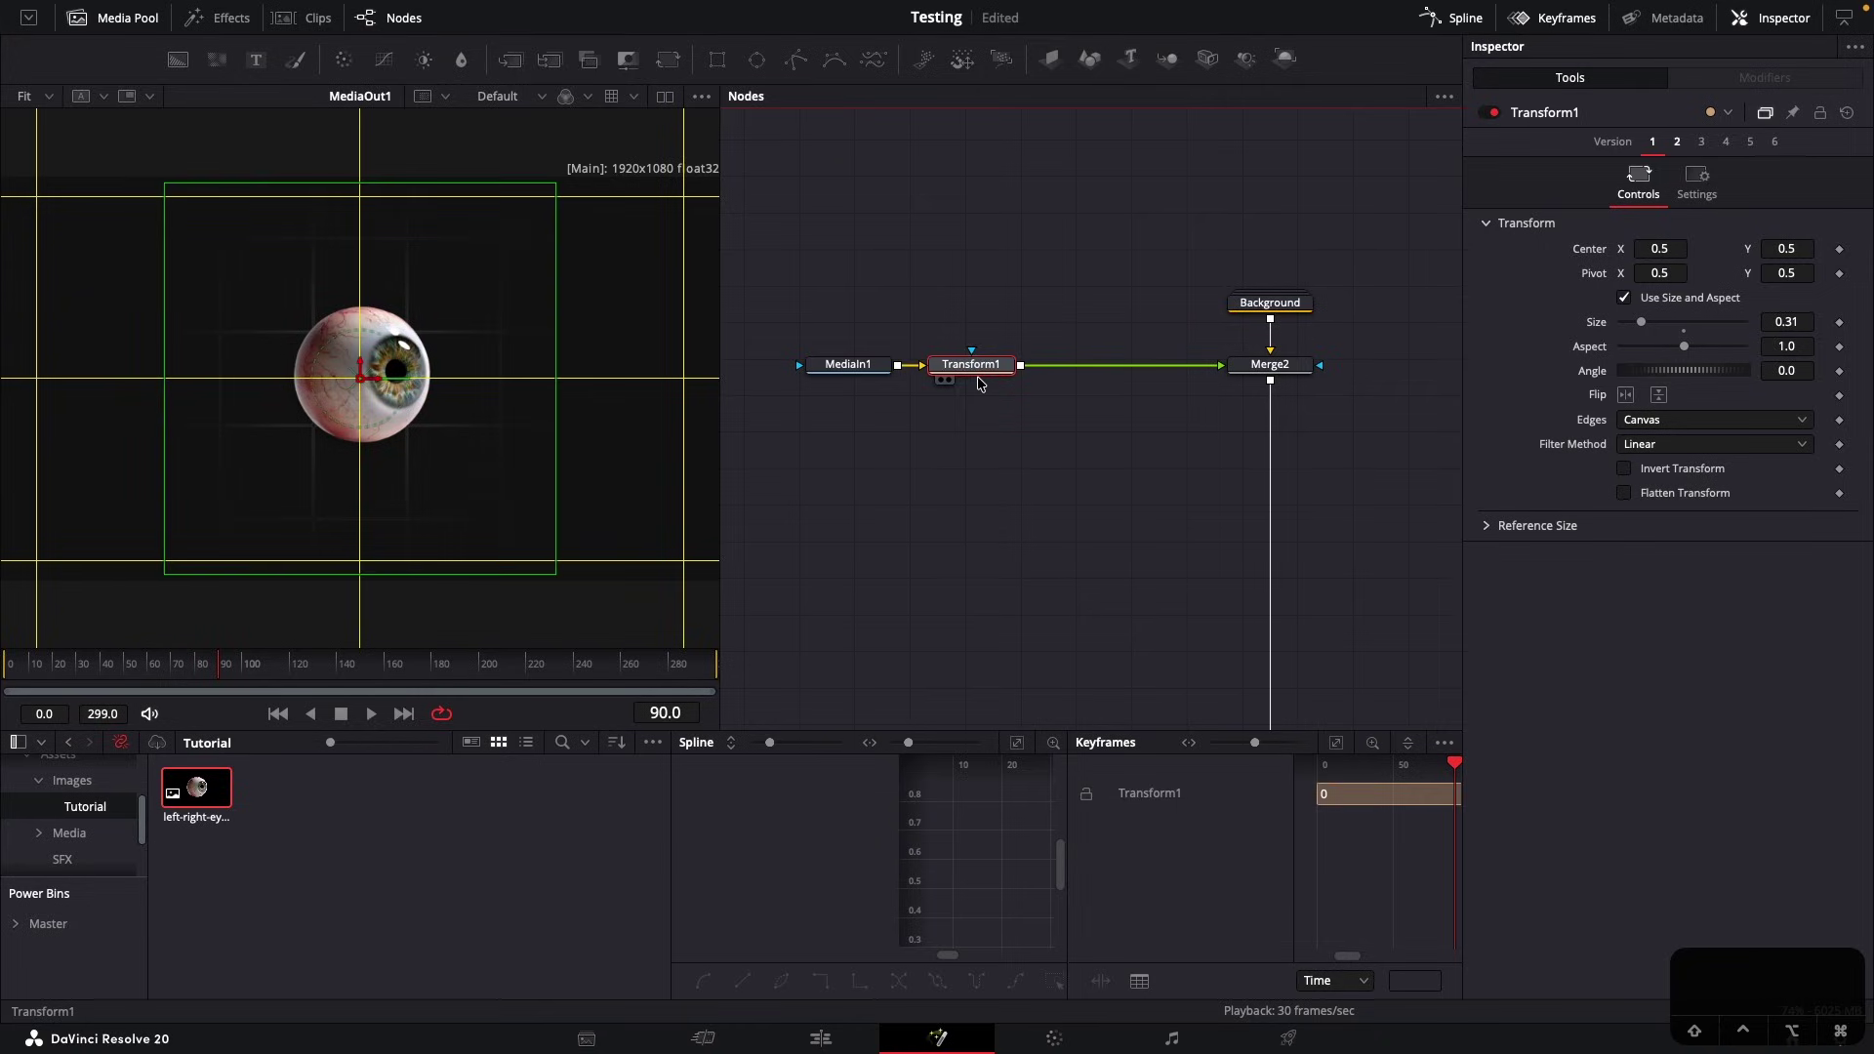
pyautogui.press('F2')
pyautogui.write('SizeDown')
pyautogui.press('Return')
# Add a second Transform node after SizeDown and rename it Positioner
pyautogui.press('t')
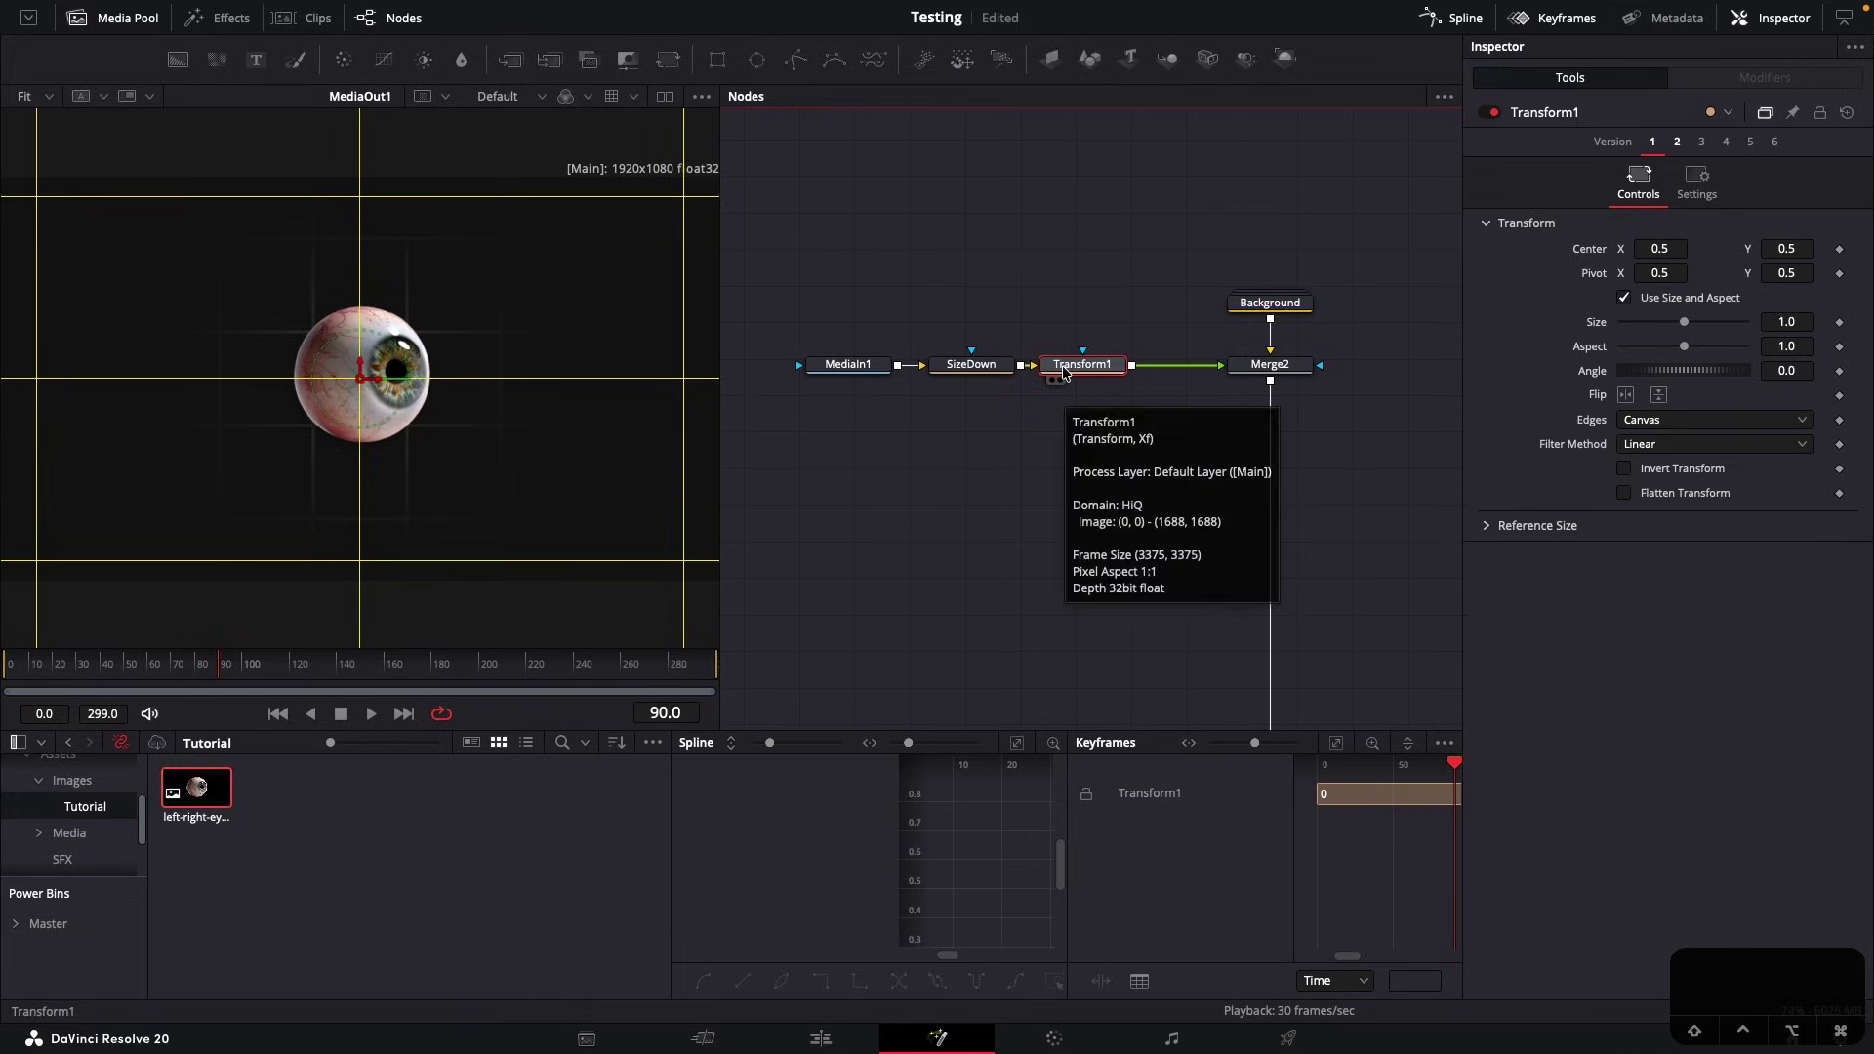
pyautogui.press('F2')
pyautogui.write('Positioner')
pyautogui.press('Return')
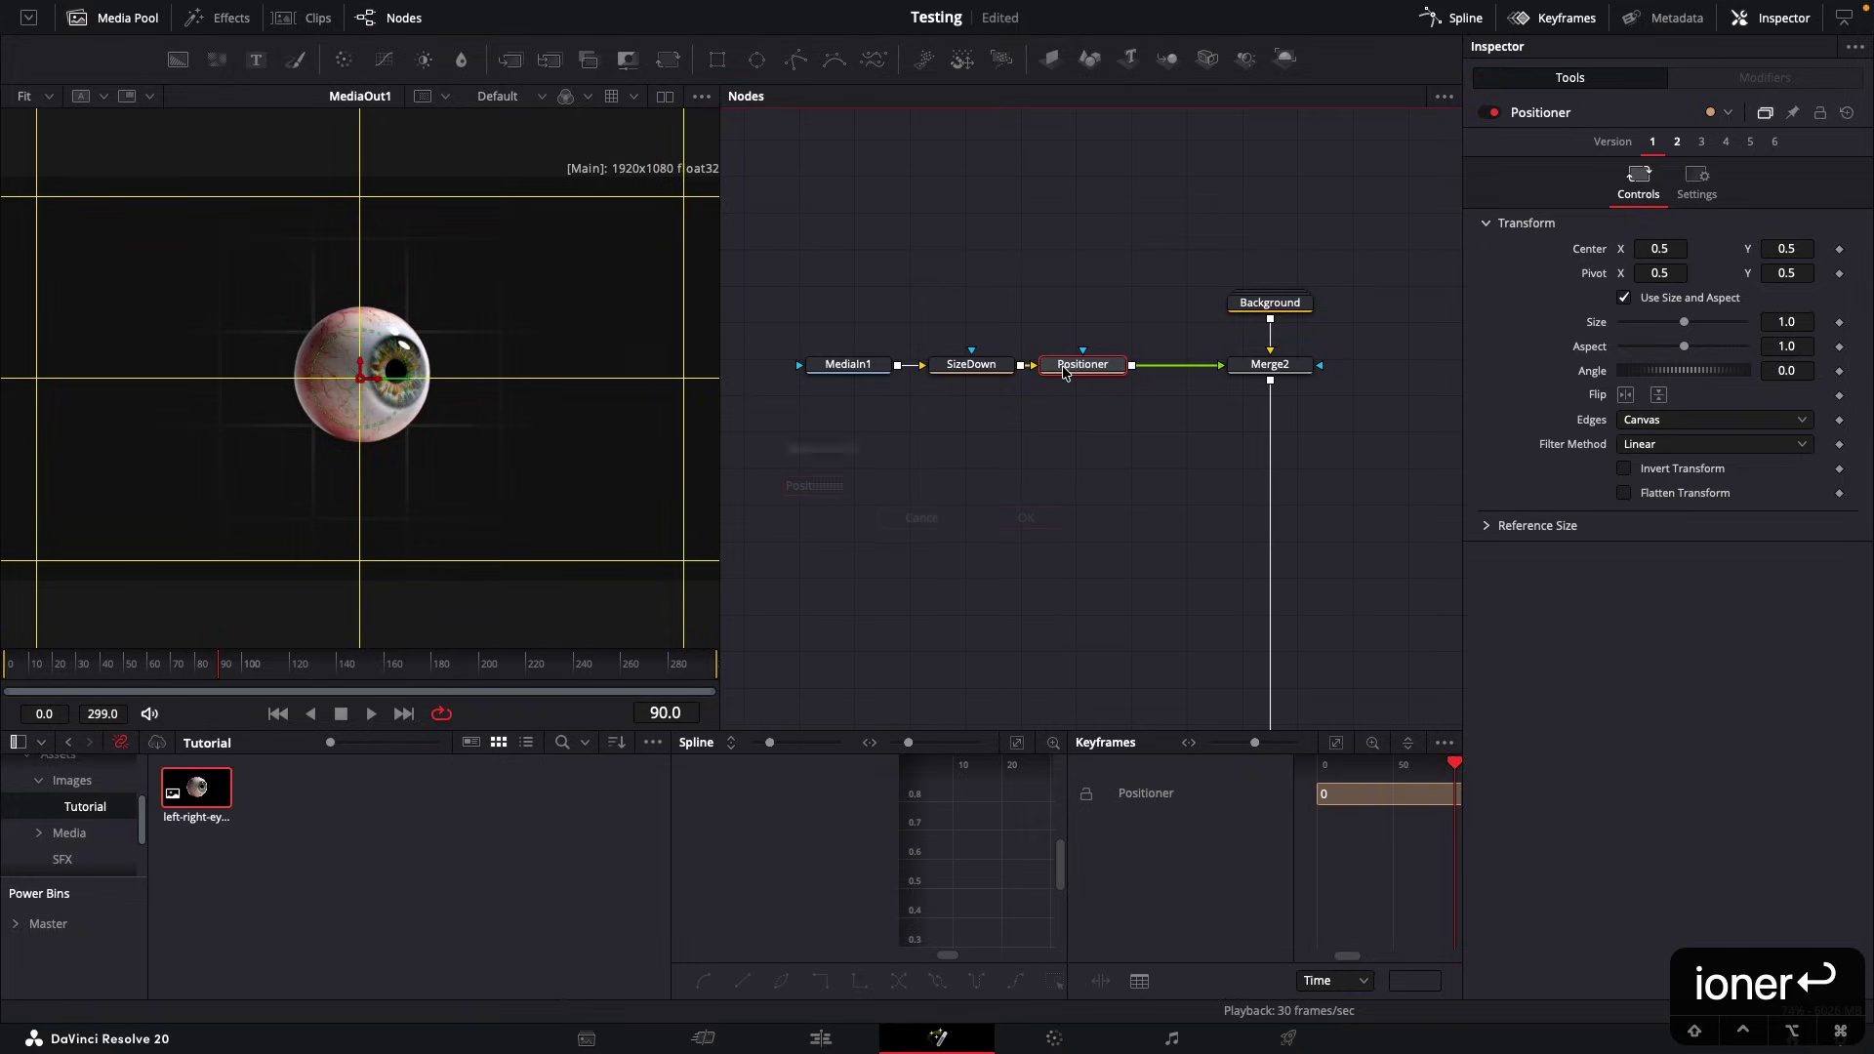
# Use Positioner to snap the eye's centre to the upper-right guide intersection, at about X 0.756, Y 0.644
pyautogui.click(1084, 449)
pyautogui.click(1079, 366)
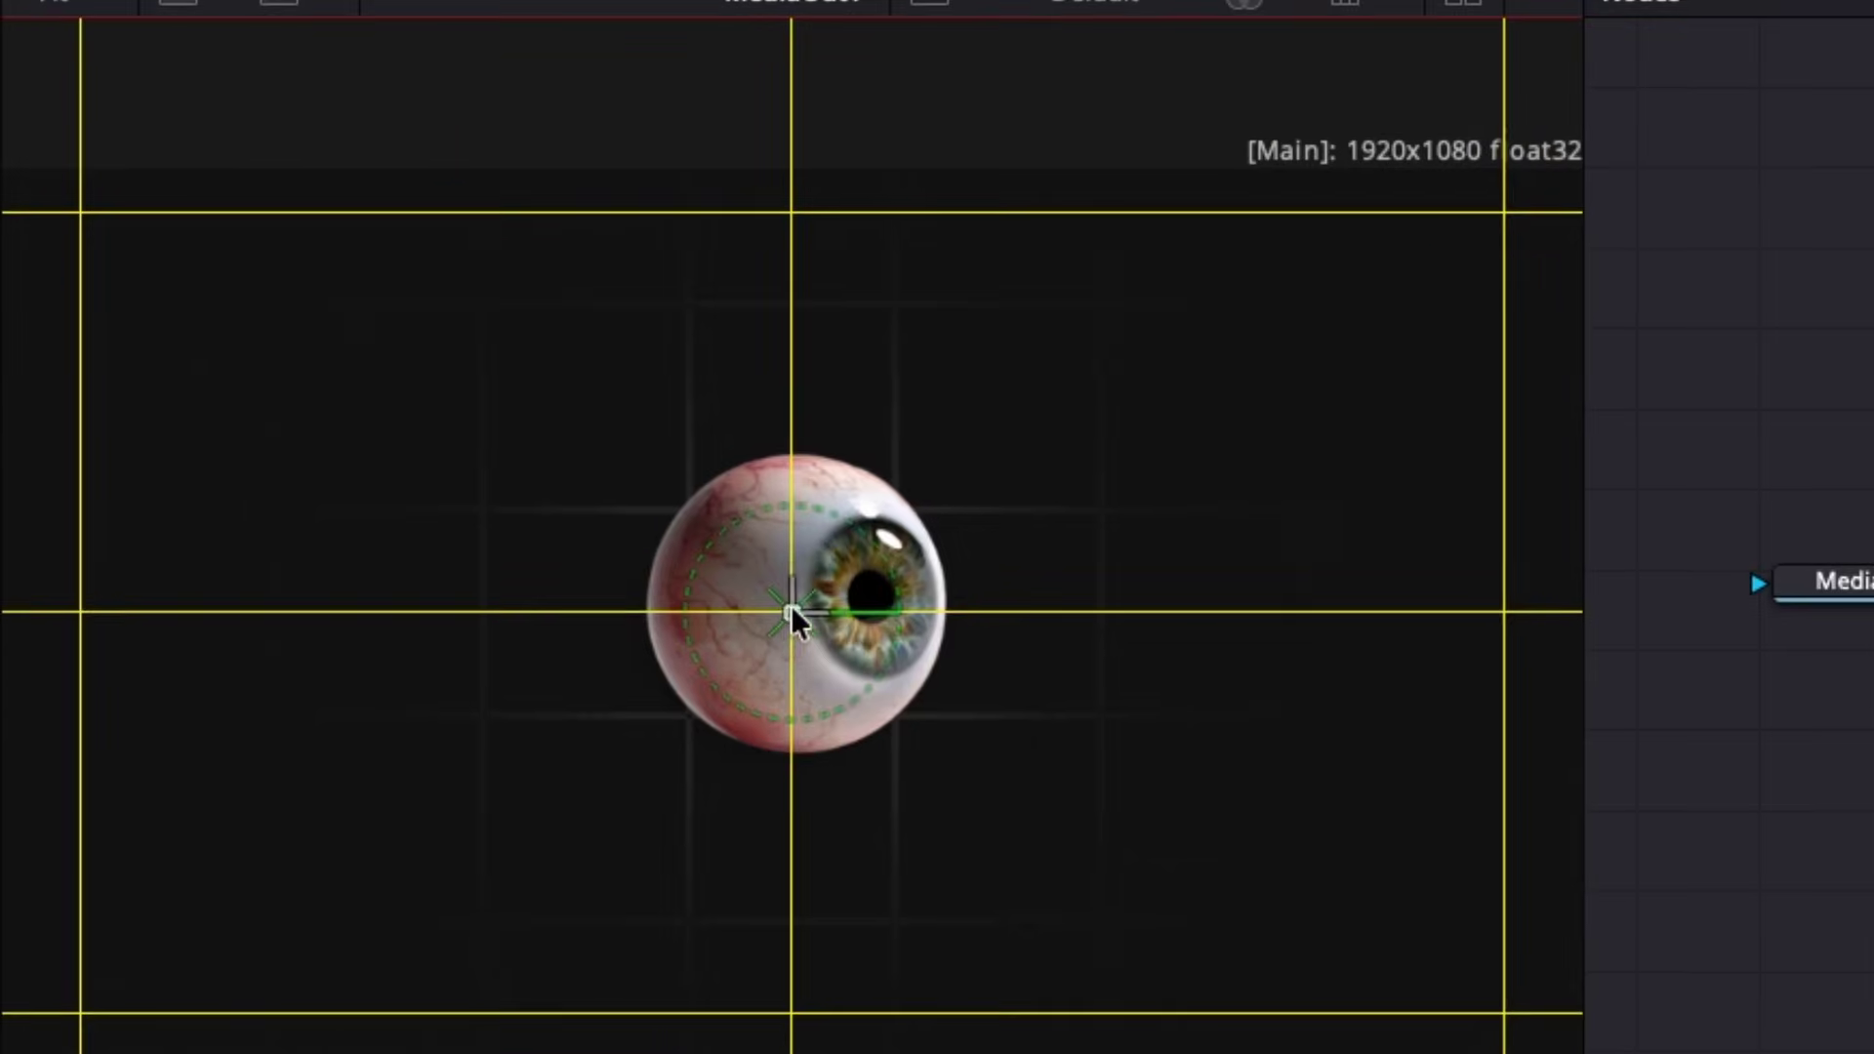
pyautogui.moveTo(360, 380); pyautogui.dragTo(660, 245)
pyautogui.moveTo(1448, 322); pyautogui.dragTo(1503, 243)
# Rotate the eye with SizeDown's angle so that its iris faces toward the centre of the frame
pyautogui.click(976, 365)
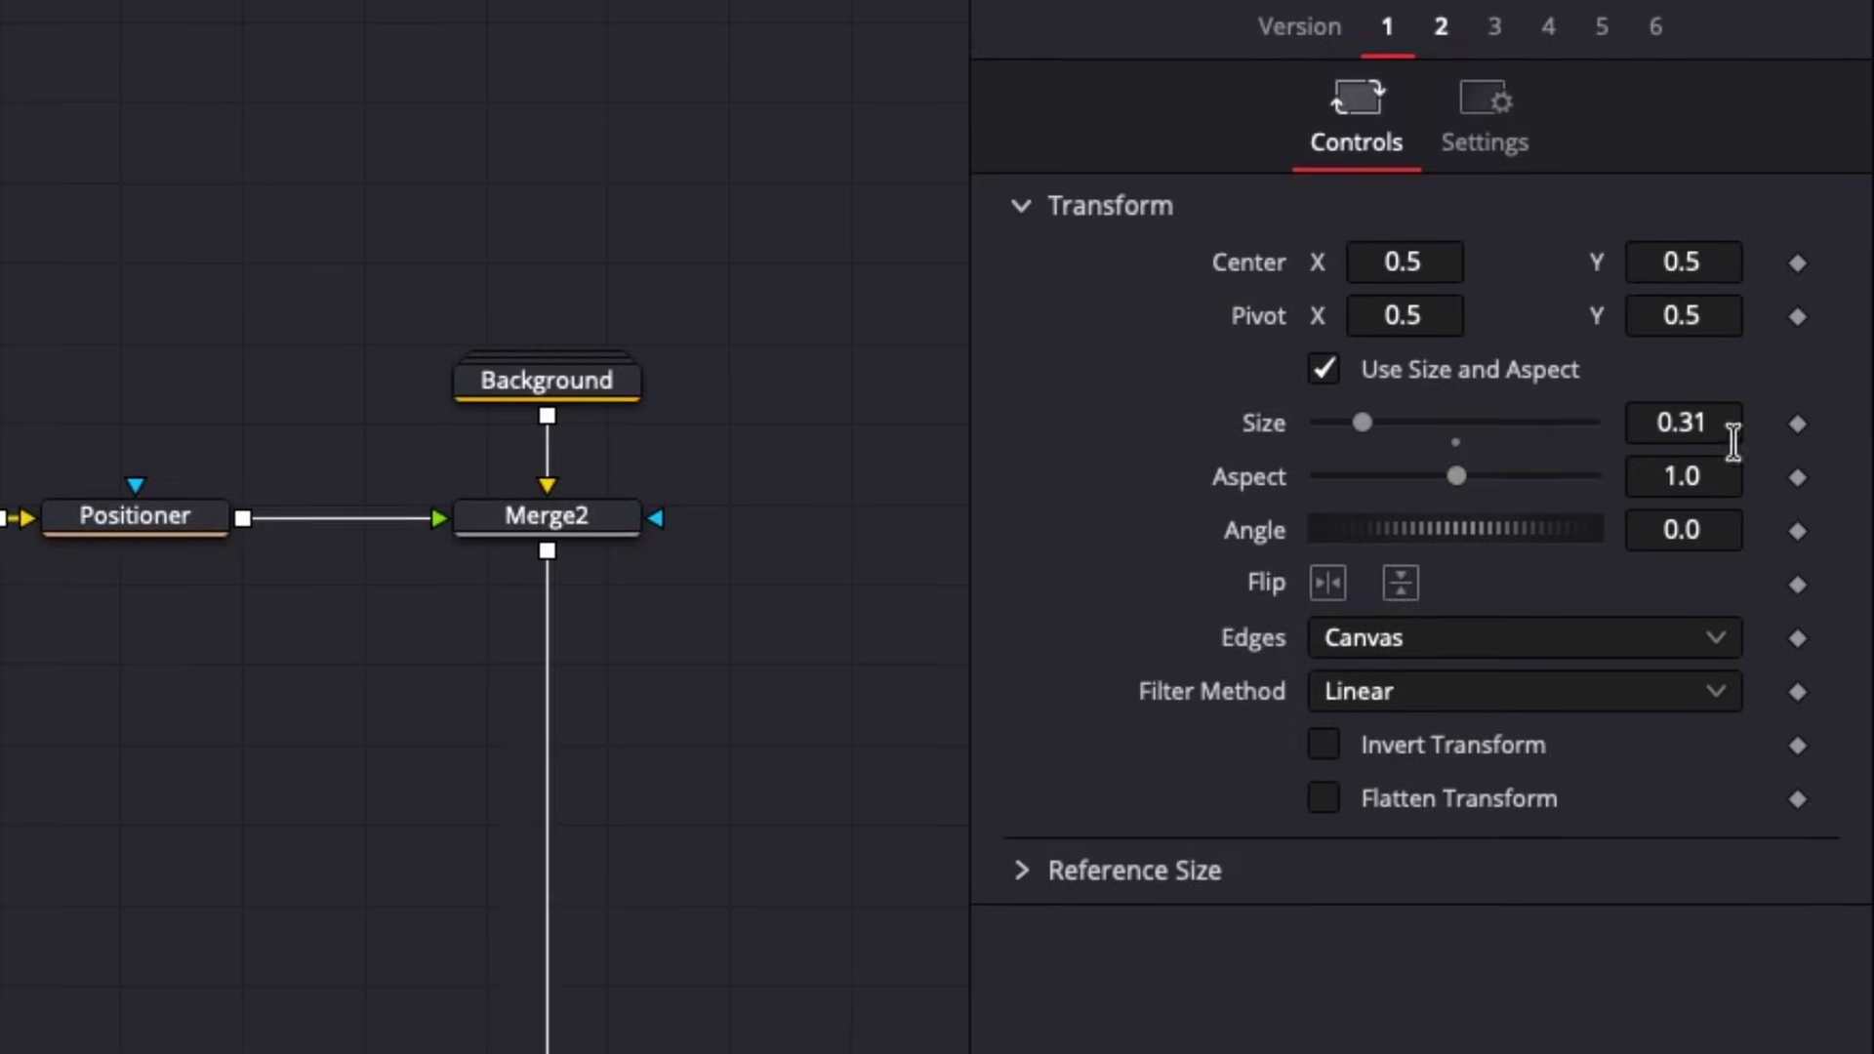
pyautogui.moveTo(1658, 373); pyautogui.dragTo(1682, 374)
pyautogui.moveTo(1449, 537); pyautogui.dragTo(1574, 535)
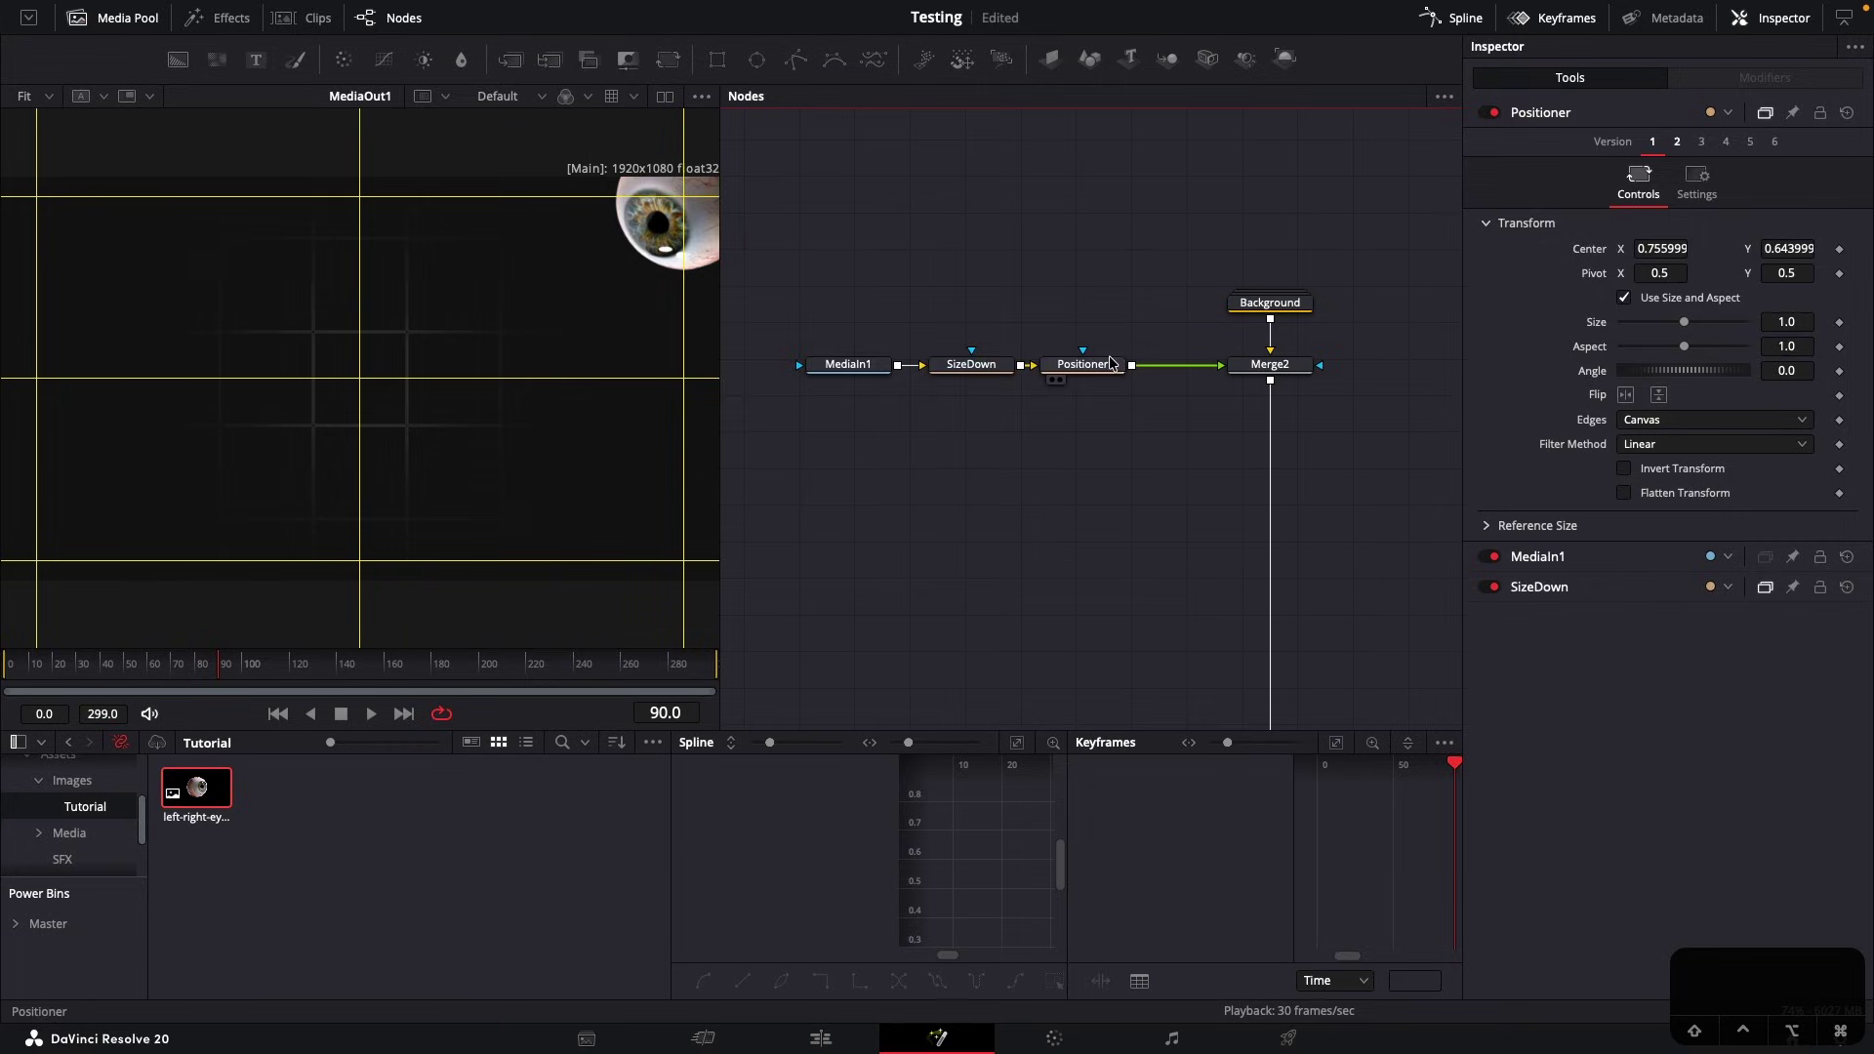
# Shift MediaIn1, SizeDown and Positioner farther from Merge2 and add a Duplicate node after Positioner
pyautogui.moveTo(1110, 363); pyautogui.dragTo(1013, 377)
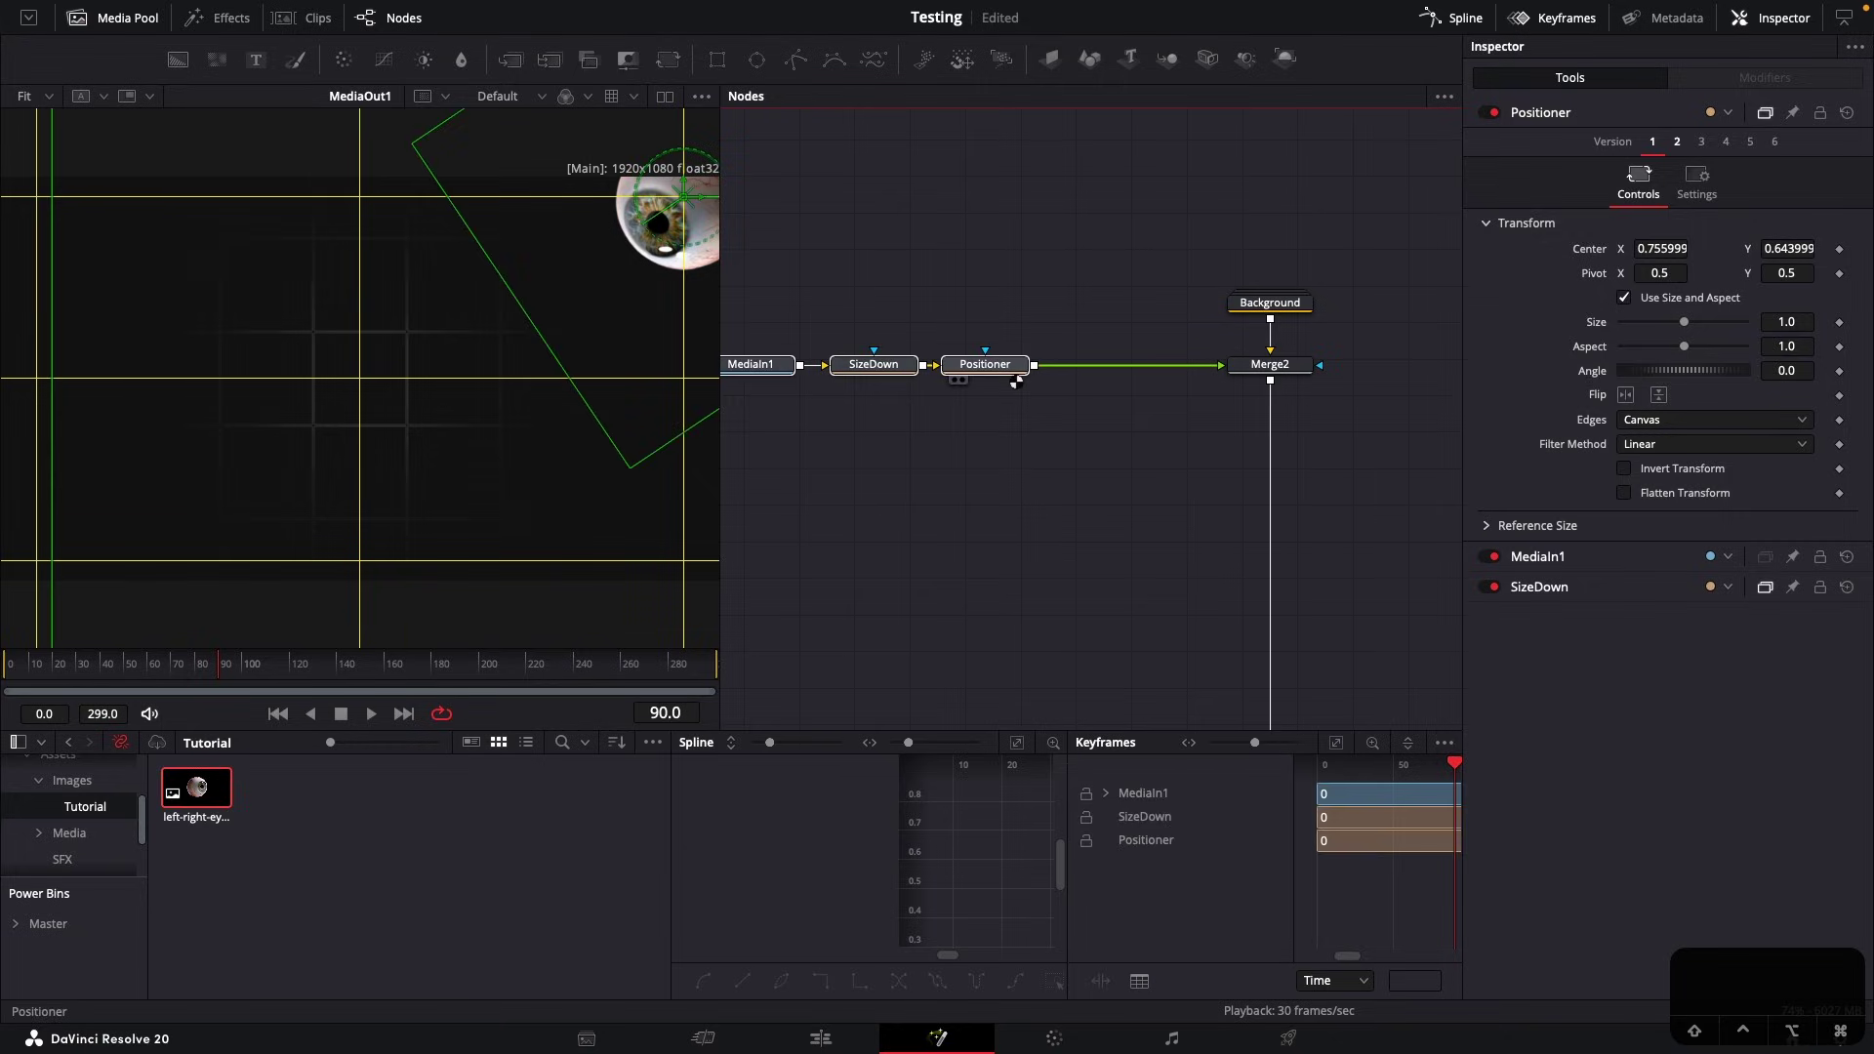
pyautogui.click(1056, 329)
pyautogui.click(993, 366)
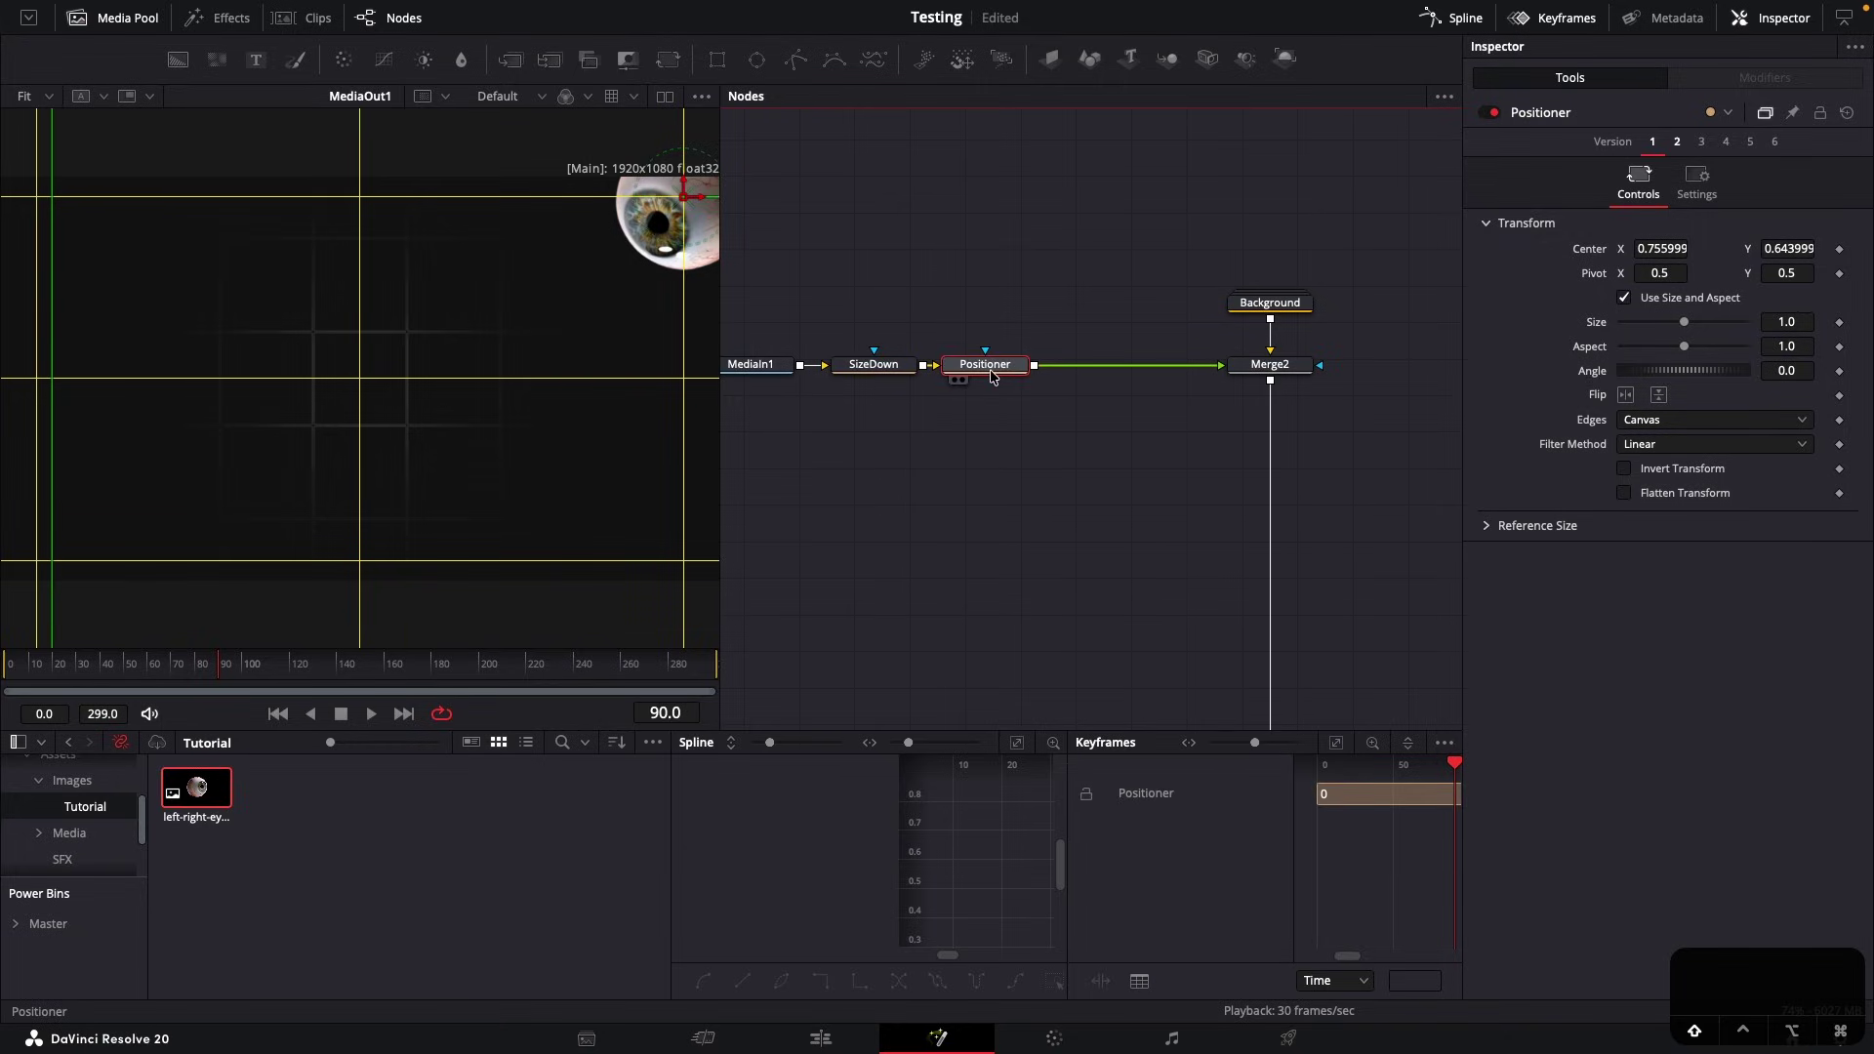
pyautogui.hotkey('shift', 'space')
pyautogui.write('dupl')
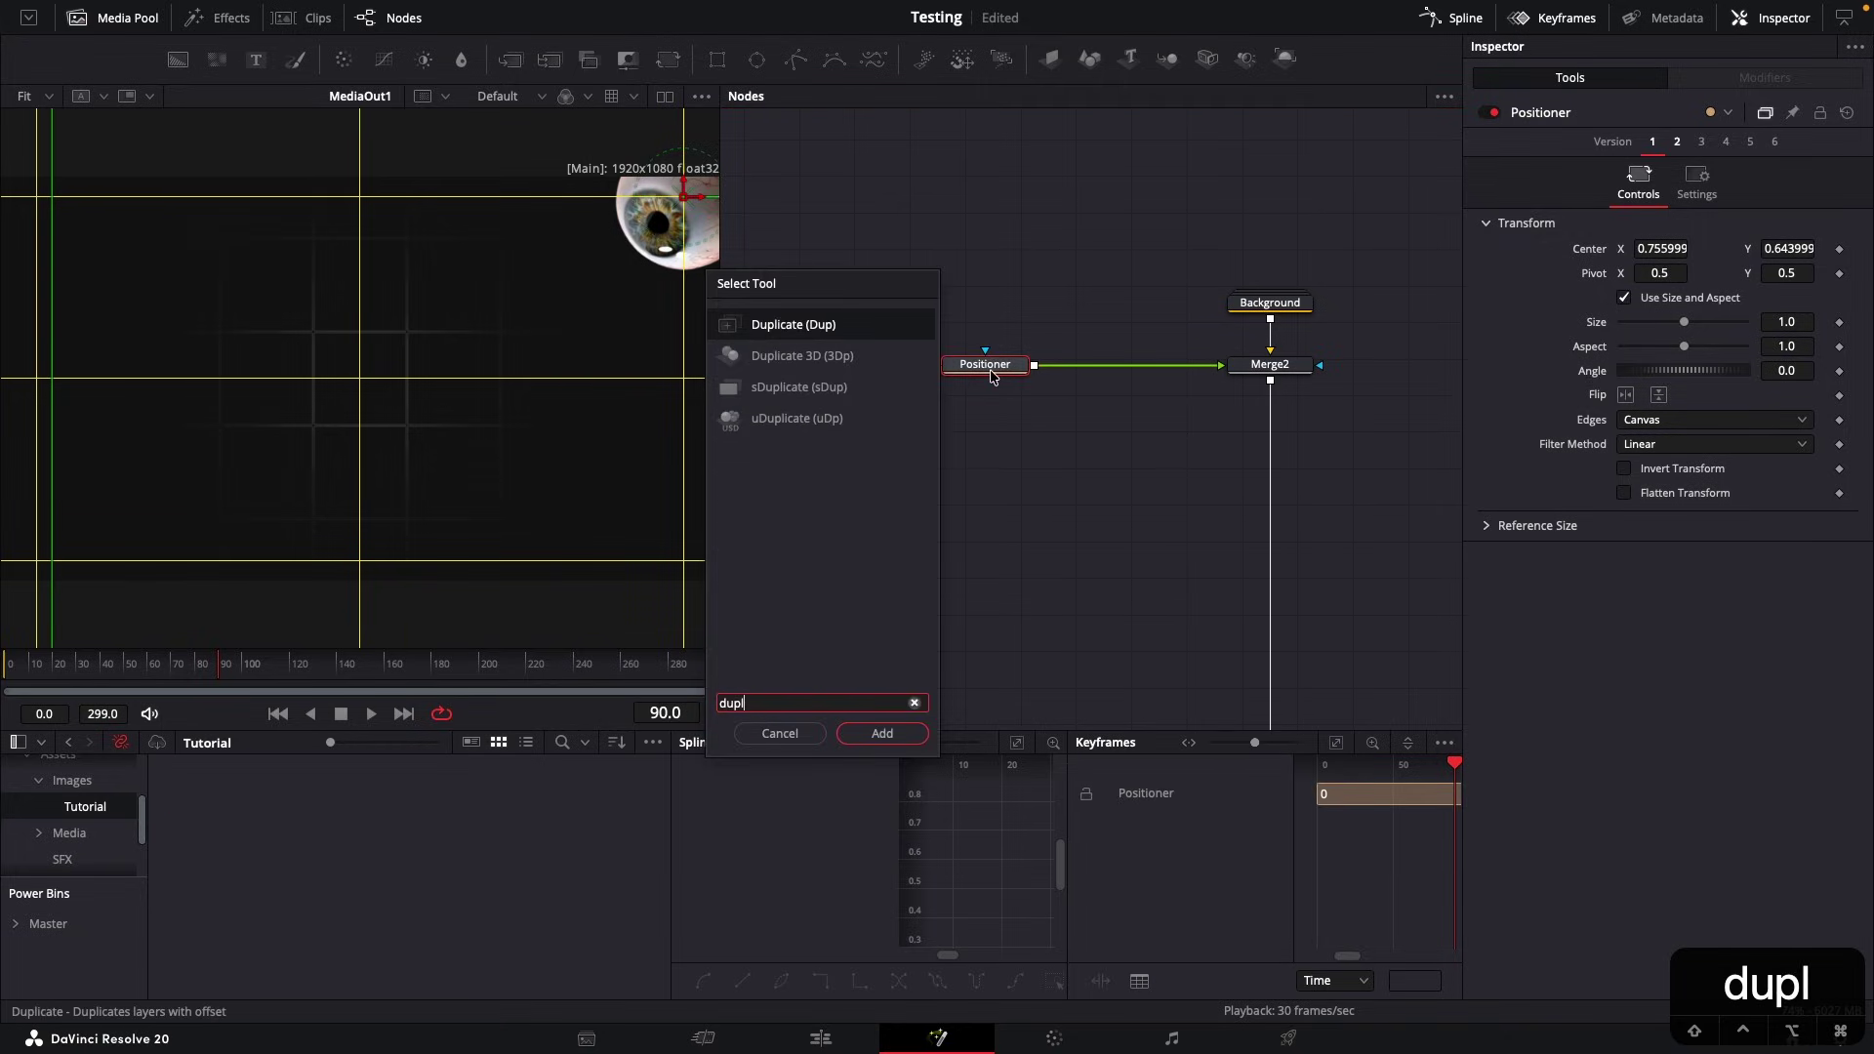
pyautogui.press('Return')
# Set Duplicate1's angle to 180 degrees to place a rotated copy of the eye in the opposite corner
pyautogui.click(1093, 371)
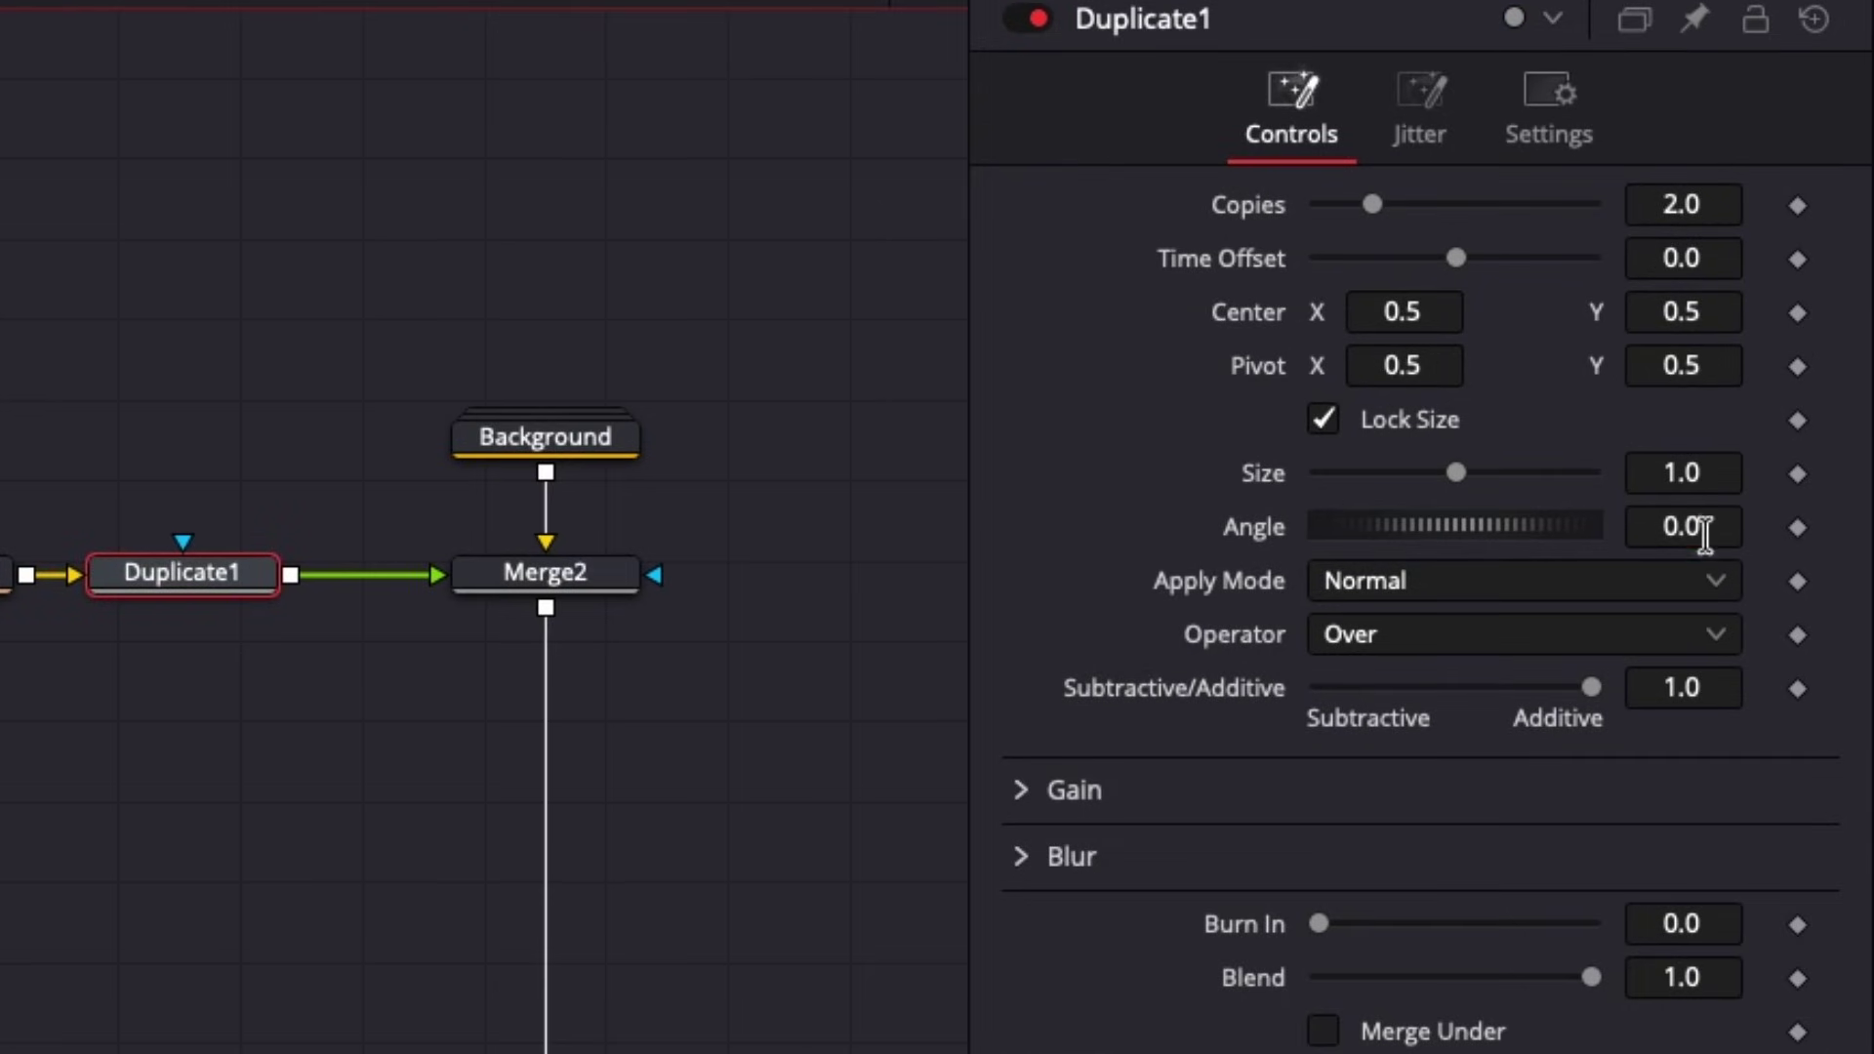
pyautogui.click(1705, 535)
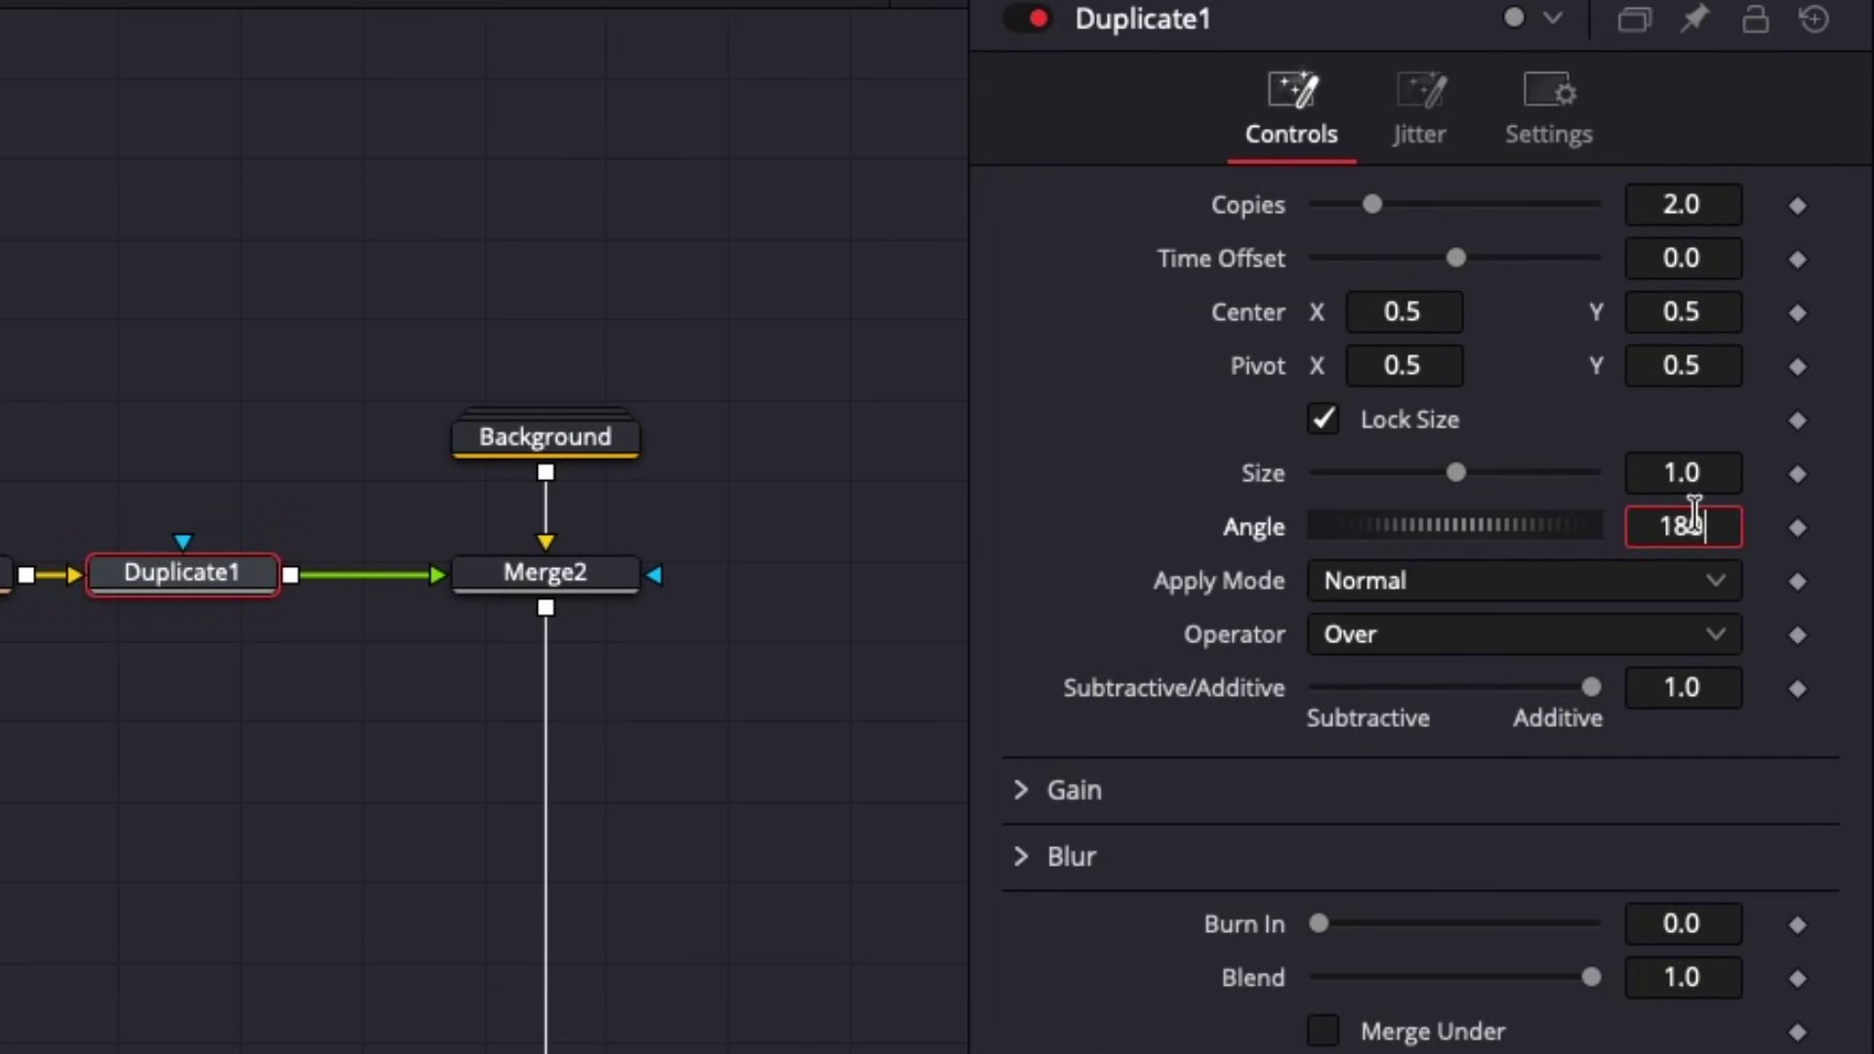
pyautogui.press('Return')
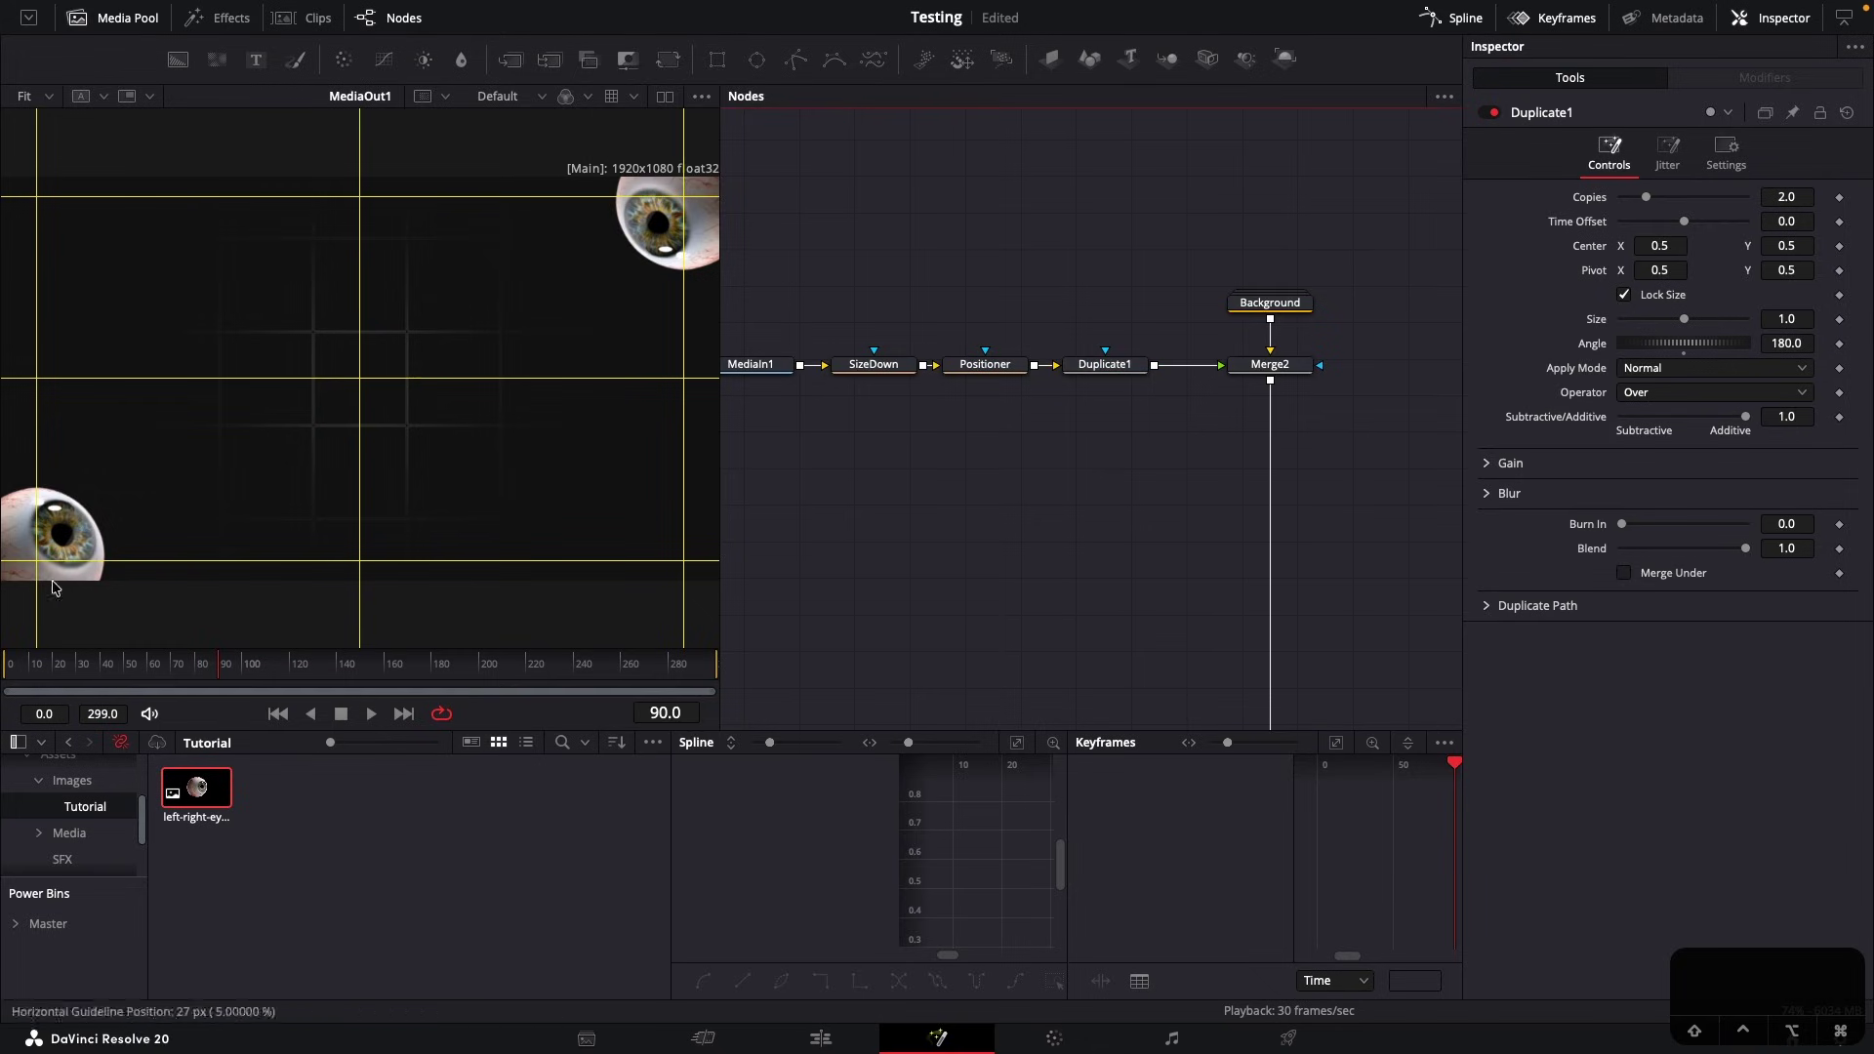
# Move the four eye nodes, MediaIn1 through Duplicate1, farther from Merge2 to make room in the chain
pyautogui.moveTo(845, 284); pyautogui.dragTo(1266, 429)
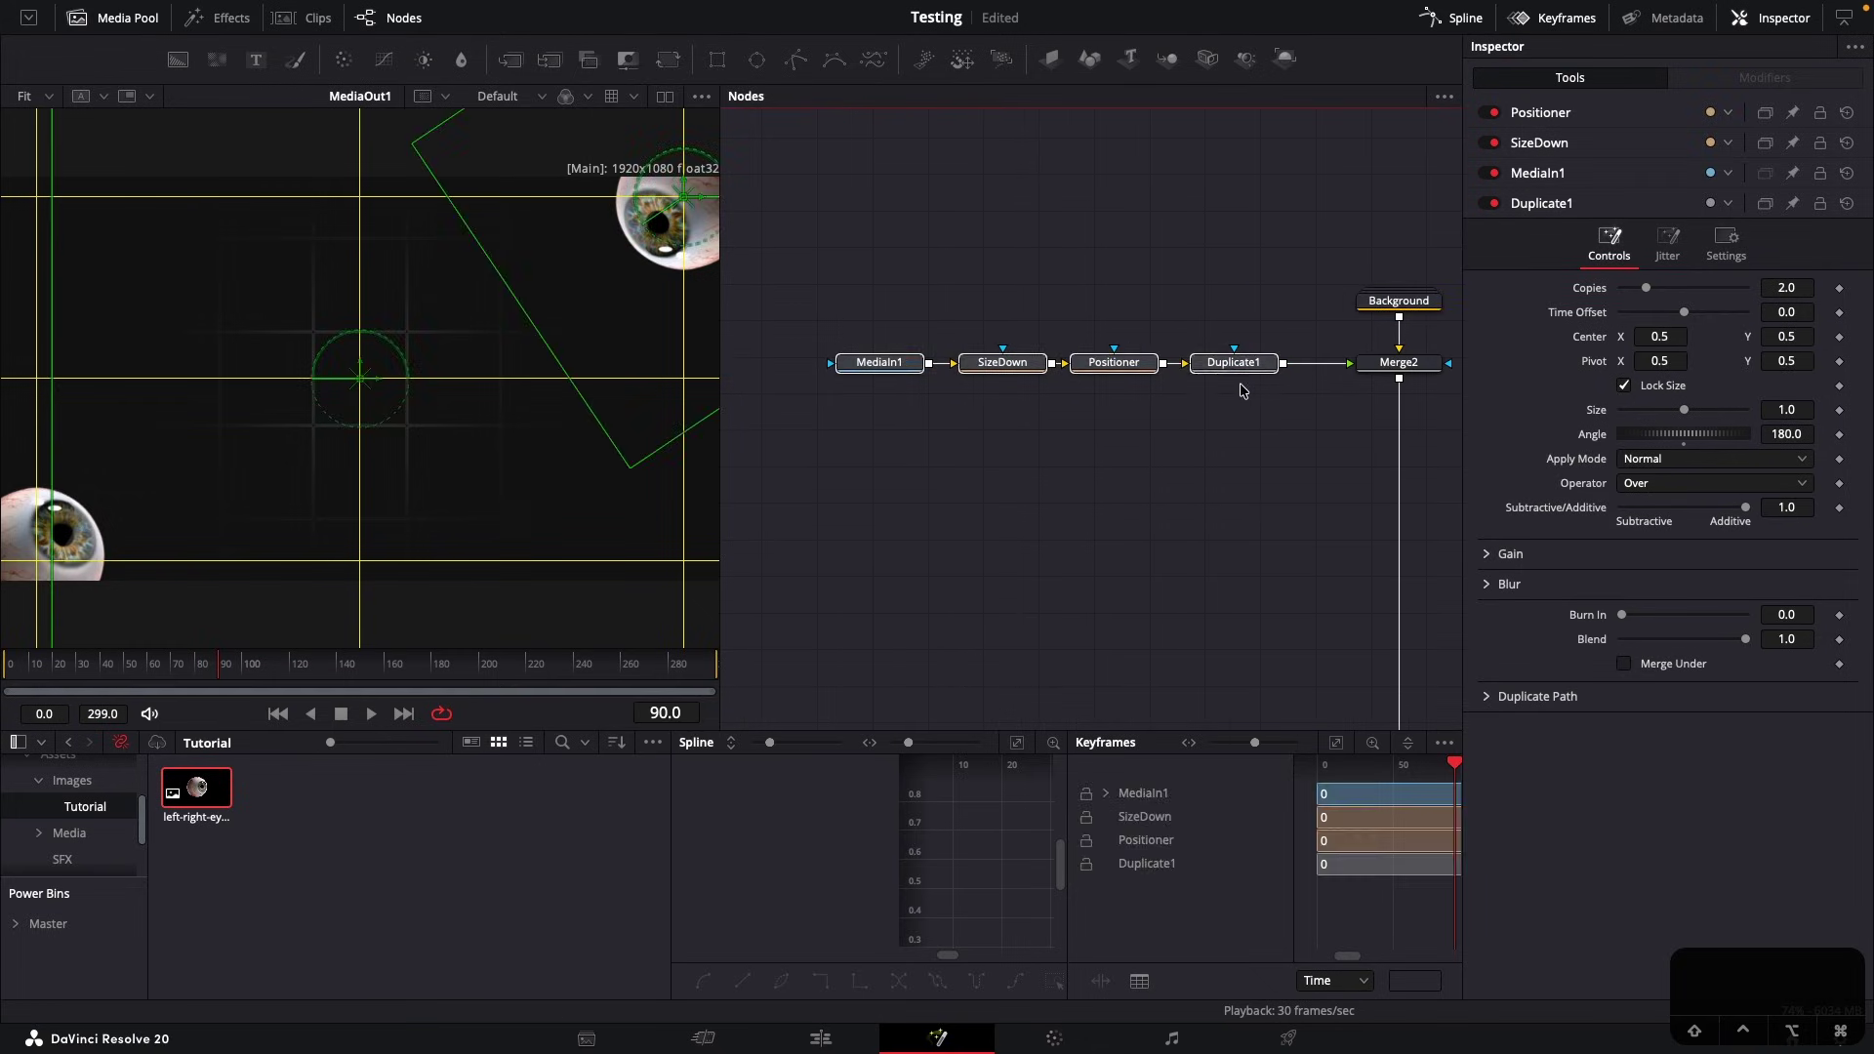
pyautogui.moveTo(1235, 366); pyautogui.dragTo(1126, 367)
pyautogui.click(1203, 316)
# Add a Merge node between Duplicate1 and Merge2
pyautogui.moveTo(1203, 317); pyautogui.dragTo(1247, 435)
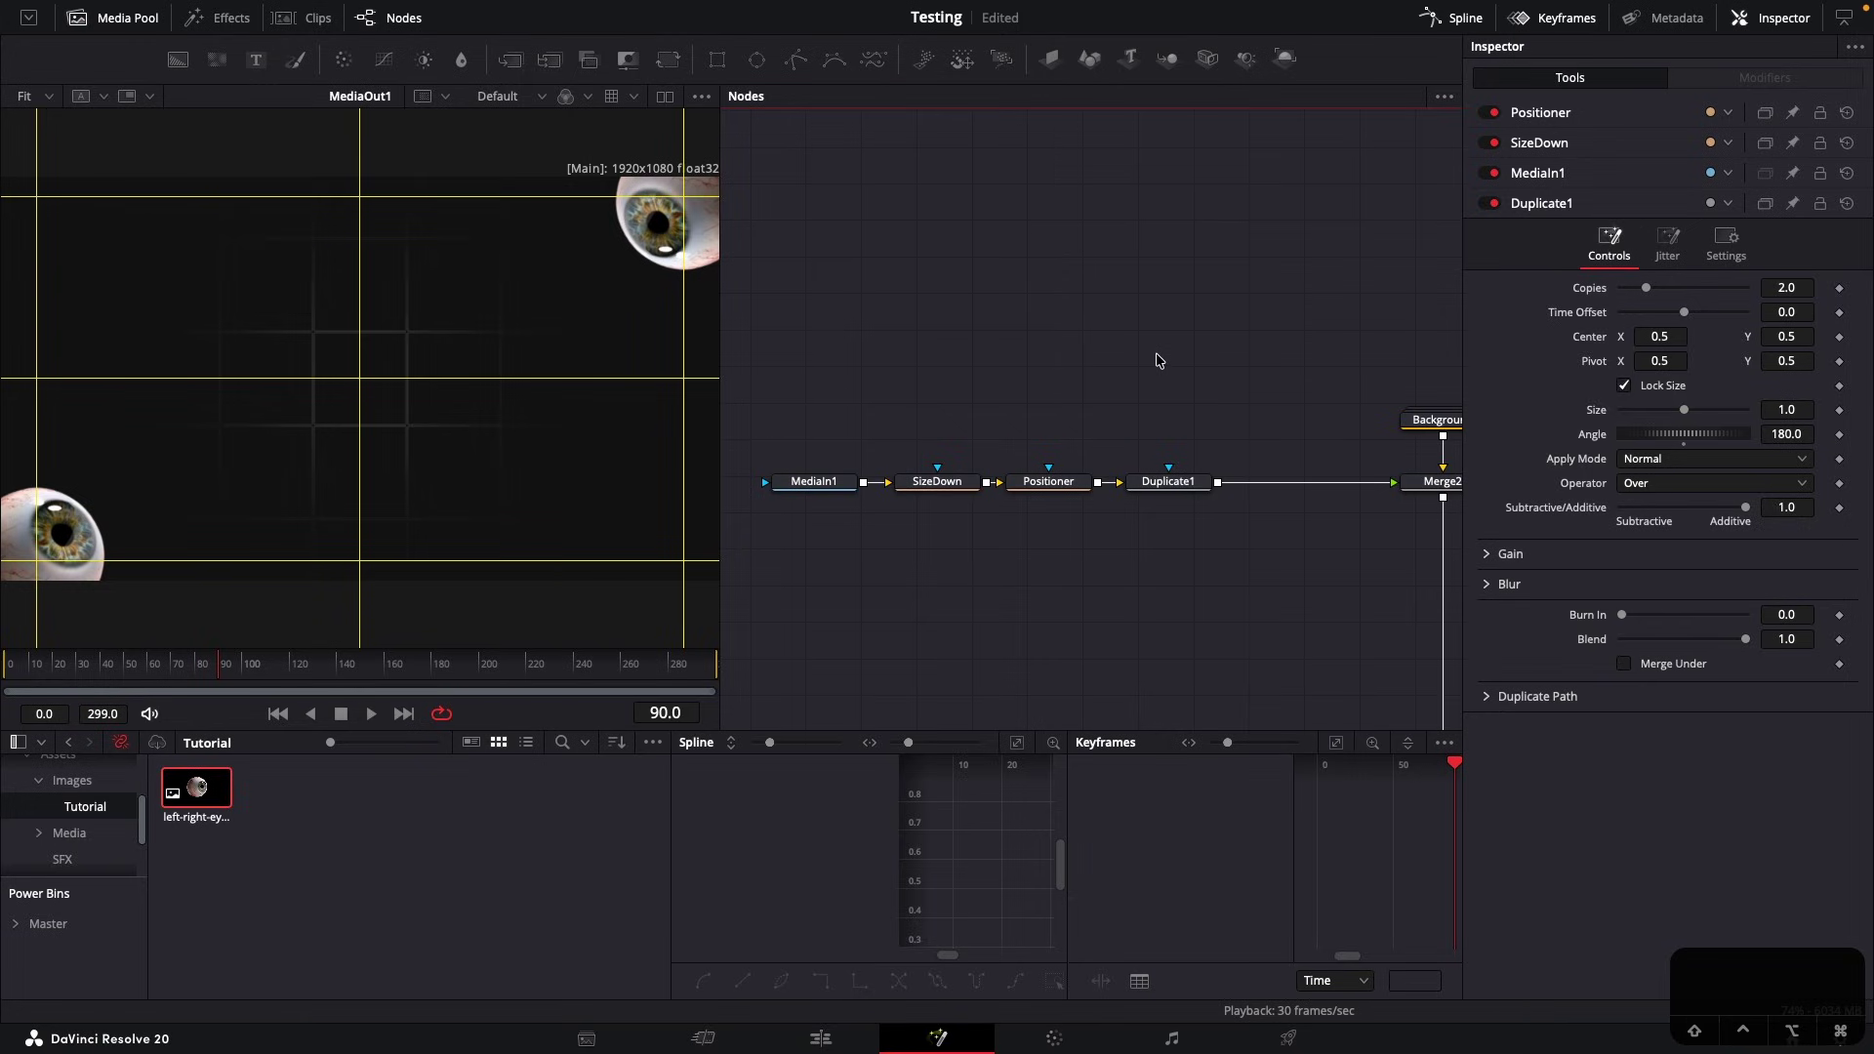
pyautogui.moveTo(1134, 350); pyautogui.dragTo(1071, 385)
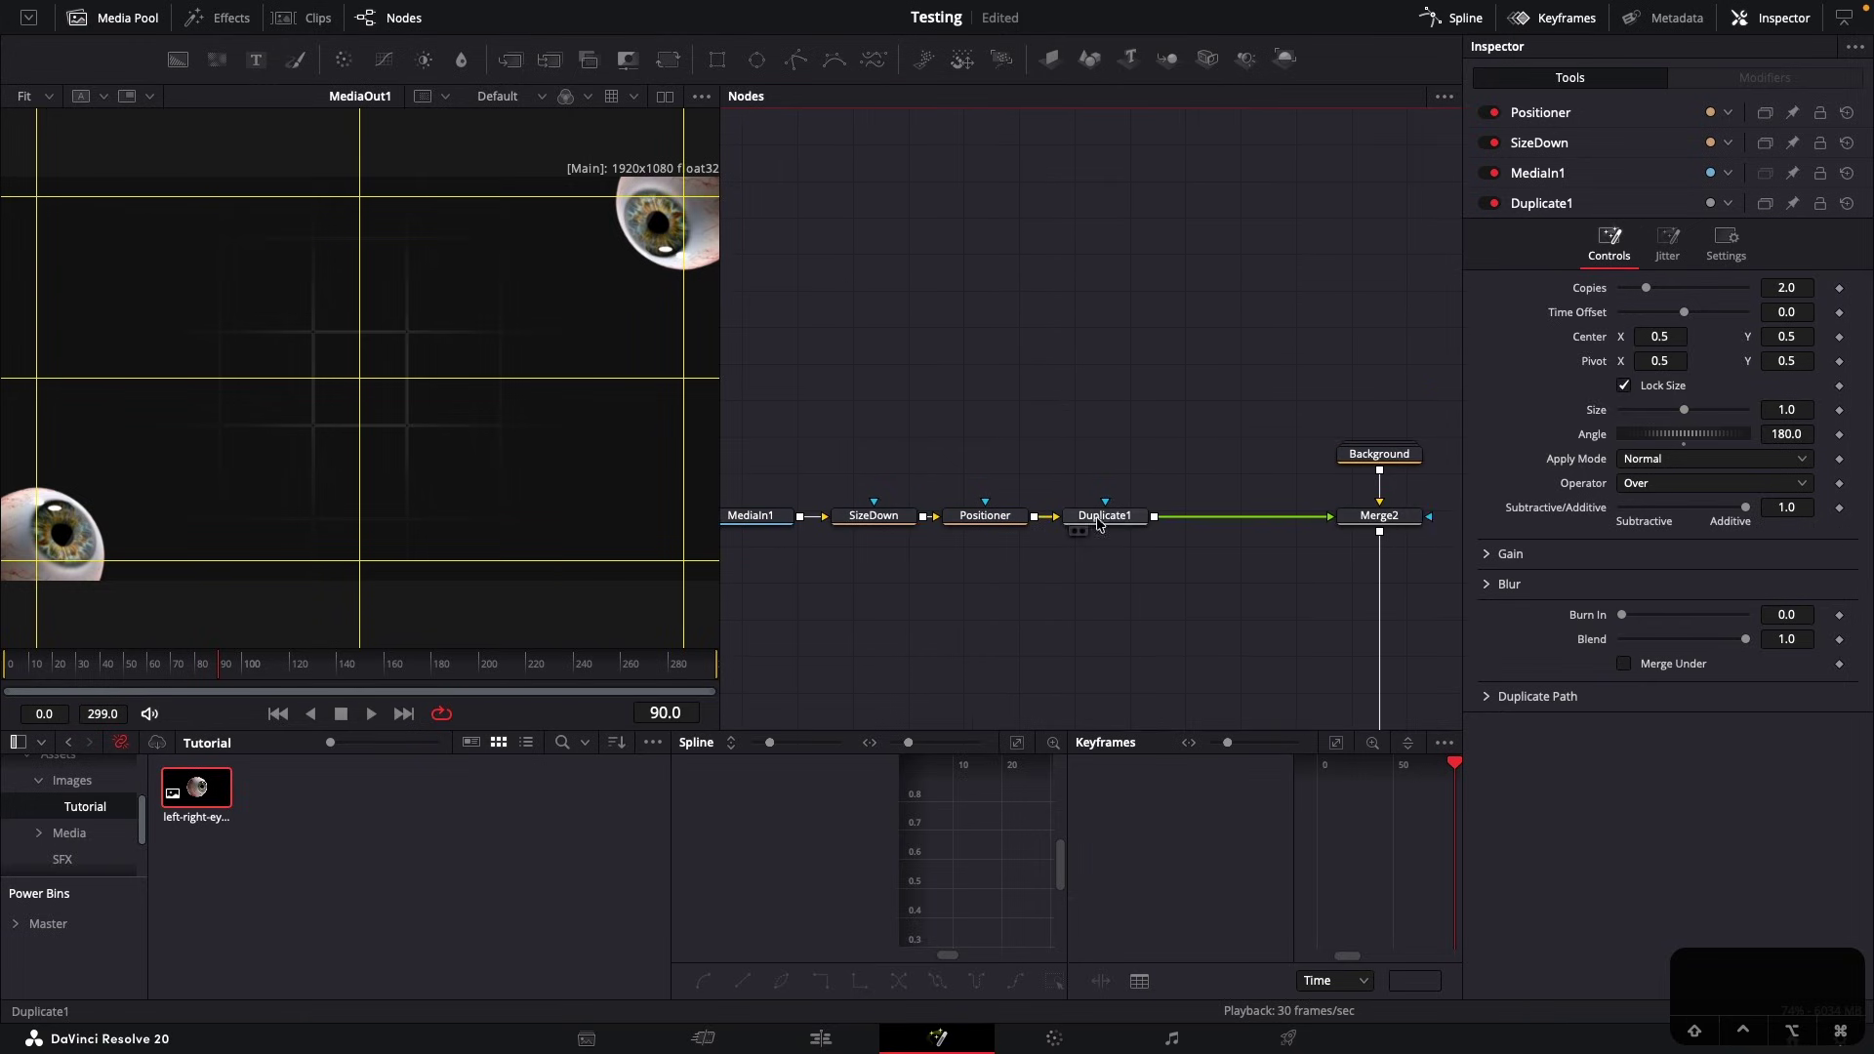
pyautogui.hotkey('ctrl', 'space')
pyautogui.write('merge')
pyautogui.press('Return')
# Add a Text+ node above the eye chain and connect it to Merge3's foreground
pyautogui.hotkey('ctrl', 'space')
pyautogui.write('text')
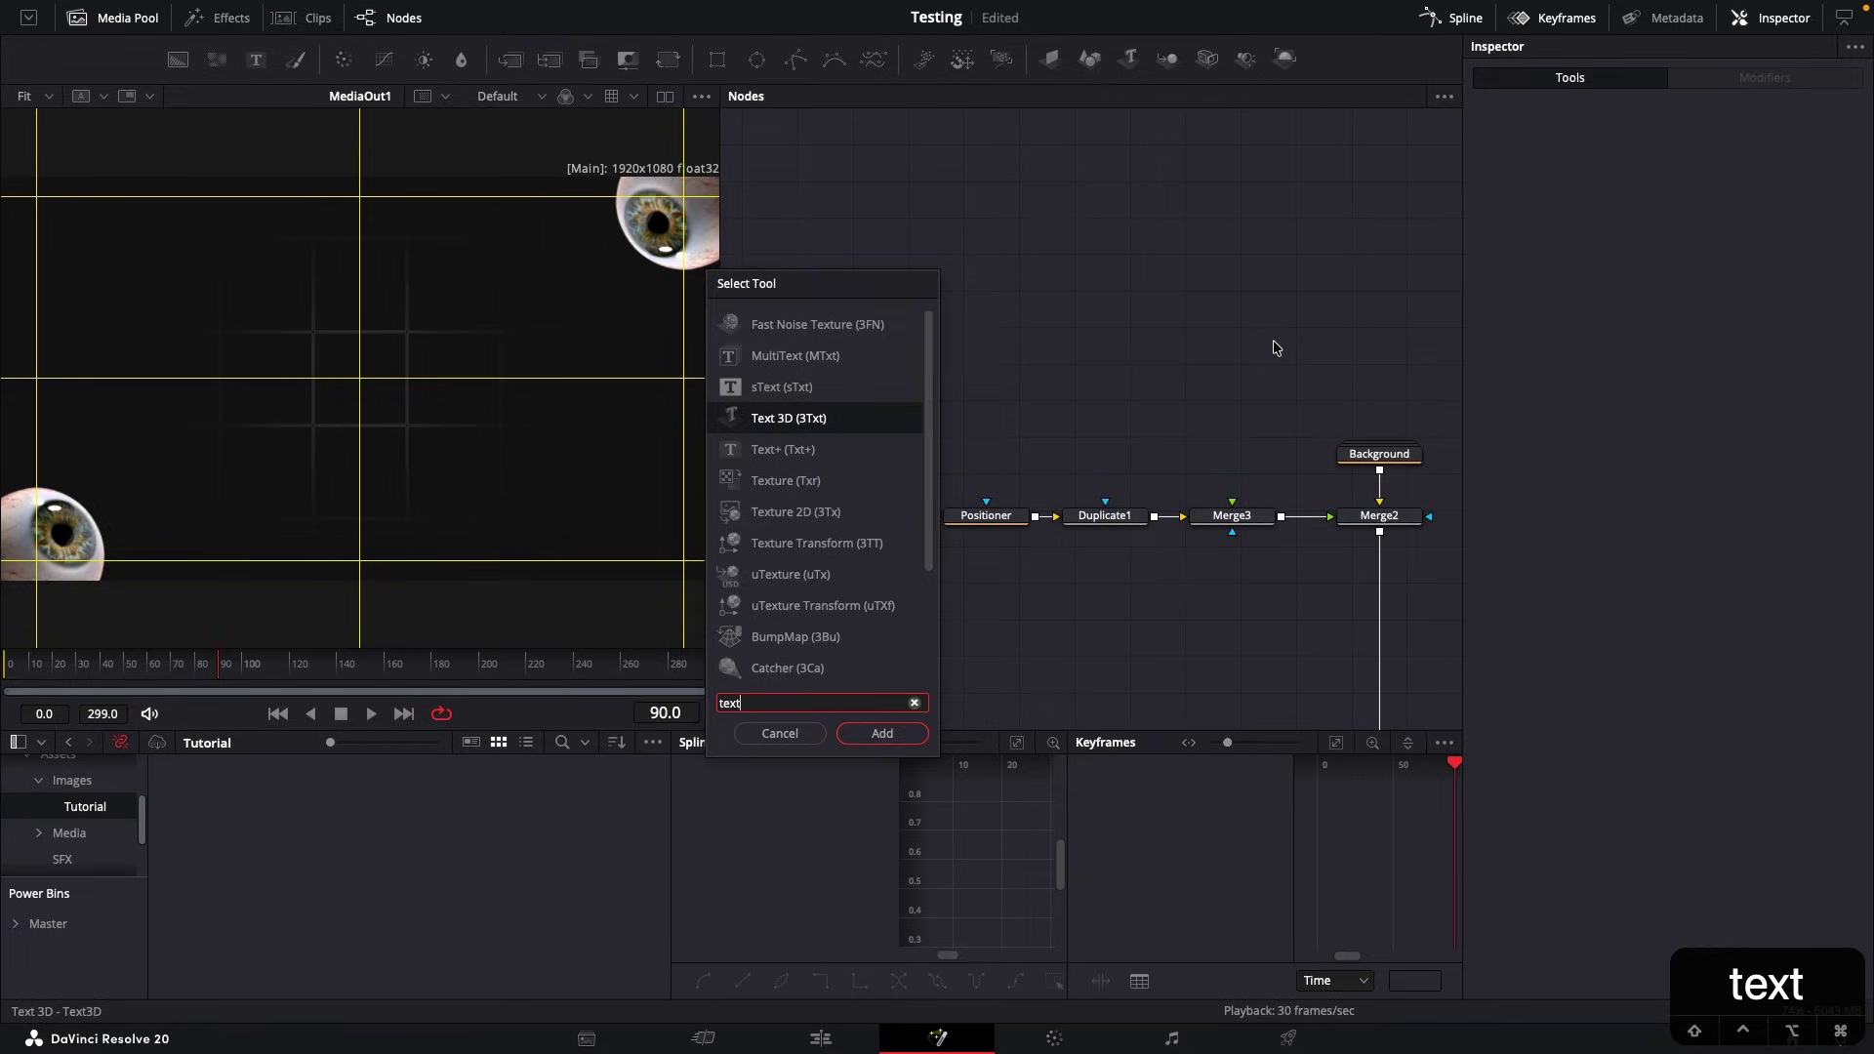
pyautogui.press('Return')
pyautogui.moveTo(1274, 342); pyautogui.dragTo(1209, 337)
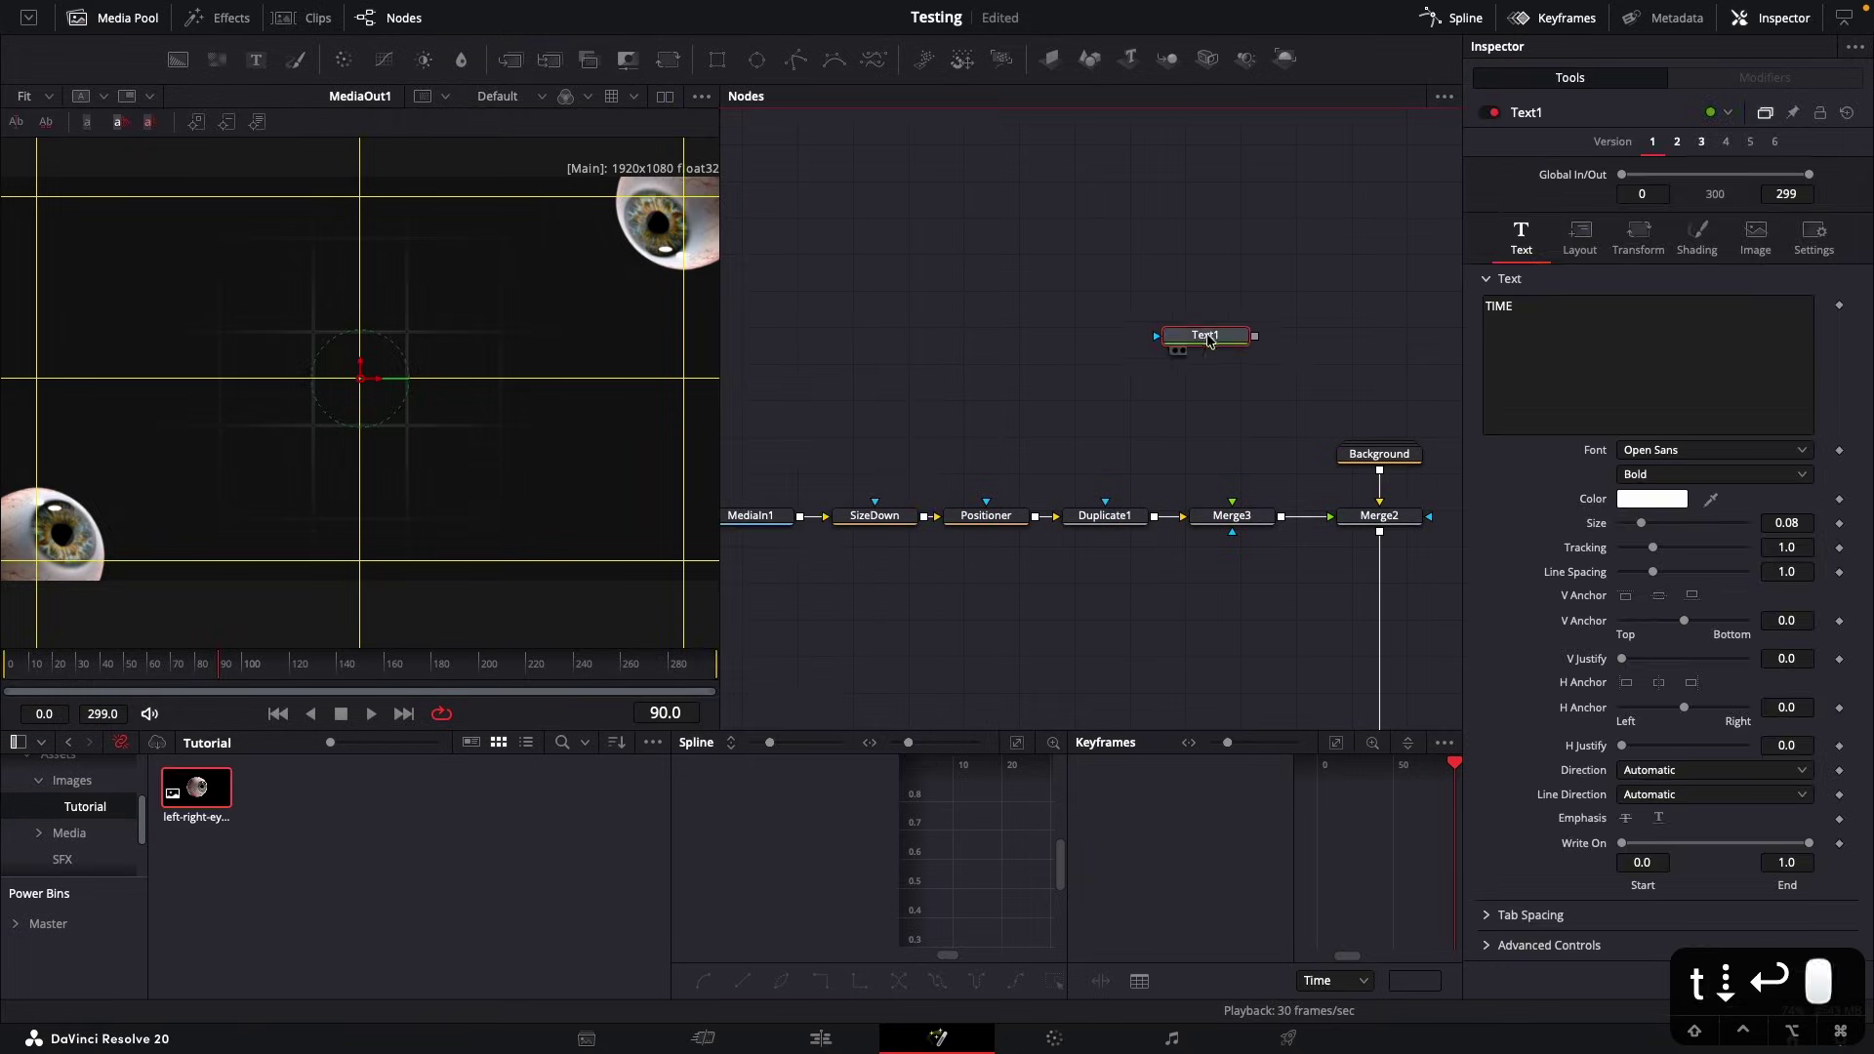
pyautogui.moveTo(1258, 336); pyautogui.dragTo(1262, 523)
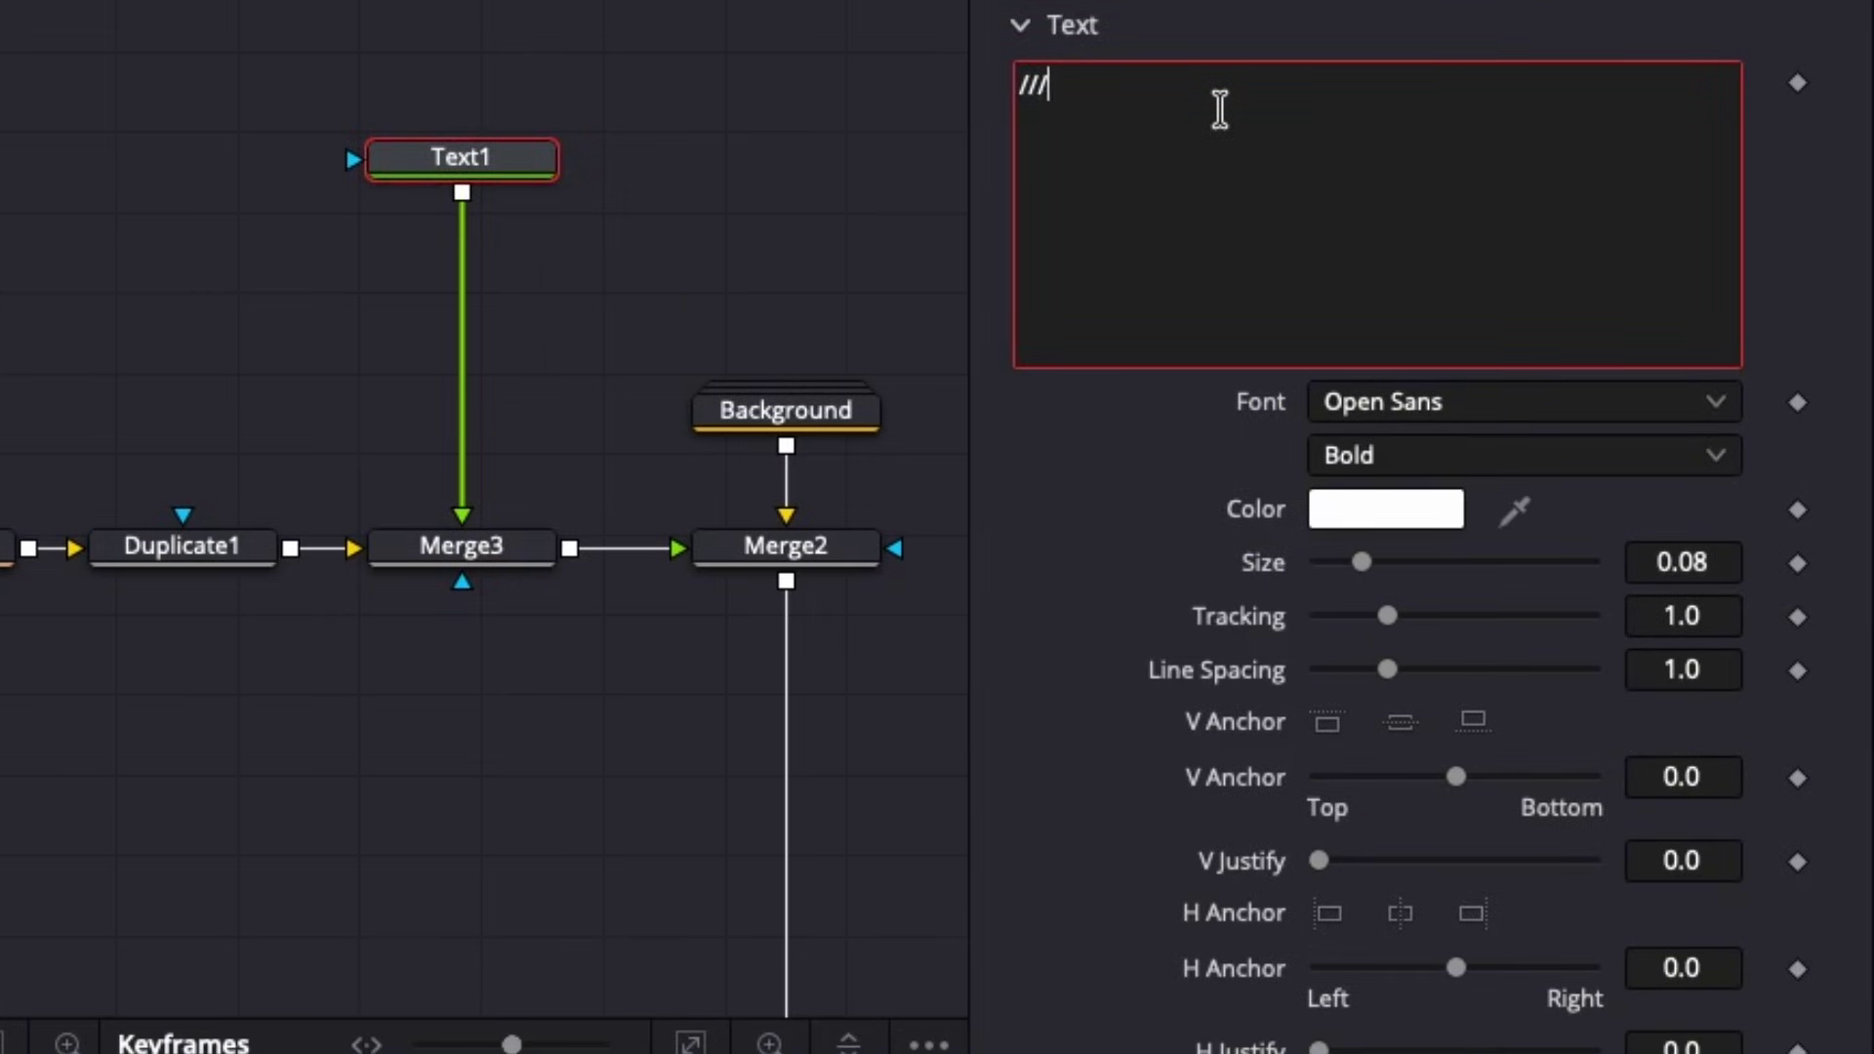
# Set Text1 to ////// at size 0.1654 with a top vertical anchor, and snap it to the upper-left guide intersection
pyautogui.moveTo(1362, 563); pyautogui.dragTo(1406, 573)
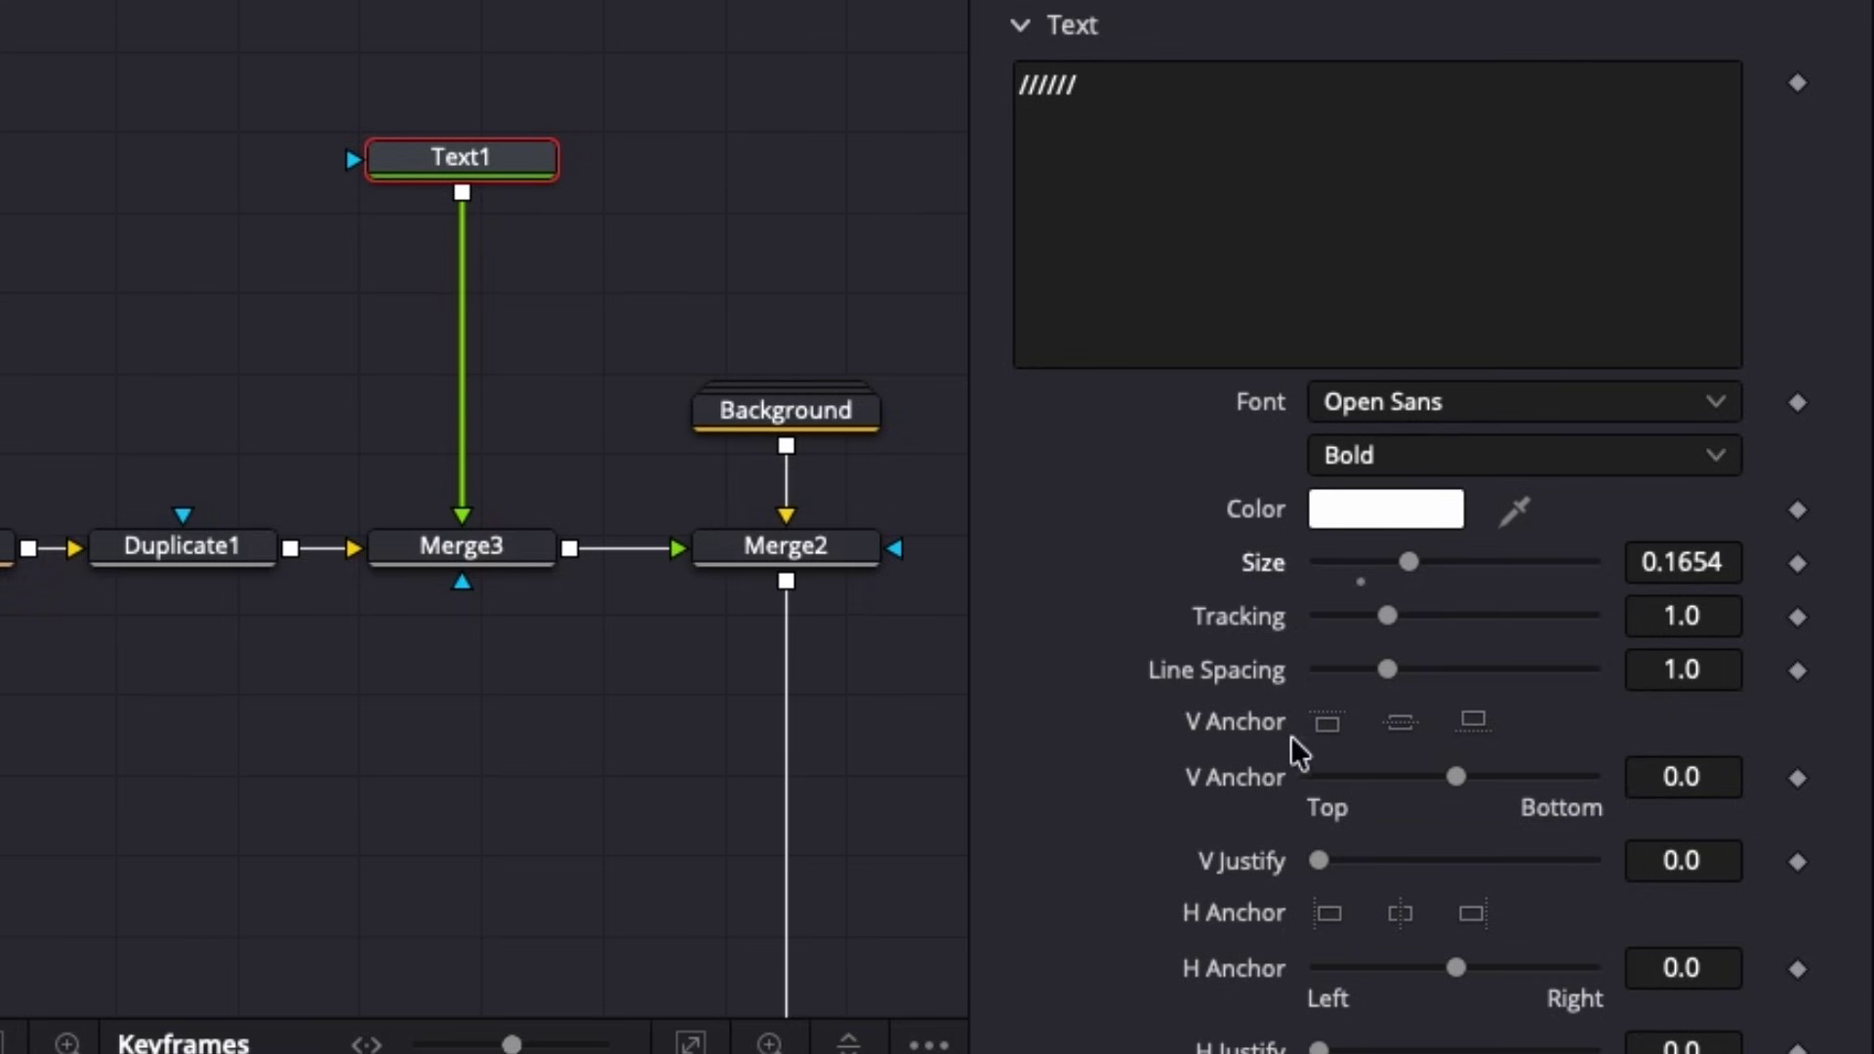
pyautogui.click(1329, 725)
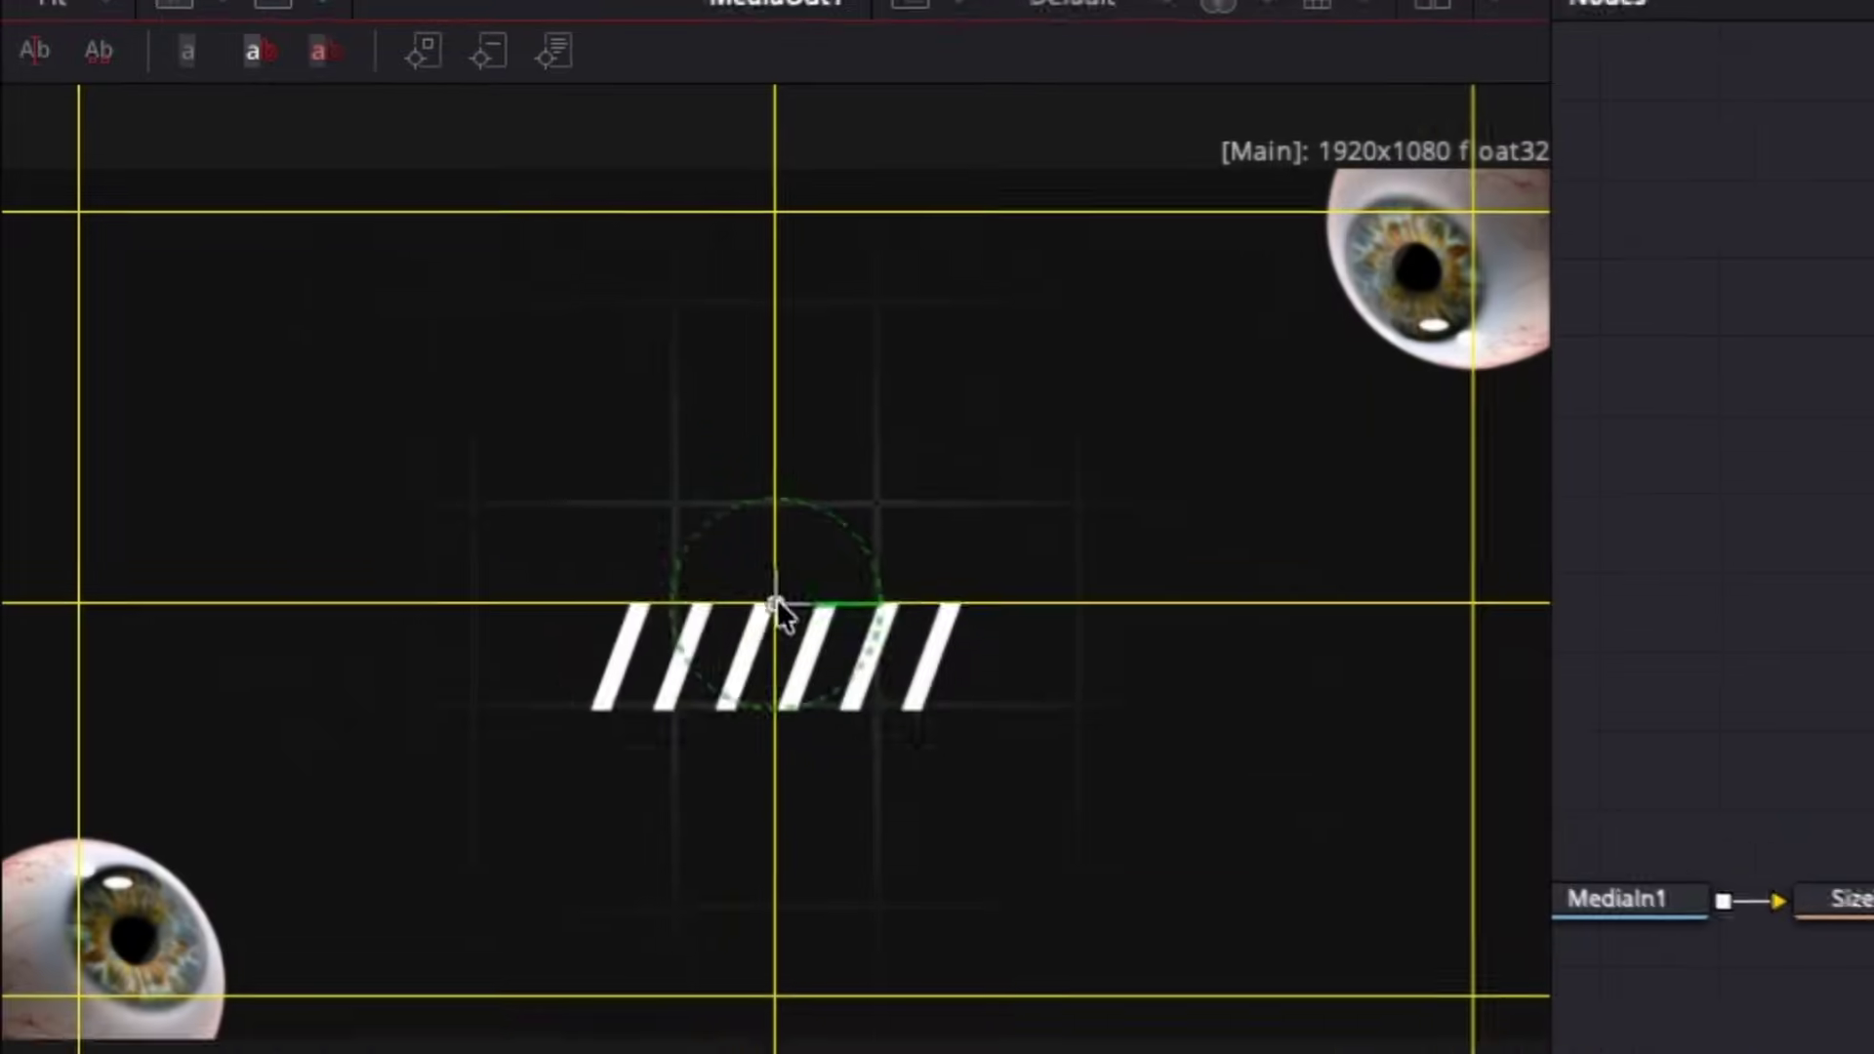
pyautogui.moveTo(776, 600); pyautogui.dragTo(92, 208)
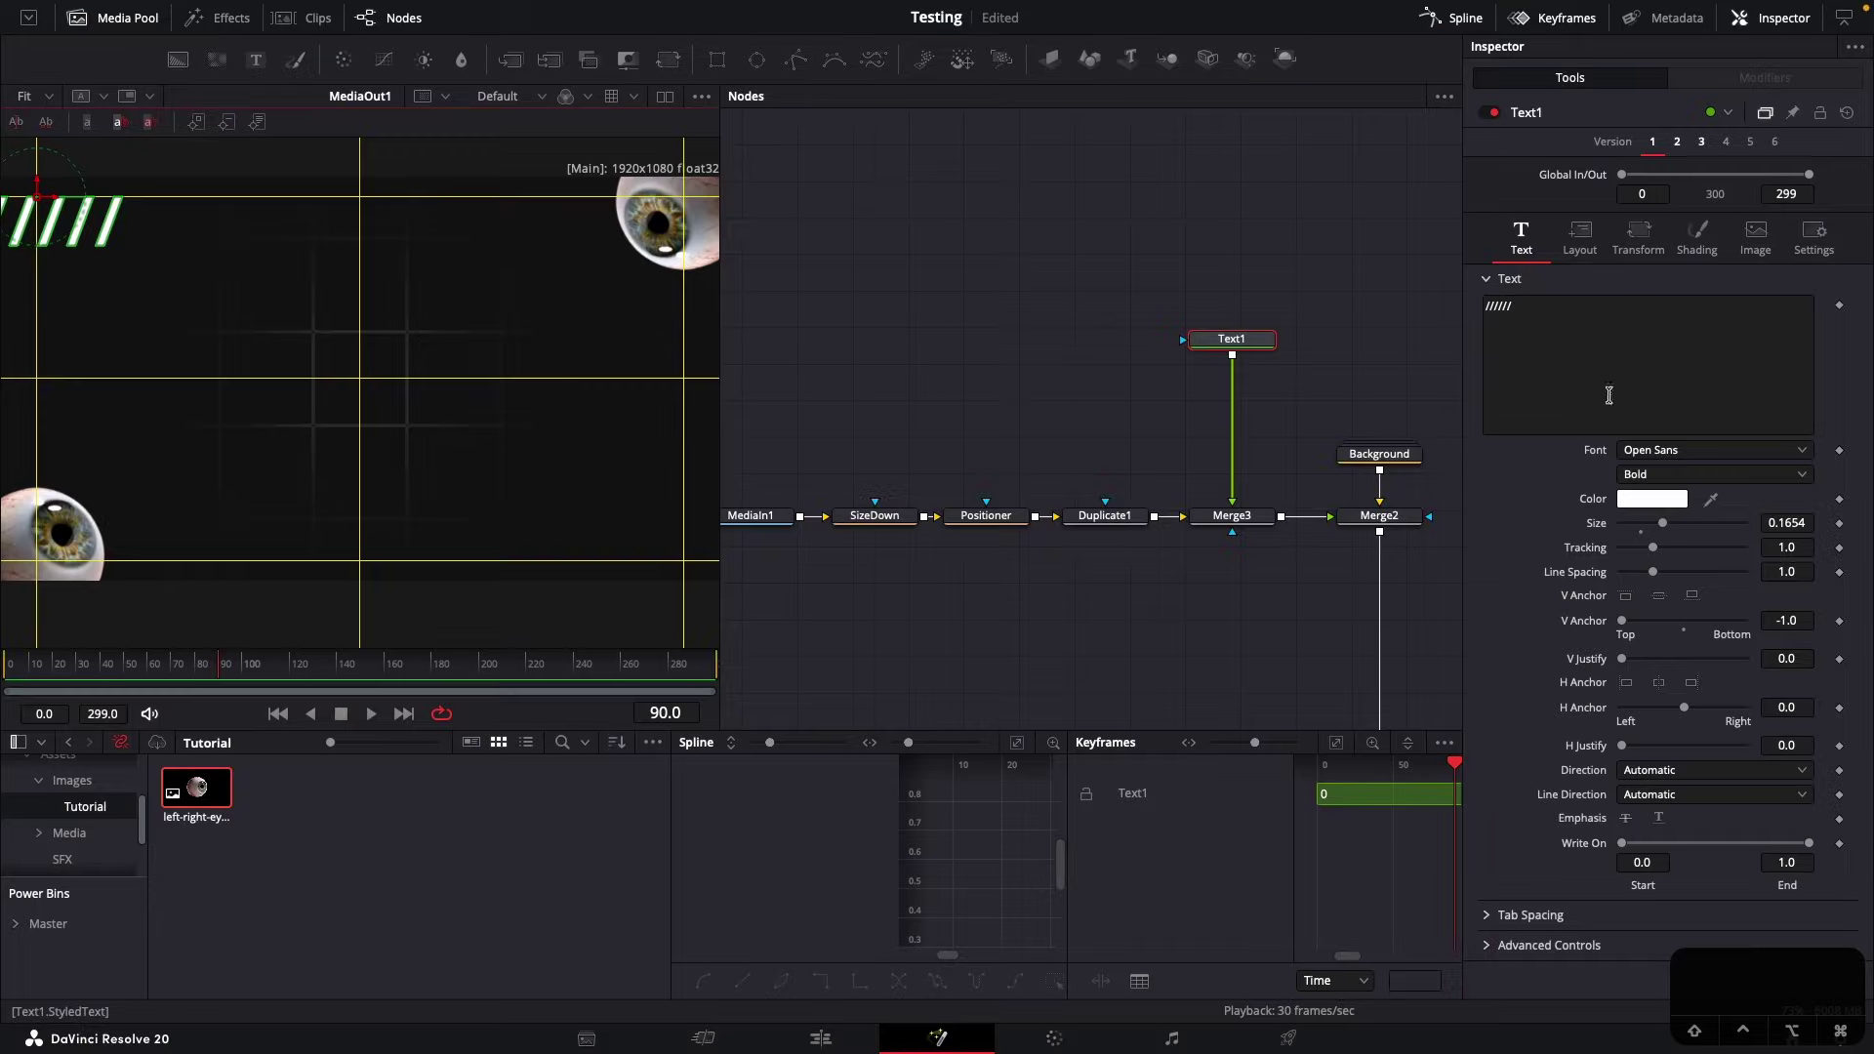
# Extend Text1's slash row to ////////// and set its size to 0.185
pyautogui.click(1558, 315)
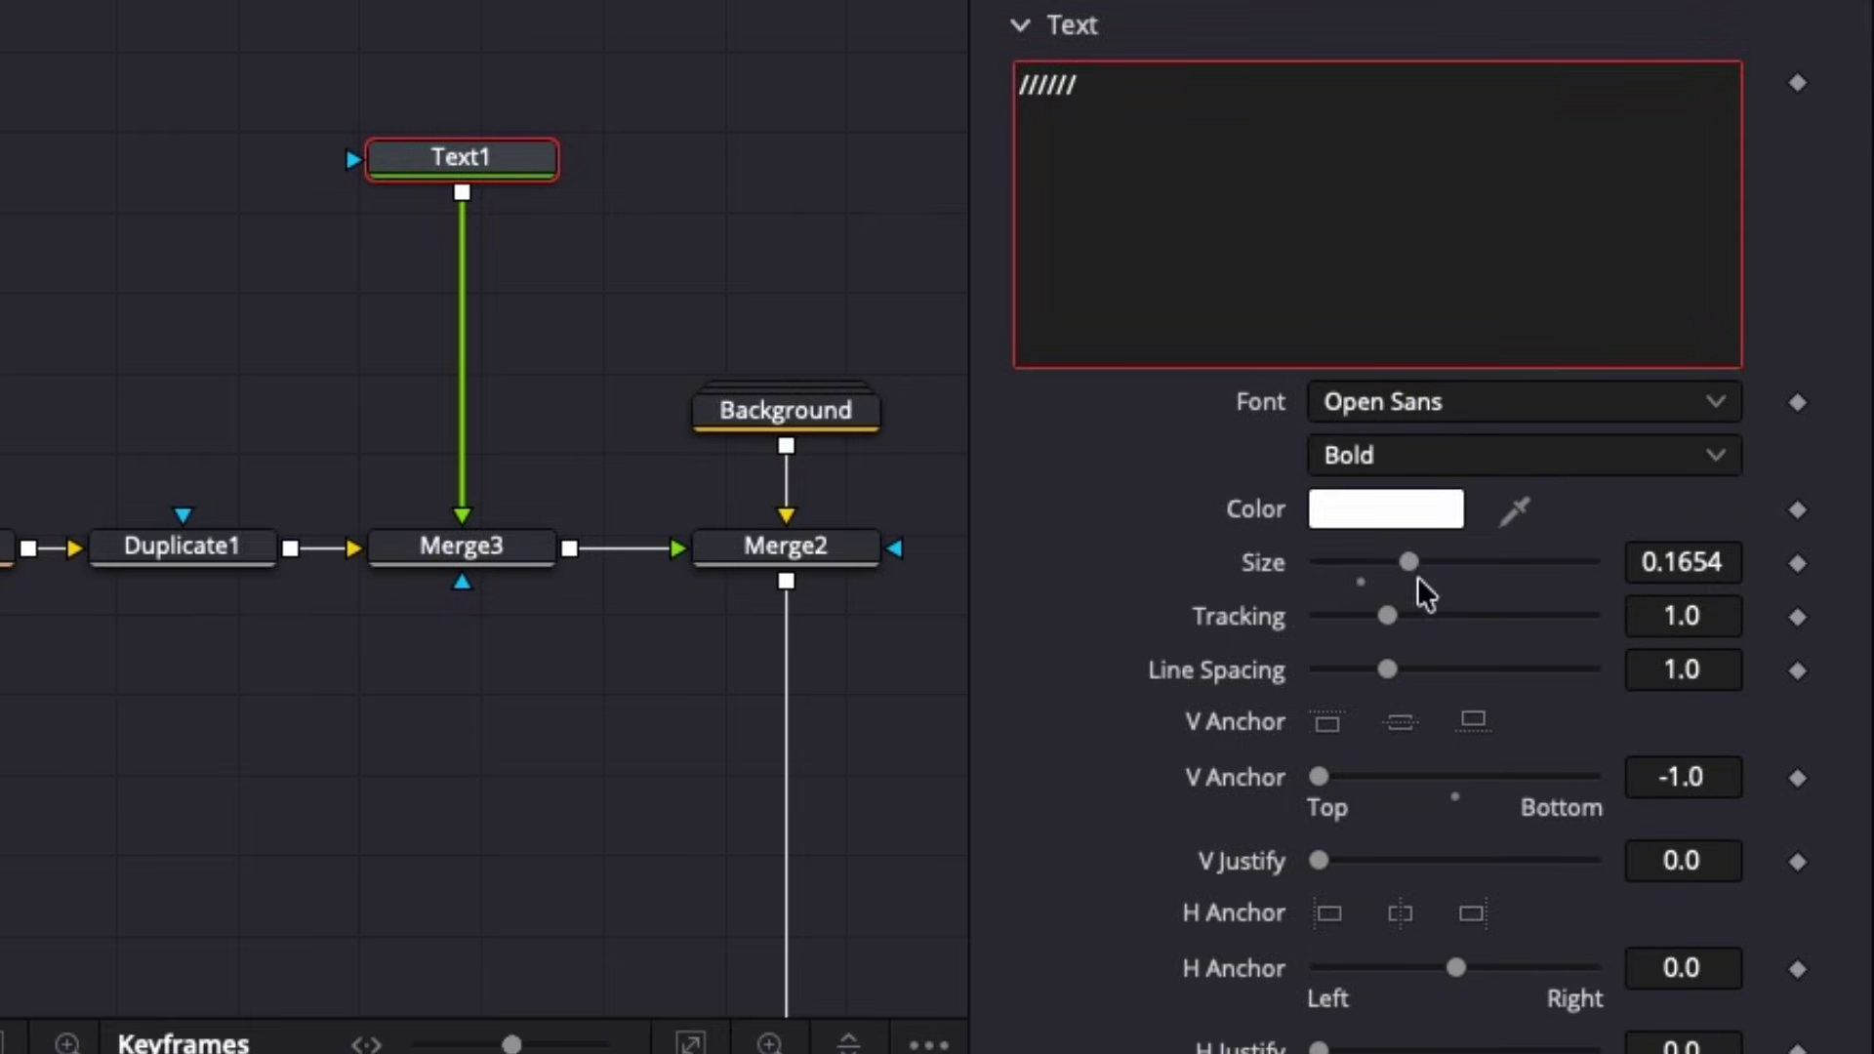
pyautogui.moveTo(1665, 524); pyautogui.dragTo(1668, 524)
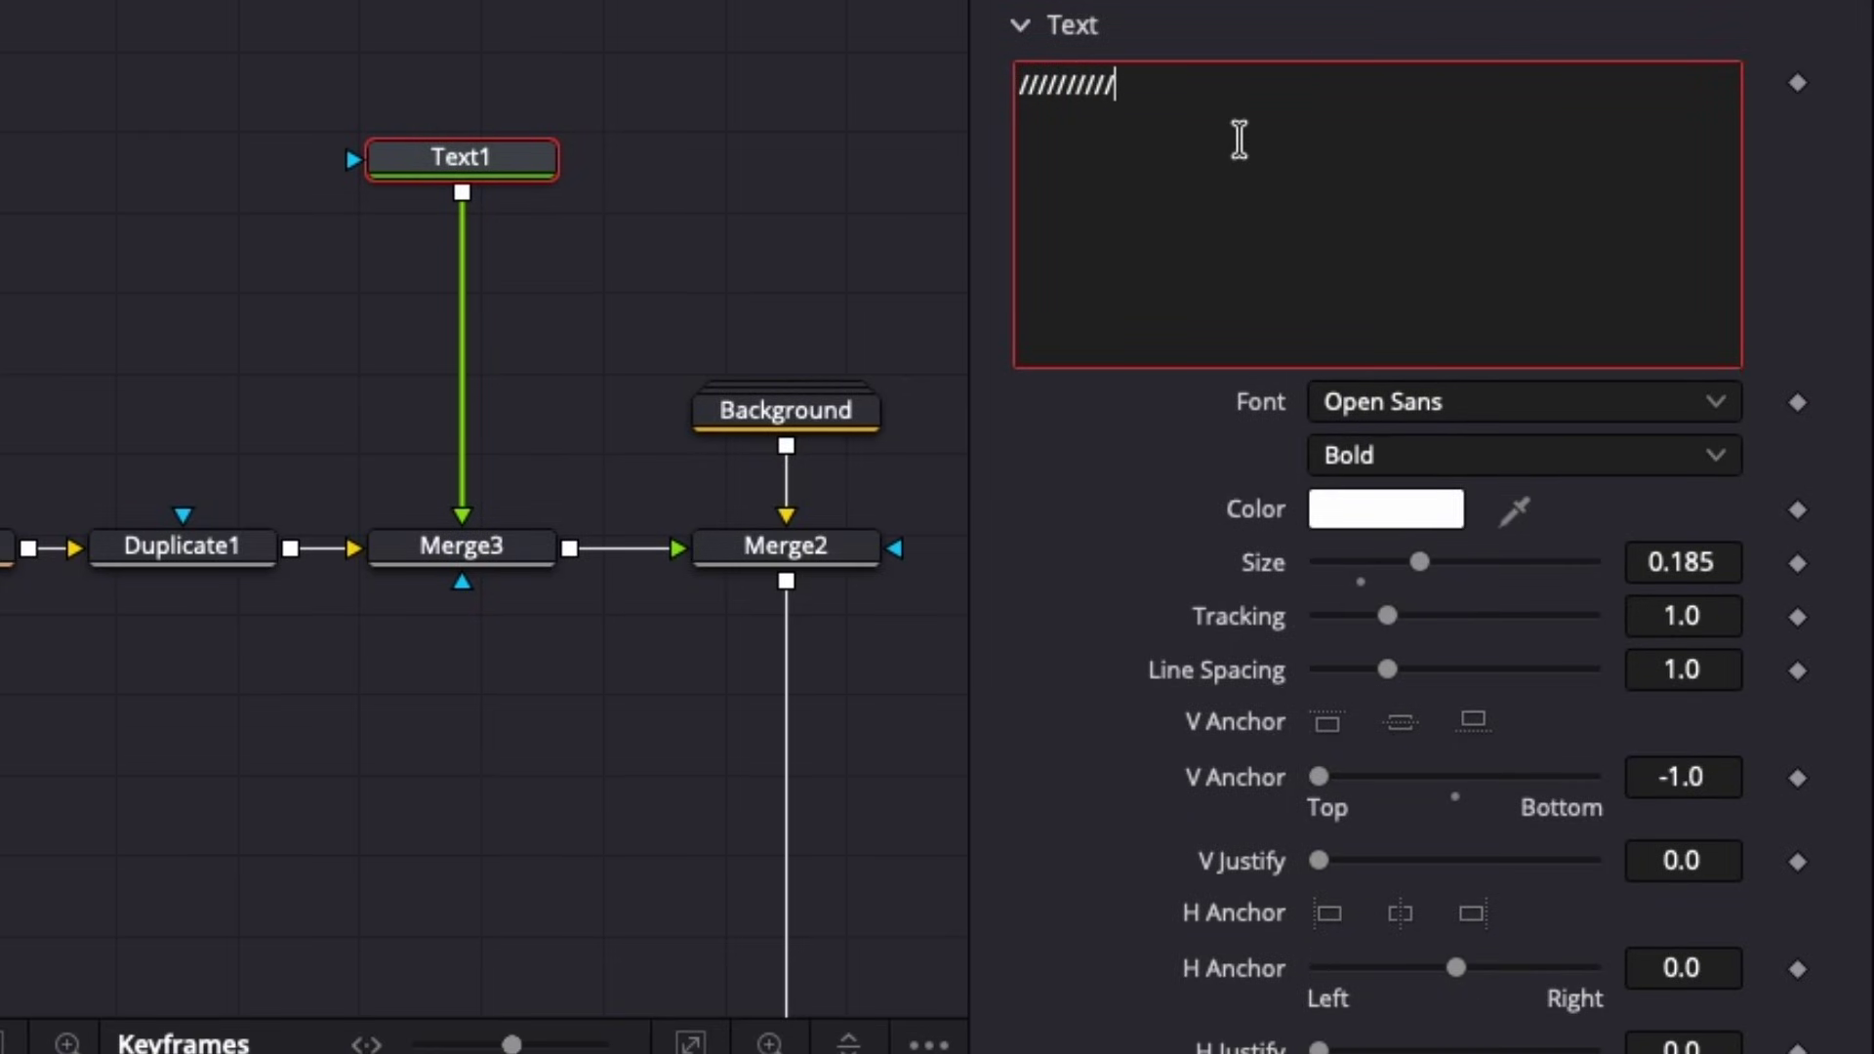
pyautogui.click(457, 53)
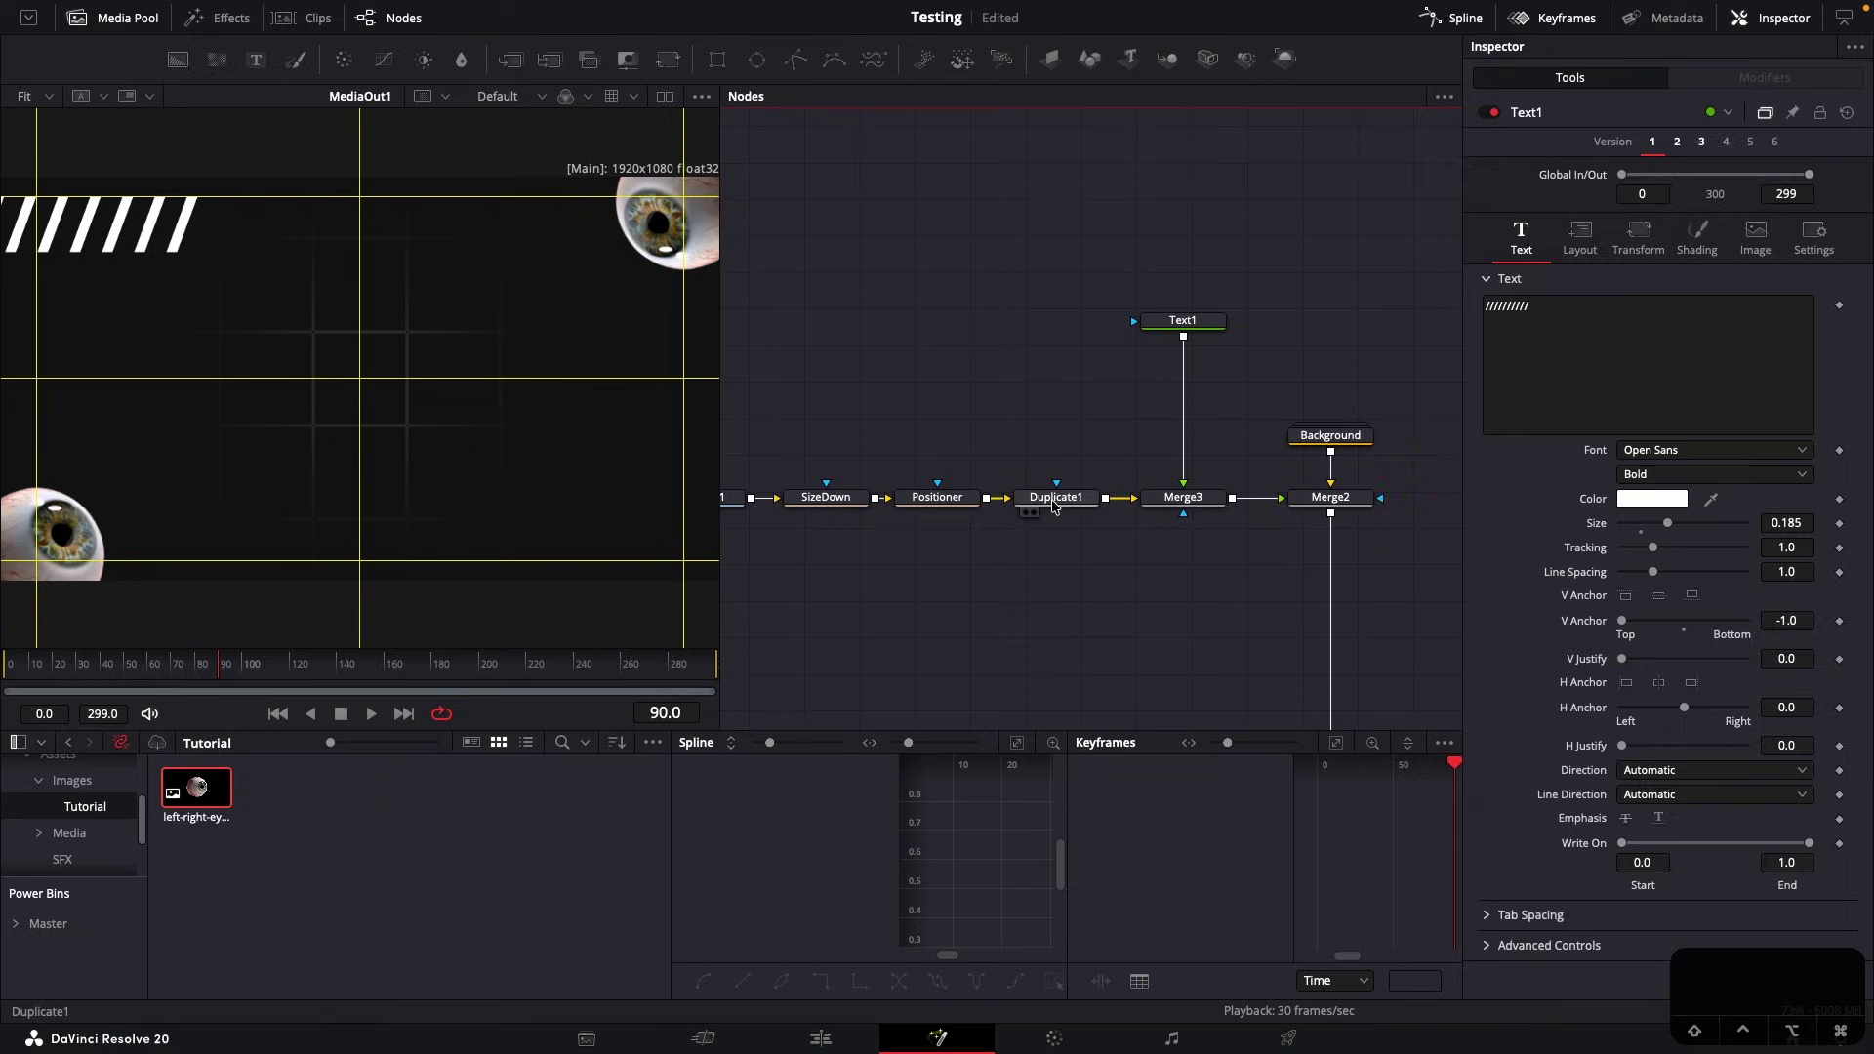
# Copy Duplicate1 and paste it after Text1 so the slashes repeat in the opposite corner
pyautogui.click(1054, 498)
pyautogui.hotkey('ctrl', 'c')
pyautogui.click(1182, 320)
pyautogui.hotkey('ctrl', 'v')
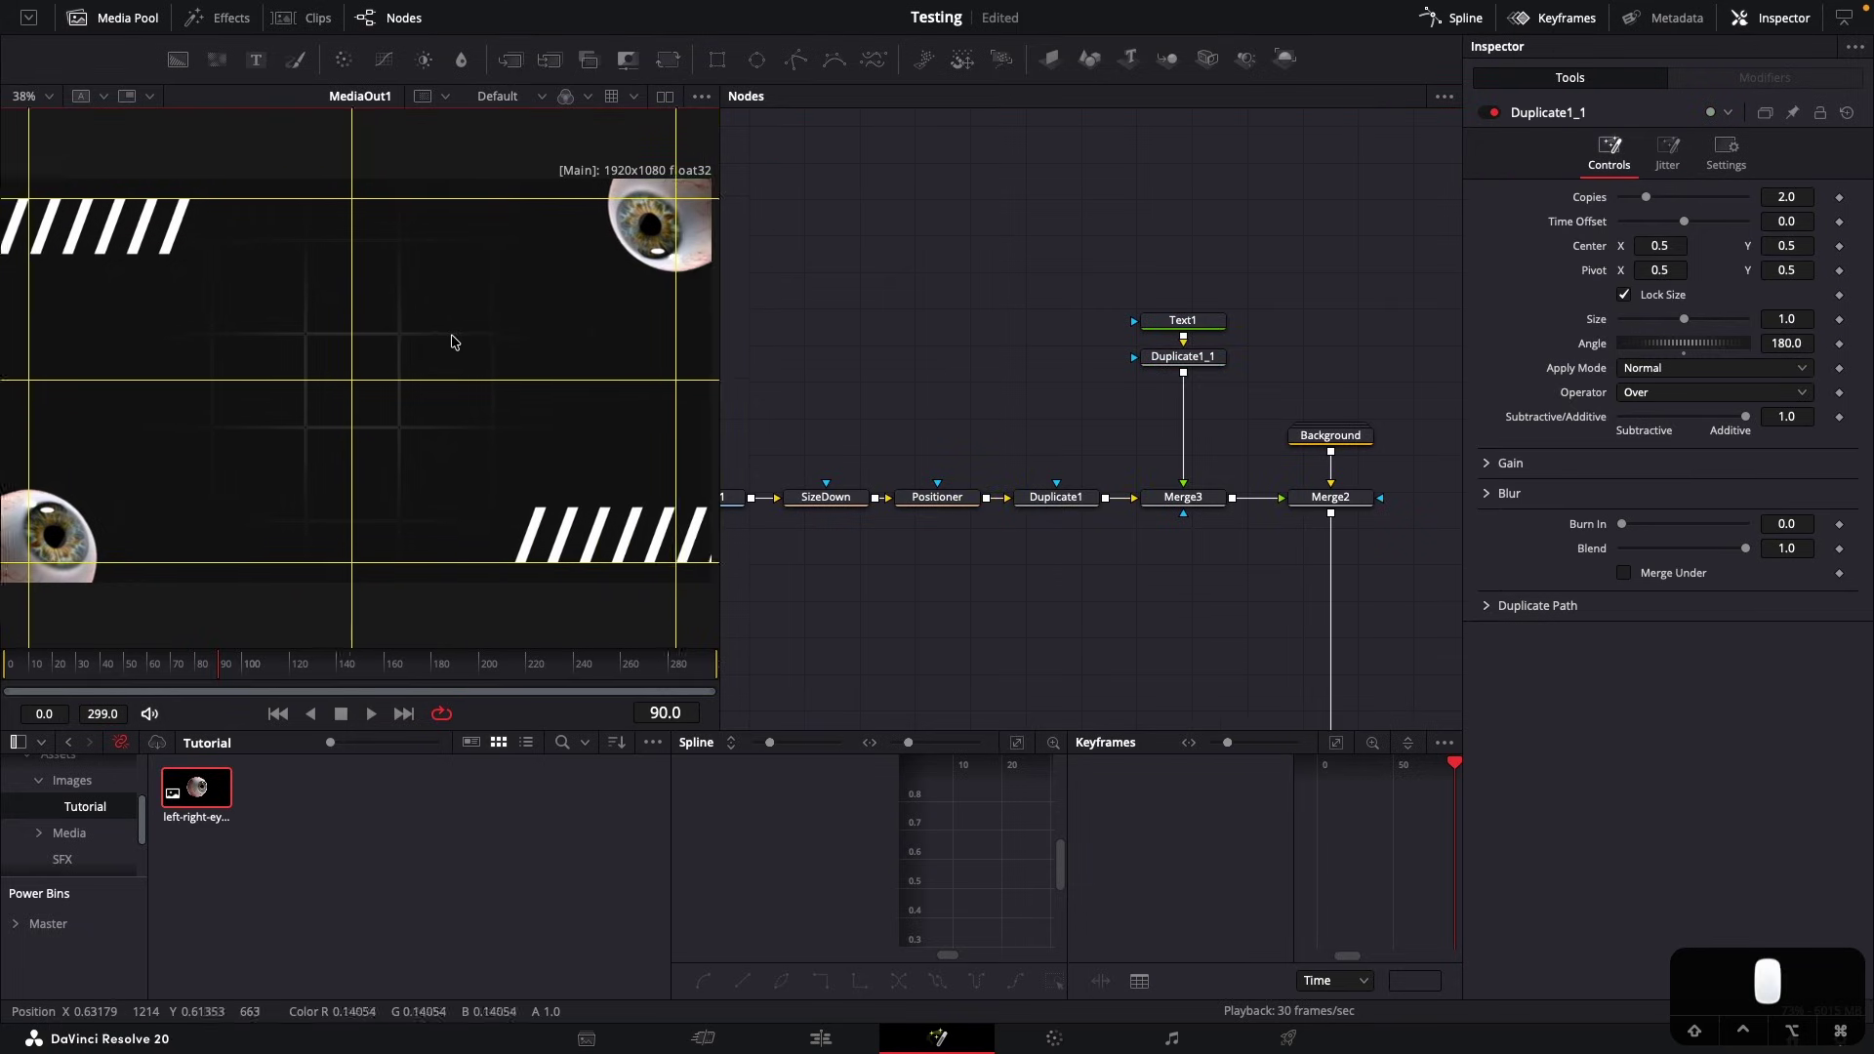
# Move Text1 and its Duplicate node close above Merge3, and shift the whole eye-and-text chain farther from Merge2
pyautogui.moveTo(452, 336); pyautogui.dragTo(517, 368)
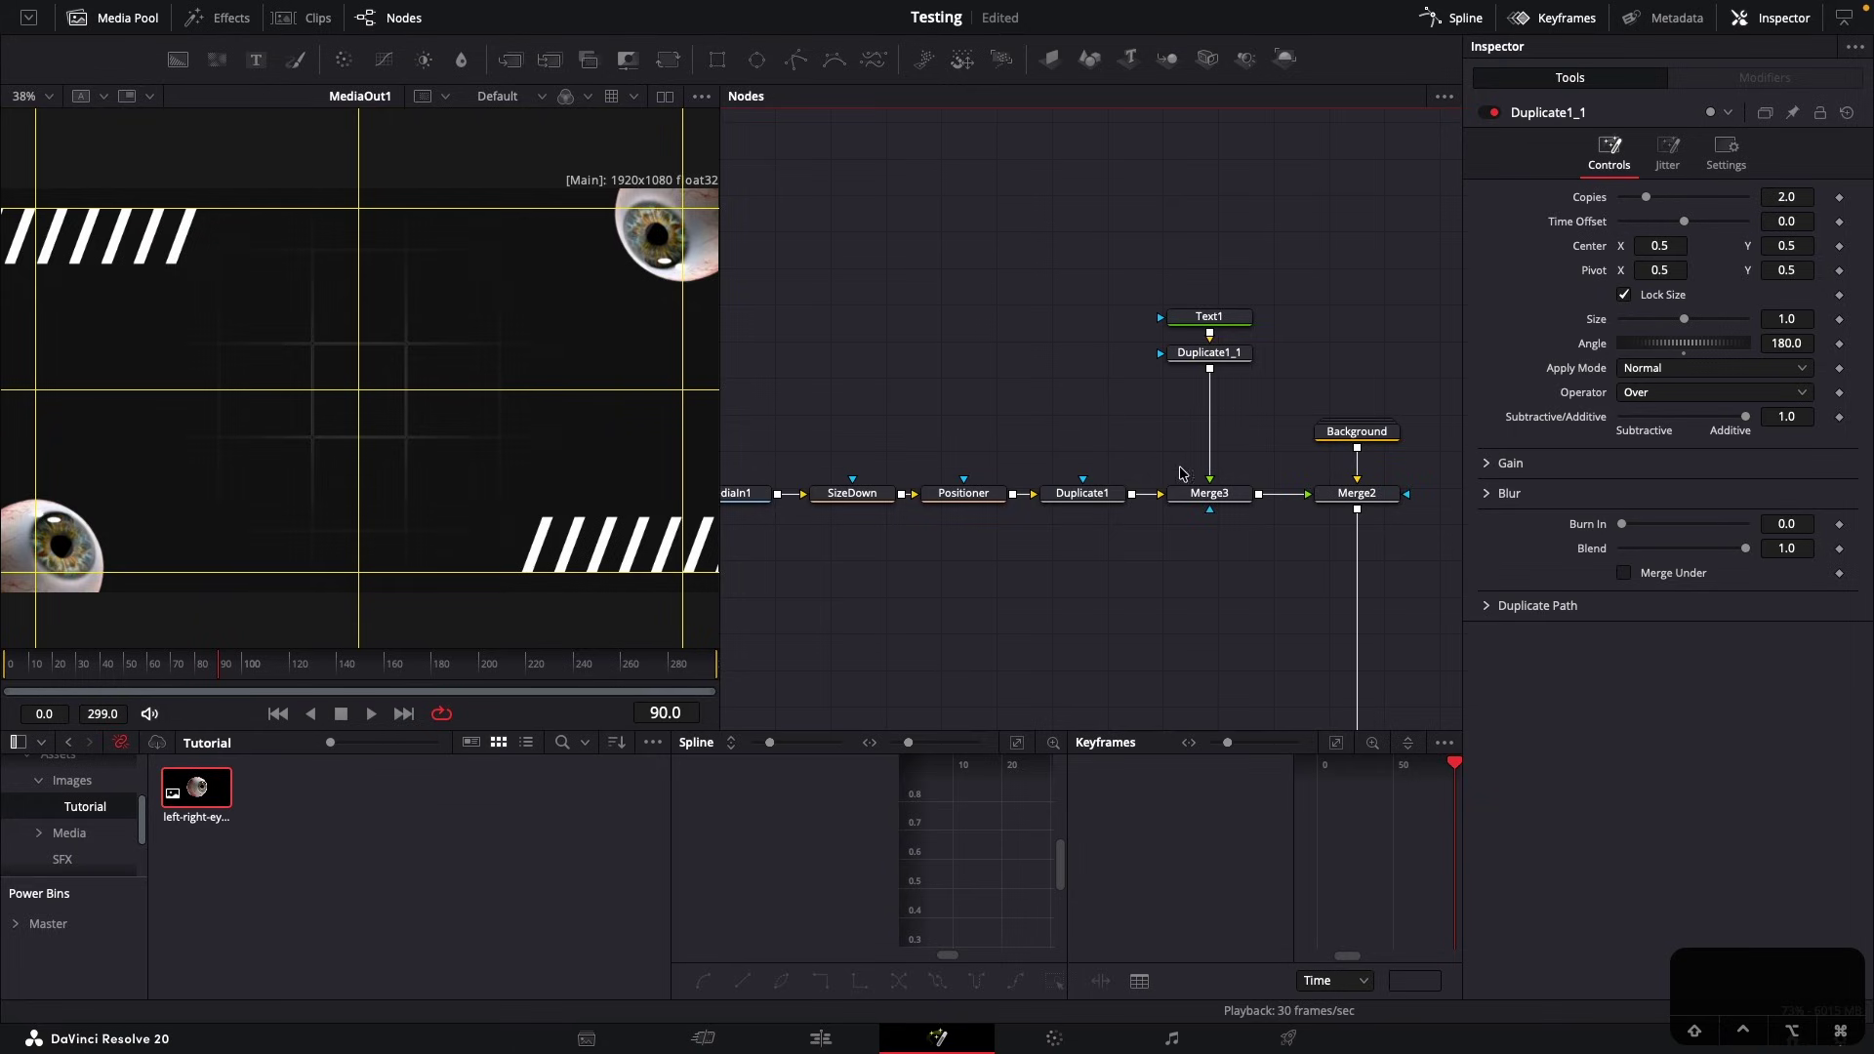
pyautogui.moveTo(1162, 297); pyautogui.dragTo(1240, 402)
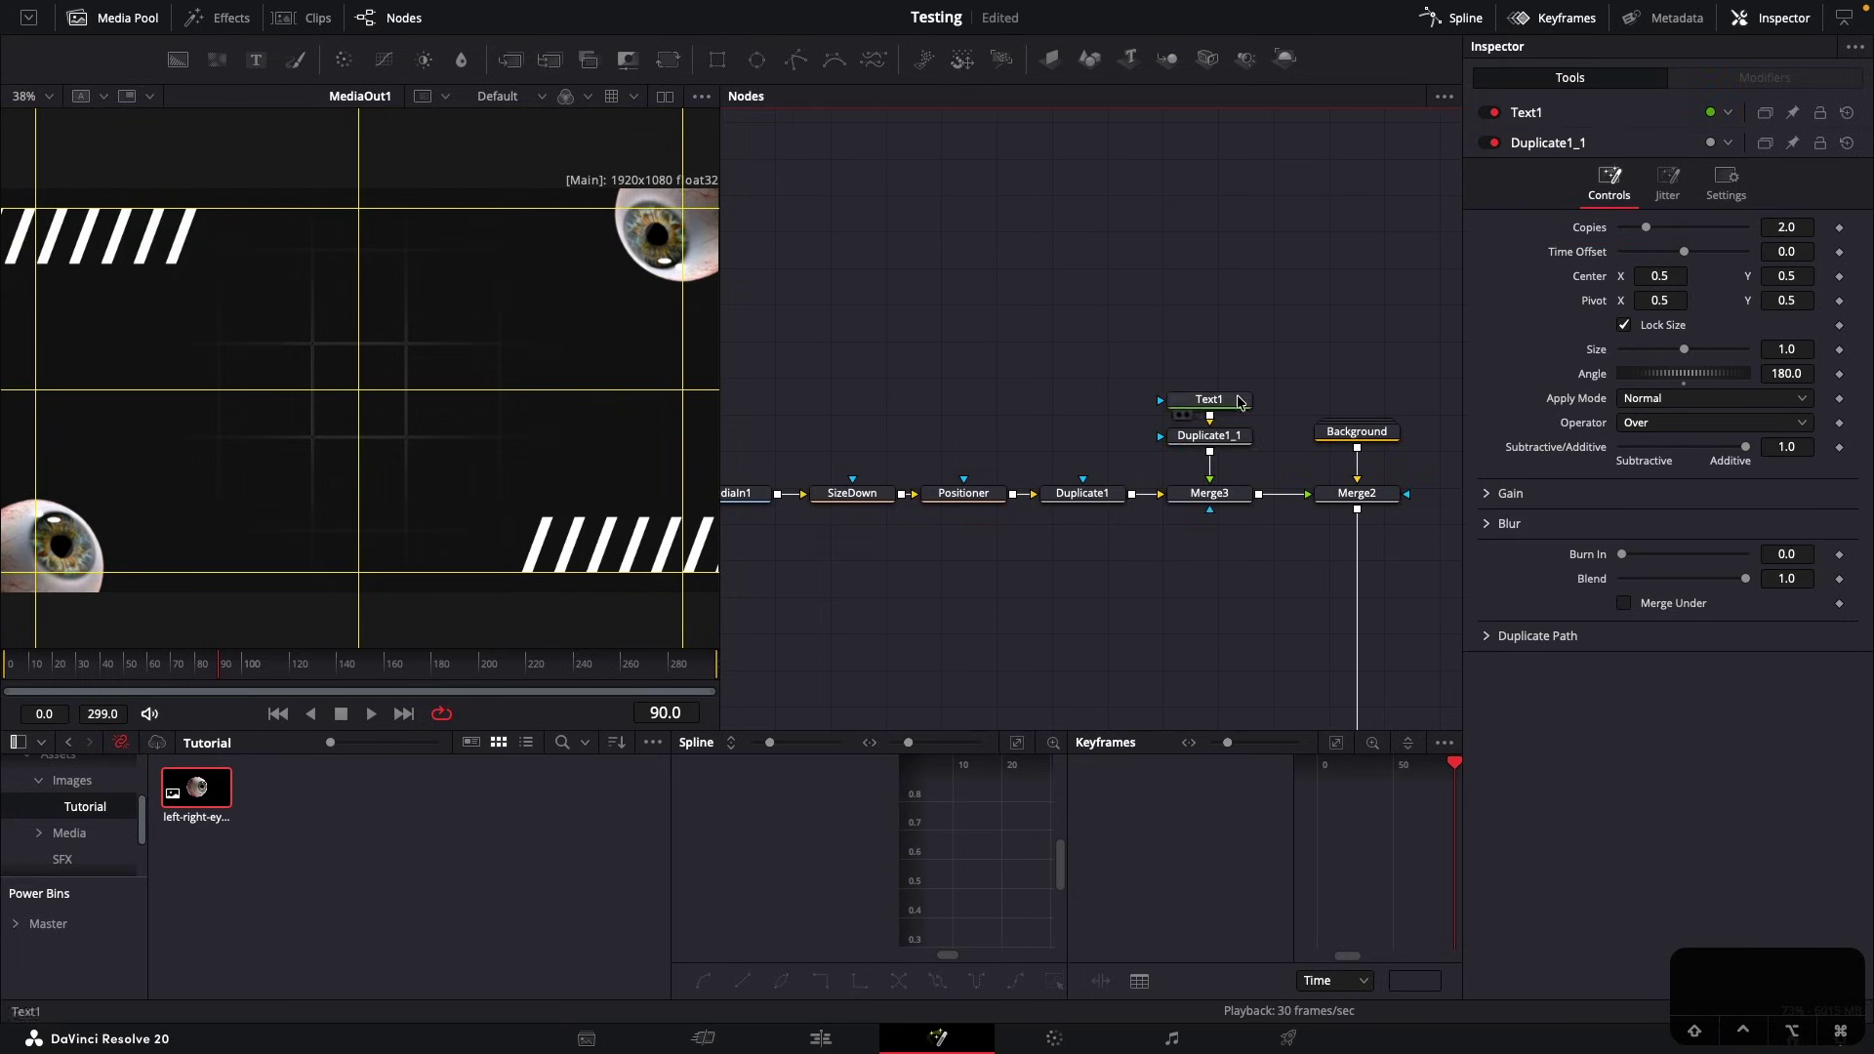
pyautogui.moveTo(1219, 570); pyautogui.dragTo(1283, 545)
pyautogui.moveTo(1311, 523); pyautogui.dragTo(801, 321)
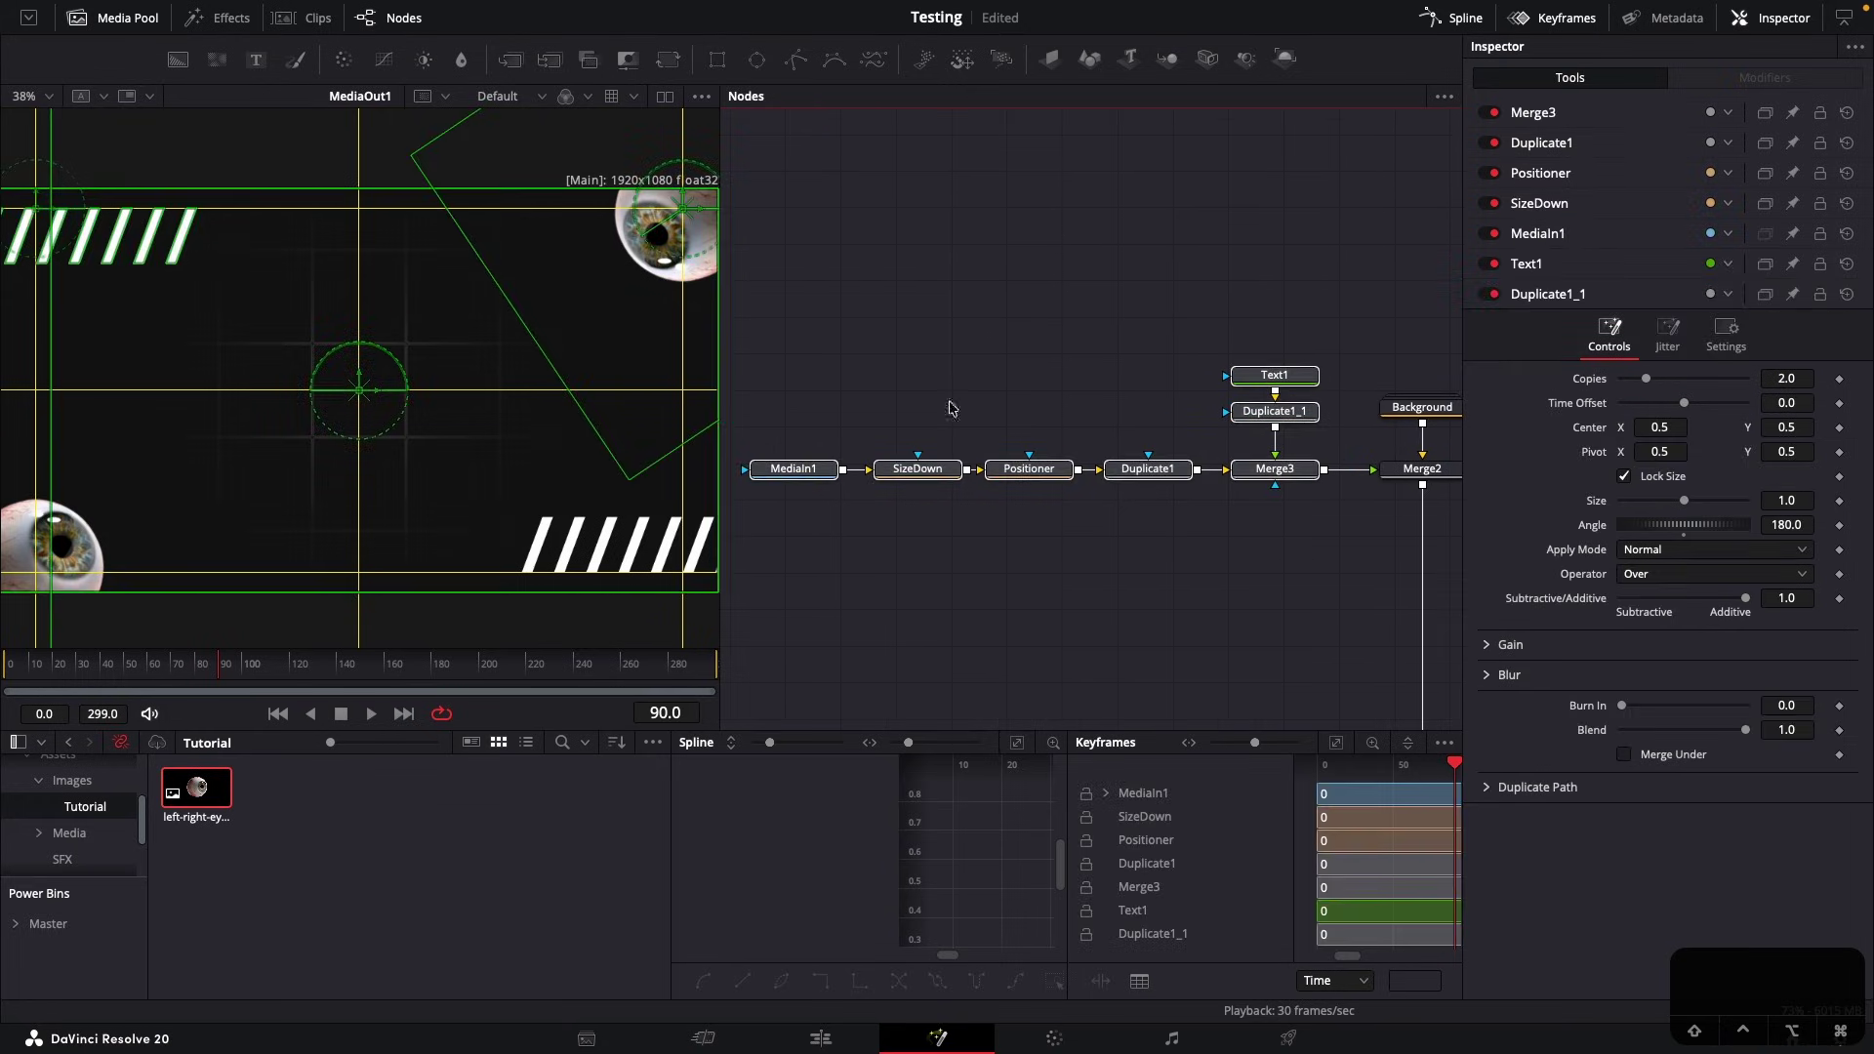
pyautogui.moveTo(1283, 472); pyautogui.dragTo(1126, 473)
# Add a Drop Shadow node after Merge3
pyautogui.click(1133, 476)
pyautogui.hotkey('shift', 'space')
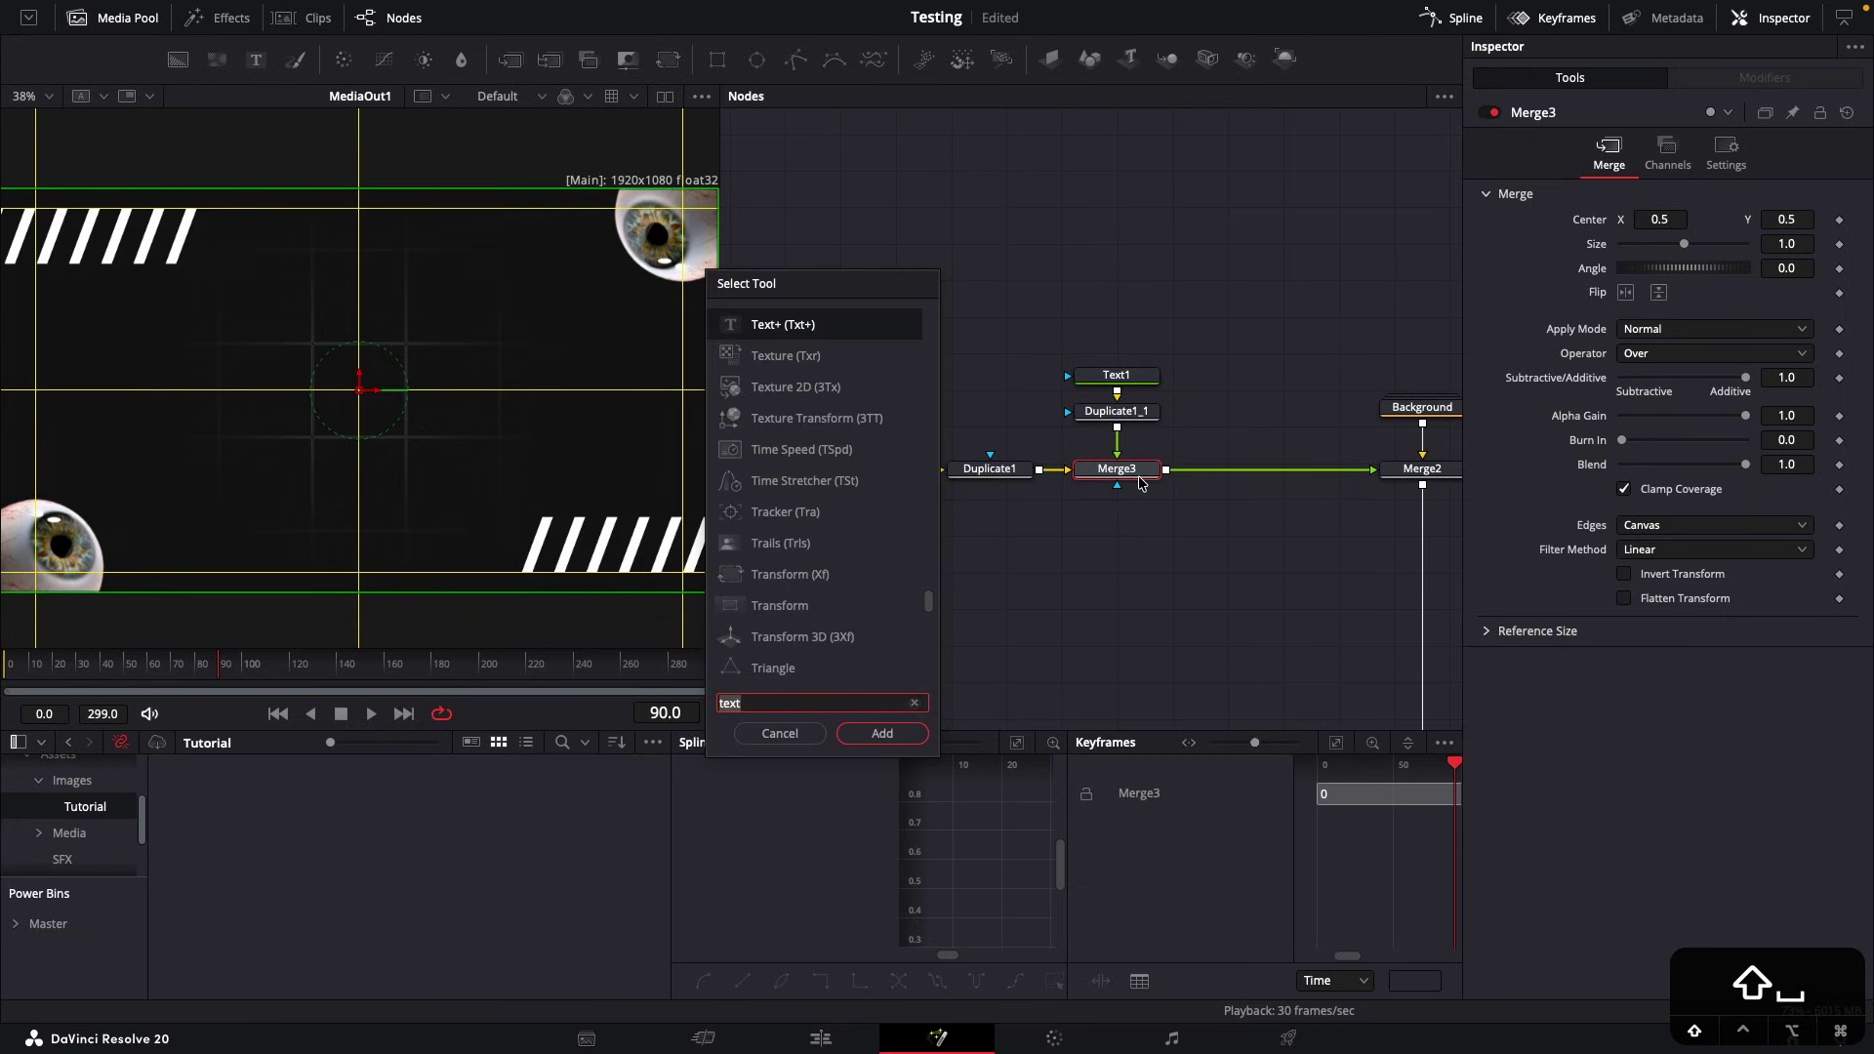
pyautogui.write('drop')
pyautogui.press('Return')
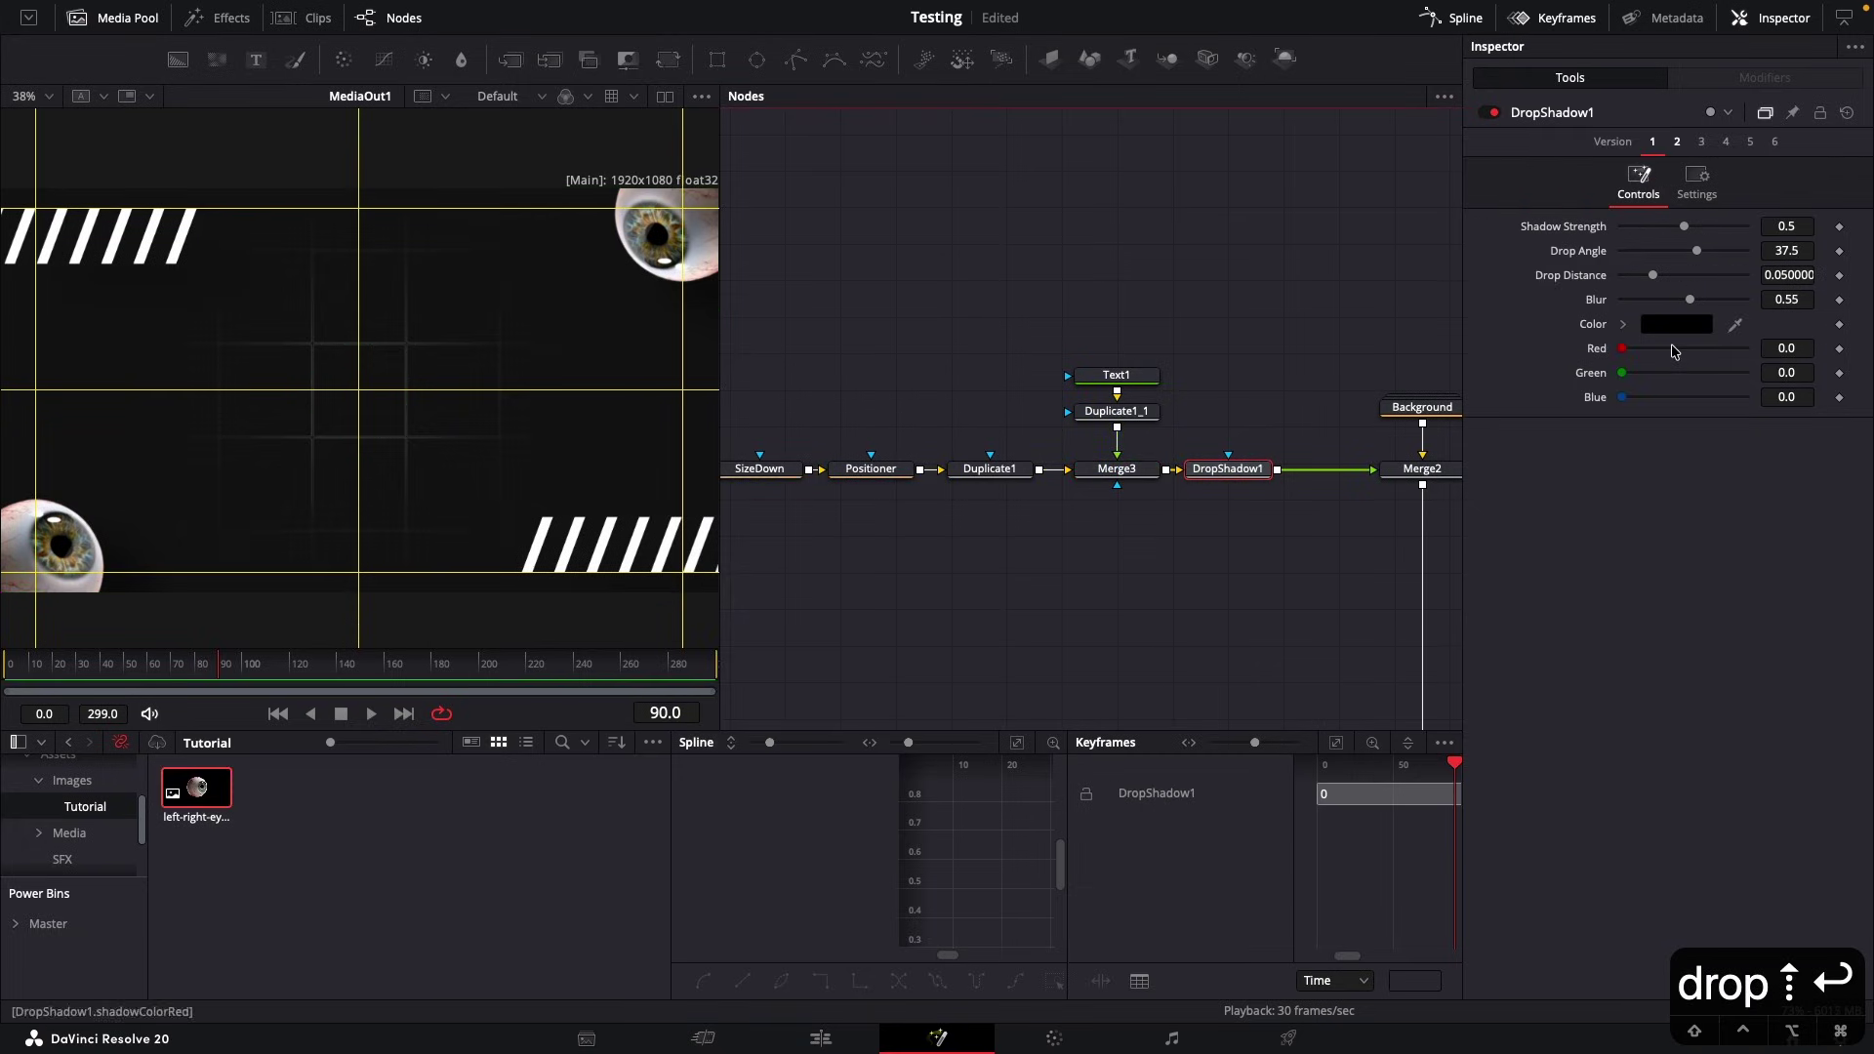
# Set DropShadow1's colour to dark red (red 0.580392, green 0.066666, blue 0.0), blur to 0.394 and drop distance to 0.011
pyautogui.click(1692, 320)
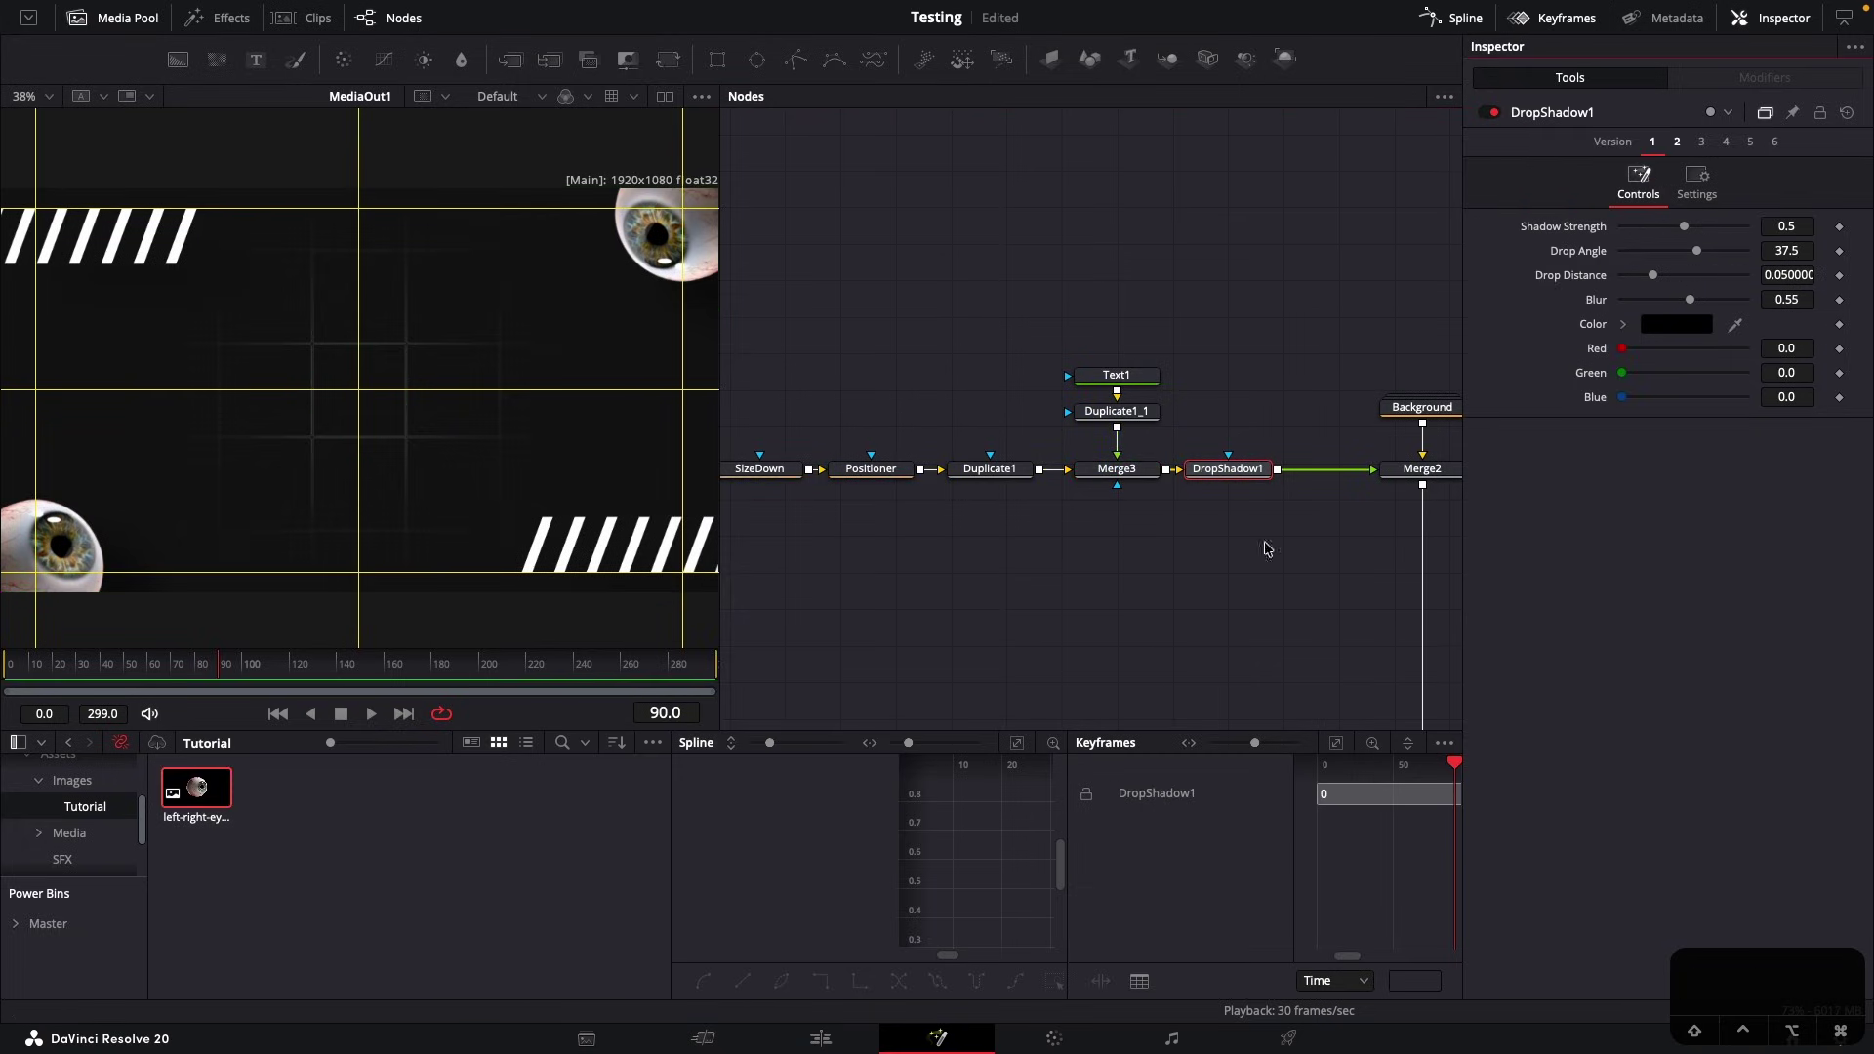
pyautogui.click(315, 812)
pyautogui.click(493, 1031)
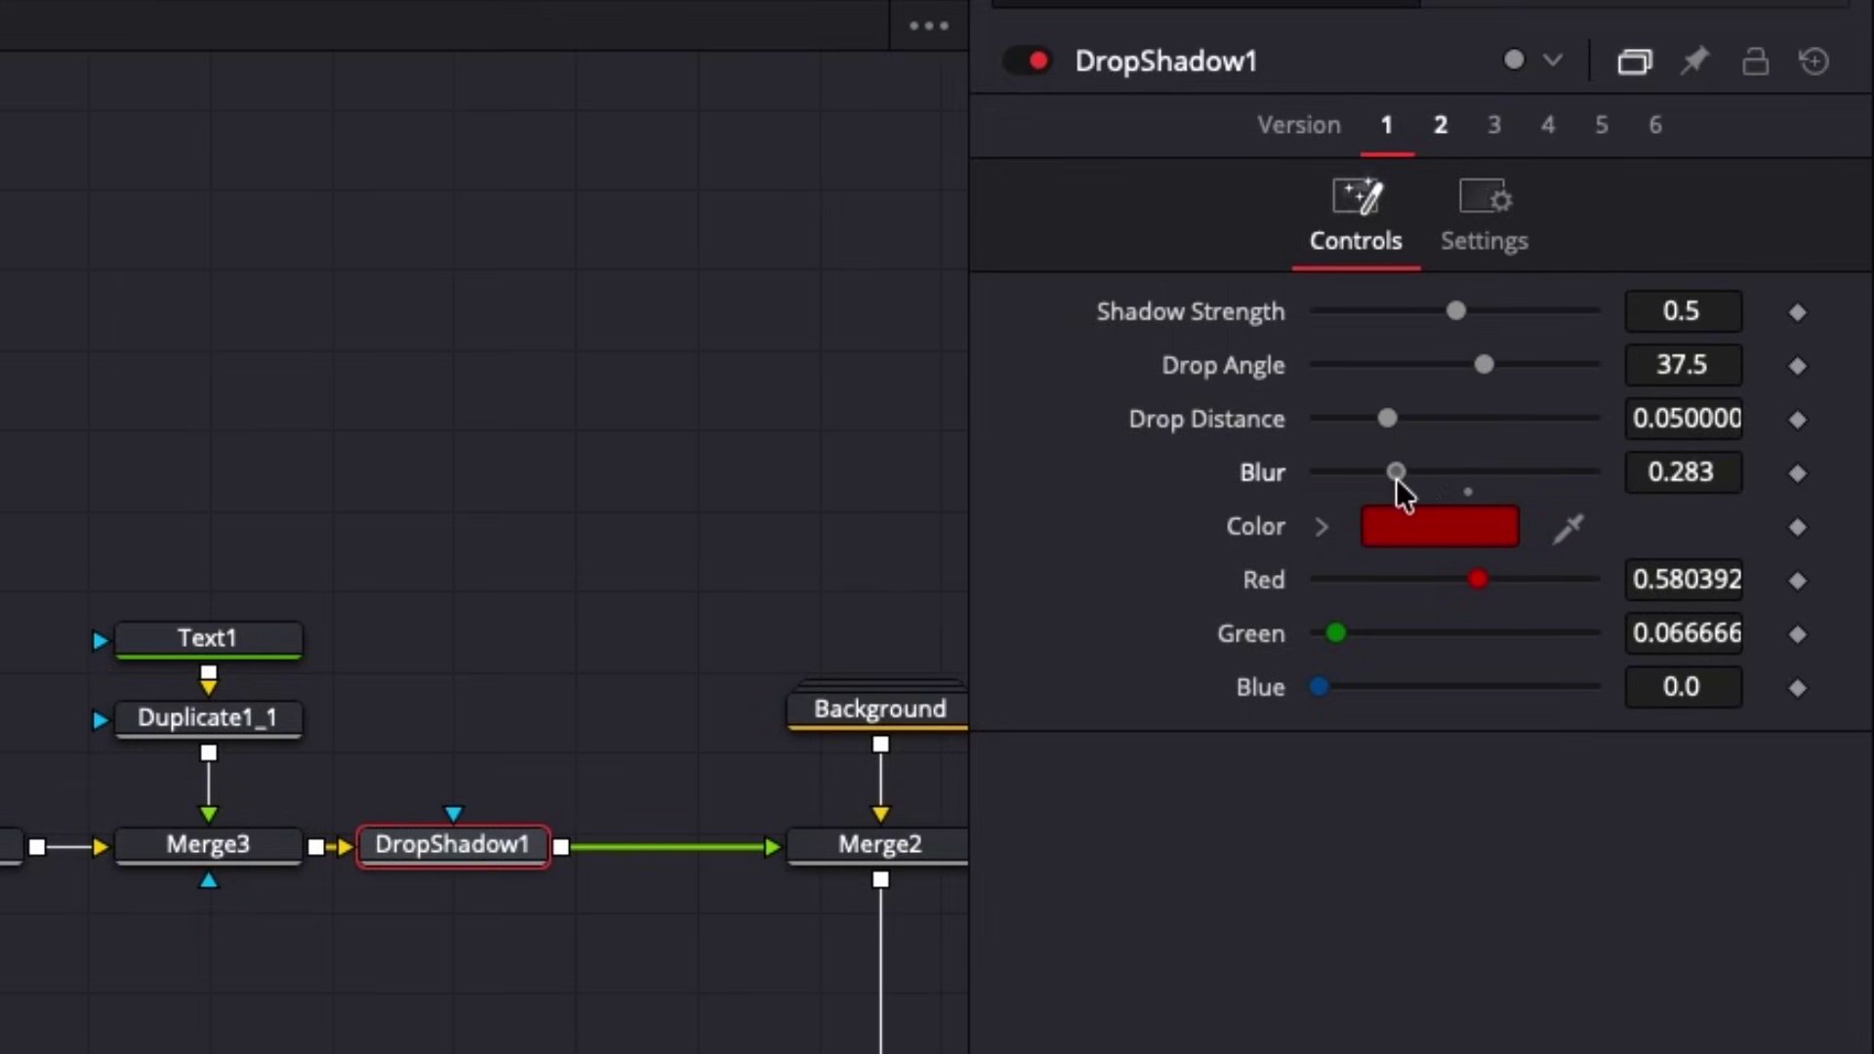
pyautogui.moveTo(1376, 416); pyautogui.dragTo(1334, 418)
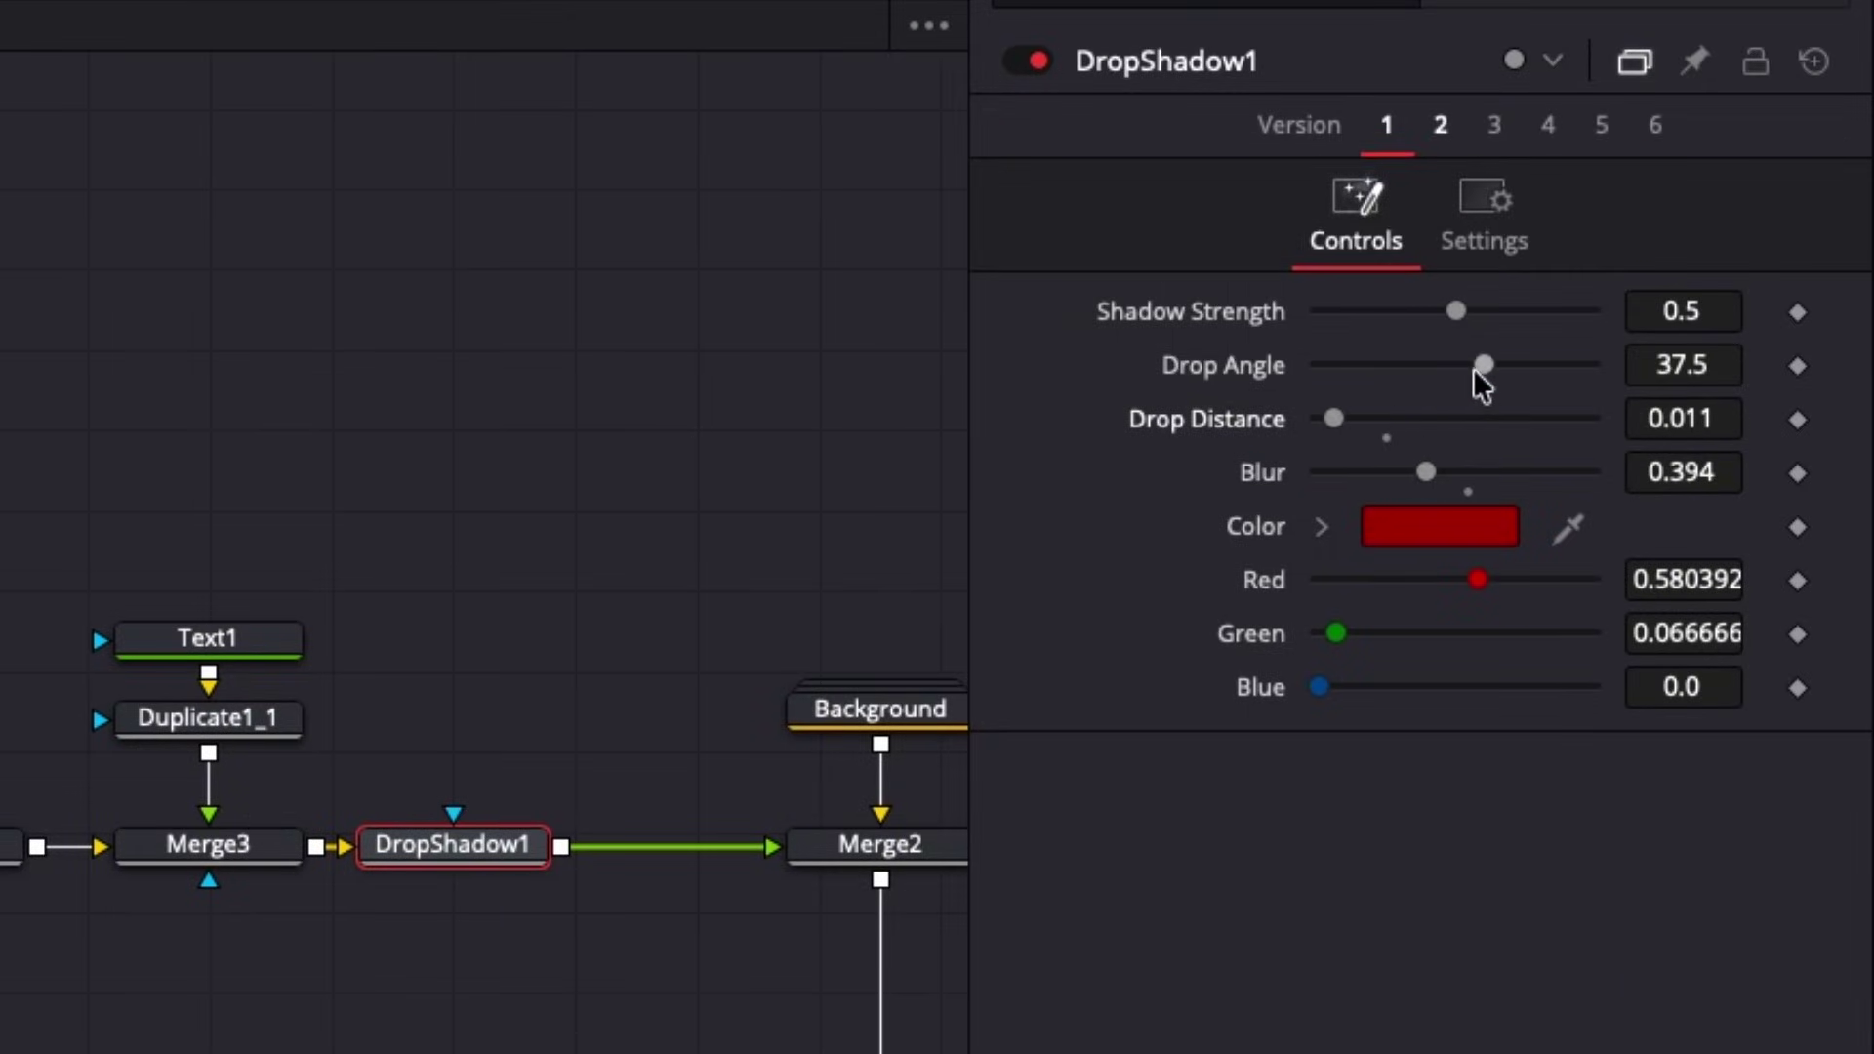
# Set DropShadow1's strength to 0.646, drop angle to 38.0, drop distance to 0.0173 and blur to 0.417, with a black colour
pyautogui.moveTo(1483, 365); pyautogui.dragTo(1458, 367)
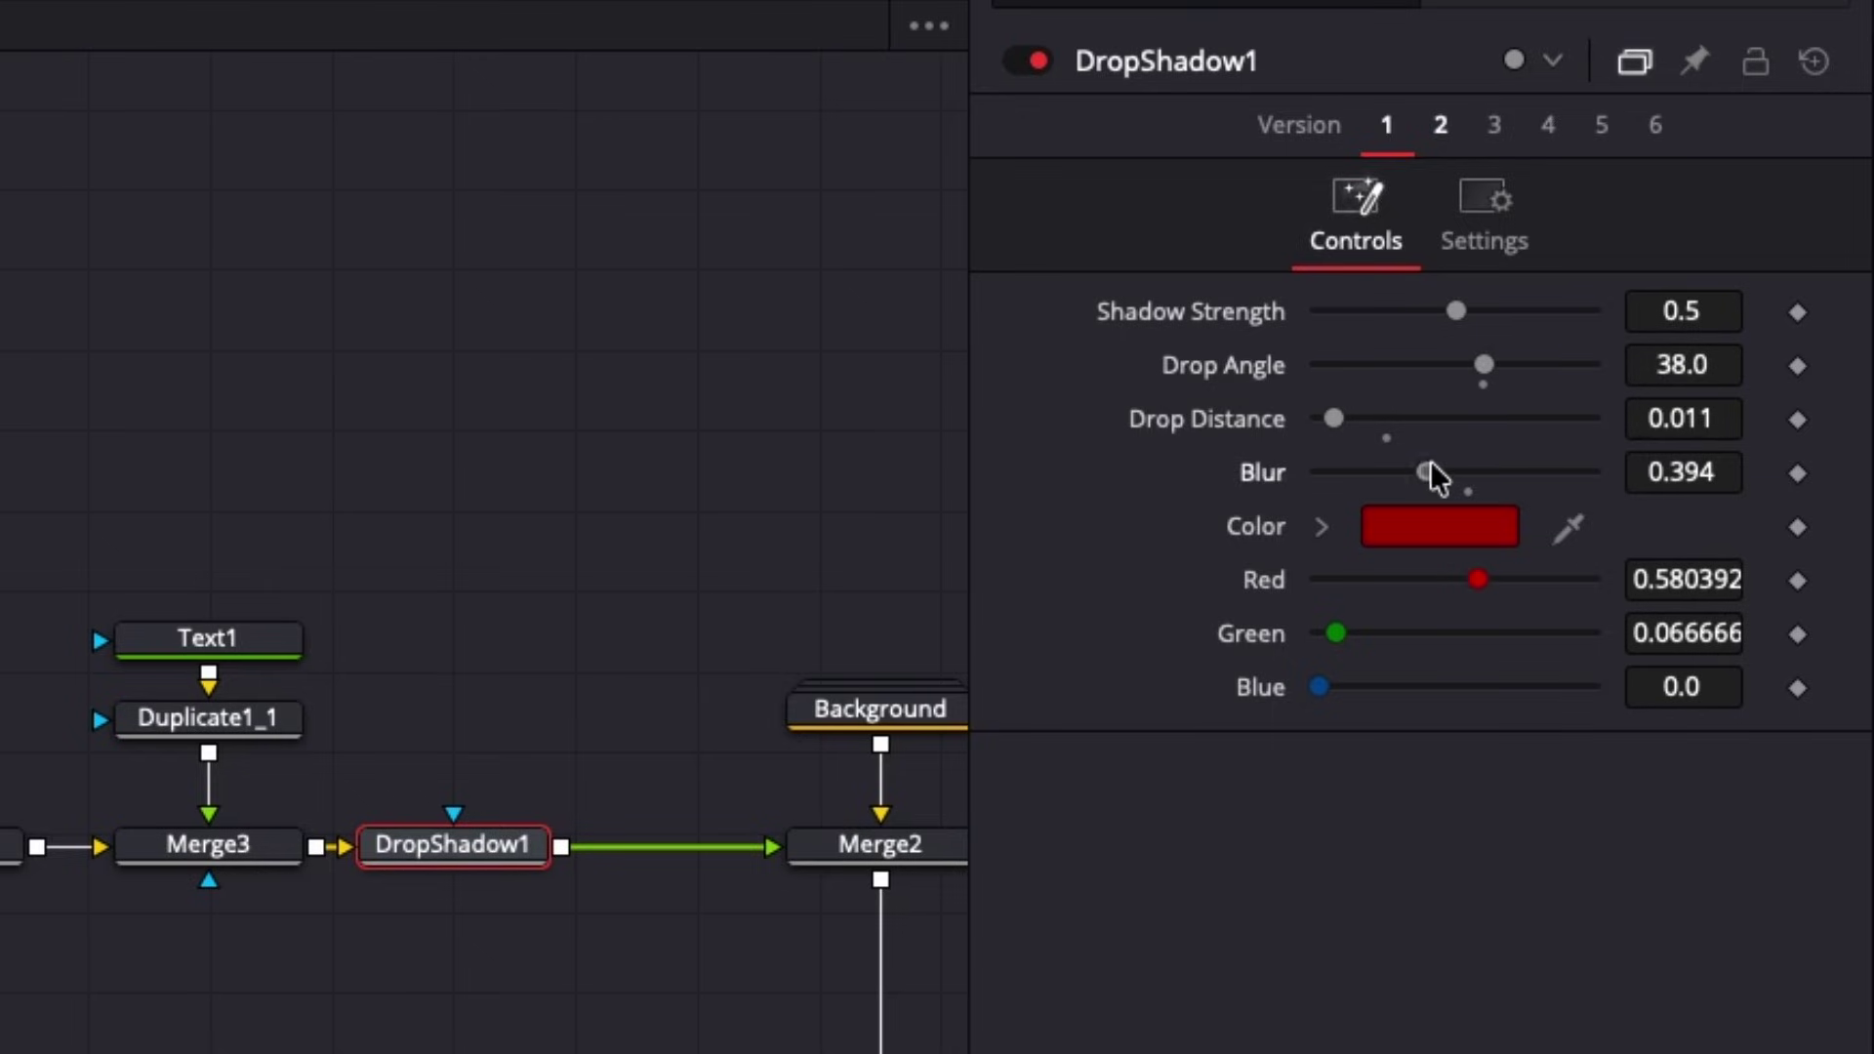
pyautogui.moveTo(1455, 310); pyautogui.dragTo(1466, 311)
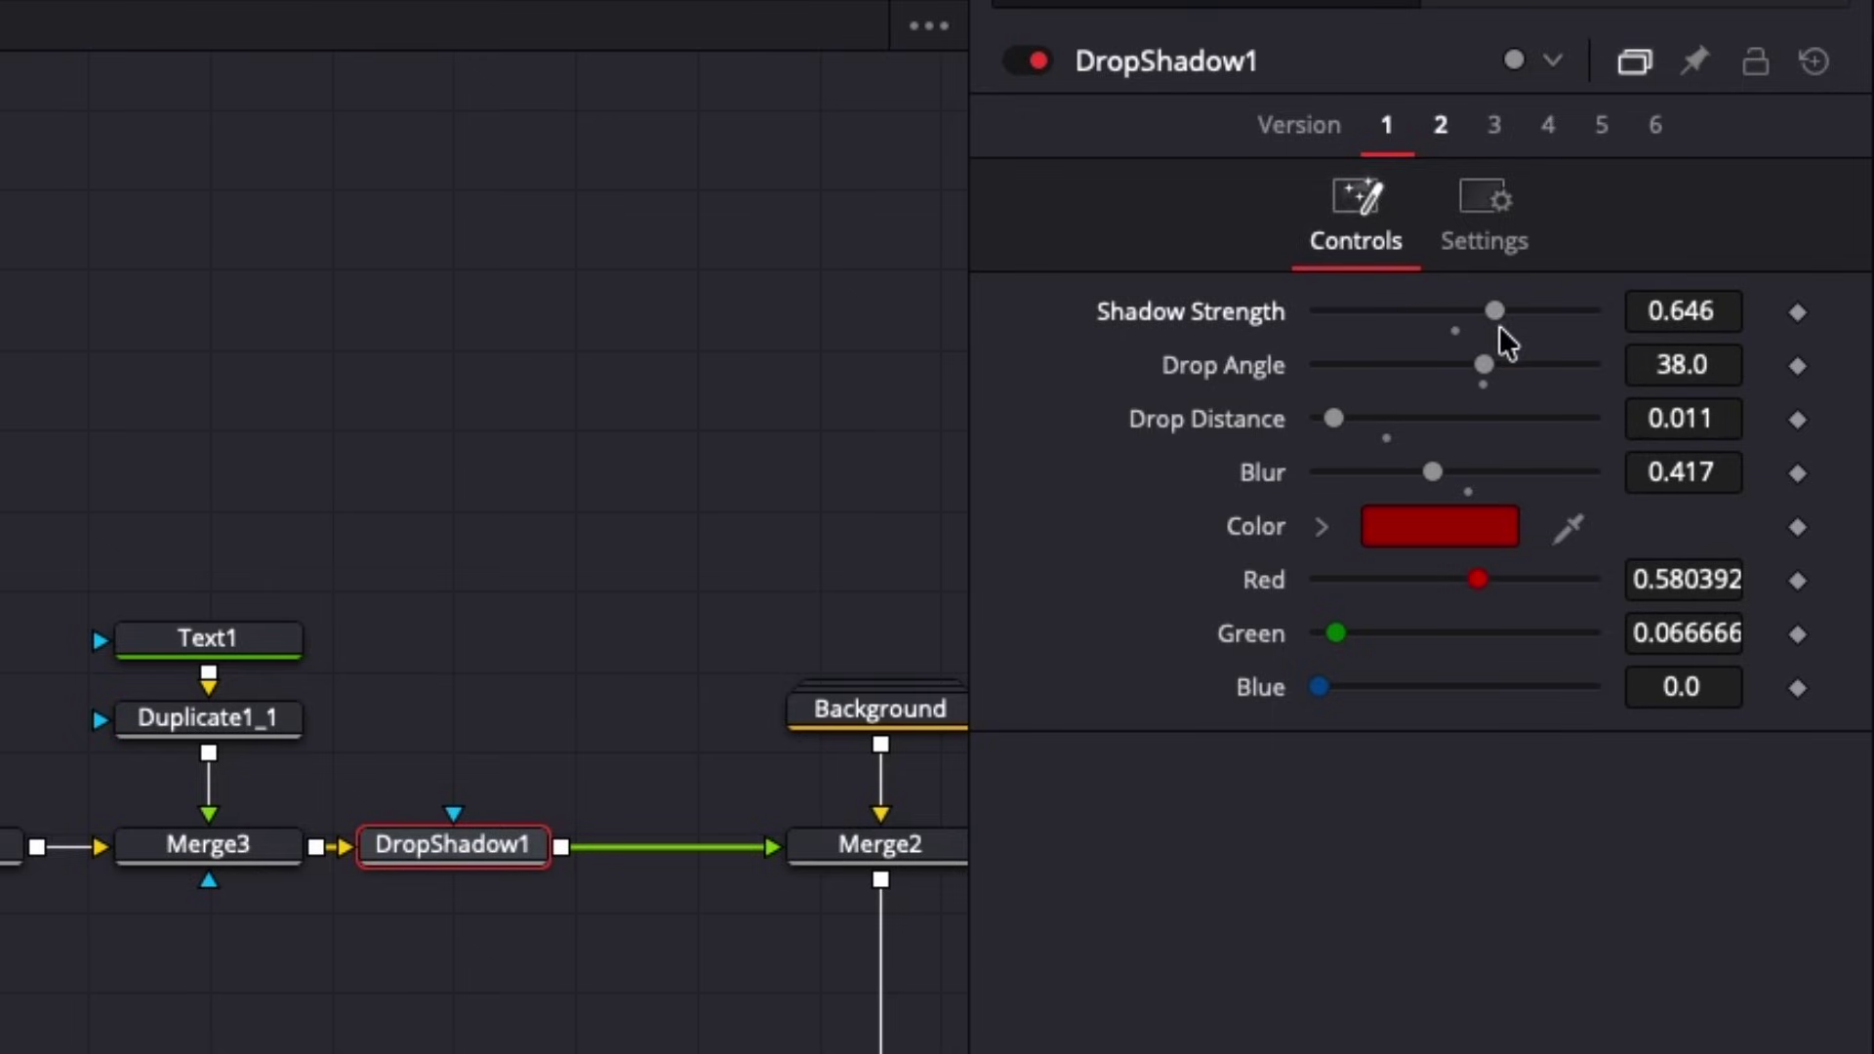
pyautogui.click(1389, 415)
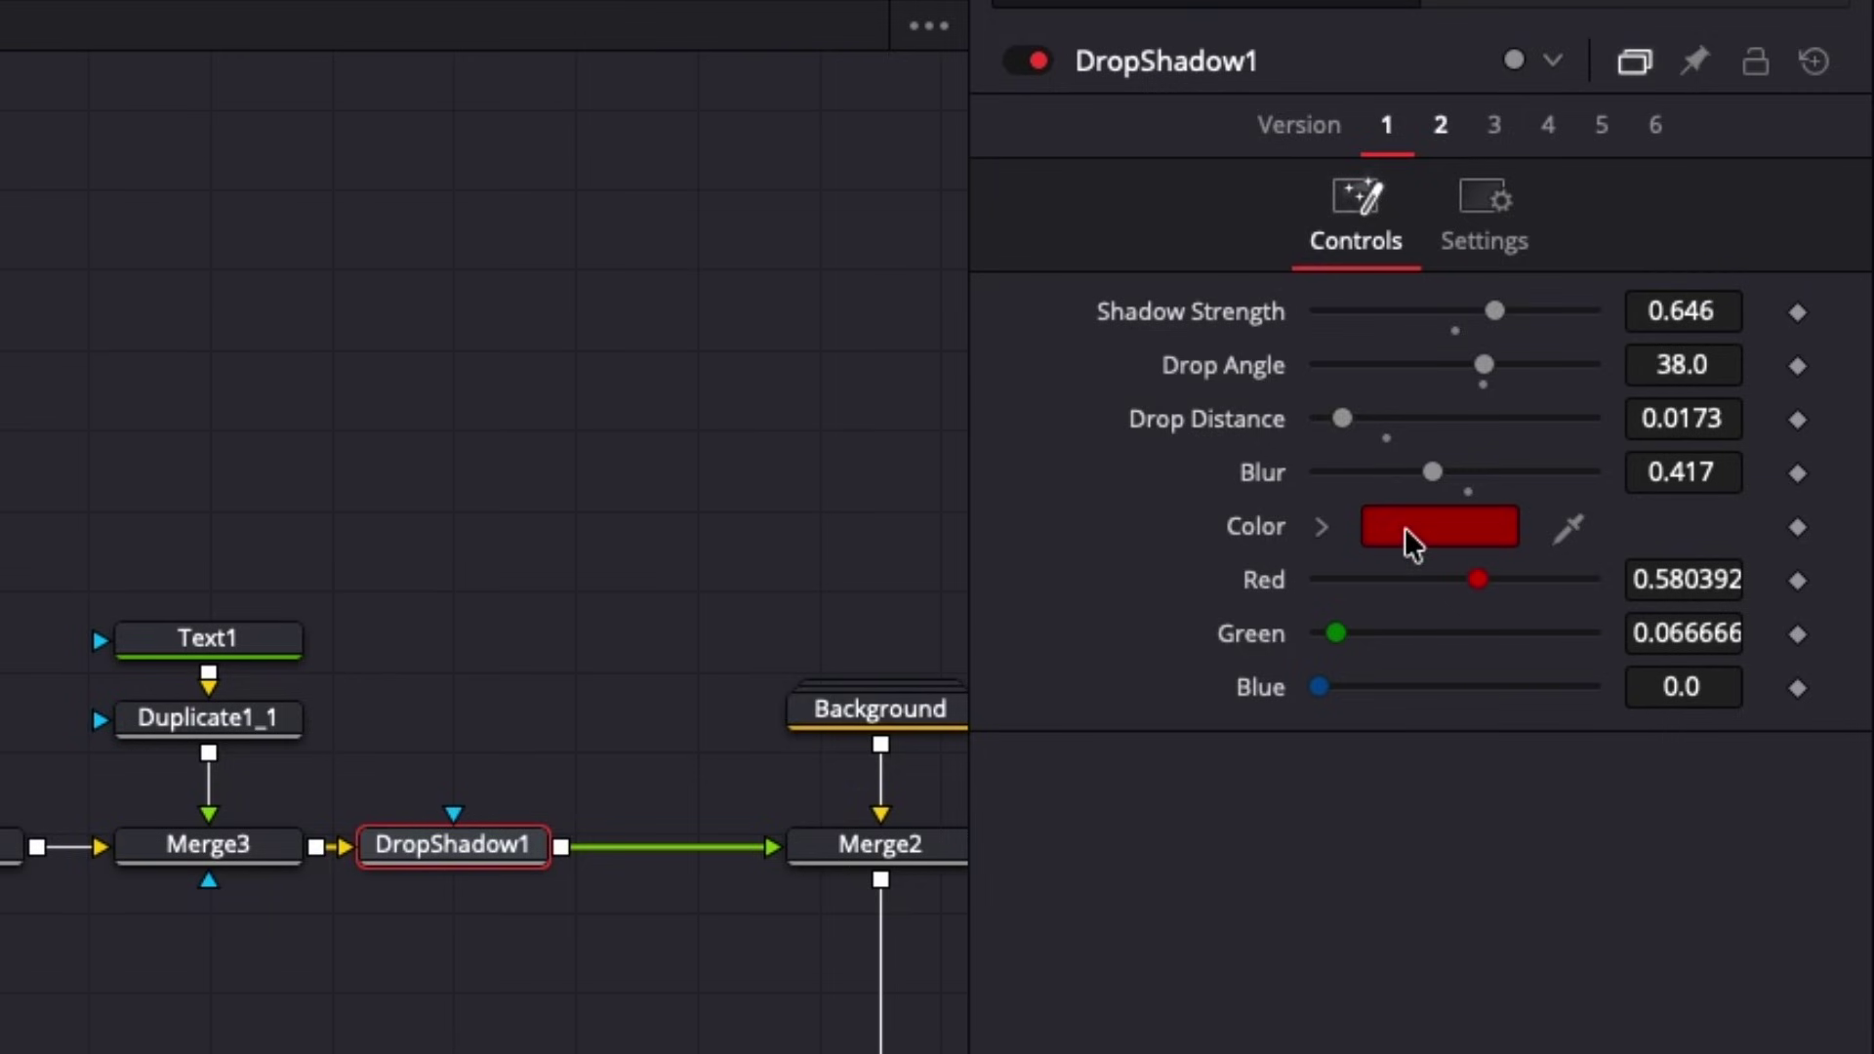
pyautogui.click(799, 744)
pyautogui.click(1443, 535)
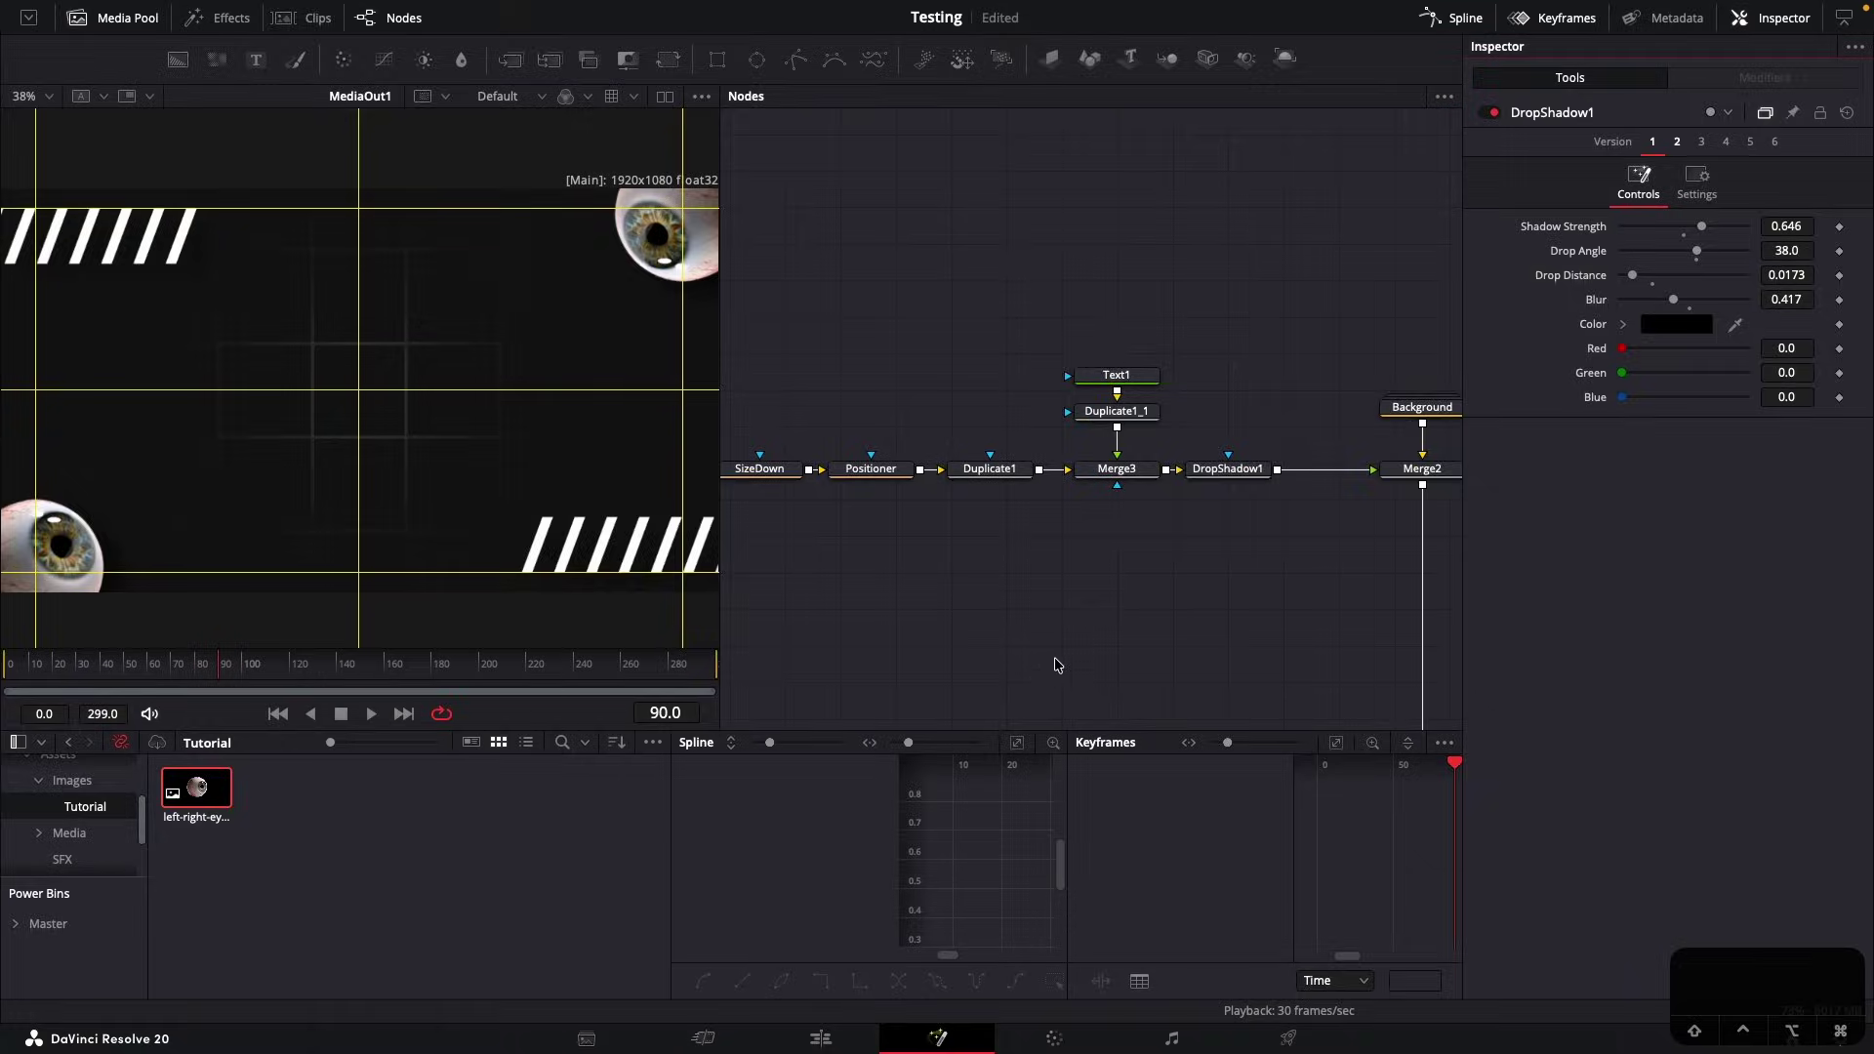
# Group Text1 and Duplicate1_1 above Merge3, and rename the group Bars
pyautogui.click(1053, 655)
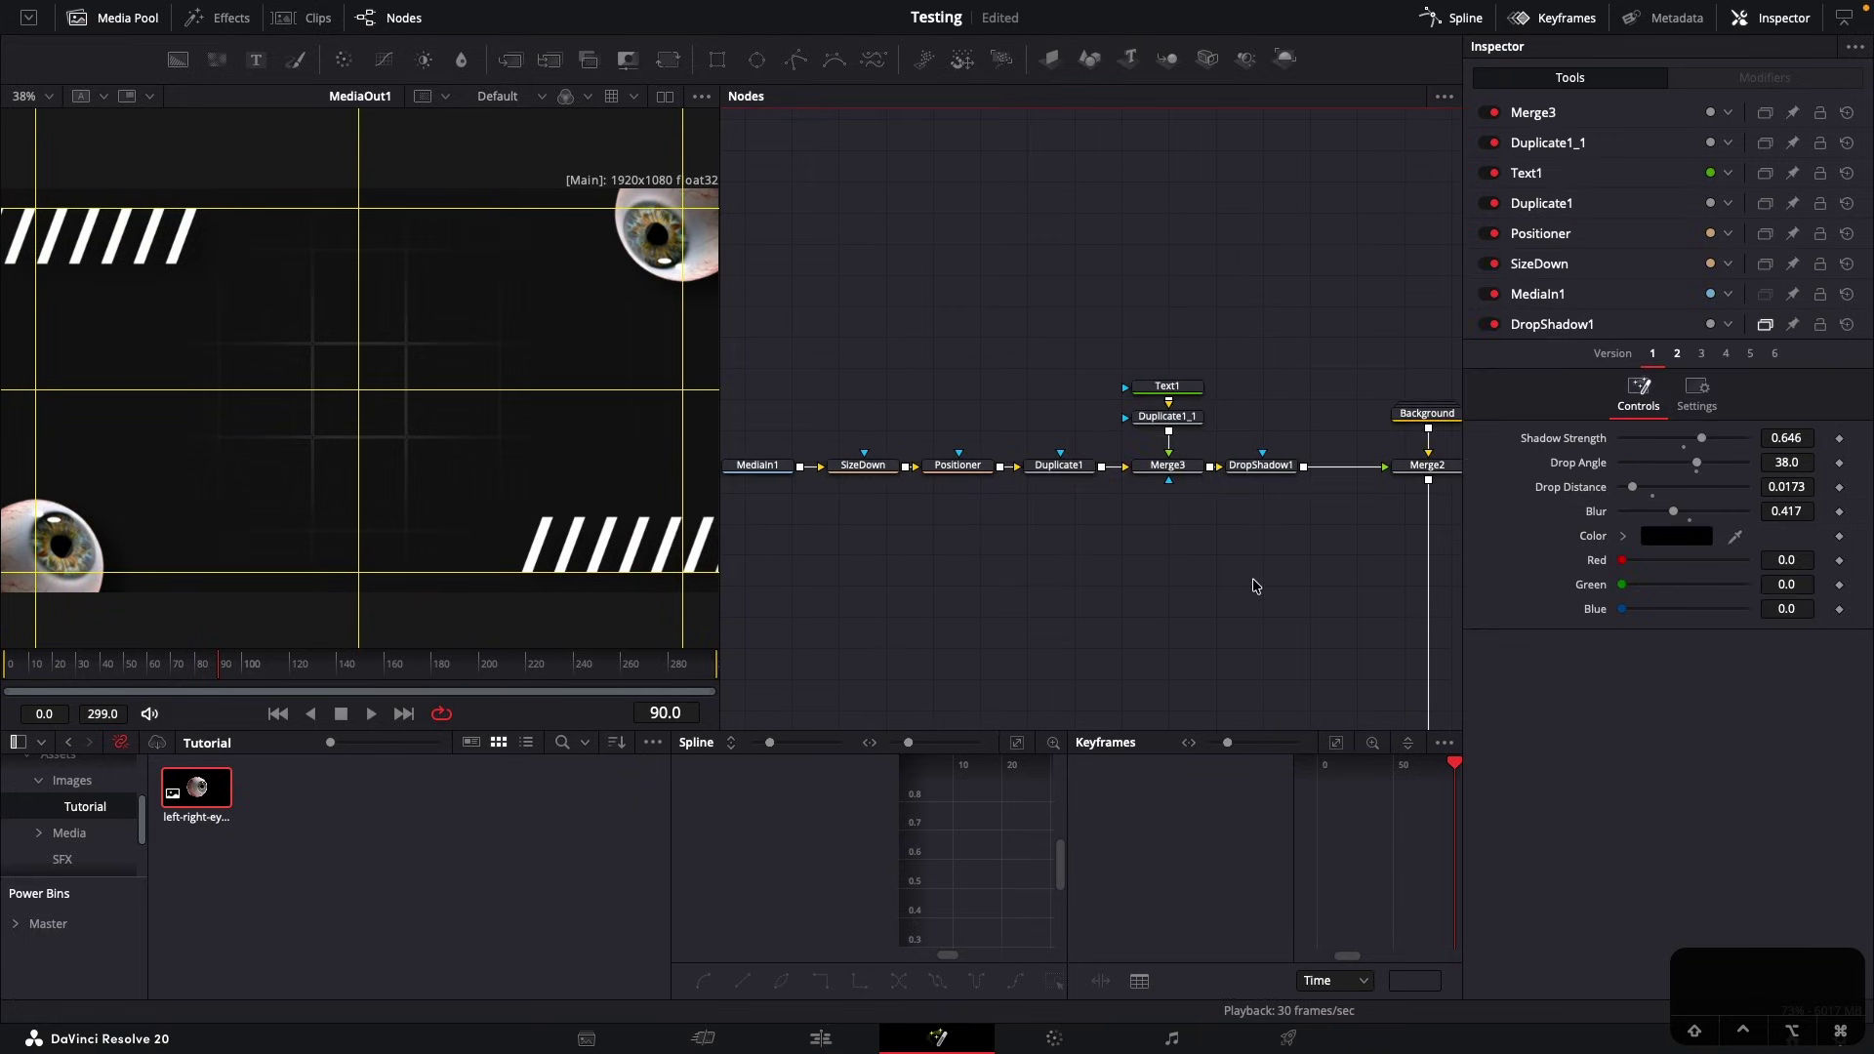
pyautogui.moveTo(1102, 340); pyautogui.dragTo(1213, 429)
pyautogui.hotkey('ctrl', 'g')
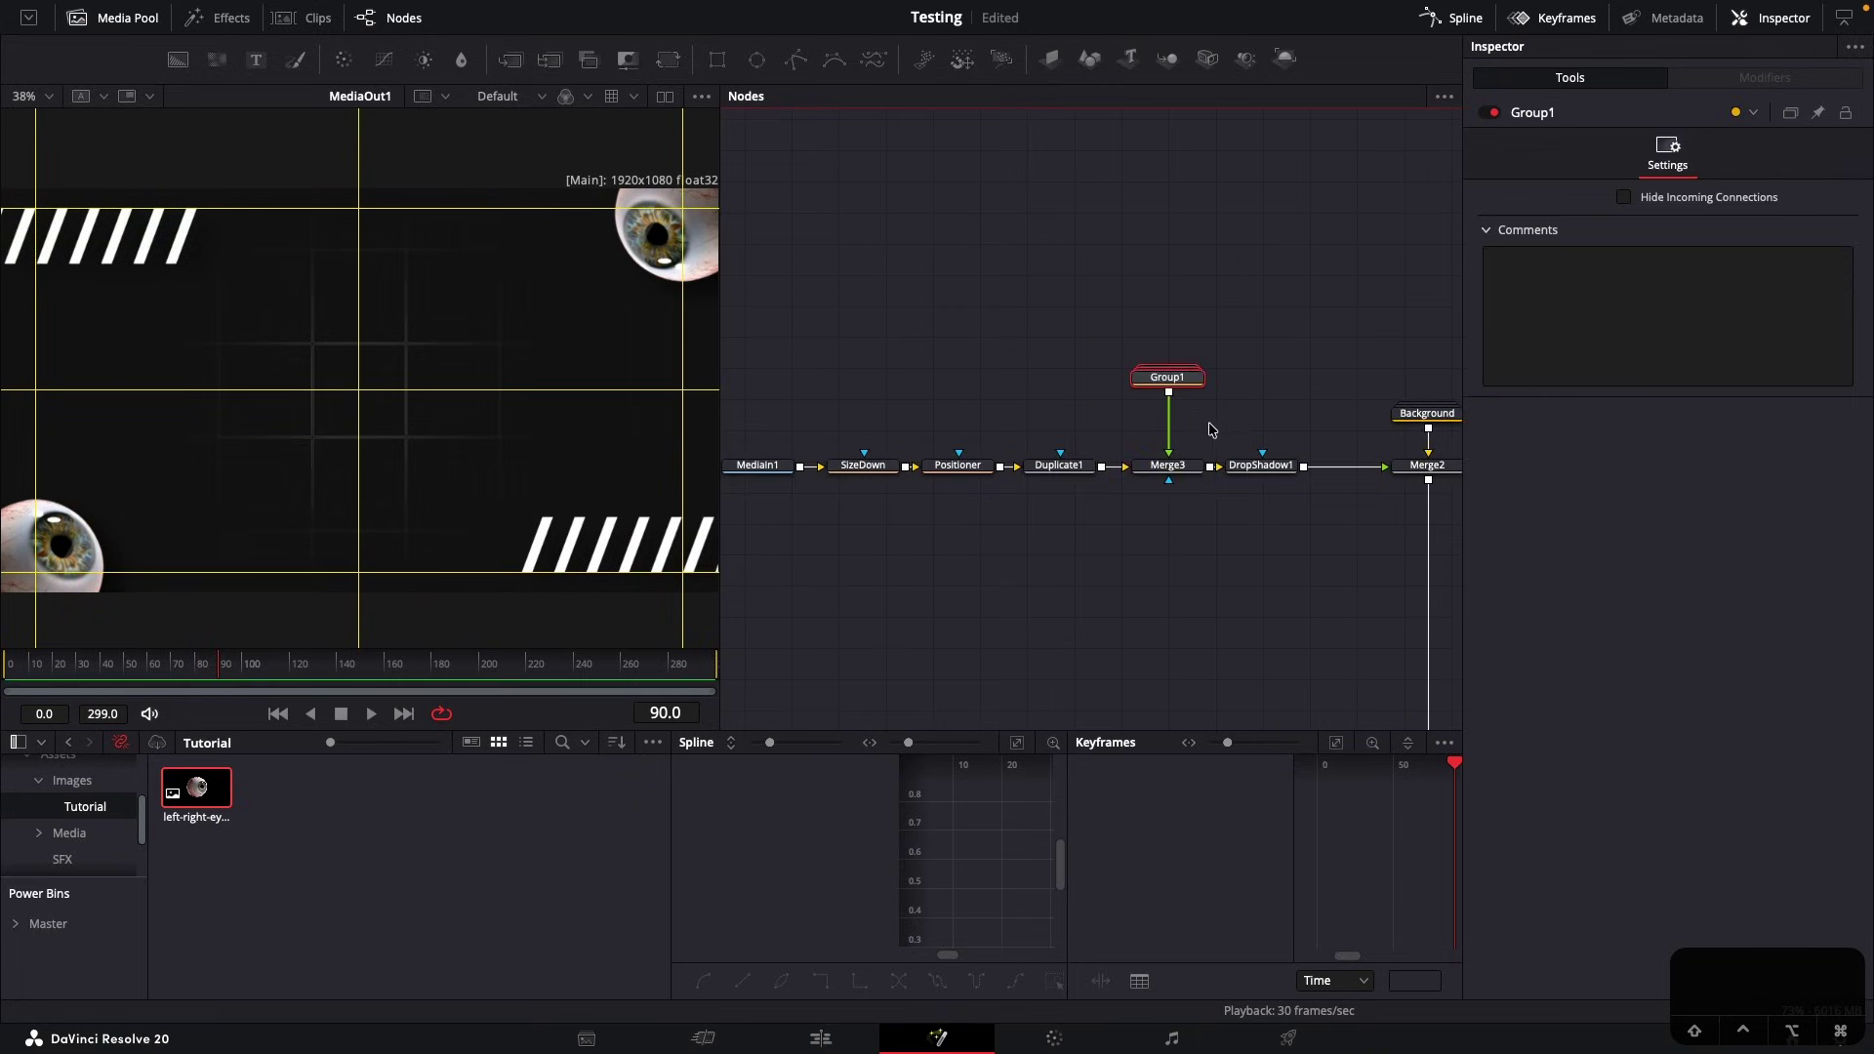
pyautogui.press('F2')
pyautogui.write('Bars')
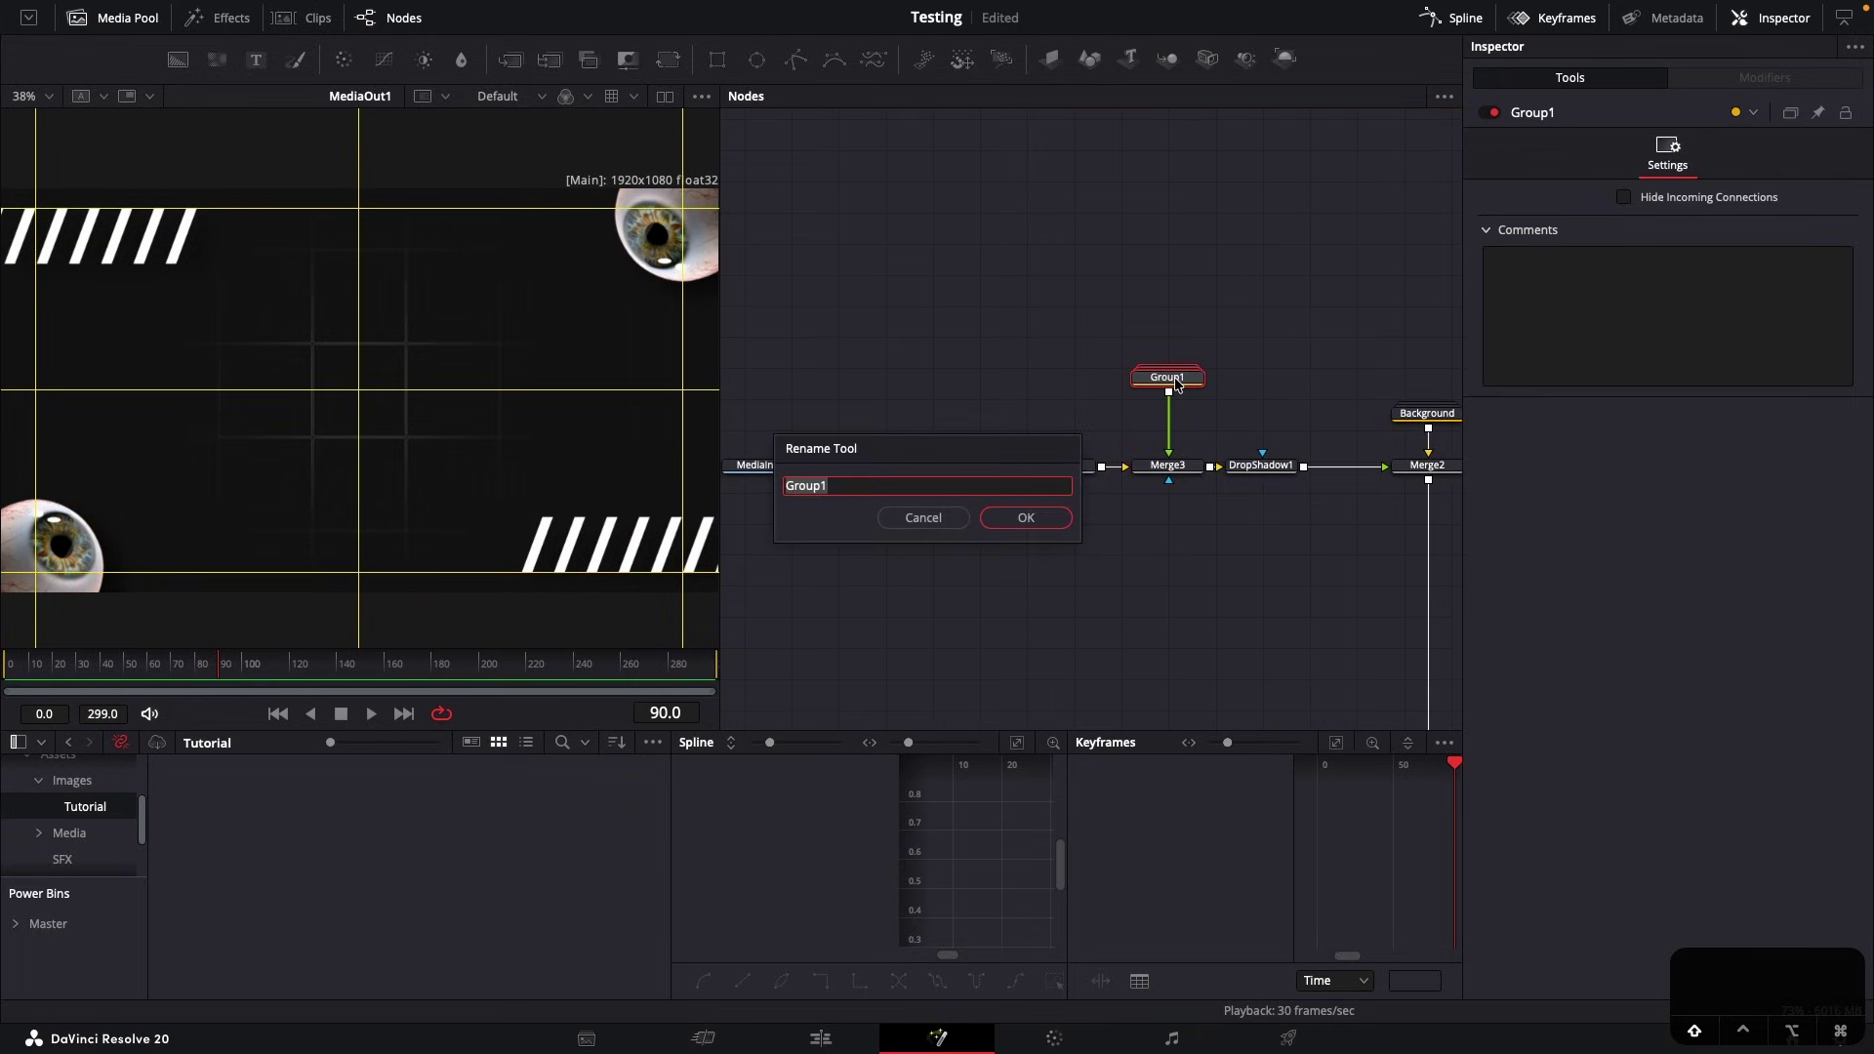
pyautogui.press('Return')
# Group MediaIn1, SizeDown, Positioner and Duplicate1 under the name Eyes, and move the Eyes and Bars groups closer to Merge3
pyautogui.moveTo(837, 394); pyautogui.dragTo(1140, 493)
pyautogui.press('F2')
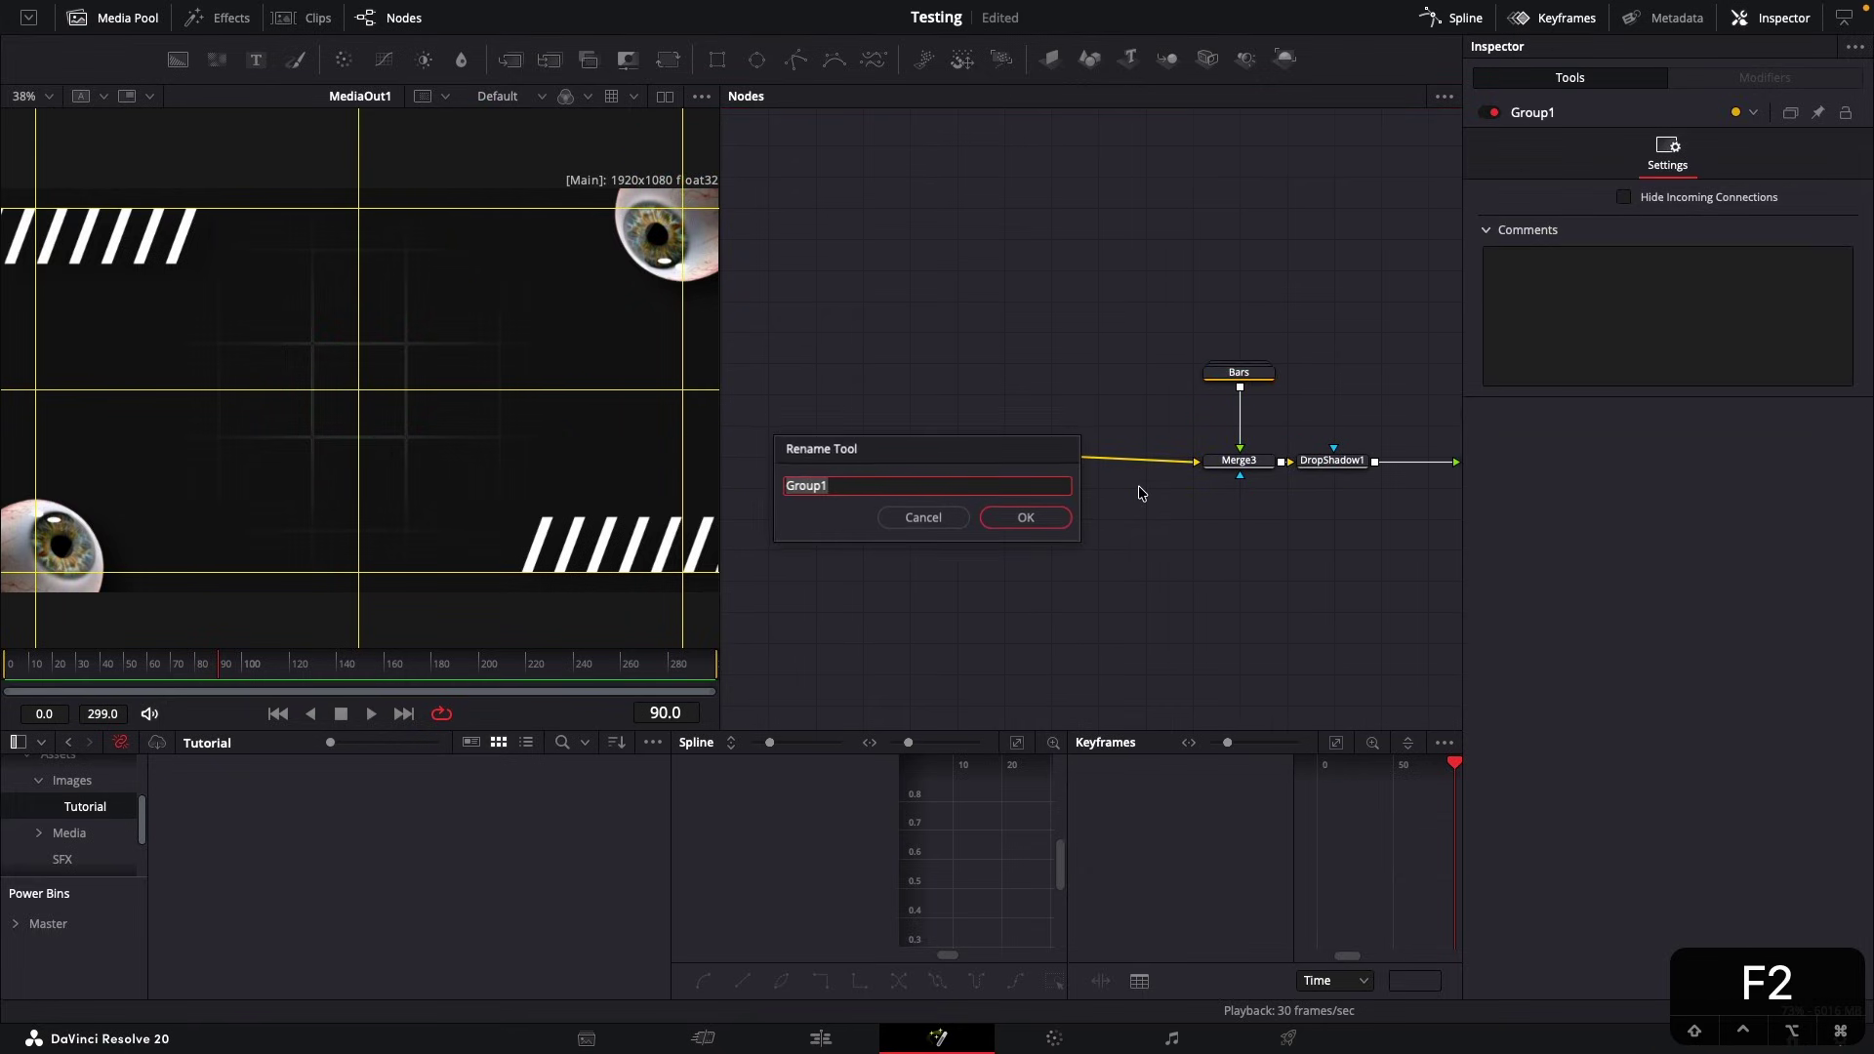
pyautogui.write('Eyes')
pyautogui.press('Return')
pyautogui.moveTo(1015, 459); pyautogui.dragTo(1132, 472)
pyautogui.moveTo(1243, 375); pyautogui.dragTo(1243, 418)
# Add an Underlay behind Eyes, Bars, Merge3 and DropShadow1, and extend its upper edge to clear the Bars group
pyautogui.moveTo(1339, 417); pyautogui.dragTo(1179, 496)
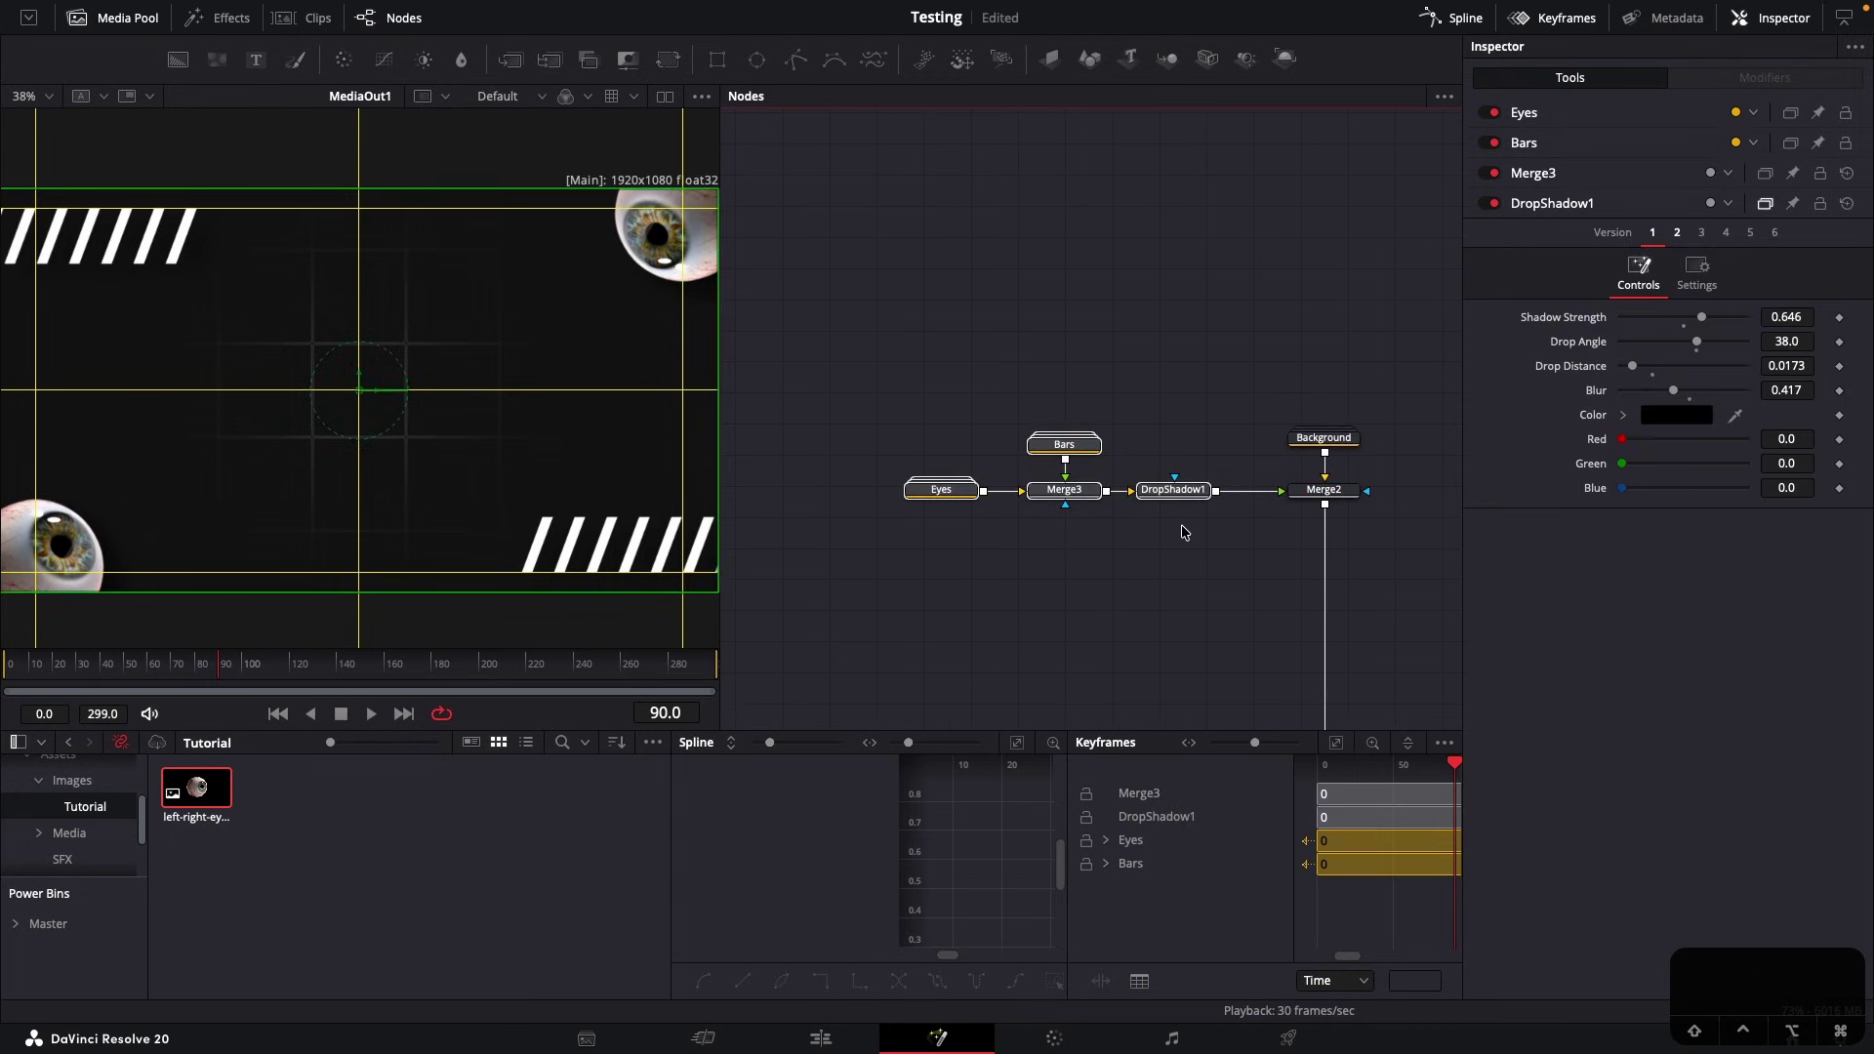
pyautogui.hotkey('shift', 'space')
pyautogui.write('under')
pyautogui.press('Return')
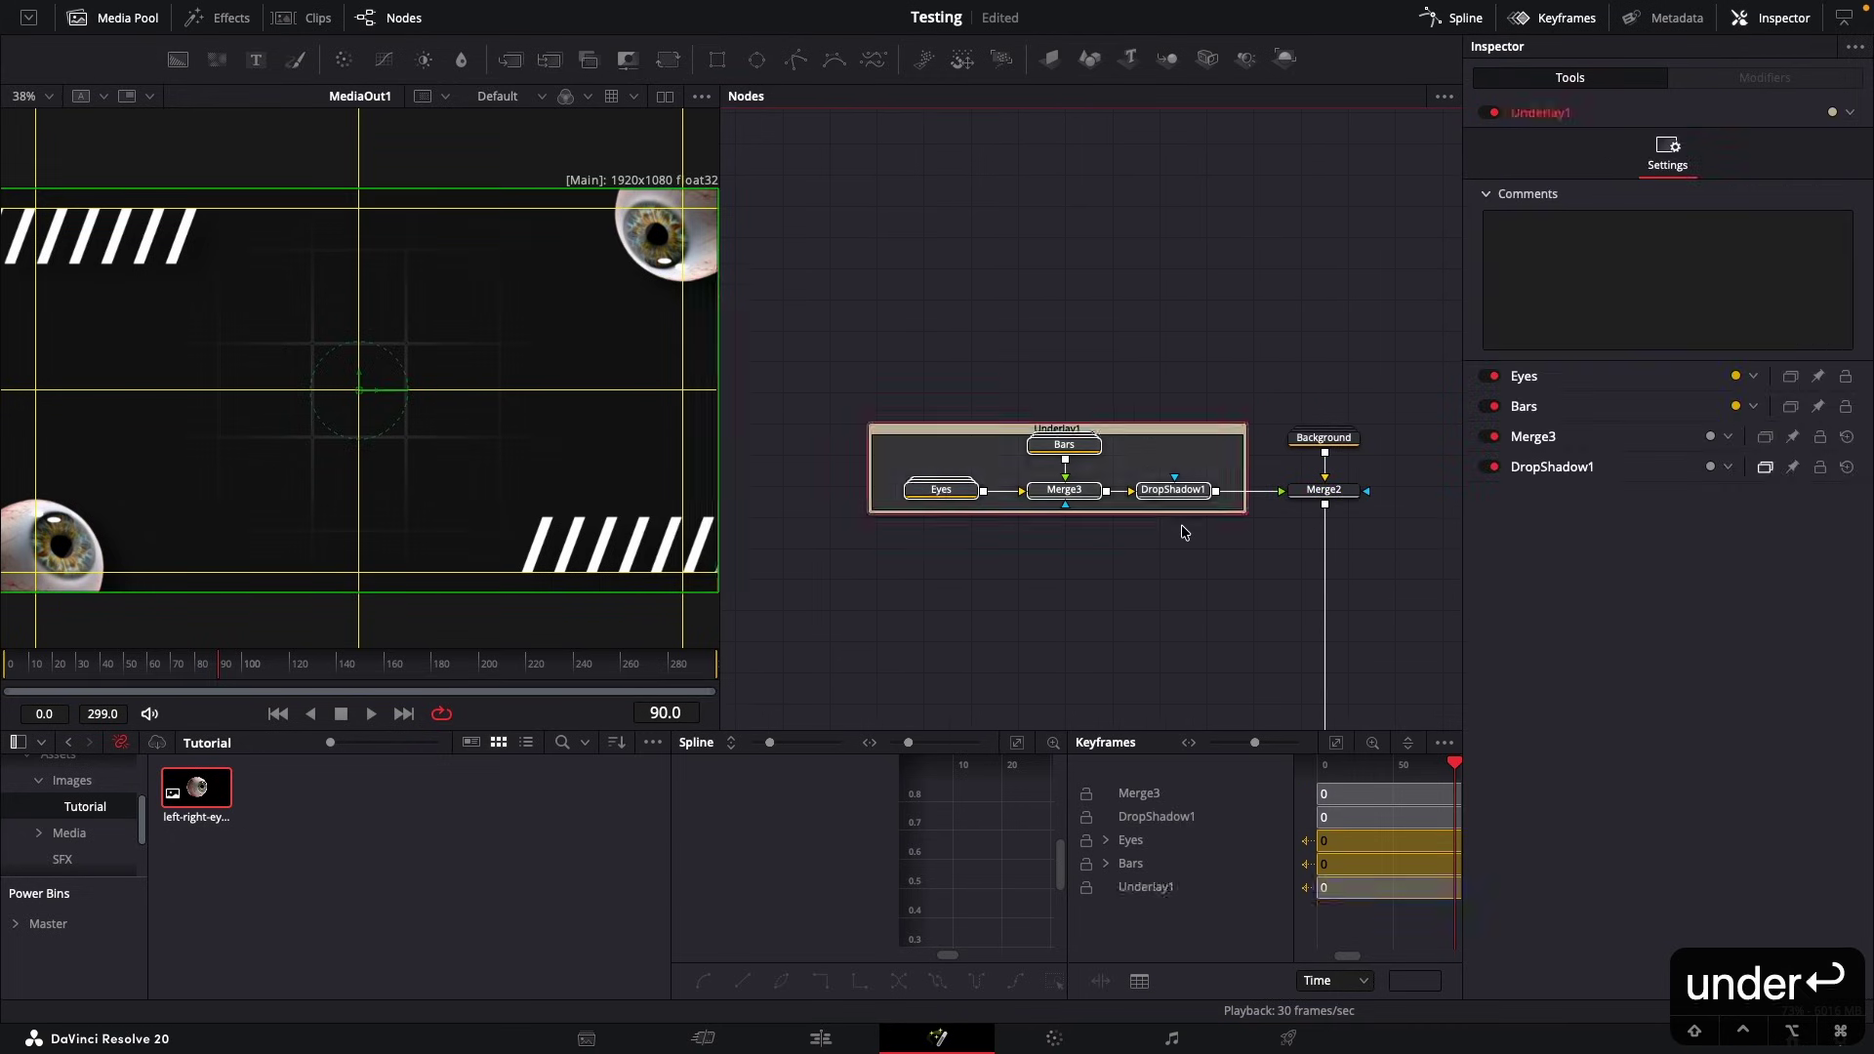
pyautogui.click(1134, 422)
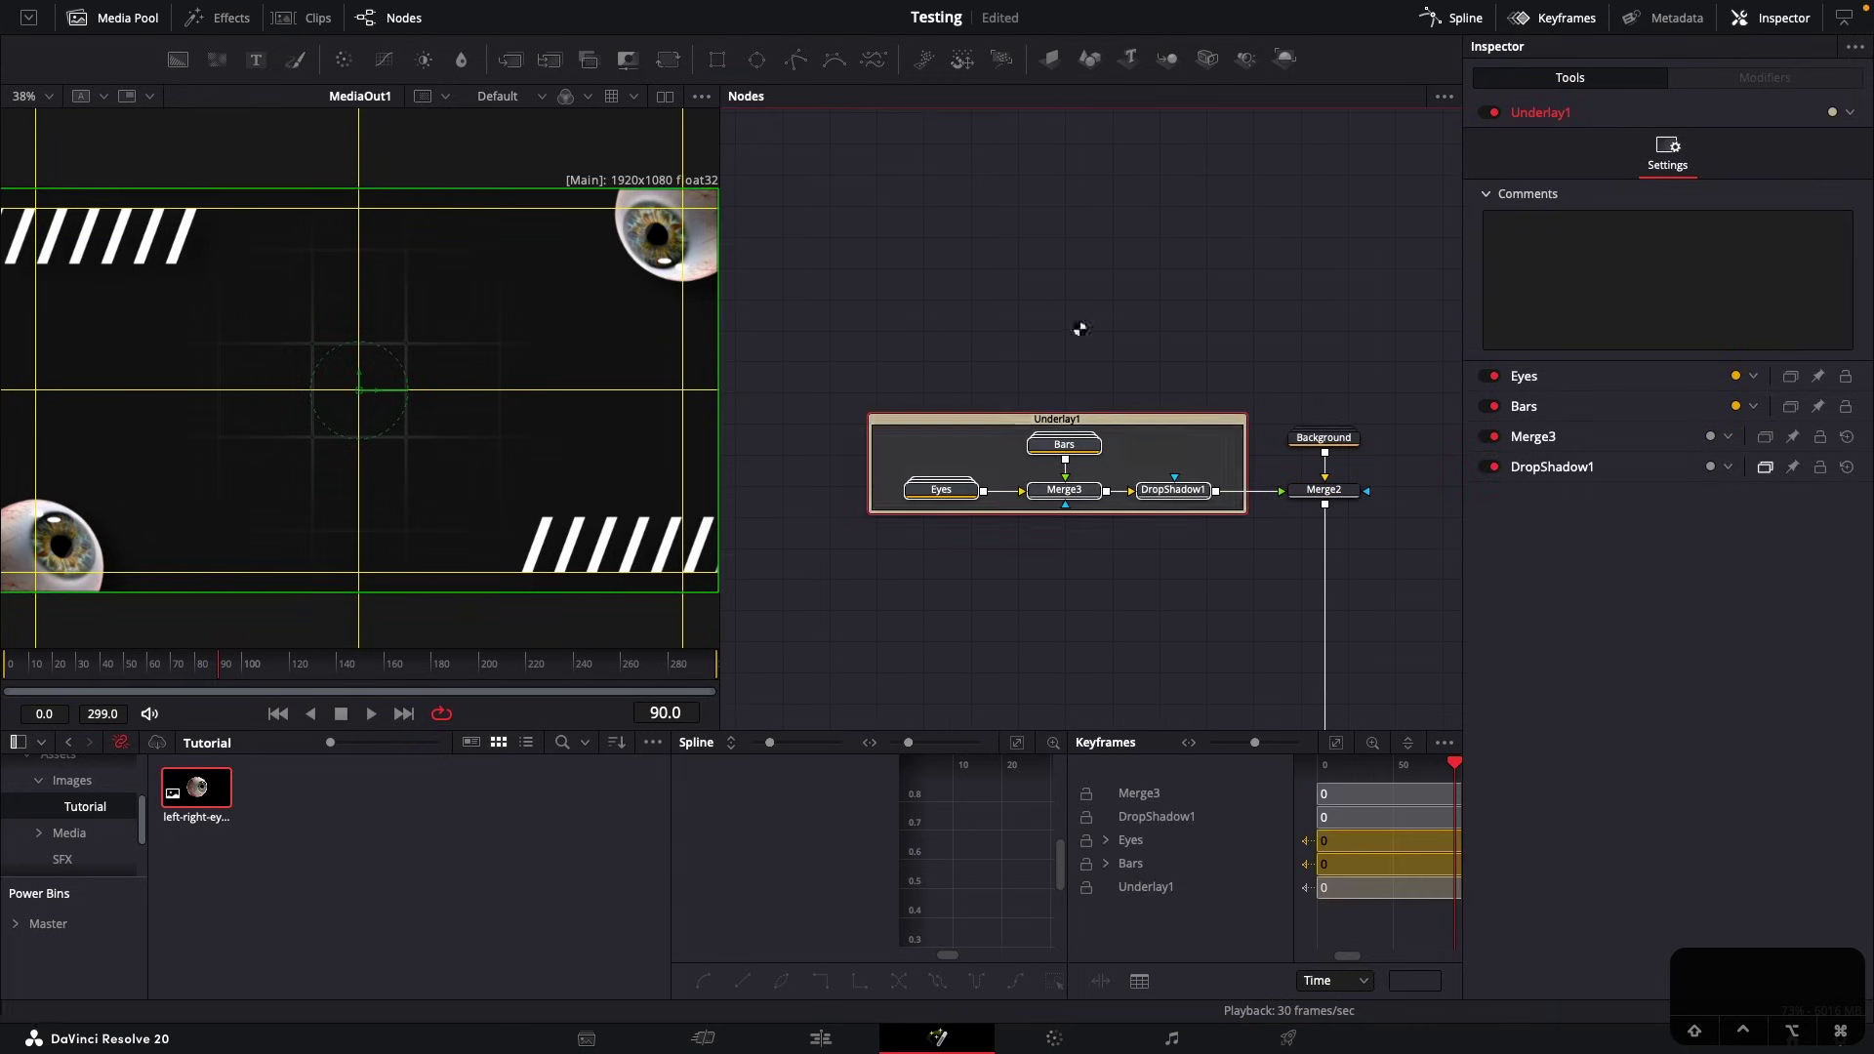
# Select only the underlay without its contained nodes and rename it BgElements
pyautogui.click(1079, 330)
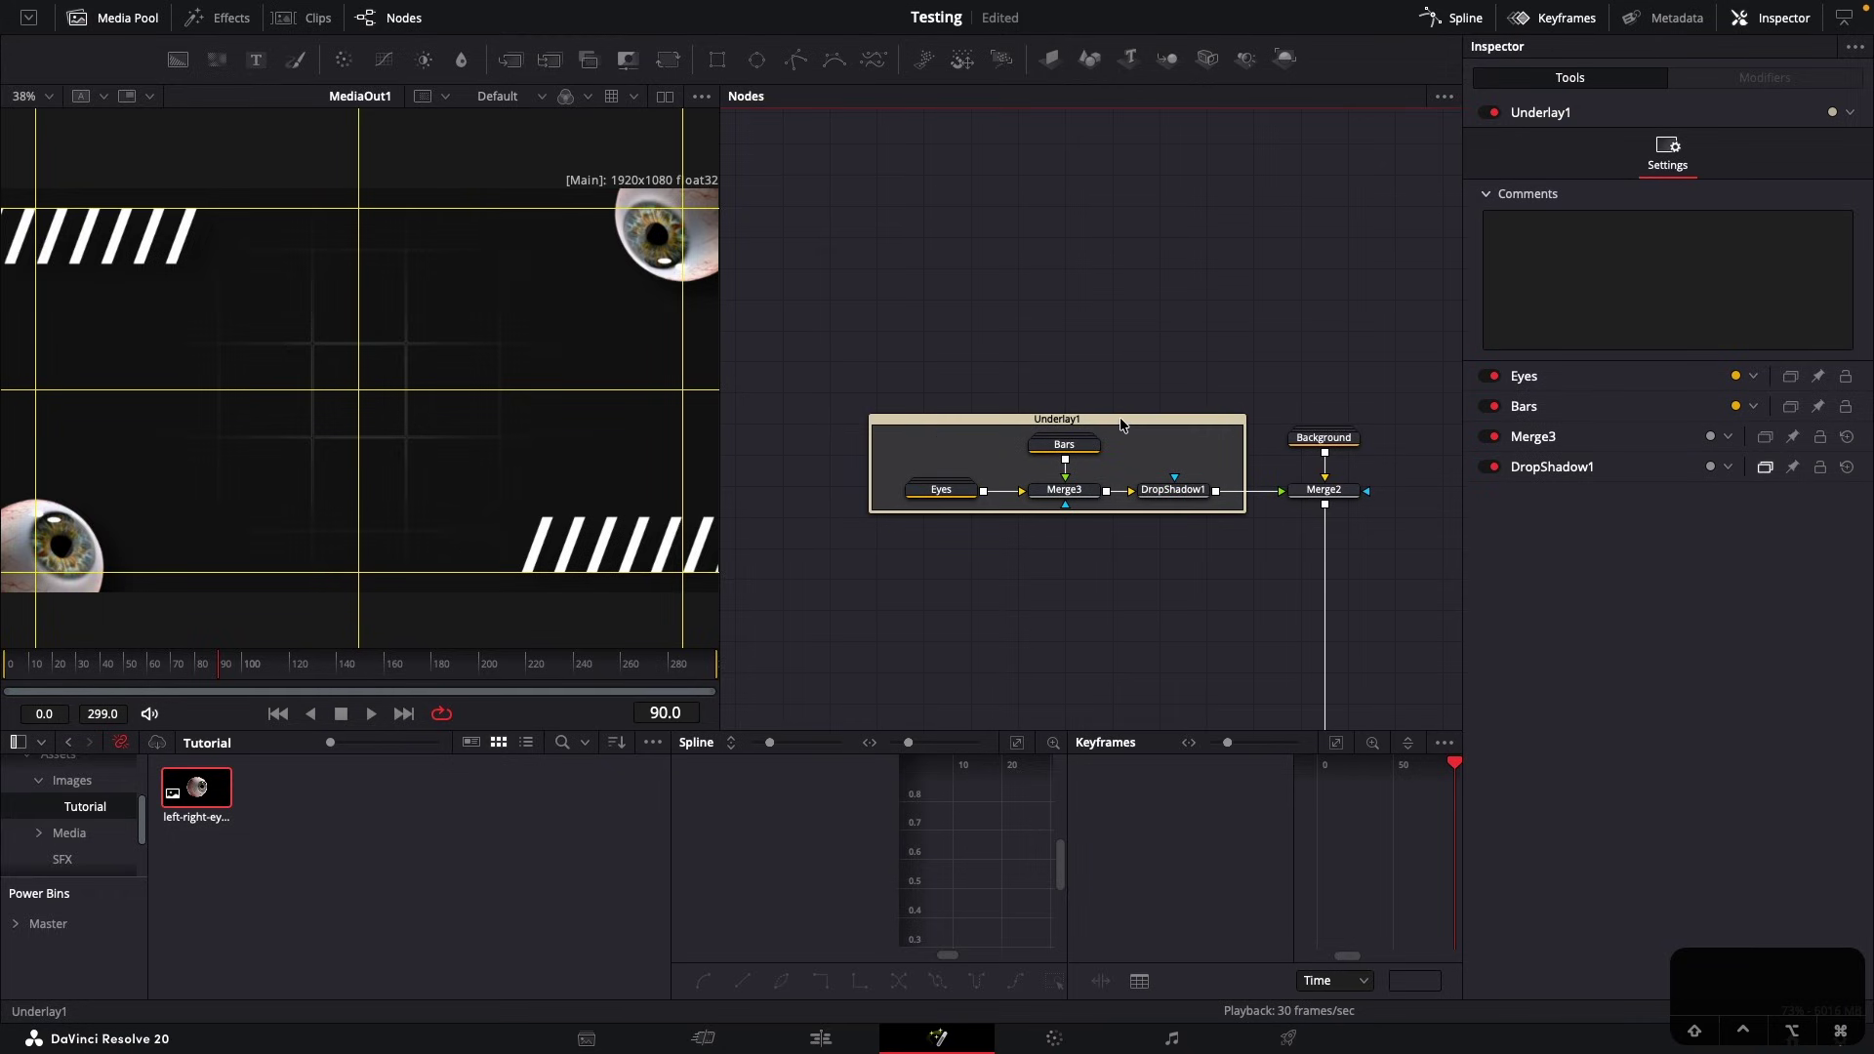
pyautogui.click(1121, 422)
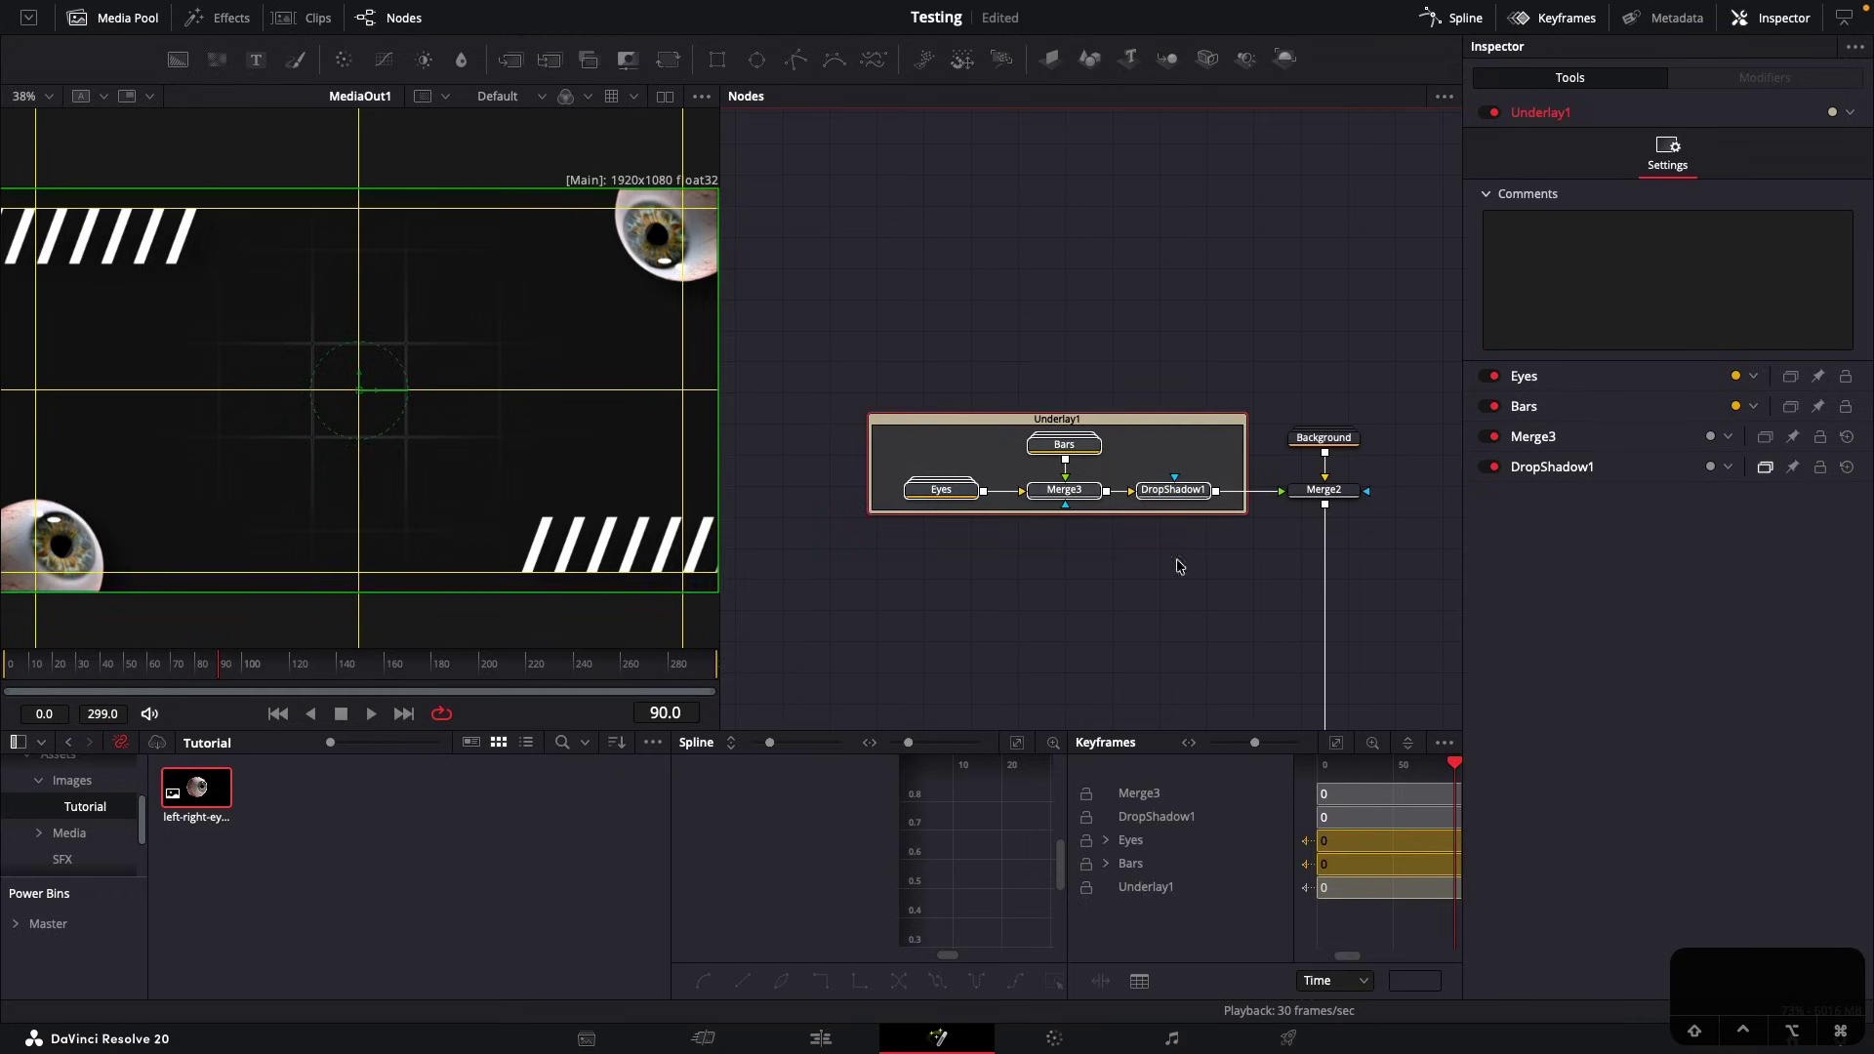
pyautogui.click(1040, 338)
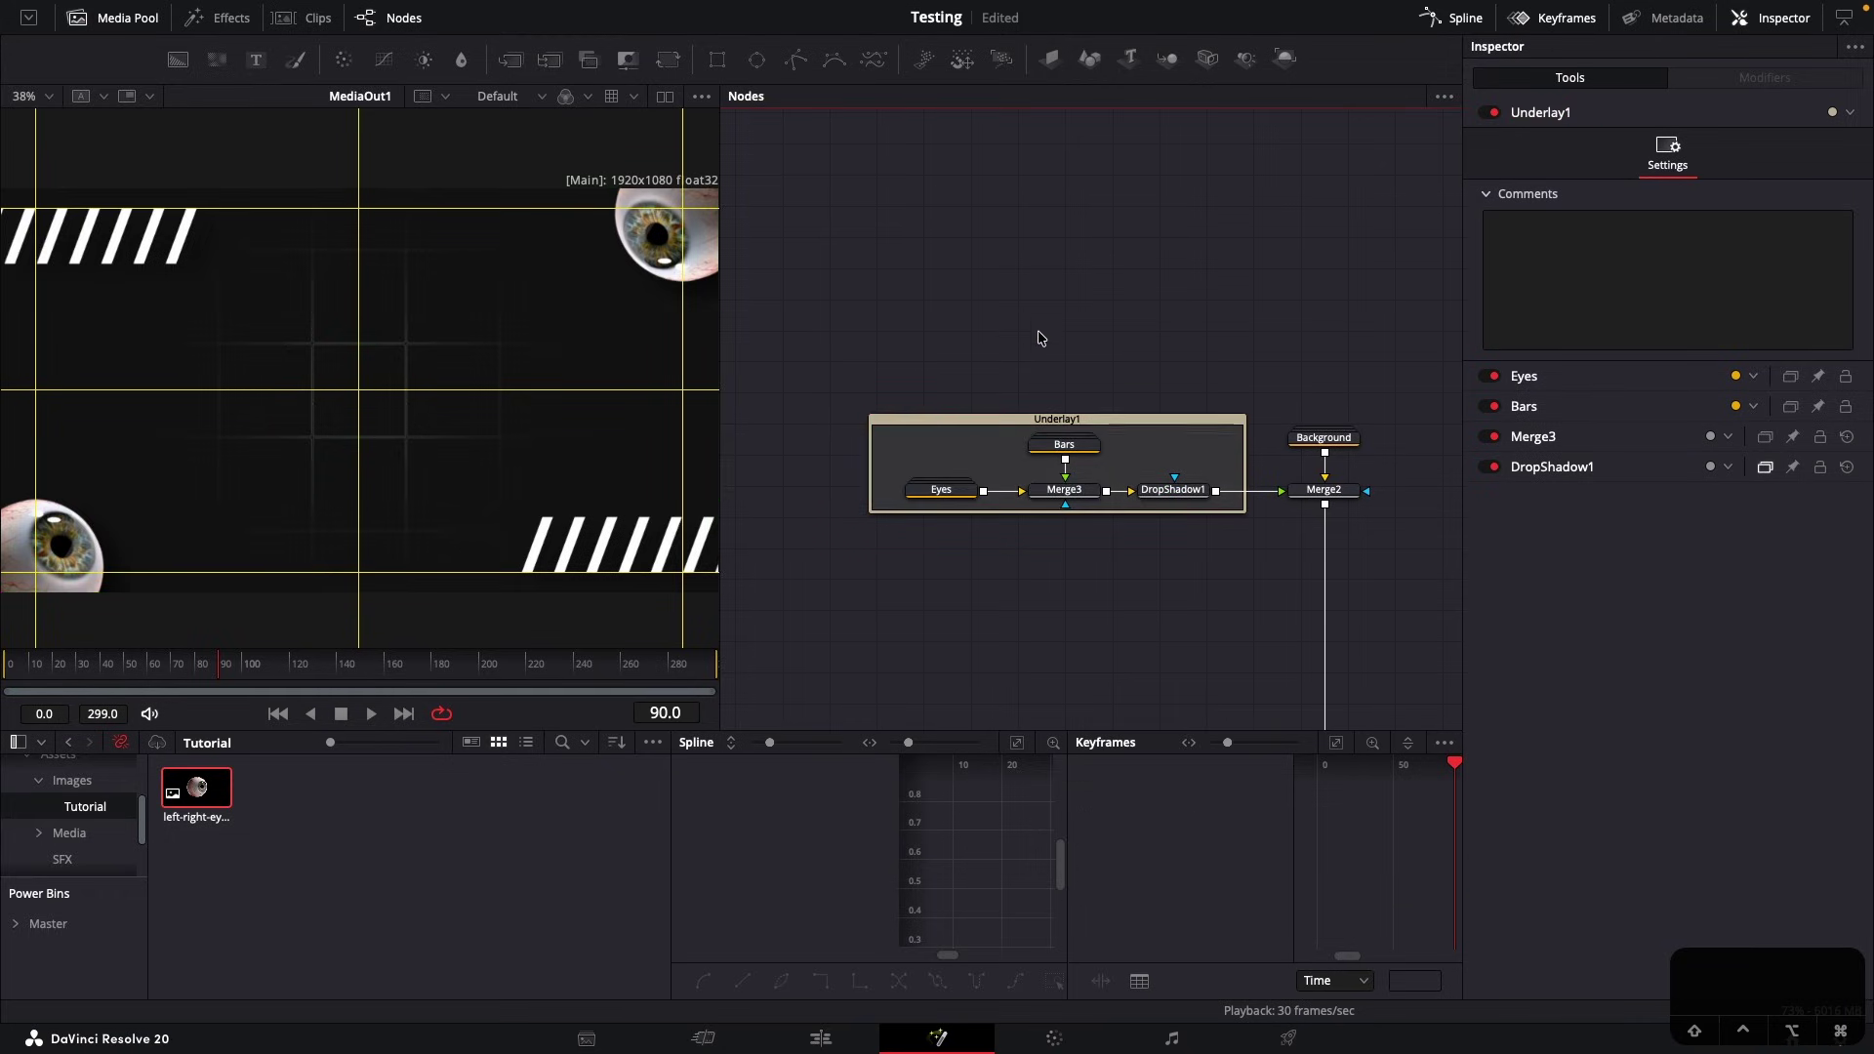
pyautogui.keyDown('alt'); pyautogui.click(1113, 420); pyautogui.keyUp('alt')
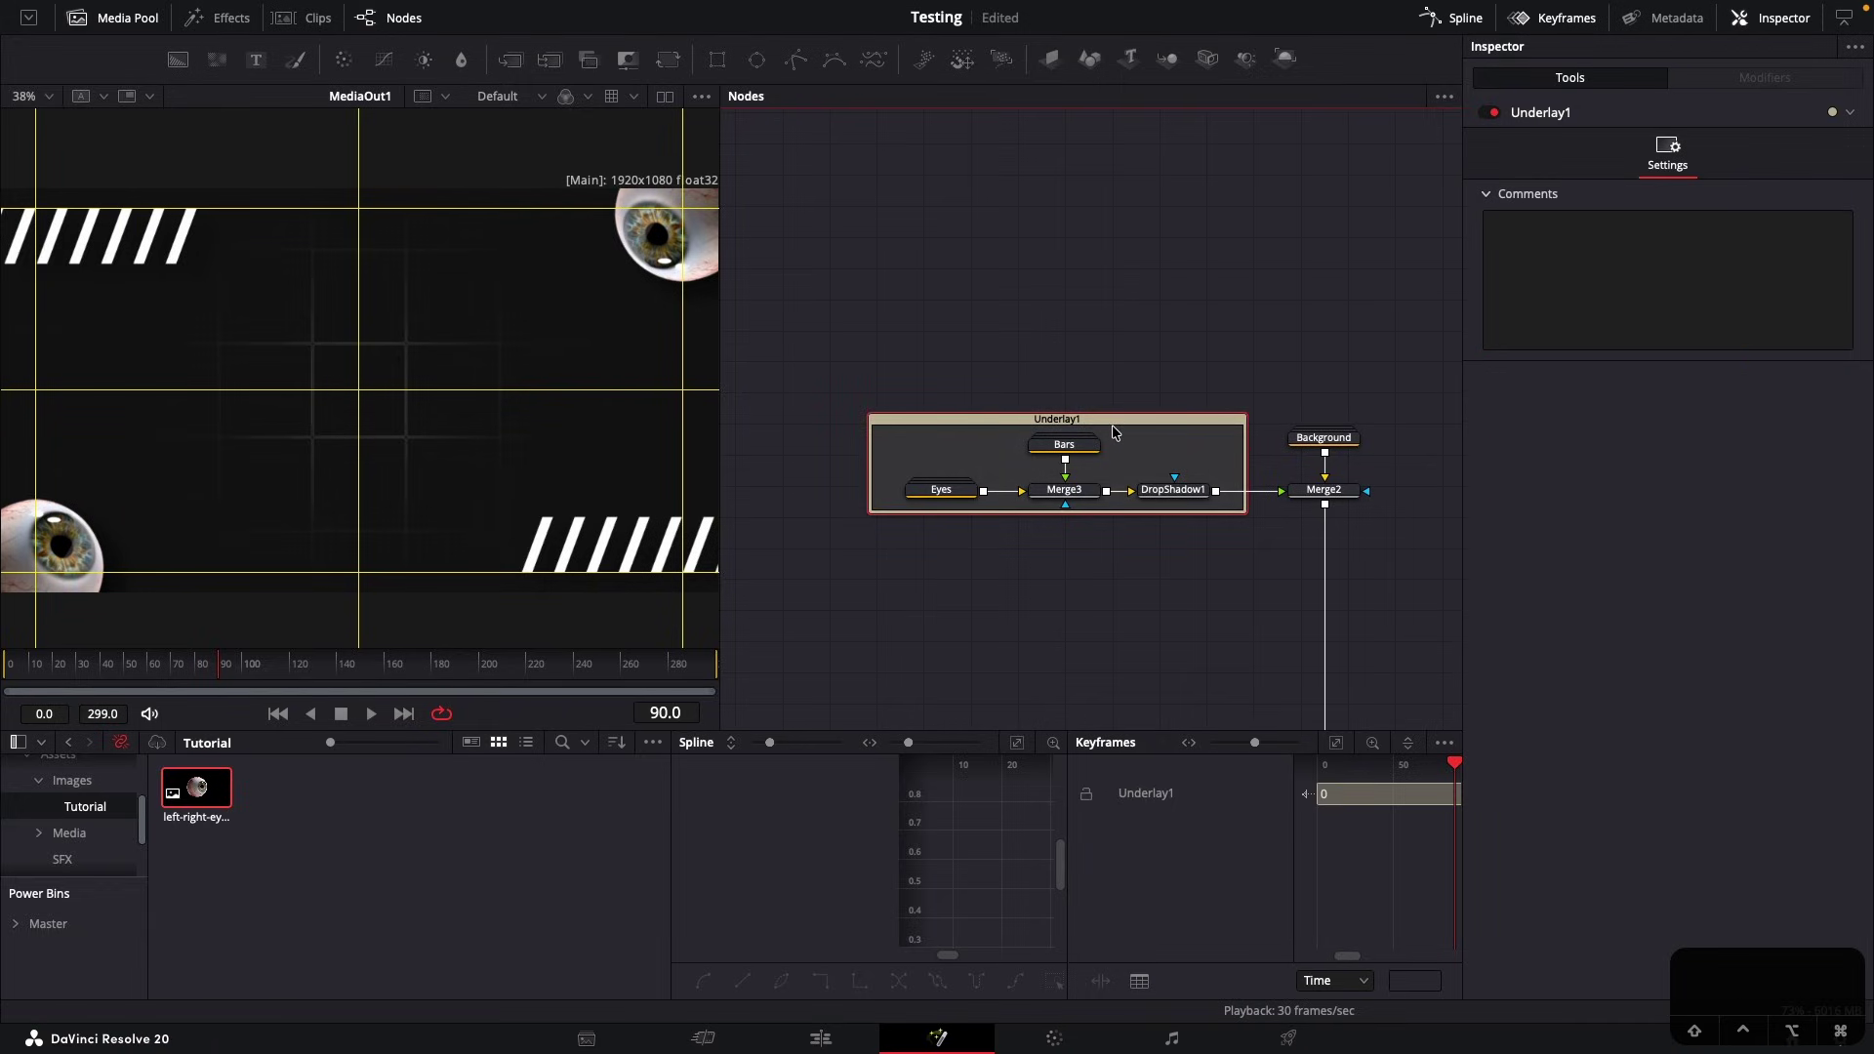
pyautogui.press('F2')
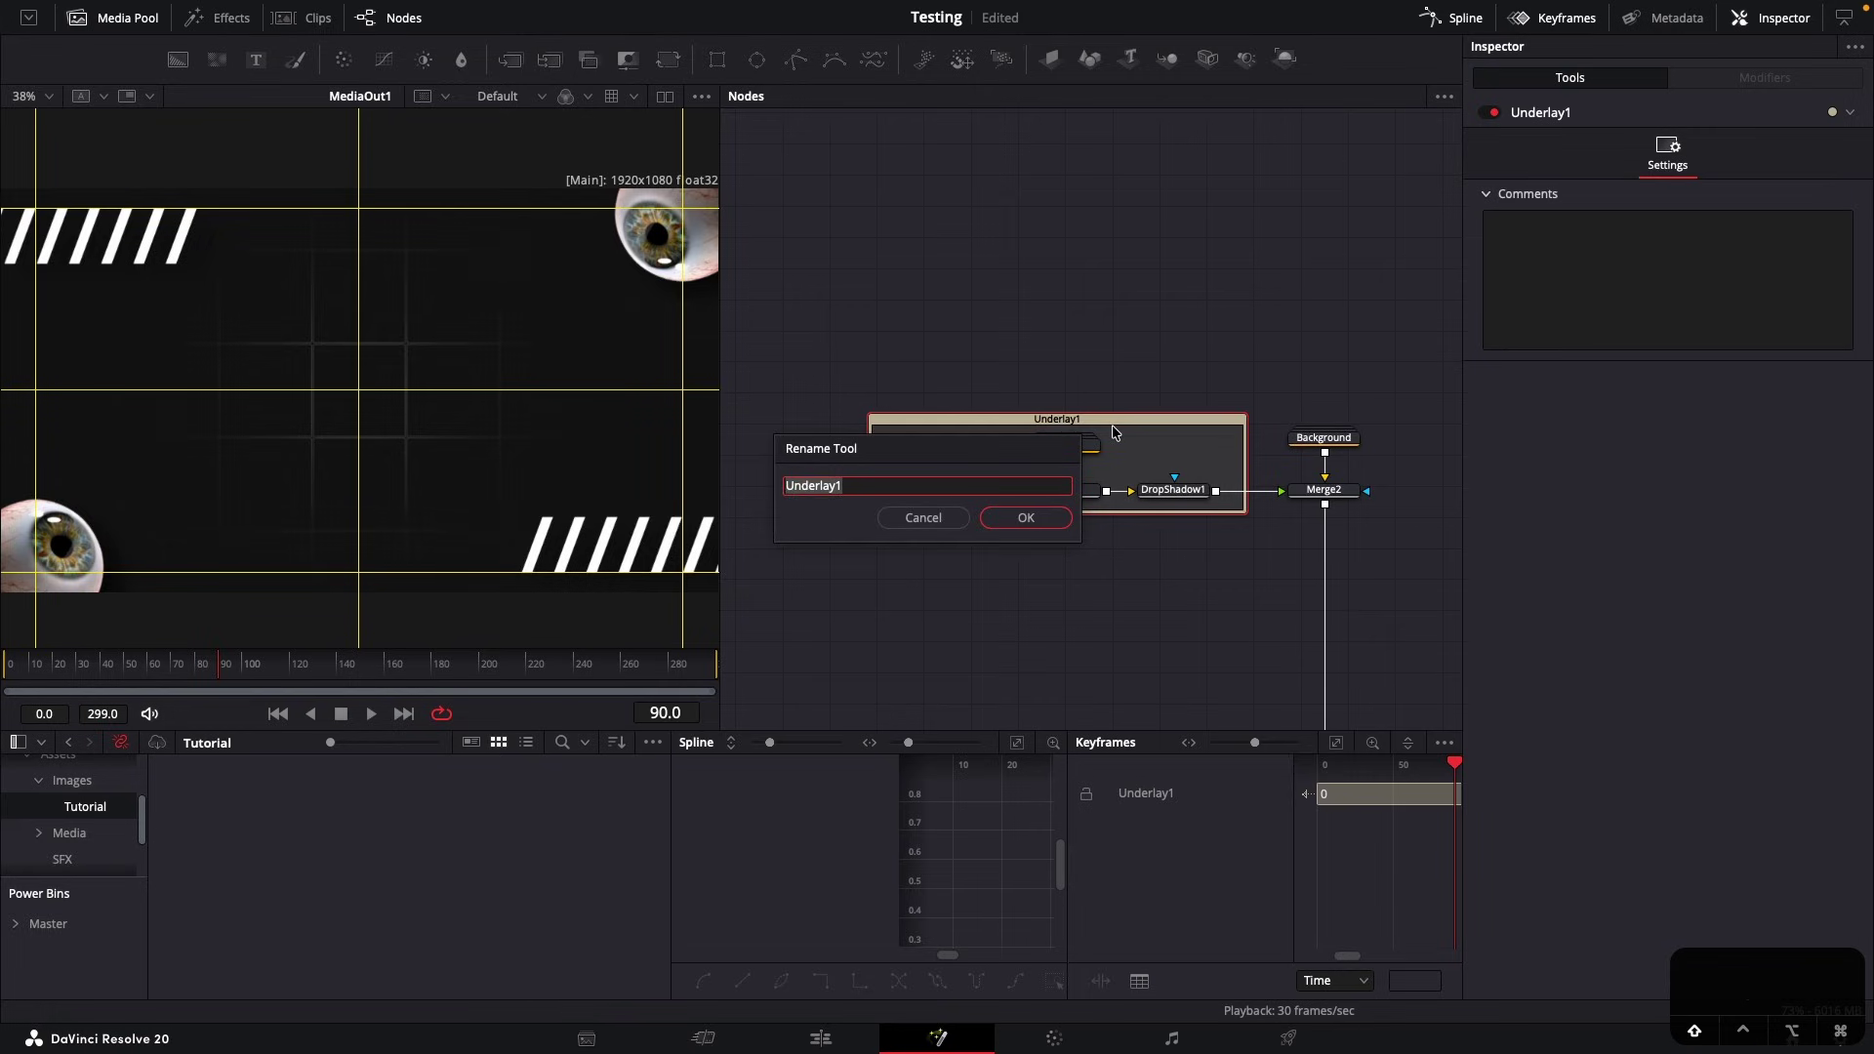
pyautogui.write('BgElements')
pyautogui.press('Return')
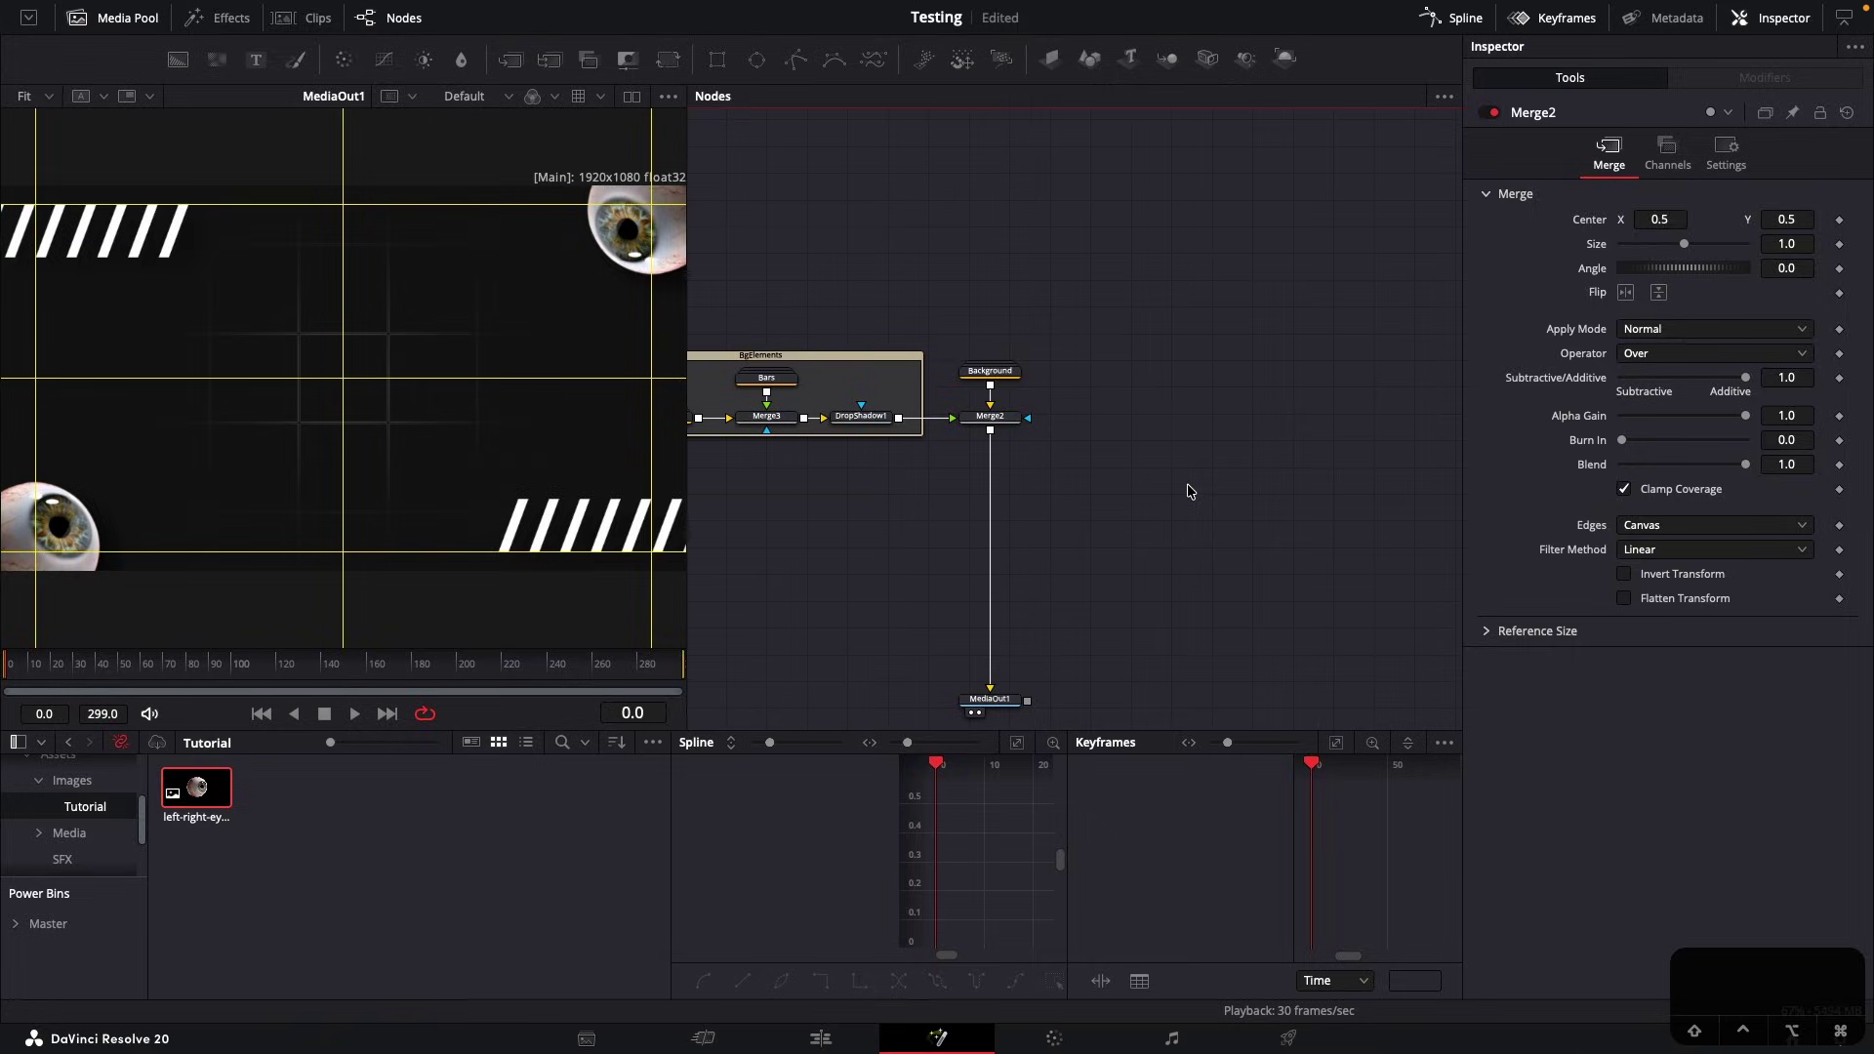
# Add a Text+ node beside the main flow and merge it over Merge2's output
pyautogui.hotkey('shift', 'space')
pyautogui.write('txt')
pyautogui.press('Return')
pyautogui.moveTo(1227, 489); pyautogui.dragTo(990, 430)
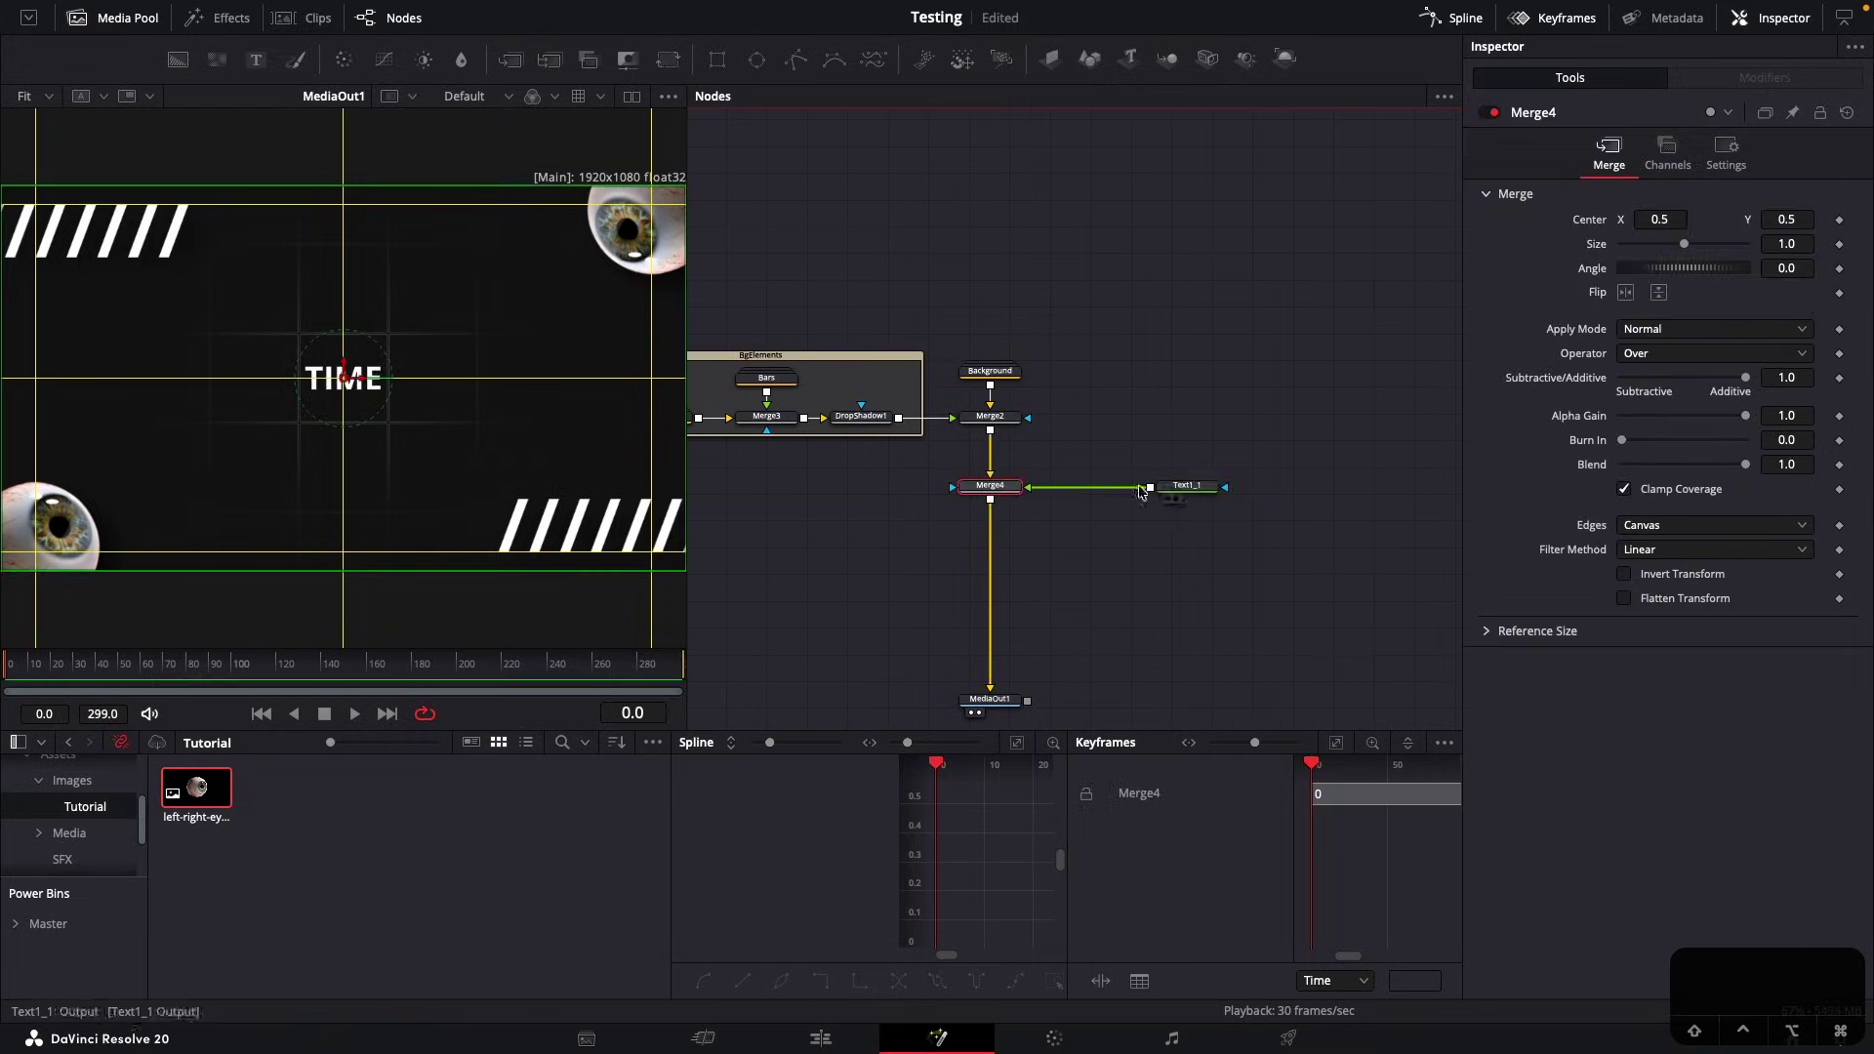
# Set Text1_1's font to Inter and replace its text TIME with a row of dashes
pyautogui.click(1185, 487)
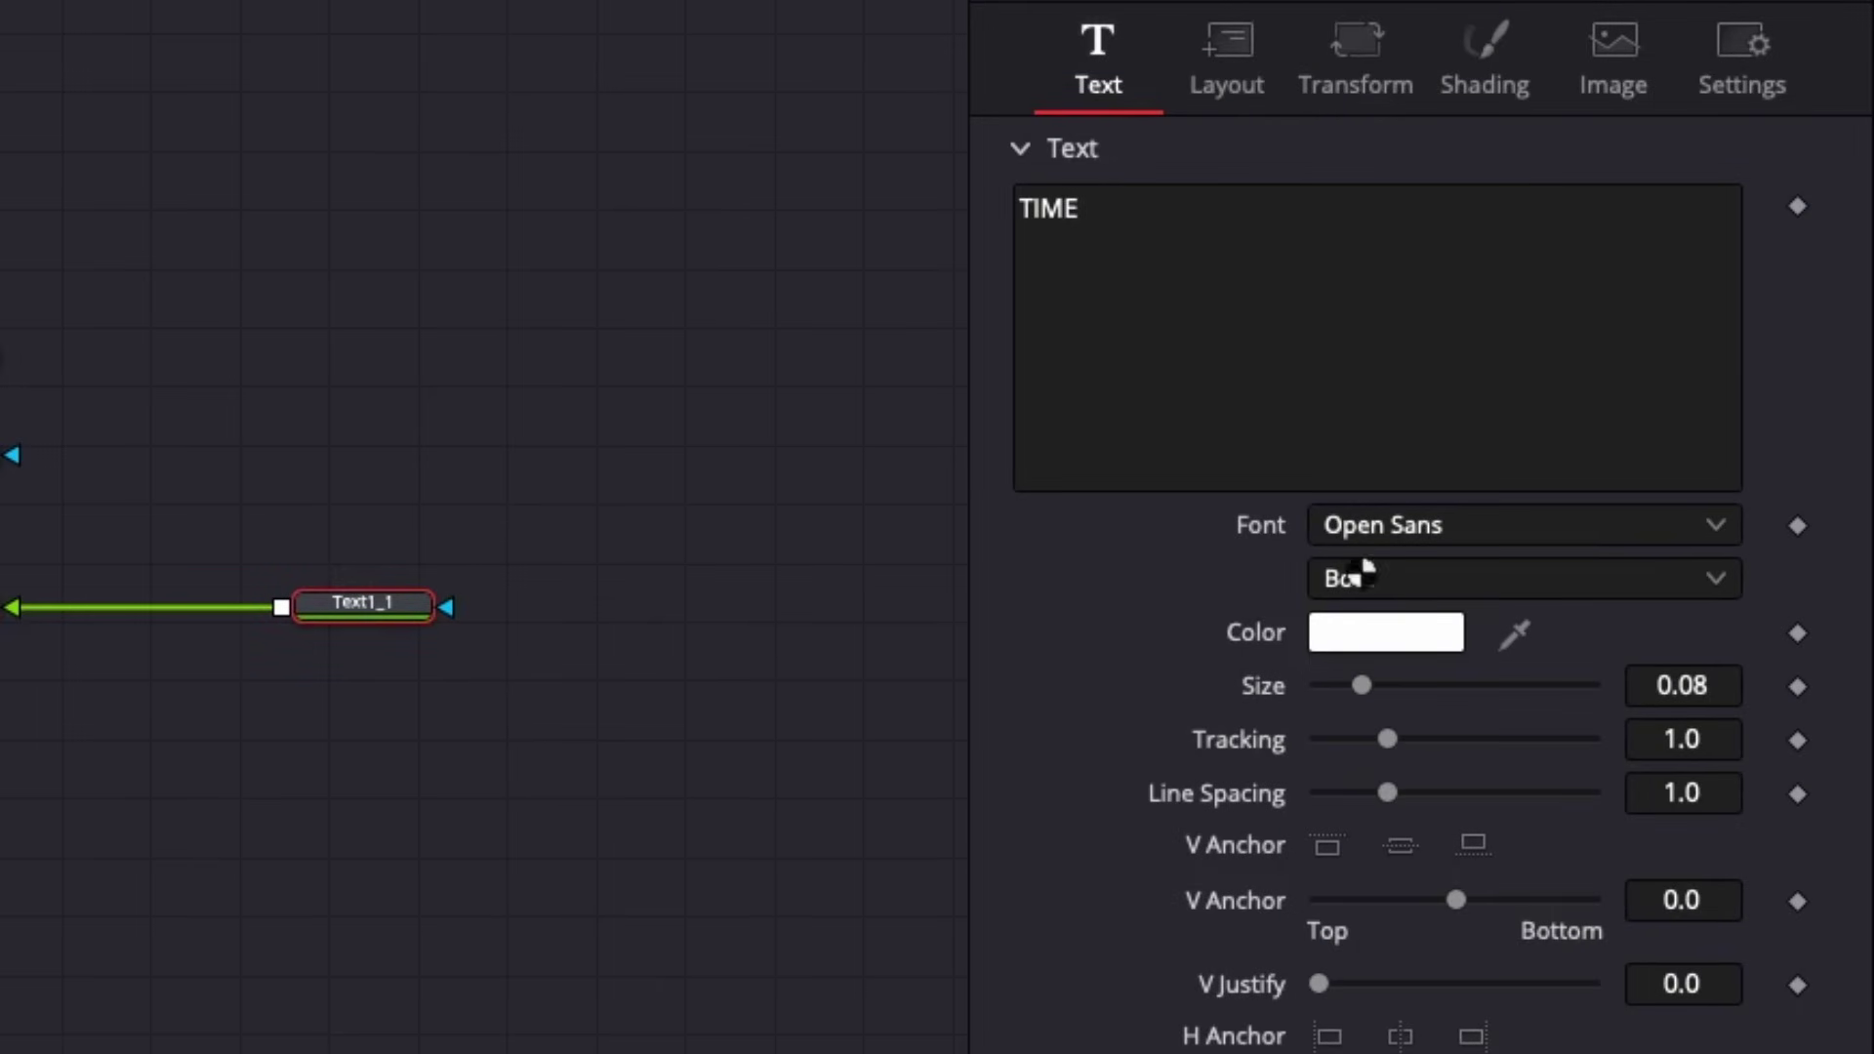
pyautogui.click(1374, 525)
pyautogui.write('inter')
pyautogui.click(1439, 674)
pyautogui.doubleClick(1201, 192)
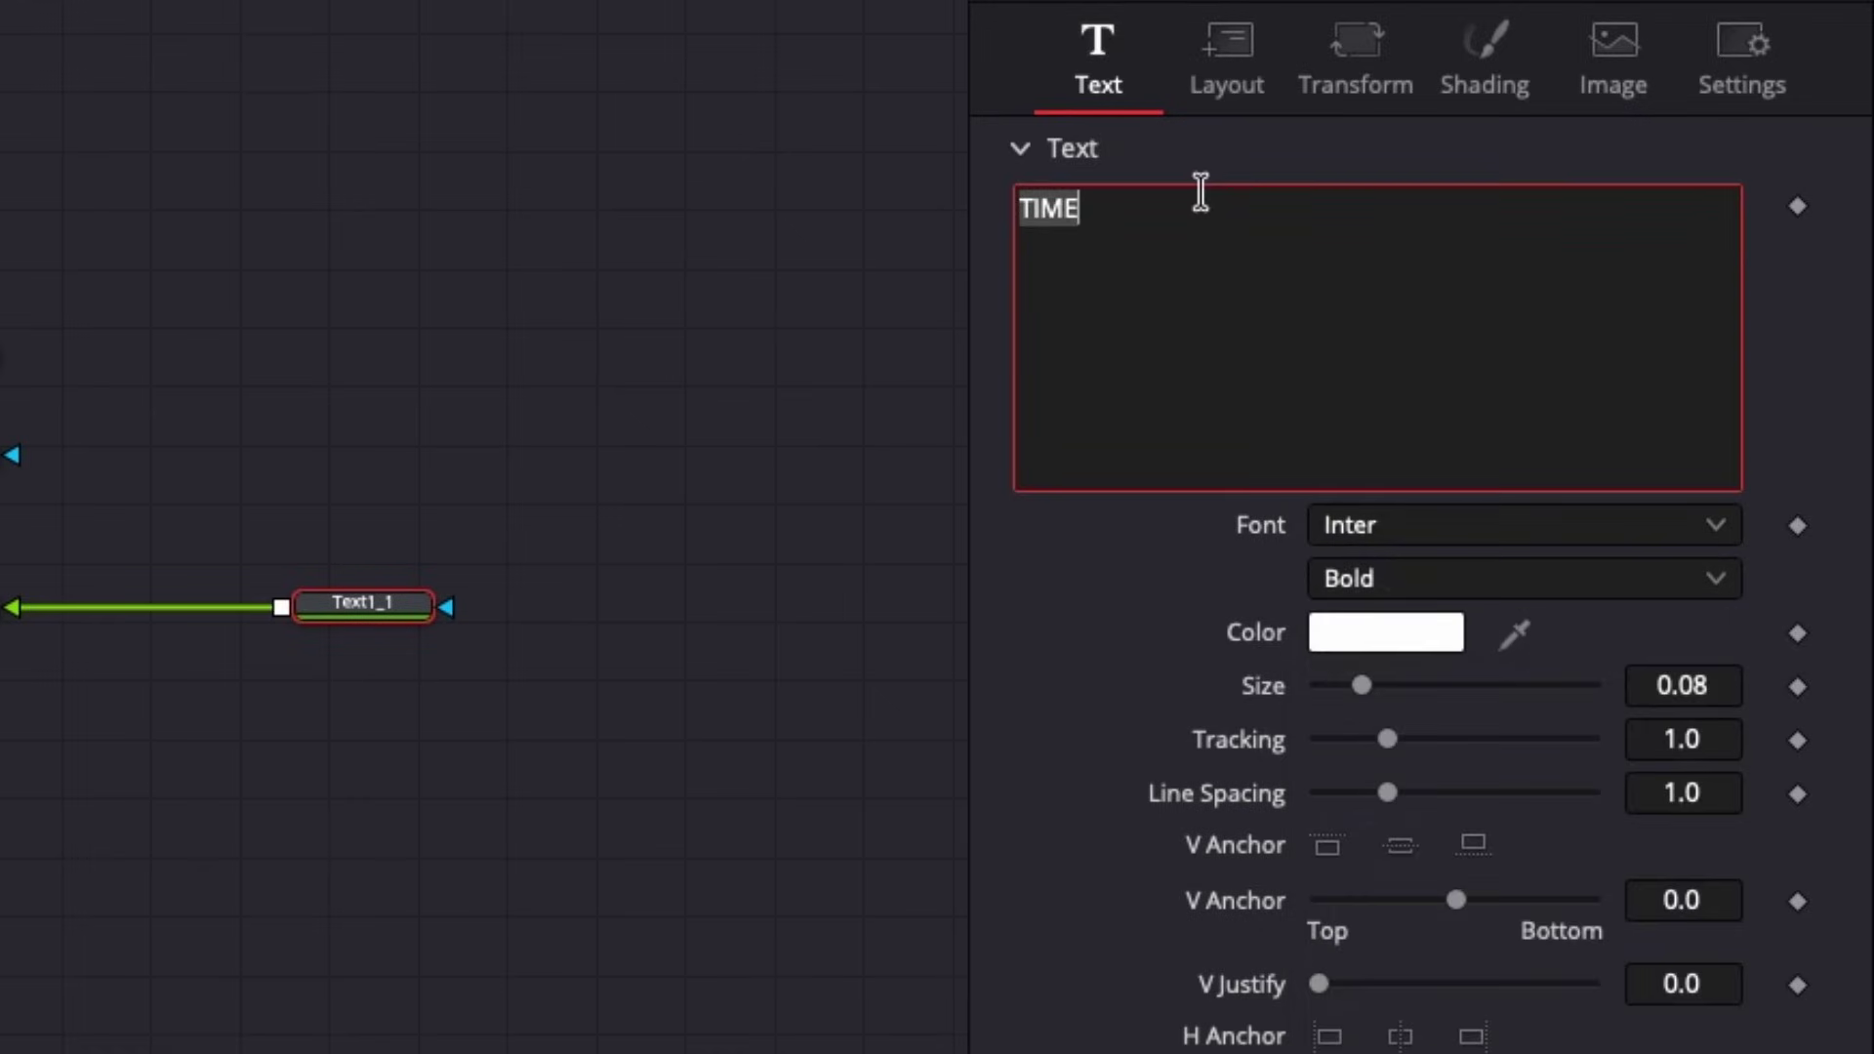
pyautogui.press('BackSpace')
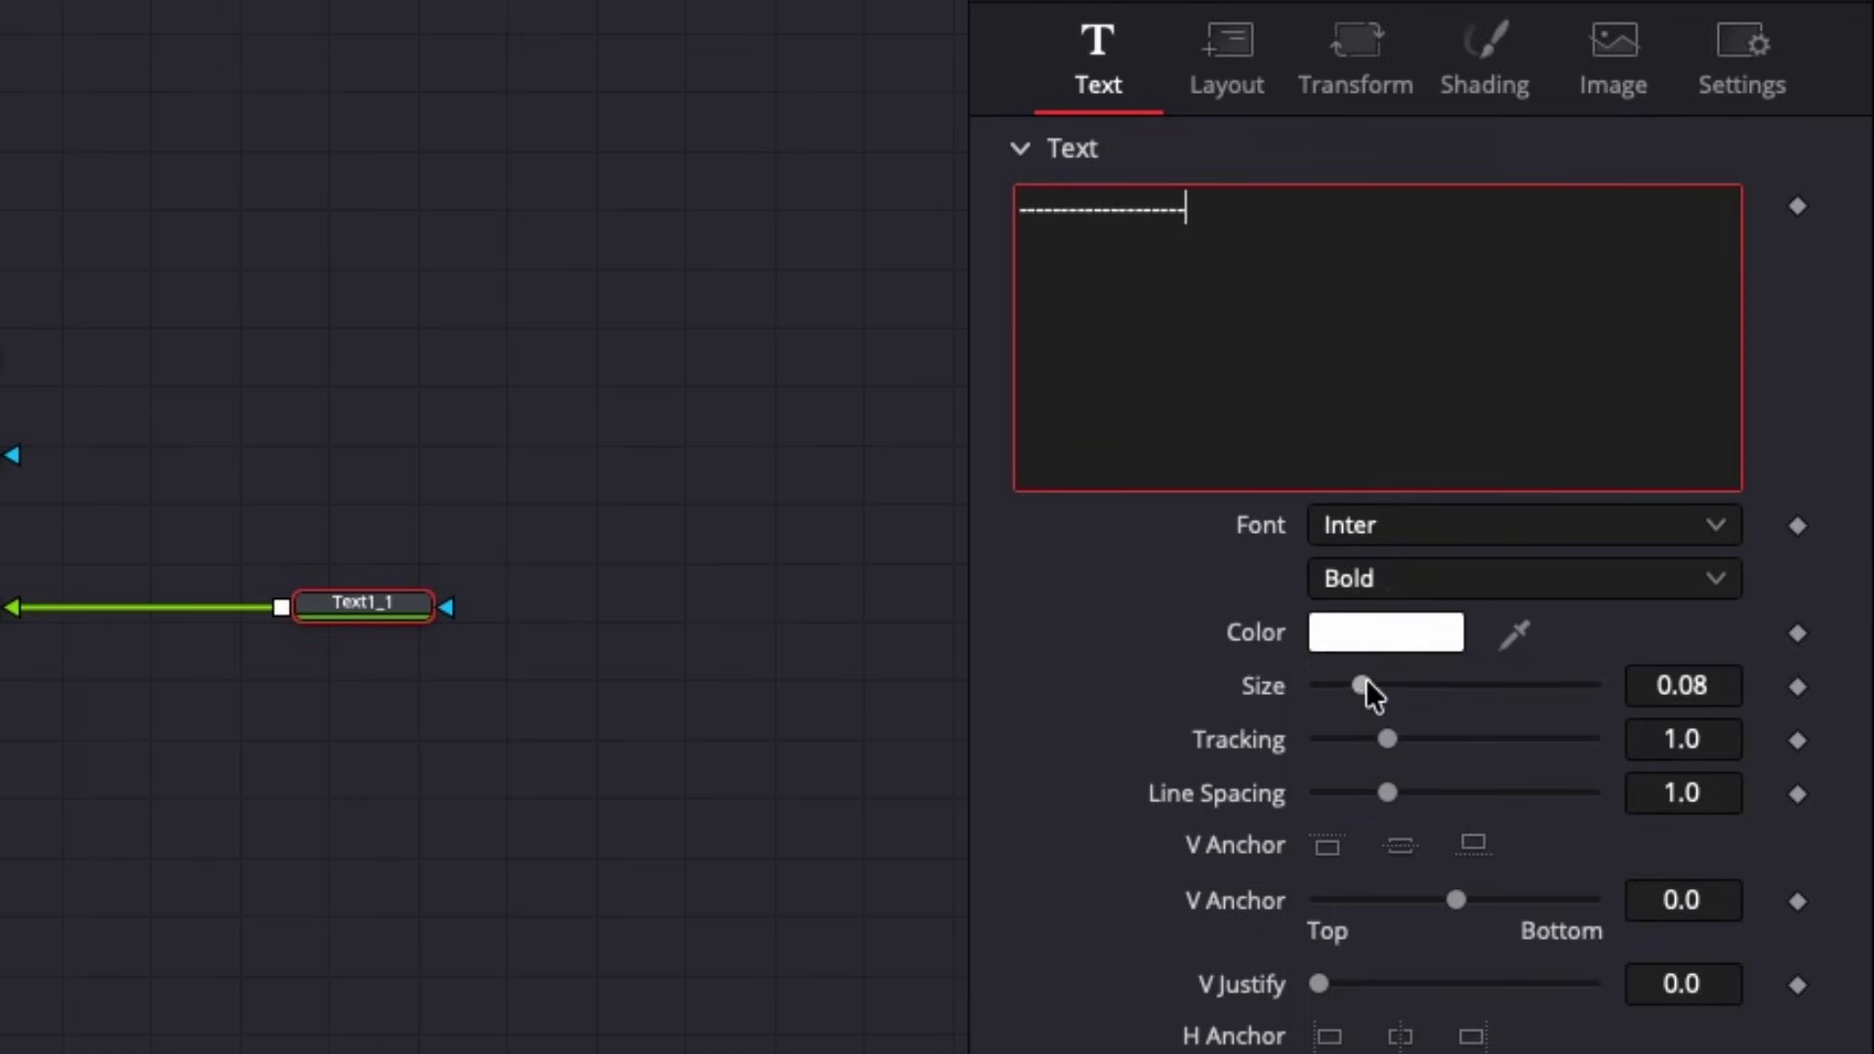
pyautogui.click(1372, 629)
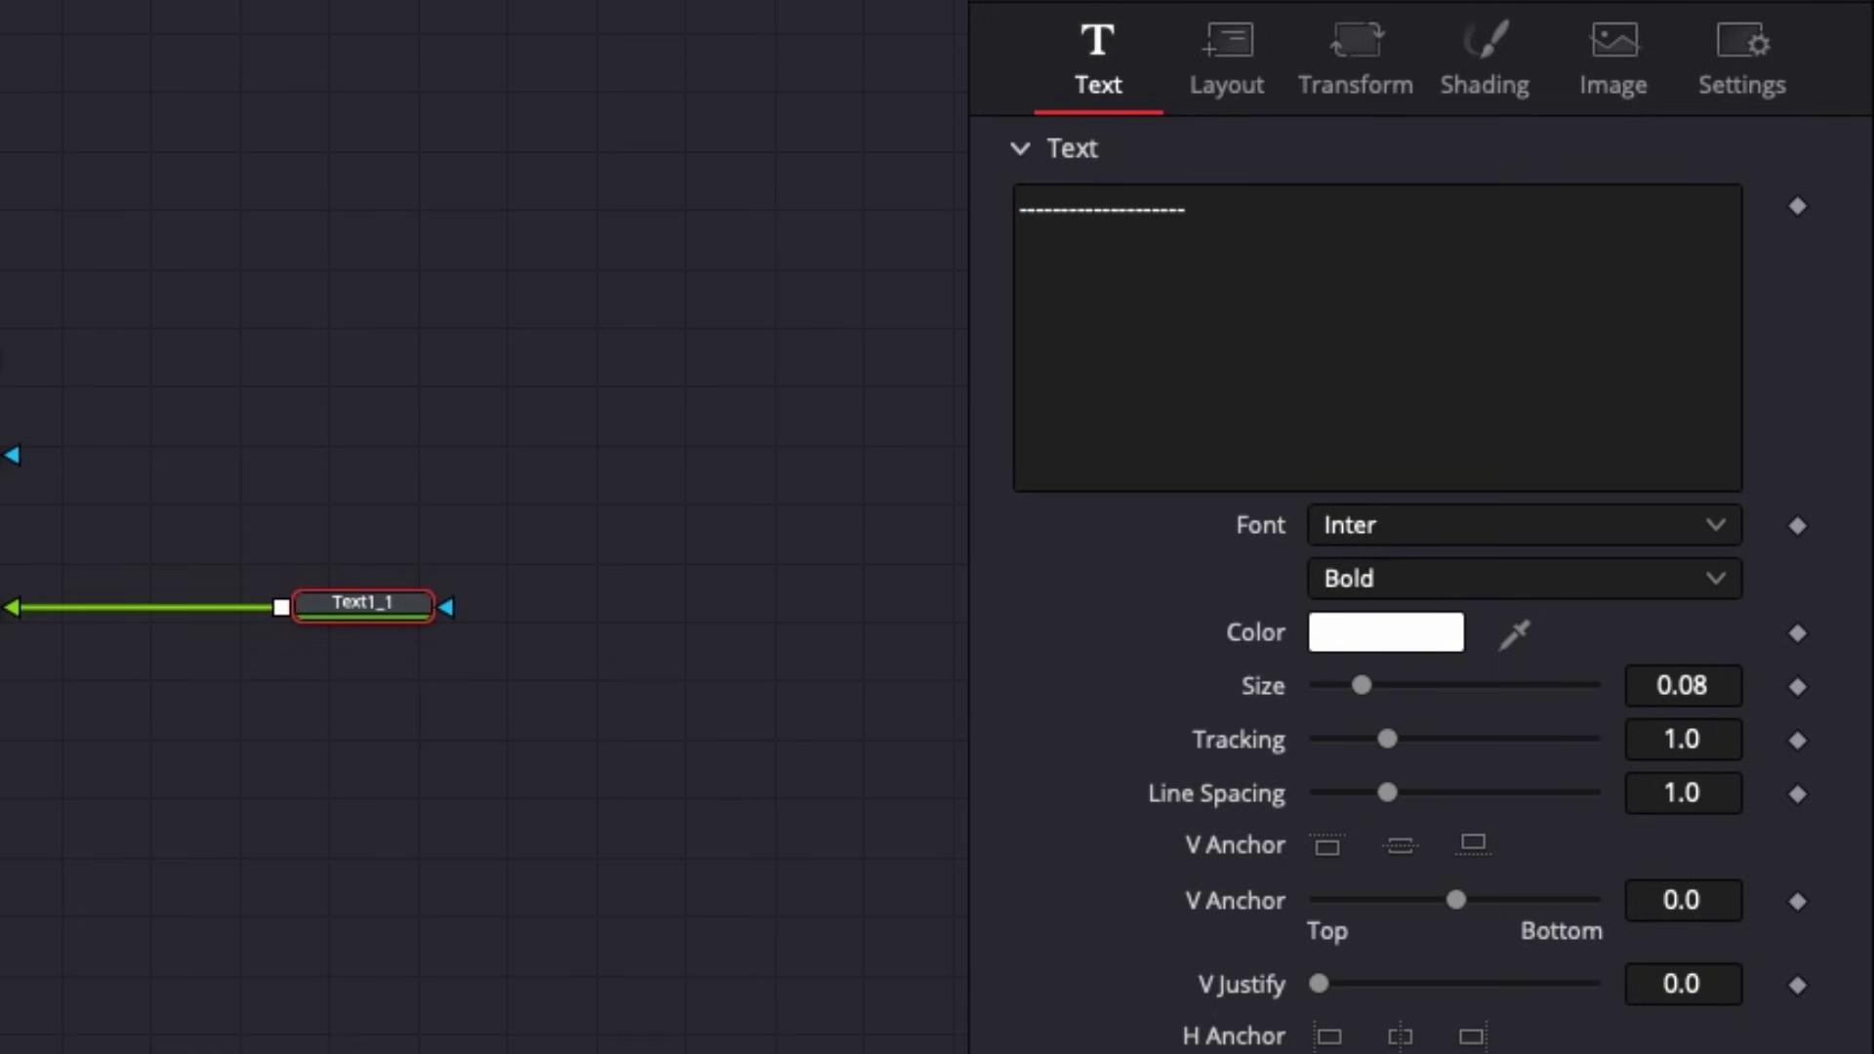
# Return the playhead to the first frame and change Text1_1's layout type to Path
pyautogui.click(1234, 68)
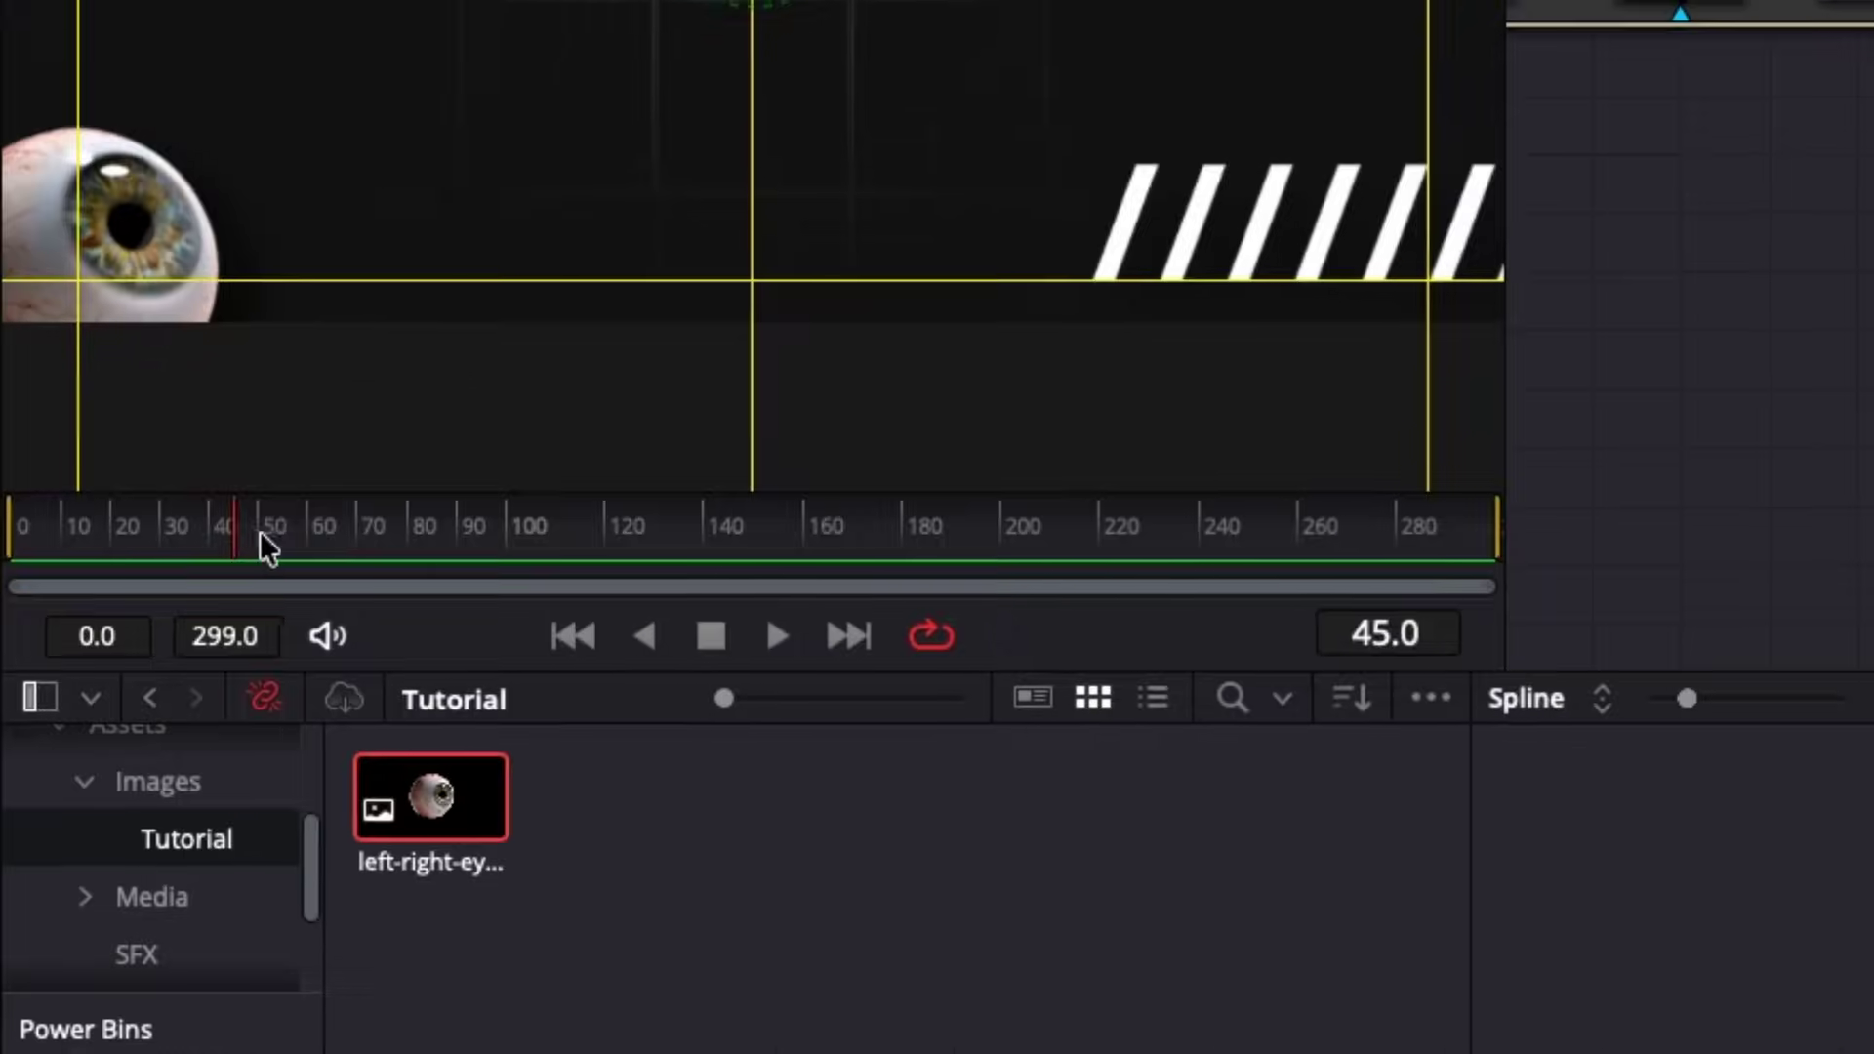
pyautogui.moveTo(260, 531); pyautogui.dragTo(17, 527)
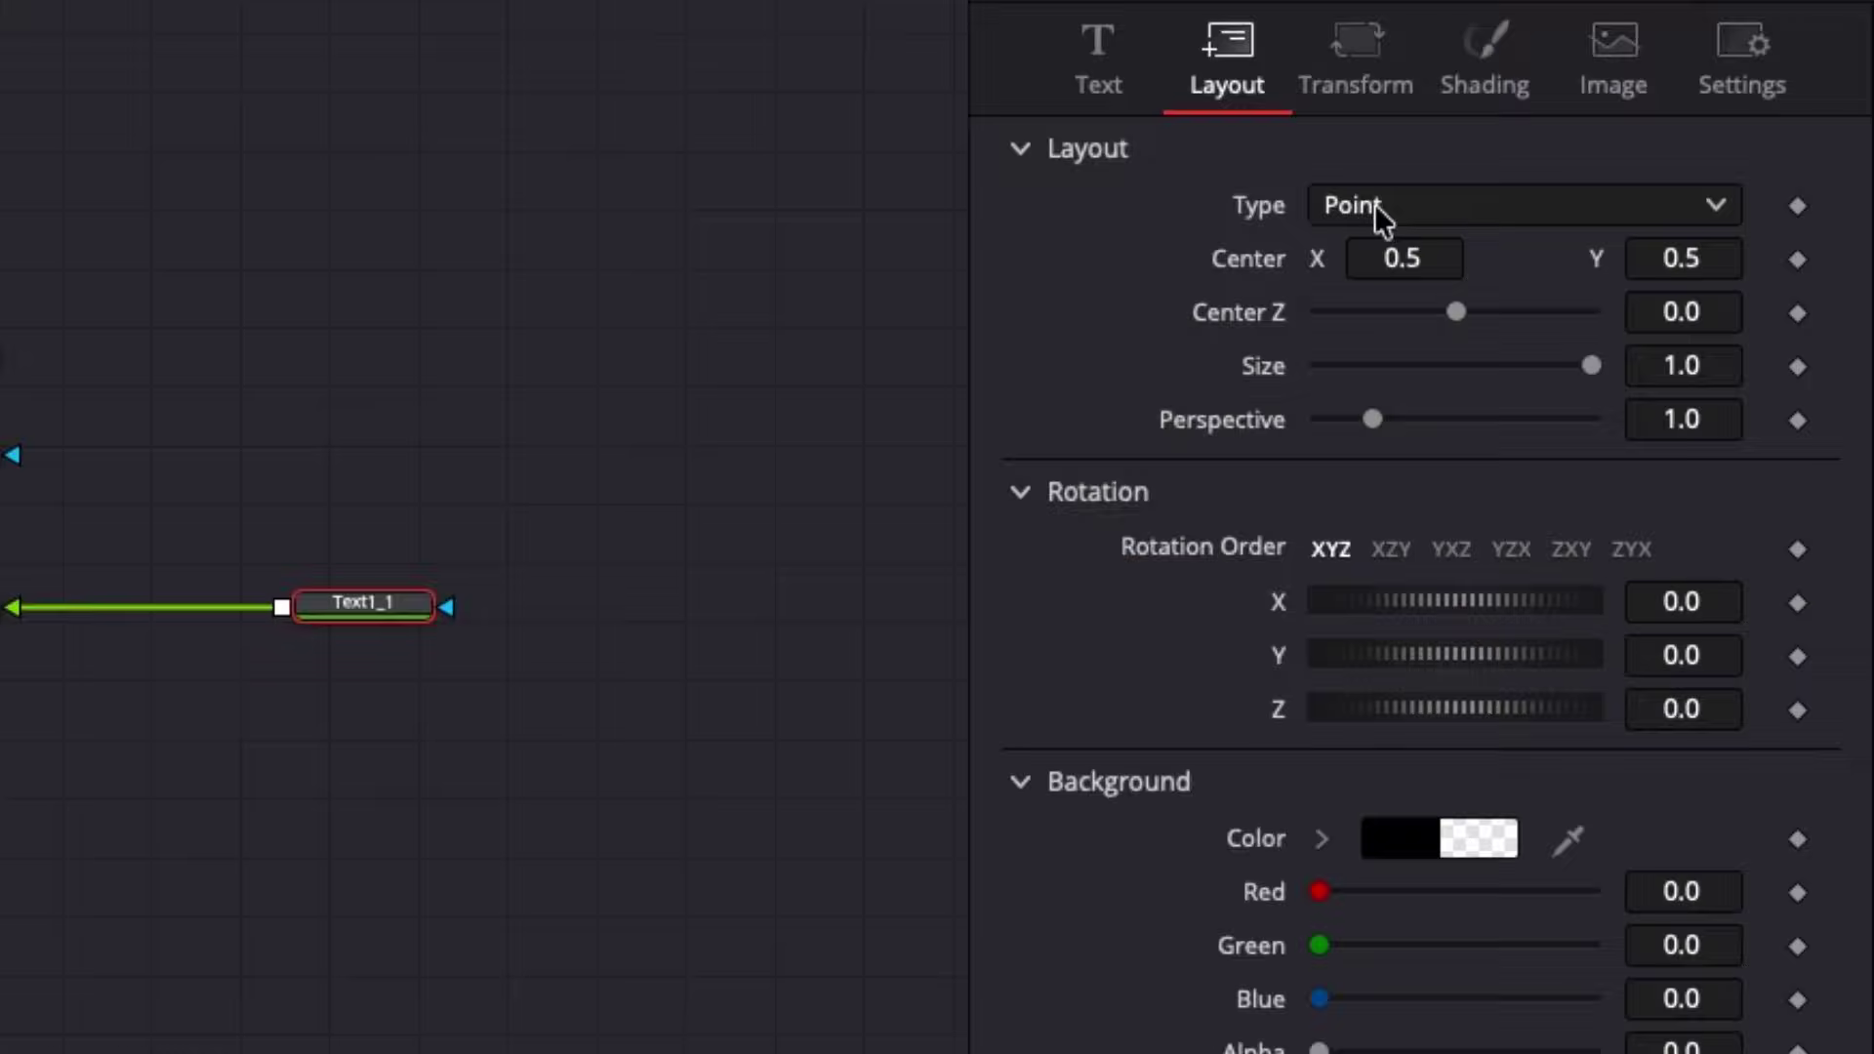
pyautogui.click(1373, 202)
pyautogui.click(1362, 402)
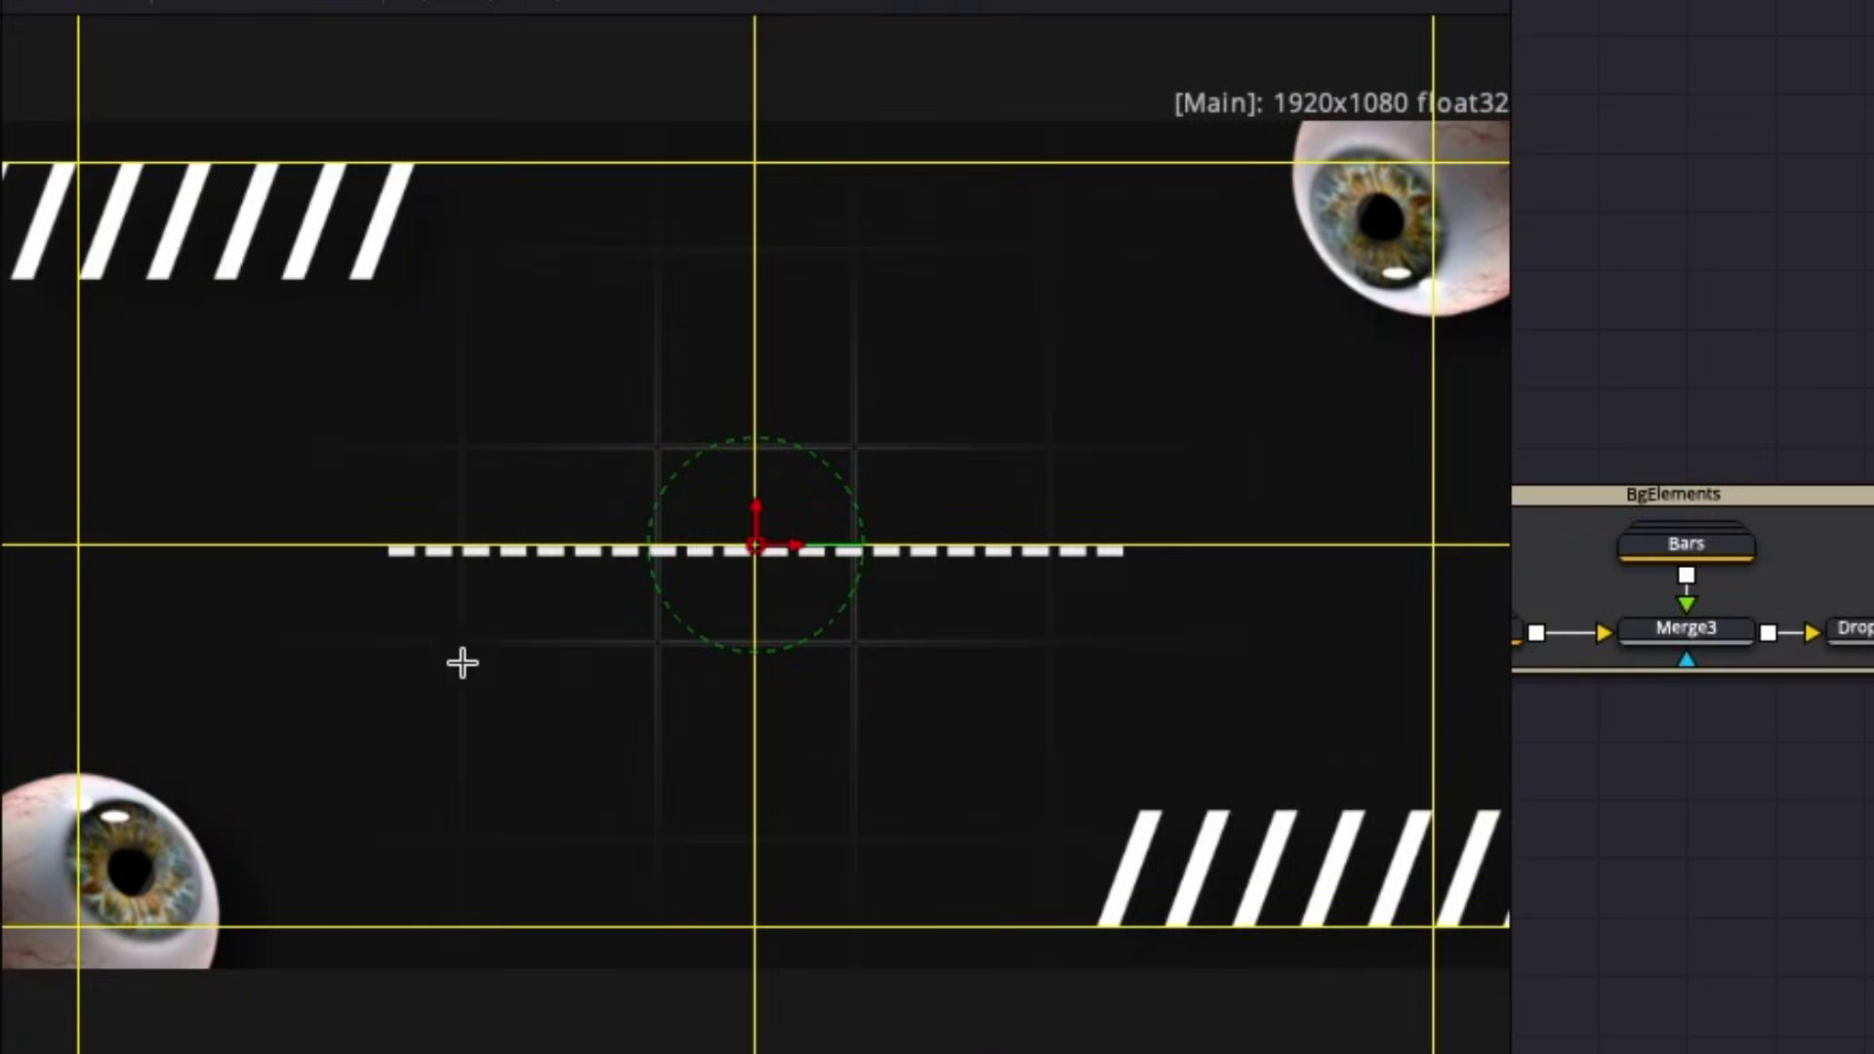
# Draw a four-point zigzag path across the centre of the frame for the dashed text, rising, falling and rising again
pyautogui.scroll(2, 417, 684)
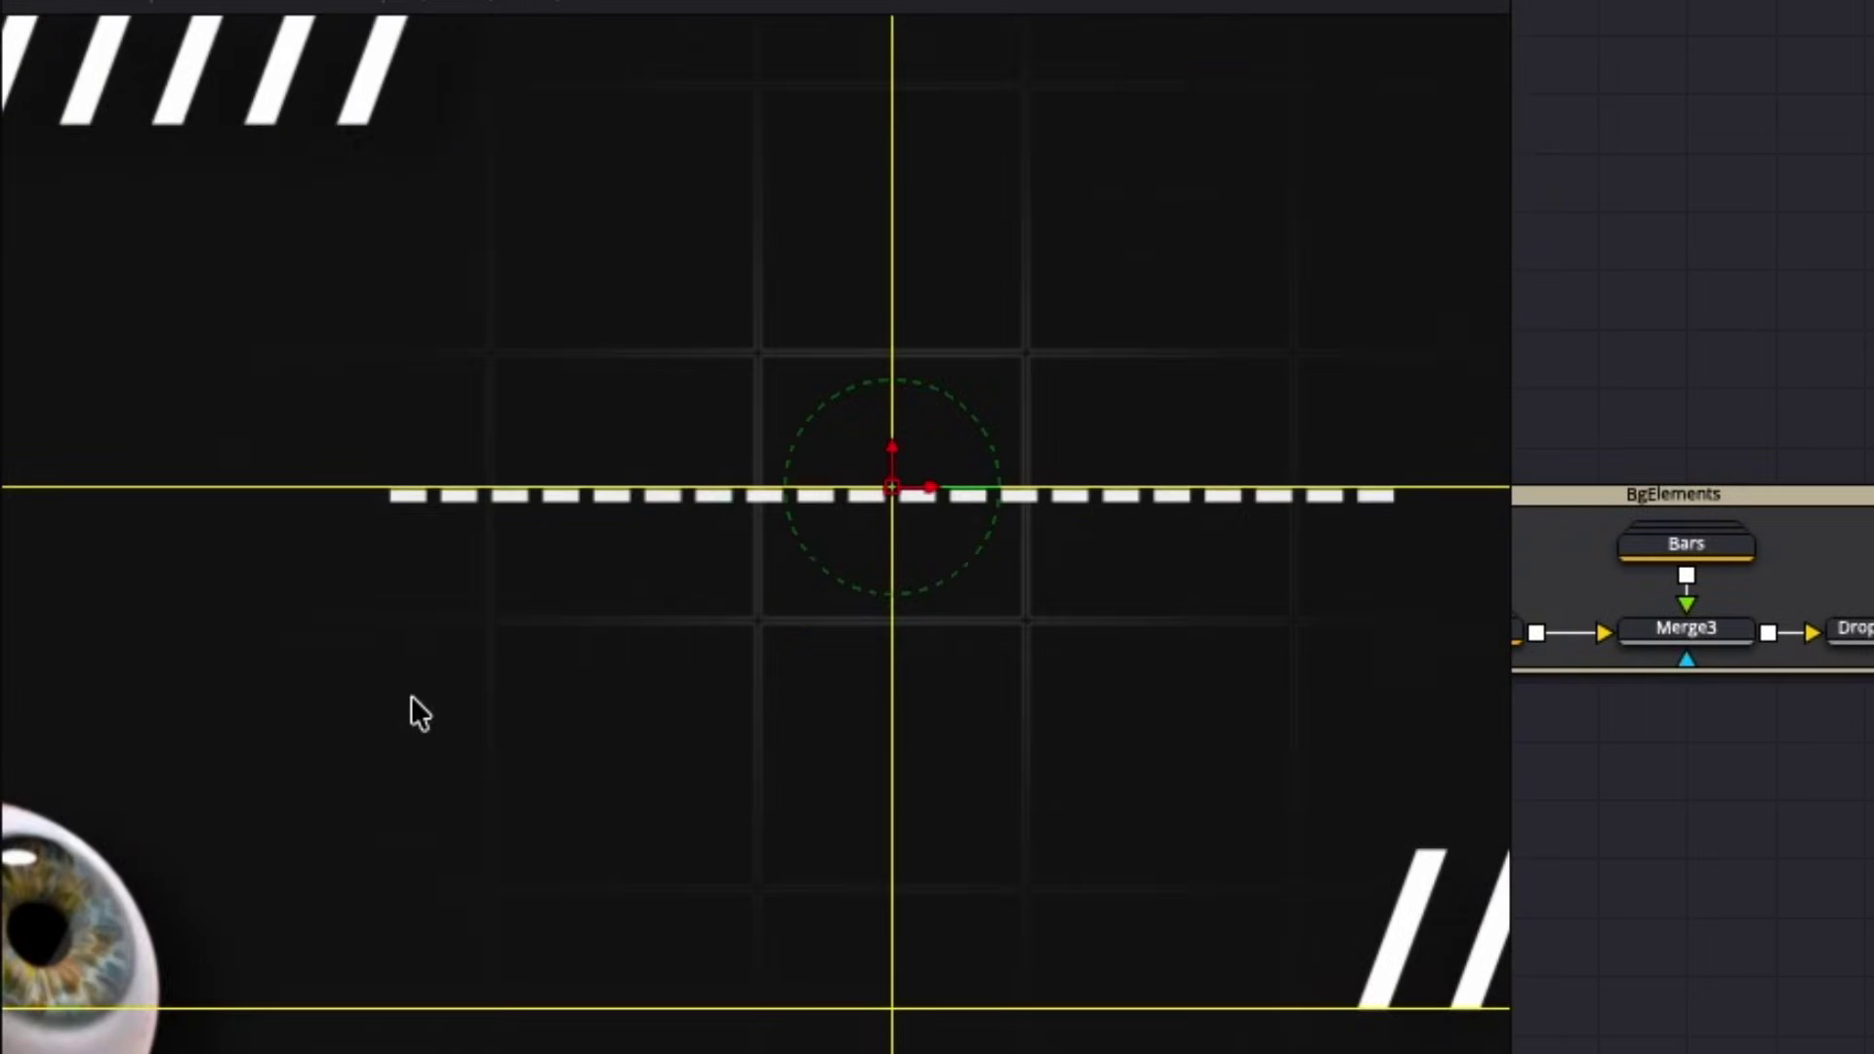
pyautogui.click(368, 725)
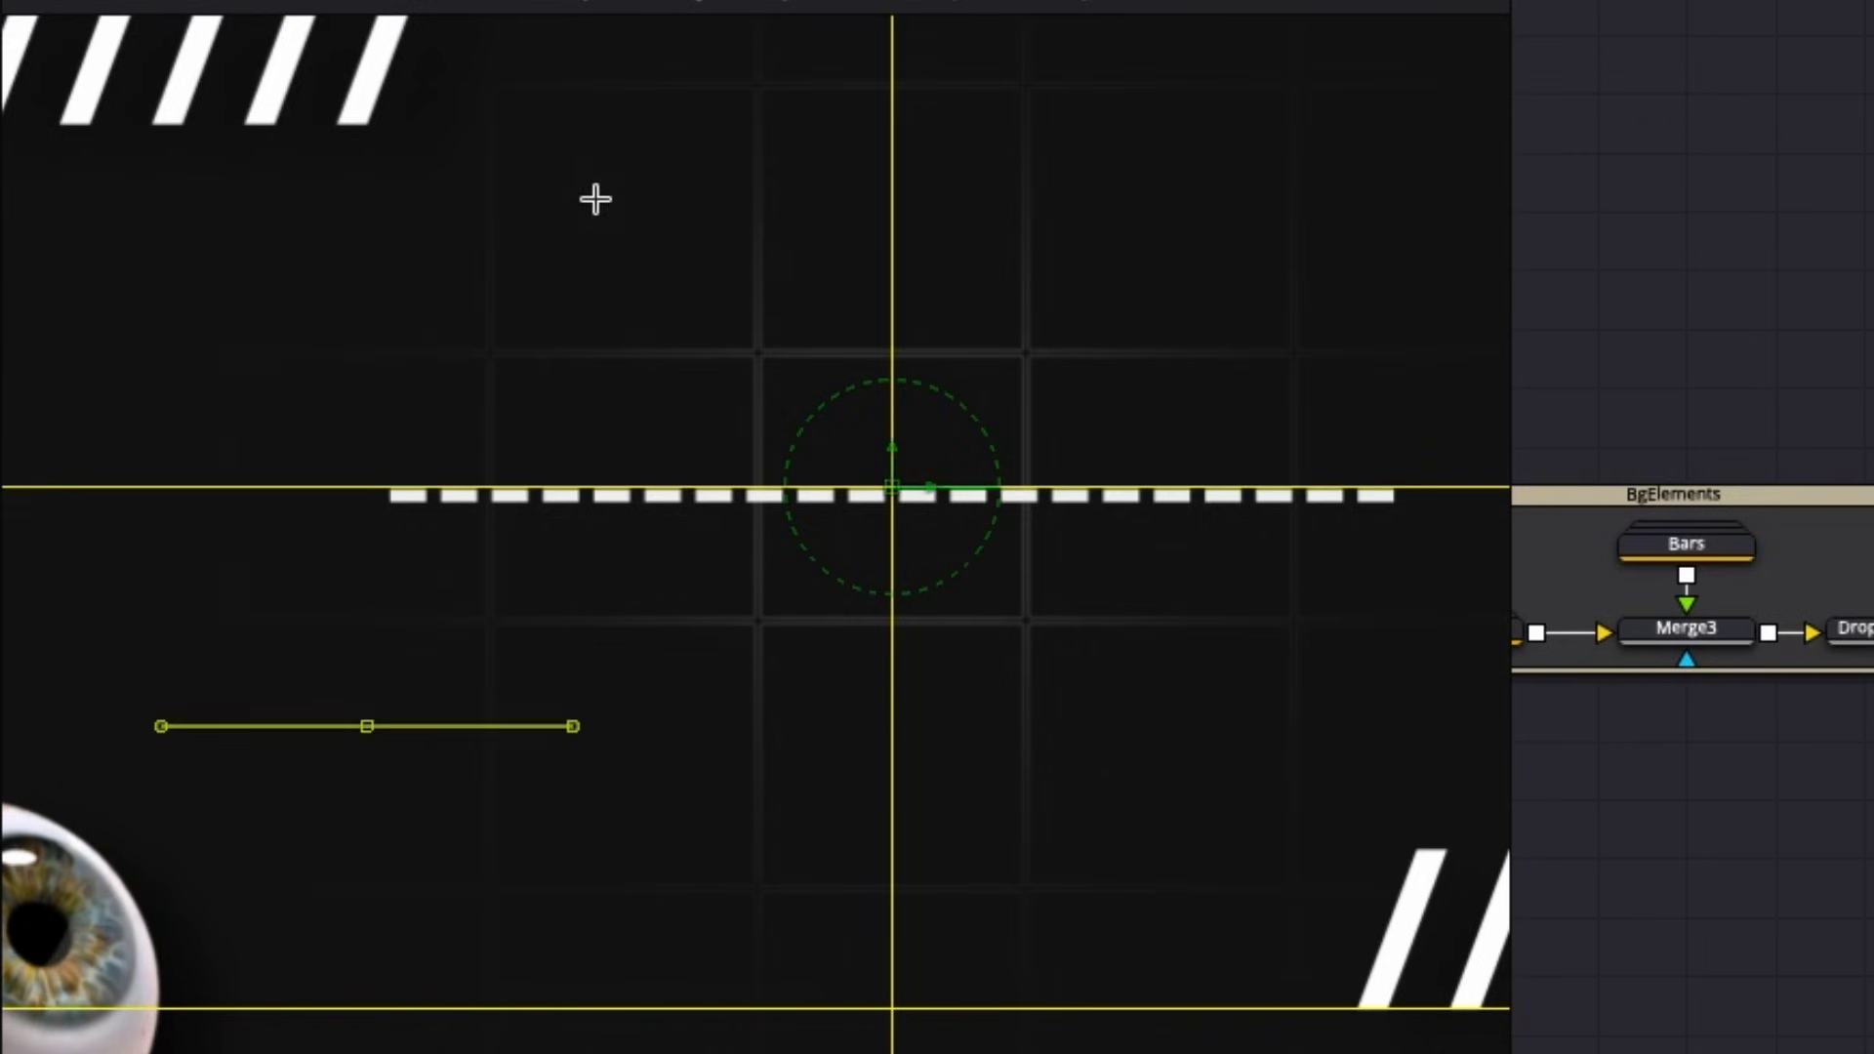
pyautogui.click(625, 203)
pyautogui.click(1184, 751)
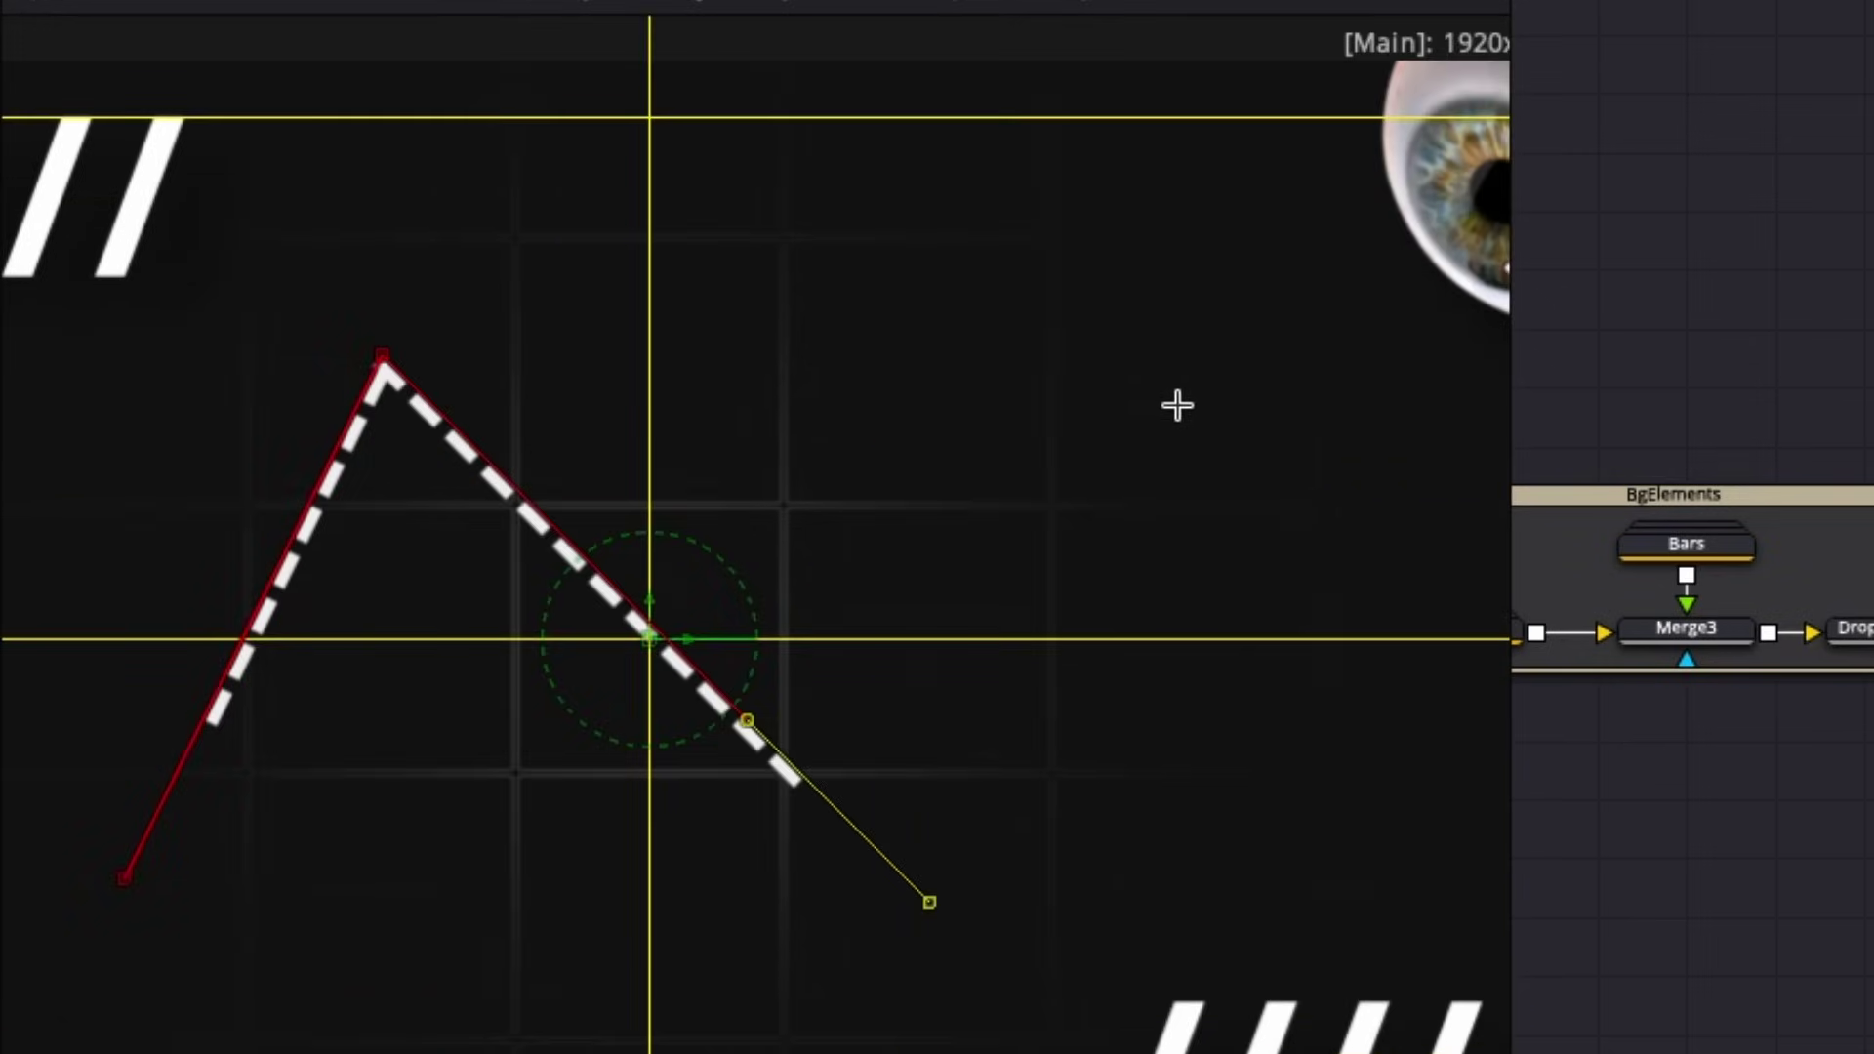
pyautogui.click(1184, 394)
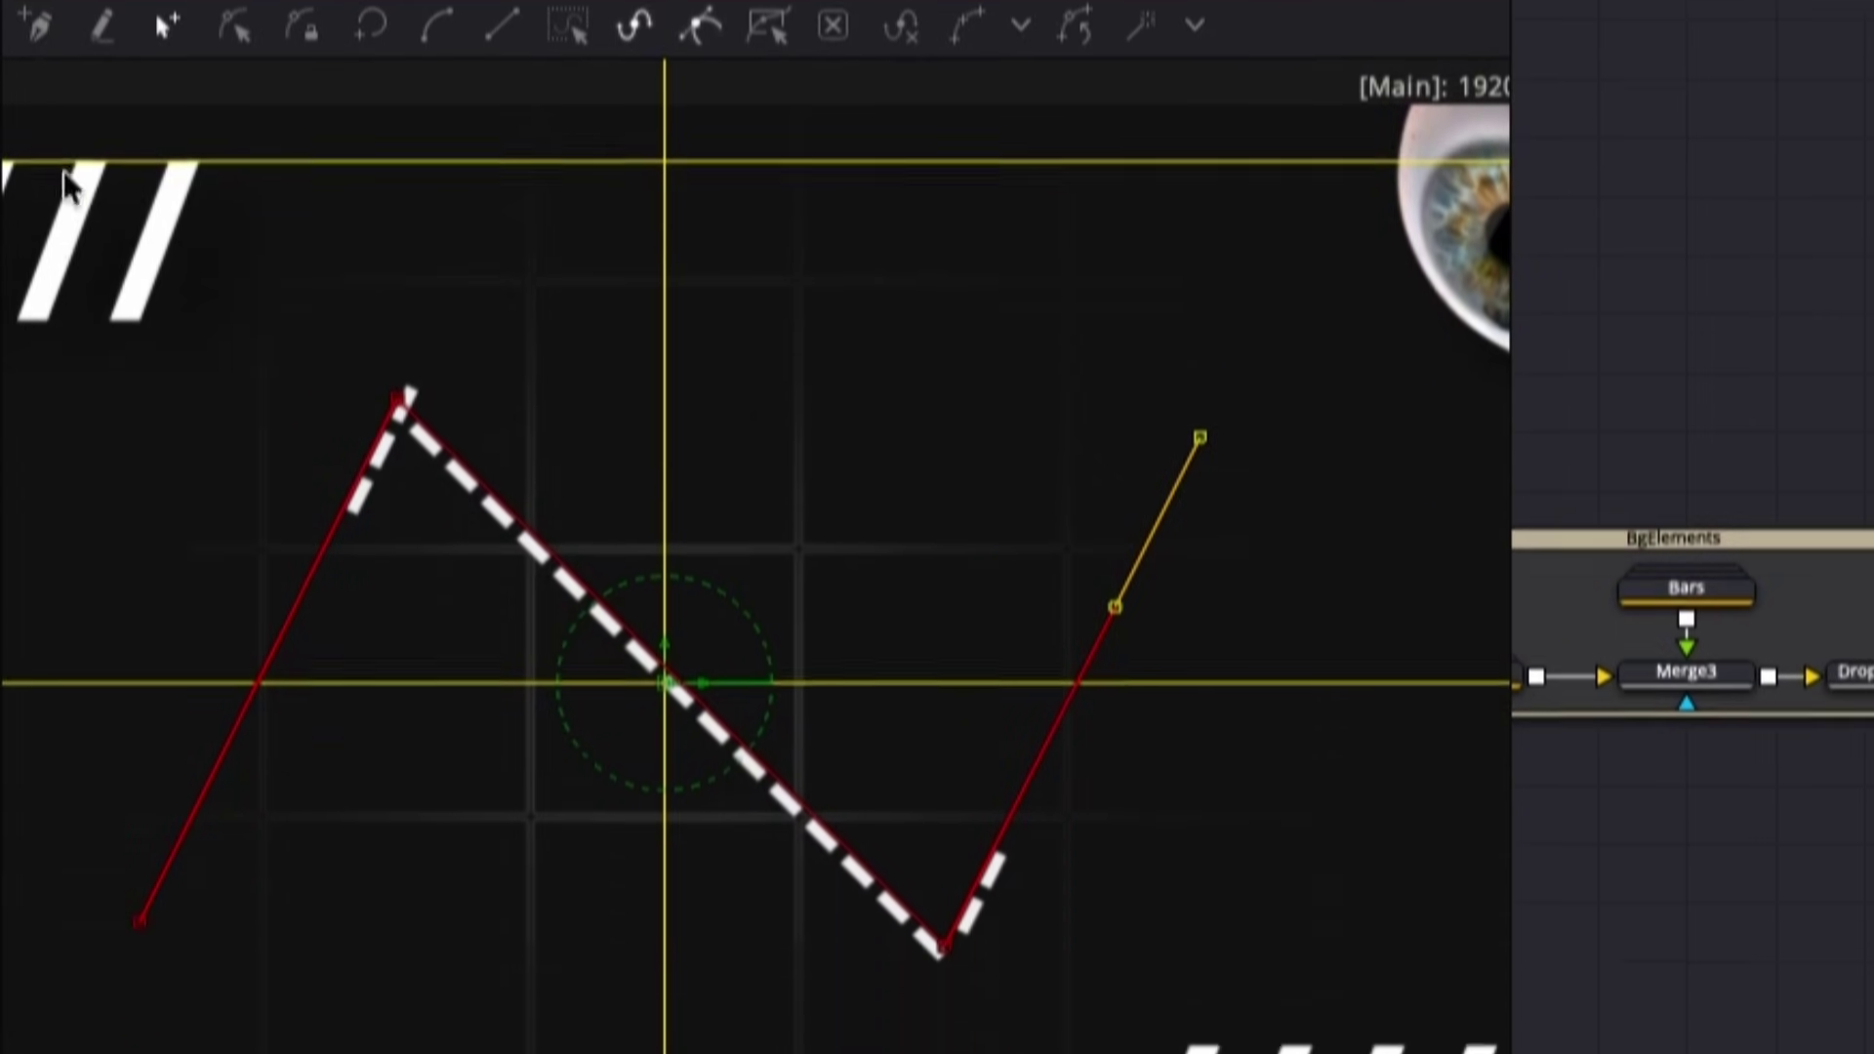
# Select all points of the zigzag path and smooth them into an S-shaped curve
pyautogui.moveTo(65, 349); pyautogui.dragTo(1308, 1053)
pyautogui.moveTo(1308, 946); pyautogui.dragTo(1308, 946)
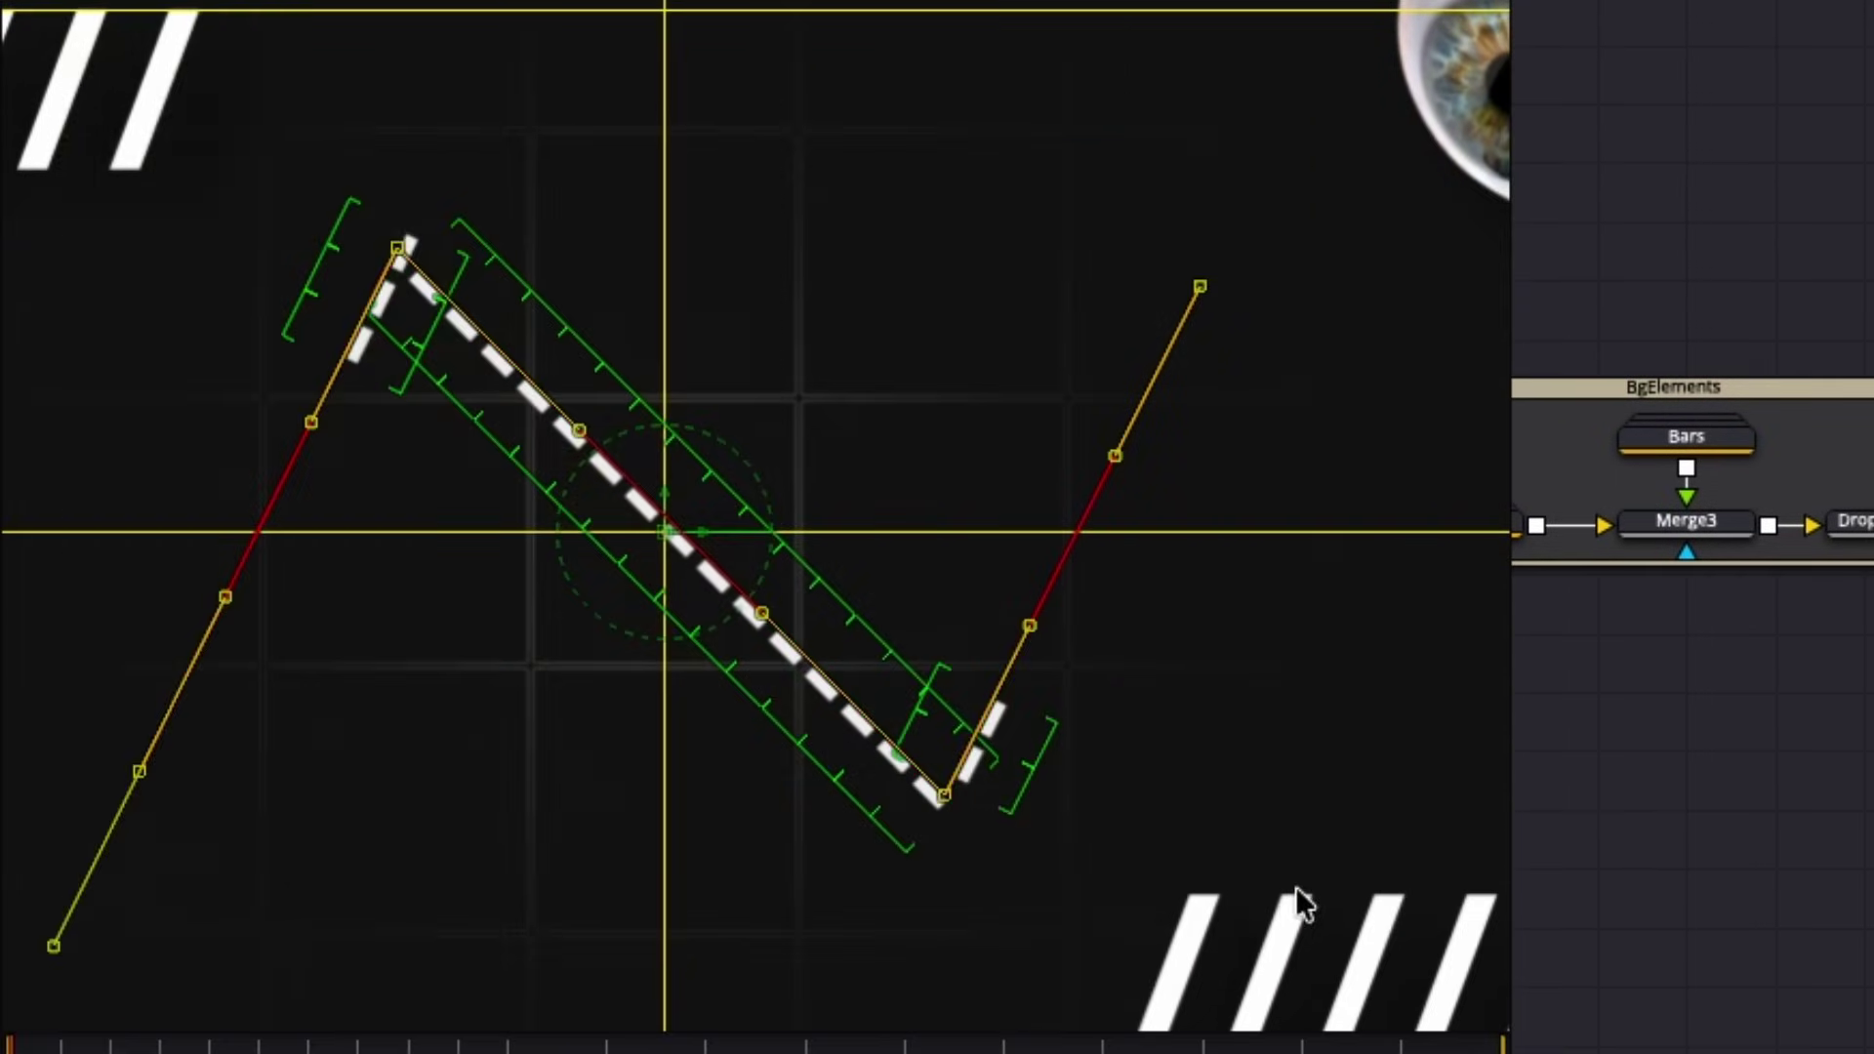
pyautogui.hotkey('shift', 's')
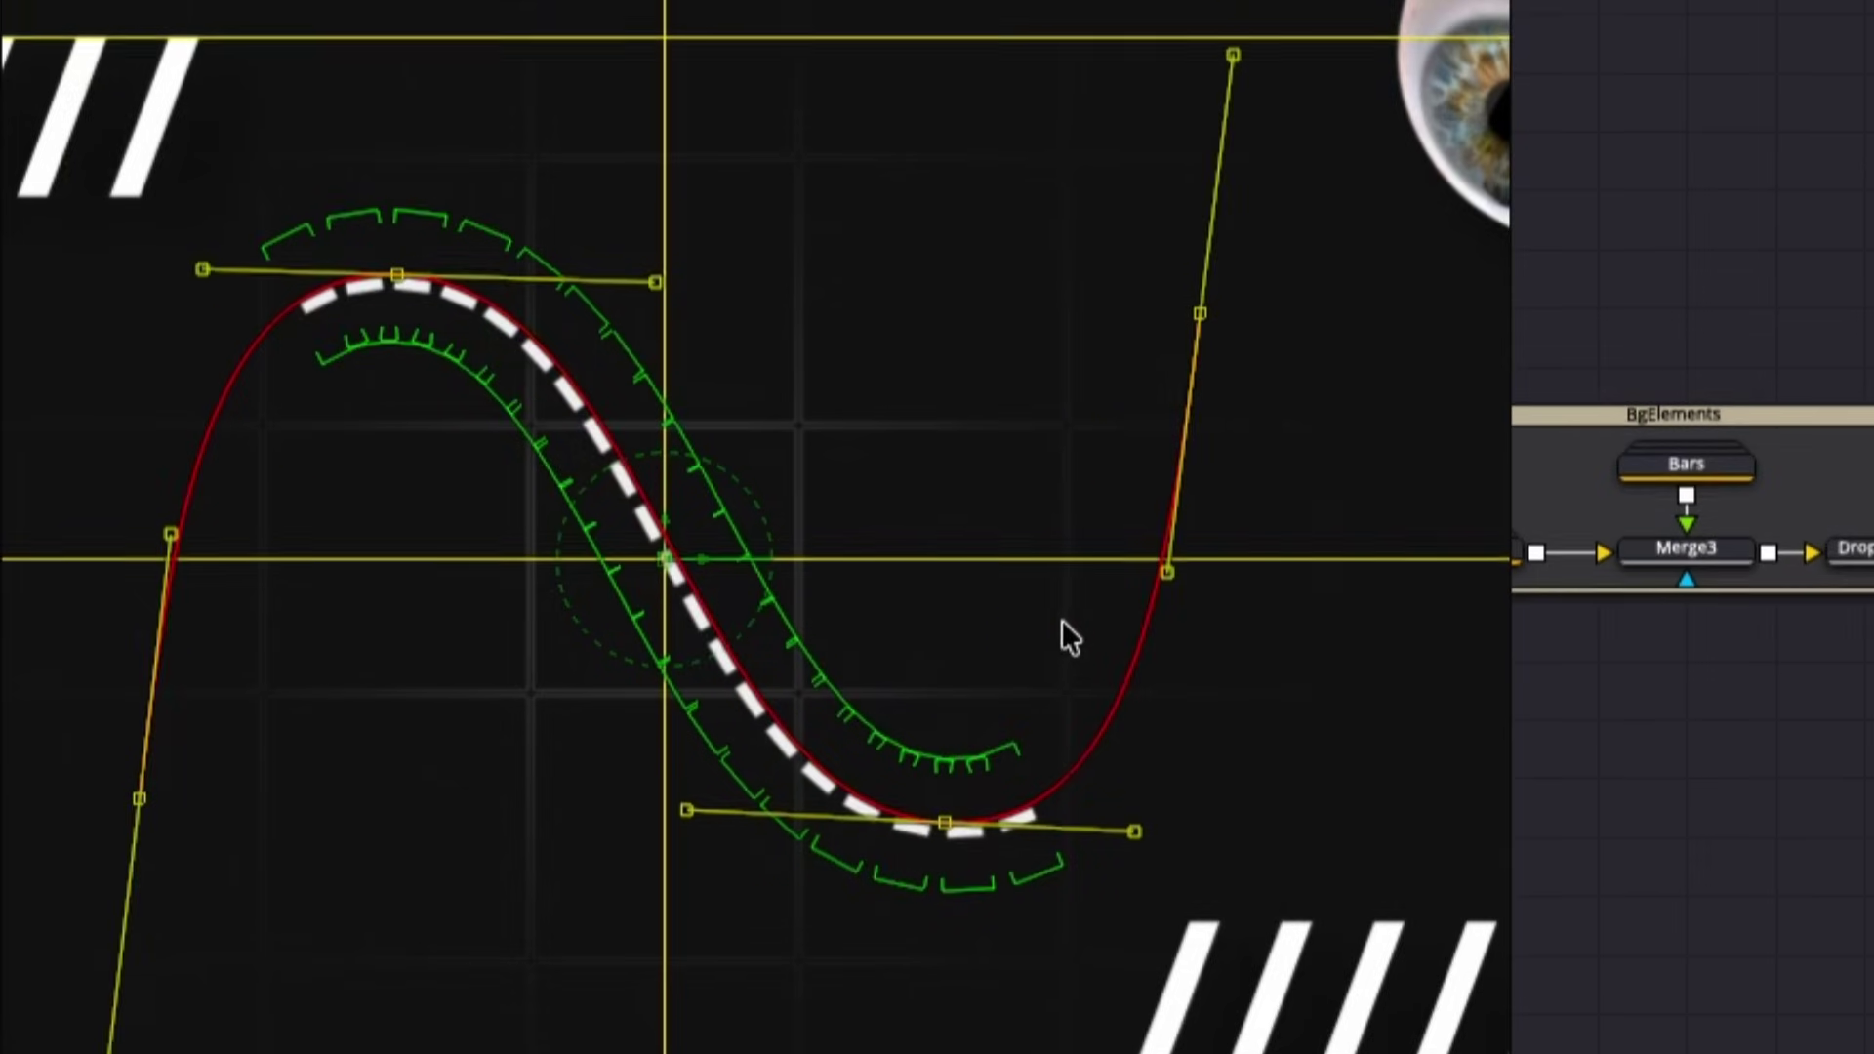
pyautogui.click(492, 217)
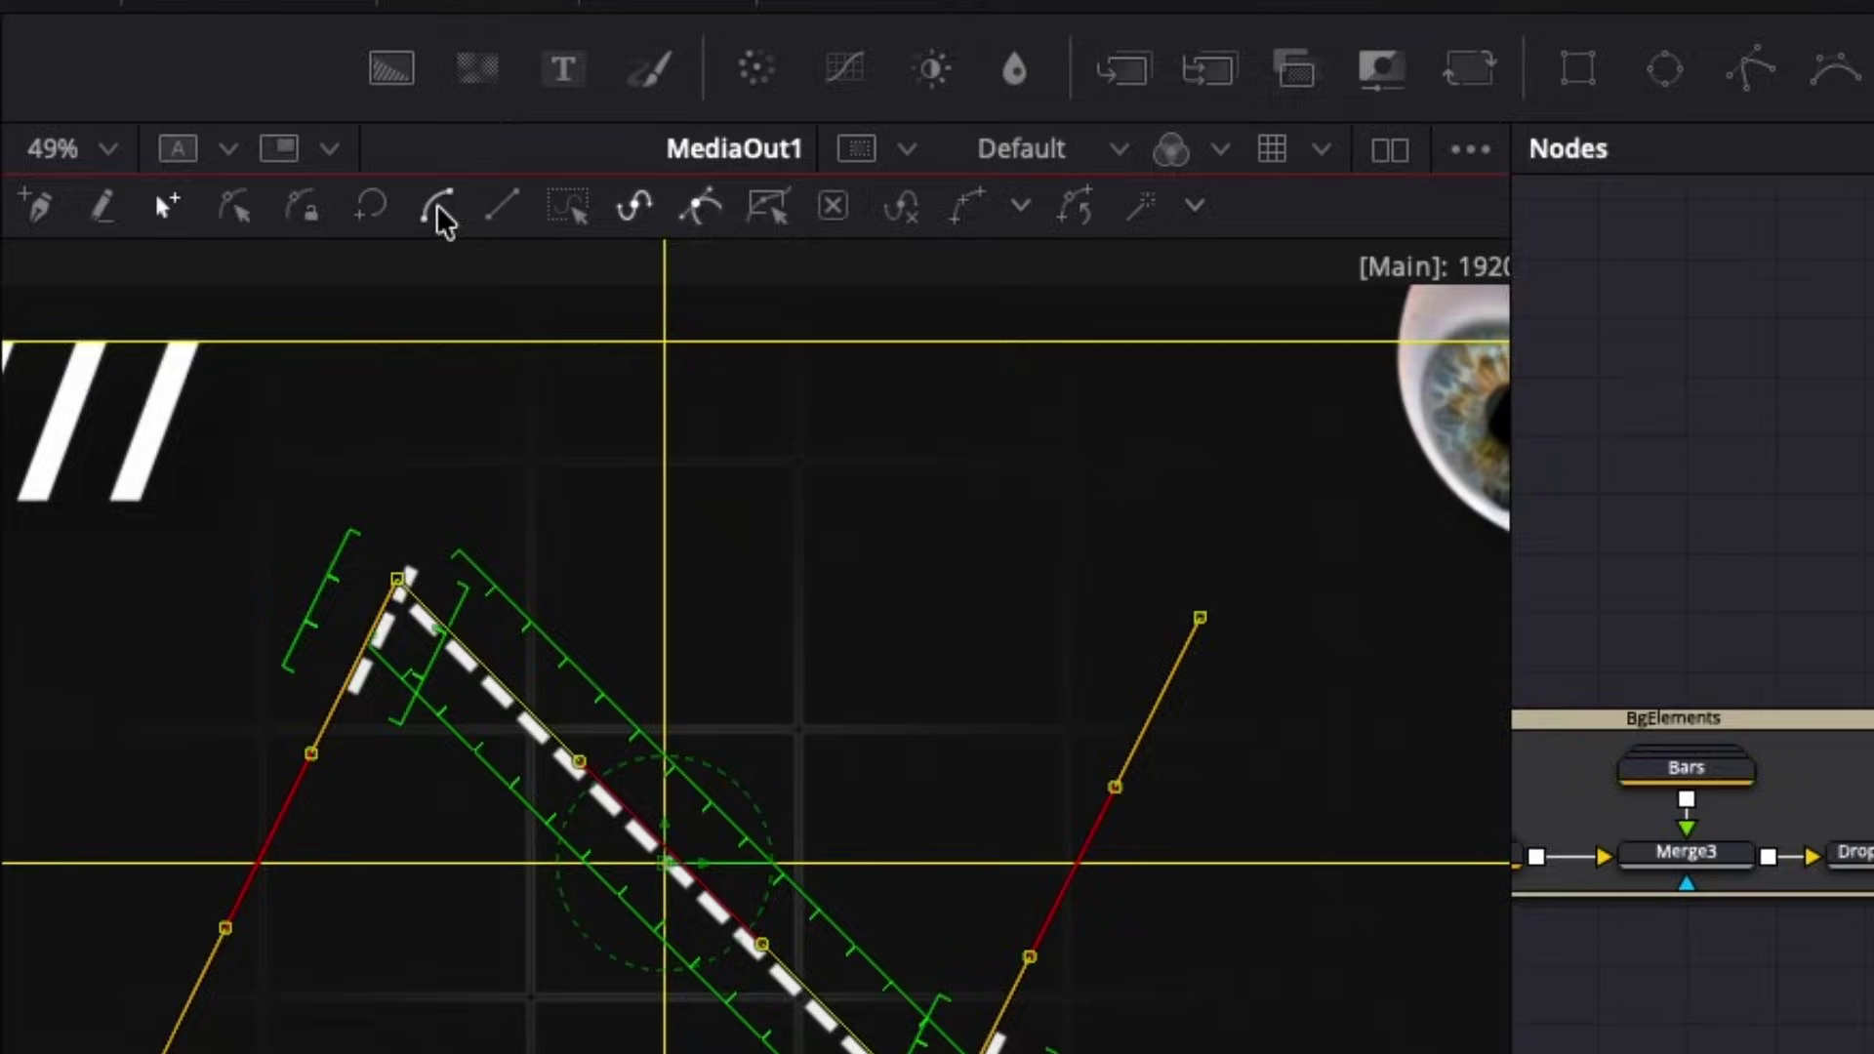
pyautogui.click(439, 208)
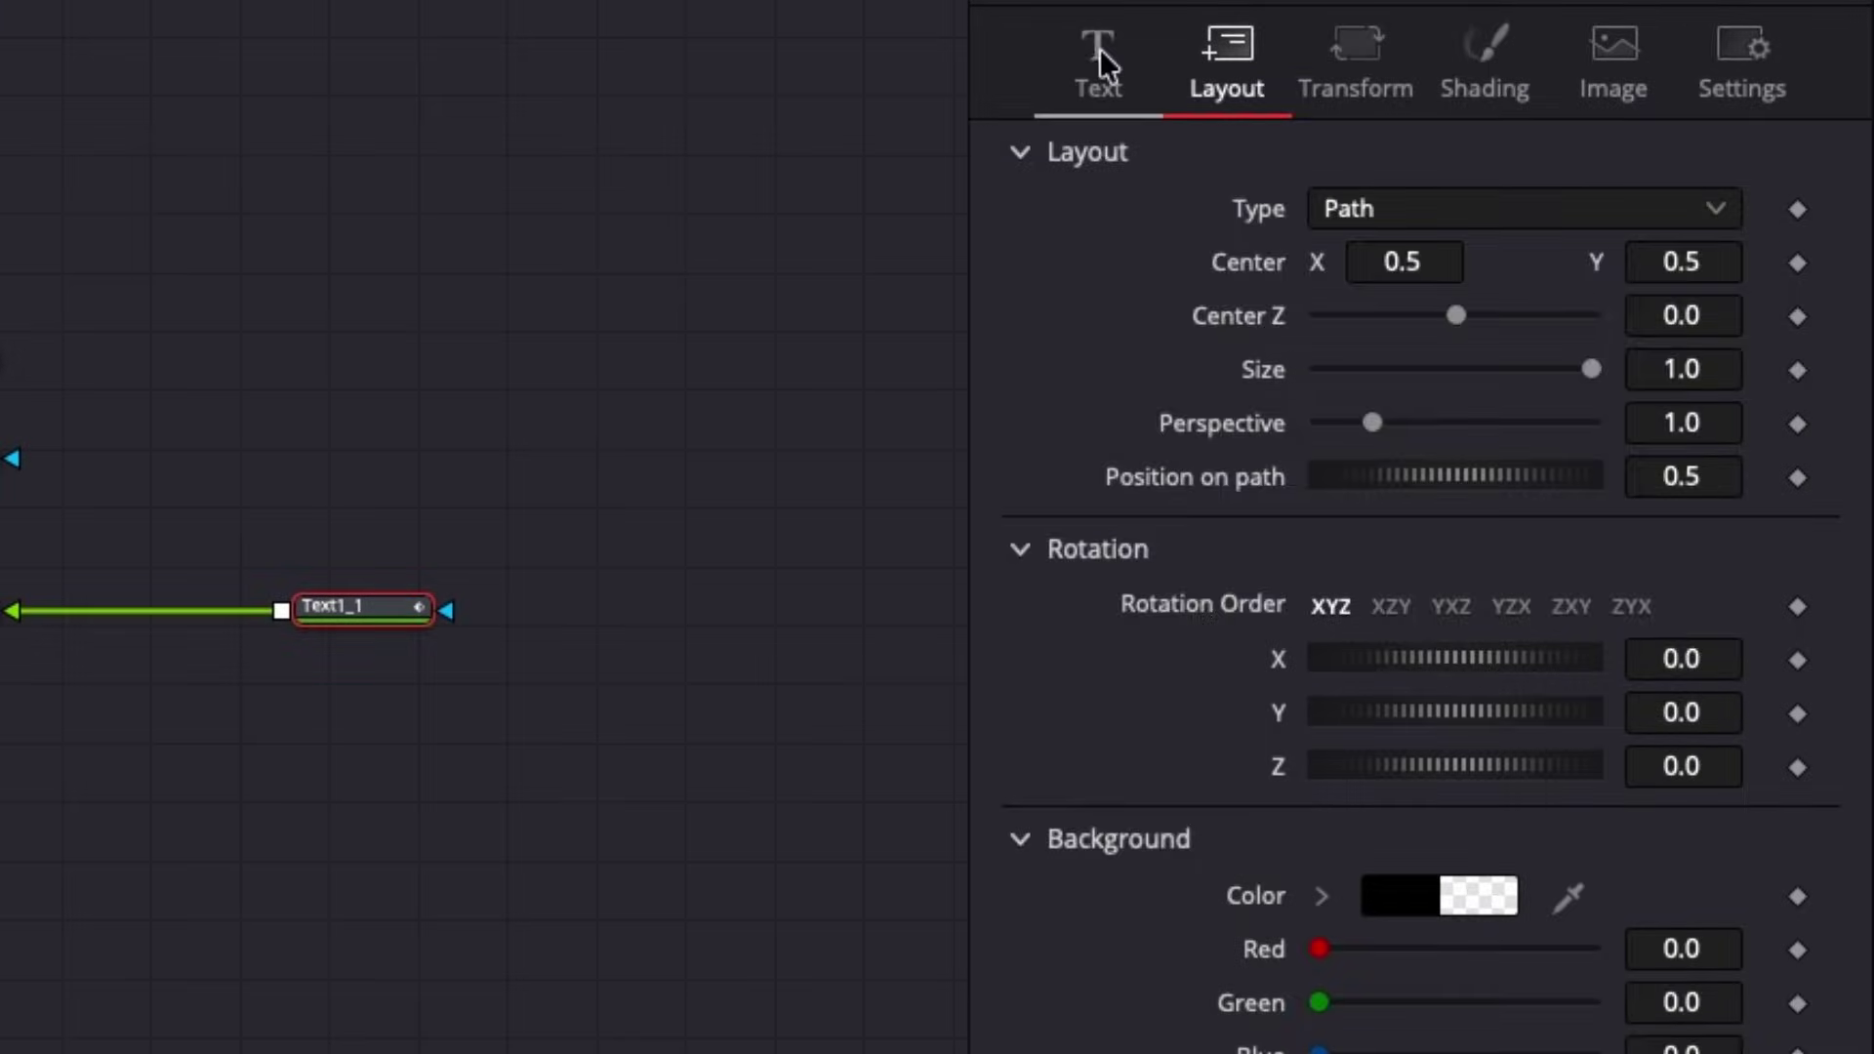
# Lengthen the row of dashes in Text1_1 until it fills the entire curved path
pyautogui.click(1100, 48)
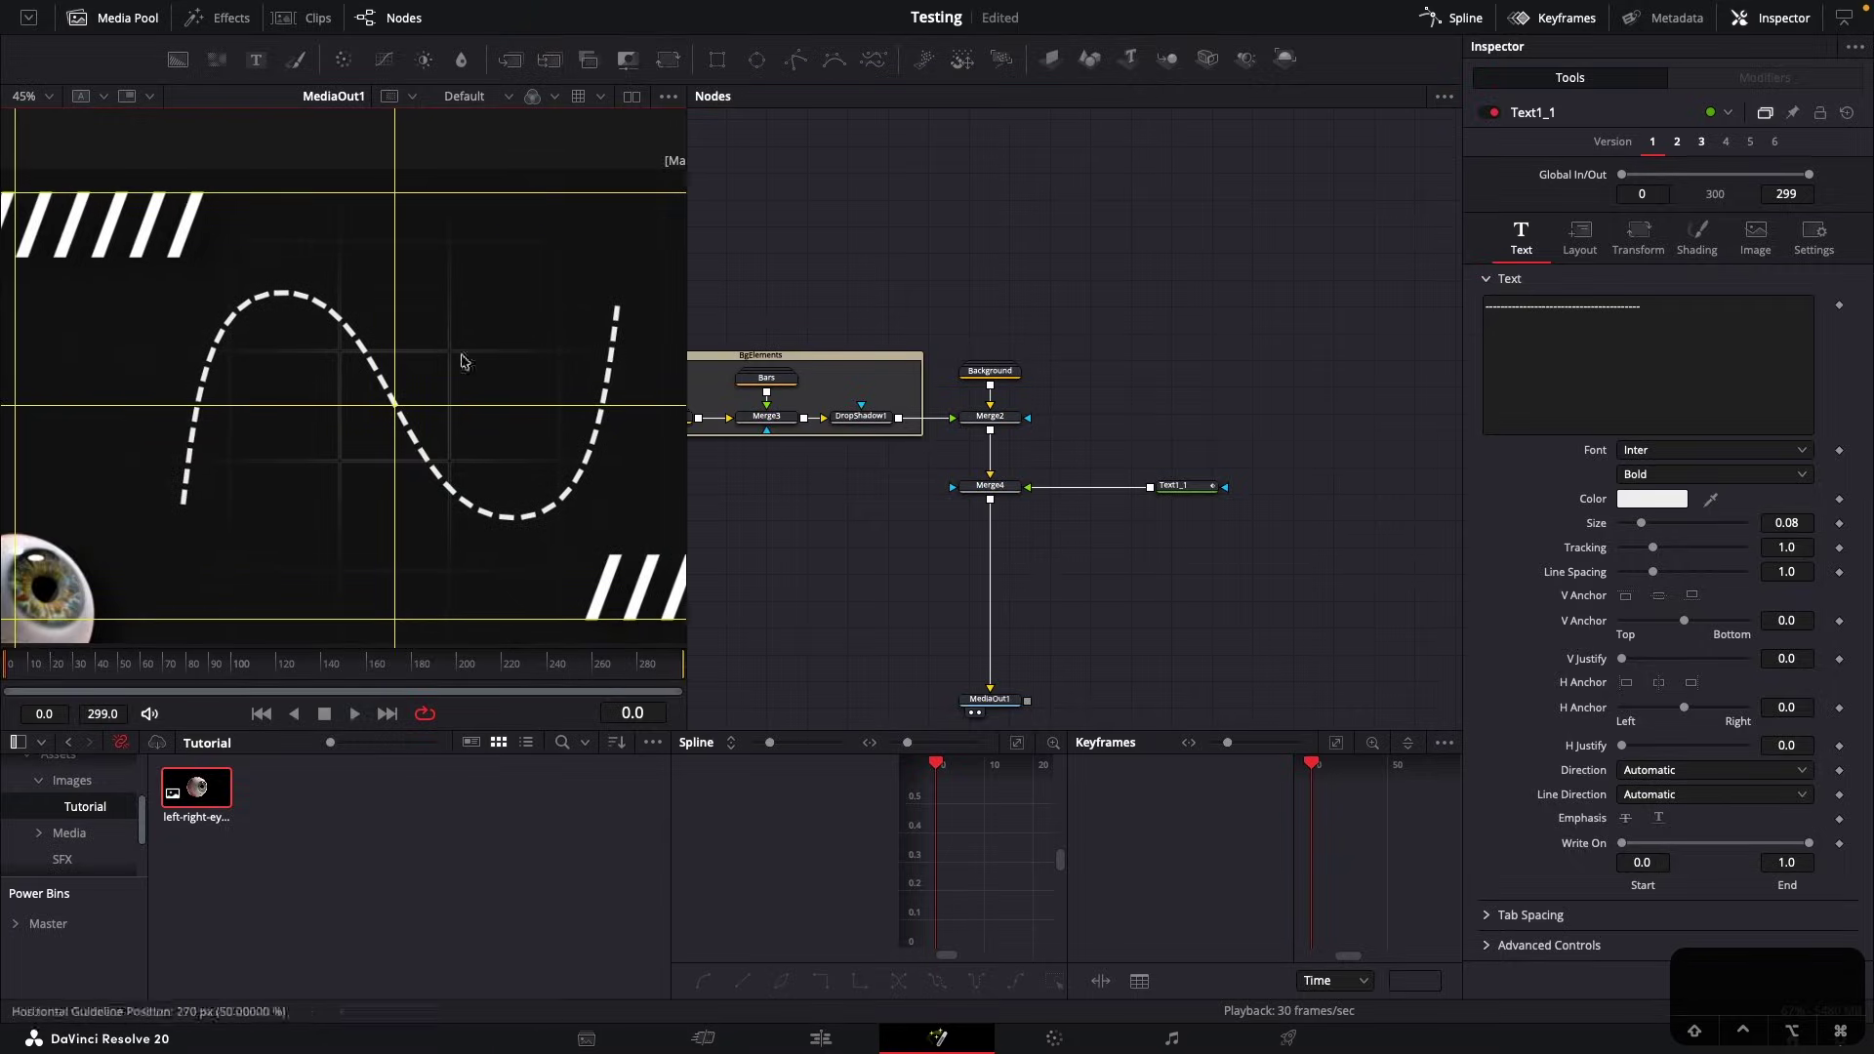
pyautogui.click(1175, 490)
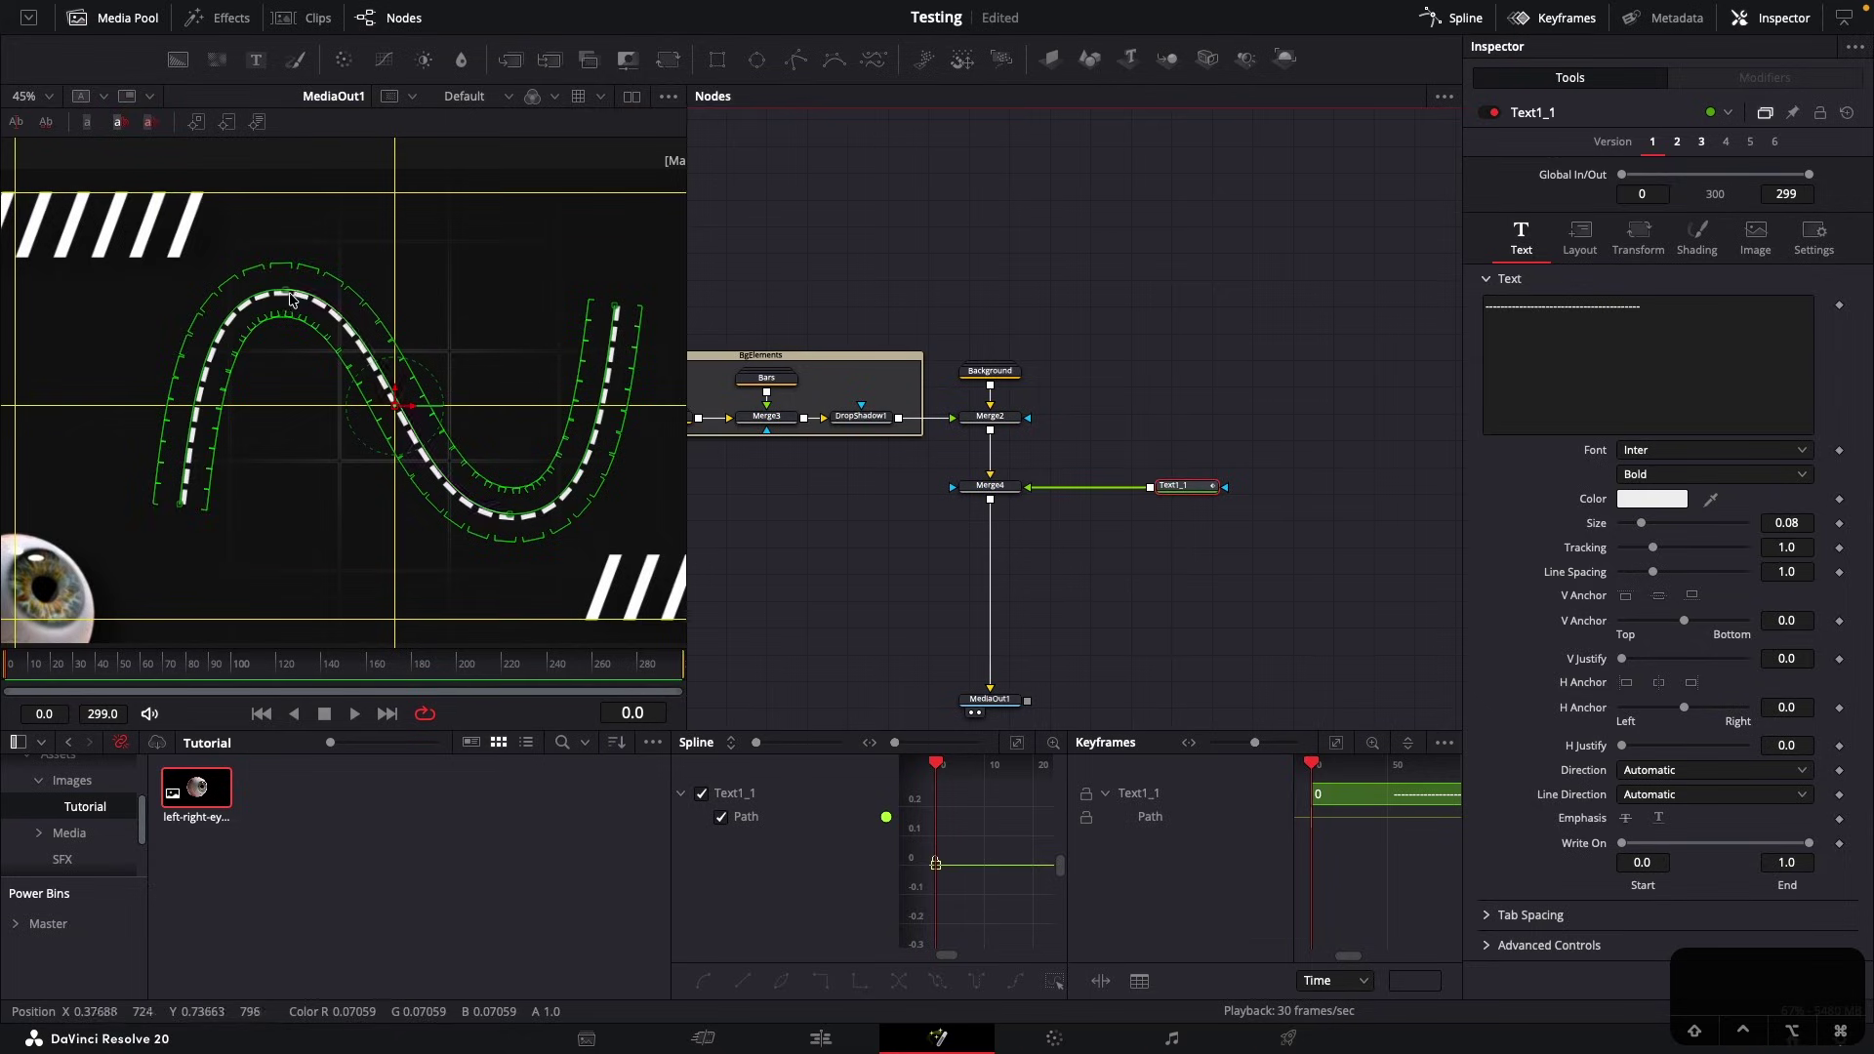
# Refine the first peak and starting point of the dashed curve, and remove the surplus dashes from the text
pyautogui.moveTo(367, 291); pyautogui.dragTo(370, 307)
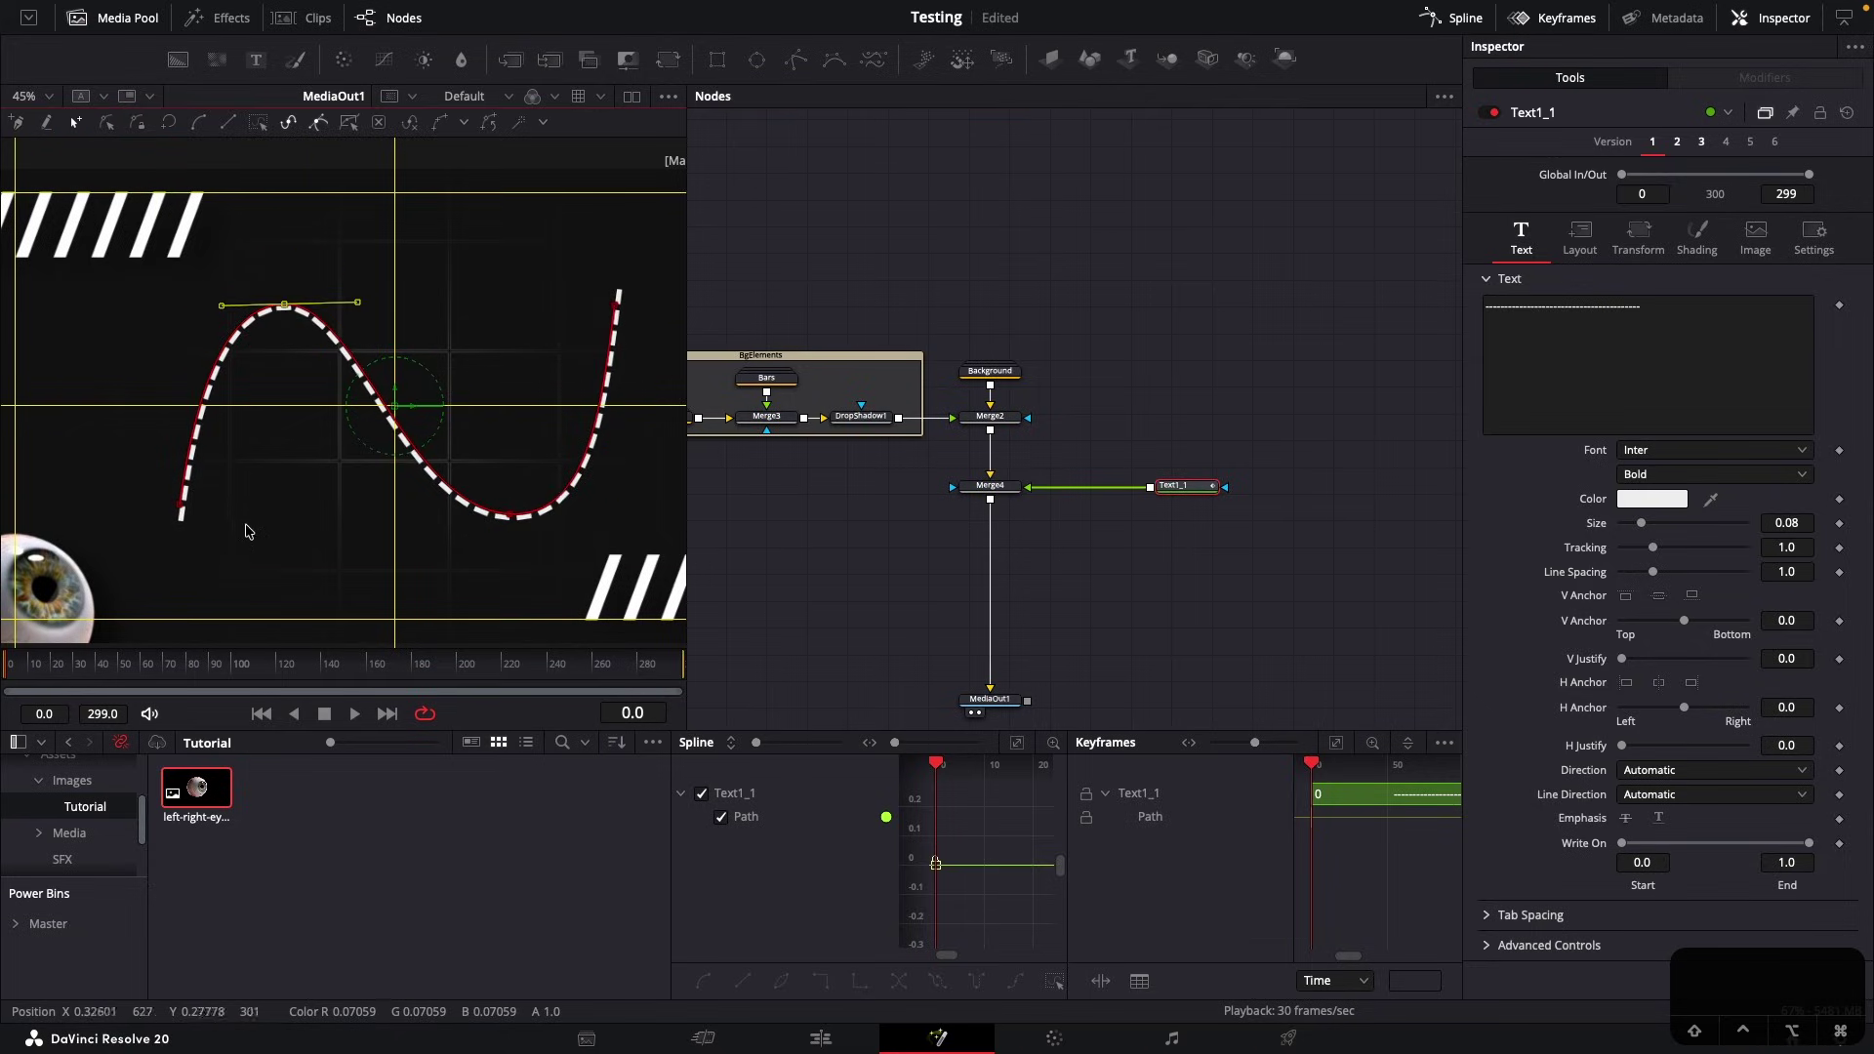
pyautogui.click(184, 506)
pyautogui.keyDown('super'); pyautogui.click(167, 606); pyautogui.keyUp('super')
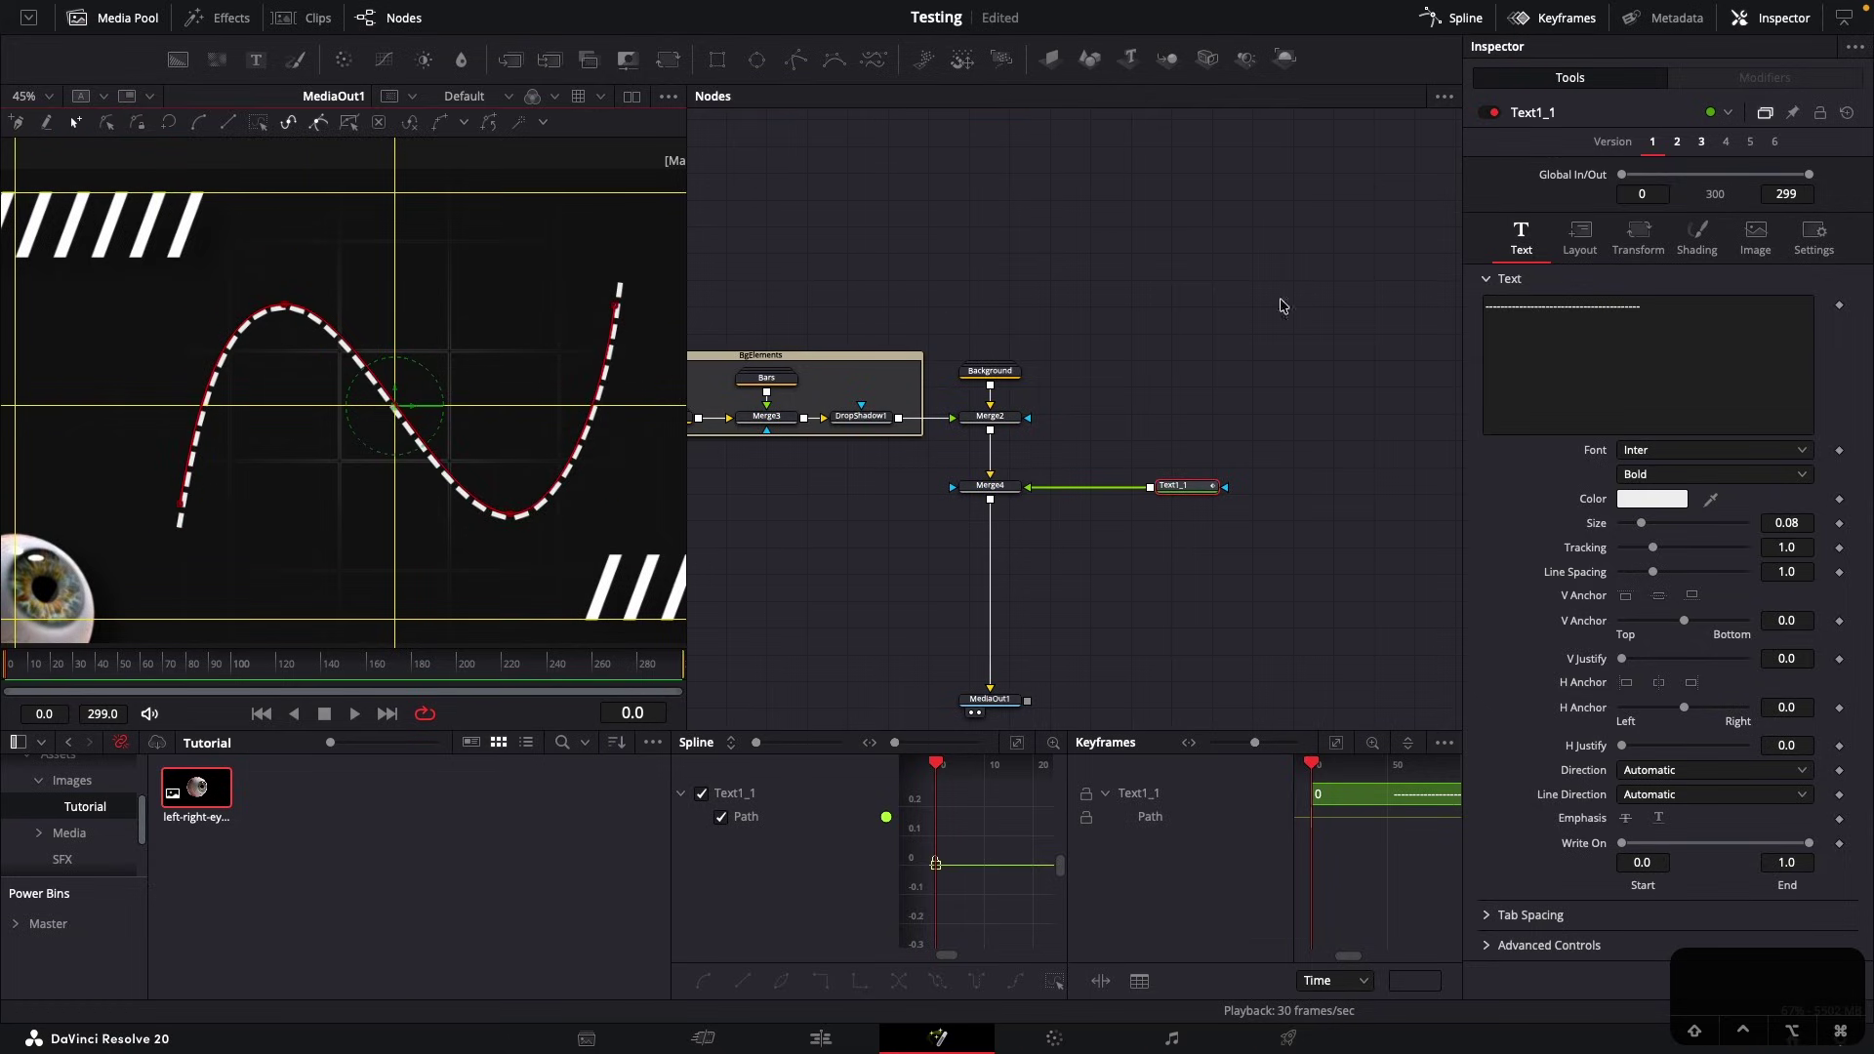
pyautogui.click(1700, 309)
pyautogui.press('BackSpace')
pyautogui.press('BackSpace')
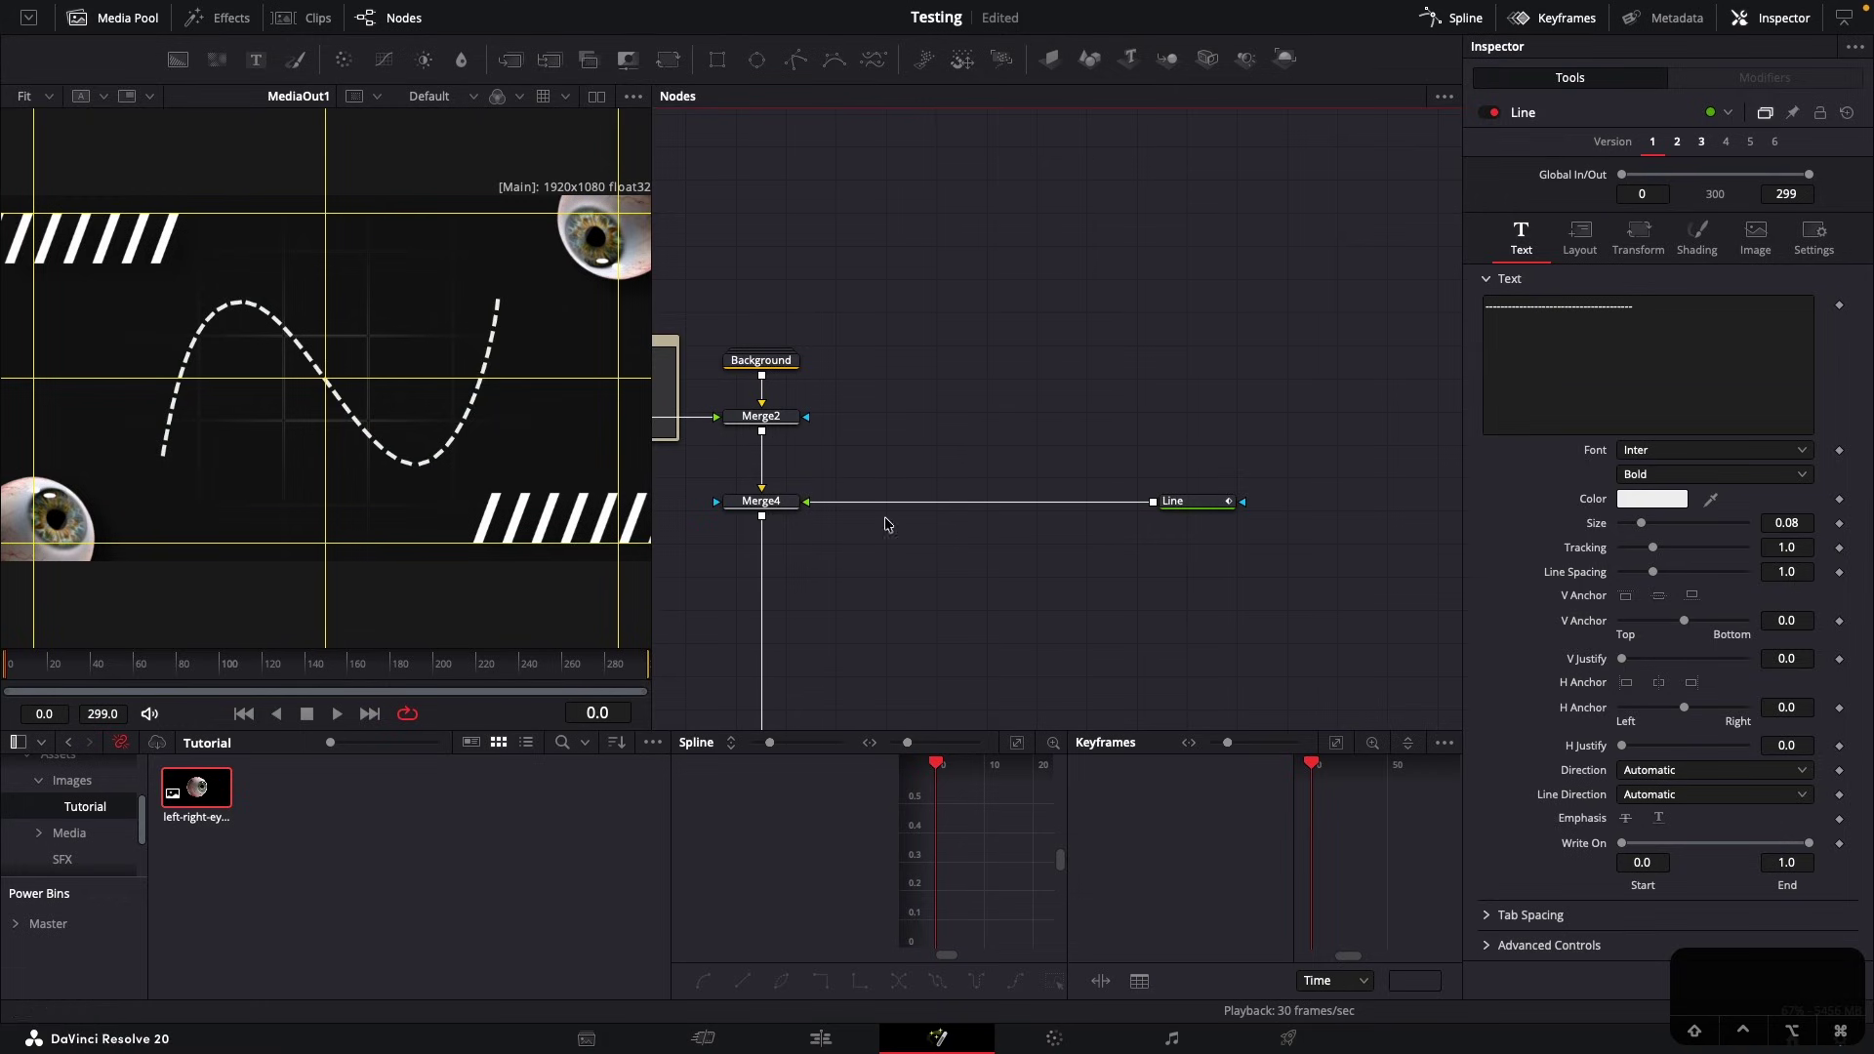
# Add a Bitmap node between the Line text node and Merge4
pyautogui.click(1210, 506)
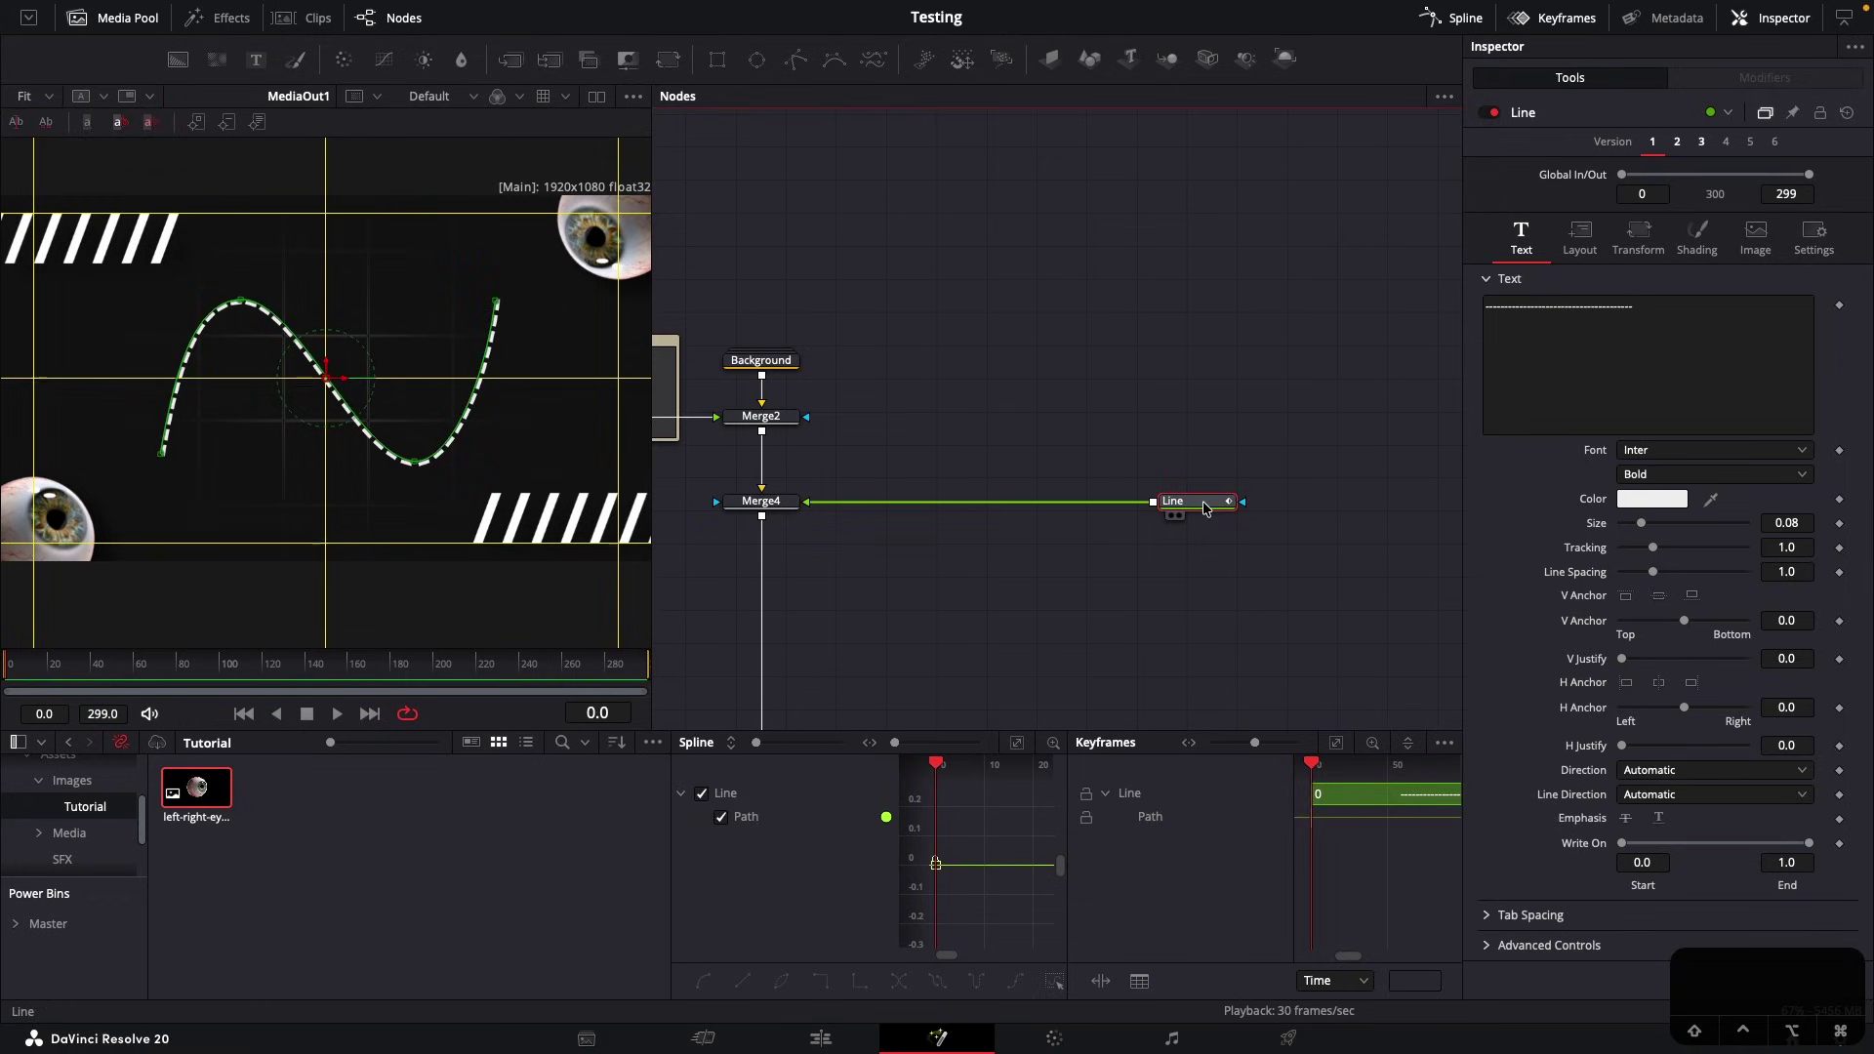
pyautogui.hotkey('shift', 'space')
pyautogui.write('txt')
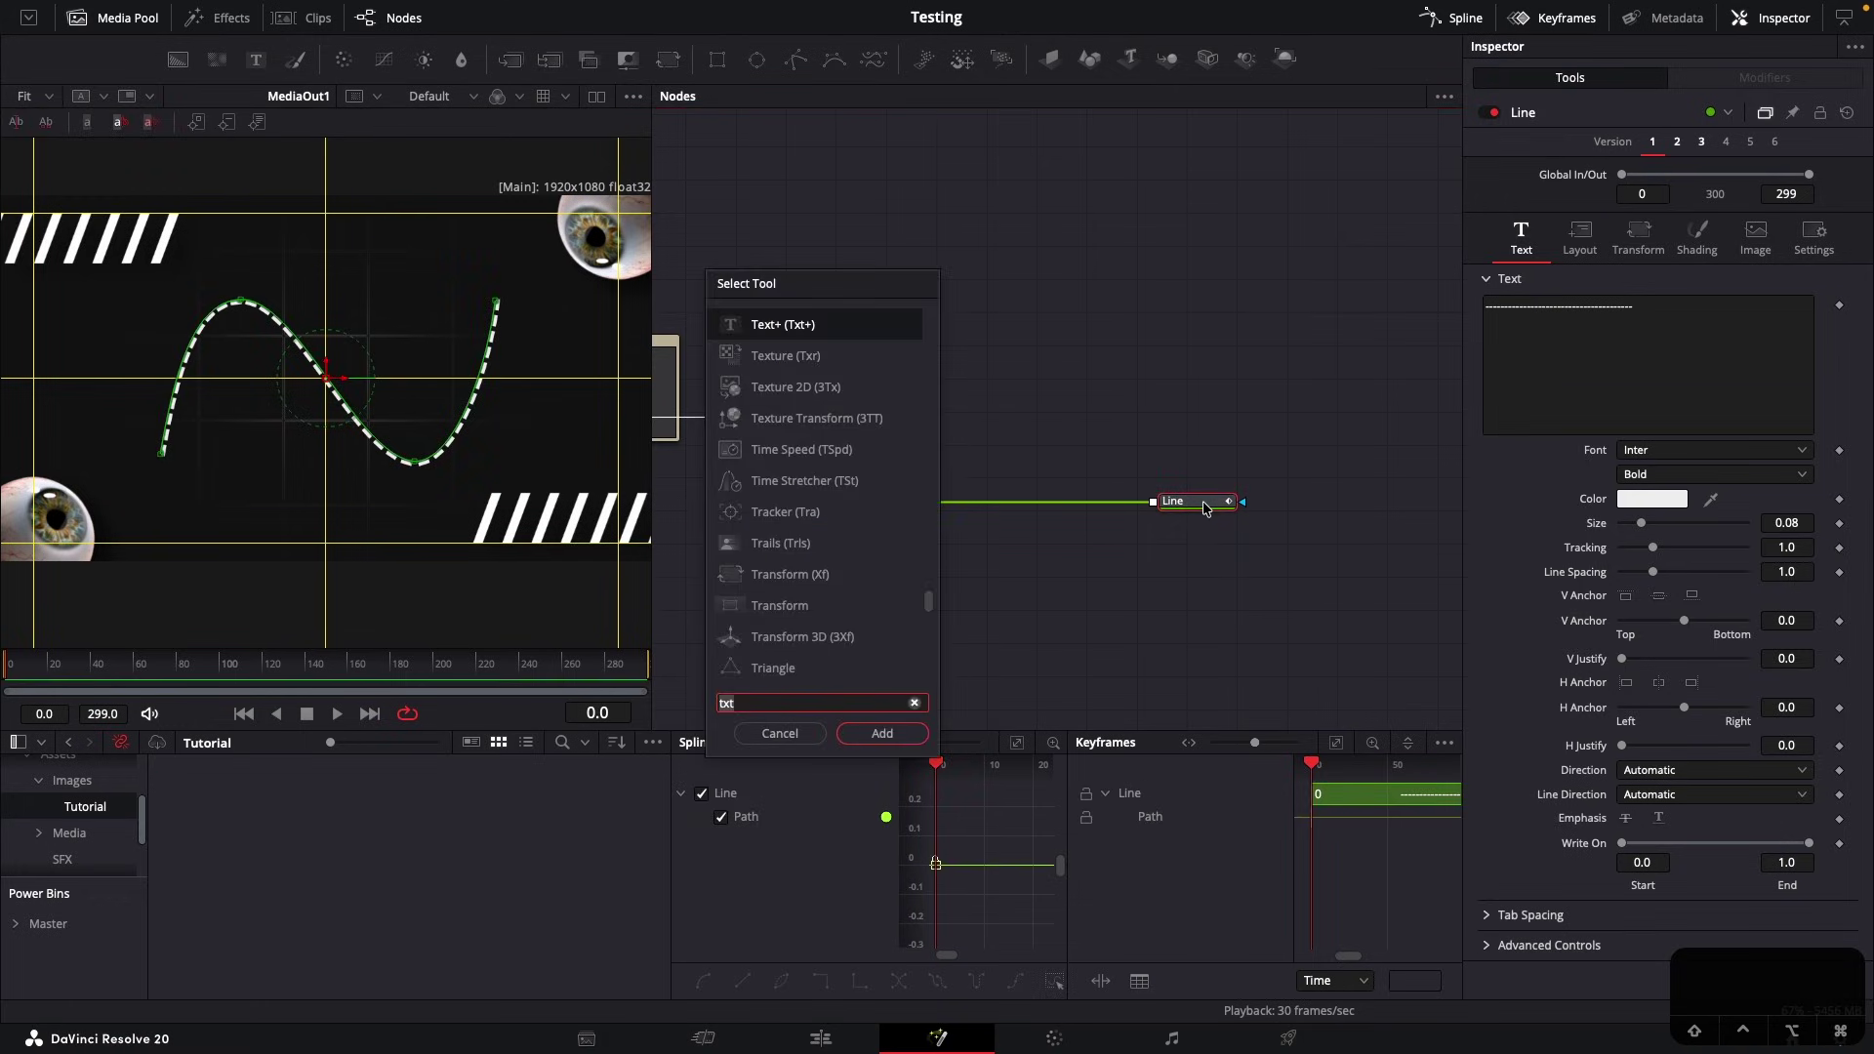
pyautogui.write('bit')
pyautogui.press('Return')
pyautogui.moveTo(1204, 473); pyautogui.dragTo(1113, 507)
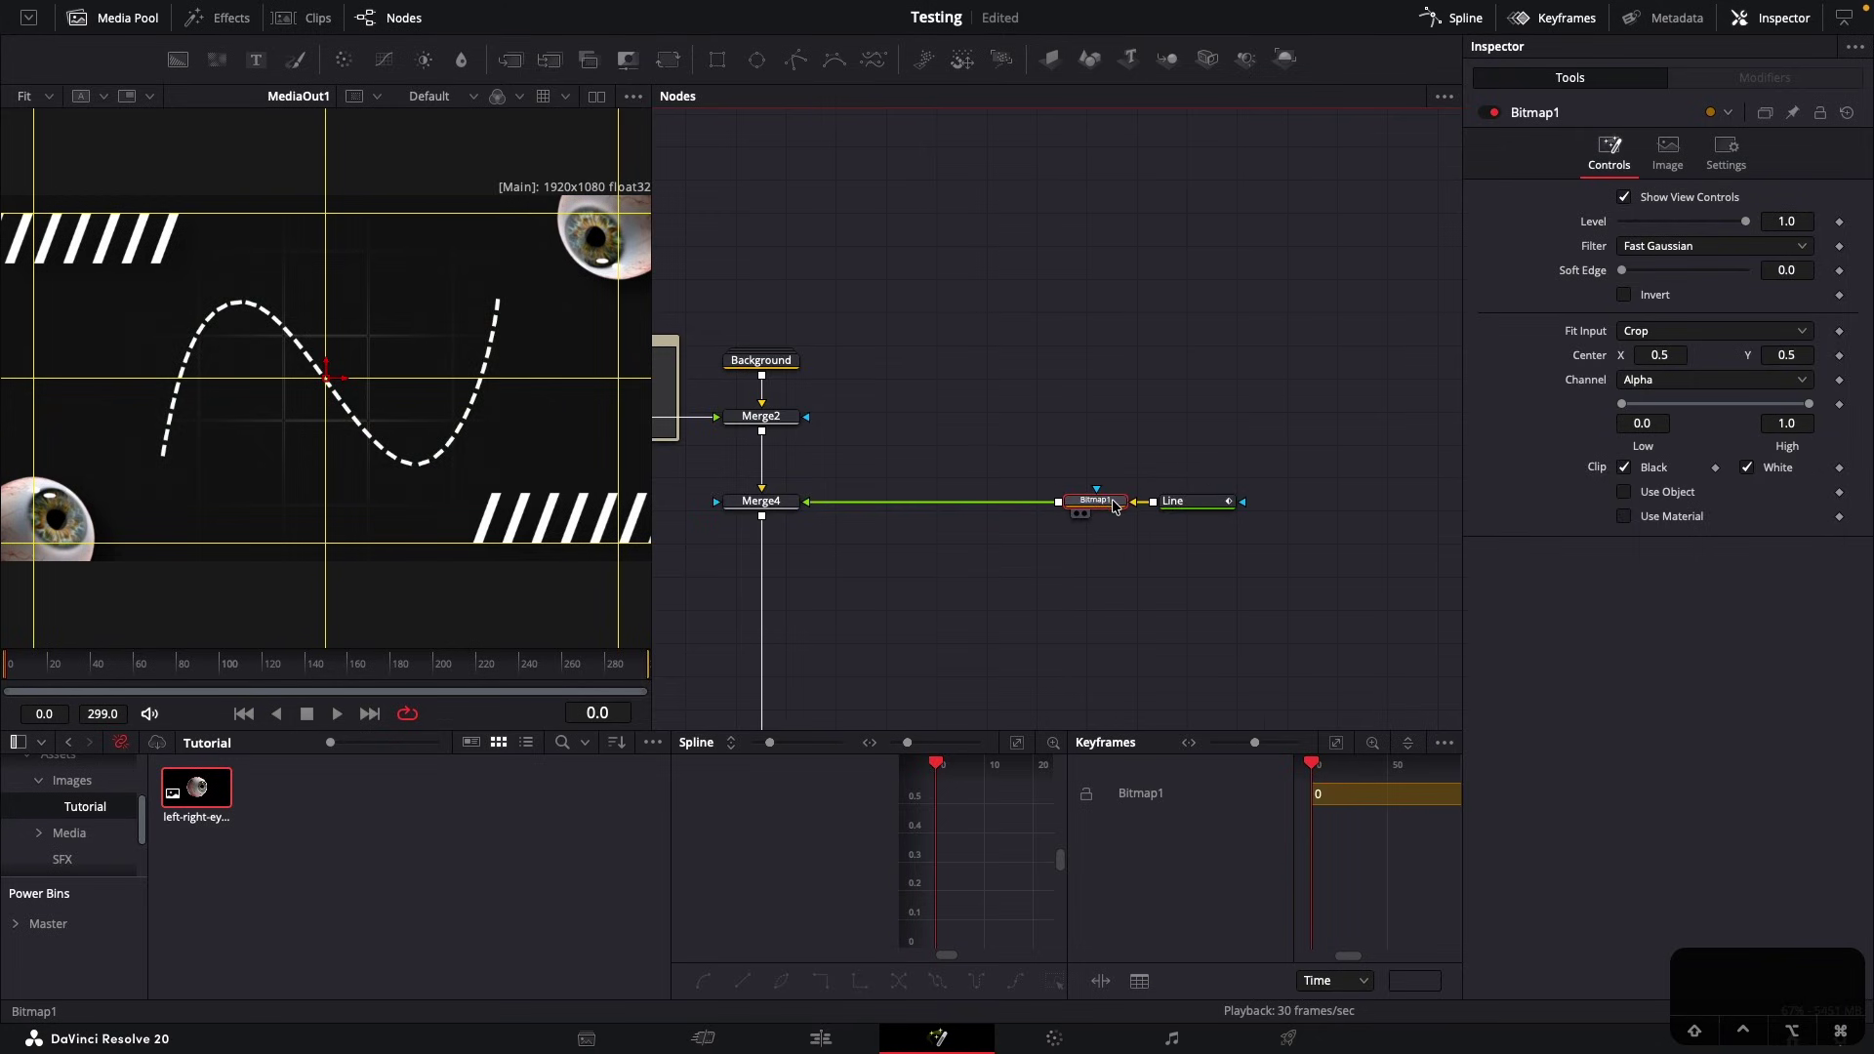
# Move the Line and Bitmap1 nodes farther away from Merge4 to make room in the chain
pyautogui.click(1195, 545)
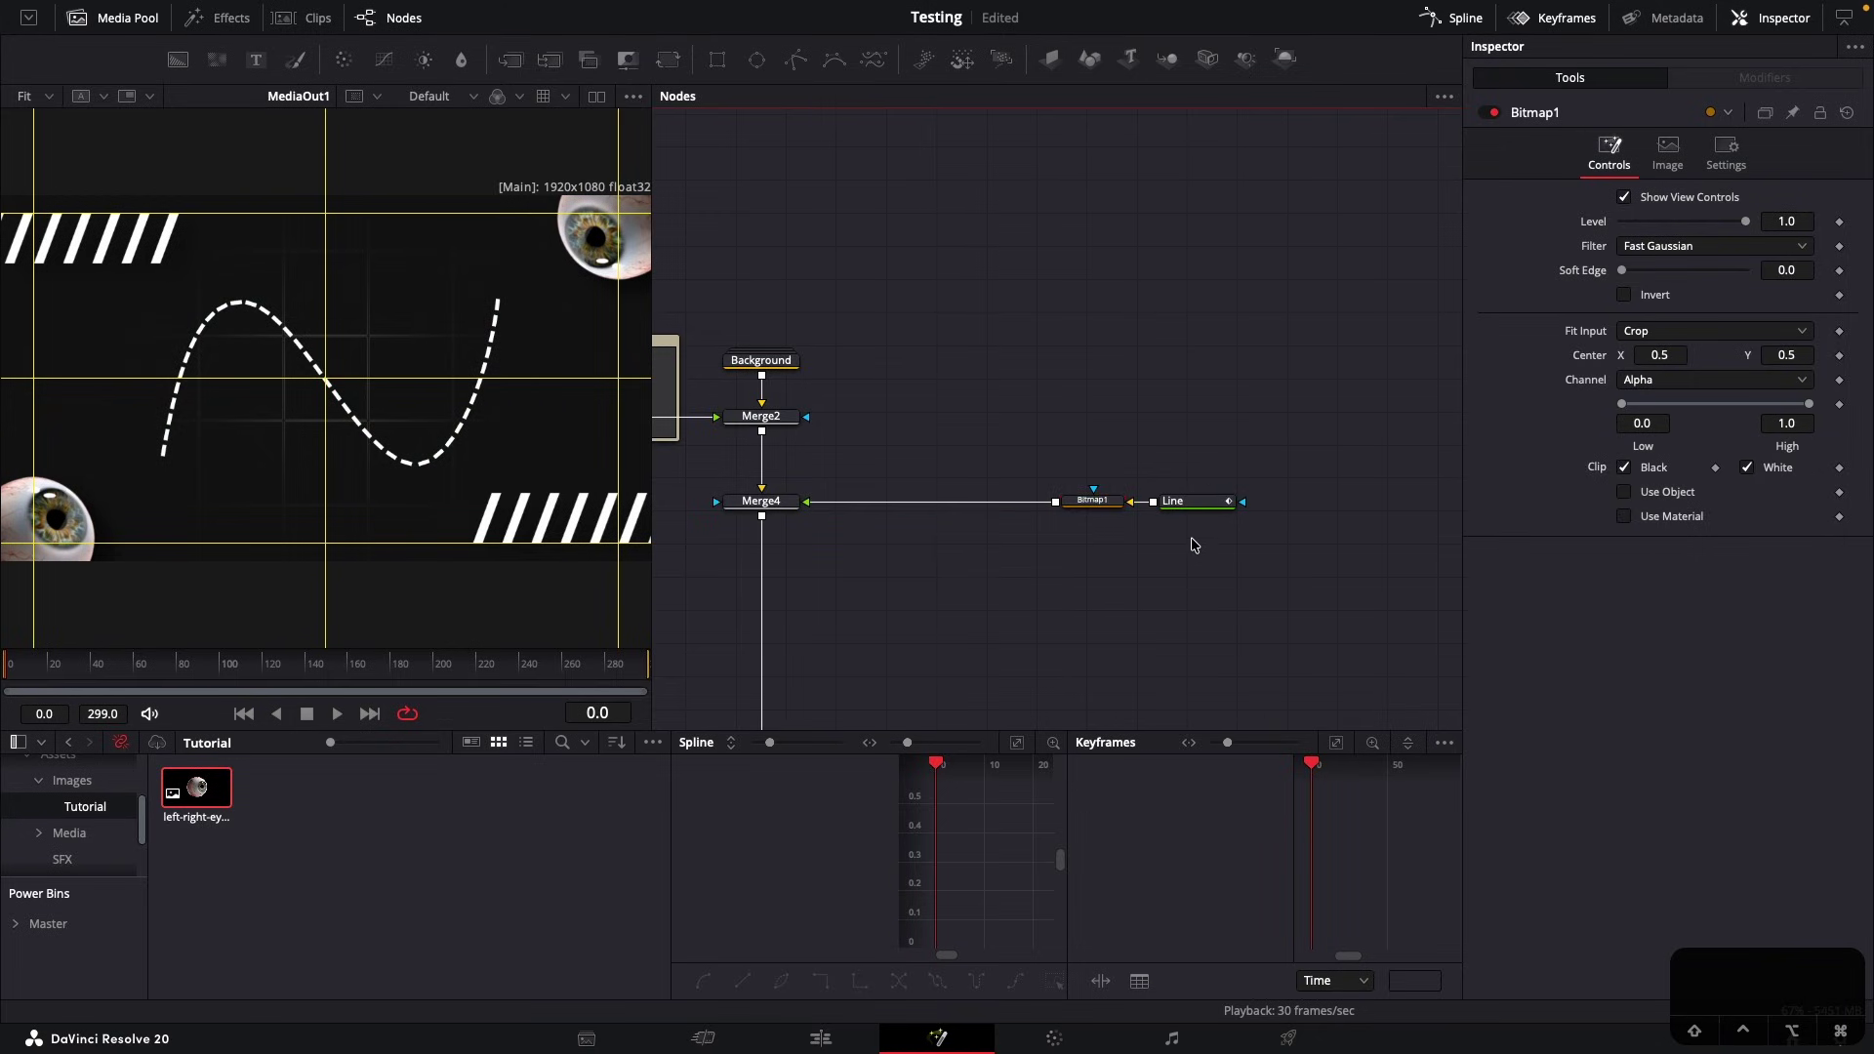
pyautogui.moveTo(1195, 507); pyautogui.dragTo(1239, 507)
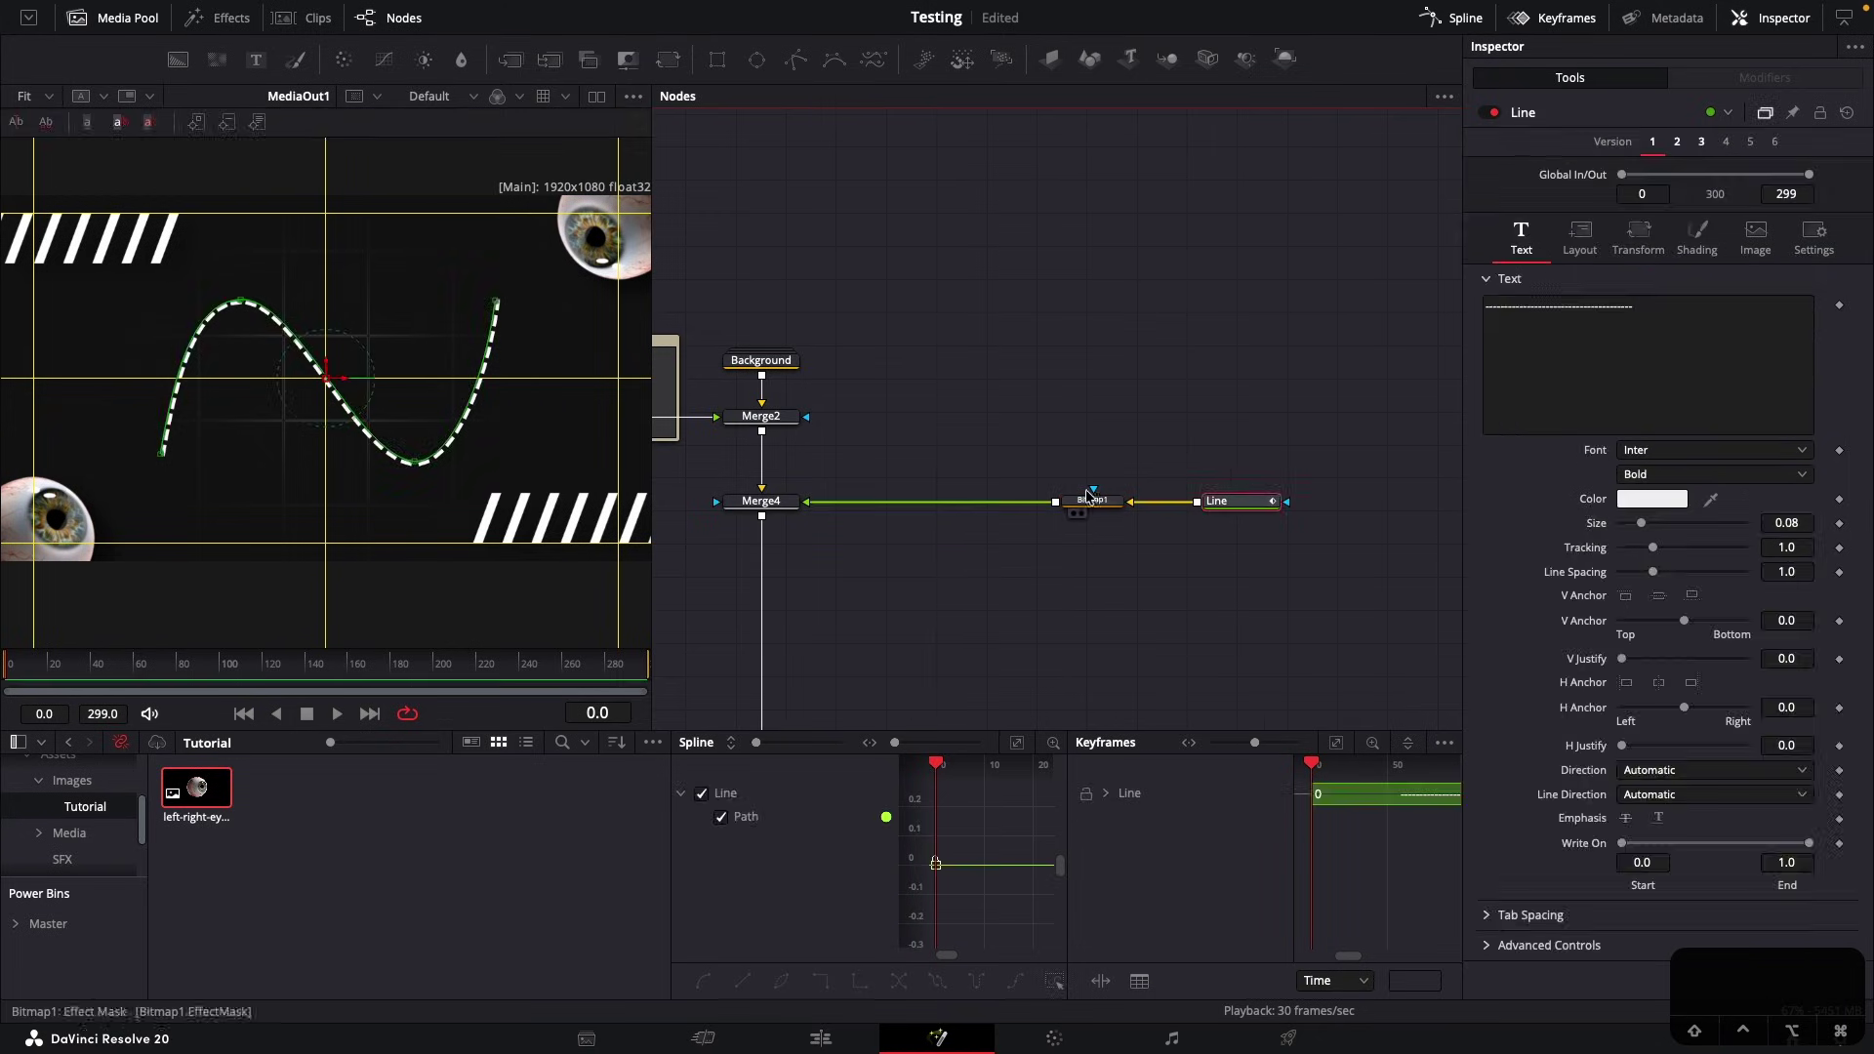
pyautogui.click(1093, 499)
pyautogui.press('1')
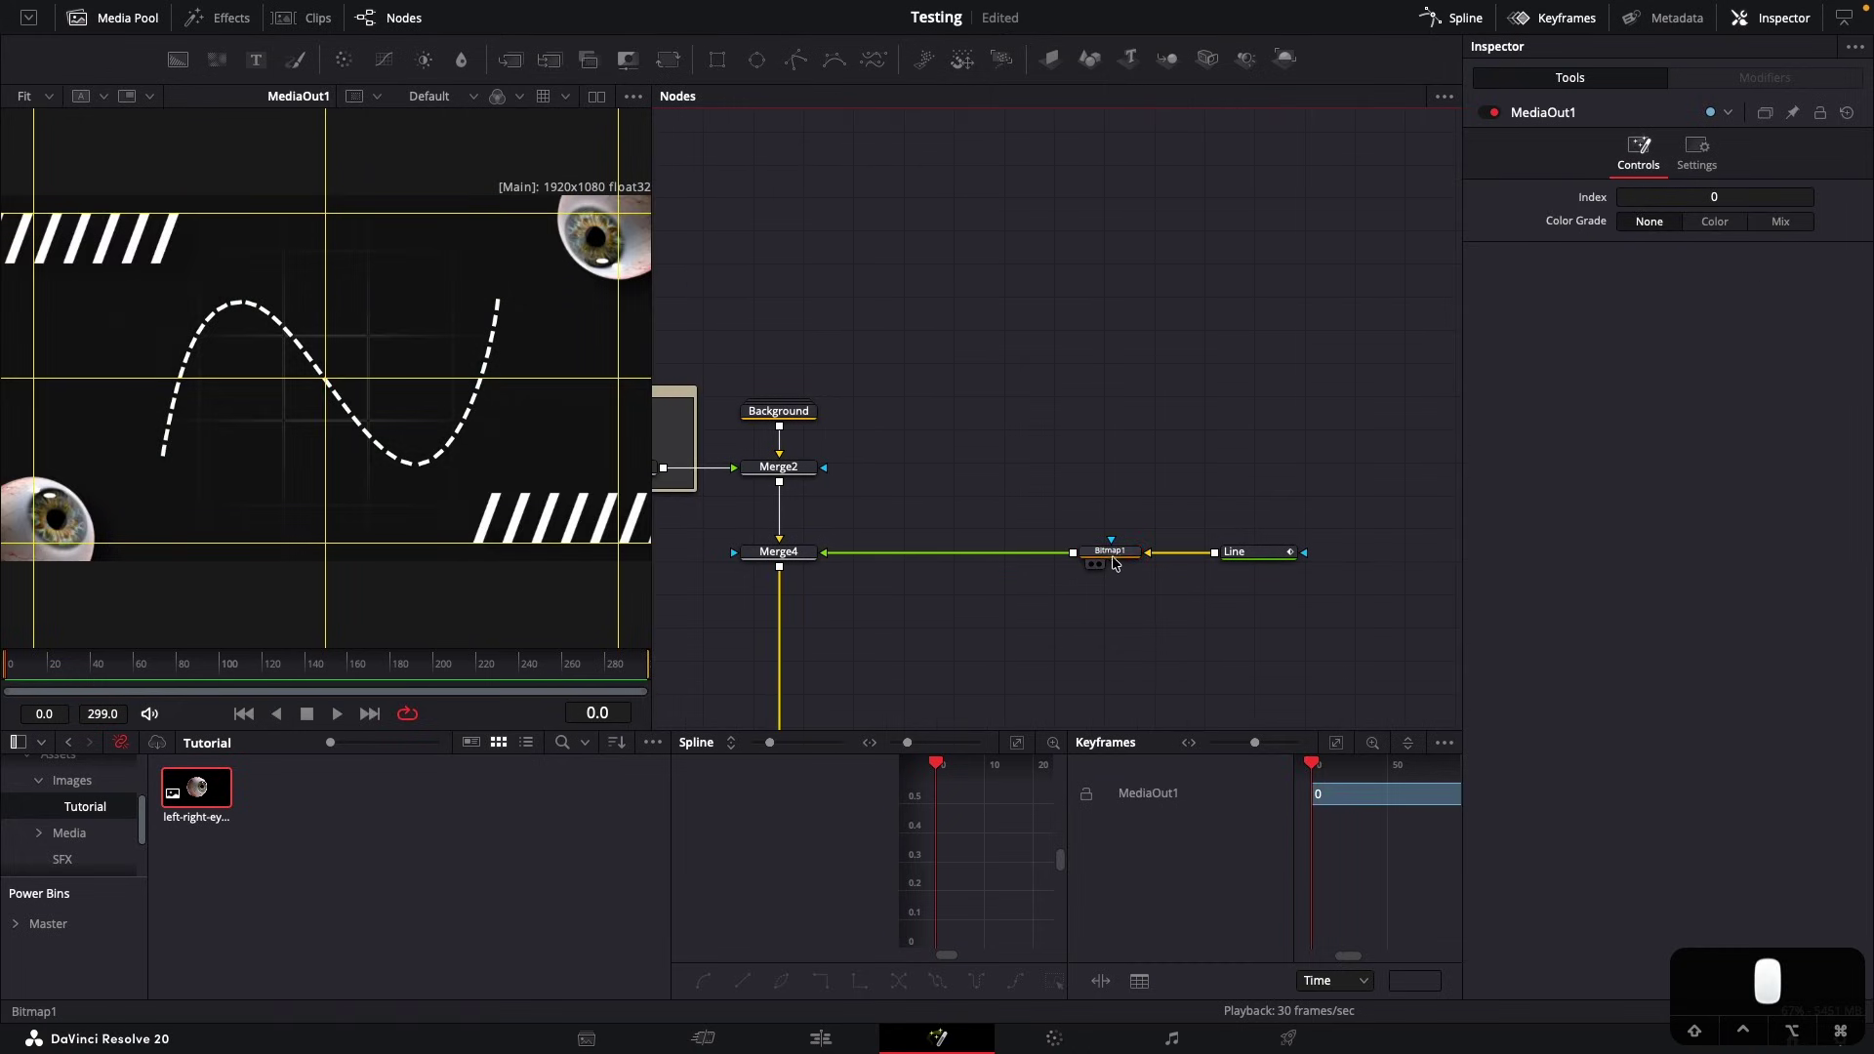
pyautogui.moveTo(1110, 551); pyautogui.dragTo(1156, 552)
pyautogui.click(1111, 589)
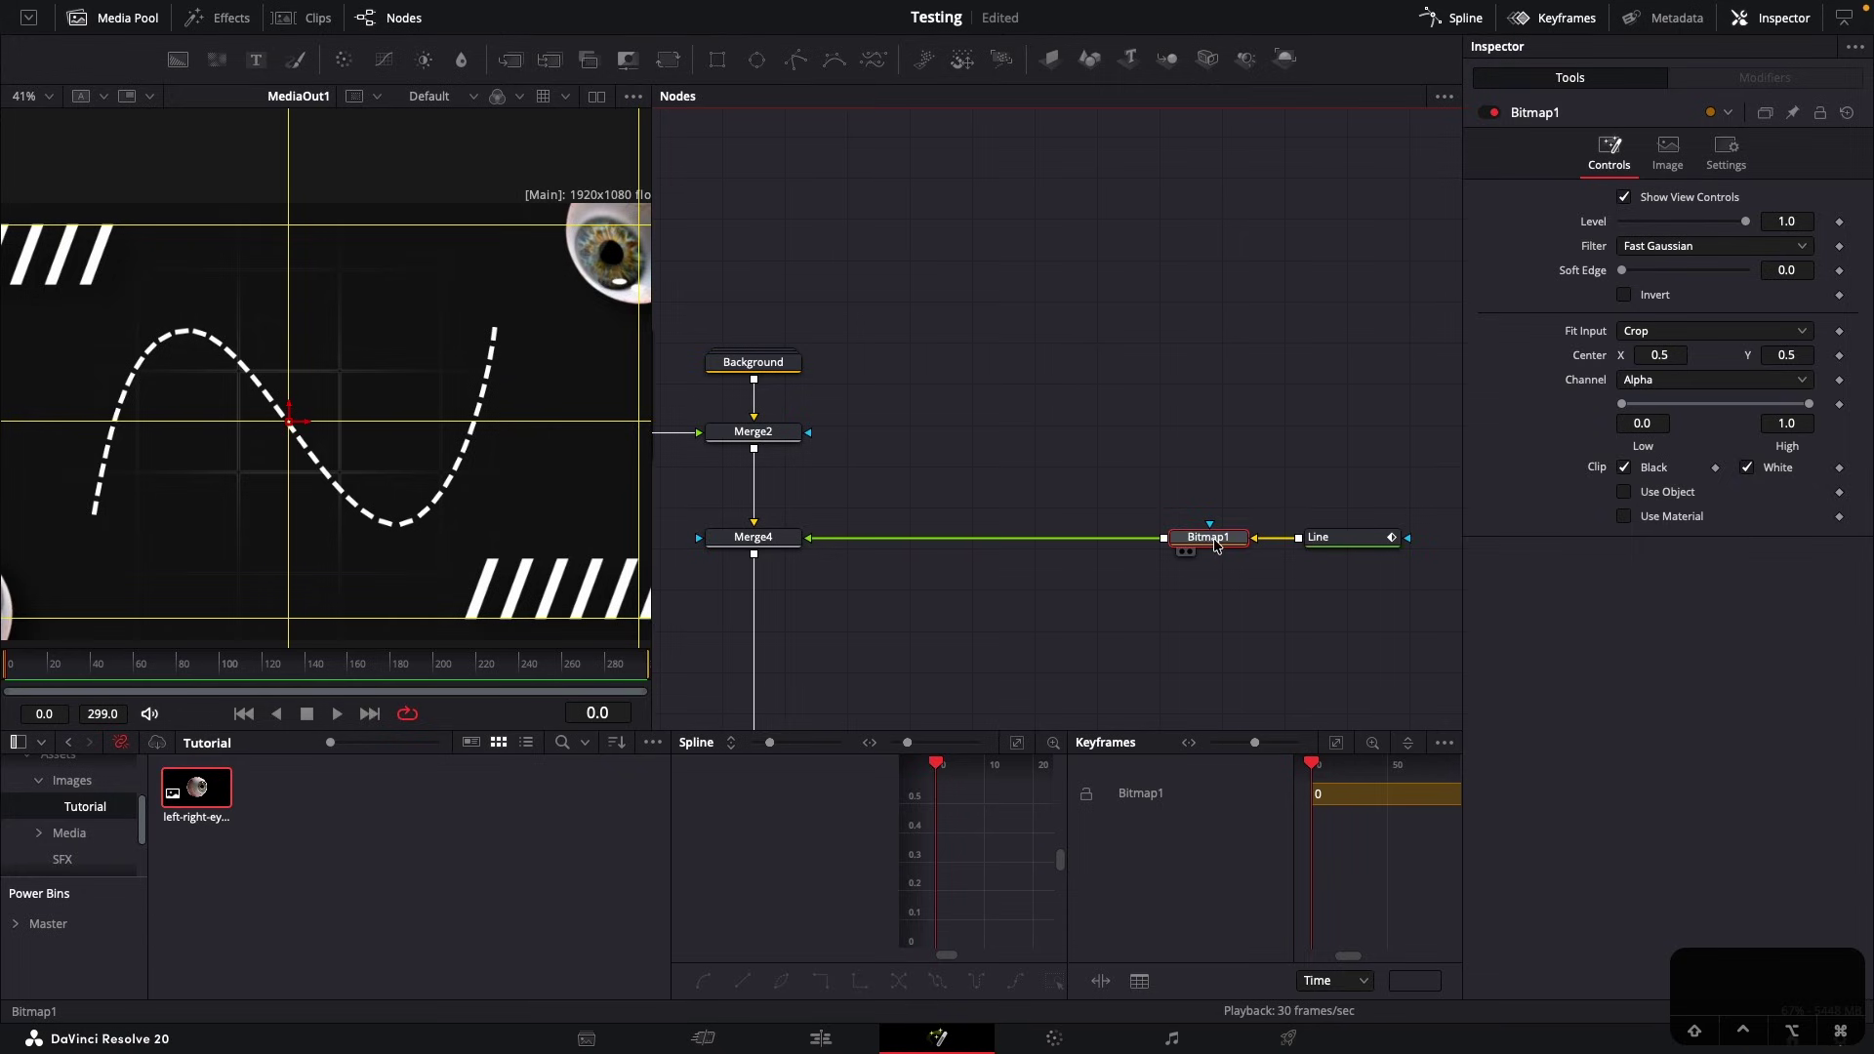
# Insert an Ellipse mask node between Bitmap1 and Merge4
pyautogui.hotkey('shift', 'space')
pyautogui.write('ell')
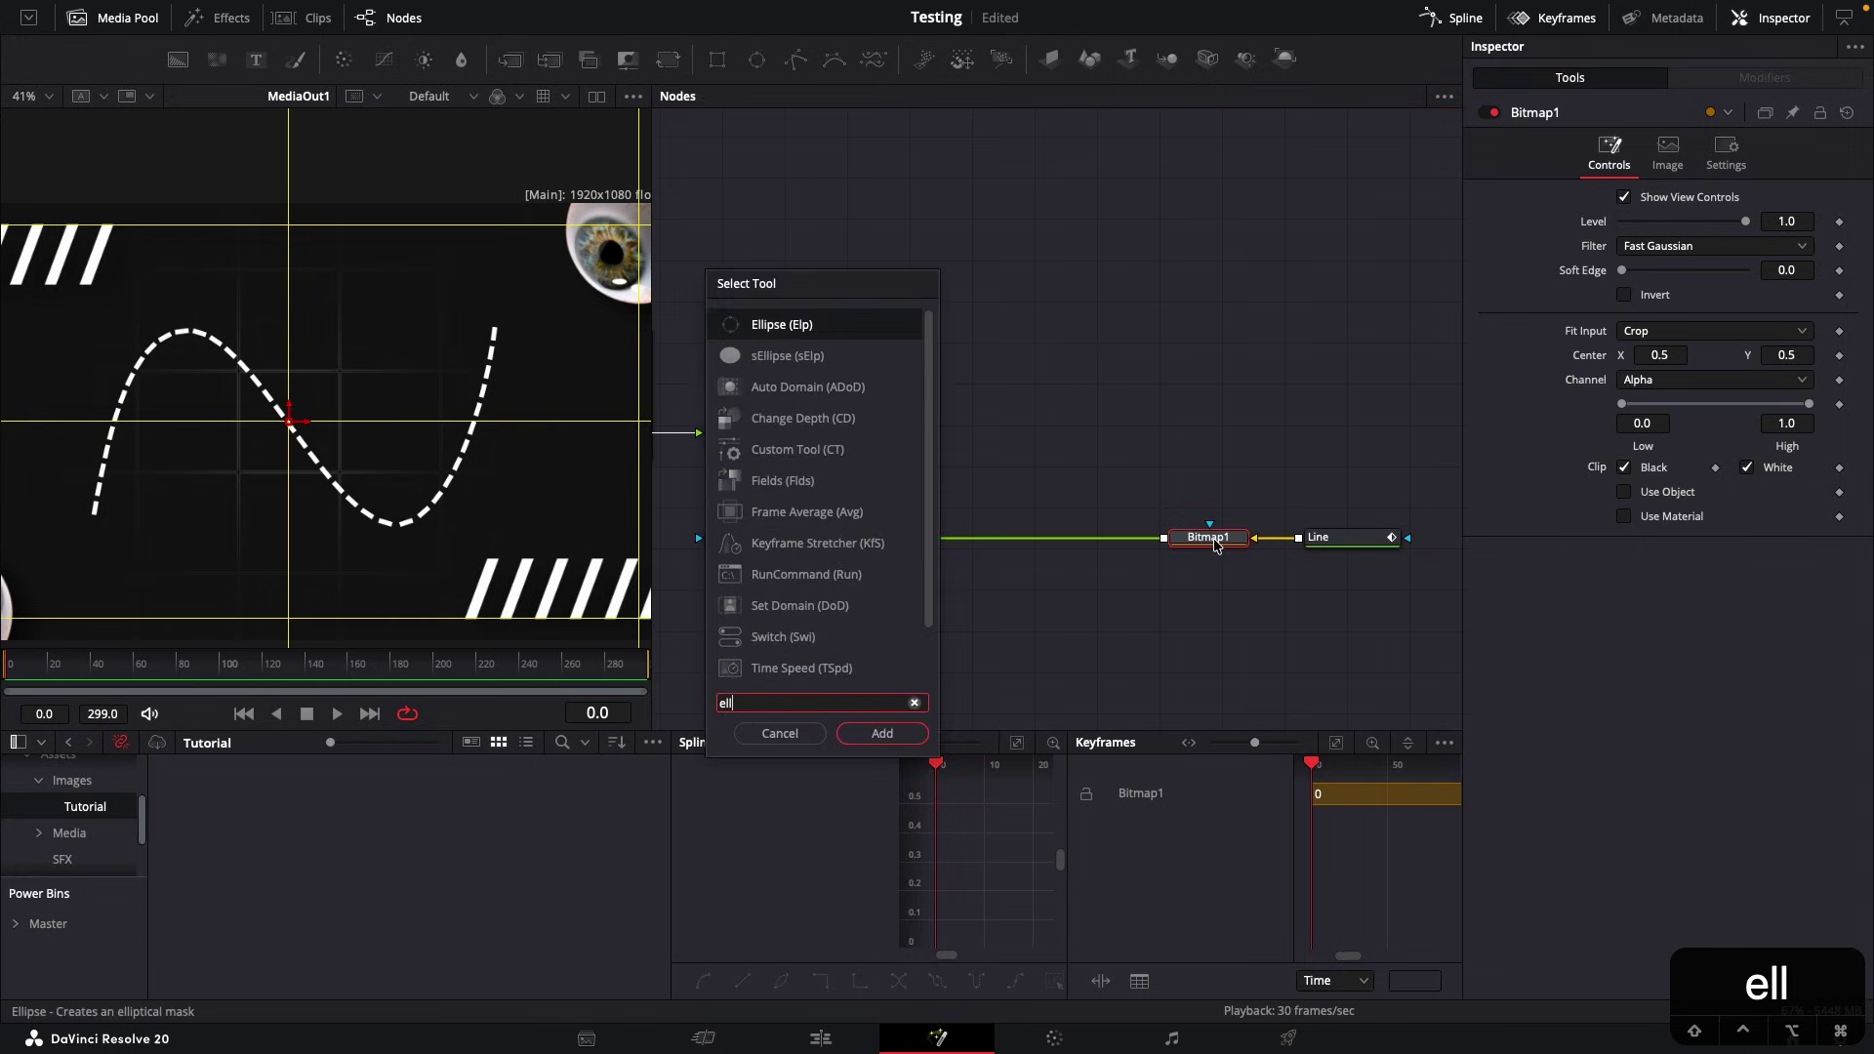
pyautogui.press('Return')
pyautogui.moveTo(1103, 536); pyautogui.dragTo(976, 591)
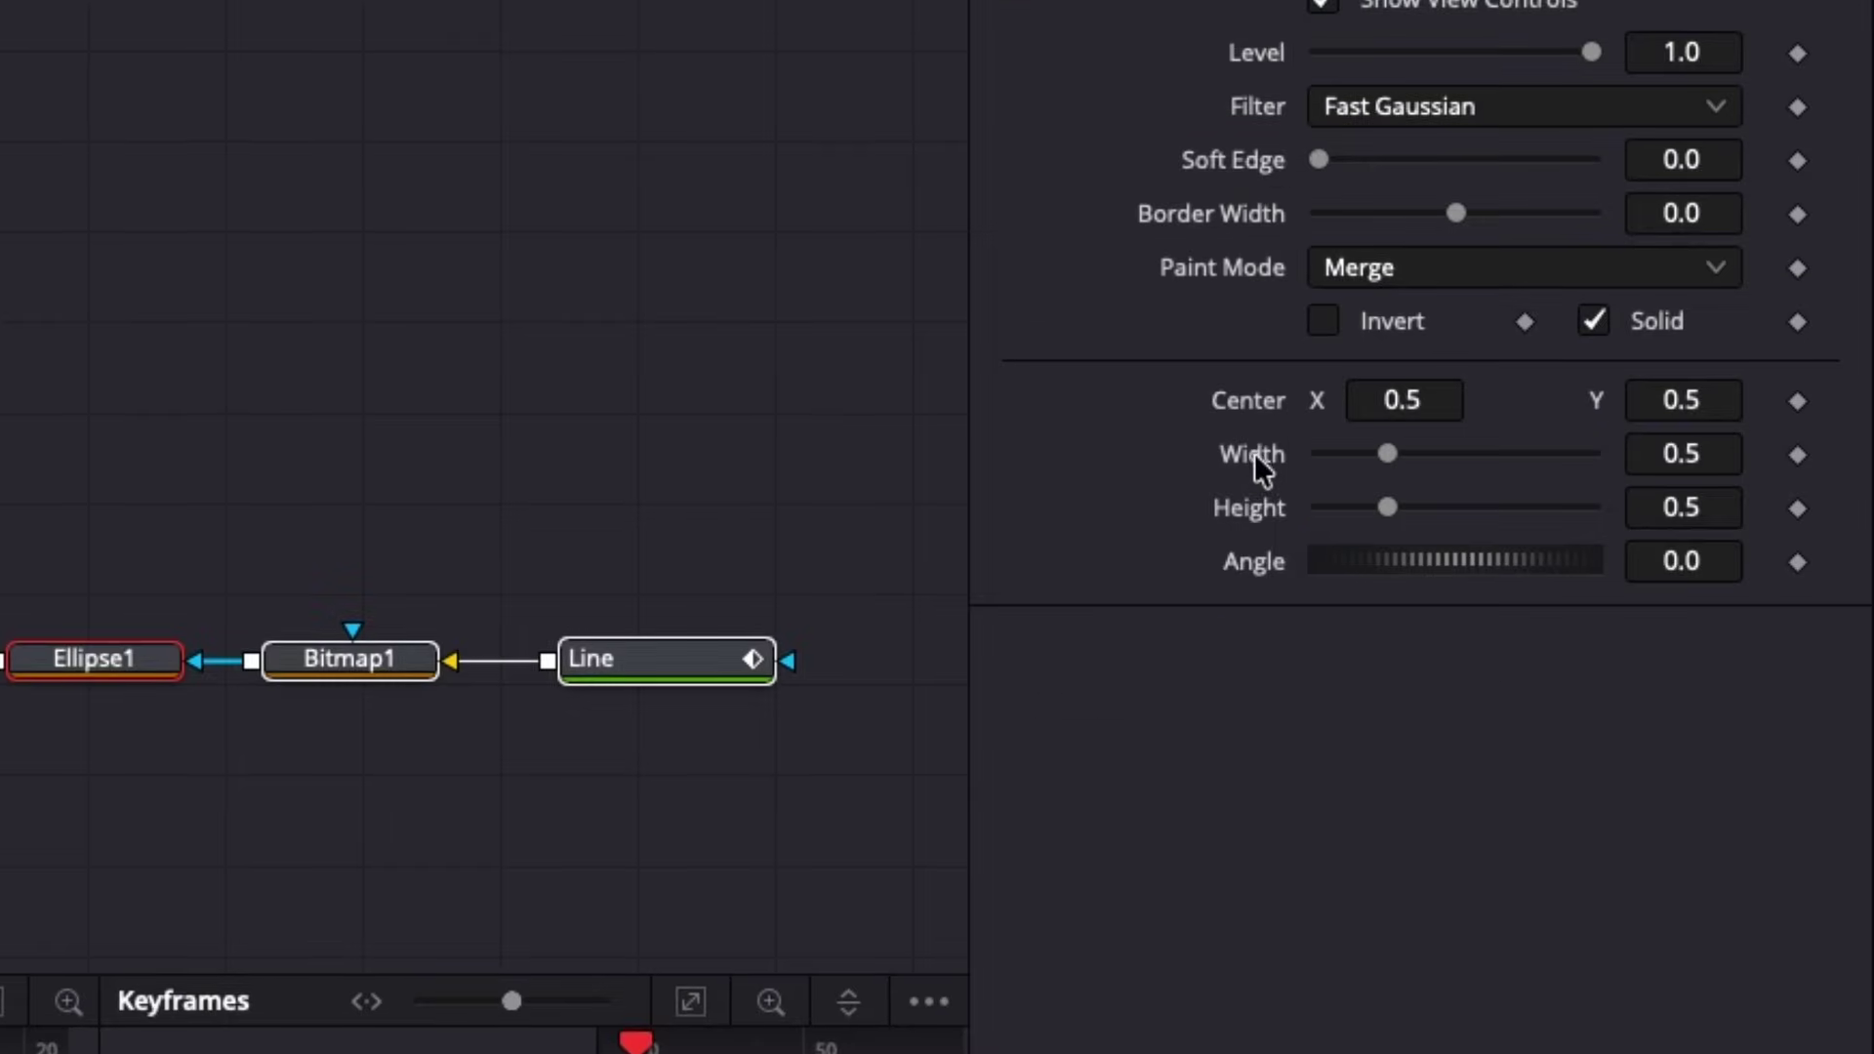
# Link the ellipse mask's width to its height with an expression and reduce the height to 0.205
pyautogui.rightClick(1593, 493)
pyautogui.click(1636, 744)
pyautogui.moveTo(1328, 506); pyautogui.dragTo(1336, 571)
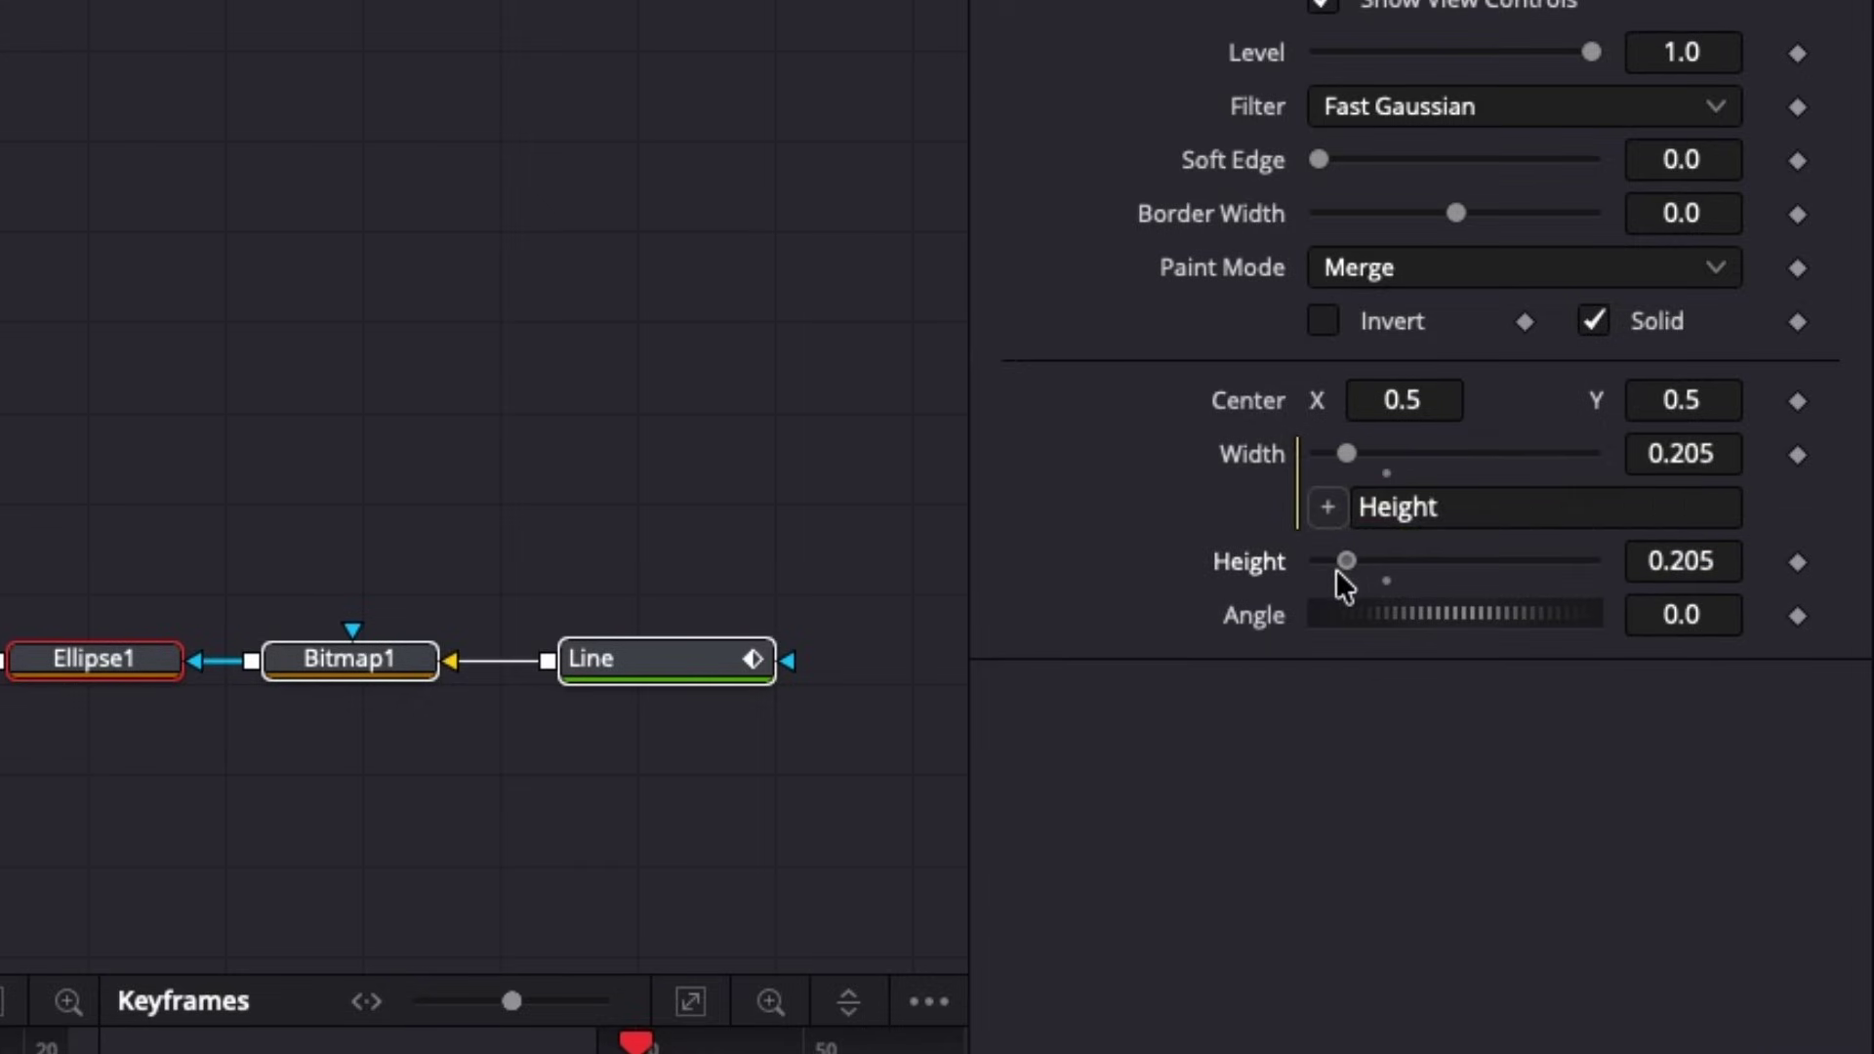
# Set the ellipse mask's soft edge to 0.0693, its paint mode to Subtract and its height to 0.173
pyautogui.moveTo(1319, 160); pyautogui.dragTo(1413, 162)
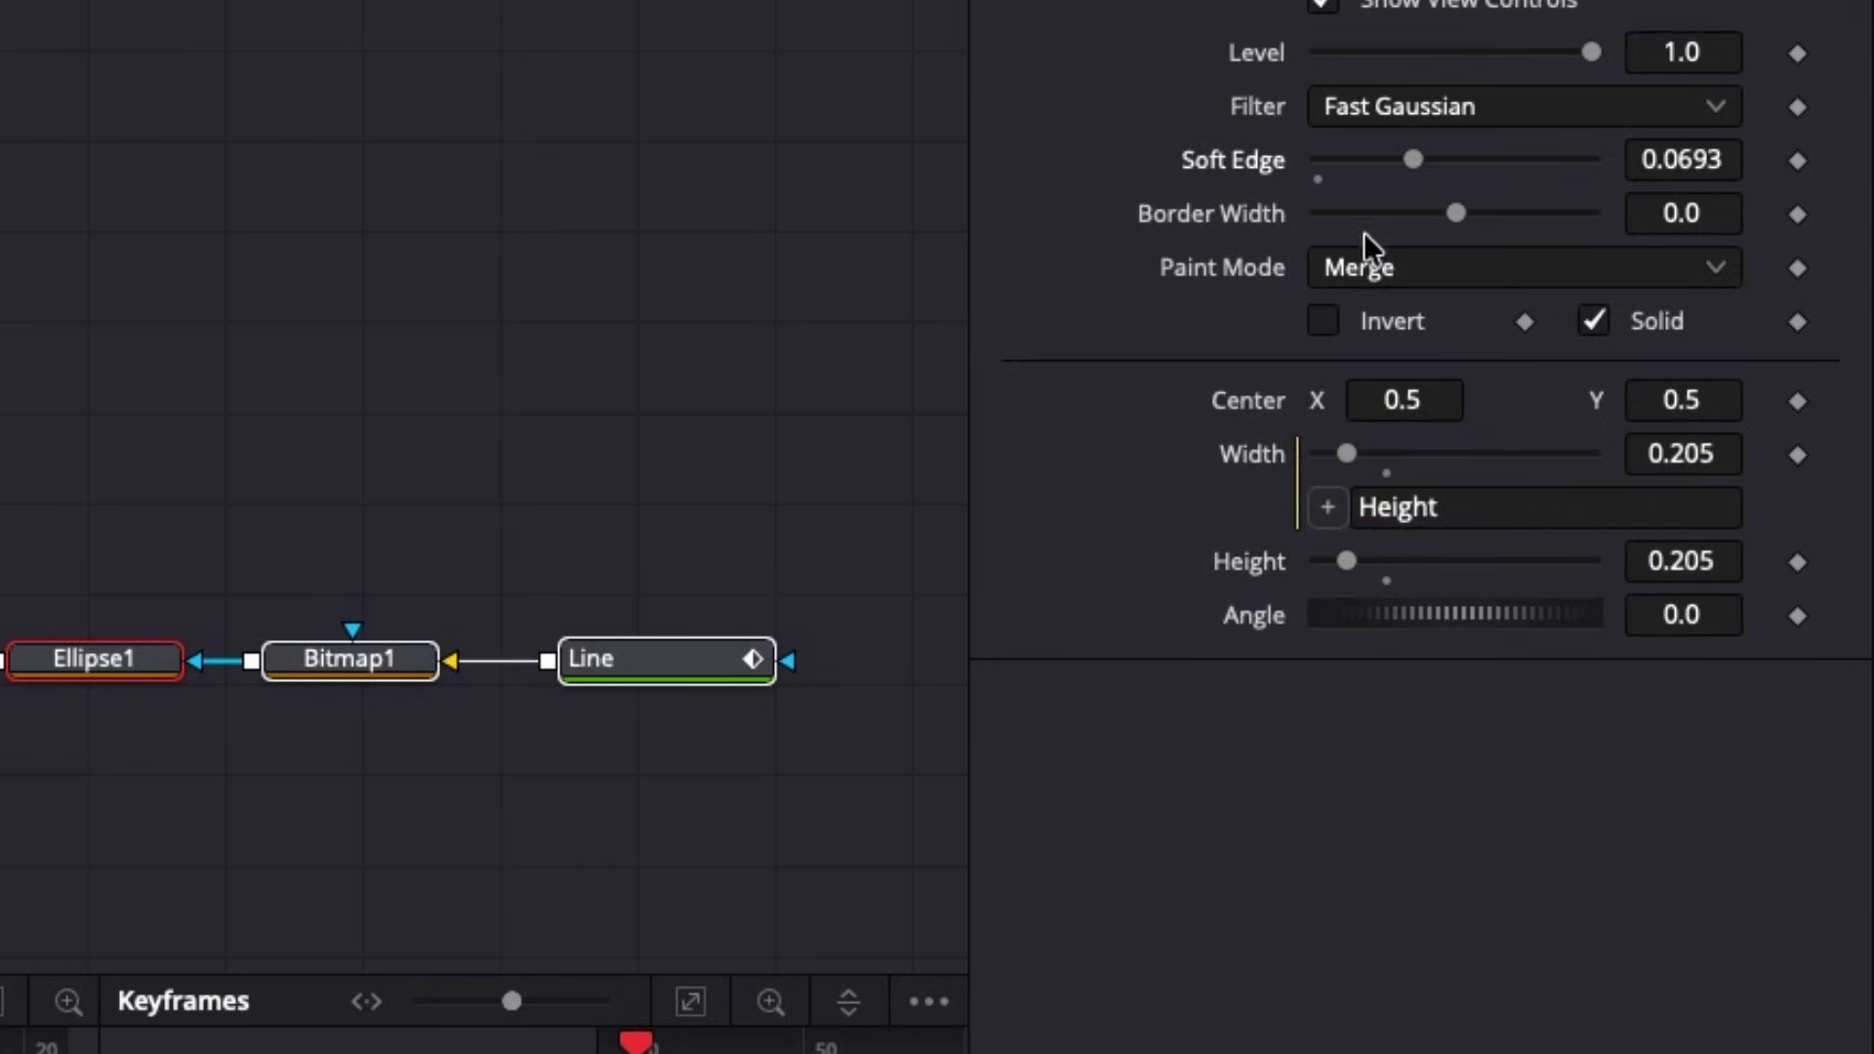
pyautogui.click(1370, 273)
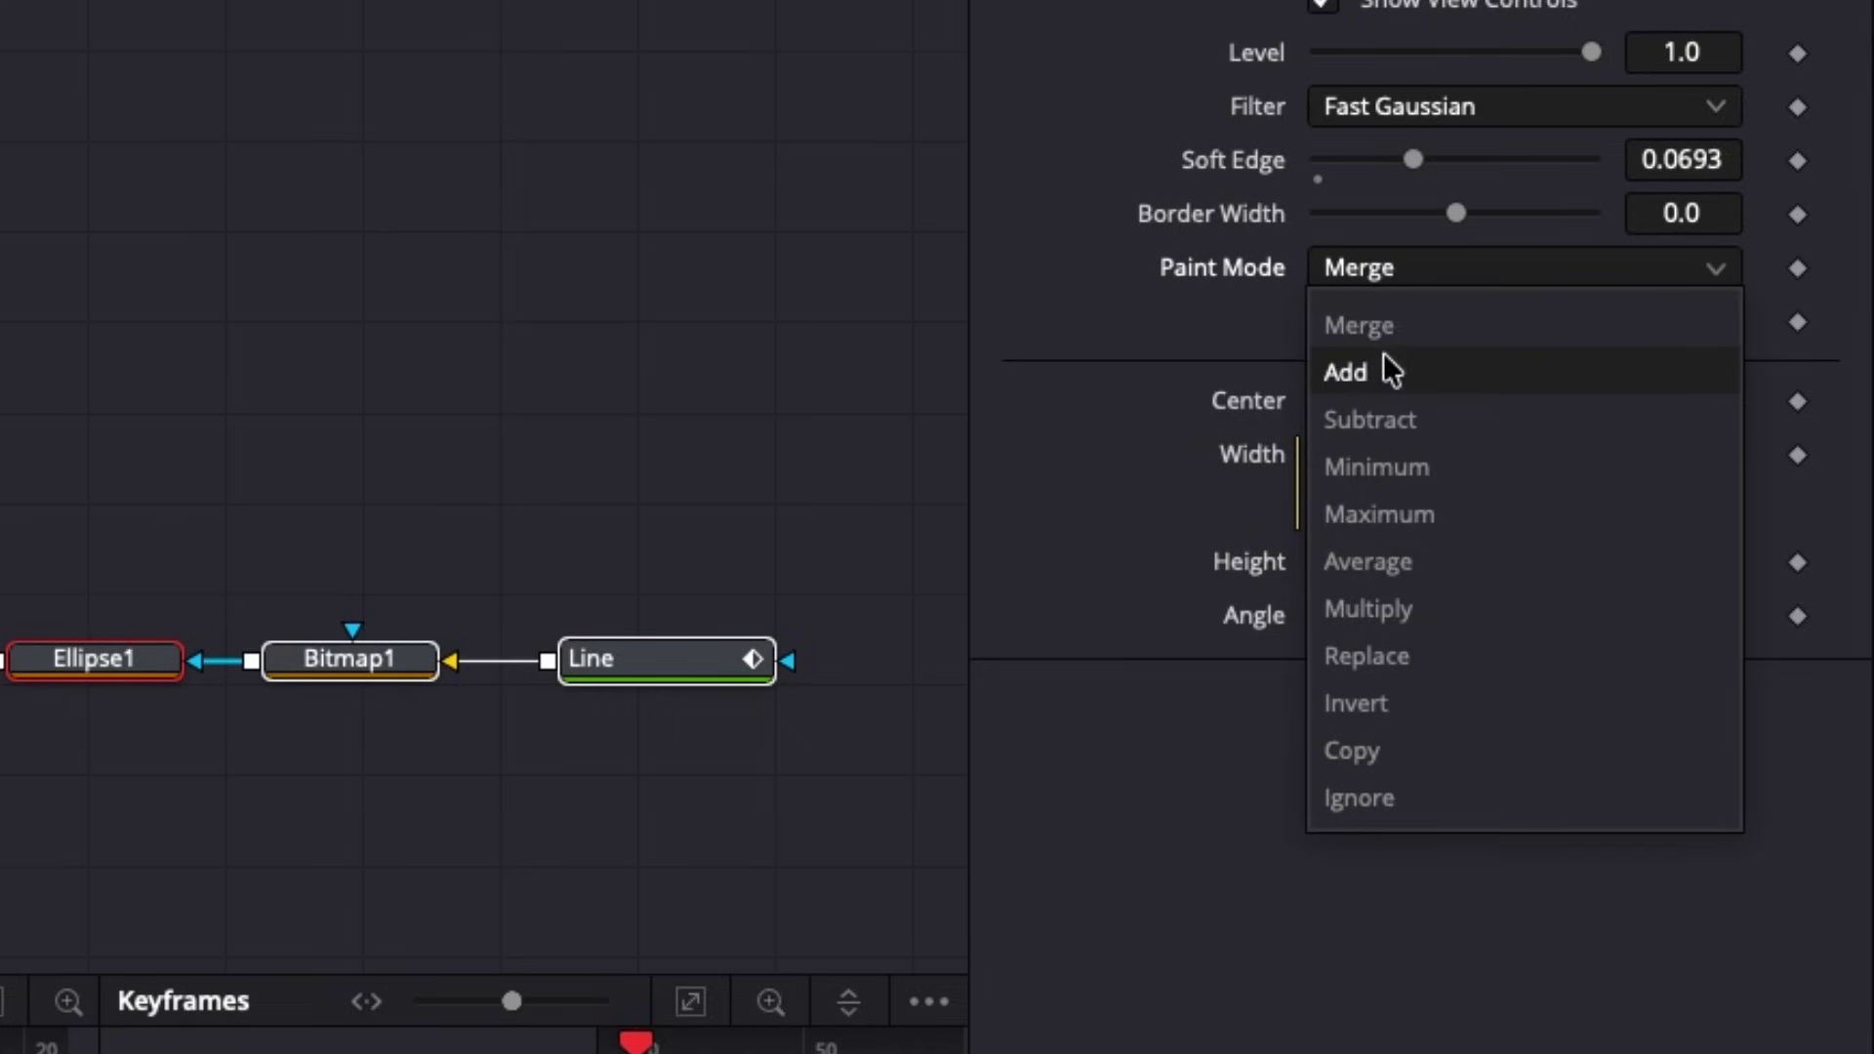
pyautogui.click(1393, 417)
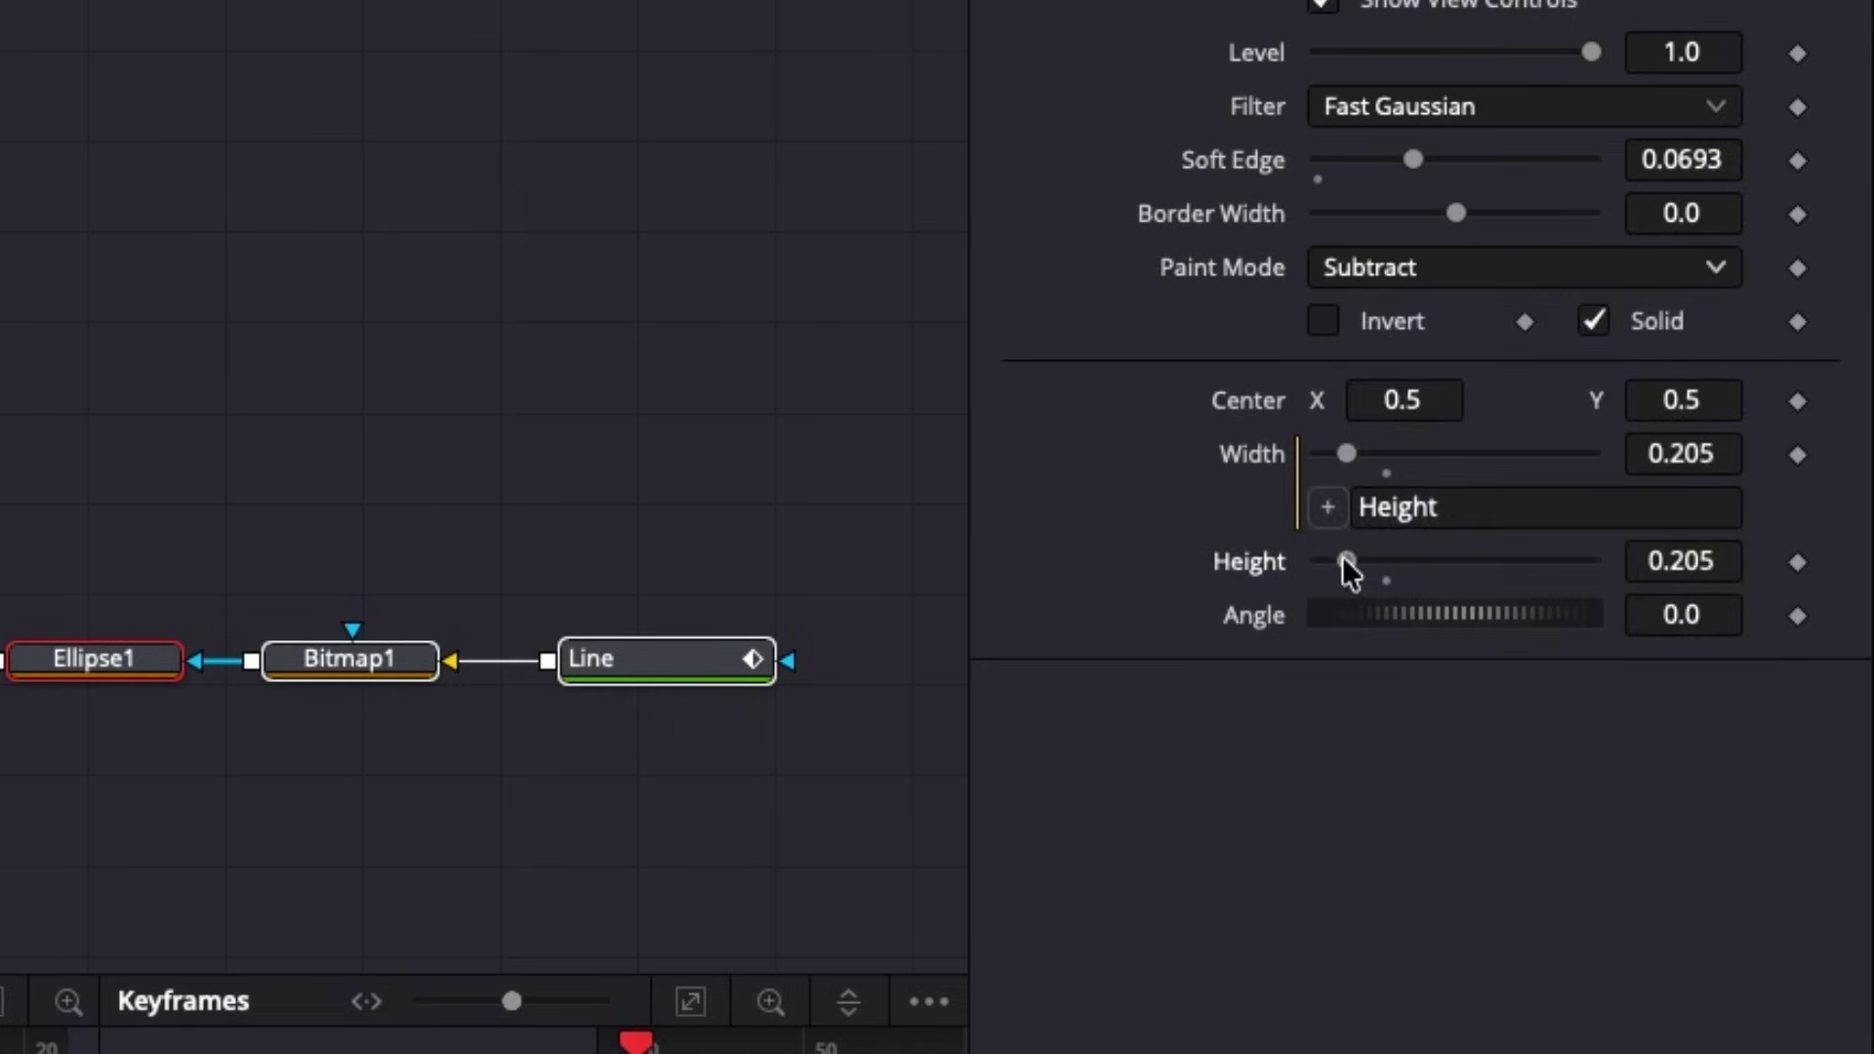
pyautogui.moveTo(1344, 560); pyautogui.dragTo(1349, 577)
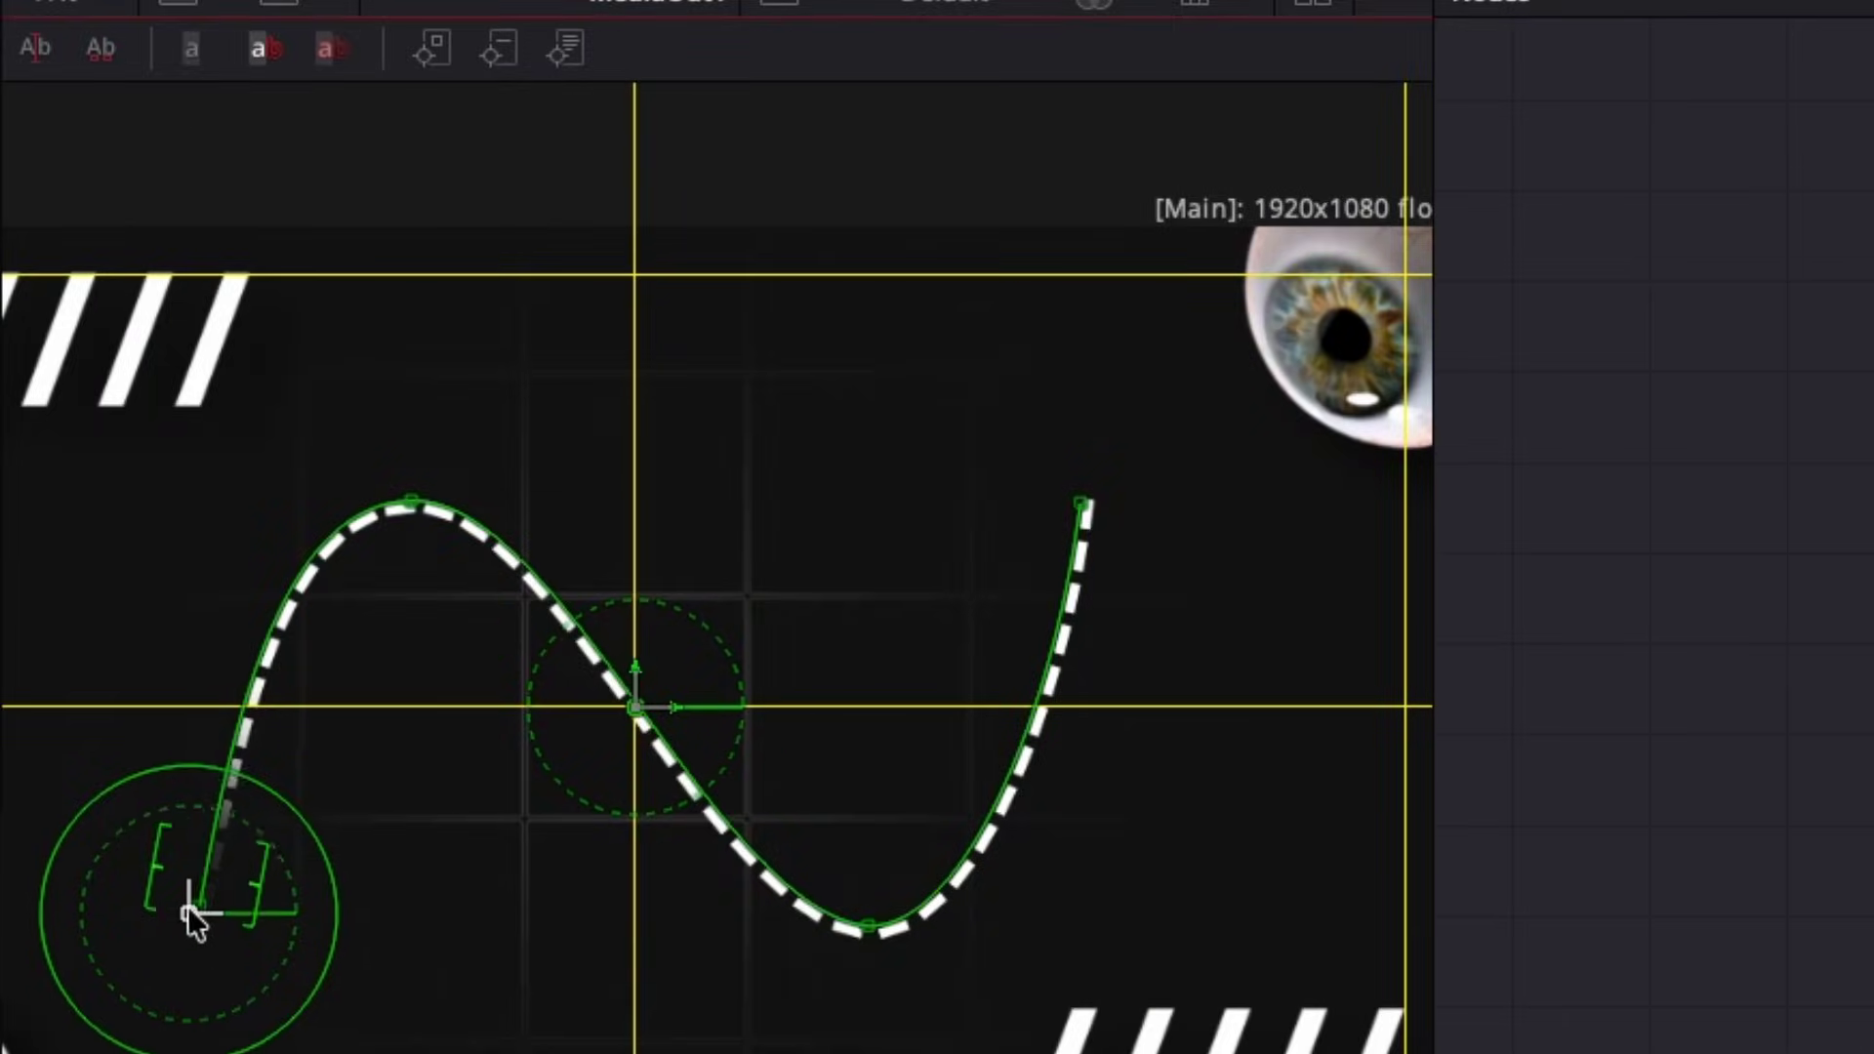
# Centre the ellipse mask exactly on the starting point of the dashed curve, at about X 0.244, Y 0.292
pyautogui.moveTo(189, 909); pyautogui.dragTo(194, 904)
pyautogui.scroll(6, 207, 935)
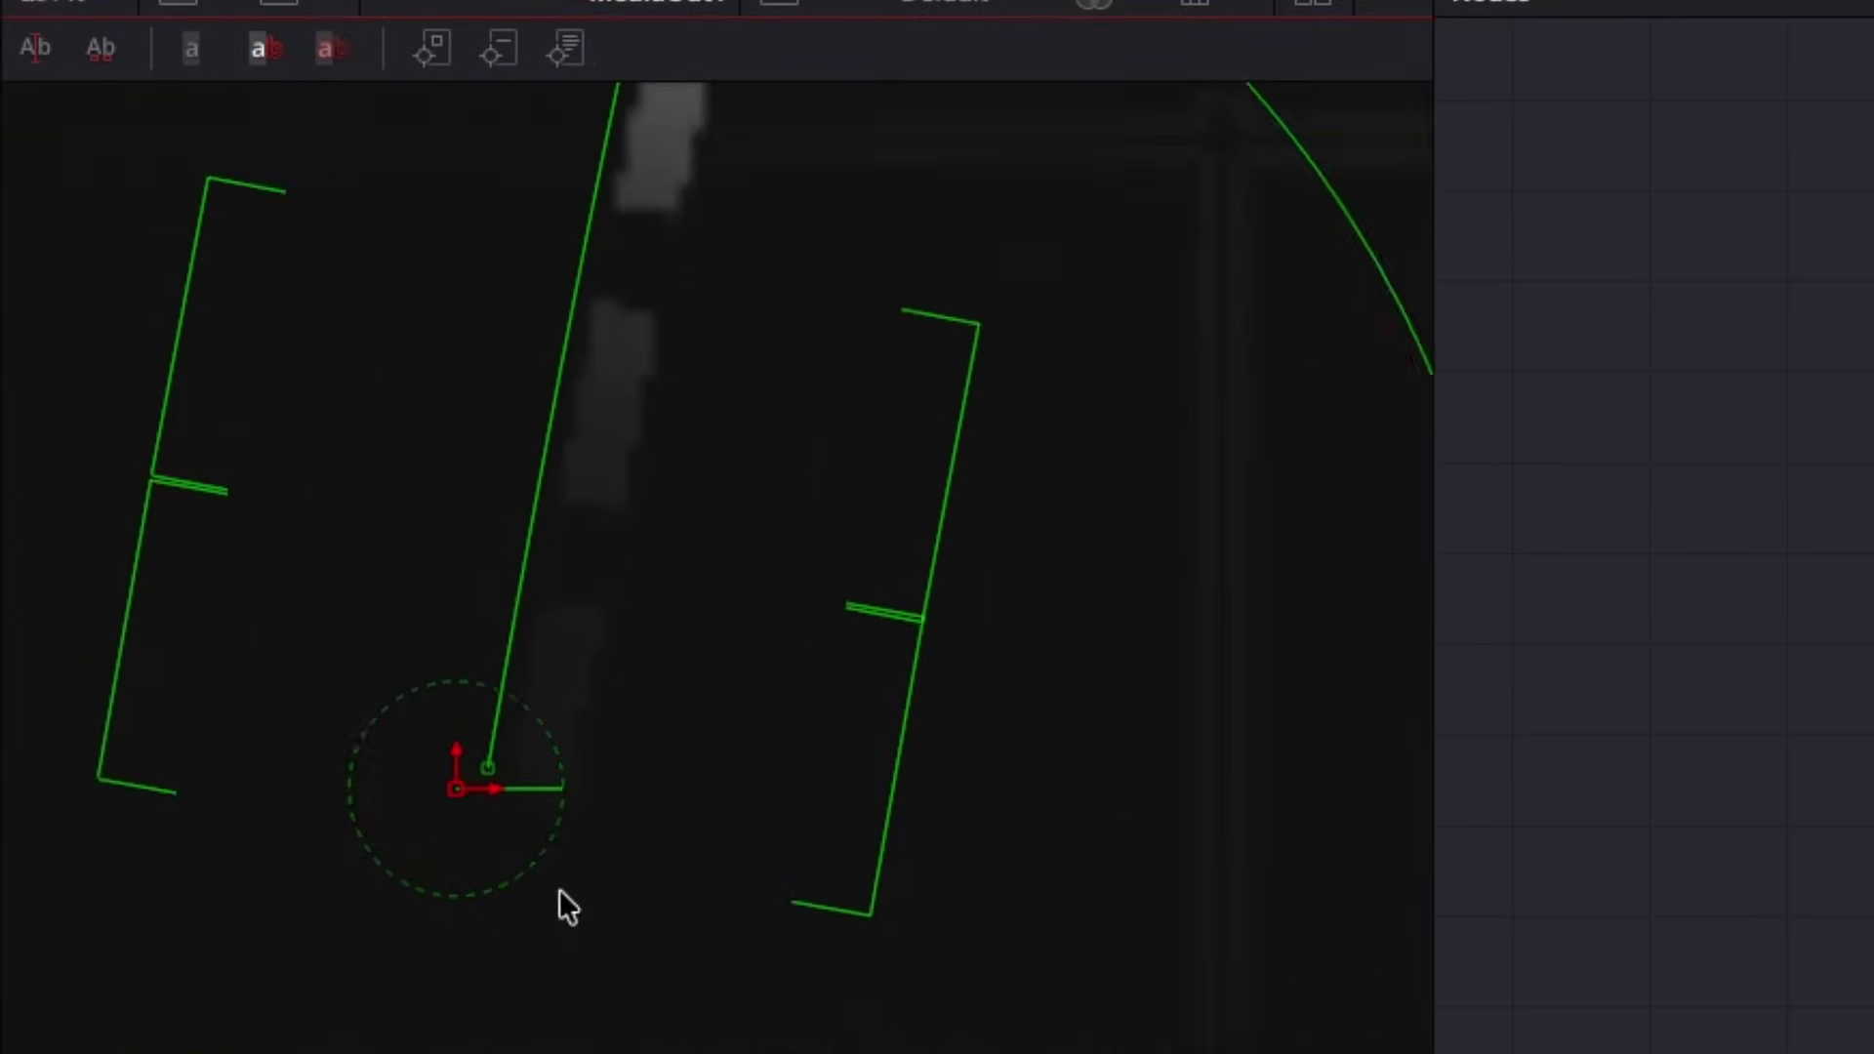
pyautogui.scroll(1, 560, 891)
pyautogui.moveTo(456, 789); pyautogui.dragTo(488, 769)
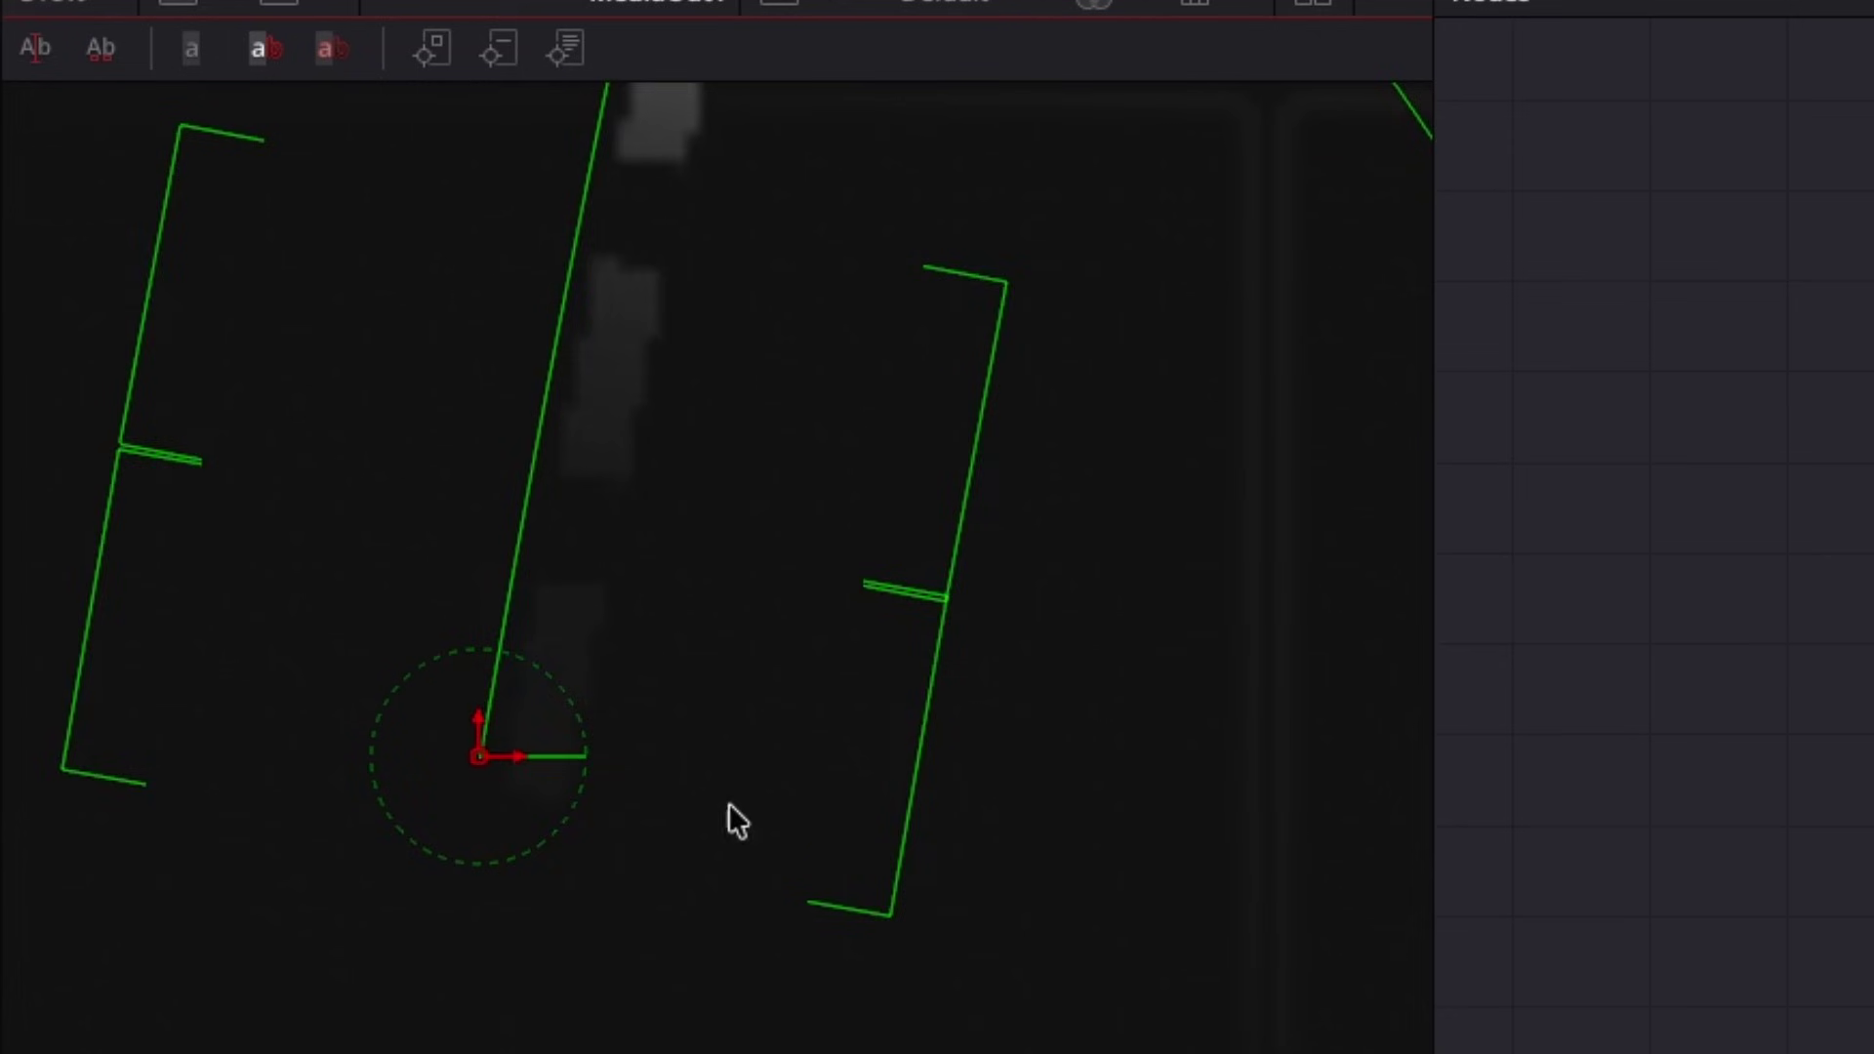
pyautogui.scroll(-5, 1090, 625)
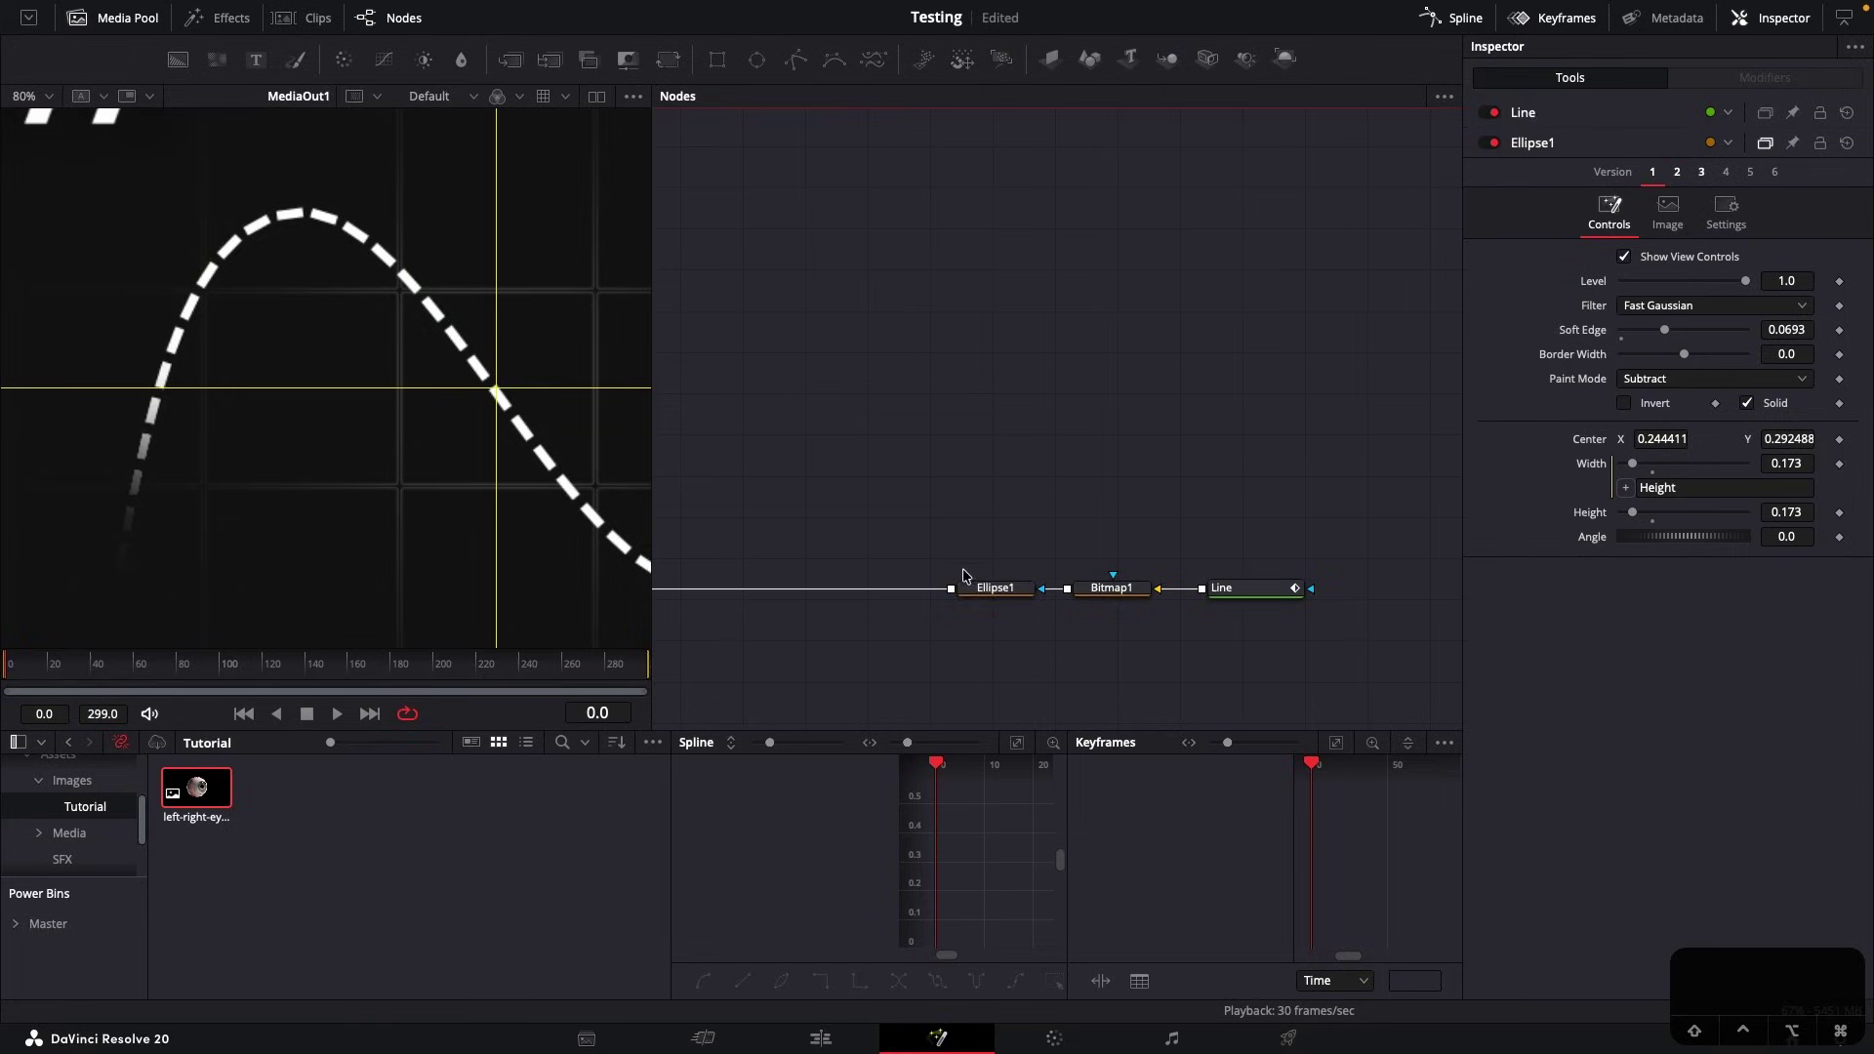
# Duplicate the Ellipse1 mask so the copy sits between Ellipse1 and Merge4
pyautogui.click(1002, 586)
pyautogui.moveTo(1020, 548); pyautogui.dragTo(1129, 547)
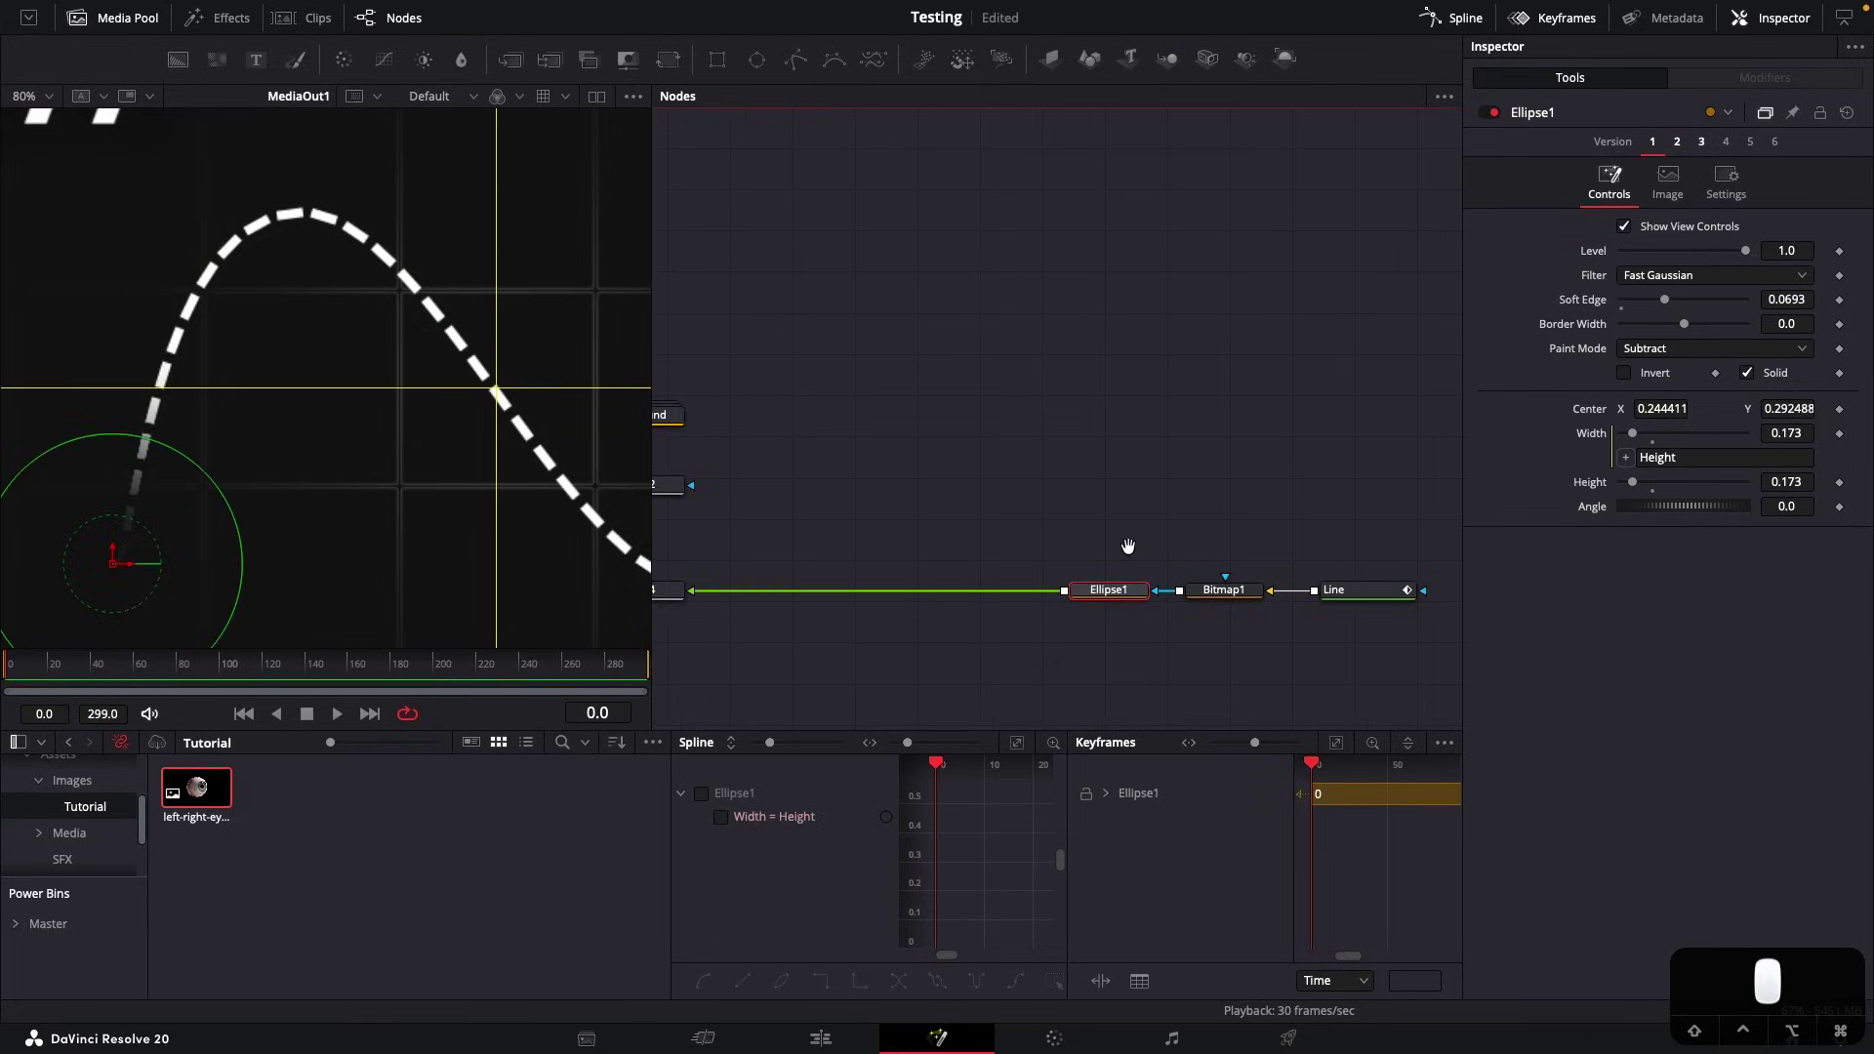
pyautogui.hotkey('ctrl', 'v')
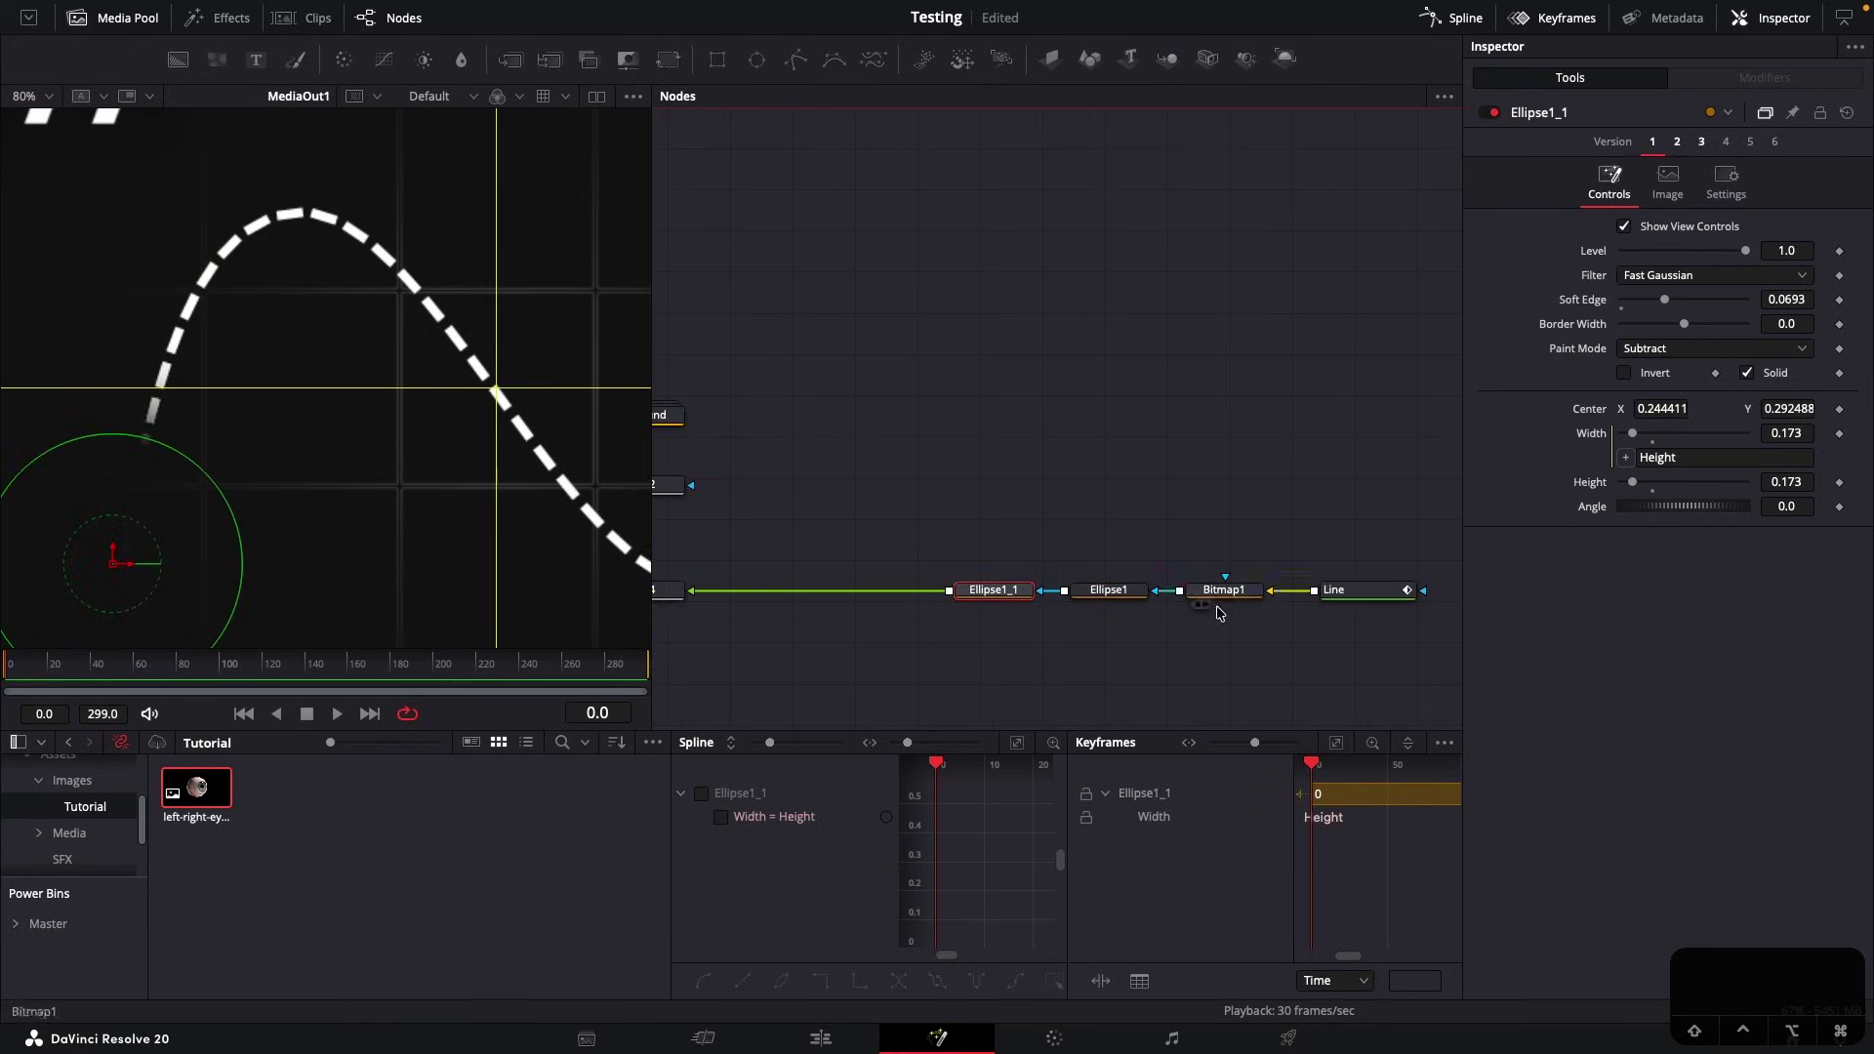
pyautogui.click(970, 515)
pyautogui.moveTo(958, 498); pyautogui.dragTo(986, 648)
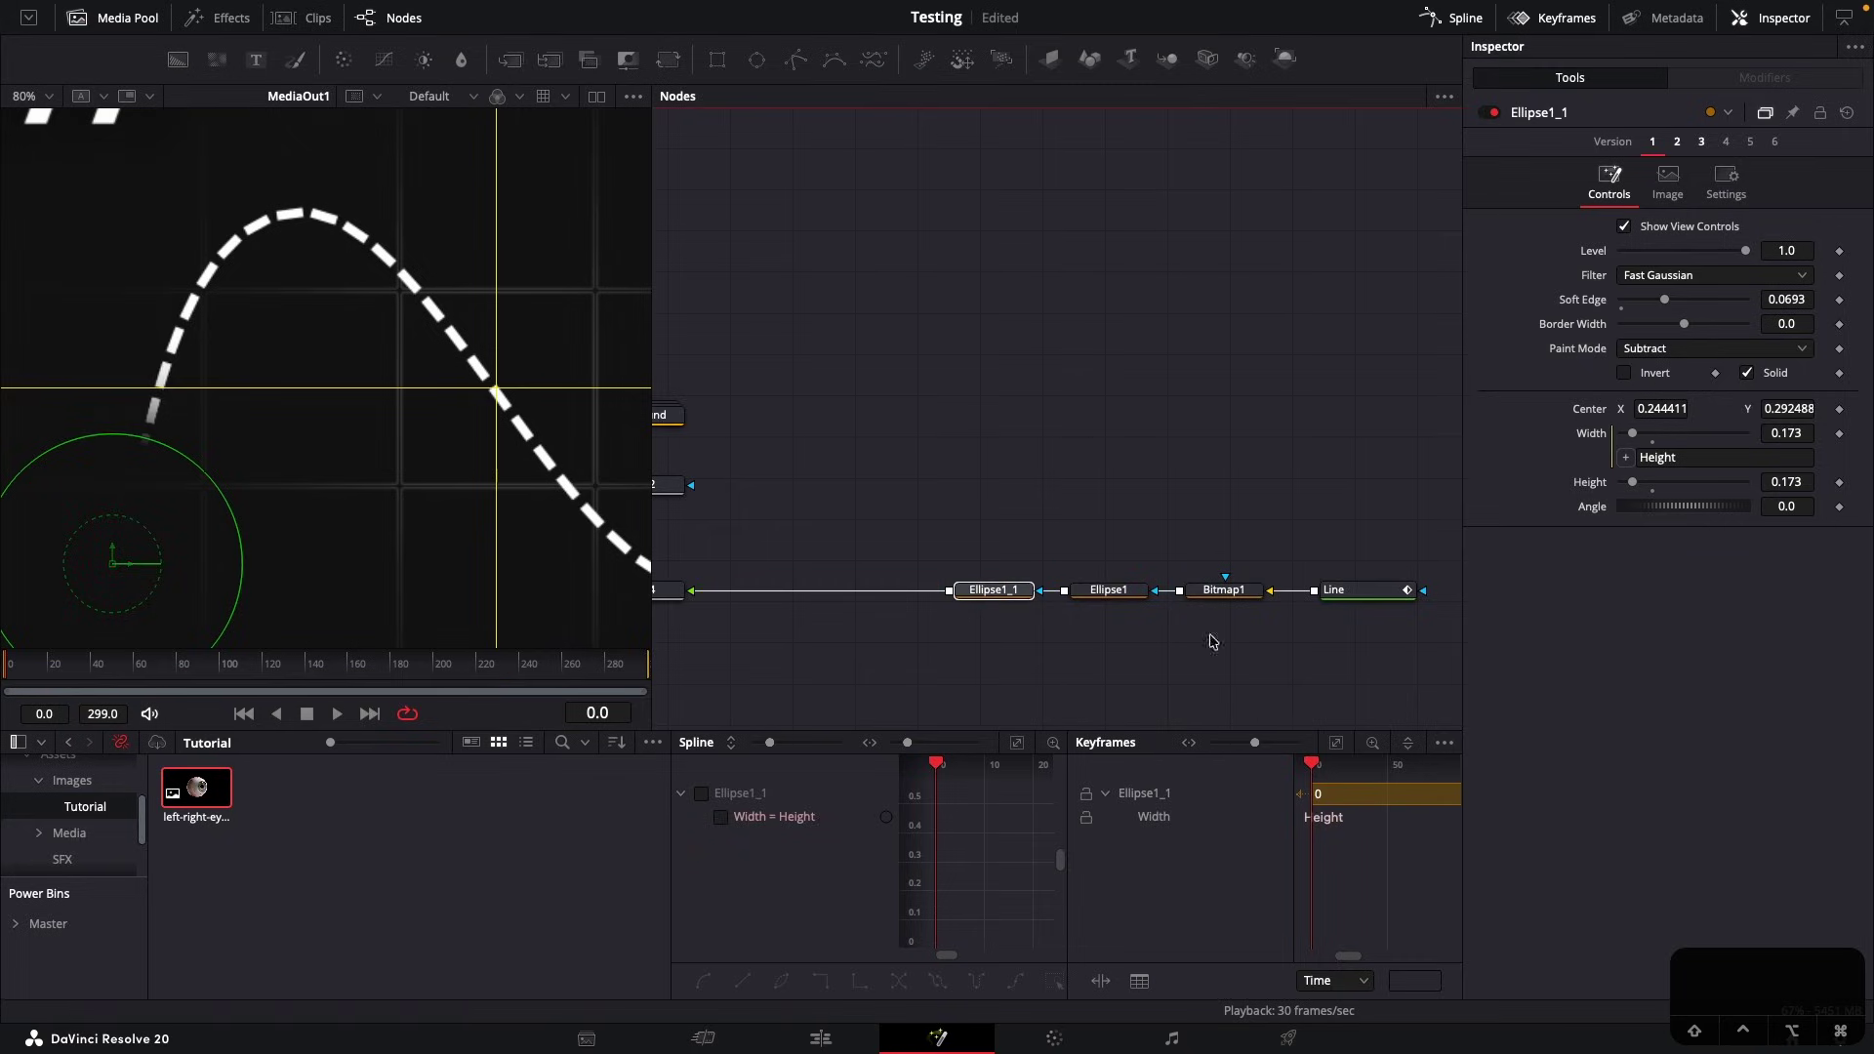
# With the Line path shown as a guide, centre Ellipse1_1 on the curve's first peak at about X 0.369, Y 0.715
pyautogui.keyDown('ctrl'); pyautogui.click(1368, 595); pyautogui.keyUp('ctrl')
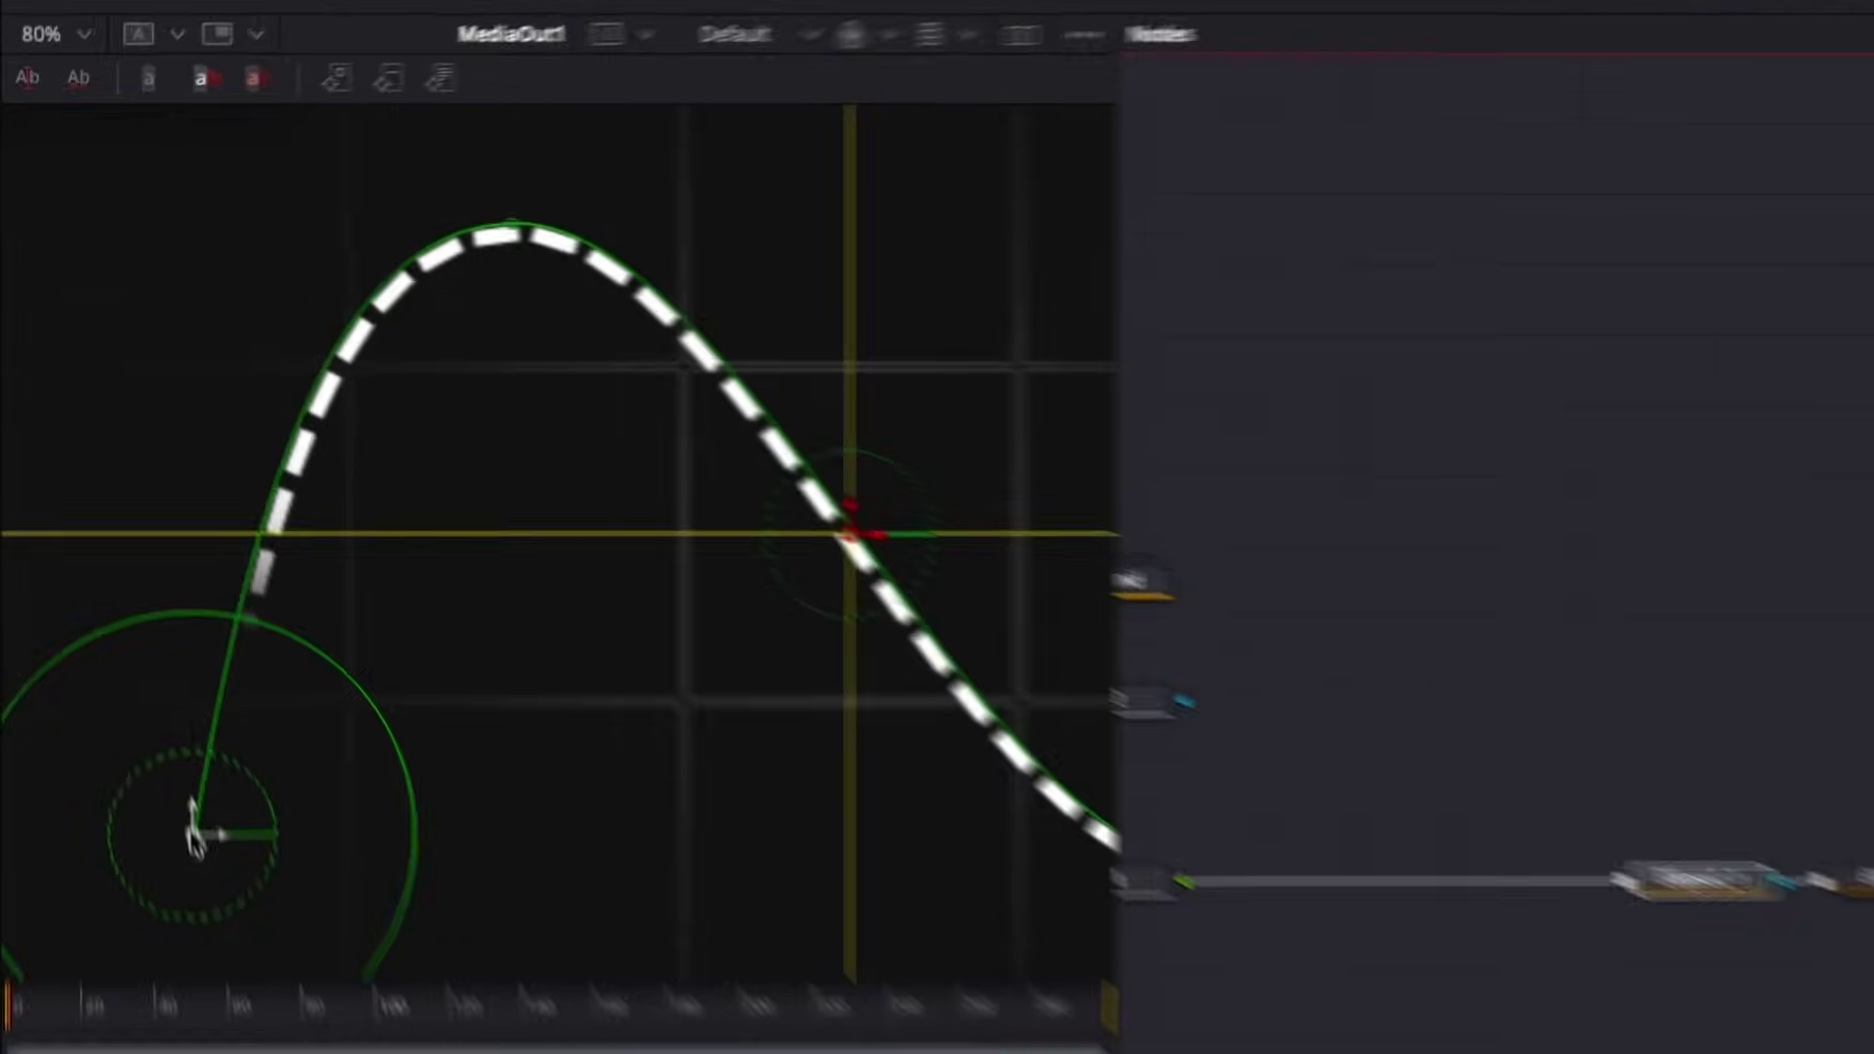
pyautogui.moveTo(113, 563); pyautogui.dragTo(305, 219)
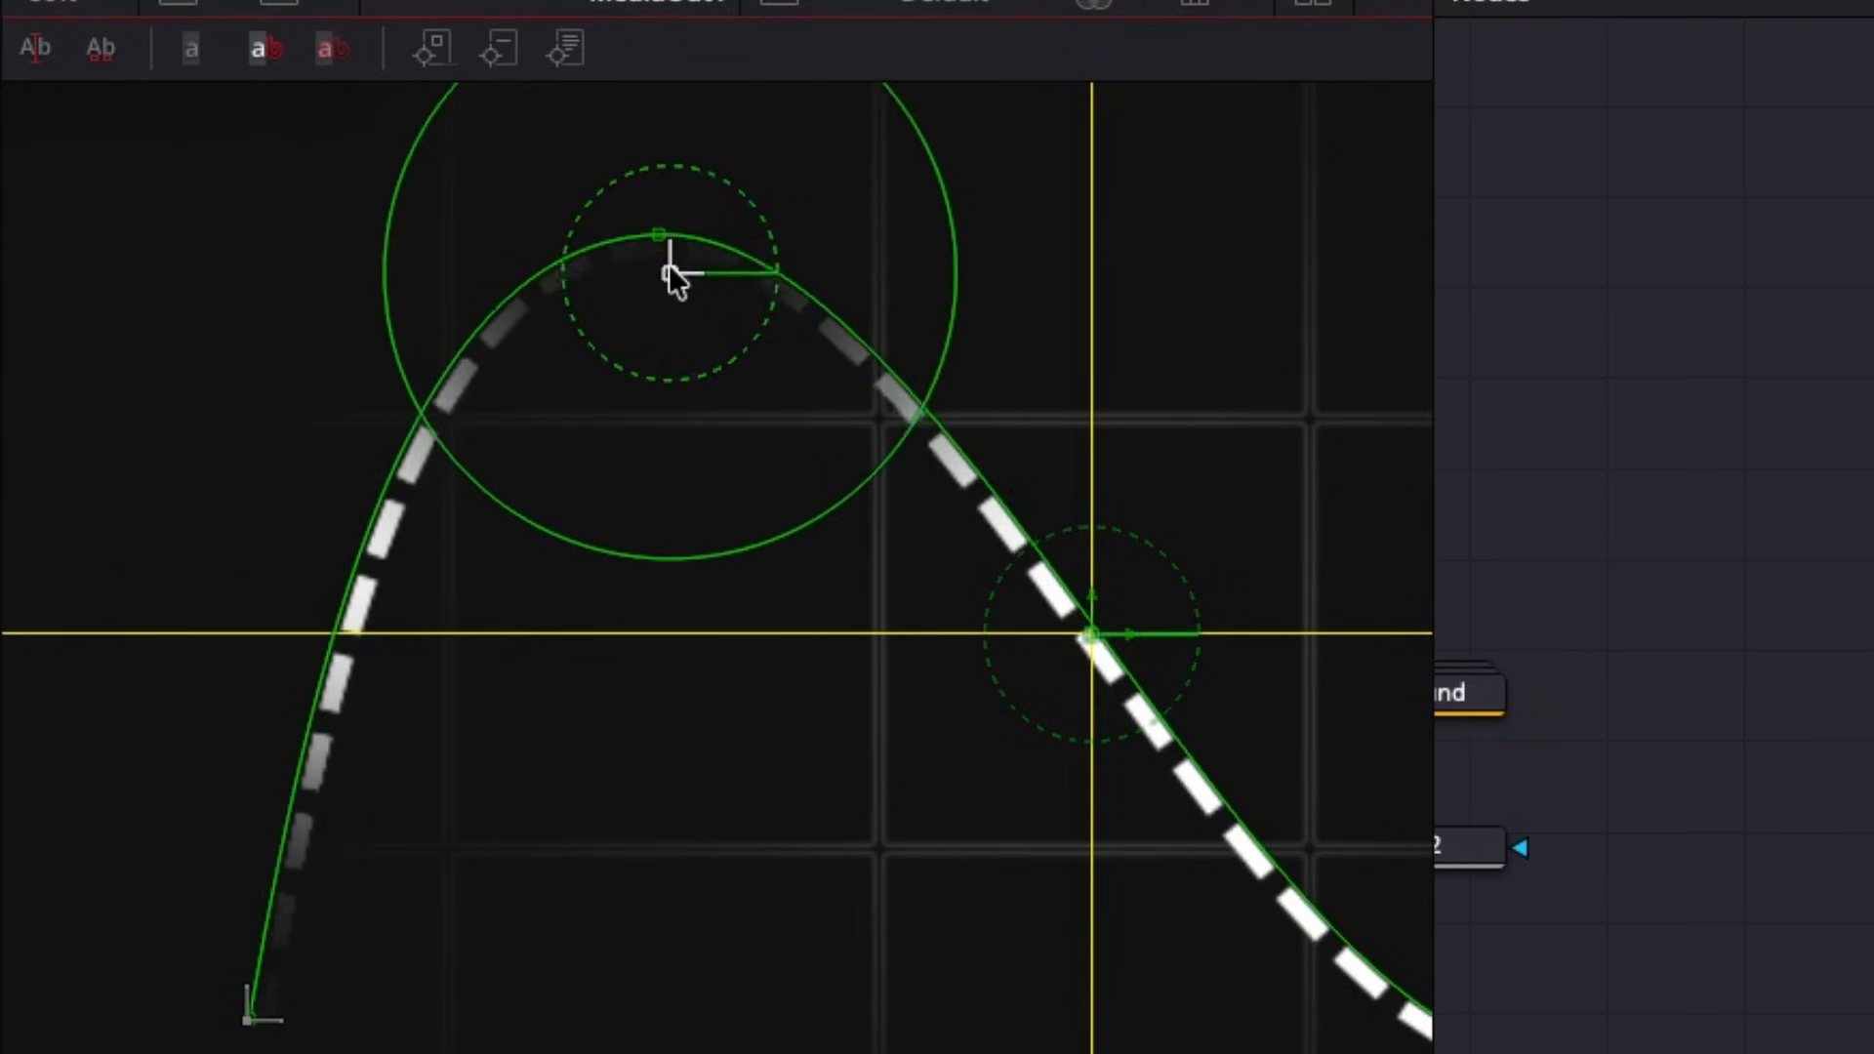
pyautogui.moveTo(670, 264); pyautogui.dragTo(659, 231)
pyautogui.scroll(5, 712, 275)
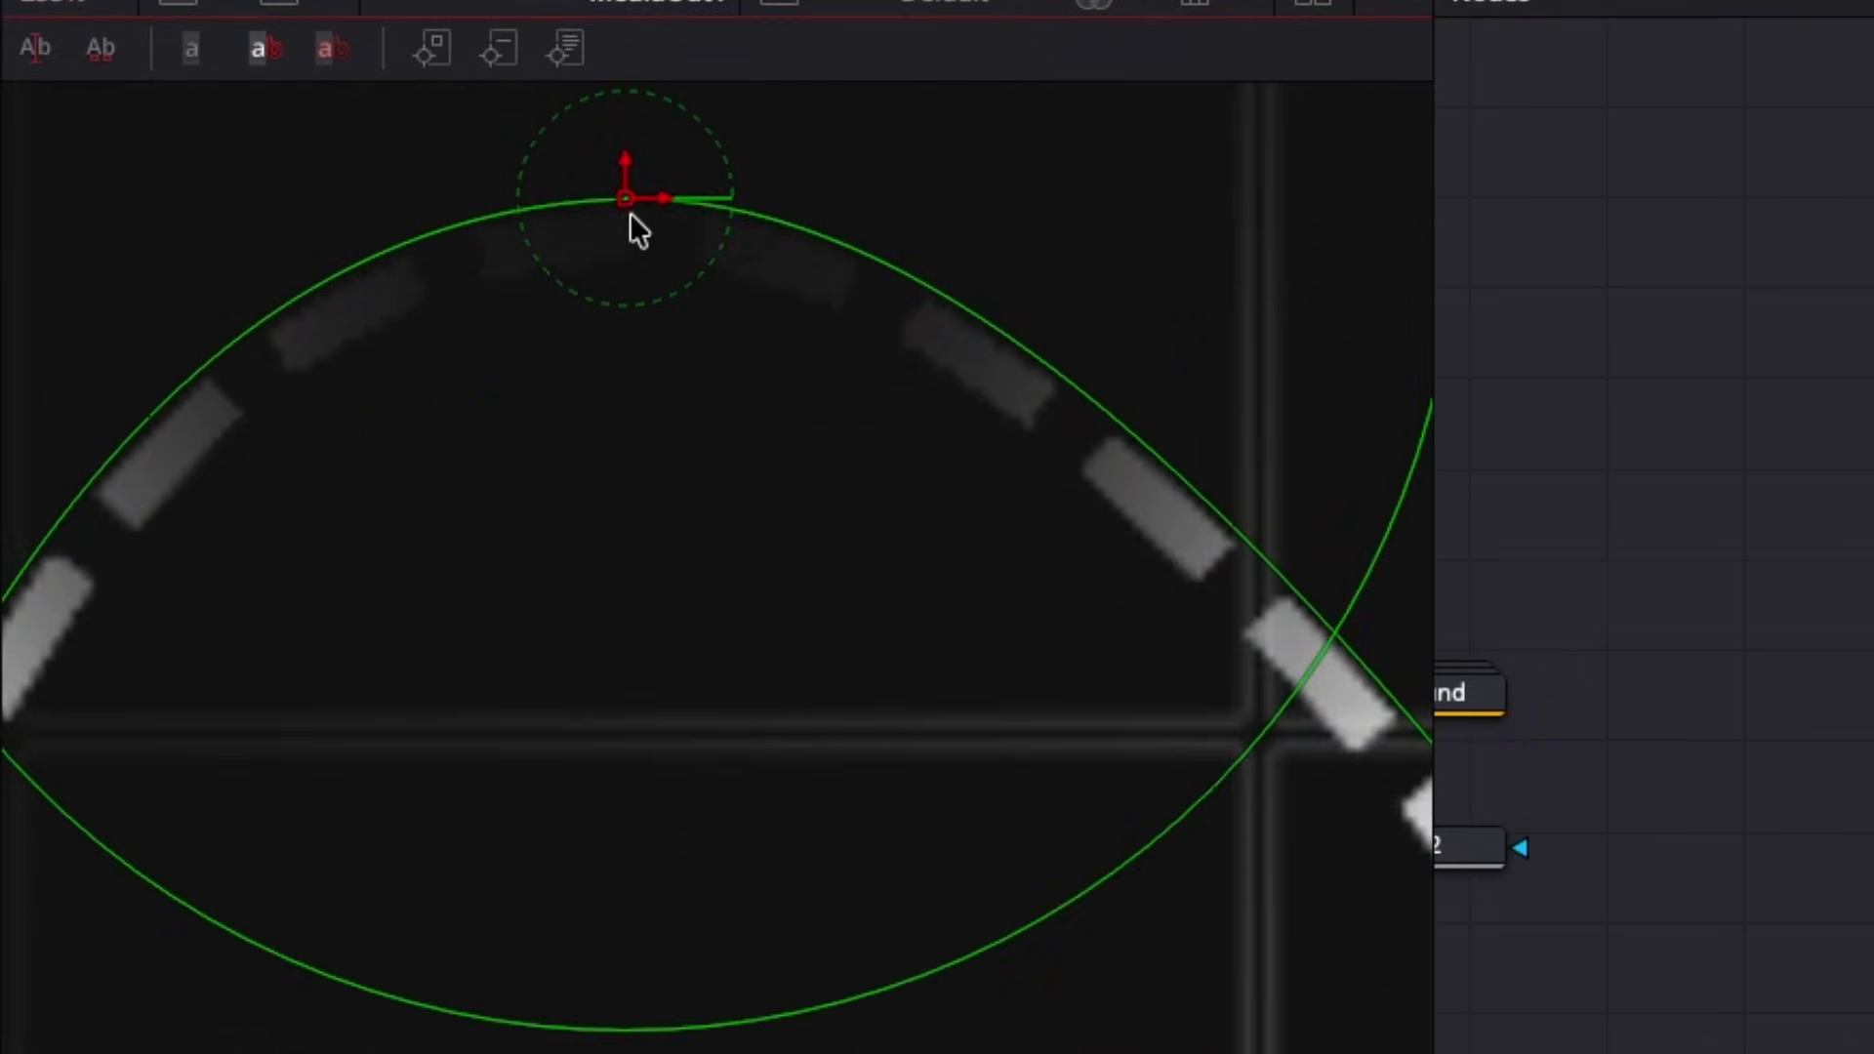
pyautogui.scroll(-3, 864, 430)
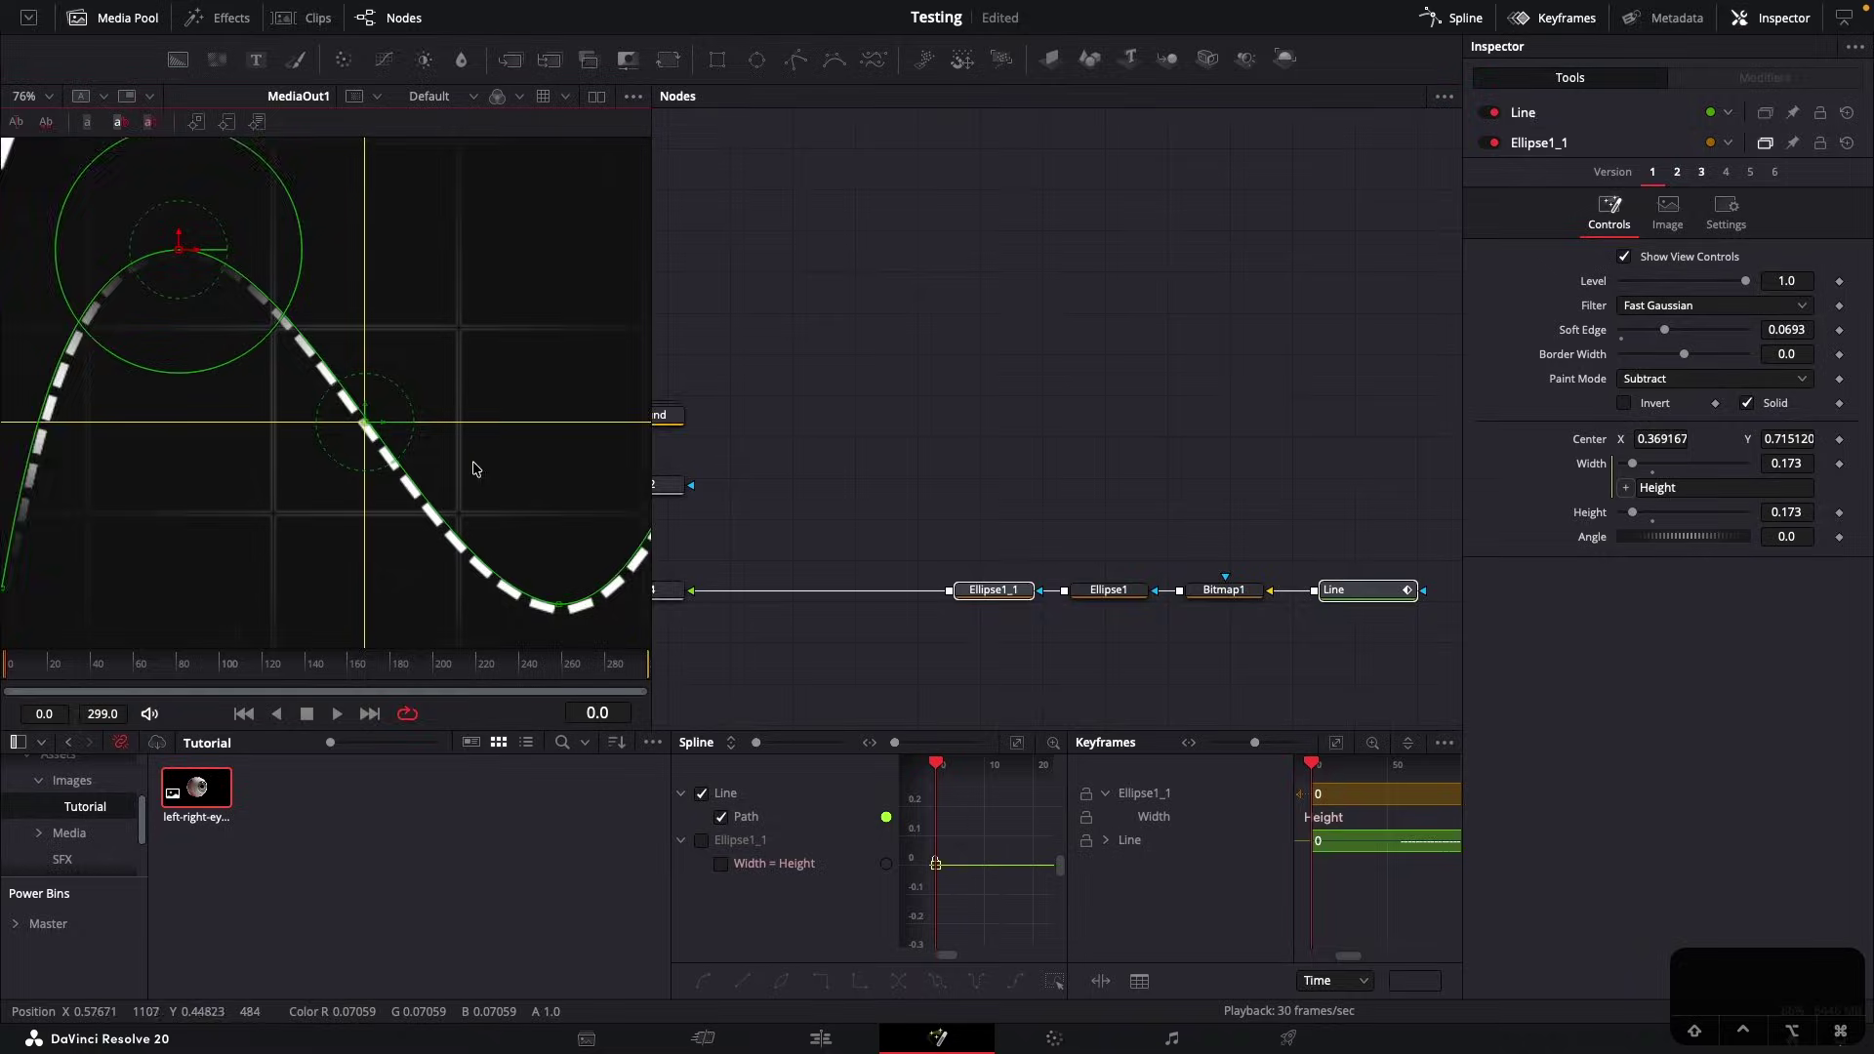
pyautogui.scroll(-2, 474, 468)
# Duplicate the Ellipse1_1 mask so the copy sits between it and Merge4
pyautogui.click(1062, 657)
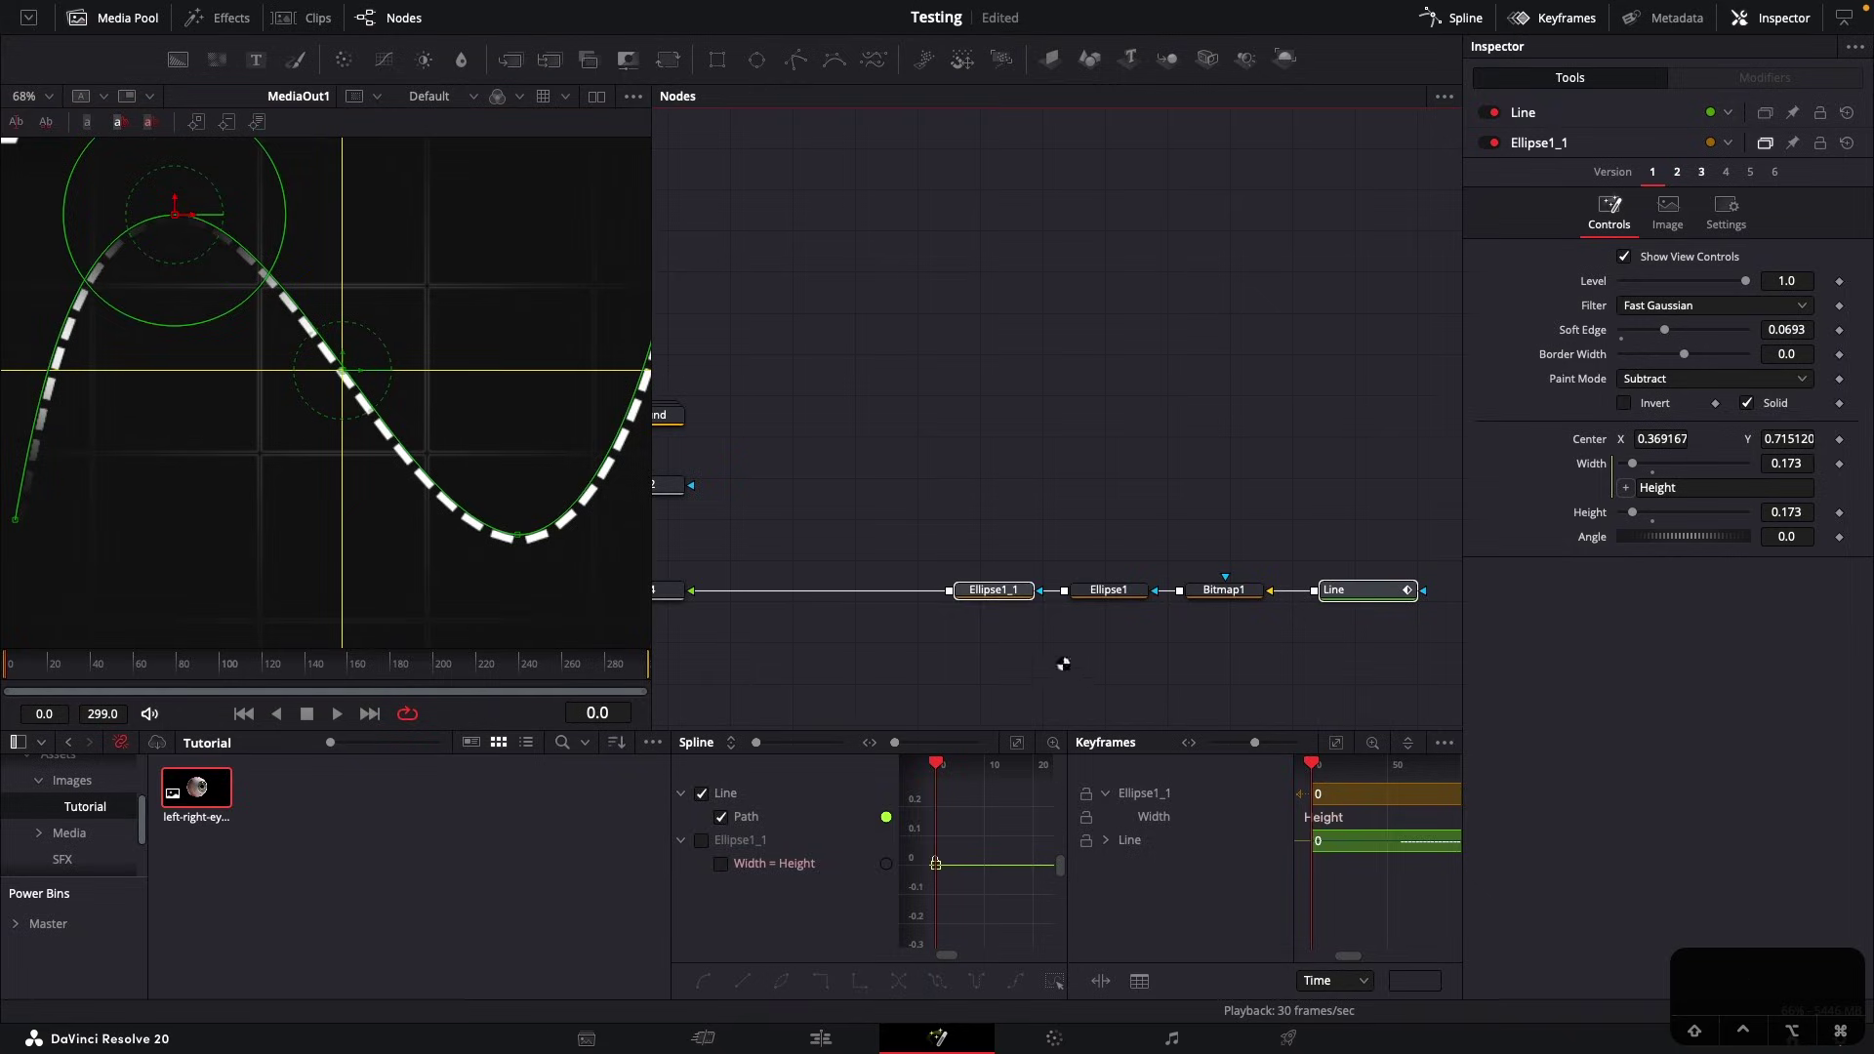
pyautogui.click(1001, 605)
pyautogui.press('super+c')
pyautogui.press('super+v')
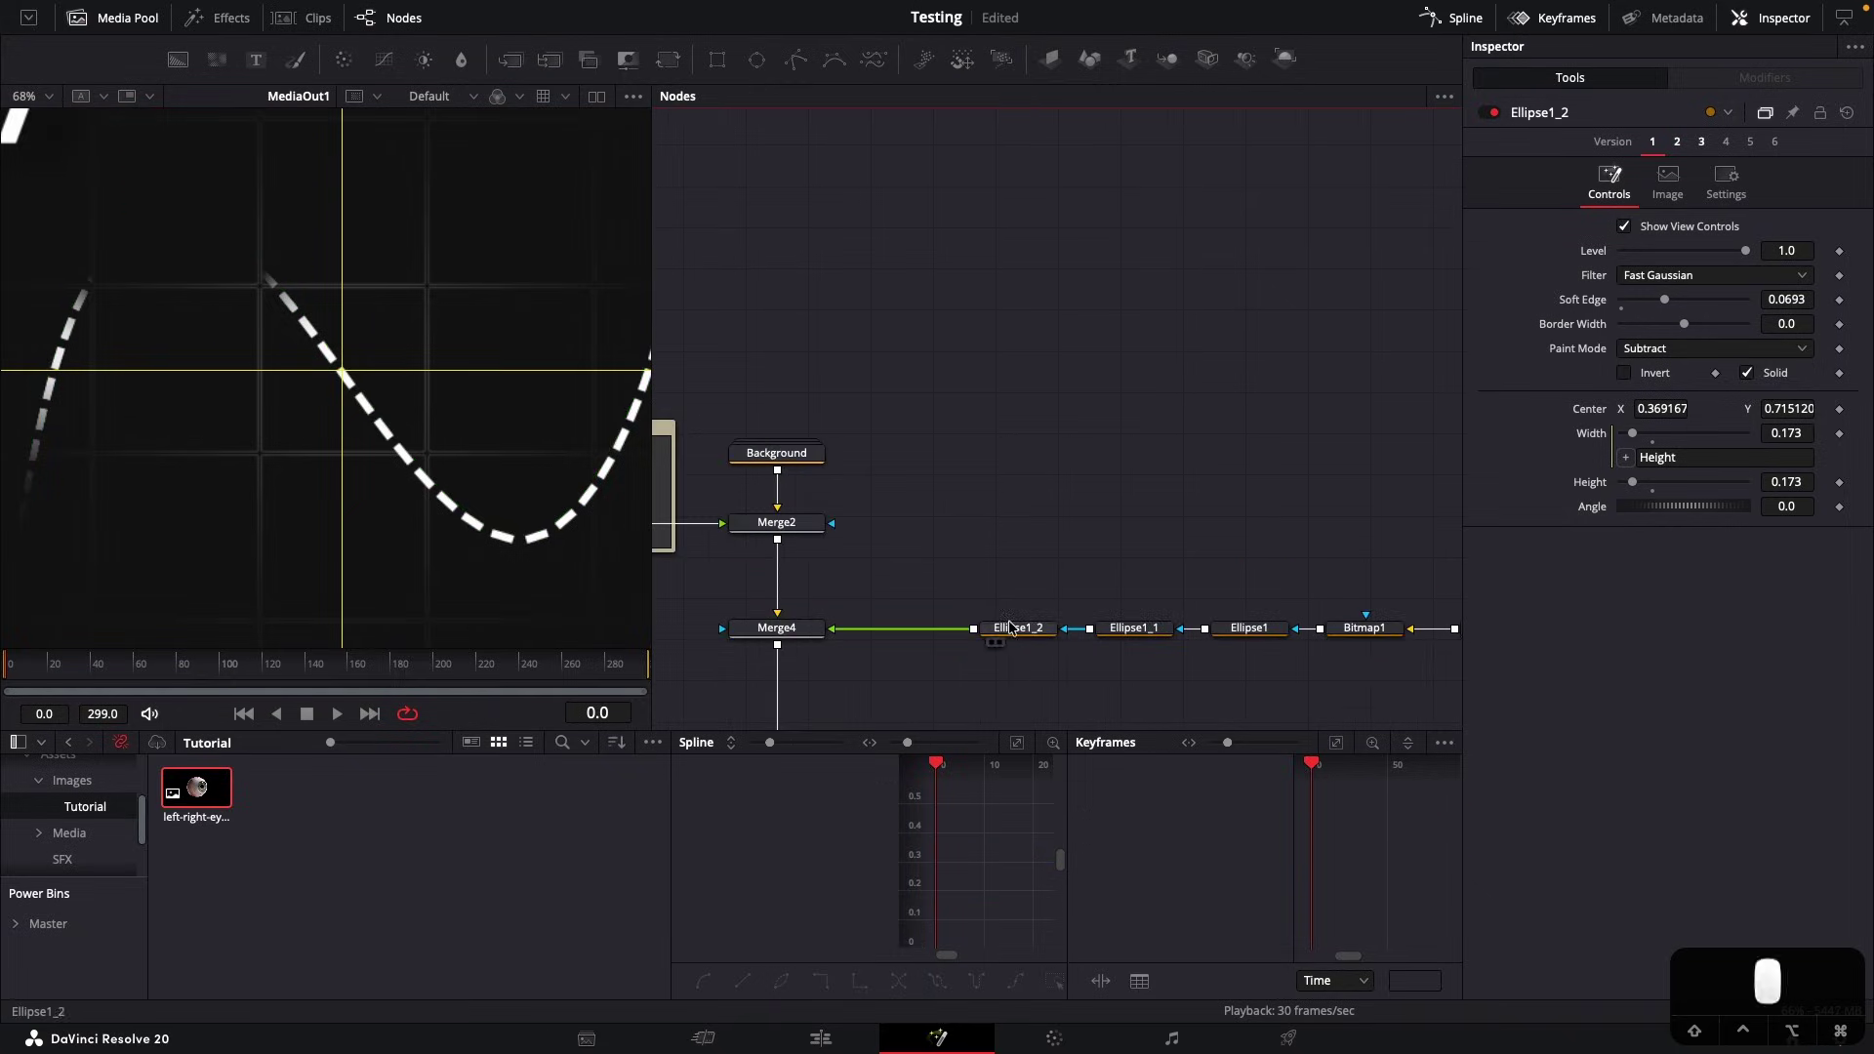
pyautogui.click(1009, 626)
pyautogui.moveTo(1081, 648); pyautogui.dragTo(891, 597)
# With the Line path shown as a guide, centre Ellipse1_2 on the curve's lowest point at about X 0.636, Y 0.273
pyautogui.keyDown('super'); pyautogui.click(1335, 583); pyautogui.keyUp('super')
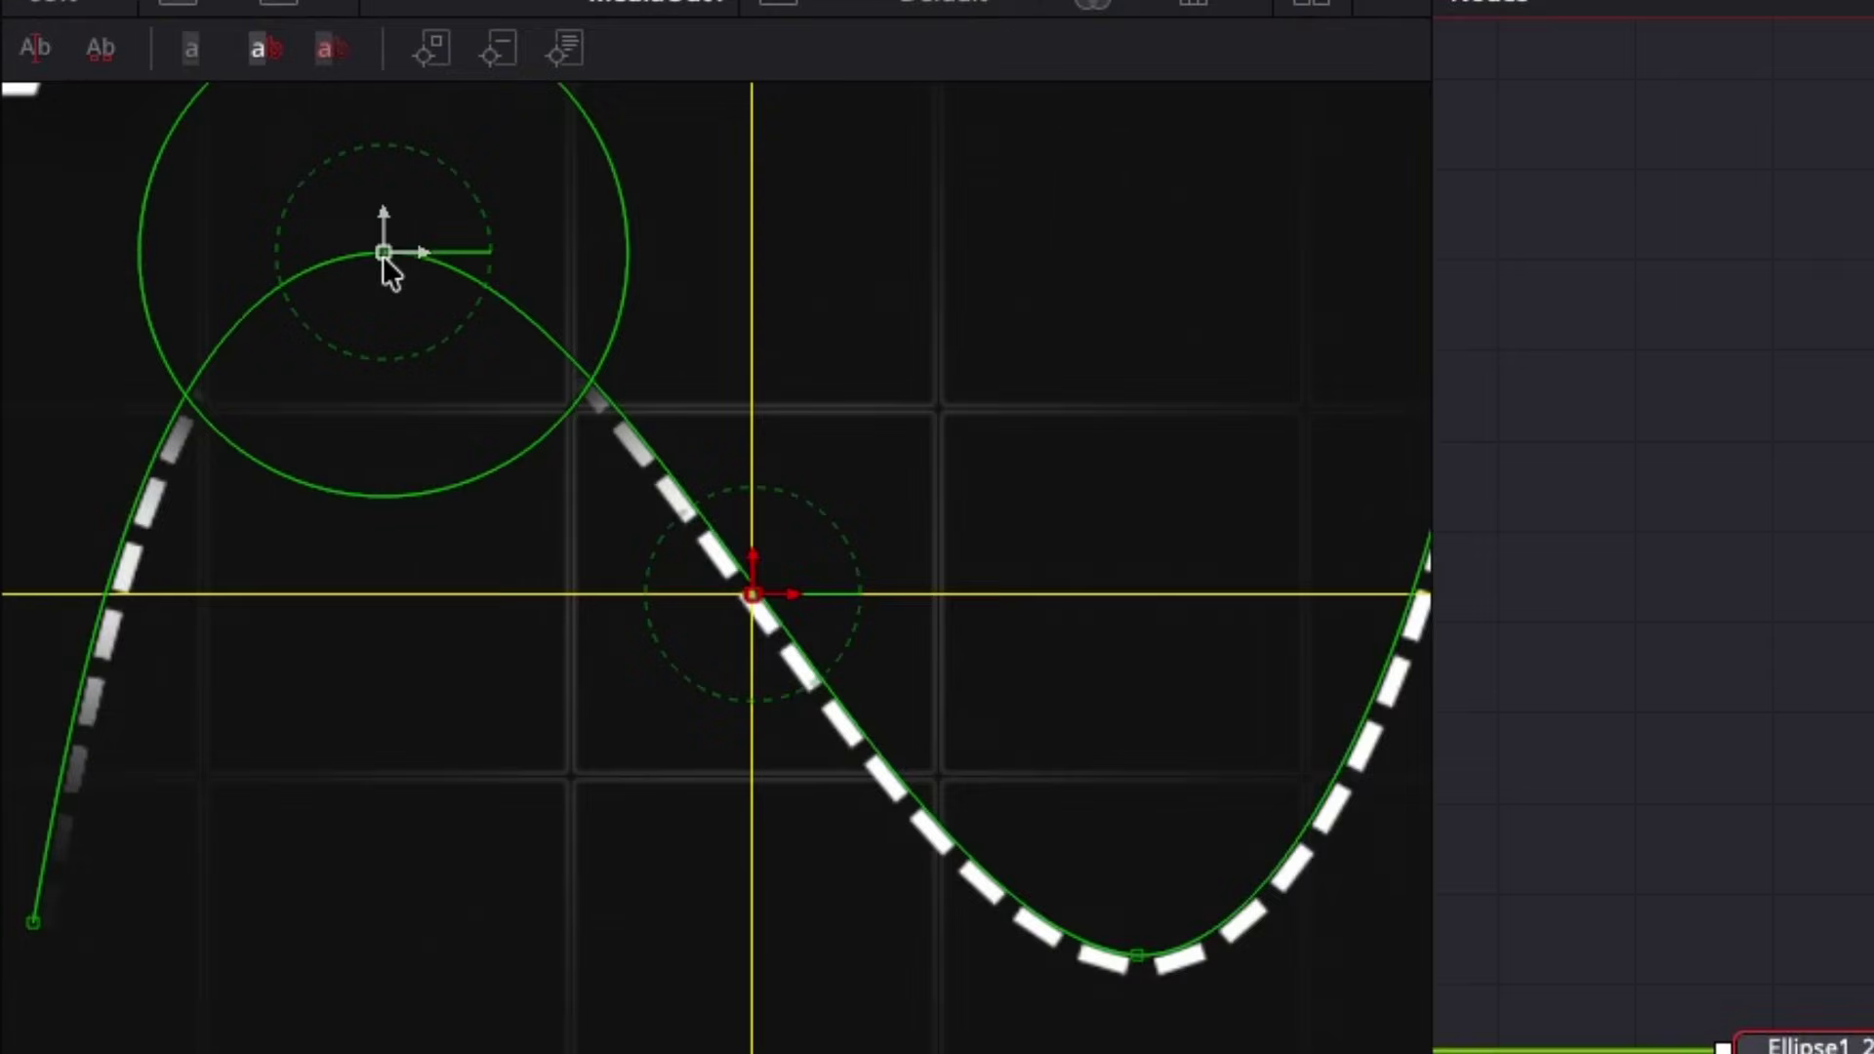
pyautogui.moveTo(385, 253); pyautogui.dragTo(1156, 972)
pyautogui.scroll(5, 1147, 952)
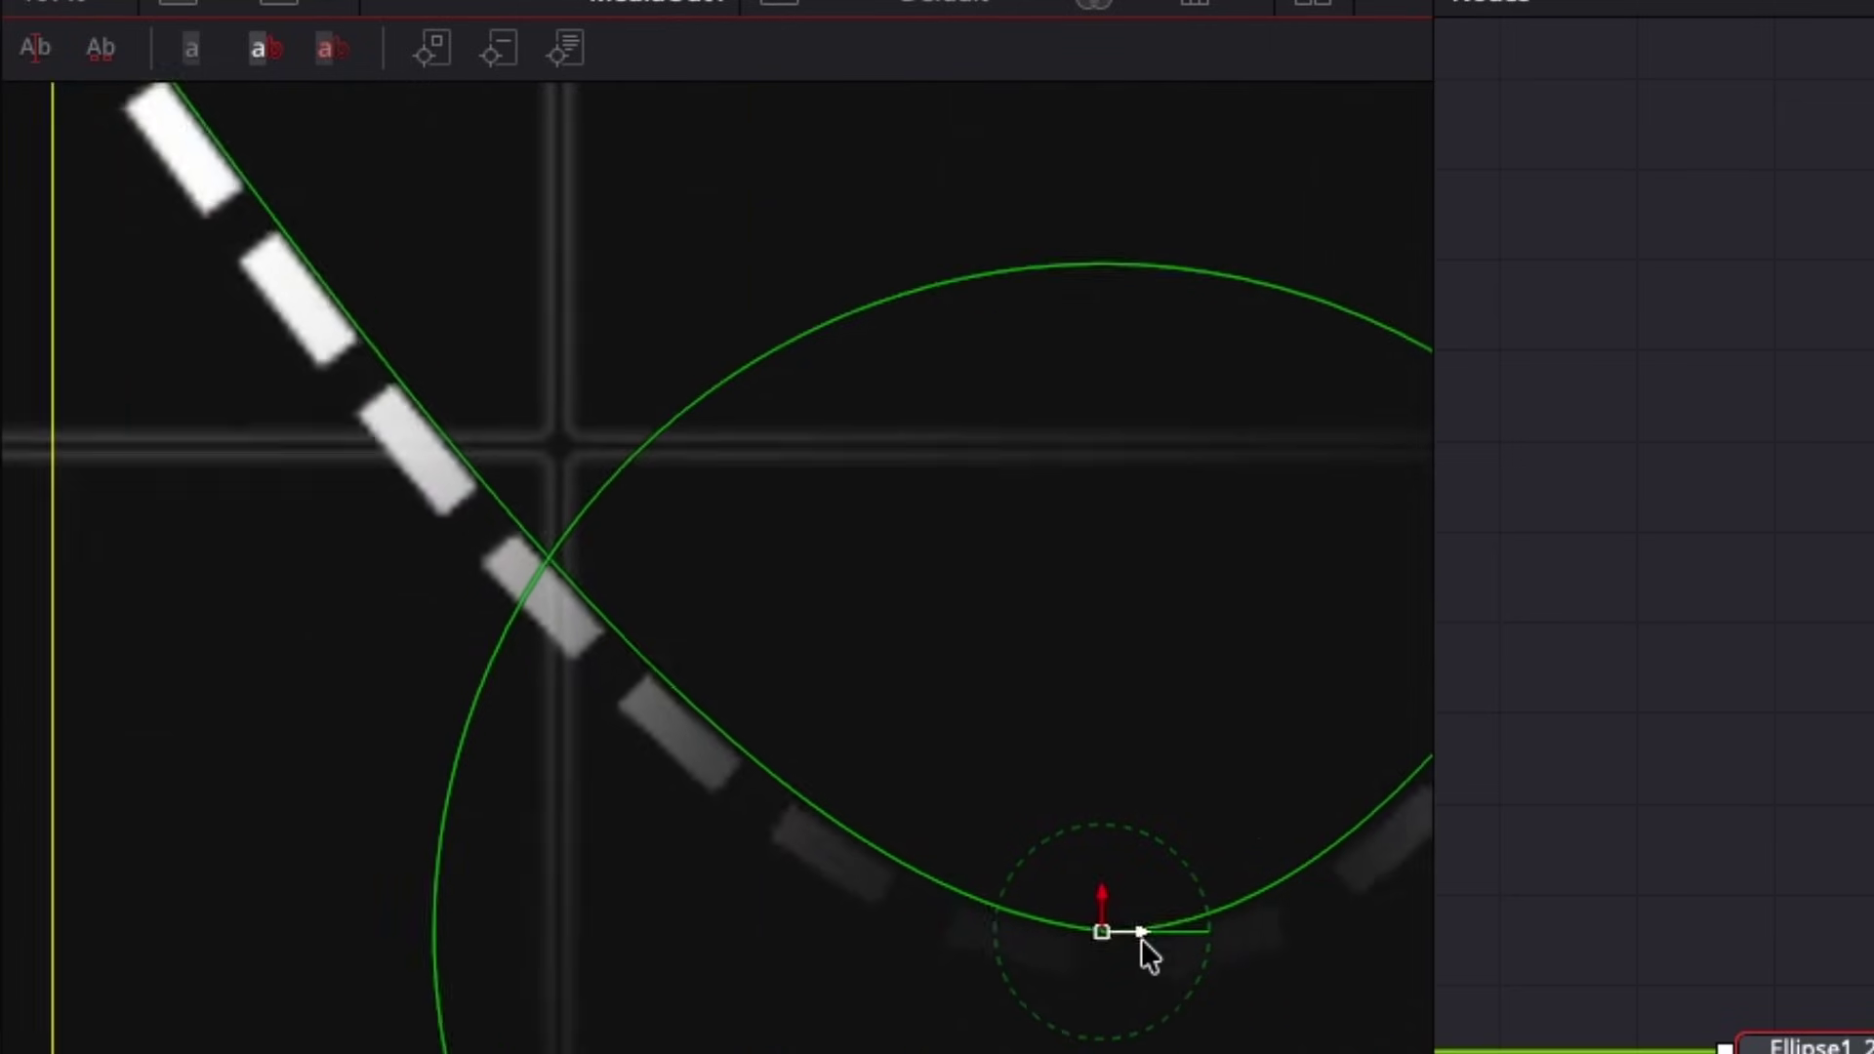
pyautogui.scroll(-6, 1141, 940)
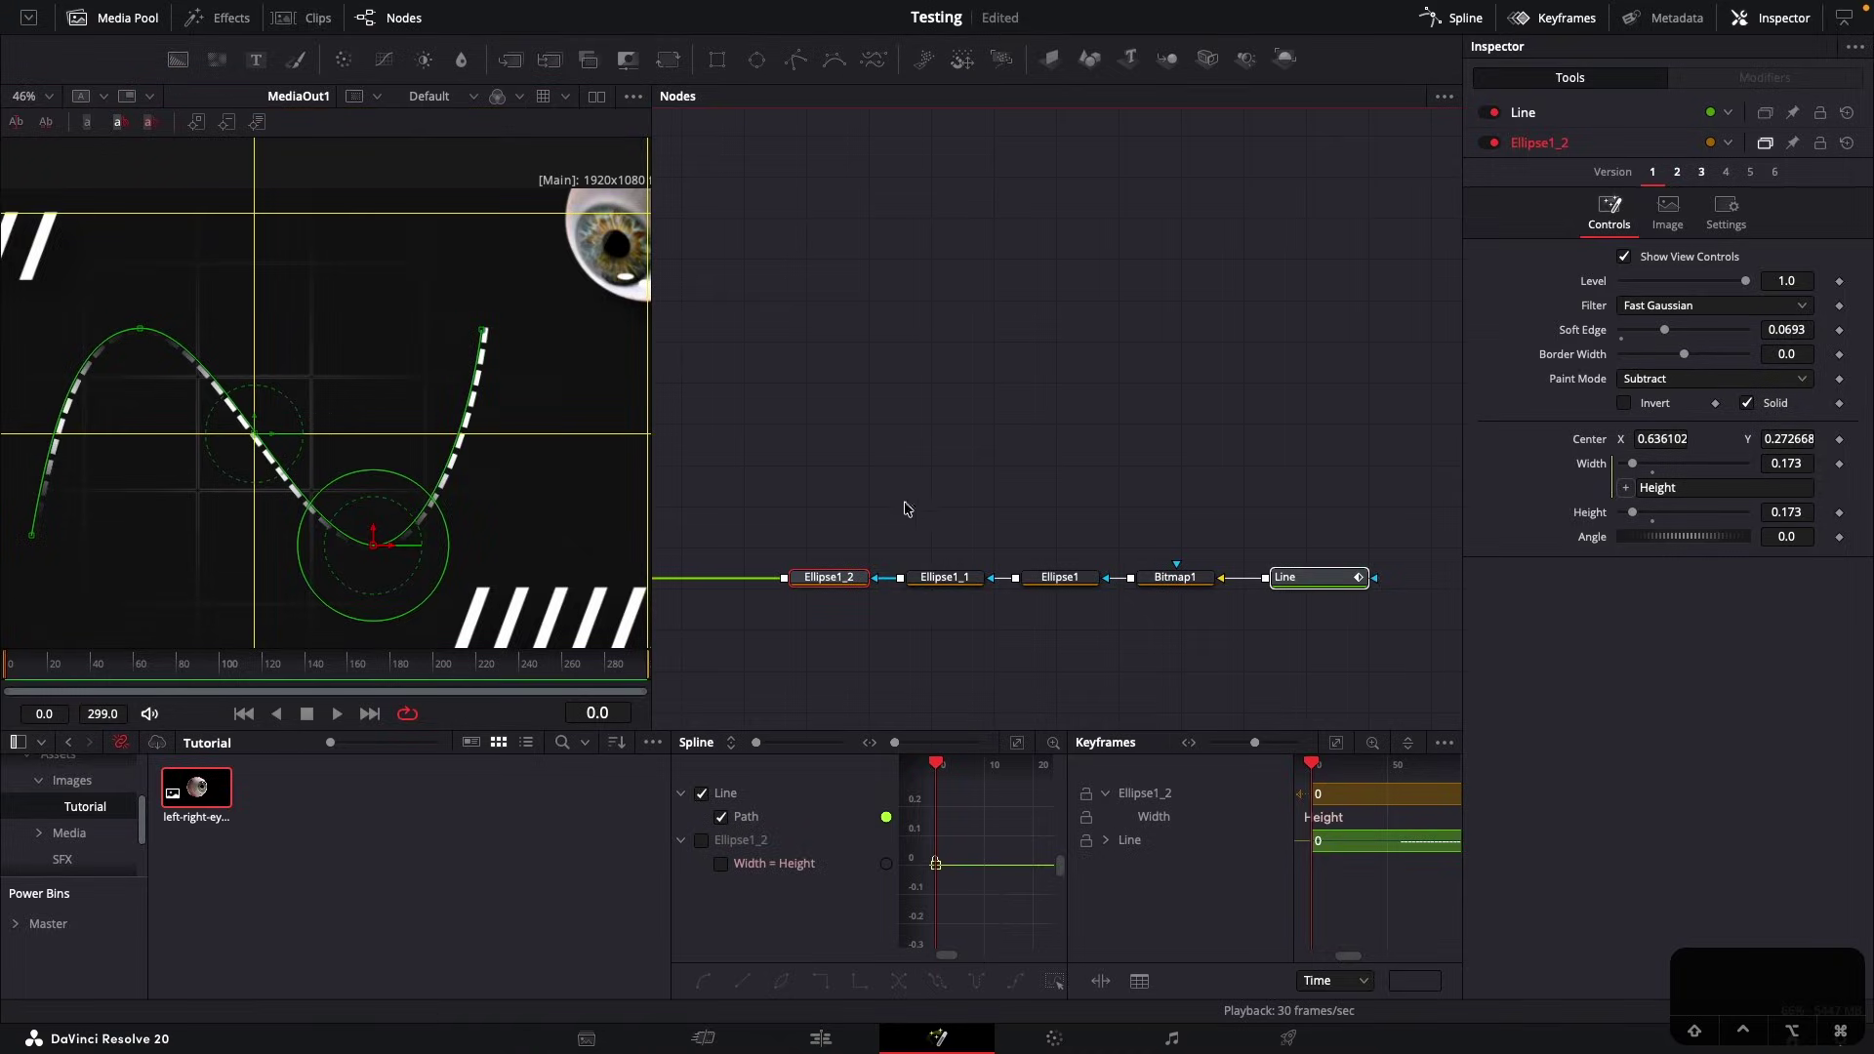
# Add another ellipse mask copy before Merge4 and centre it on the curve's end point at about X 0.760, Y 0.712
pyautogui.hotkey('ctrl', 'v')
pyautogui.click(842, 582)
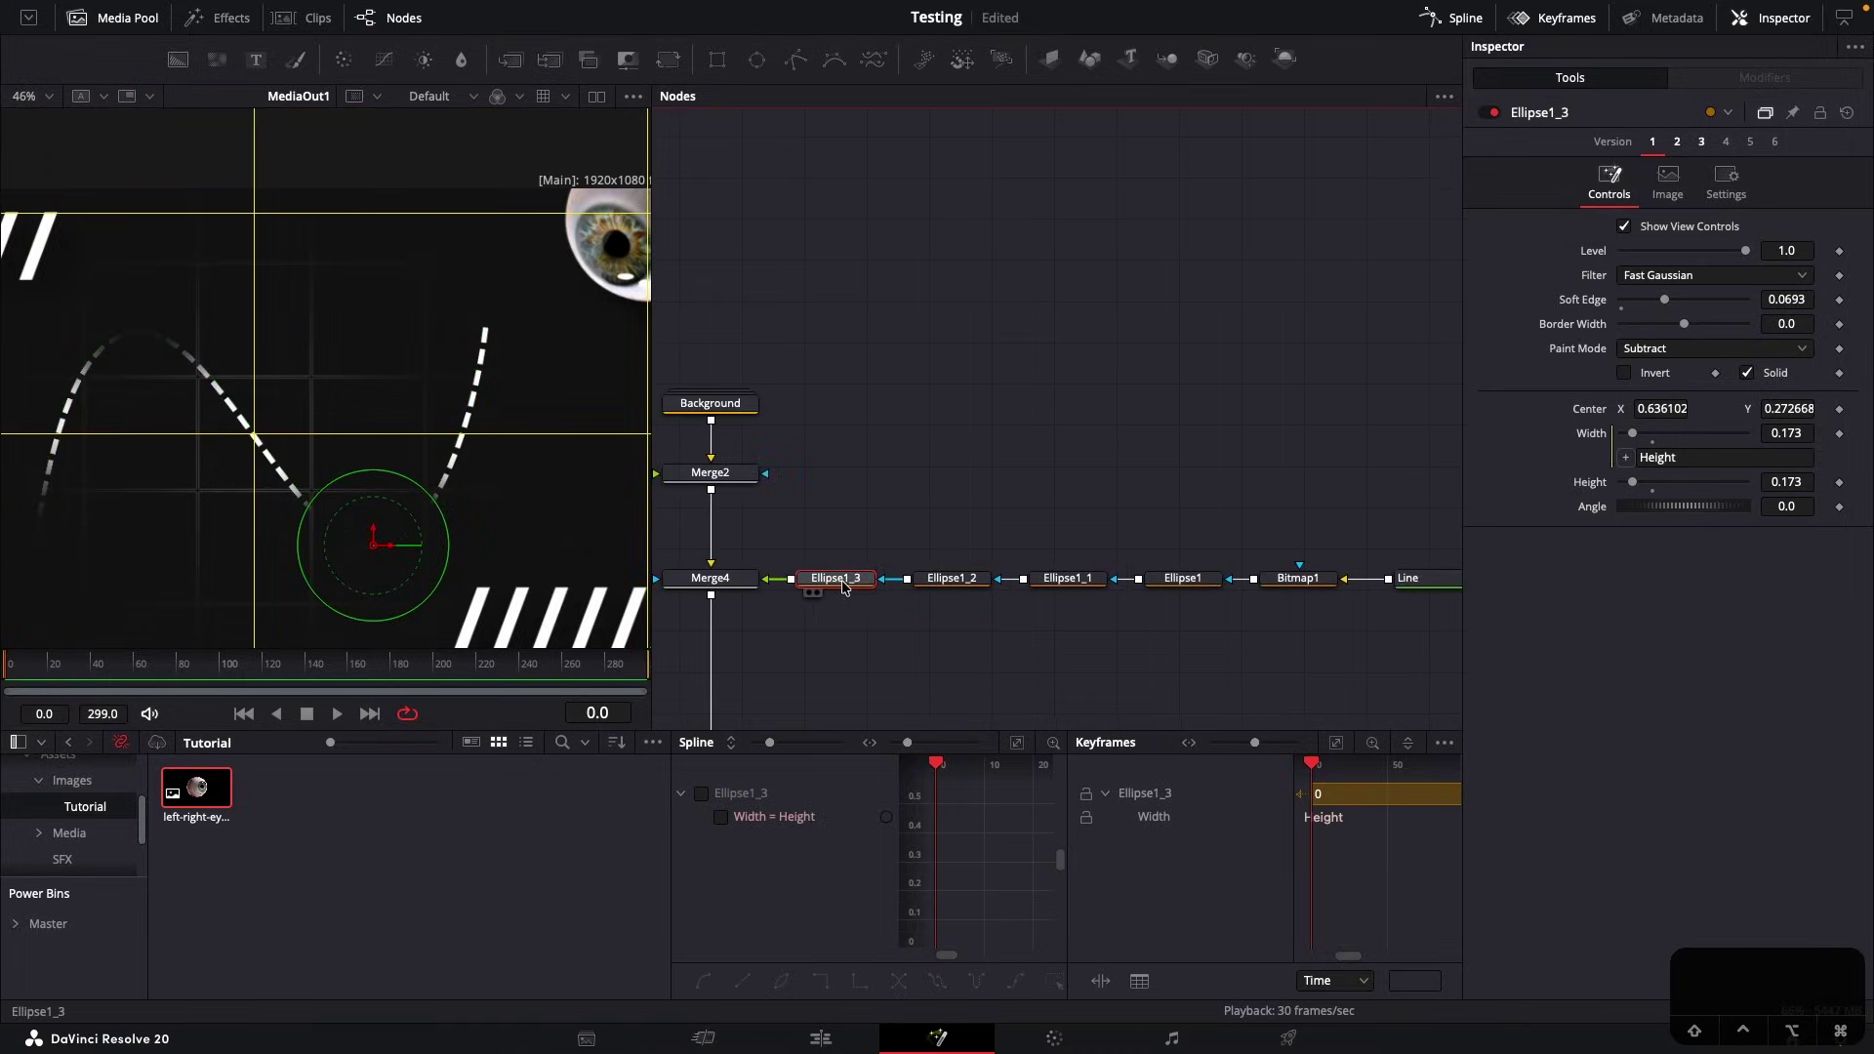
pyautogui.keyDown('super'); pyautogui.click(1416, 583); pyautogui.keyUp('super')
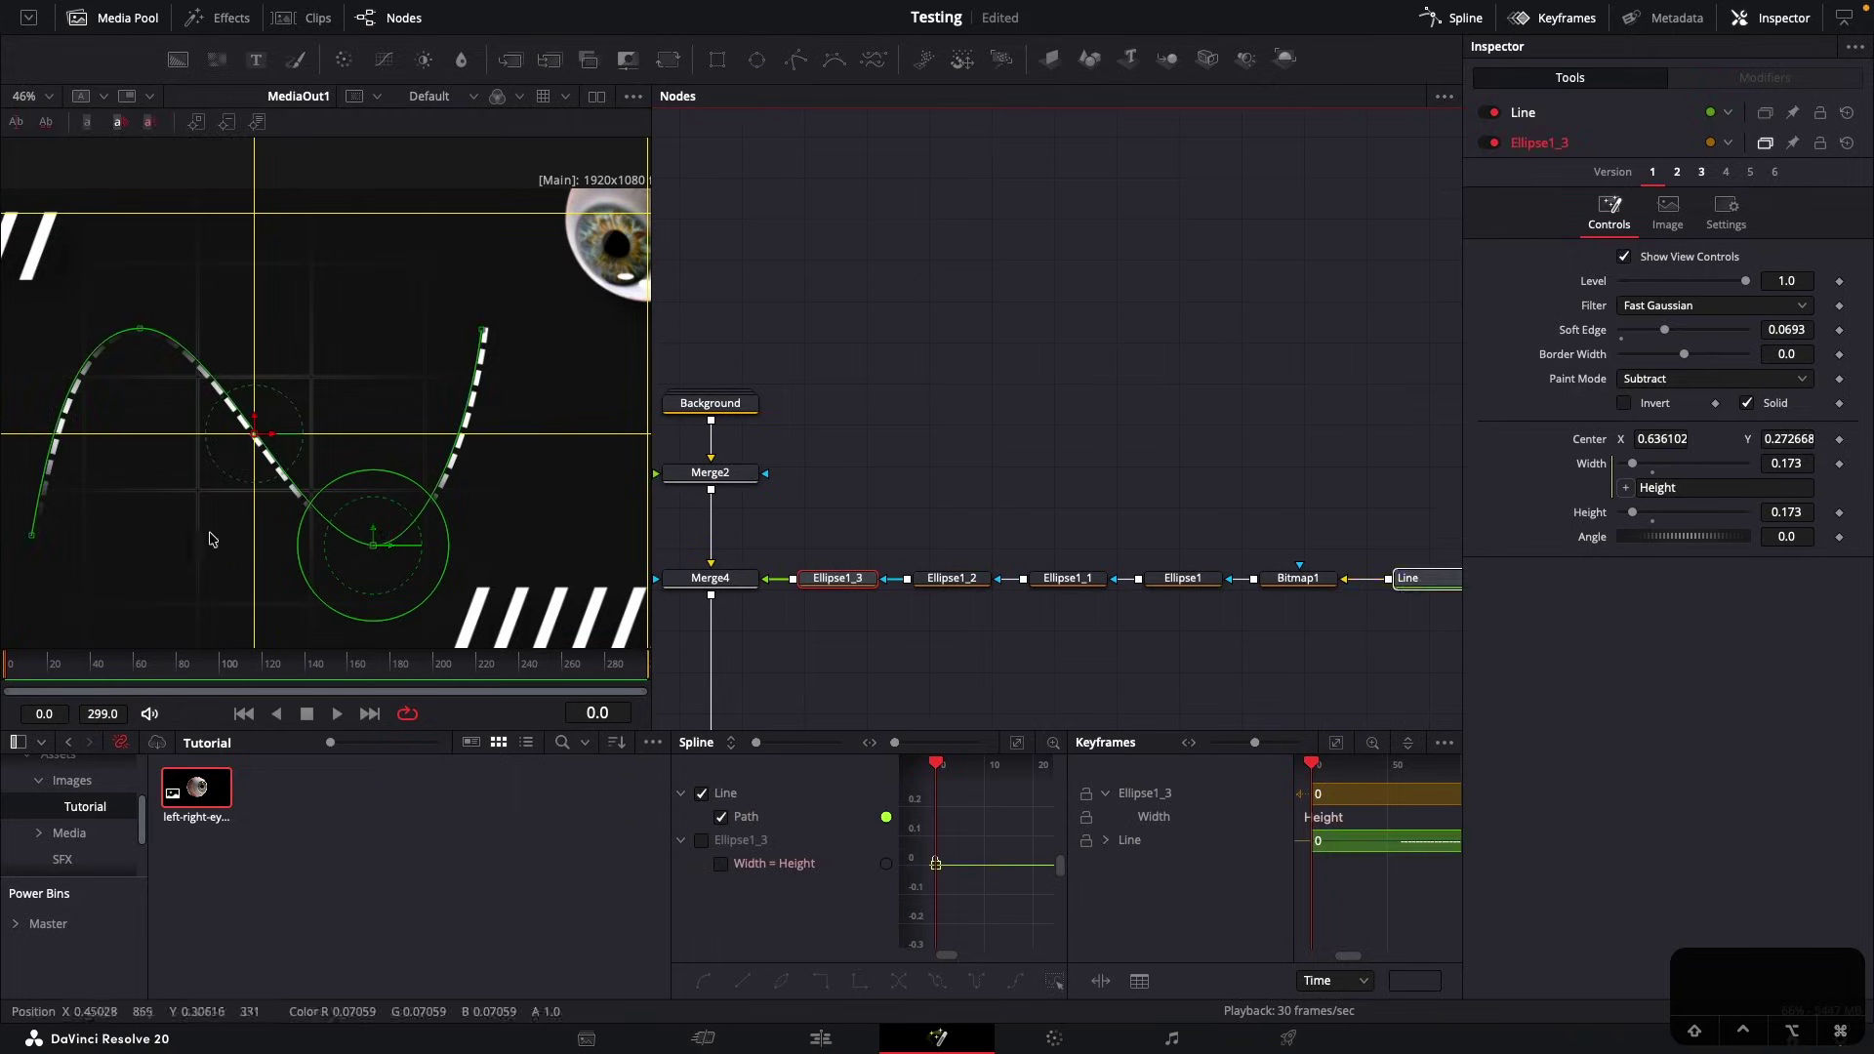
pyautogui.scroll(5, 415, 517)
pyautogui.moveTo(320, 580); pyautogui.dragTo(419, 532)
pyautogui.moveTo(905, 937); pyautogui.dragTo(1037, 404)
pyautogui.scroll(-5, 991, 722)
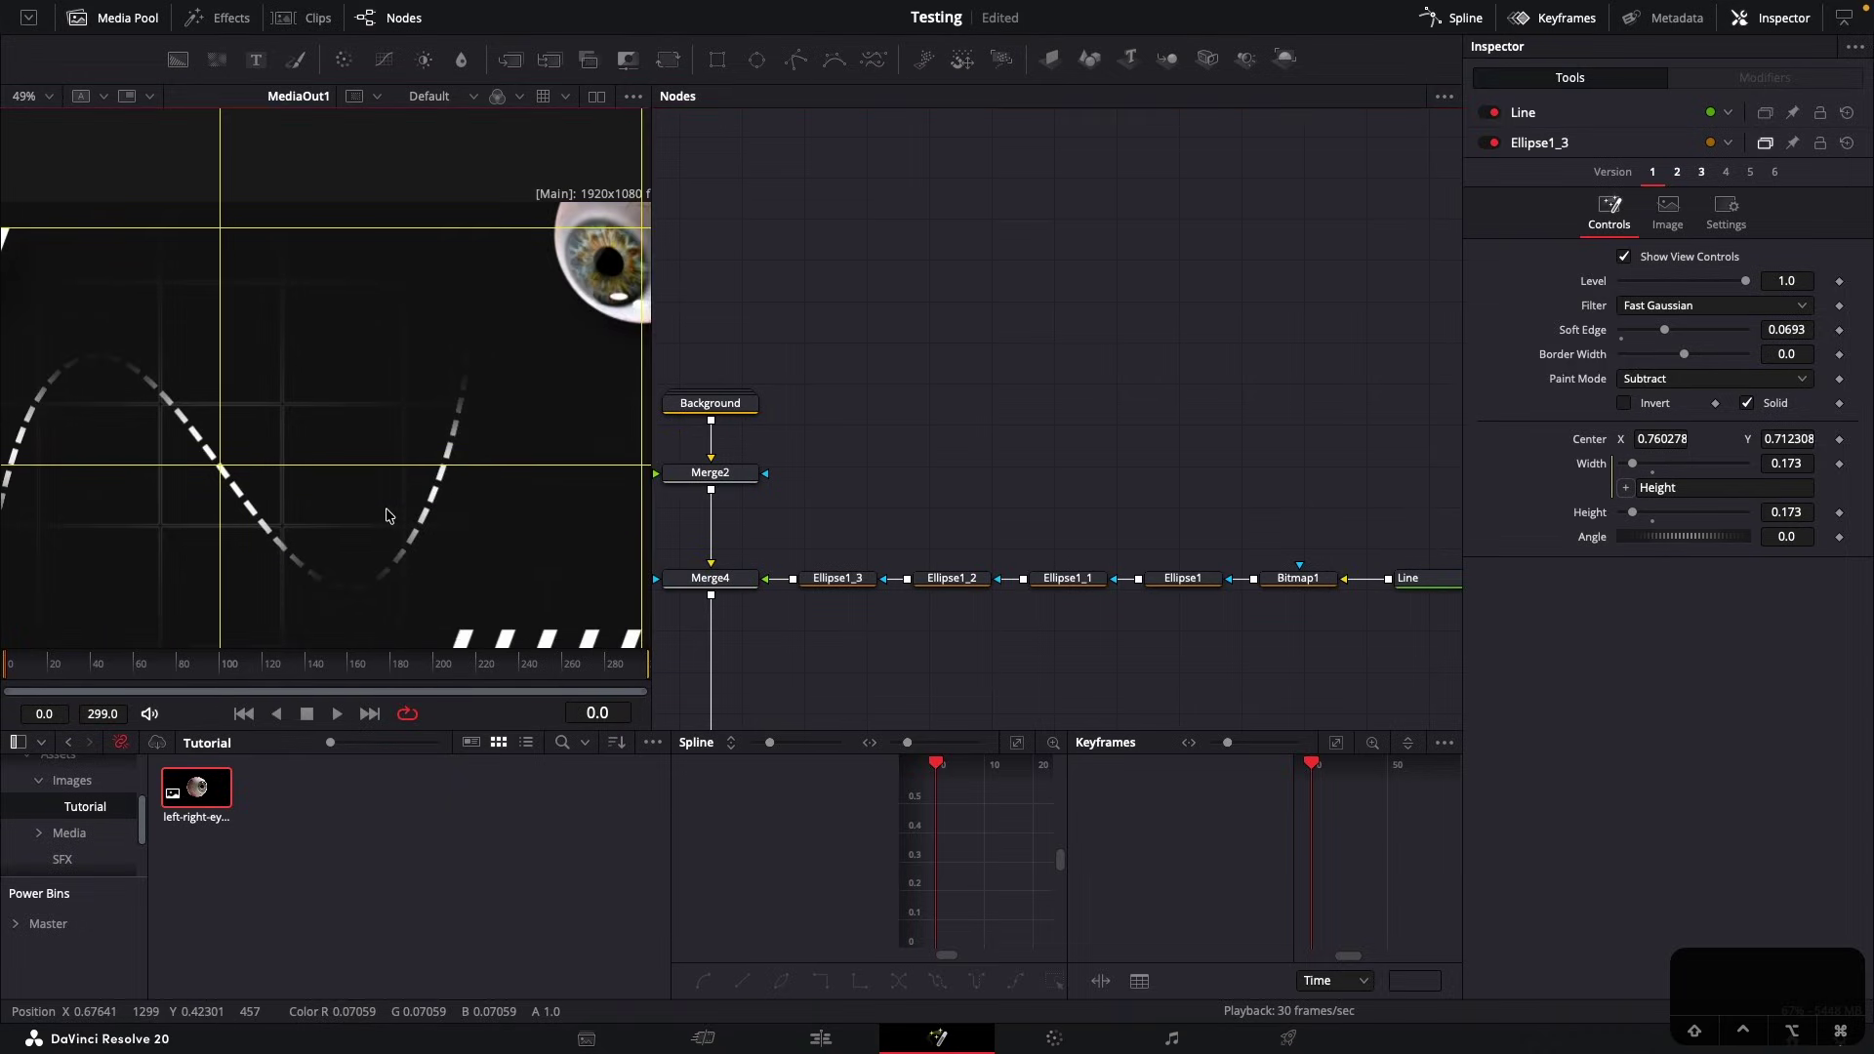
# Group Bitmap1 and the four ellipse masks, rename the group Gaps and place it next to Line, away from Merge4
pyautogui.hotkey('ctrl', 'f')
pyautogui.press('super+g')
pyautogui.moveTo(223, 291); pyautogui.dragTo(319, 326)
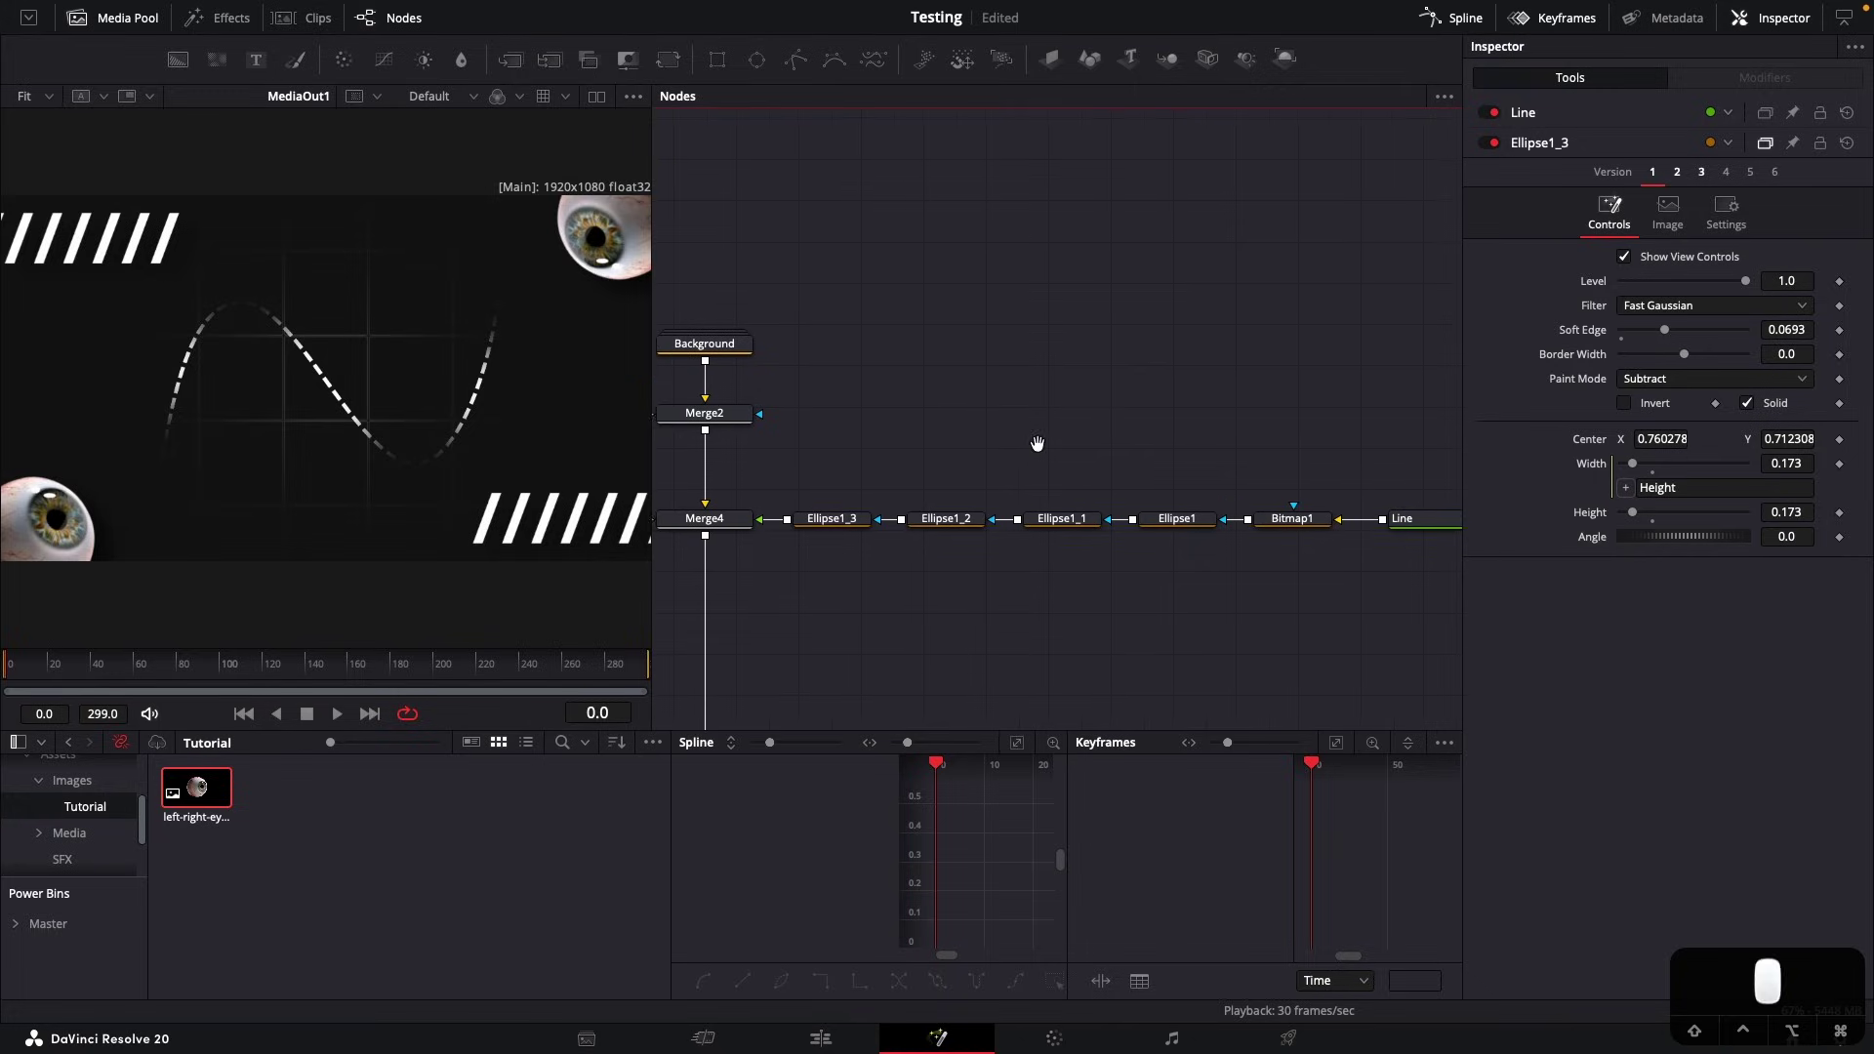
pyautogui.moveTo(850, 466); pyautogui.dragTo(1300, 549)
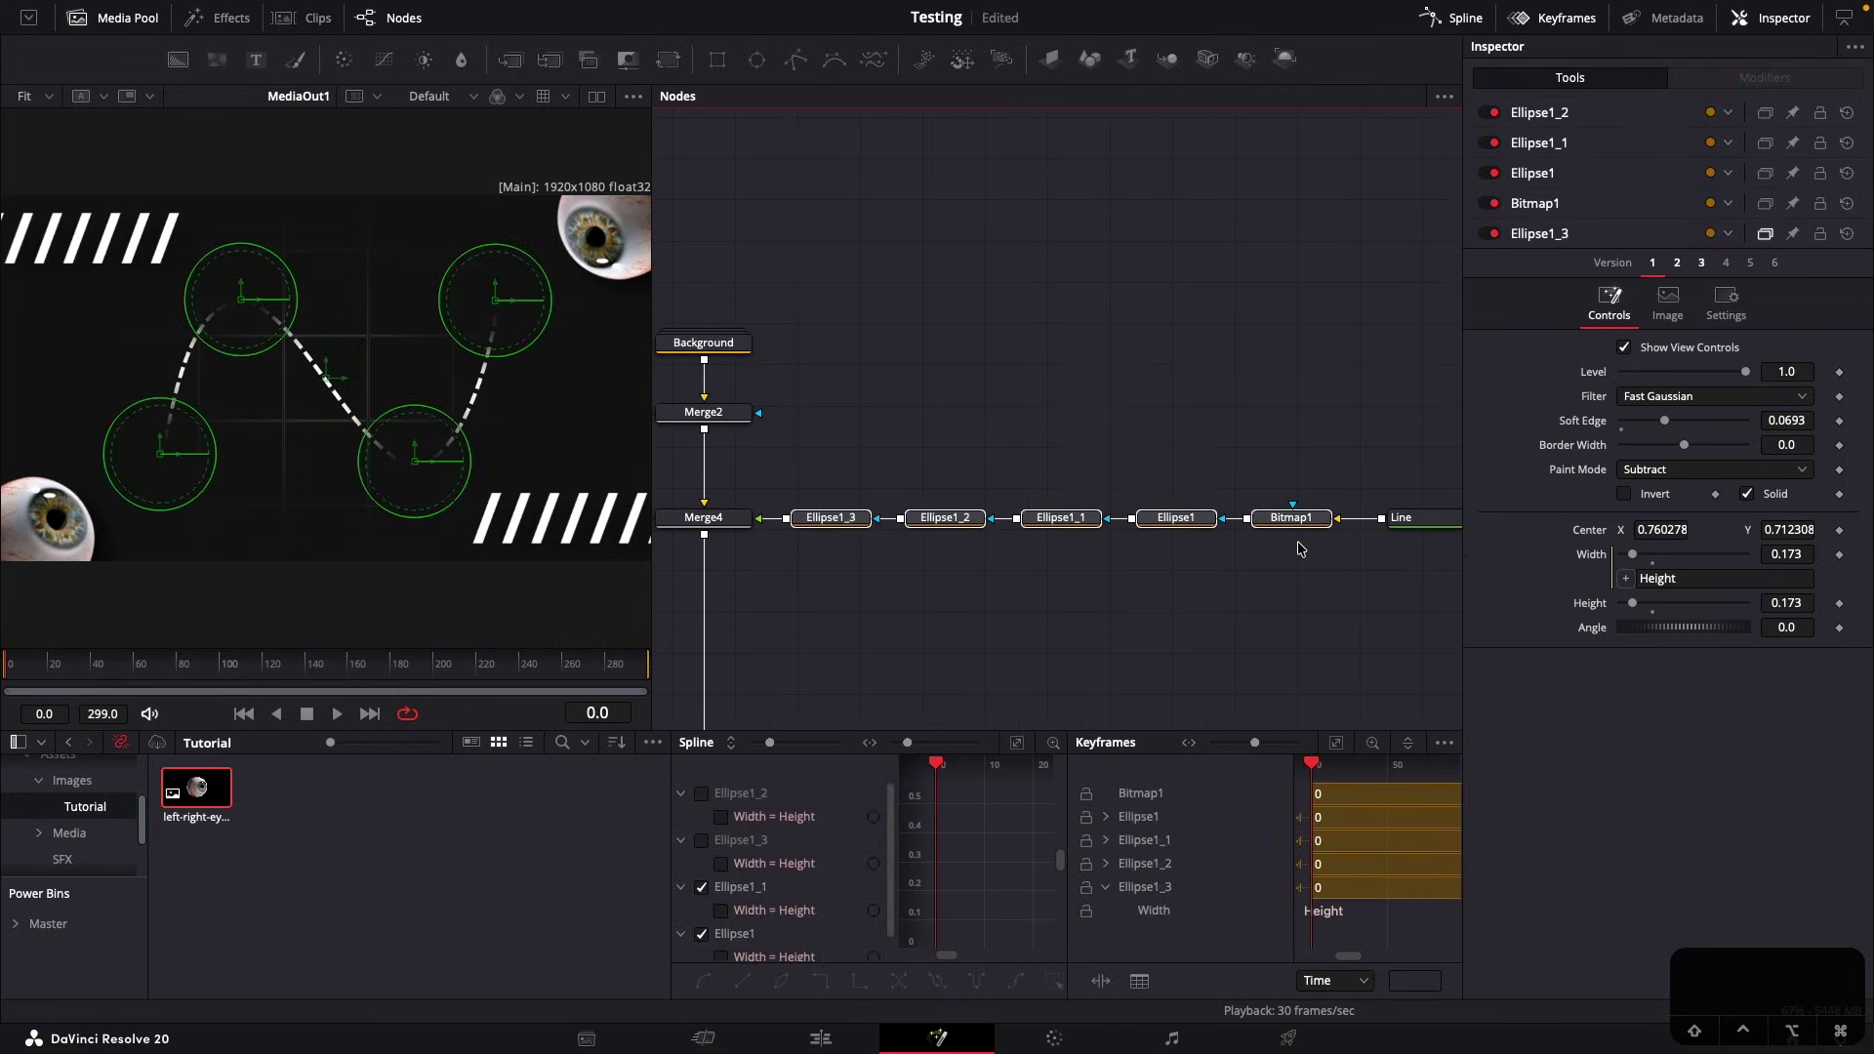
pyautogui.press('super+g')
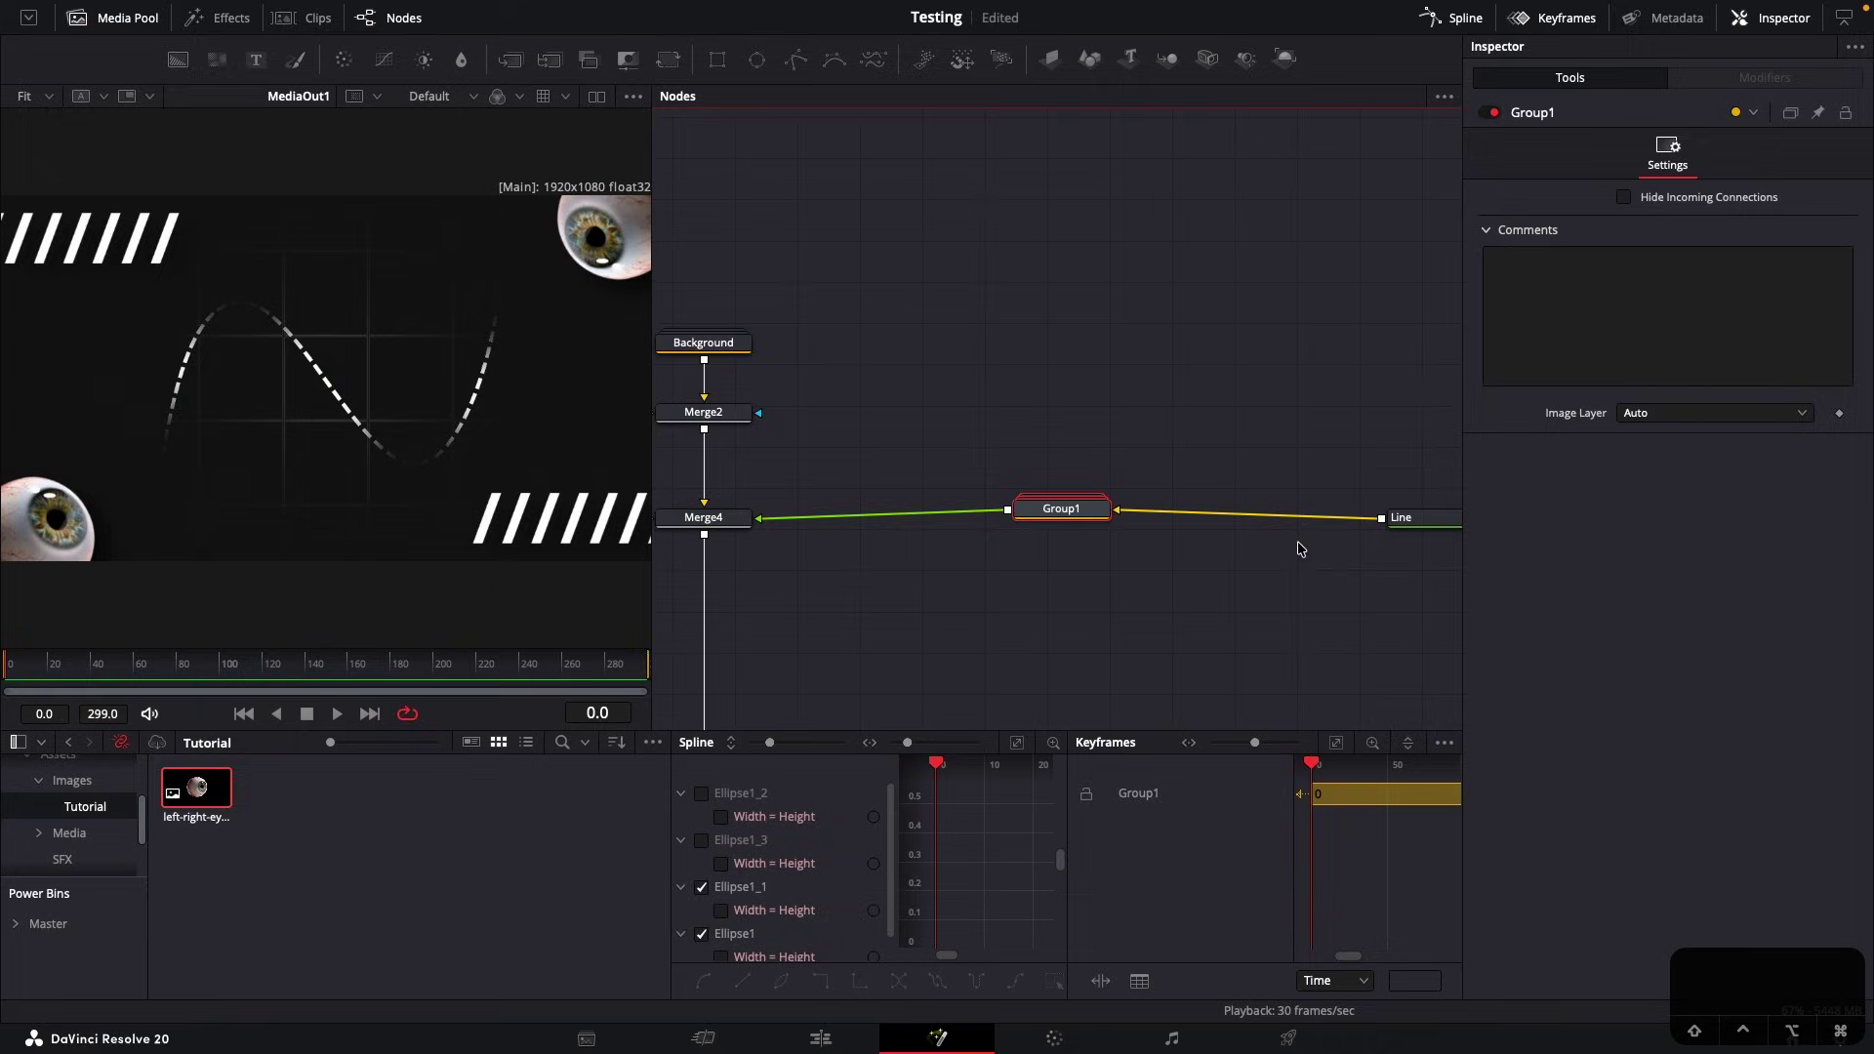
pyautogui.press('F2')
pyautogui.write('Gaps')
pyautogui.press('Return')
pyautogui.moveTo(1065, 554); pyautogui.dragTo(1304, 564)
pyautogui.moveTo(1153, 395); pyautogui.dragTo(1367, 598)
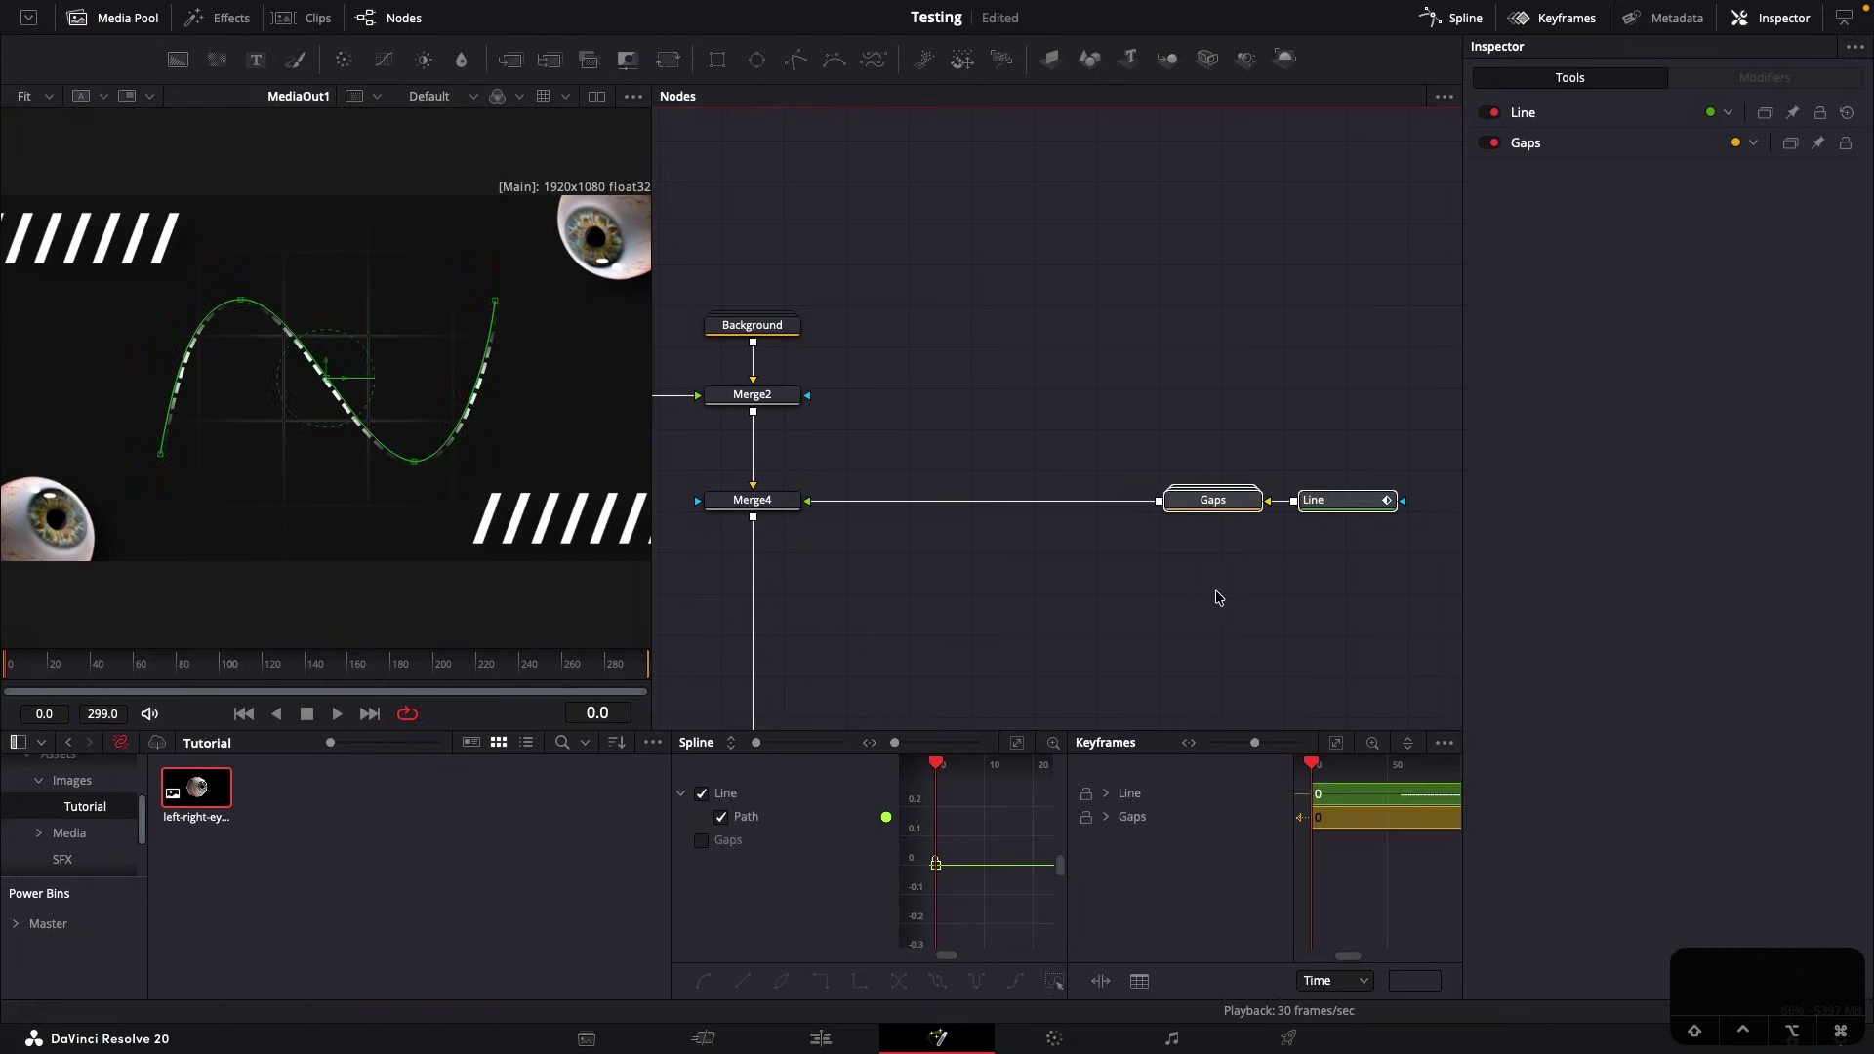
# Insert a Background node between Gaps and Merge4, with Gaps feeding its mask input
pyautogui.click(1210, 596)
pyautogui.hotkey('shift', 'space')
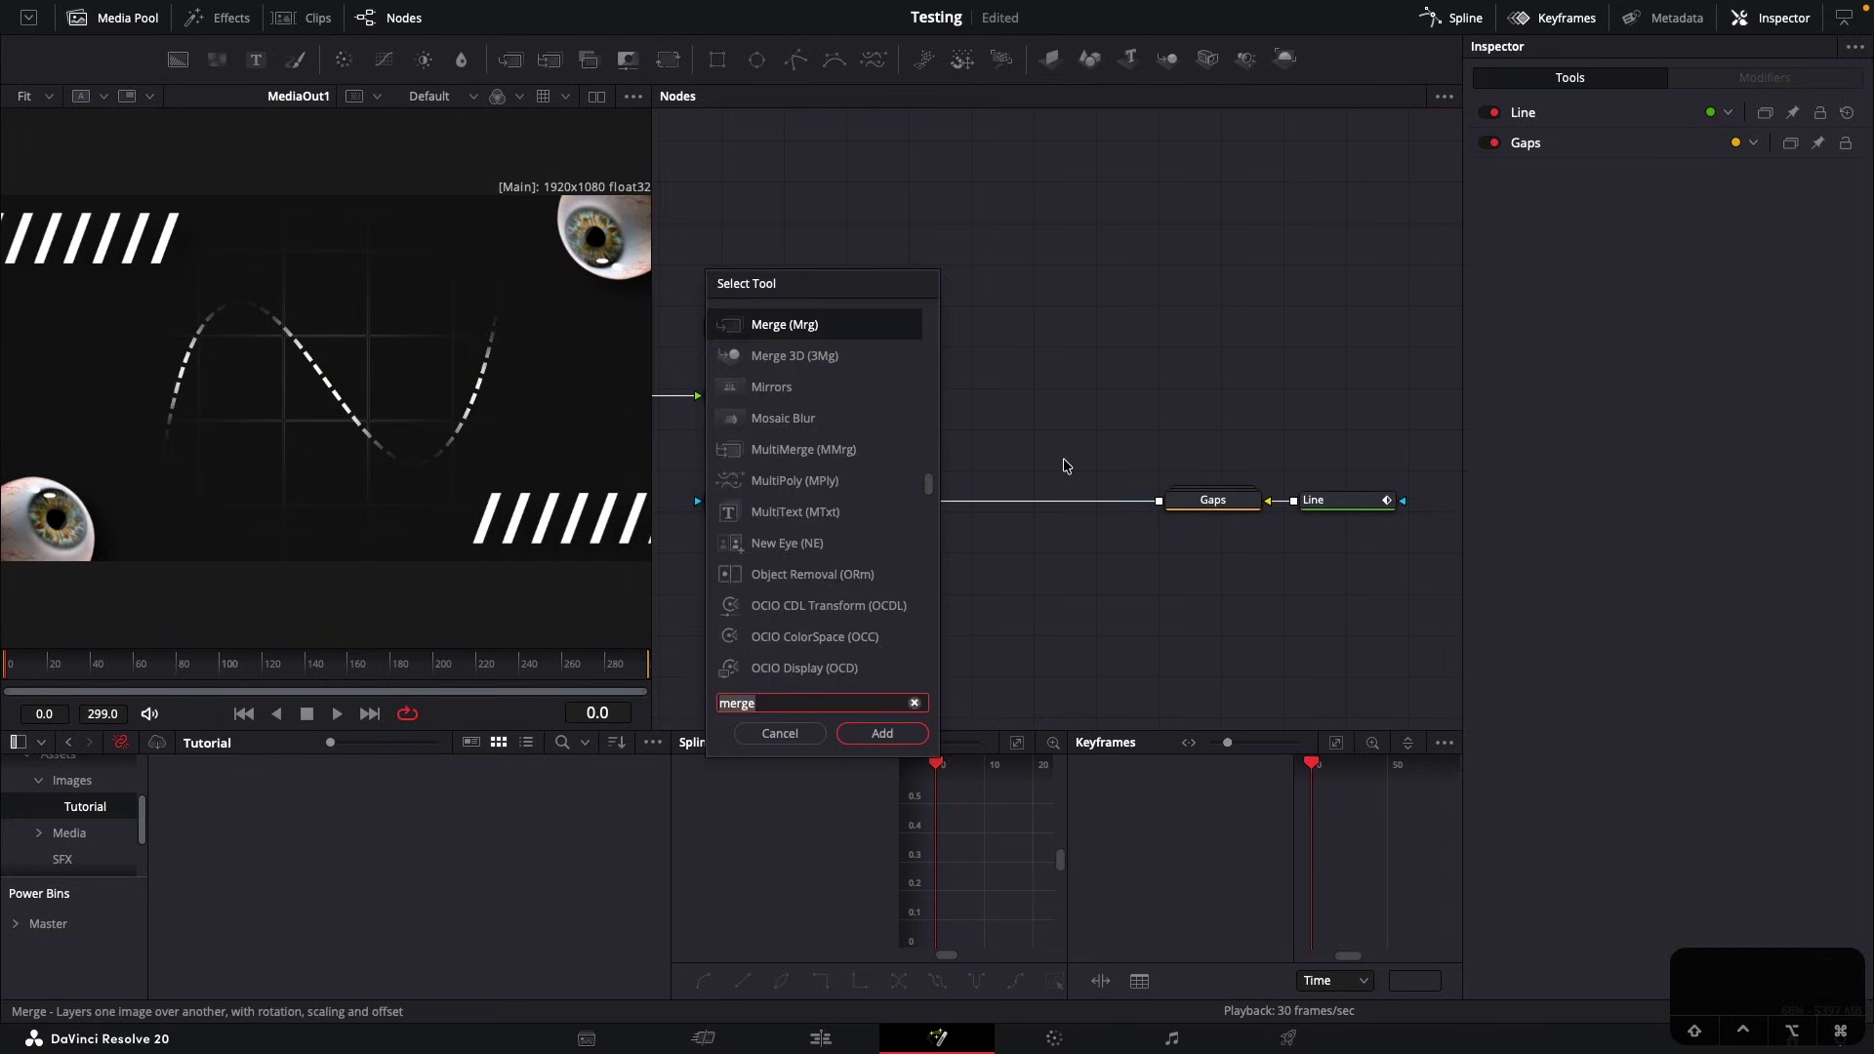
pyautogui.write('back')
pyautogui.press('Return')
pyautogui.moveTo(1129, 535); pyautogui.dragTo(1056, 500)
pyautogui.click(1056, 507)
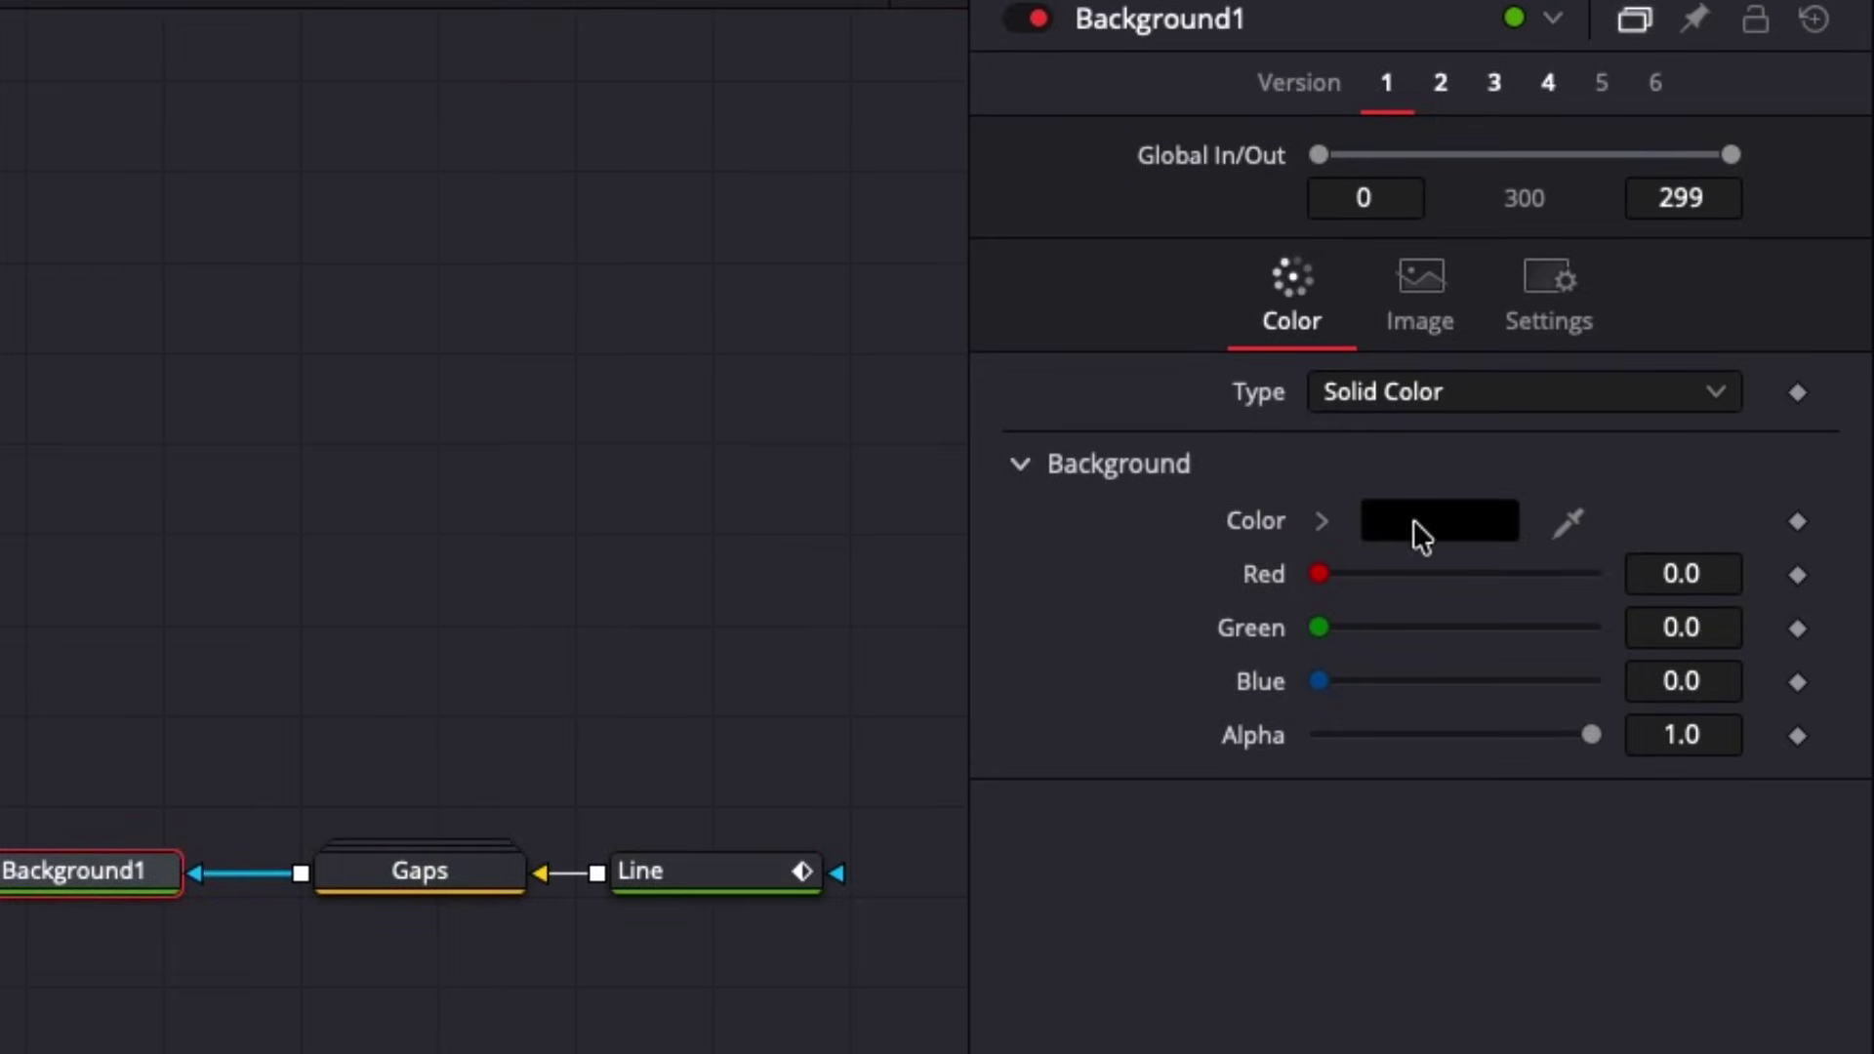
# Set Background1's solid colour to light grey, with red, green and blue at about 0.70196
pyautogui.click(1421, 535)
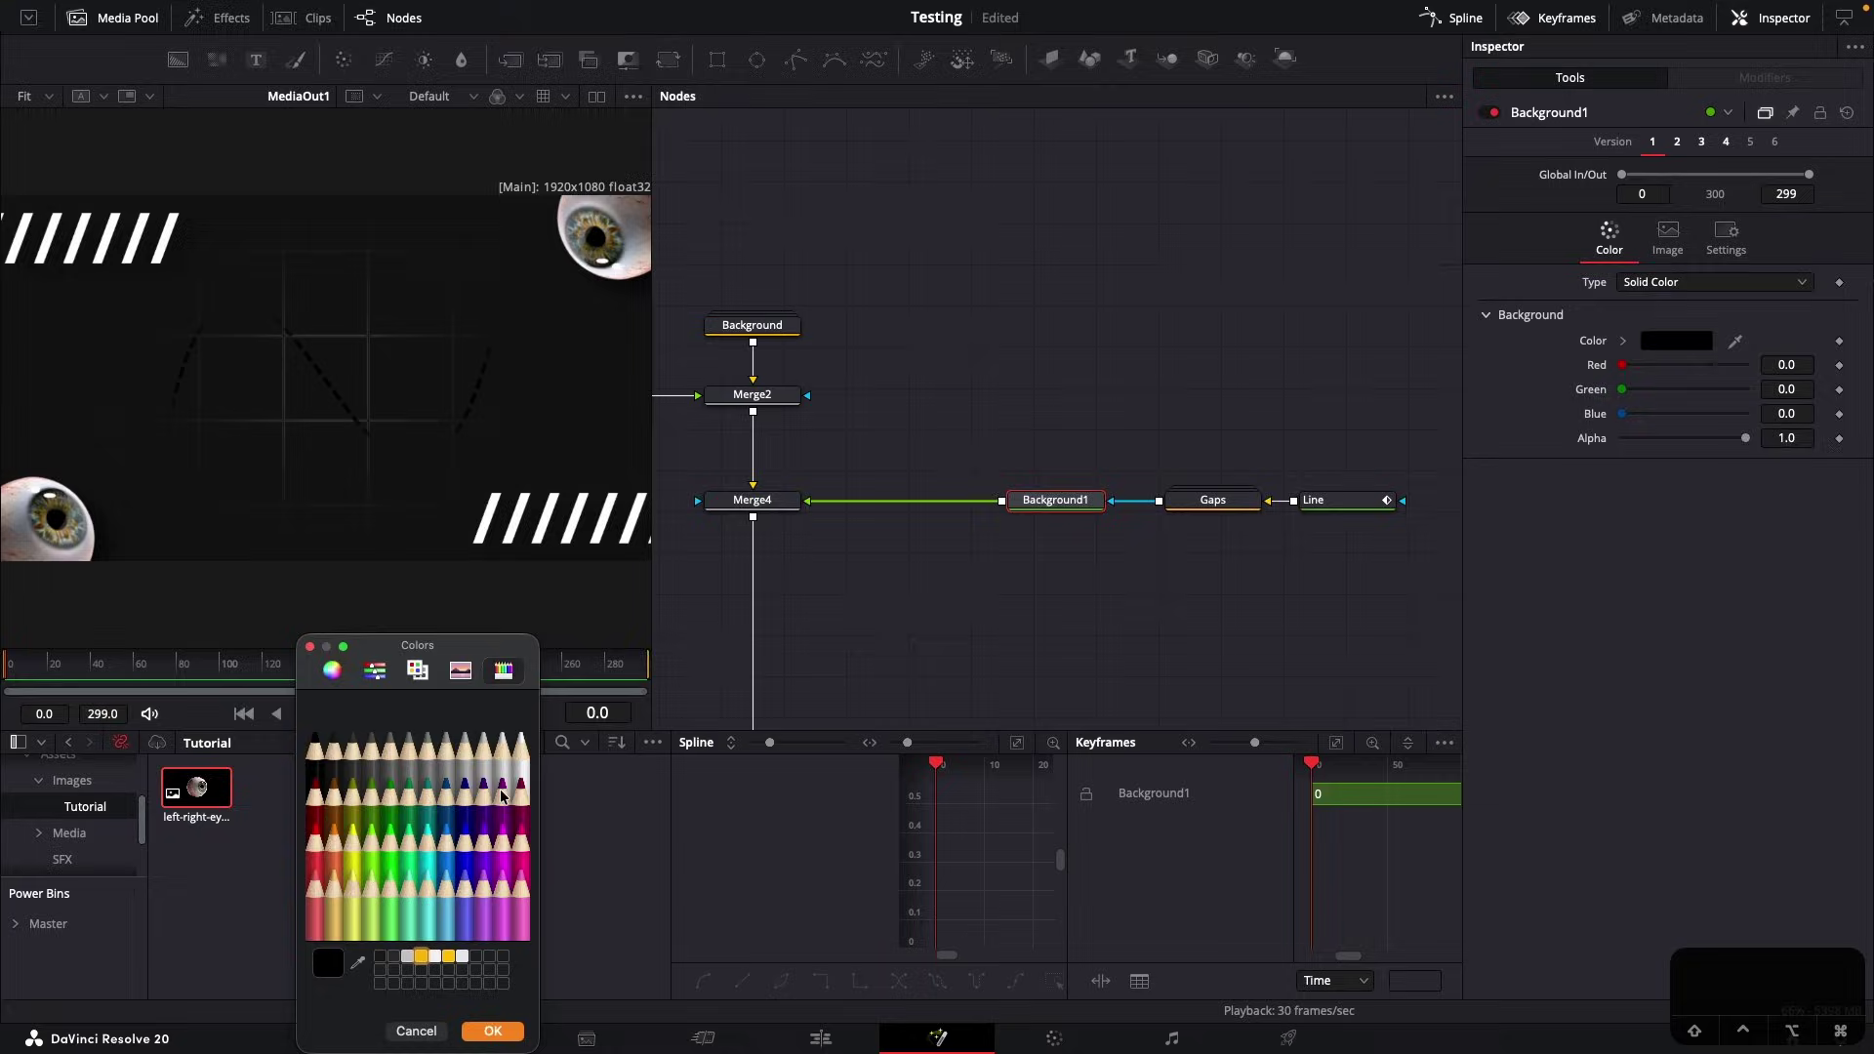
pyautogui.click(366, 876)
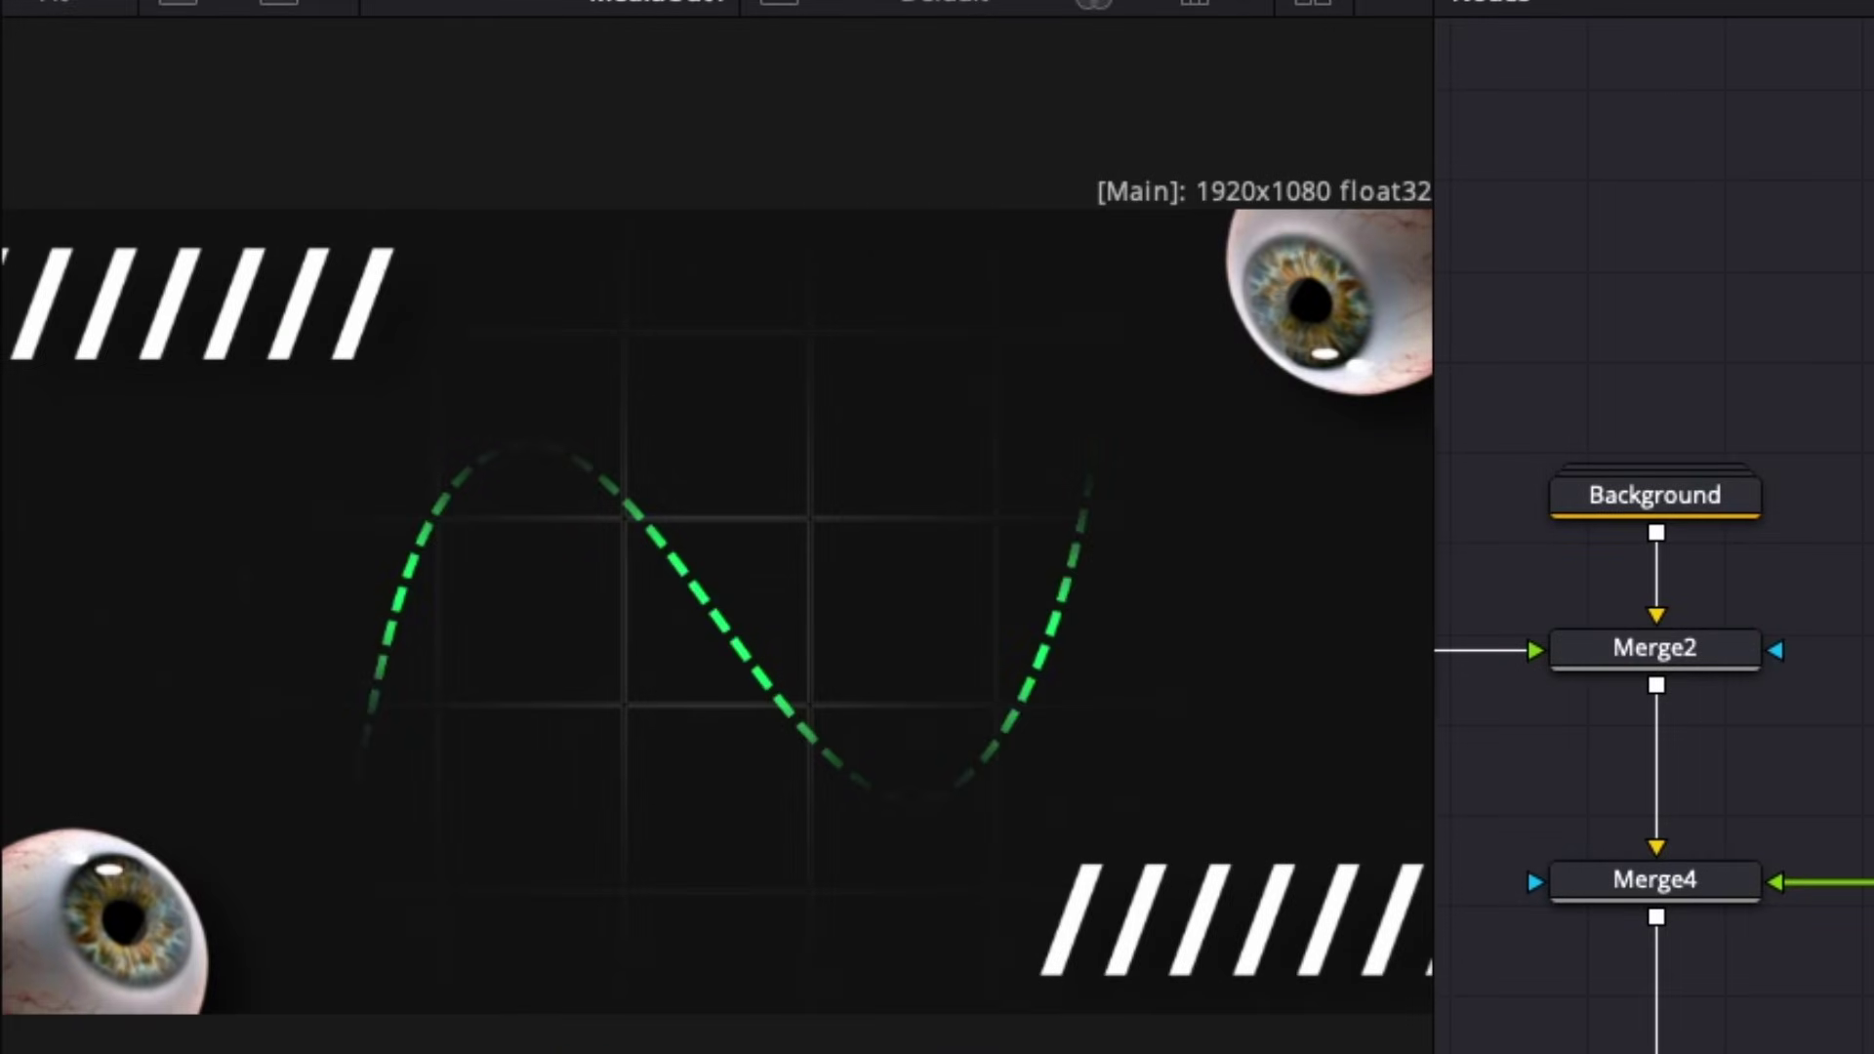
pyautogui.click(406, 956)
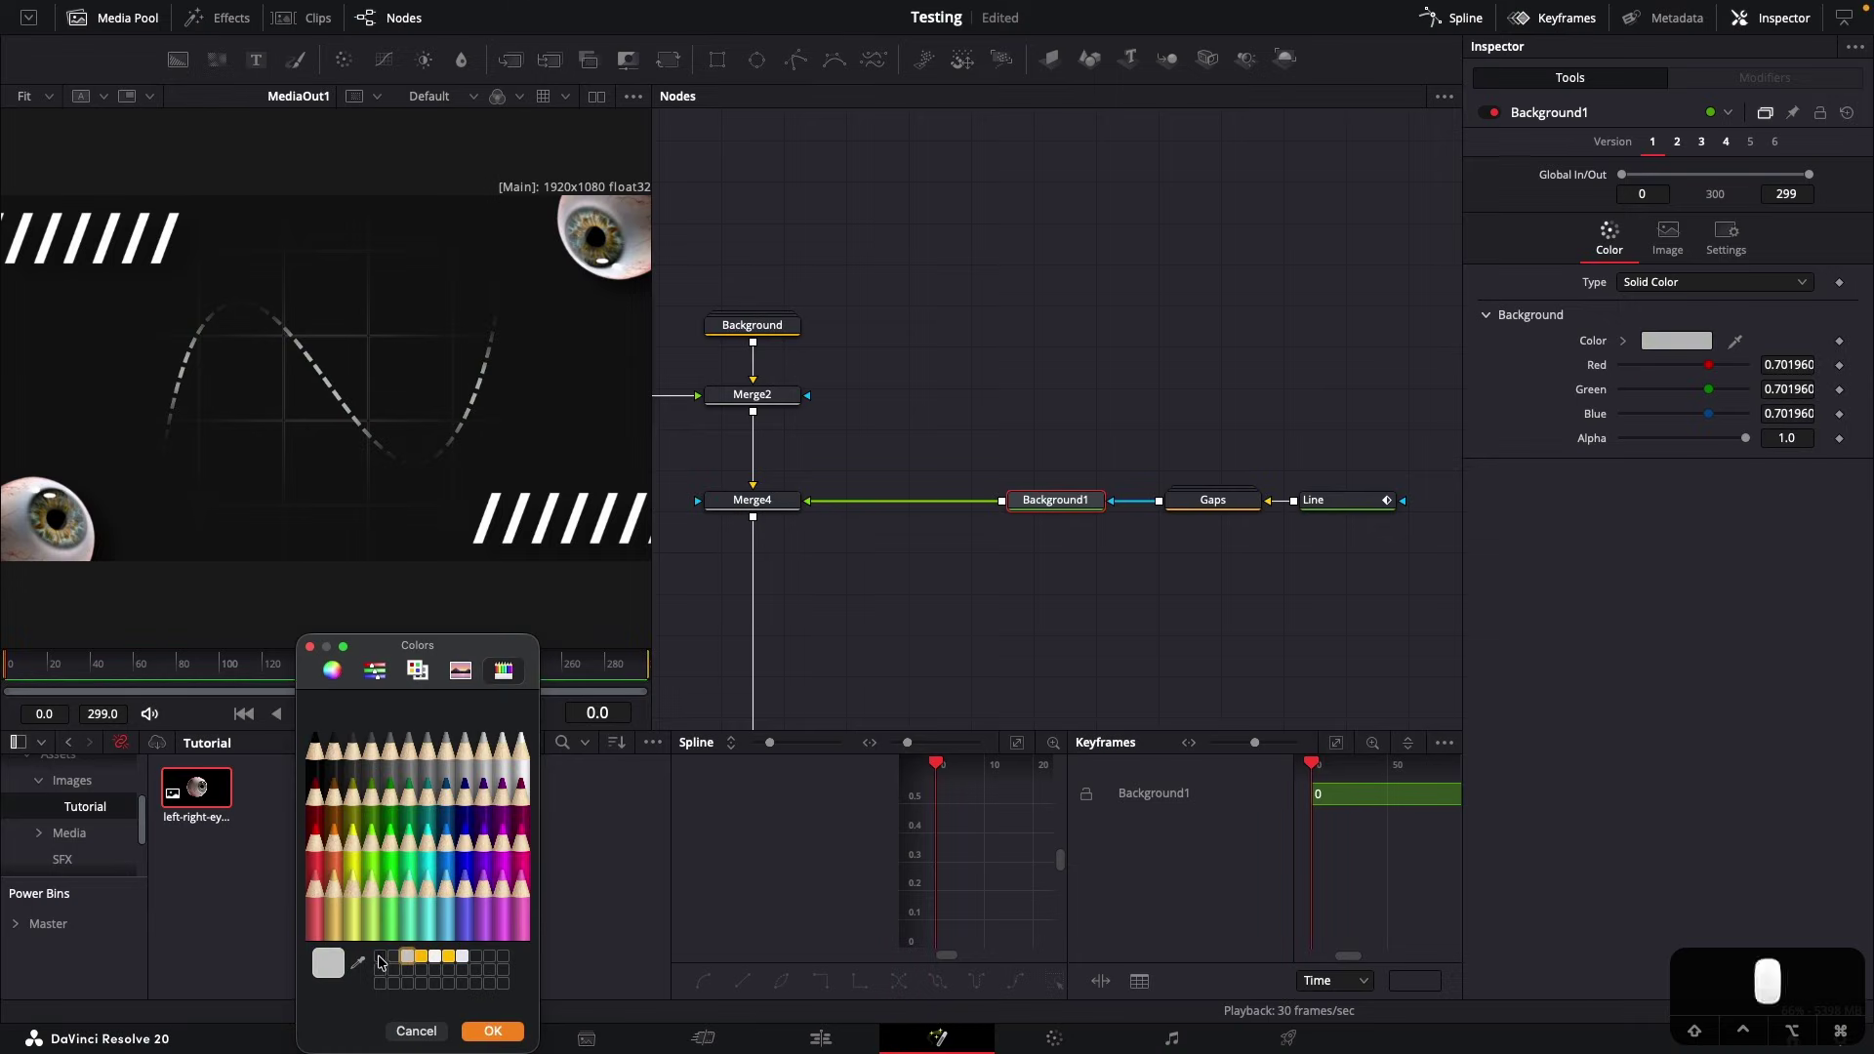
pyautogui.click(380, 957)
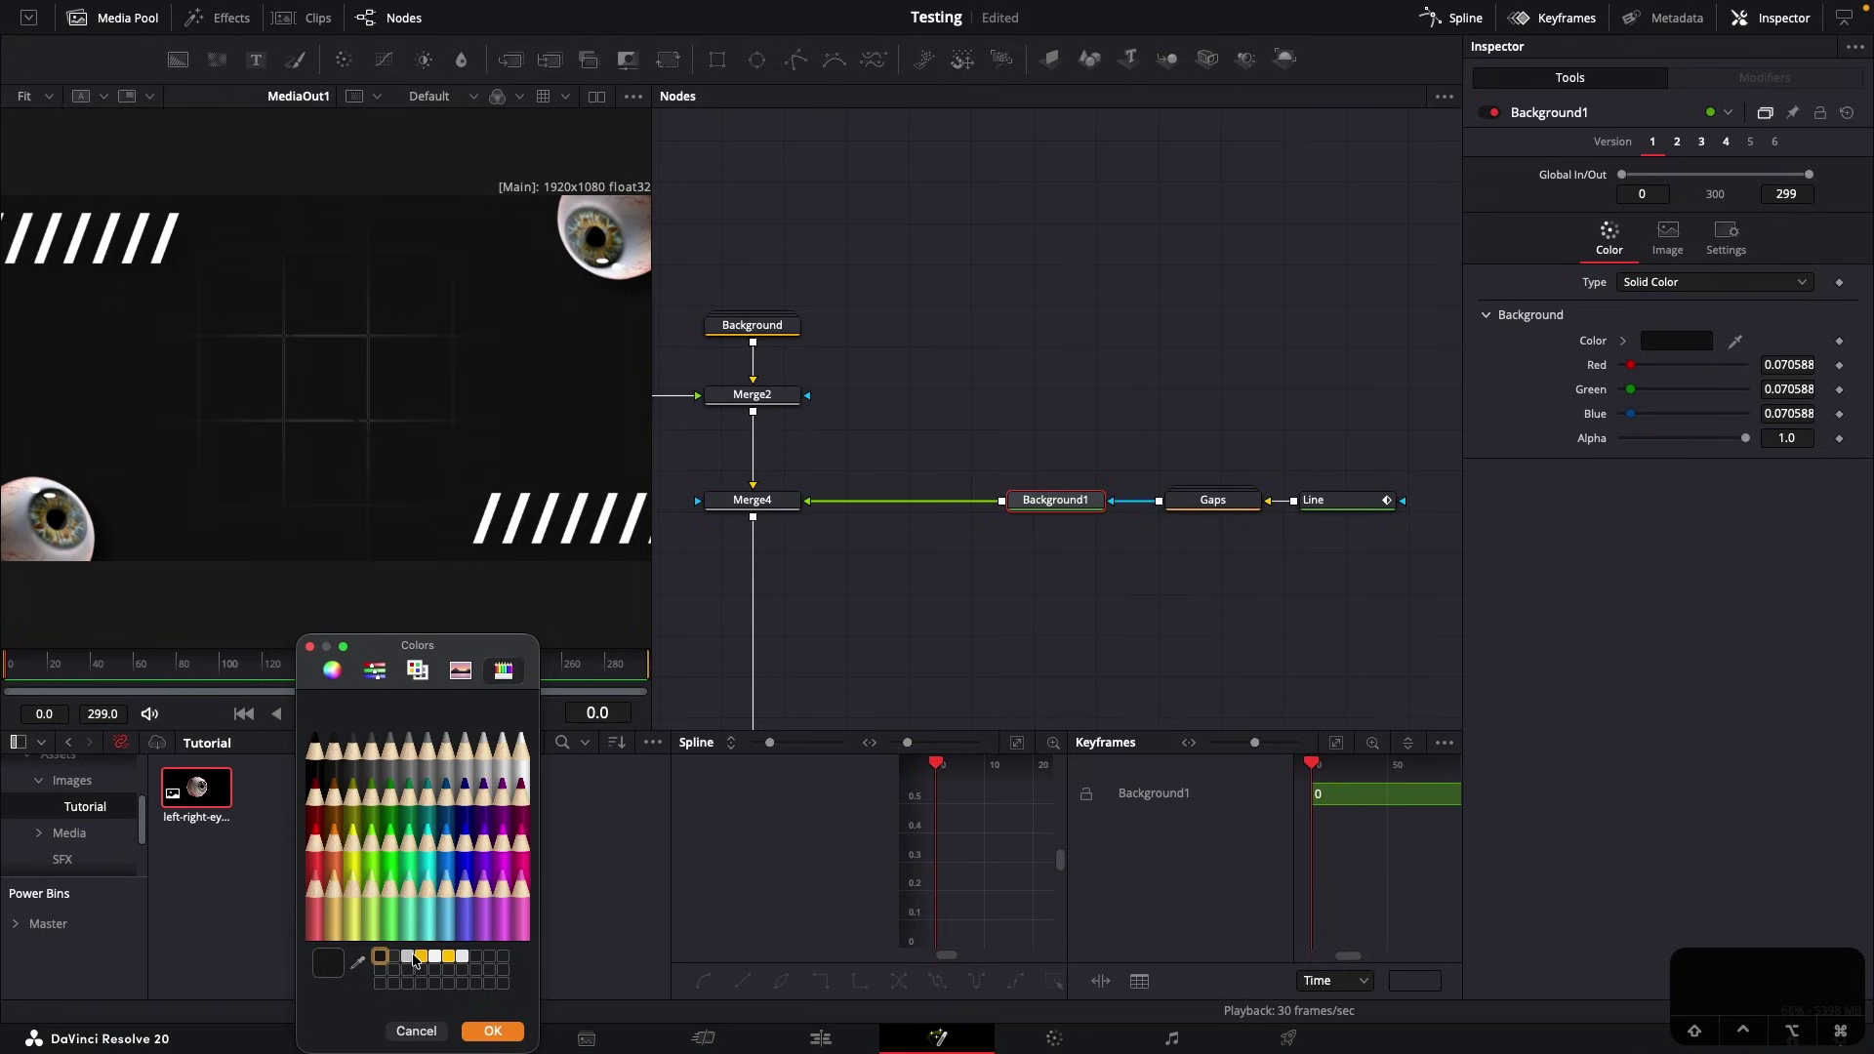
pyautogui.click(408, 958)
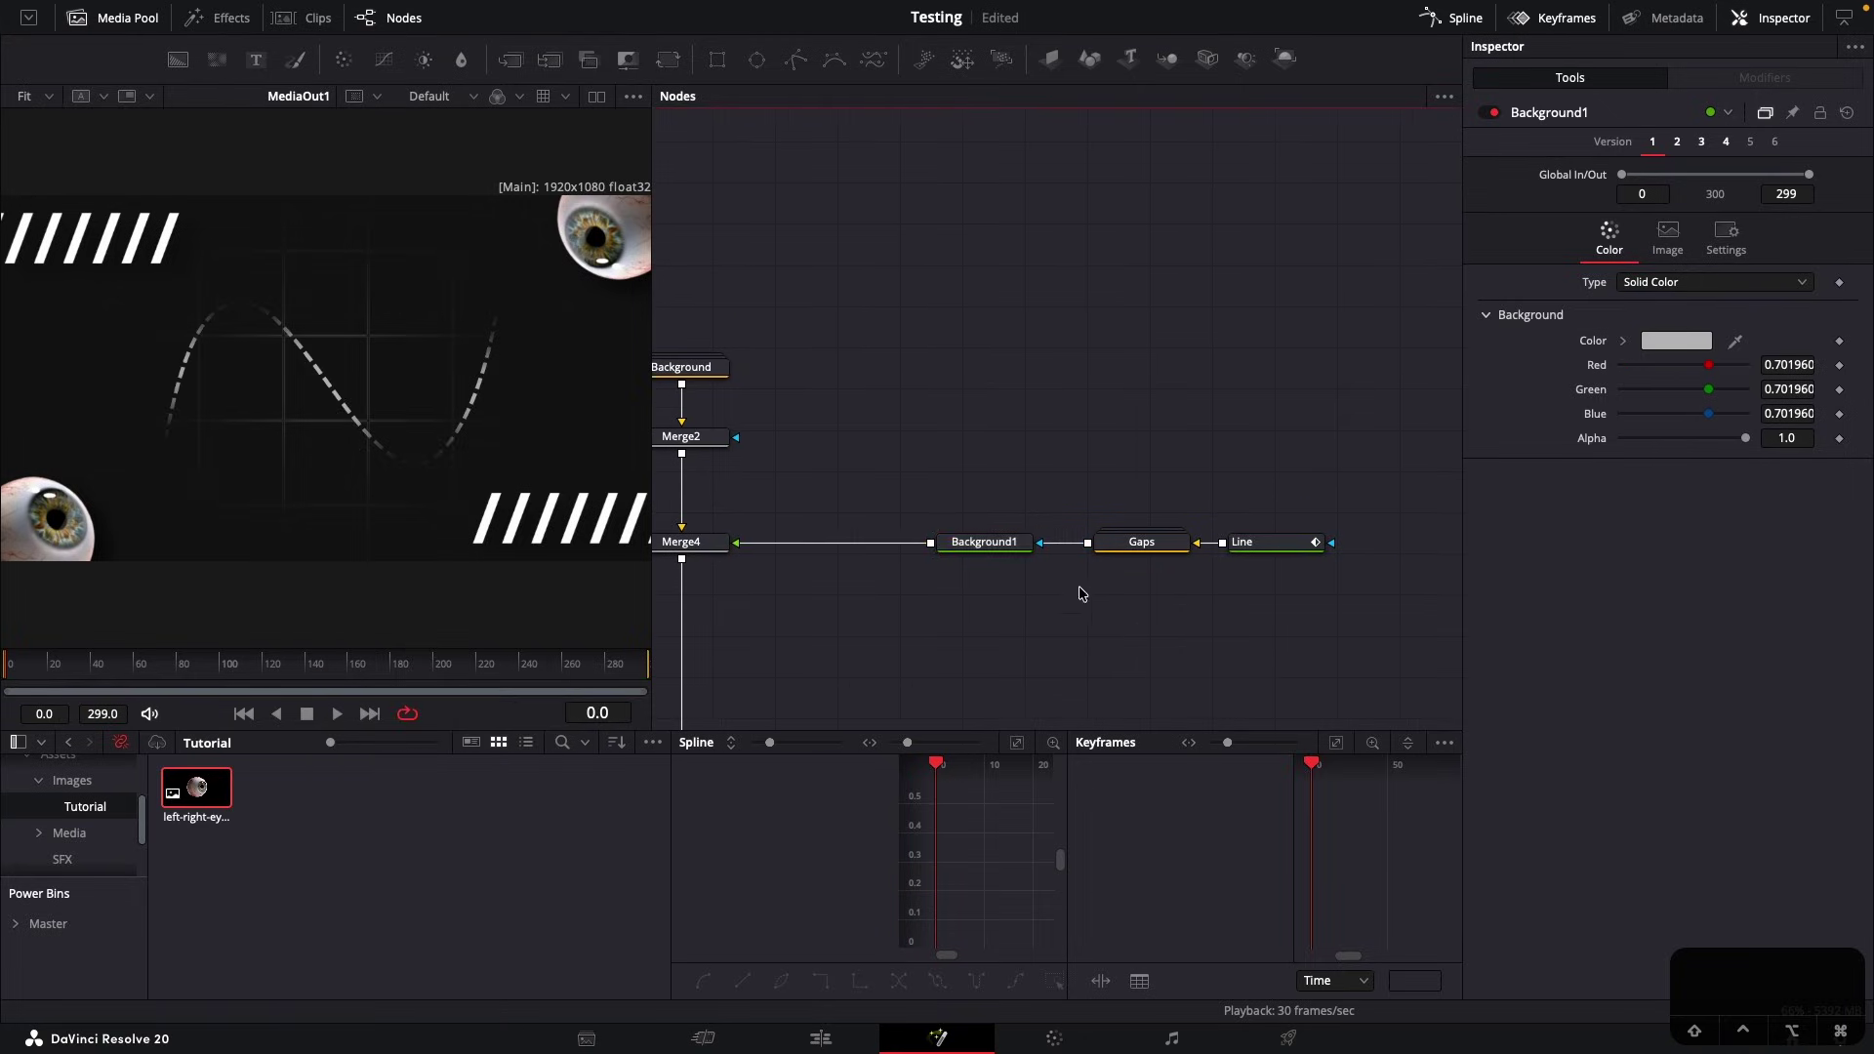
# Add a Text+ node reading TIME and merge it over Background1 before Merge4, keeping the line nodes in one row
pyautogui.moveTo(993, 548); pyautogui.dragTo(1005, 548)
pyautogui.moveTo(990, 460); pyautogui.dragTo(1273, 561)
pyautogui.click(941, 465)
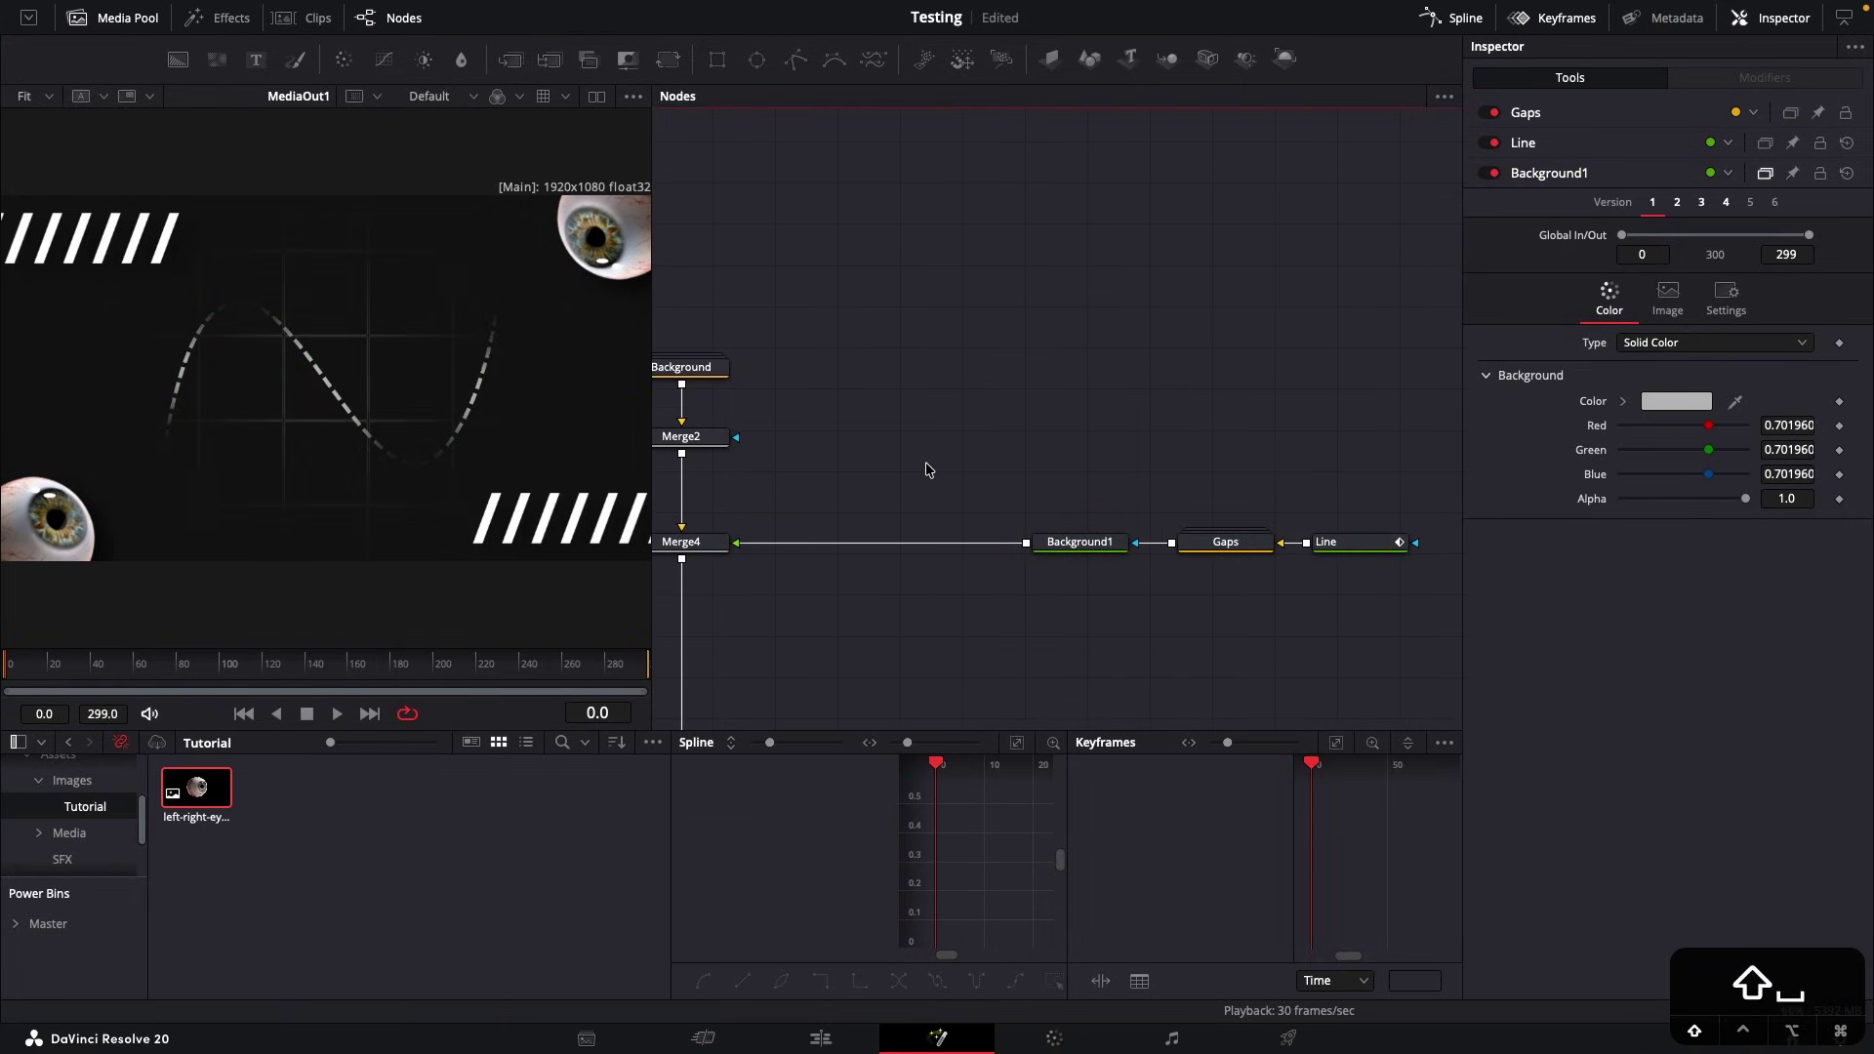
pyautogui.hotkey('shift', 'space')
pyautogui.write('text')
pyautogui.press('Down')
pyautogui.press('Return')
pyautogui.moveTo(993, 459); pyautogui.dragTo(1025, 543)
pyautogui.moveTo(1207, 549); pyautogui.dragTo(940, 547)
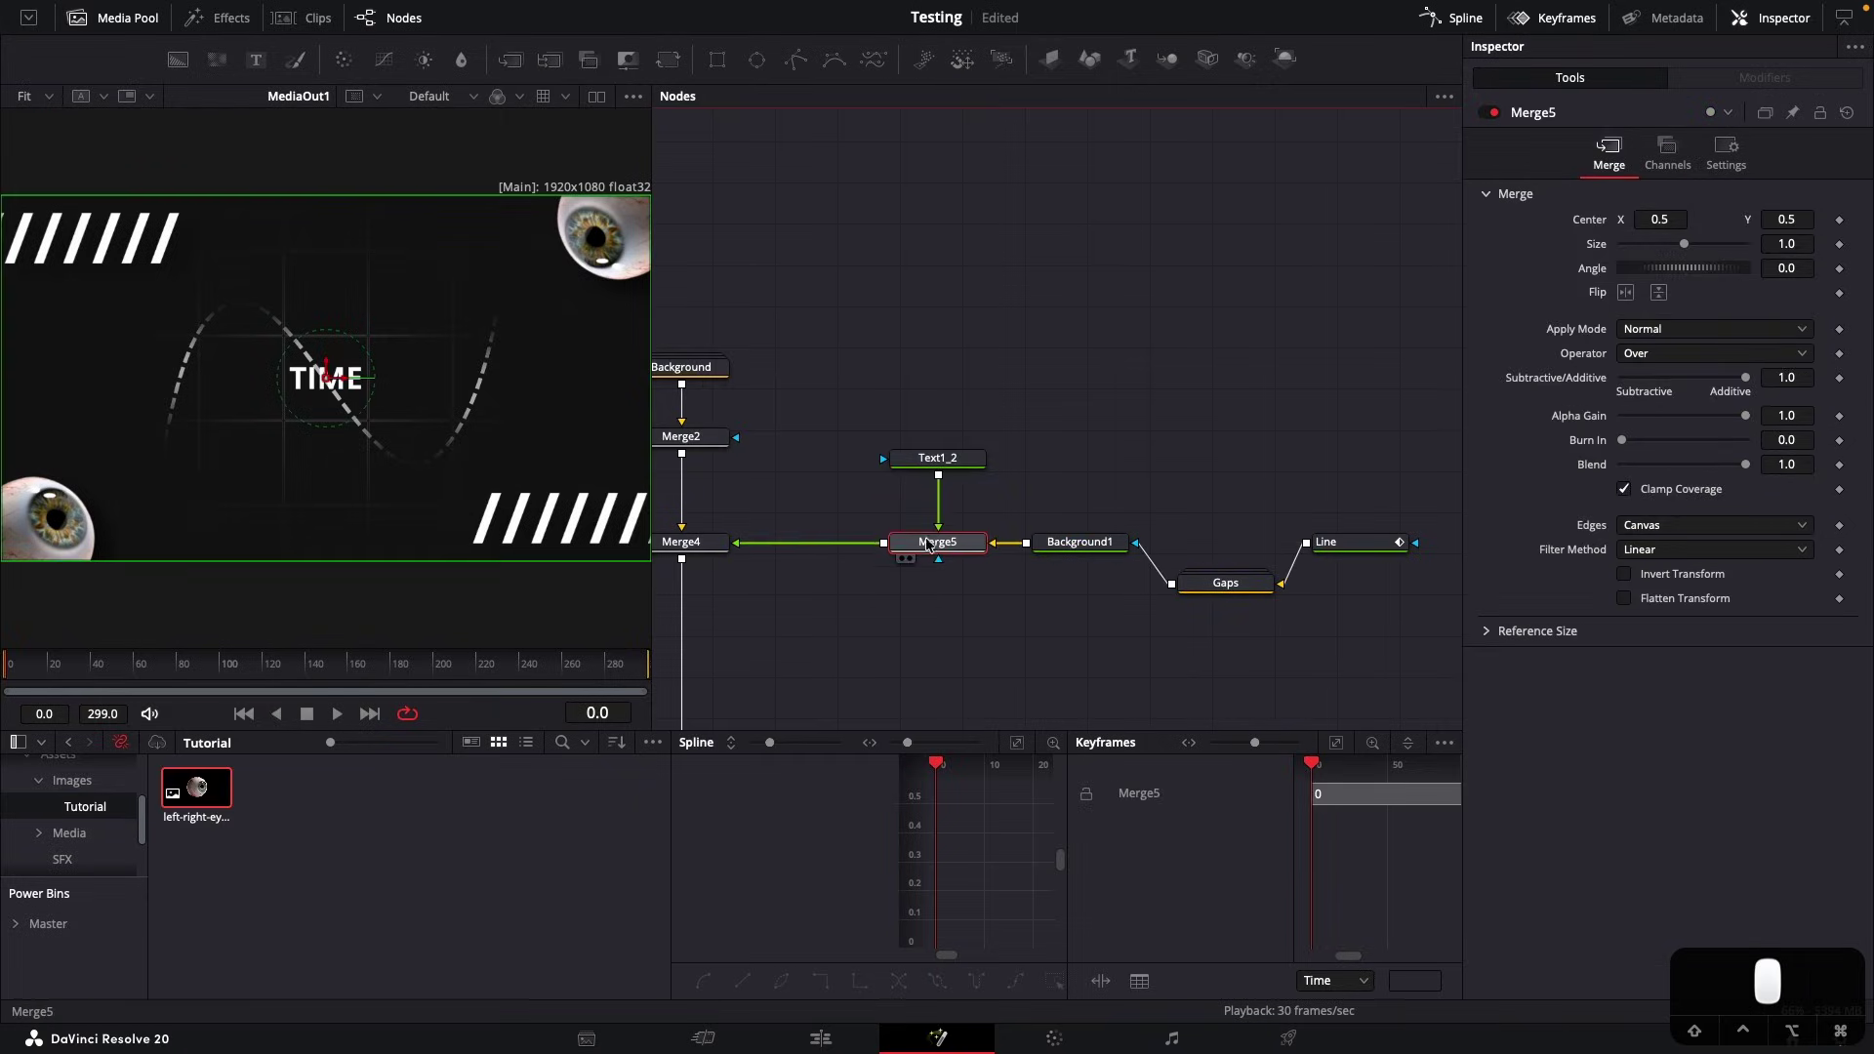
pyautogui.moveTo(1227, 583); pyautogui.dragTo(1216, 544)
pyautogui.scroll(3, 1172, 547)
# Align the TIME text node above Merge5 and set its font to Inter in the Black style
pyautogui.moveTo(999, 586); pyautogui.dragTo(1019, 467)
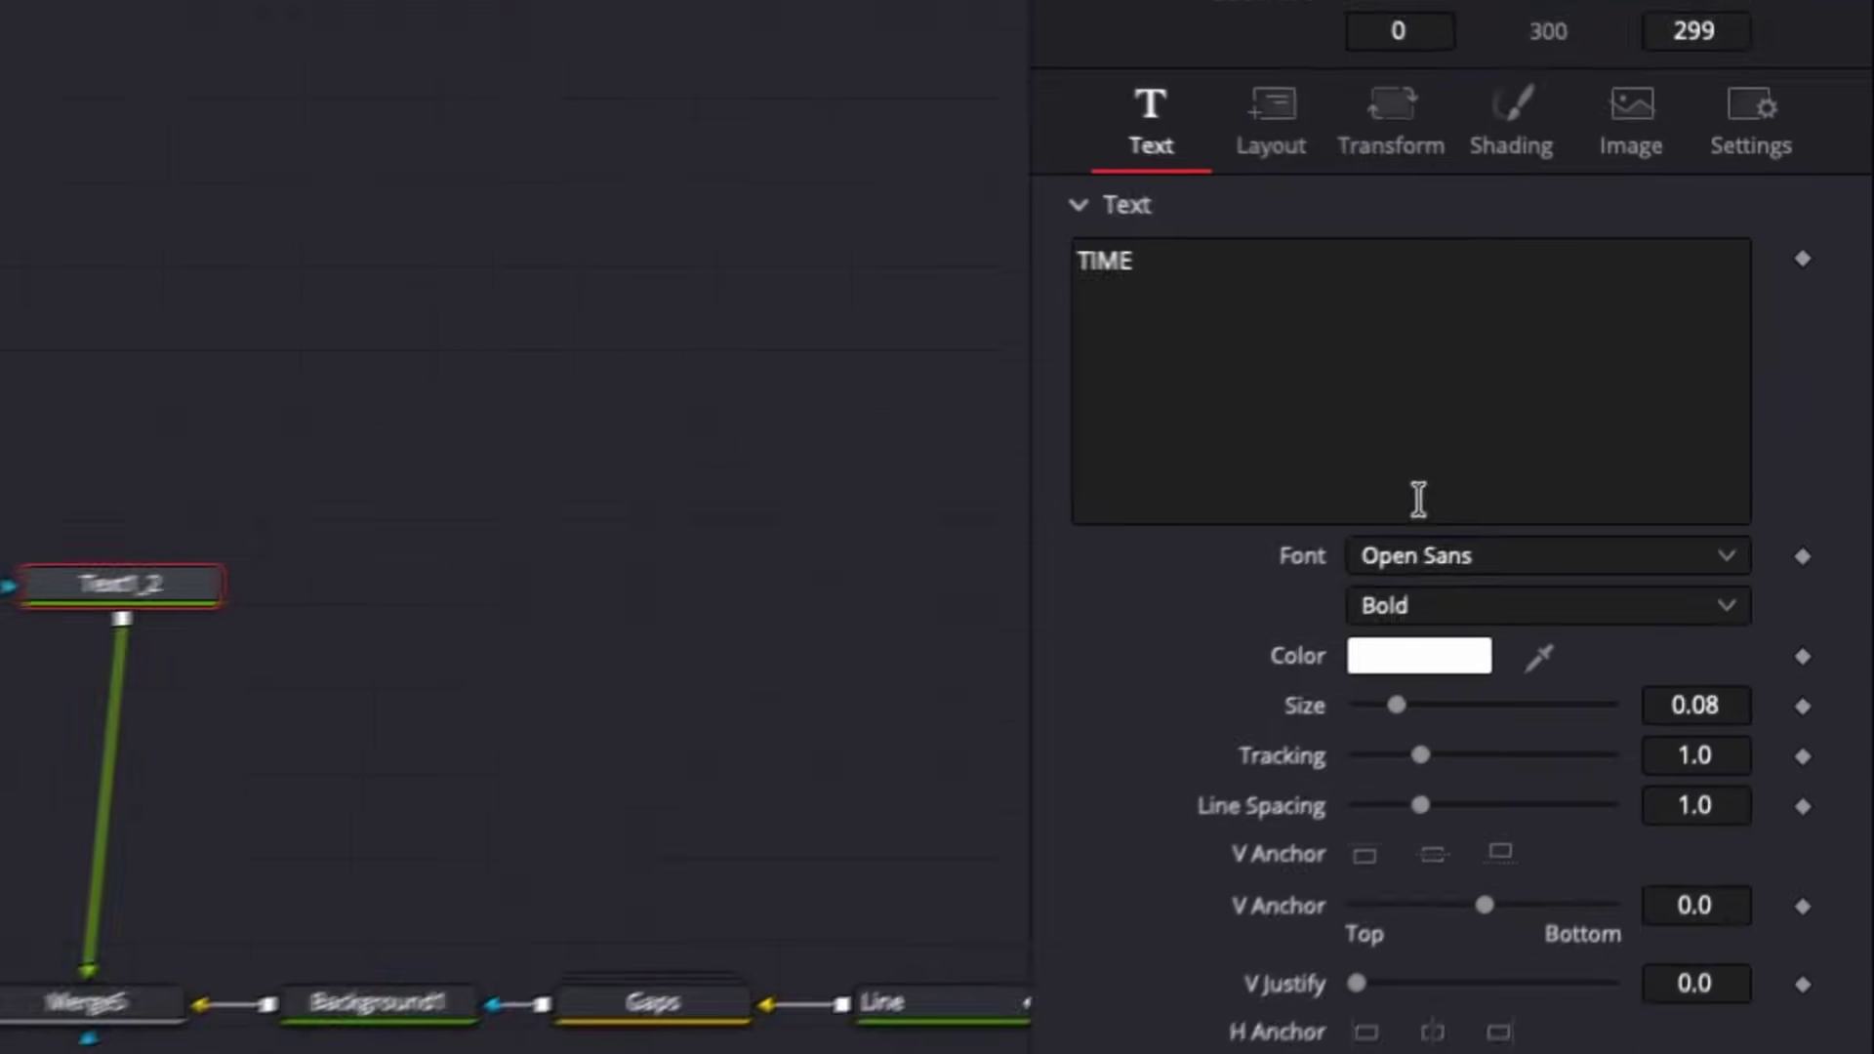
pyautogui.click(1655, 451)
pyautogui.write('inter')
pyautogui.press('Return')
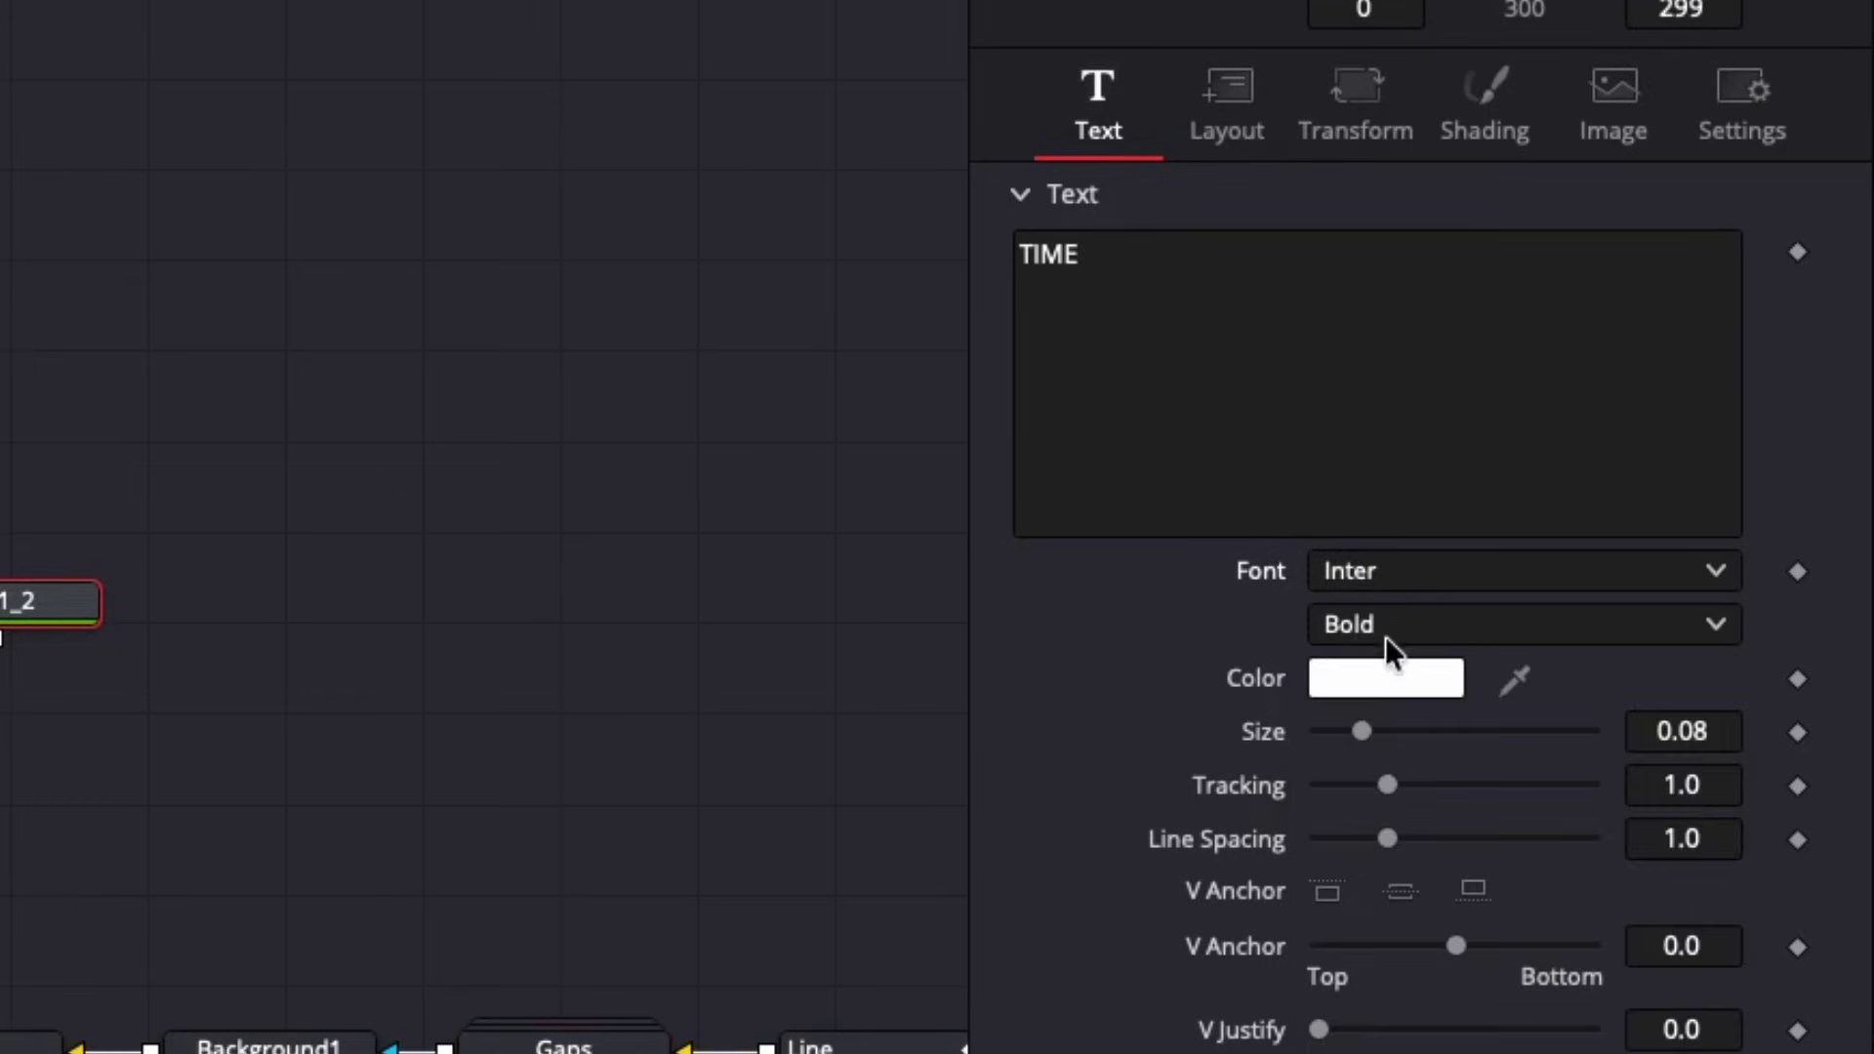
pyautogui.click(1387, 626)
pyautogui.click(1380, 1043)
pyautogui.moveTo(60, 607); pyautogui.dragTo(24, 607)
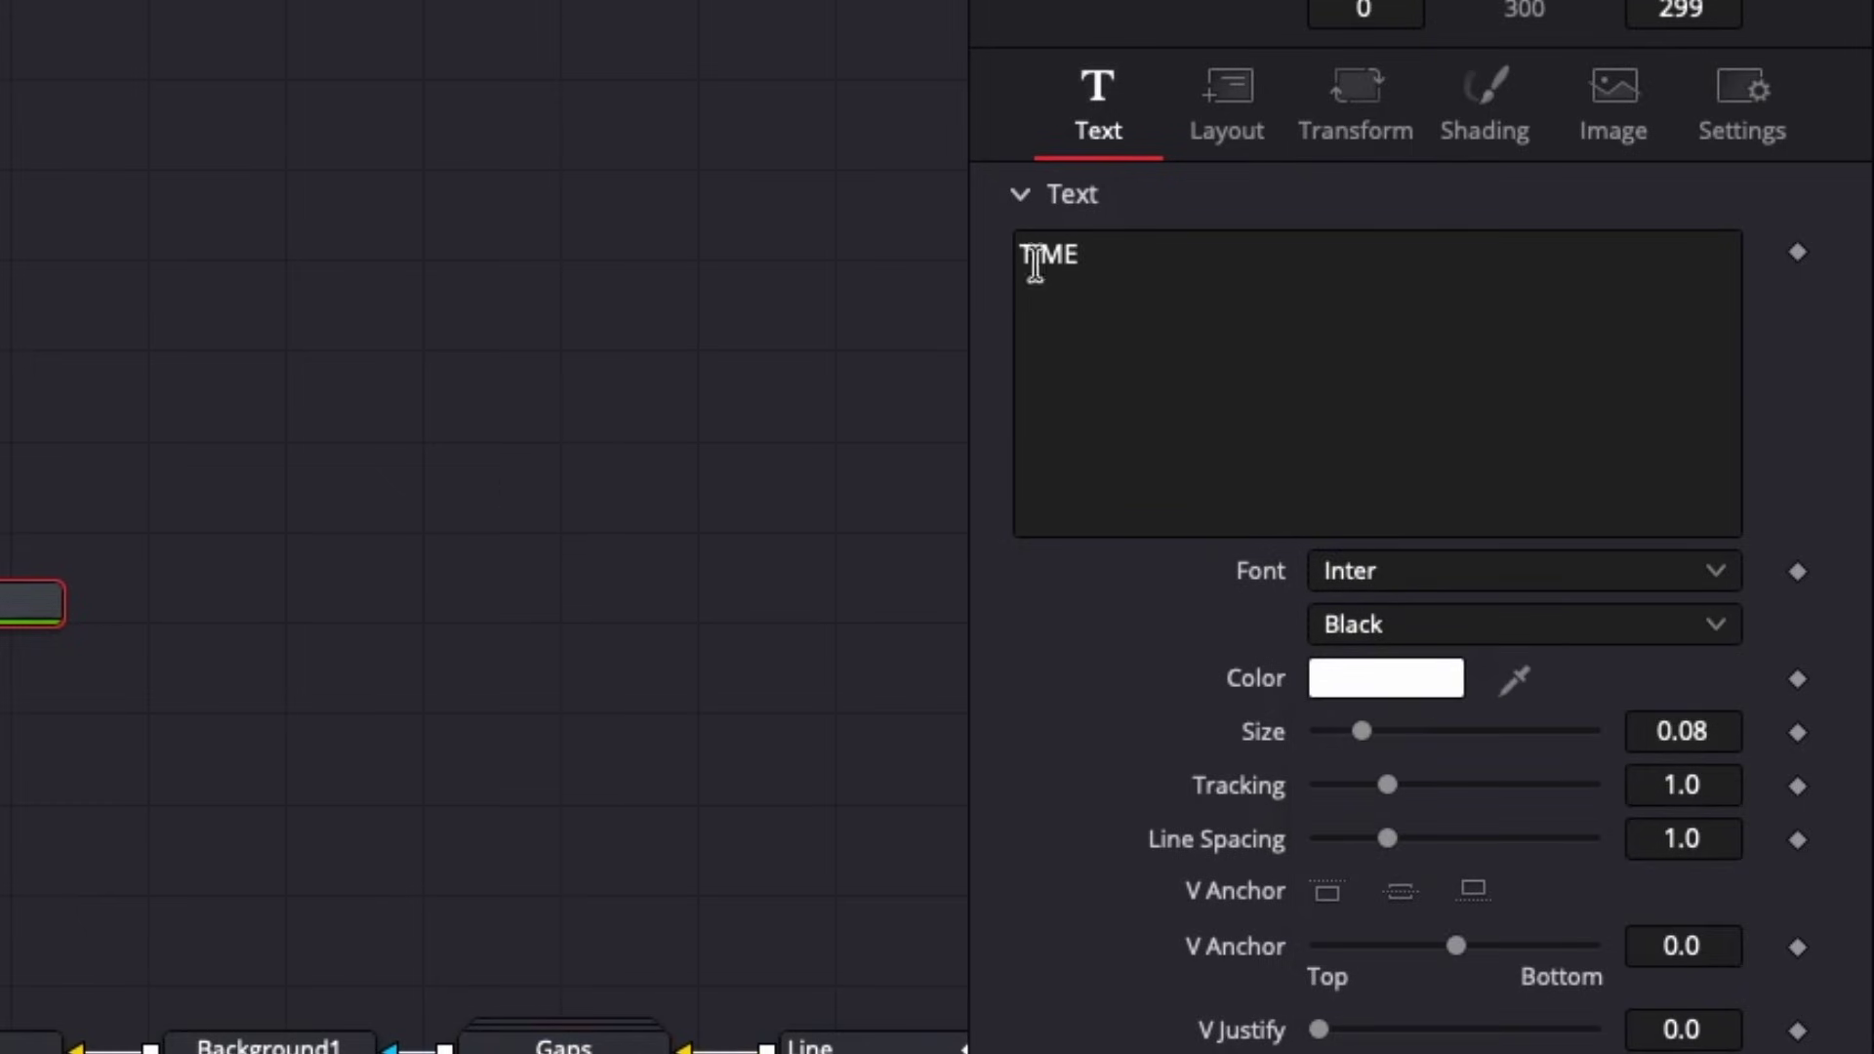
# Shade the TIME text with a black-to-orange gradient, its orange stop at 0.656716 with red 0.960784 and green 0.654901
pyautogui.click(1497, 105)
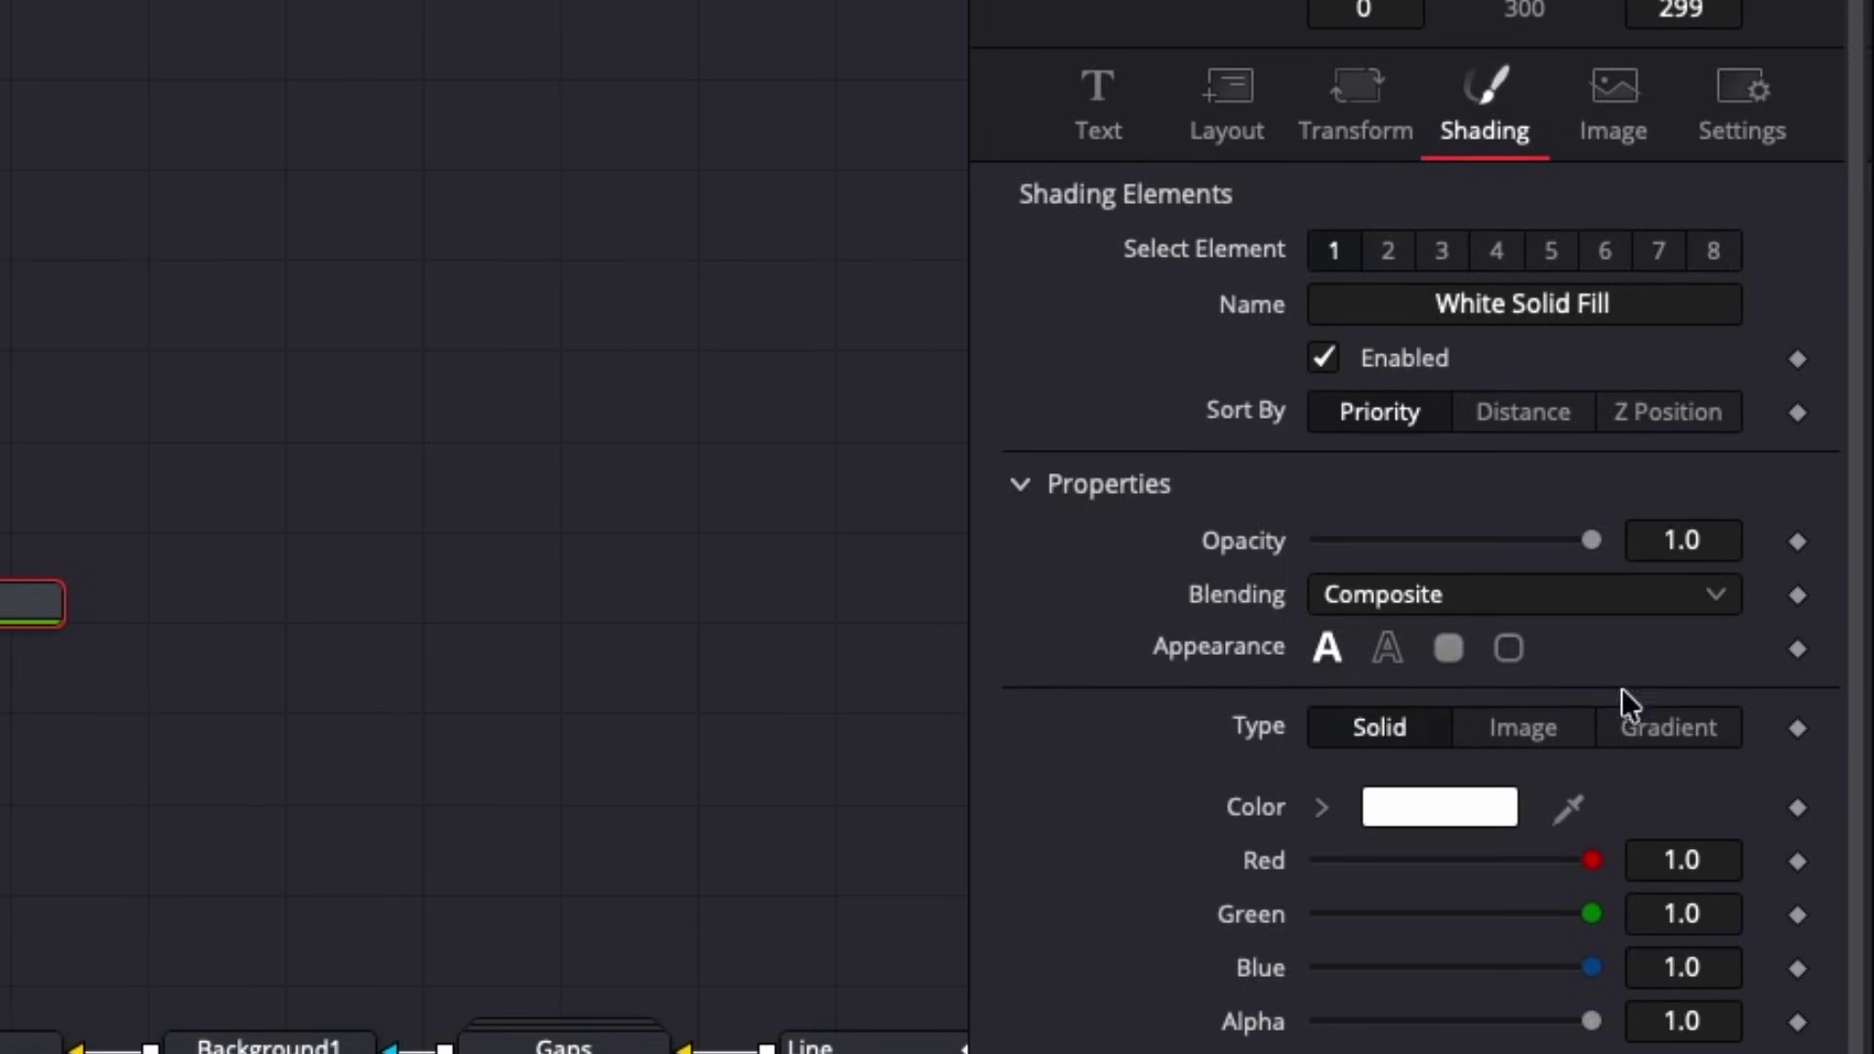
pyautogui.click(1665, 734)
pyautogui.click(1742, 830)
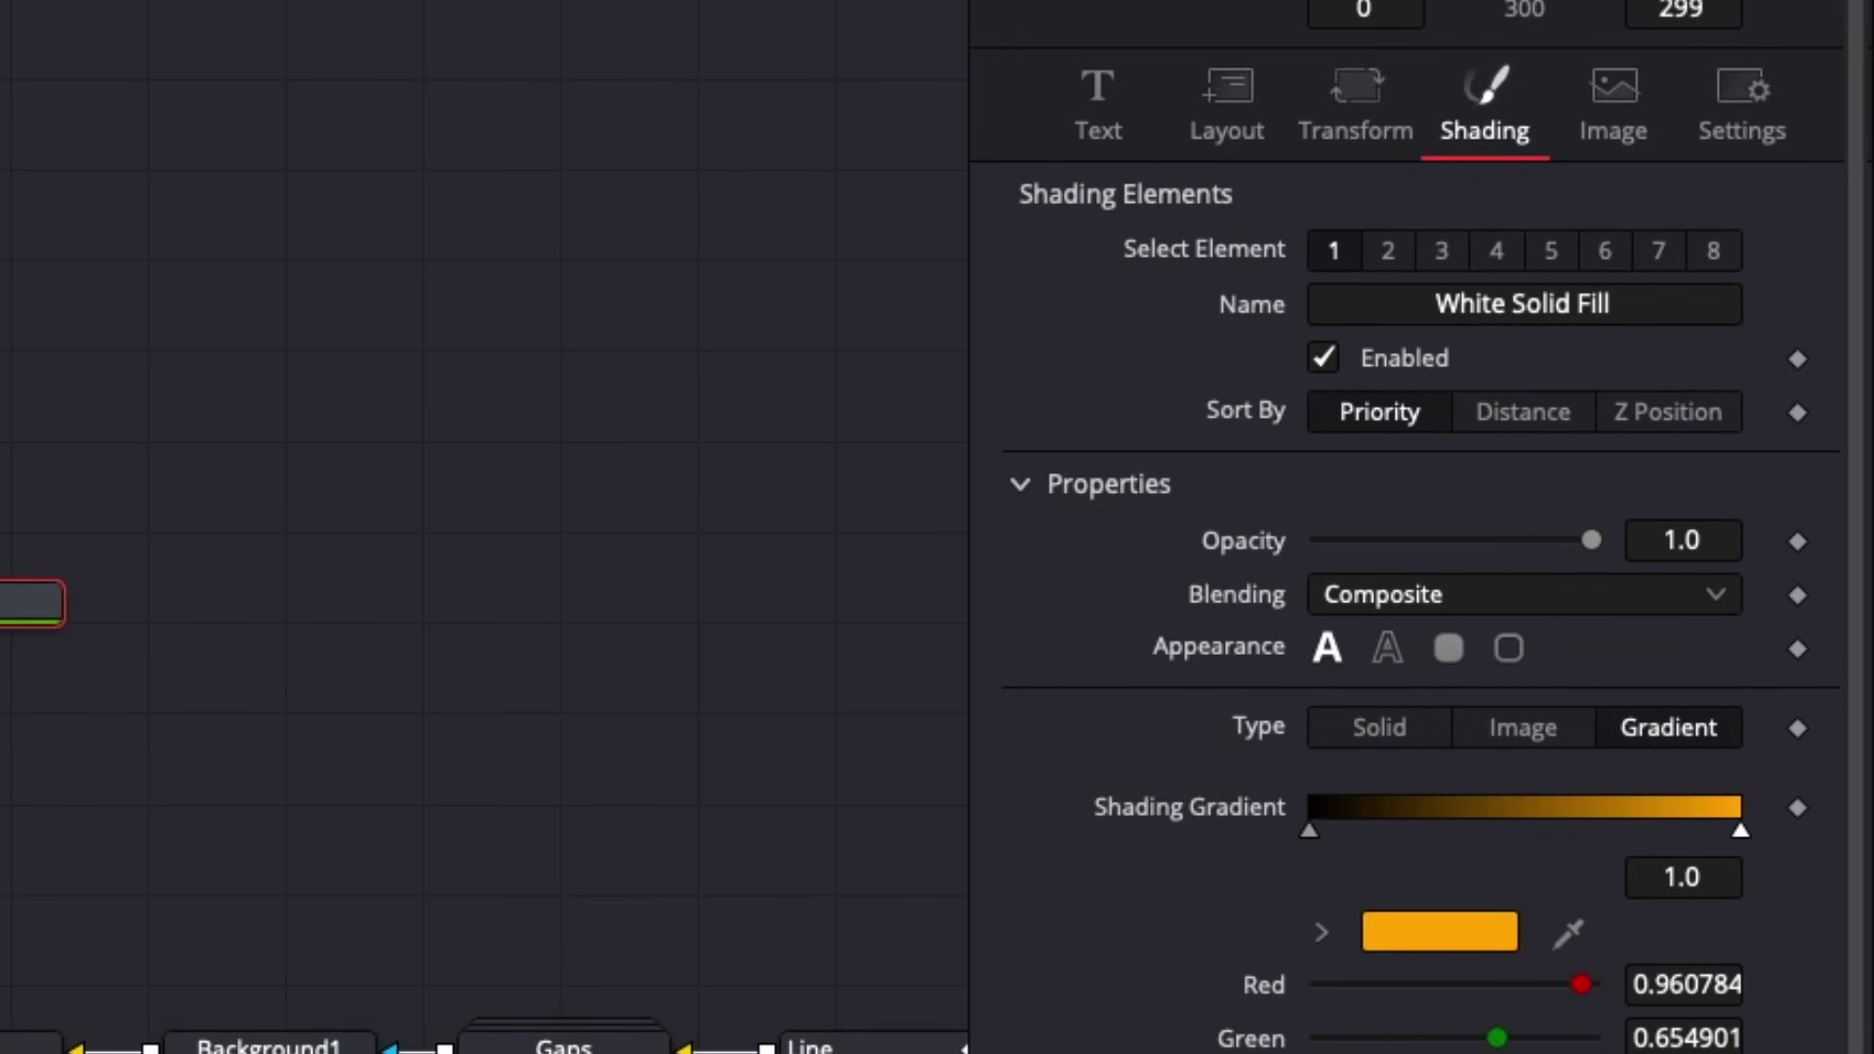
pyautogui.moveTo(1706, 830); pyautogui.dragTo(1590, 826)
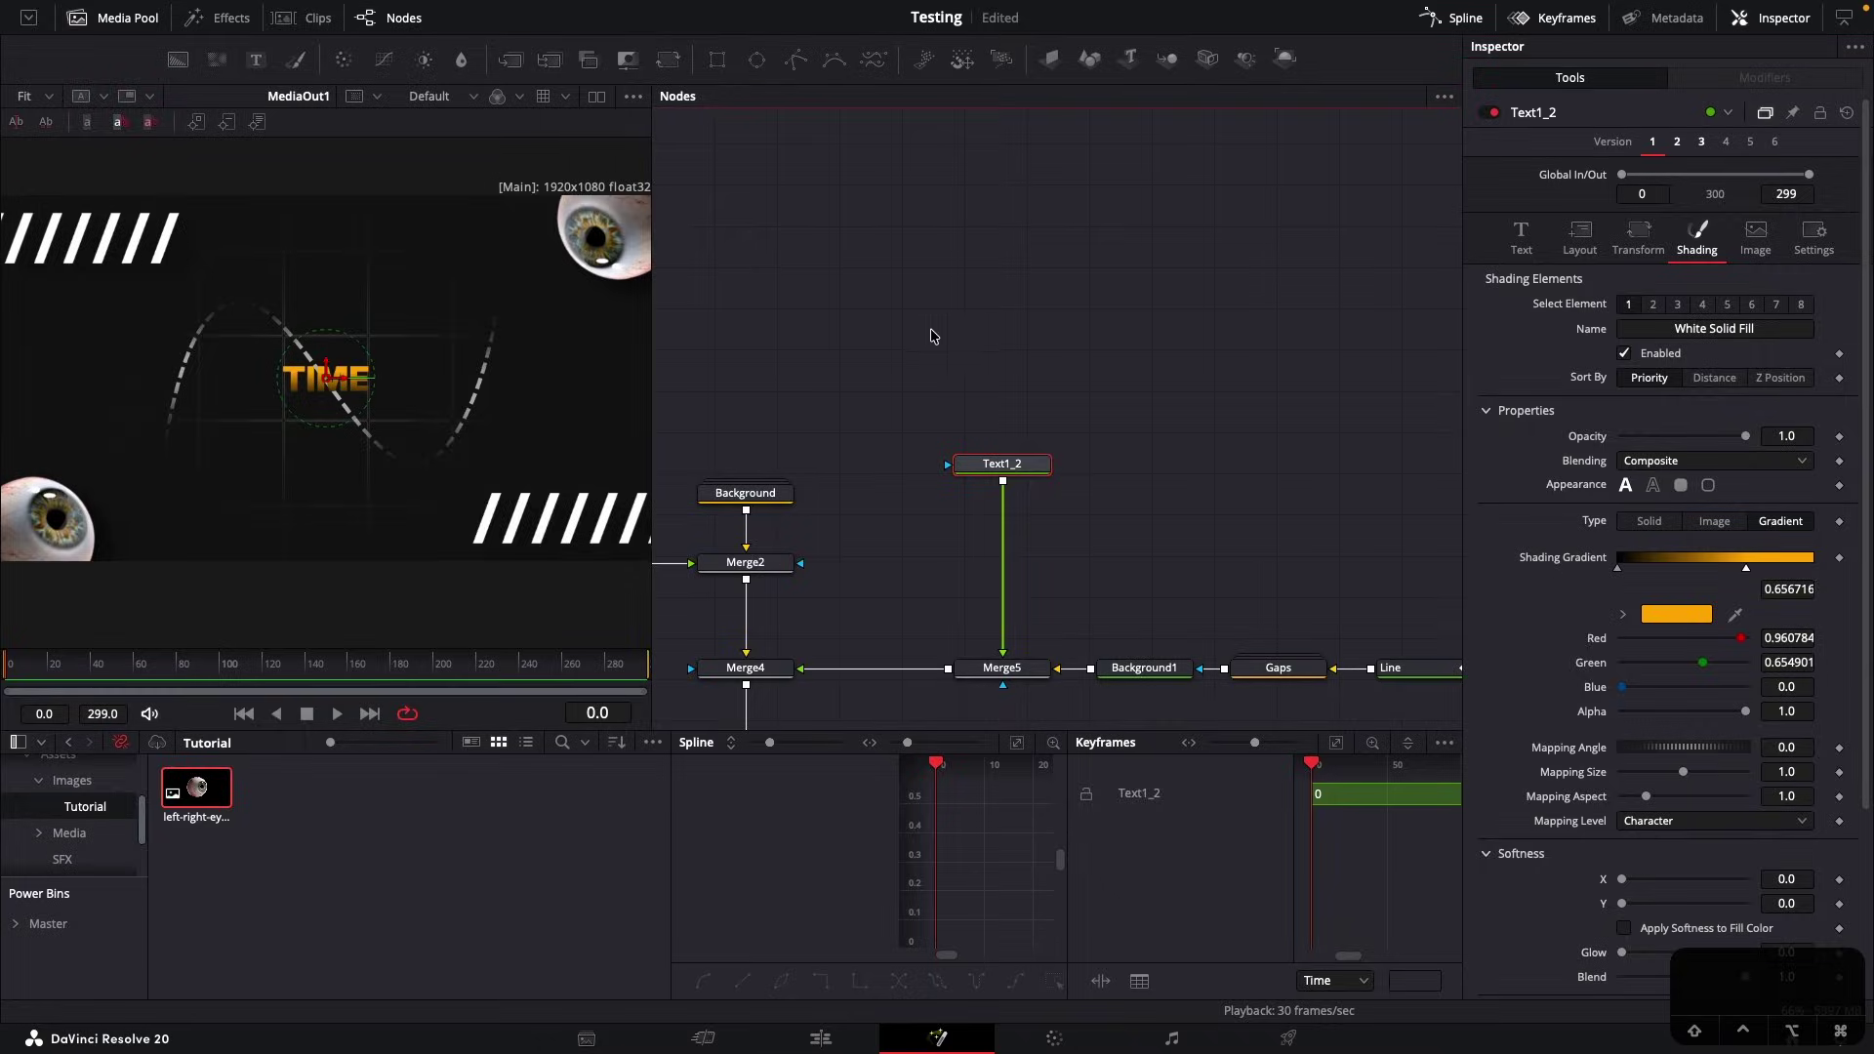
pyautogui.click(1024, 366)
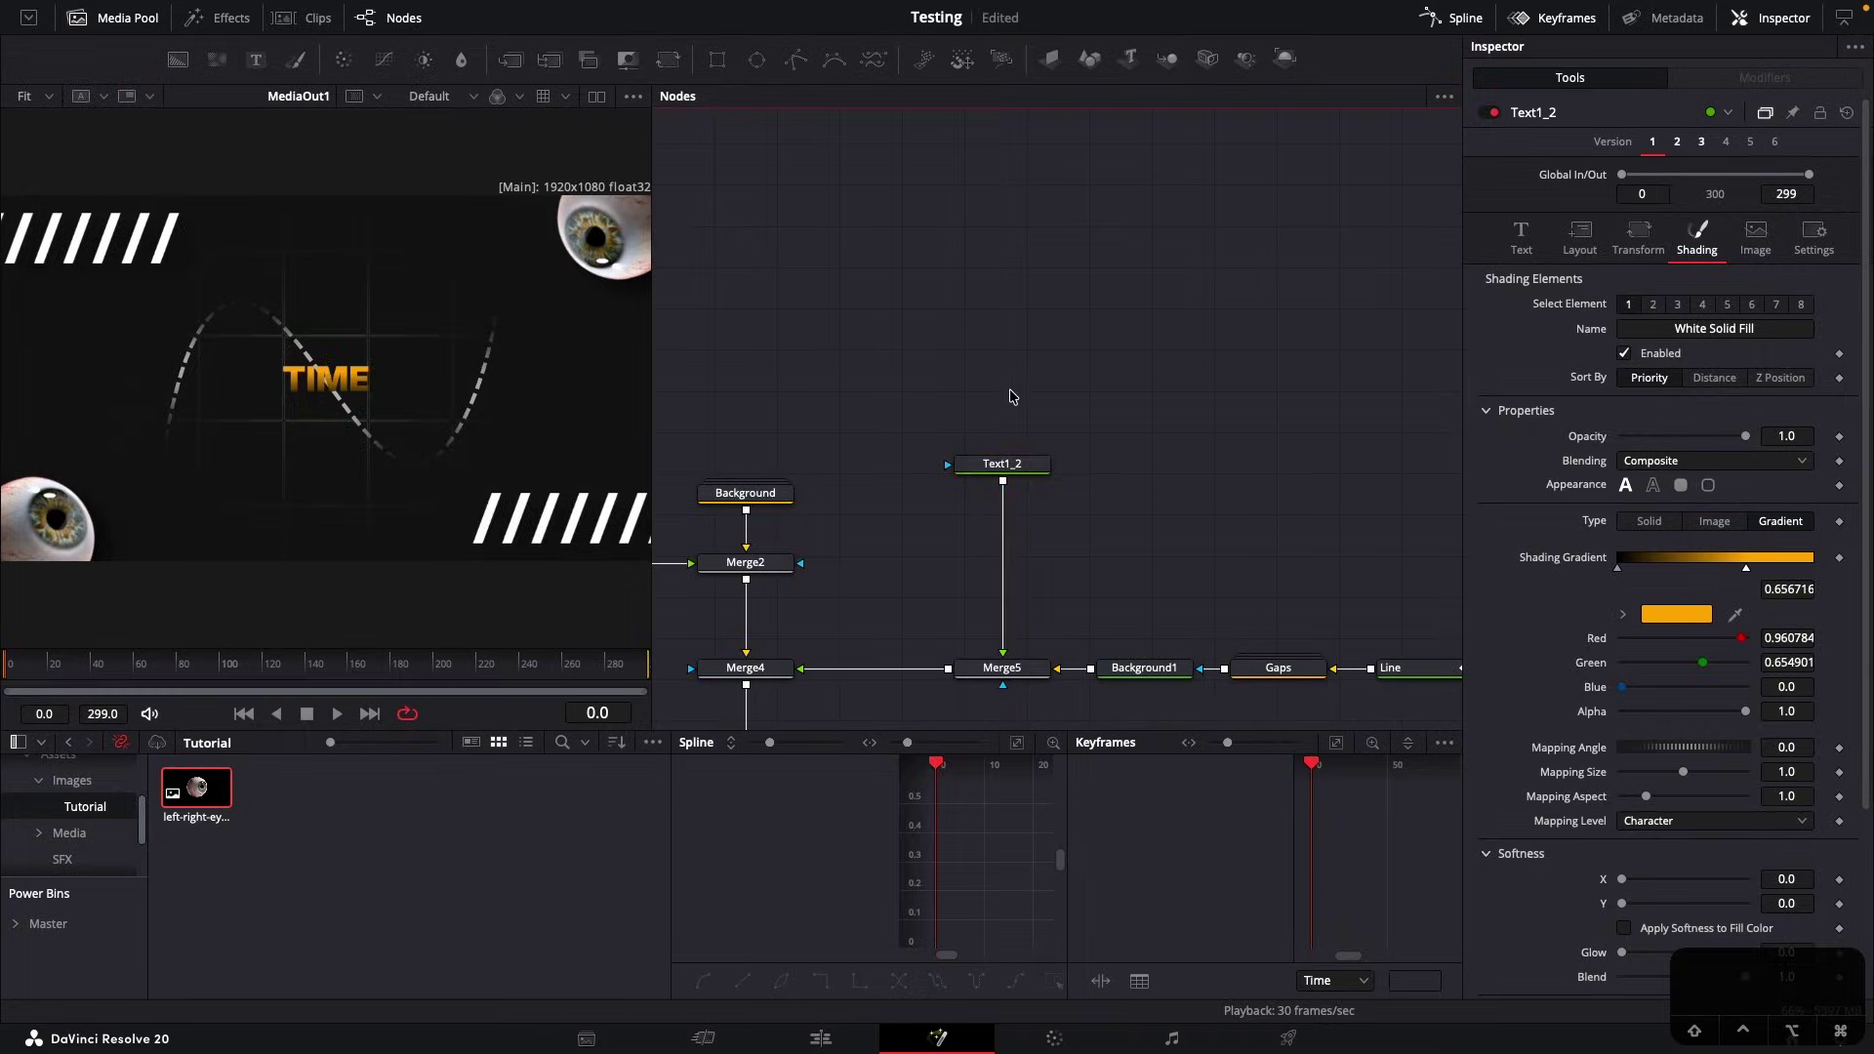
# Move the TIME text node slightly higher above Merge5 and rename it Step
pyautogui.moveTo(1012, 468); pyautogui.dragTo(1015, 419)
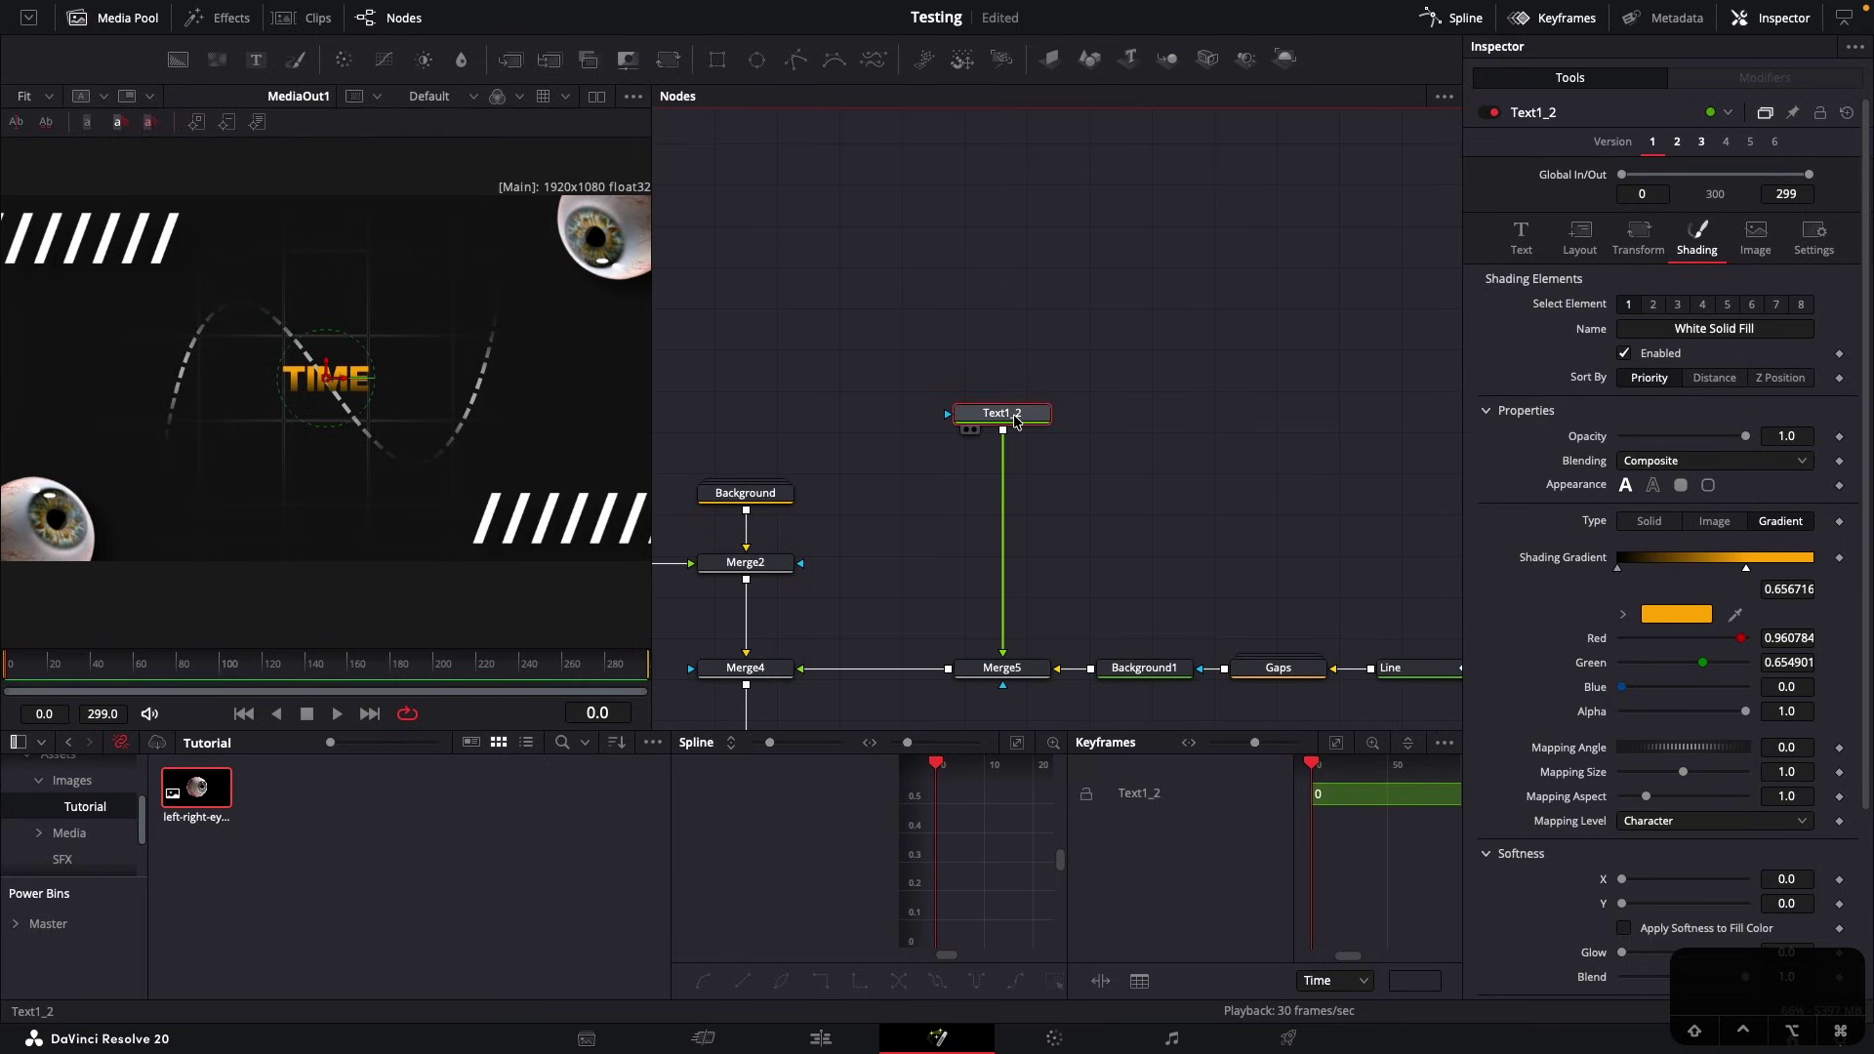
pyautogui.press('F2')
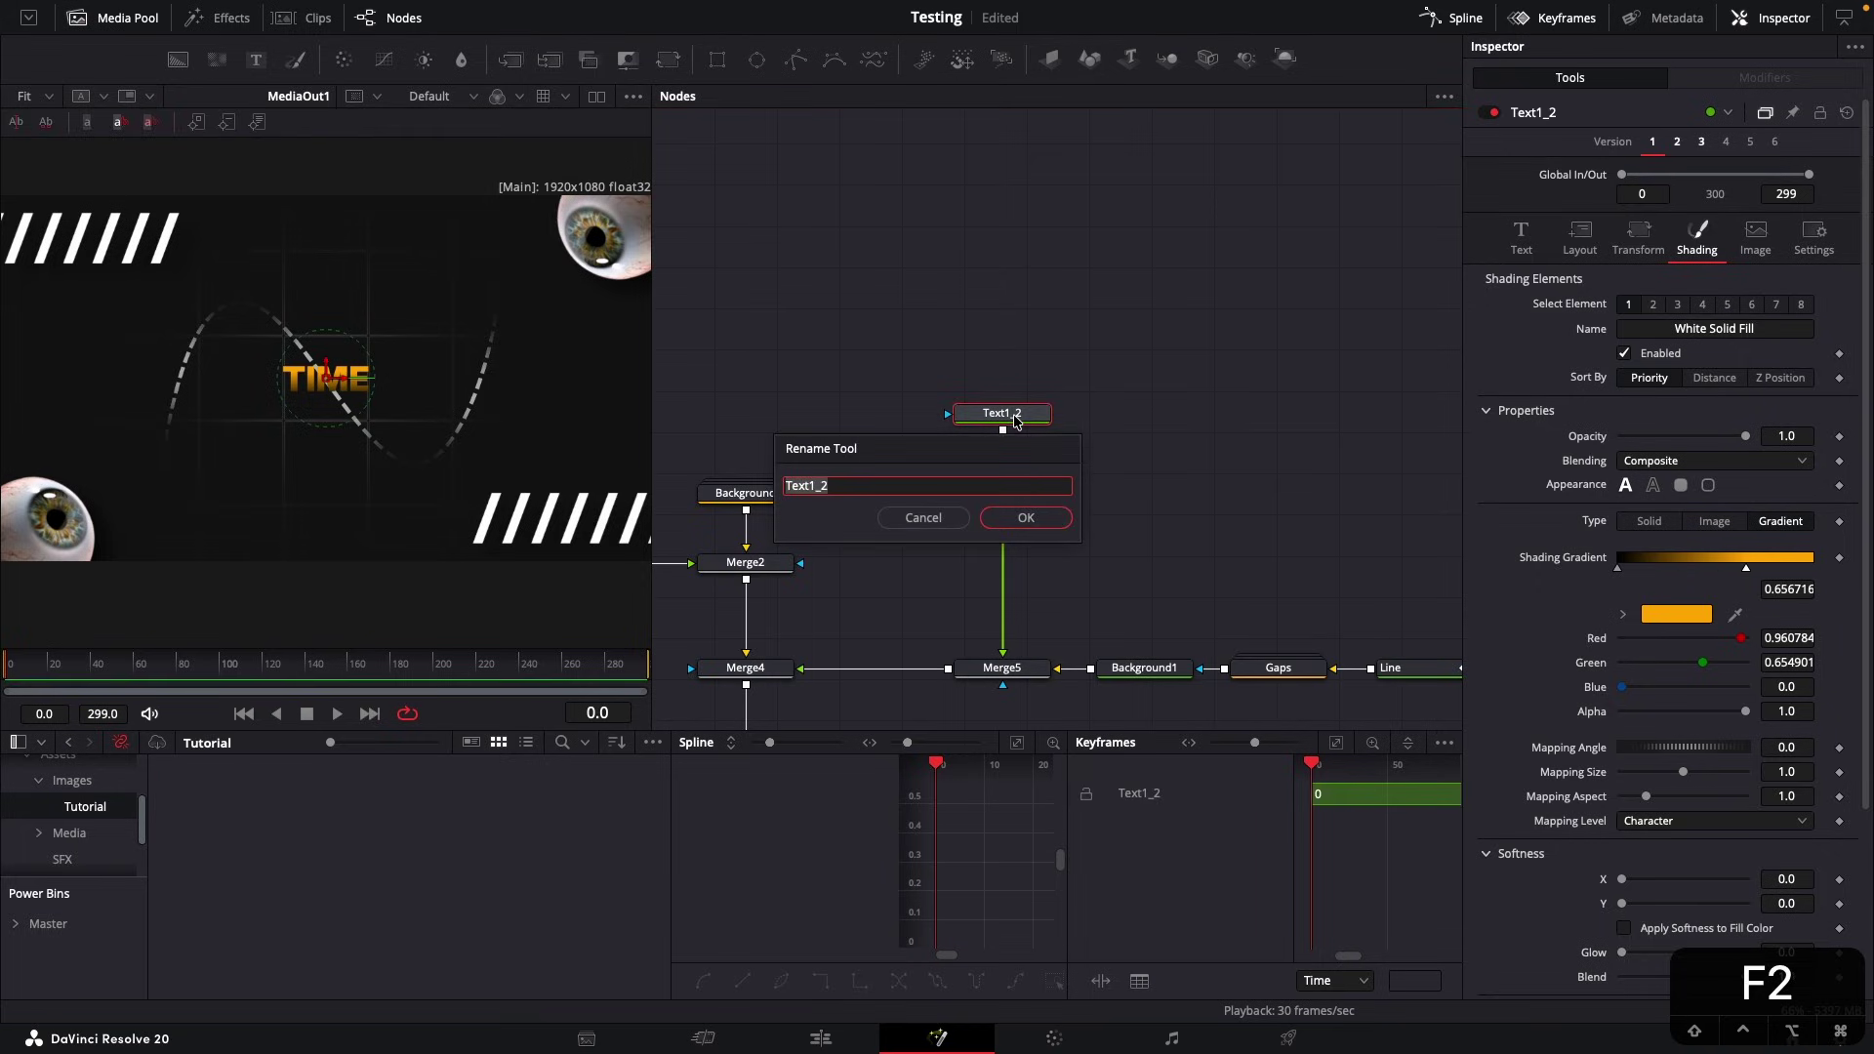
pyautogui.write('Step')
pyautogui.press('Return')
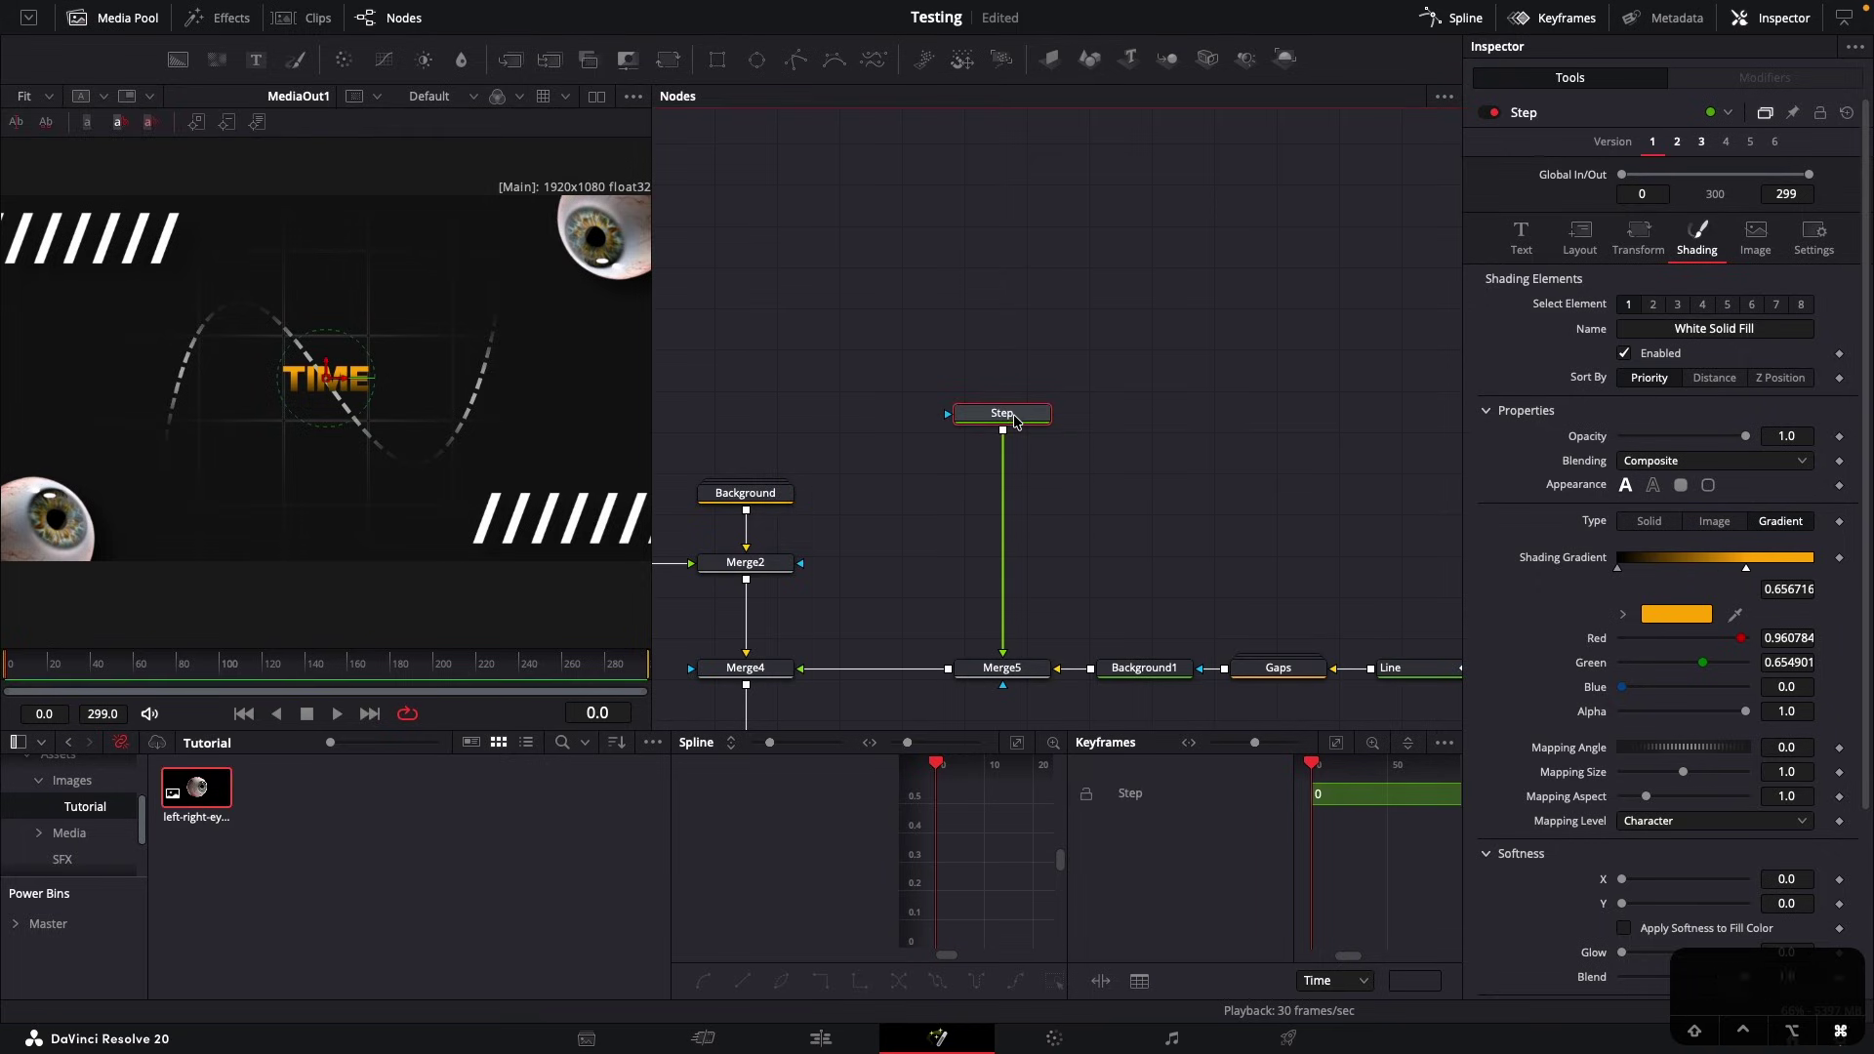
# Paste a copy of the Step text node and merge it over Step, ahead of Merge5
pyautogui.press('super+v')
pyautogui.moveTo(1074, 434); pyautogui.dragTo(1002, 430)
pyautogui.moveTo(1250, 429); pyautogui.dragTo(961, 468)
pyautogui.moveTo(1172, 429); pyautogui.dragTo(1168, 467)
pyautogui.click(1169, 473)
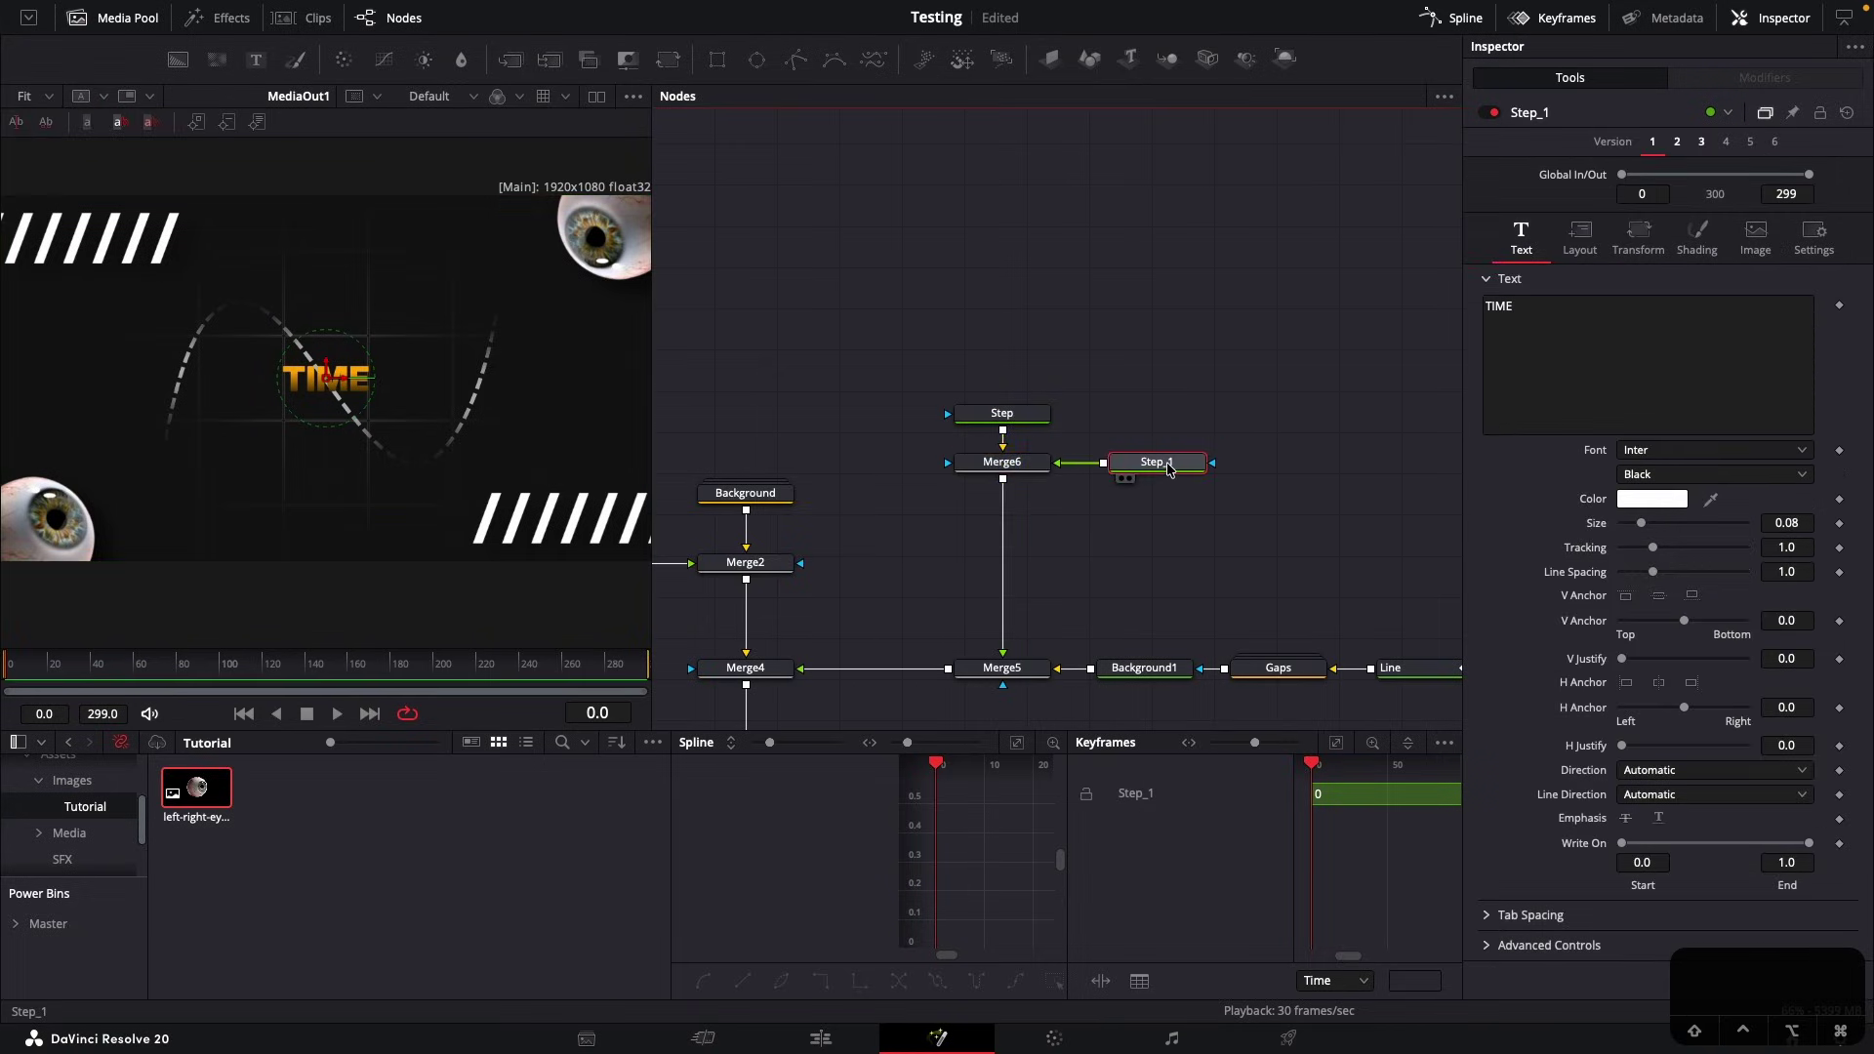
# Rename the copied text node Number and change its text to #1
pyautogui.press('F2')
pyautogui.write('Number')
pyautogui.press('Return')
pyautogui.tripleClick(1559, 331)
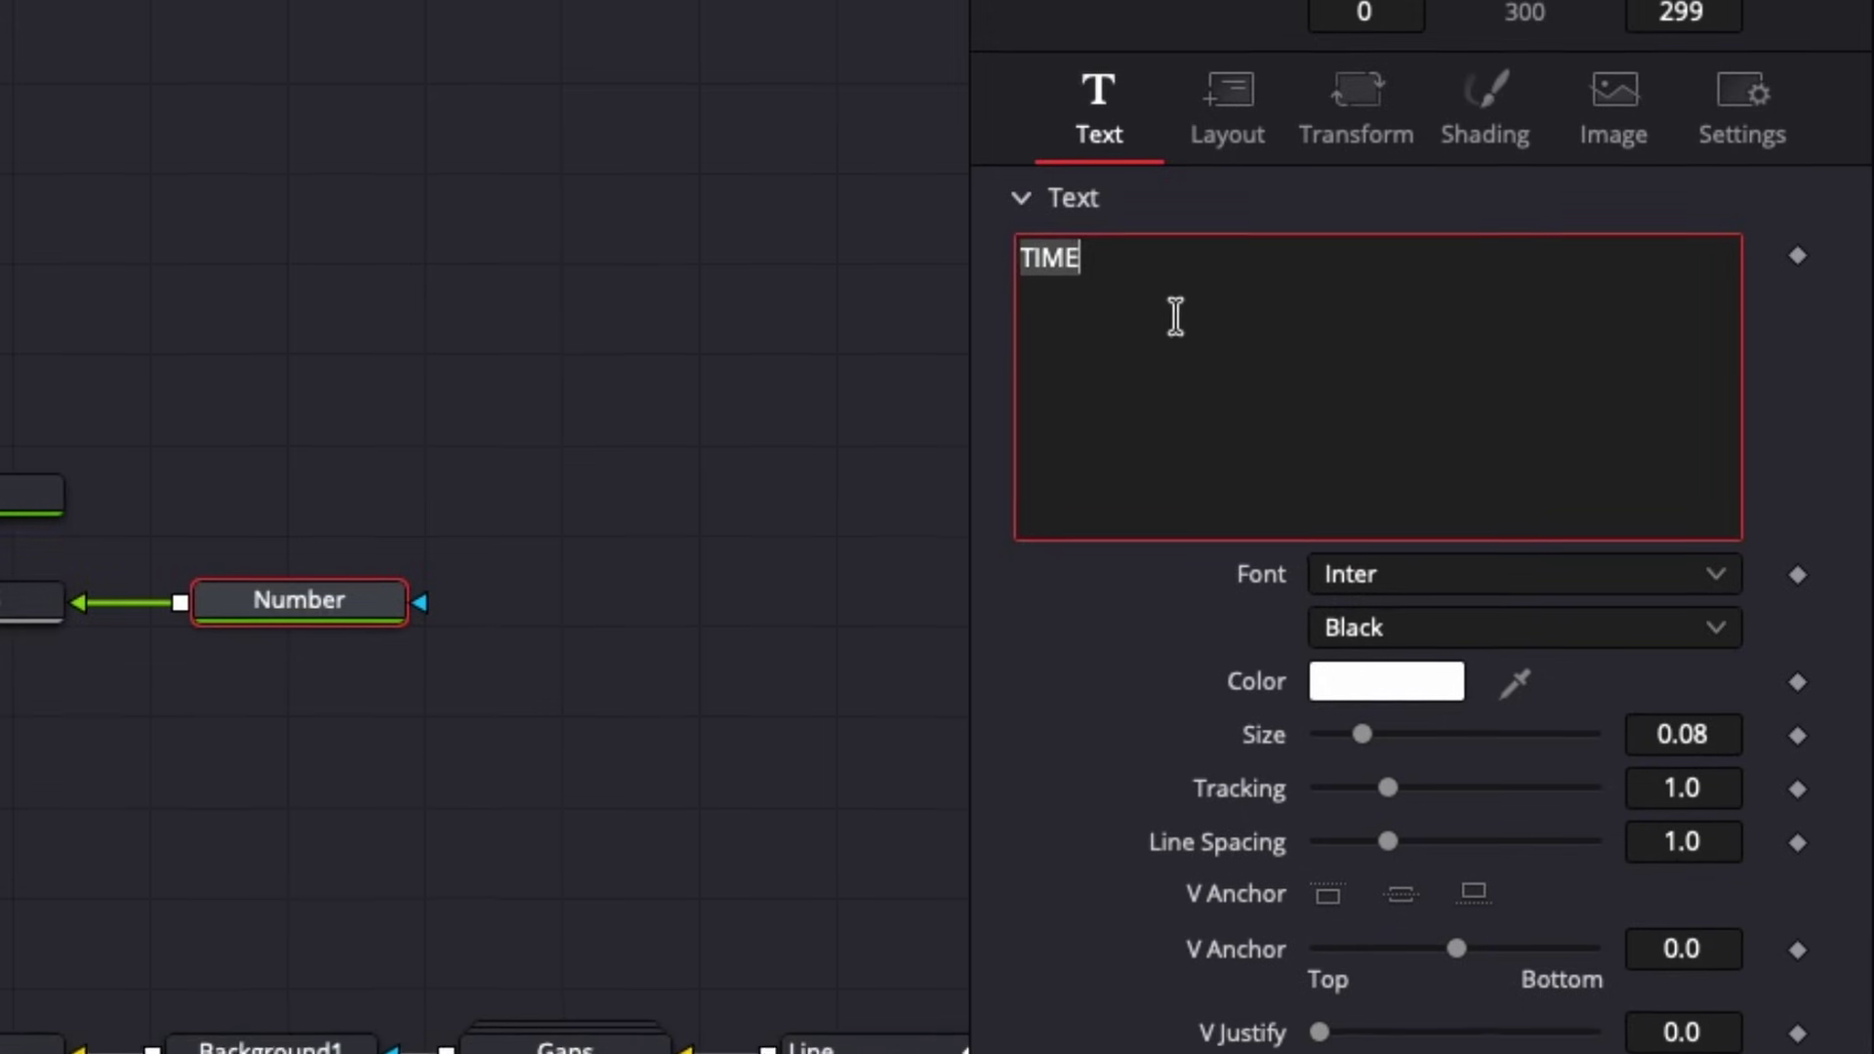
pyautogui.write('#1')
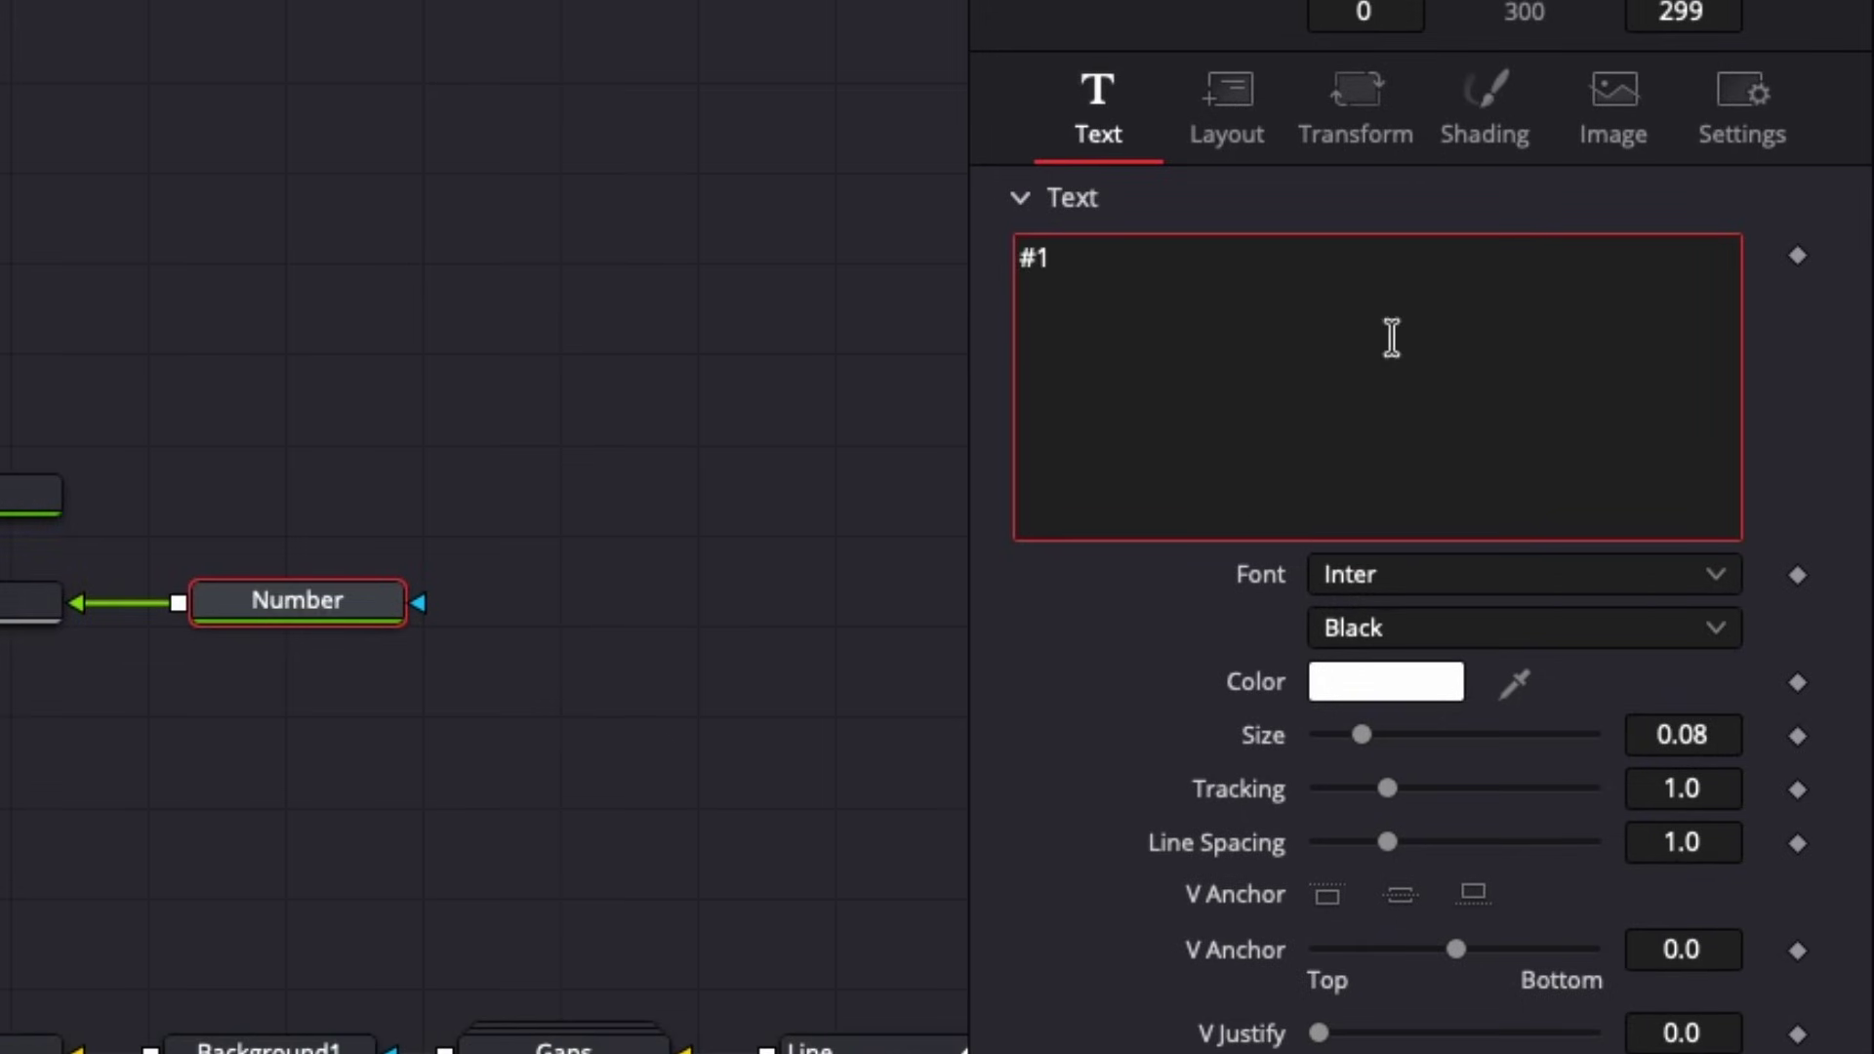
# Set the Number text's gradient end colour to light grey, about 0.70196 per channel, and its layout centre Y to 0.446
pyautogui.click(1228, 131)
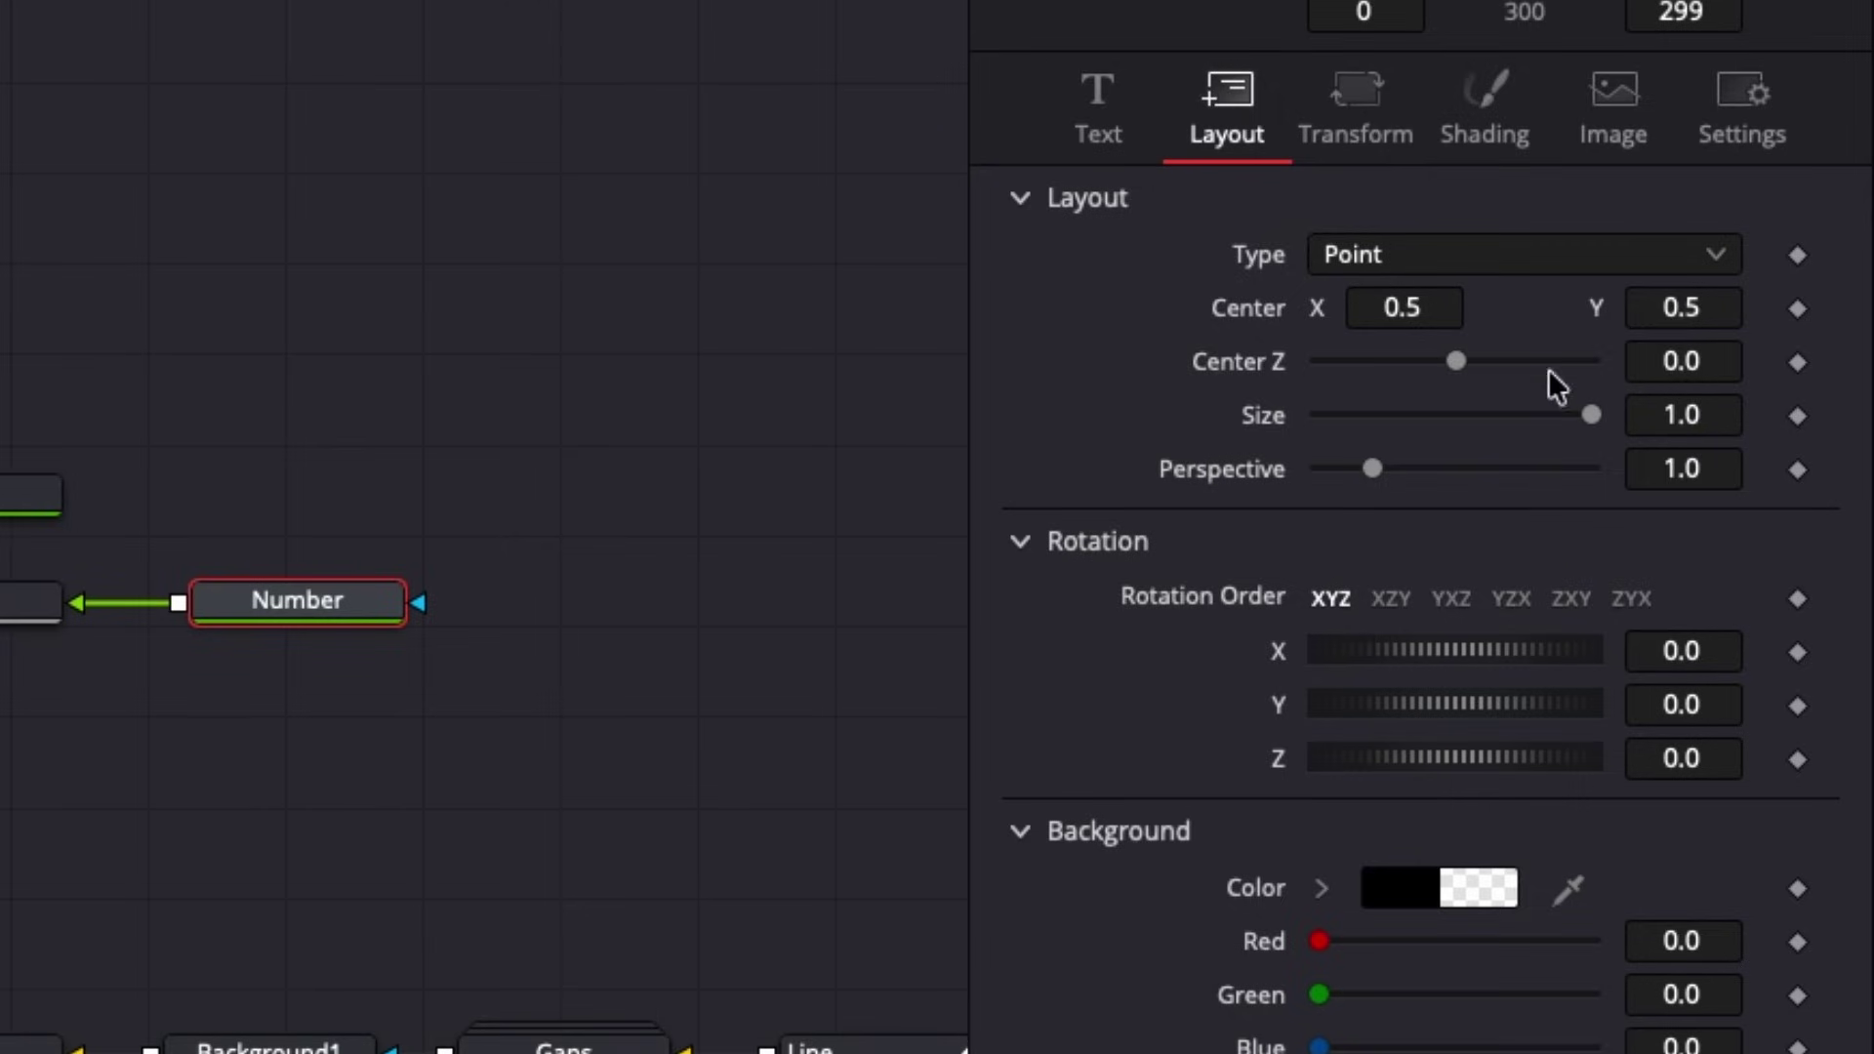
pyautogui.moveTo(1671, 308); pyautogui.dragTo(1652, 308)
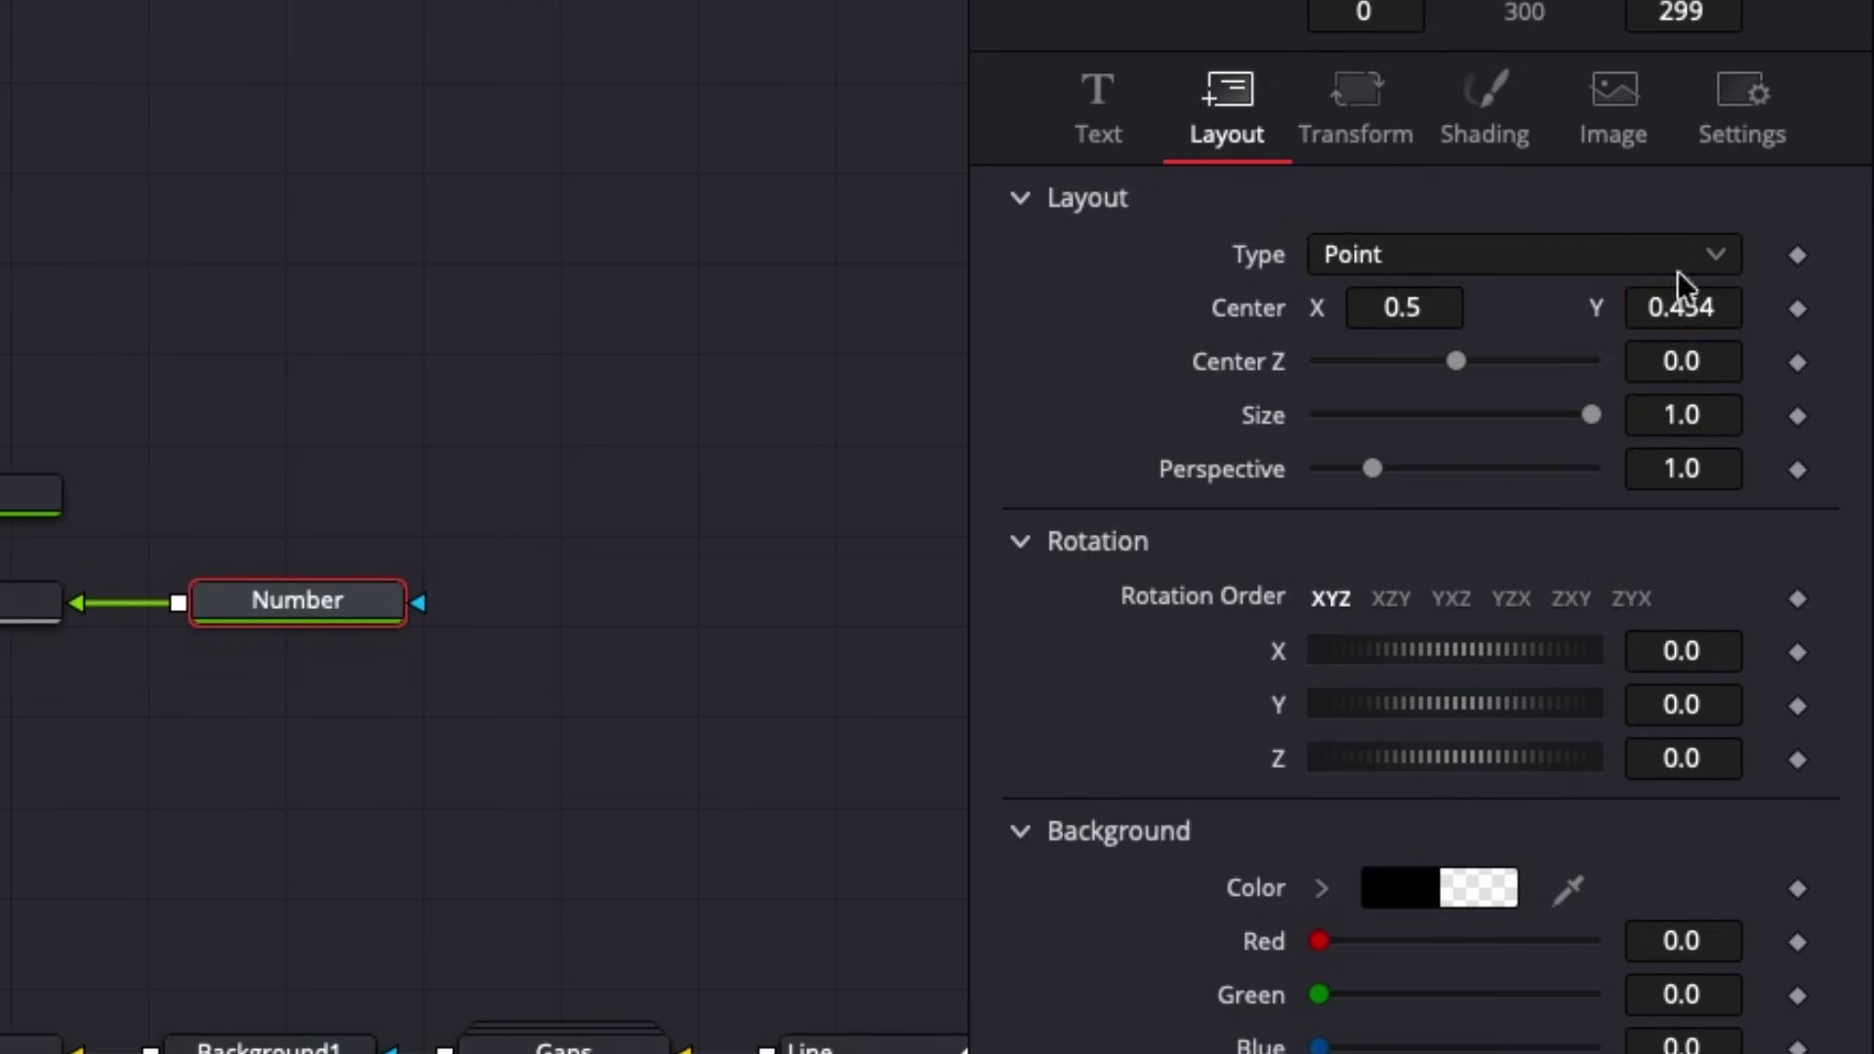
pyautogui.click(1477, 146)
pyautogui.click(1594, 836)
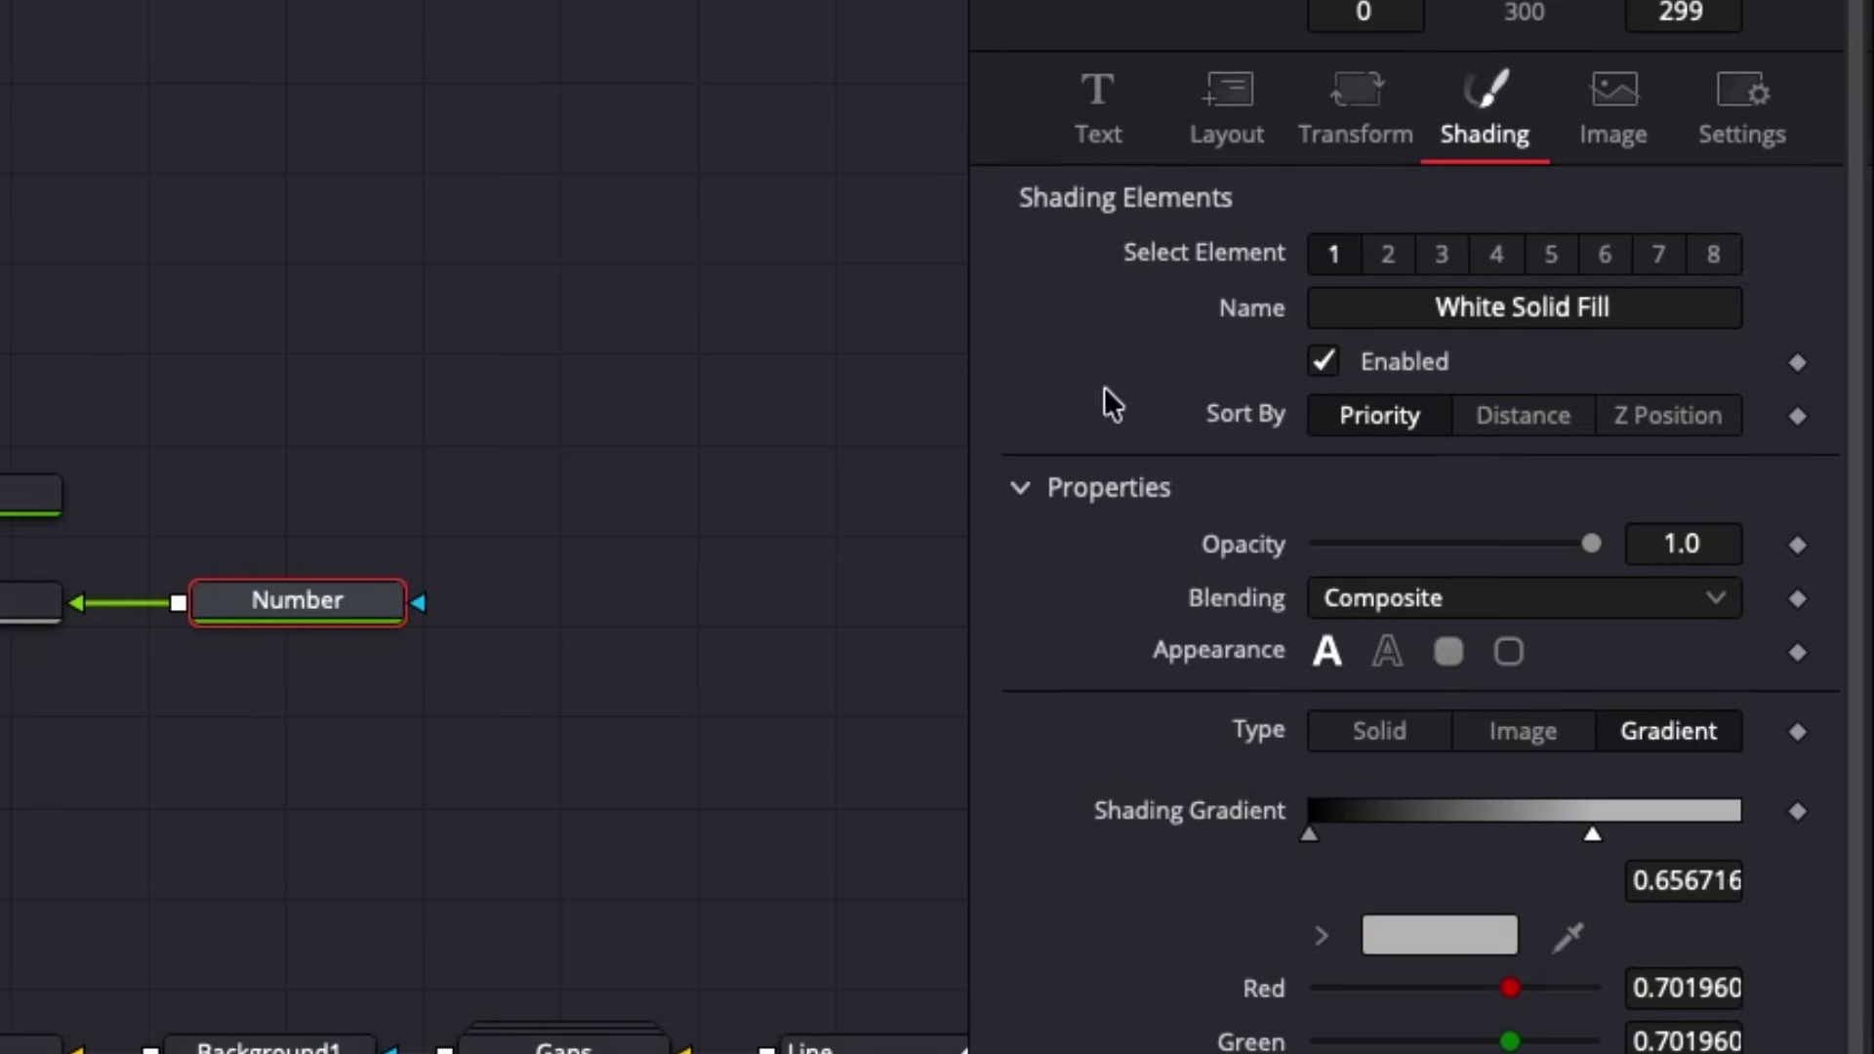
pyautogui.click(1210, 132)
pyautogui.moveTo(1692, 314); pyautogui.dragTo(1661, 314)
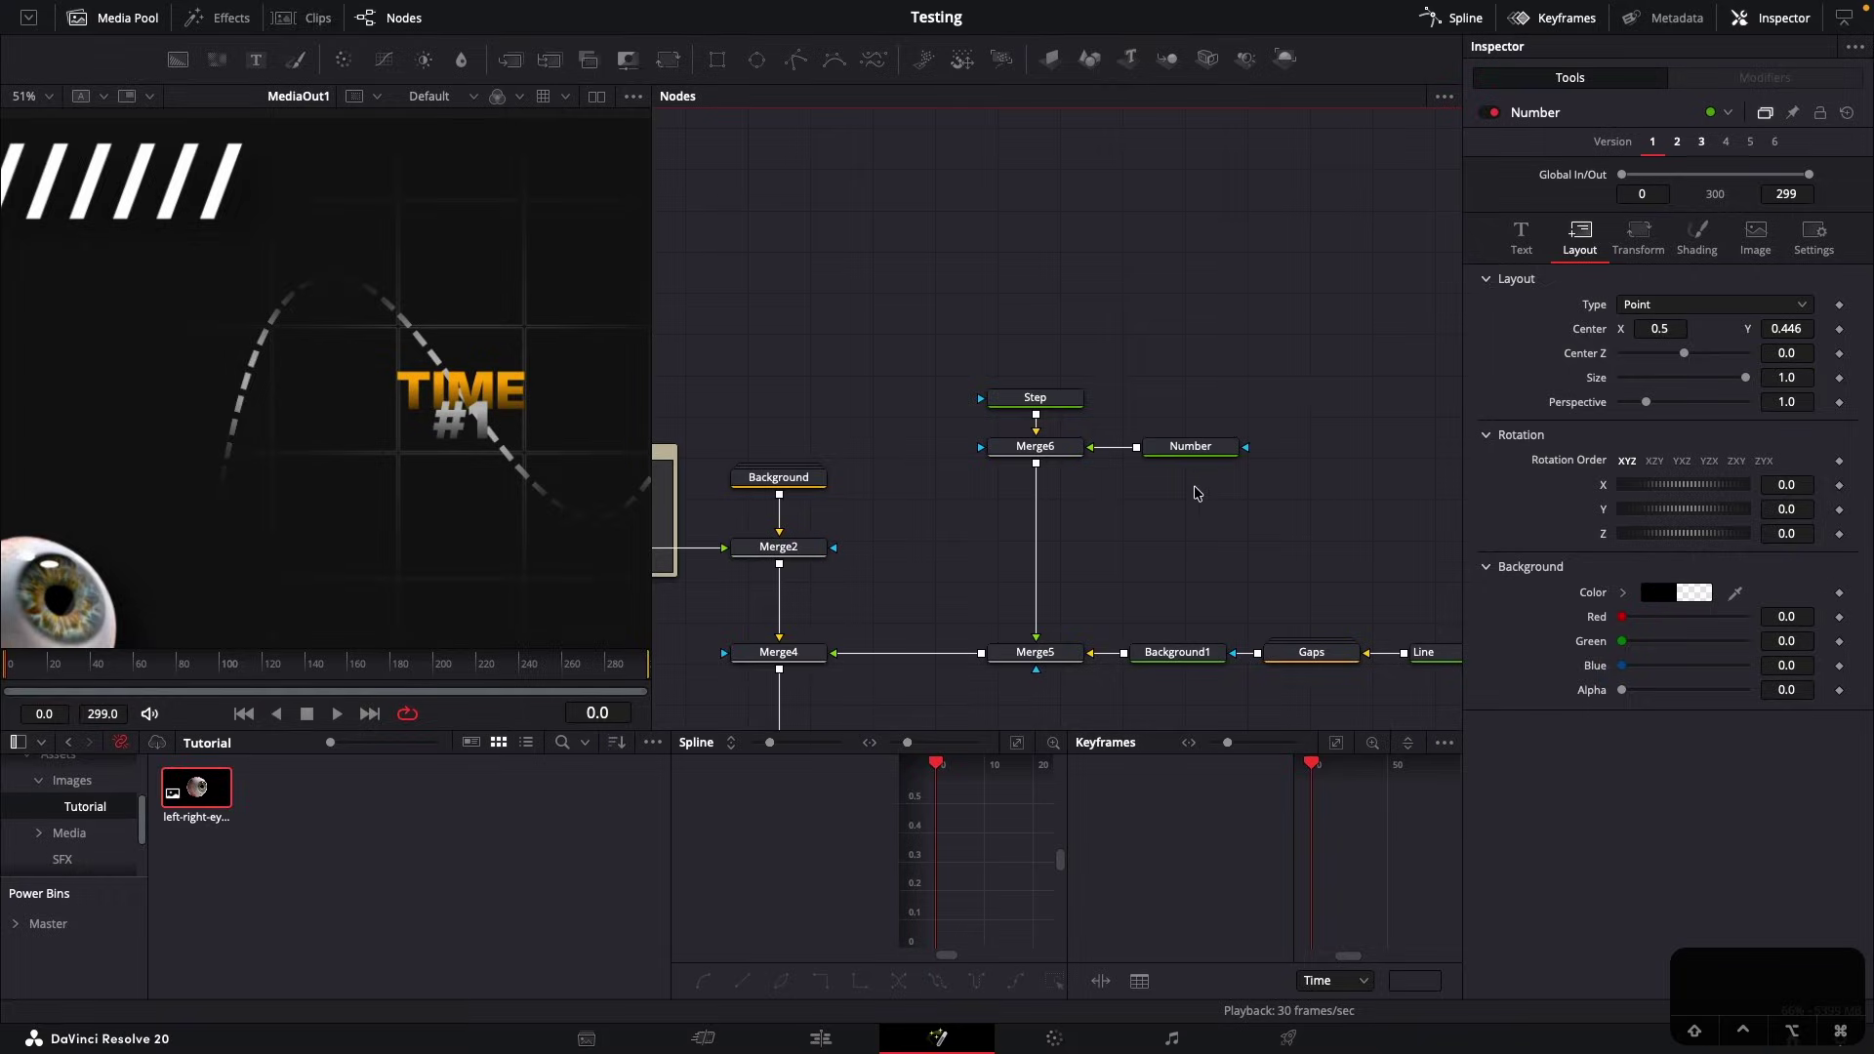
# Add a Transform node after Merge6 and apply a Shake modifier to its Center
pyautogui.click(1035, 446)
pyautogui.hotkey('shift', 'space')
pyautogui.write('trans')
pyautogui.press('Return')
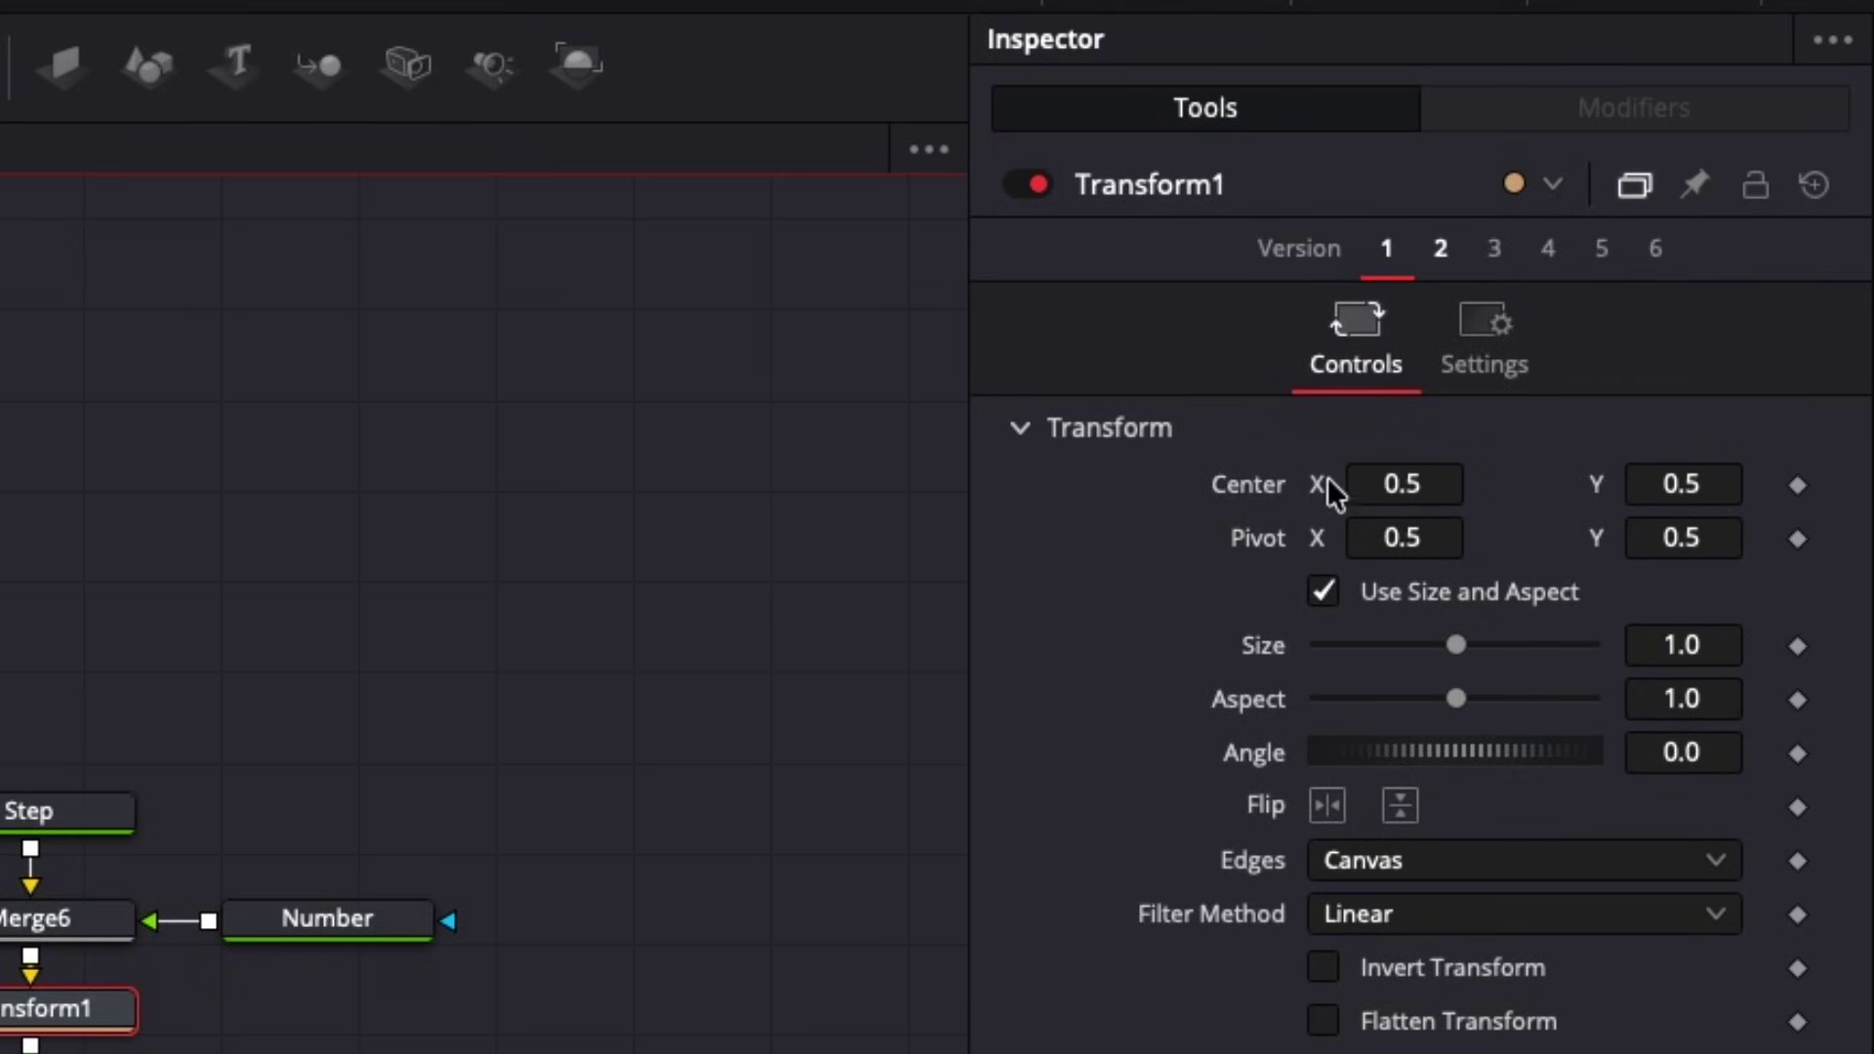
pyautogui.rightClick(1224, 477)
pyautogui.moveTo(1406, 658)
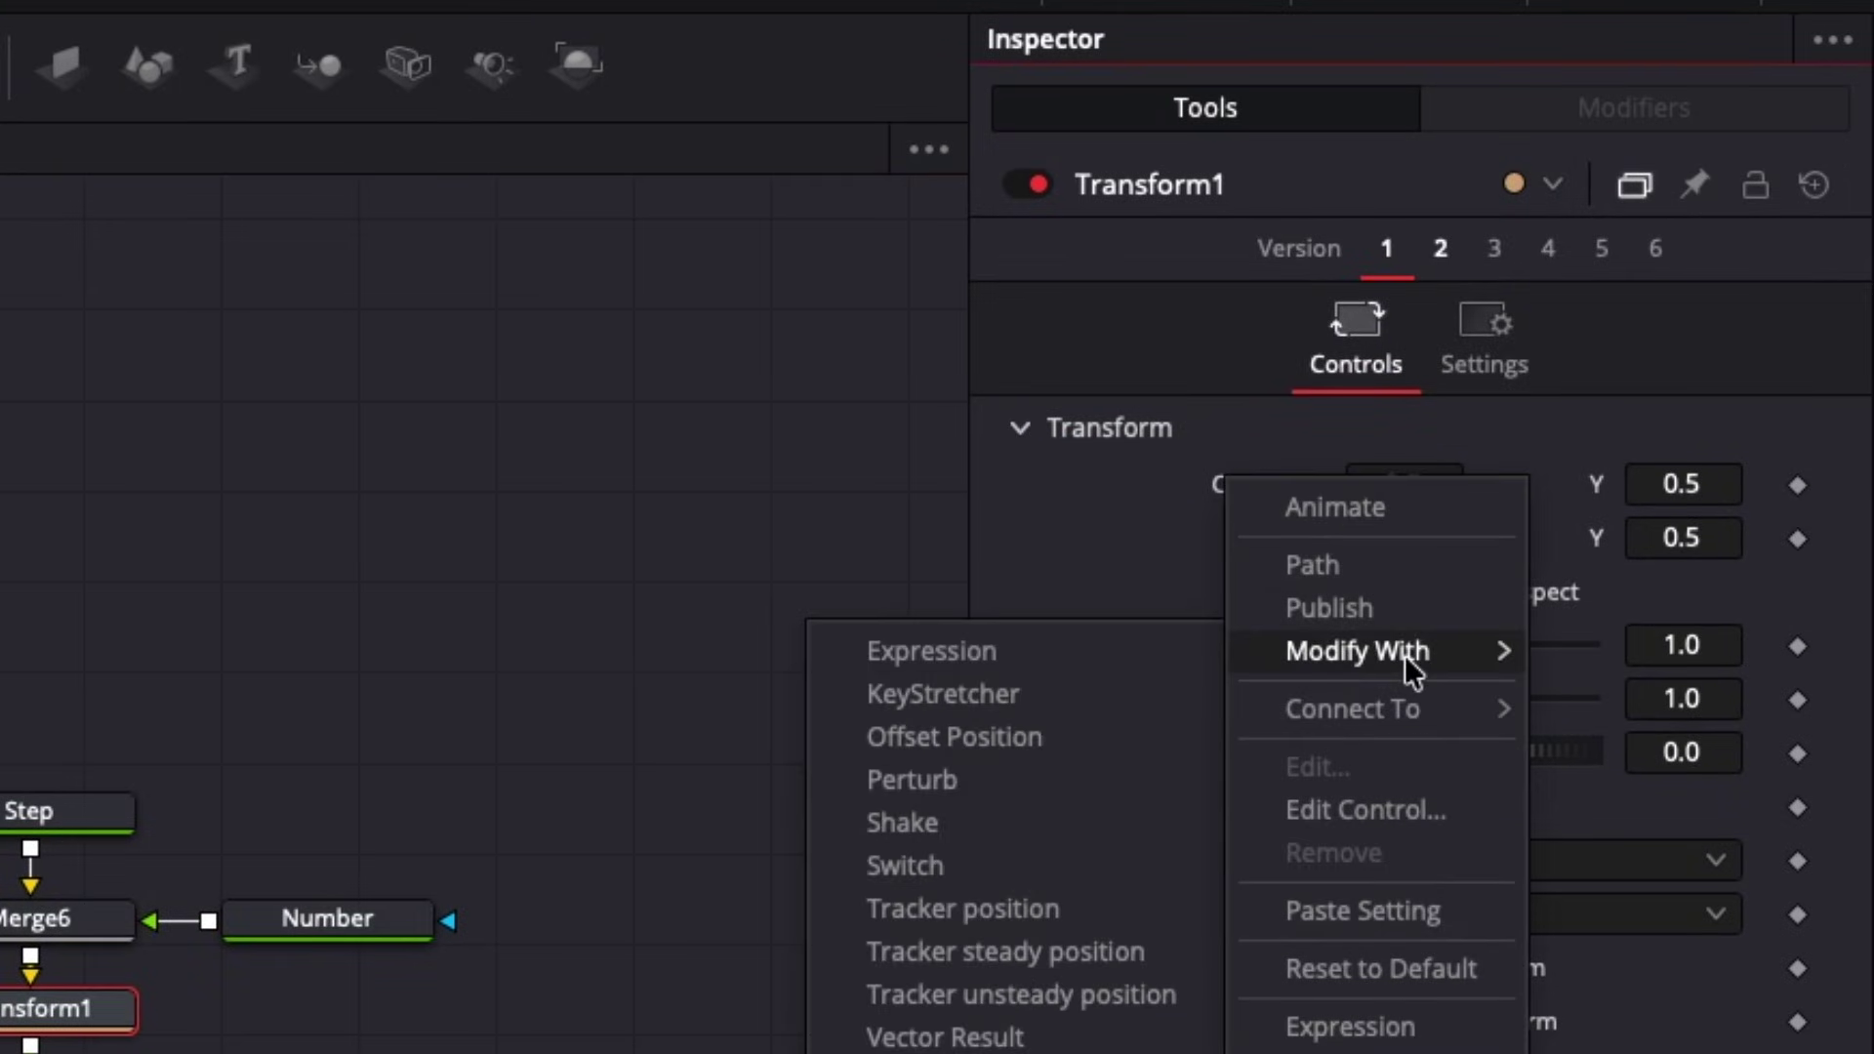
pyautogui.click(980, 828)
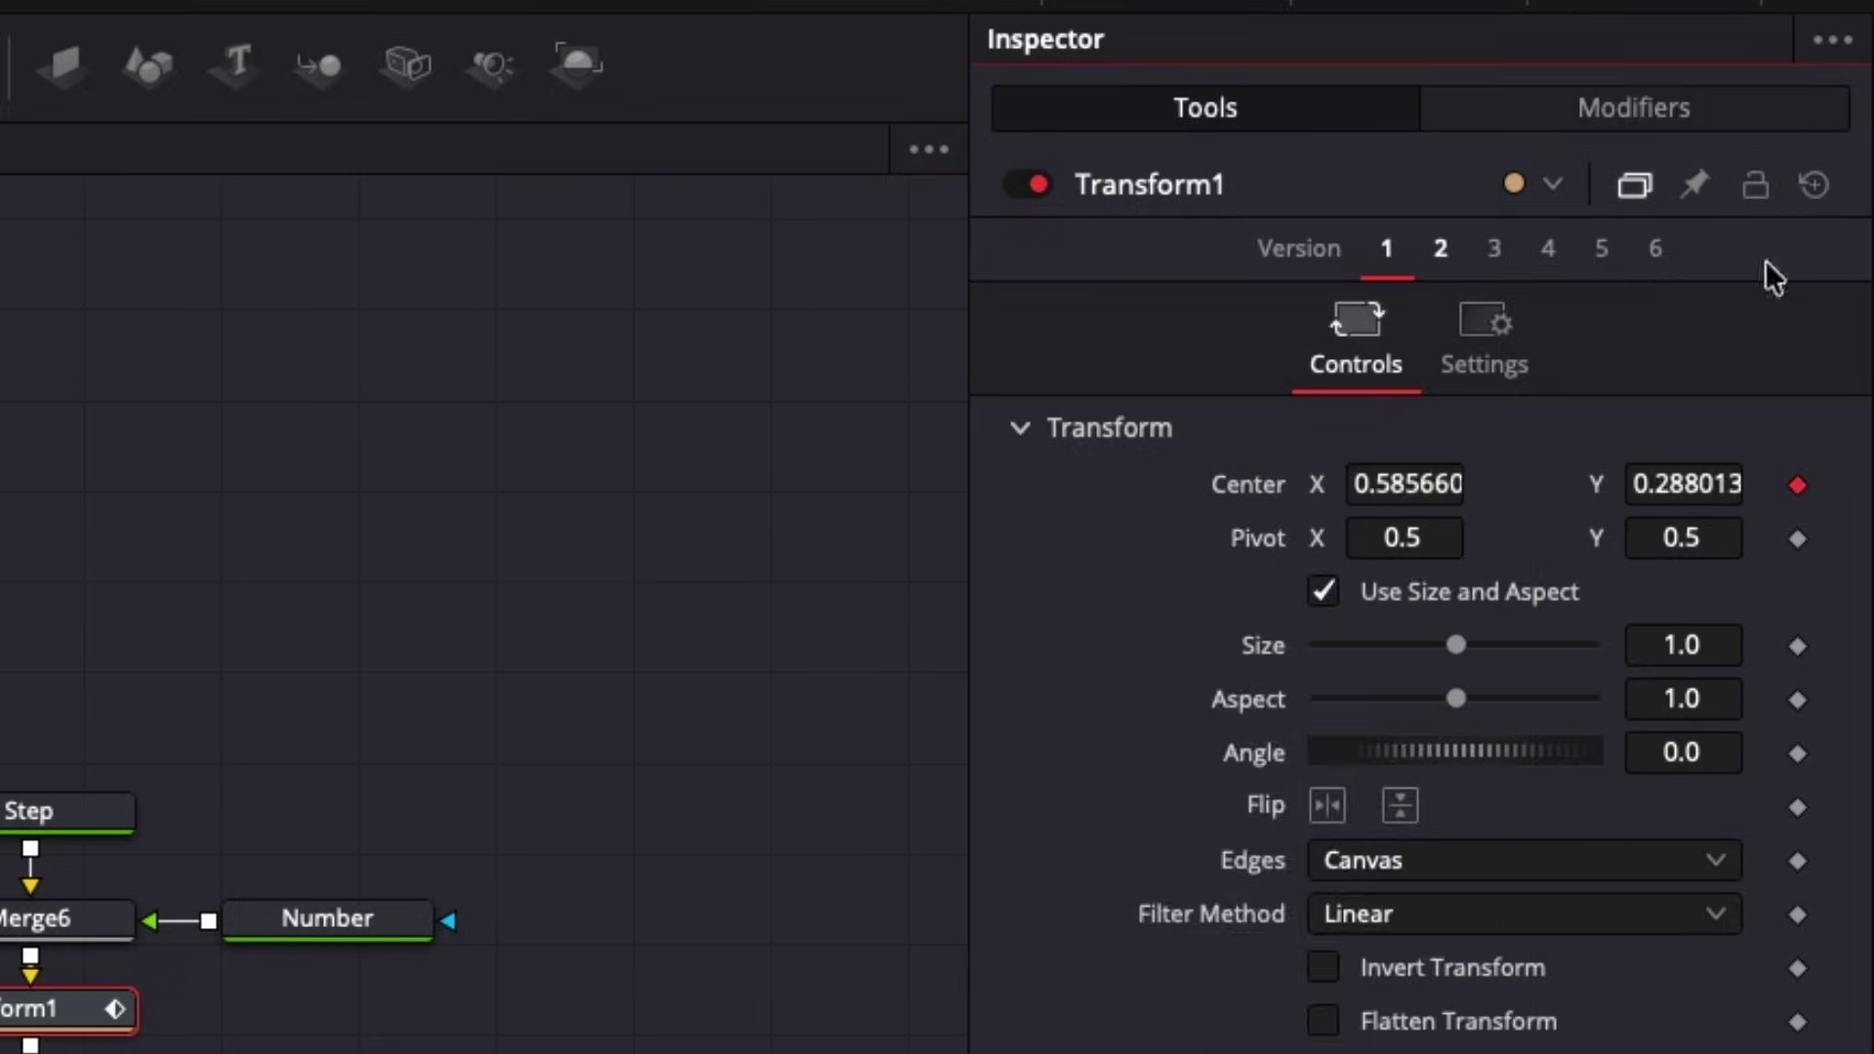
# Set the Shake modifier's minimum to 0.45 and maximum to 0.55, raise its smoothness to about 16.93, and reseed it
pyautogui.click(1660, 110)
pyautogui.click(1710, 582)
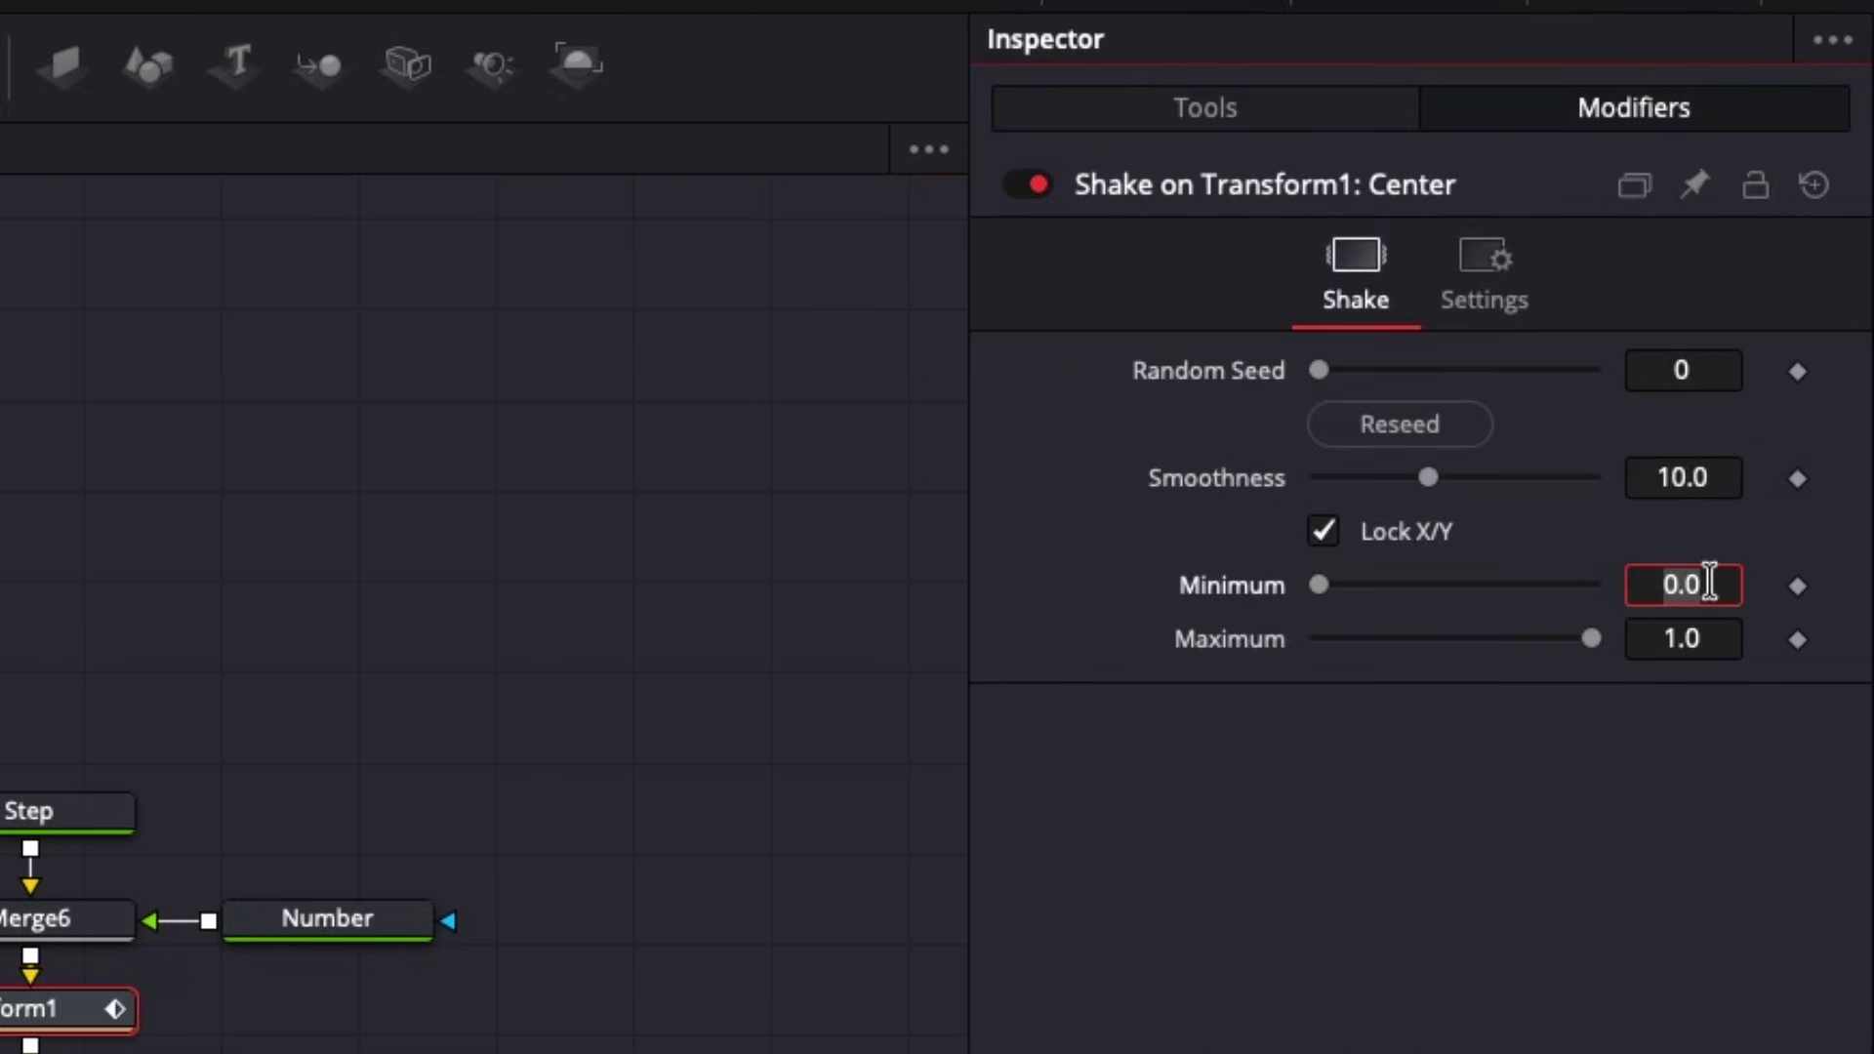
pyautogui.write('.45')
pyautogui.press('Tab')
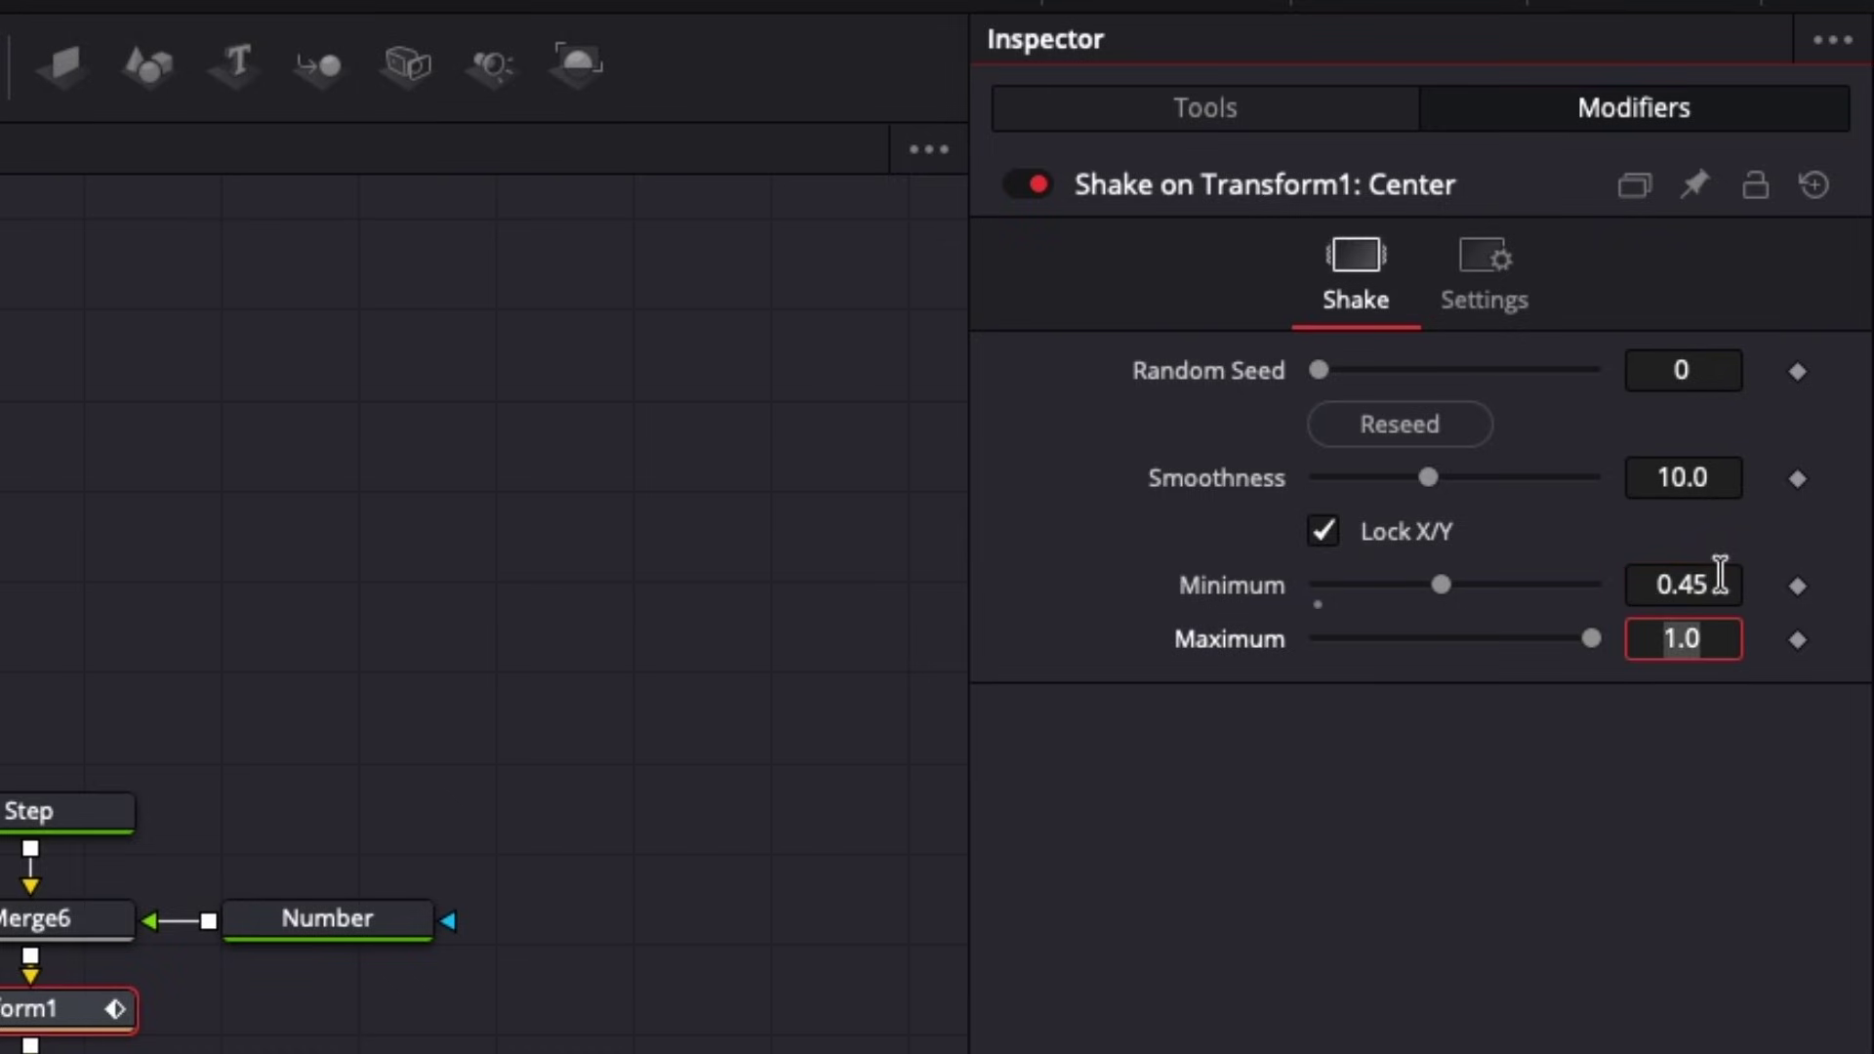
pyautogui.press('Tab')
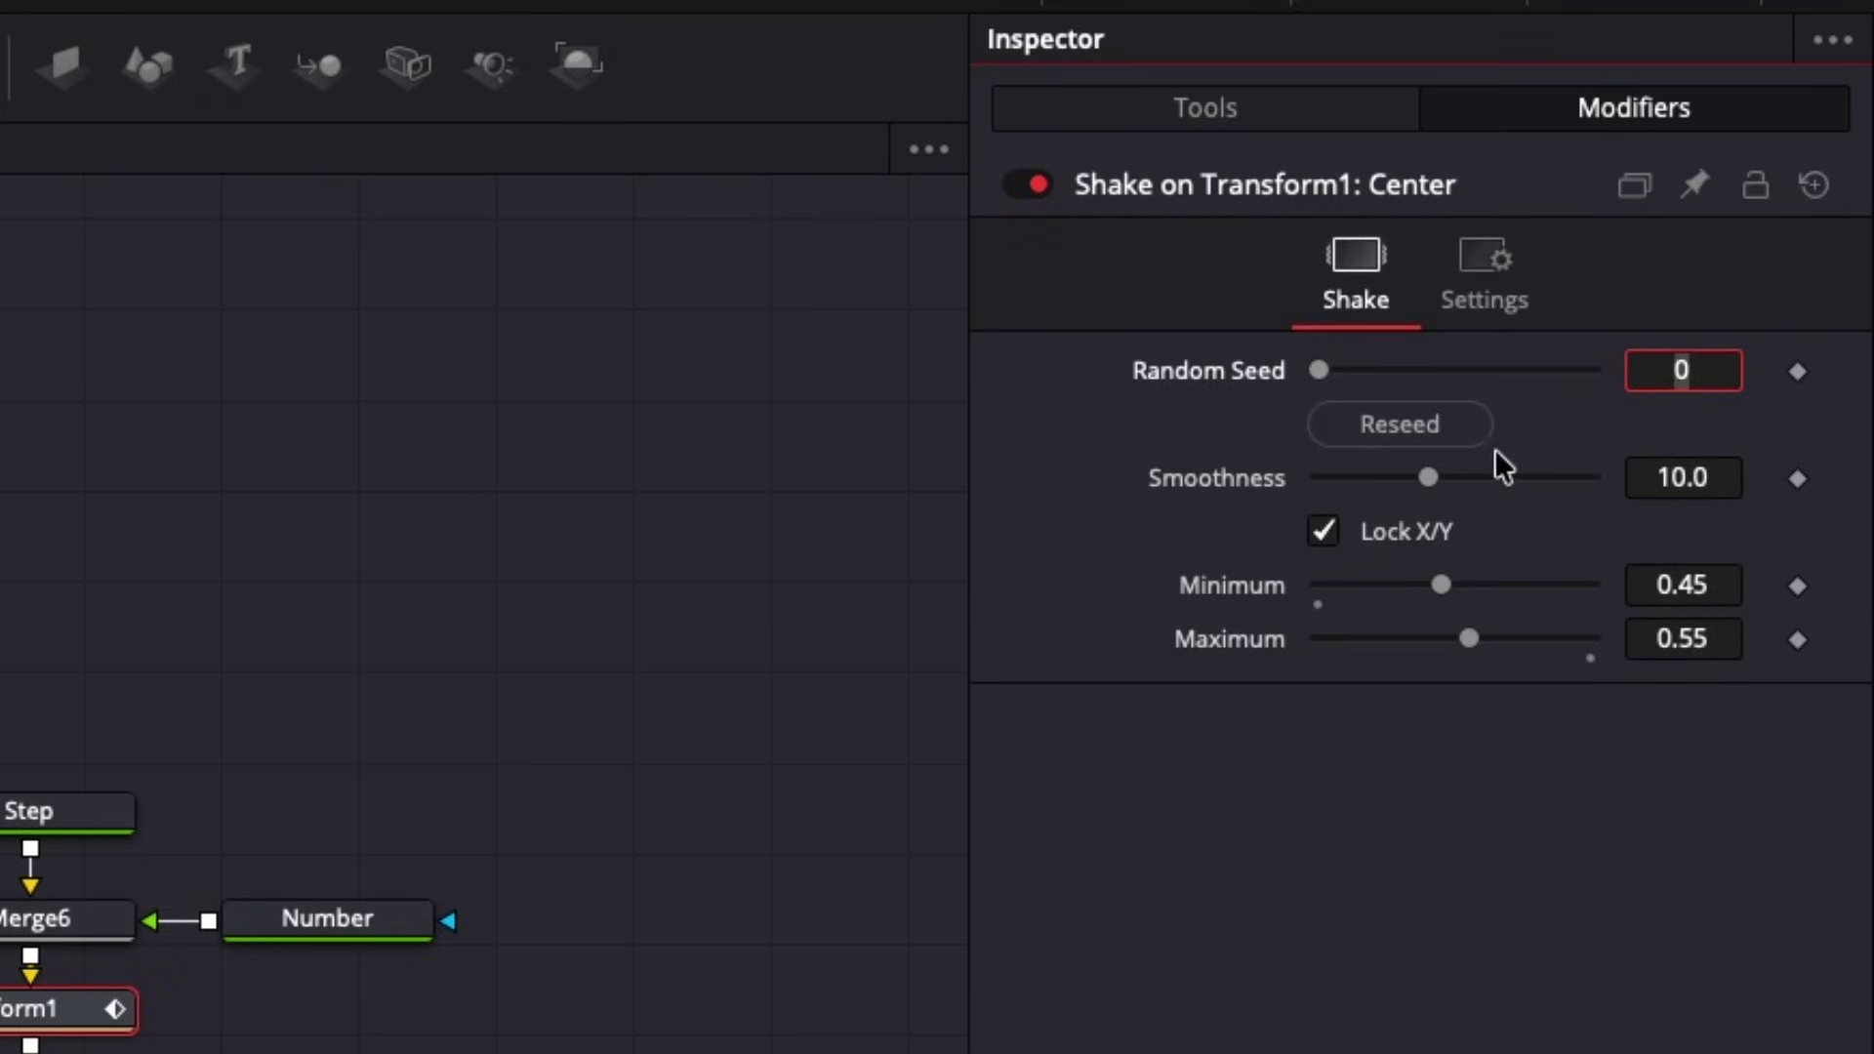
pyautogui.moveTo(1432, 470); pyautogui.dragTo(1510, 476)
pyautogui.click(1400, 428)
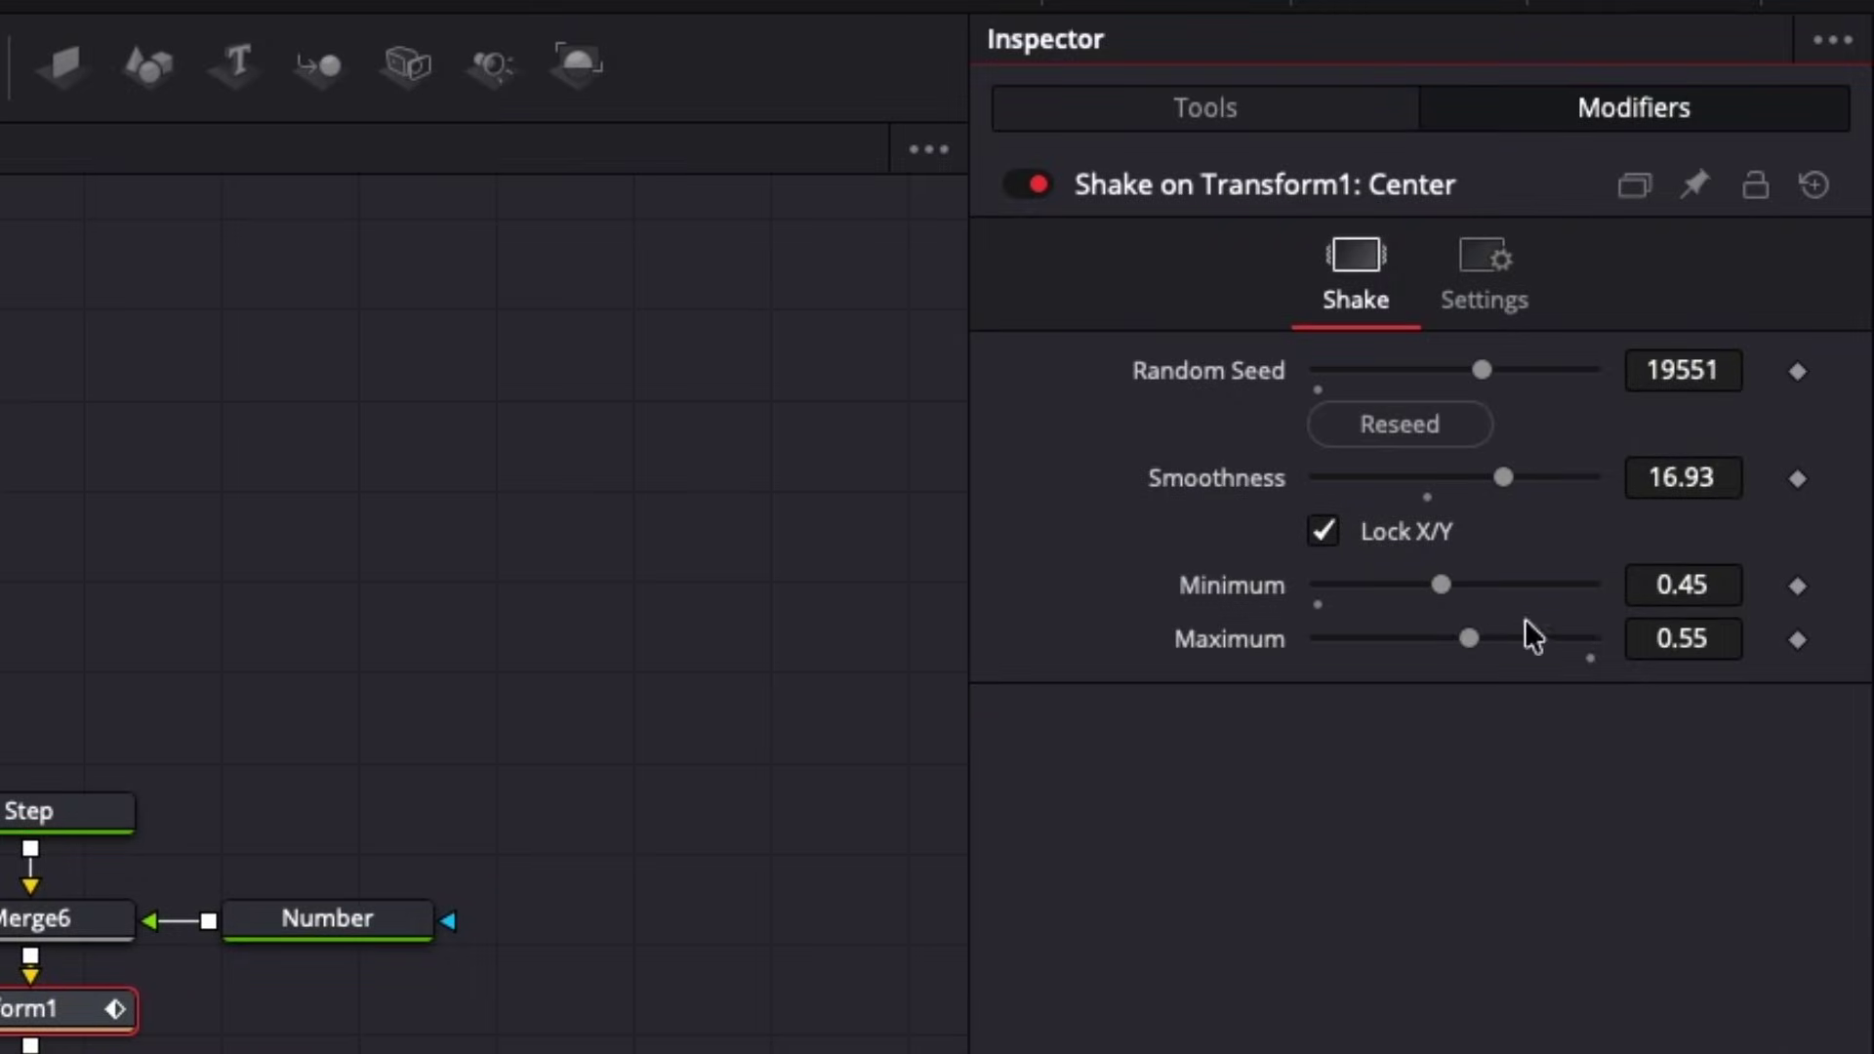
# Narrow the Shake modifier's range to a minimum of 0.48 and a maximum of 0.52
pyautogui.click(1731, 576)
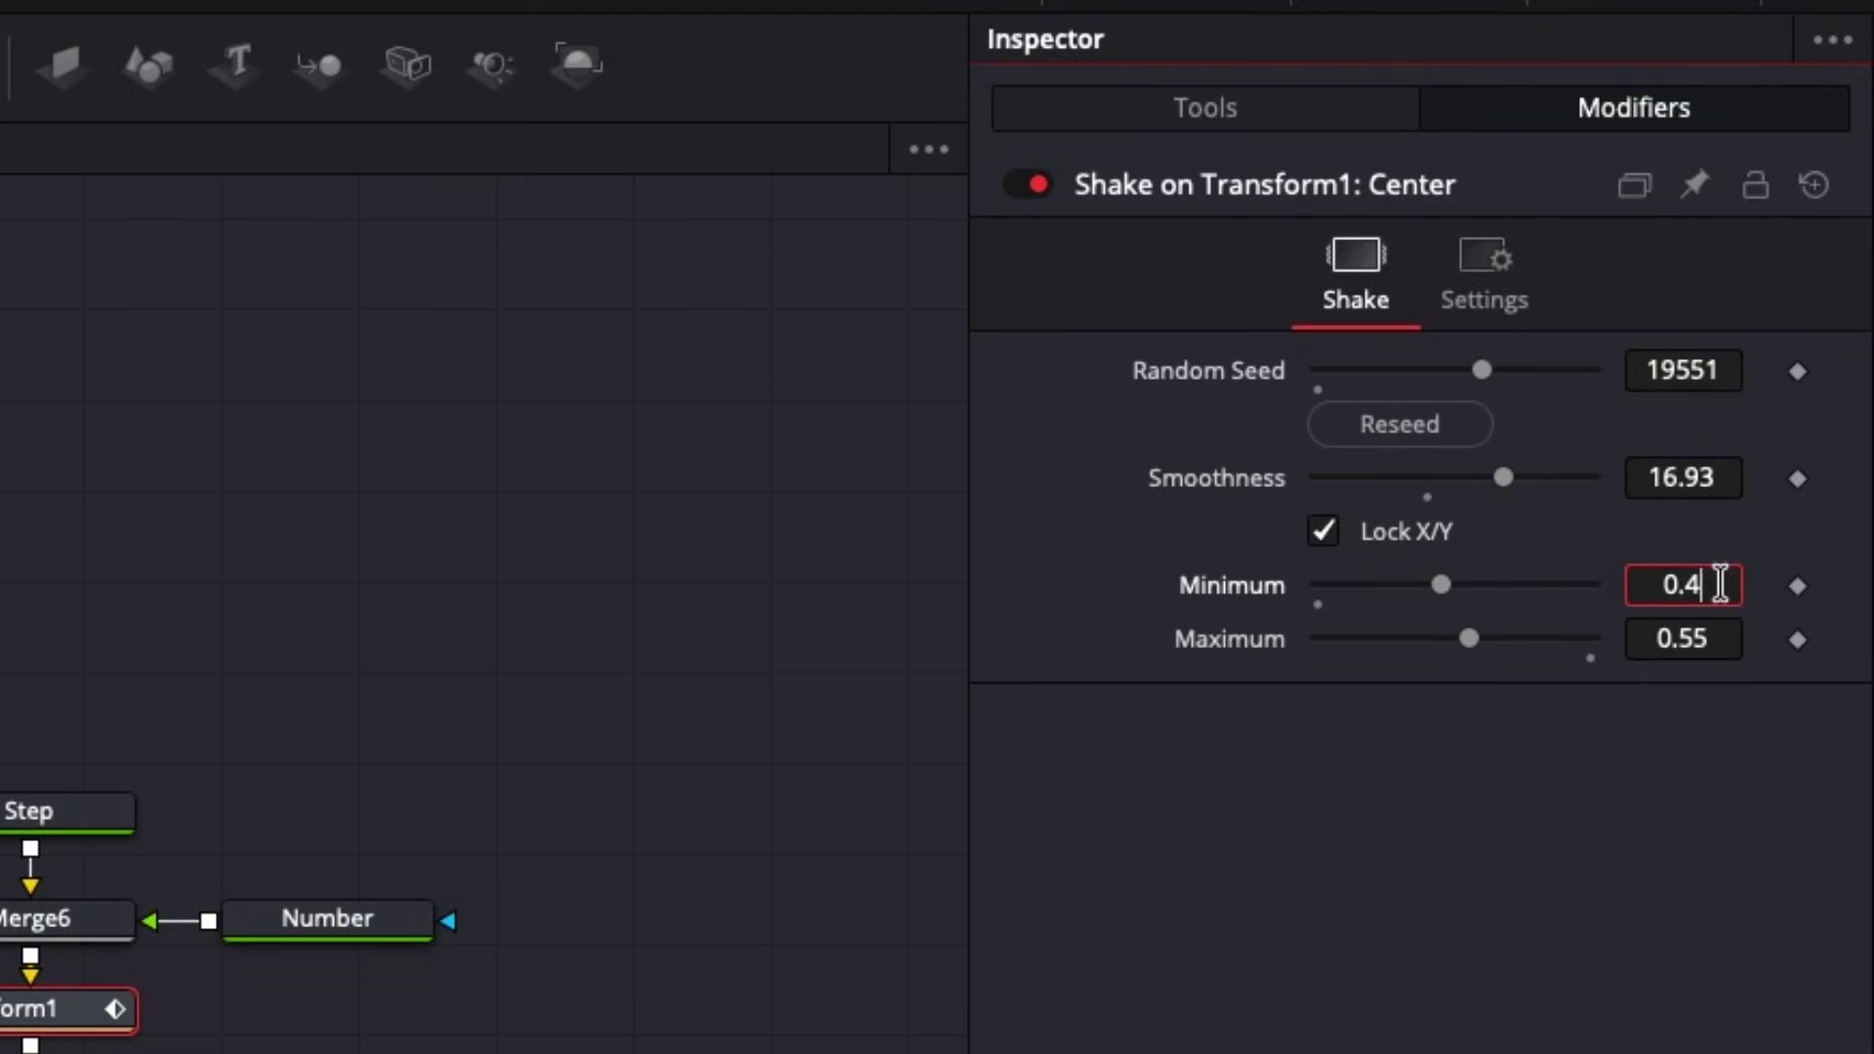
pyautogui.write('8')
pyautogui.press('Tab')
pyautogui.write('52')
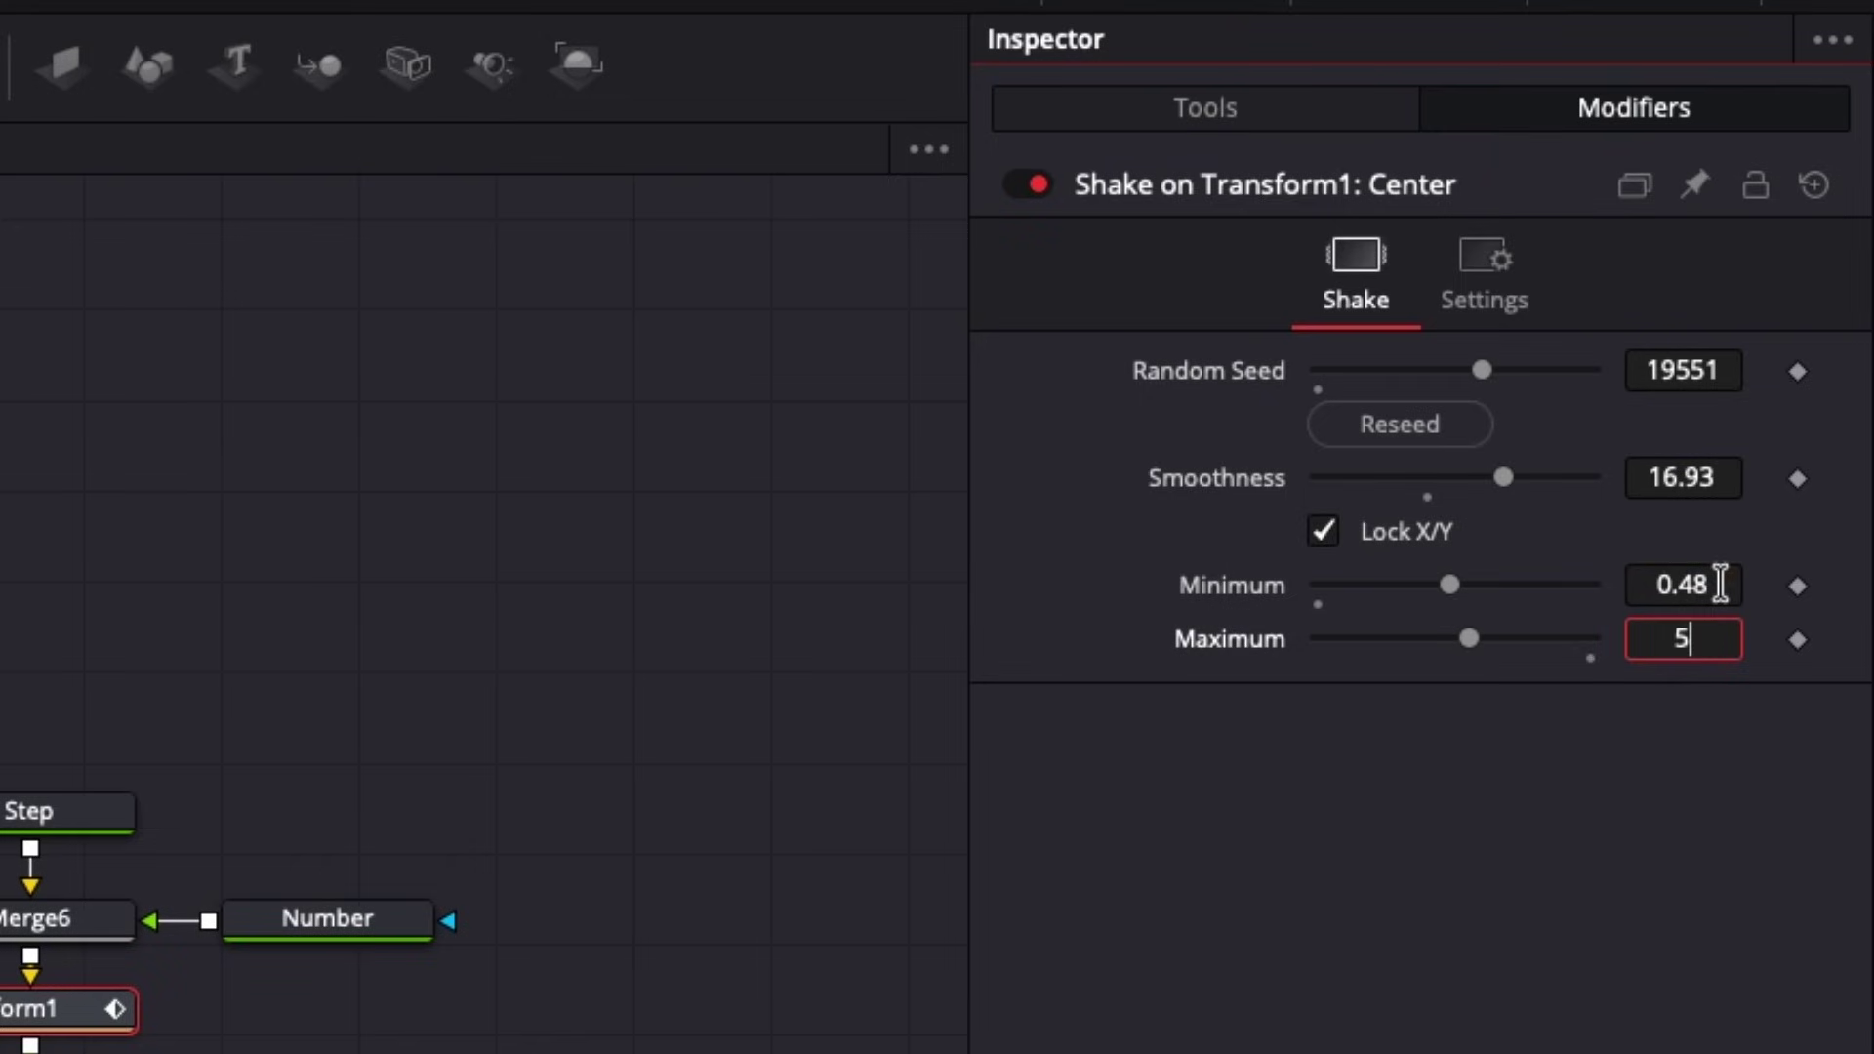
pyautogui.press('Return')
pyautogui.click(1679, 634)
pyautogui.press('BackSpace')
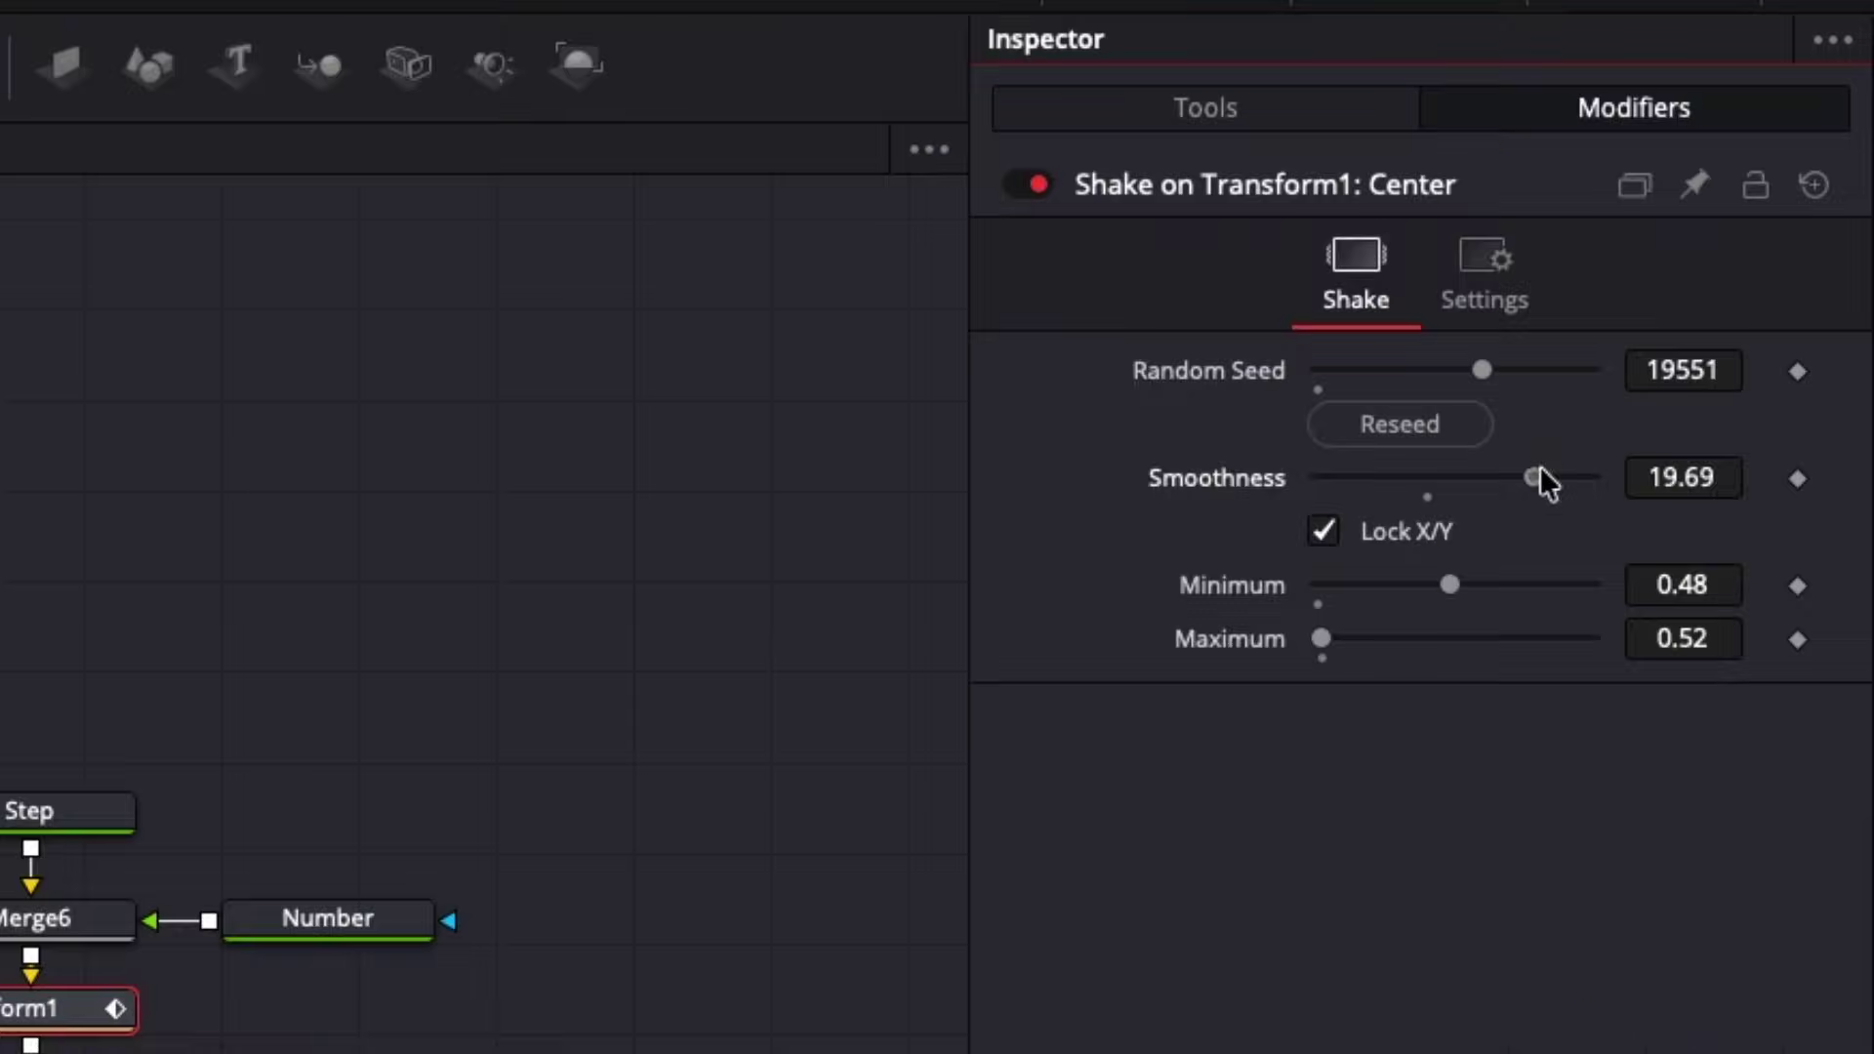
# Set the Shake modifier's smoothness to 25.0, with a minimum of 0.49 and a maximum of 0.51
pyautogui.moveTo(1538, 466); pyautogui.dragTo(1554, 477)
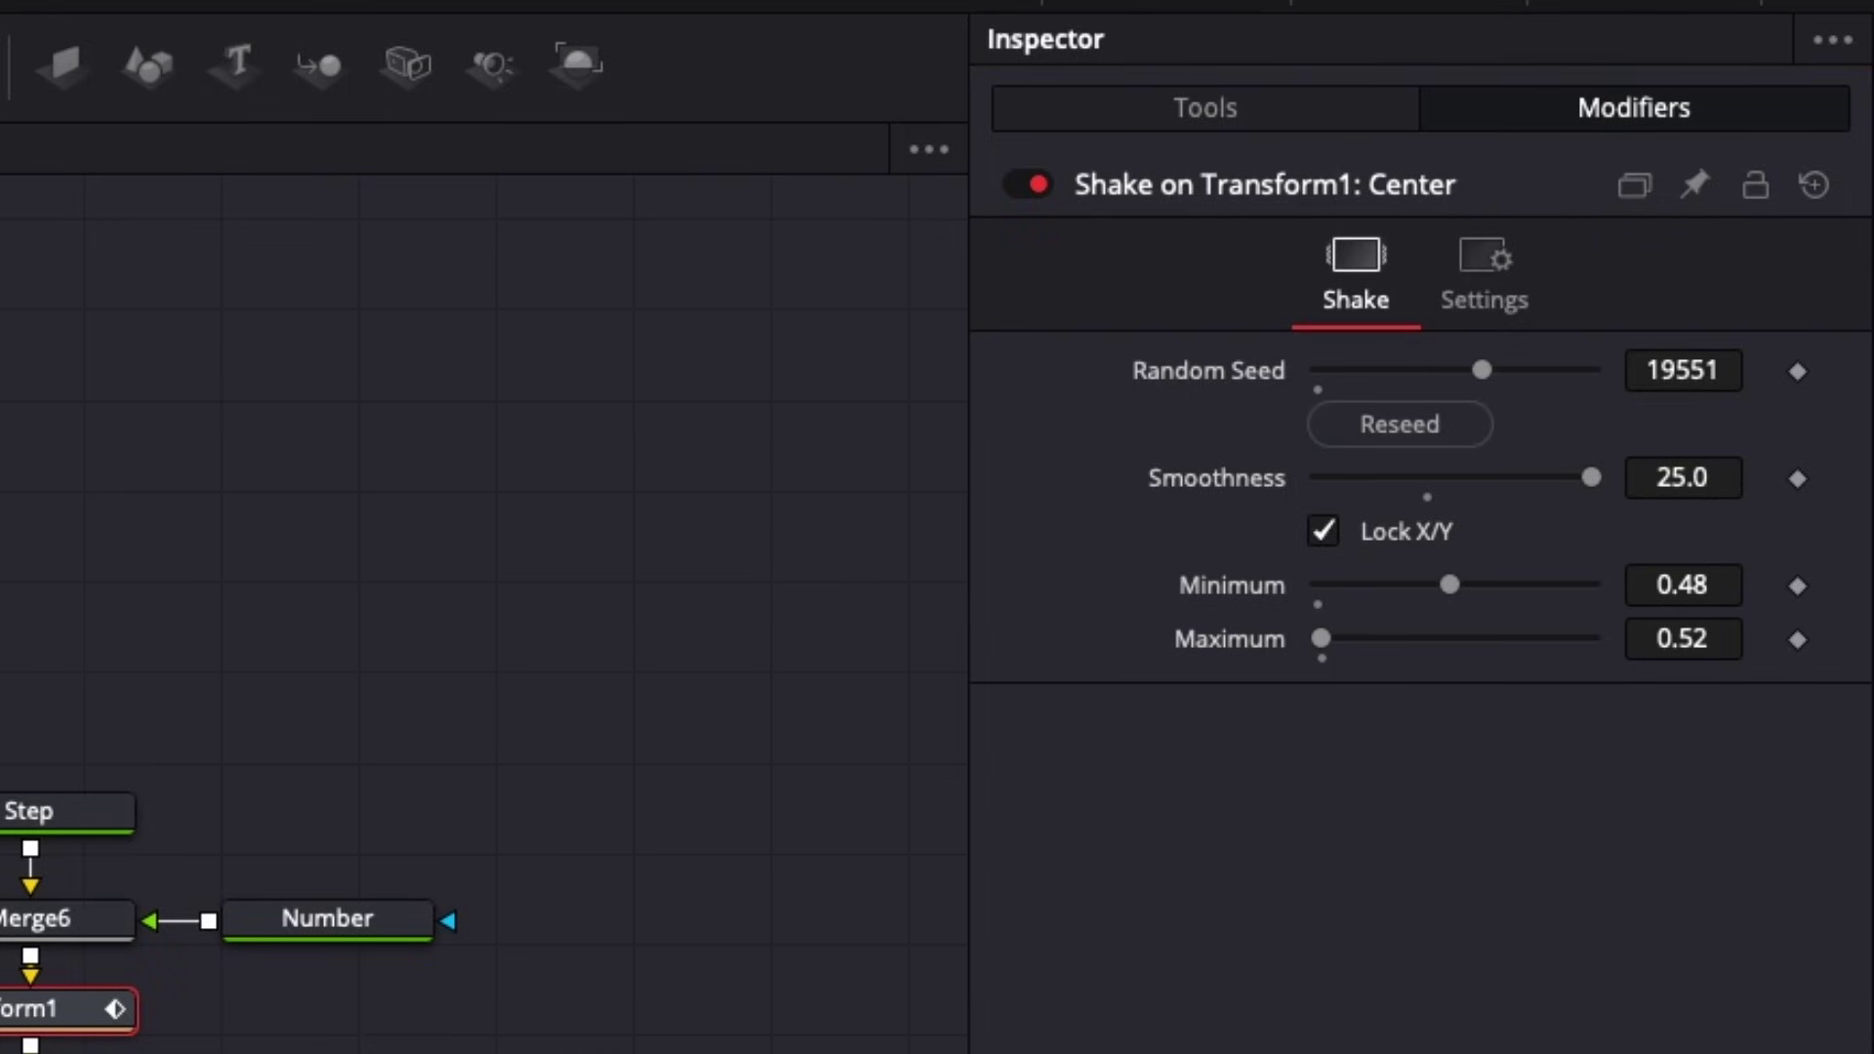
pyautogui.click(1714, 584)
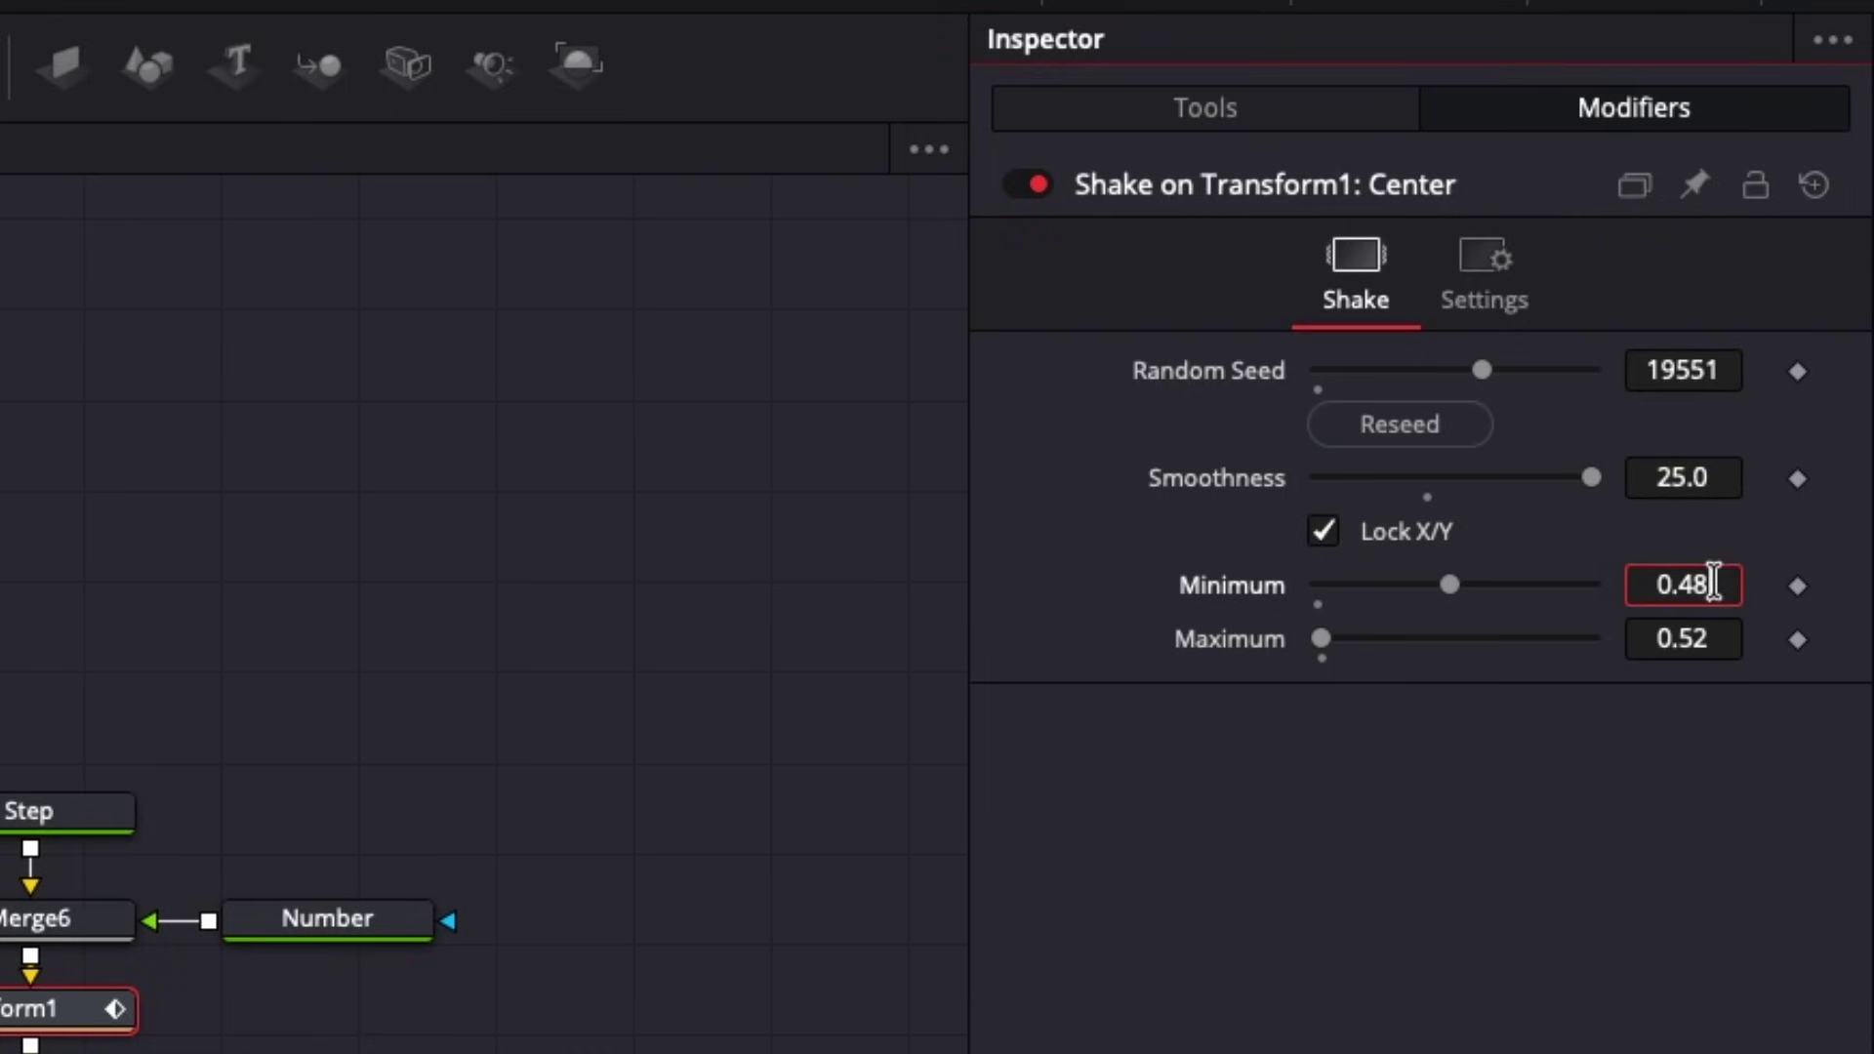
pyautogui.press('Tab')
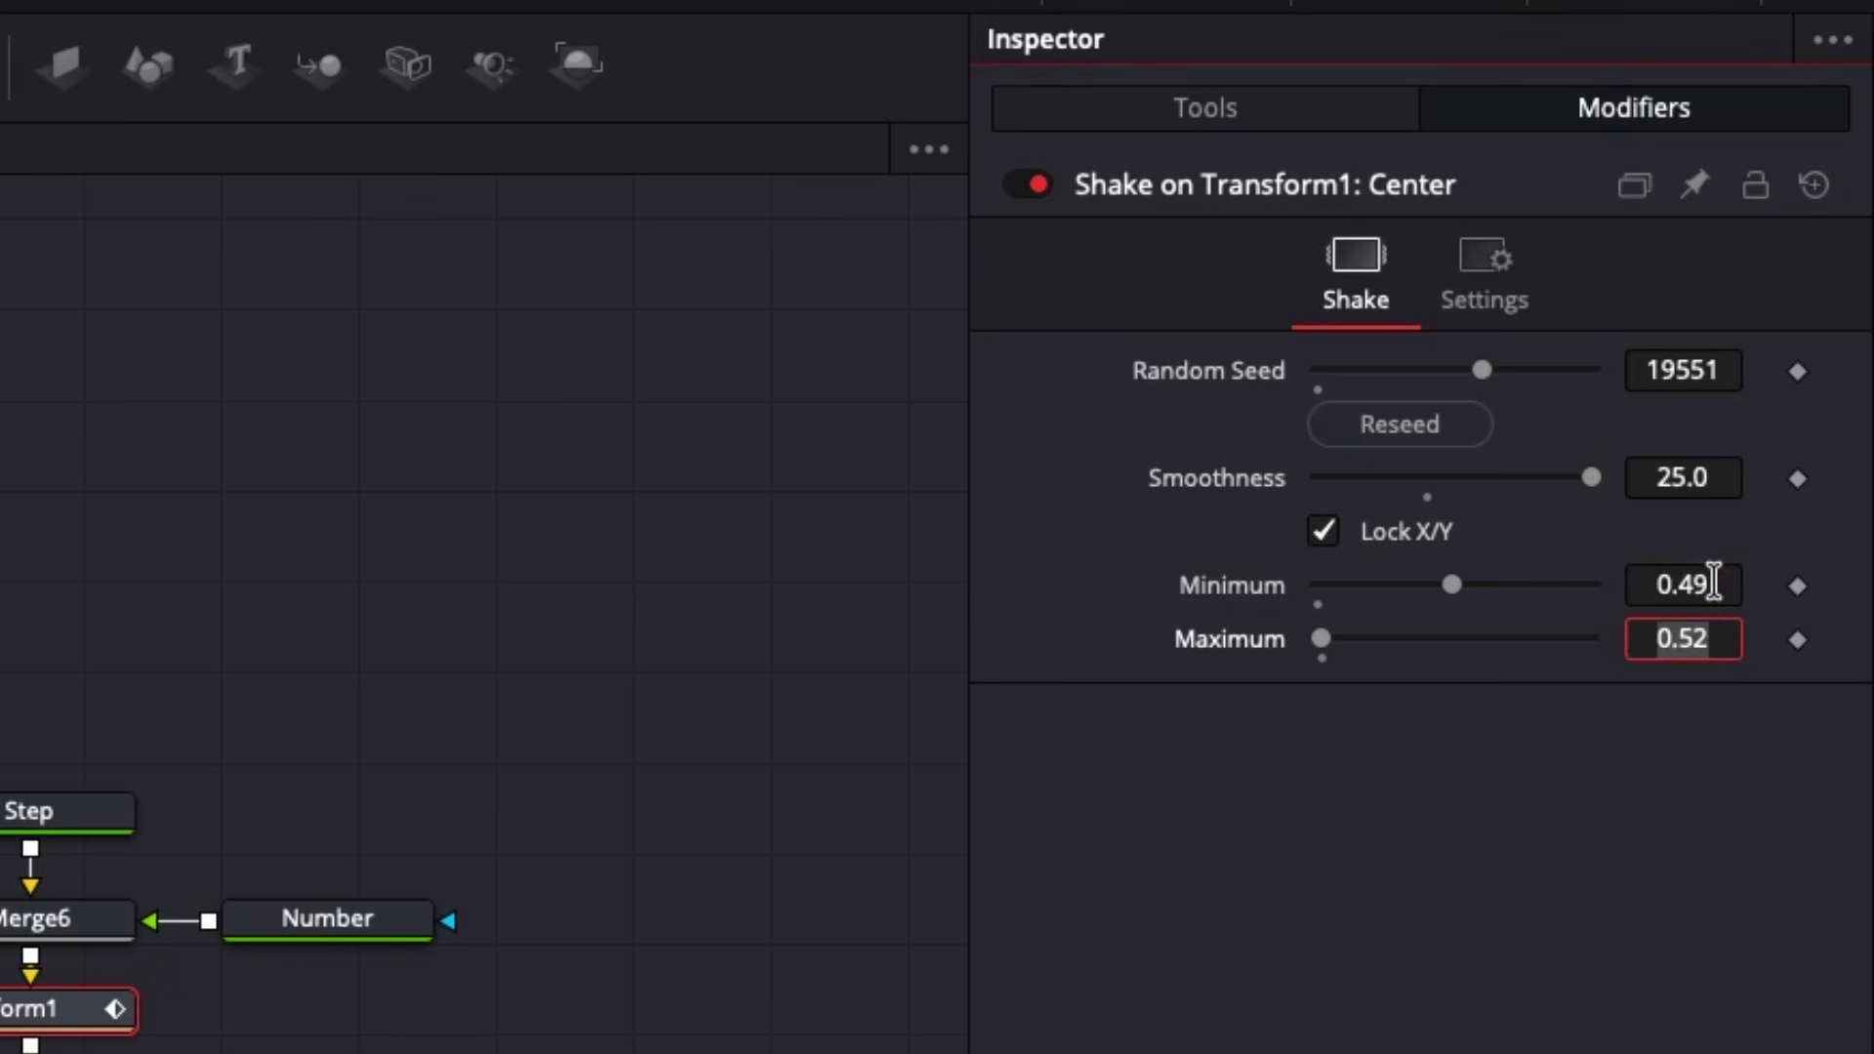
pyautogui.write('0.51')
pyautogui.press('Tab')
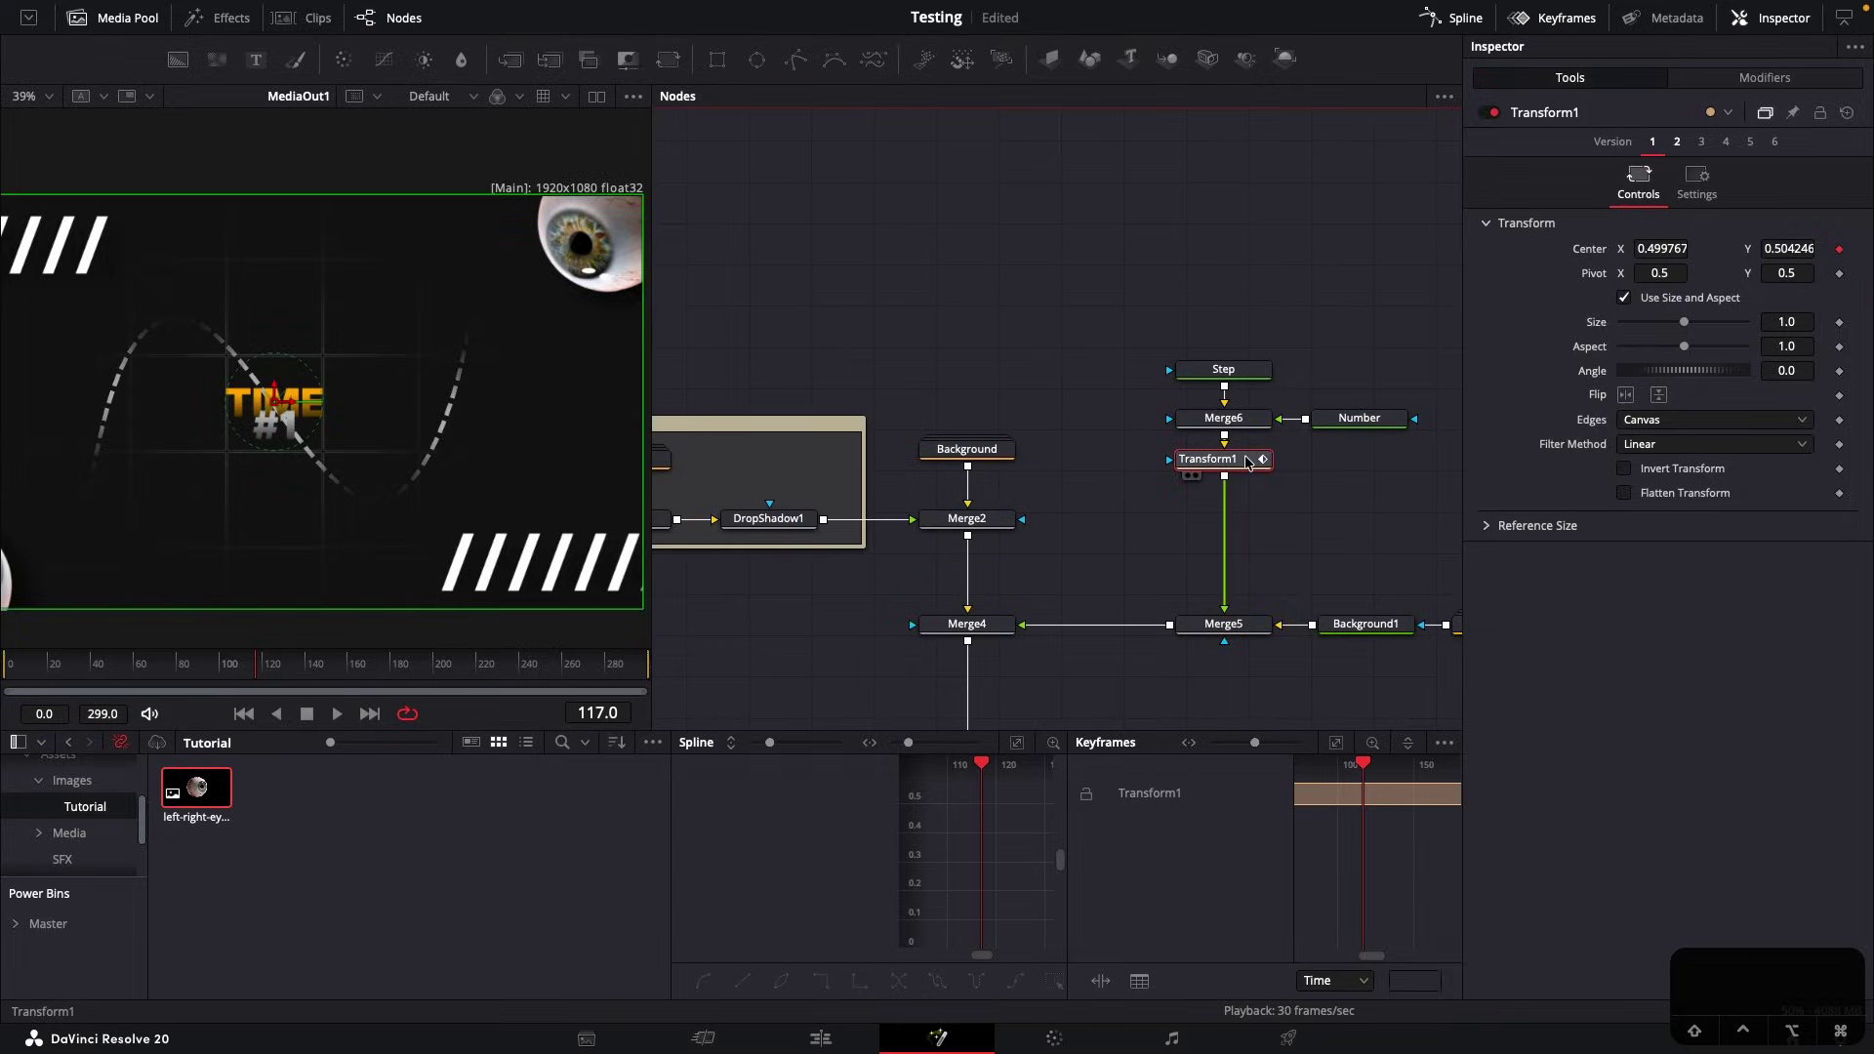
# Rename the Transform1 node Shake and place it closer beneath Merge6
pyautogui.press('F2')
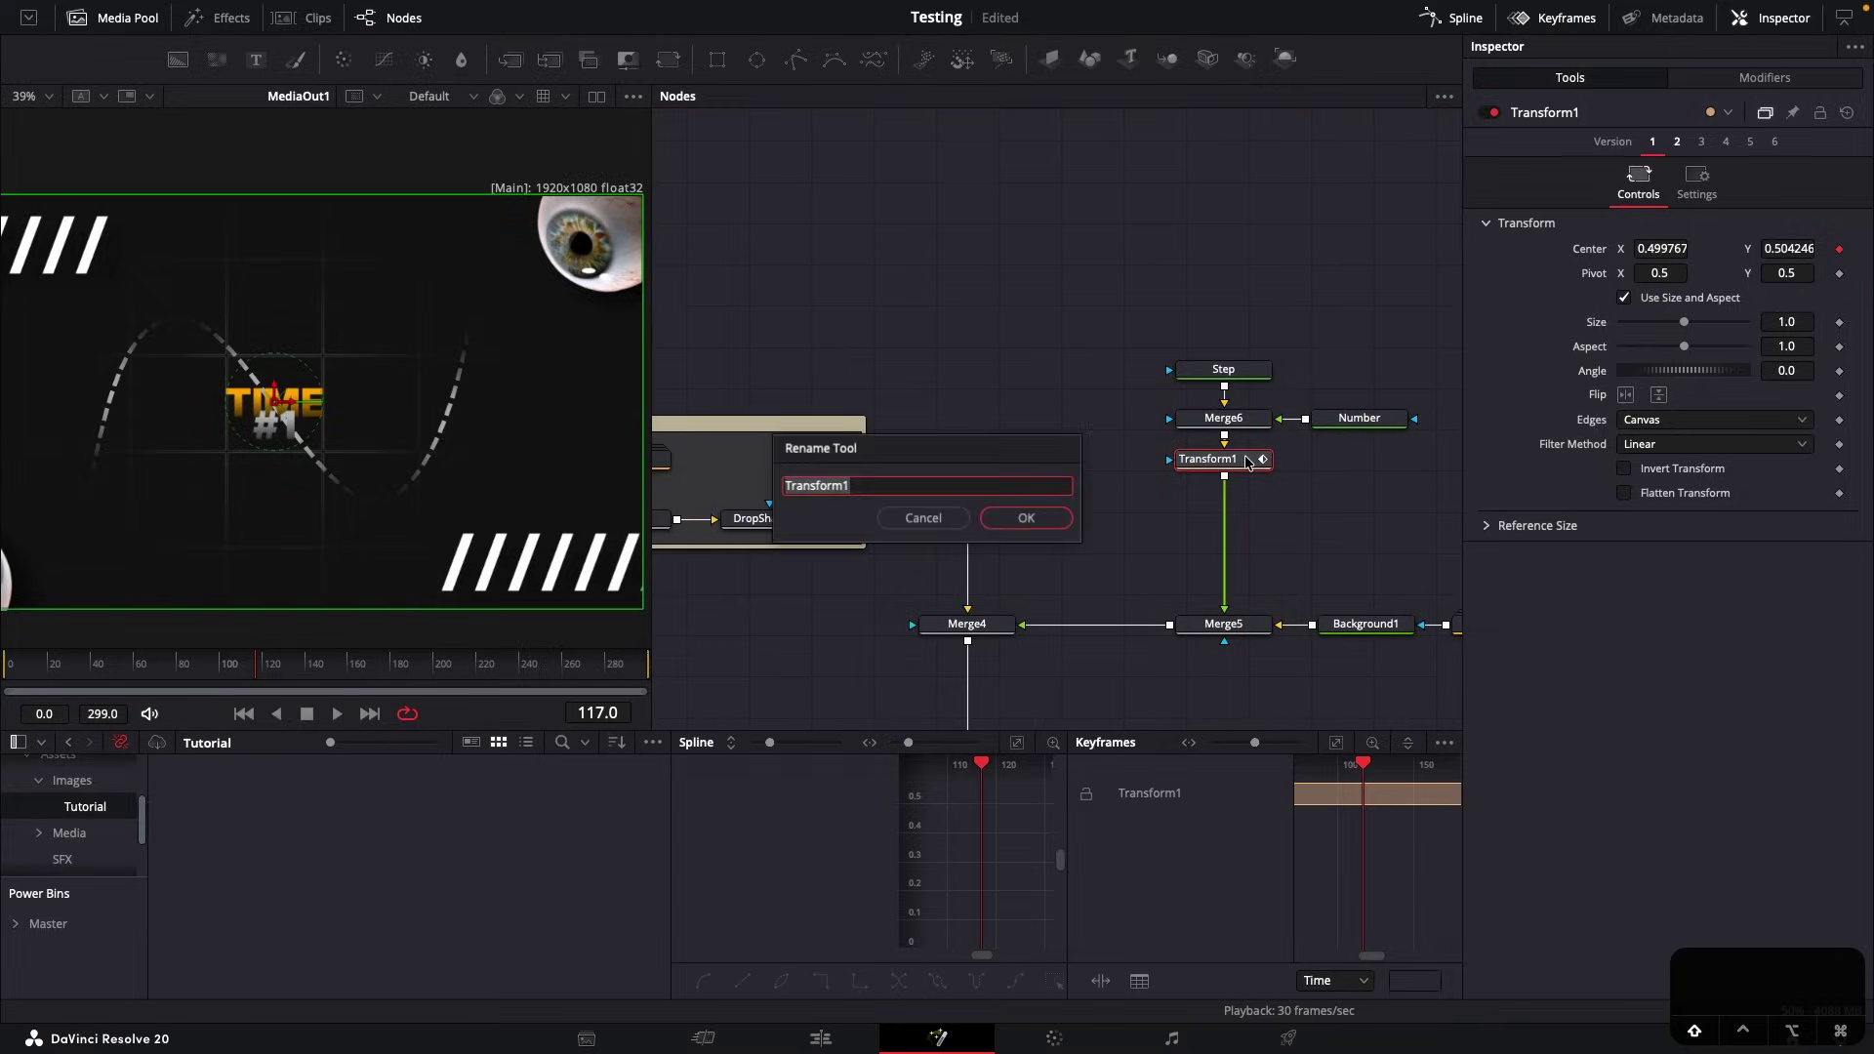
pyautogui.write('Shake')
pyautogui.press('Return')
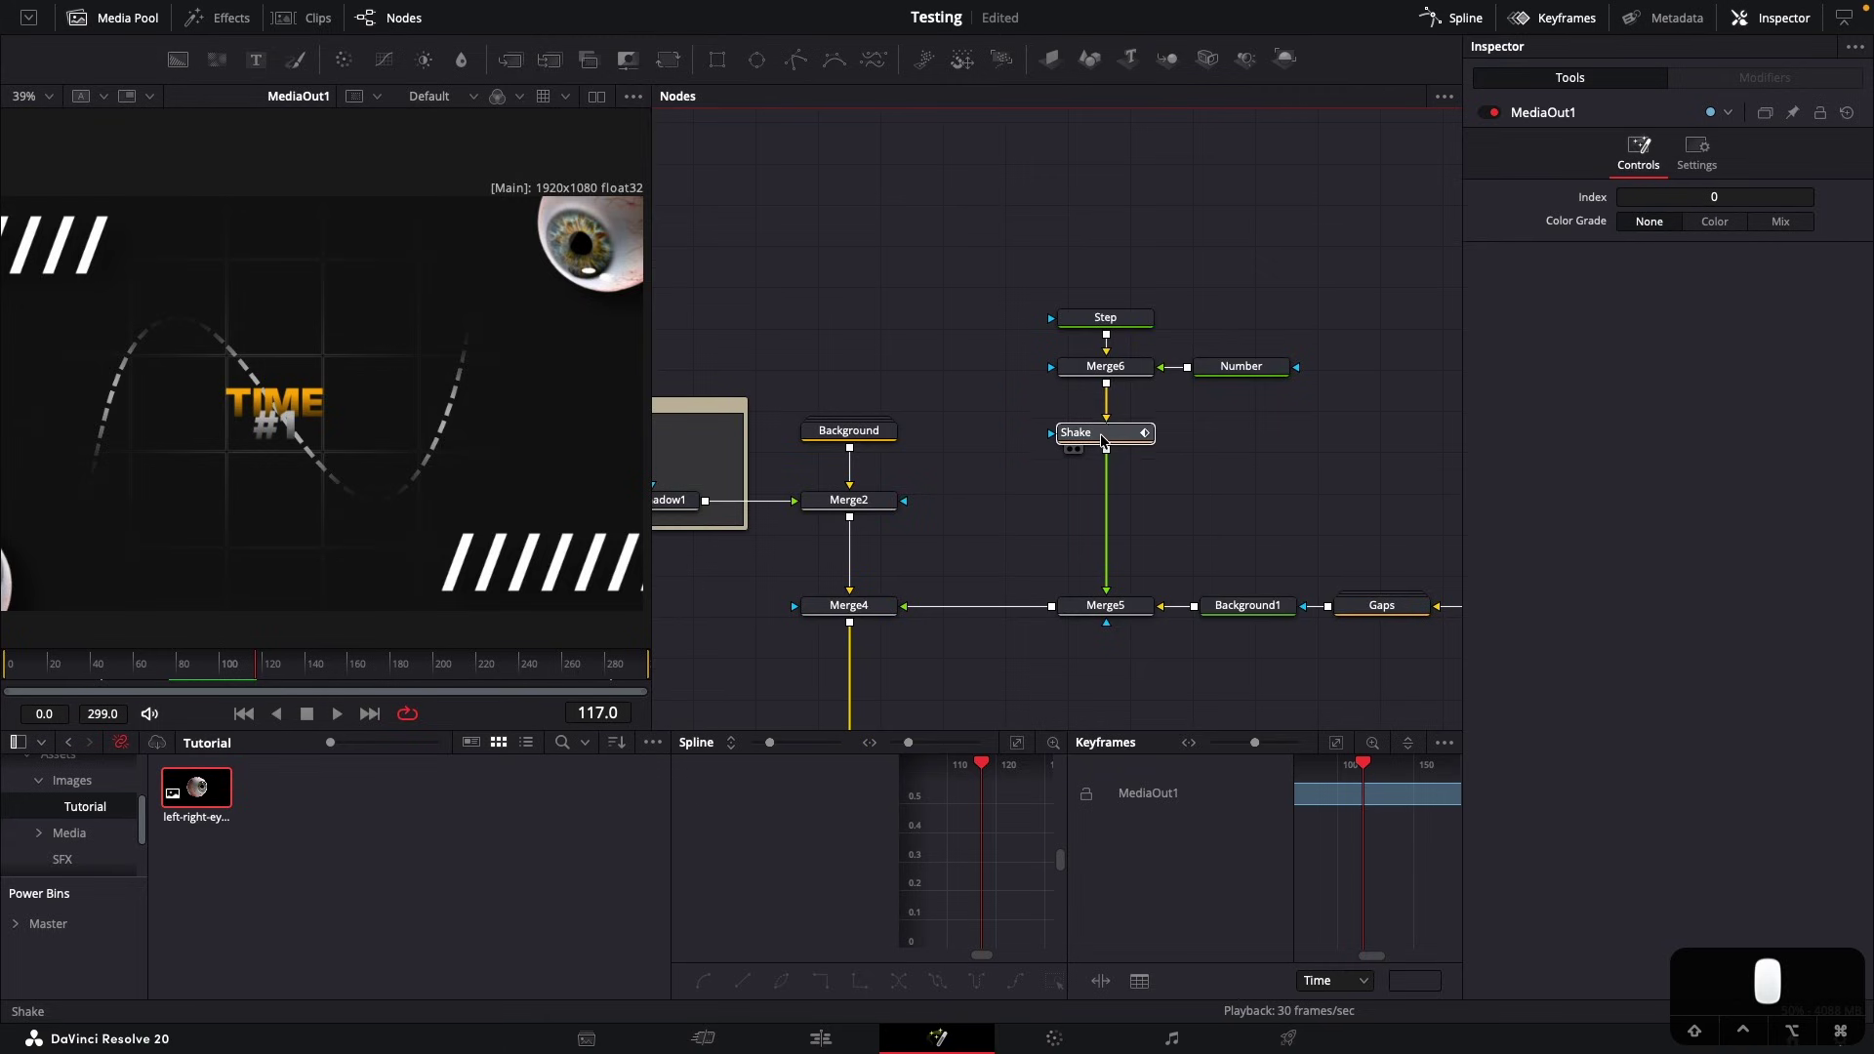
pyautogui.moveTo(1123, 438); pyautogui.dragTo(1123, 427)
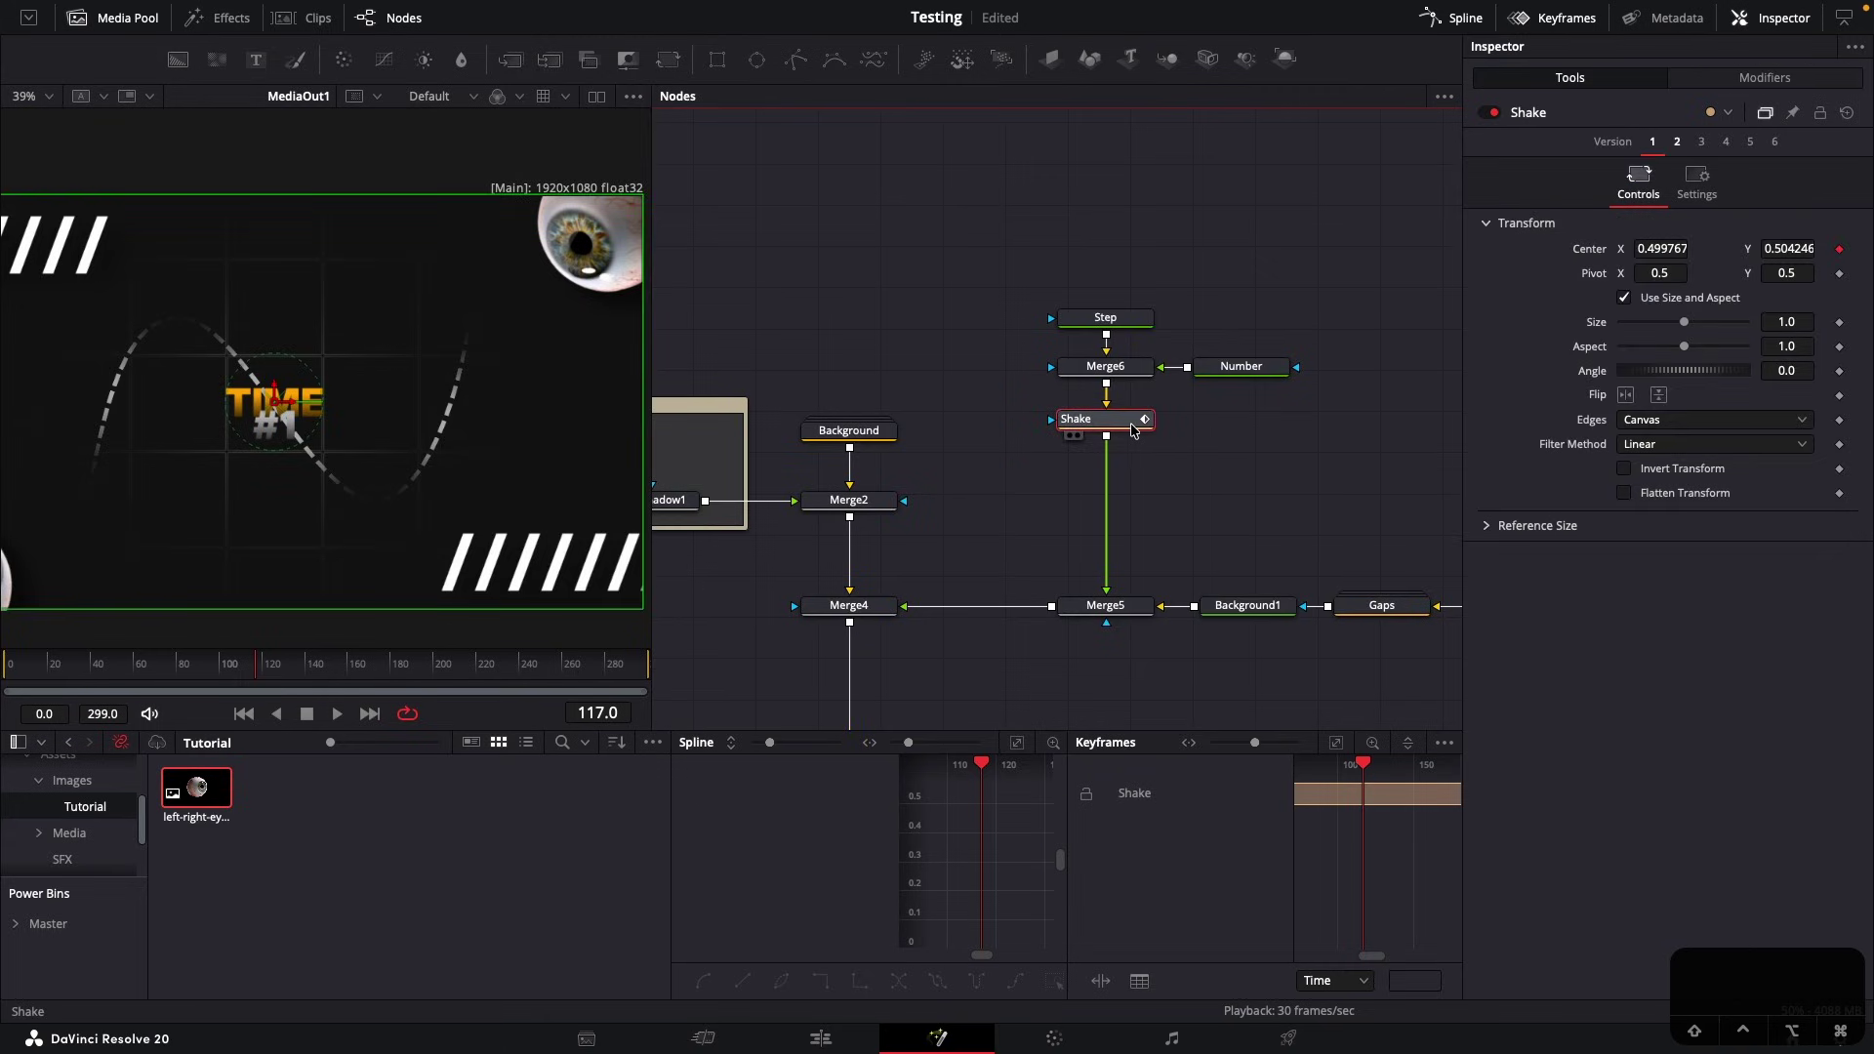
# Add a Transform node after Shake and rename it RevealTxt
pyautogui.hotkey('shift', 'space')
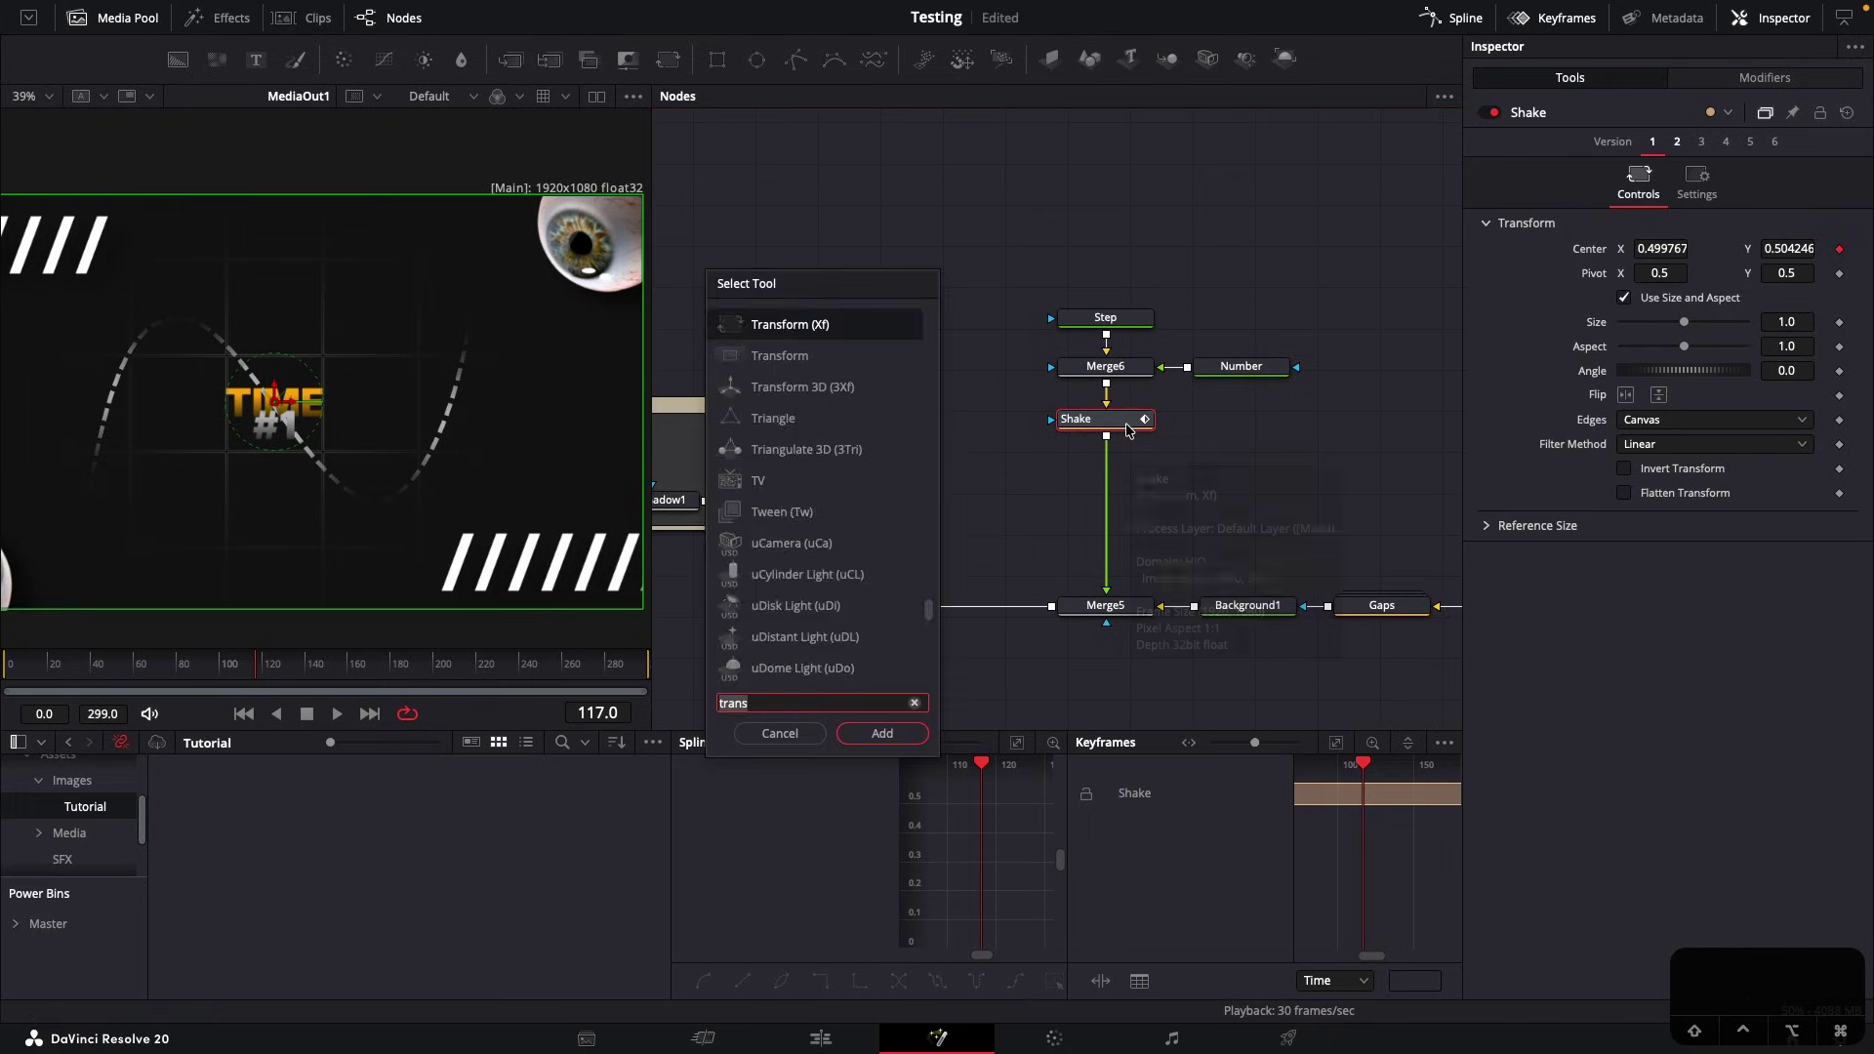
pyautogui.write('trans')
pyautogui.press('Return')
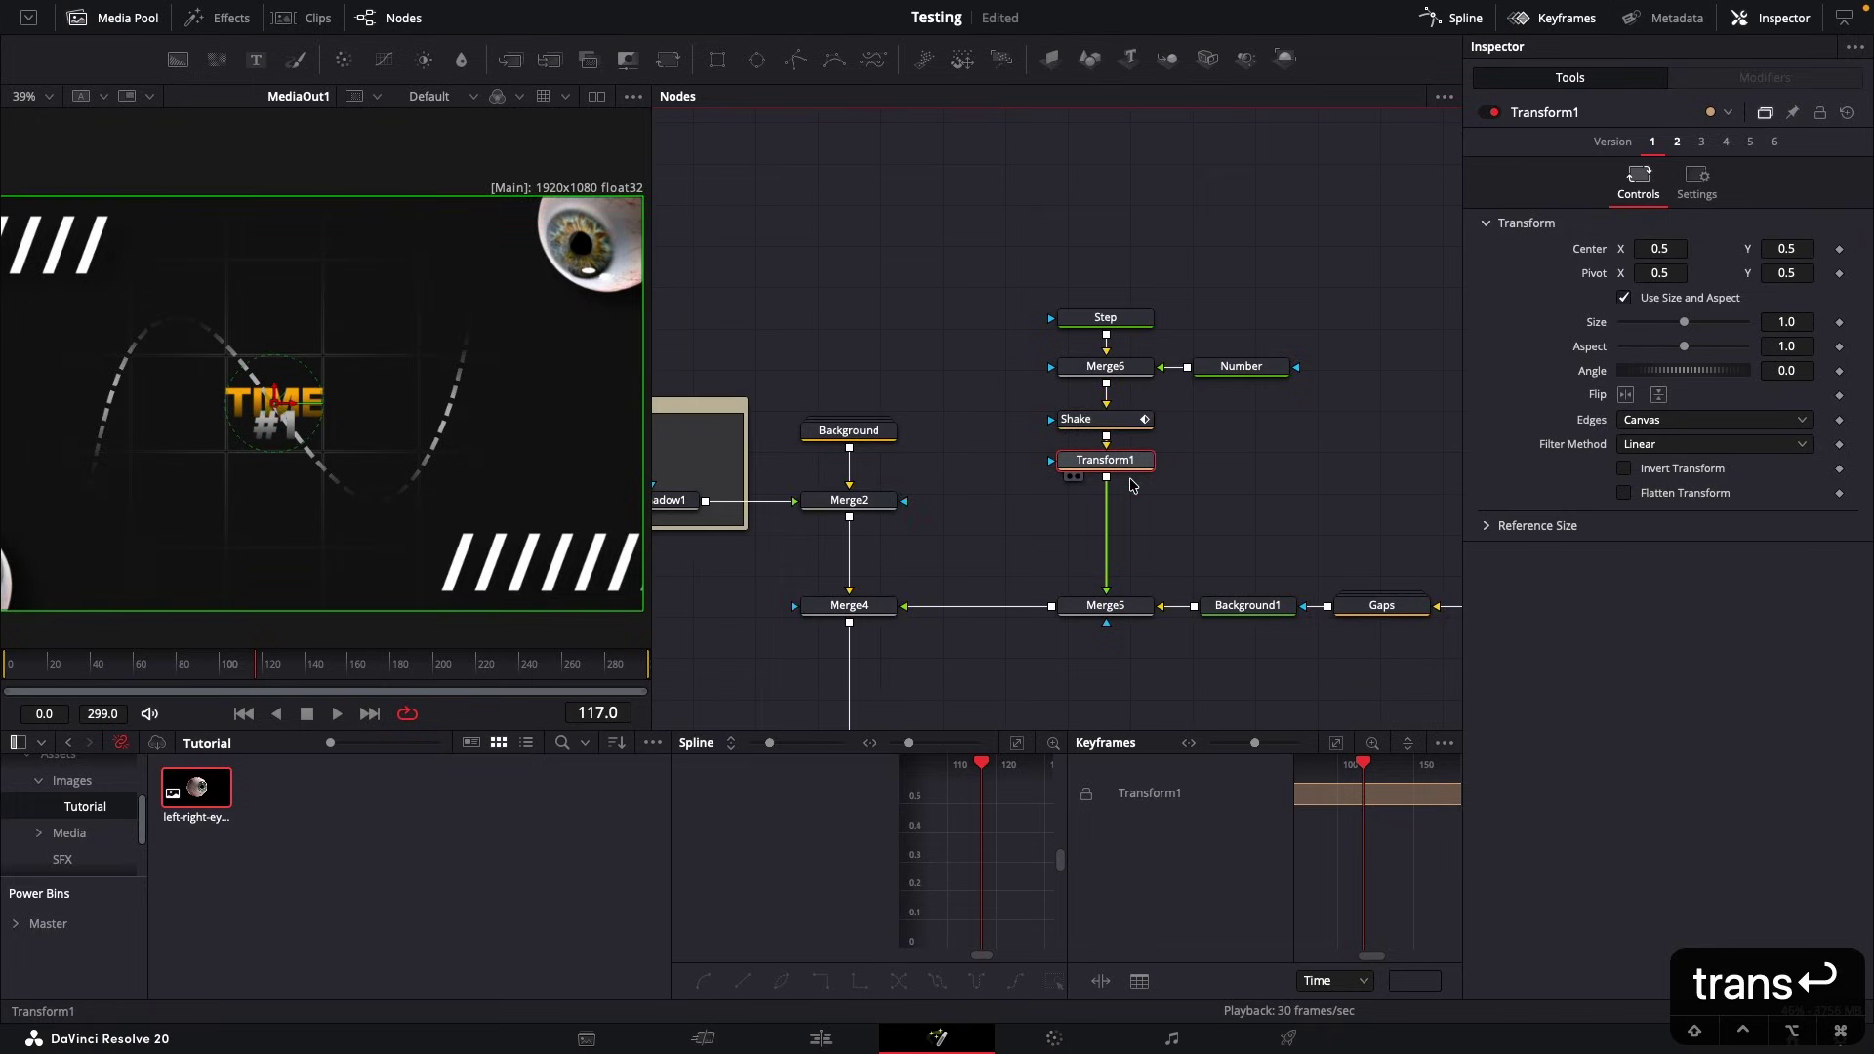
pyautogui.press('F2')
pyautogui.write('RevealTxt')
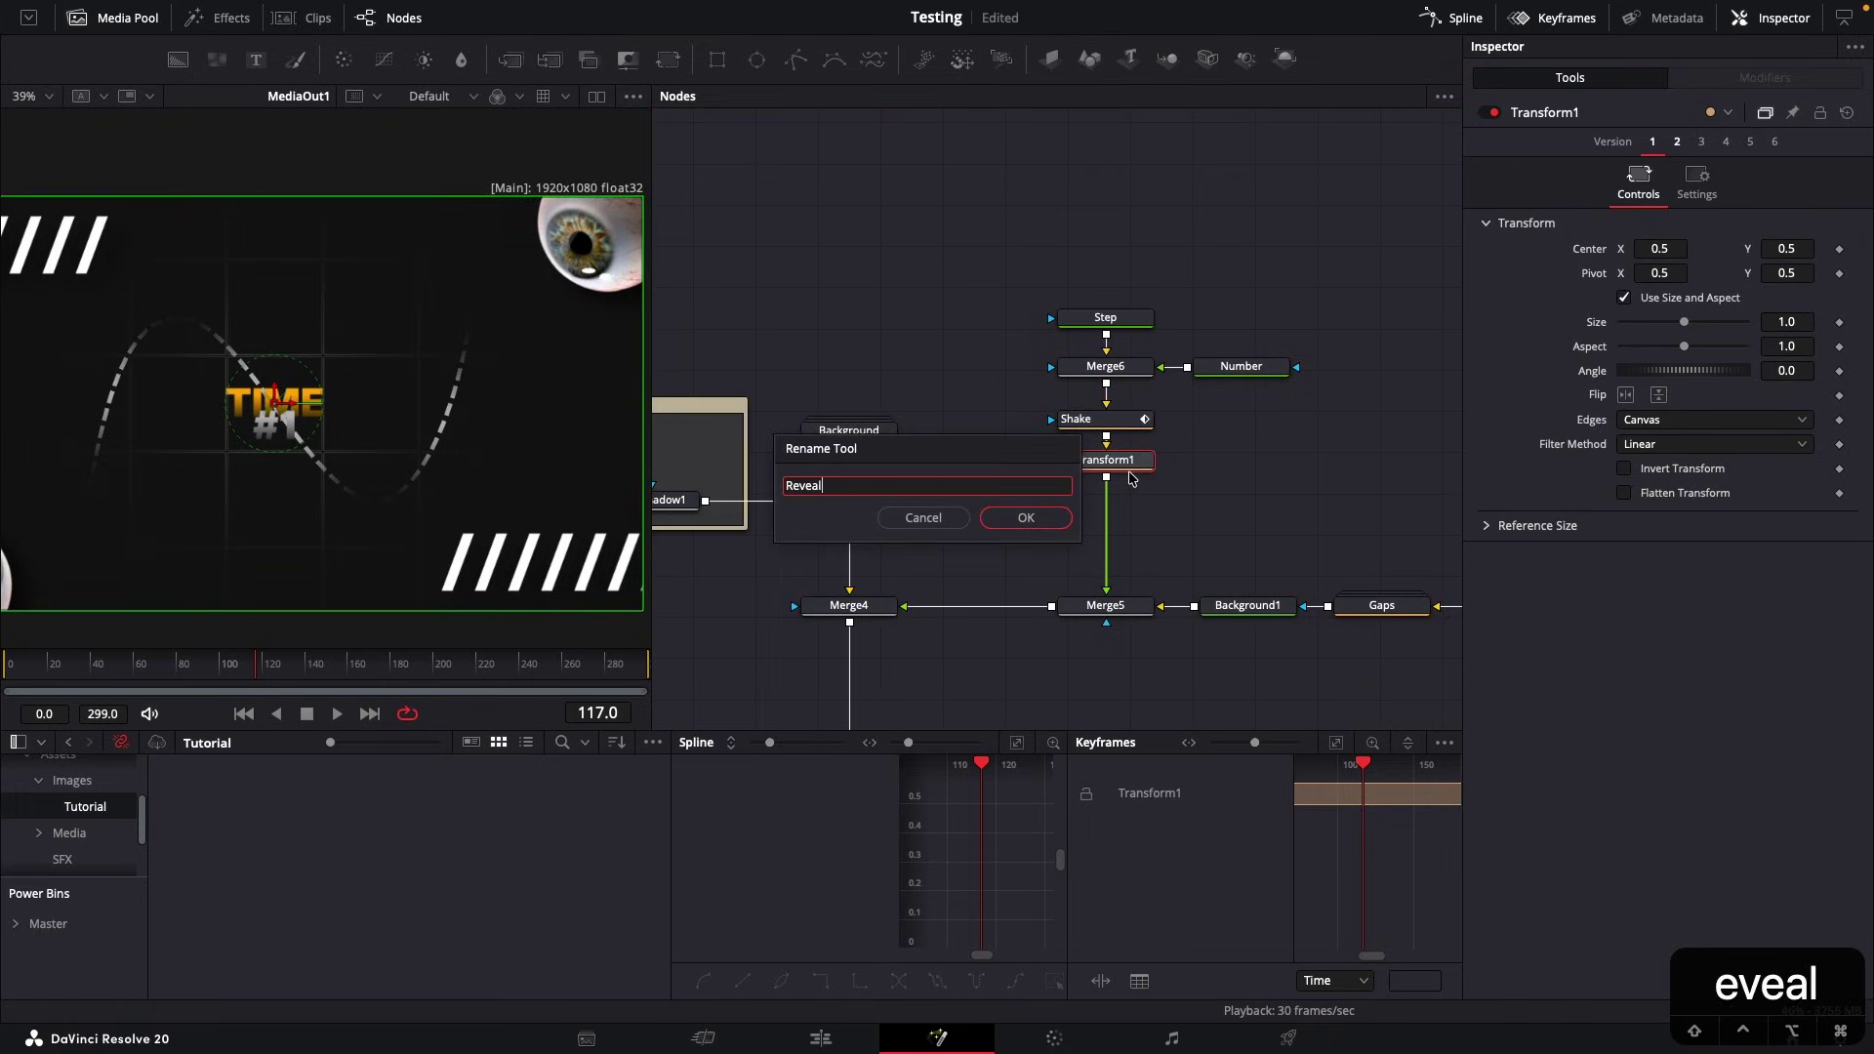
pyautogui.press('Return')
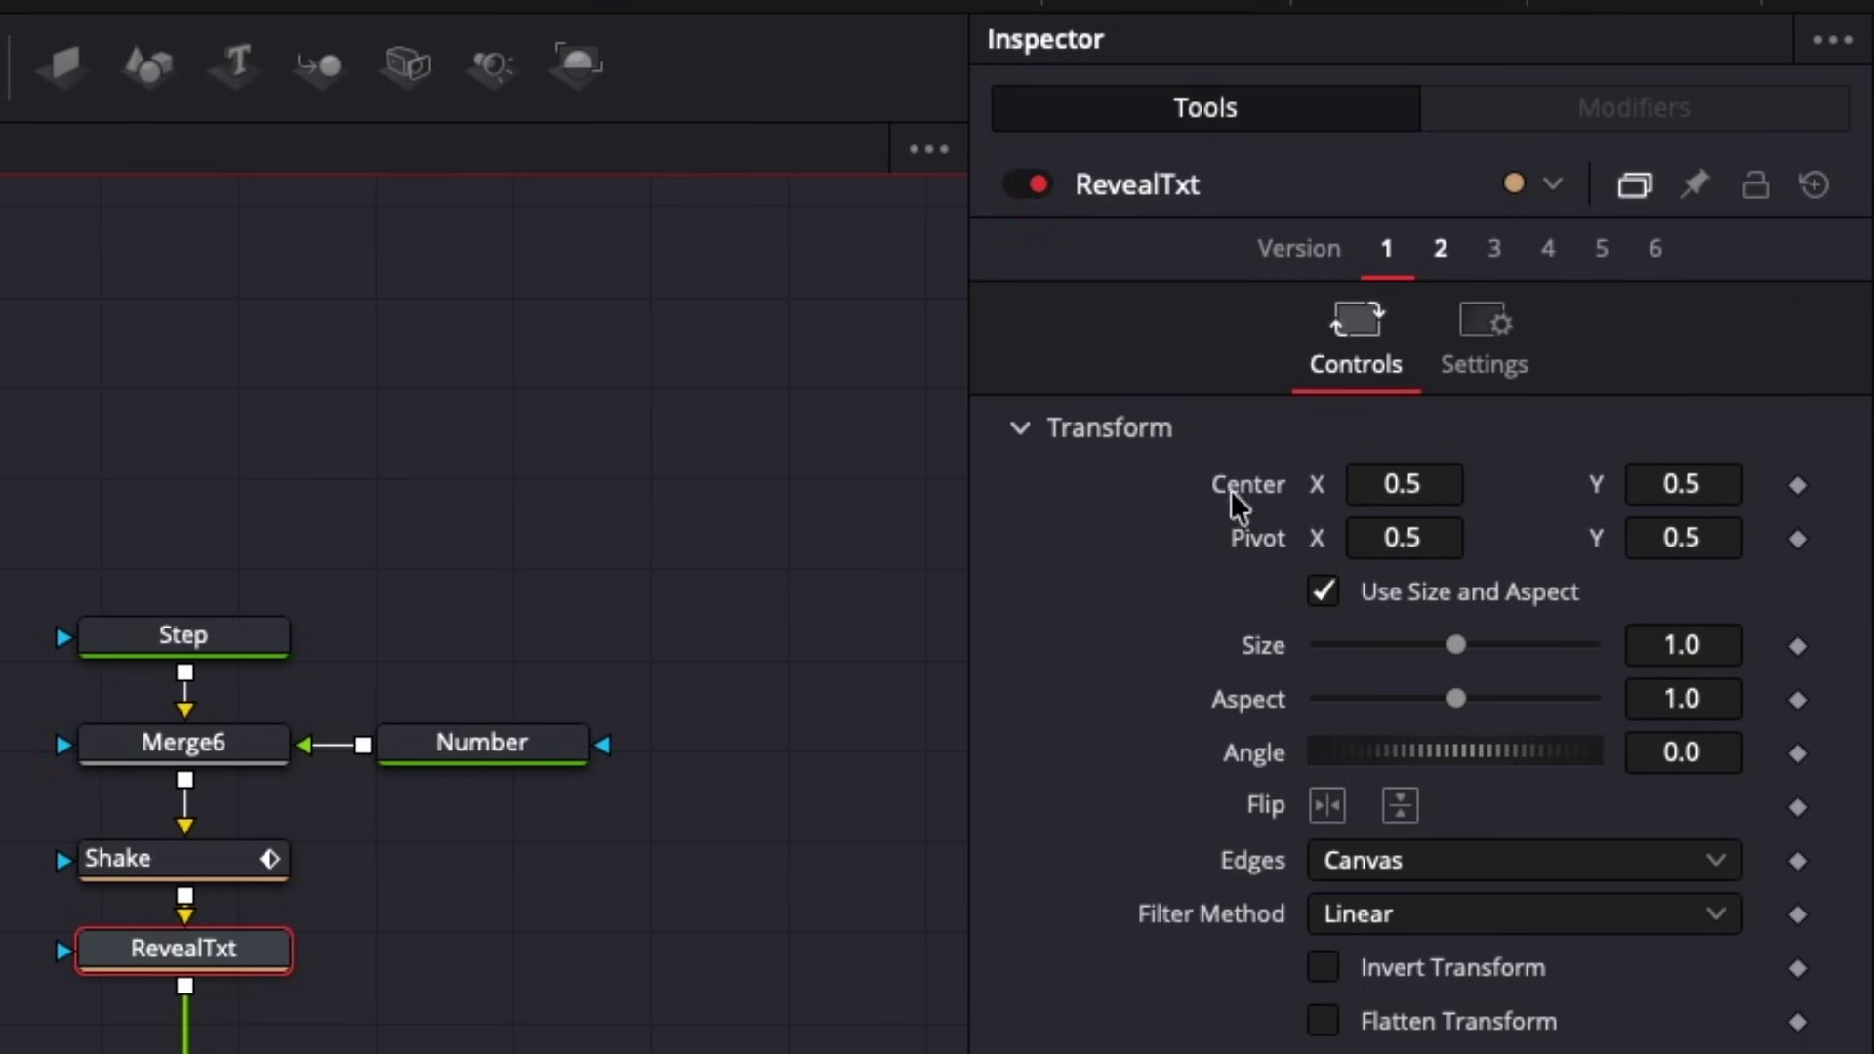
# Modify RevealTxt's Size with Anim Curves and set the curve source to Custom
pyautogui.rightClick(1244, 644)
pyautogui.moveTo(1439, 820)
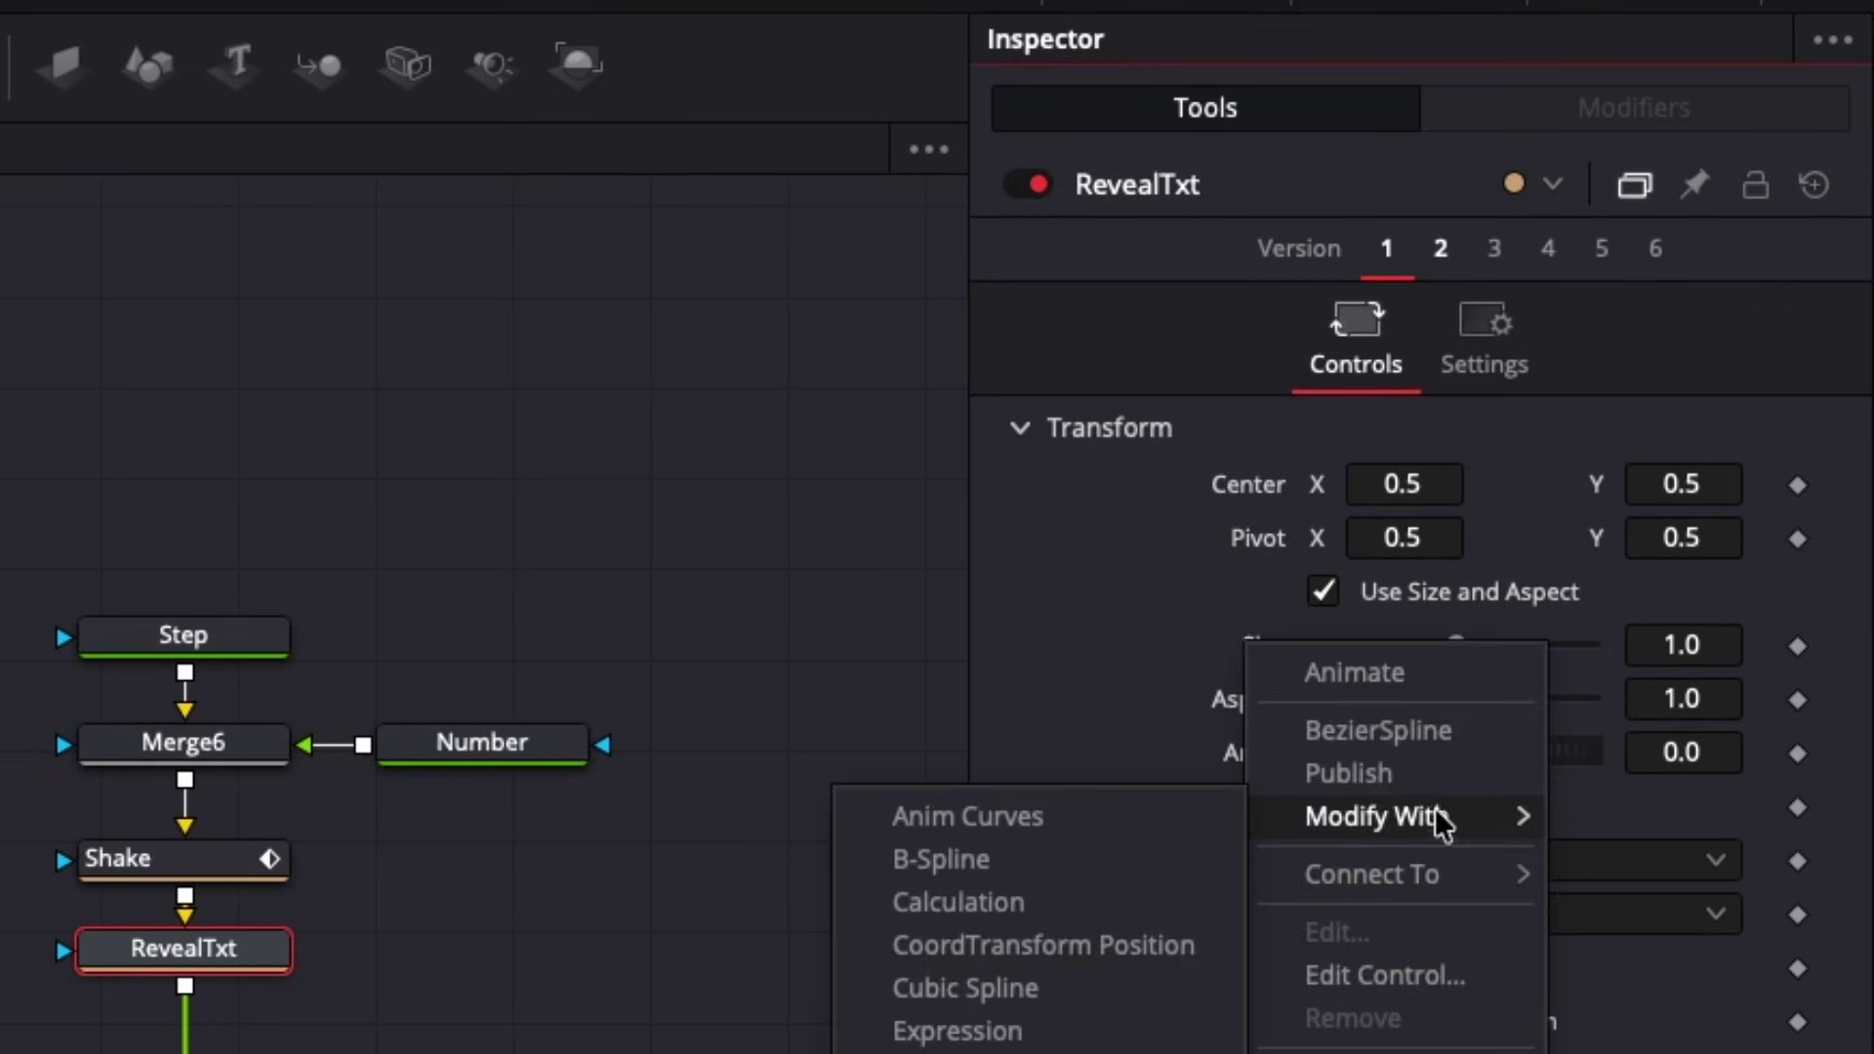
pyautogui.click(1100, 811)
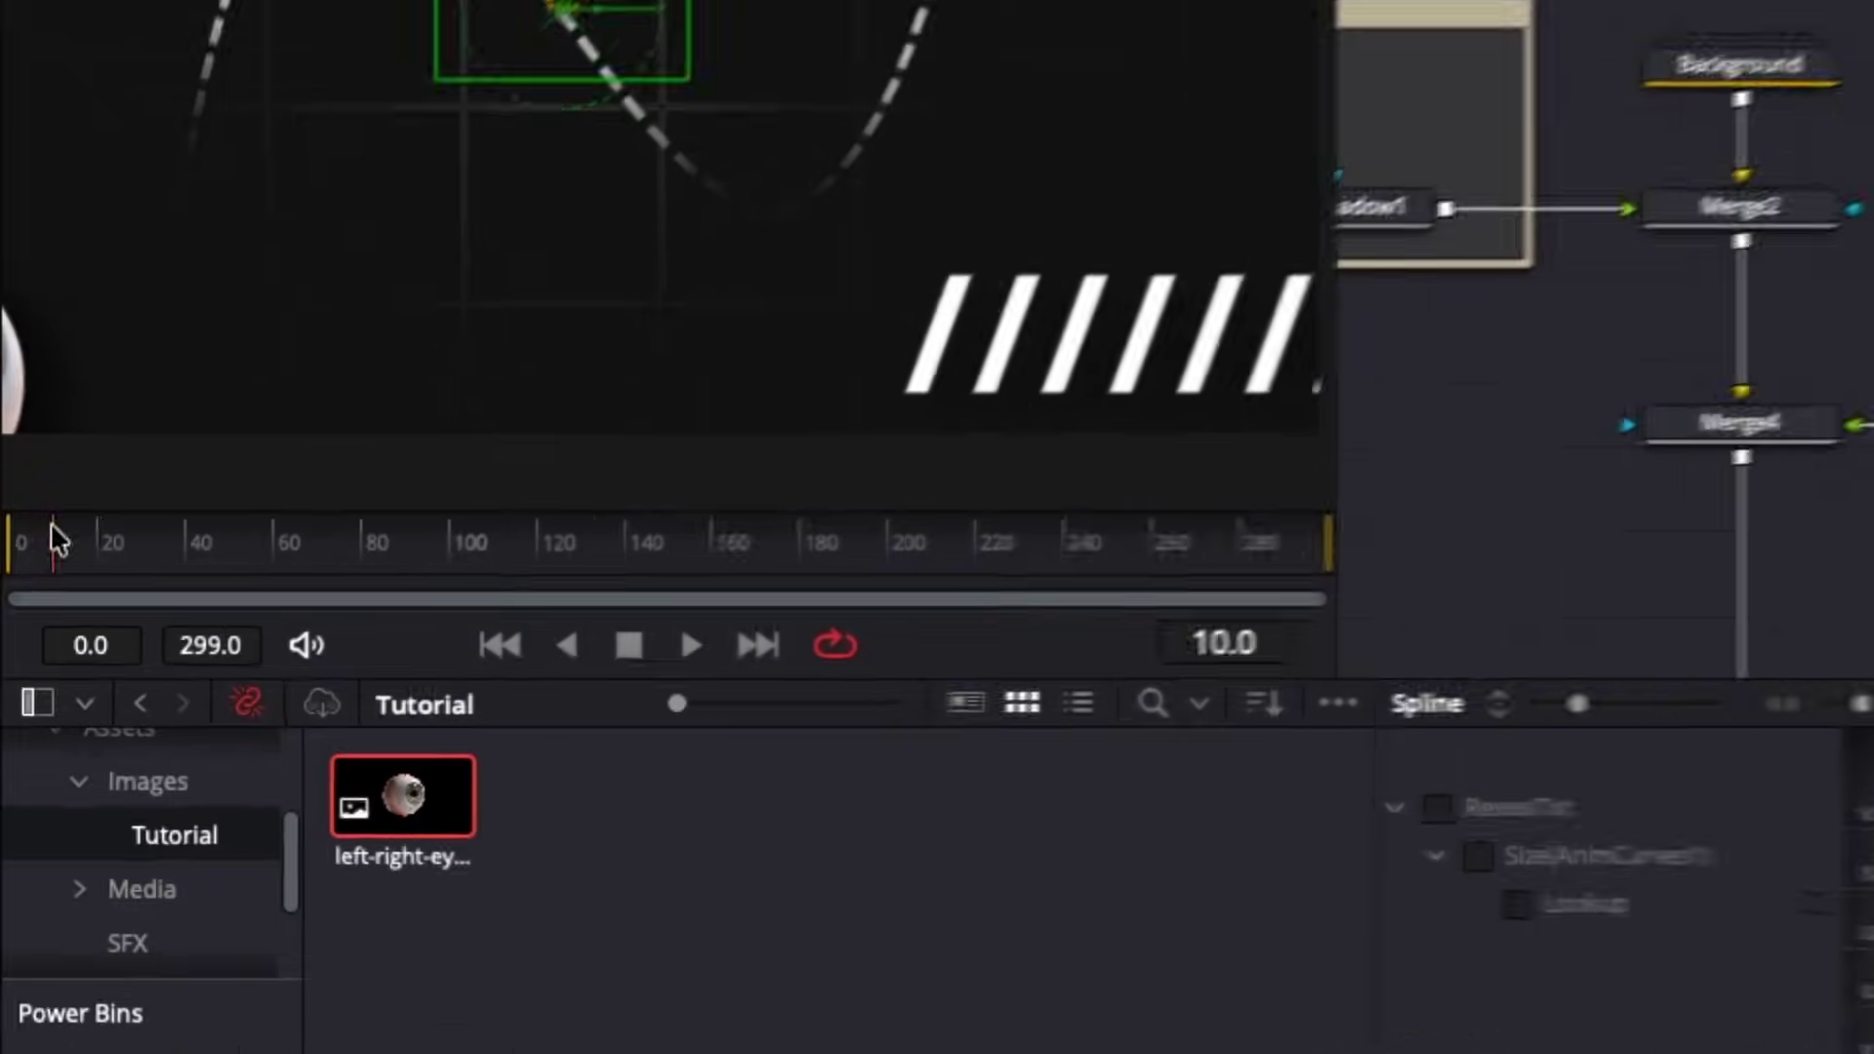
pyautogui.moveTo(53, 527); pyautogui.dragTo(8, 527)
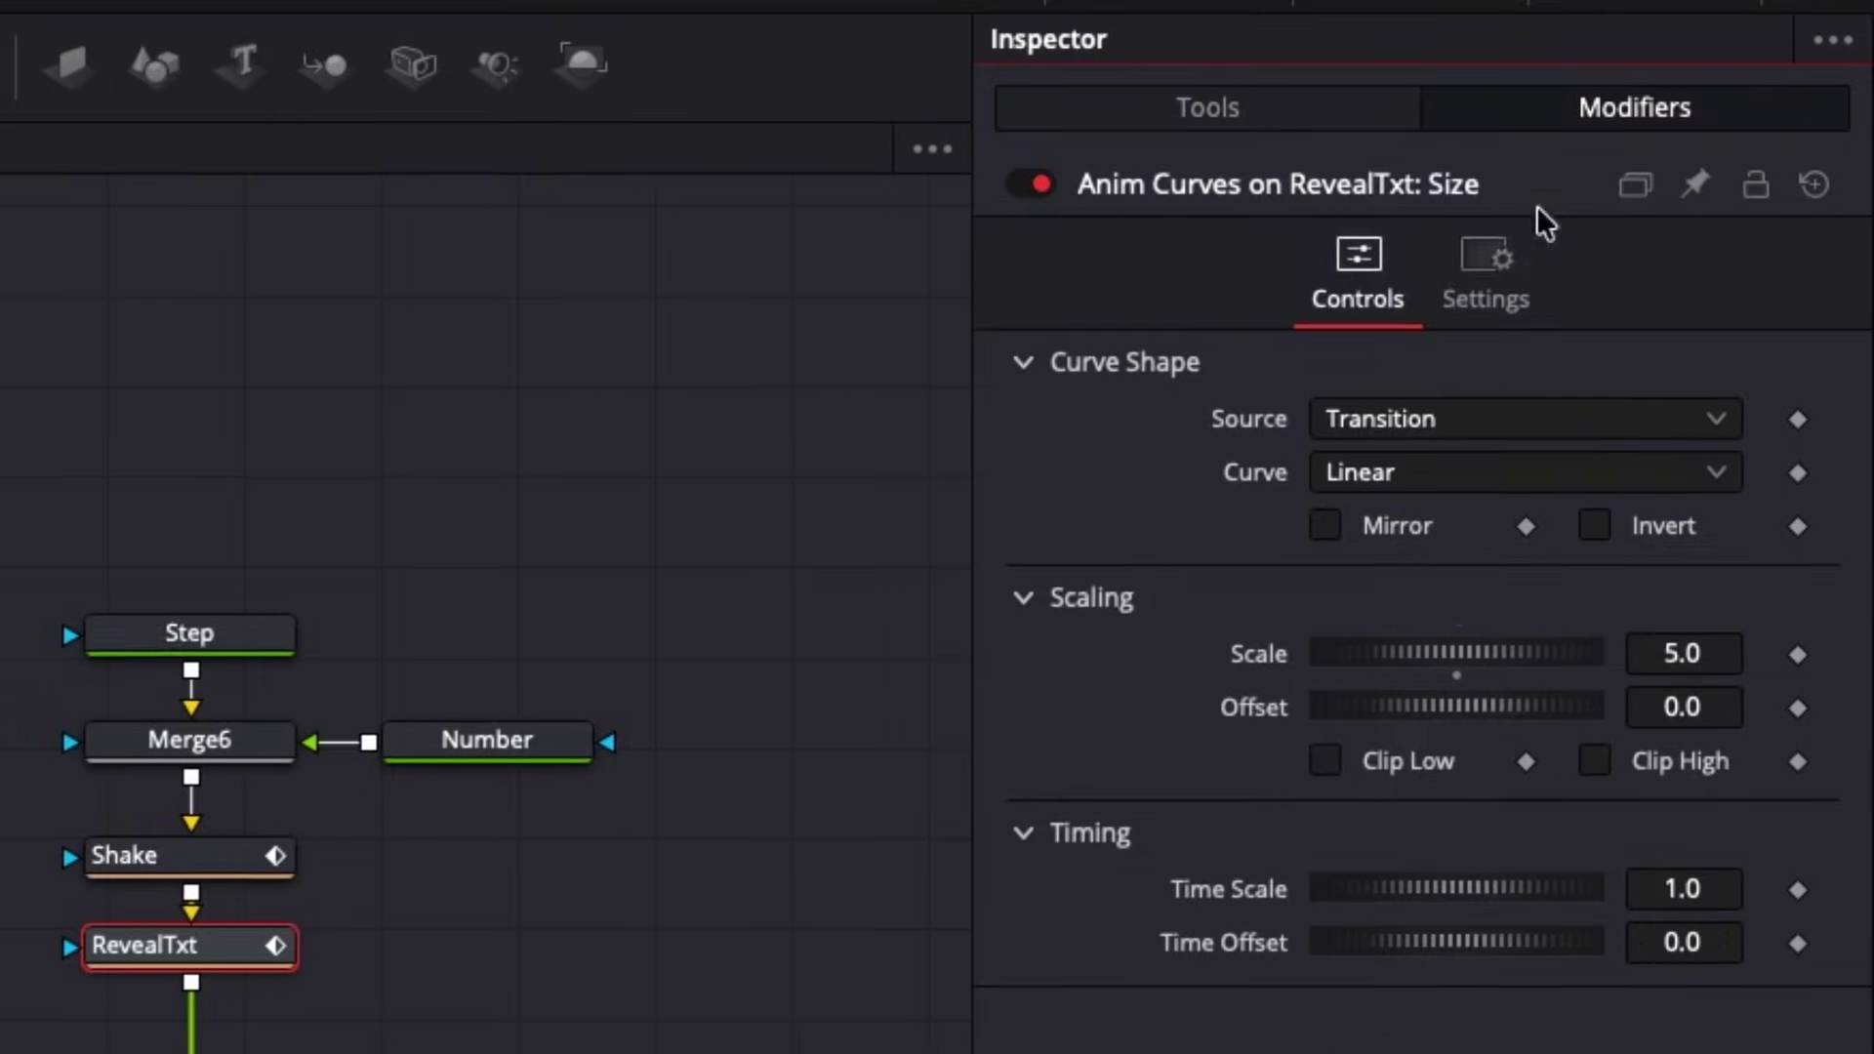
pyautogui.click(1379, 414)
pyautogui.click(1441, 574)
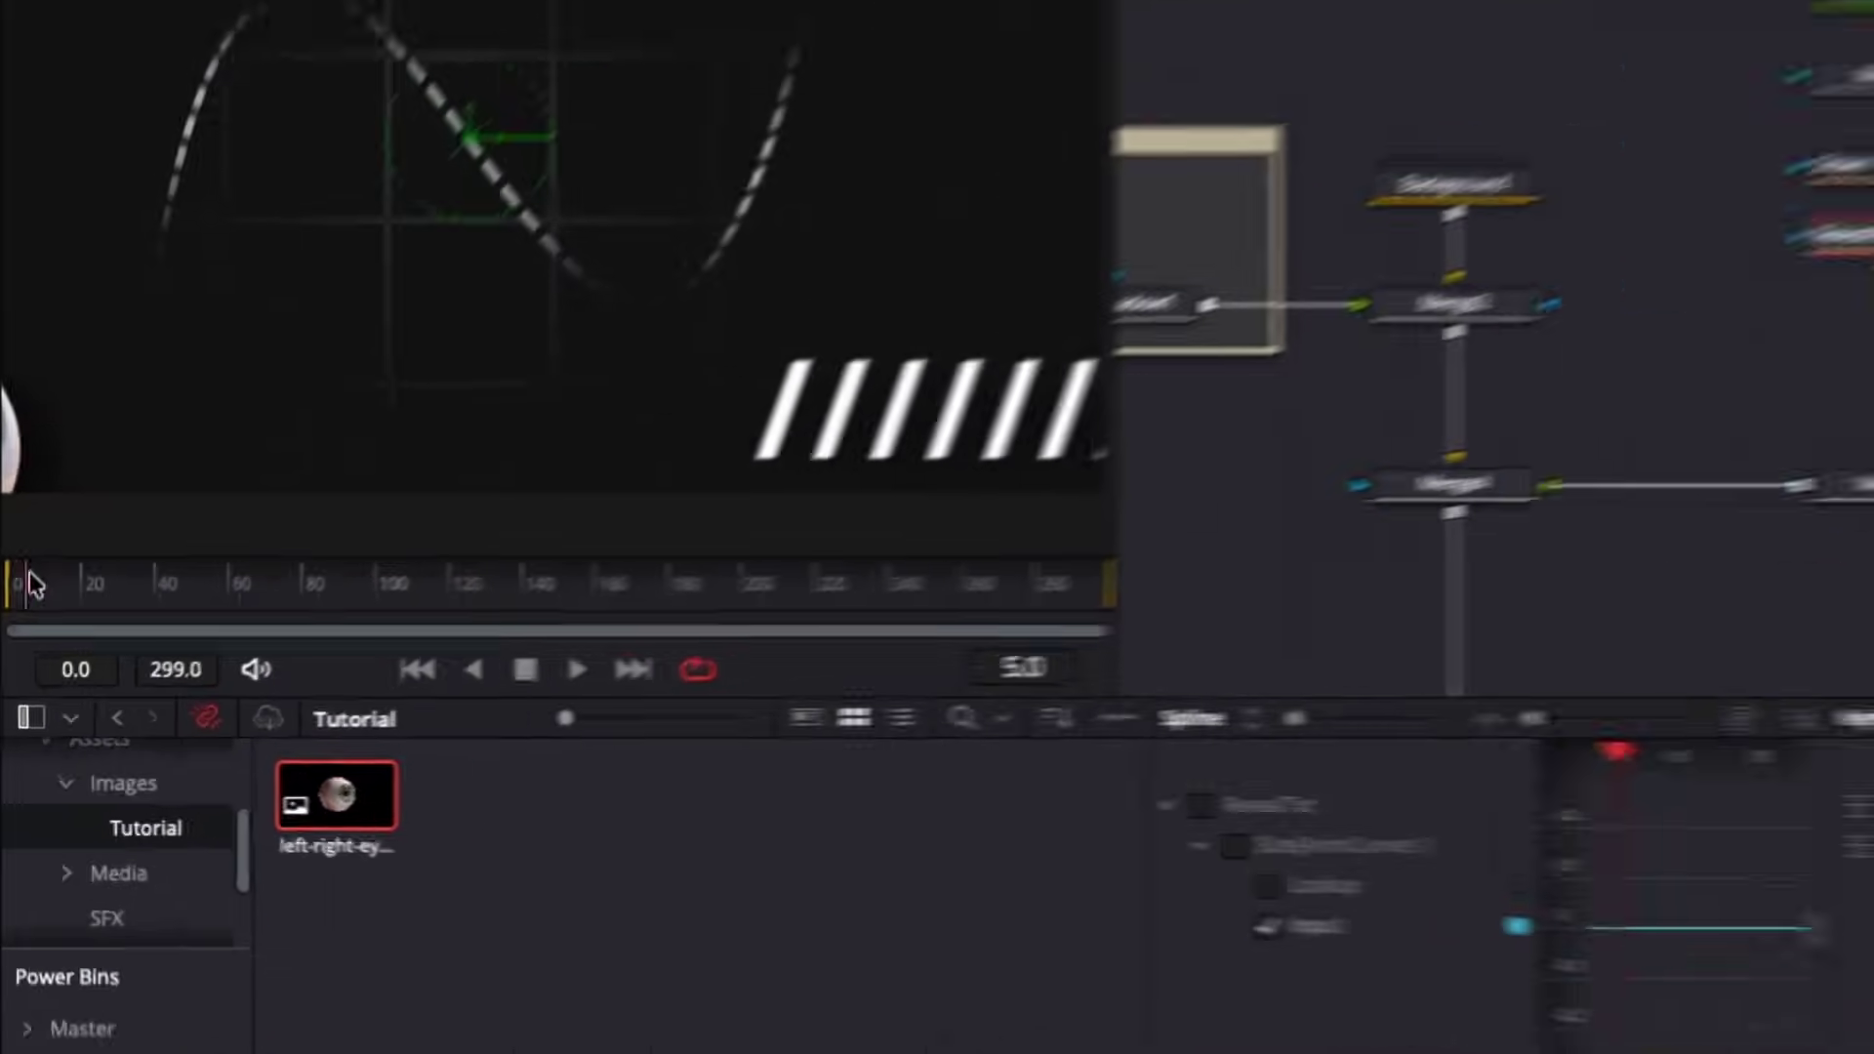
# Animate the Anim Curves Input from 0.0 at the first frame to 1.0 at frame 16
pyautogui.moveTo(33, 519); pyautogui.dragTo(3, 515)
pyautogui.click(114, 519)
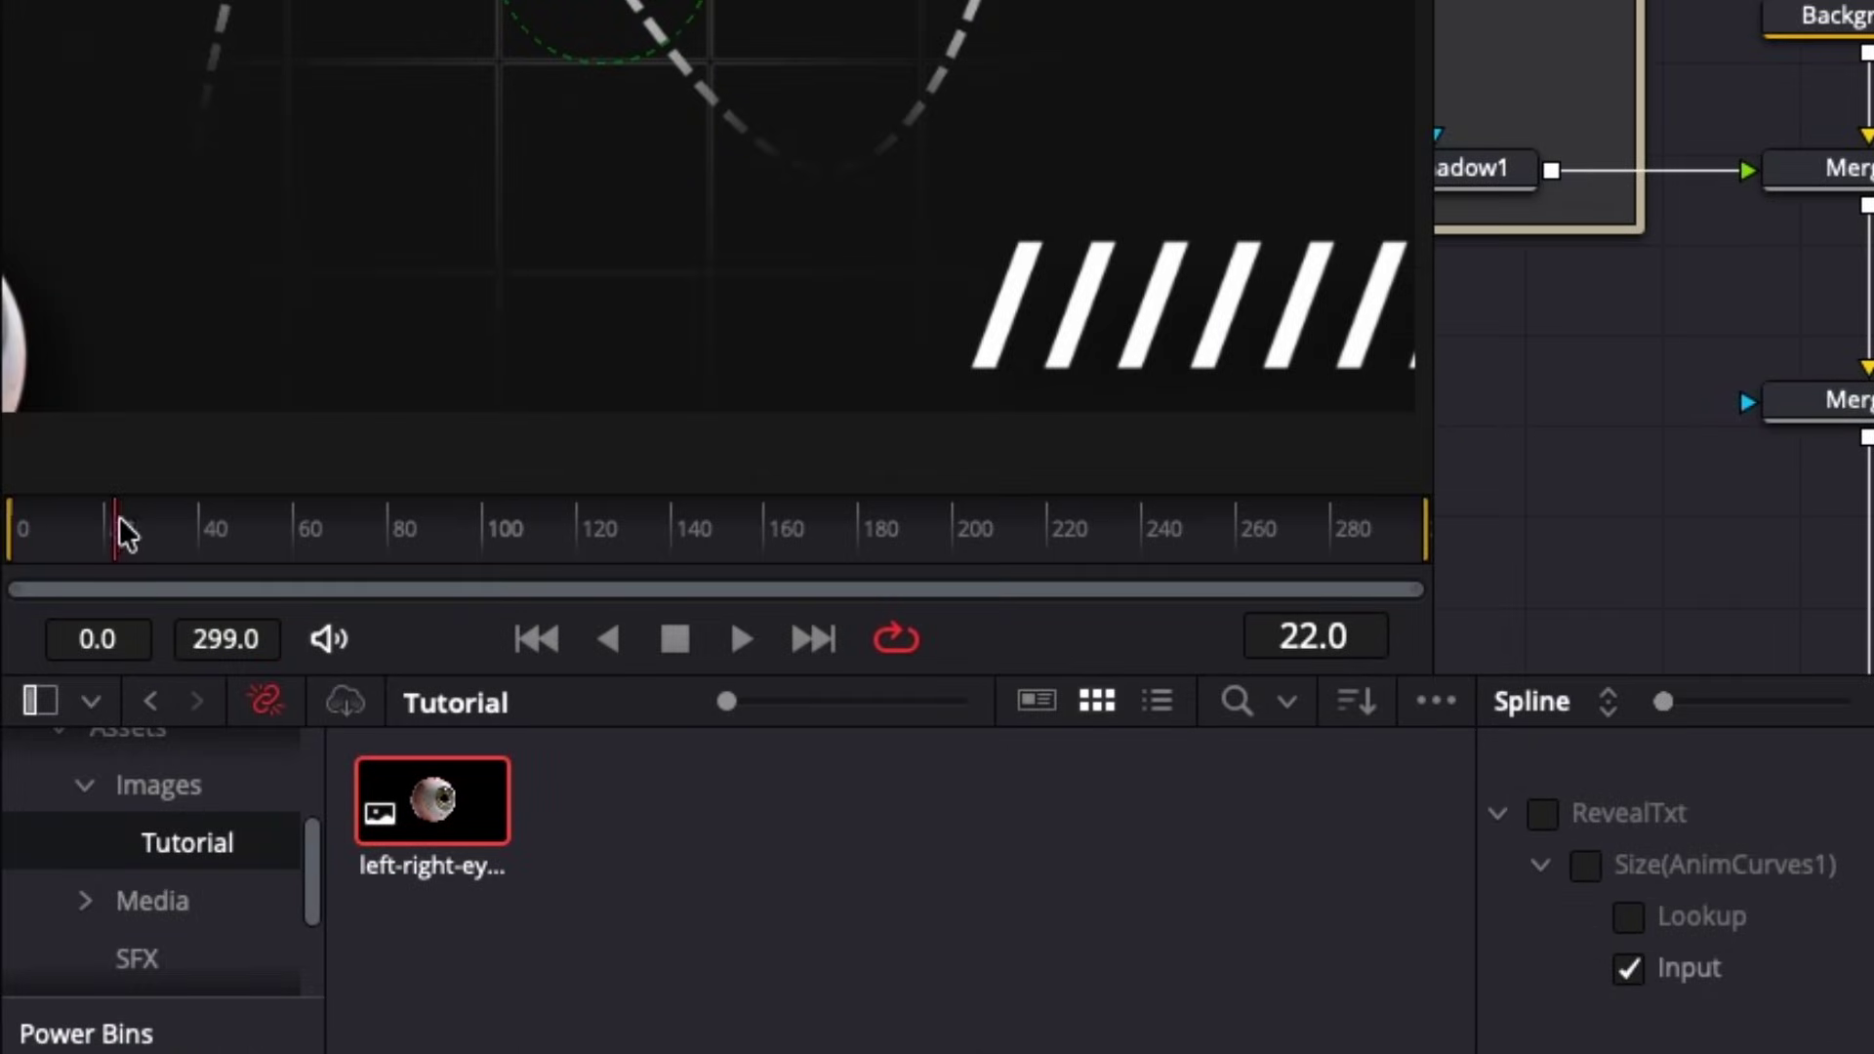
pyautogui.click(1318, 638)
pyautogui.write('16')
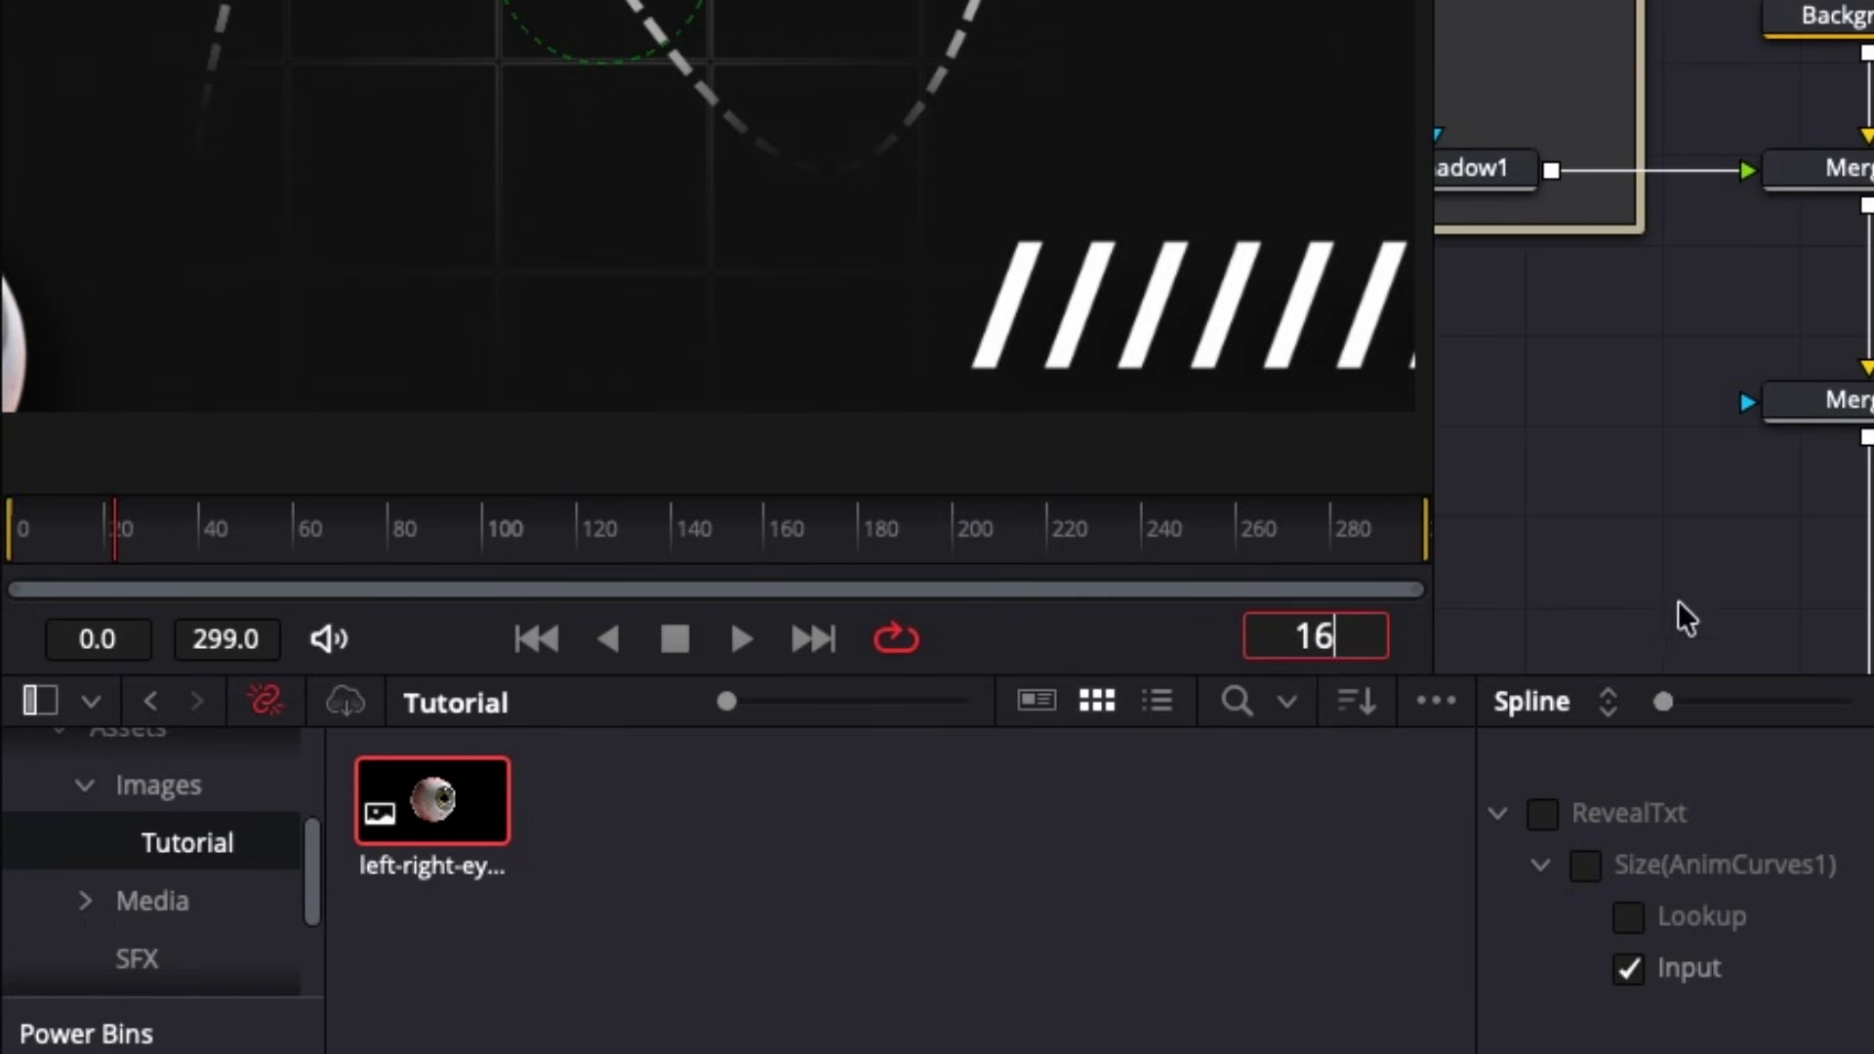
pyautogui.press('Return')
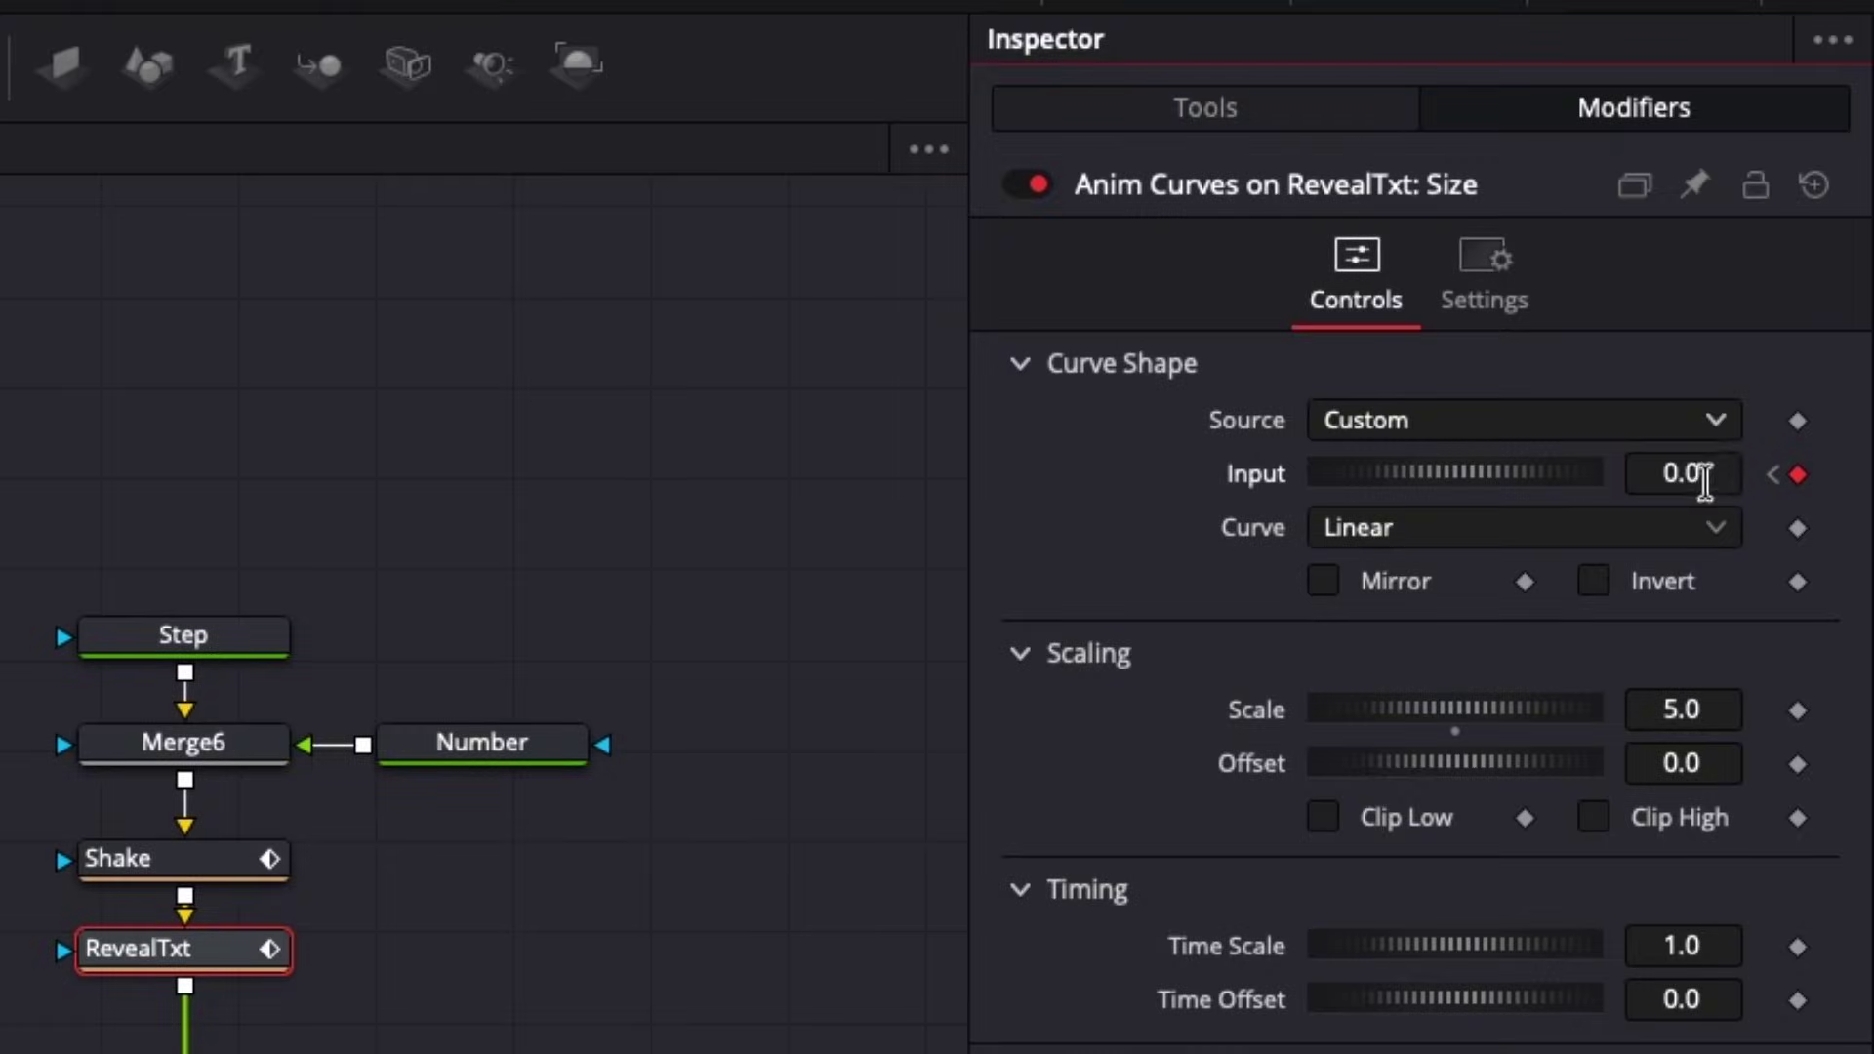
pyautogui.click(1704, 481)
pyautogui.write('1')
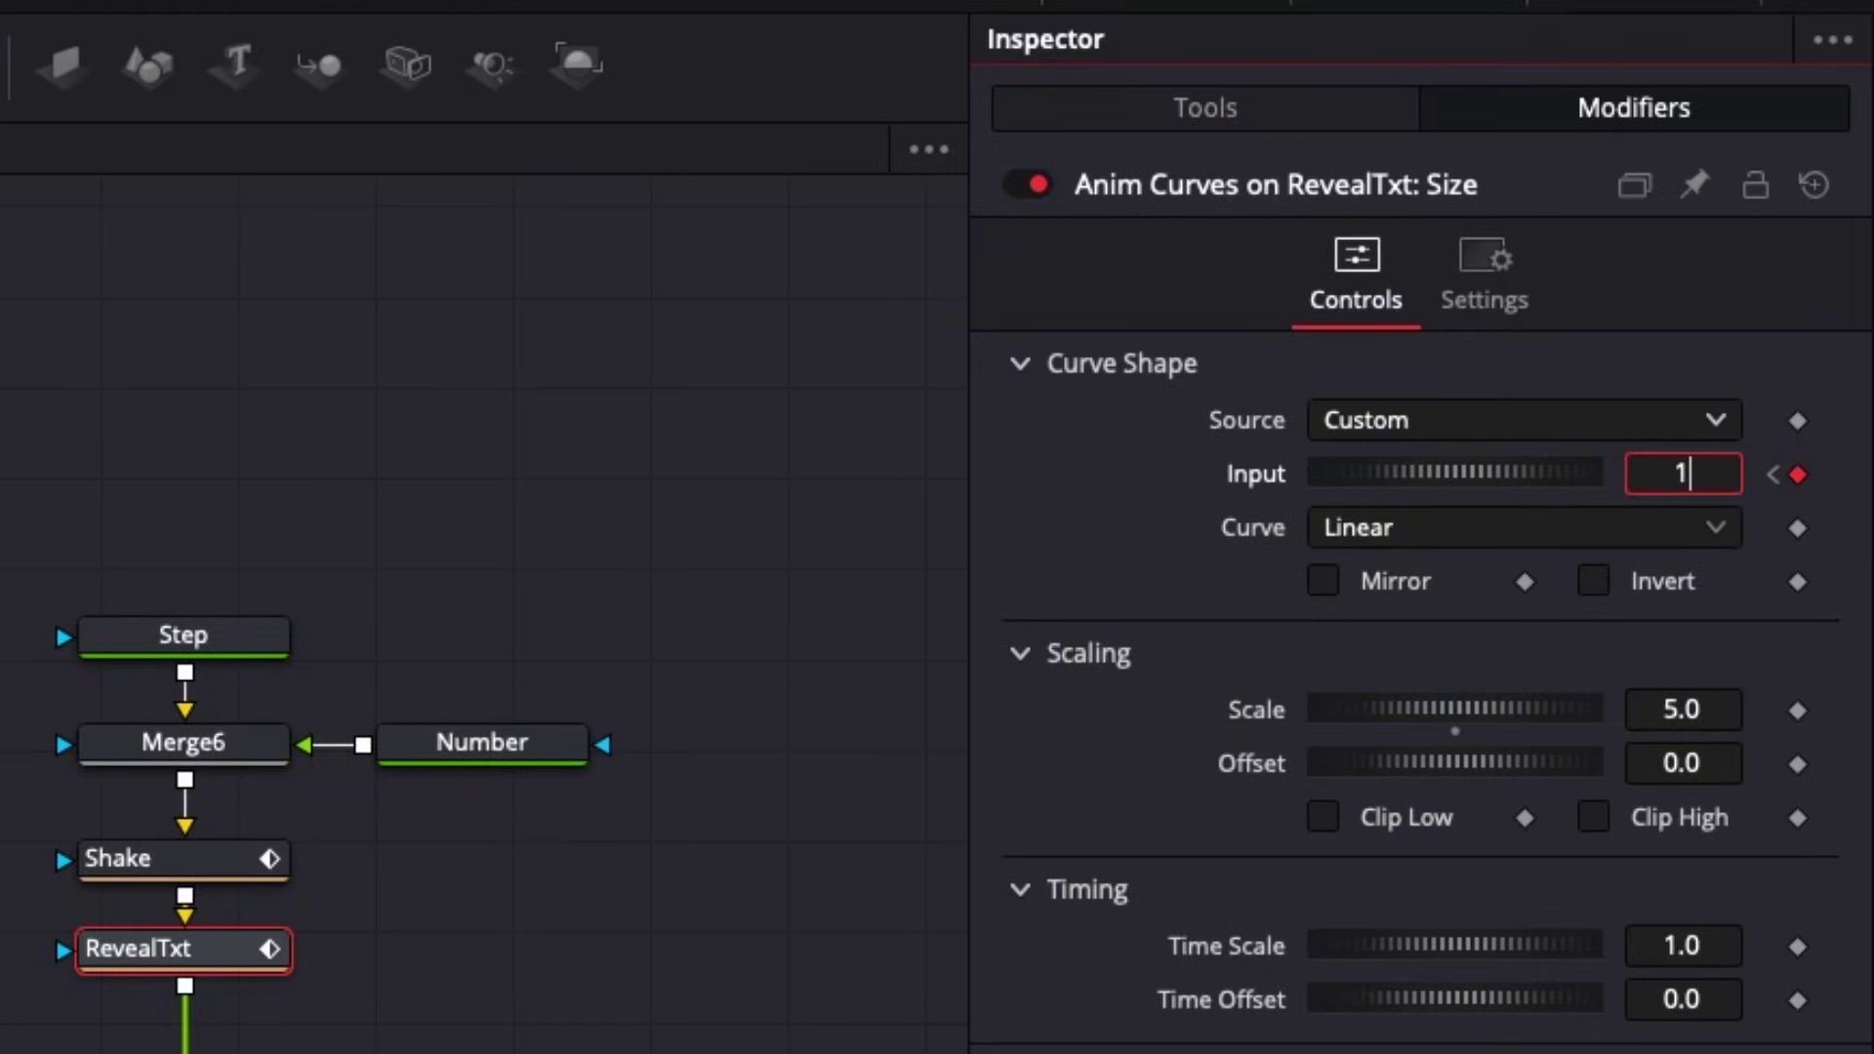
pyautogui.press('Return')
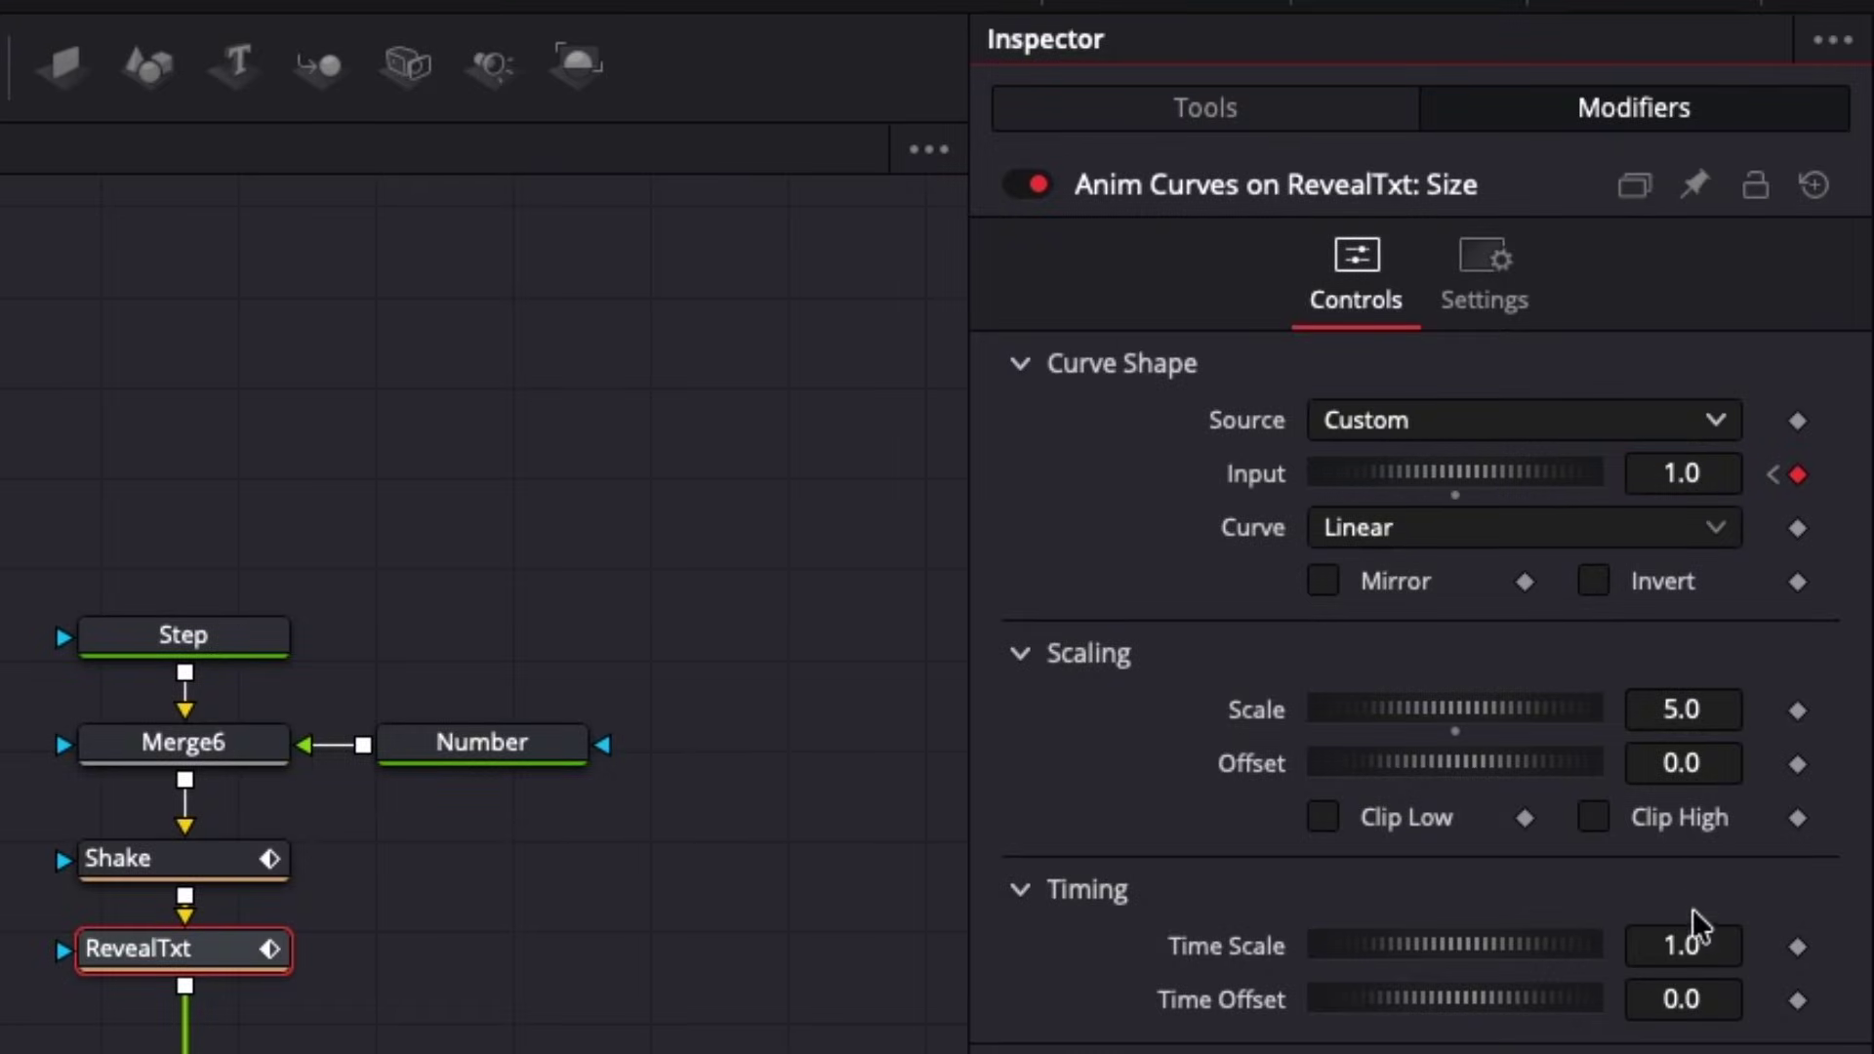
# Set the Anim Curves scale to 1.0 and its curve to Easing, choosing an easing type for Out
pyautogui.click(1663, 710)
pyautogui.write('1')
pyautogui.press('Return')
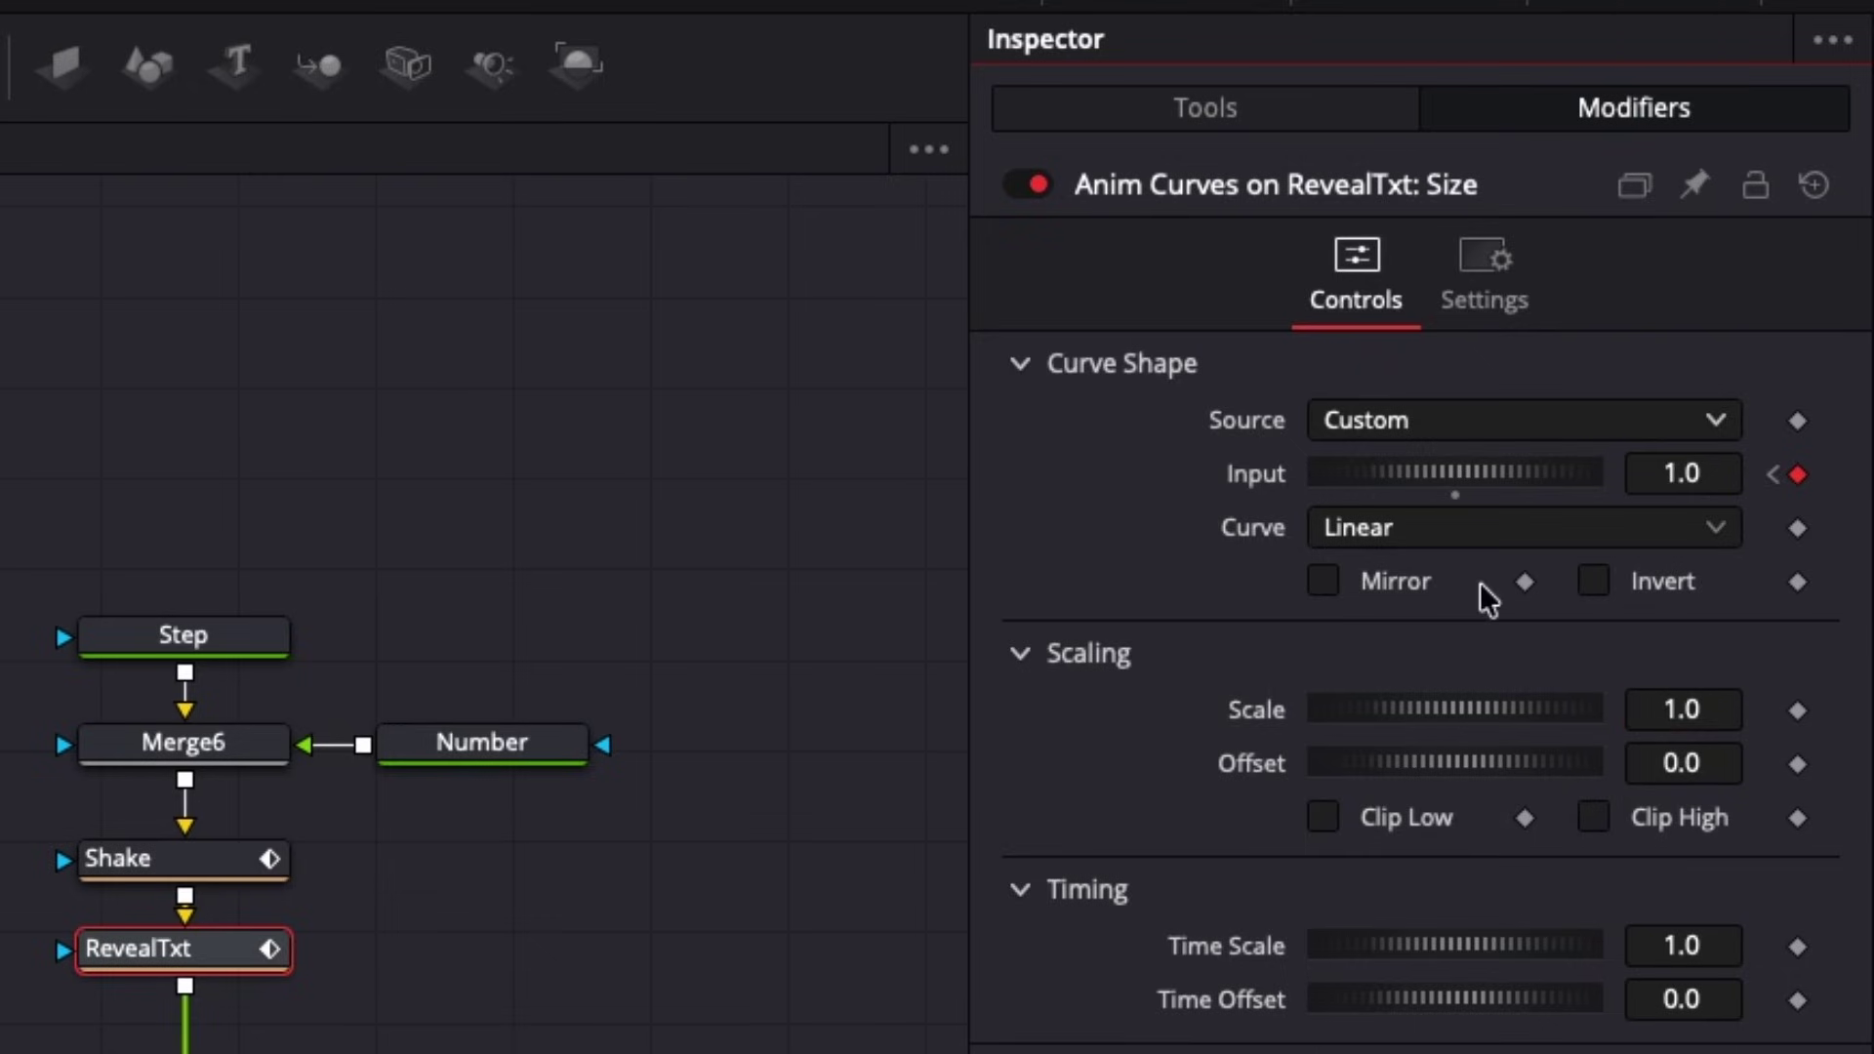
pyautogui.click(1521, 539)
pyautogui.click(1465, 632)
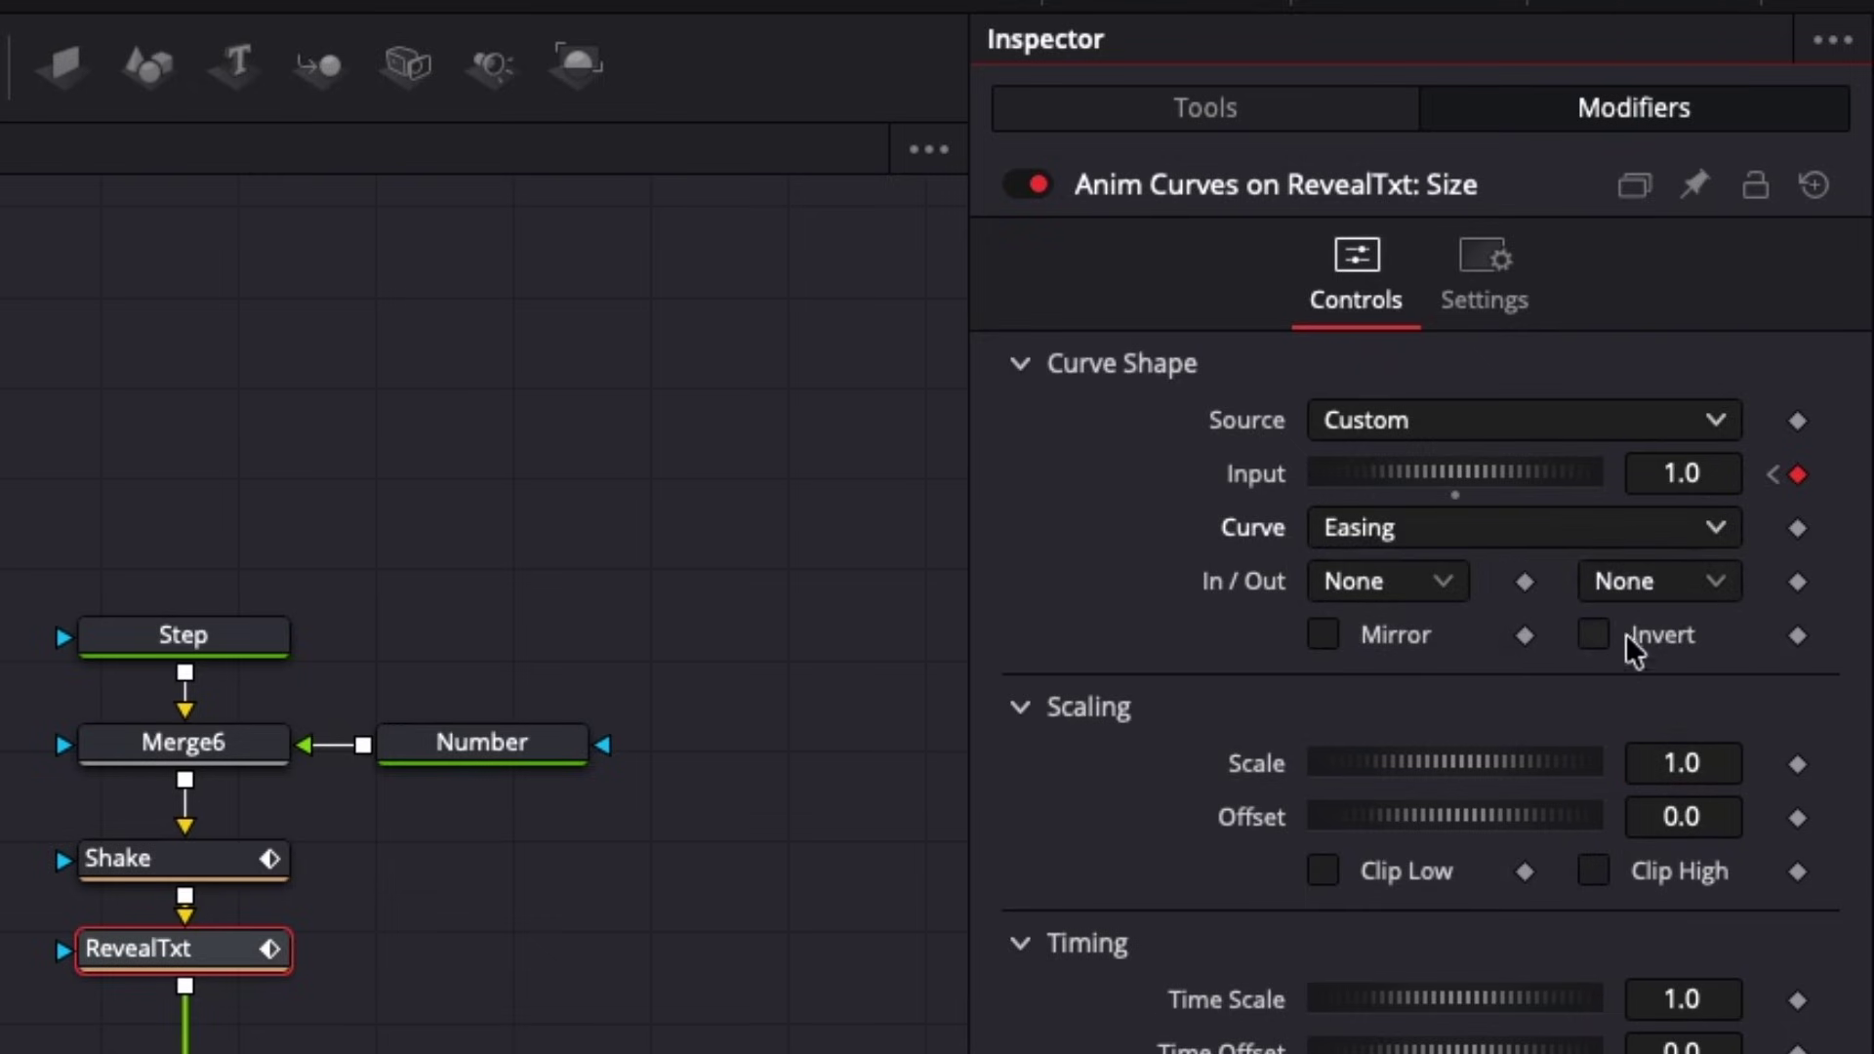
pyautogui.click(1660, 581)
pyautogui.click(1641, 1049)
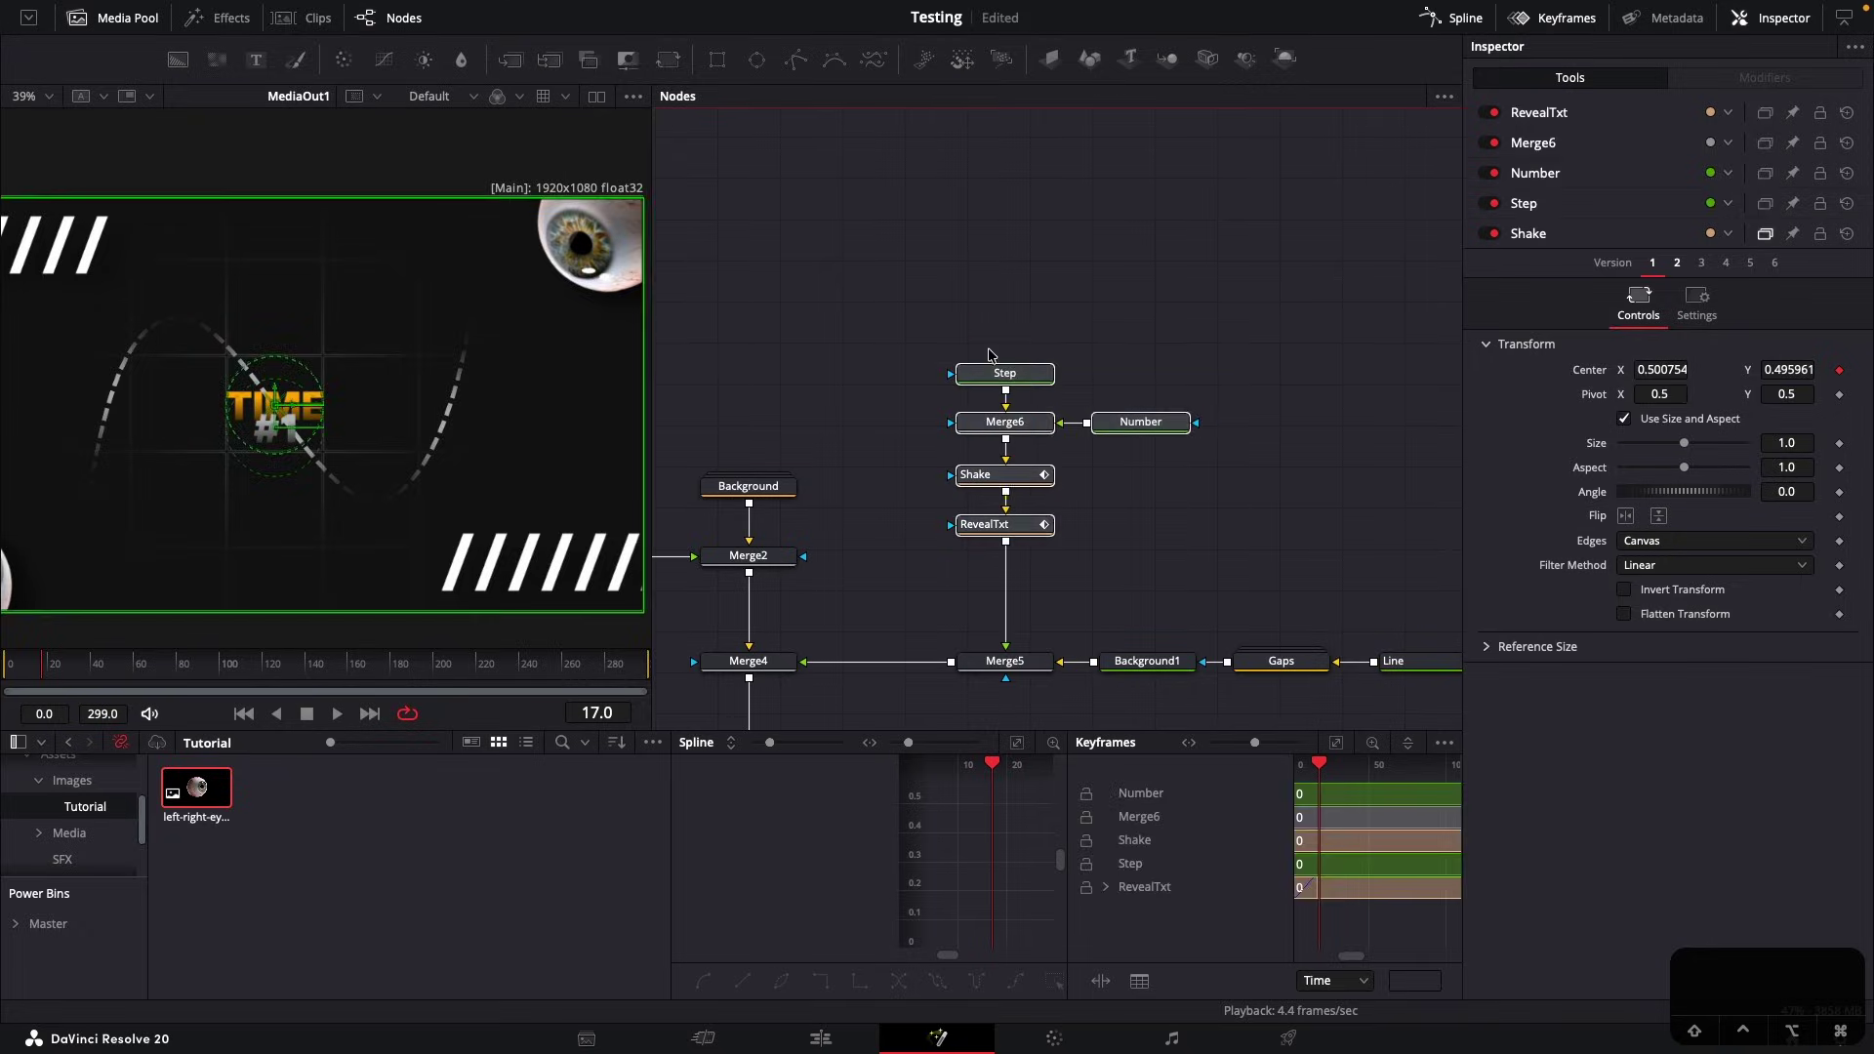
# Group the Step, Number, Merge6, Shake and RevealTxt nodes and align the group above Merge5
pyautogui.moveTo(989, 354); pyautogui.dragTo(989, 183)
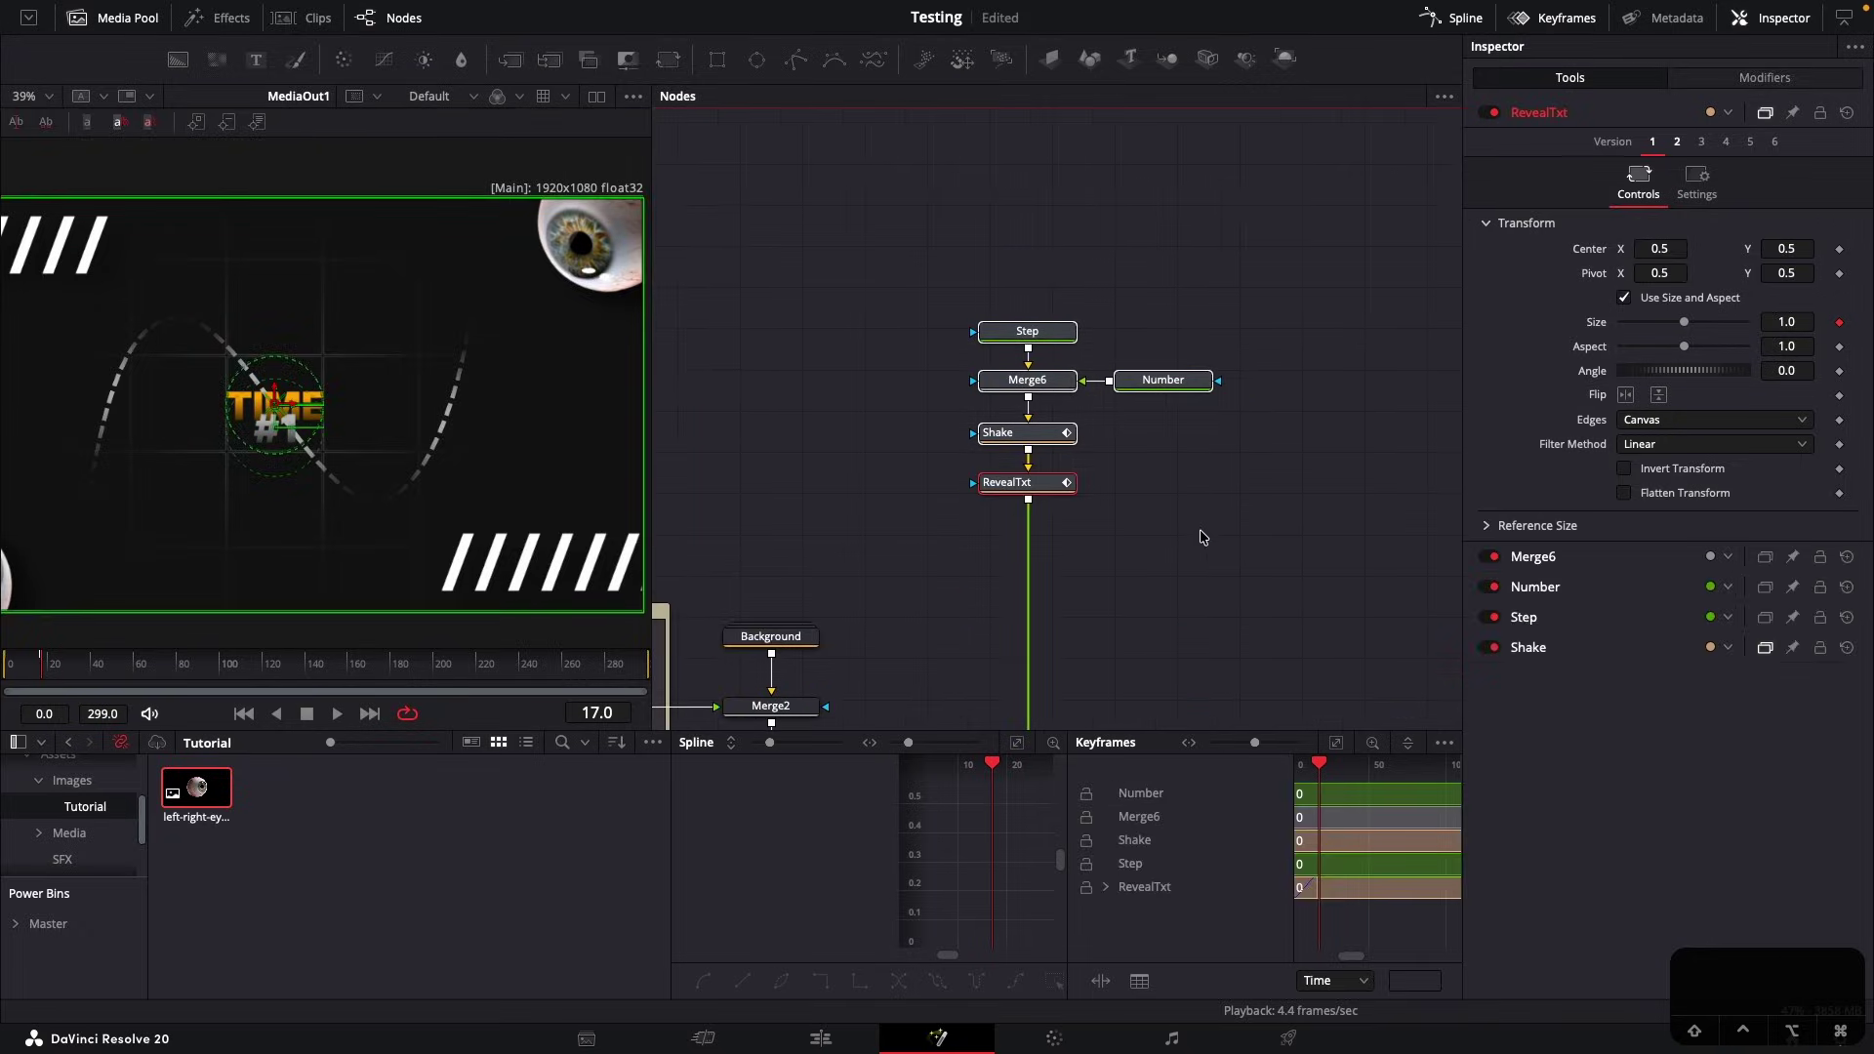
pyautogui.press('super+g')
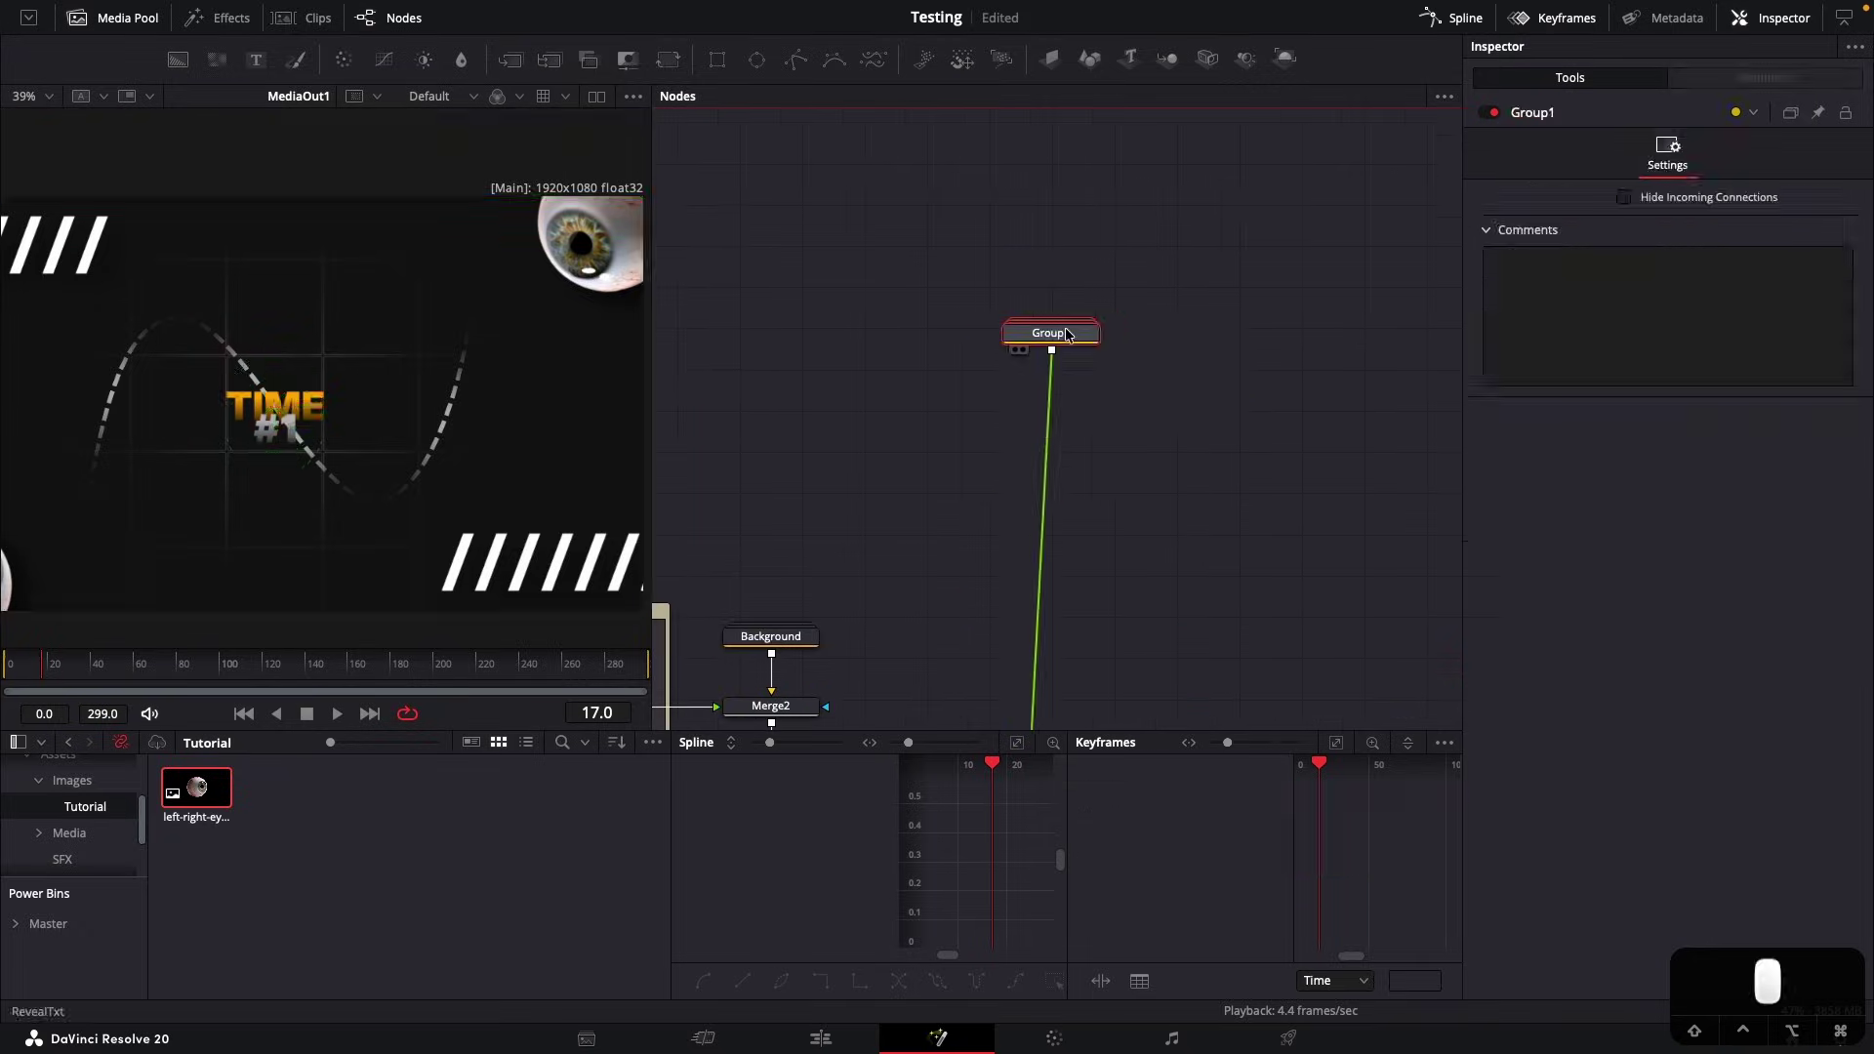
pyautogui.moveTo(1068, 332); pyautogui.dragTo(1040, 337)
# Try to rename the new group Step
pyautogui.press('F2')
pyautogui.write('Step')
pyautogui.press('Return')
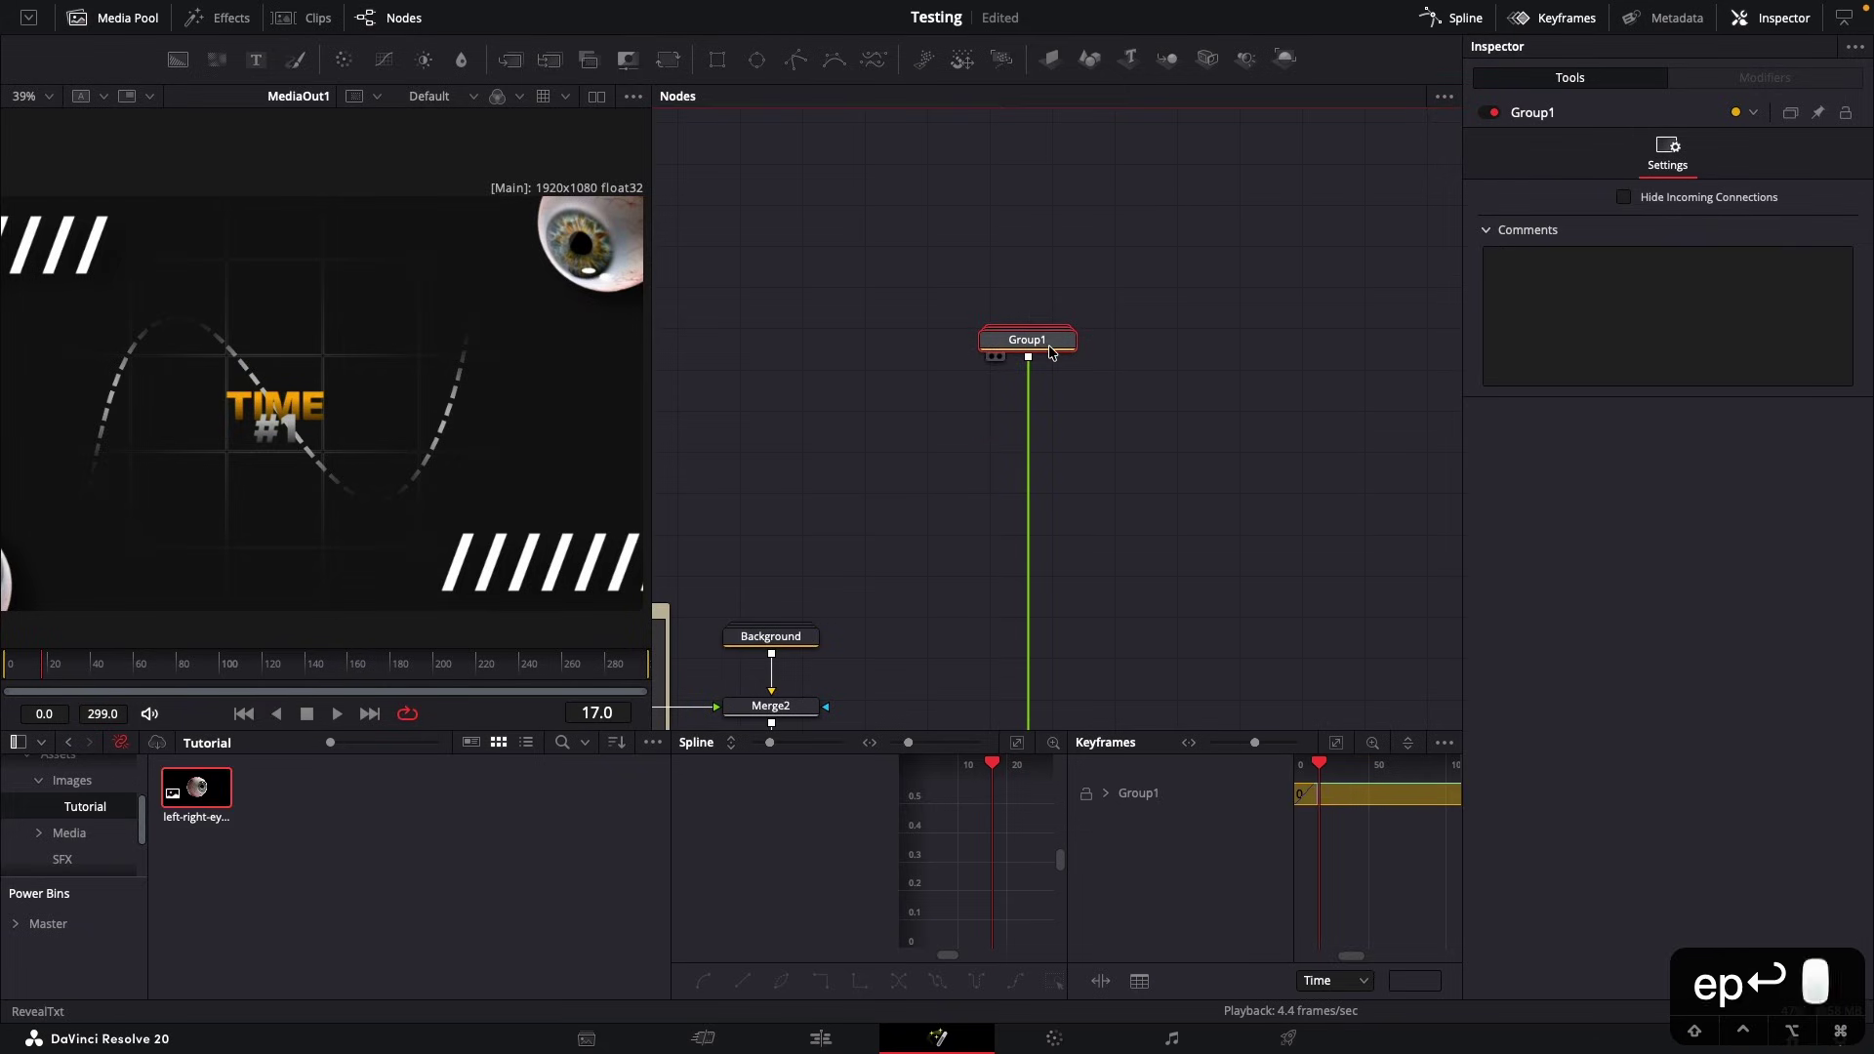
# Rename the new group StepGroup
pyautogui.press('F2')
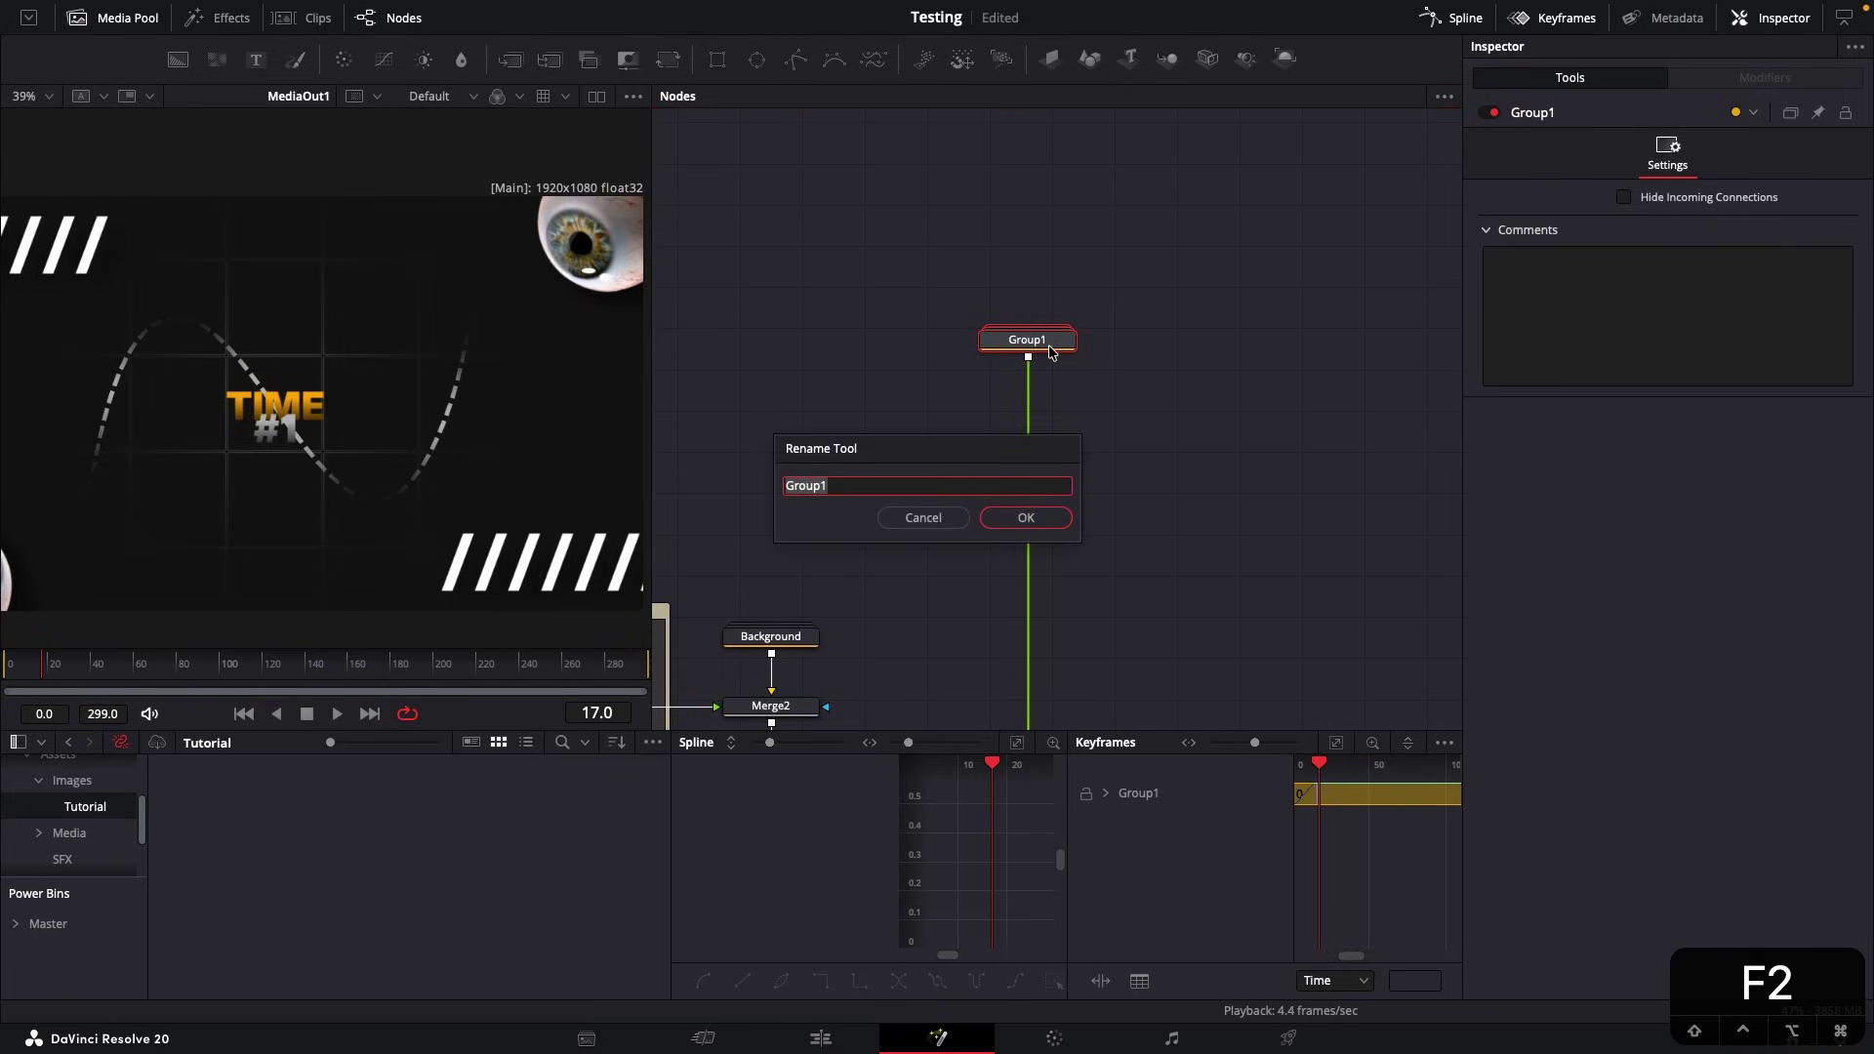
pyautogui.write('StepGroup')
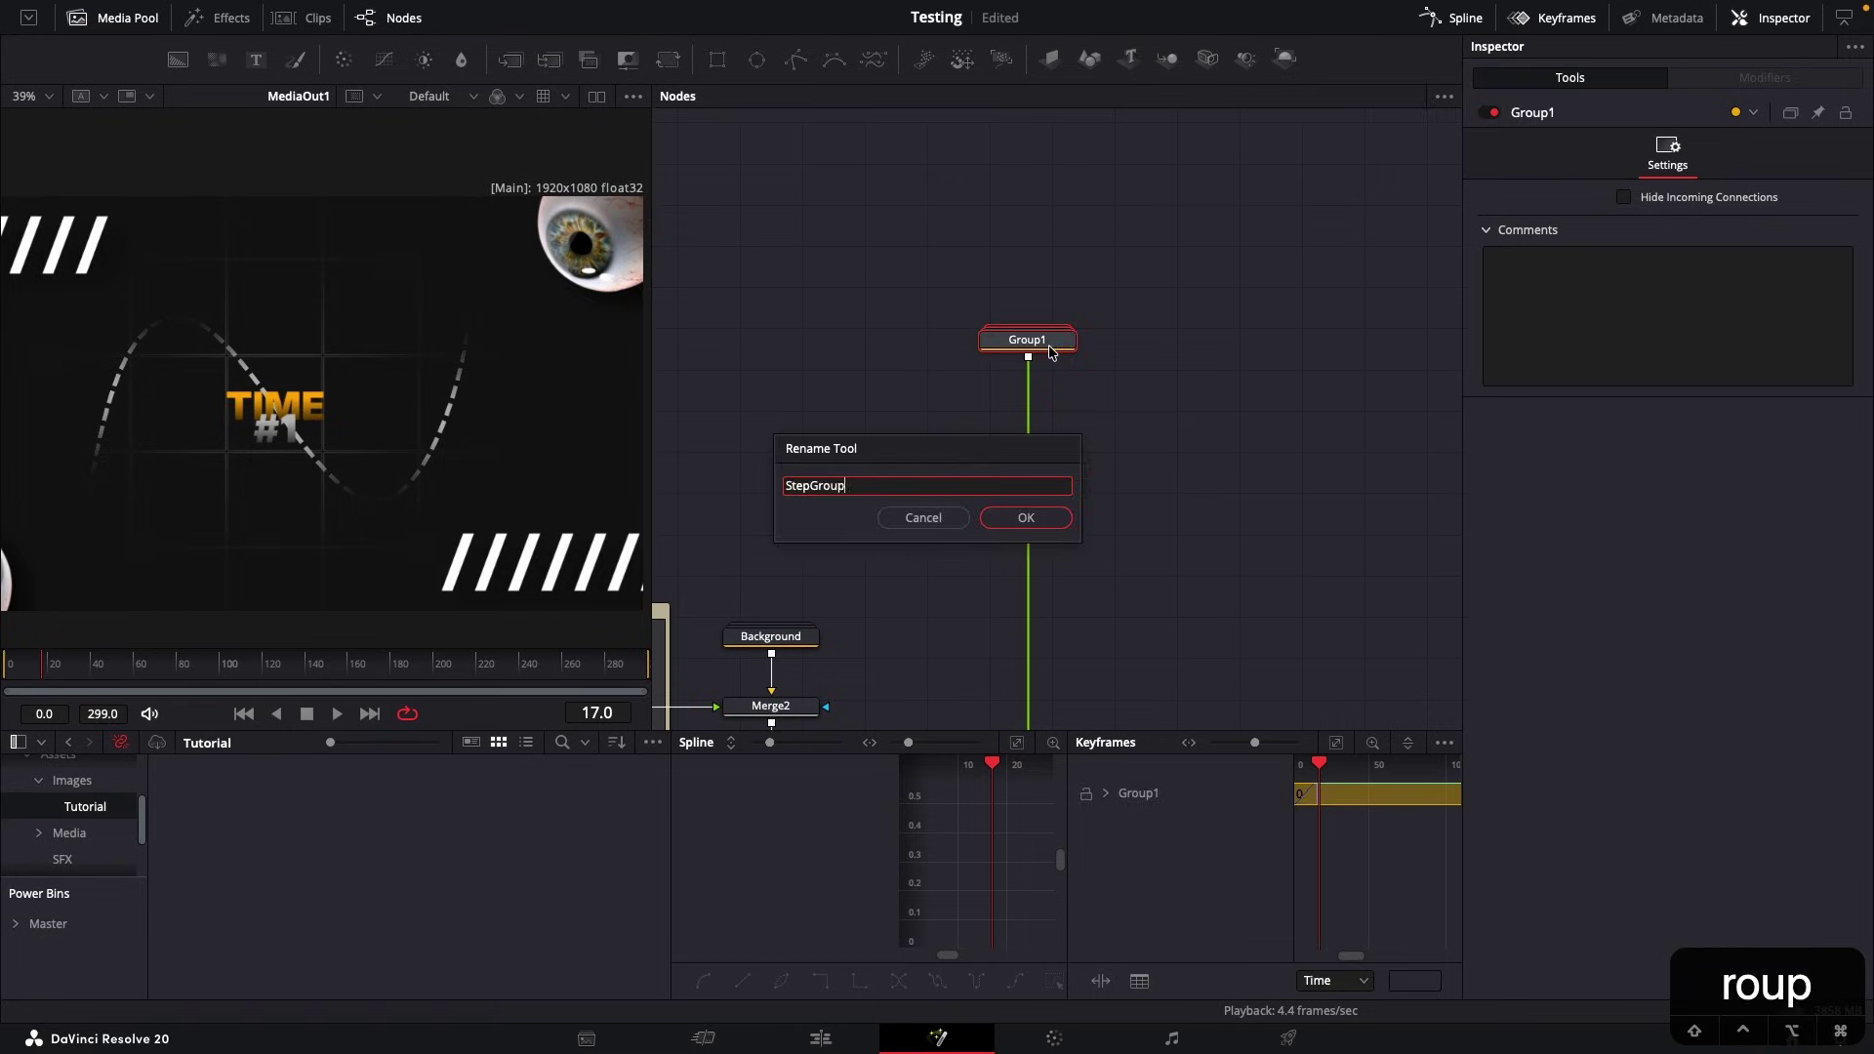
pyautogui.press('Return')
# Paste three instances of StepGroup into the empty node area beside it
pyautogui.click(1185, 378)
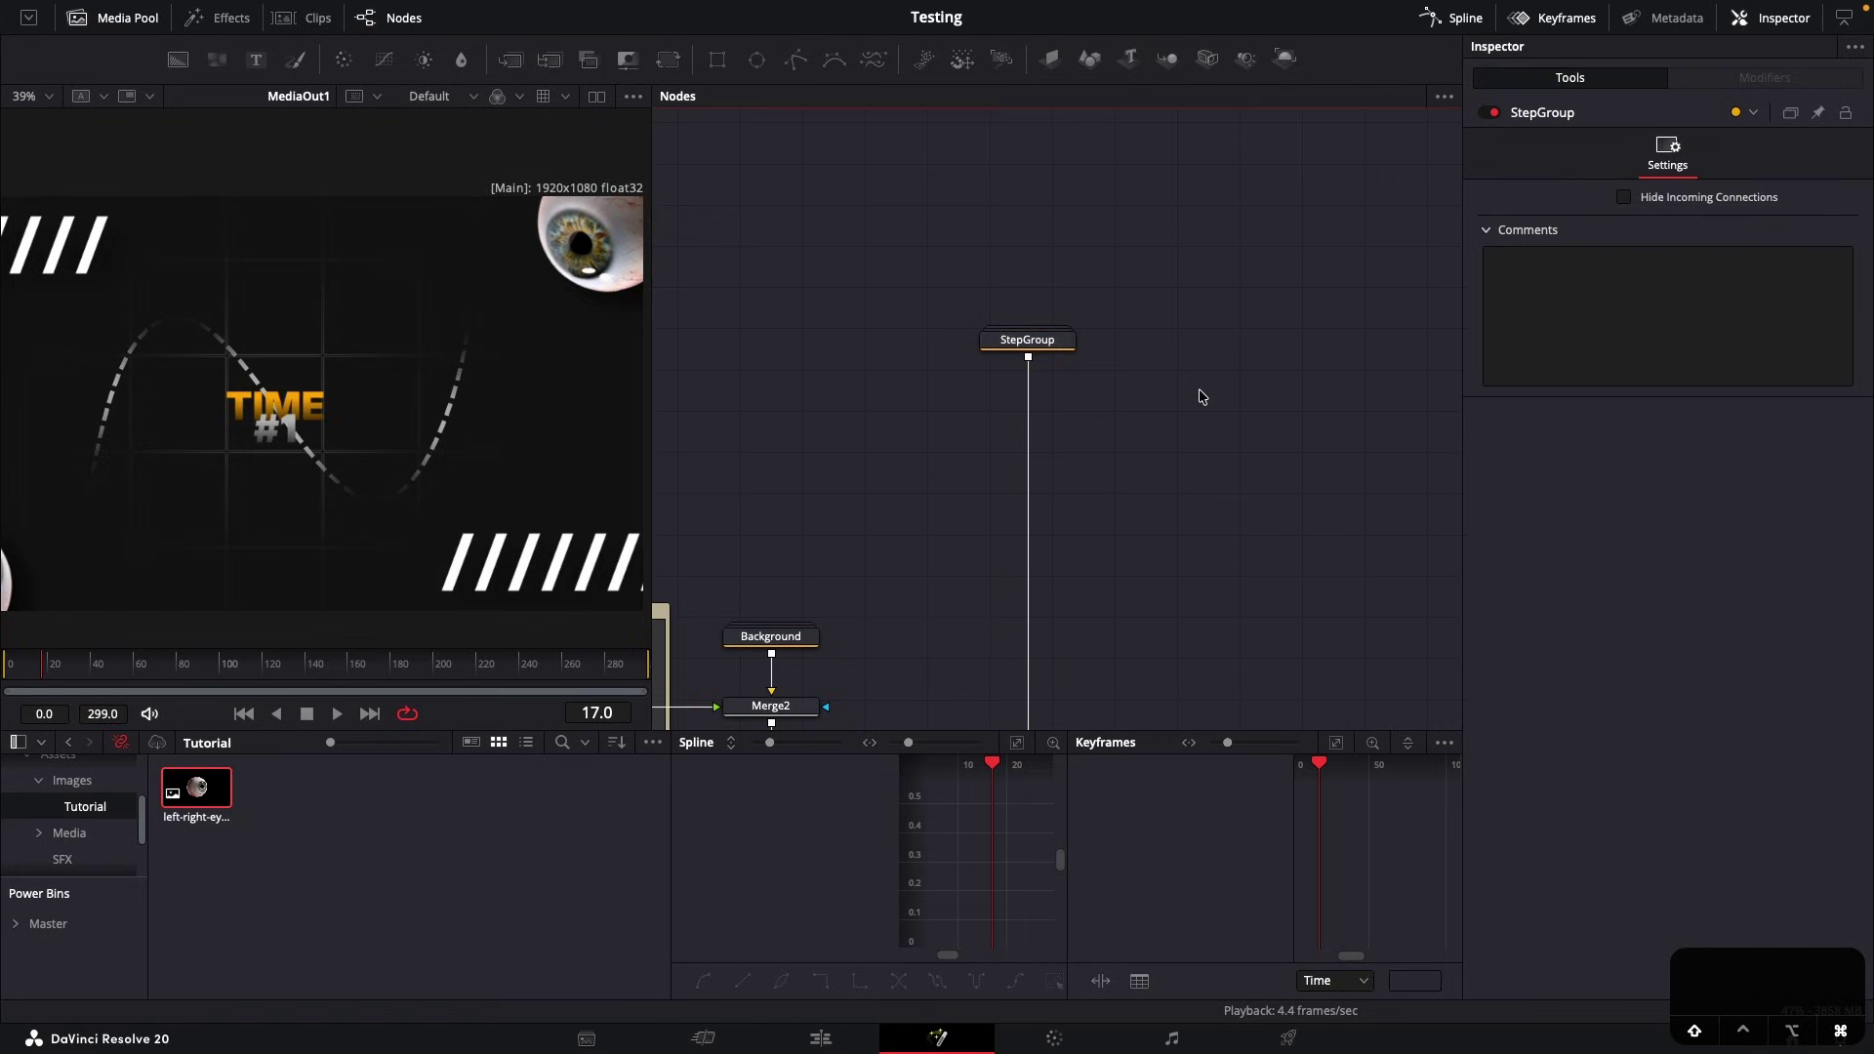
pyautogui.press('shift+super+v')
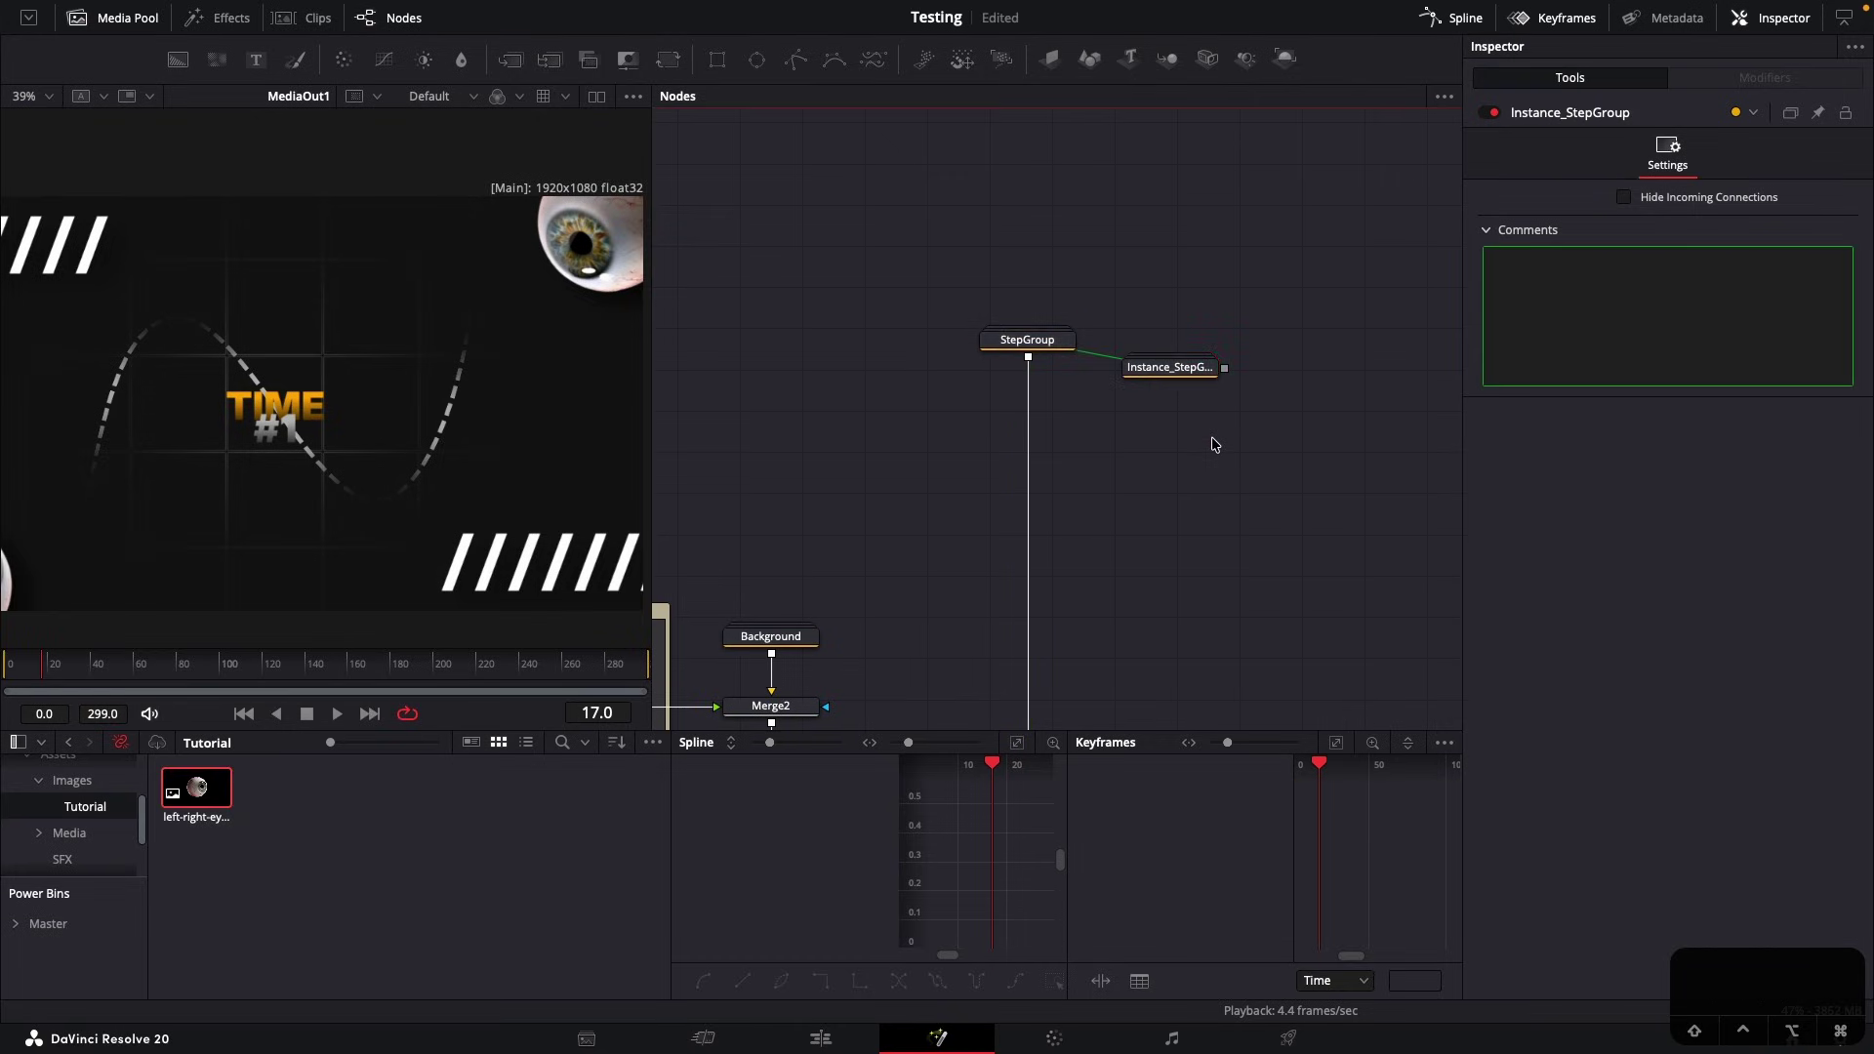
pyautogui.press('shift+super+v')
pyautogui.press('shift+super+v')
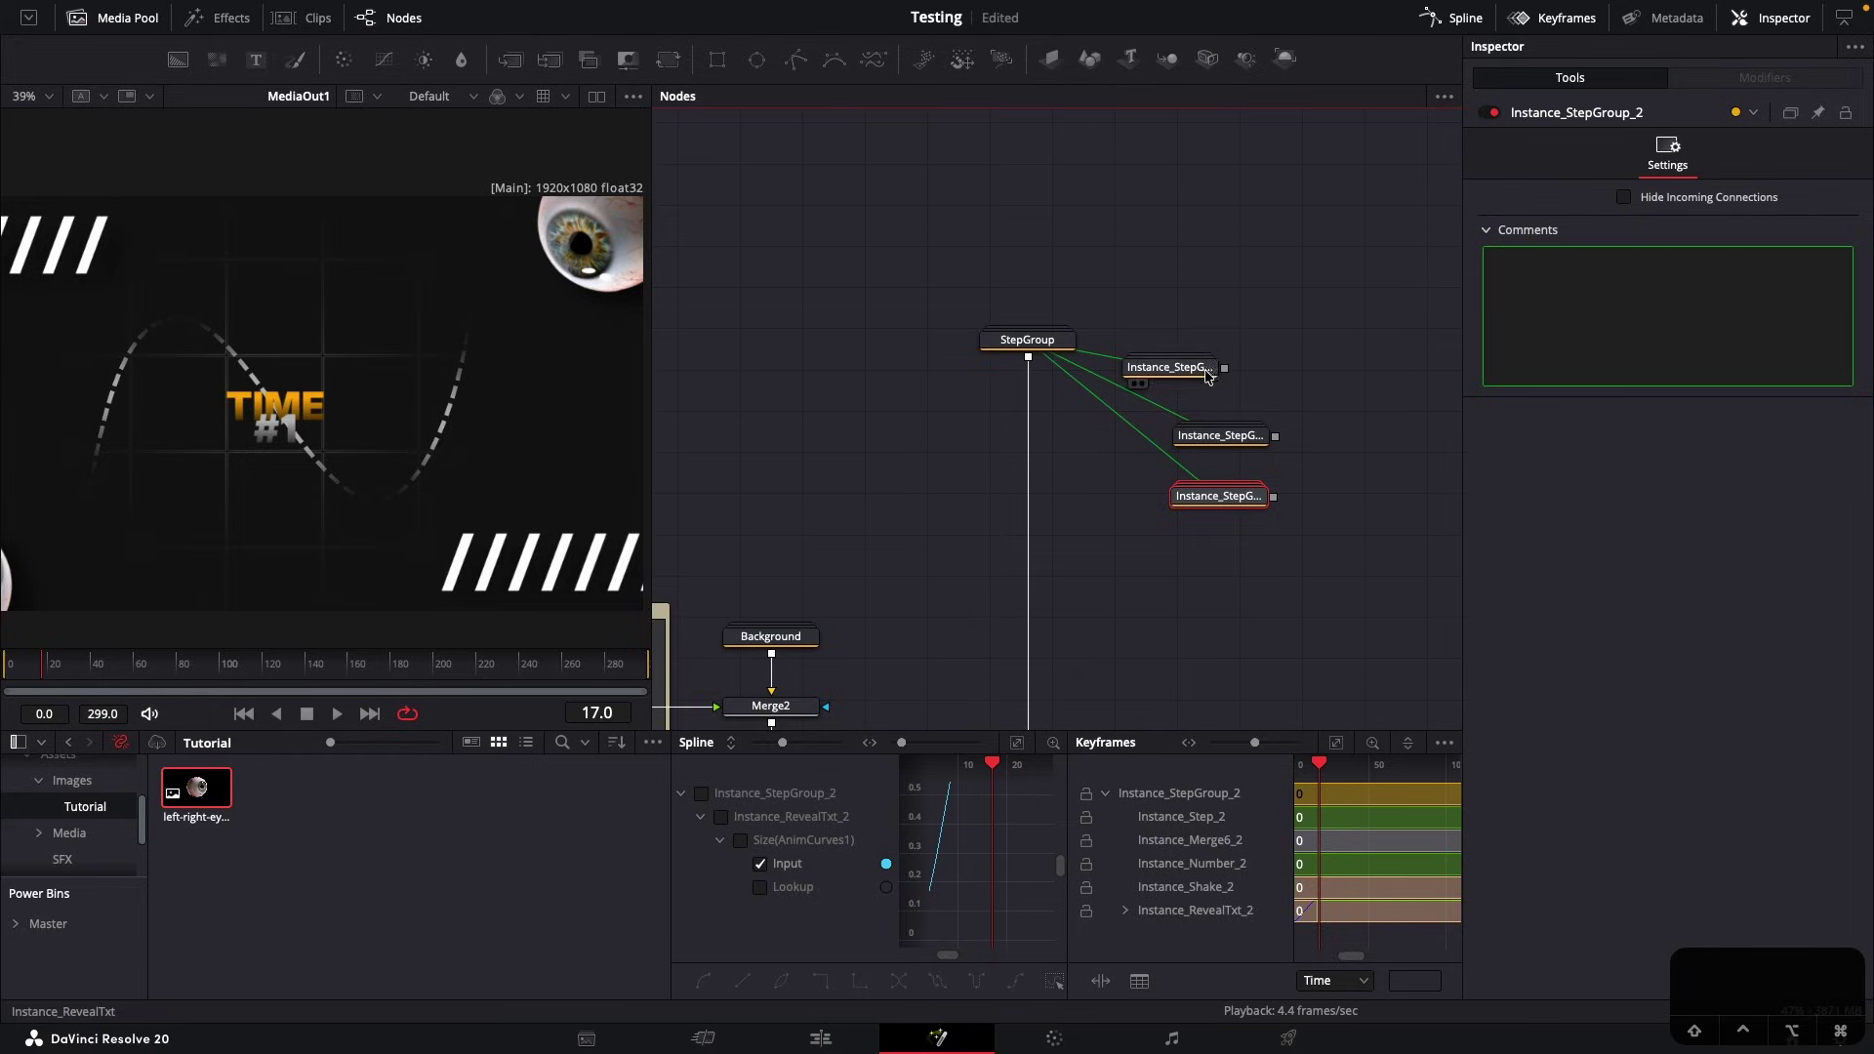
# Merge the three StepGroup instances over the original in a vertical chain of Merge nodes and move StepGroup higher above them
pyautogui.moveTo(1209, 371); pyautogui.dragTo(1028, 357)
pyautogui.moveTo(1322, 371); pyautogui.dragTo(1027, 407)
pyautogui.moveTo(1198, 369); pyautogui.dragTo(1242, 453)
pyautogui.moveTo(1037, 475); pyautogui.dragTo(1244, 500)
pyautogui.moveTo(1299, 498); pyautogui.dragTo(846, 460)
pyautogui.moveTo(1245, 496); pyautogui.dragTo(1264, 514)
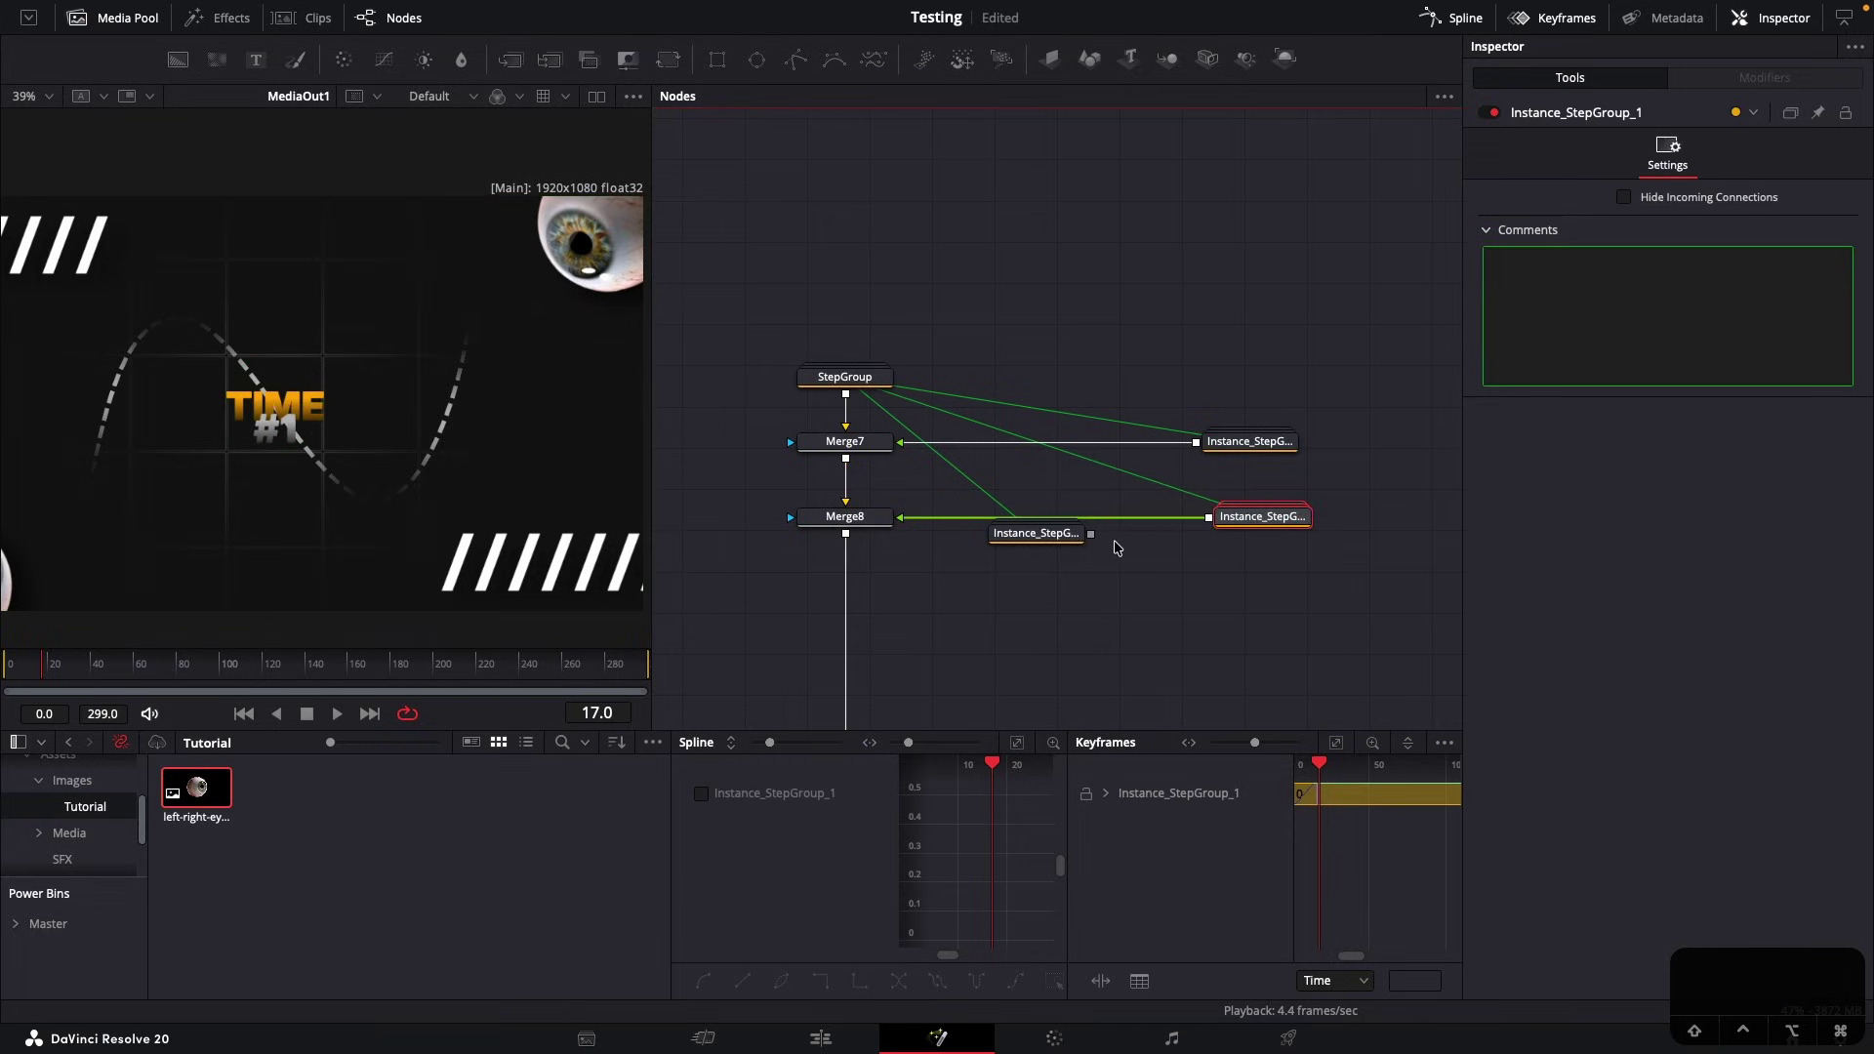
pyautogui.moveTo(1041, 527); pyautogui.dragTo(845, 533)
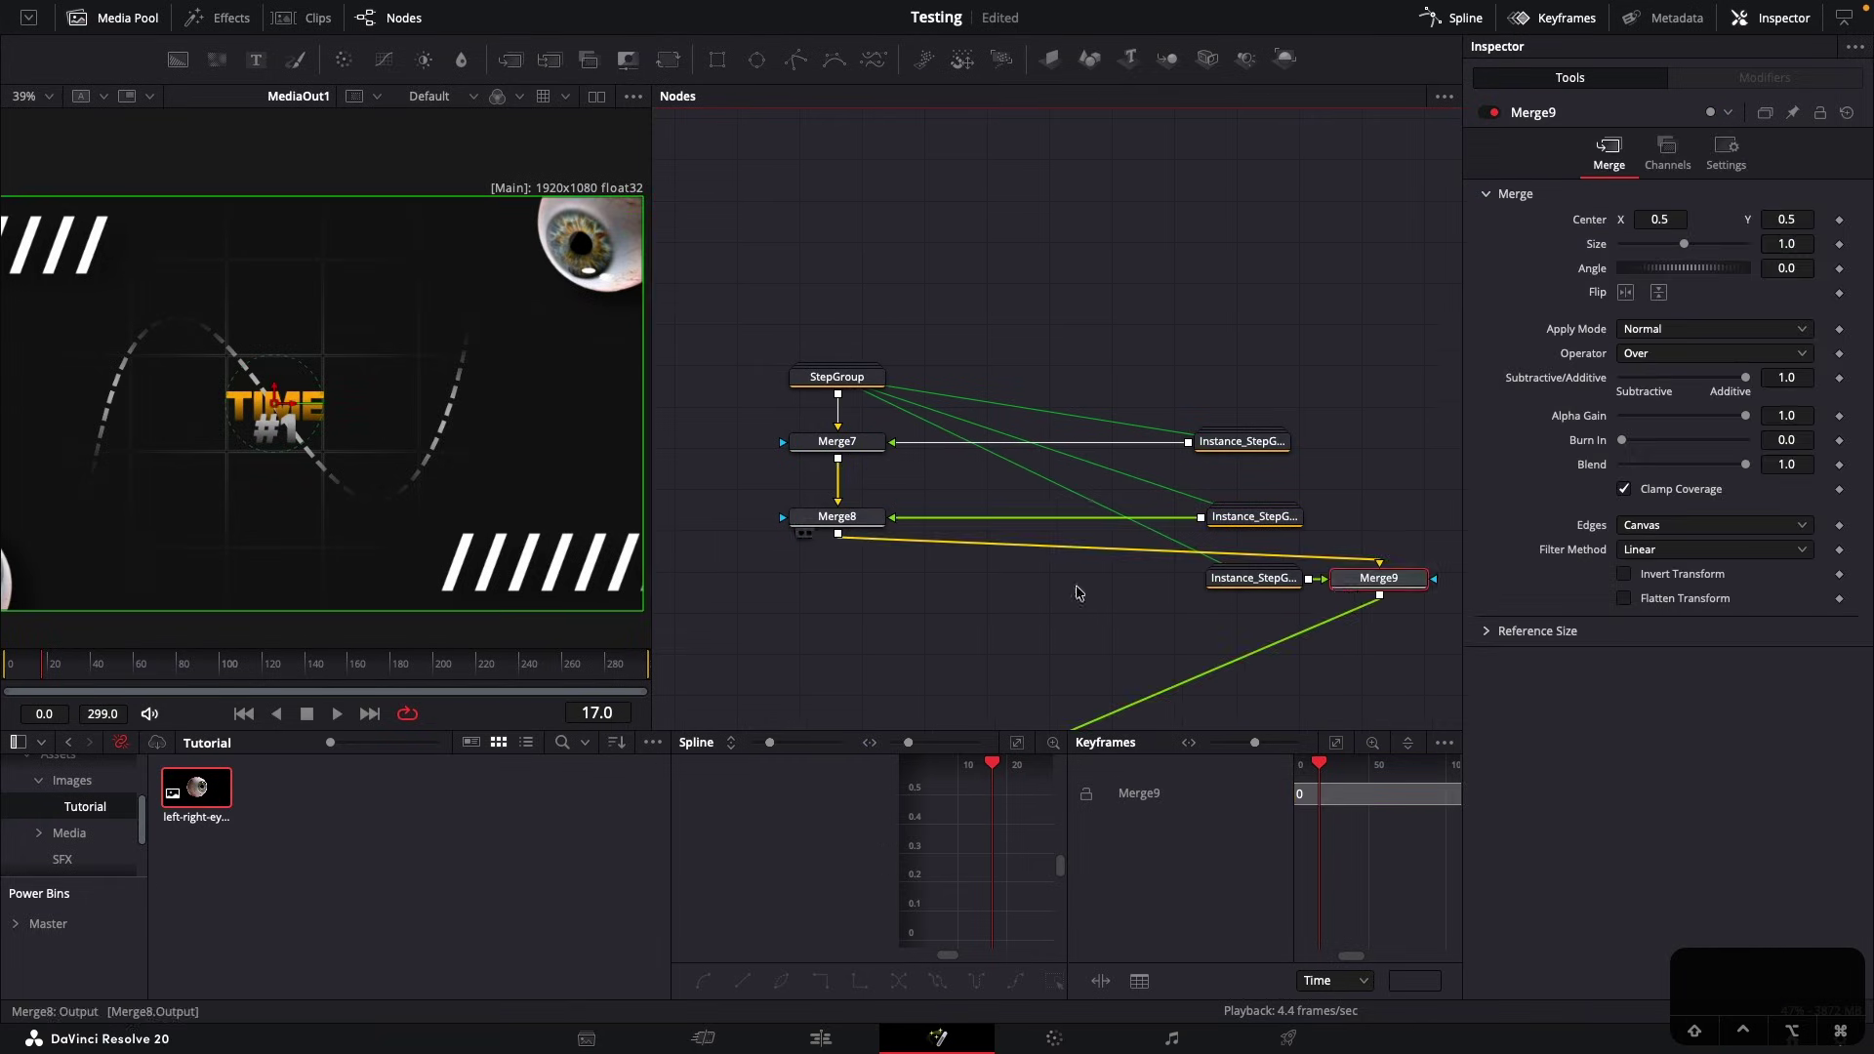
pyautogui.moveTo(919, 361); pyautogui.dragTo(918, 226)
pyautogui.click(1013, 403)
# Add a Transform node after StepGroup and a copy of it after each of the three instances
pyautogui.click(913, 222)
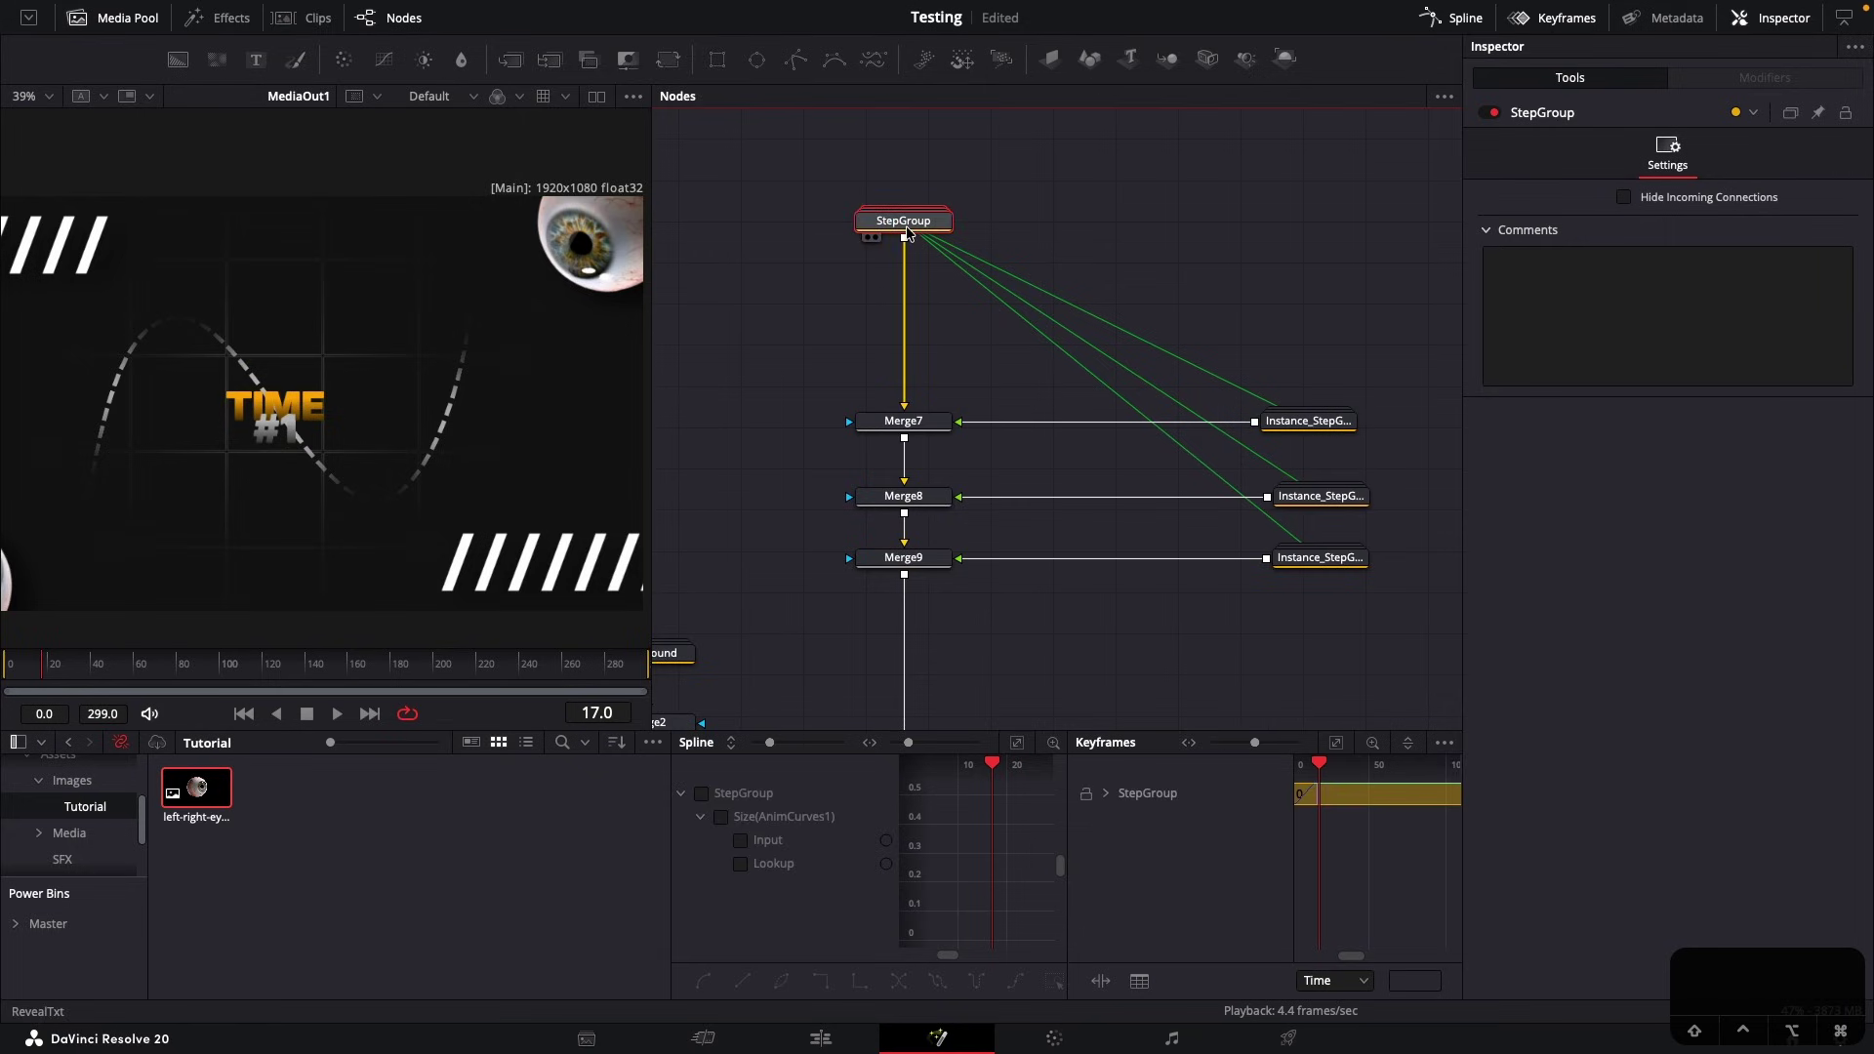
pyautogui.hotkey('shift', 'space')
pyautogui.write('tra')
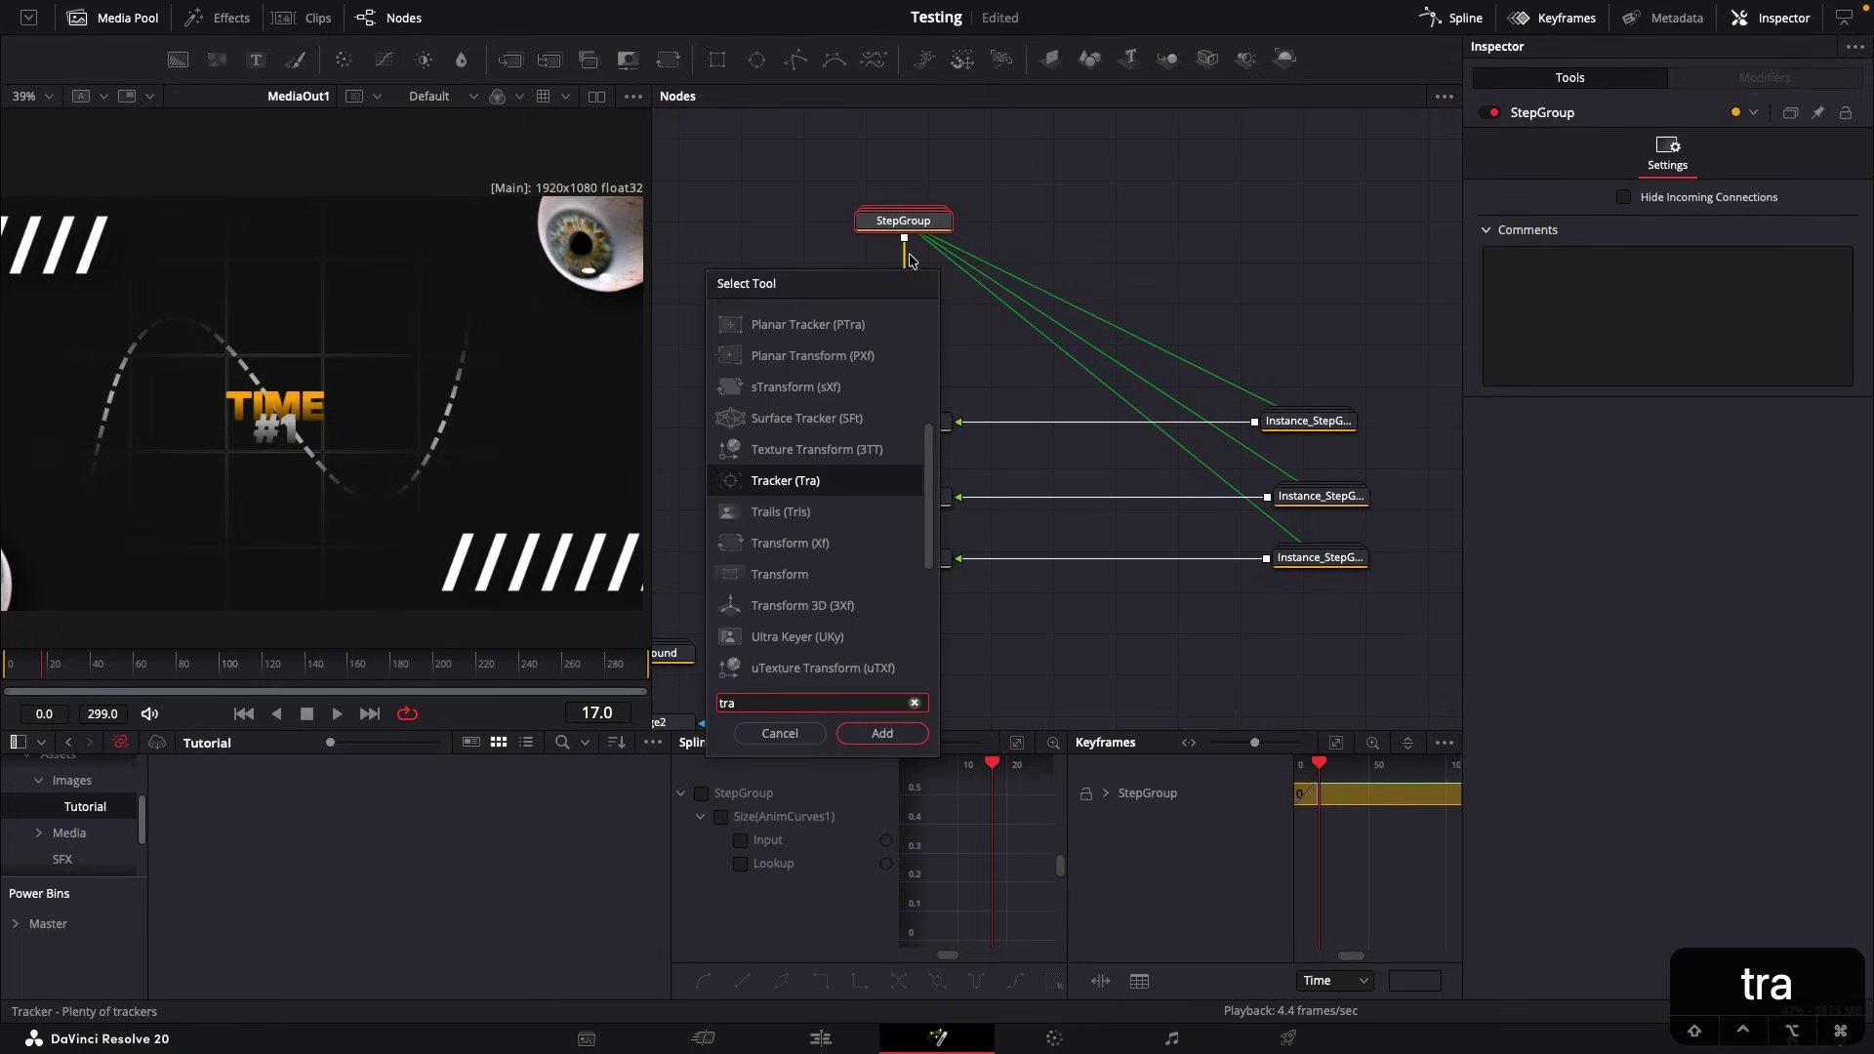
pyautogui.press('Down')
pyautogui.press('Down')
pyautogui.press('Return')
pyautogui.click(966, 314)
# Using Transform1 with the Line path displayed, place the first label at the path's lower start, center about X 0.245, Y 0.293
pyautogui.click(916, 263)
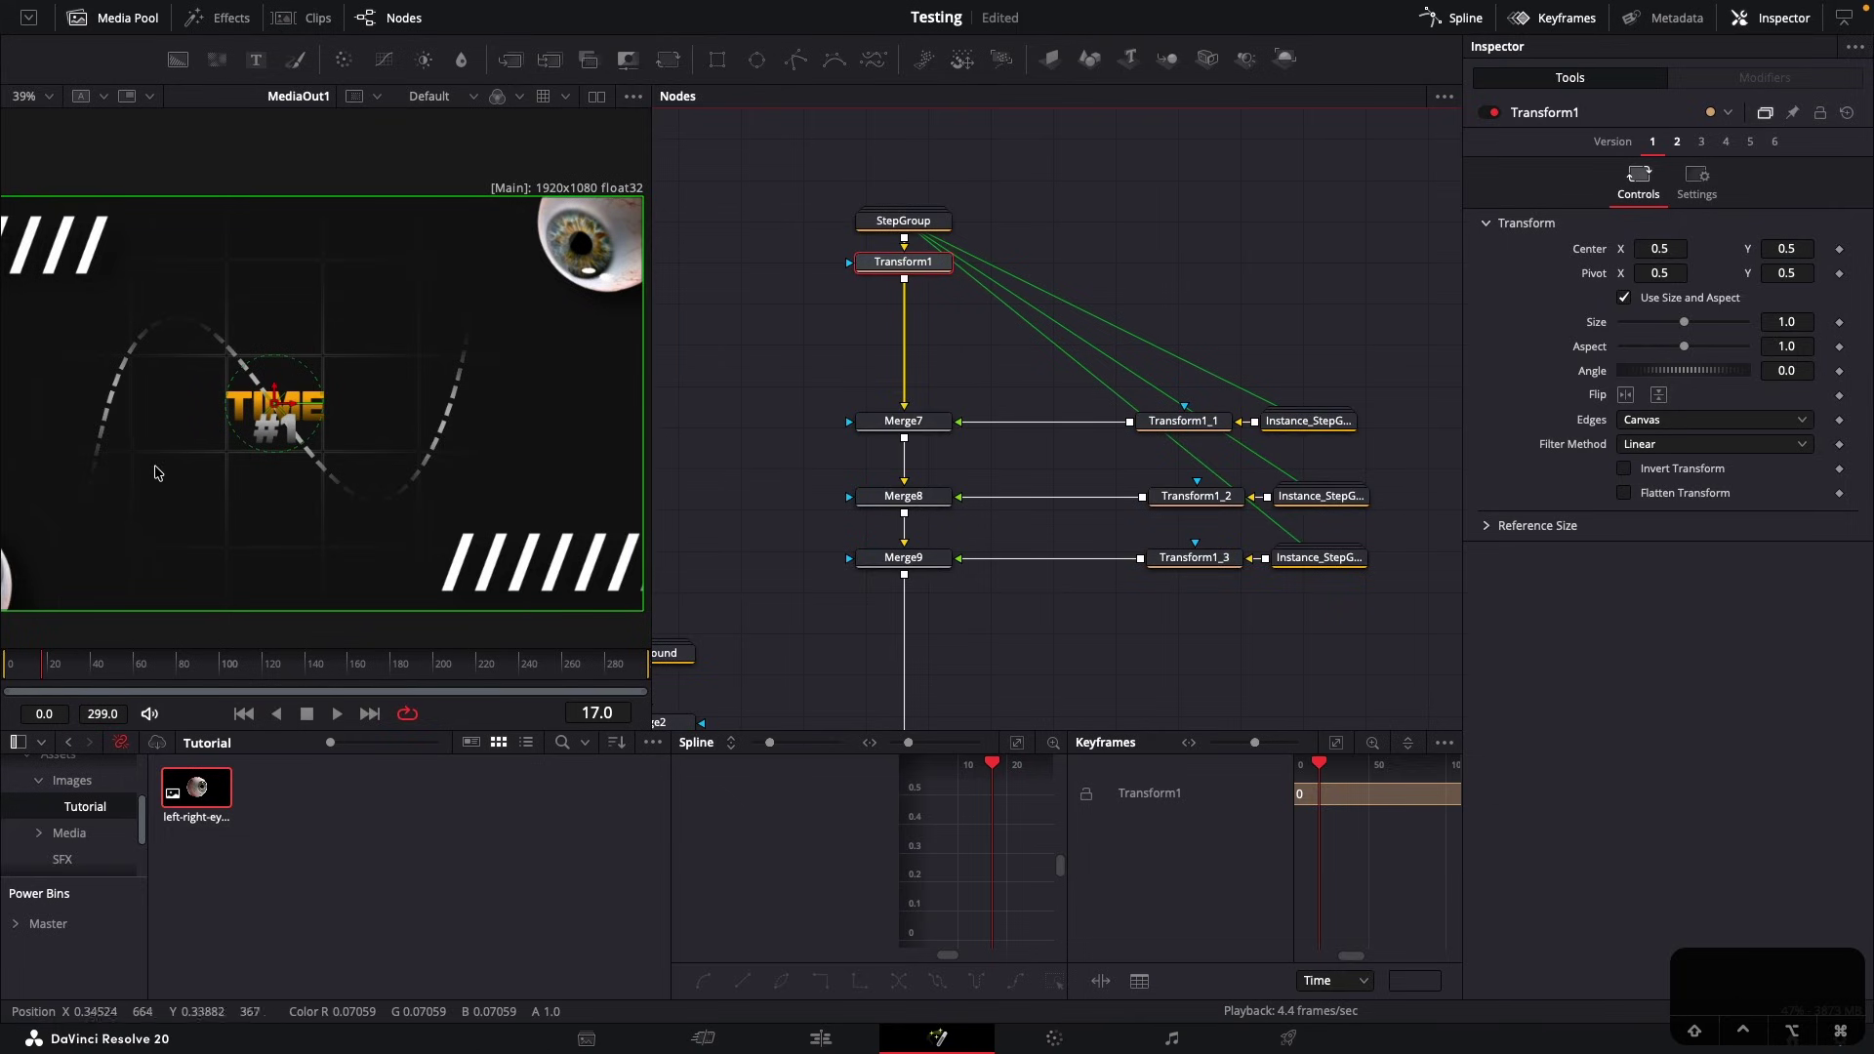
pyautogui.moveTo(156, 470); pyautogui.dragTo(253, 478)
pyautogui.moveTo(1078, 666); pyautogui.dragTo(1046, 530)
pyautogui.keyDown('ctrl'); pyautogui.click(1269, 694); pyautogui.keyUp('ctrl')
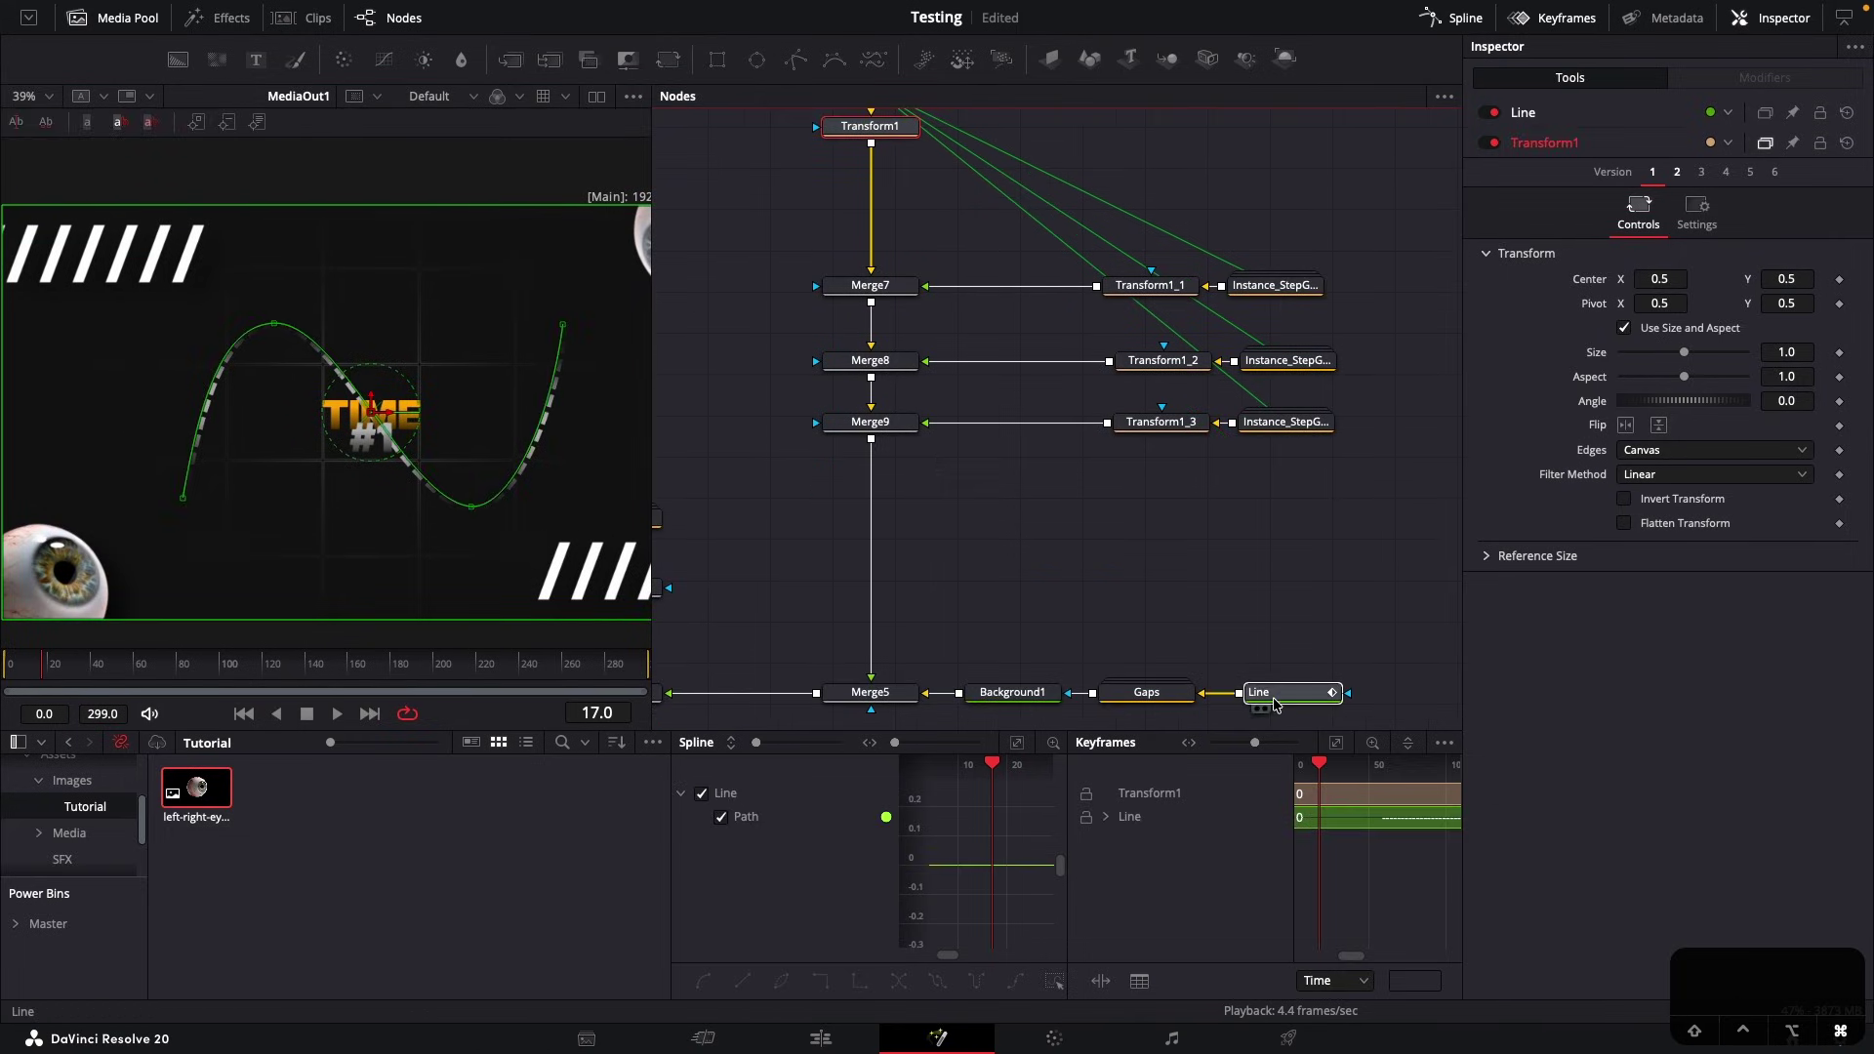
pyautogui.scroll(2, 340, 467)
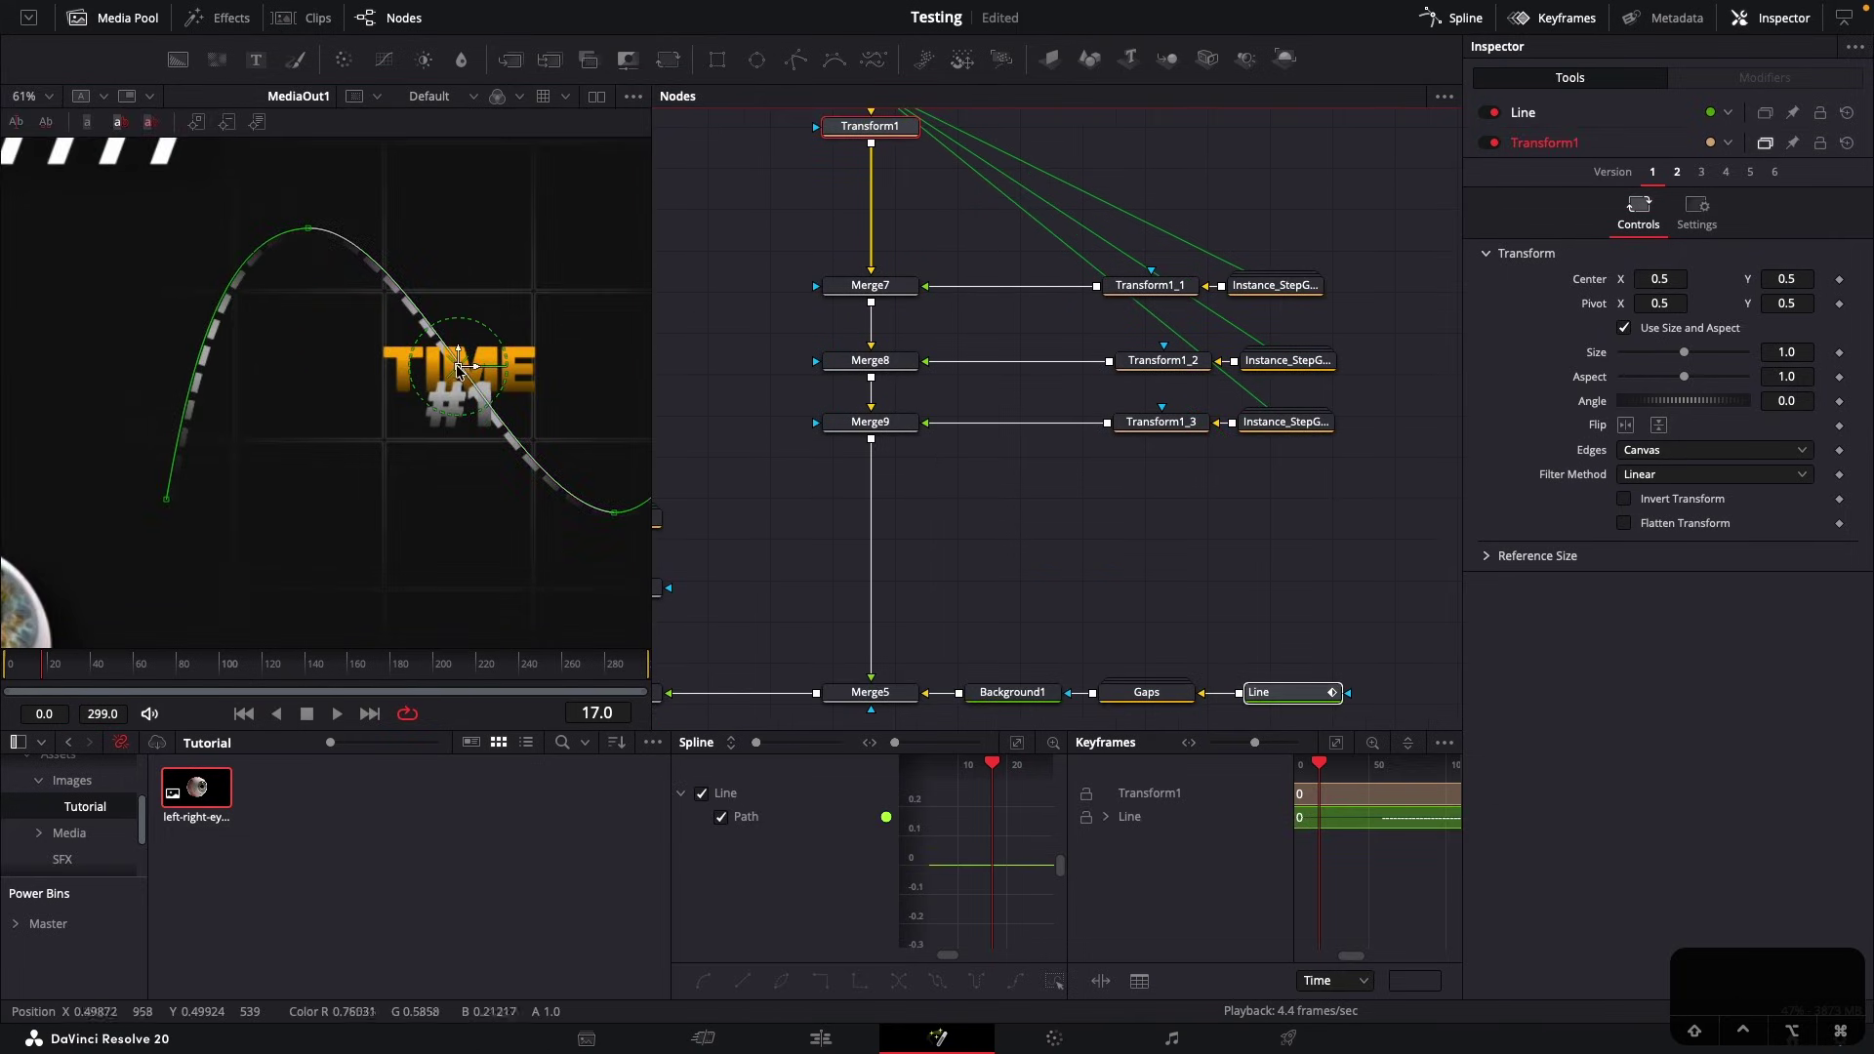
pyautogui.moveTo(1670, 278); pyautogui.dragTo(1650, 278)
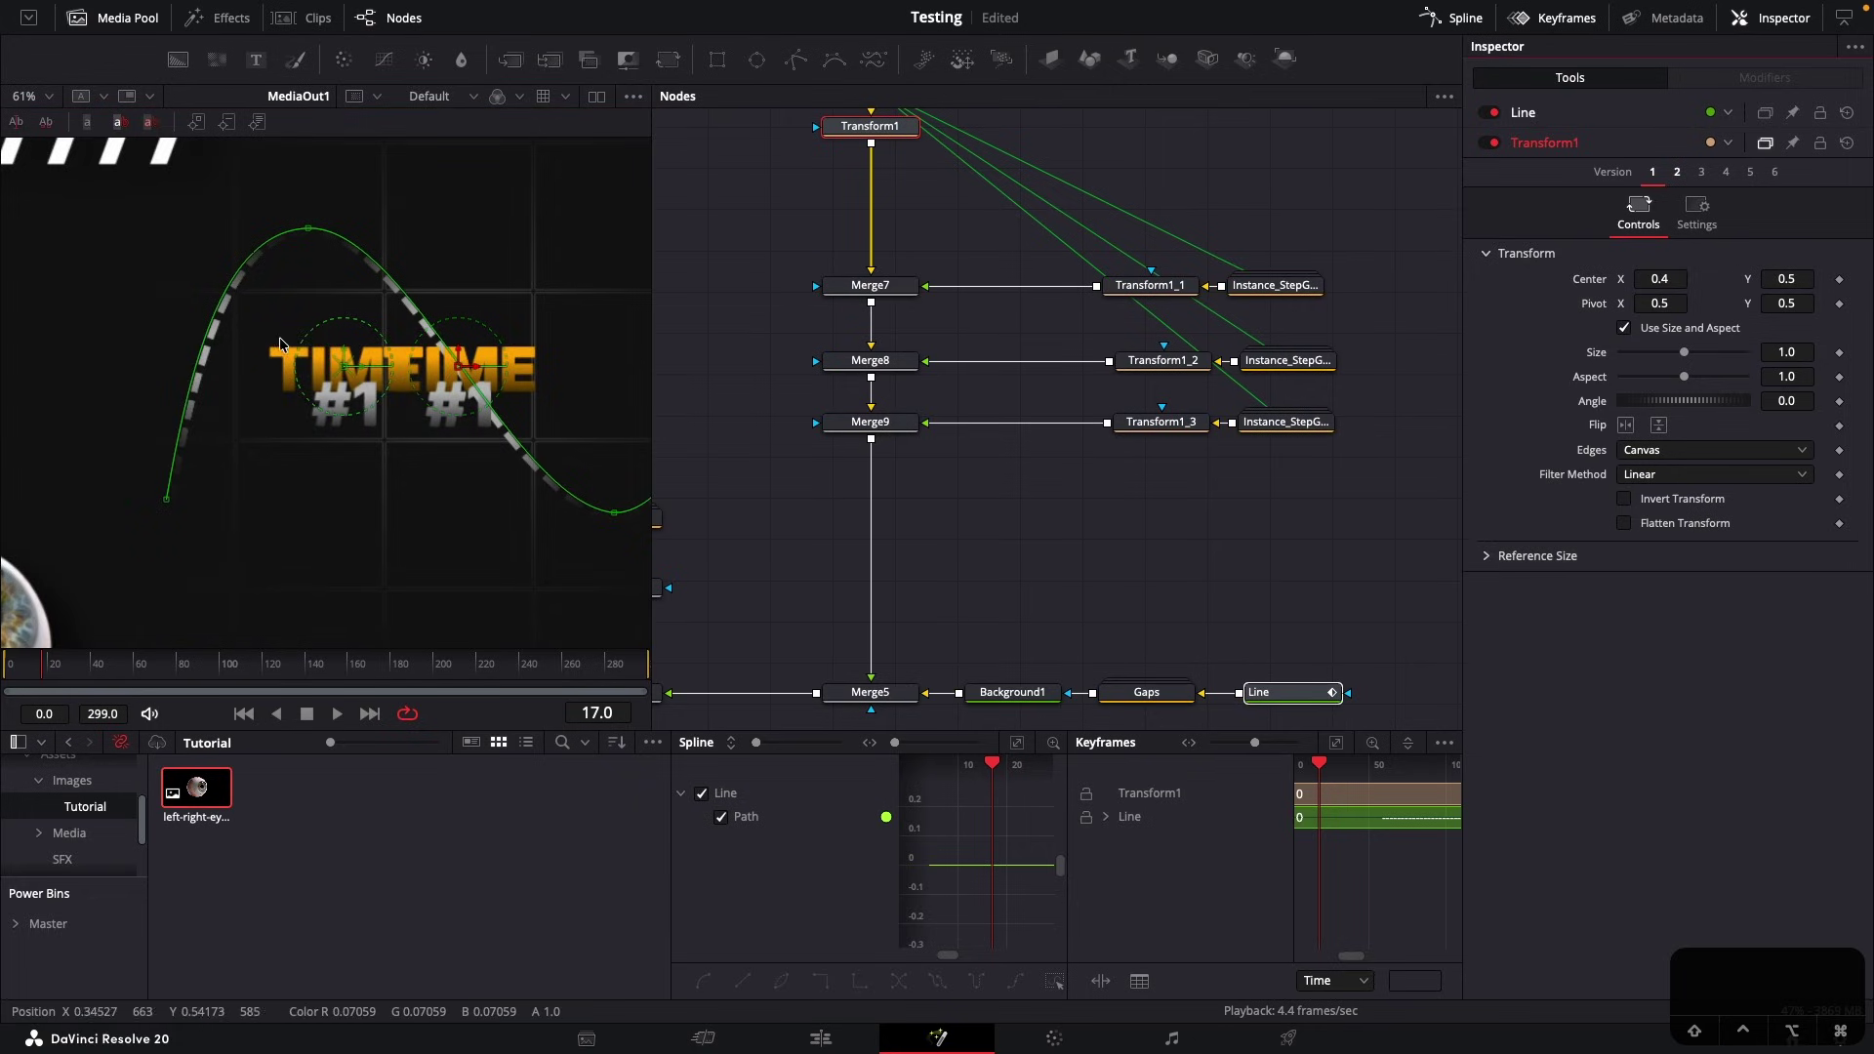
pyautogui.moveTo(342, 371); pyautogui.dragTo(164, 503)
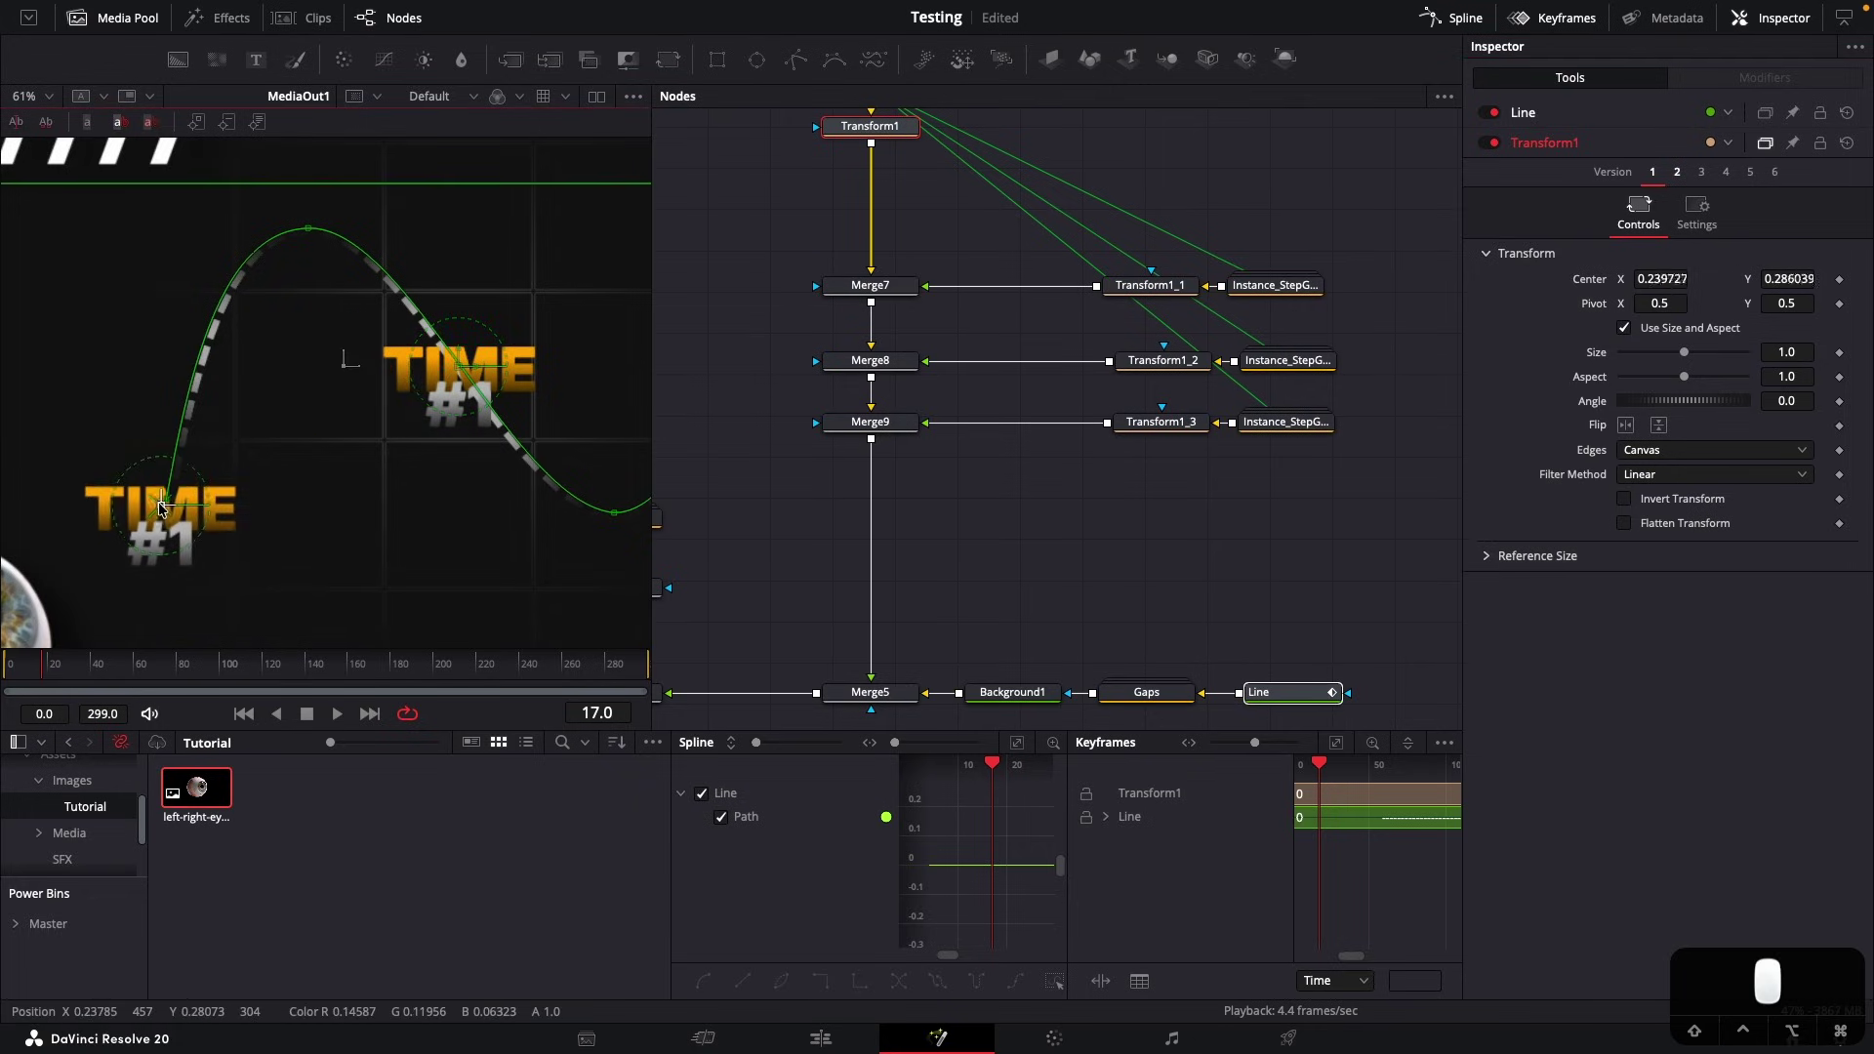
pyautogui.scroll(10, 164, 503)
pyautogui.moveTo(114, 379); pyautogui.dragTo(117, 390)
pyautogui.scroll(-8, 293, 396)
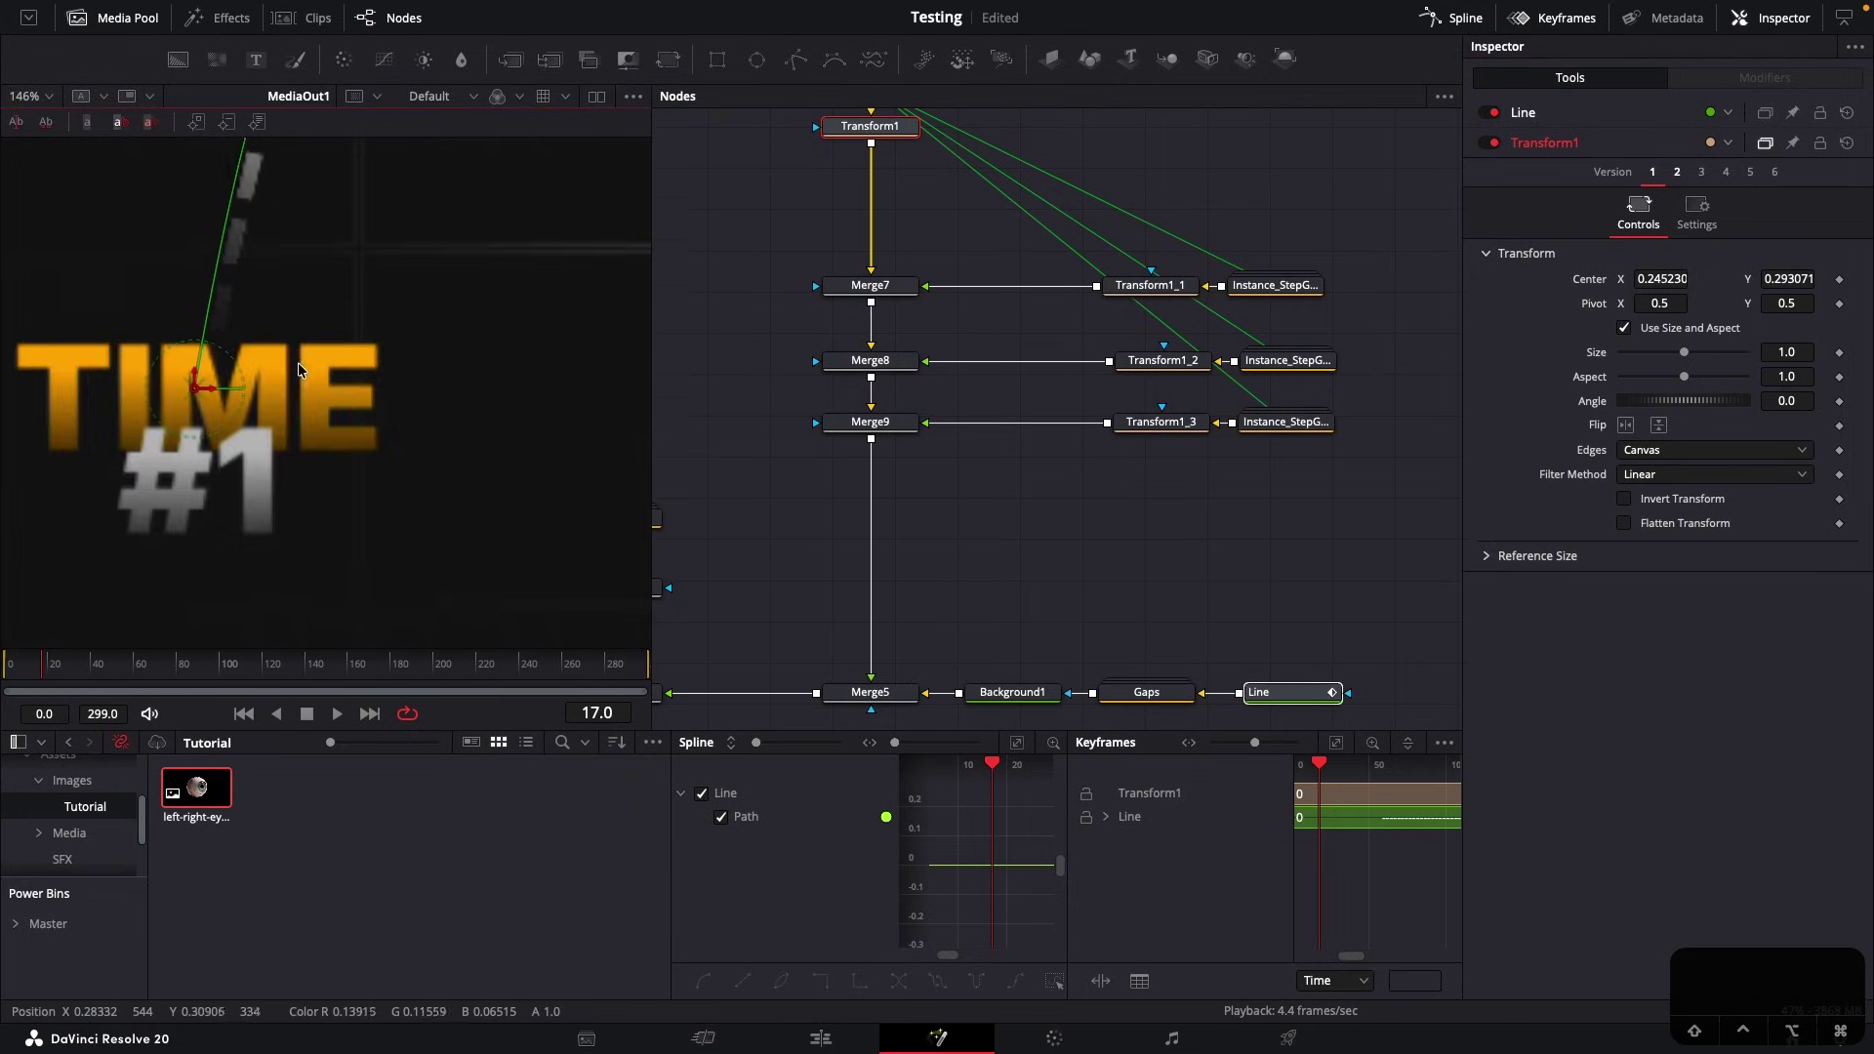
pyautogui.scroll(-4, 388, 364)
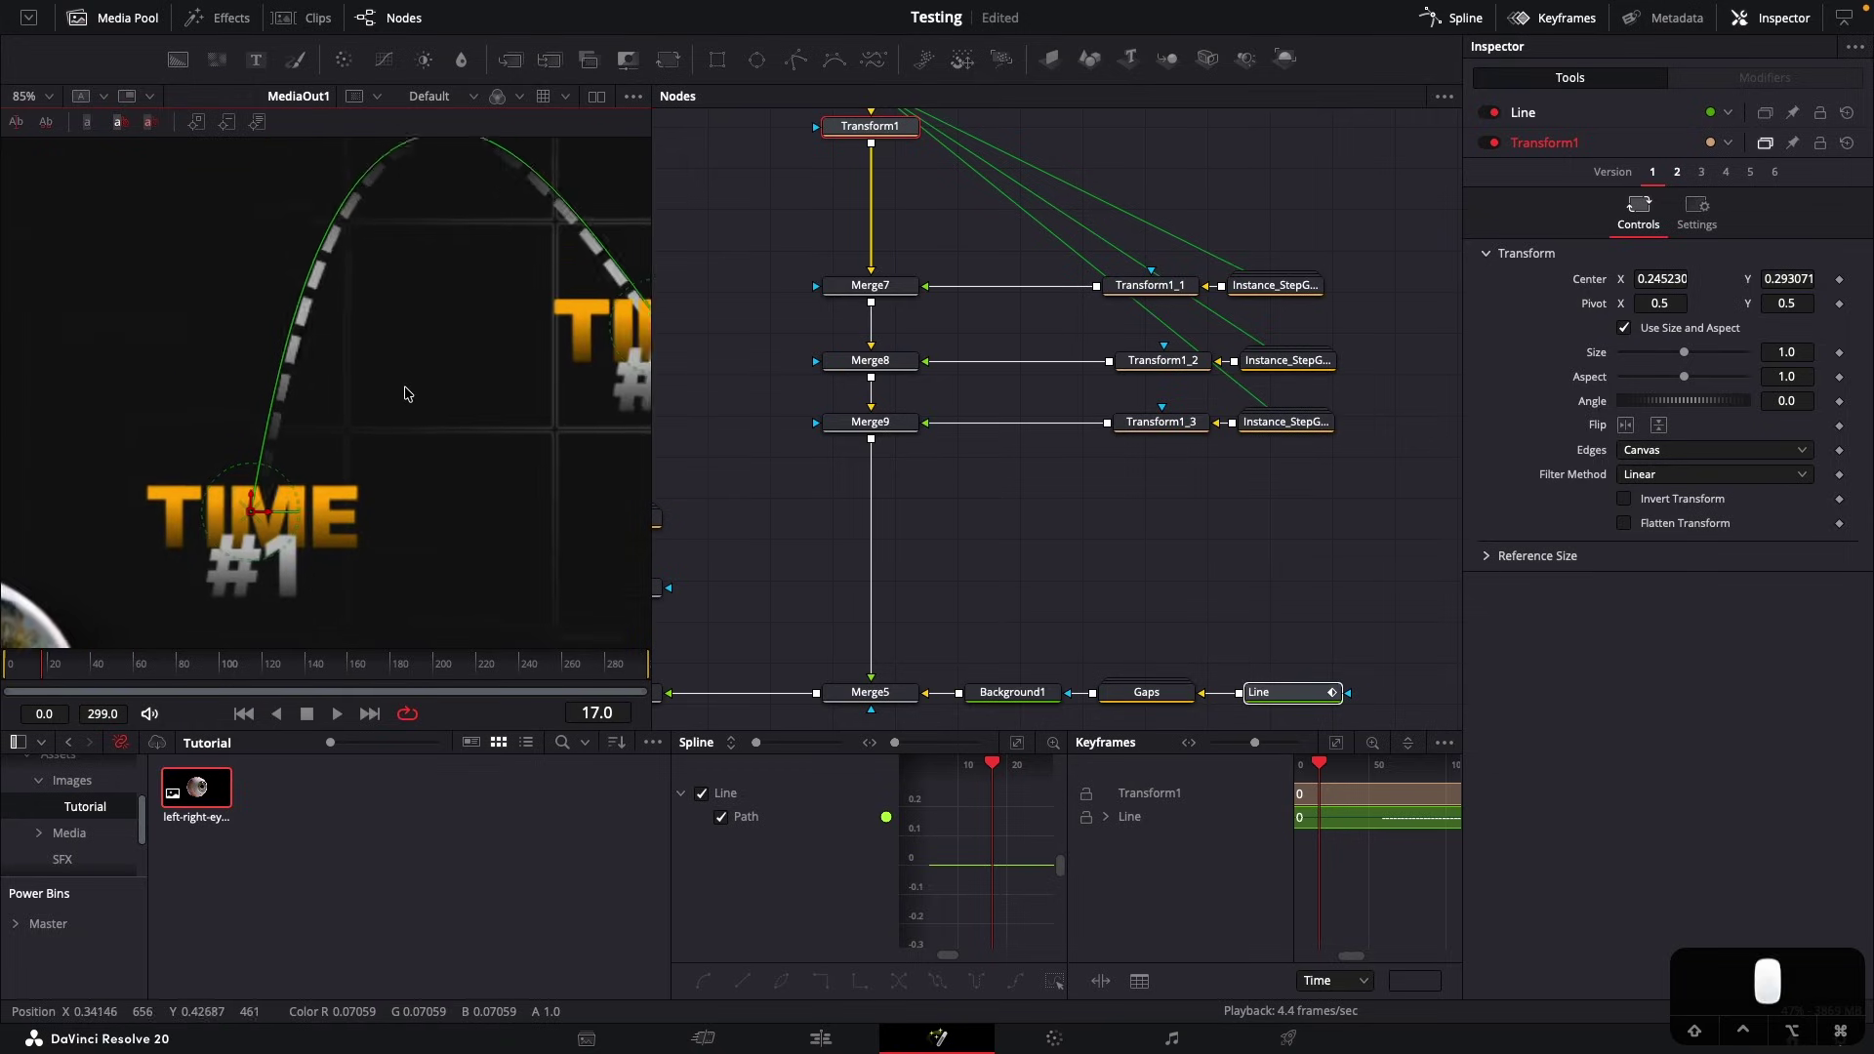
pyautogui.scroll(2, 976, 322)
# Change the Step text inside StepGroup to STEP and collapse the group
pyautogui.doubleClick(906, 198)
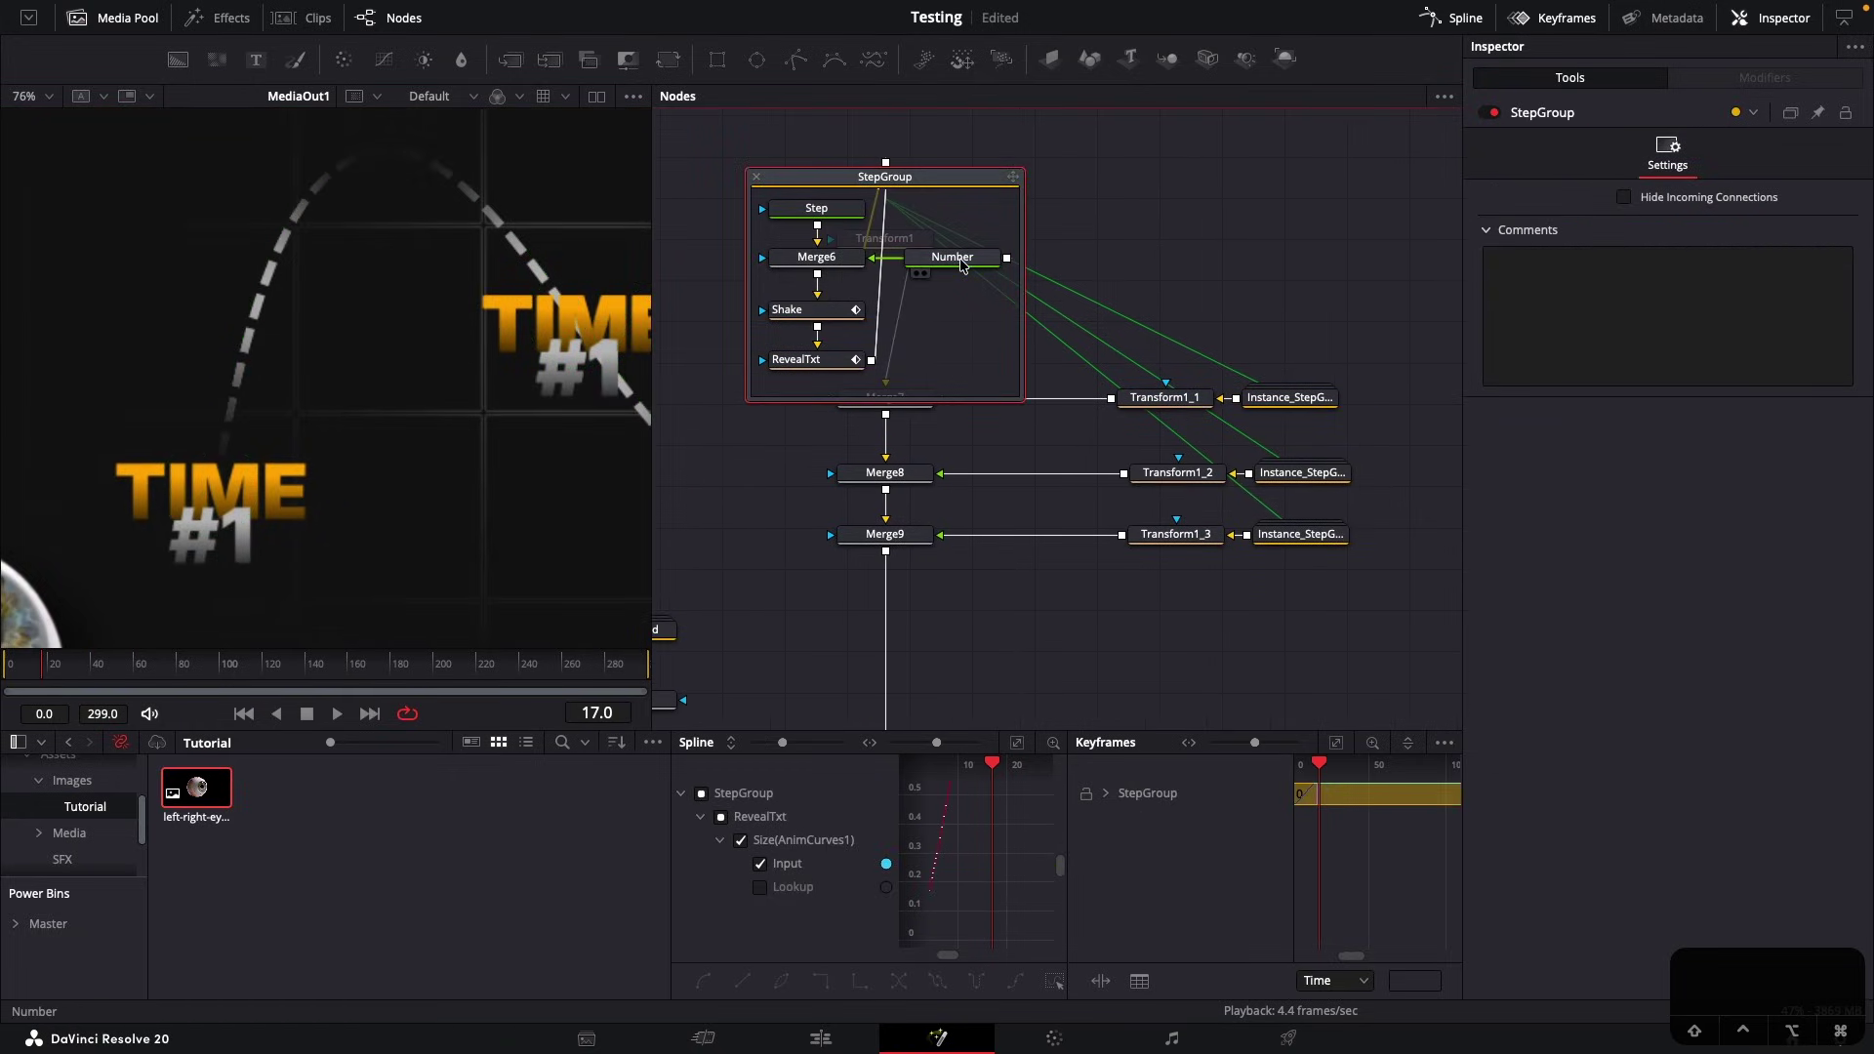
pyautogui.click(817, 208)
pyautogui.click(1521, 238)
pyautogui.doubleClick(1603, 331)
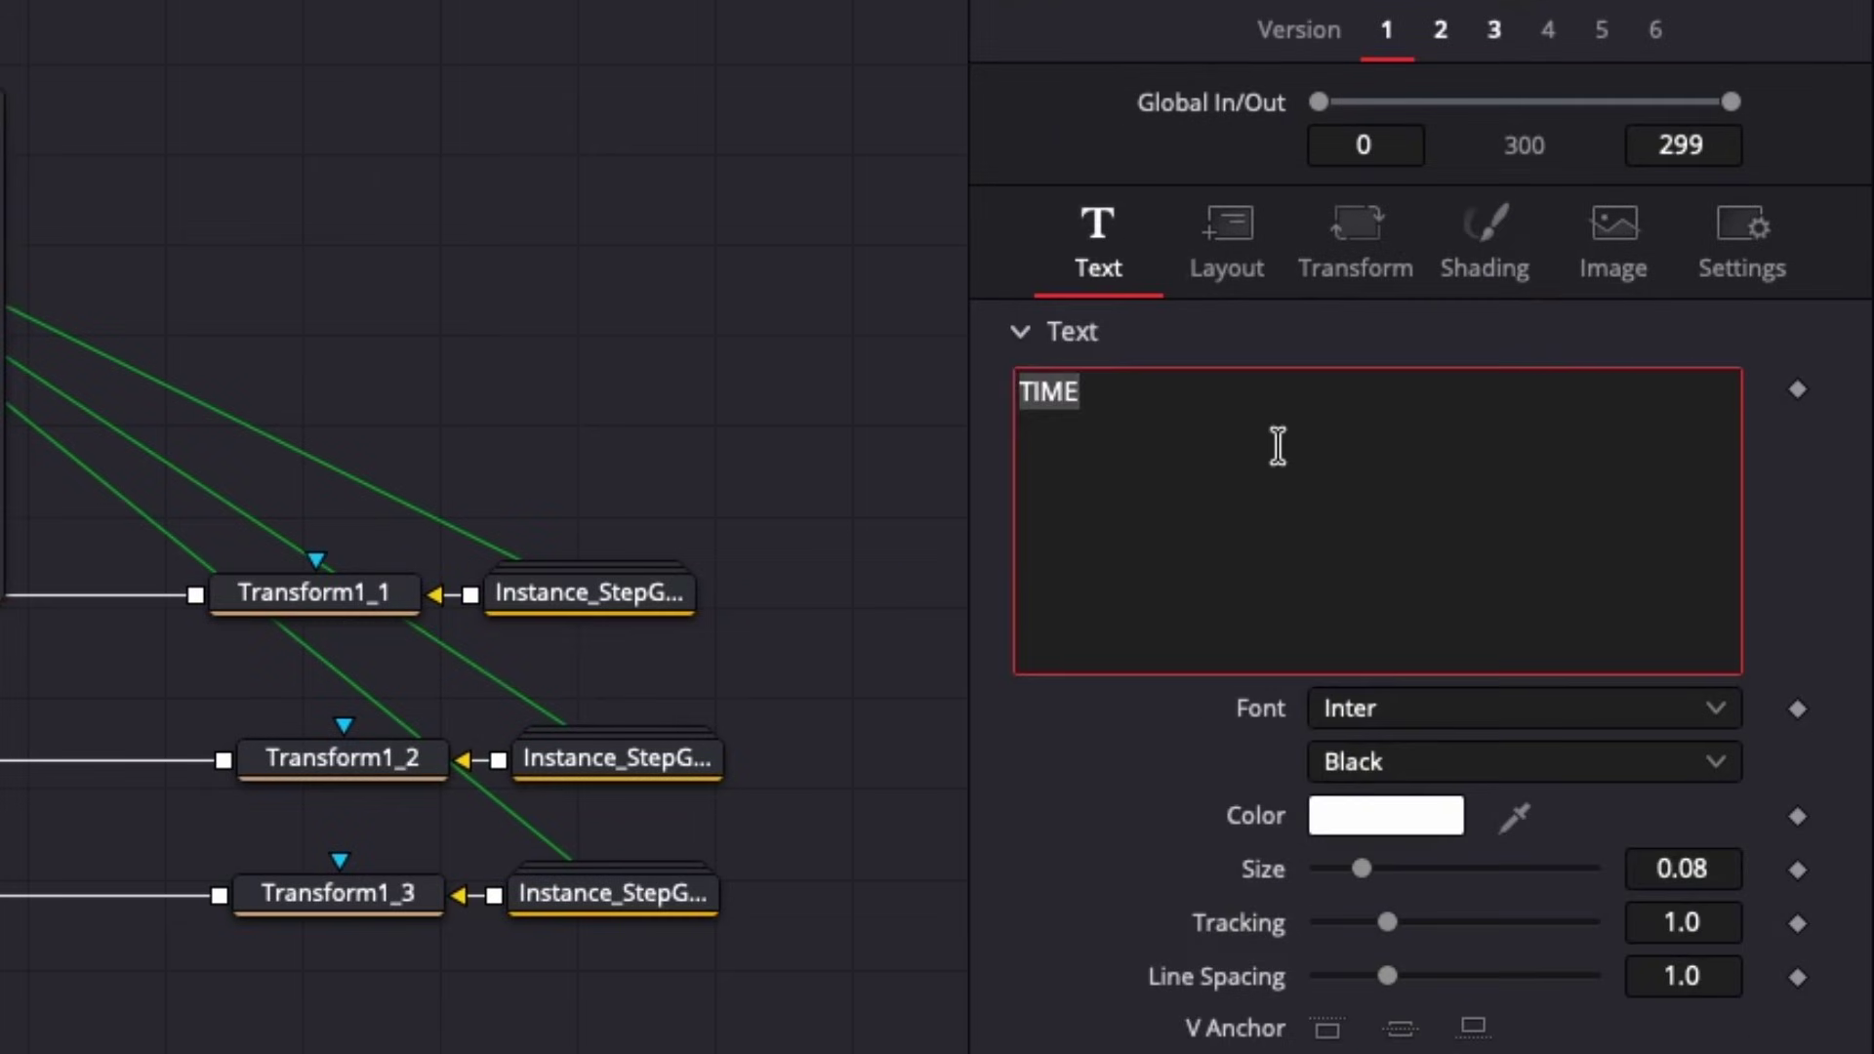
pyautogui.write('STE')
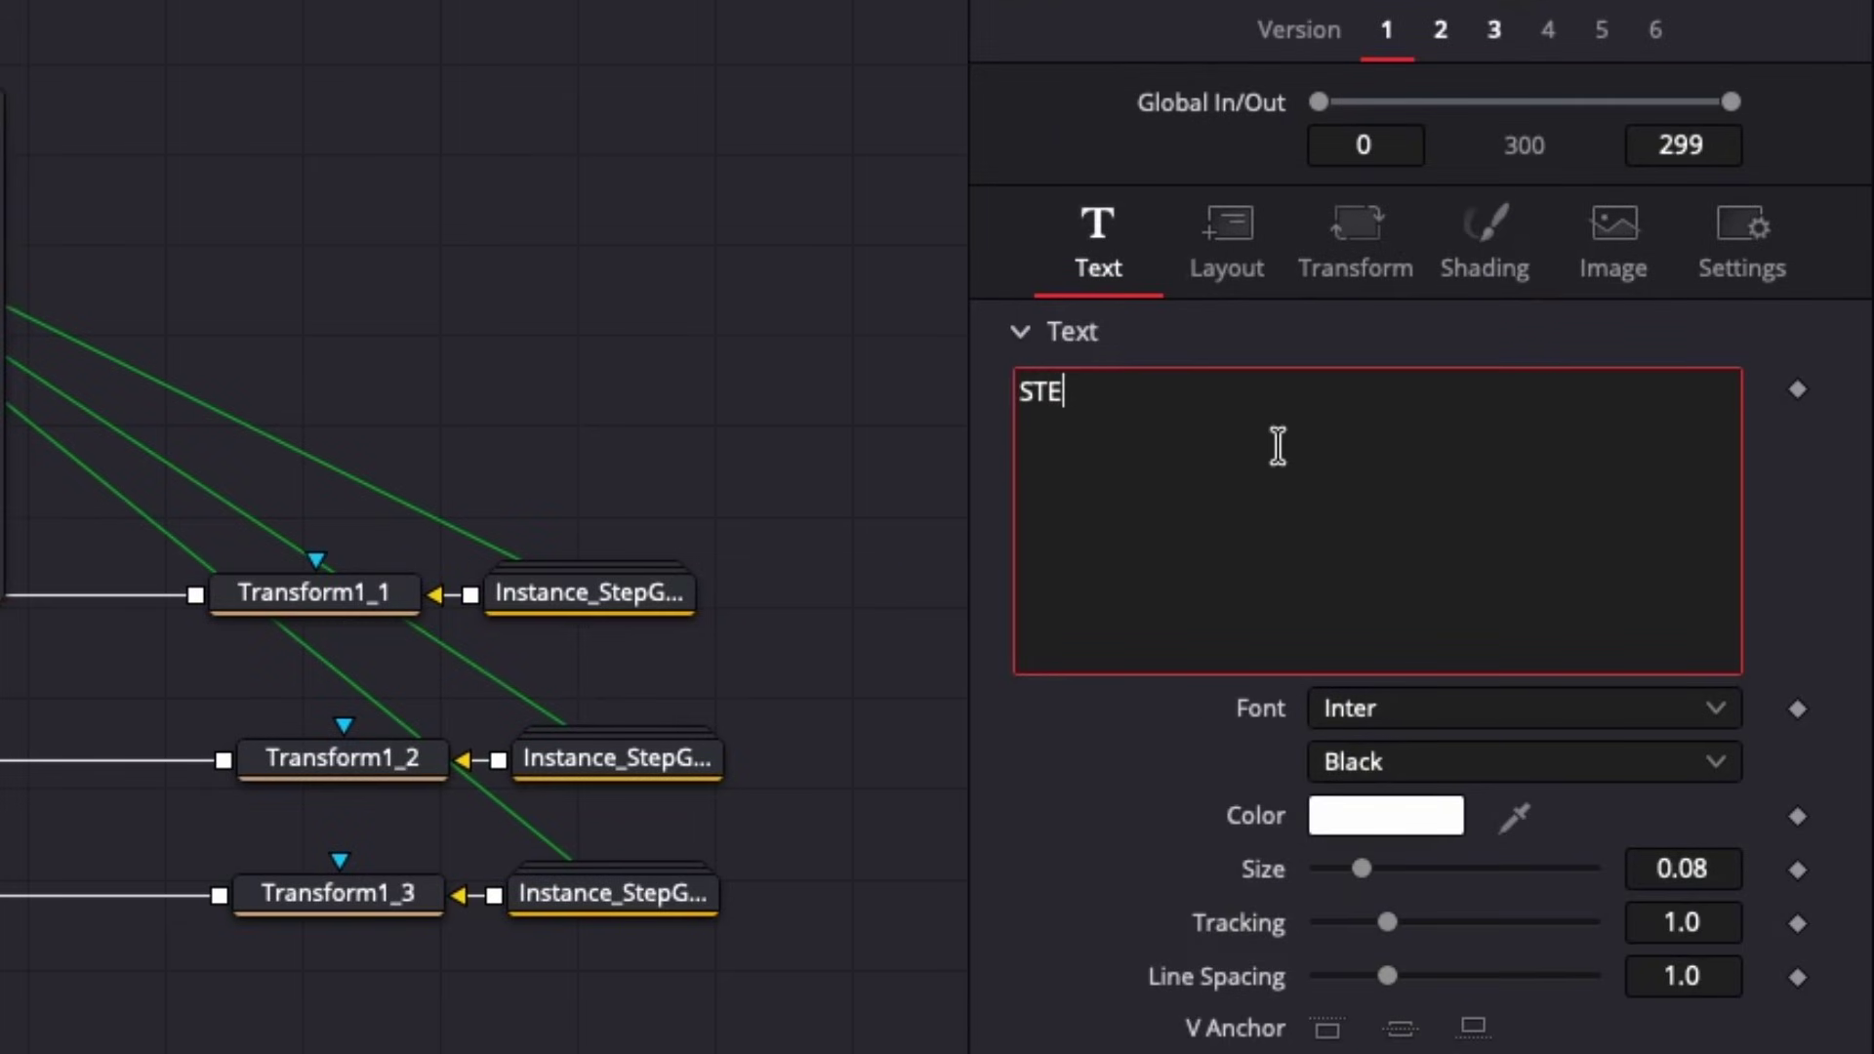
pyautogui.write('P')
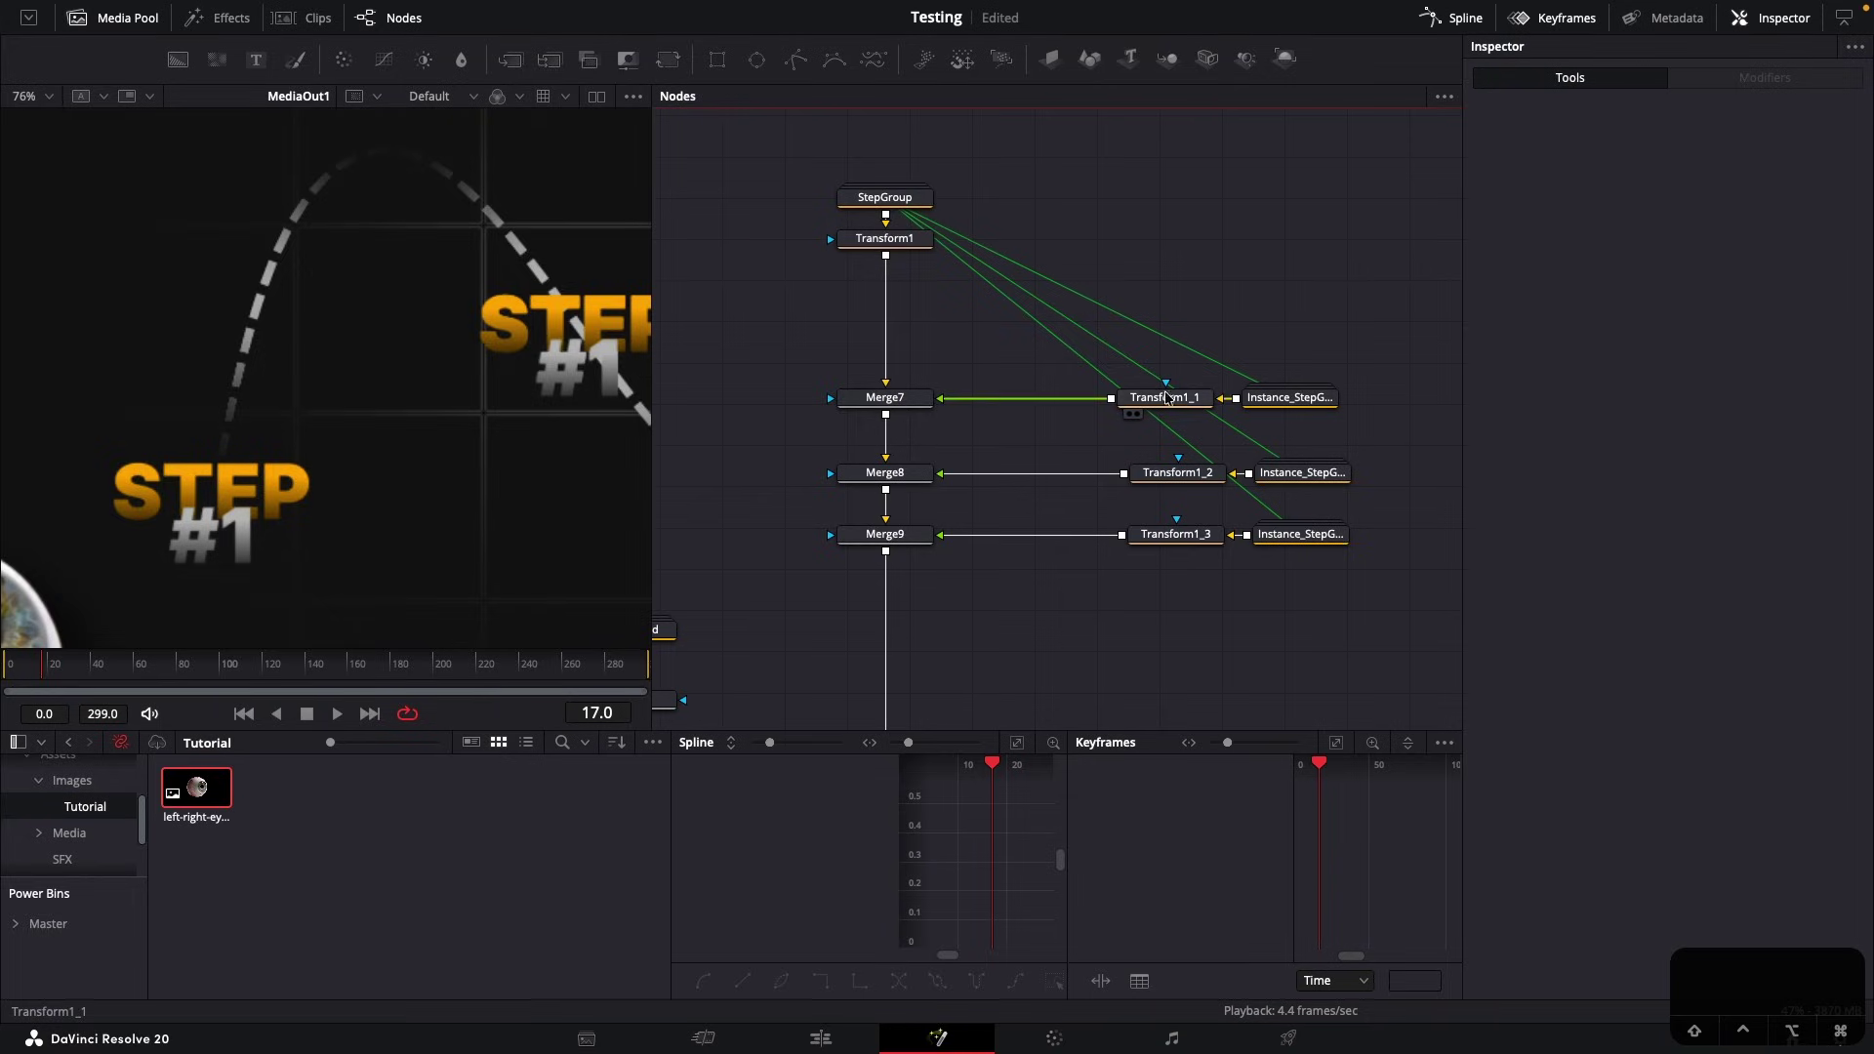
# Using Transform1_1, place the second label on the Line path's upper peak, center about X 0.369, Y 0.715
pyautogui.click(1167, 398)
pyautogui.moveTo(553, 369); pyautogui.dragTo(404, 252)
pyautogui.moveTo(1335, 669); pyautogui.dragTo(1162, 545)
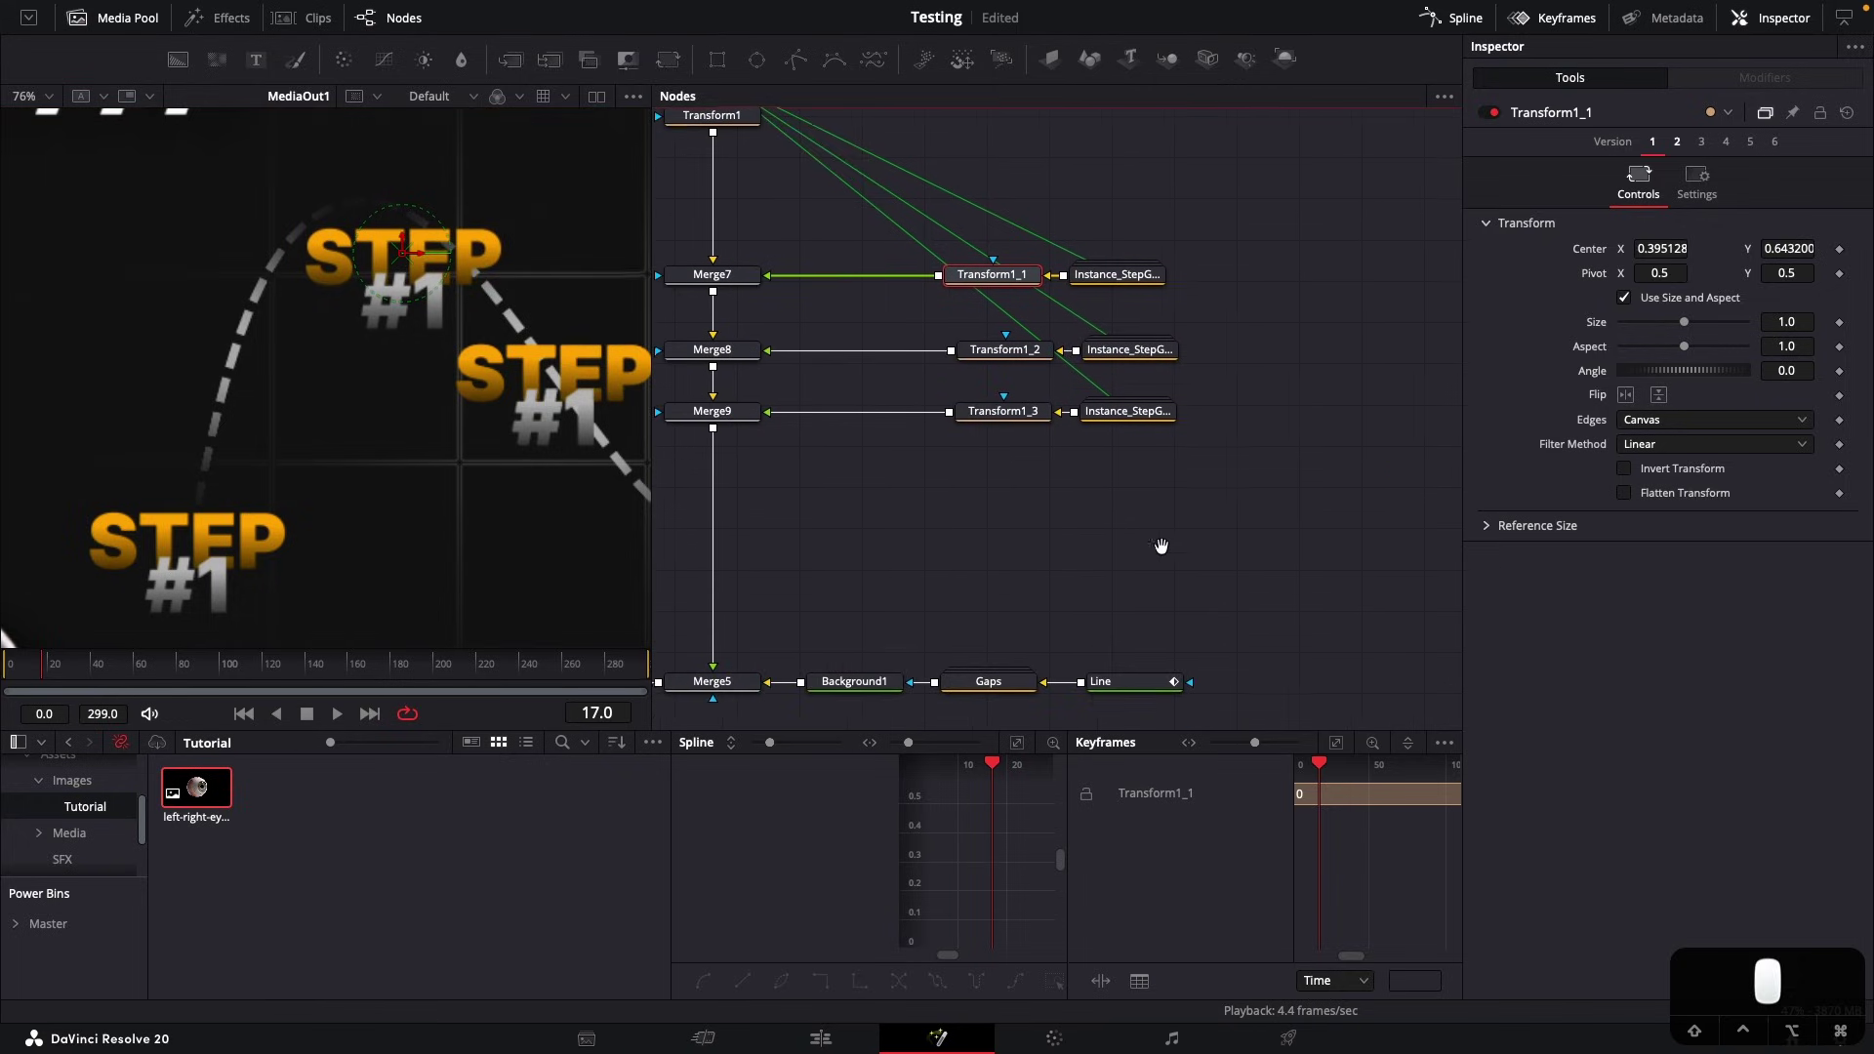
pyautogui.keyDown('super'); pyautogui.click(1123, 682); pyautogui.keyUp('super')
pyautogui.scroll(8, 484, 488)
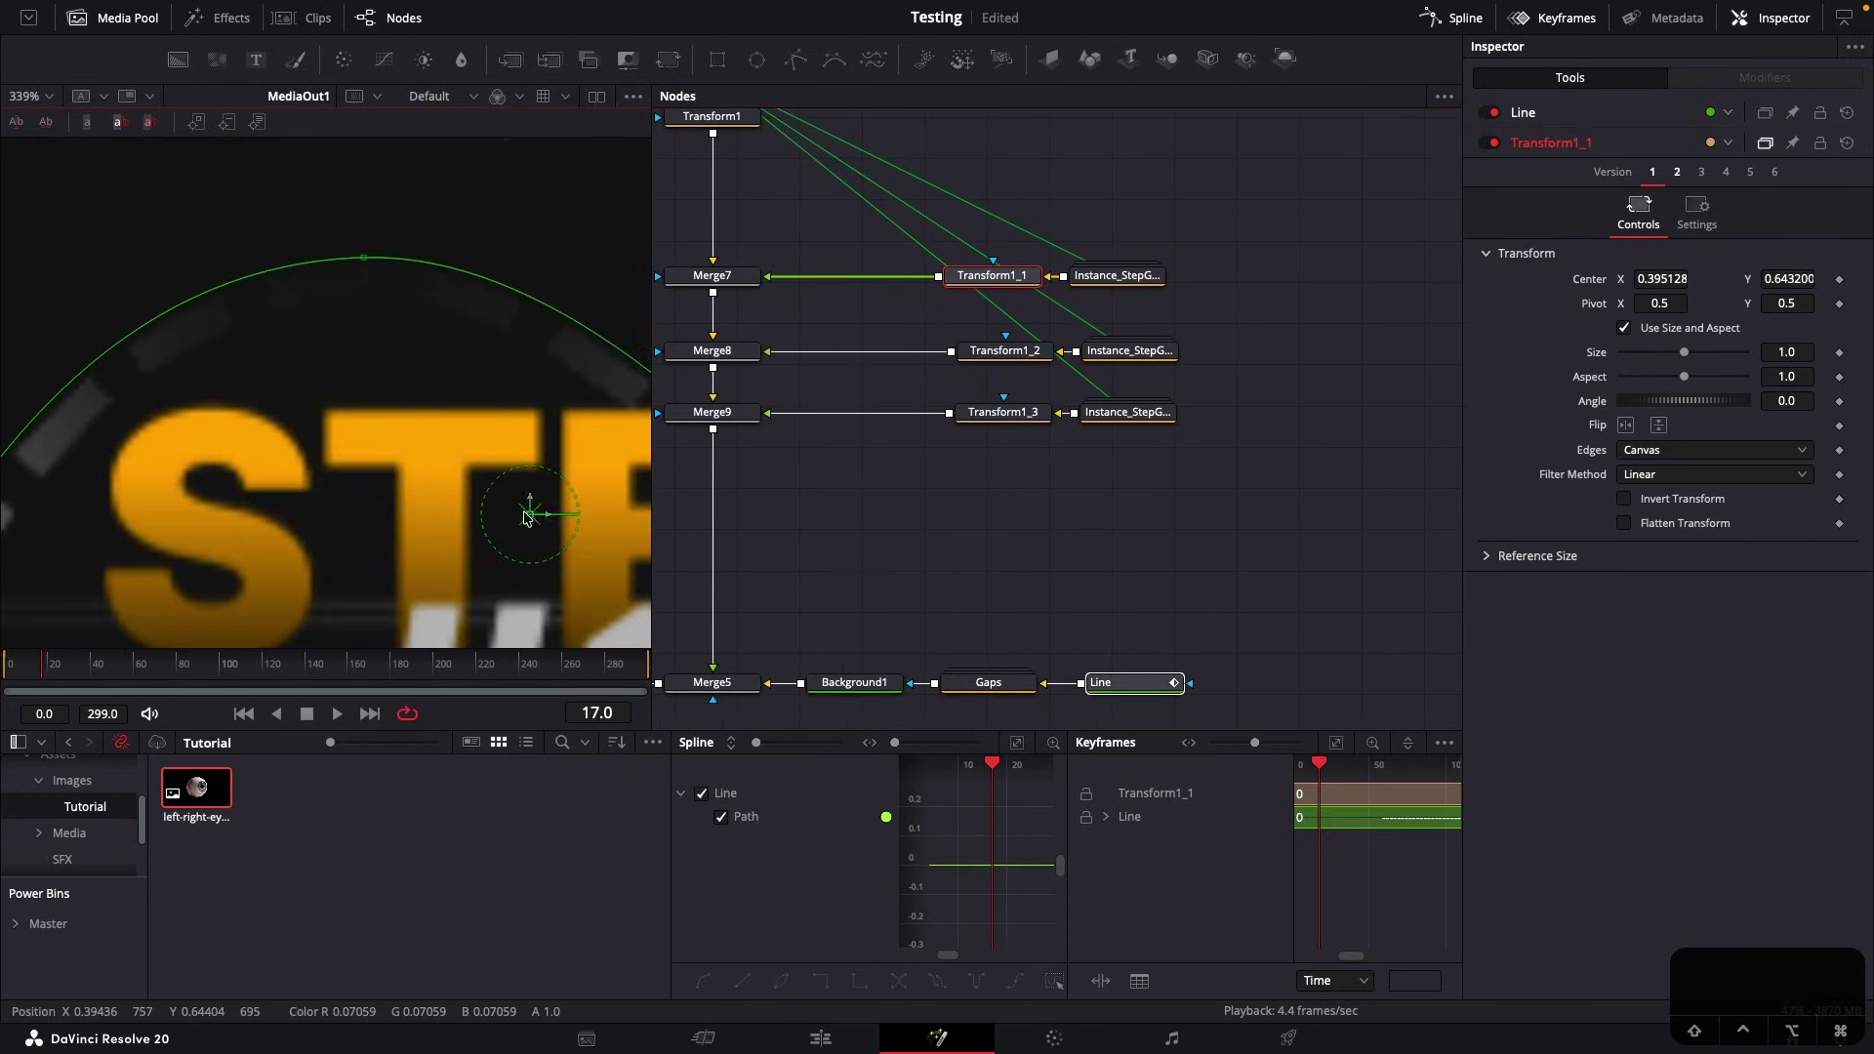
pyautogui.moveTo(527, 514); pyautogui.dragTo(364, 256)
pyautogui.scroll(-4, 410, 308)
pyautogui.scroll(-1, 710, 332)
pyautogui.scroll(-1, 627, 355)
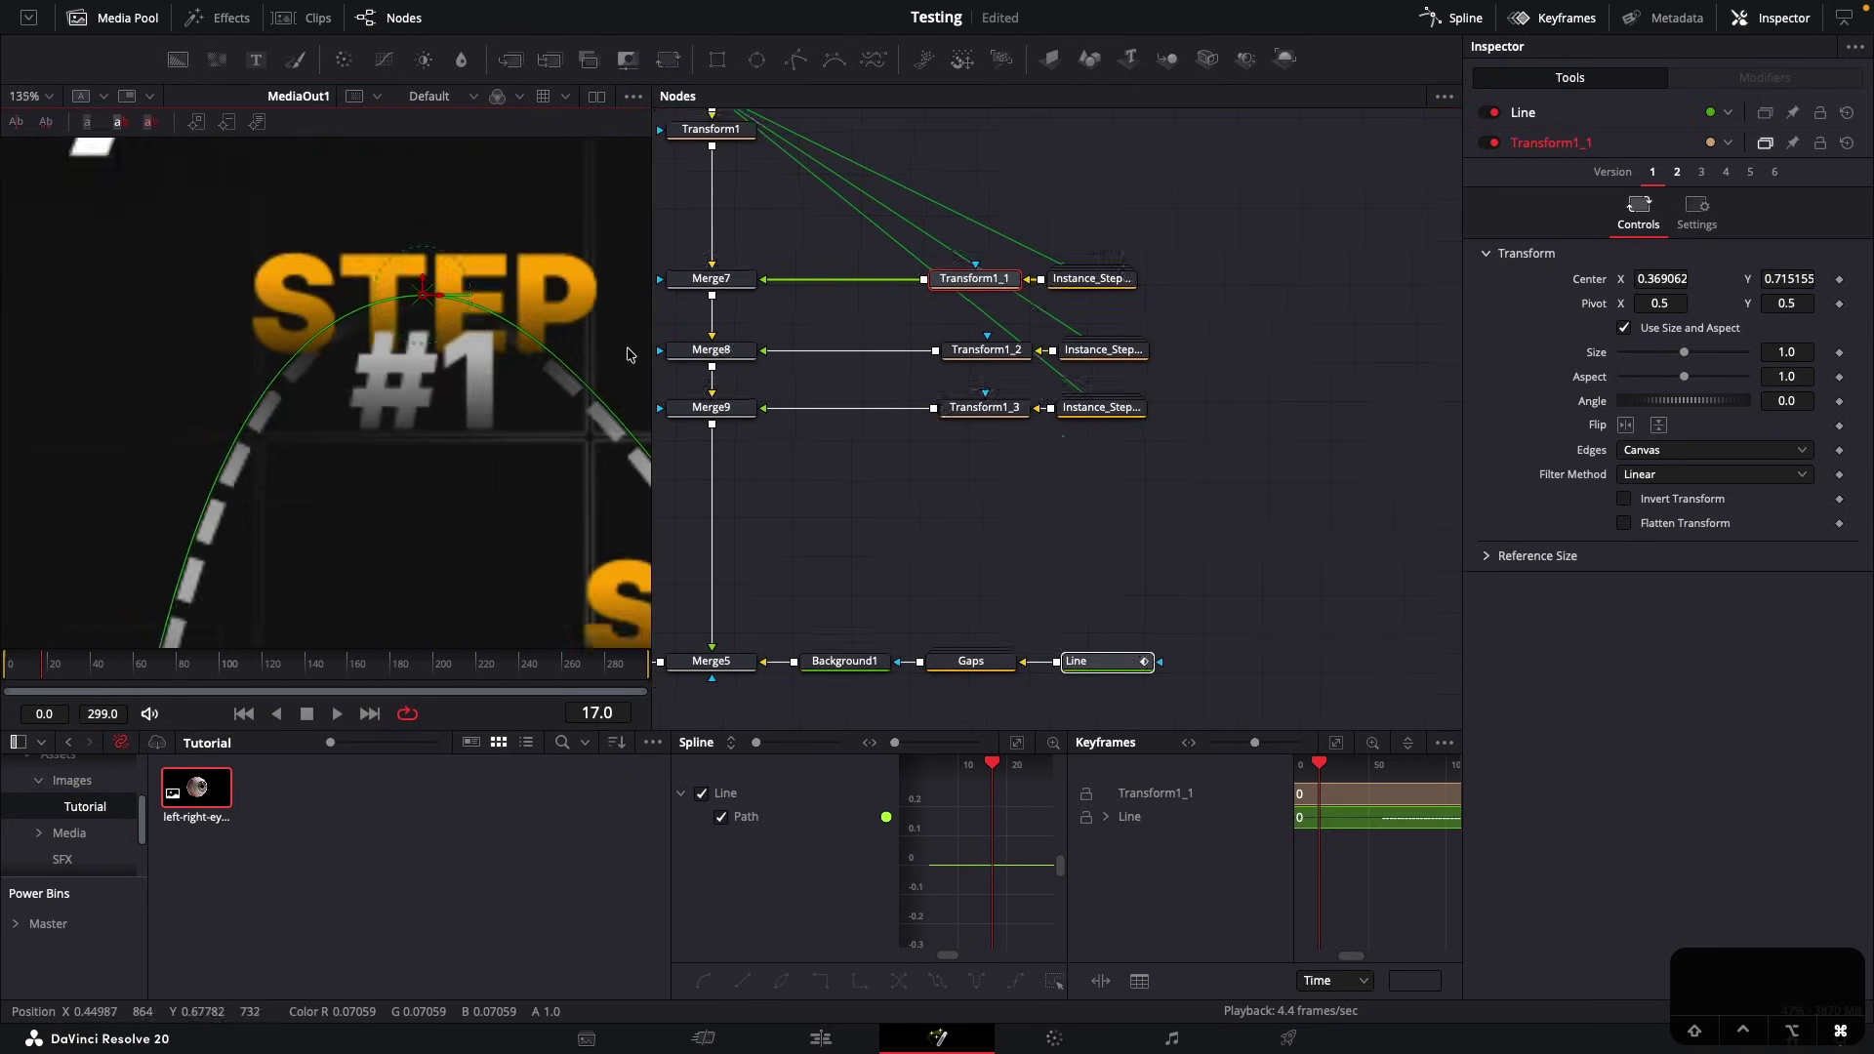
# Deinstance the number text inside the first StepGroup instance and change it to #2
pyautogui.doubleClick(1090, 289)
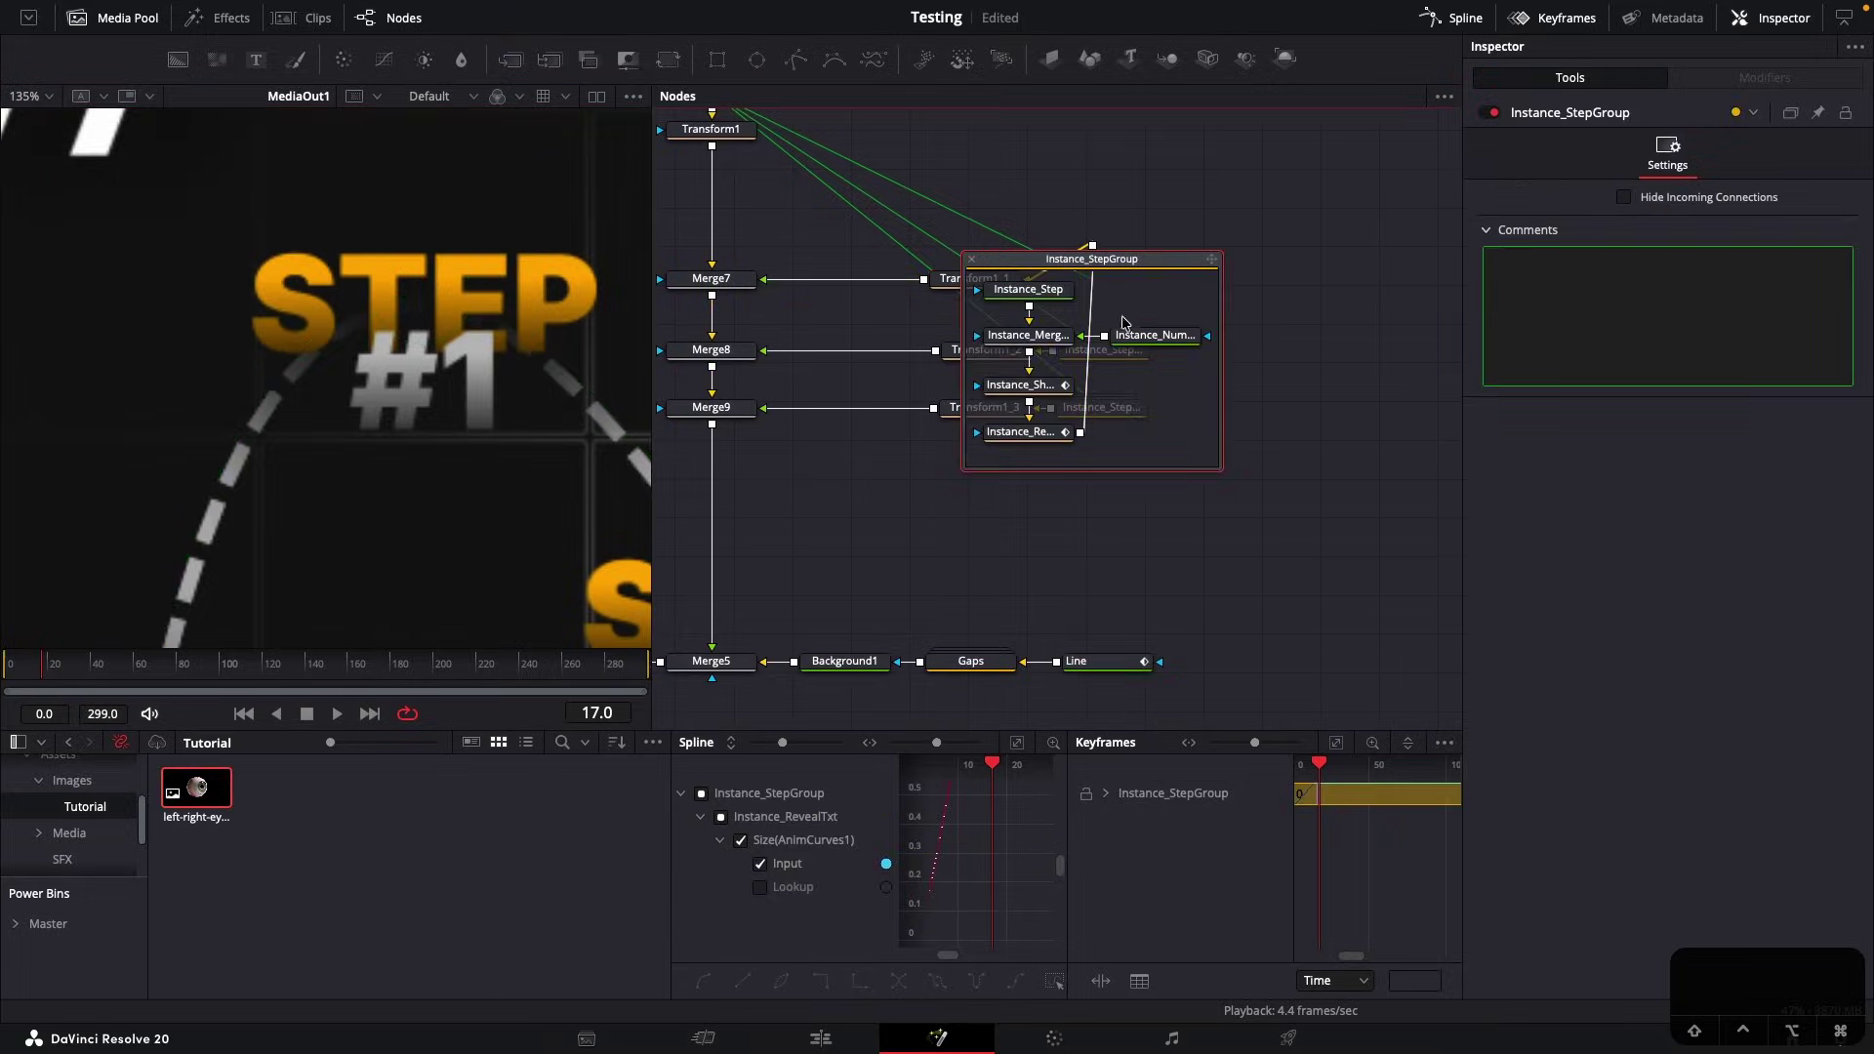
pyautogui.click(1152, 337)
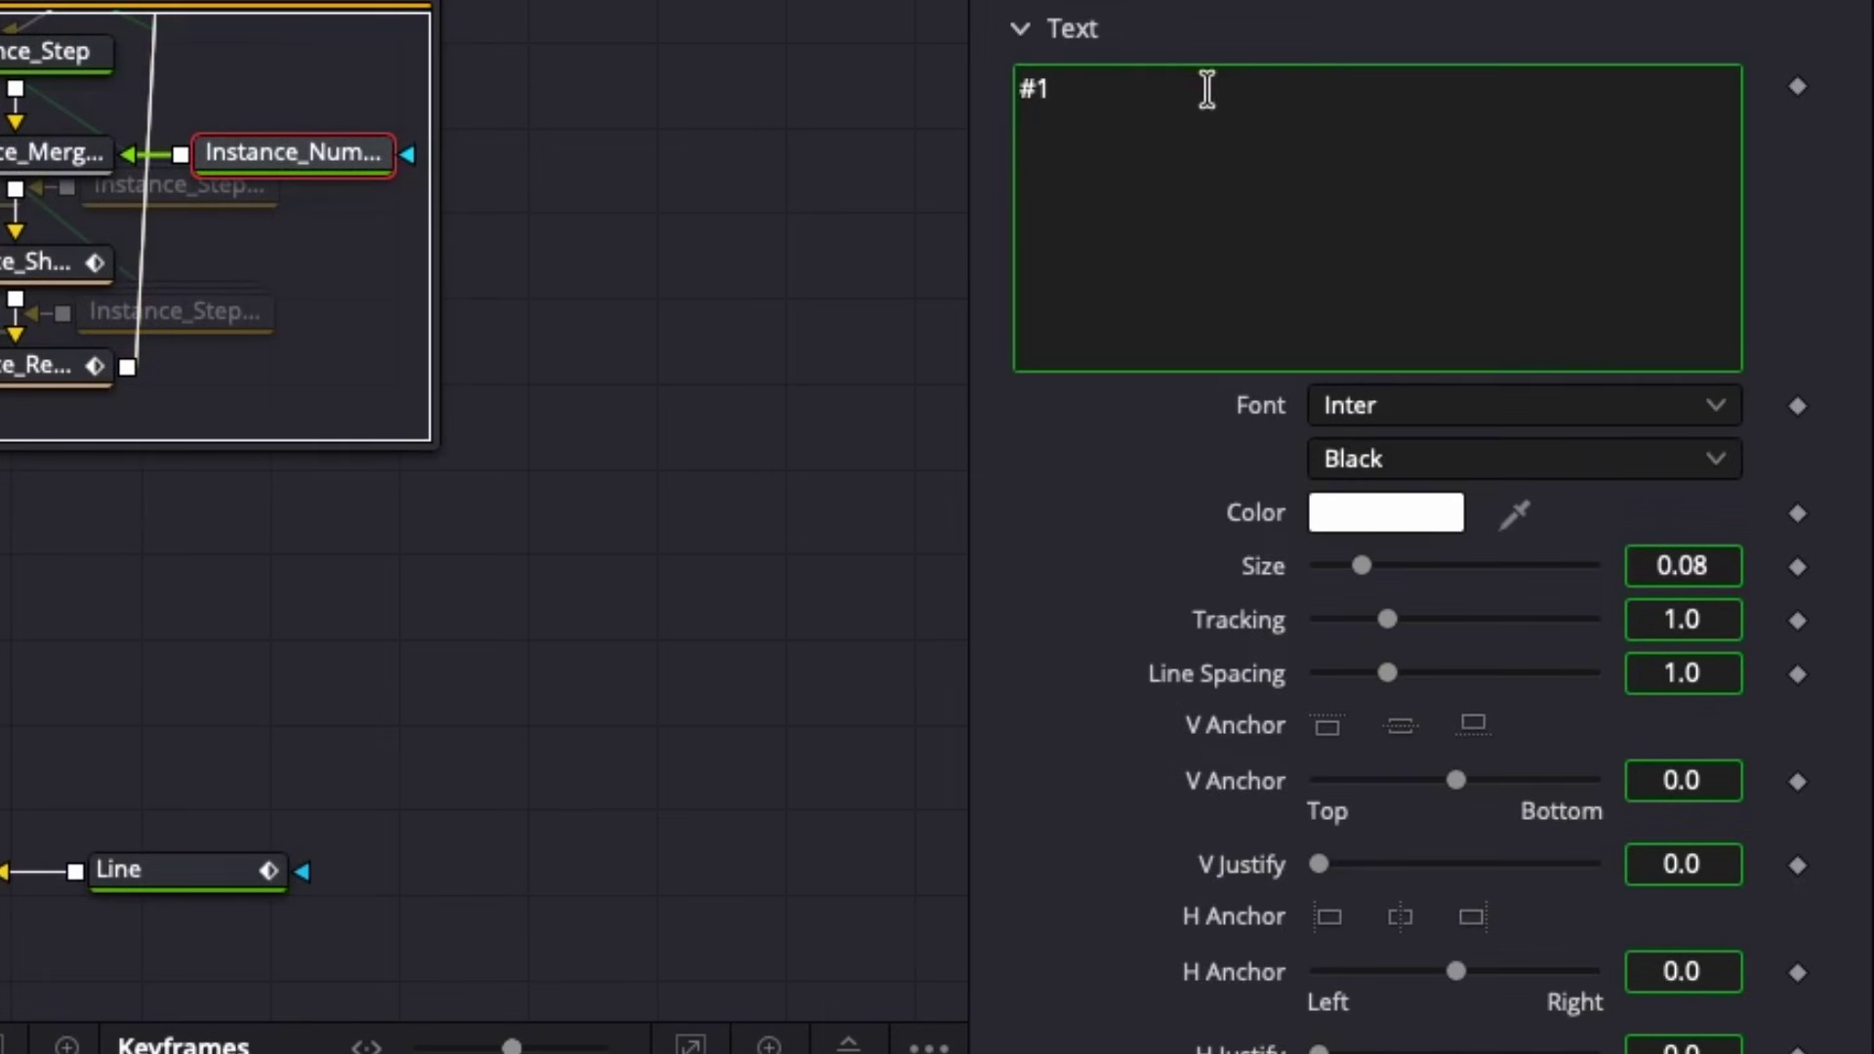
pyautogui.rightClick(1207, 89)
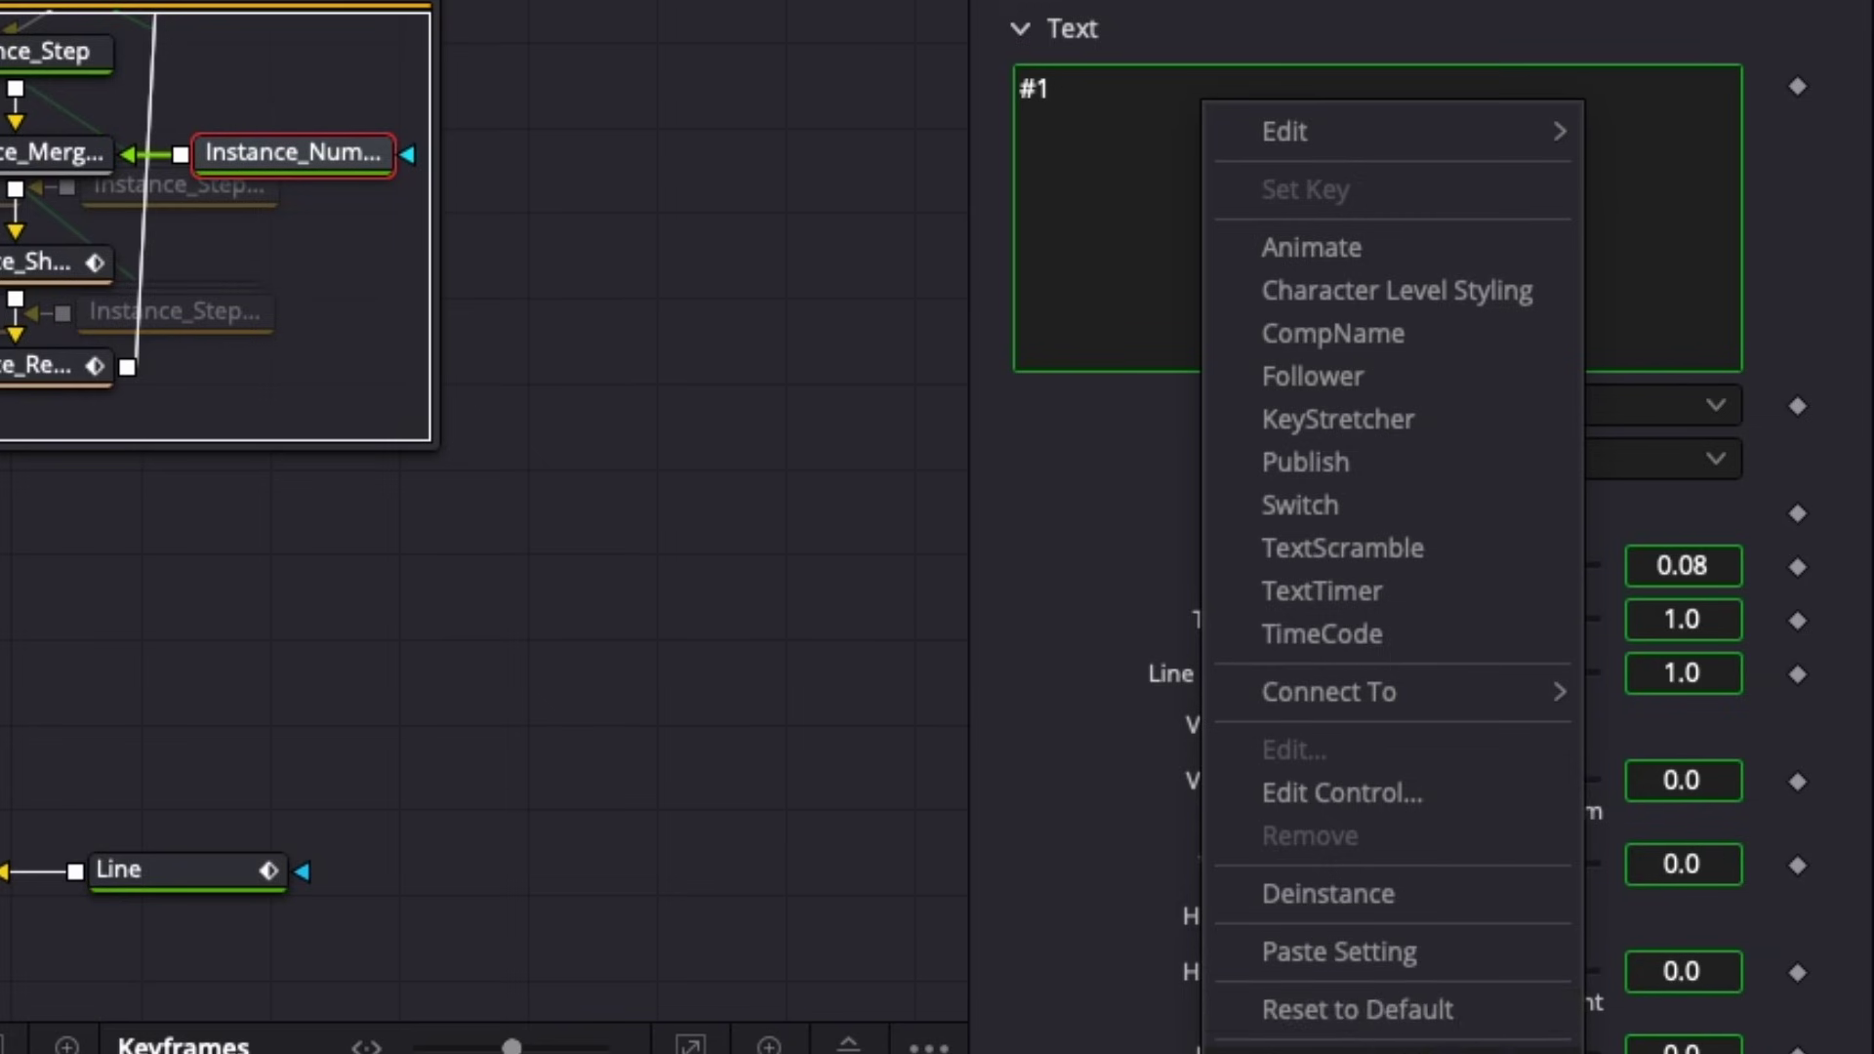
pyautogui.click(1269, 281)
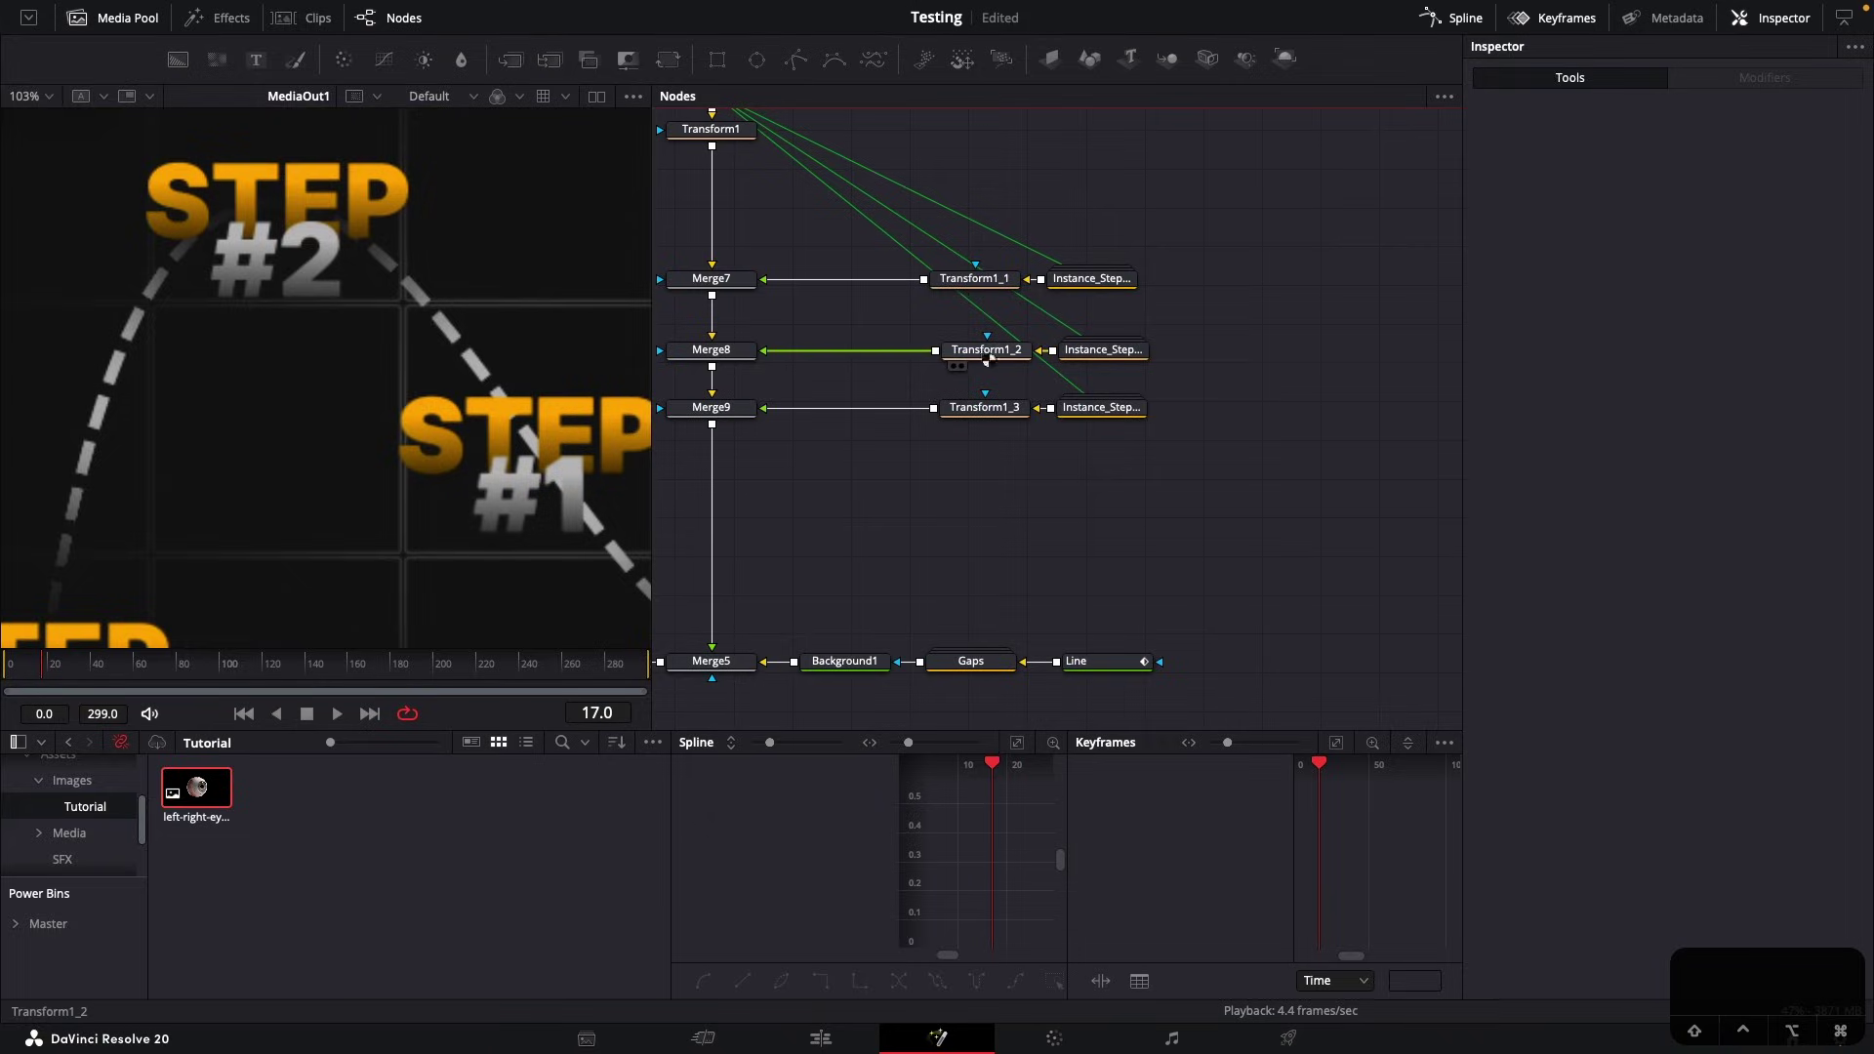
# Using Transform1_2, place the third label on the Line path's lower trough, center about X 0.64, Y 0.27
pyautogui.click(986, 353)
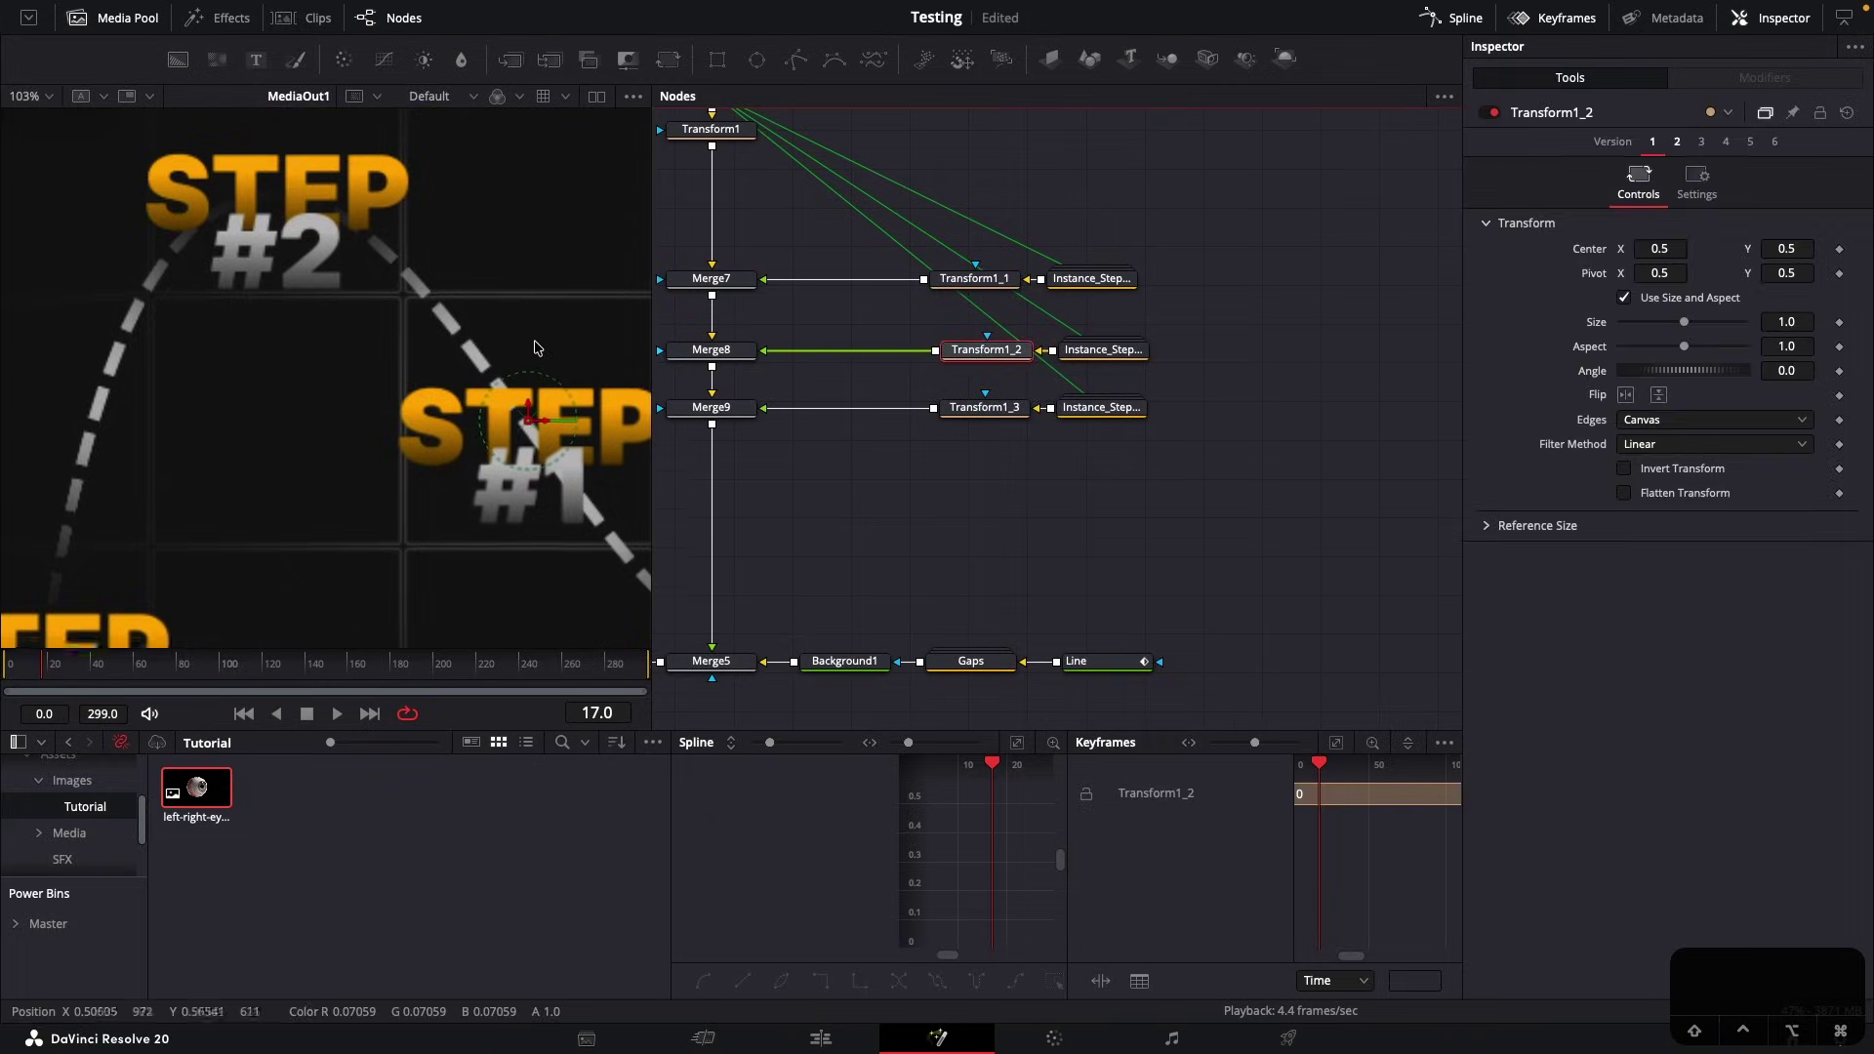
pyautogui.moveTo(151, 241); pyautogui.dragTo(423, 475)
pyautogui.moveTo(1036, 455); pyautogui.dragTo(1074, 435)
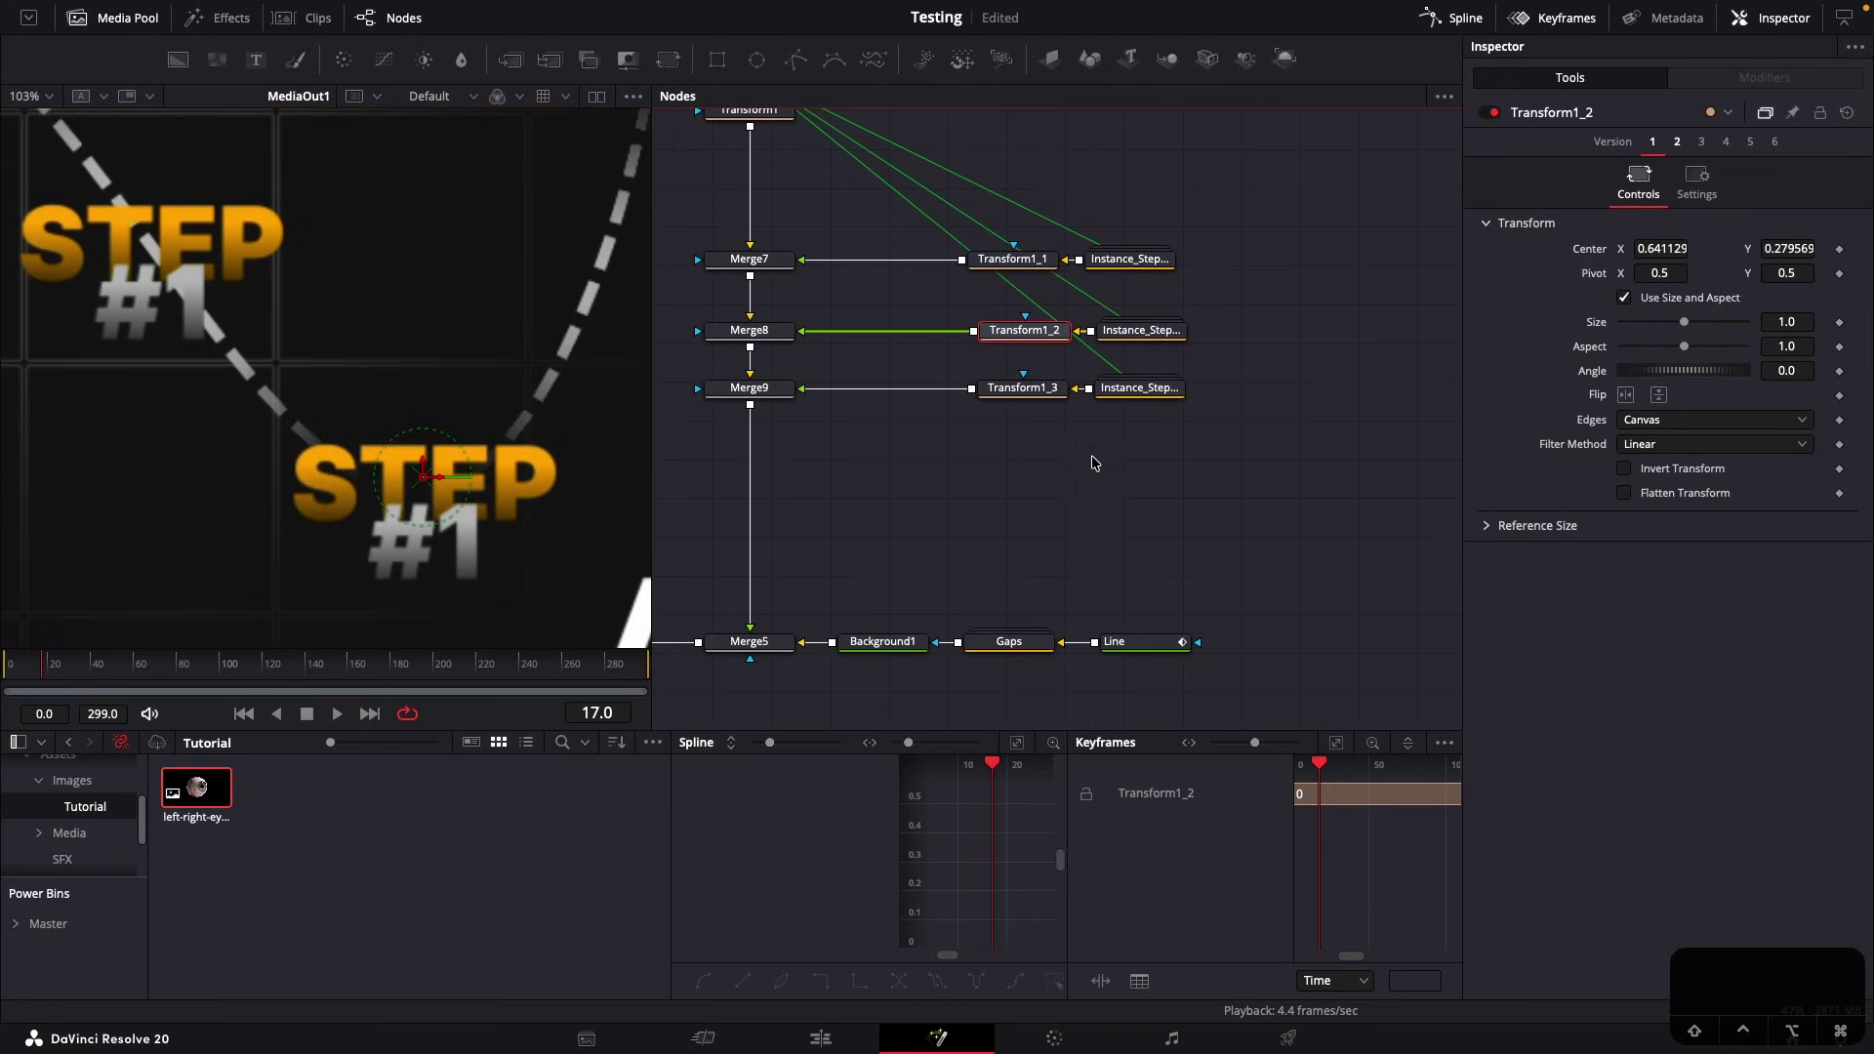
pyautogui.click(1155, 648)
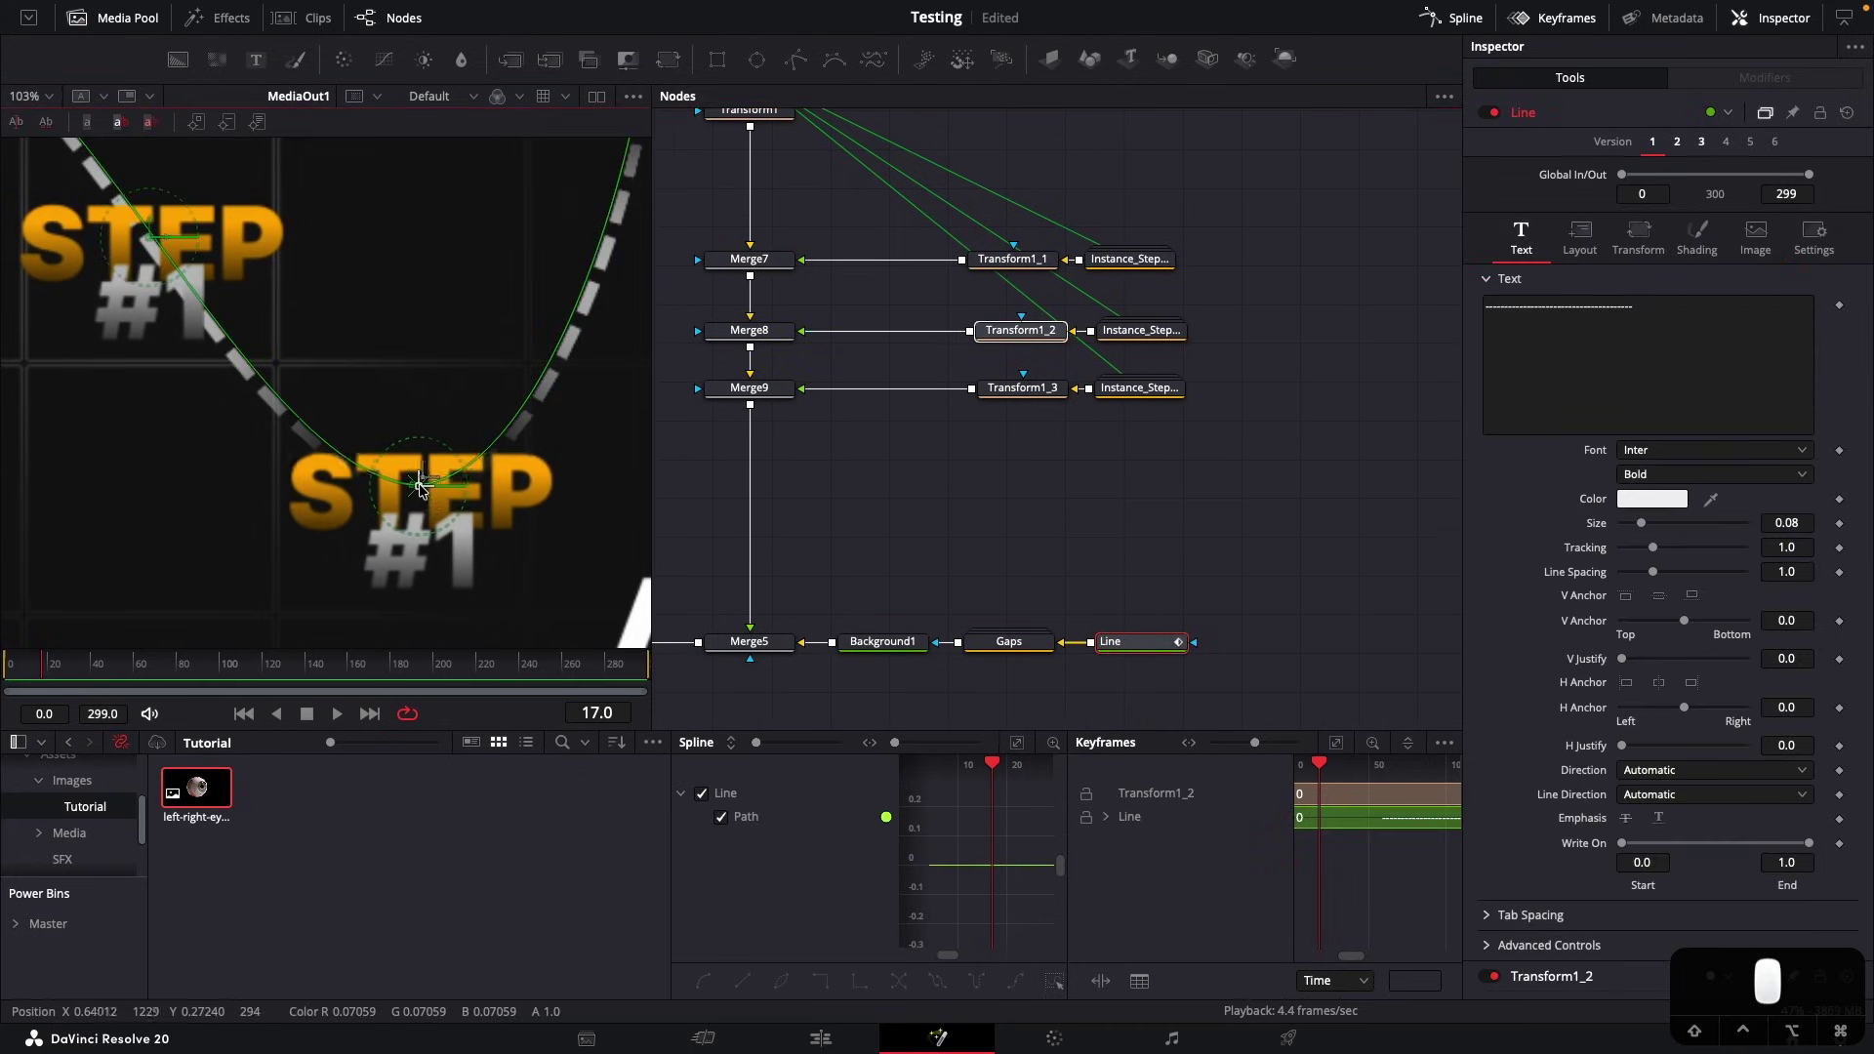
pyautogui.scroll(-5, 430, 501)
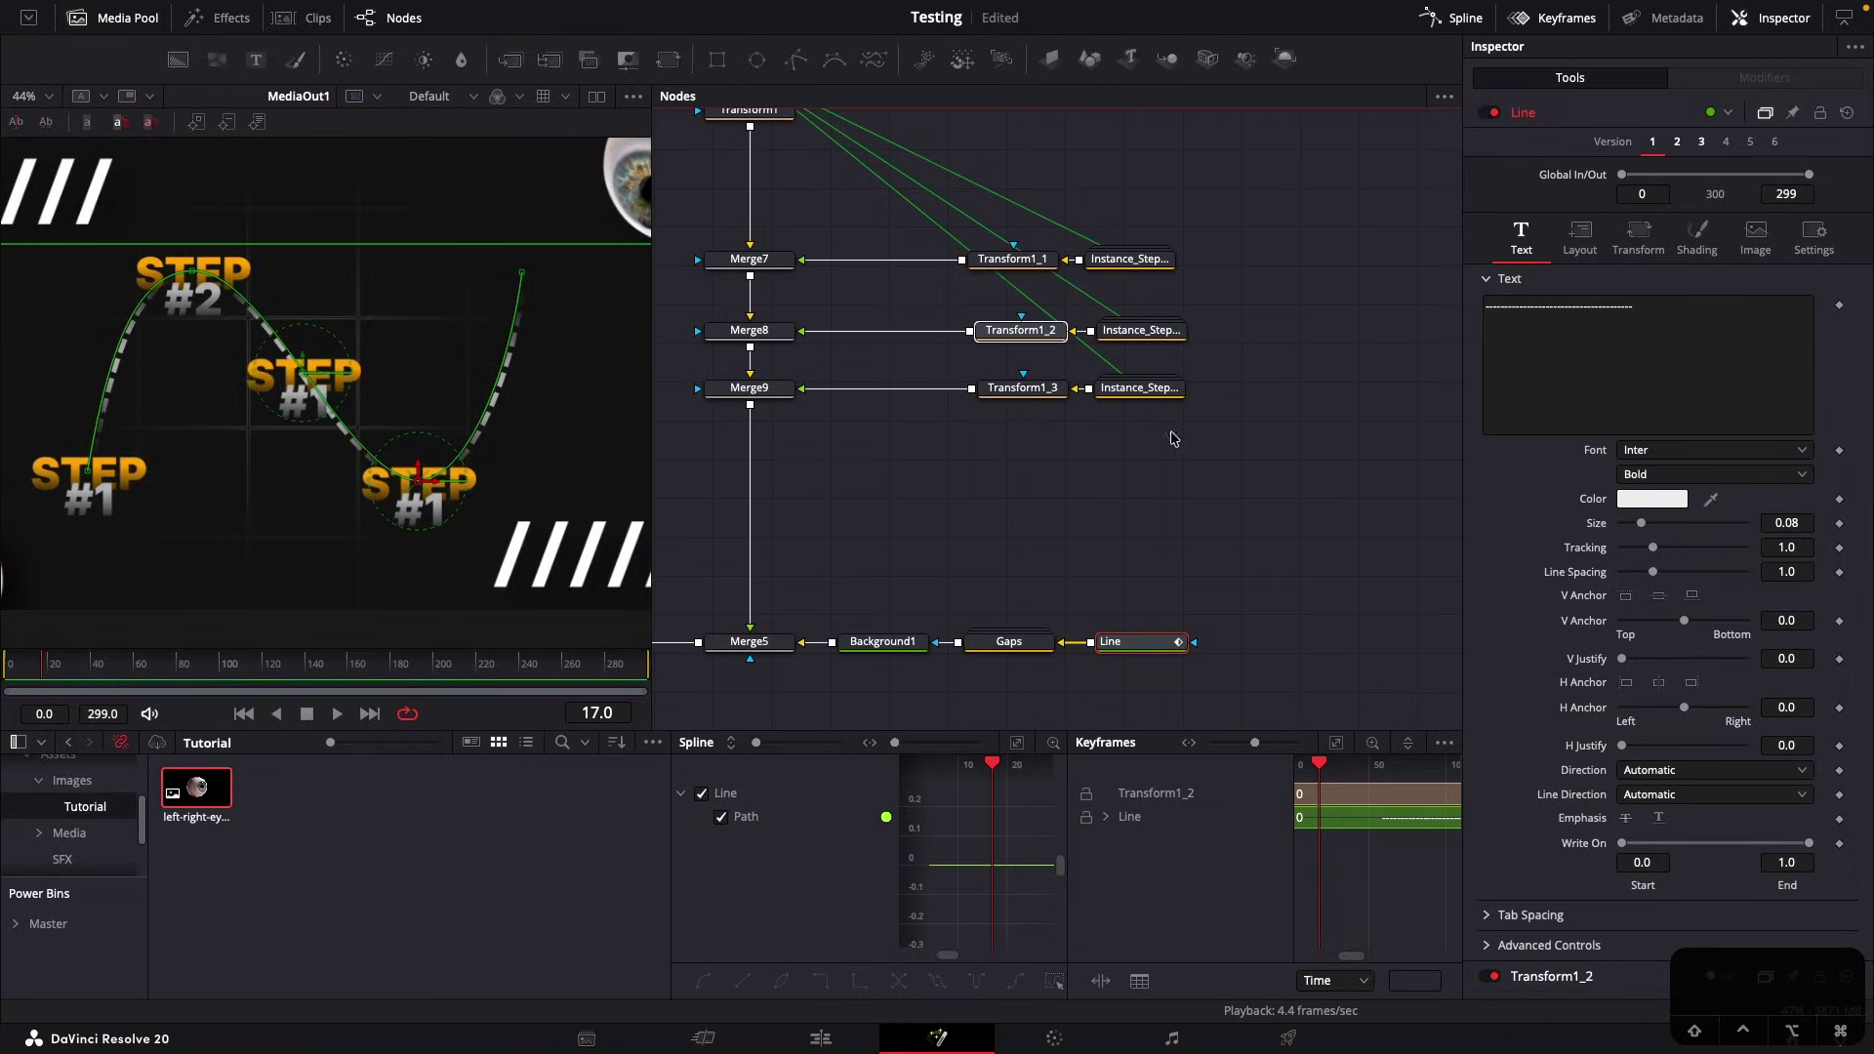
# Deinstance the number text inside Instance_StepGroup_1, change it to #3 and collapse the group
pyautogui.doubleClick(1138, 338)
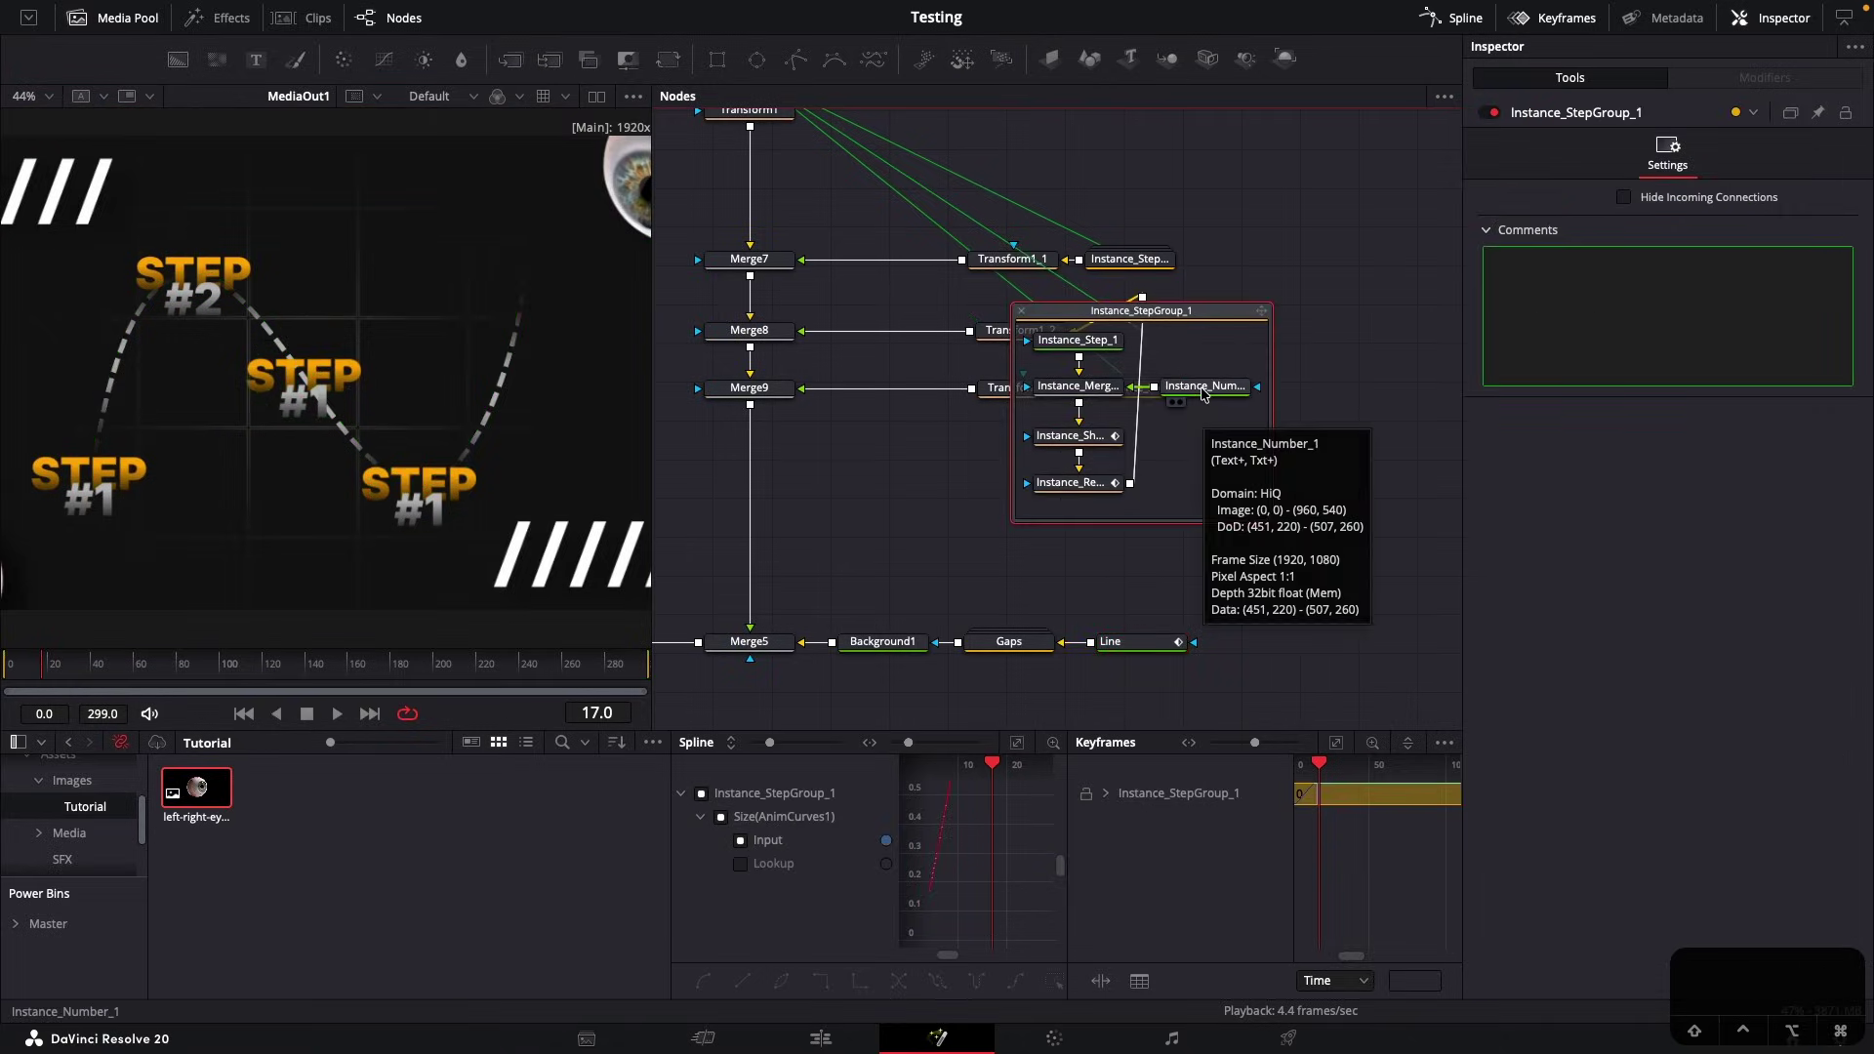
pyautogui.click(1205, 386)
pyautogui.click(1547, 336)
pyautogui.rightClick(1195, 172)
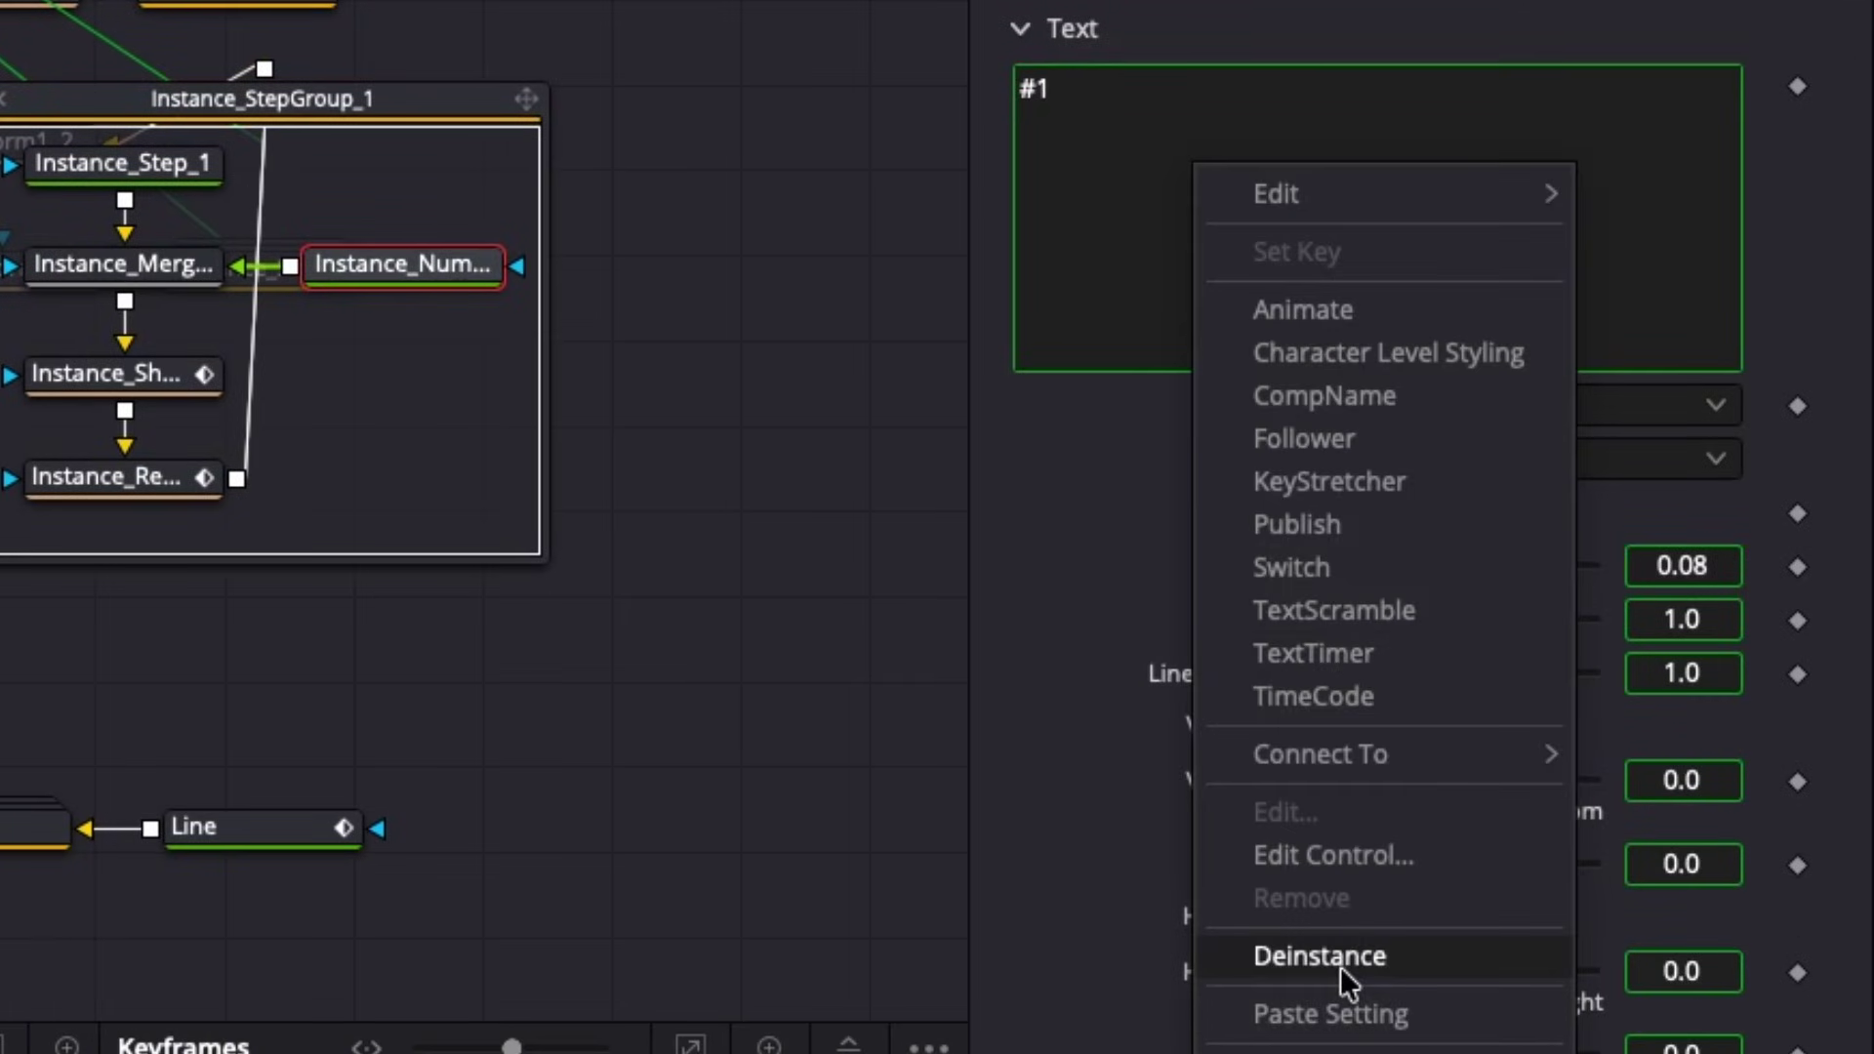
pyautogui.click(1360, 947)
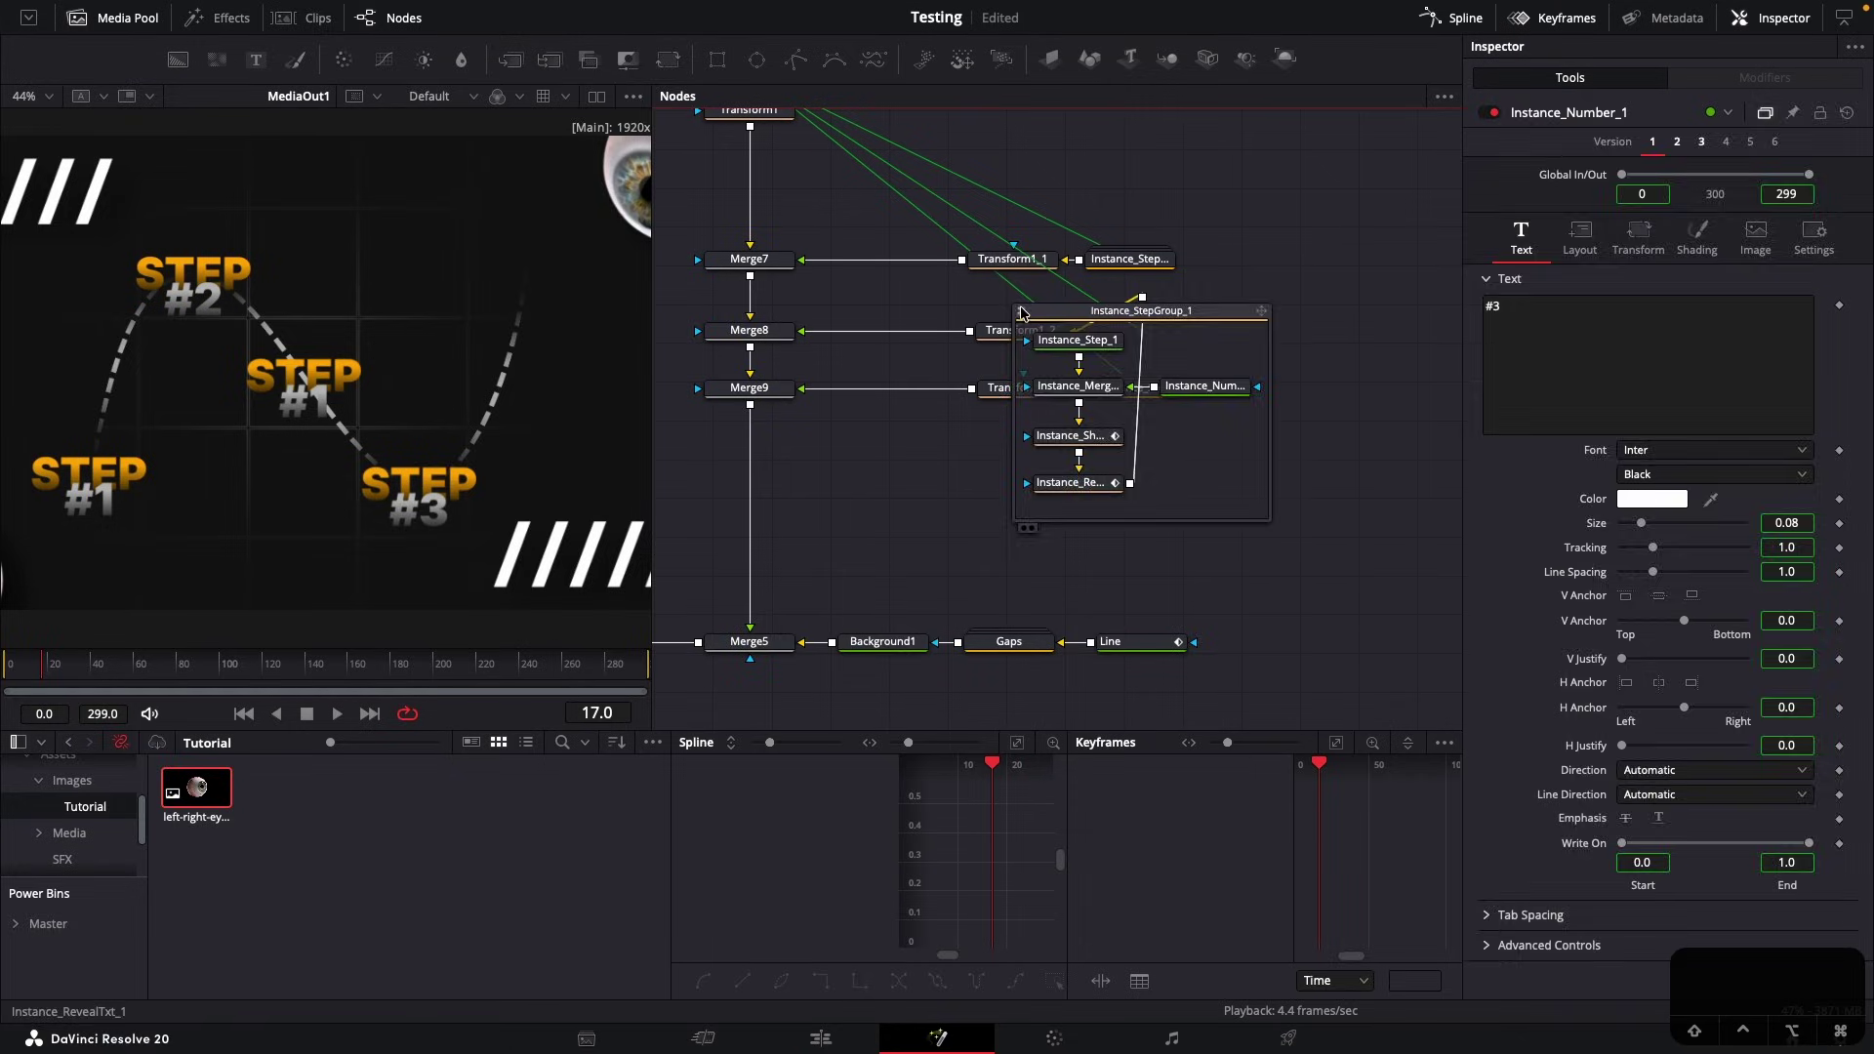
pyautogui.click(4, 98)
# Using Transform1_3, place the fourth label on the Line path's end point, center about X 0.76, Y 0.712
pyautogui.click(1025, 390)
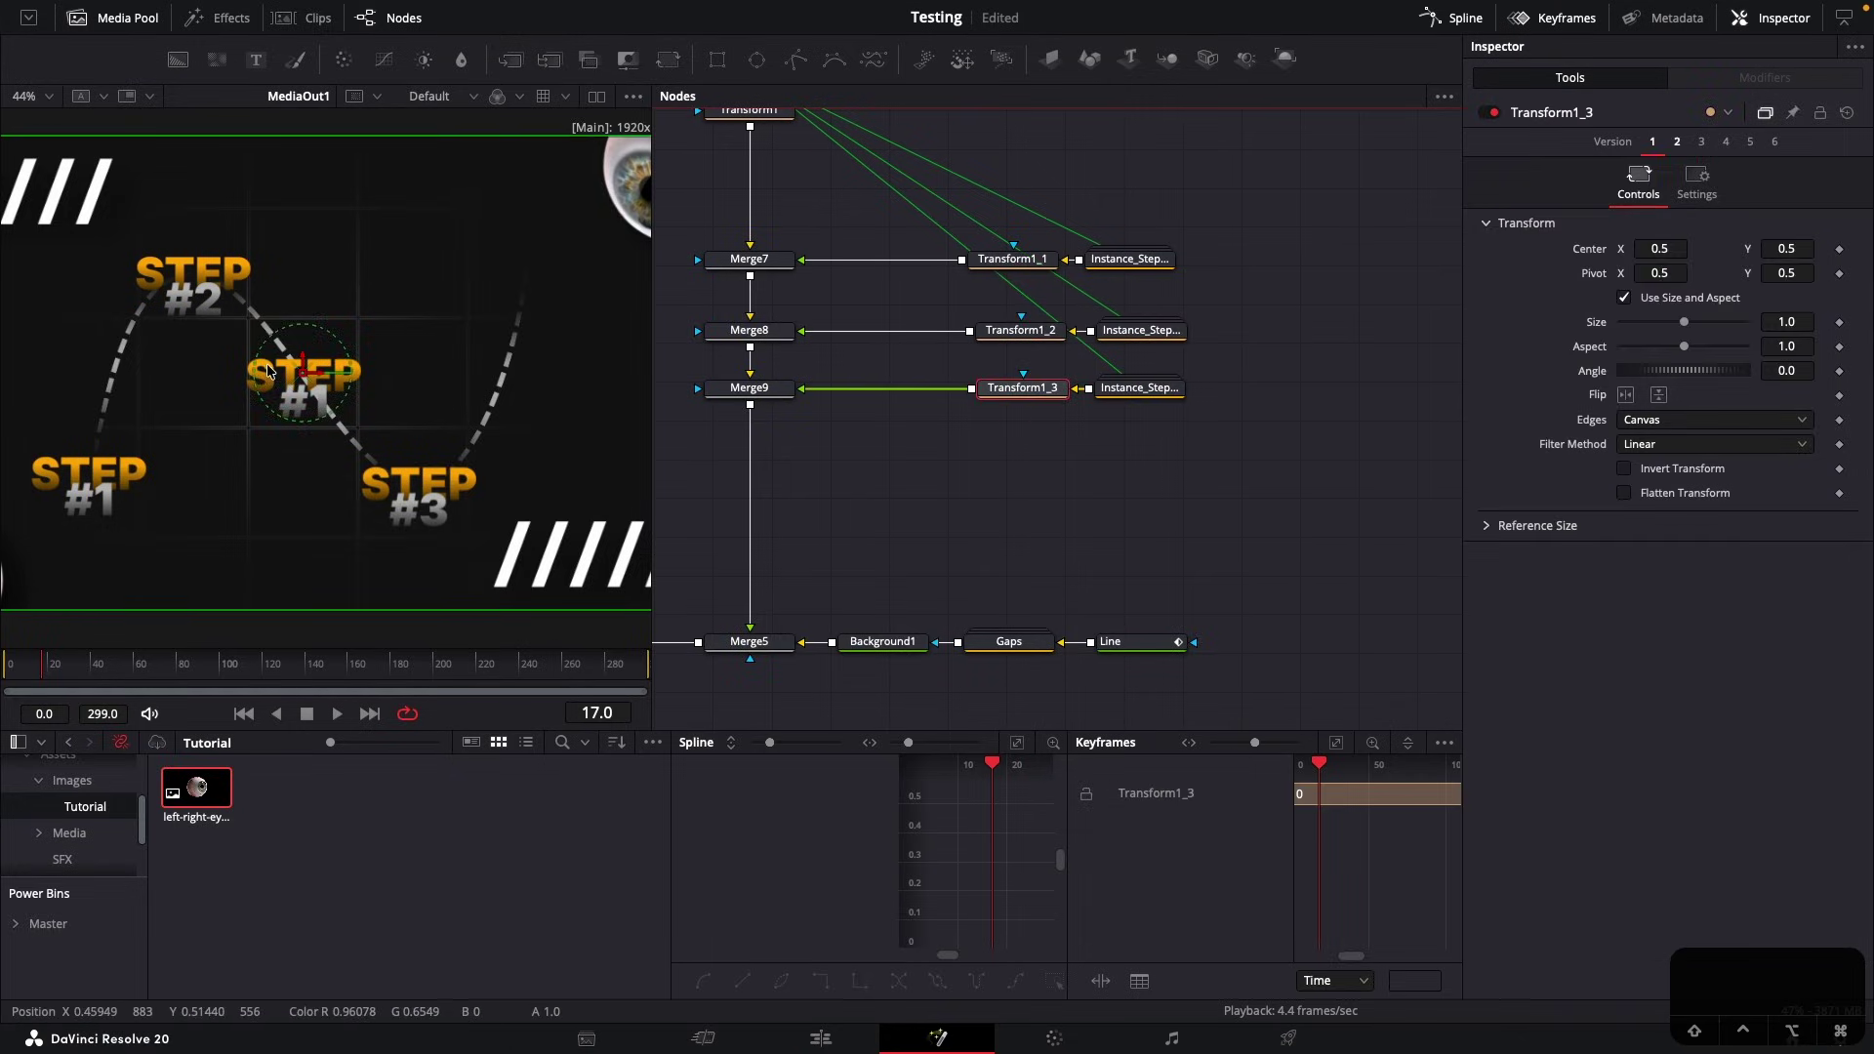
pyautogui.moveTo(269, 371); pyautogui.dragTo(562, 307)
pyautogui.keyDown('super'); pyautogui.click(1134, 648); pyautogui.keyUp('super')
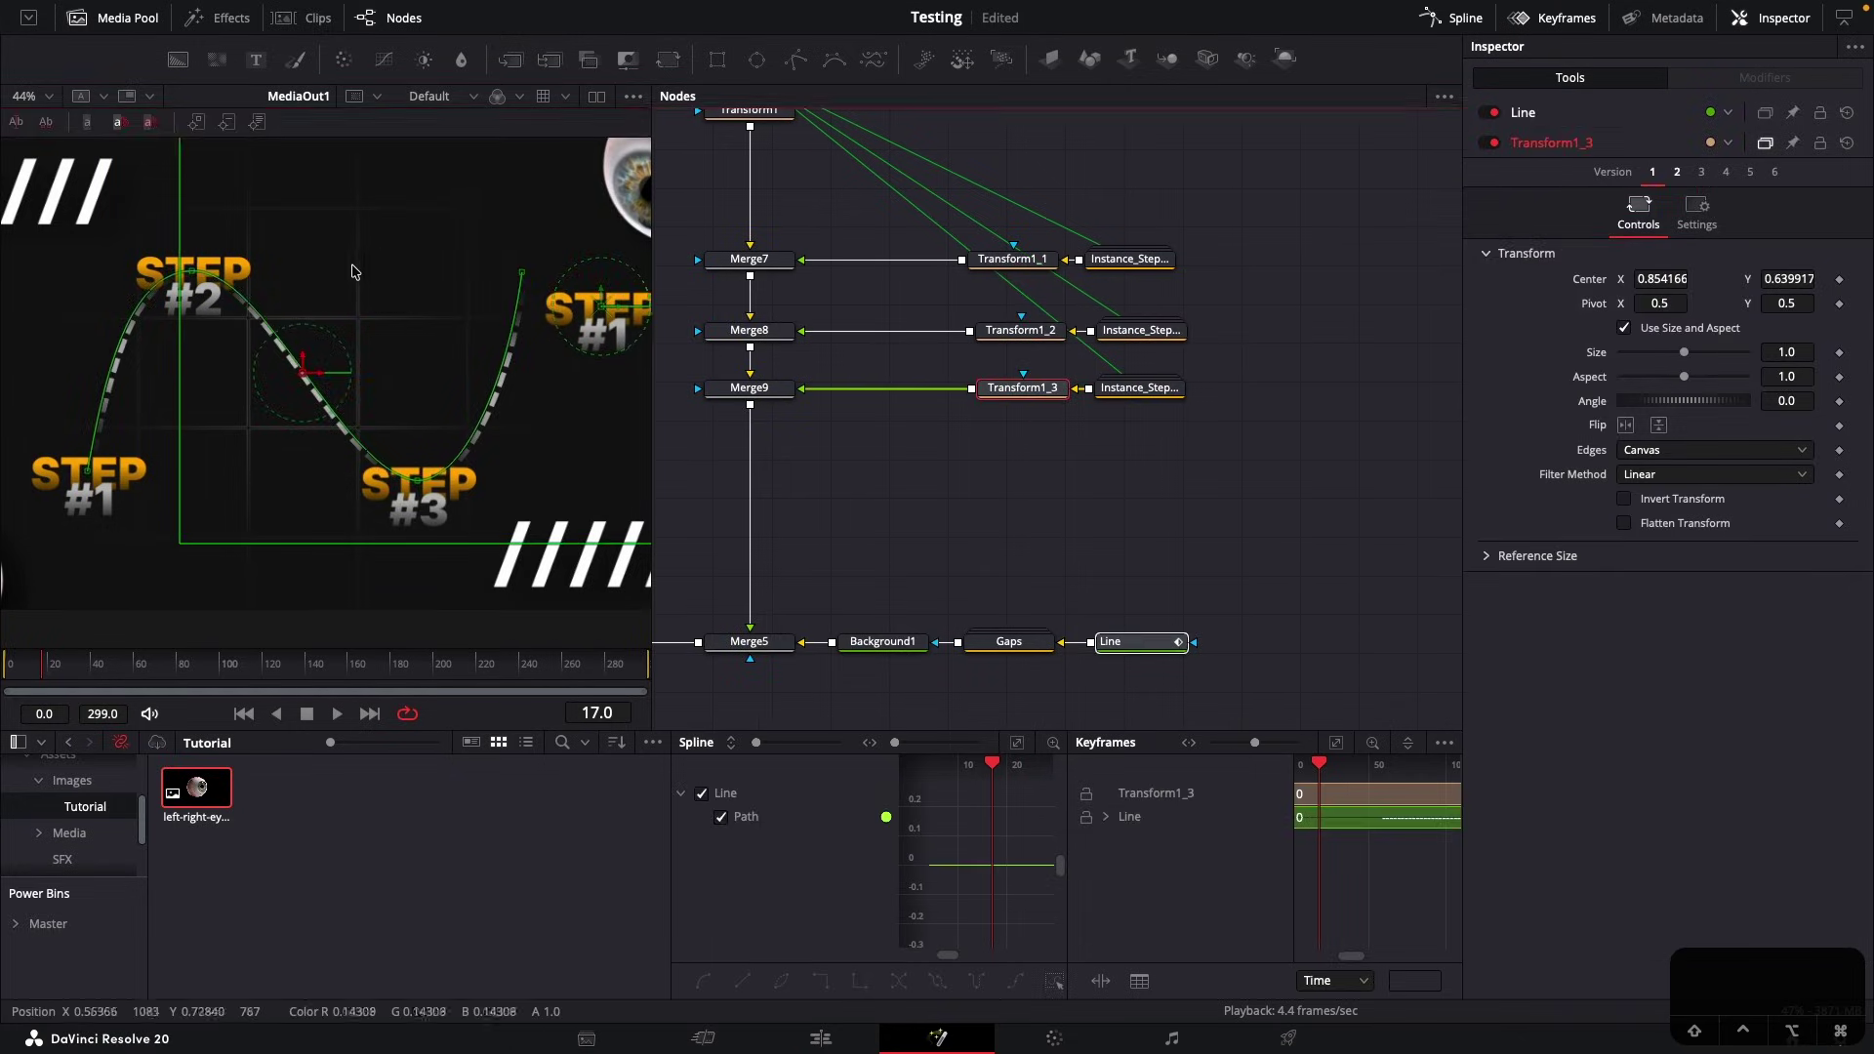
pyautogui.scroll(3, 546, 283)
pyautogui.moveTo(603, 389); pyautogui.dragTo(497, 345)
pyautogui.scroll(8, 496, 348)
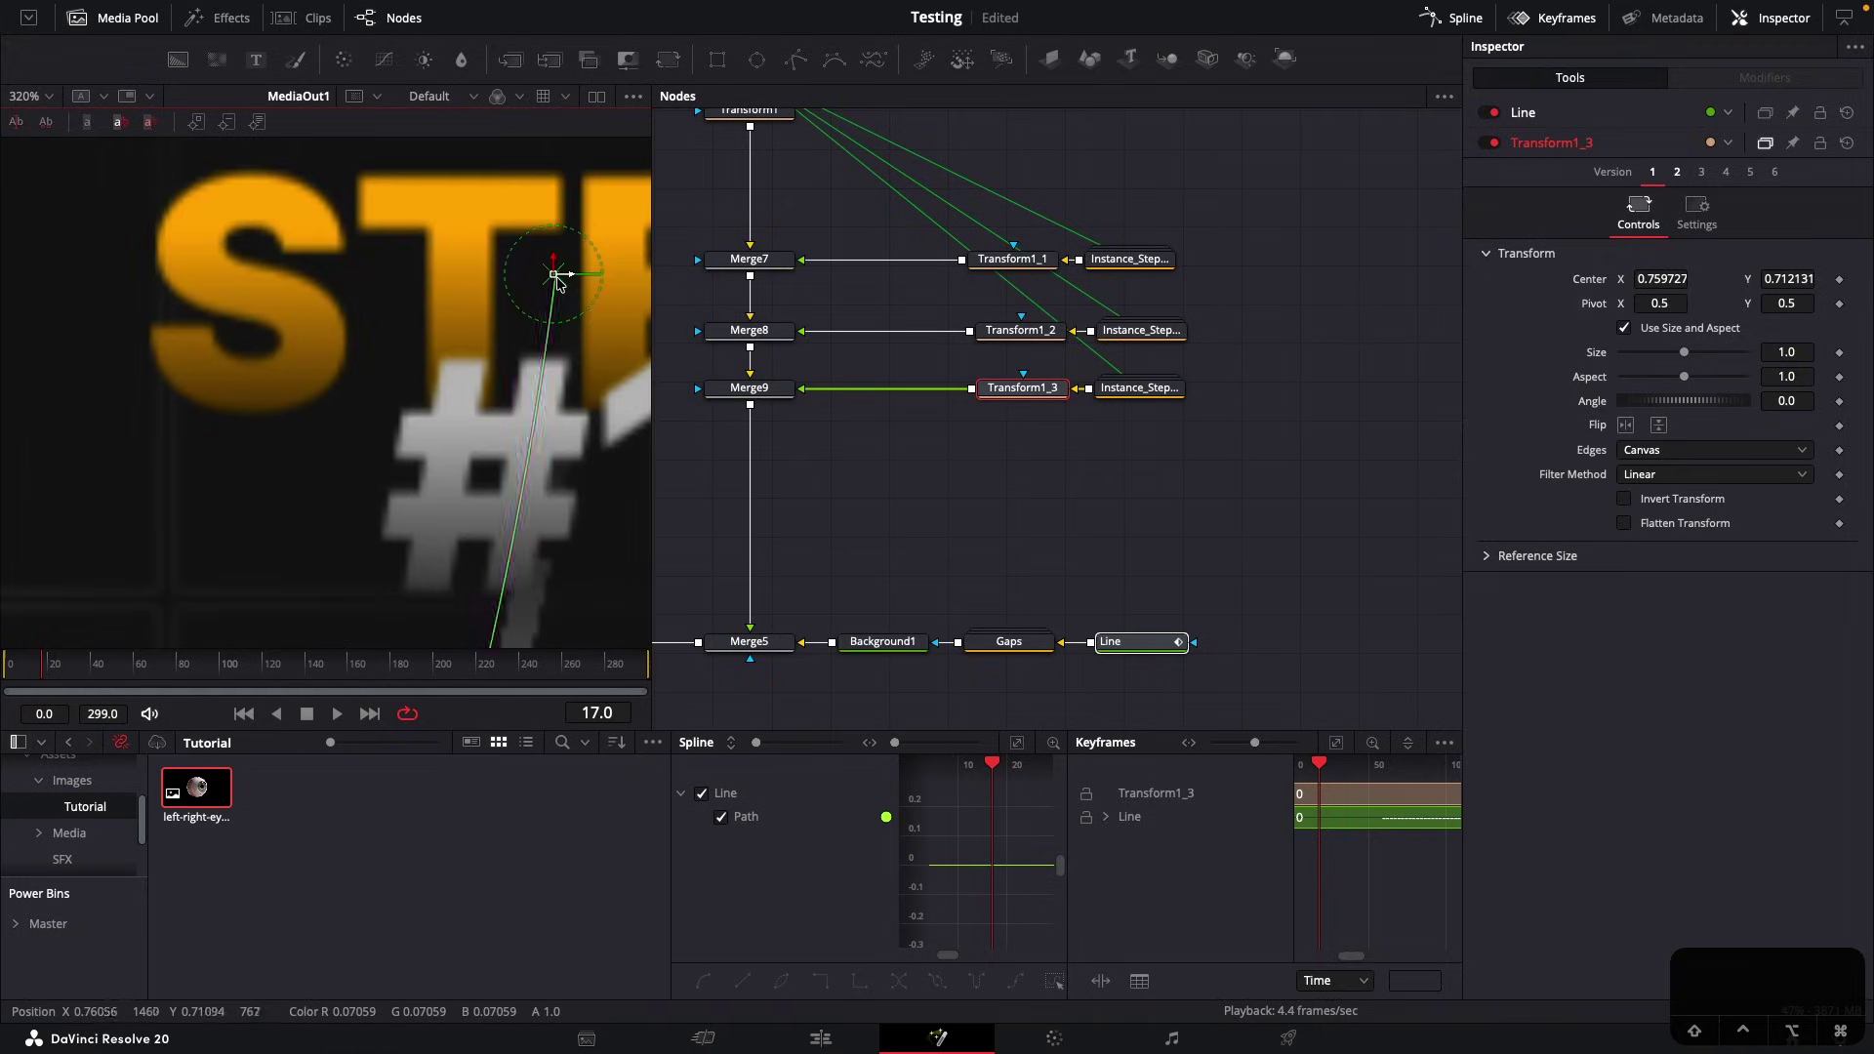
pyautogui.moveTo(557, 278); pyautogui.dragTo(558, 277)
pyautogui.click(769, 437)
pyautogui.scroll(-8, 533, 390)
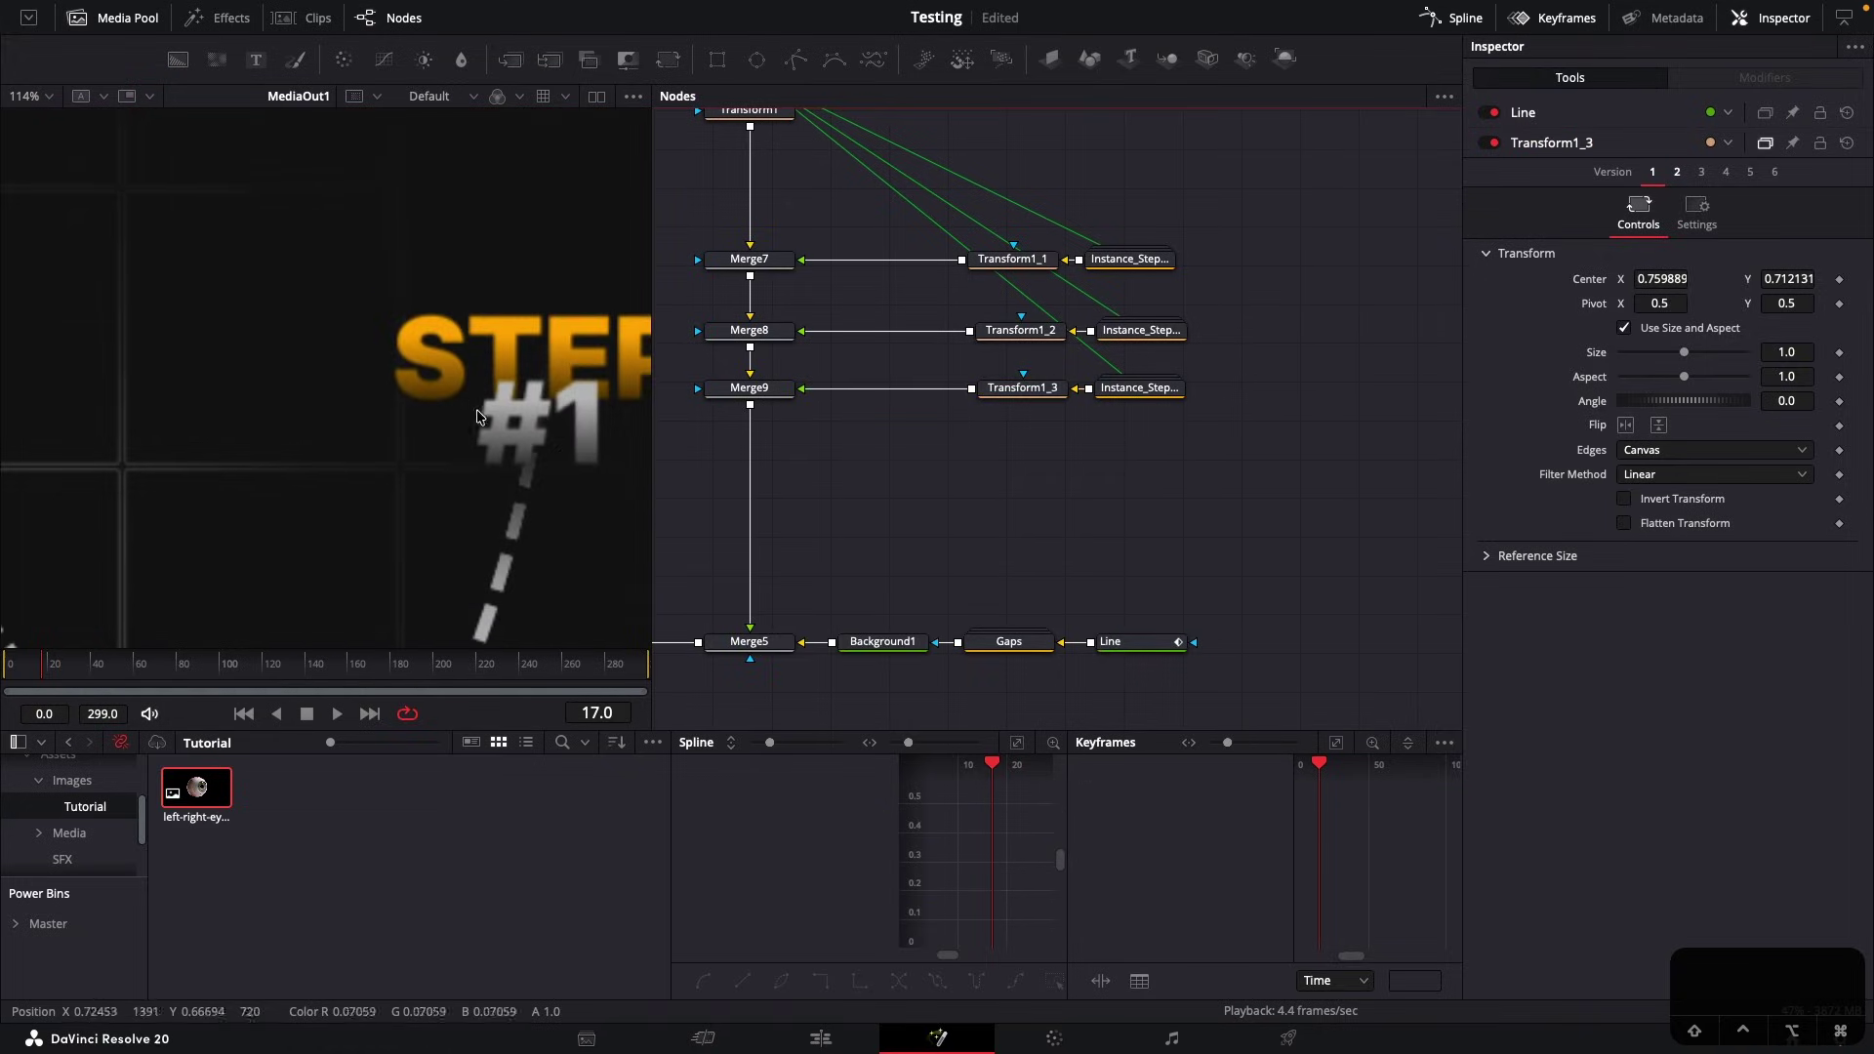
# Deinstance the number text inside Instance_StepGroup_2, change it to #4 and collapse the group
pyautogui.doubleClick(1140, 388)
pyautogui.click(1206, 457)
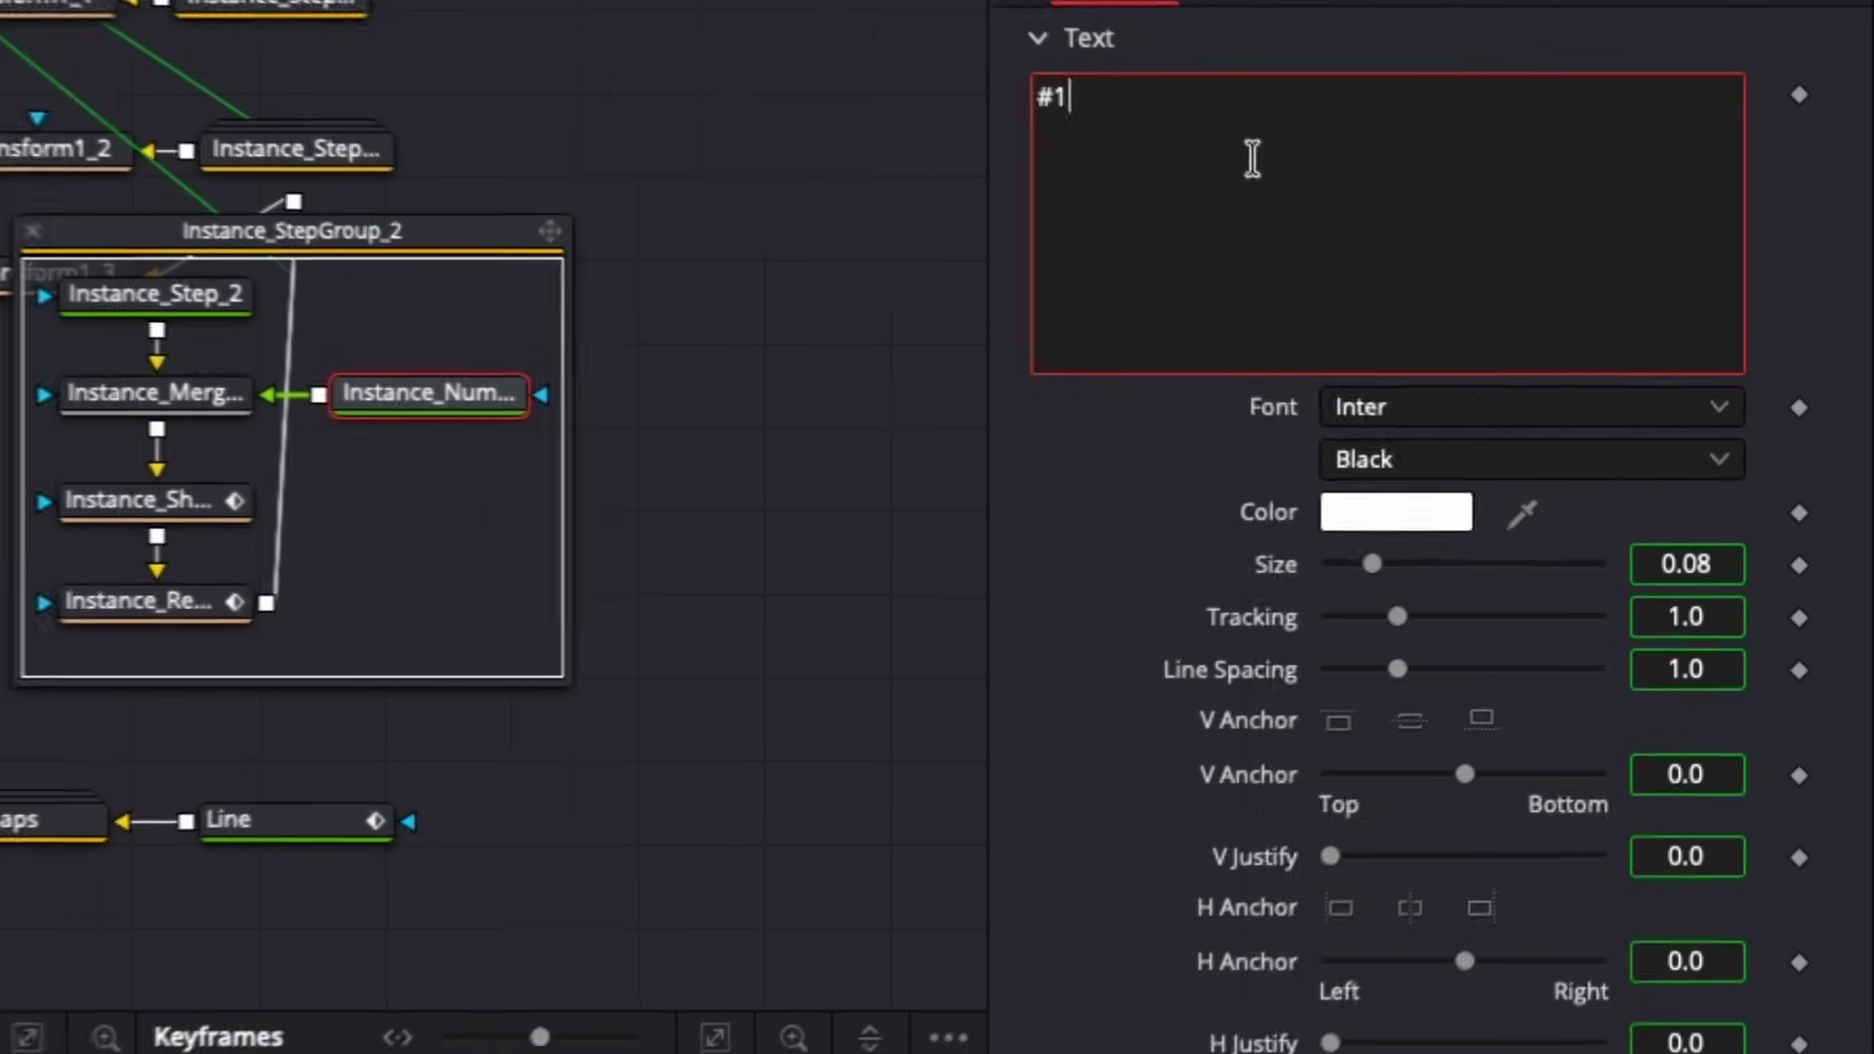
pyautogui.rightClick(1587, 337)
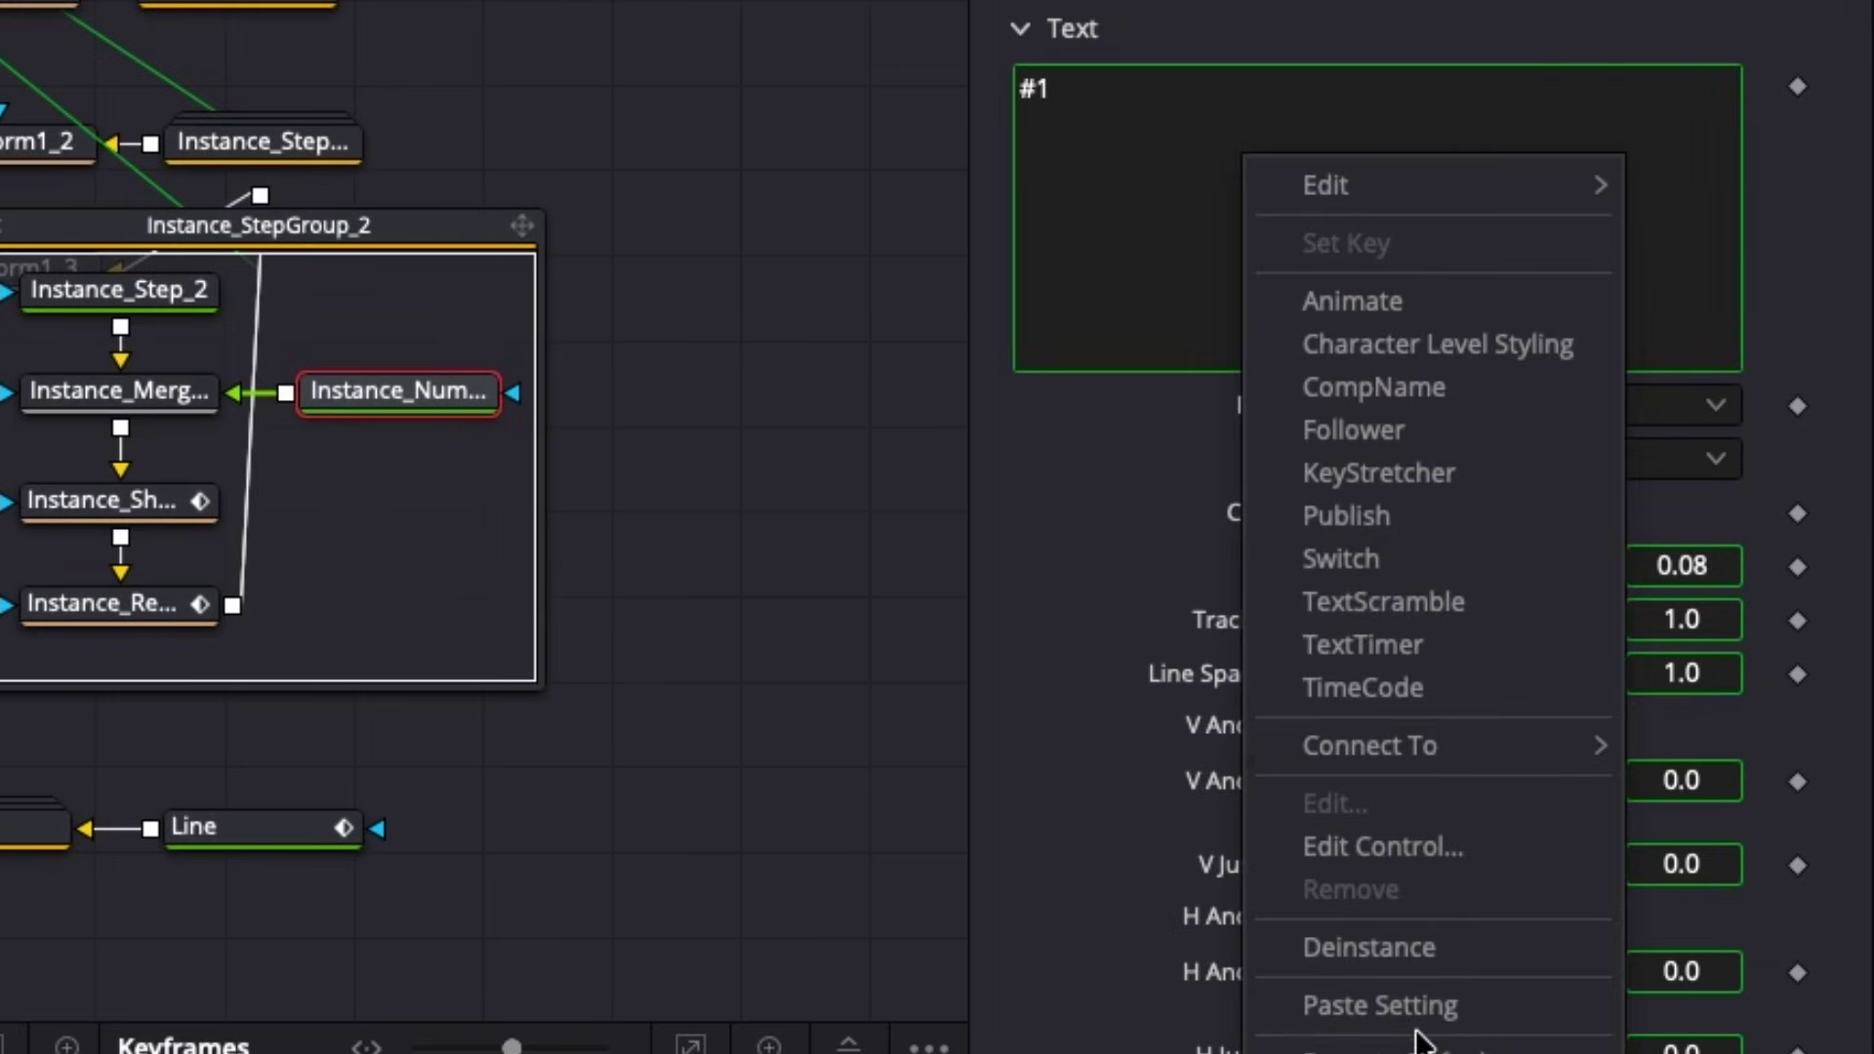
pyautogui.click(1308, 947)
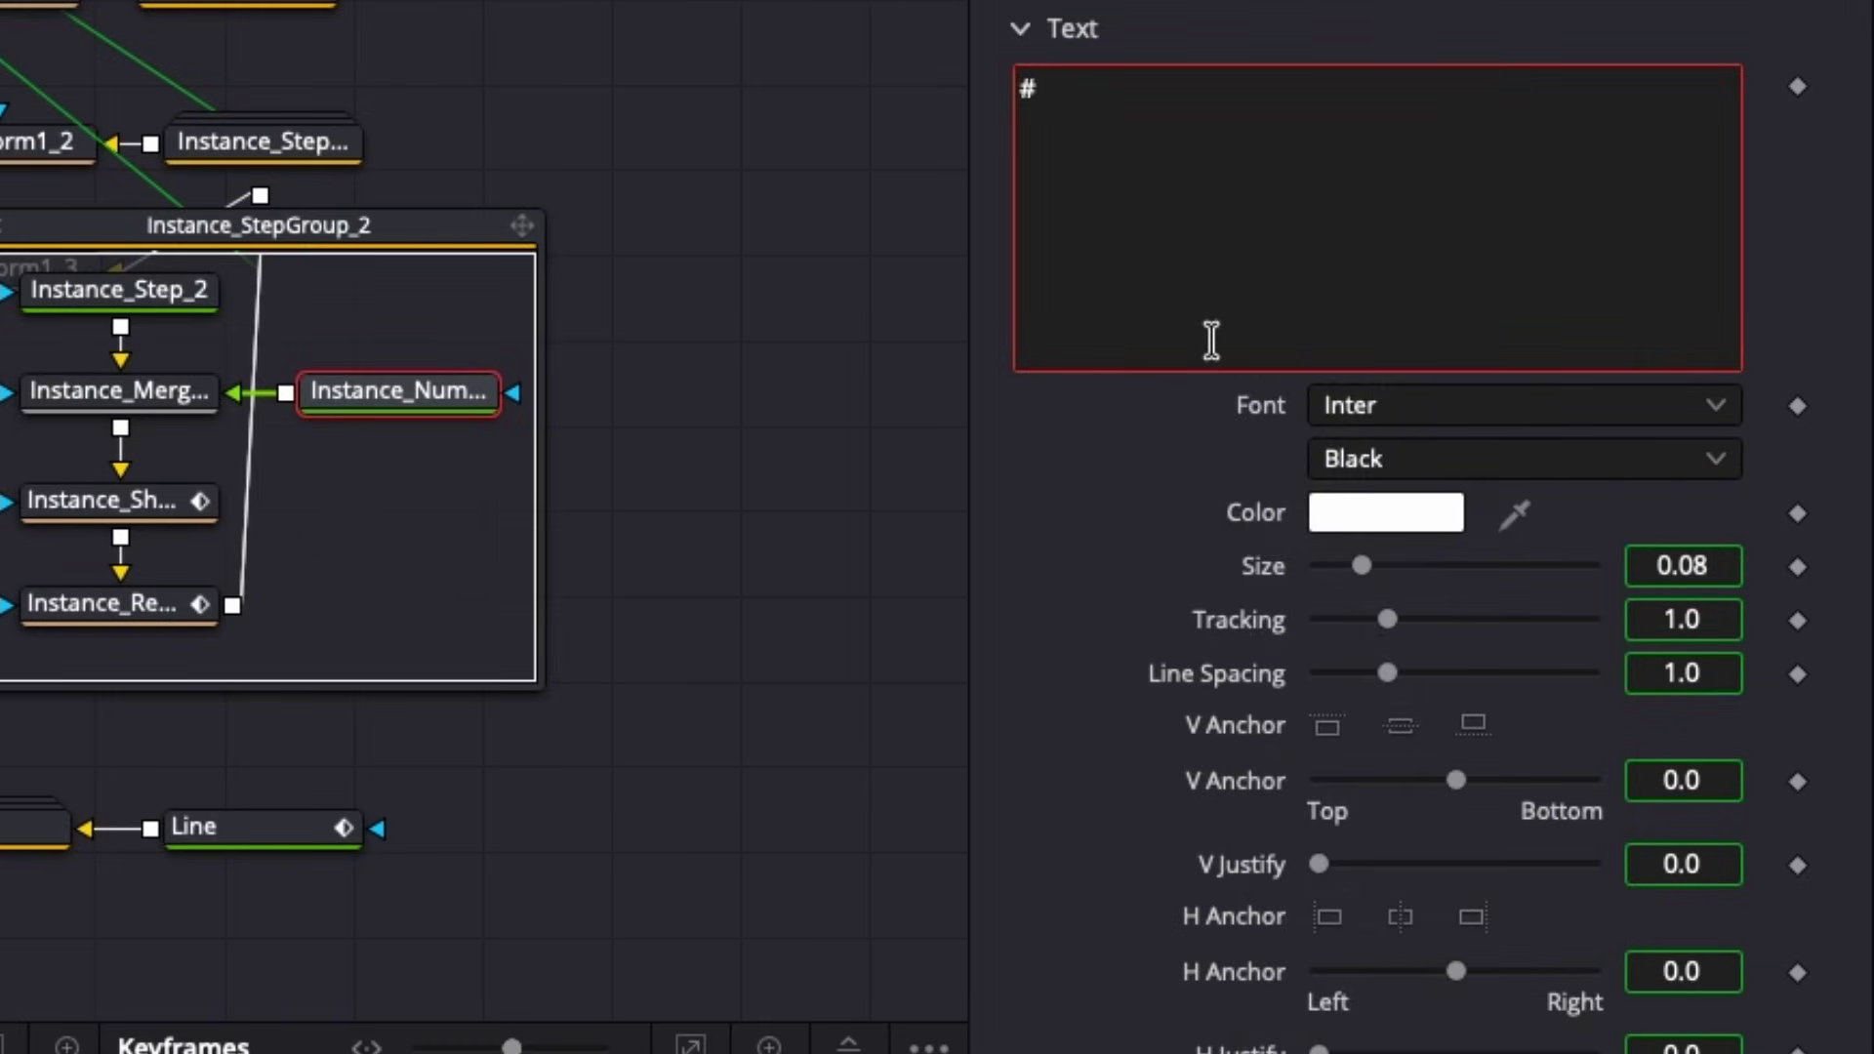
pyautogui.write('4')
pyautogui.click(5, 226)
# Move the StepGroup and Transform1 nodes together closer to Merge7 in the node graph
pyautogui.scroll(-4, 400, 288)
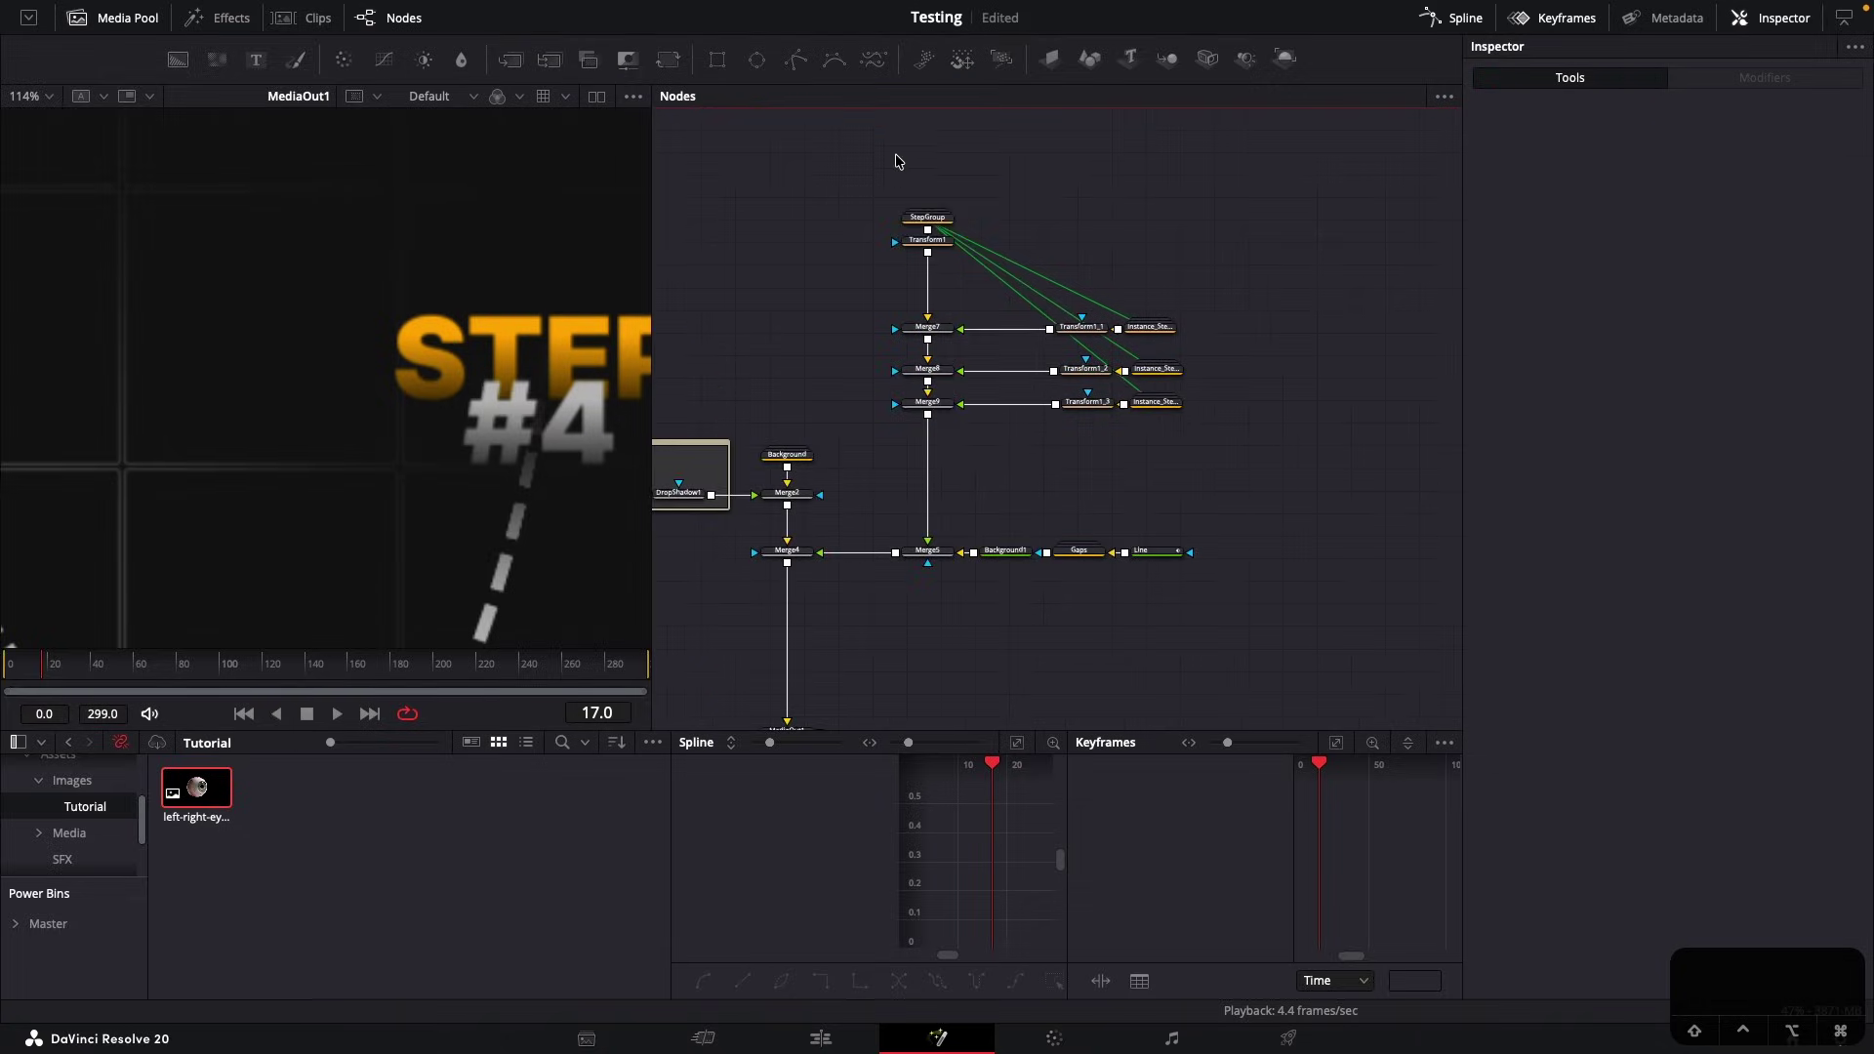
pyautogui.moveTo(880, 164); pyautogui.dragTo(941, 245)
pyautogui.moveTo(933, 240); pyautogui.dragTo(933, 266)
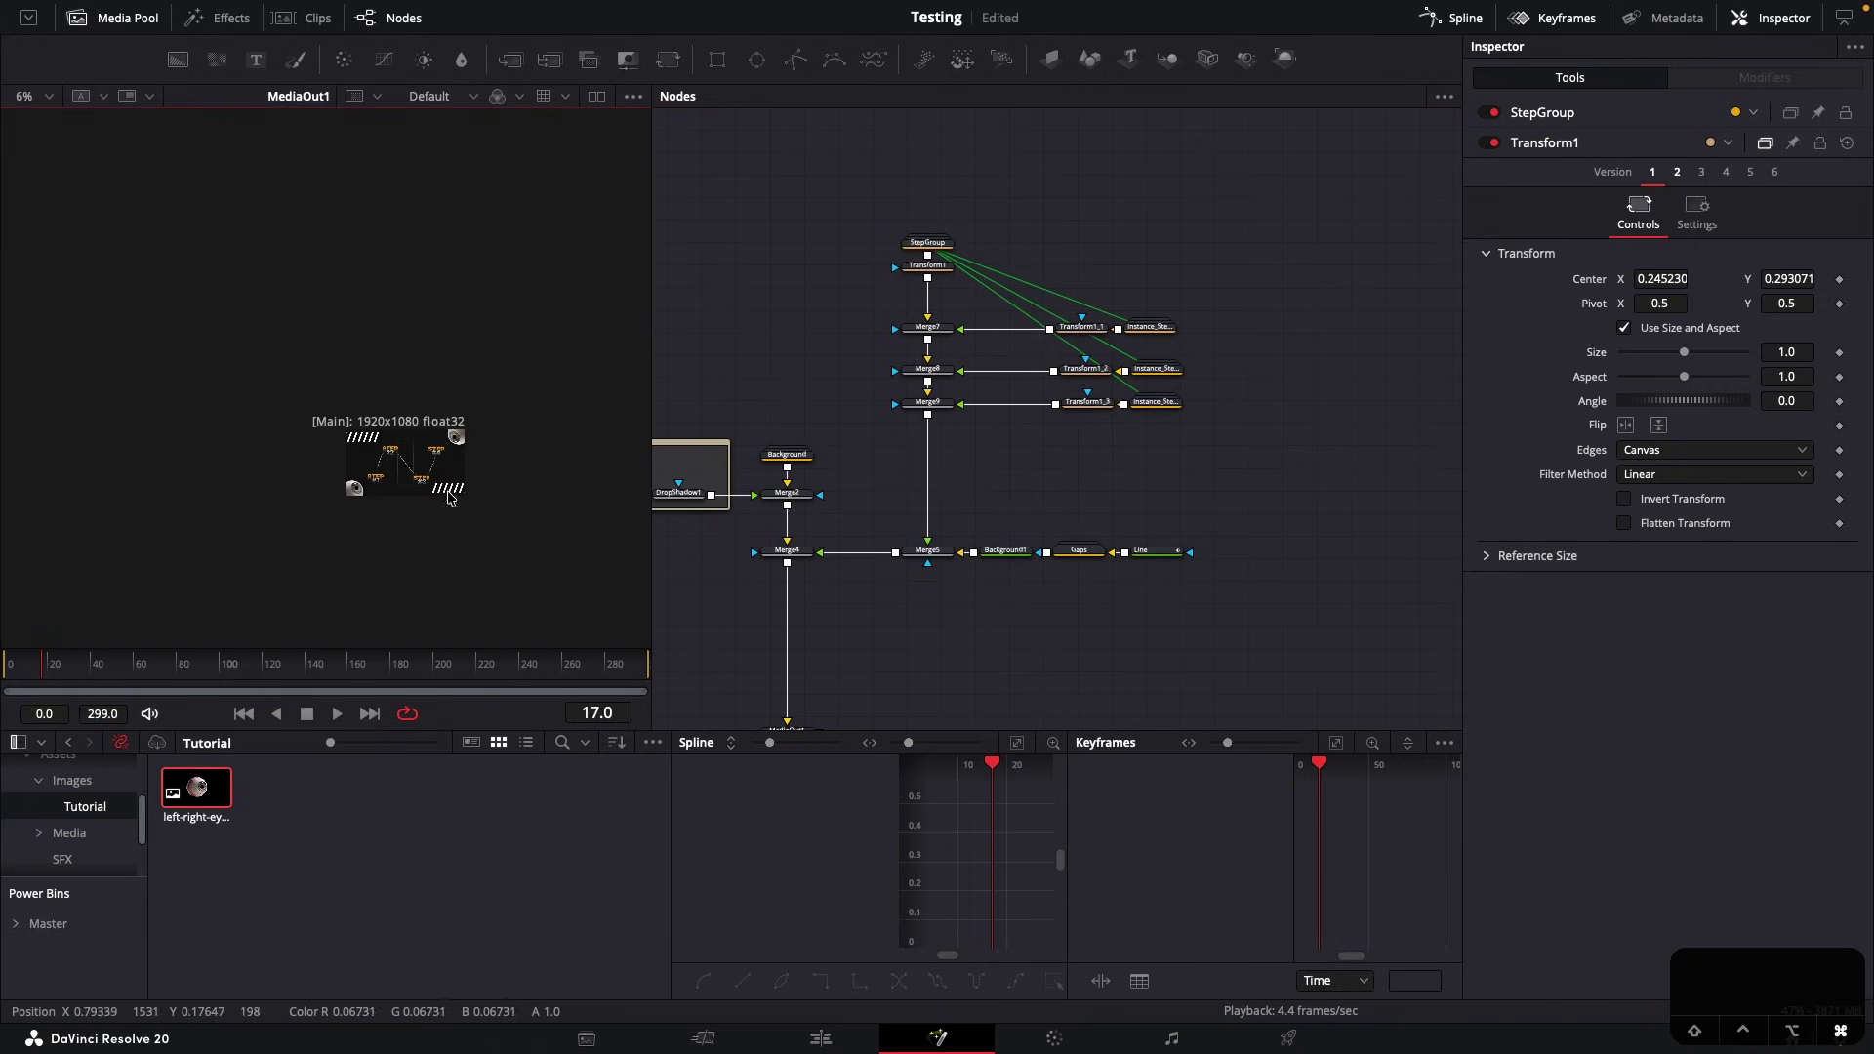
# Fit the whole composition in the viewer and play the four label reveals from frame 0
pyautogui.press('super+f')
pyautogui.moveTo(41, 664); pyautogui.dragTo(4, 663)
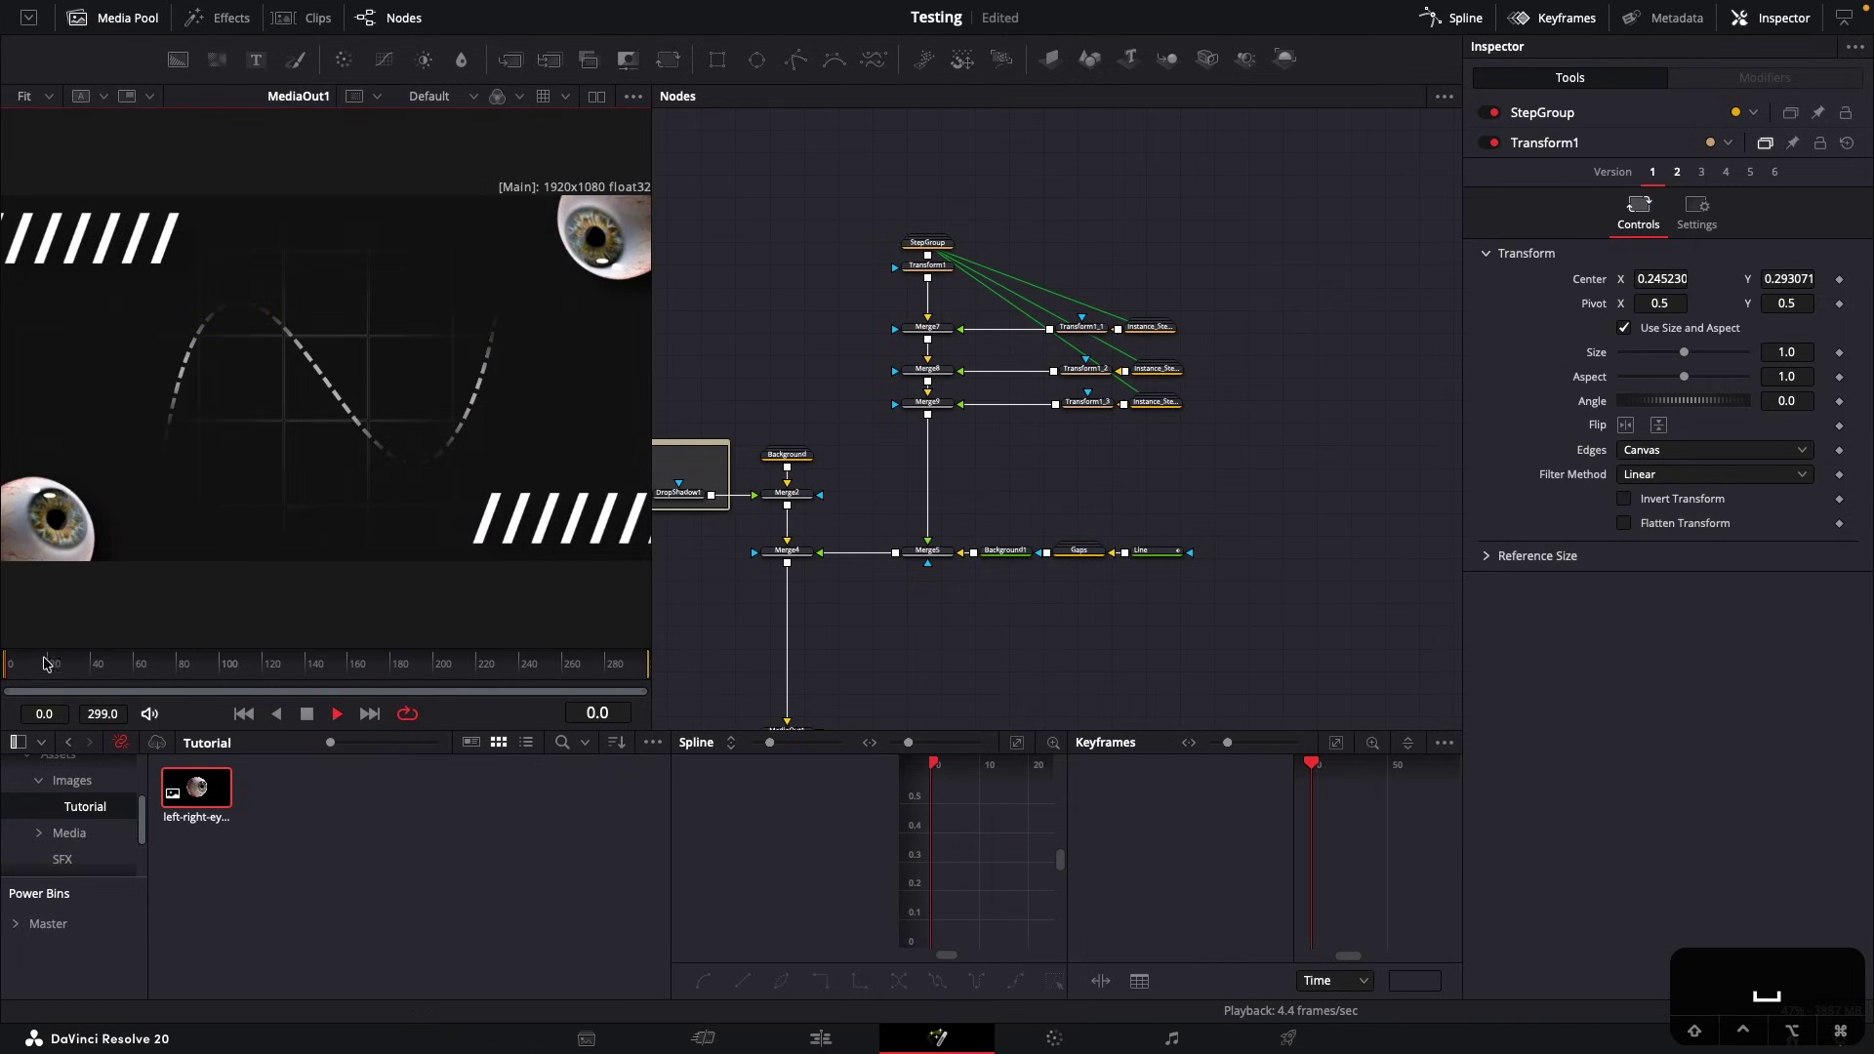
pyautogui.press('space')
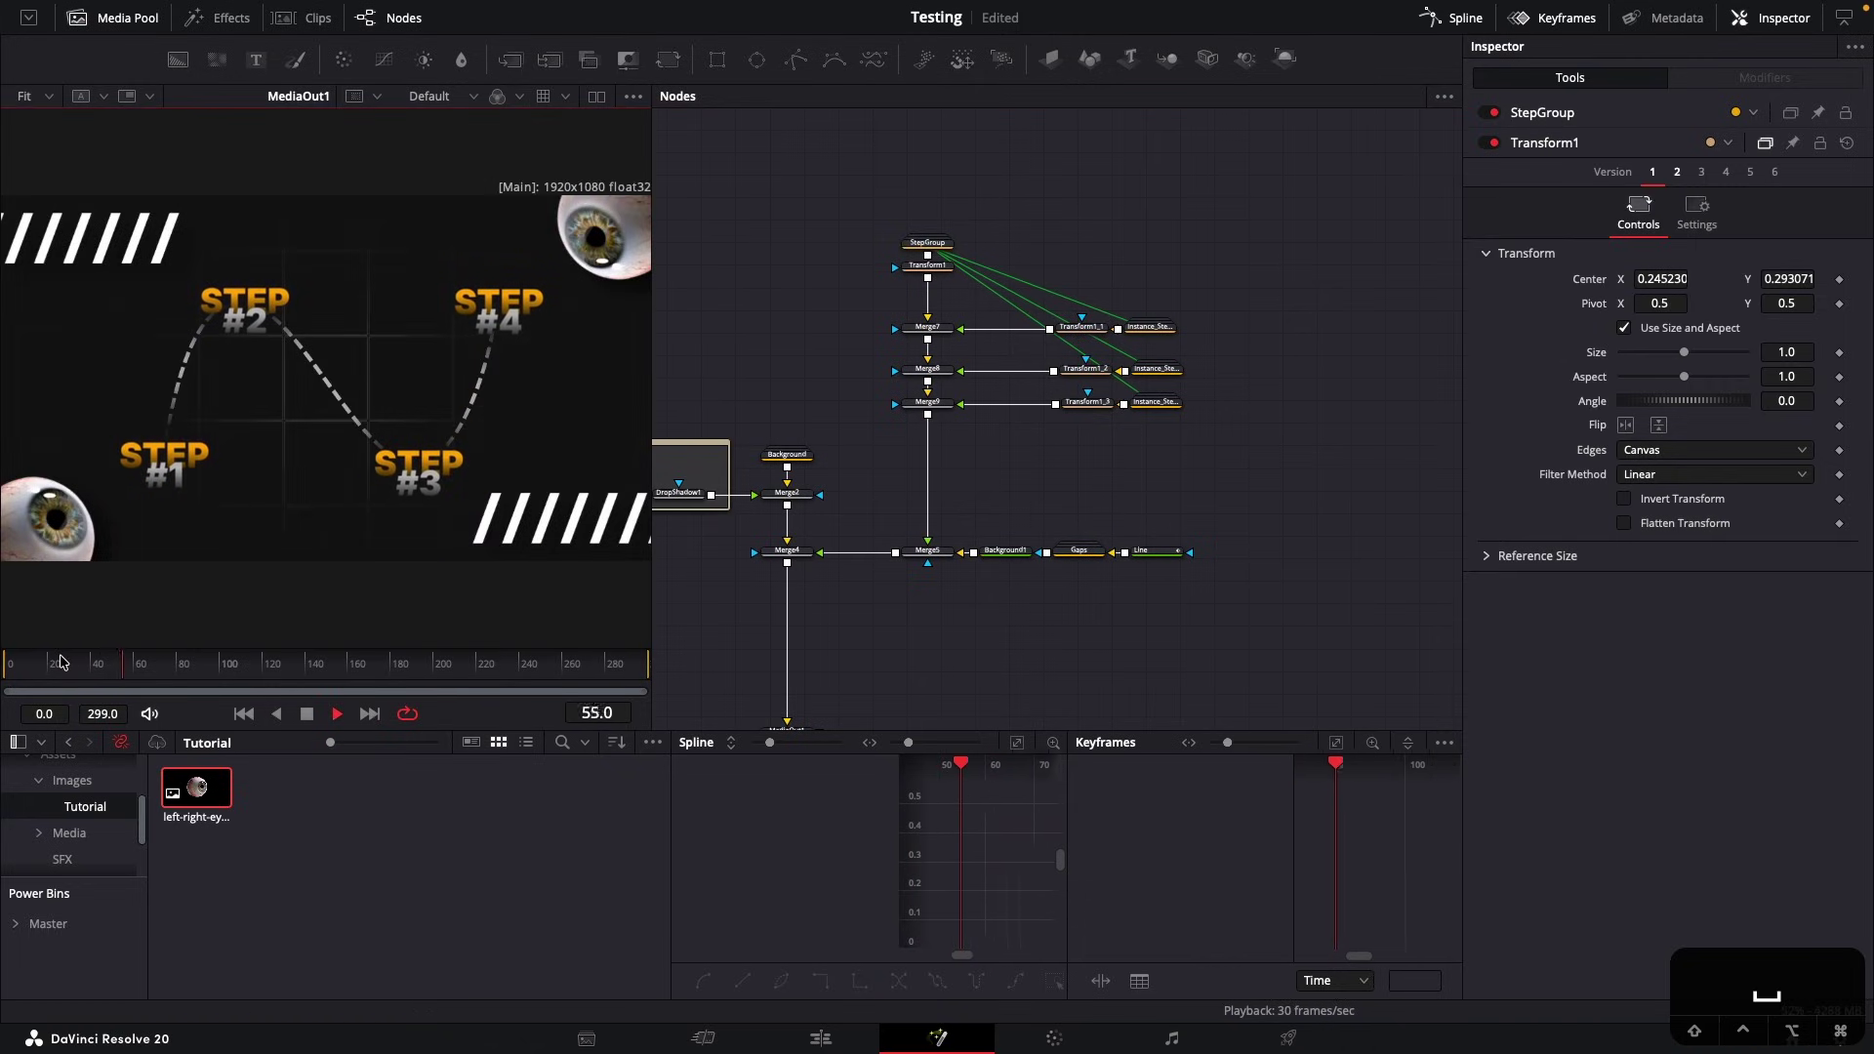
pyautogui.press('space')
pyautogui.moveTo(68, 664); pyautogui.dragTo(4, 674)
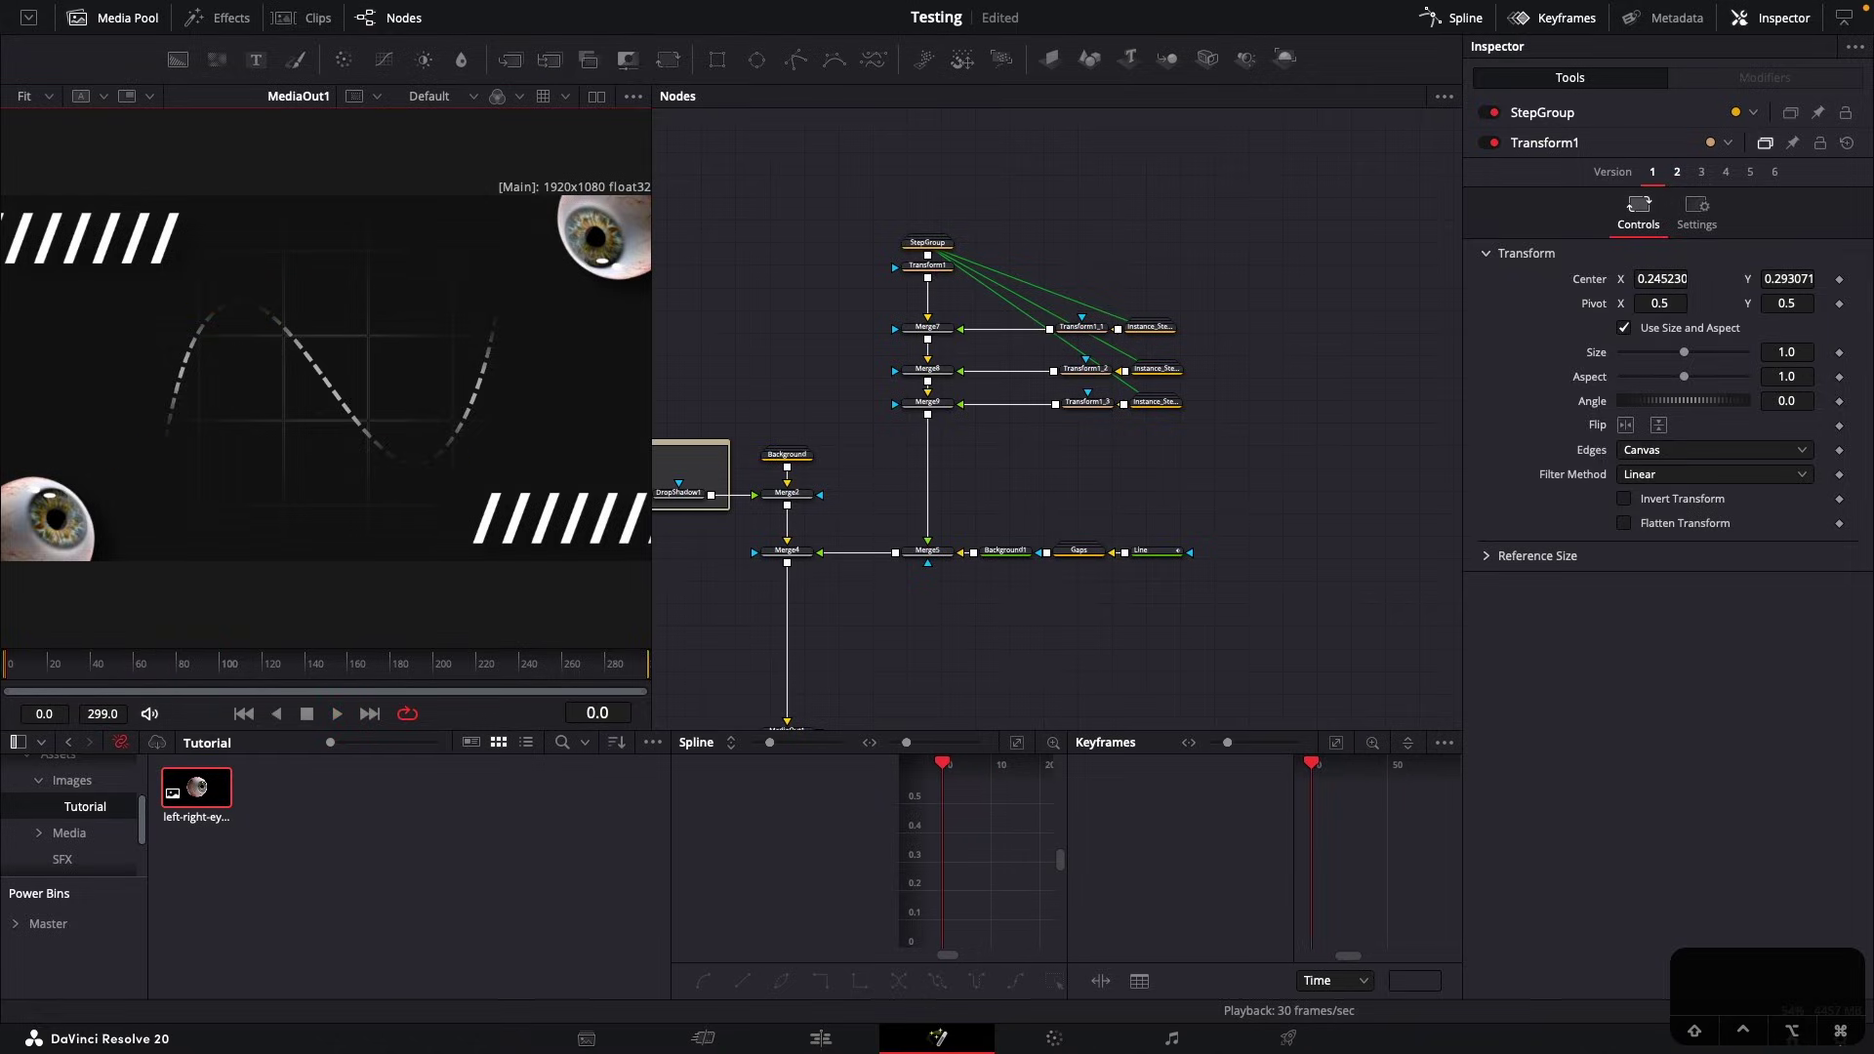
# Keyframe the Line text's Write On End at 0.0 on frame 20 and 1.0 on about frame 180
pyautogui.click(49, 667)
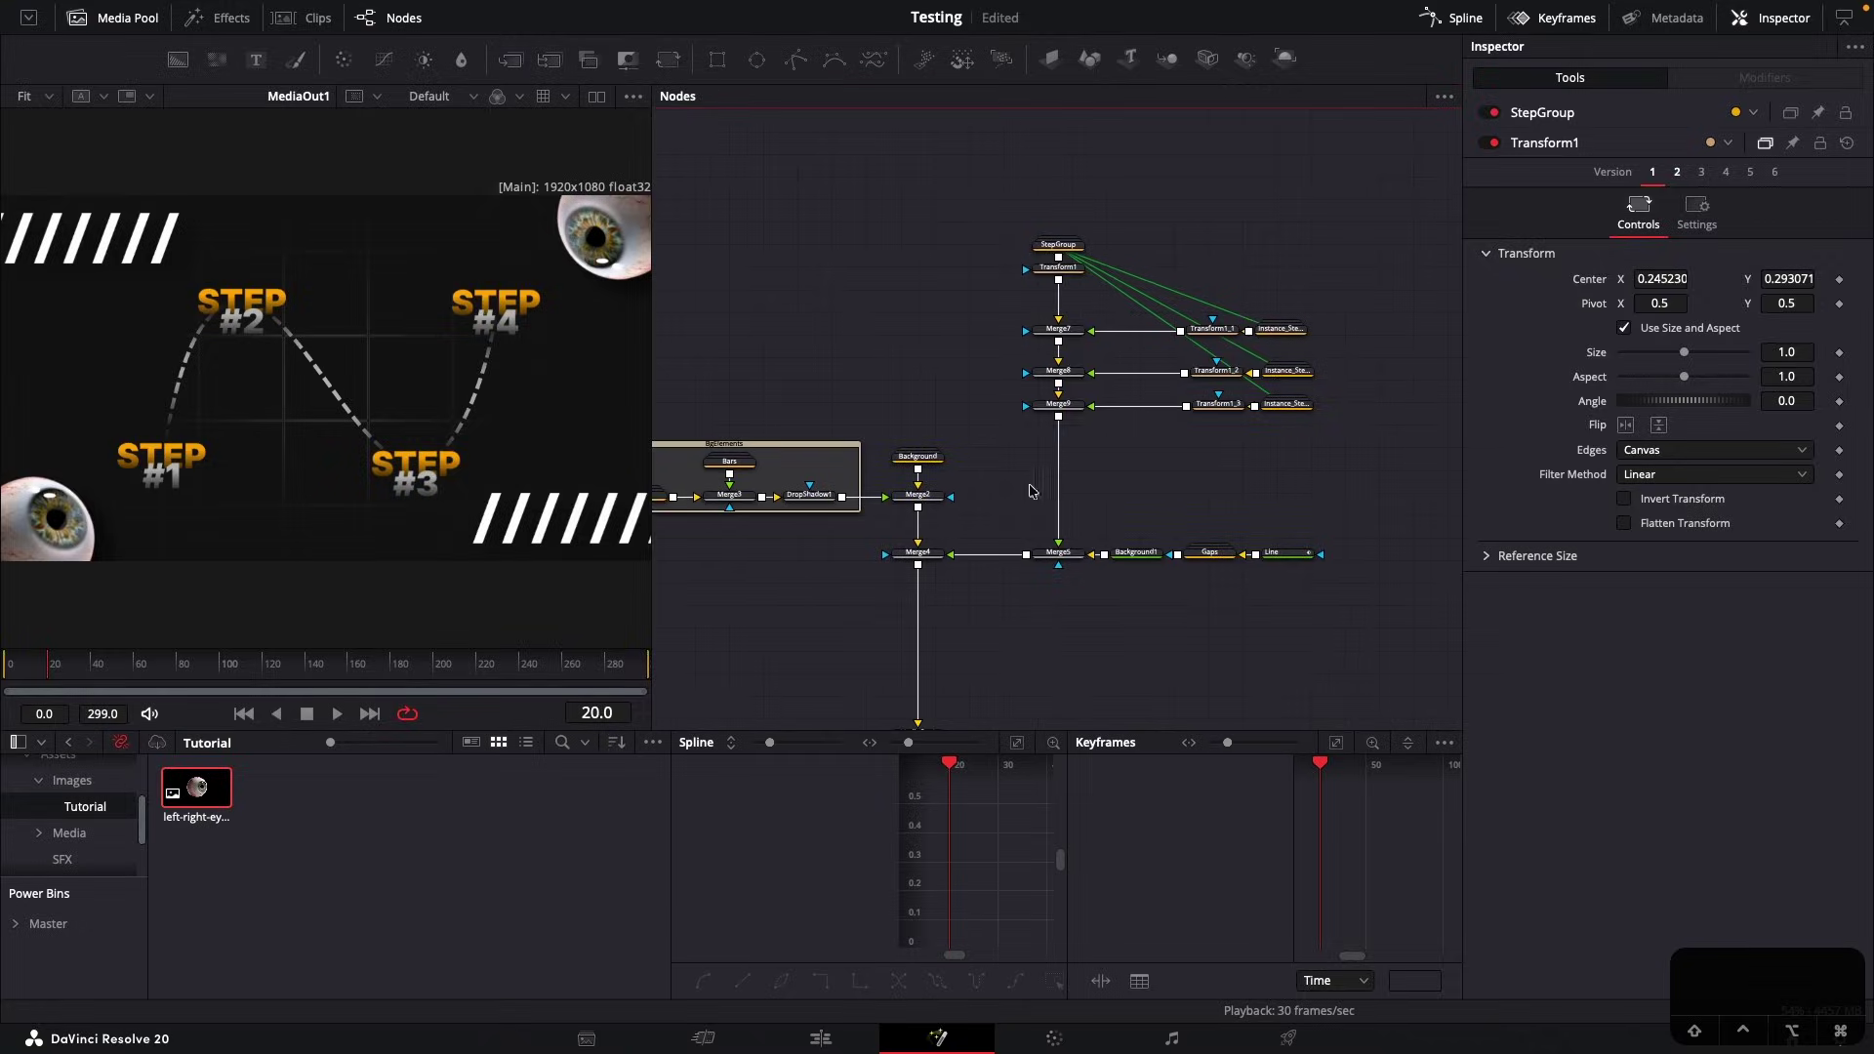
pyautogui.click(1275, 555)
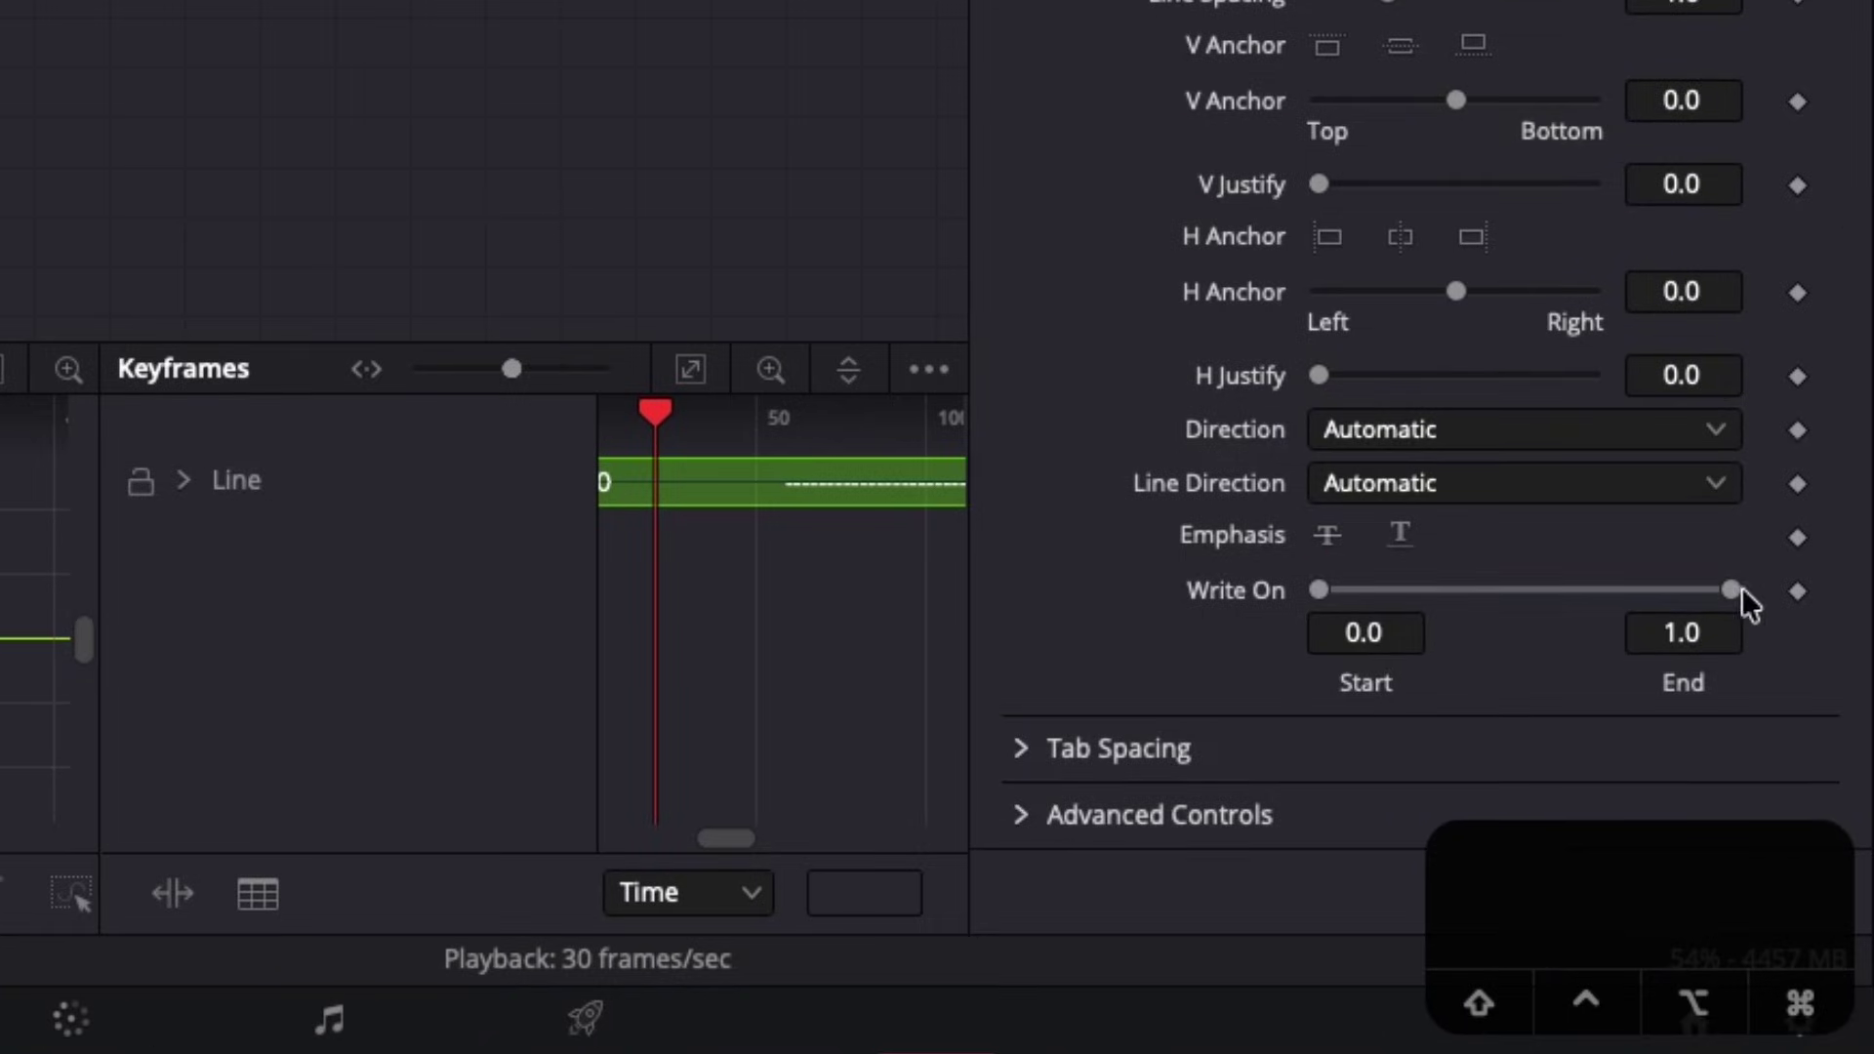
pyautogui.click(1798, 590)
pyautogui.moveTo(1731, 590); pyautogui.dragTo(1135, 596)
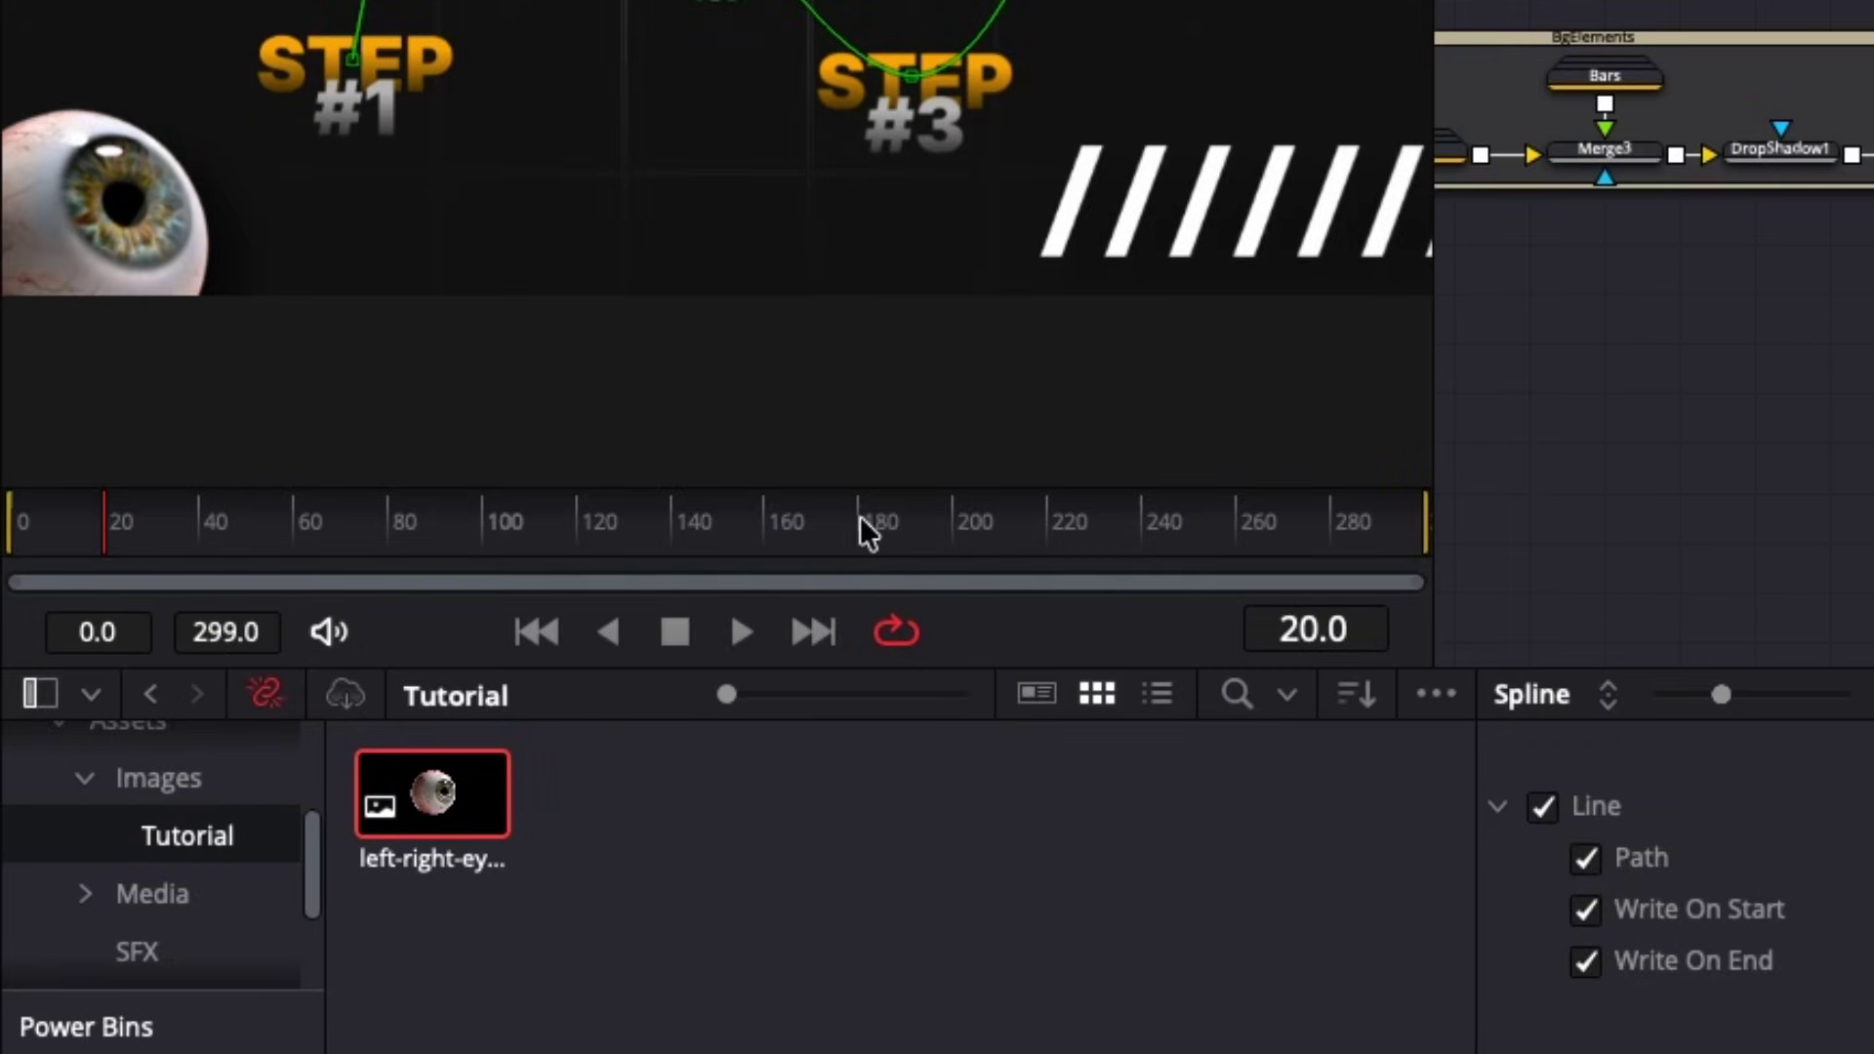
pyautogui.click(859, 503)
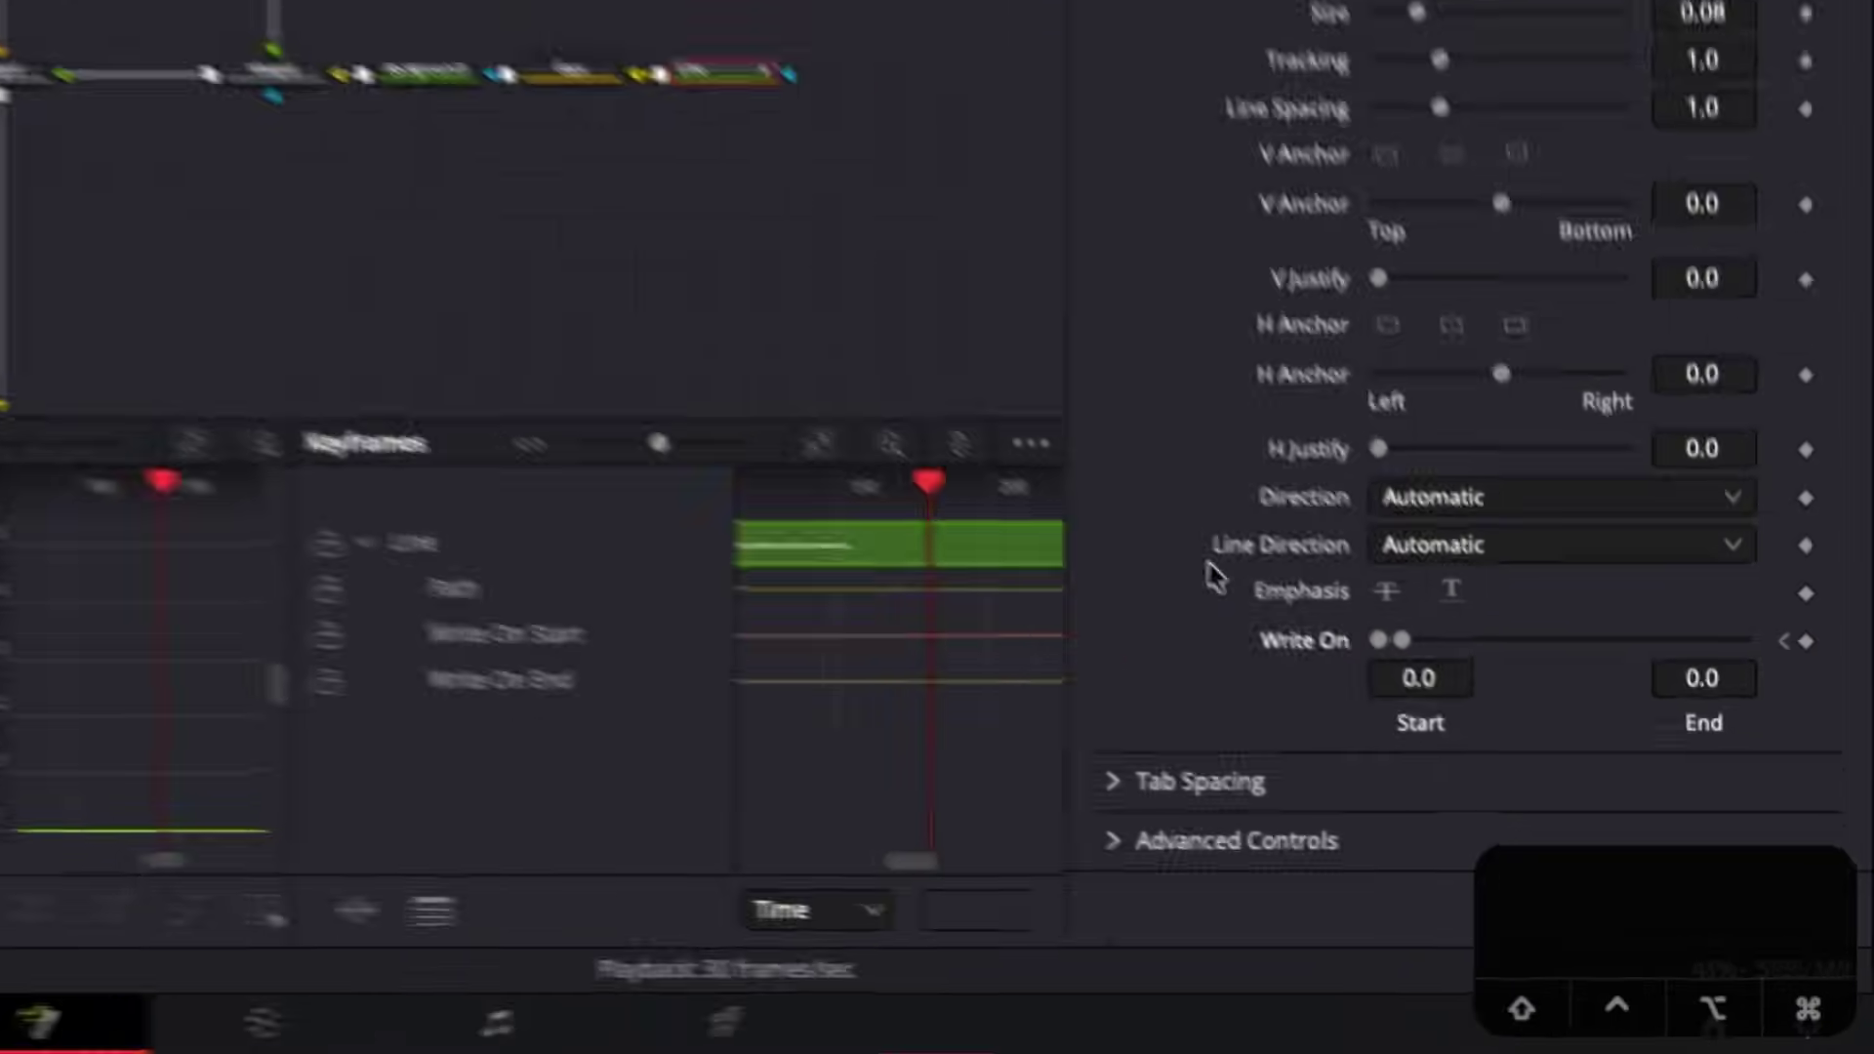
pyautogui.moveTo(1345, 589); pyautogui.dragTo(1800, 589)
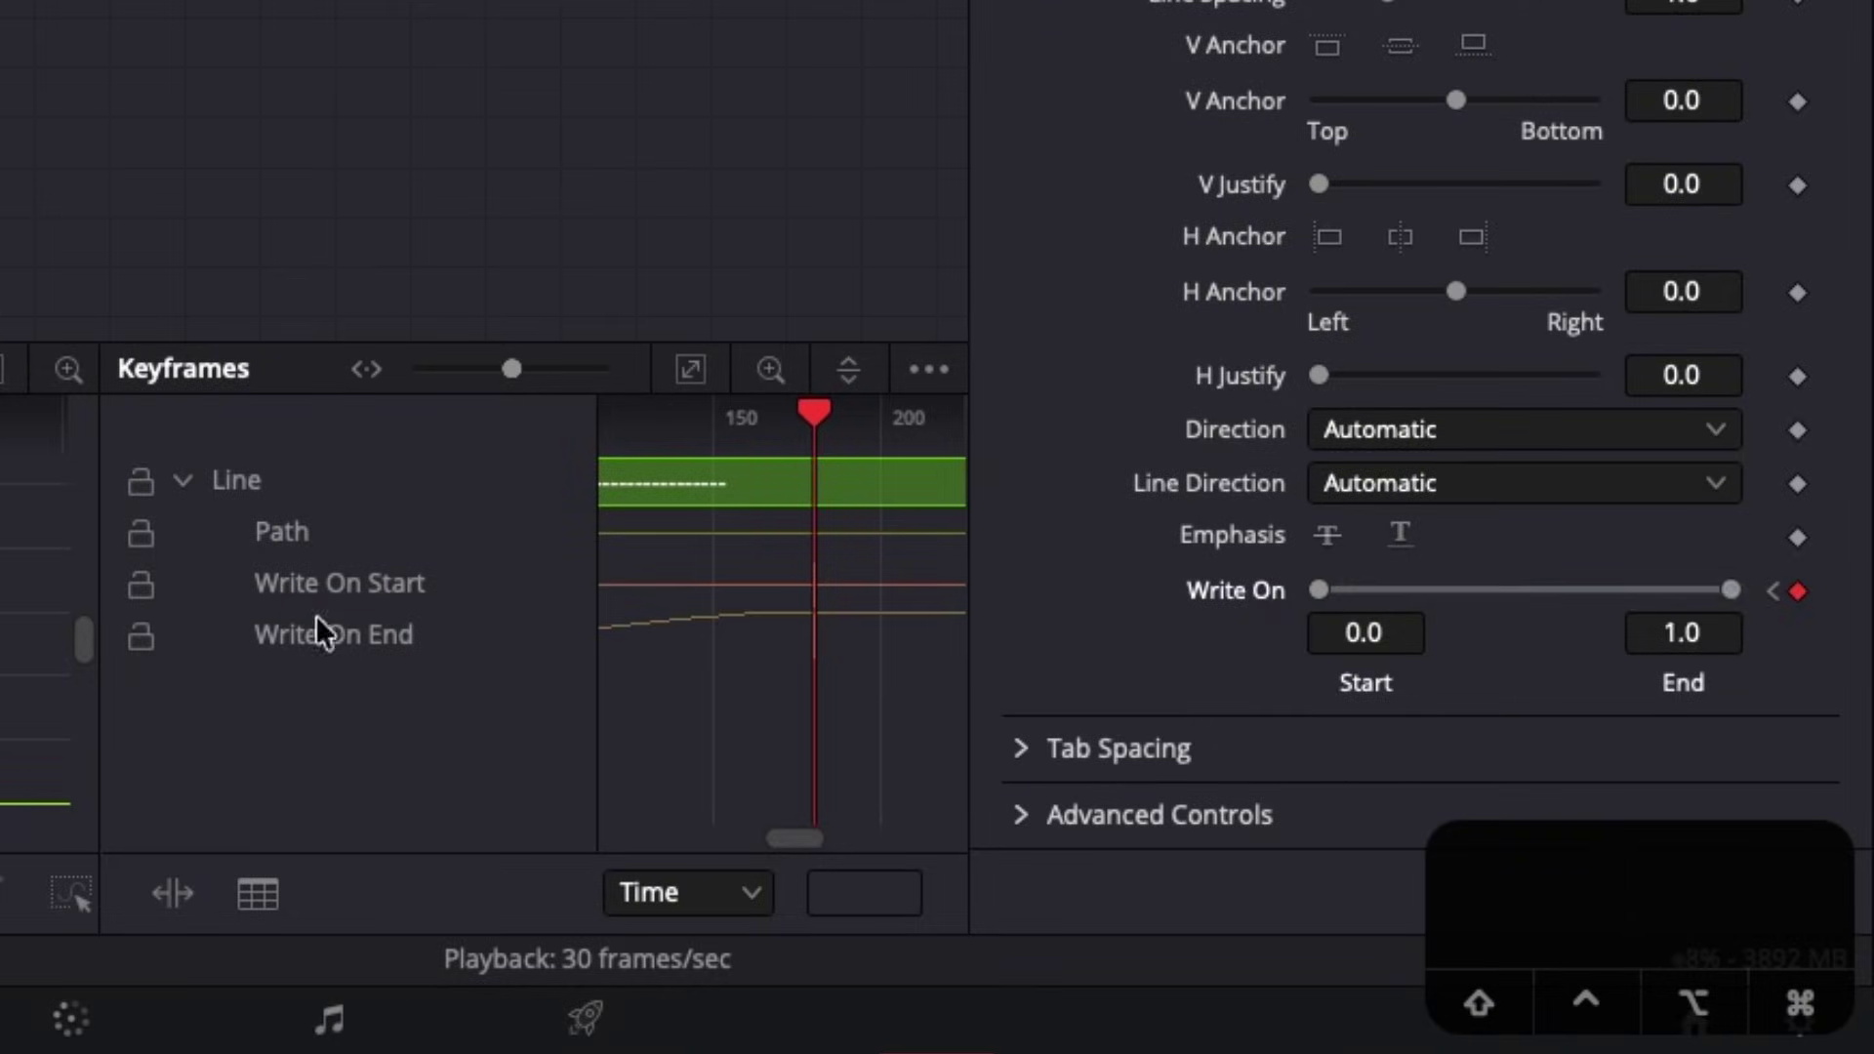
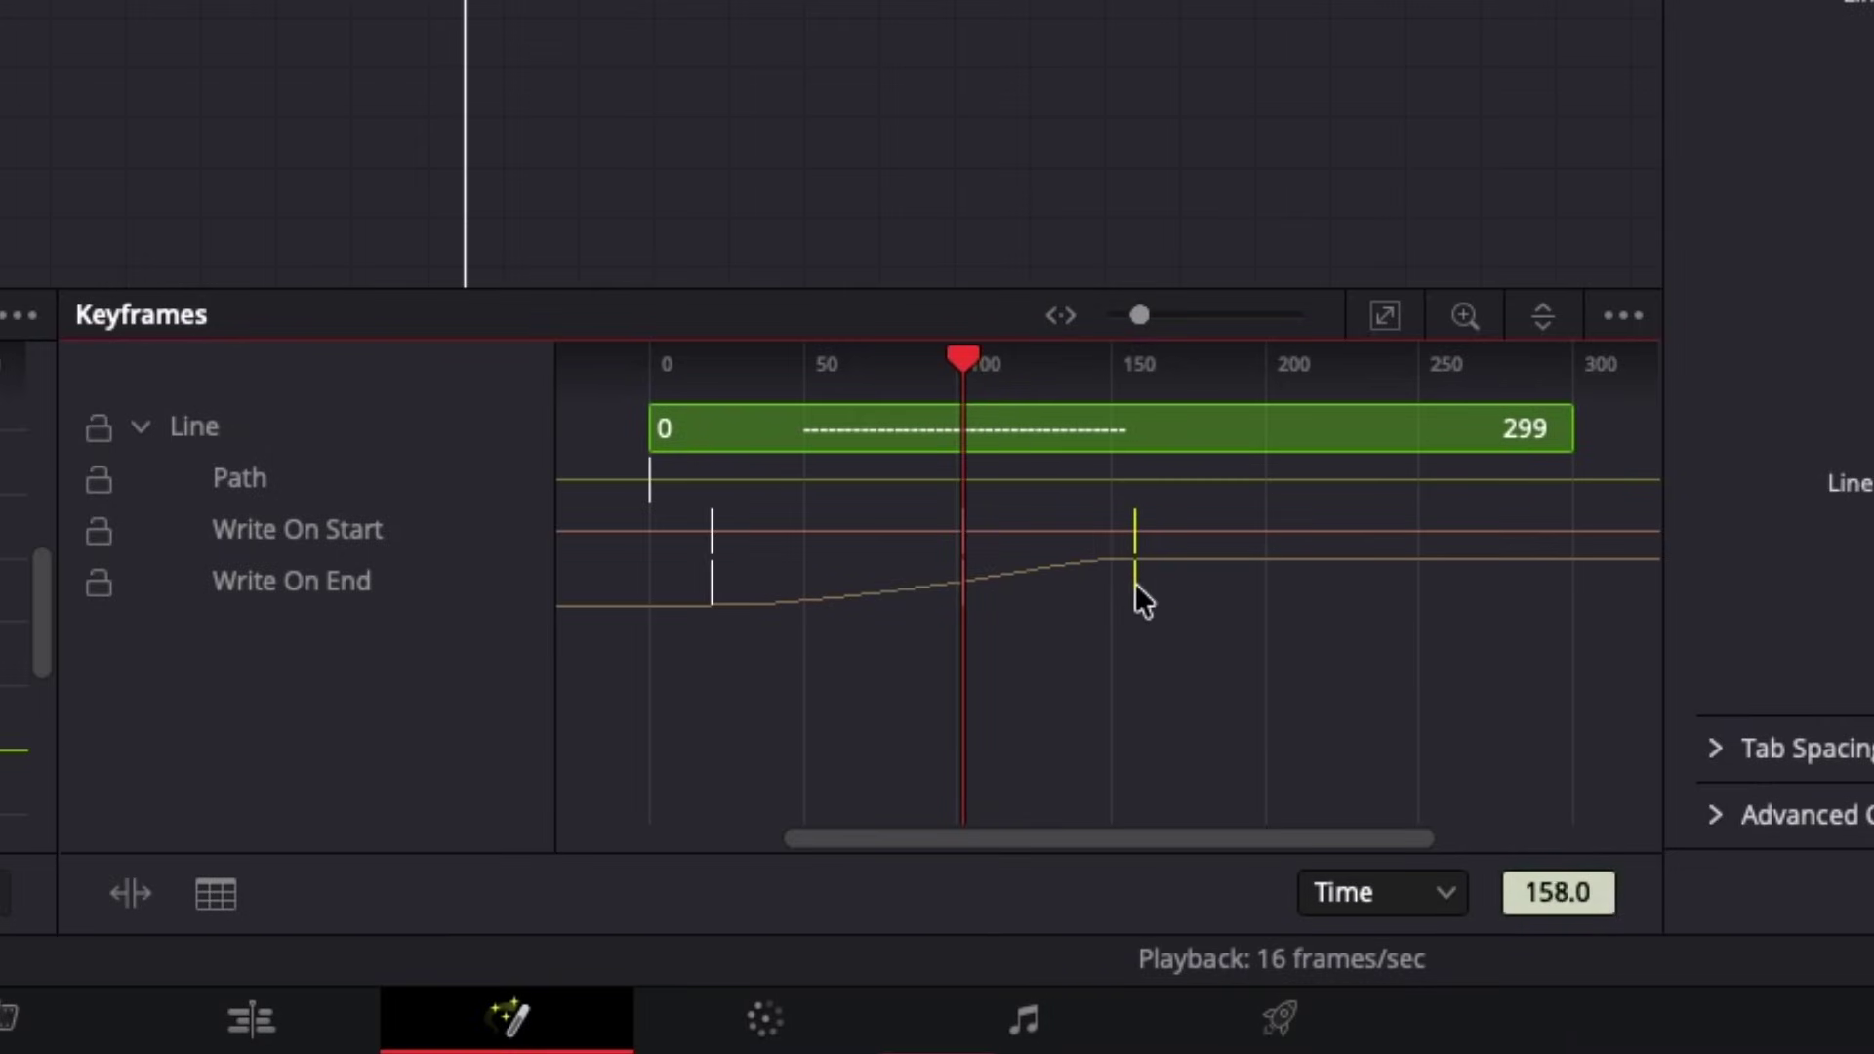
# Move the Line's final Write On keyframes to frame 150 and play back the line reveal
pyautogui.moveTo(1135, 584); pyautogui.dragTo(1112, 586)
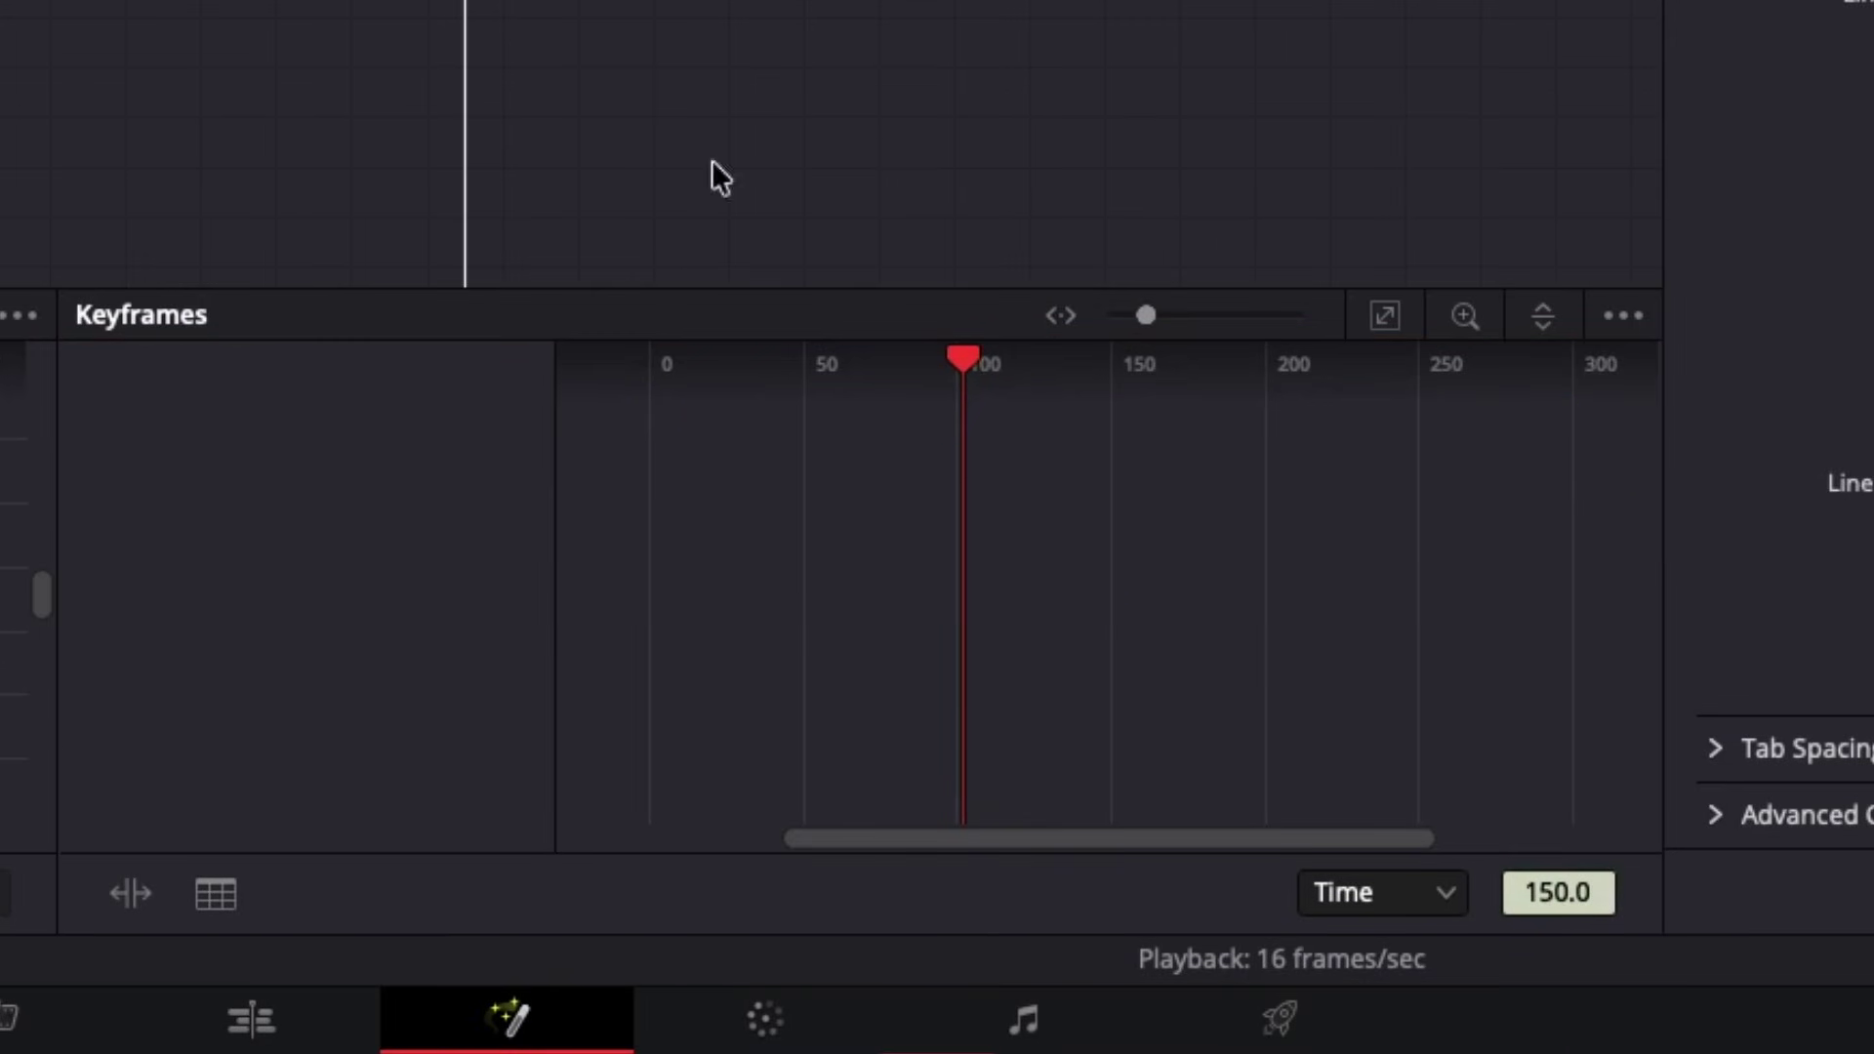
pyautogui.press('space')
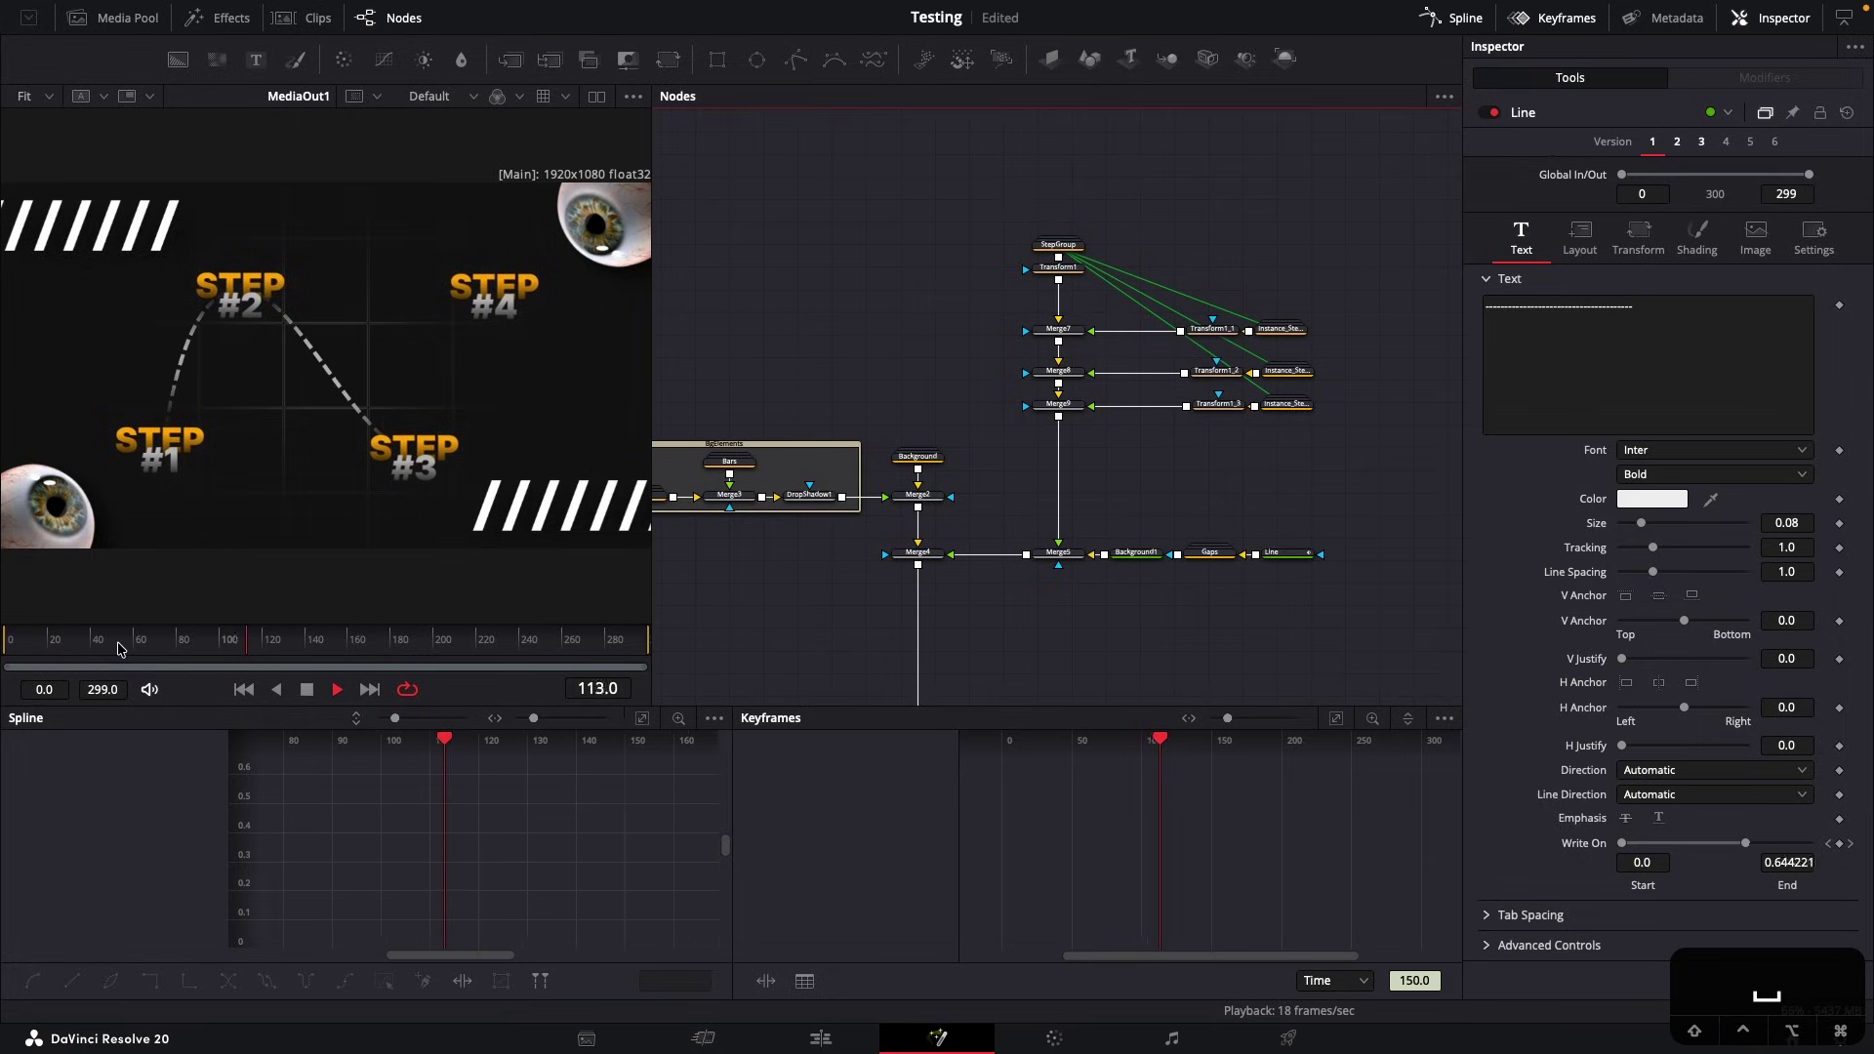
pyautogui.press('space')
pyautogui.click(575, 880)
pyautogui.press('super+f')
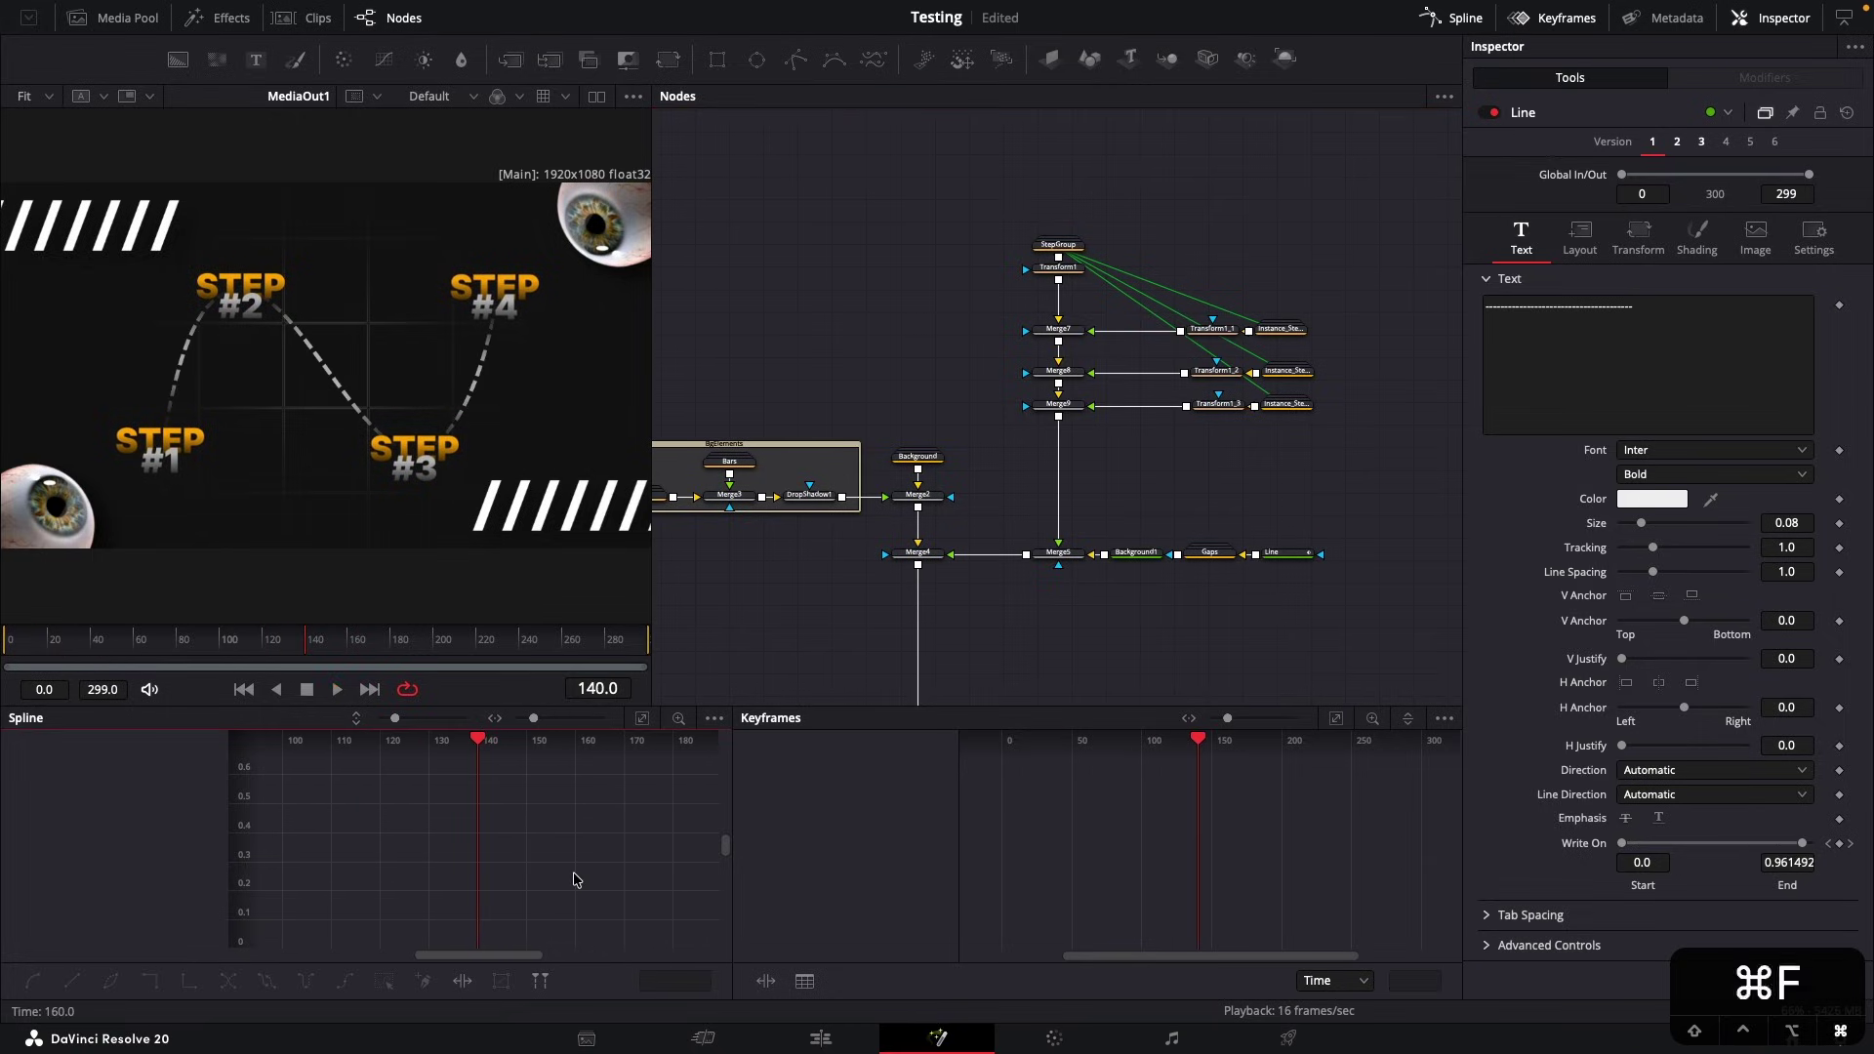
pyautogui.moveTo(205, 634); pyautogui.dragTo(149, 632)
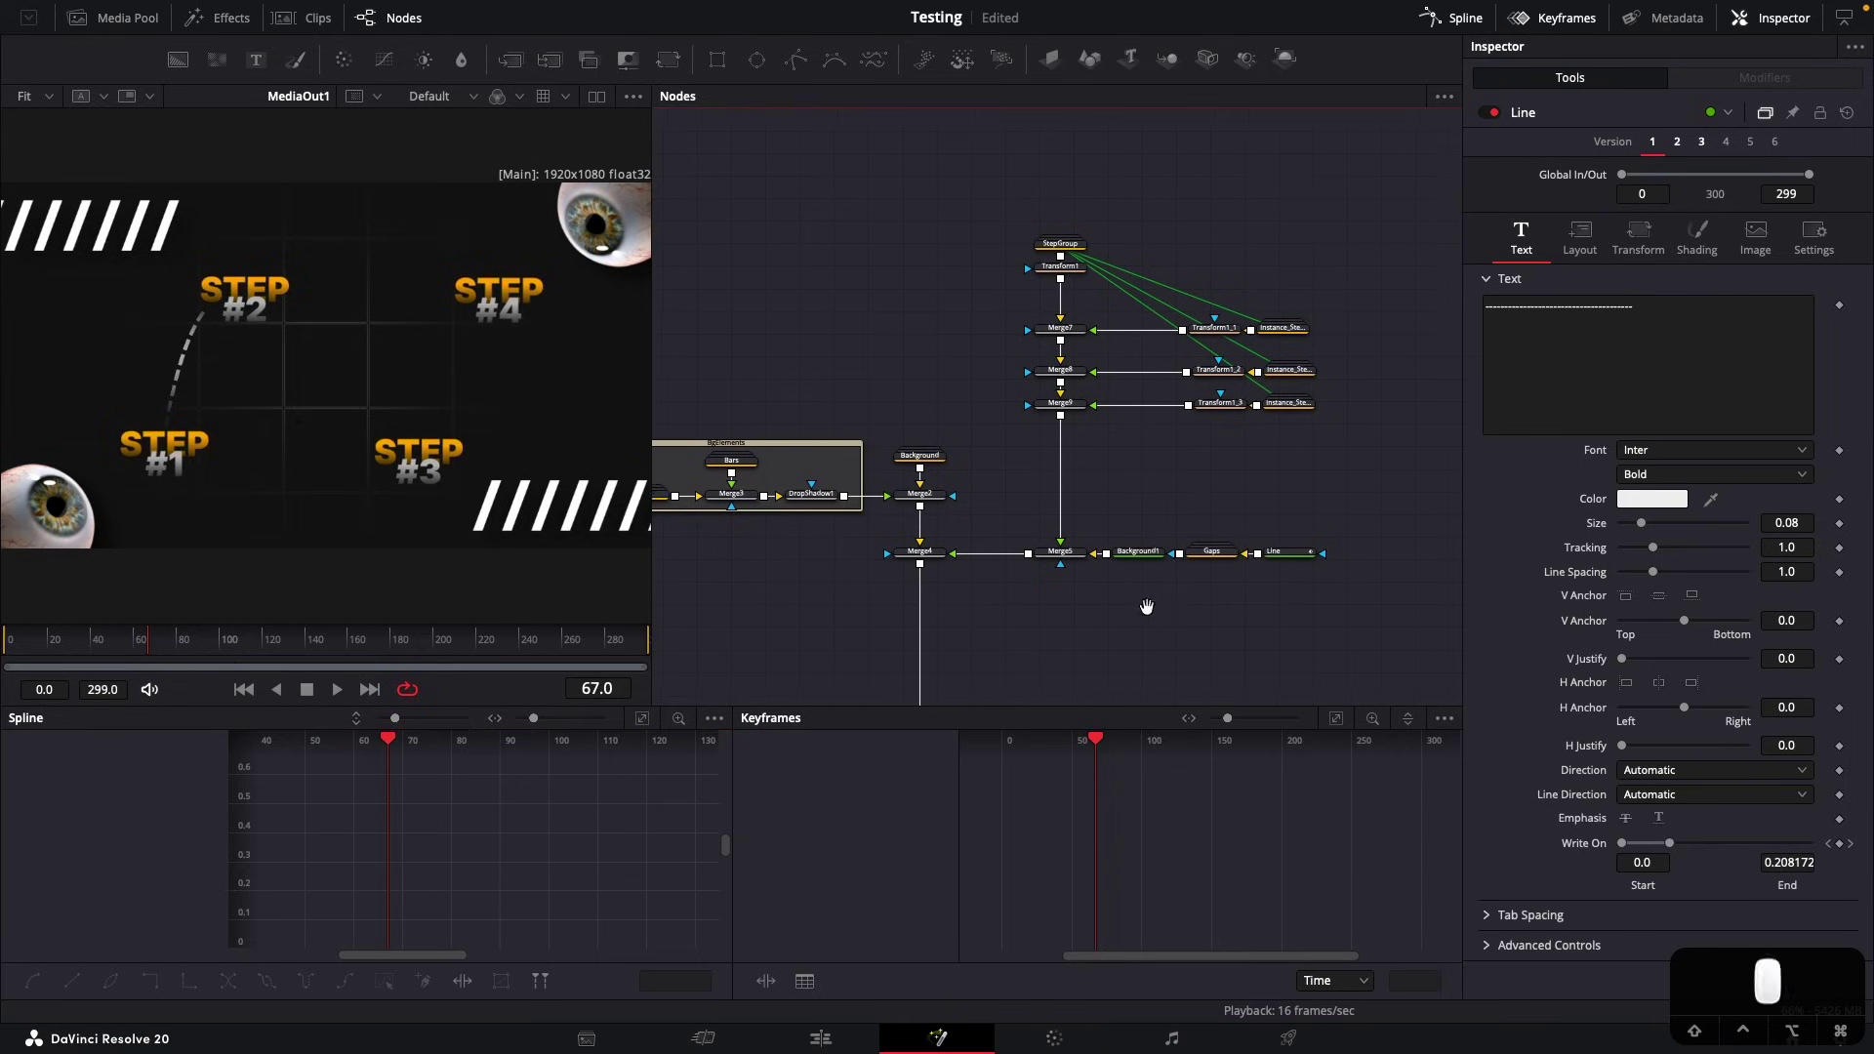
# Split the viewer into two stacked views showing the Line node above and MediaOut1 below
pyautogui.click(1303, 554)
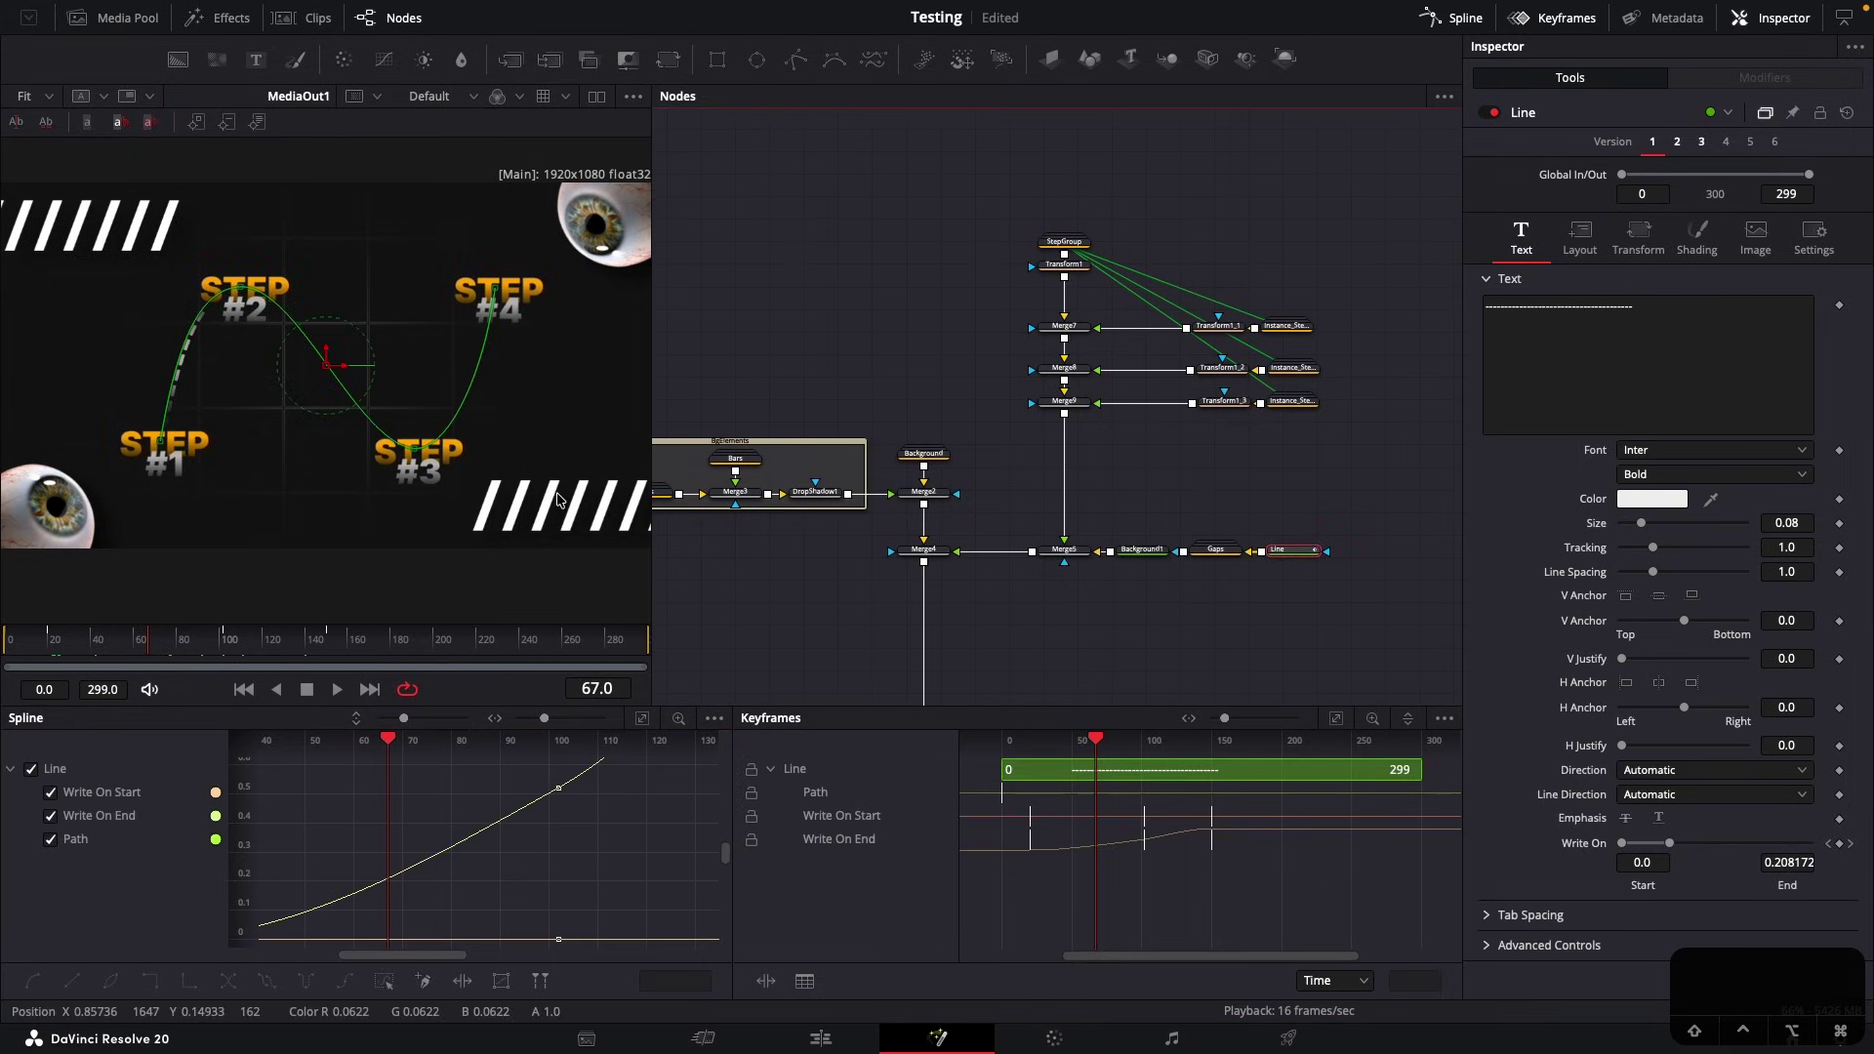
pyautogui.click(597, 96)
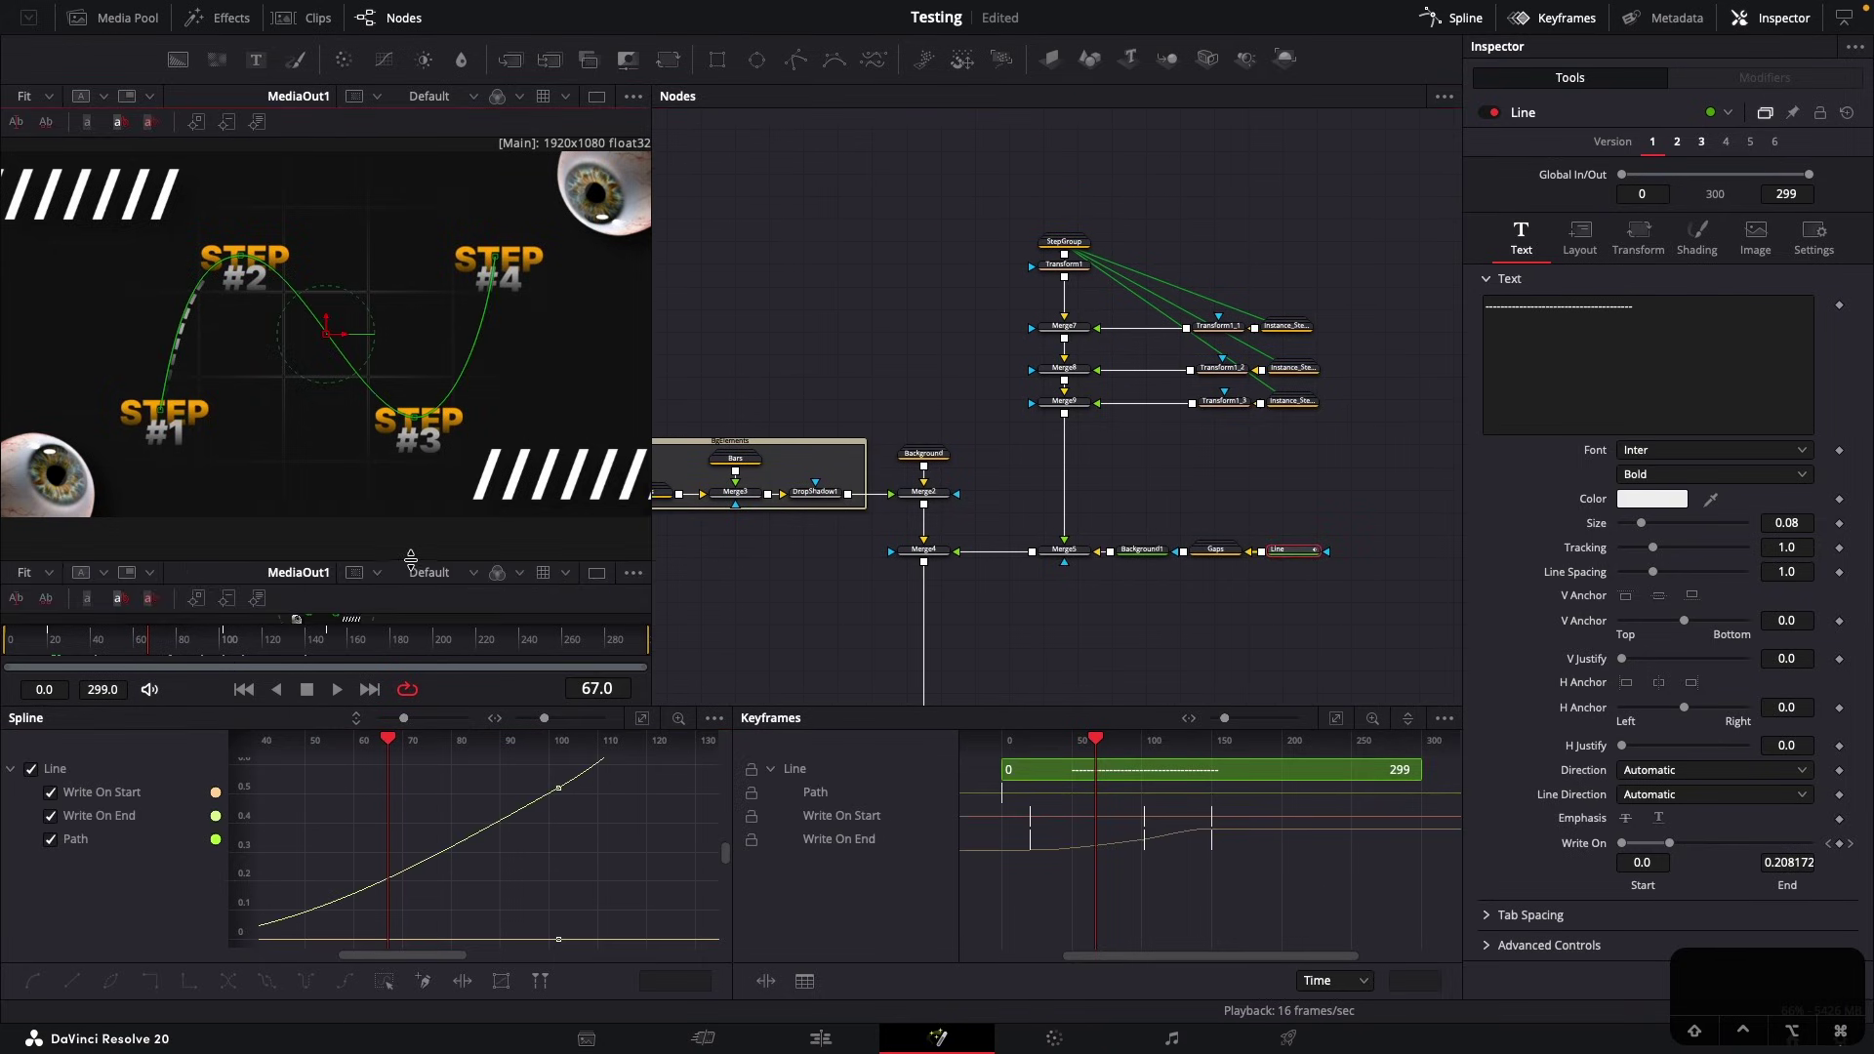
pyautogui.moveTo(411, 560); pyautogui.dragTo(431, 353)
pyautogui.moveTo(1211, 626); pyautogui.dragTo(1121, 531)
pyautogui.click(913, 628)
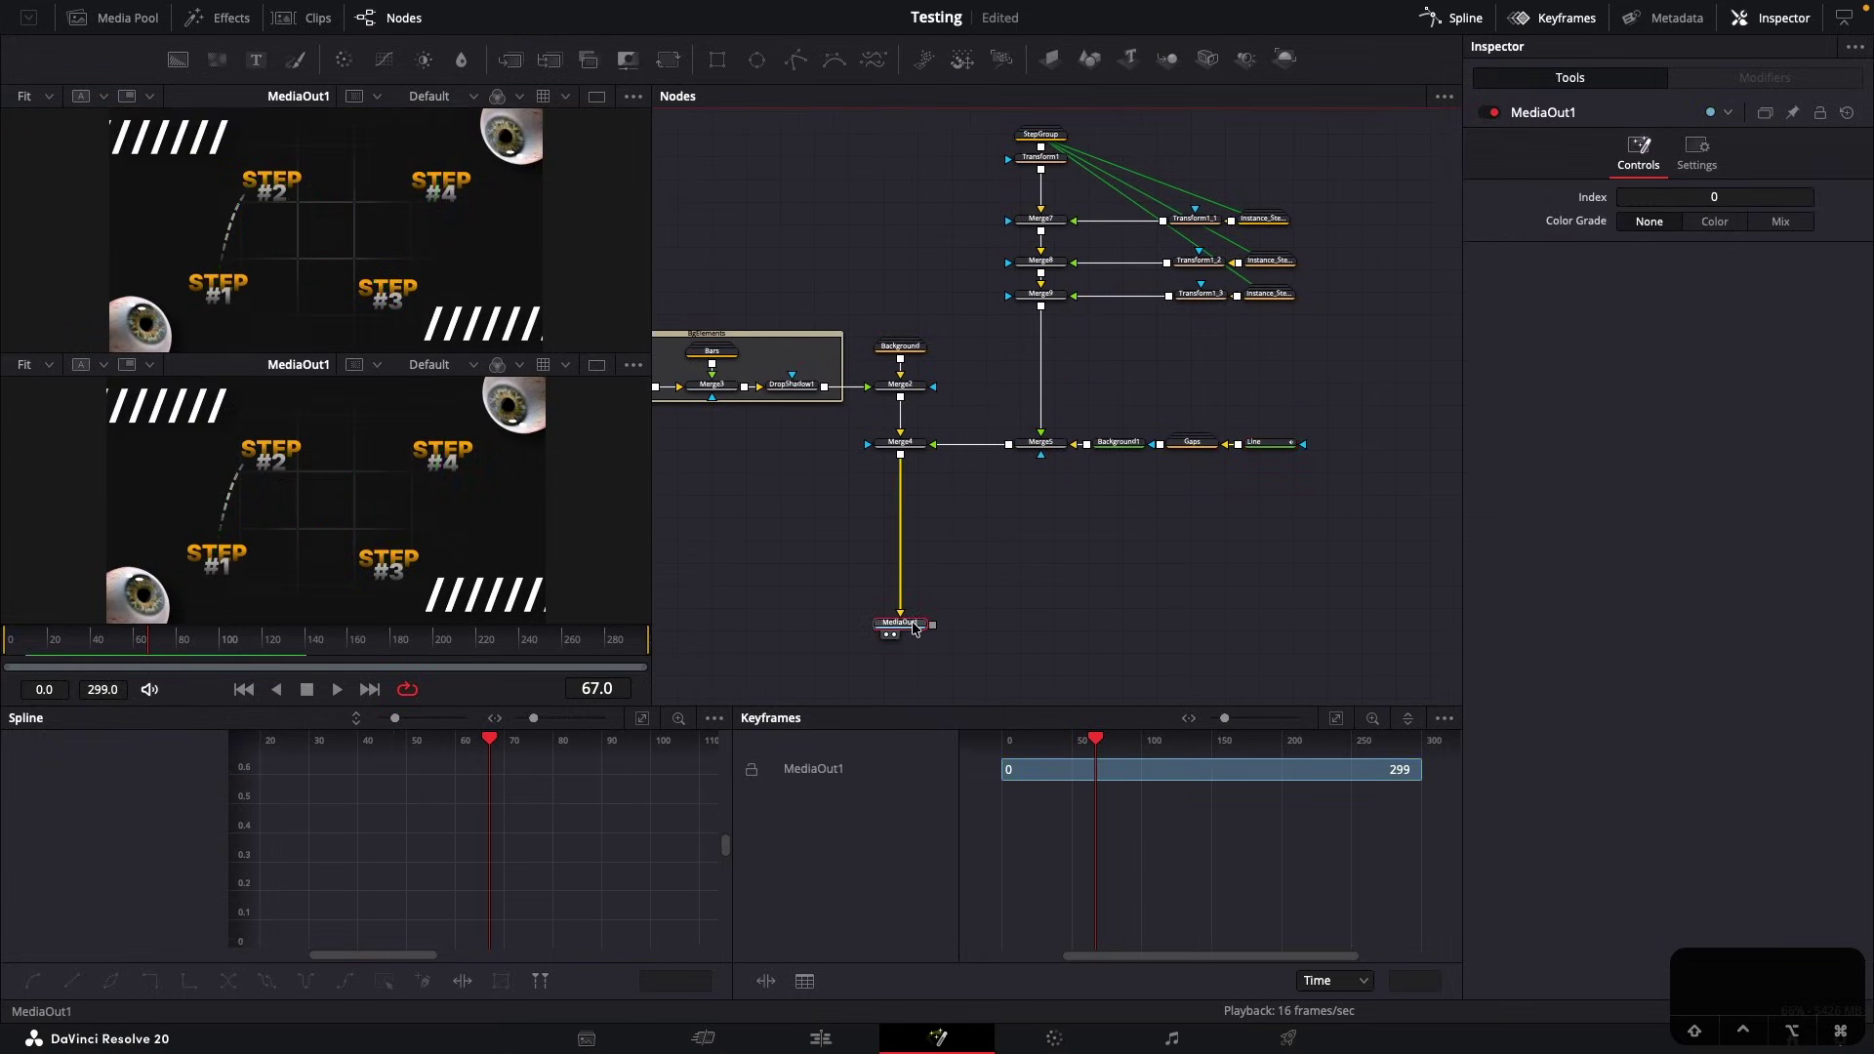
pyautogui.press('1')
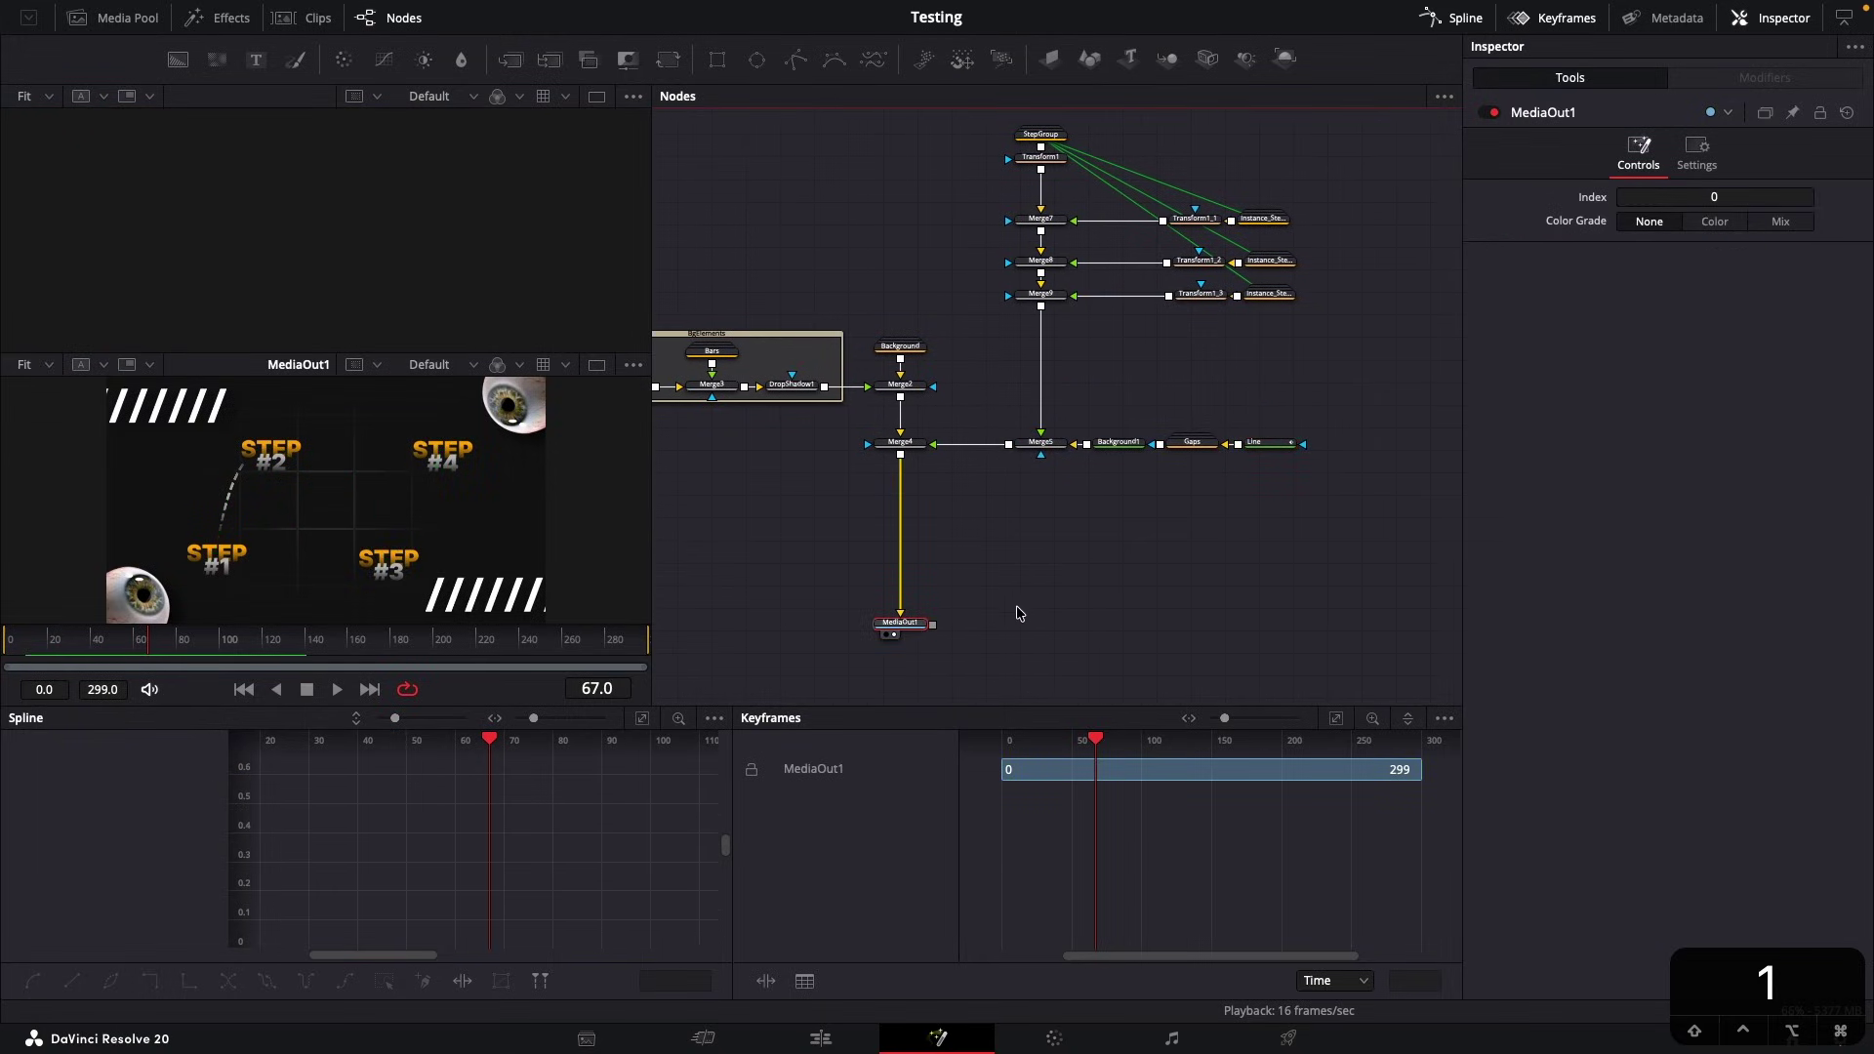
pyautogui.click(1268, 442)
pyautogui.press('1')
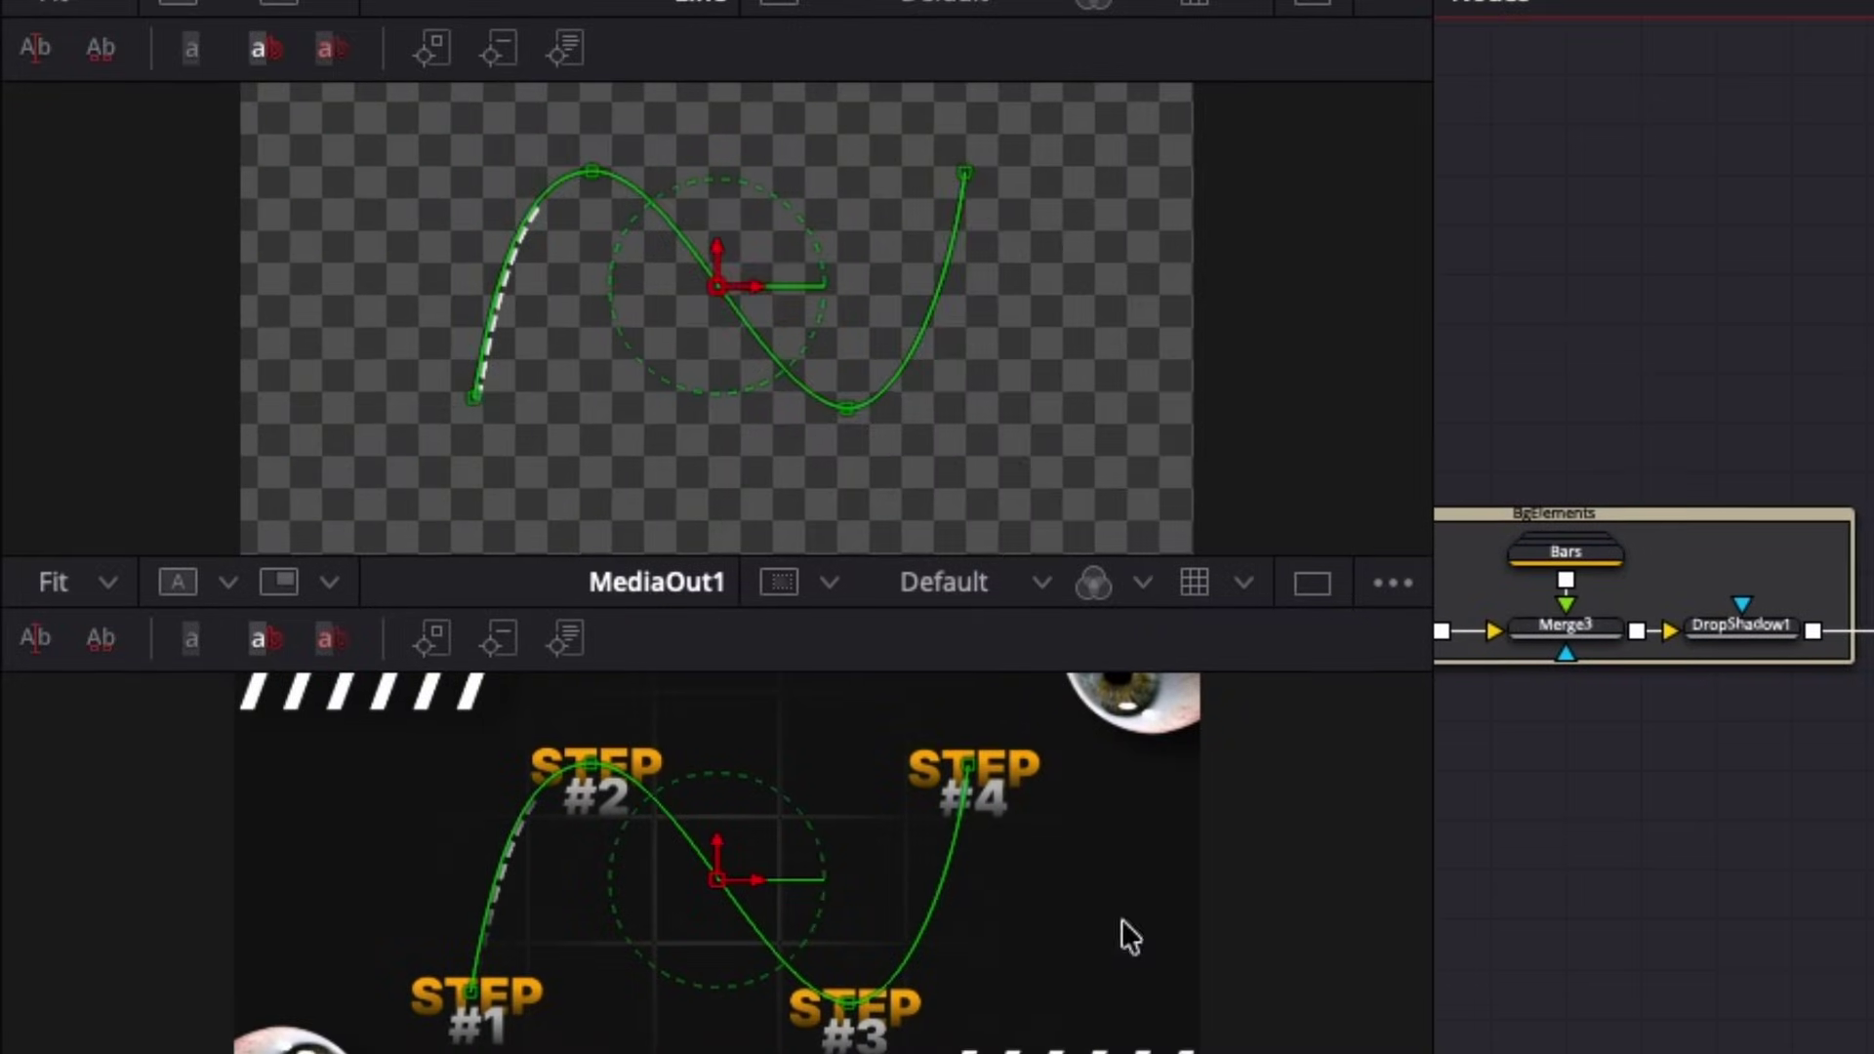
# Add Line Write On keyframes where the dashes reach label #2, about frame 78, and label #3, frame 116
pyautogui.scroll(1, 312, 187)
pyautogui.scroll(3, 688, 191)
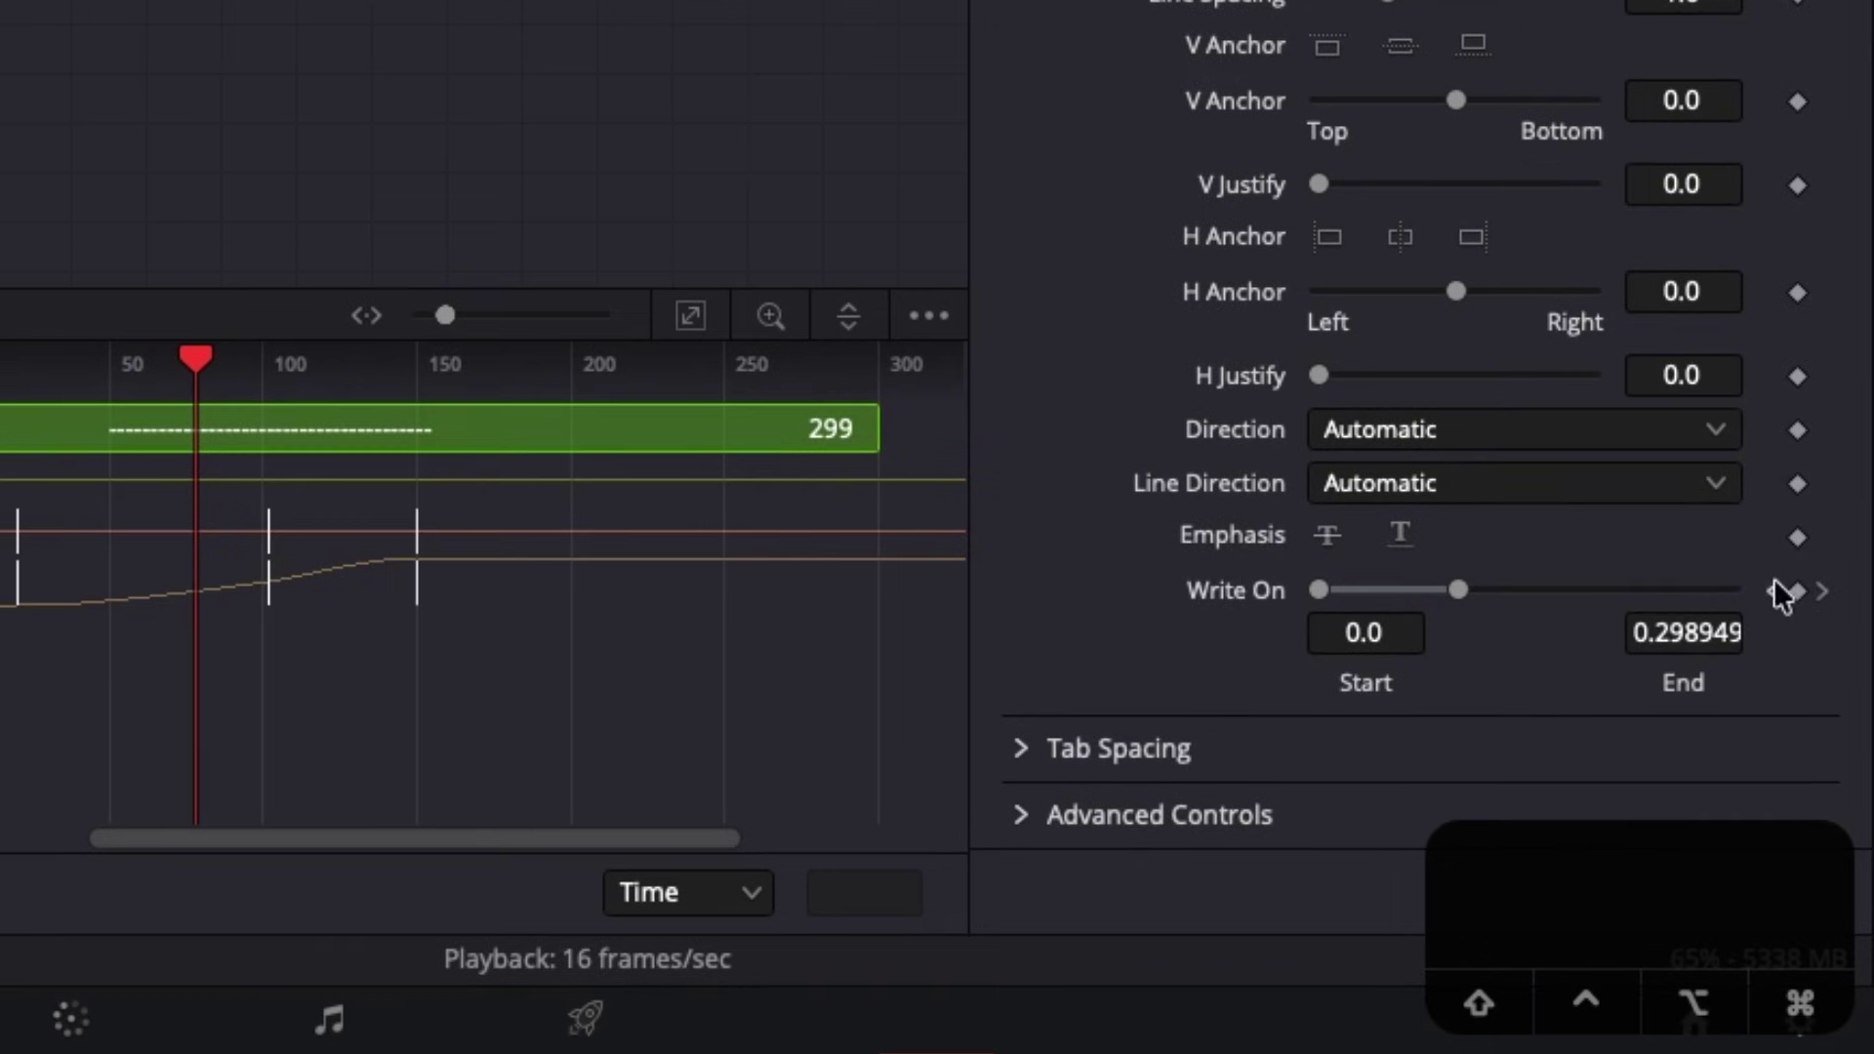
pyautogui.click(1794, 592)
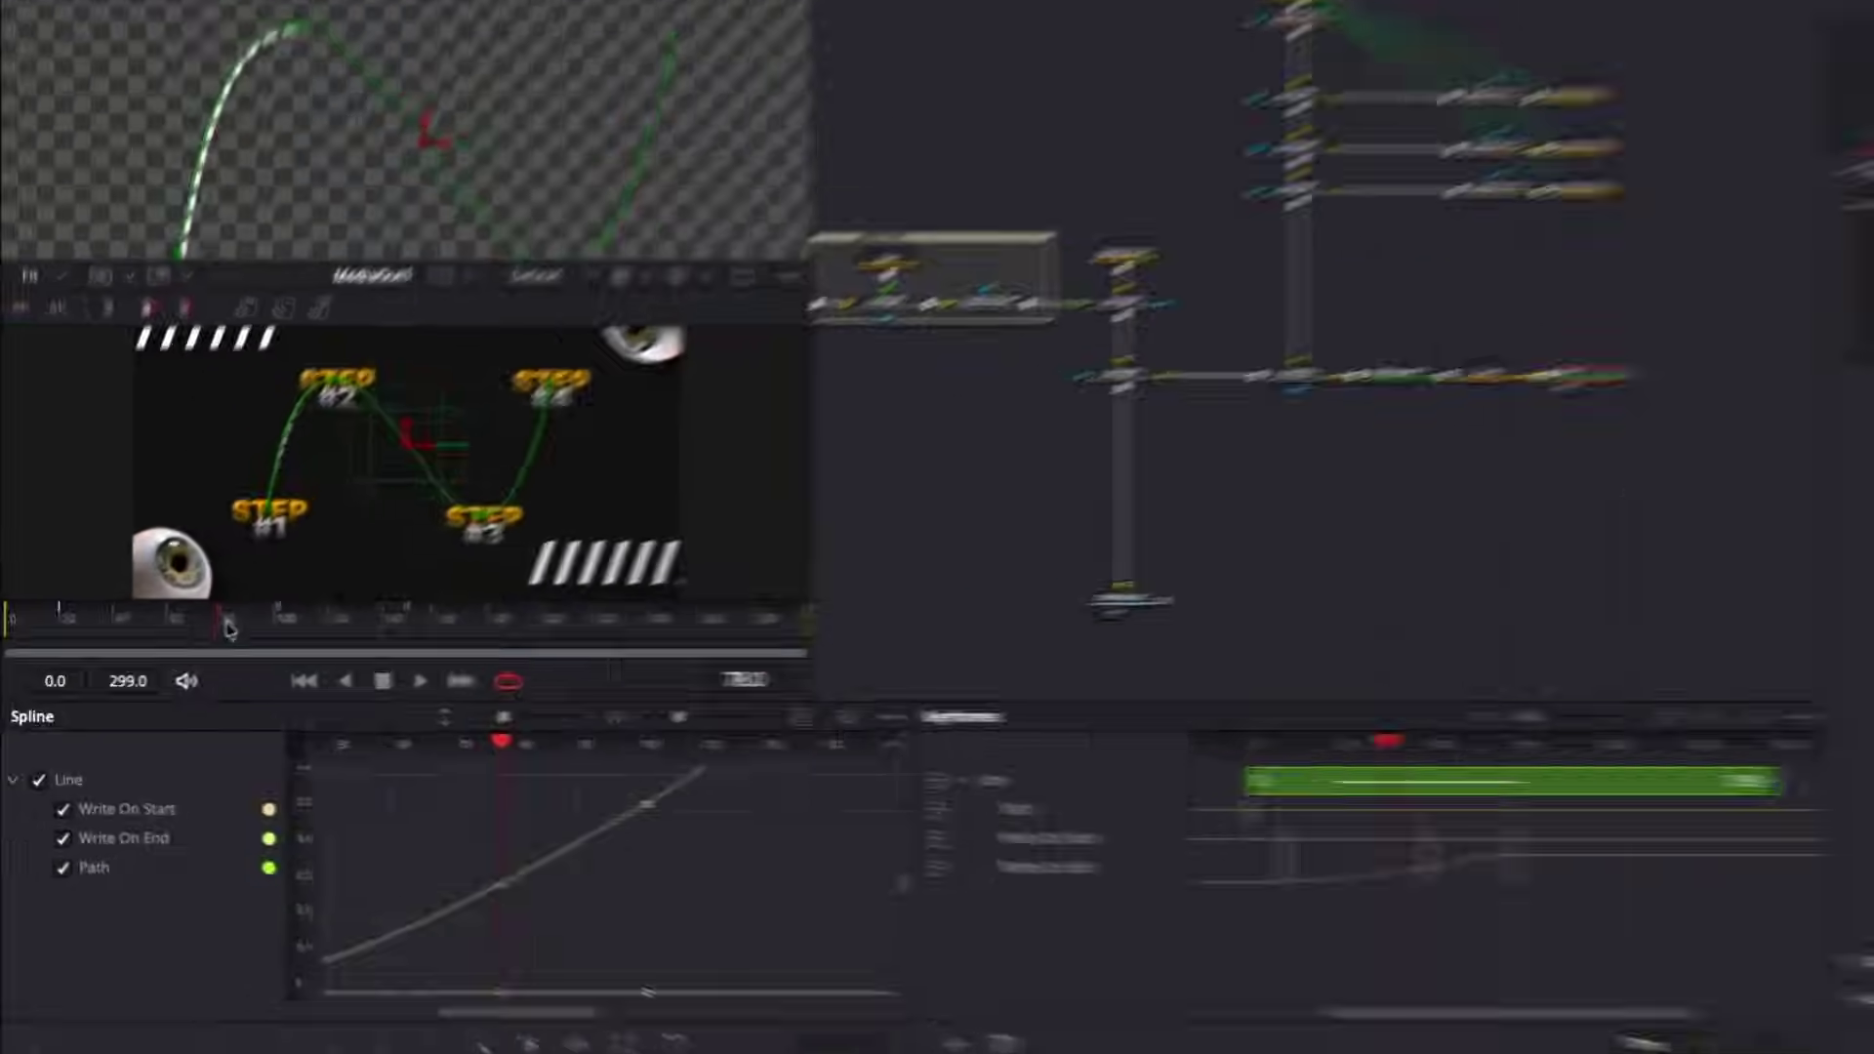
pyautogui.moveTo(228, 627); pyautogui.dragTo(331, 624)
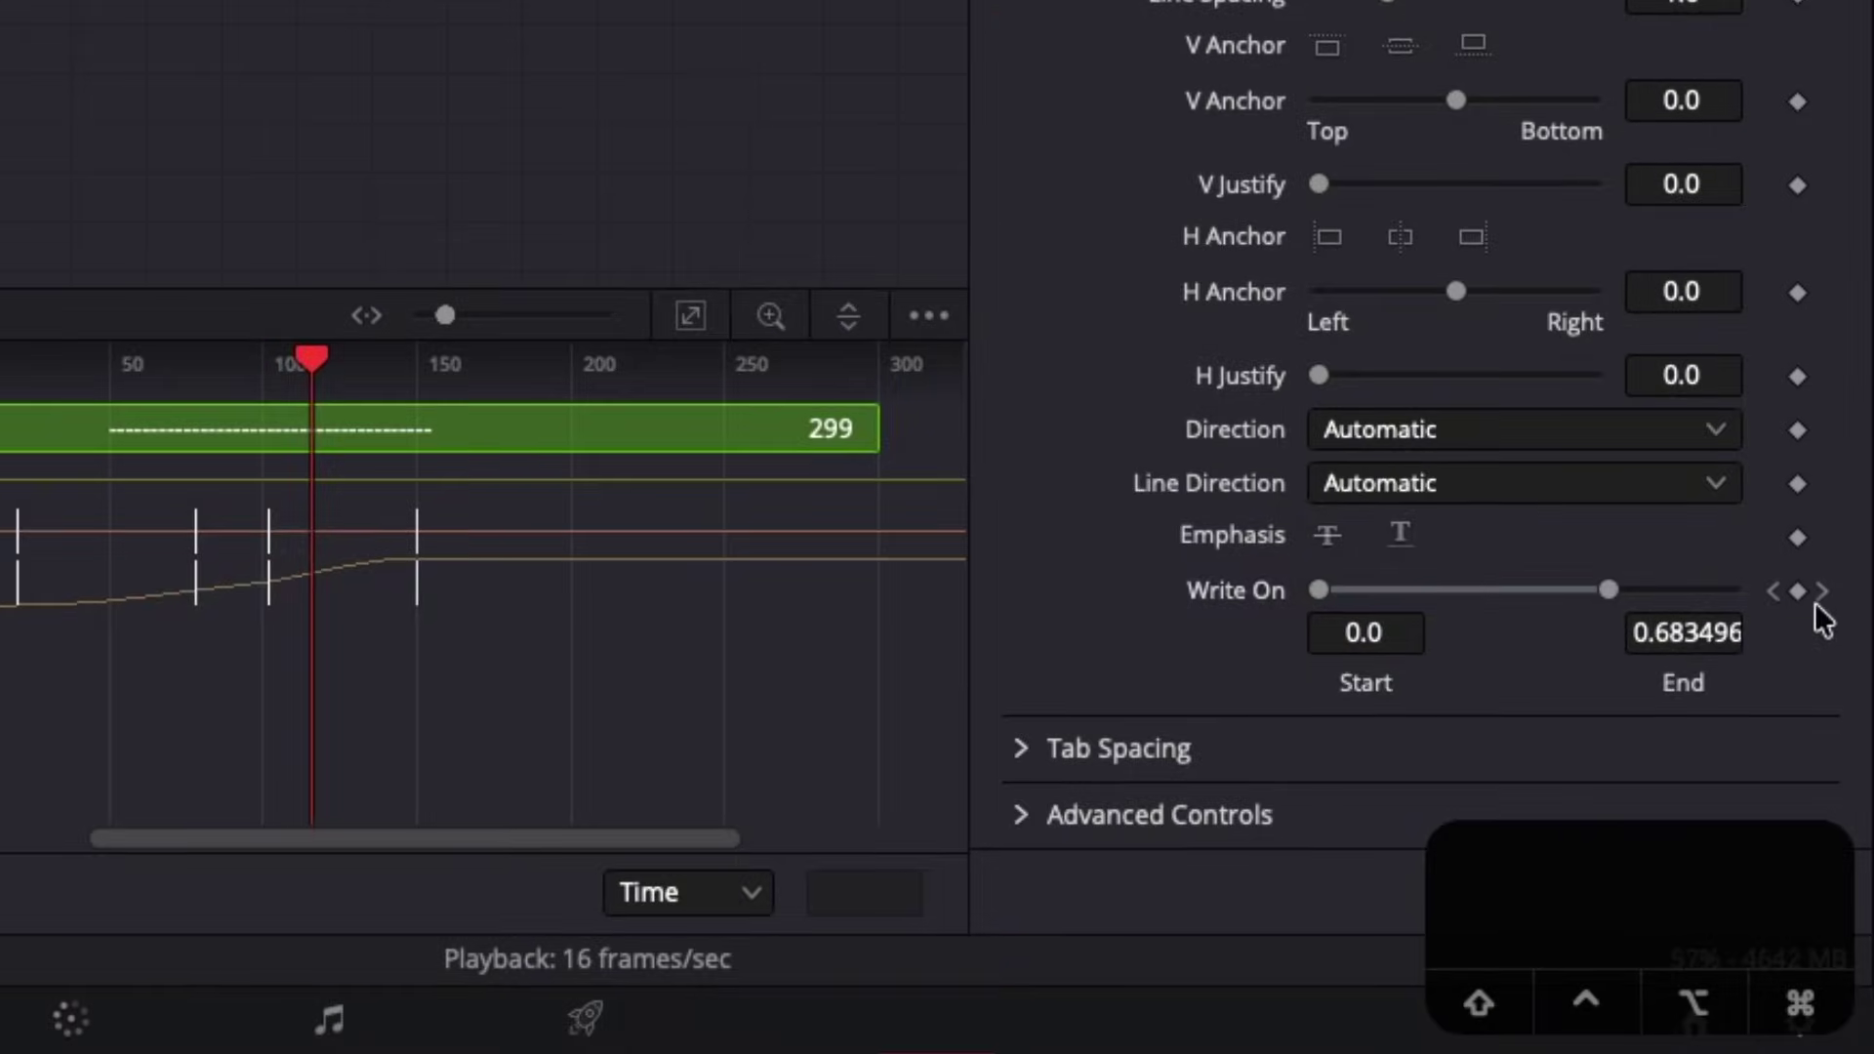
pyautogui.click(1796, 592)
# Return to a single viewer and display MediaOut1 in it
pyautogui.scroll(-3, 1269, 477)
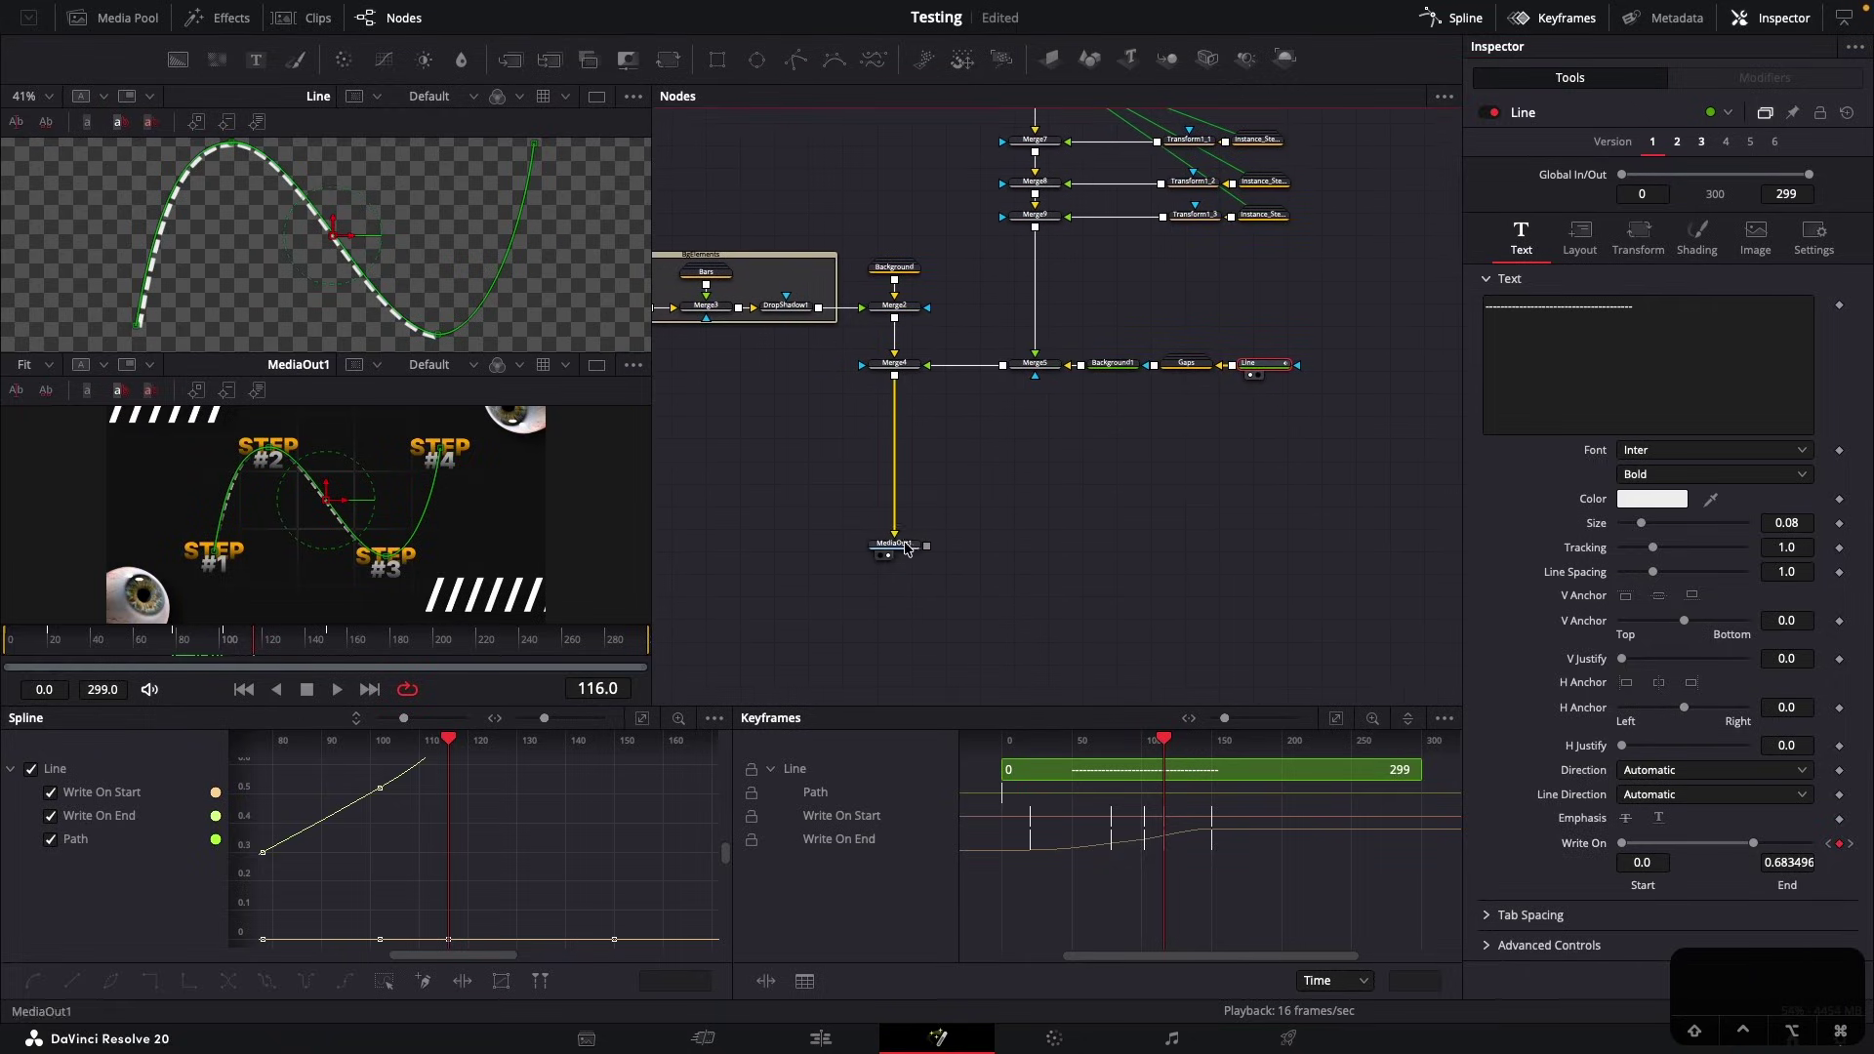
pyautogui.click(596, 96)
pyautogui.press('1')
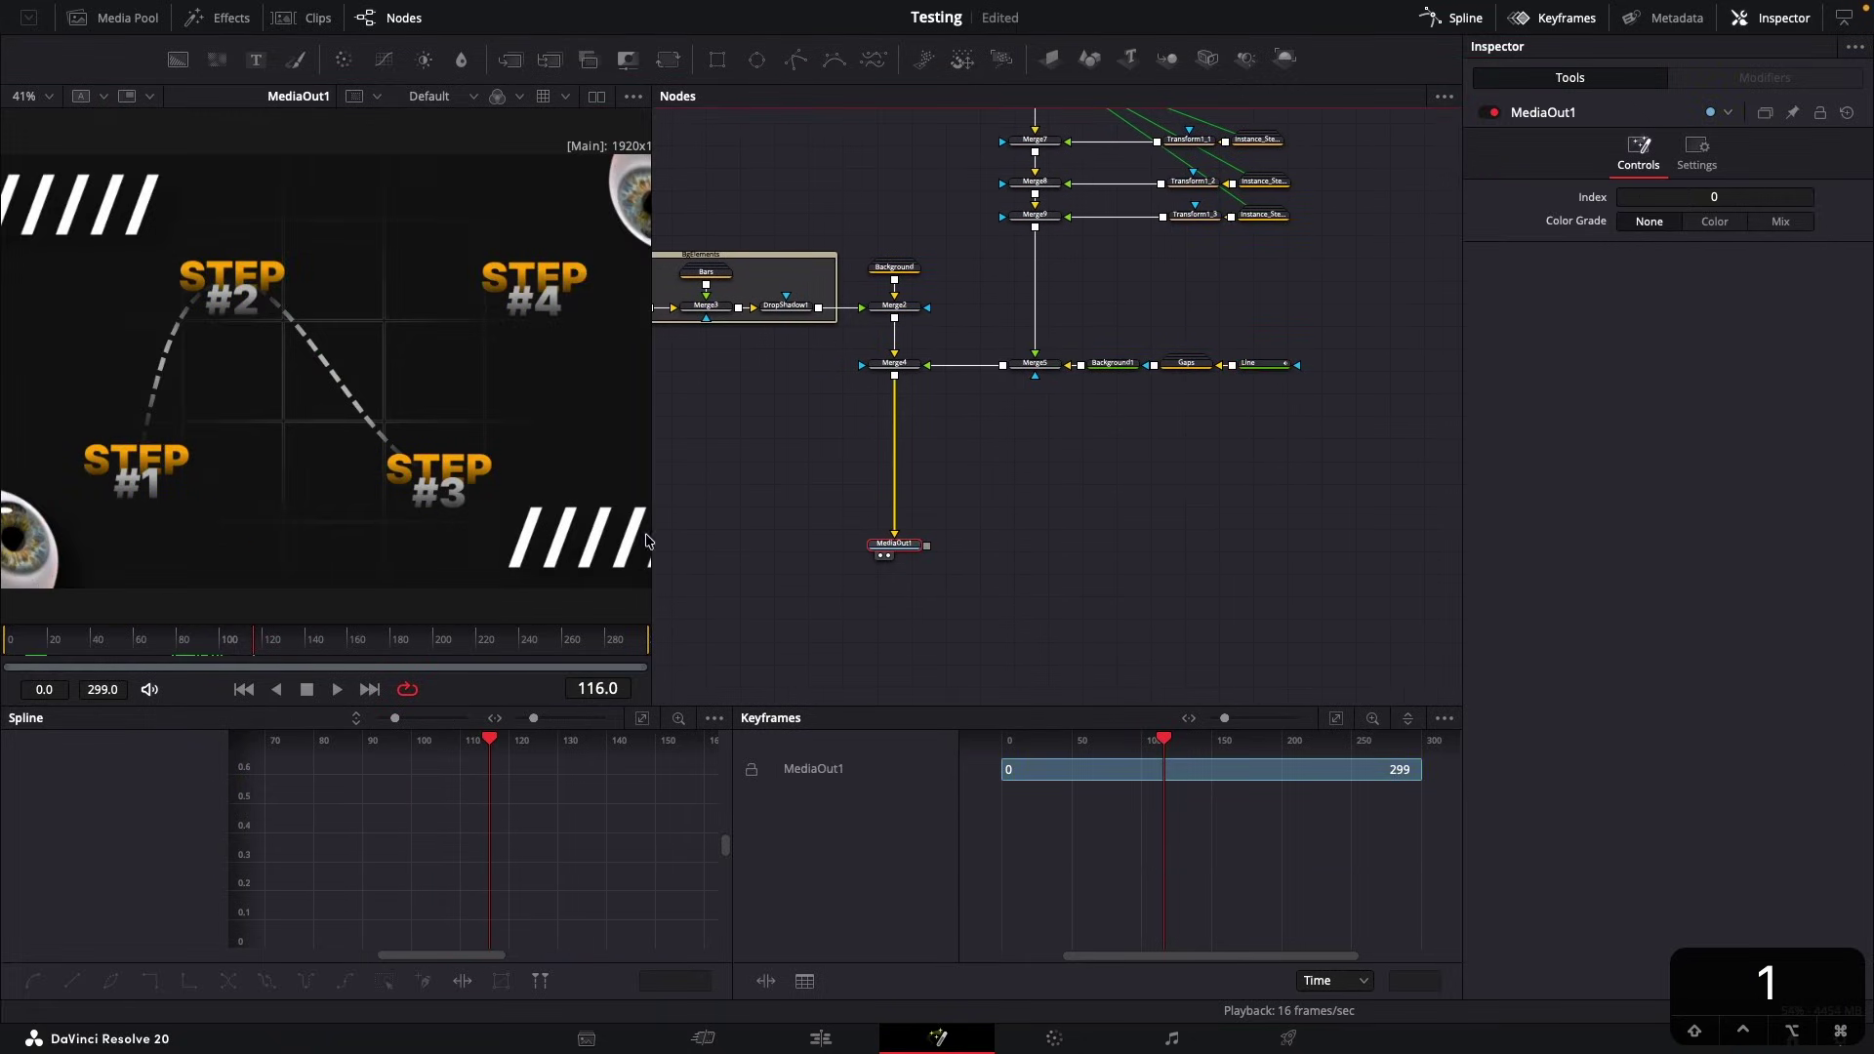
# Isolate the Line's Write On End curve in the Spline editor, flatten the handles of all its keyframes, and play back the line reveal
pyautogui.click(599, 852)
pyautogui.click(1264, 364)
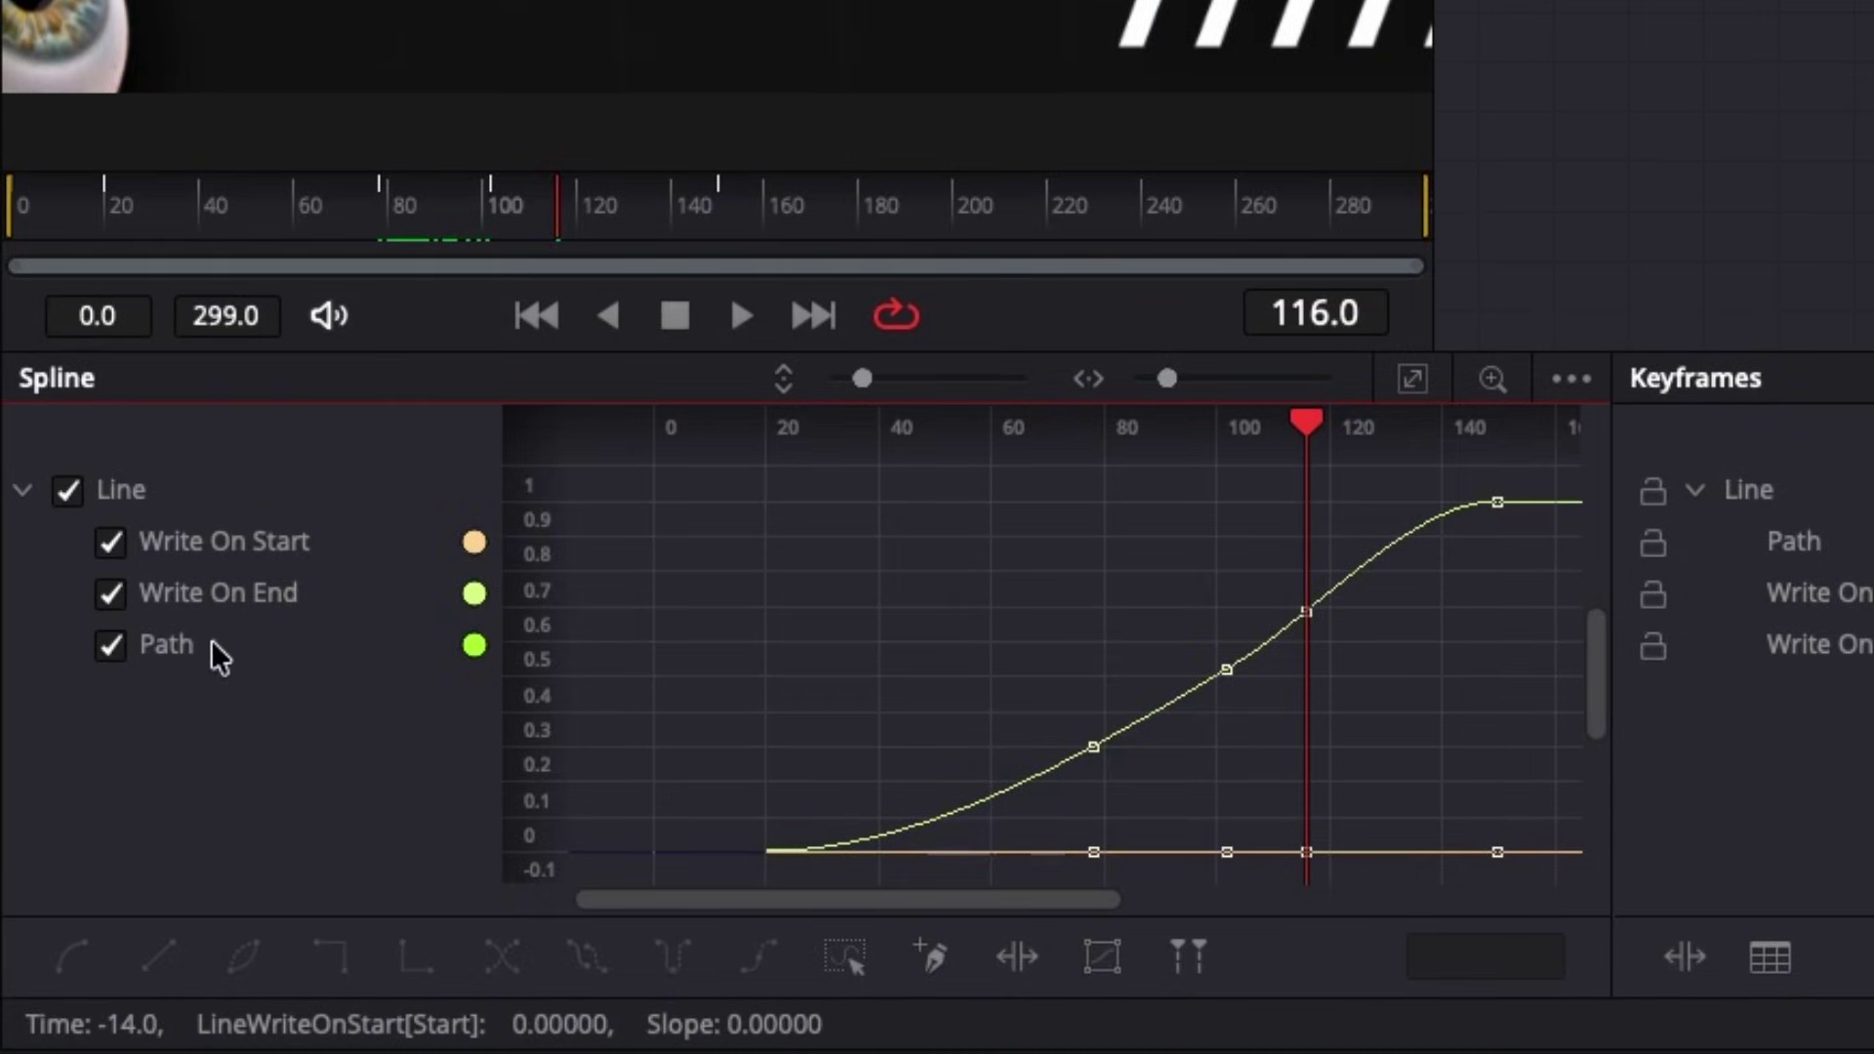
pyautogui.click(109, 647)
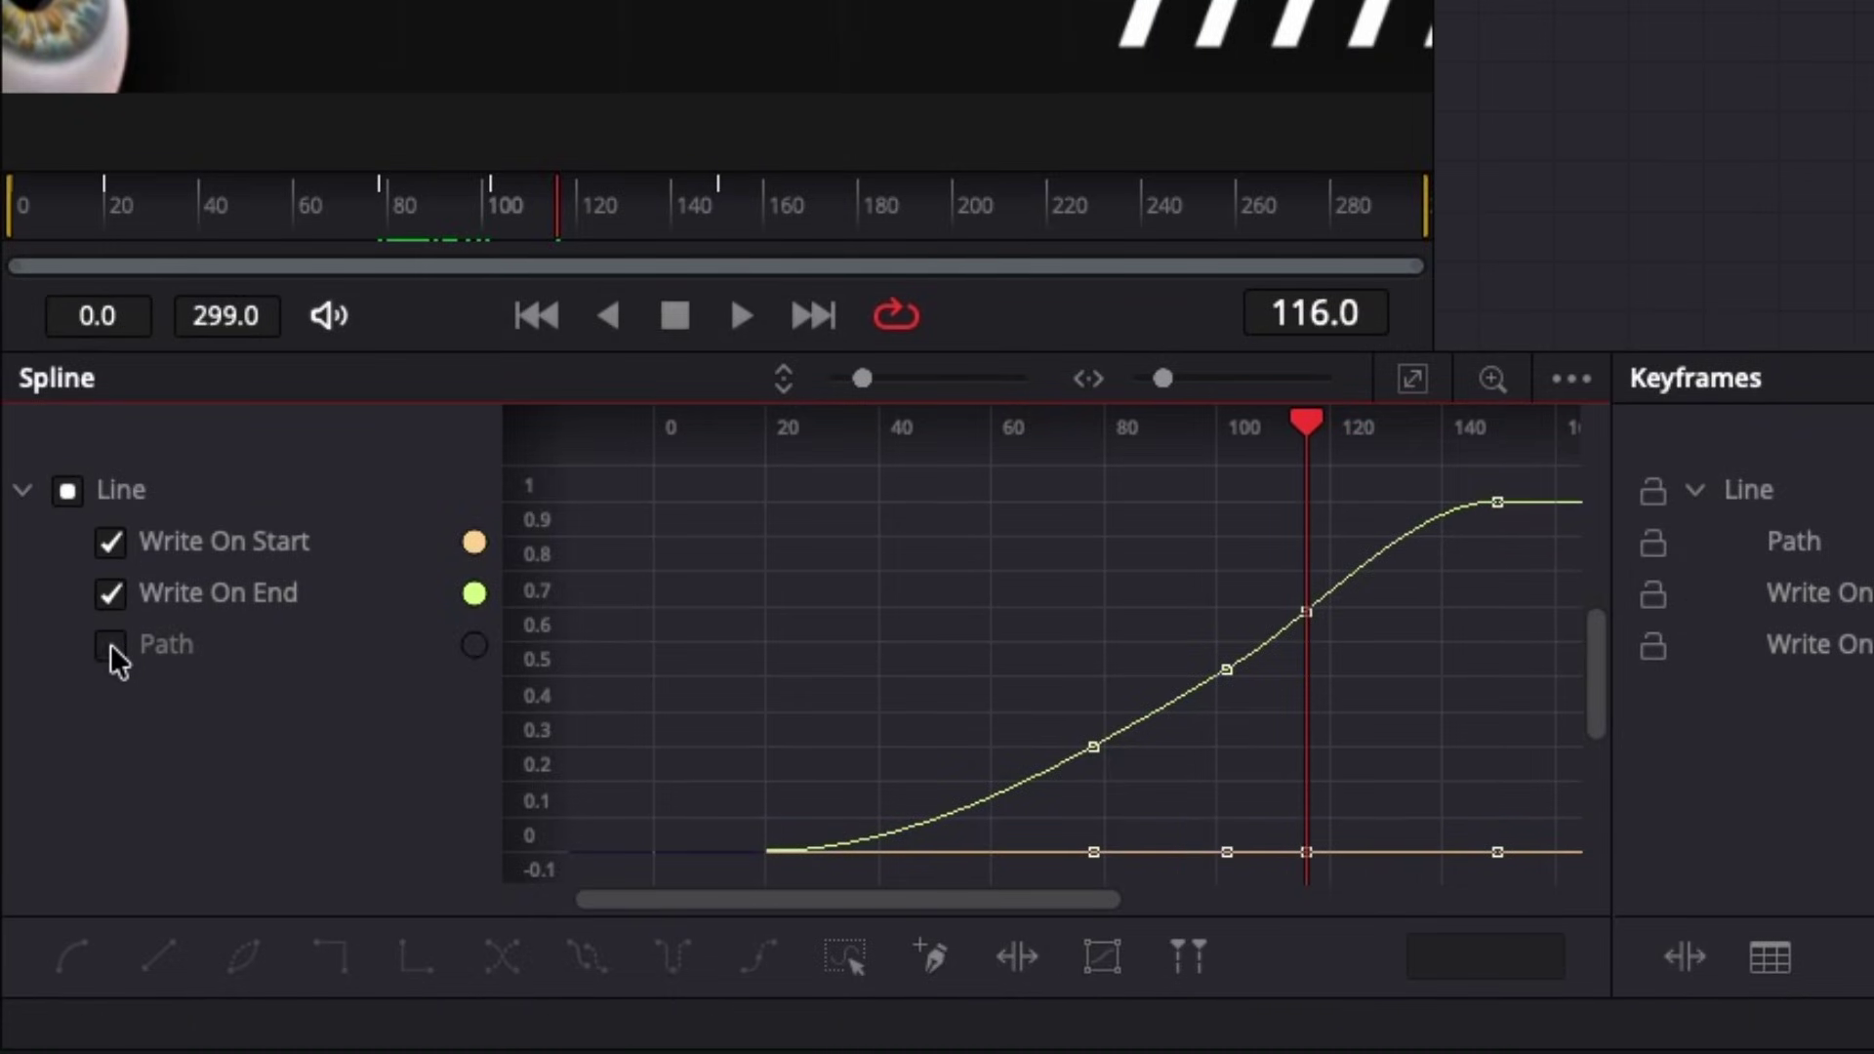
pyautogui.click(108, 537)
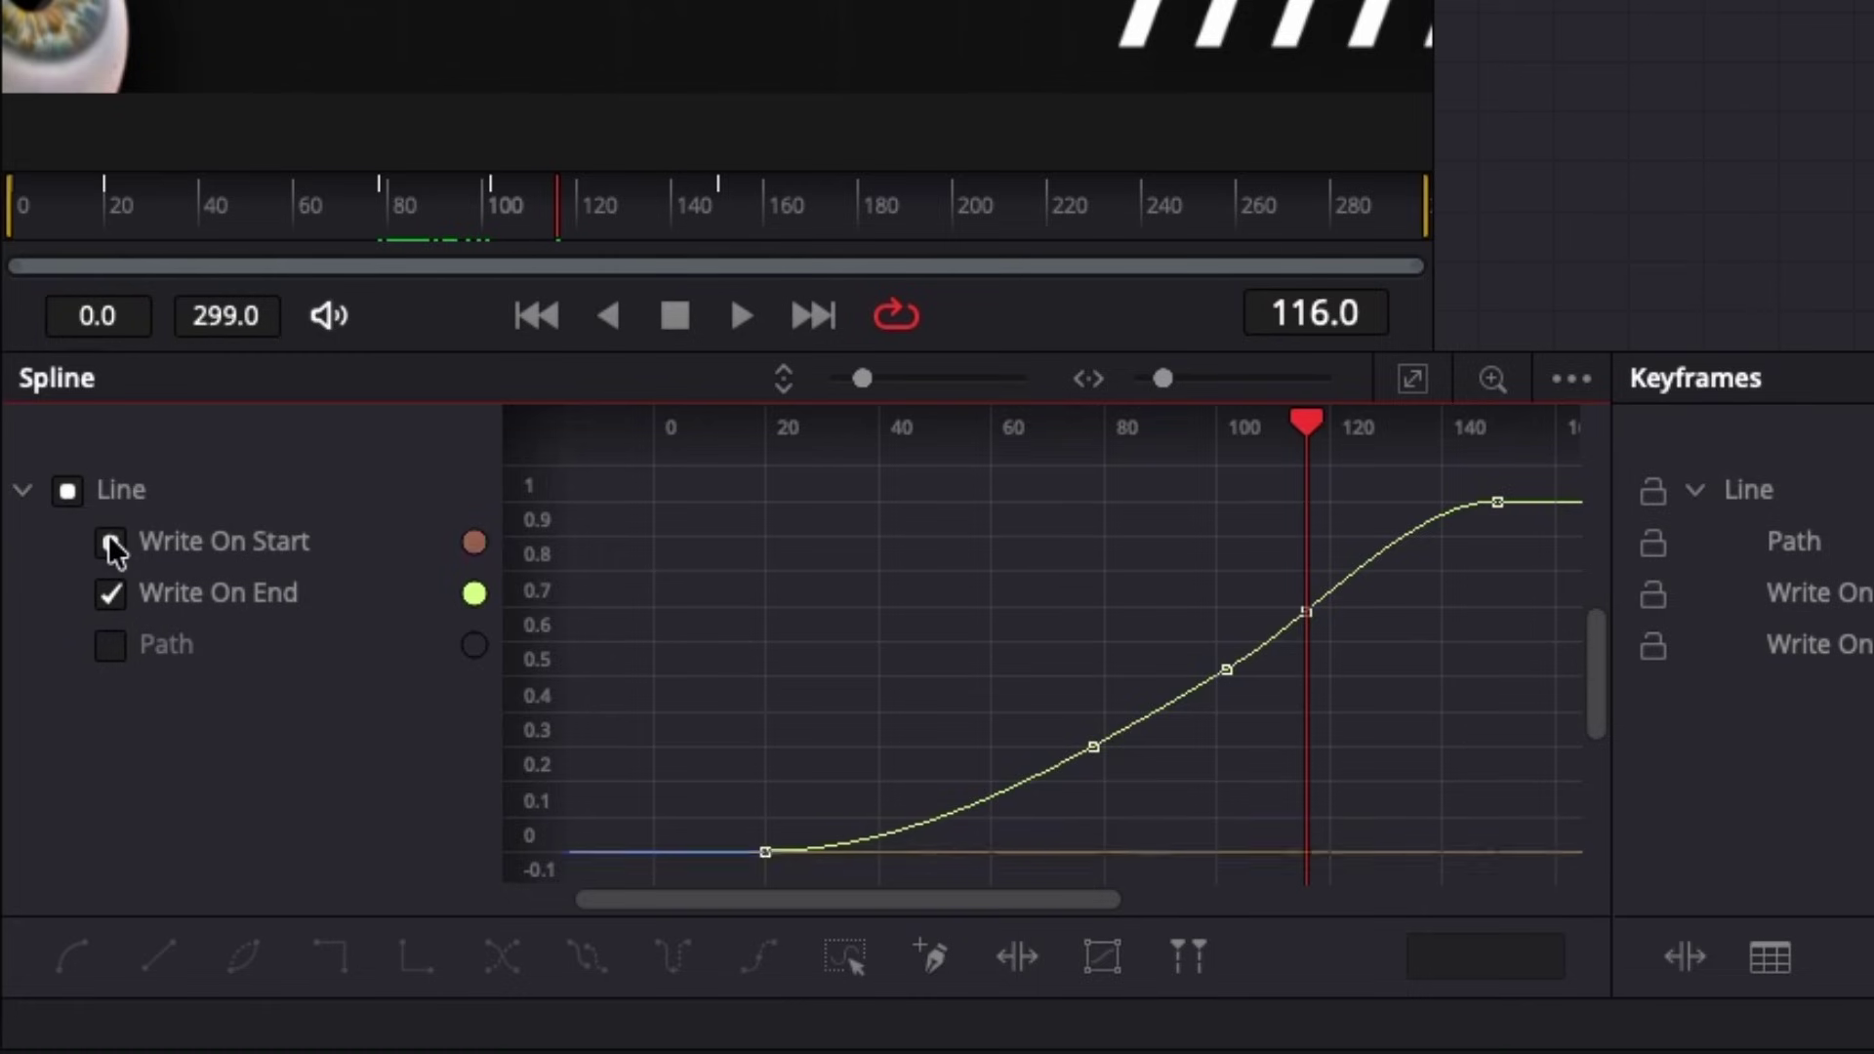
pyautogui.hotkey('ctrl', 'a')
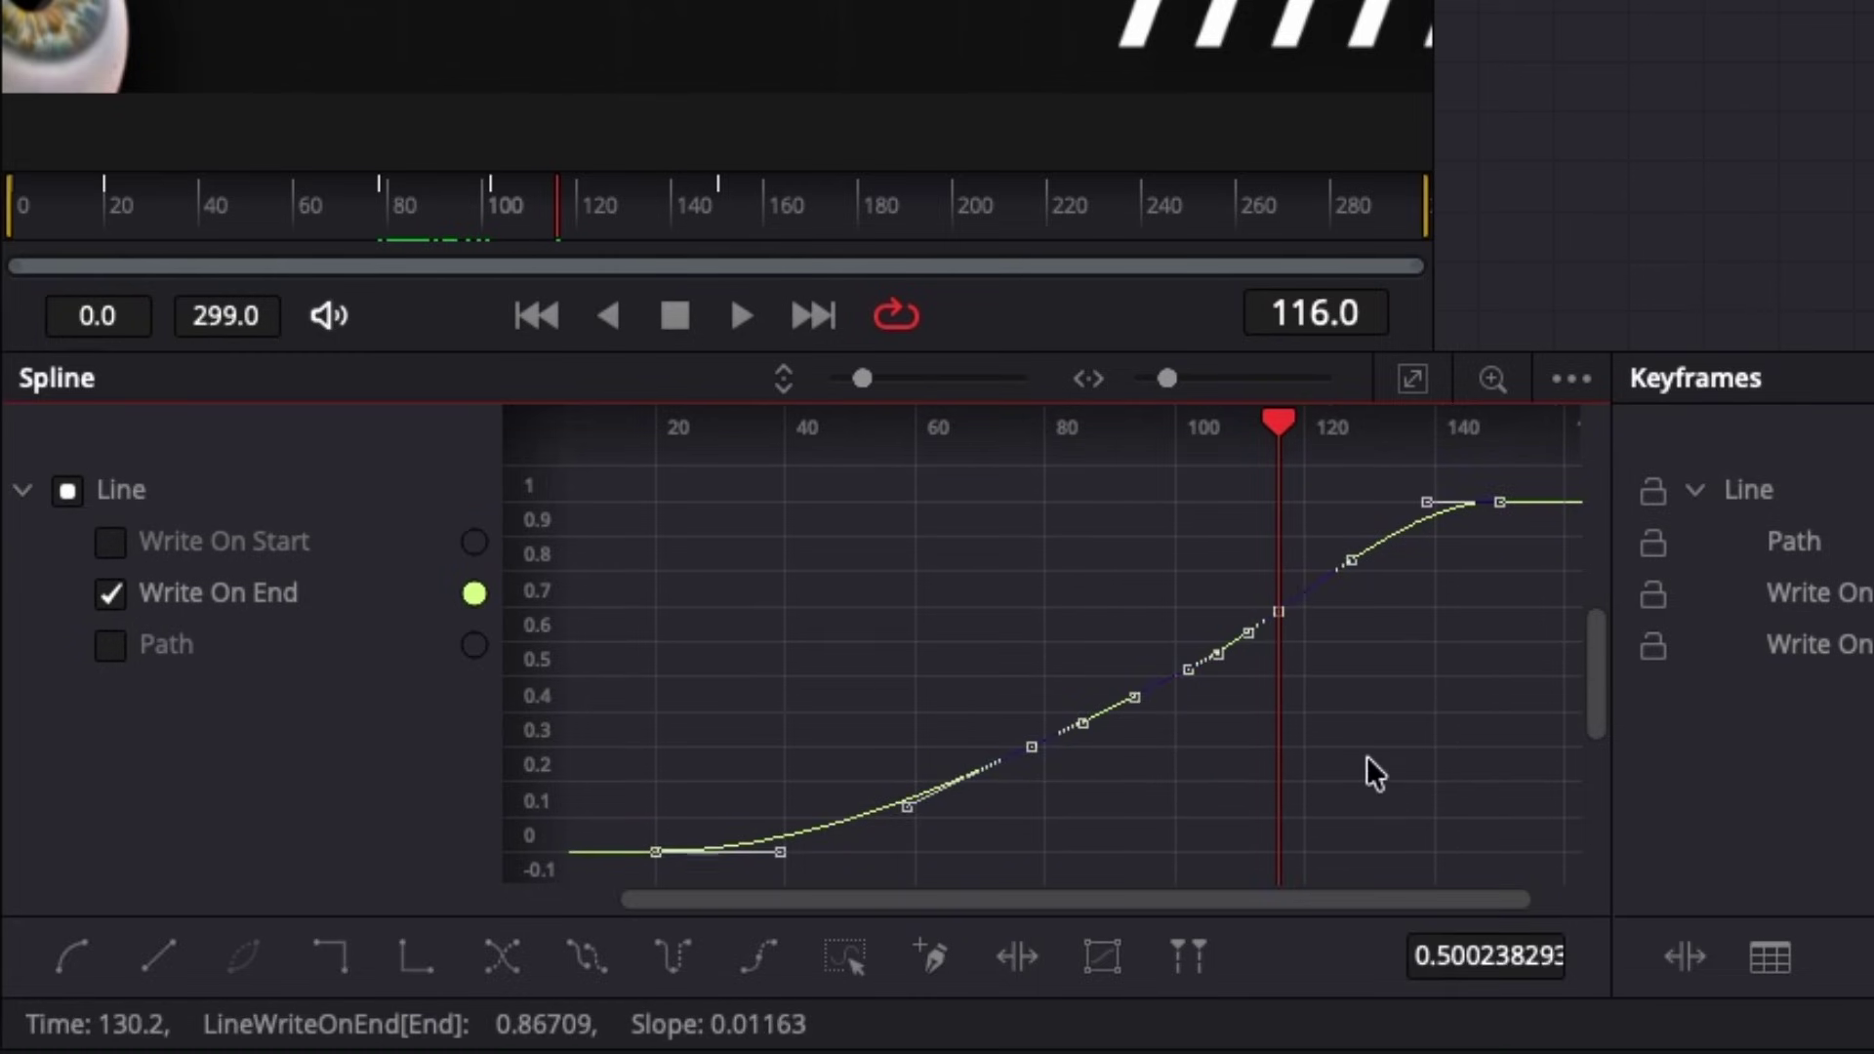
pyautogui.press('f')
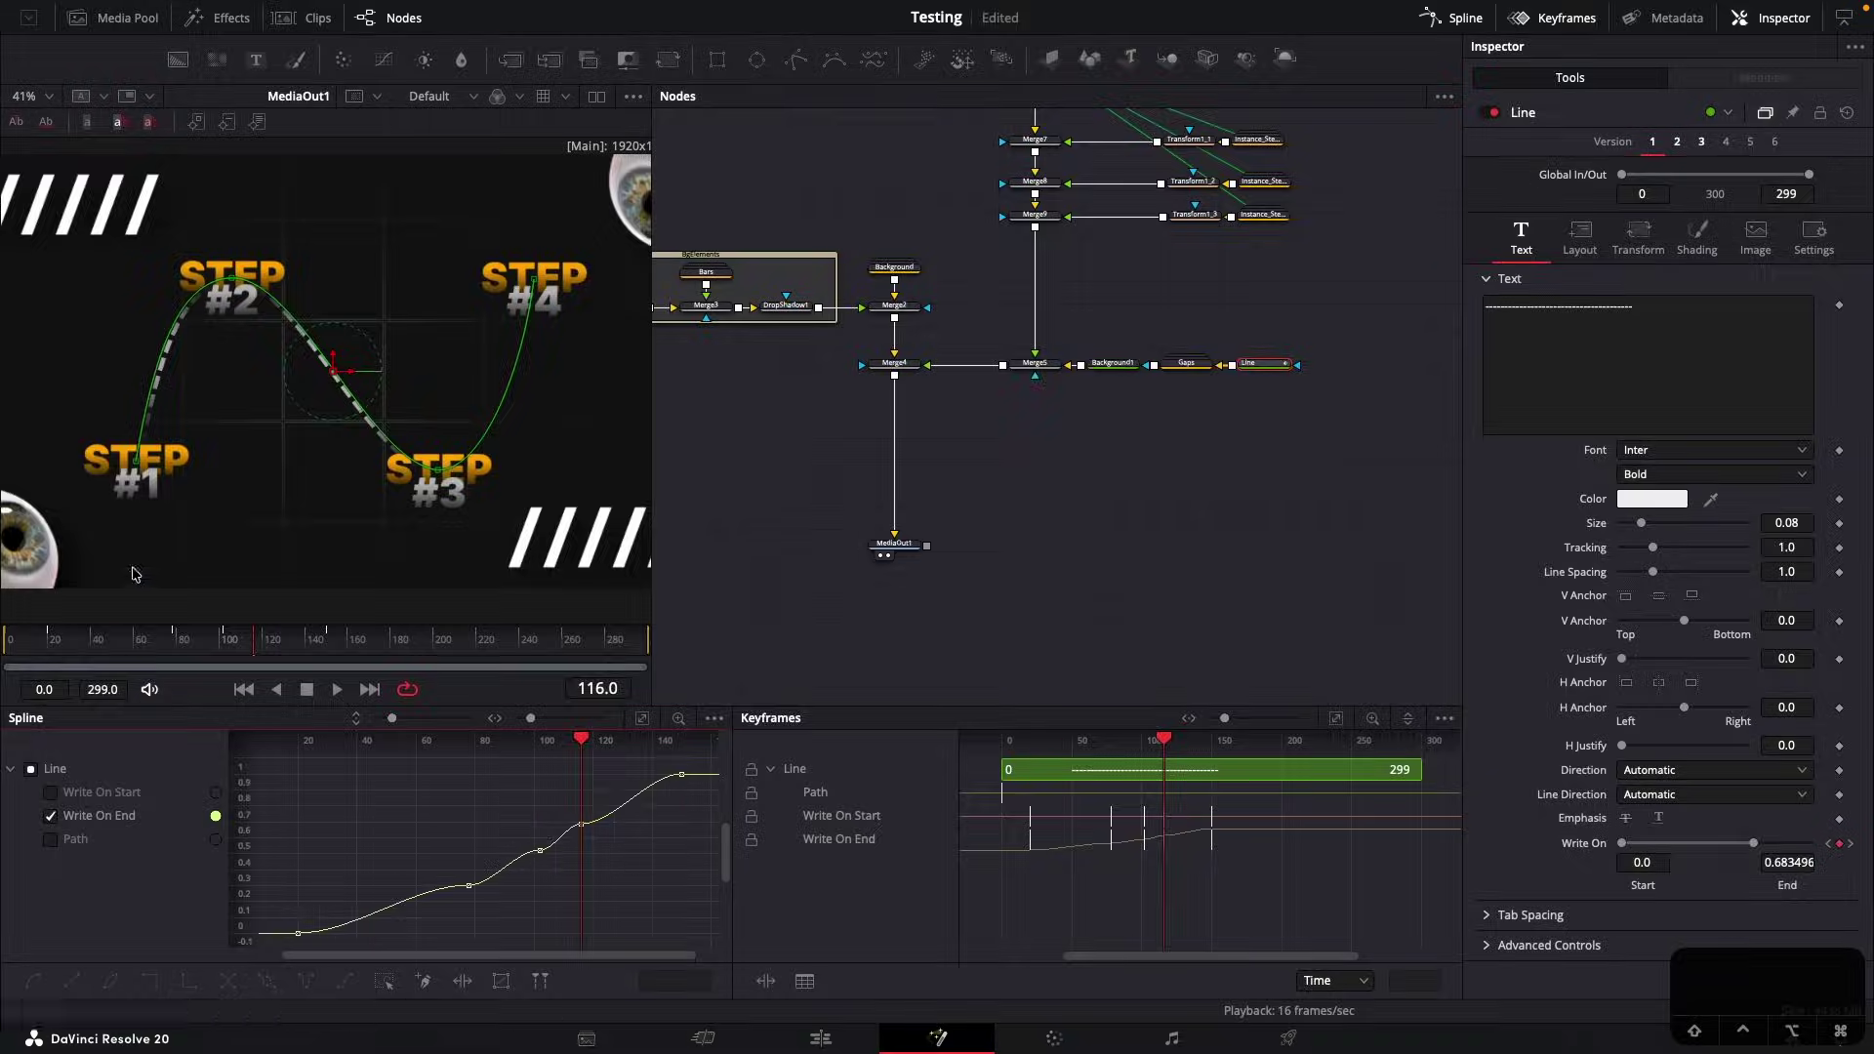
pyautogui.moveTo(119, 644); pyautogui.dragTo(41, 631)
pyautogui.press('space')
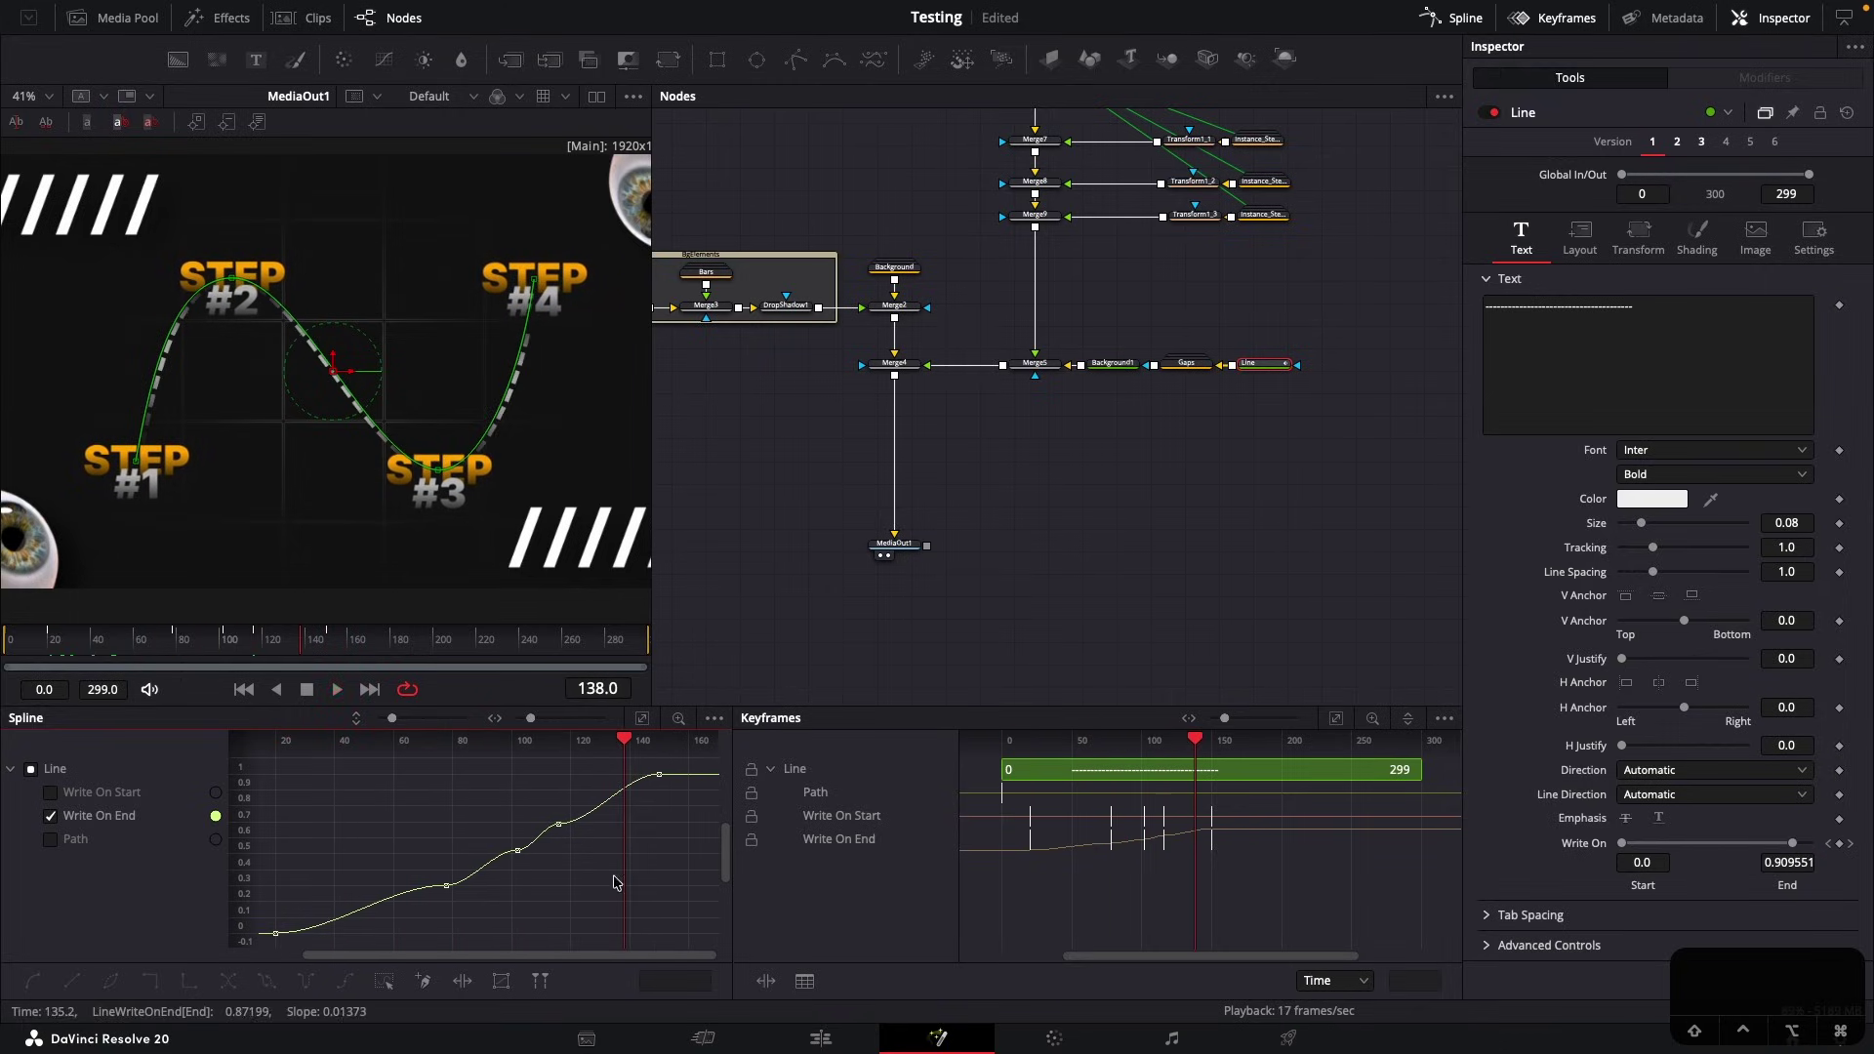
# Set Ease In and Ease Out to 40 for all the Line's Write On End keyframes and play back the animation
pyautogui.press('super+a')
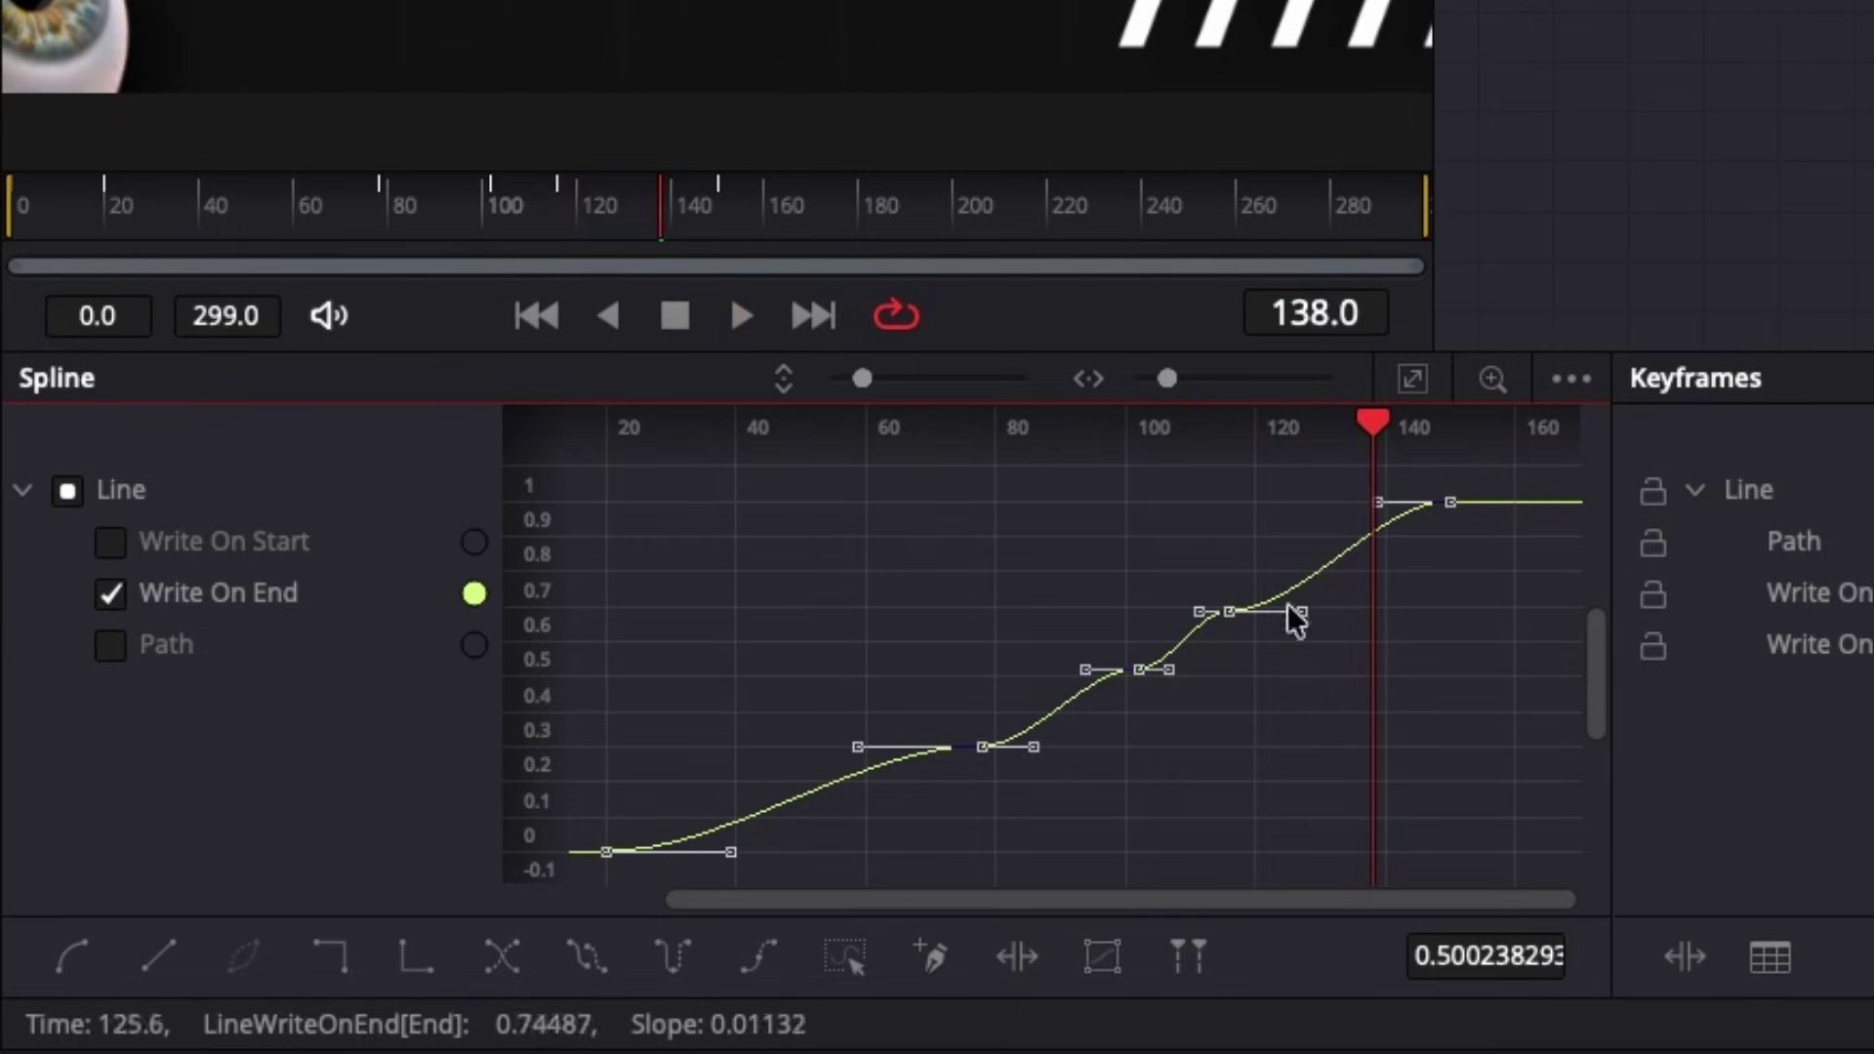
pyautogui.press('t')
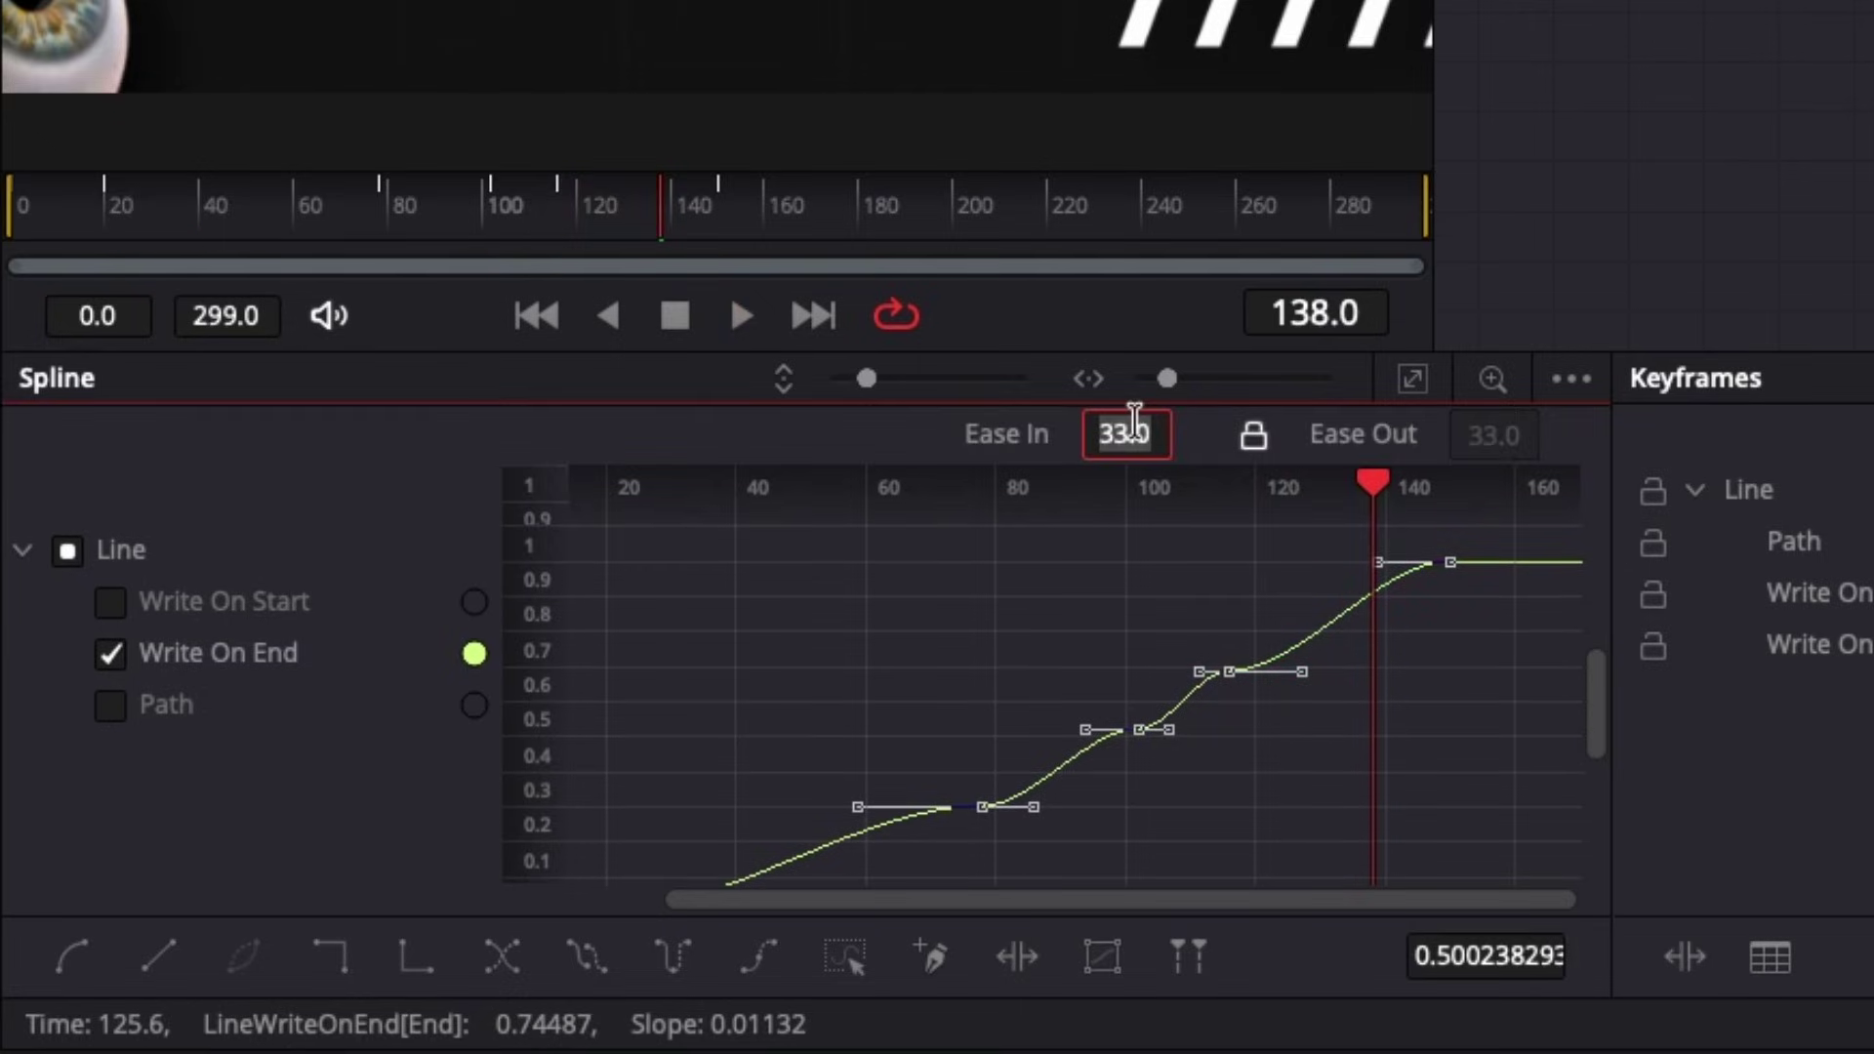
pyautogui.press('Return')
pyautogui.click(1291, 734)
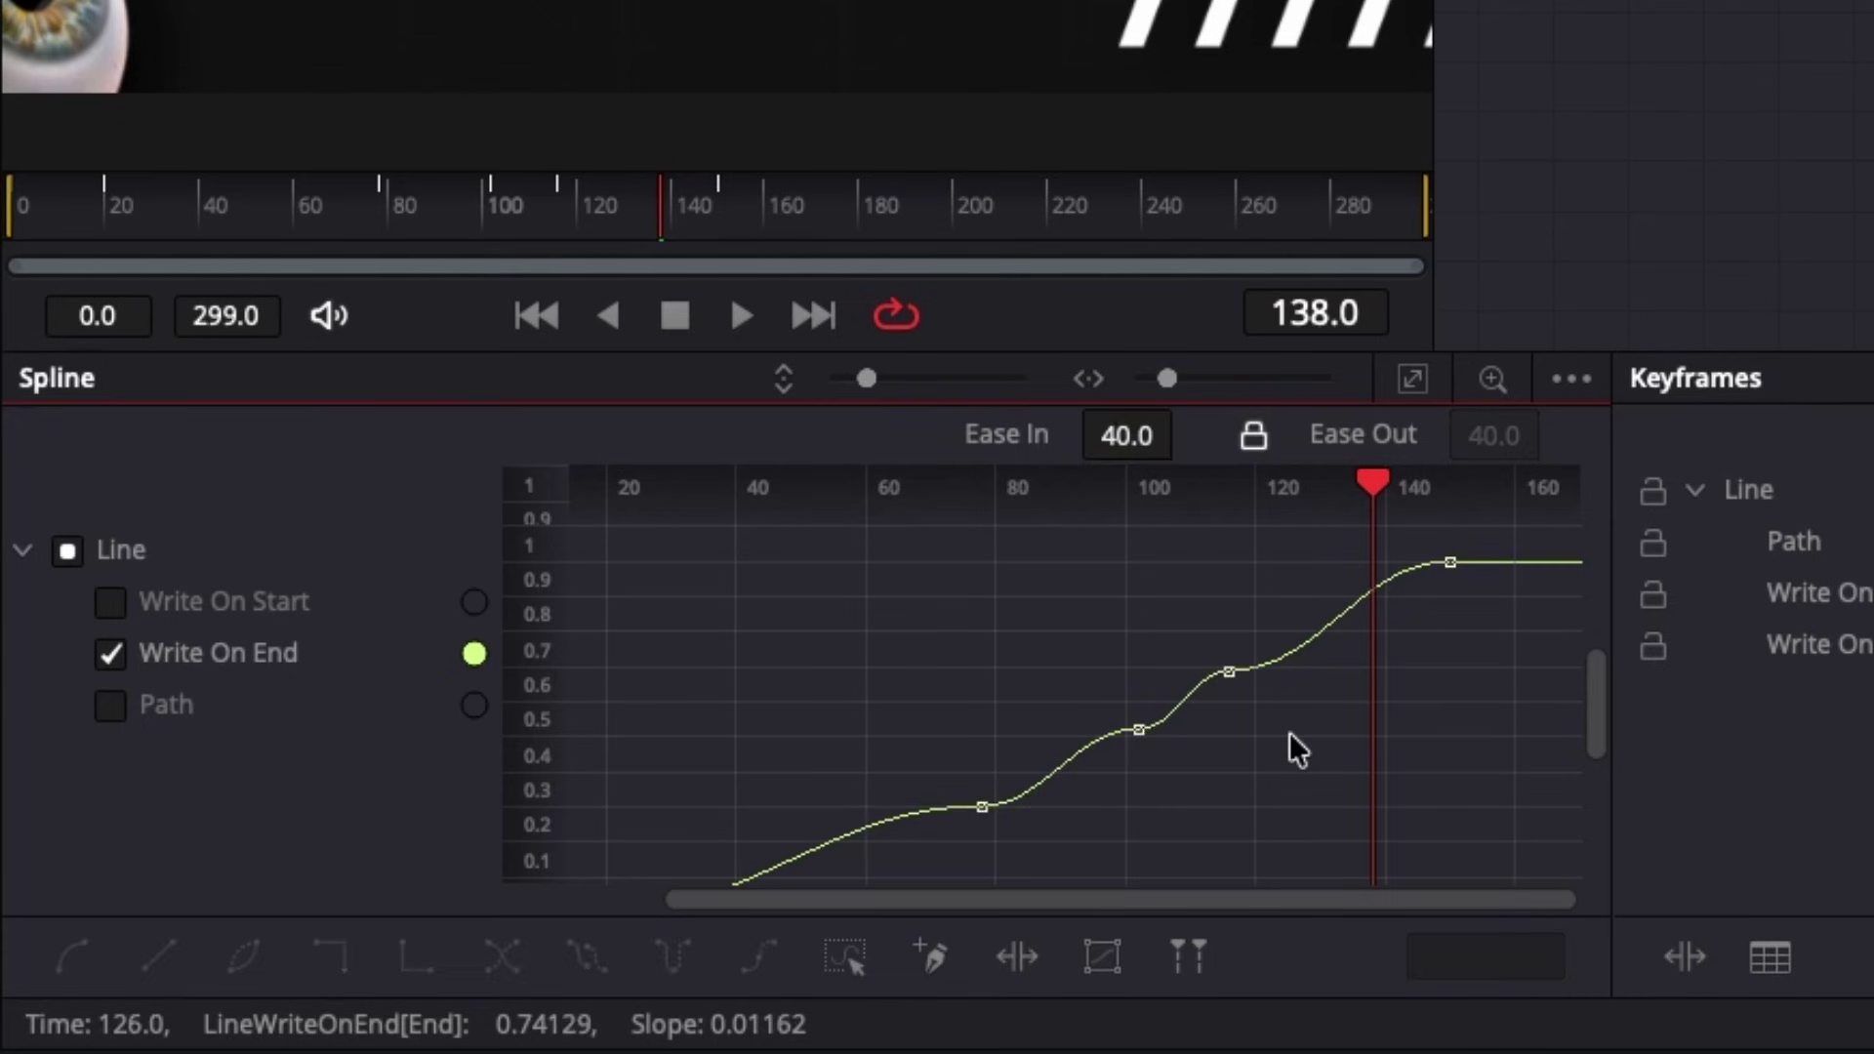
pyautogui.moveTo(379, 195); pyautogui.dragTo(348, 187)
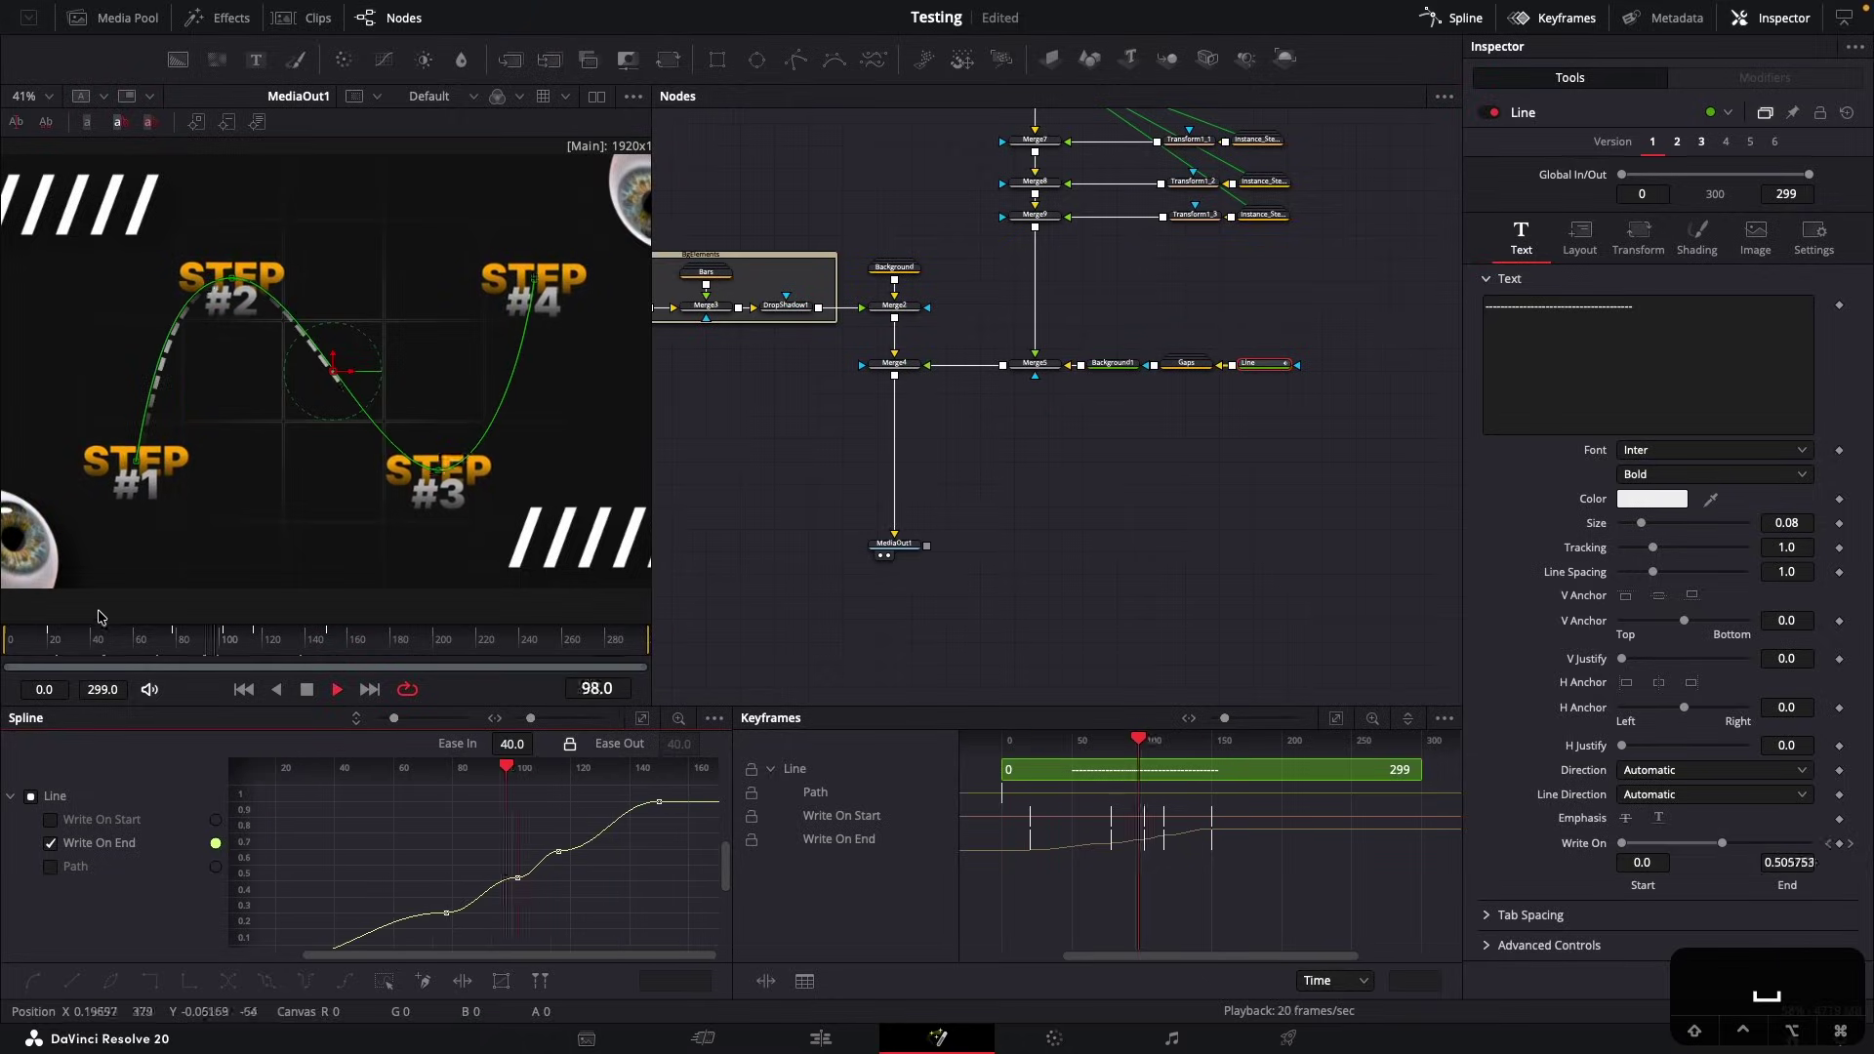
pyautogui.press('space')
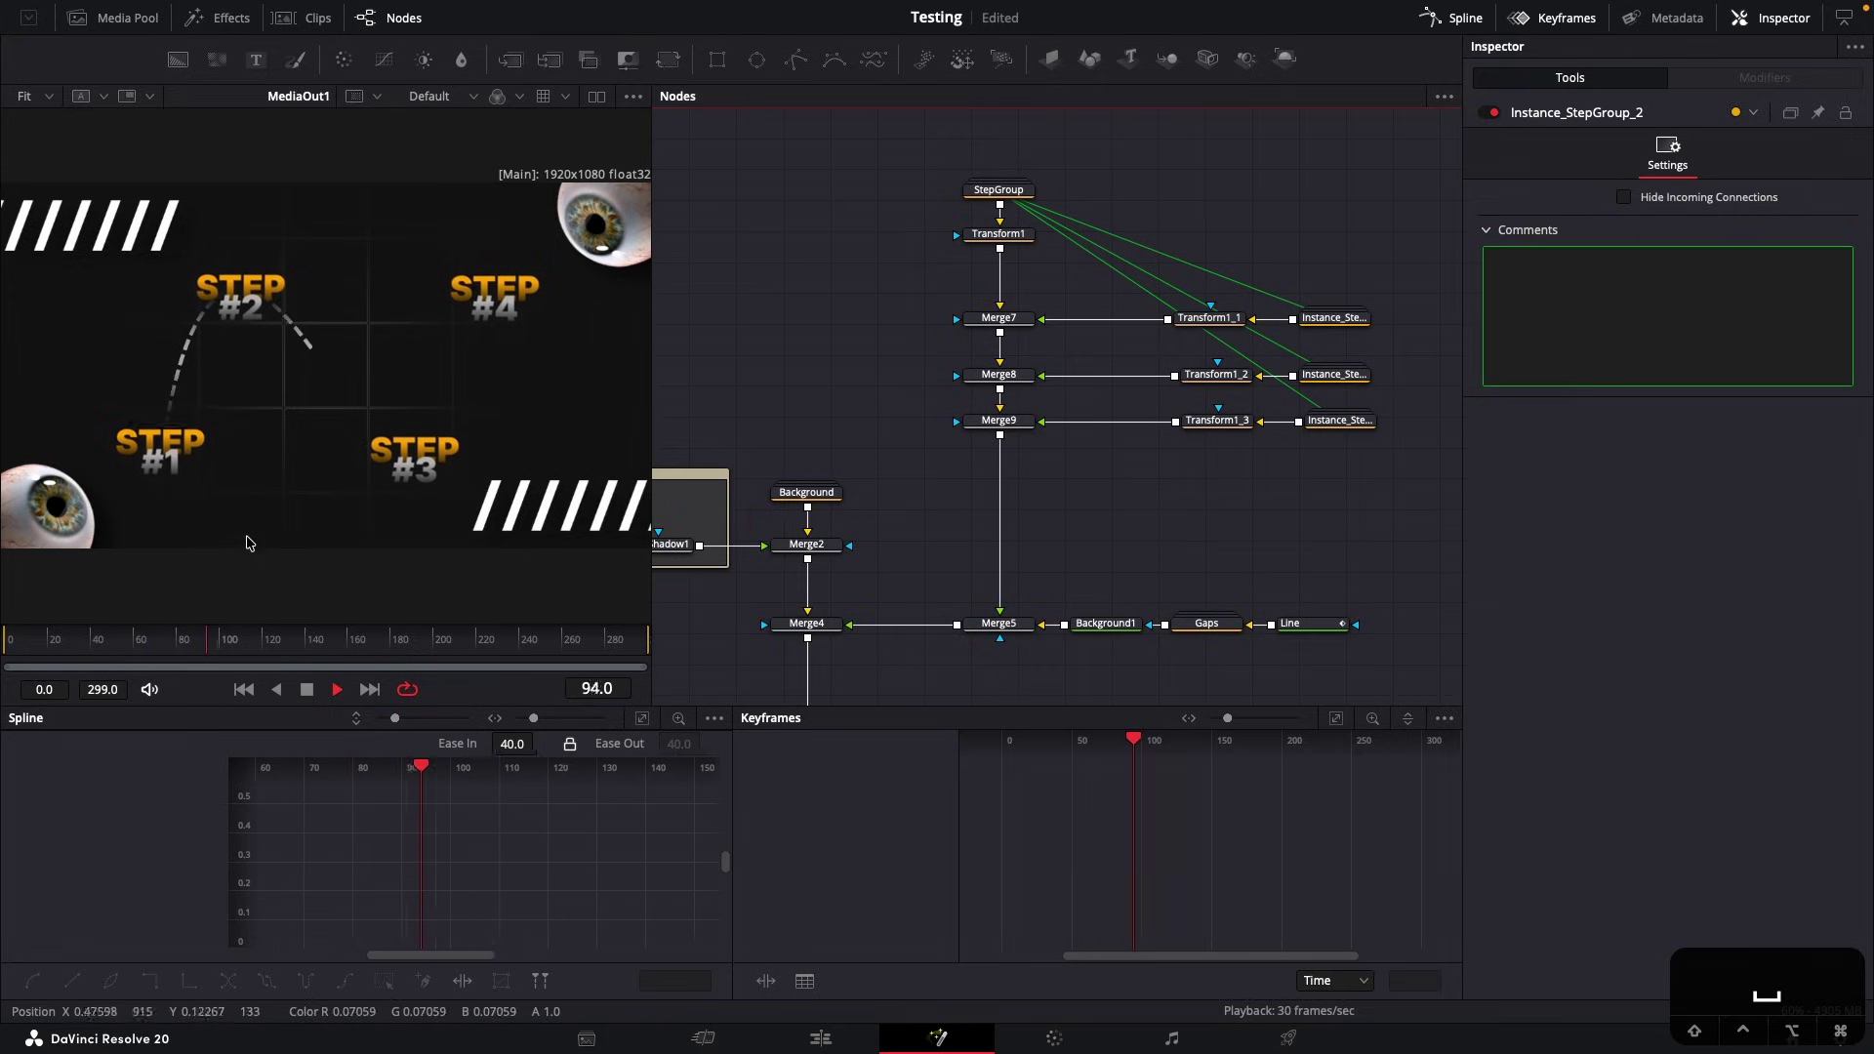
pyautogui.click(3, 646)
pyautogui.press('space')
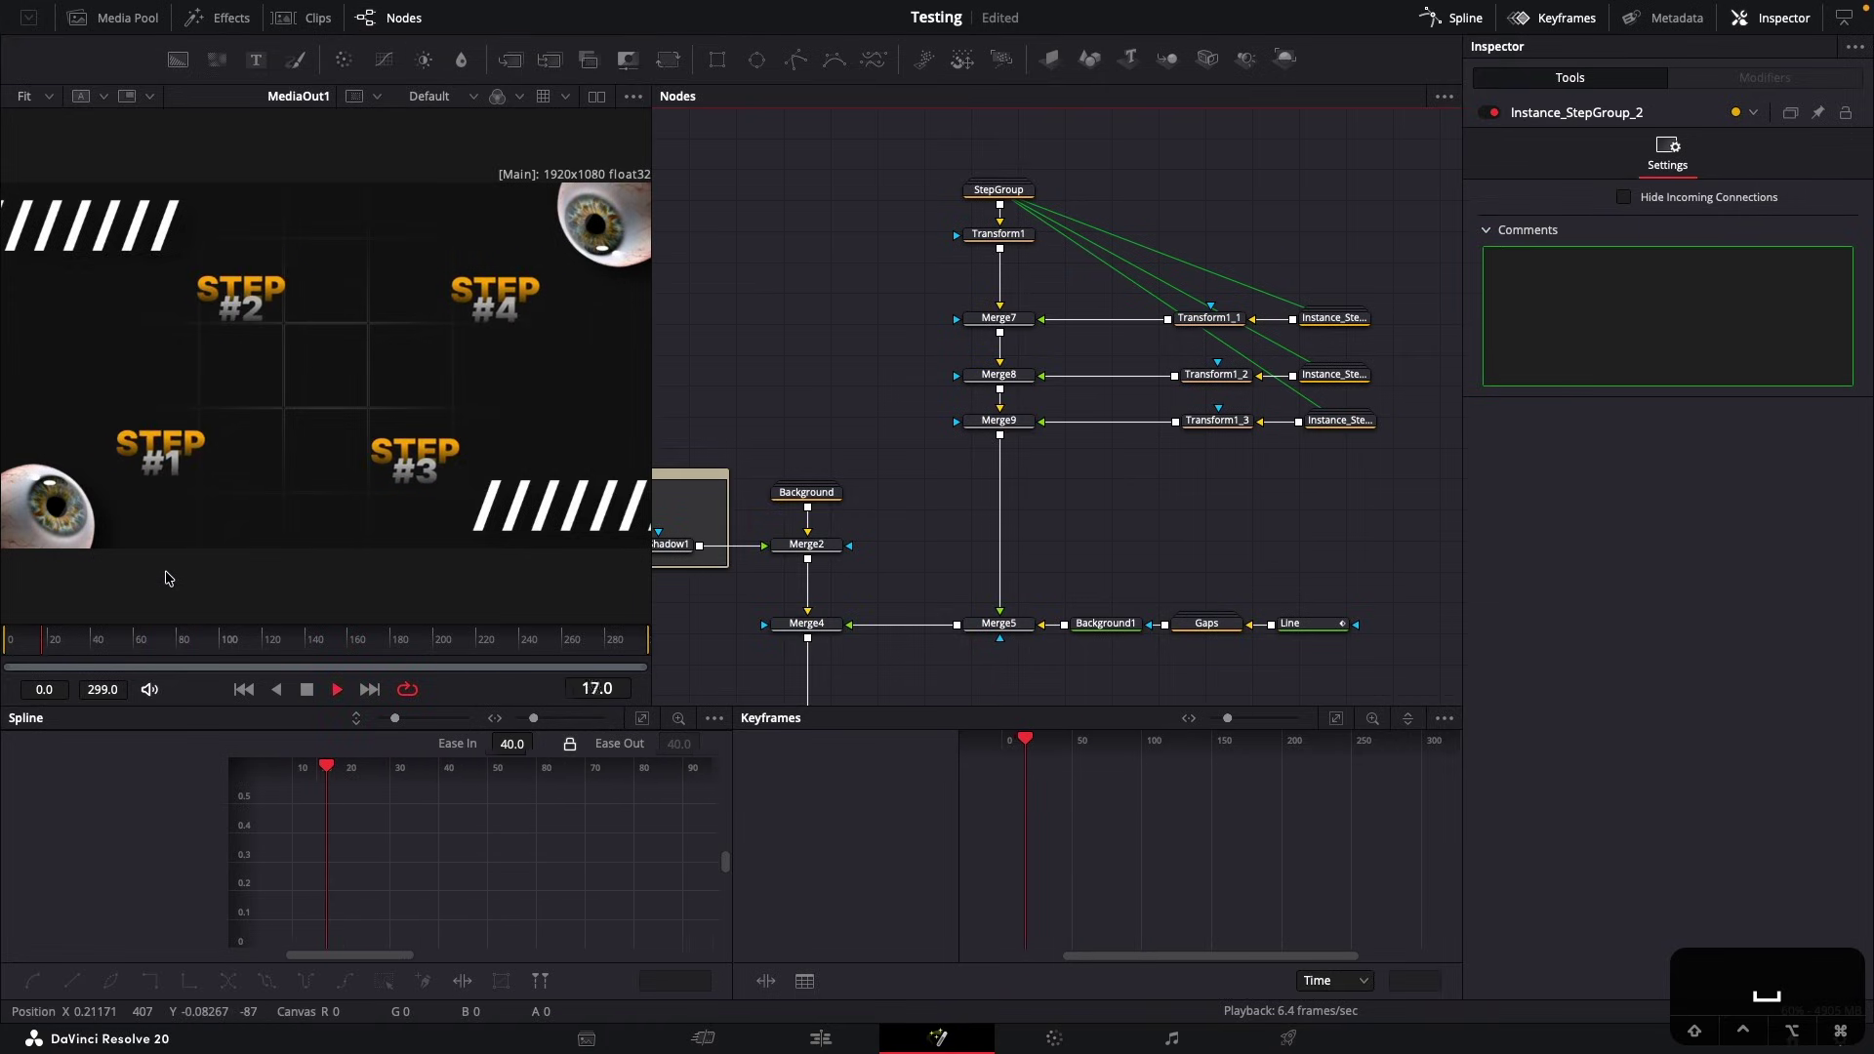
# Move the instanced StepGroup nodes away from their Transforms and add a Time Speed node after the first instance
pyautogui.moveTo(1309, 556); pyautogui.dragTo(1097, 589)
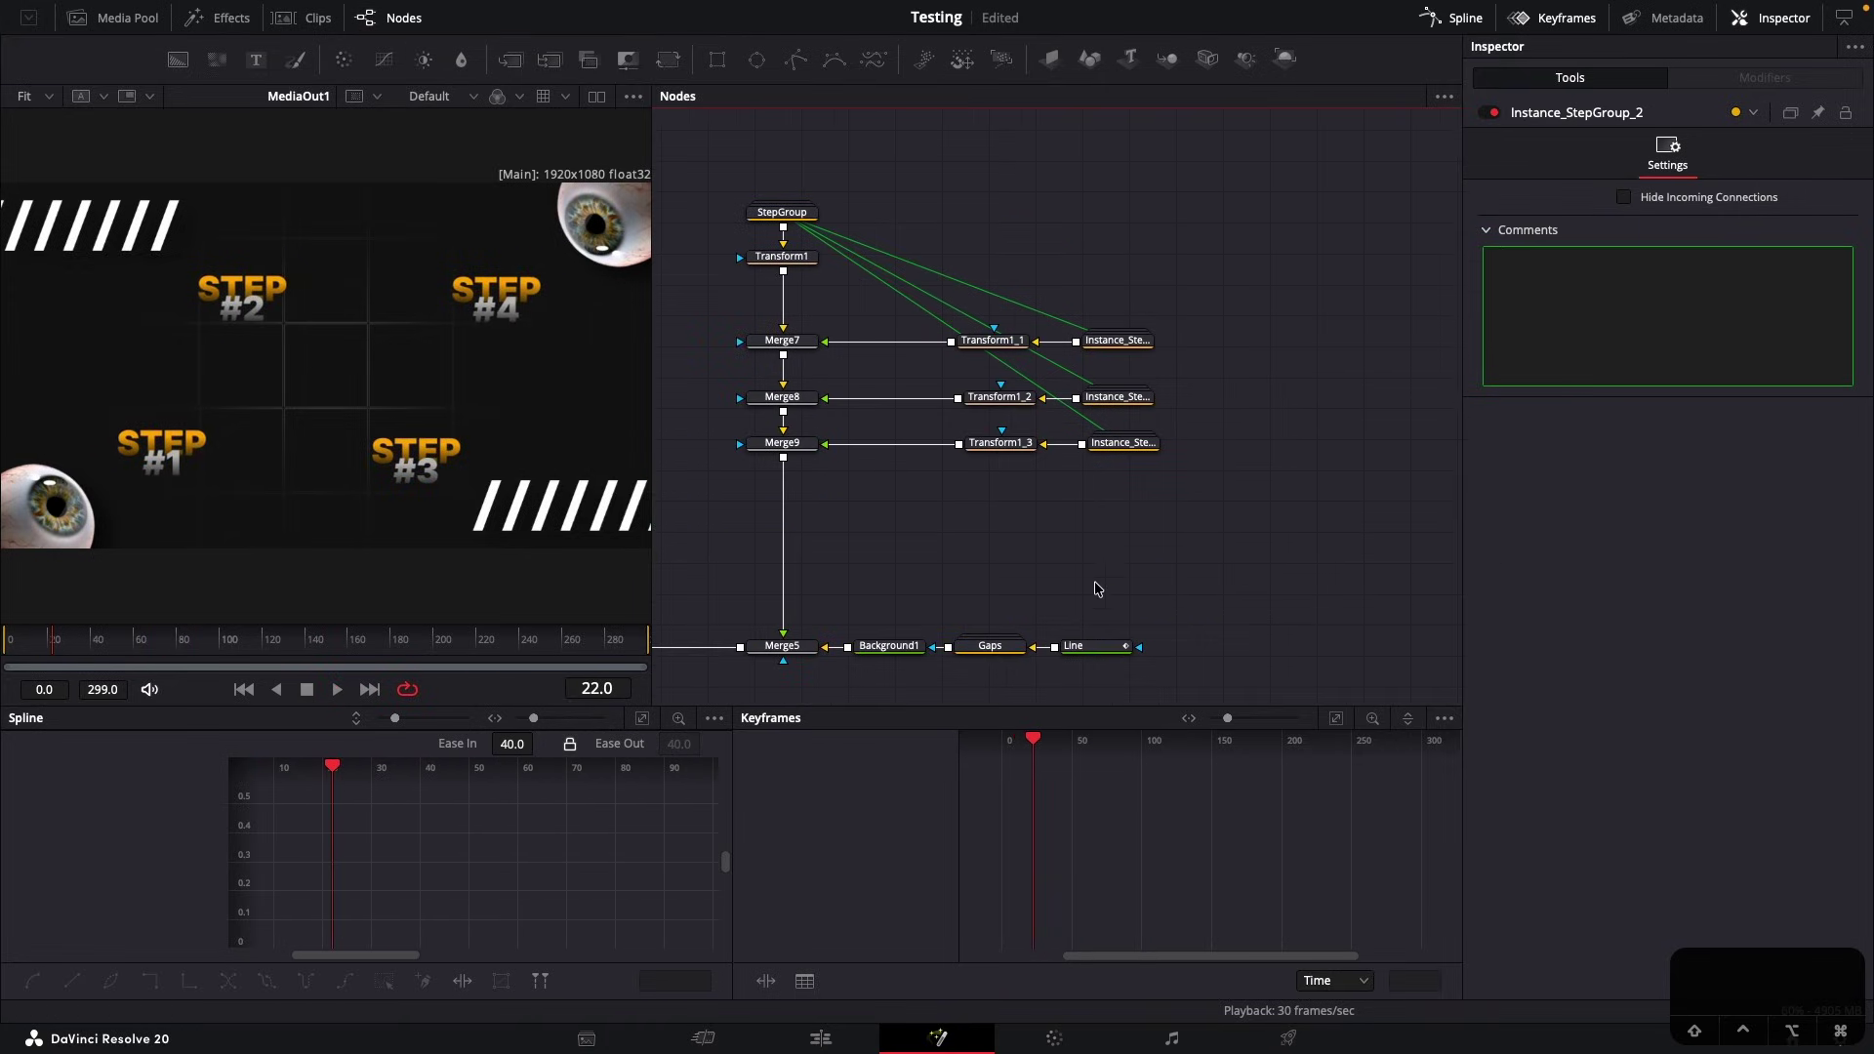
pyautogui.moveTo(1226, 542); pyautogui.dragTo(1087, 159)
pyautogui.moveTo(1134, 445); pyautogui.dragTo(1313, 444)
pyautogui.click(1288, 341)
pyautogui.hotkey('shift', 'space')
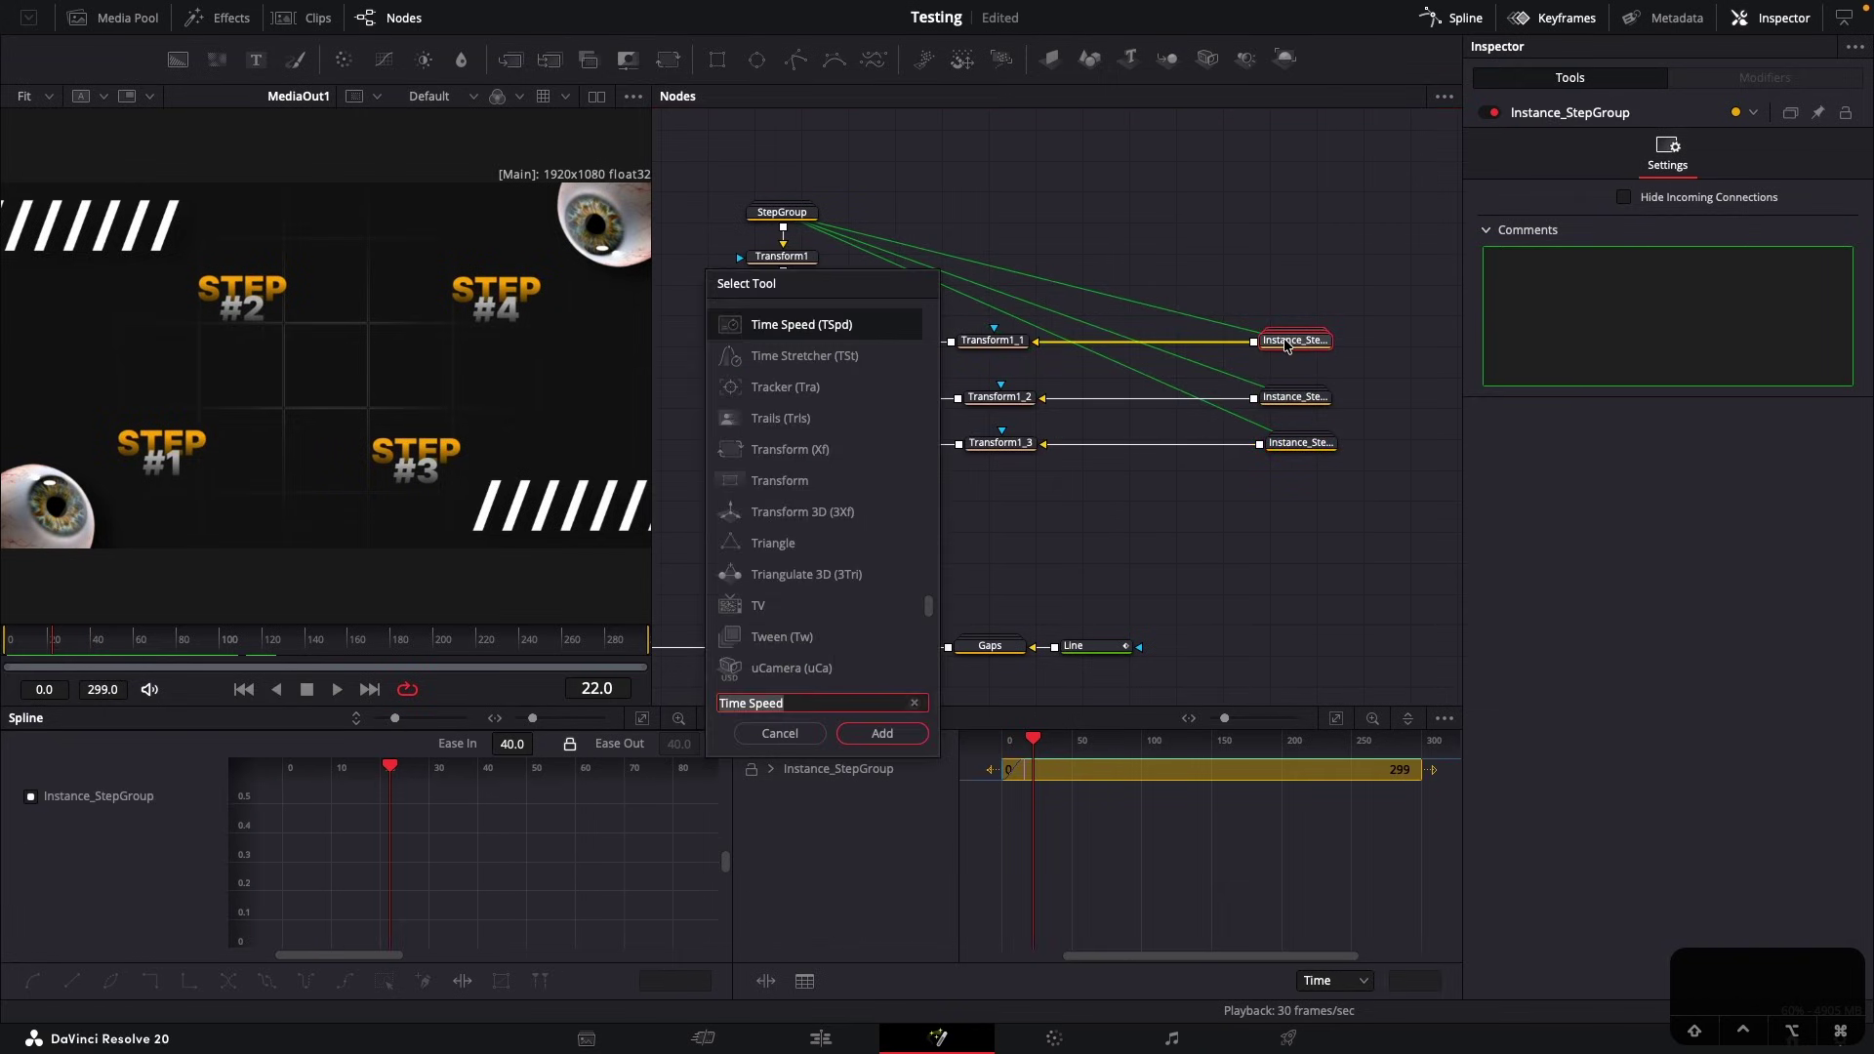
pyautogui.write('time')
pyautogui.press('Return')
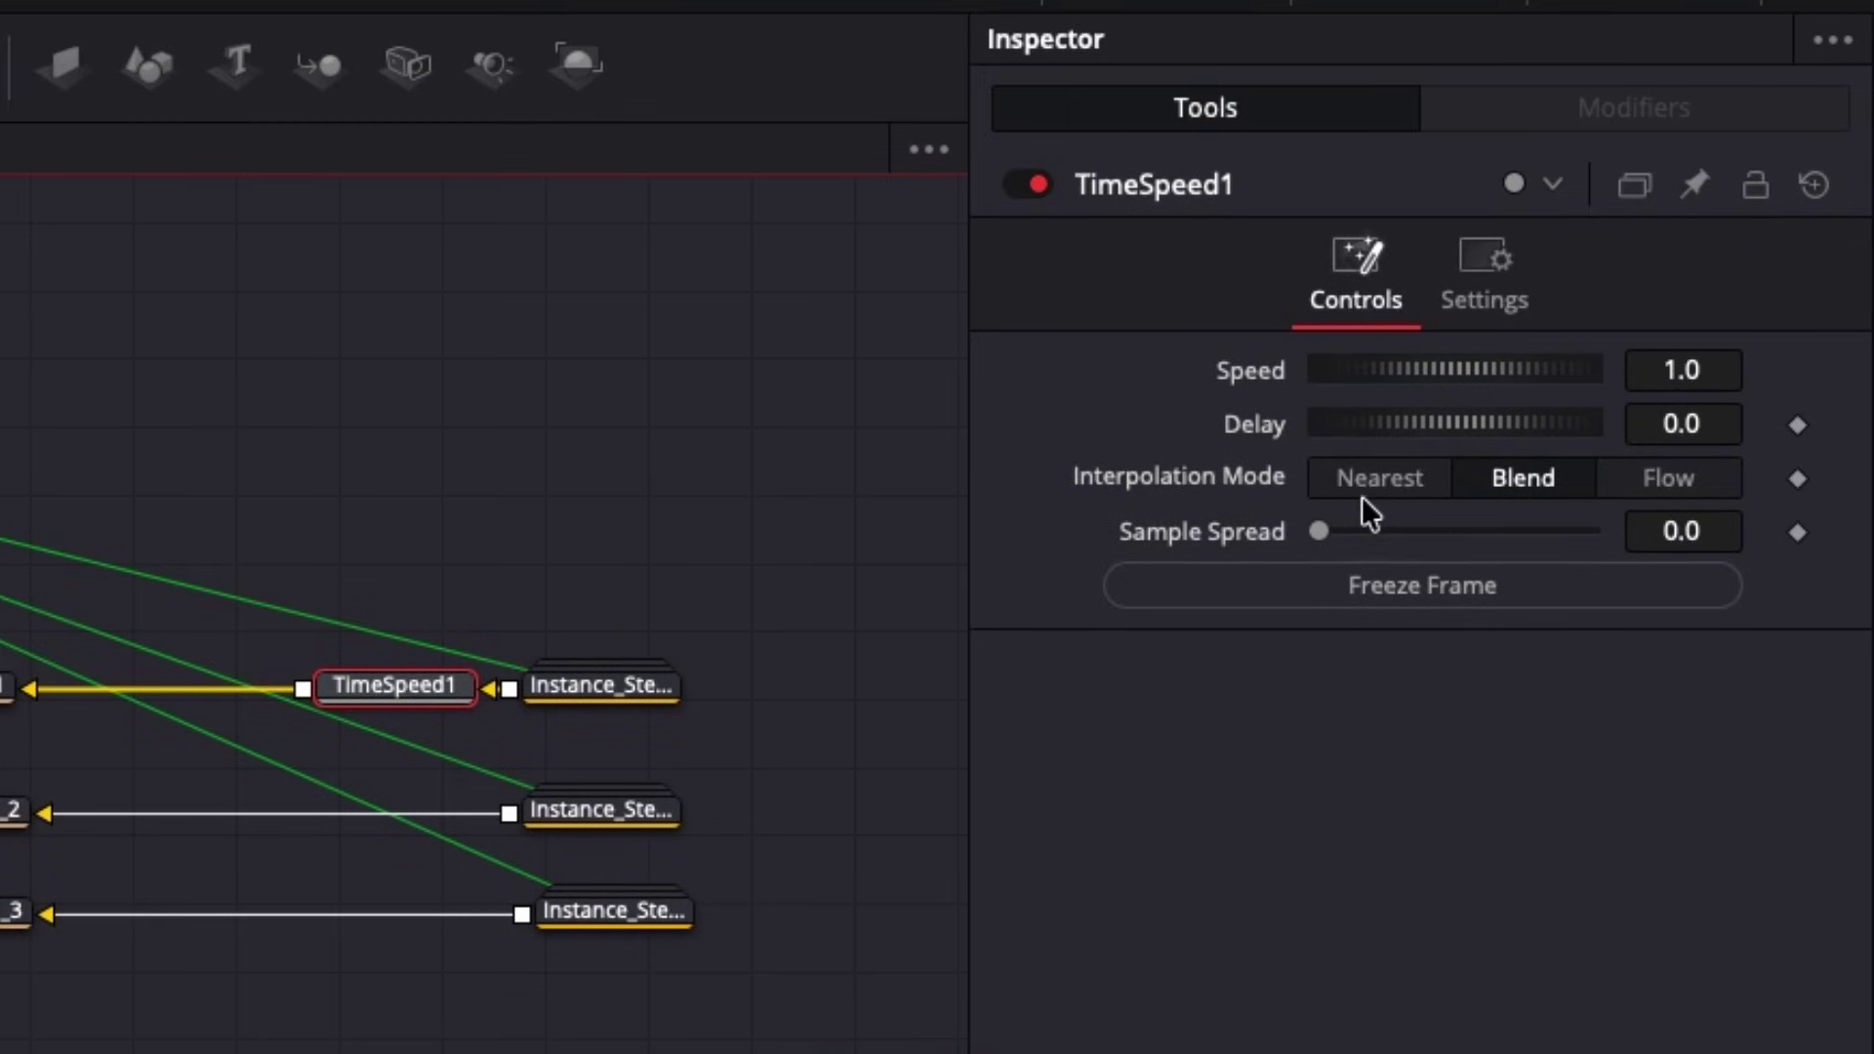
# Set TimeSpeed1 to Nearest interpolation with a Delay of about 54 frames so label #2 appears when the line reaches it
pyautogui.click(1385, 483)
pyautogui.moveTo(1391, 422); pyautogui.dragTo(1394, 423)
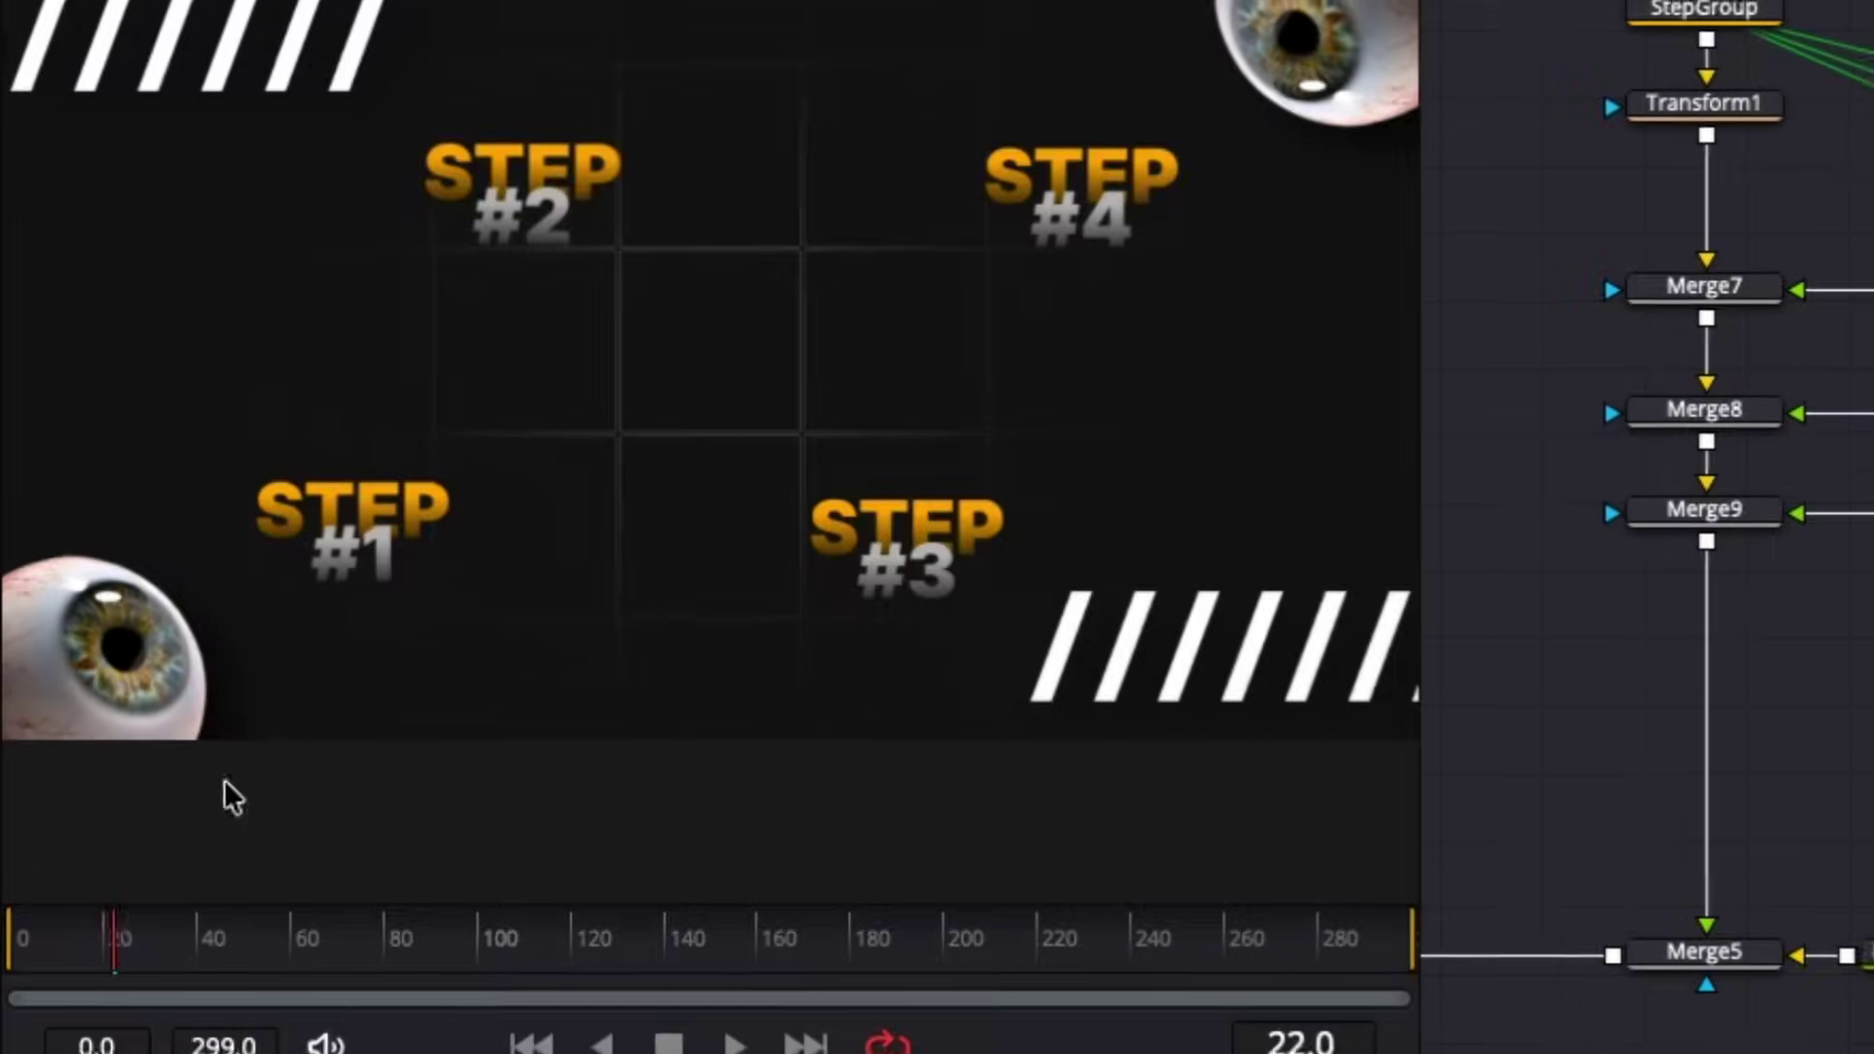
pyautogui.moveTo(154, 952); pyautogui.dragTo(282, 961)
pyautogui.scroll(3, 497, 322)
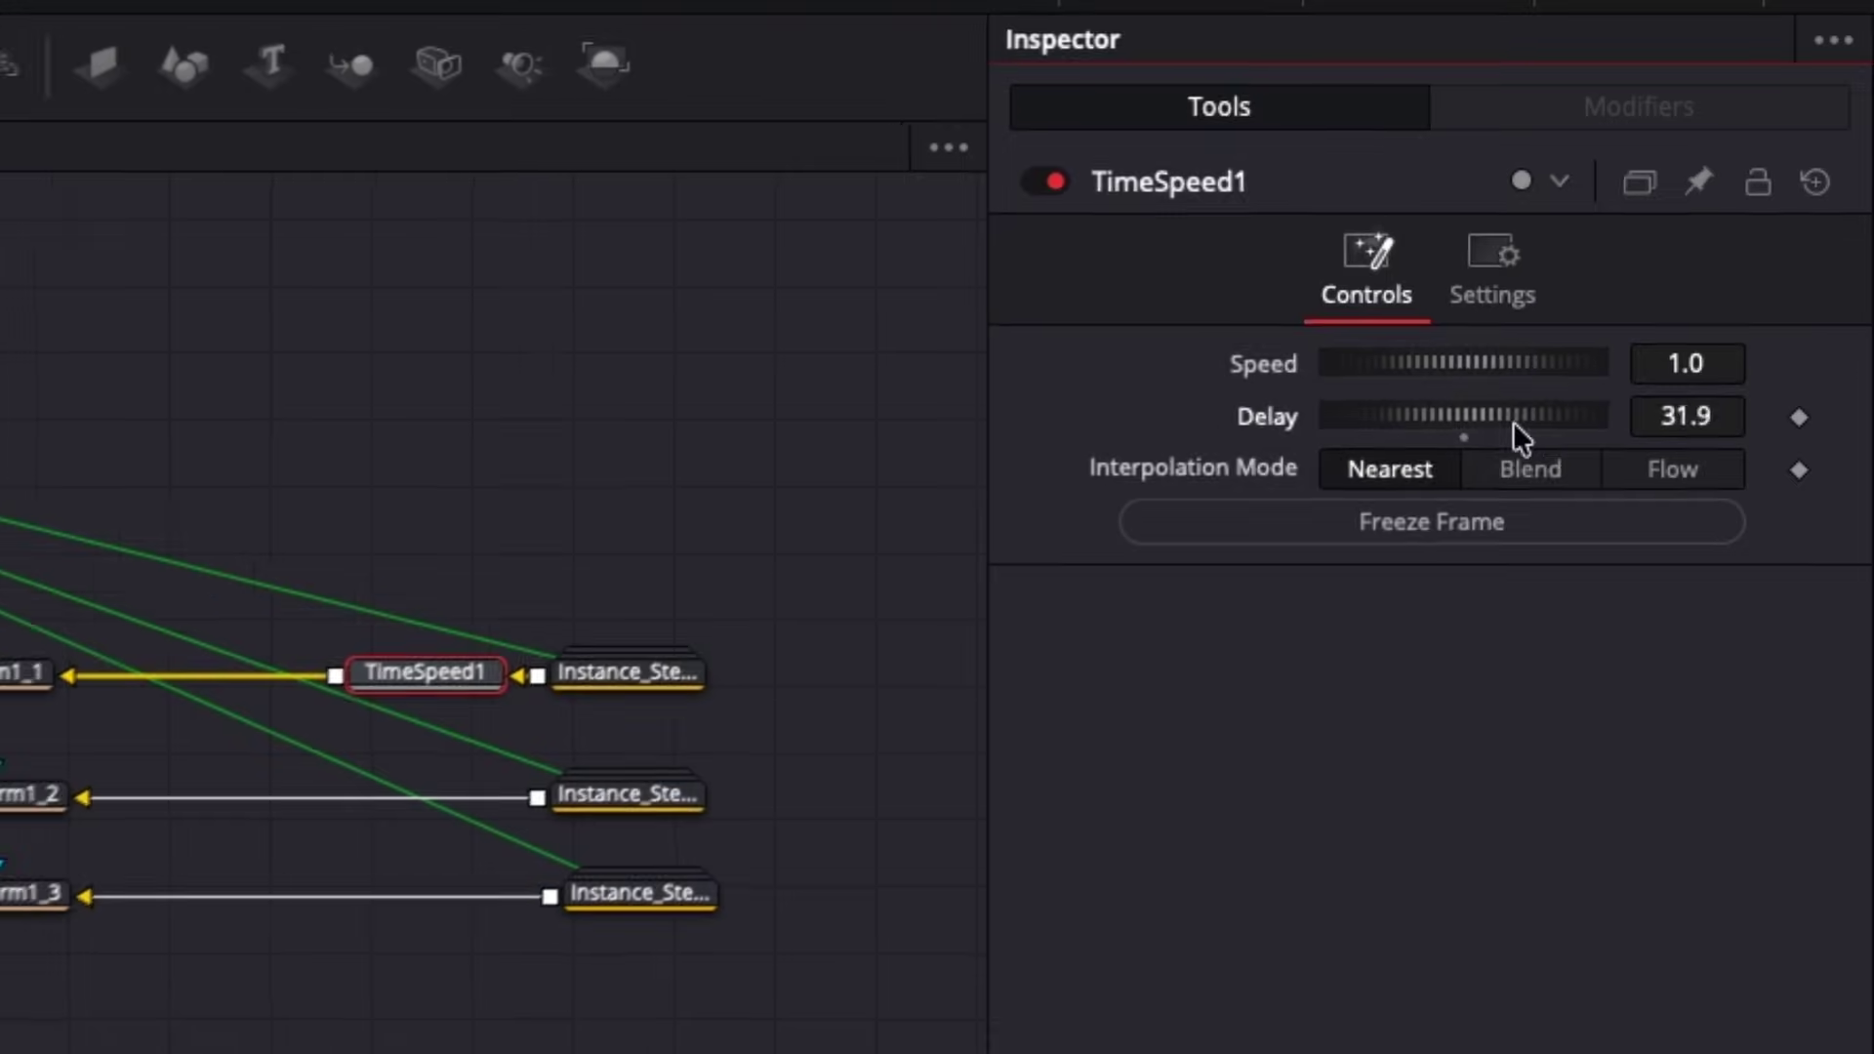
pyautogui.moveTo(1515, 431); pyautogui.dragTo(1583, 444)
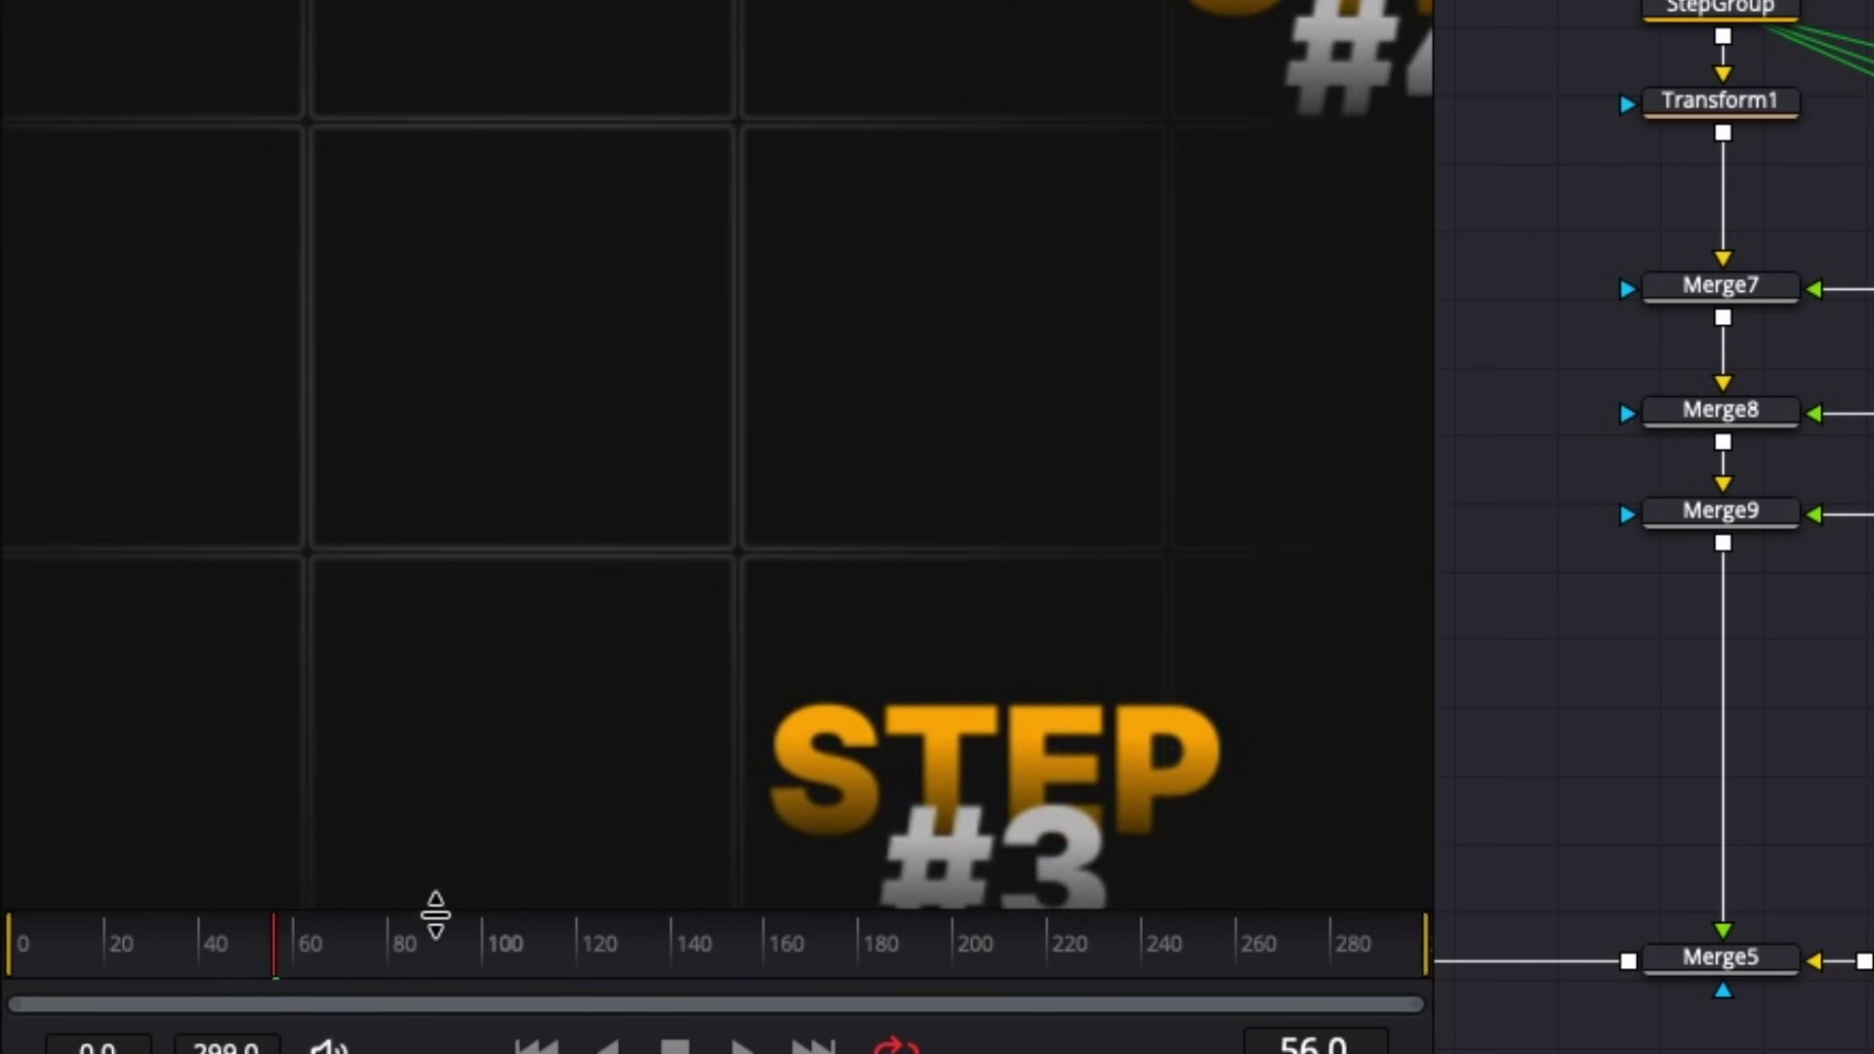
# Copy TimeSpeed1 onto the second StepGroup instance and set the copy's Delay to about 107 frames for label #3
pyautogui.moveTo(311, 965); pyautogui.dragTo(528, 988)
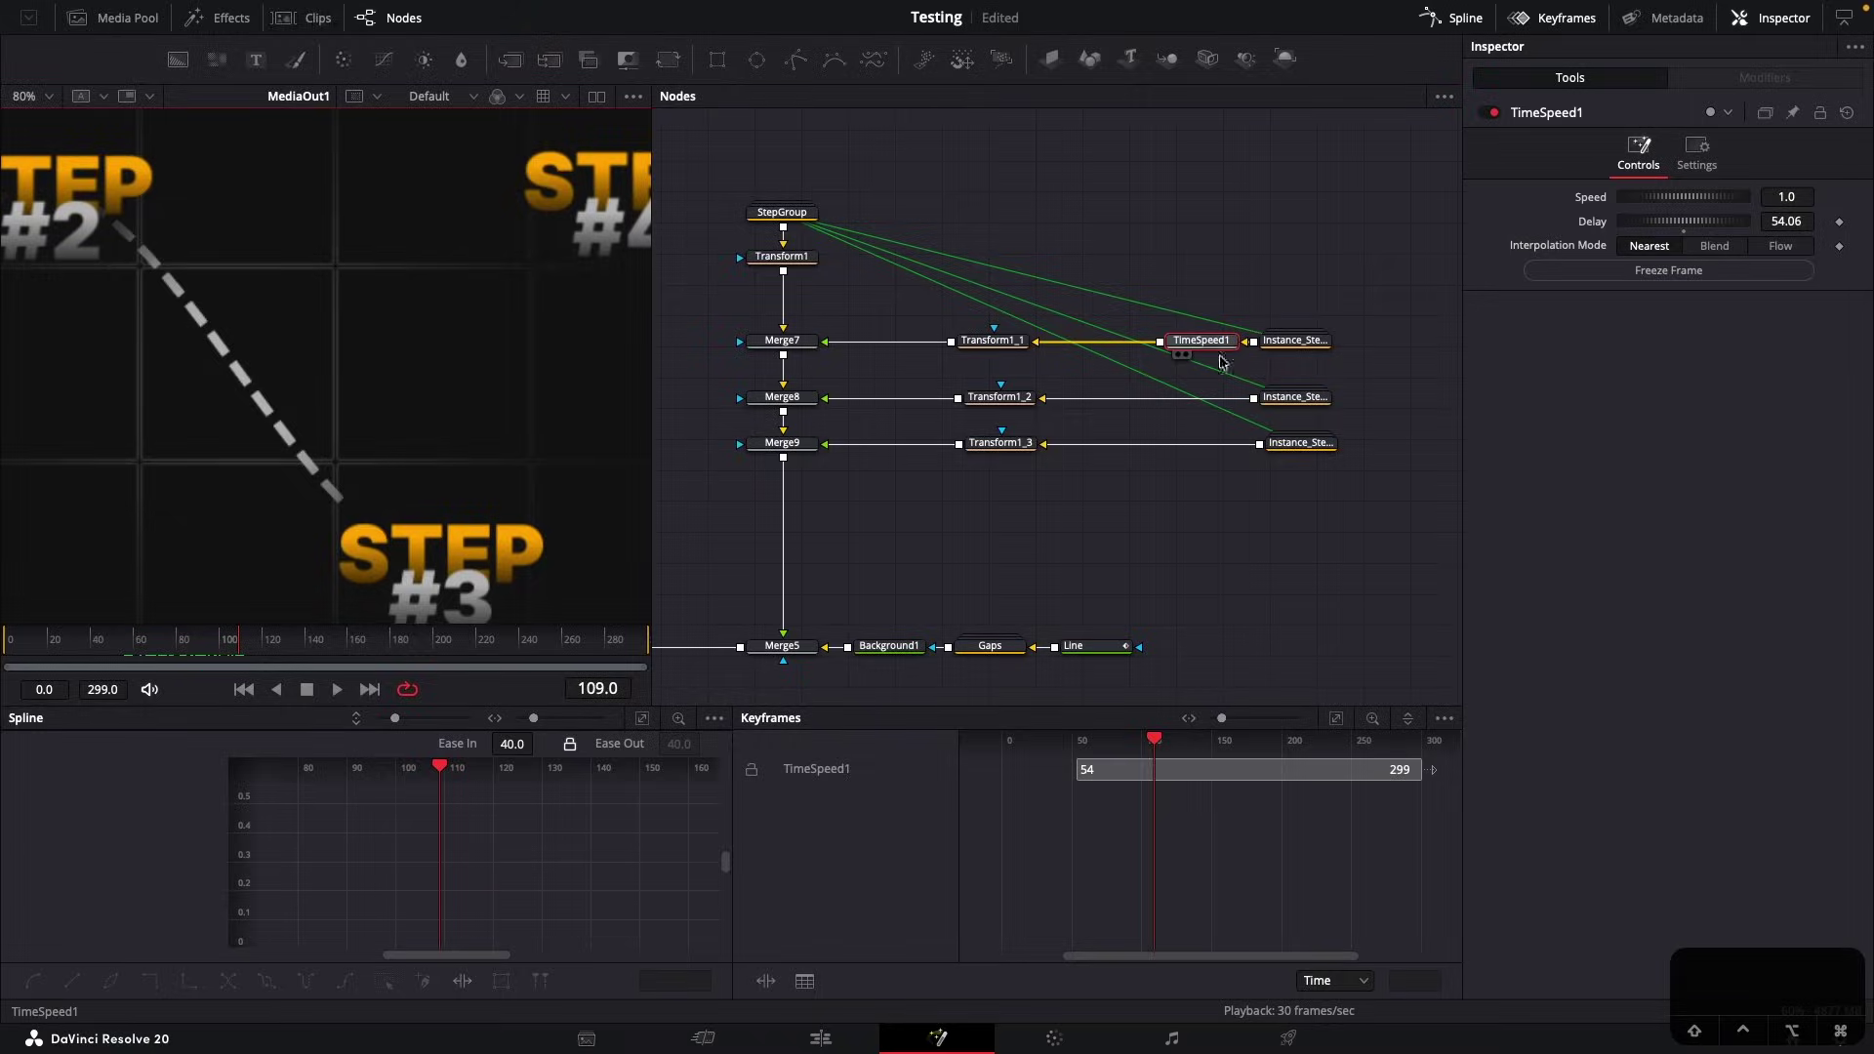
pyautogui.click(1217, 348)
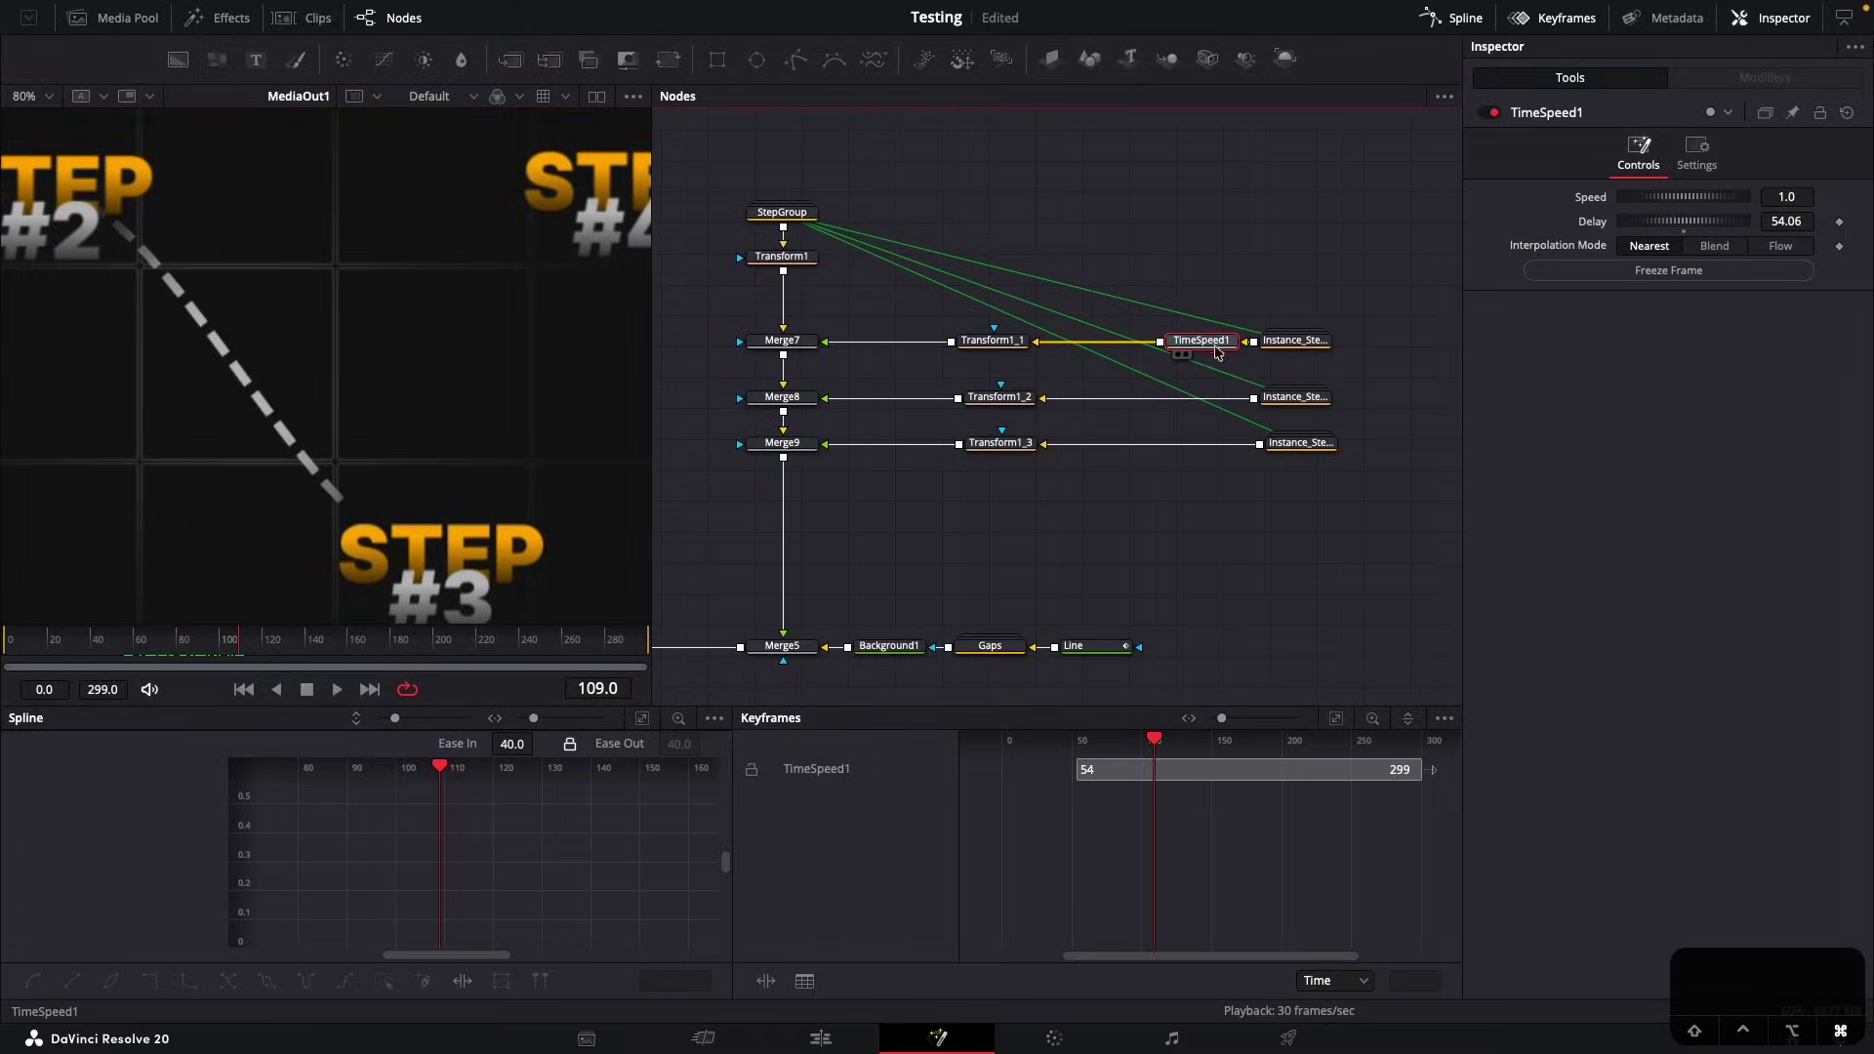
pyautogui.press('super+c')
pyautogui.click(1285, 397)
pyautogui.press('super+v')
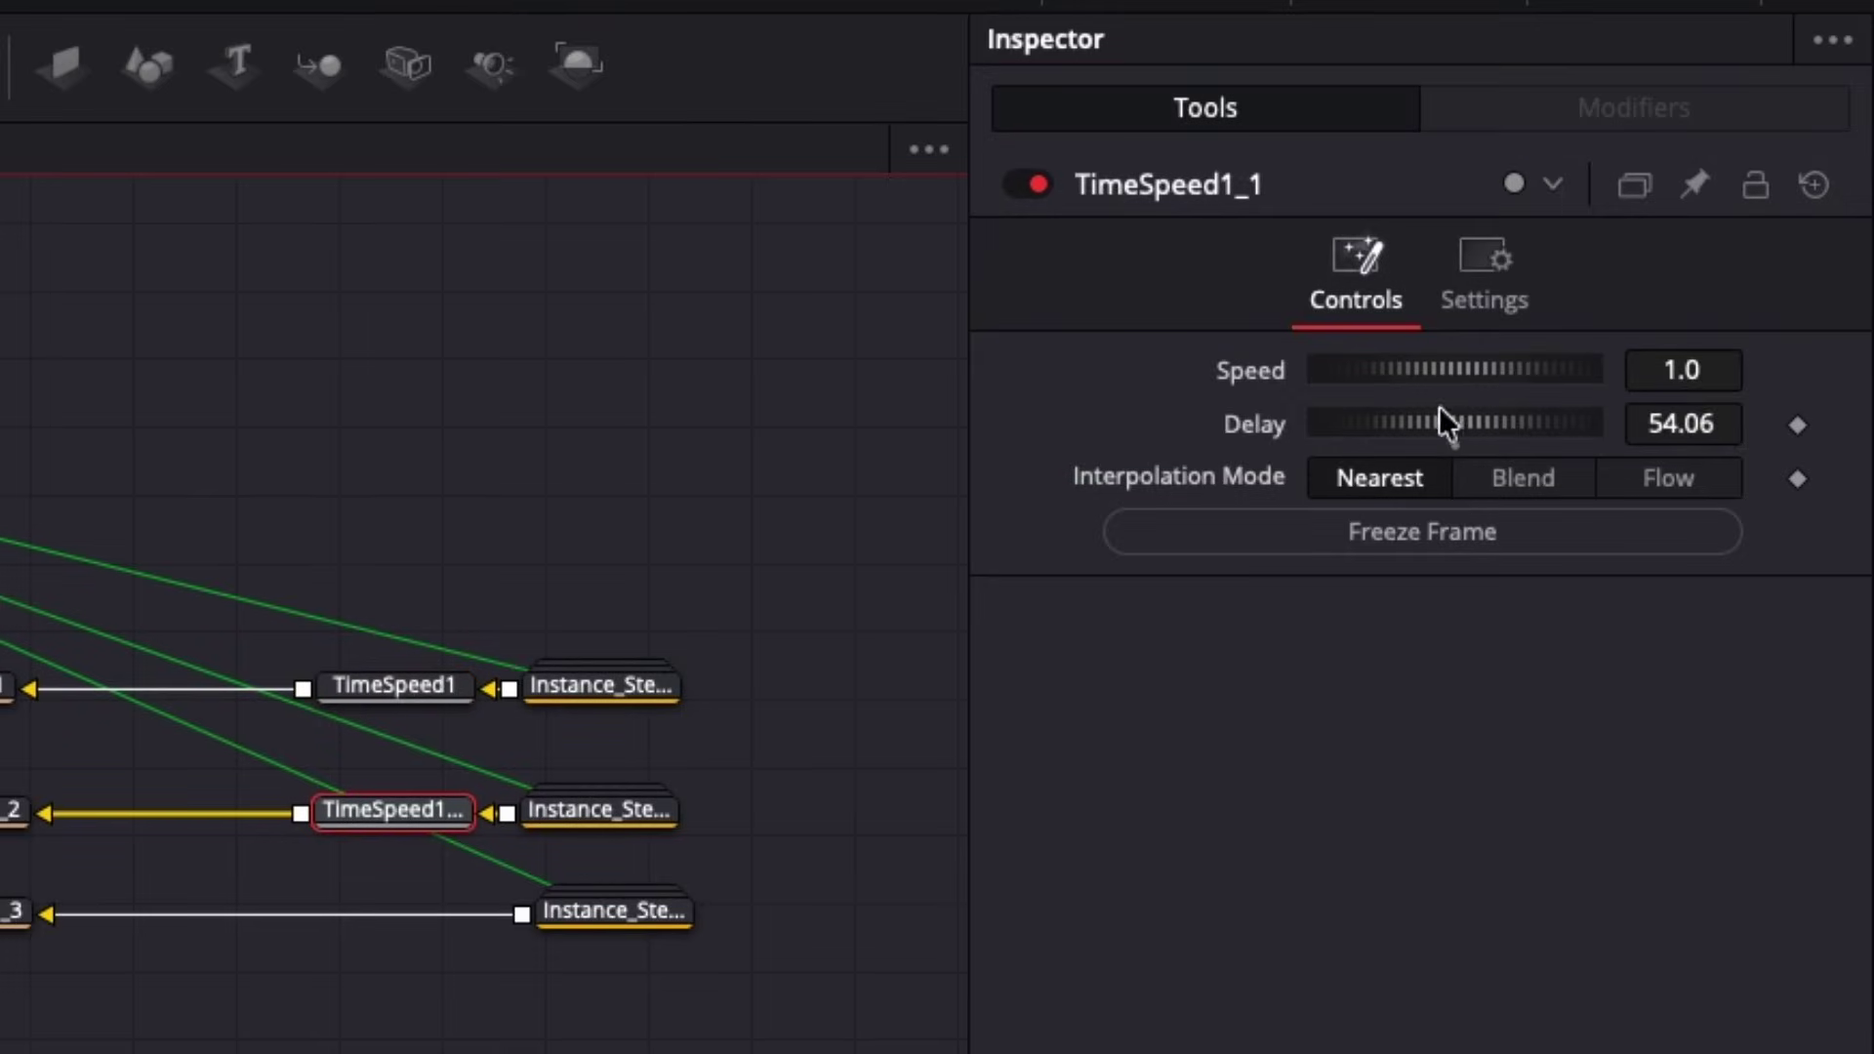
pyautogui.moveTo(1443, 420); pyautogui.dragTo(1588, 428)
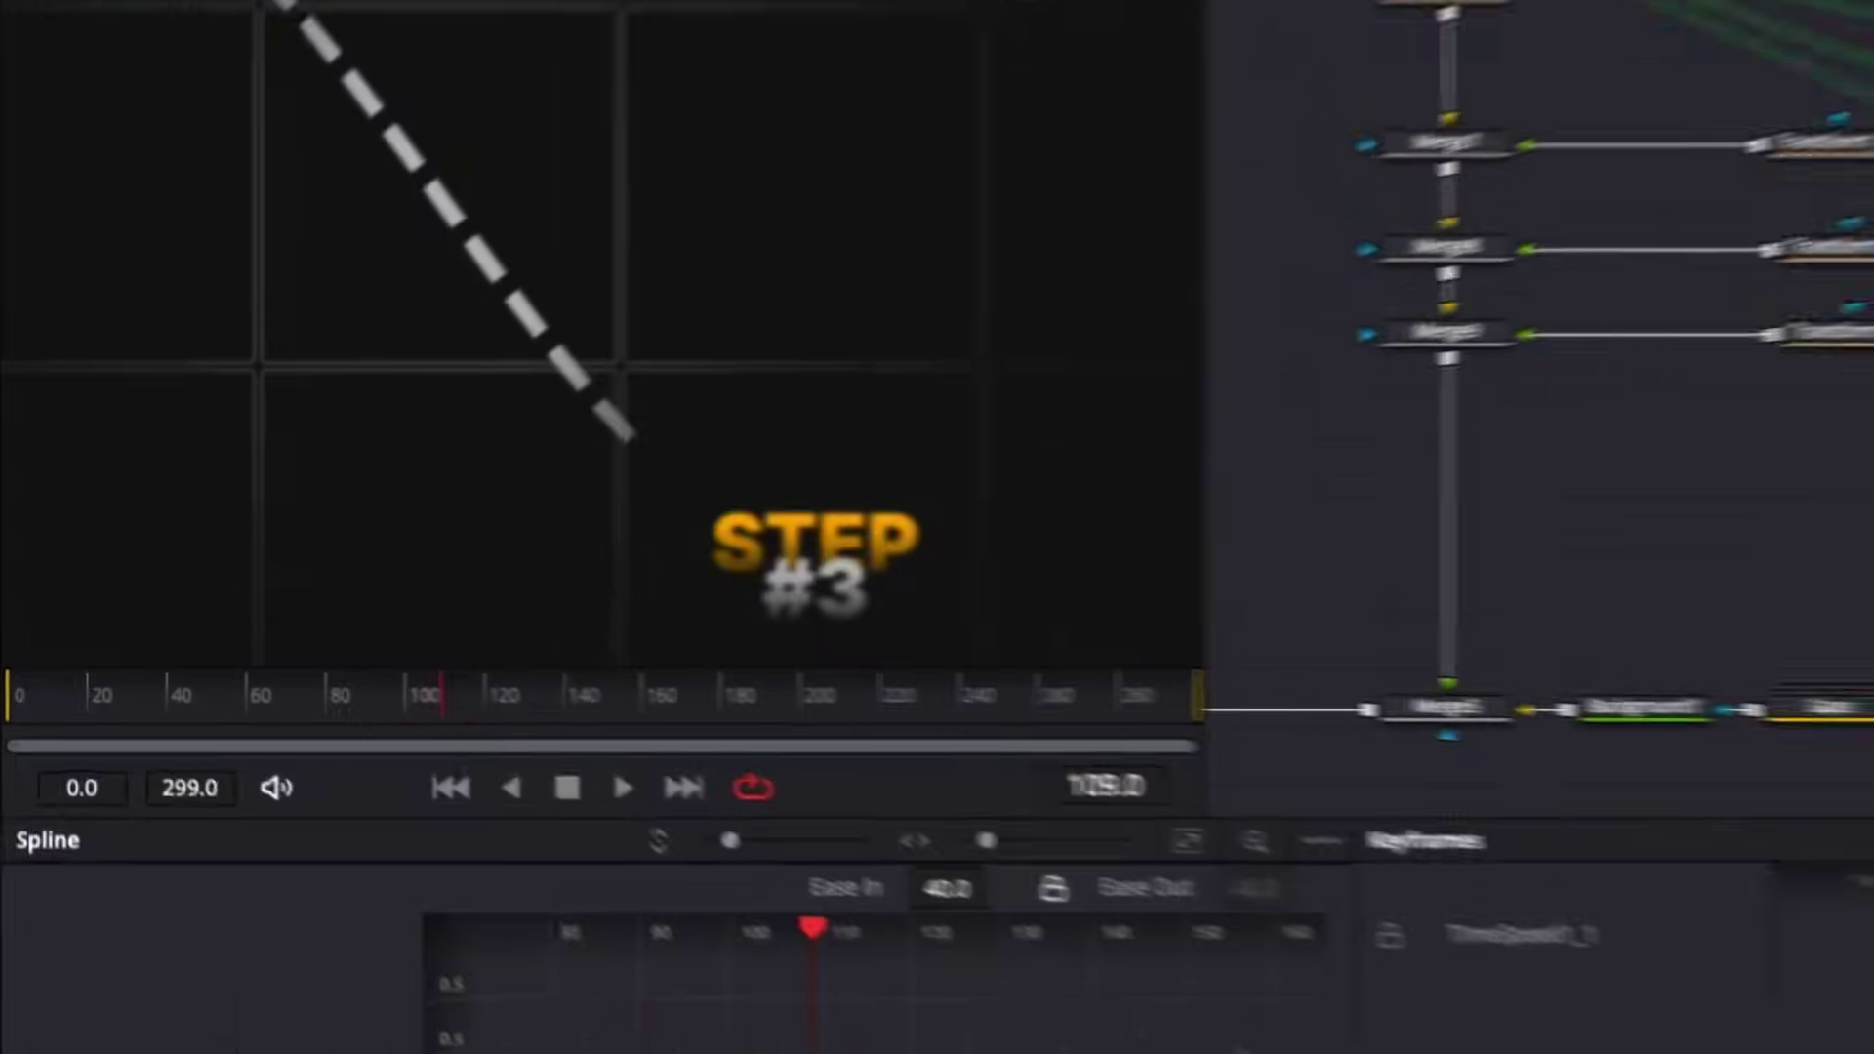
# Paste the Time Speed node after the third StepGroup instance, set its Delay to about 137 frames for label #4, and play from the start
pyautogui.moveTo(527, 718); pyautogui.dragTo(716, 718)
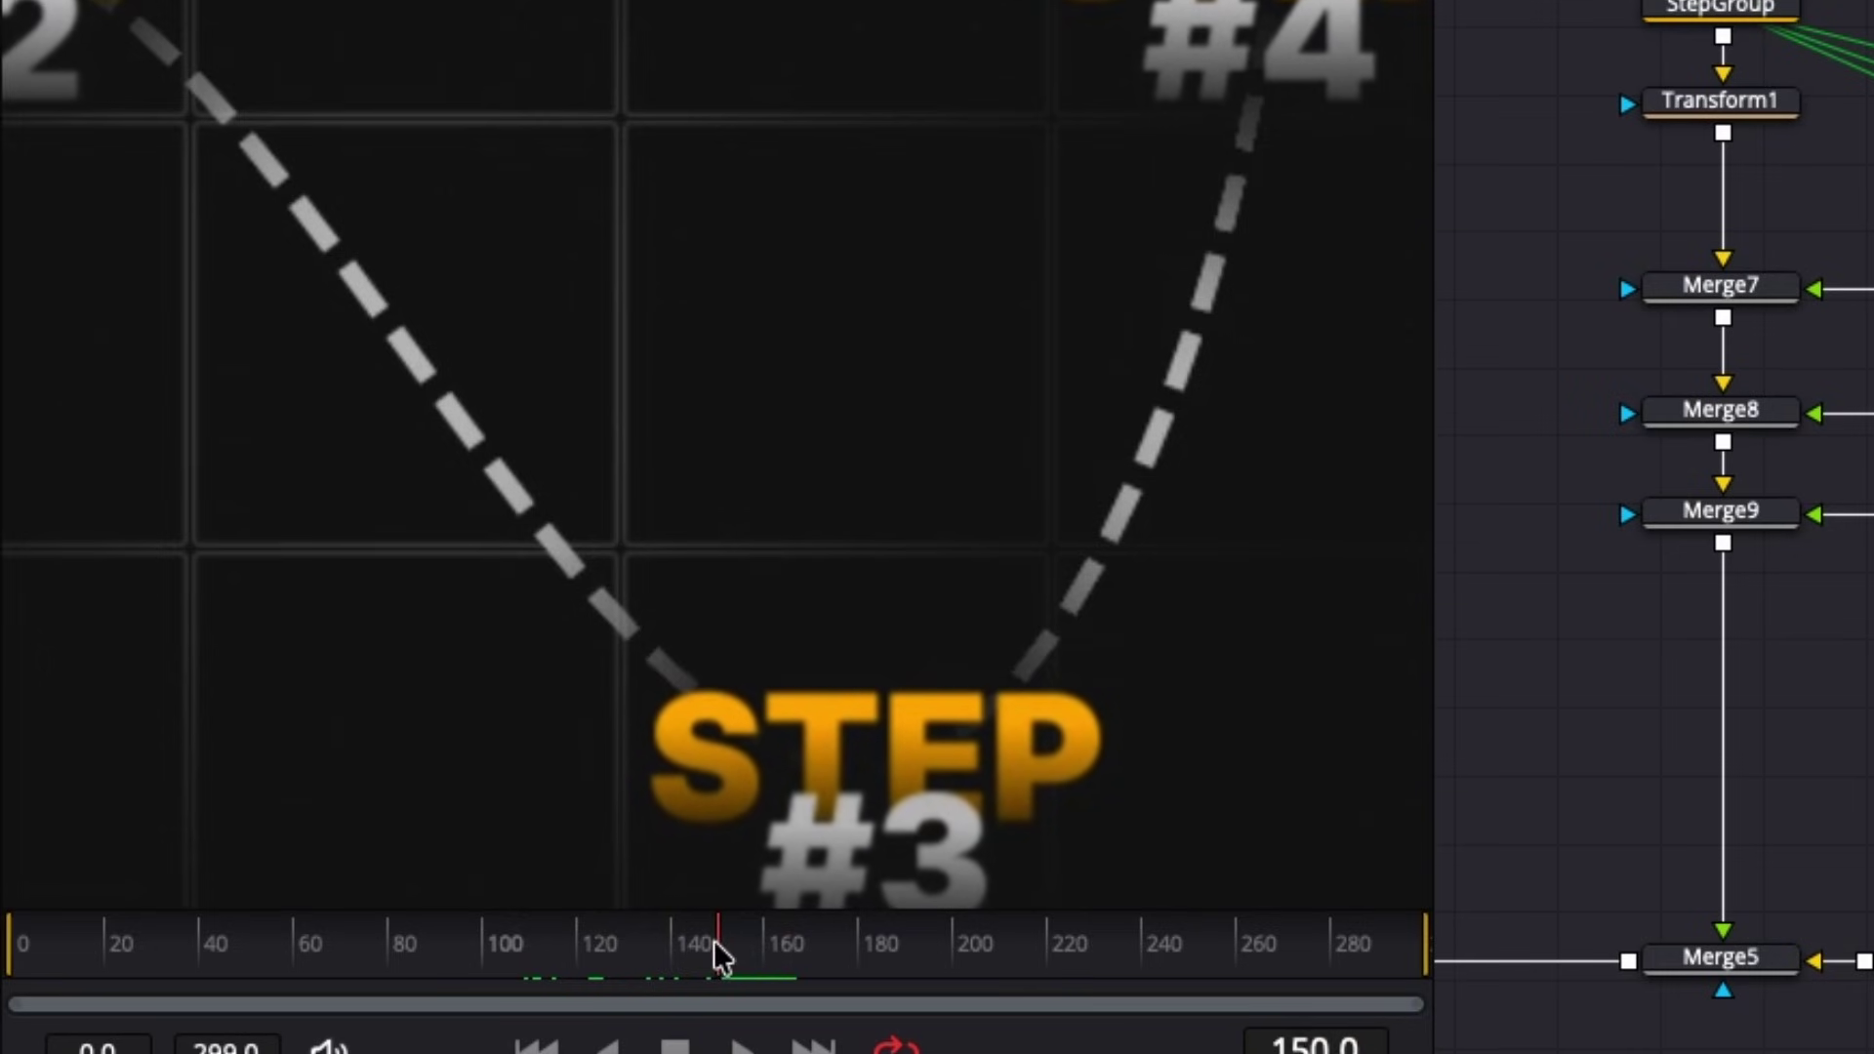
pyautogui.moveTo(715, 945); pyautogui.dragTo(660, 949)
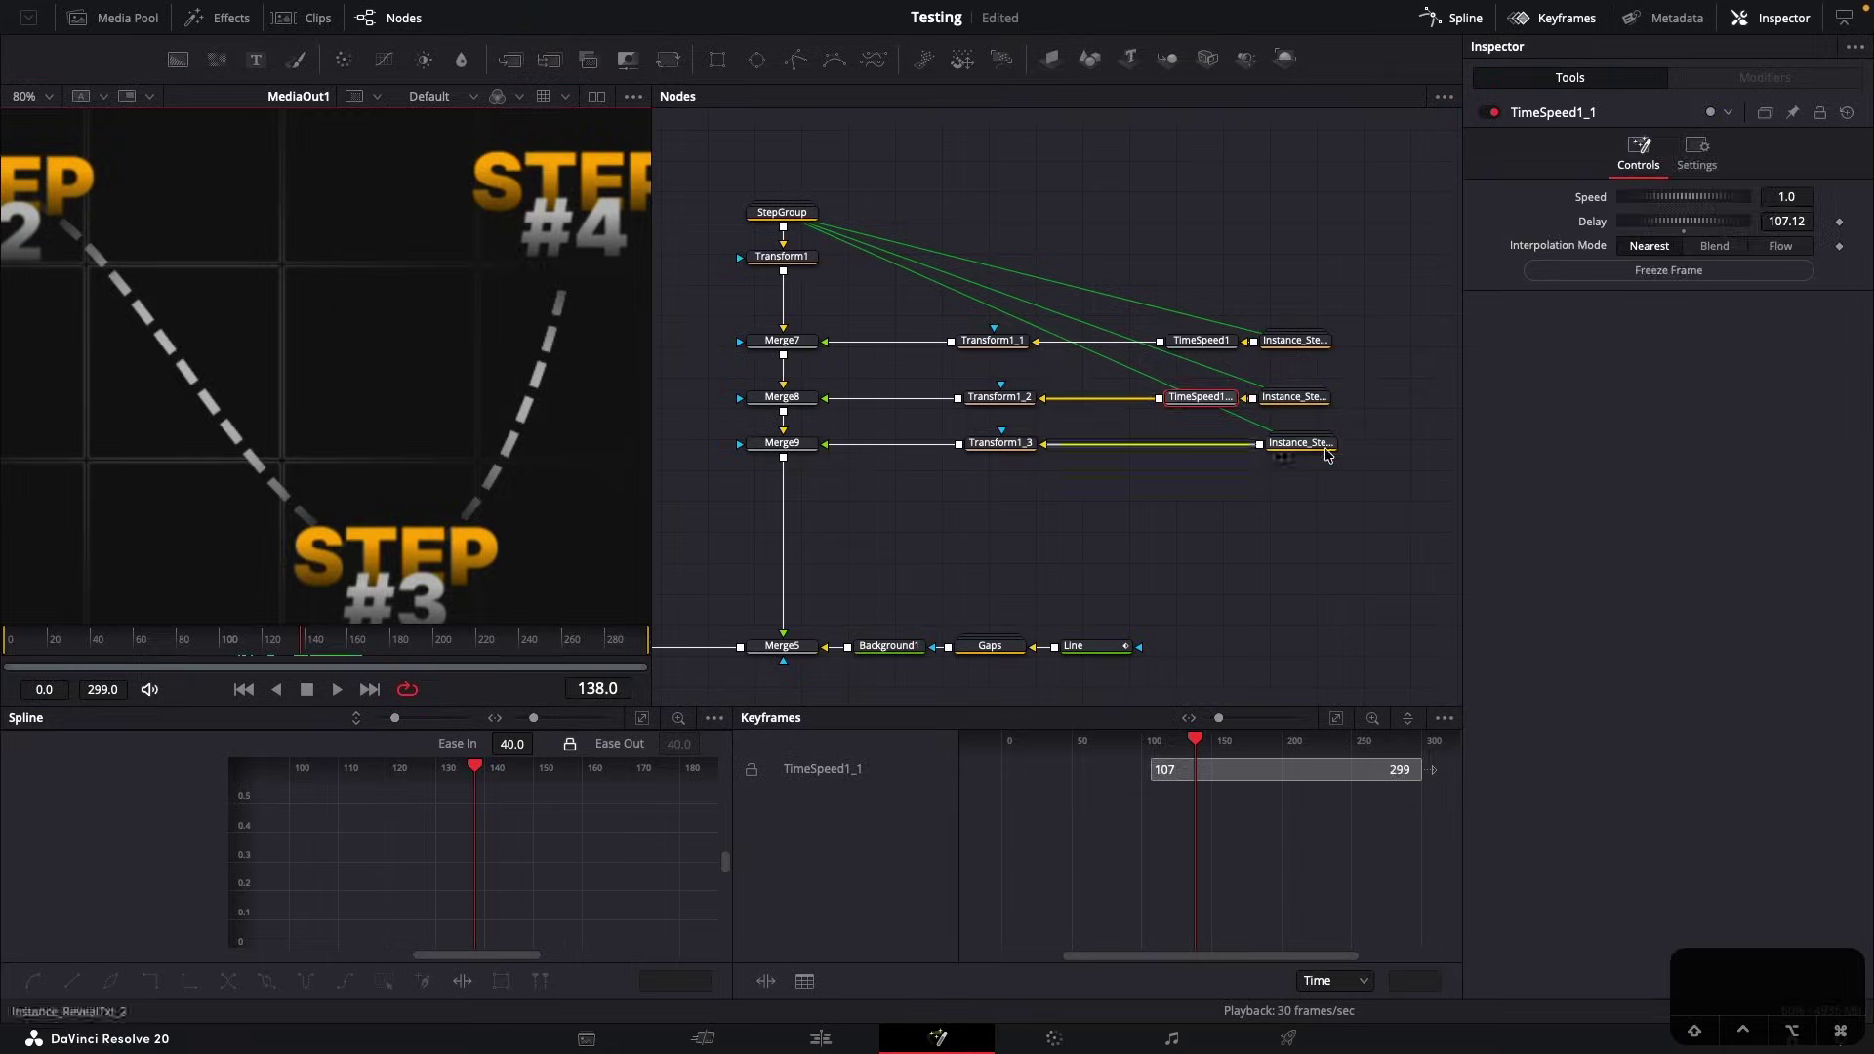
pyautogui.click(1308, 447)
pyautogui.press('super+v')
pyautogui.moveTo(1217, 451); pyautogui.dragTo(1200, 451)
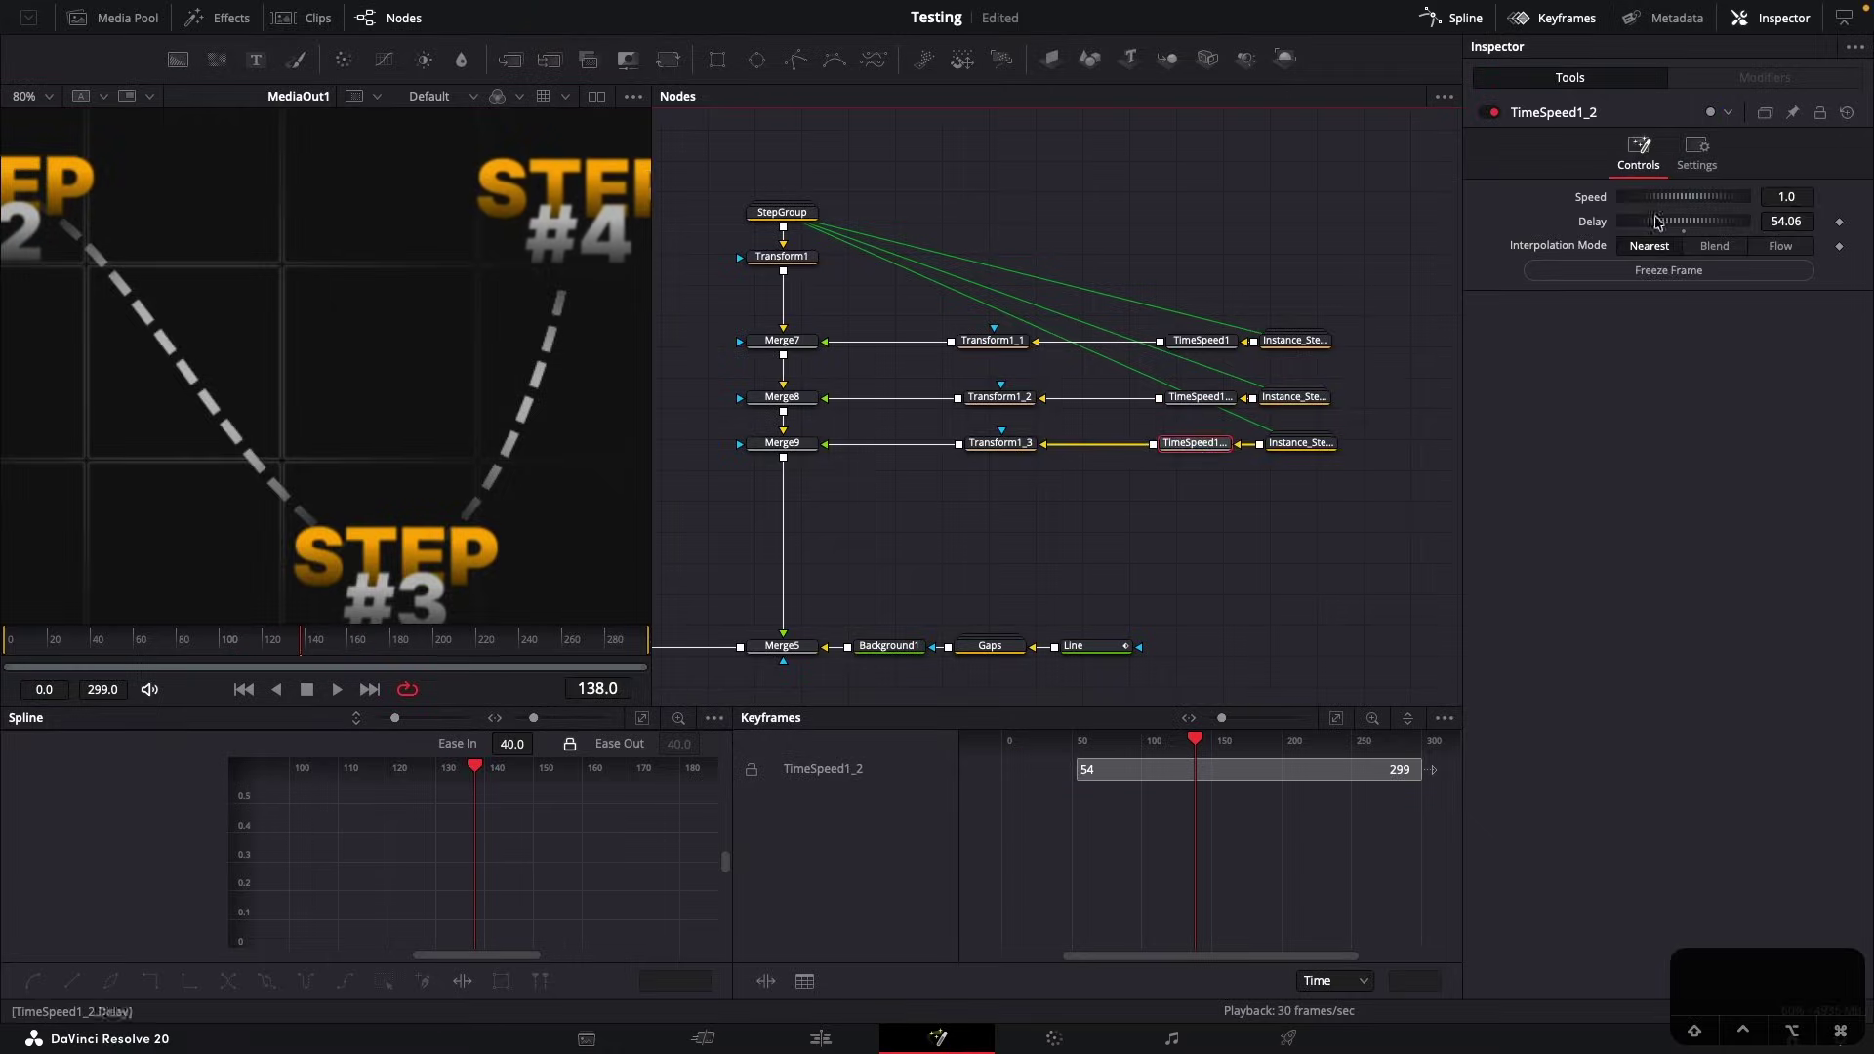
pyautogui.moveTo(1657, 223); pyautogui.dragTo(1740, 224)
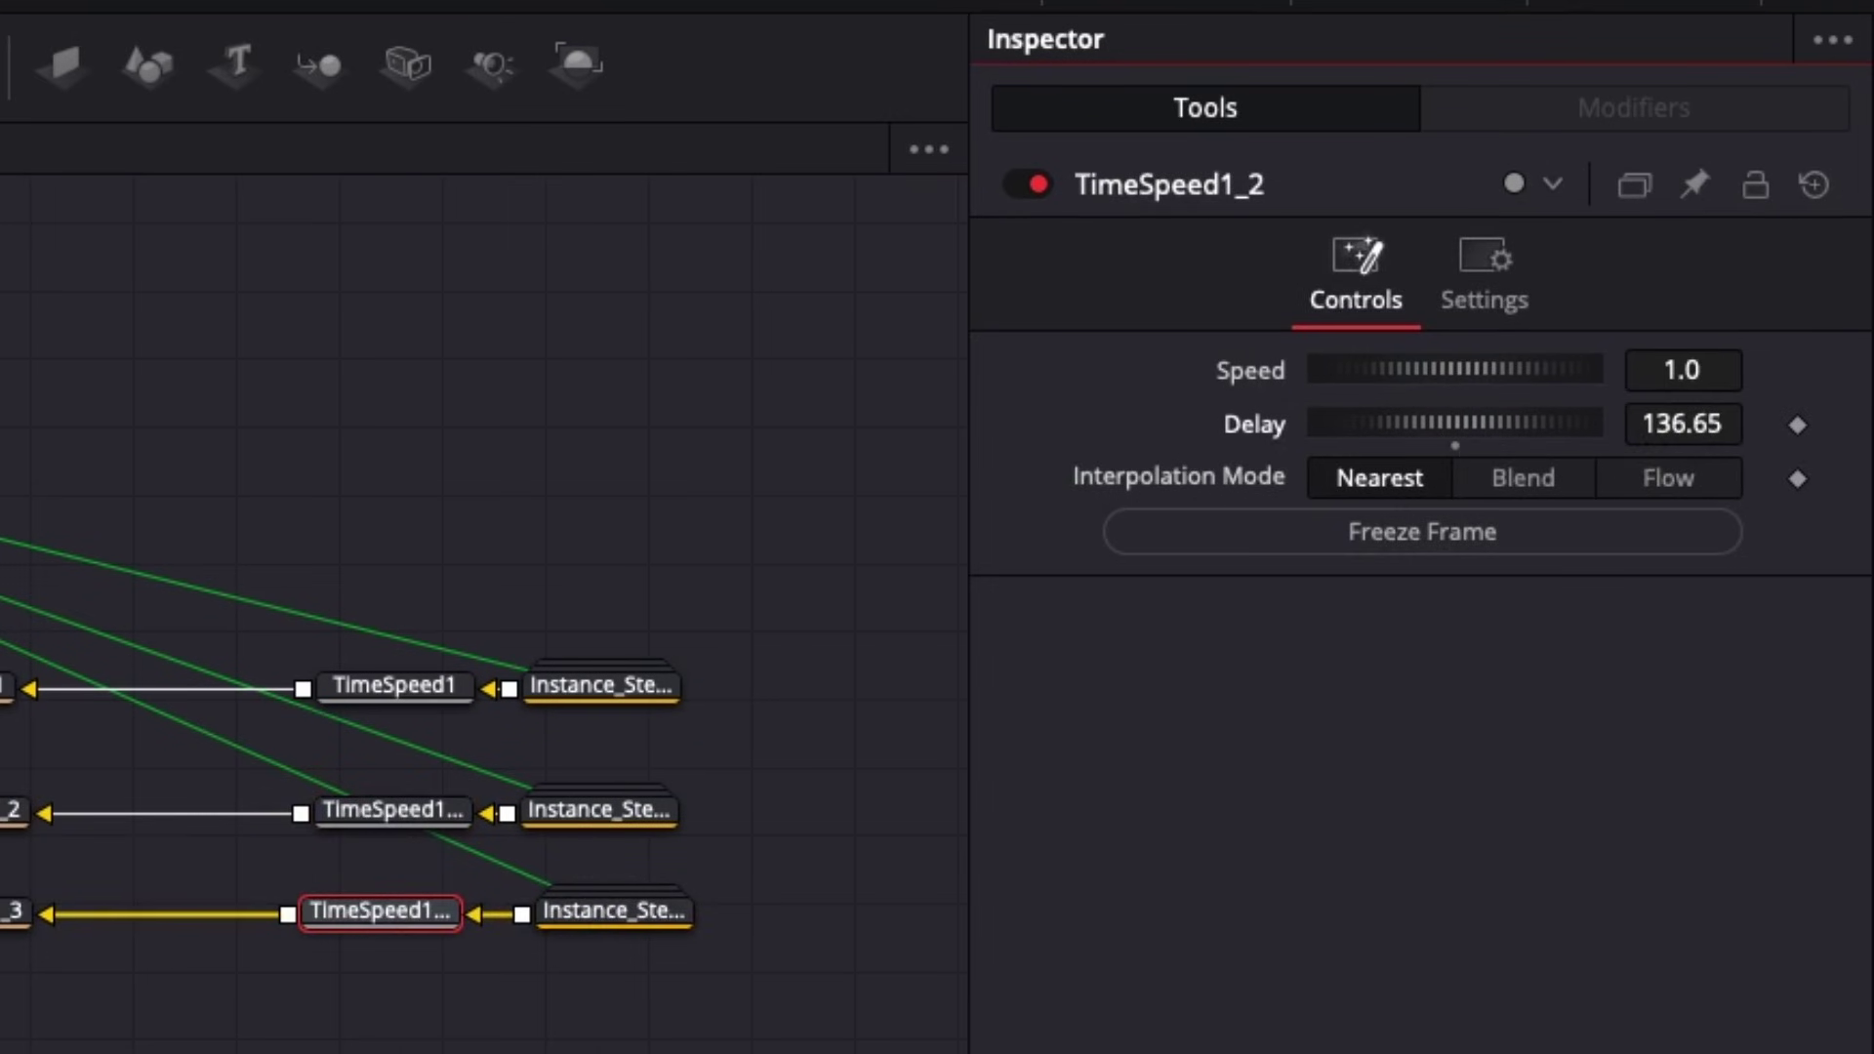
pyautogui.press('Home')
pyautogui.press('space')
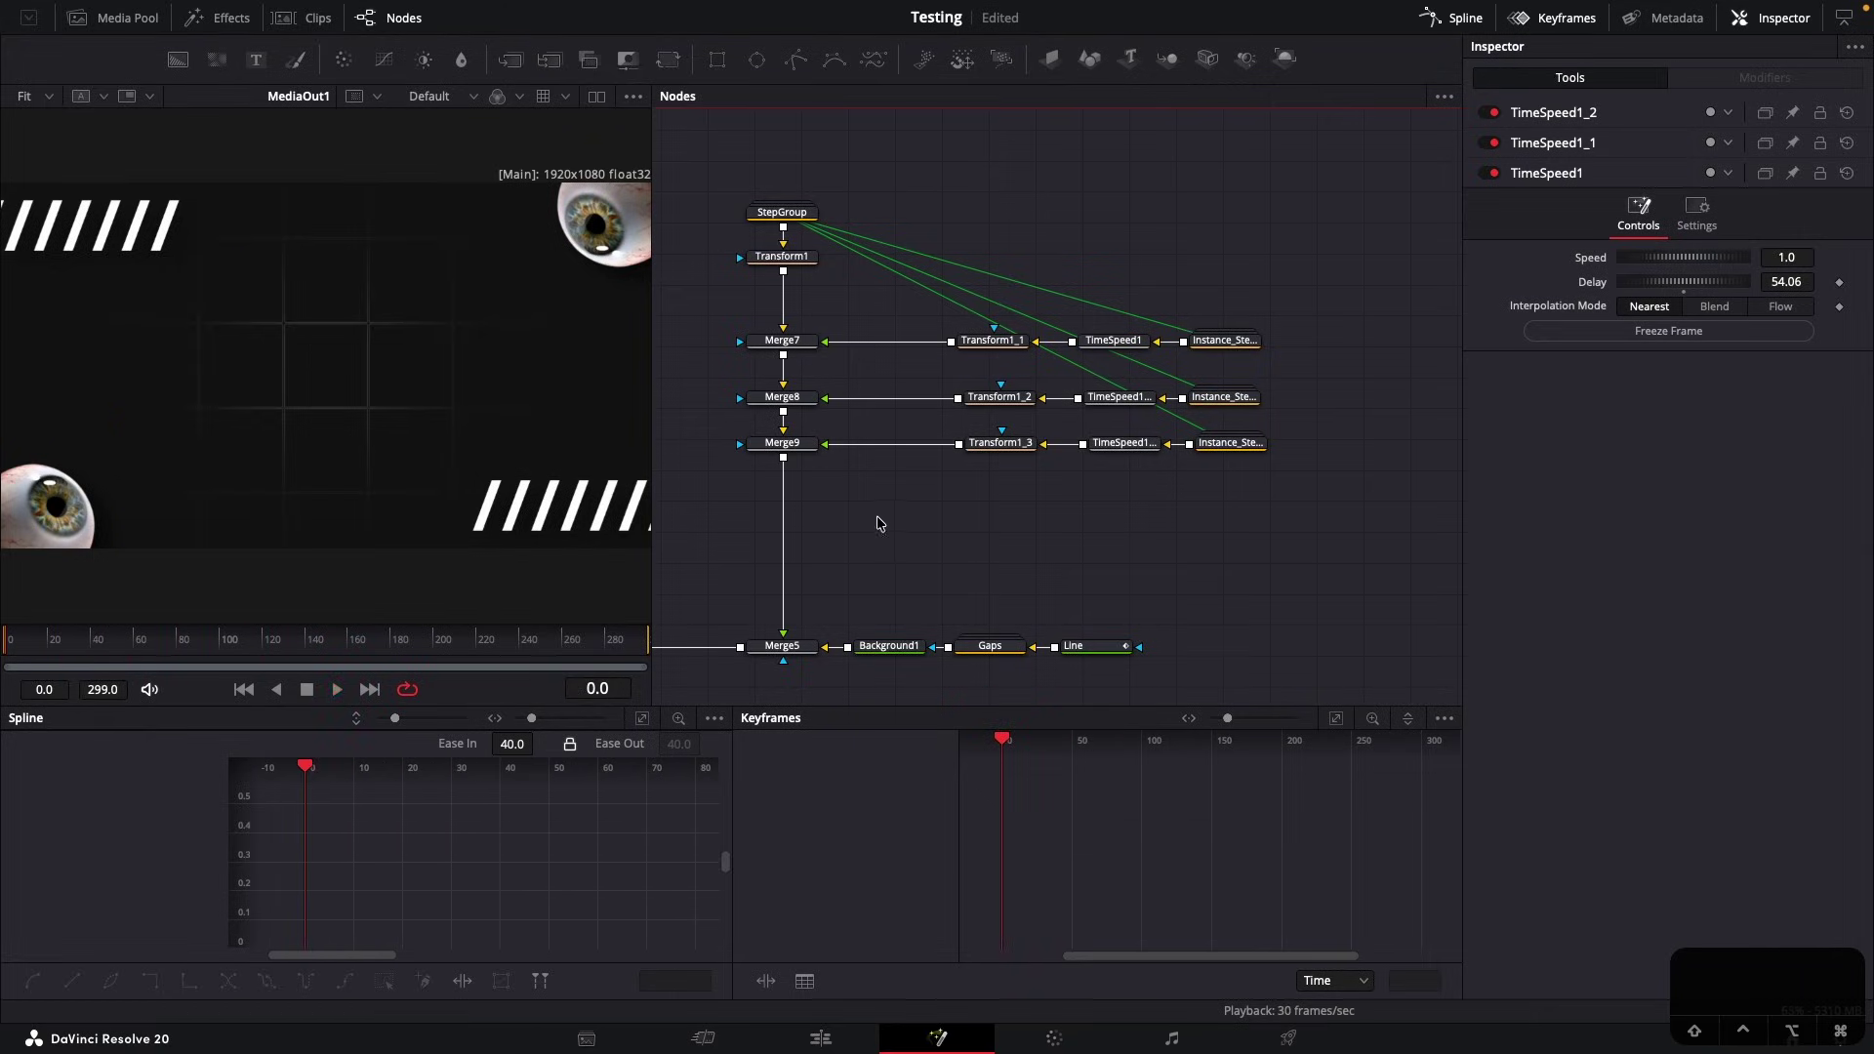
# Group all the step label nodes, place the group above Merge5, and rename it Steps
pyautogui.moveTo(876, 523); pyautogui.dragTo(1182, 302)
pyautogui.moveTo(1113, 485); pyautogui.dragTo(878, 784)
pyautogui.moveTo(1353, 521); pyautogui.dragTo(763, 143)
pyautogui.hotkey('ctrl', 'g')
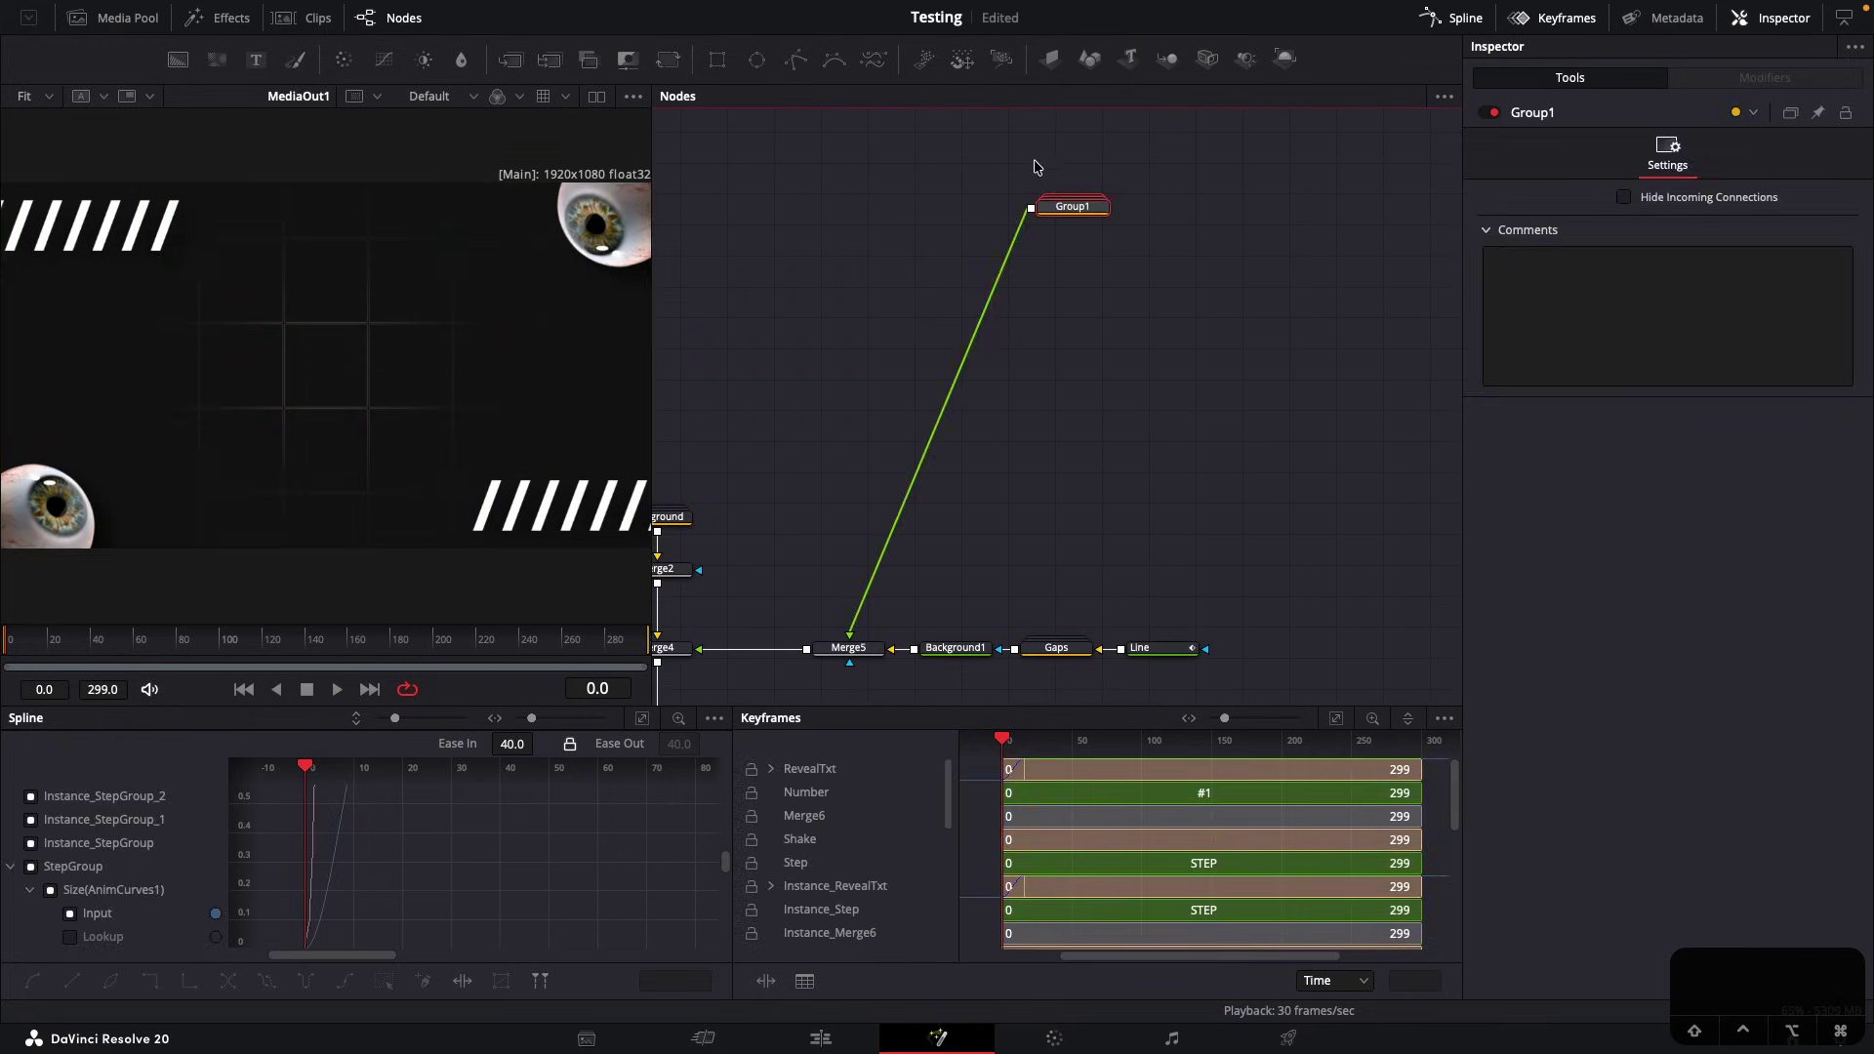
pyautogui.moveTo(1059, 194); pyautogui.dragTo(856, 565)
pyautogui.press('F2')
pyautogui.write('Steps')
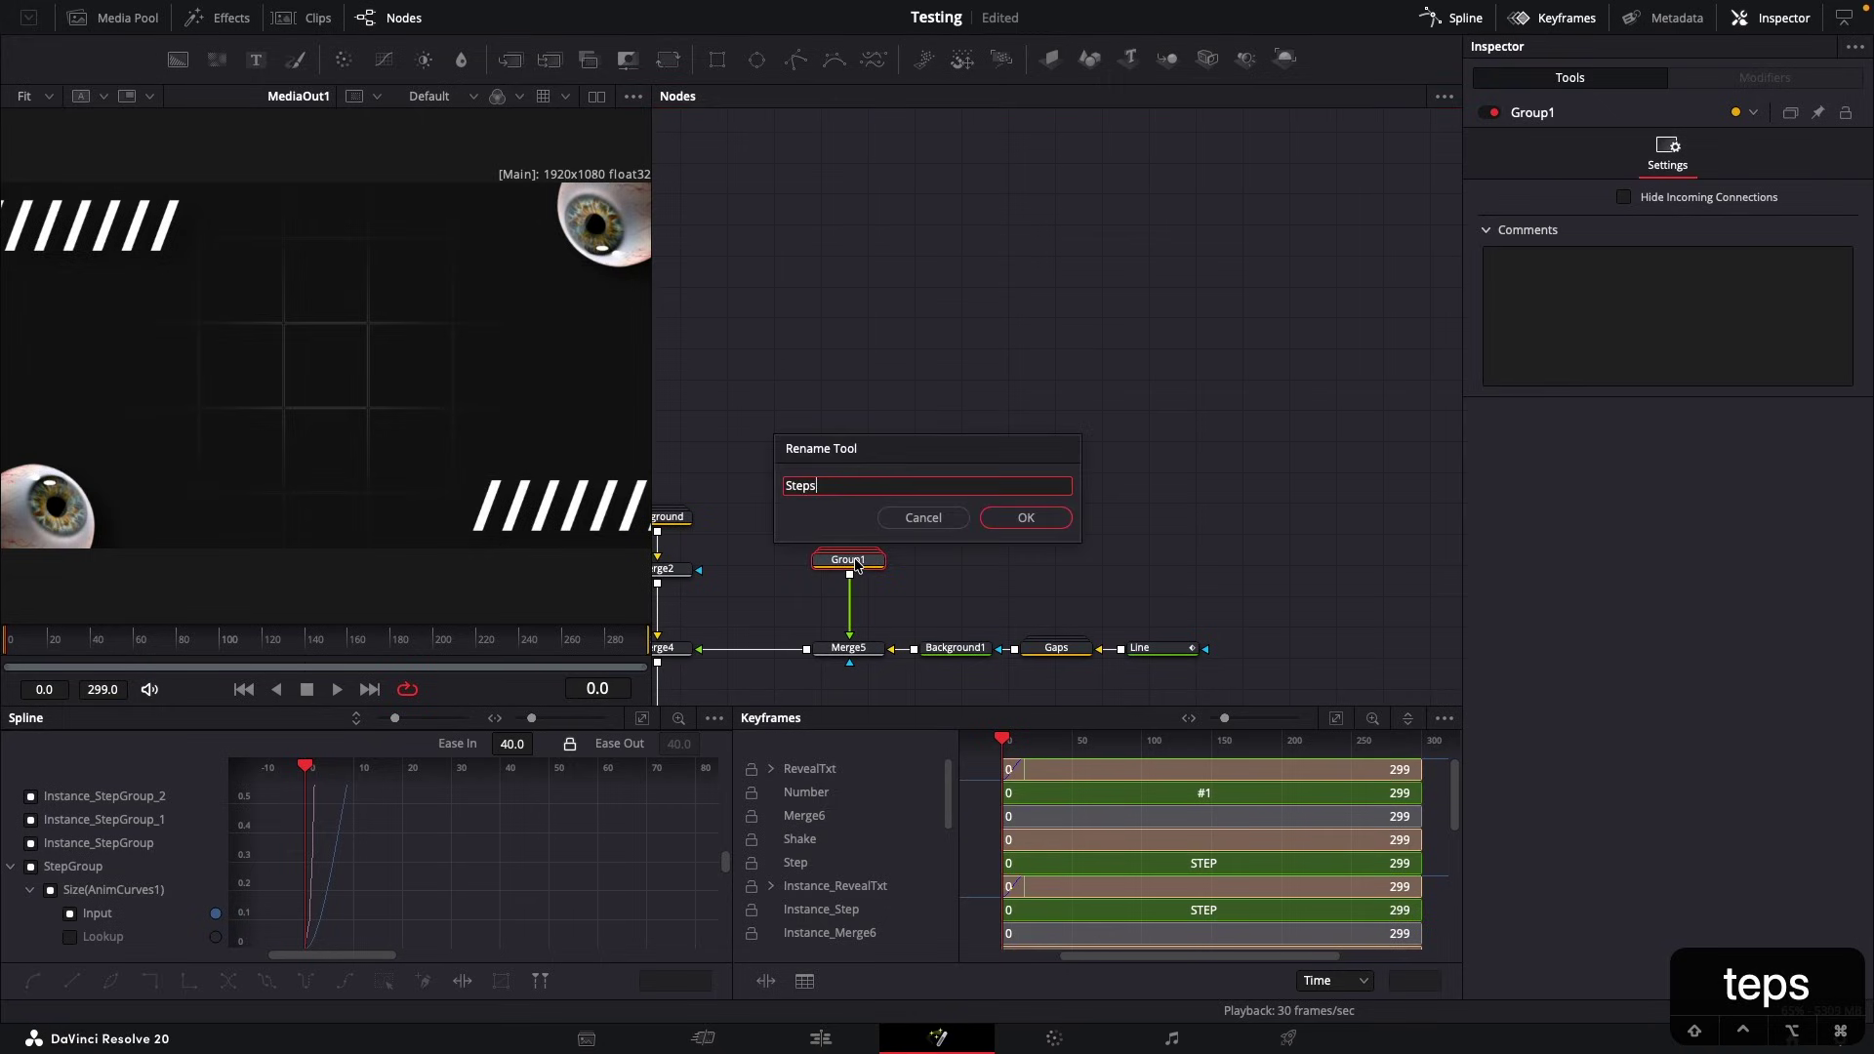
pyautogui.press('Return')
pyautogui.scroll(-4, 1133, 513)
pyautogui.hscroll(-3, 1133, 512)
pyautogui.click(975, 304)
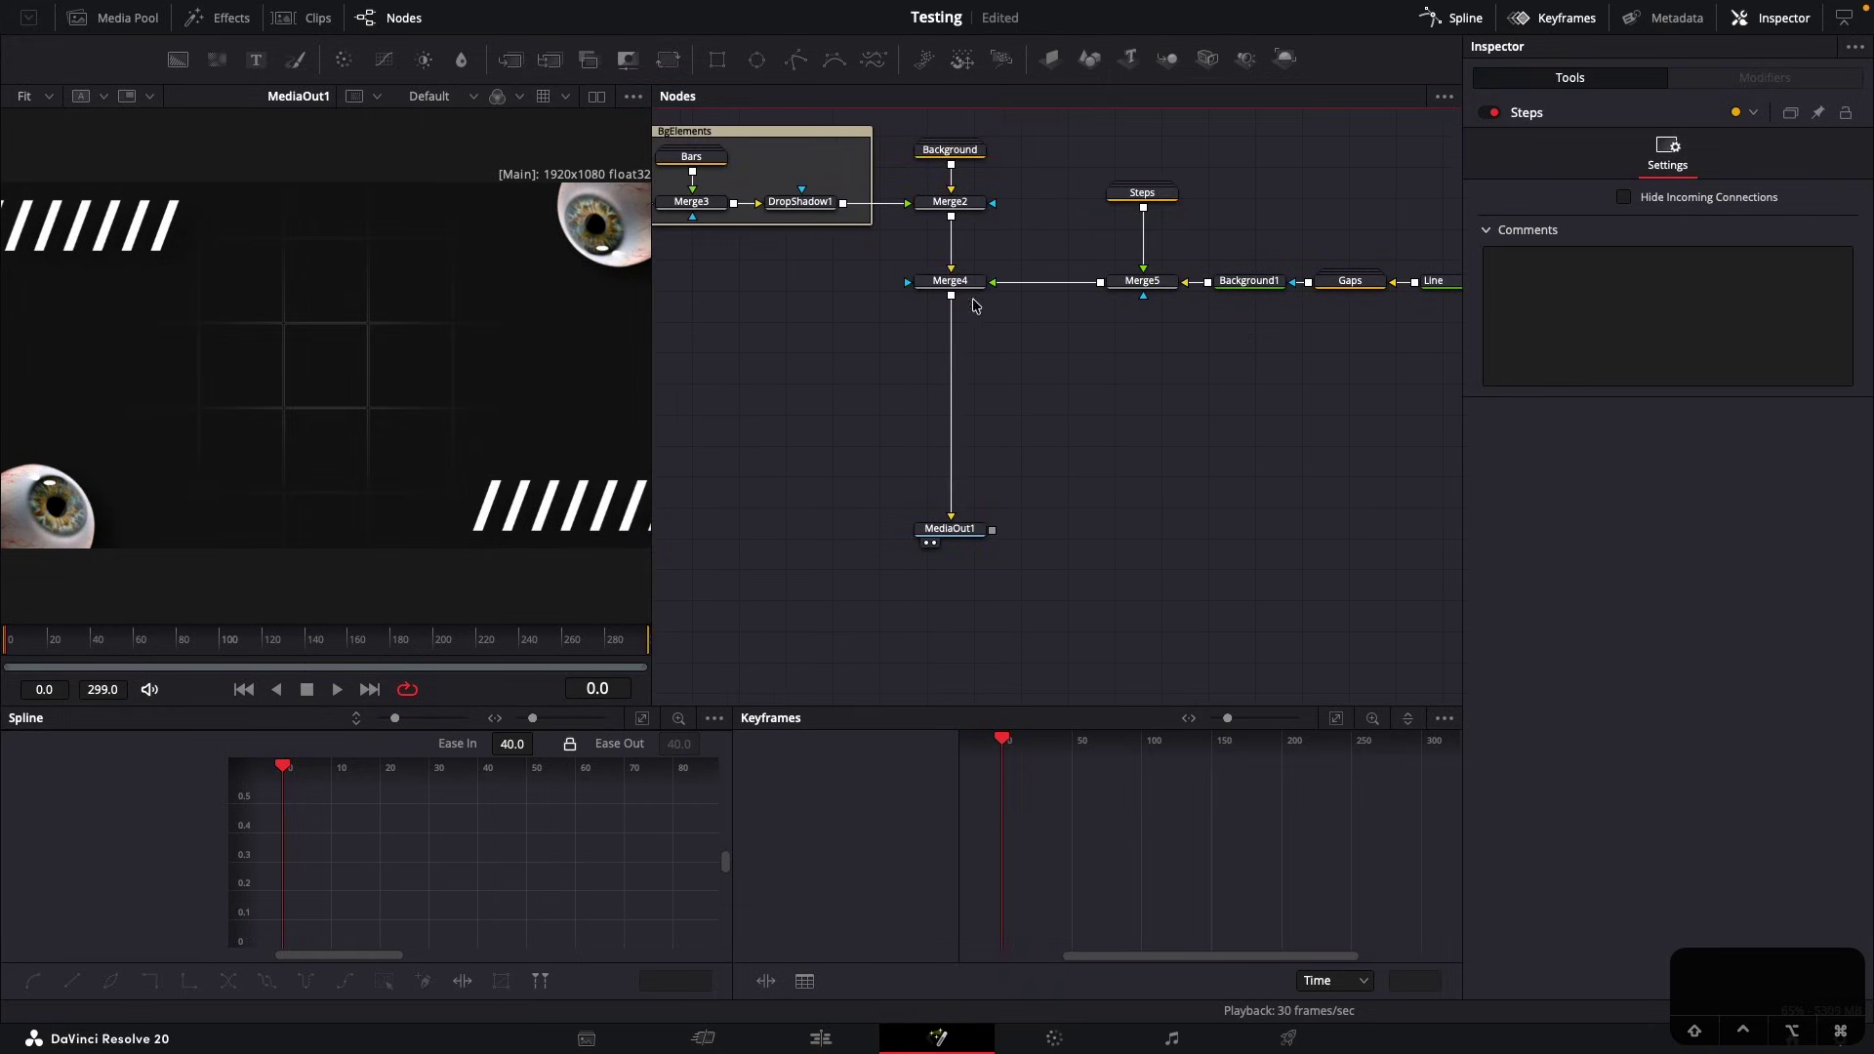
pyautogui.click(964, 290)
pyautogui.press('t')
pyautogui.press('super+z')
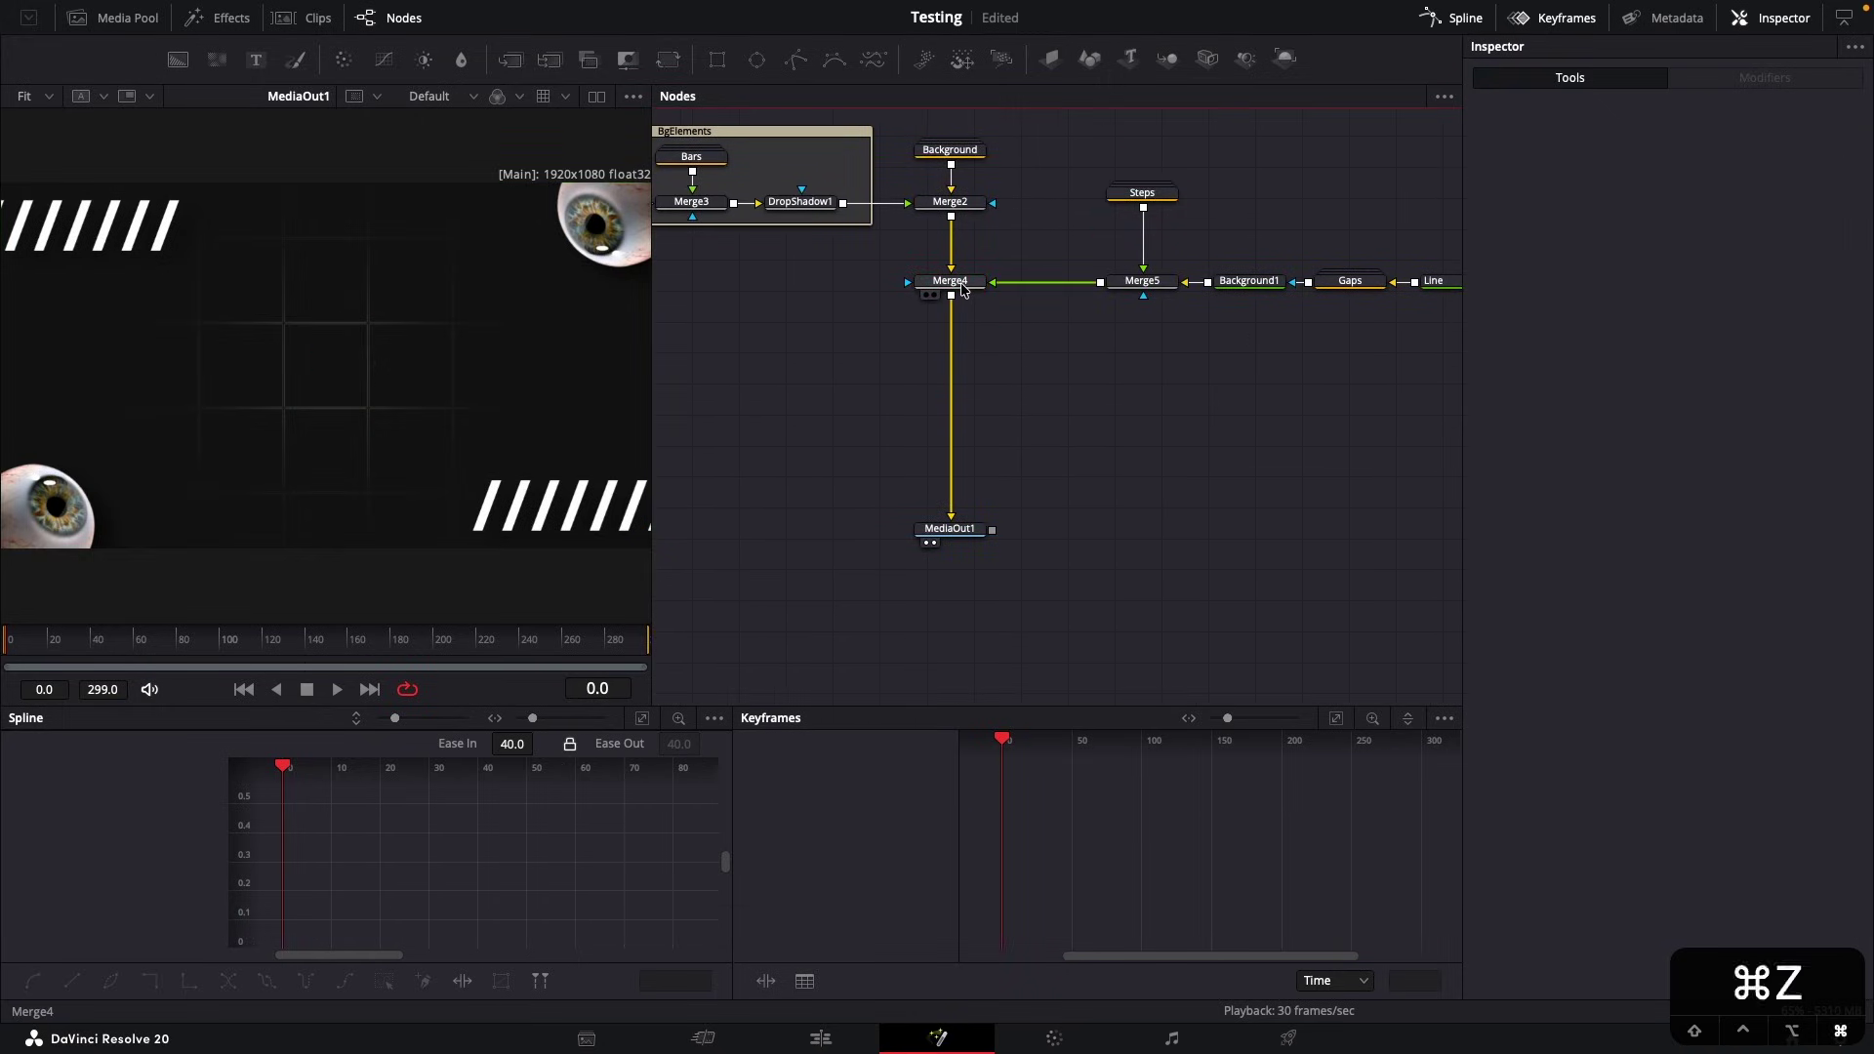
pyautogui.hotkey('shift', 'space')
pyautogui.write('time')
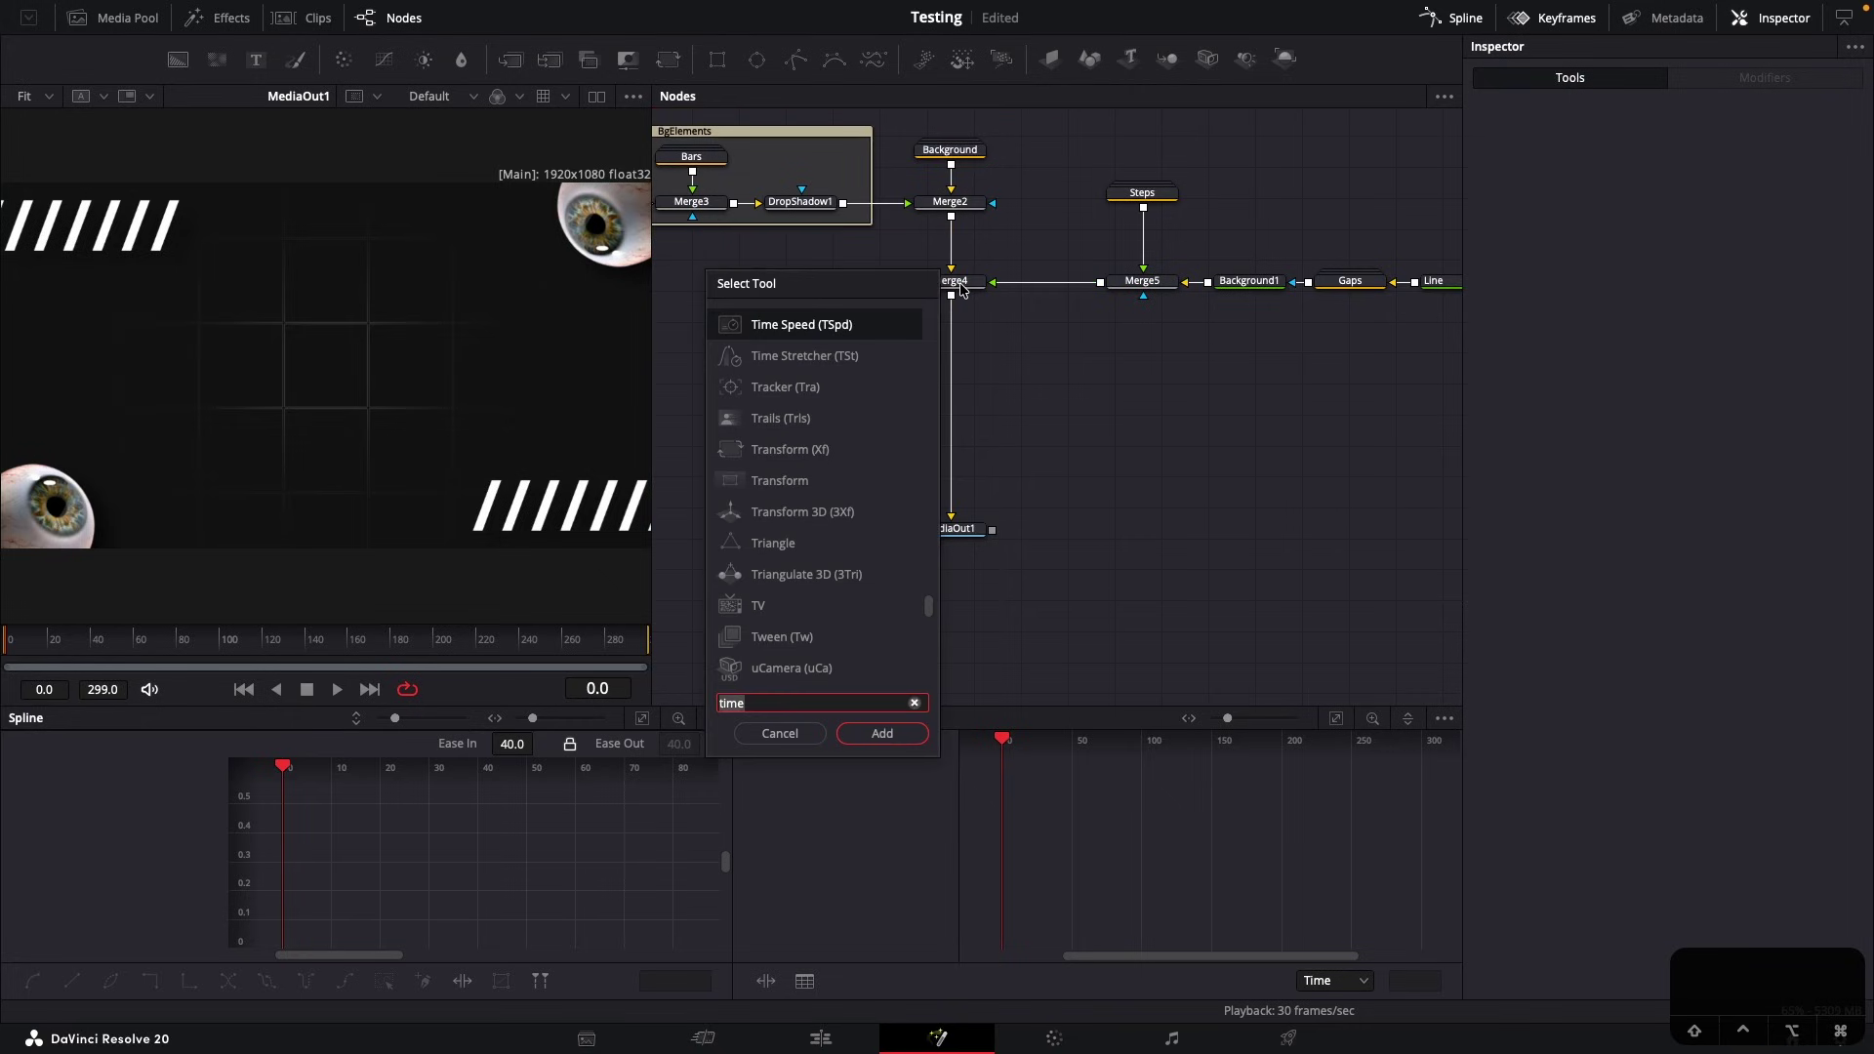
pyautogui.press('Escape')
# Add a Transform node between Merge4 and MediaOut1 and rename it Anim
pyautogui.click(961, 284)
pyautogui.hotkey('shift', 'space')
pyautogui.write('trans')
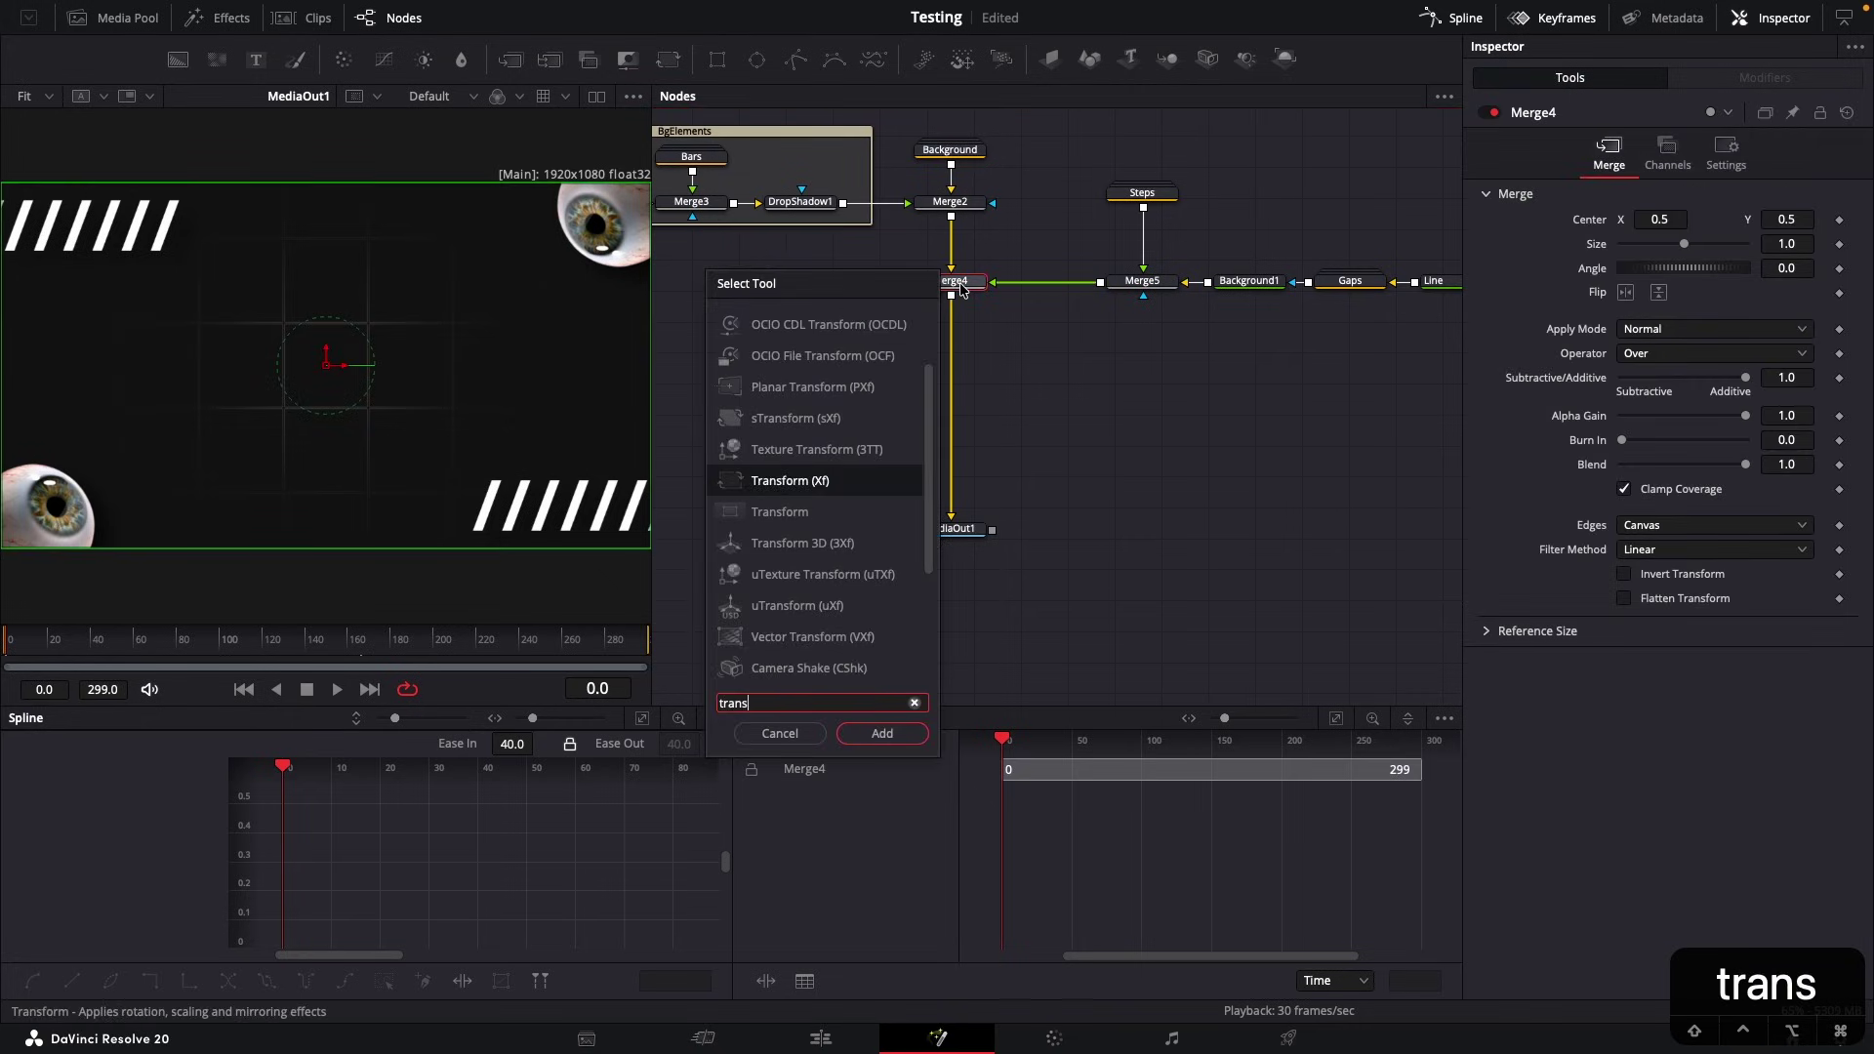
pyautogui.press('Return')
pyautogui.moveTo(961, 310); pyautogui.dragTo(966, 420)
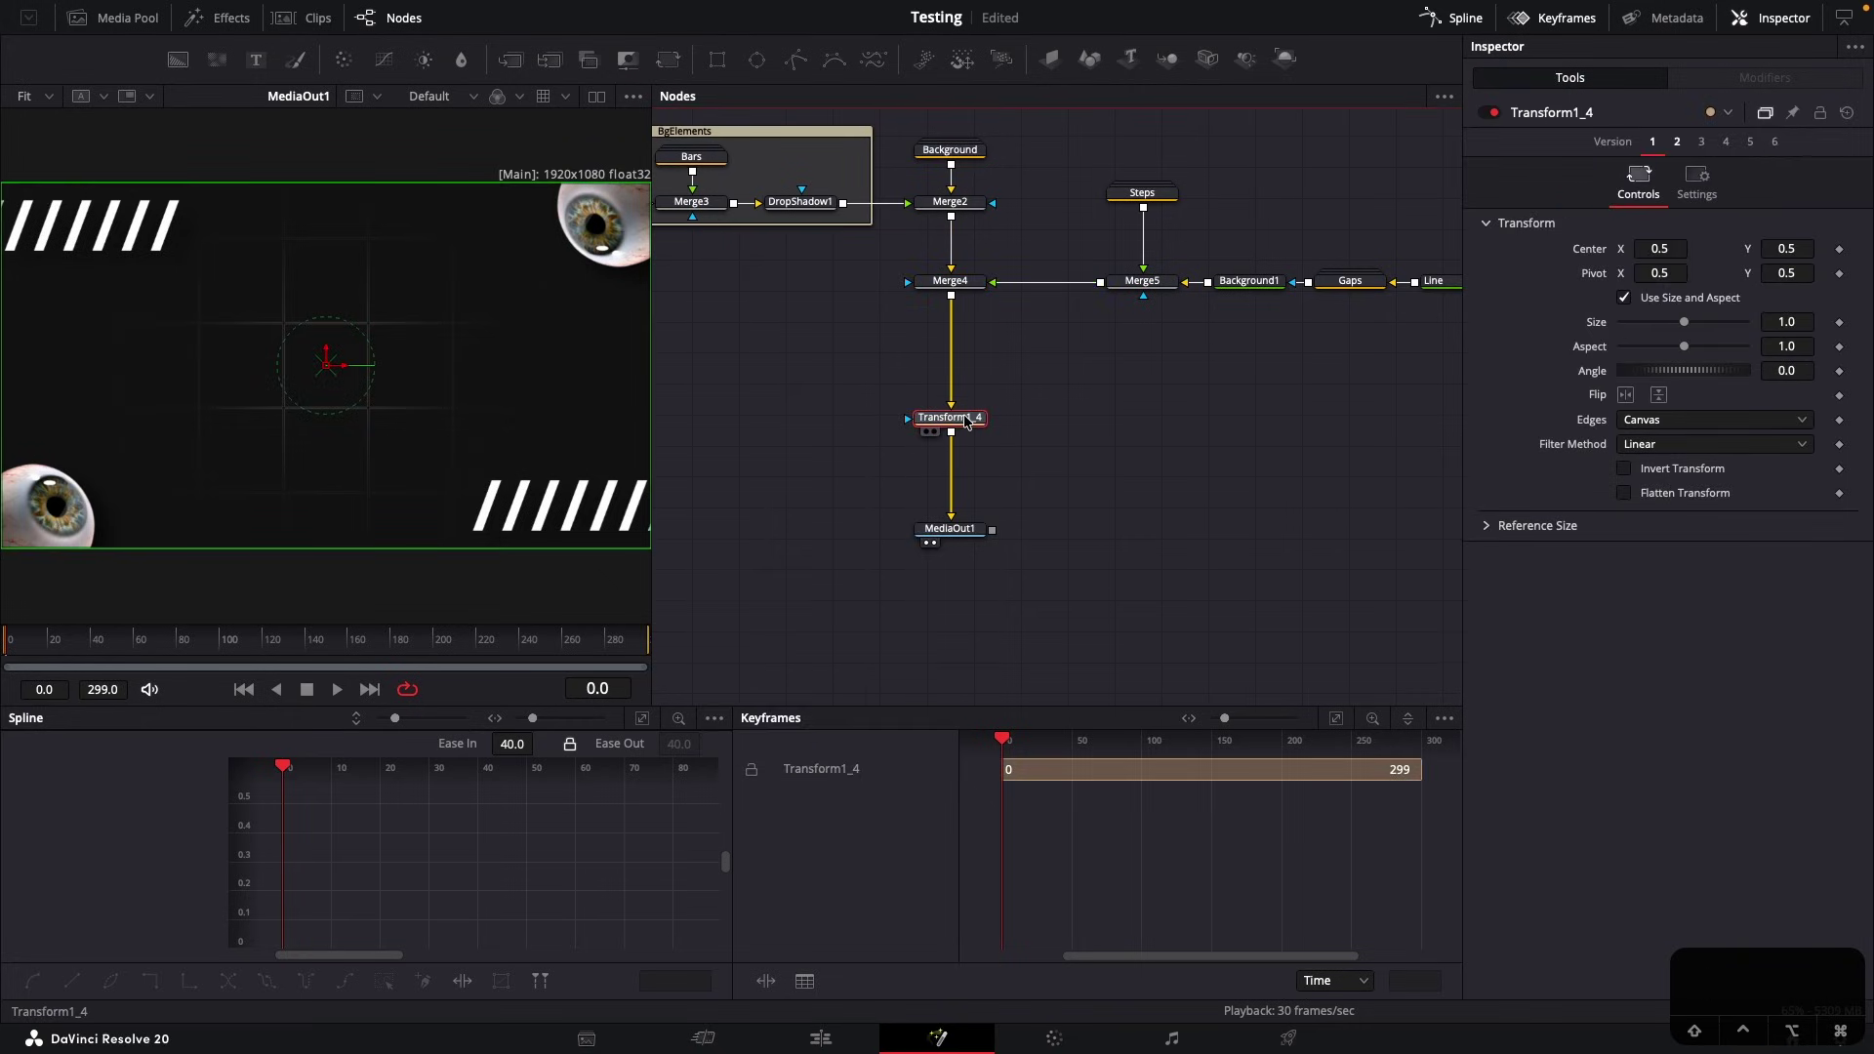
pyautogui.press('F2')
pyautogui.write('Anim')
pyautogui.press('Return')
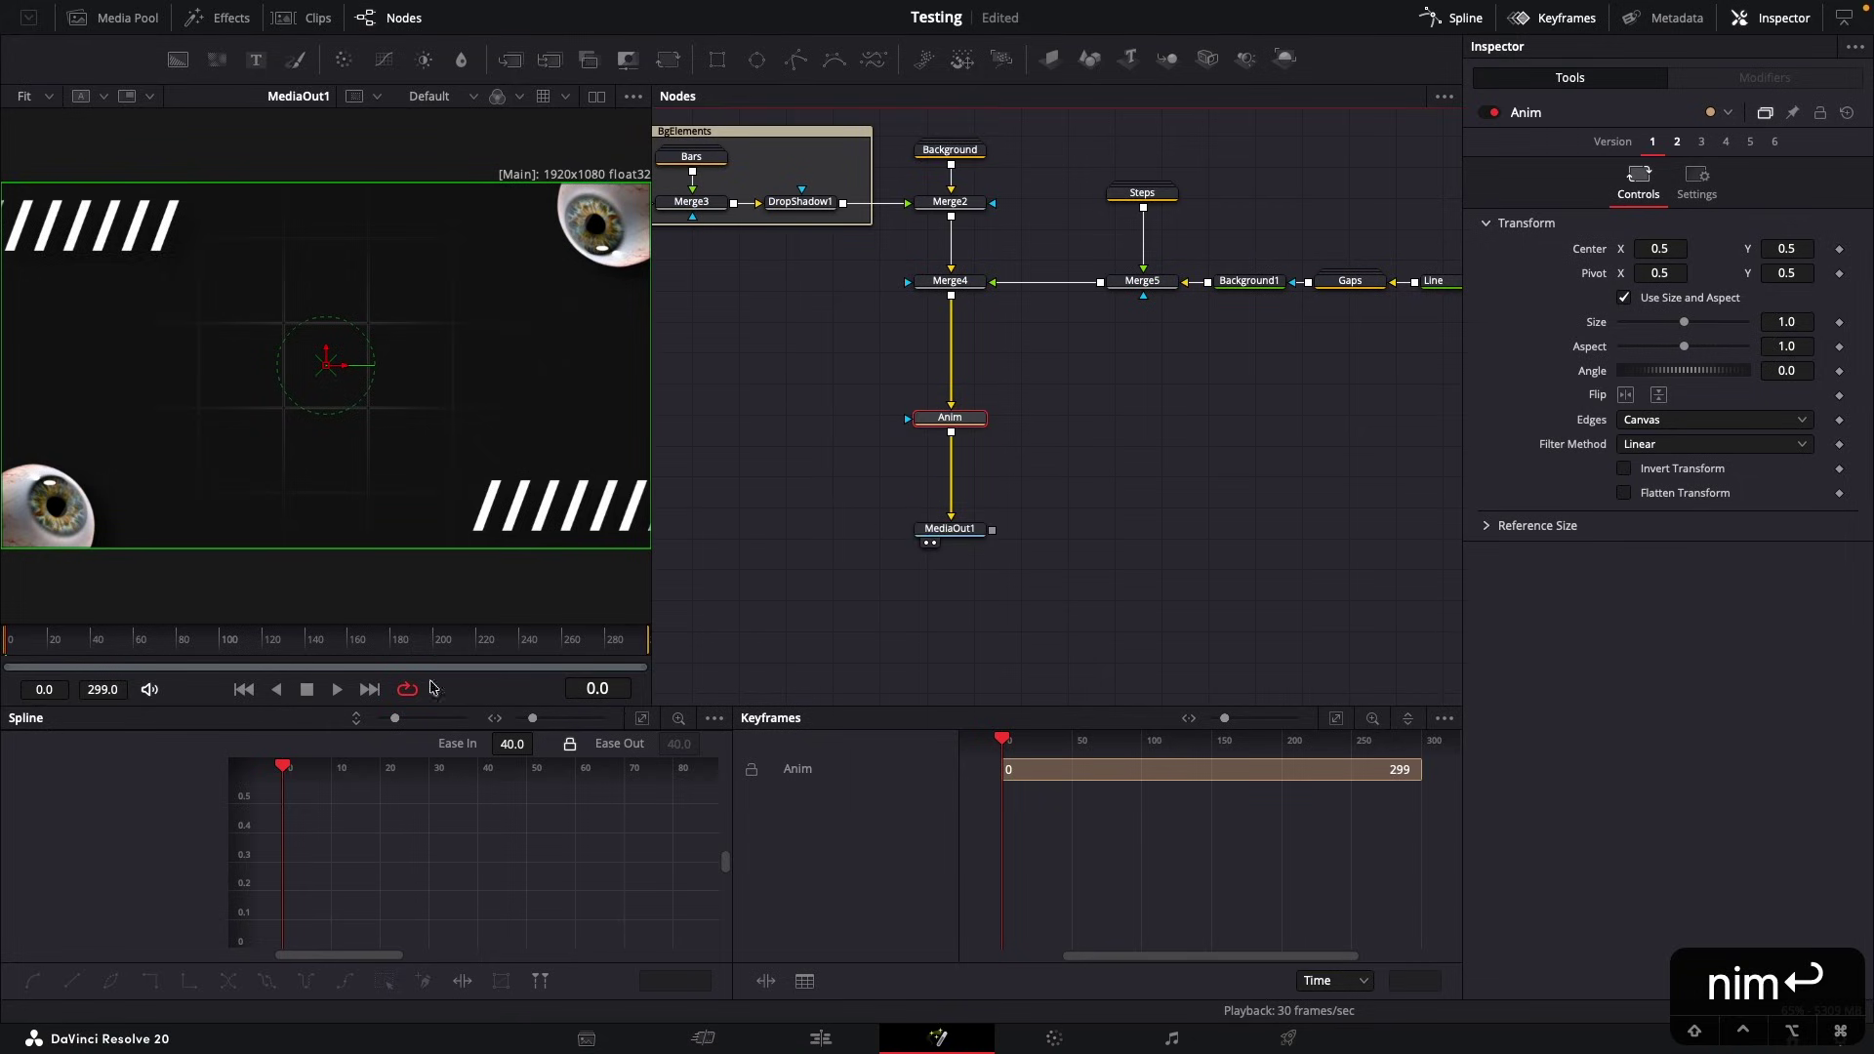
# Add Size and Pivot keyframes to the Anim transform at frame 30, as the STEP #1 label comes in
pyautogui.moveTo(49, 639)
pyautogui.mouseDown()
pyautogui.moveTo(101, 641)
pyautogui.moveTo(84, 641)
pyautogui.mouseUp()
pyautogui.scroll(3, 216, 470)
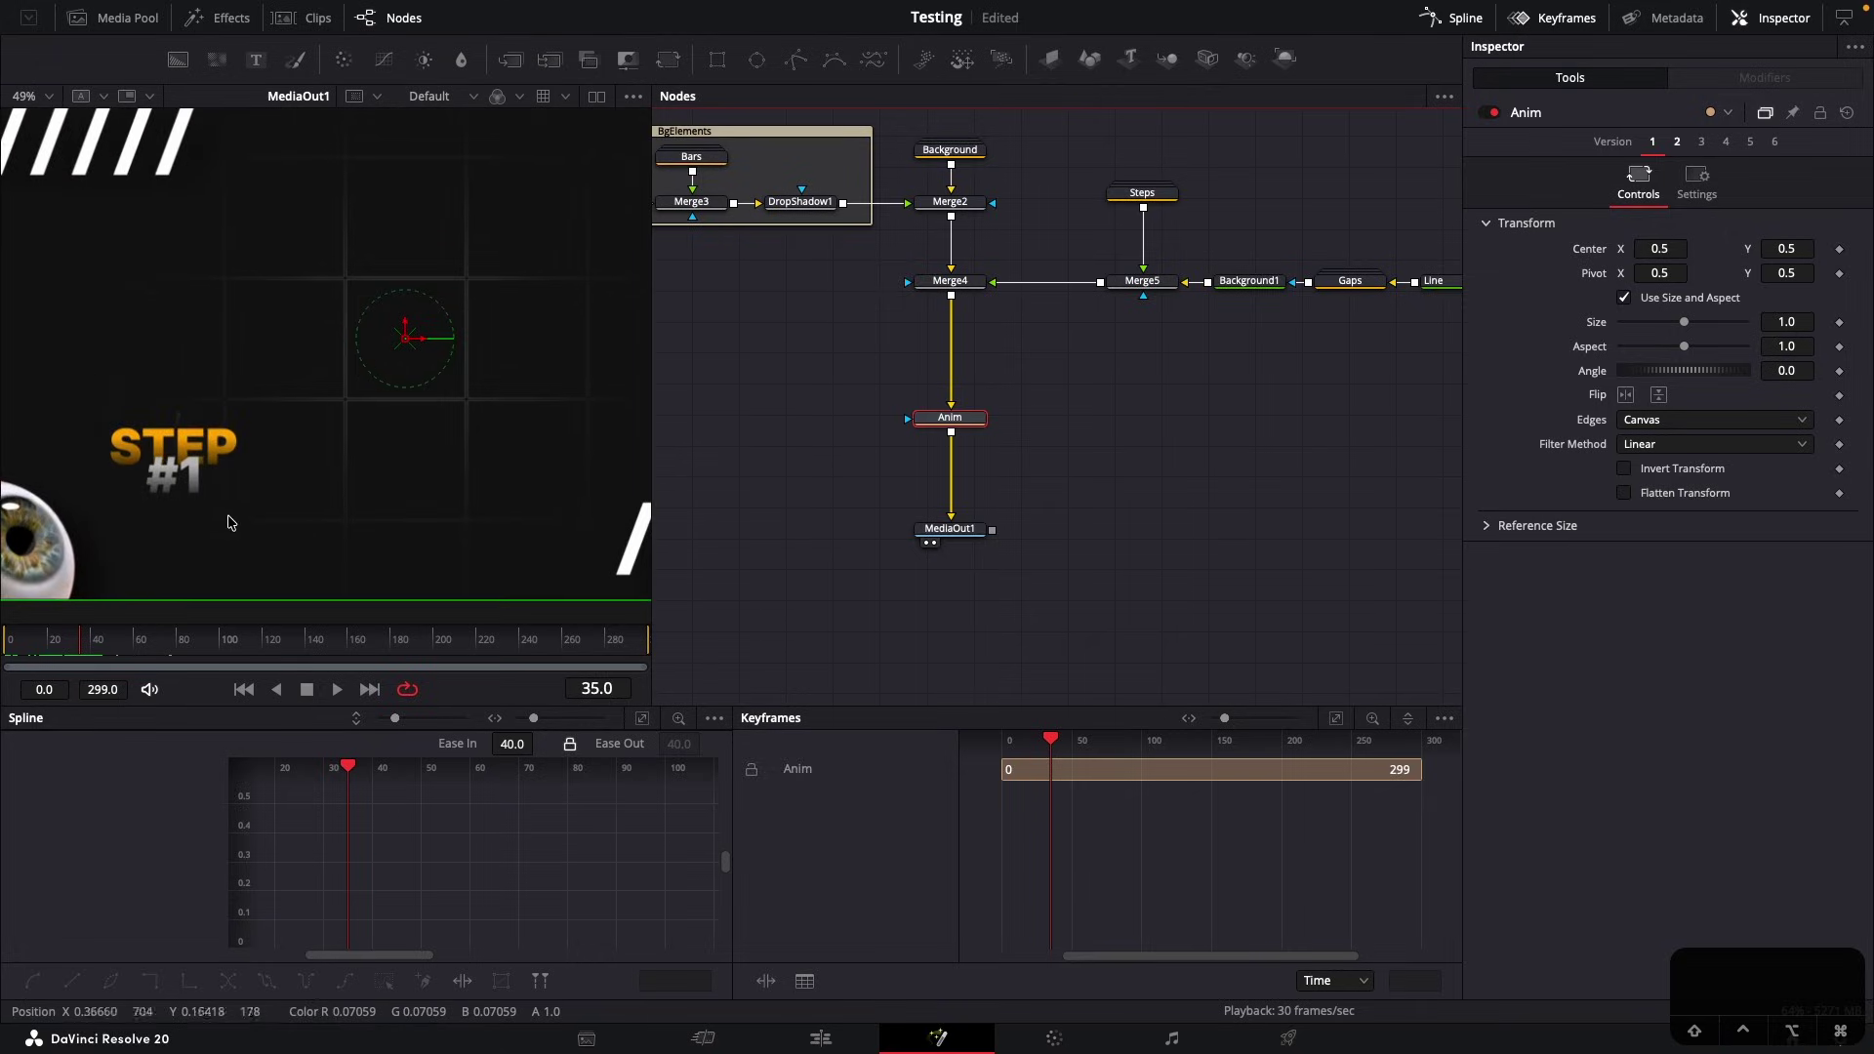
pyautogui.press('Left')
pyautogui.press('Left')
pyautogui.press('Left')
pyautogui.press('Left')
pyautogui.press('Left')
pyautogui.press('Left')
pyautogui.press('Left')
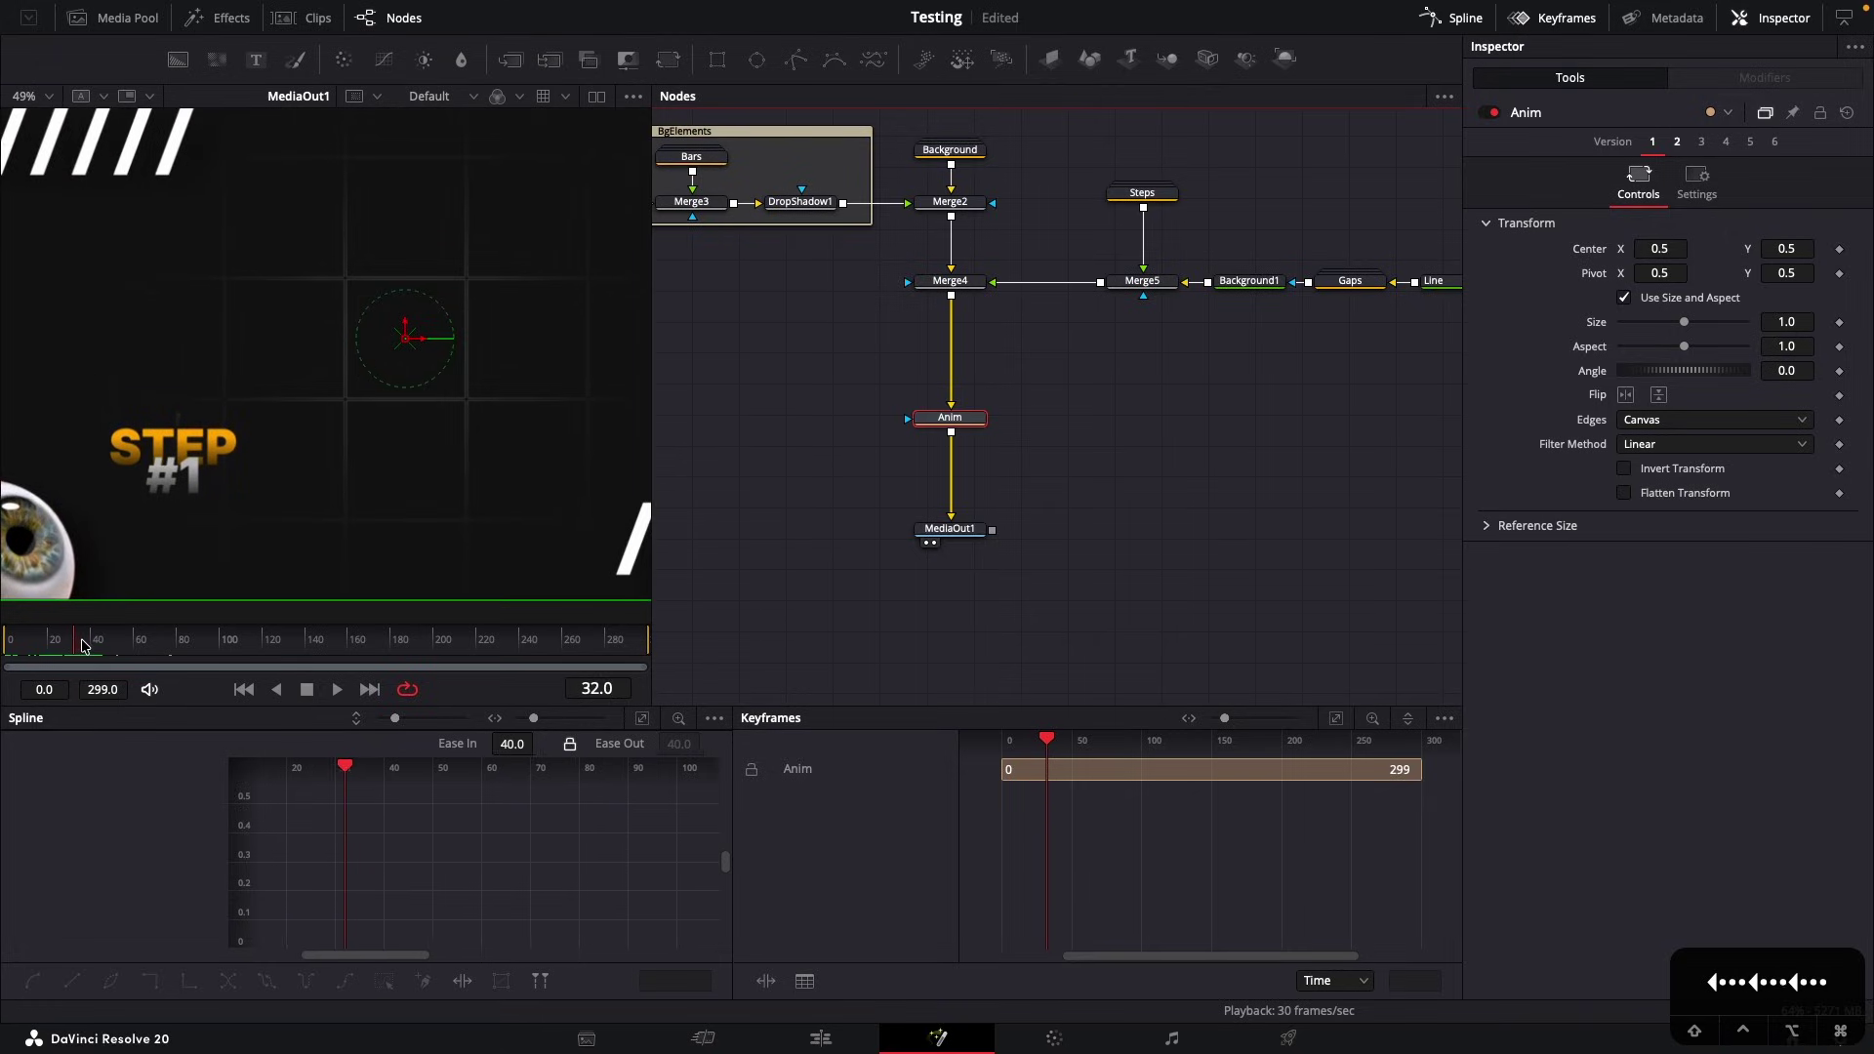
pyautogui.press('Right')
pyautogui.press('Right')
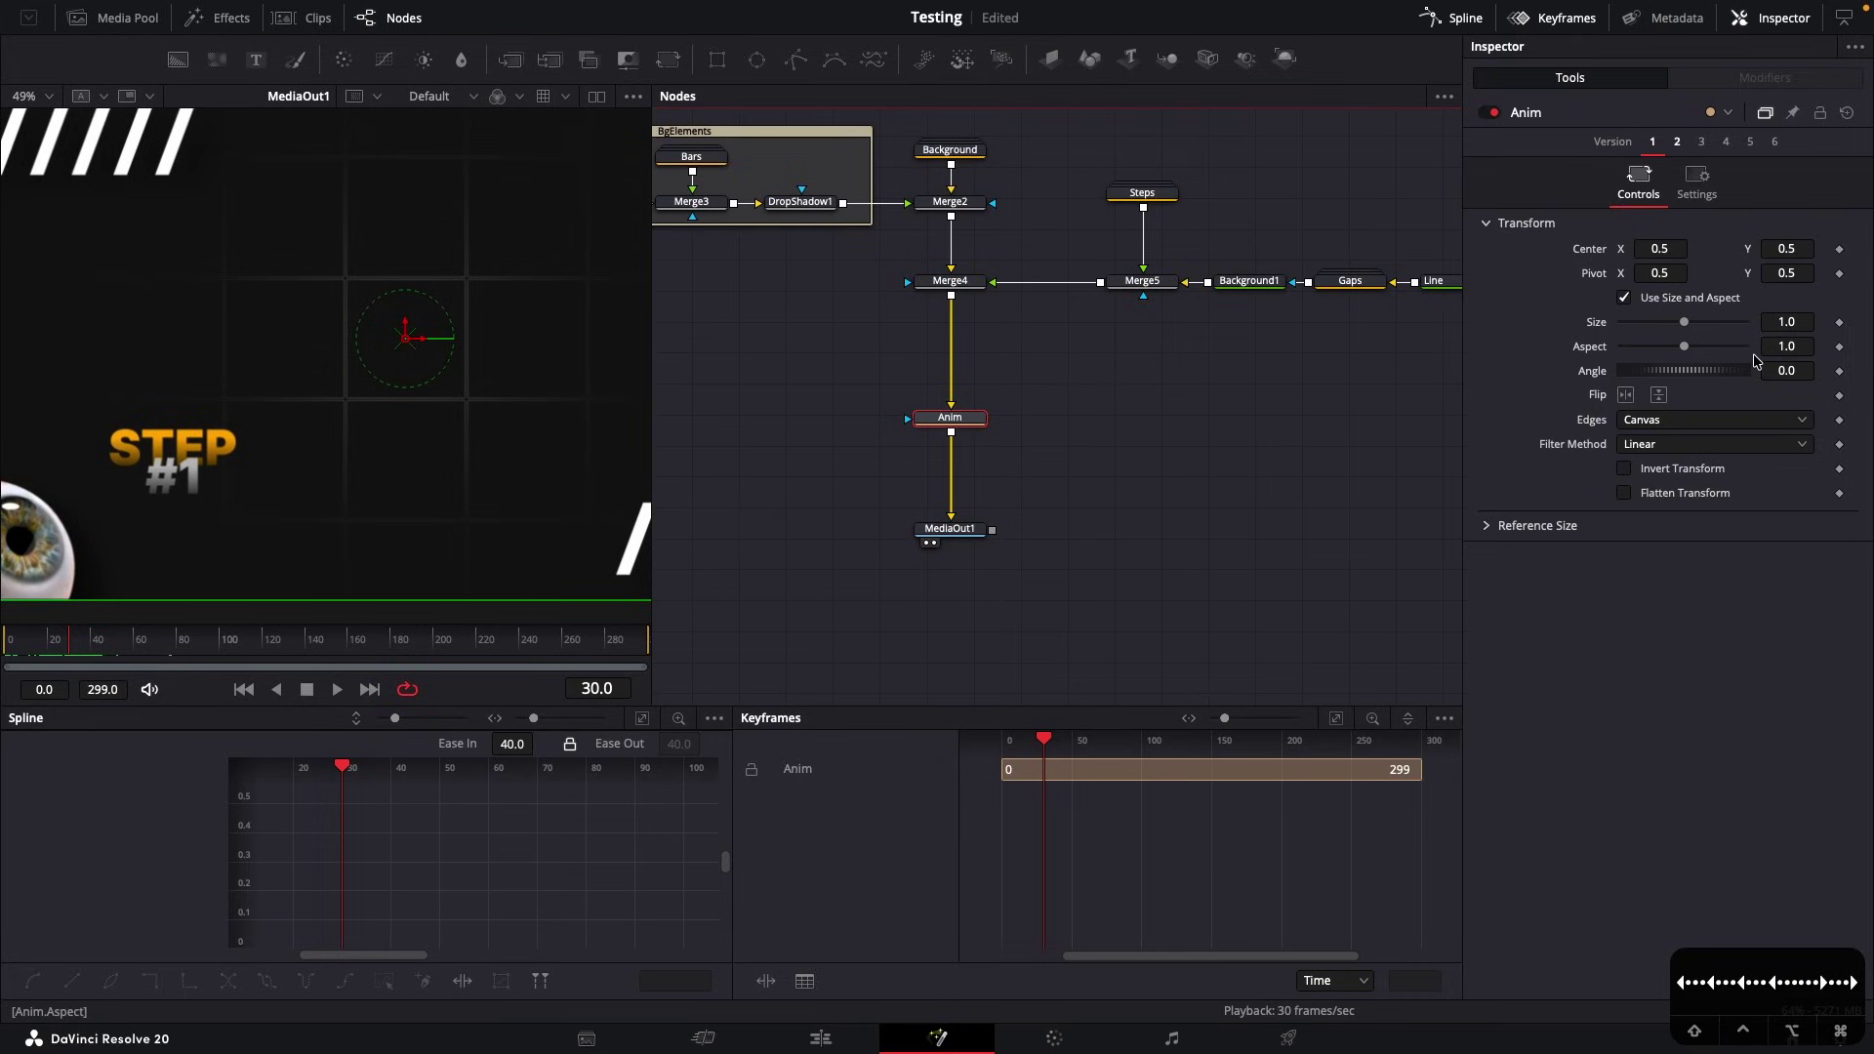
pyautogui.click(1839, 323)
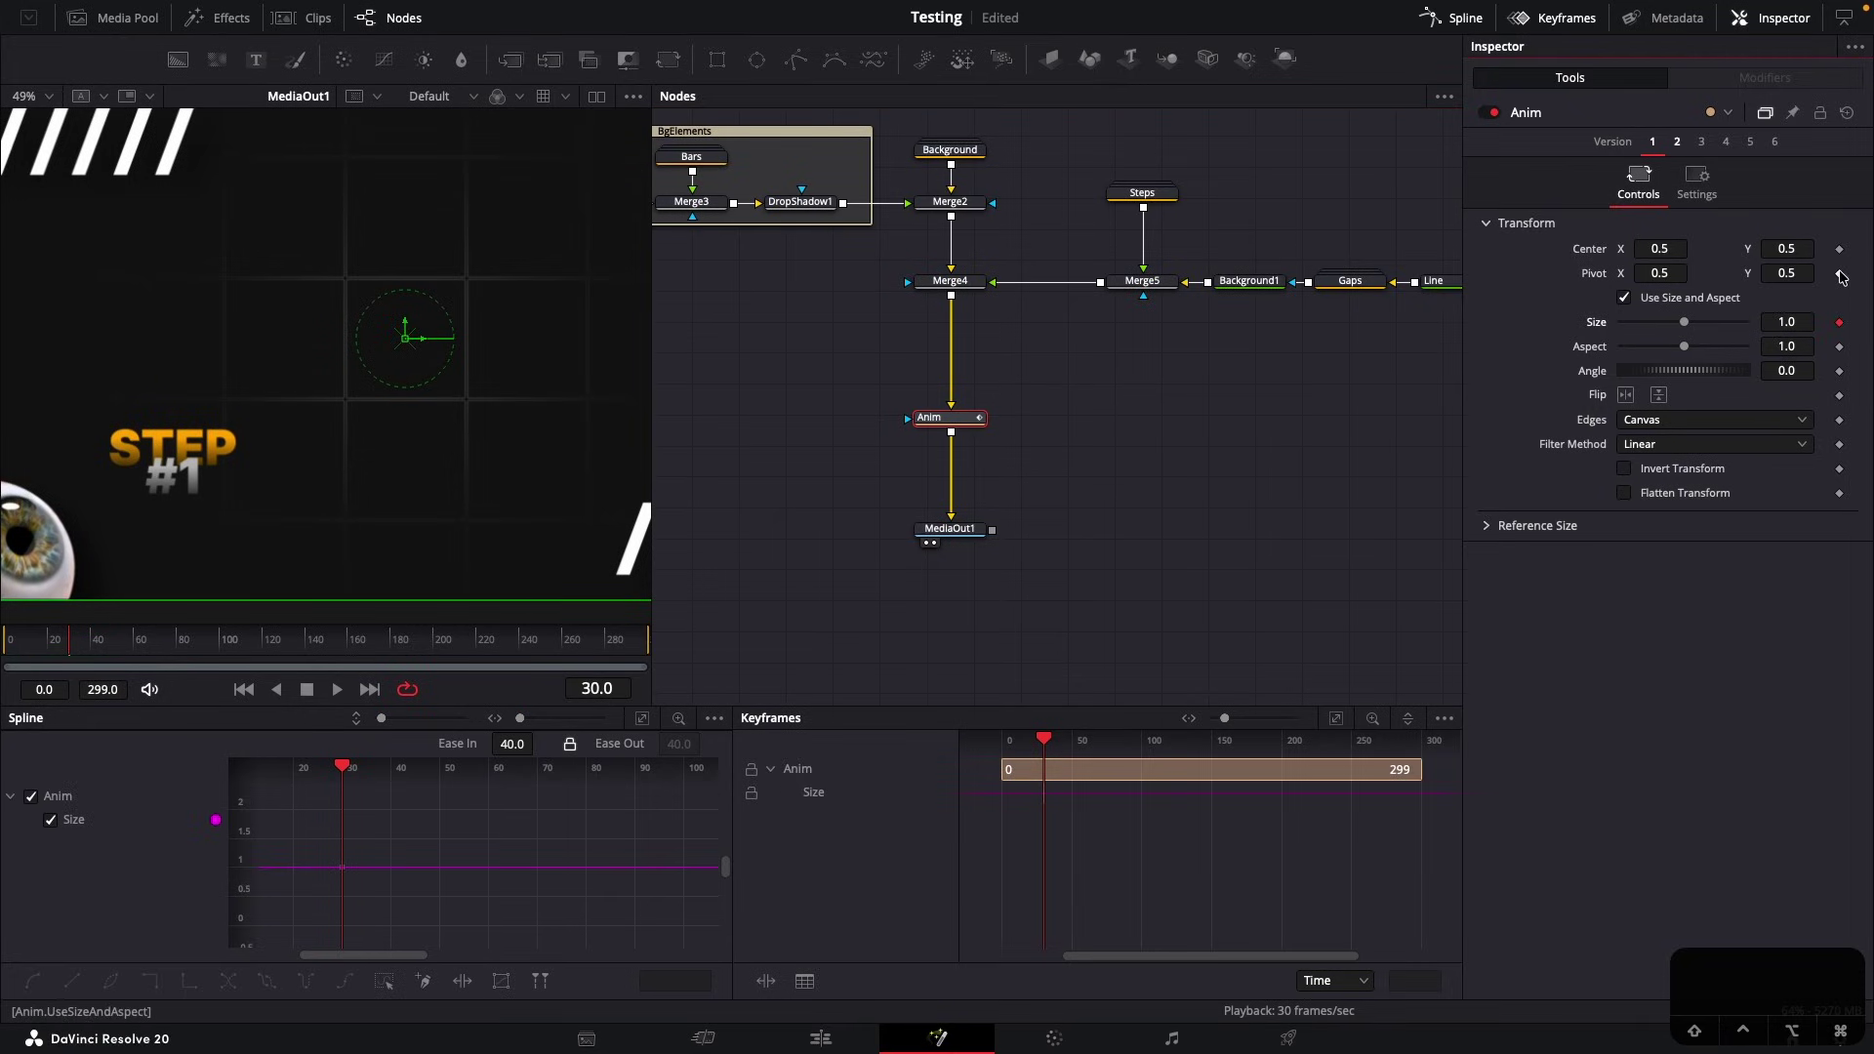
pyautogui.click(1840, 274)
# Set Anim's Size to 2.0 and Pivot to X -0.007, Y 0.056, centring STEP #1 against the viewer guides
pyautogui.moveTo(1684, 322); pyautogui.dragTo(1700, 323)
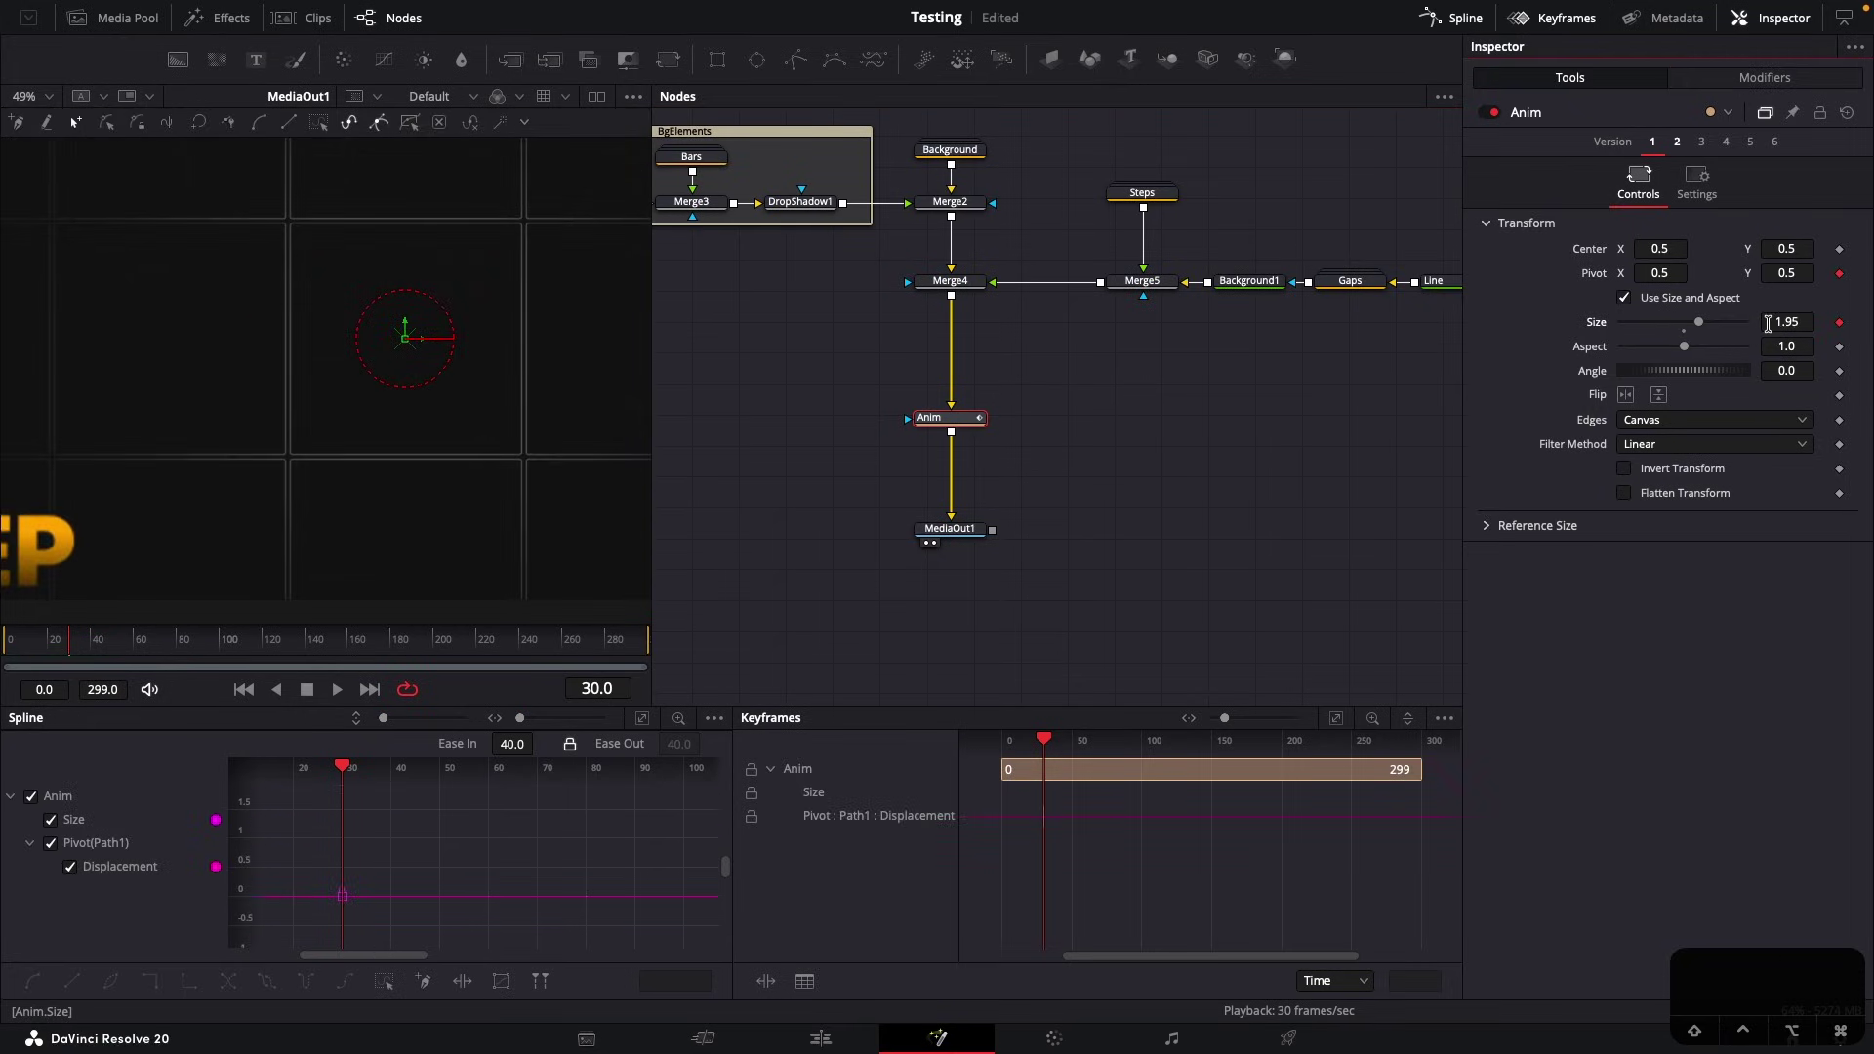
pyautogui.moveTo(1772, 395); pyautogui.dragTo(1777, 394)
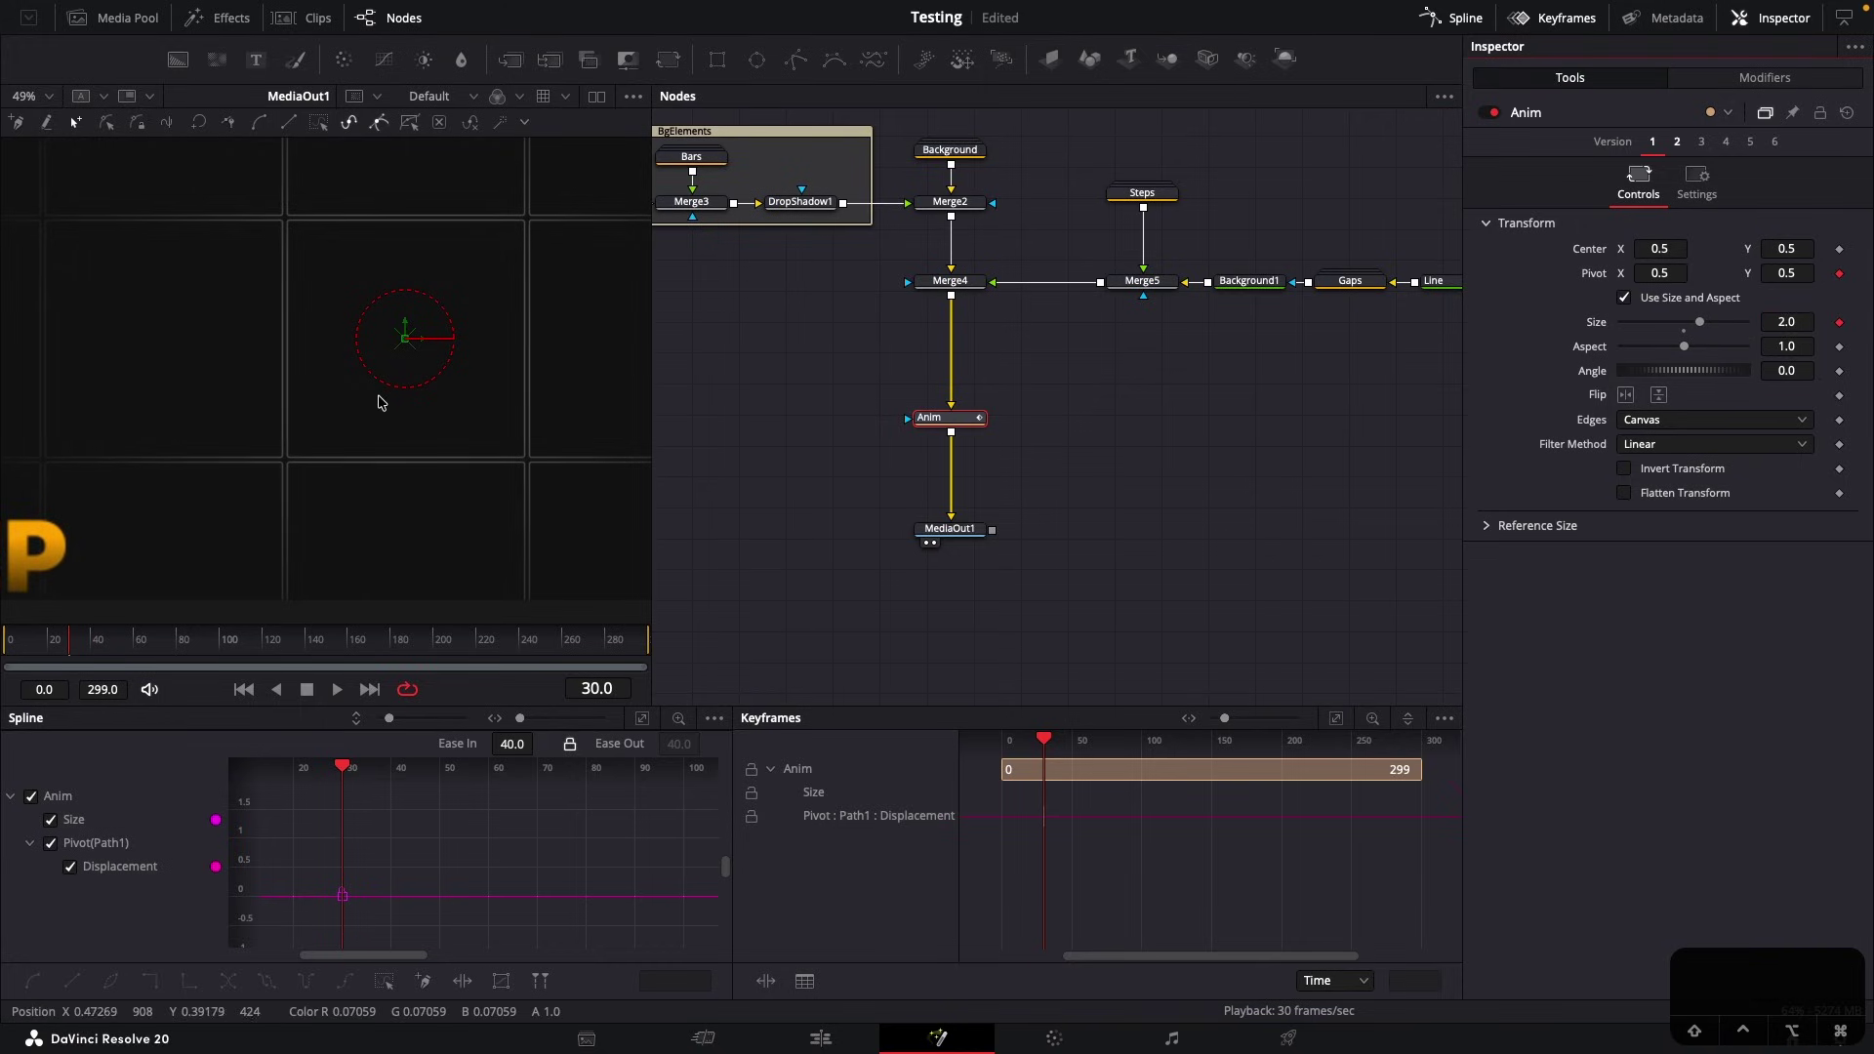
pyautogui.moveTo(1660, 274); pyautogui.dragTo(1618, 273)
pyautogui.moveTo(1797, 273); pyautogui.dragTo(1670, 273)
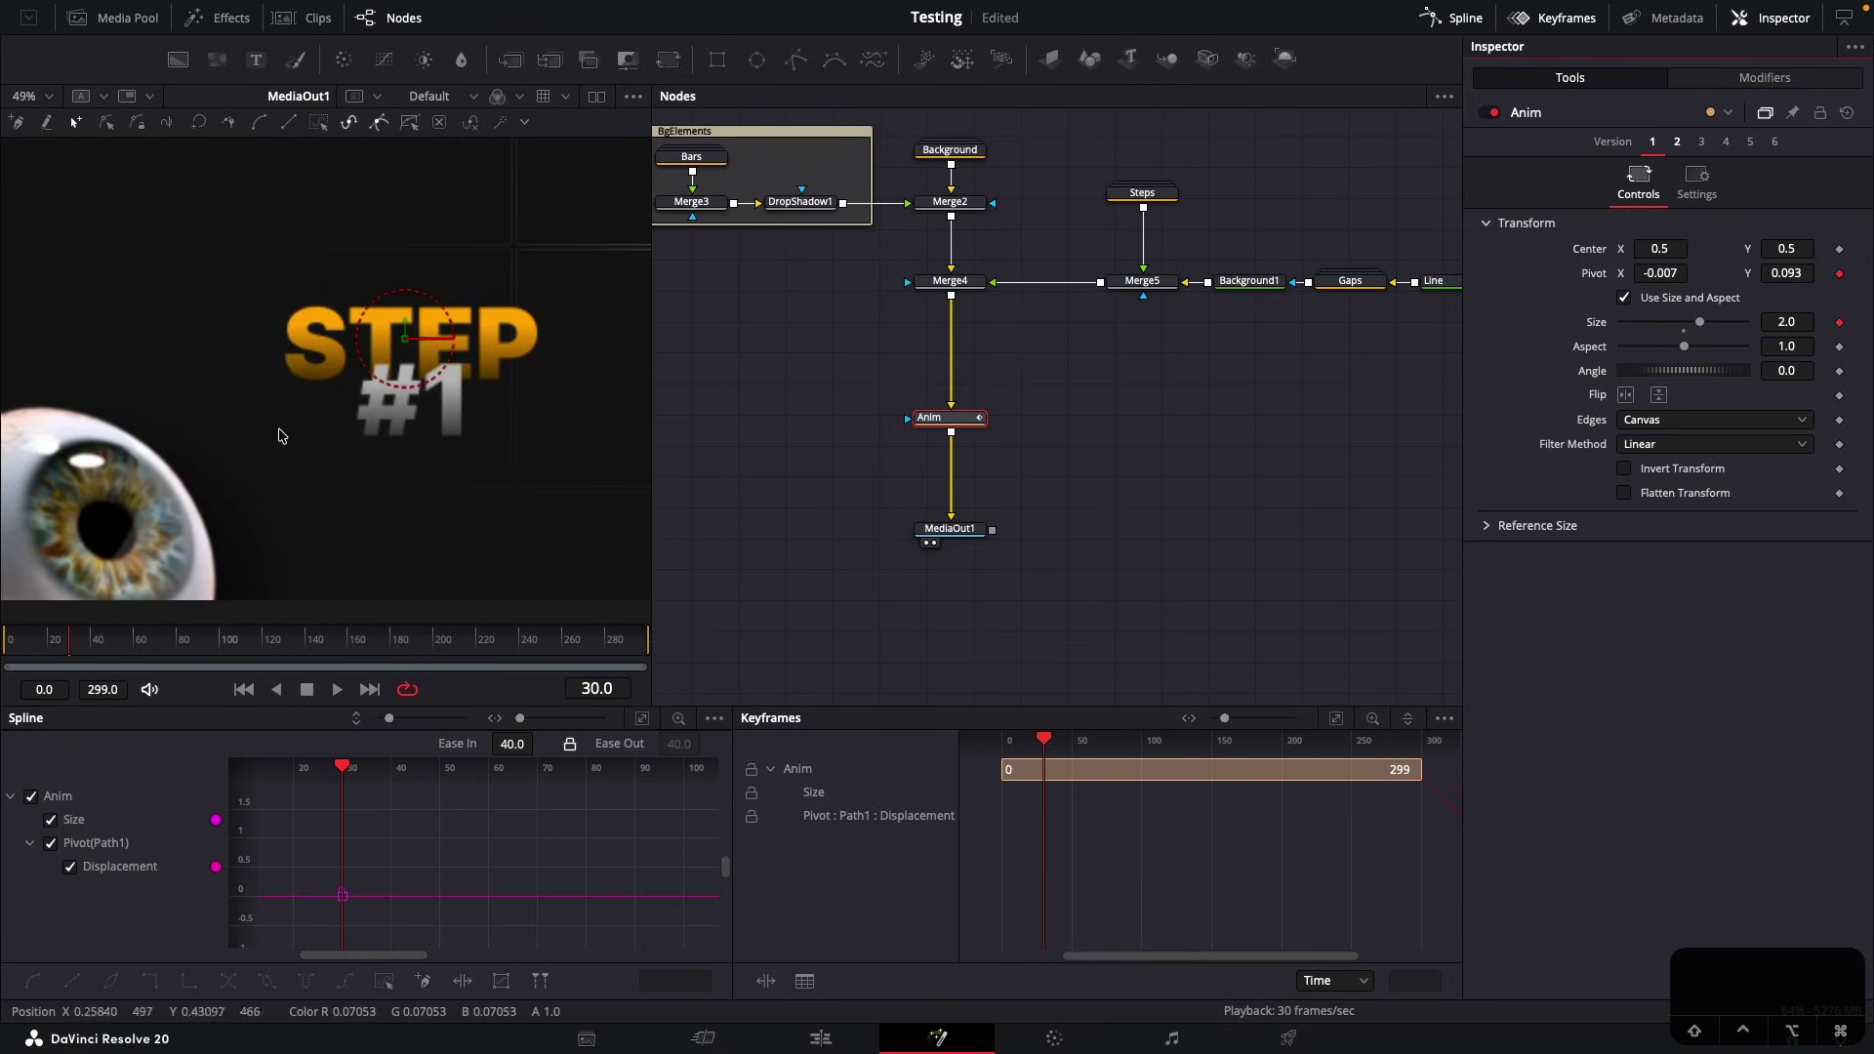
pyautogui.hotkey('ctrl', 'f')
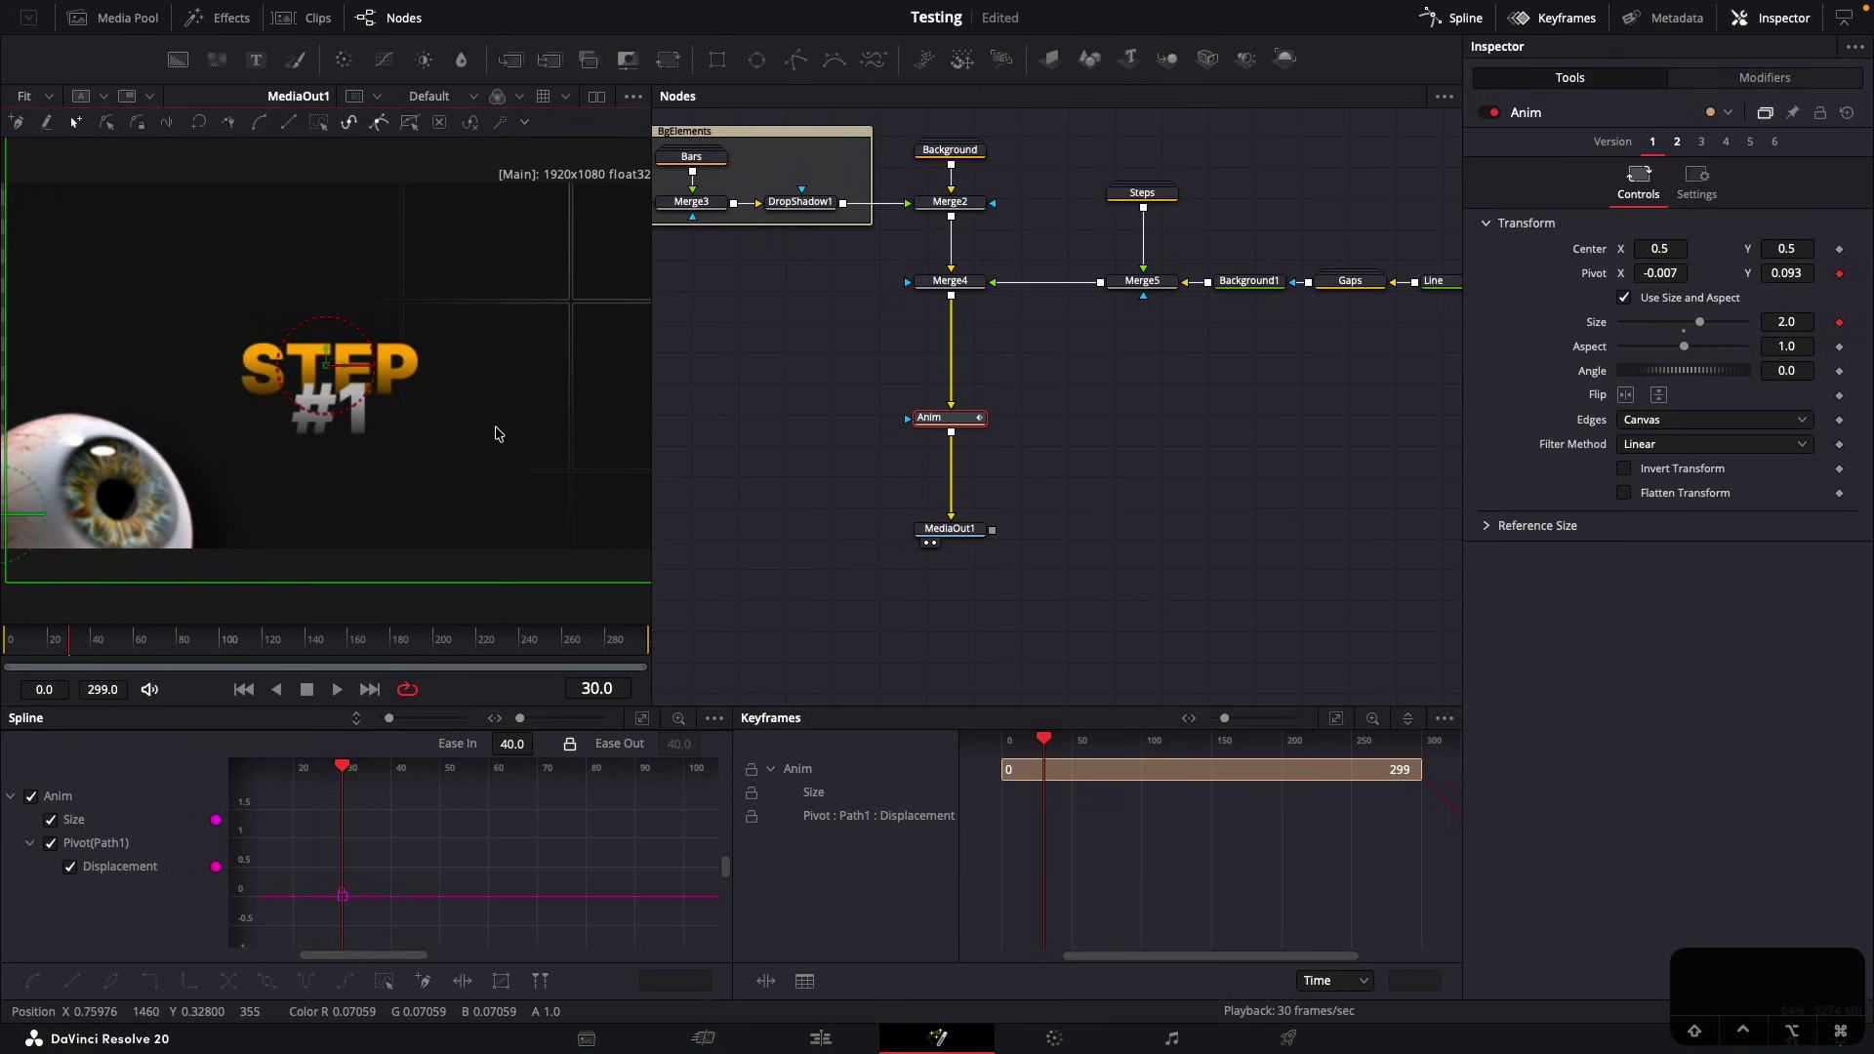
pyautogui.press('super+g')
pyautogui.moveTo(1787, 273); pyautogui.dragTo(1782, 273)
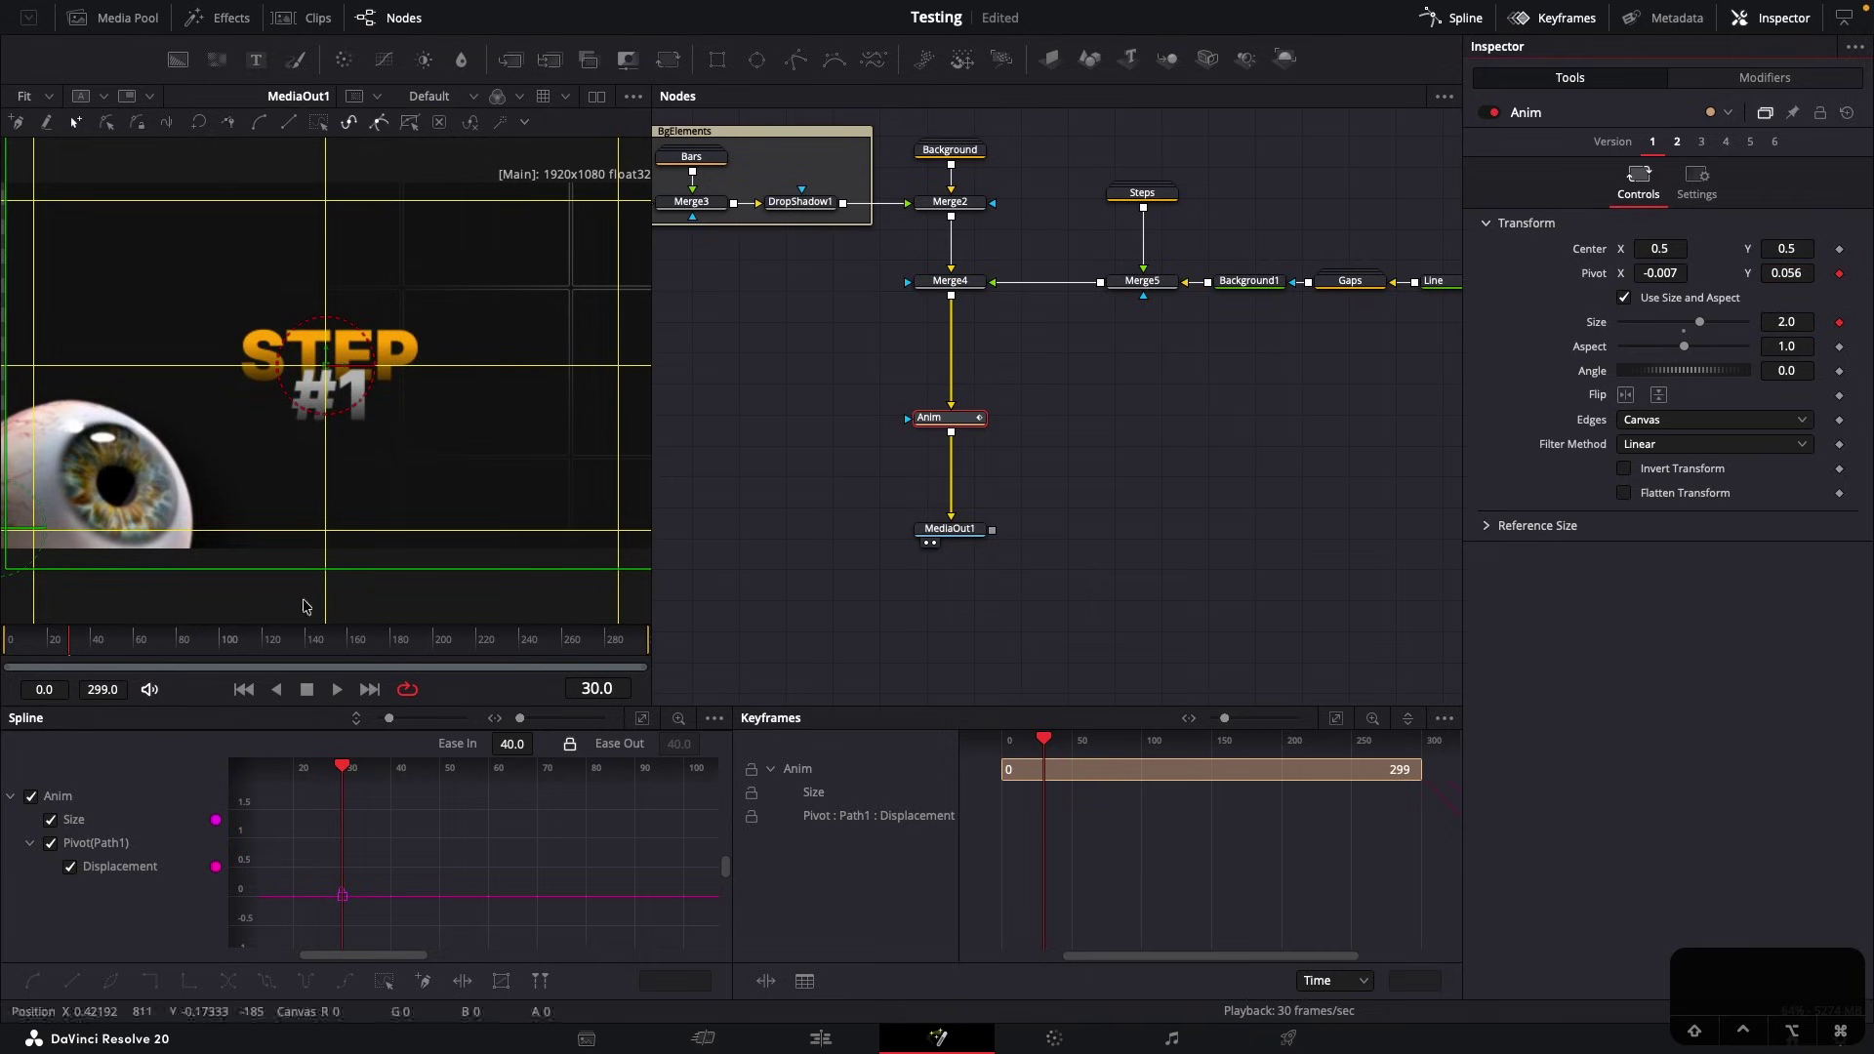
# Show Merge4's untransformed output in a second viewer alongside the MediaOut1 view
pyautogui.moveTo(955, 429); pyautogui.dragTo(1027, 510)
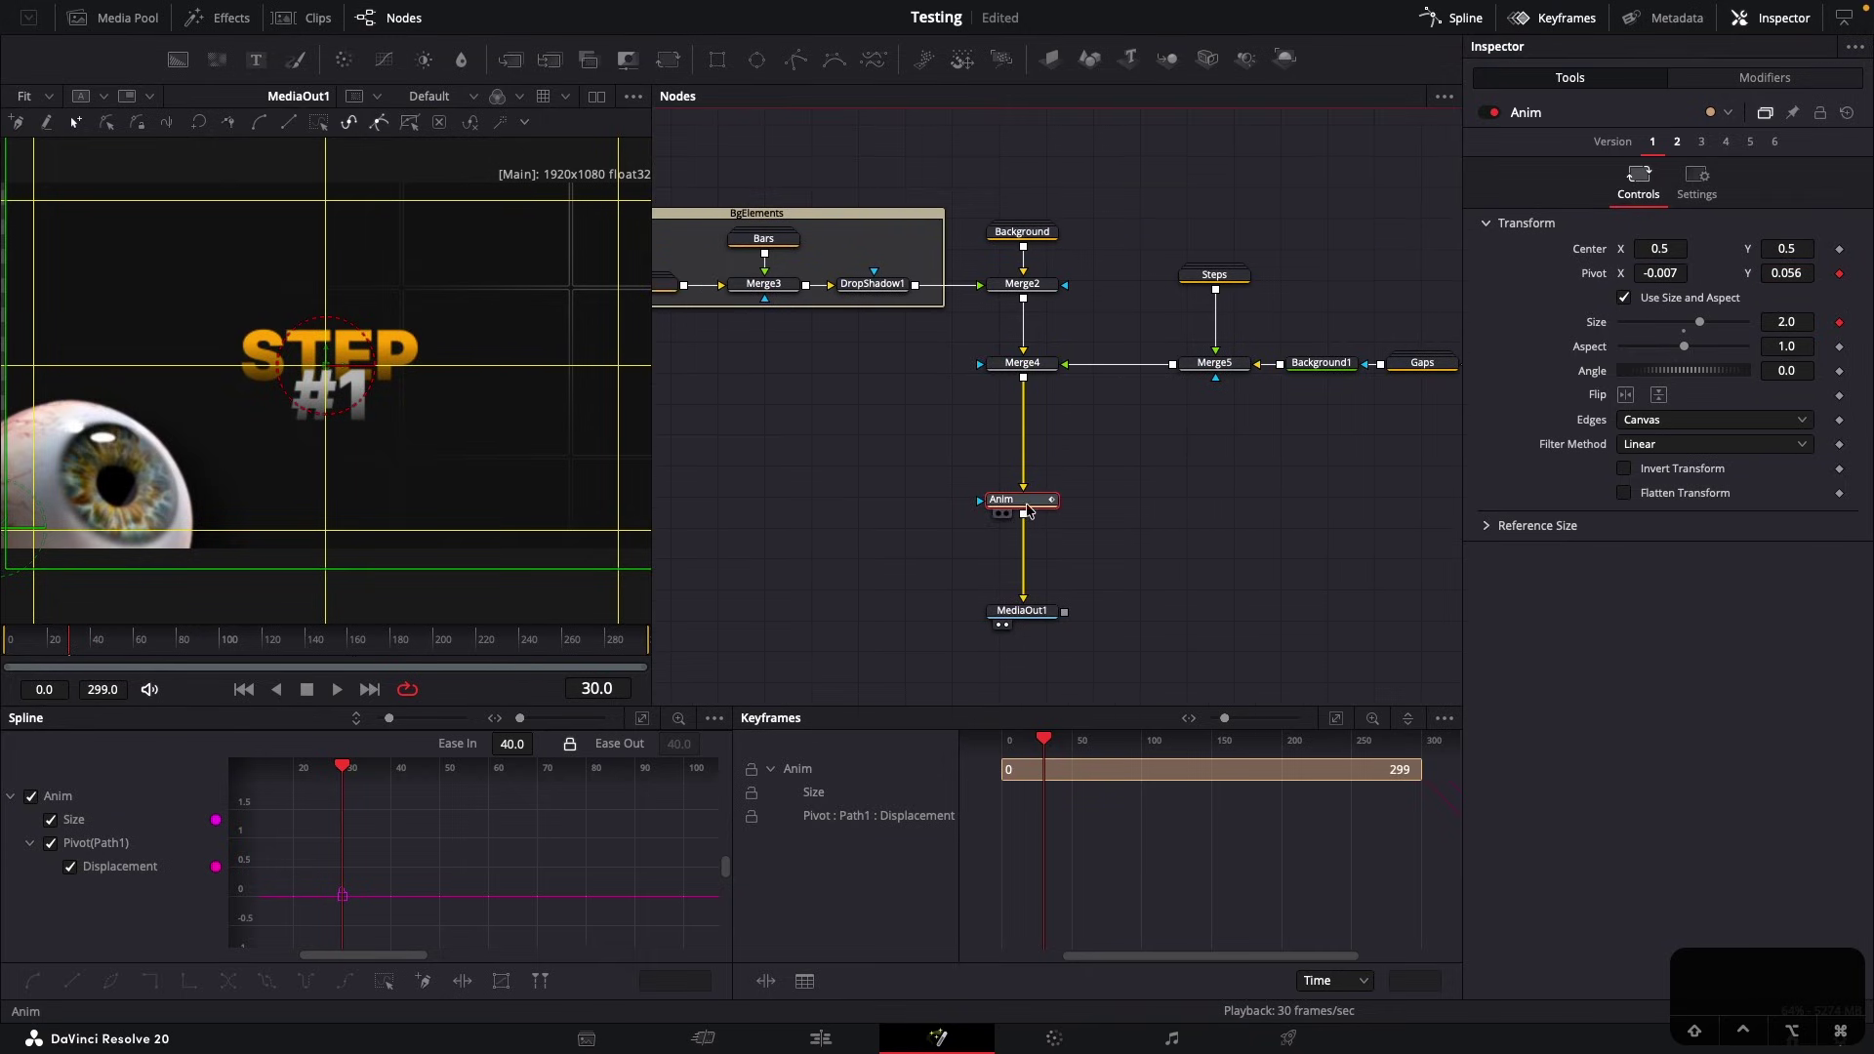
pyautogui.click(1023, 364)
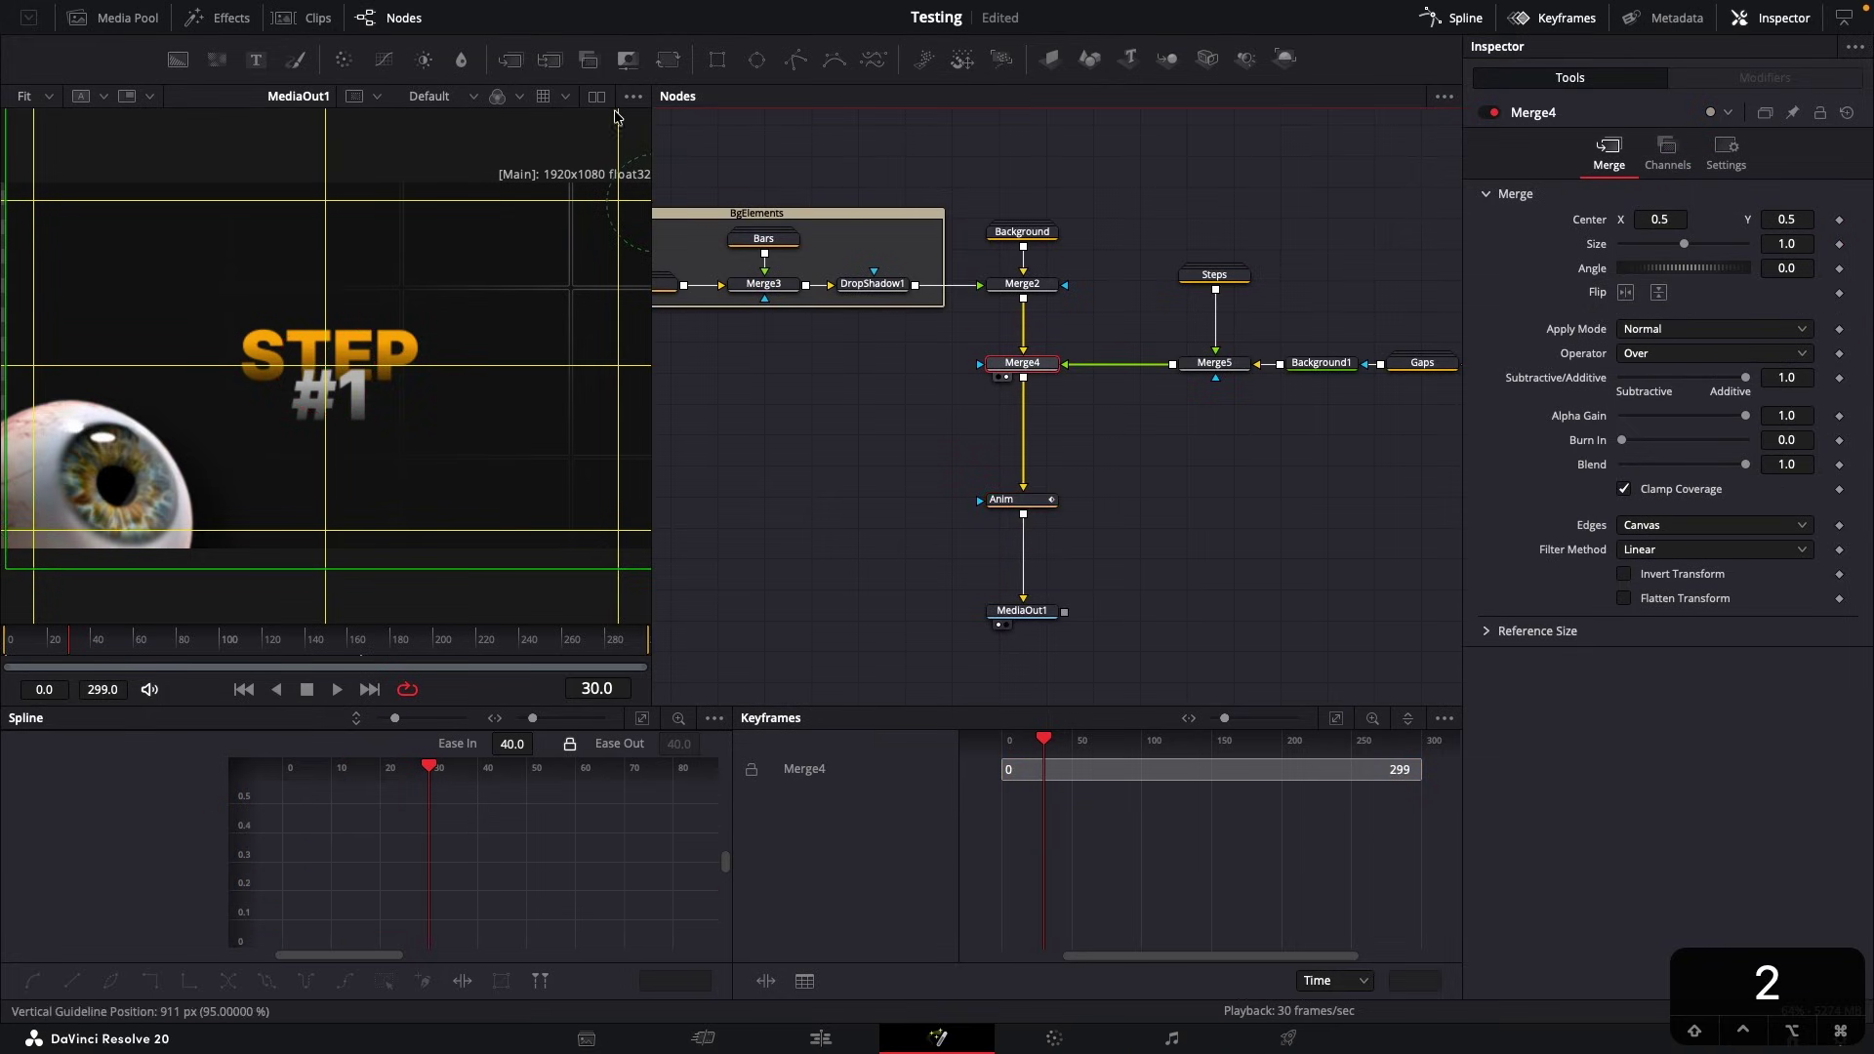
pyautogui.press('2')
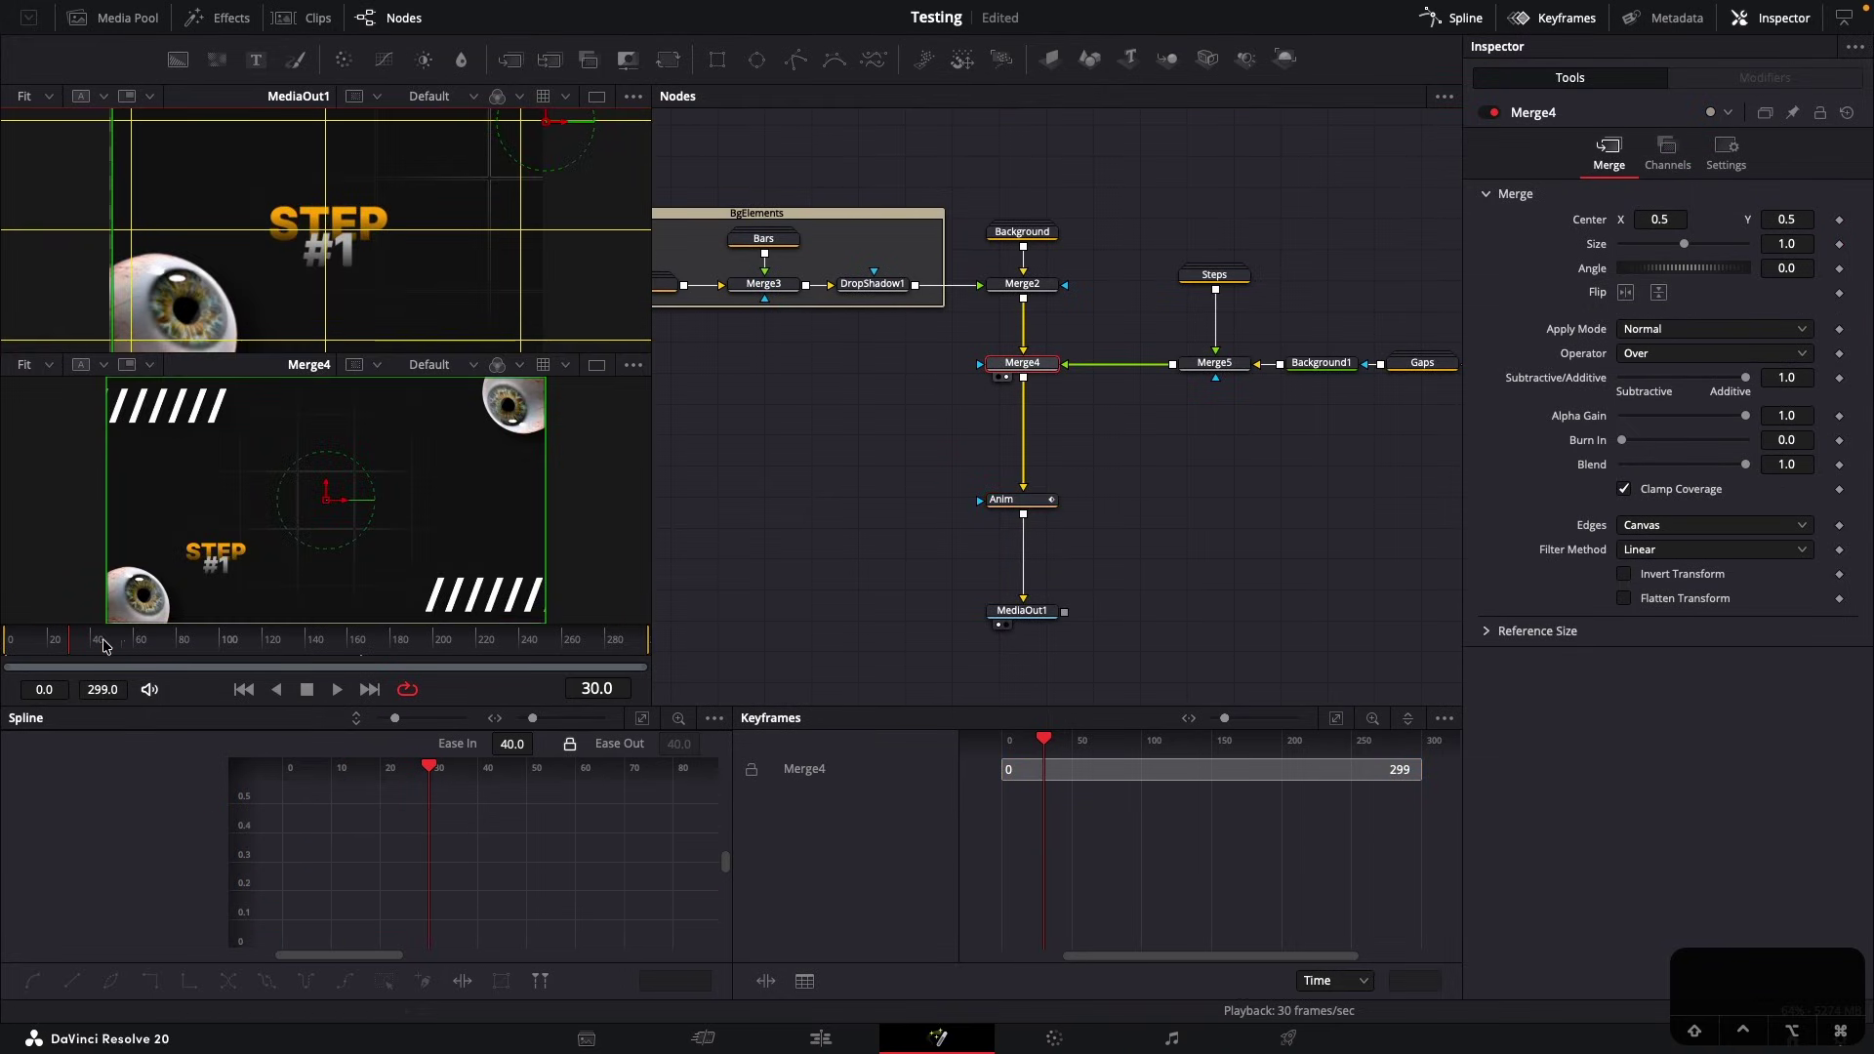
# Set Anim's Pivot to X 0.243, Y 0.93 at frame 56 to frame STEP #2, and play back the move
pyautogui.moveTo(74, 646); pyautogui.dragTo(126, 653)
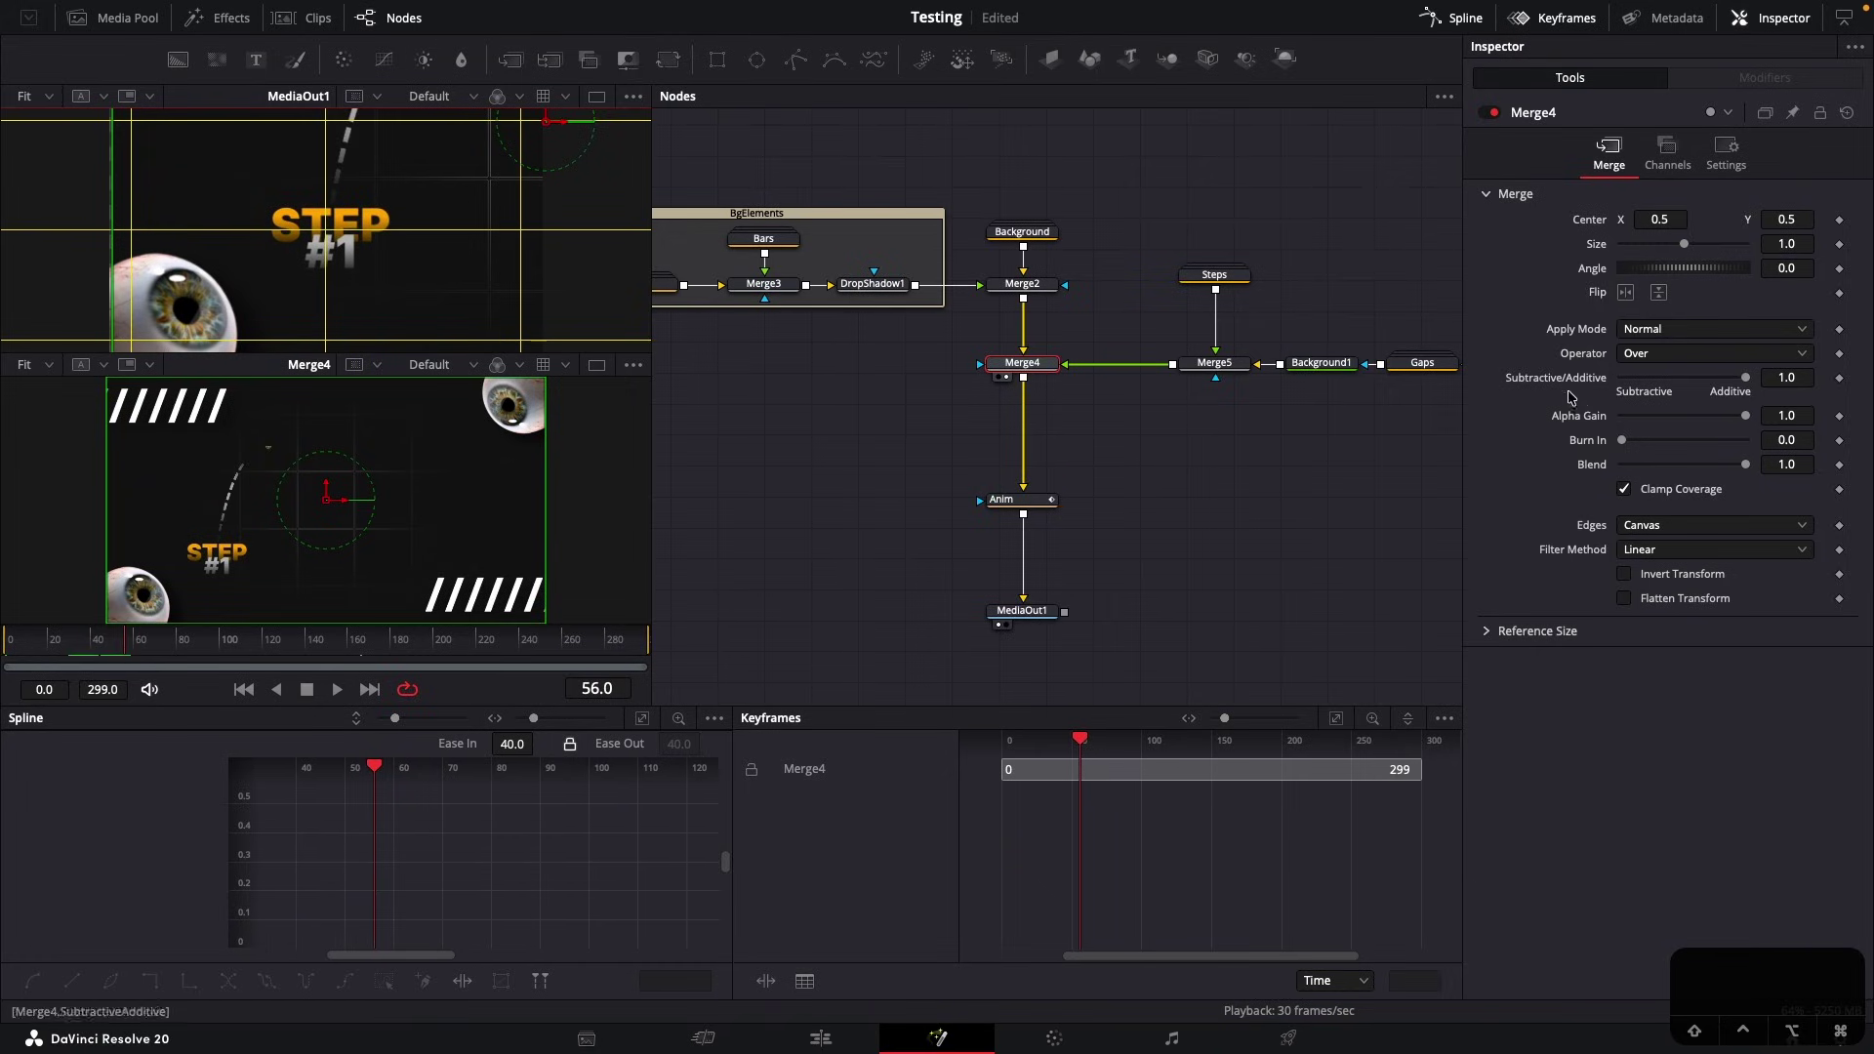
pyautogui.click(1041, 493)
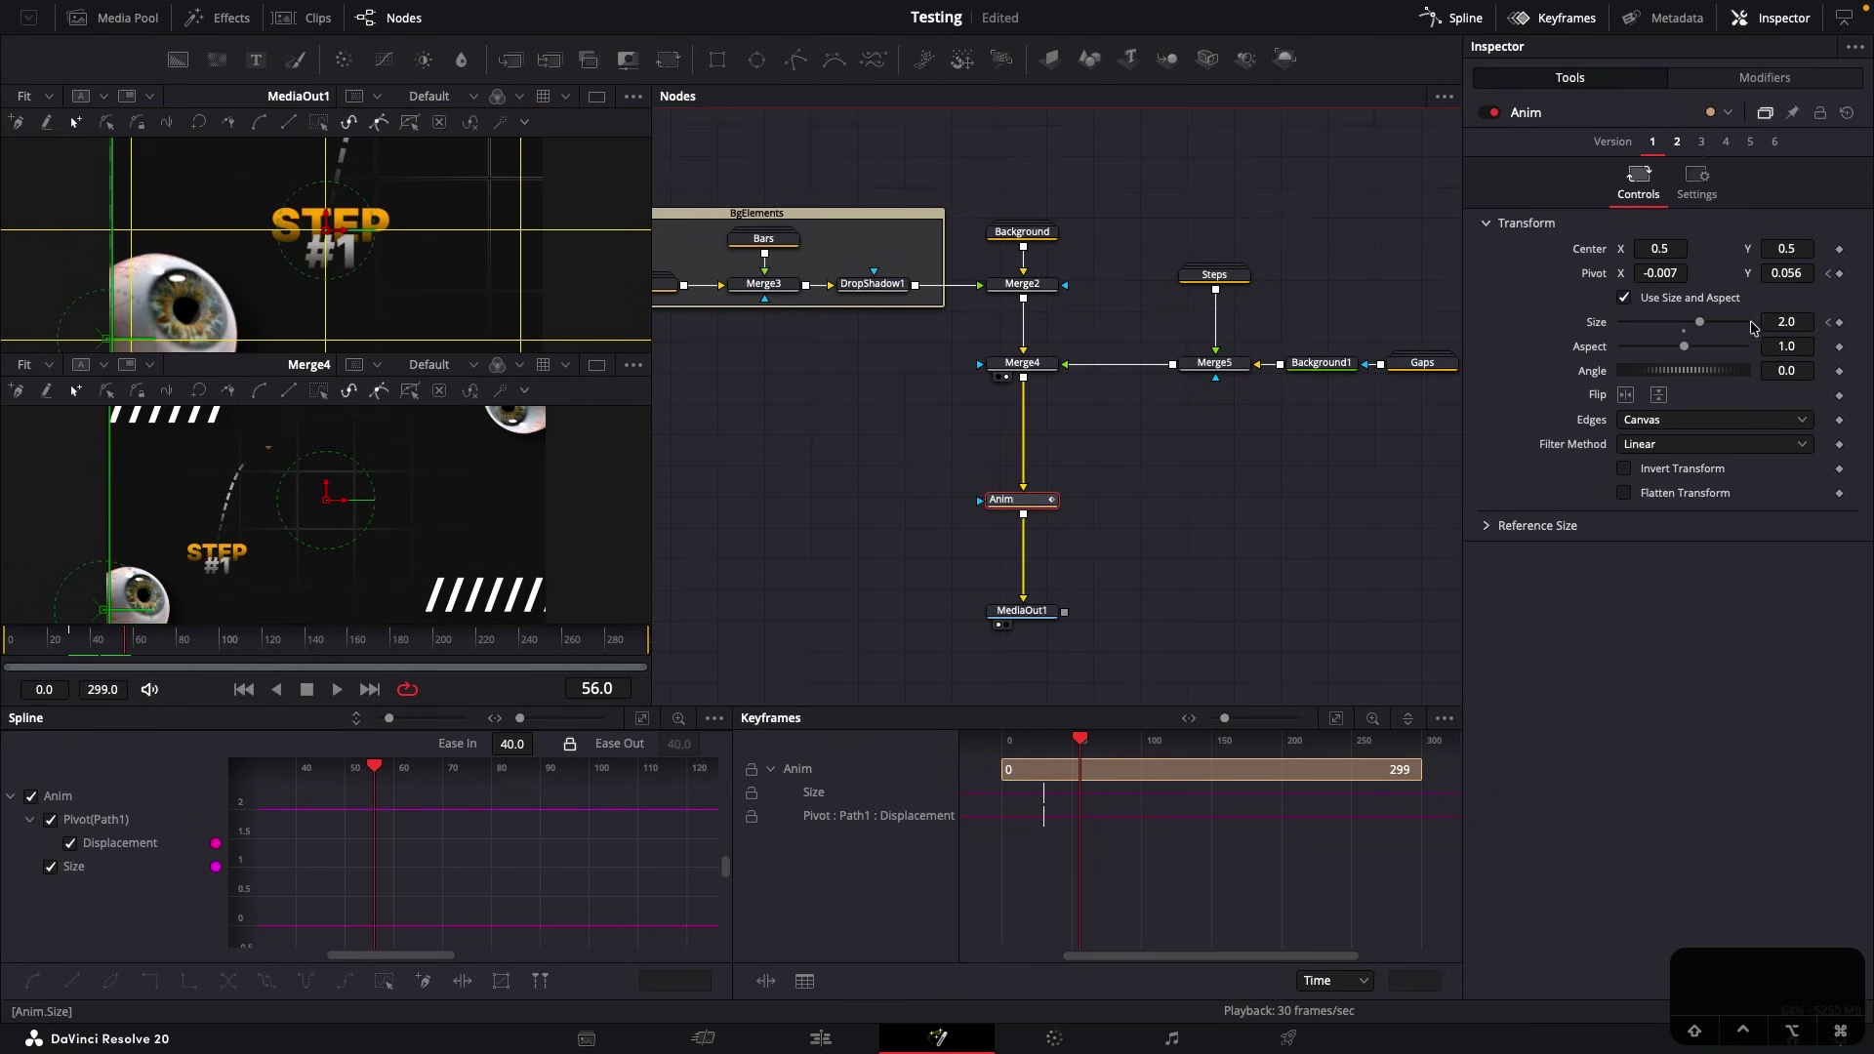
pyautogui.moveTo(1646, 274); pyautogui.dragTo(1865, 275)
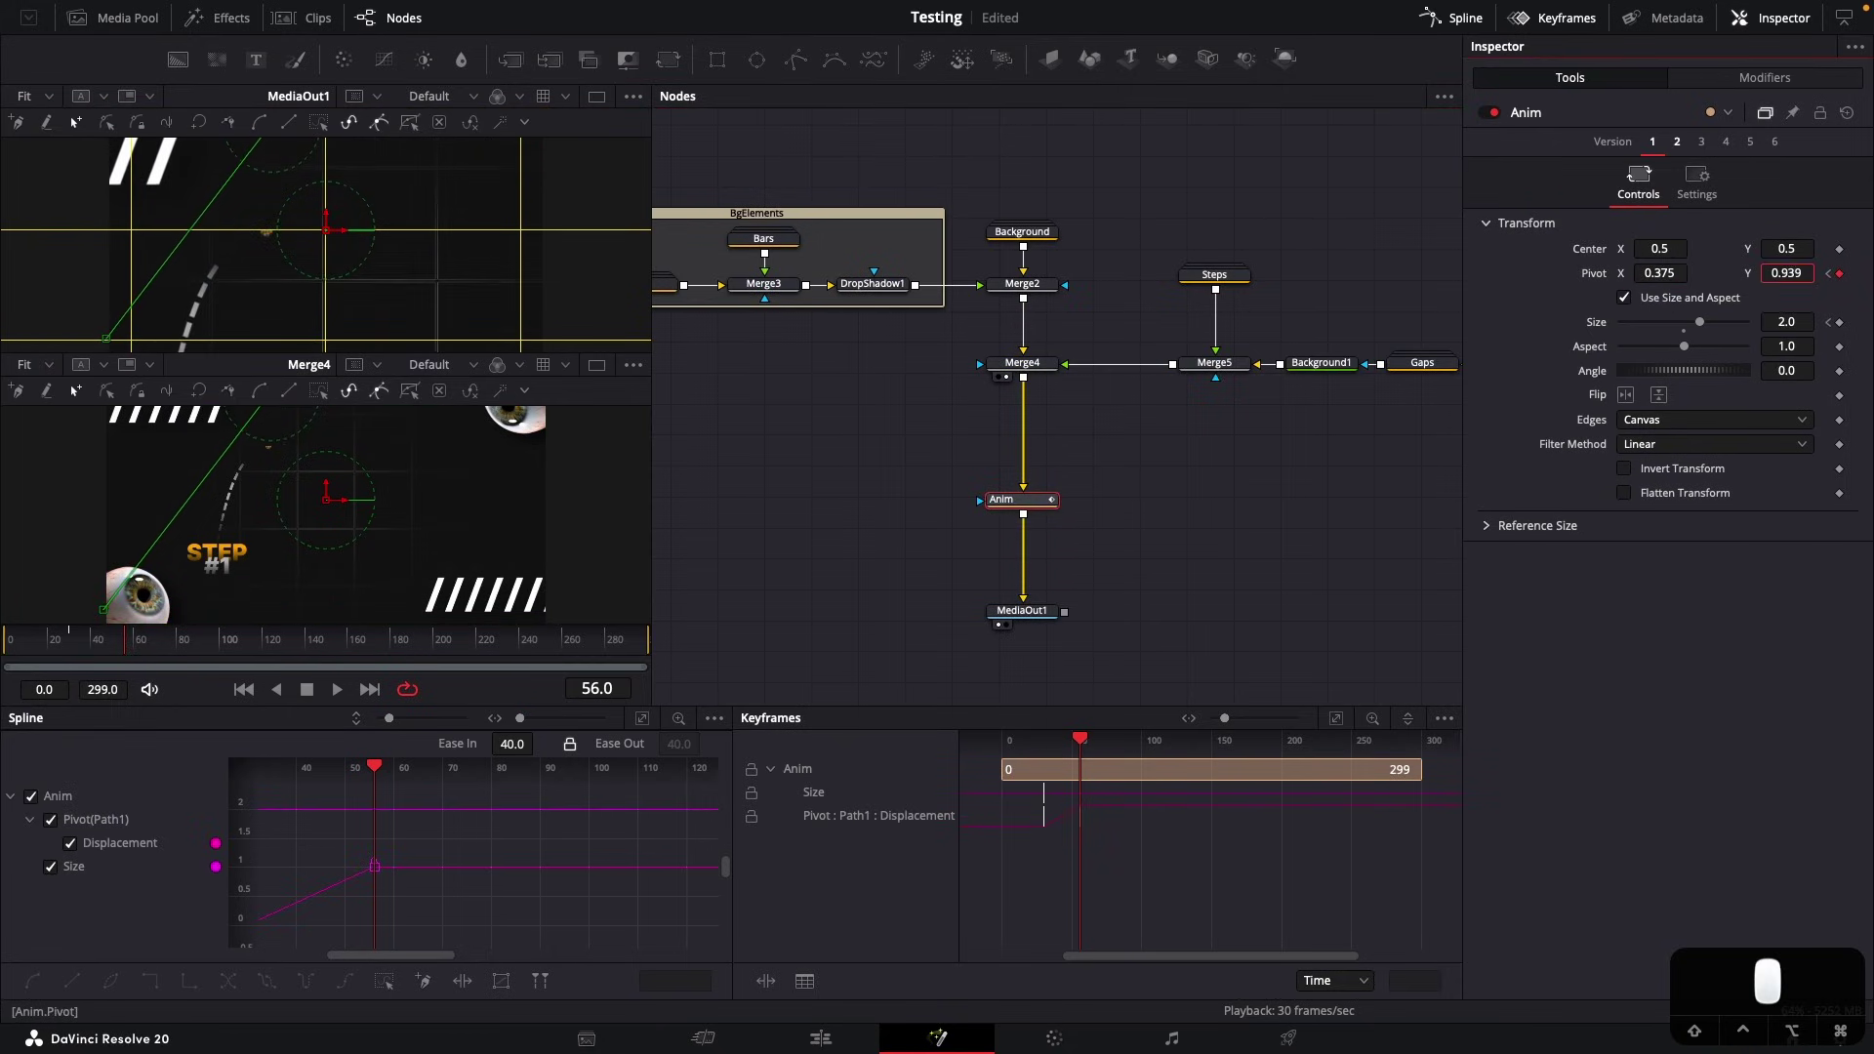
pyautogui.moveTo(1670, 273); pyautogui.dragTo(1627, 274)
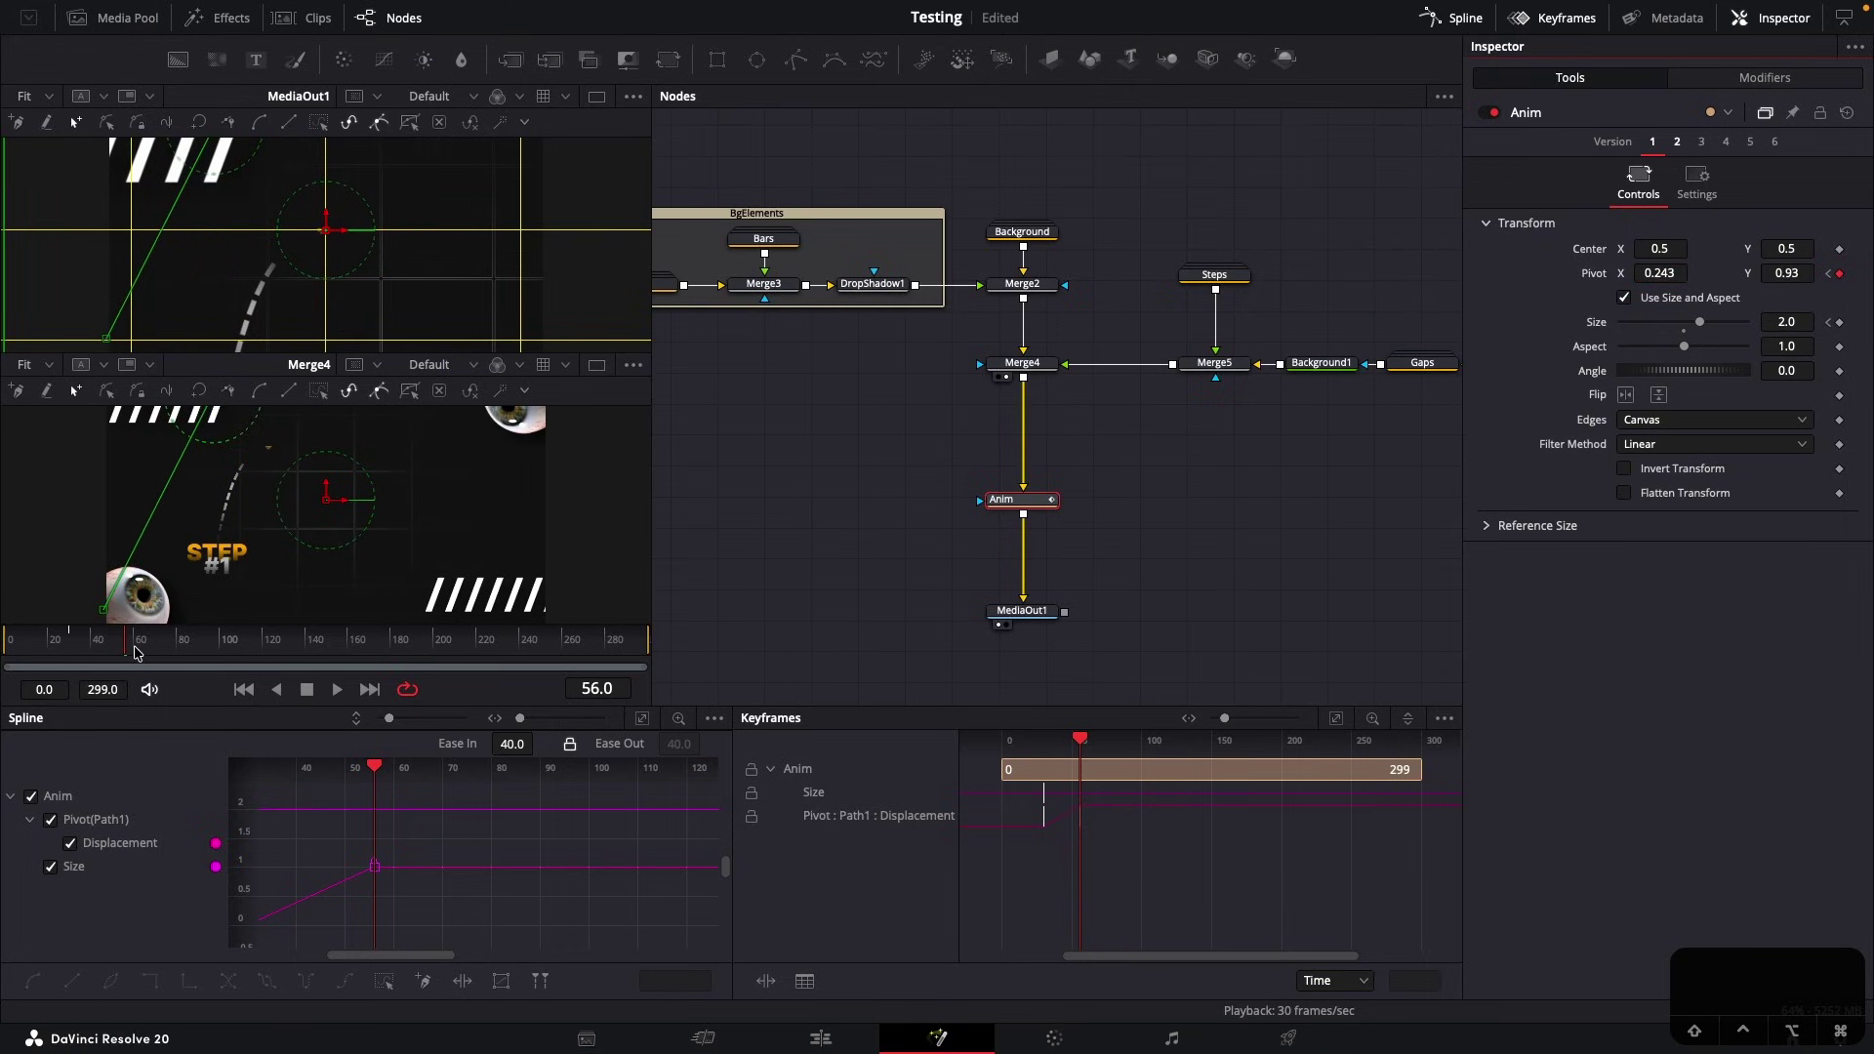
pyautogui.moveTo(134, 648); pyautogui.dragTo(93, 645)
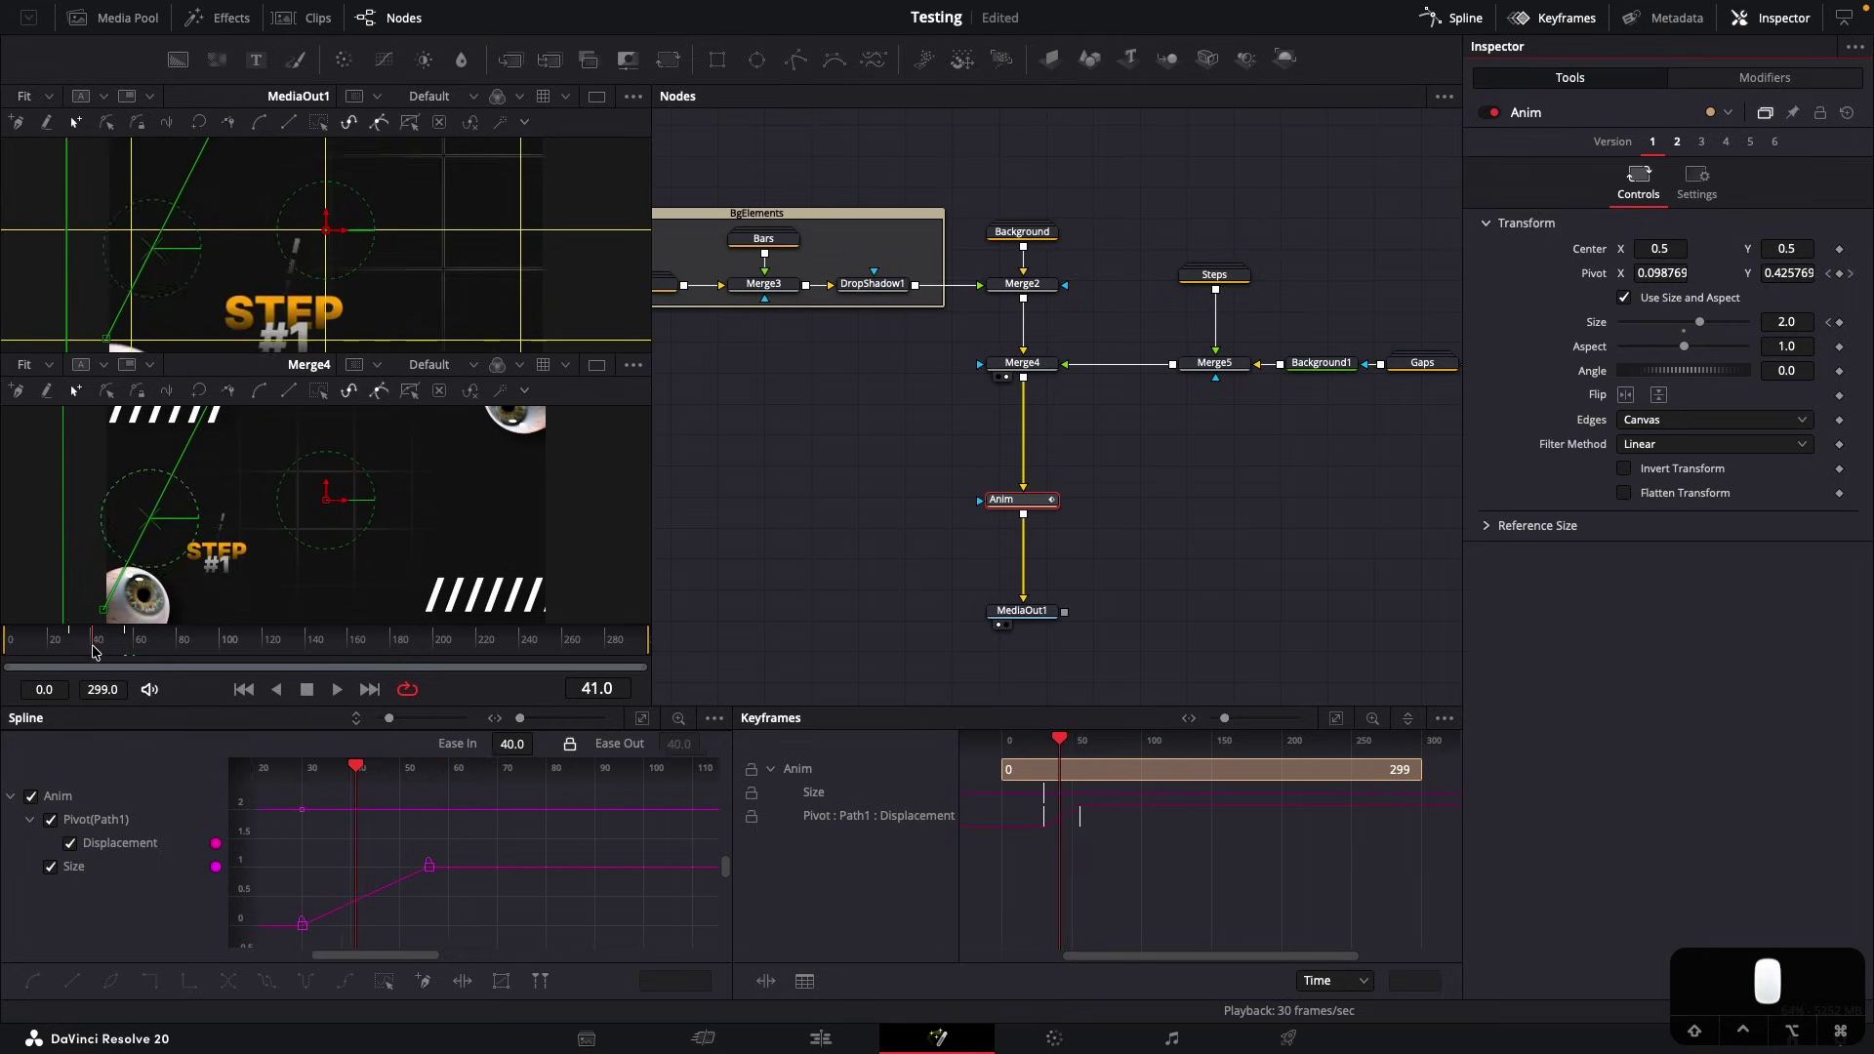
pyautogui.press('space')
pyautogui.click(42, 642)
pyautogui.press('space')
pyautogui.press('space')
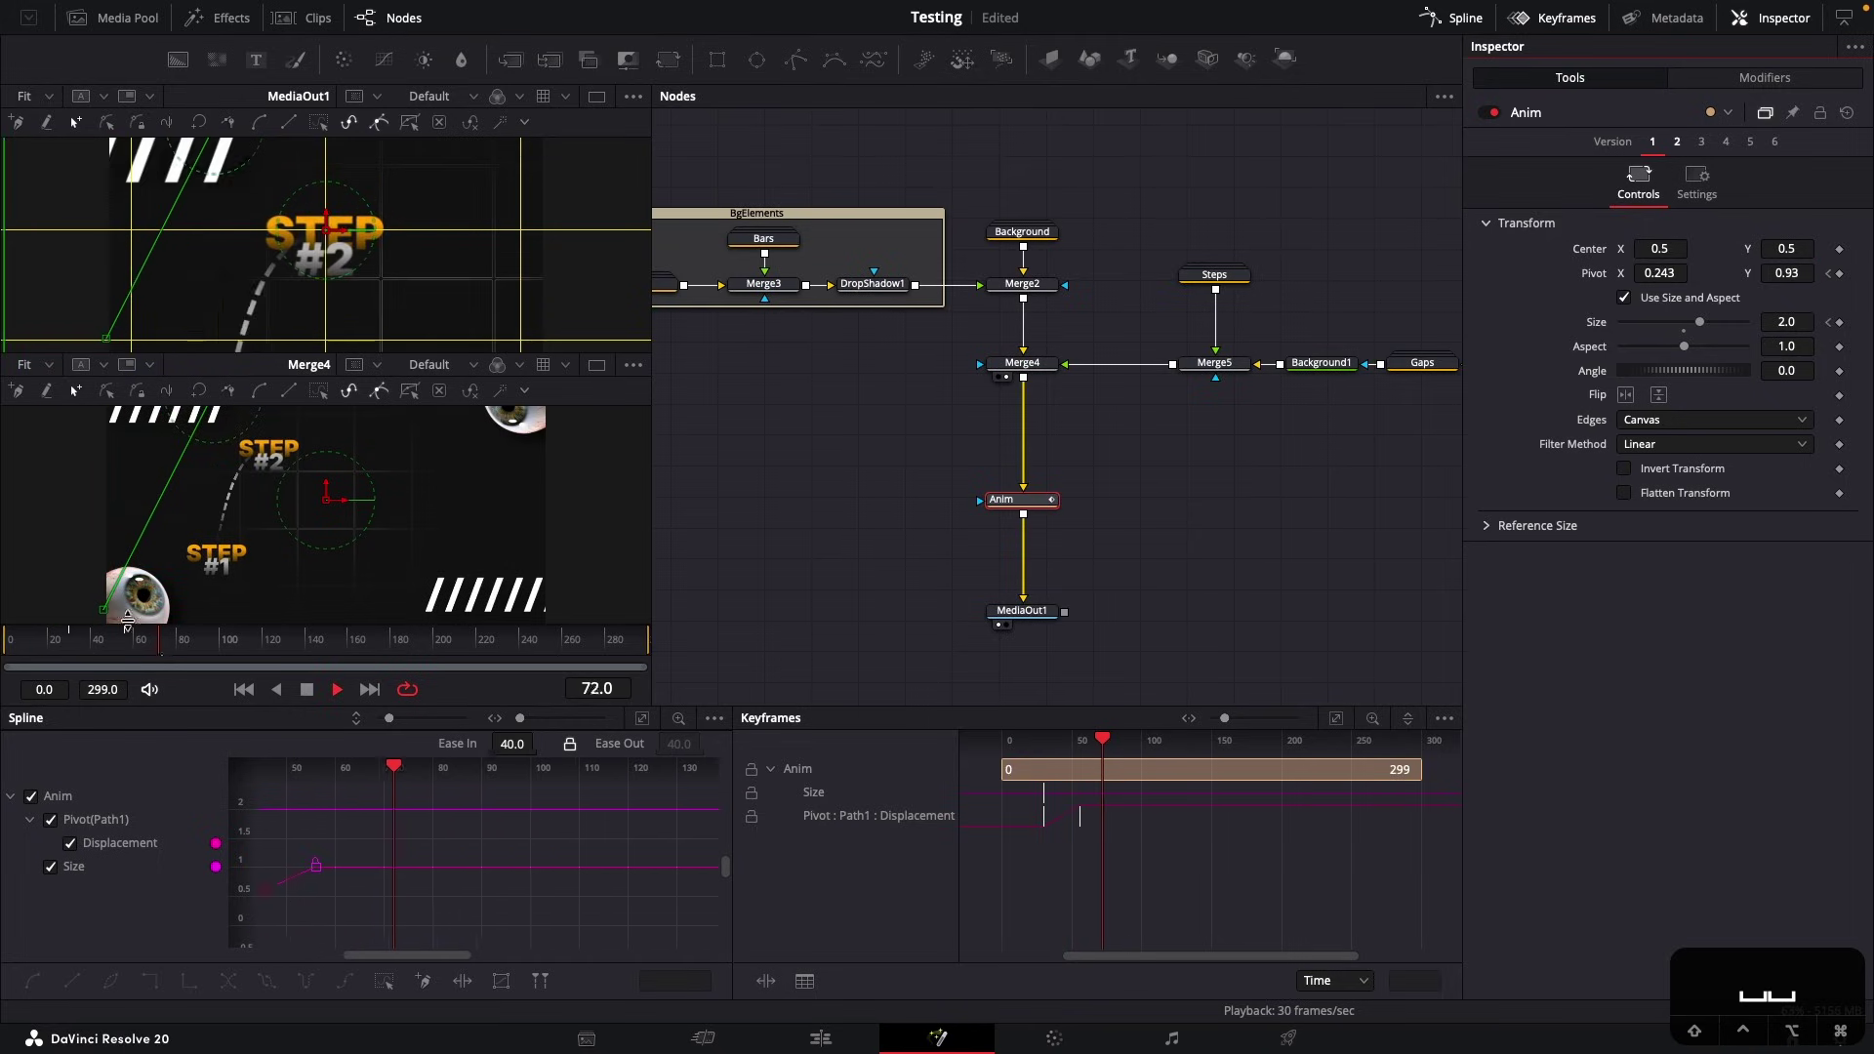
pyautogui.press('space')
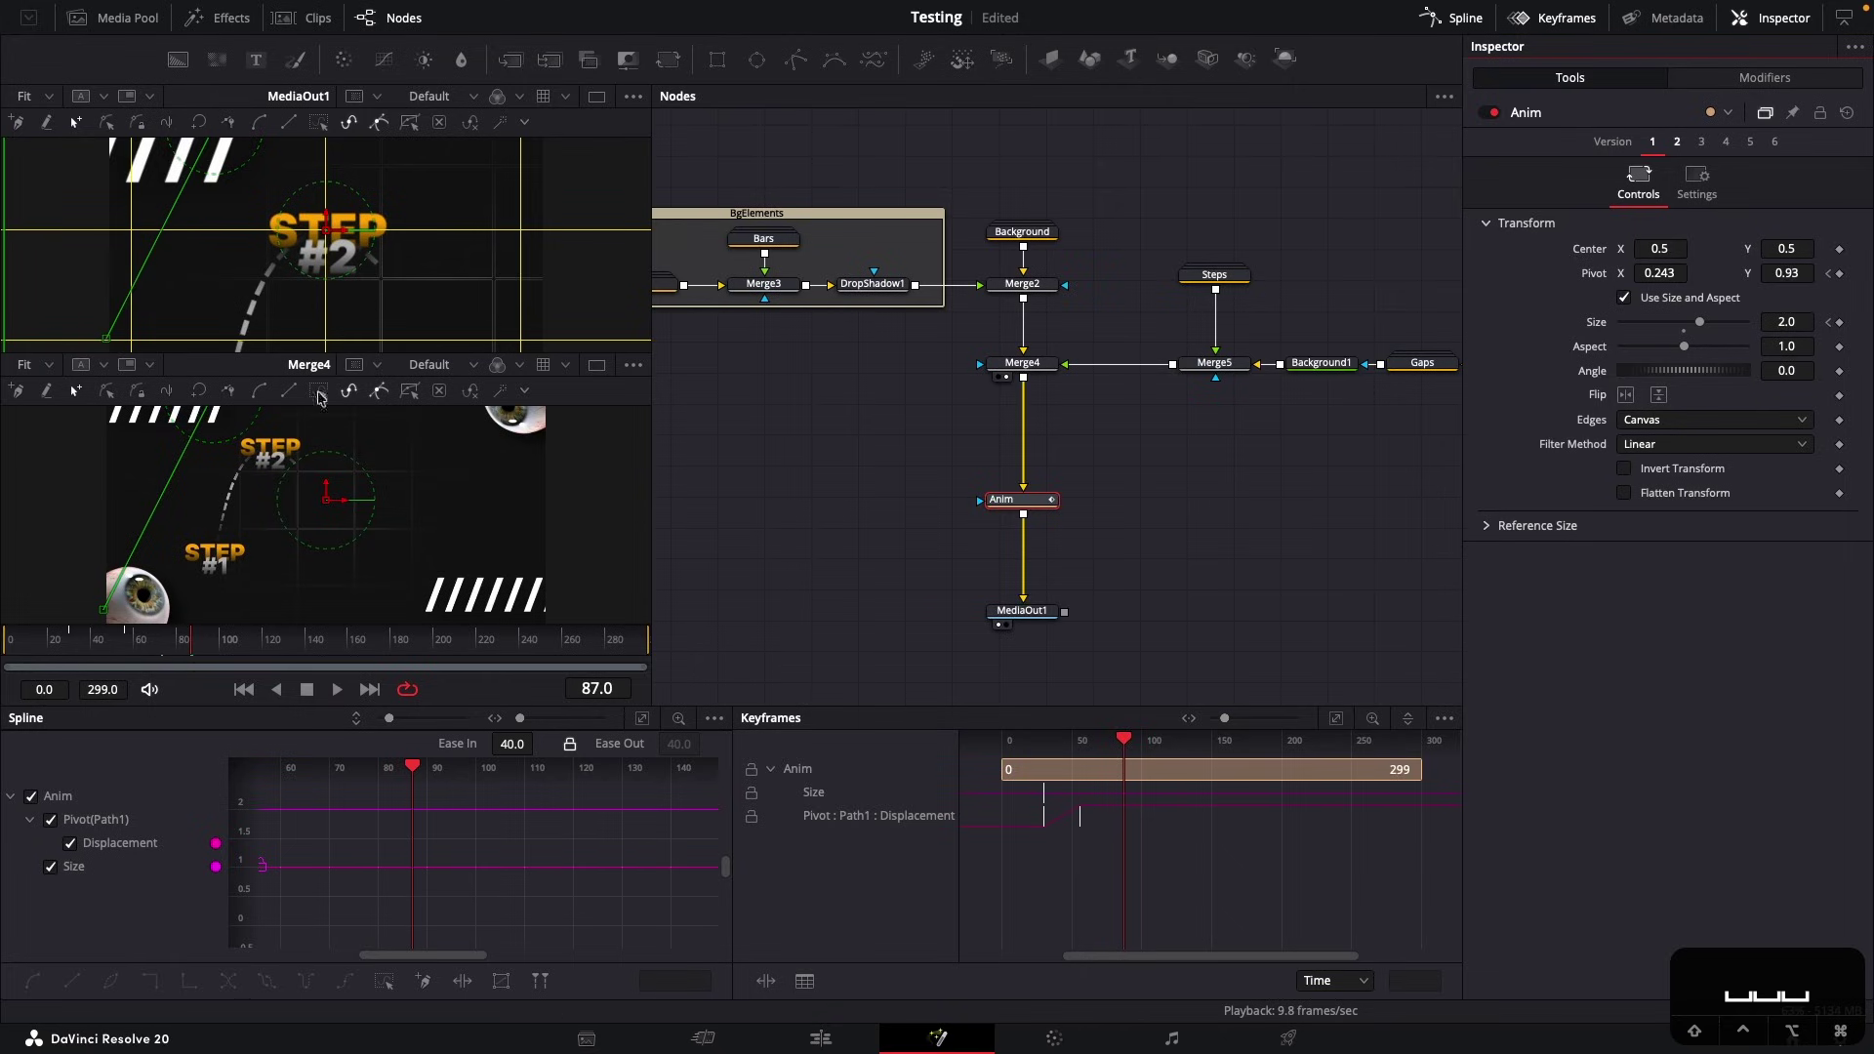
# Add Size and Pivot keyframes to Anim at frame 86 to hold the STEP #2 framing
pyautogui.click(188, 643)
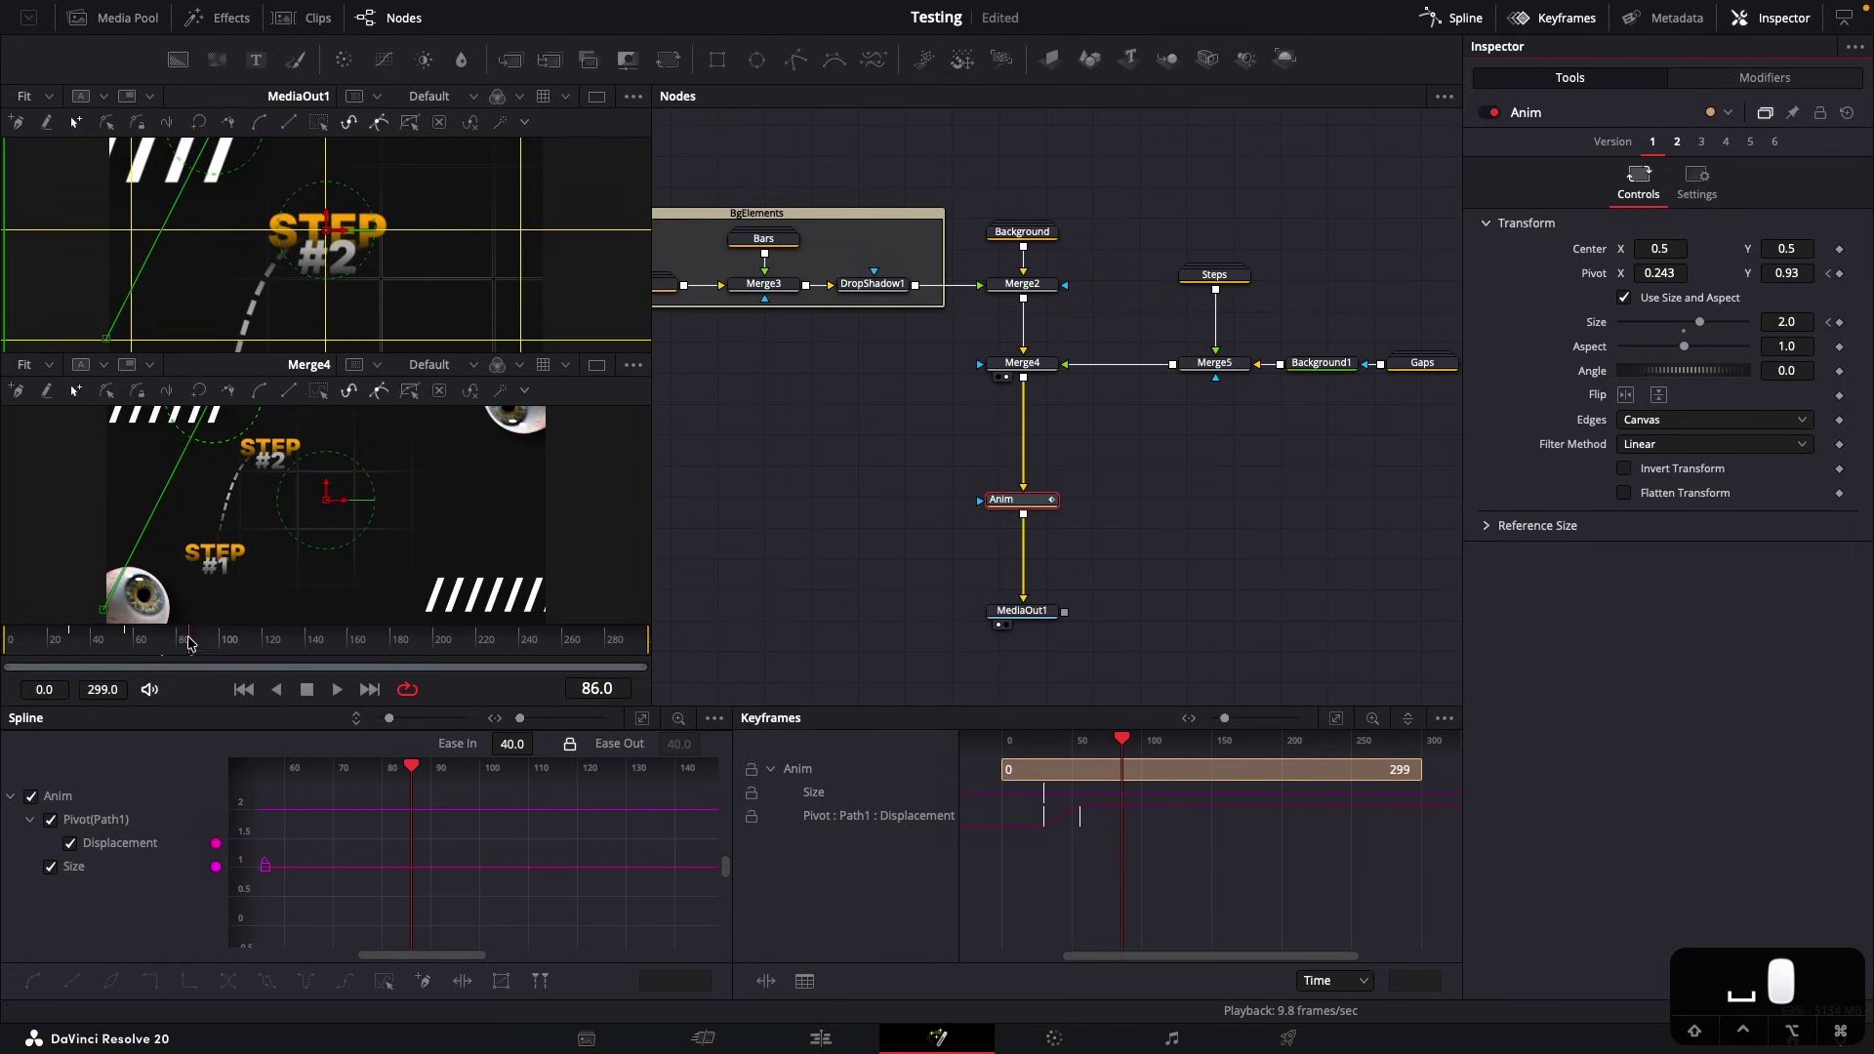
pyautogui.moveTo(189, 642); pyautogui.dragTo(194, 643)
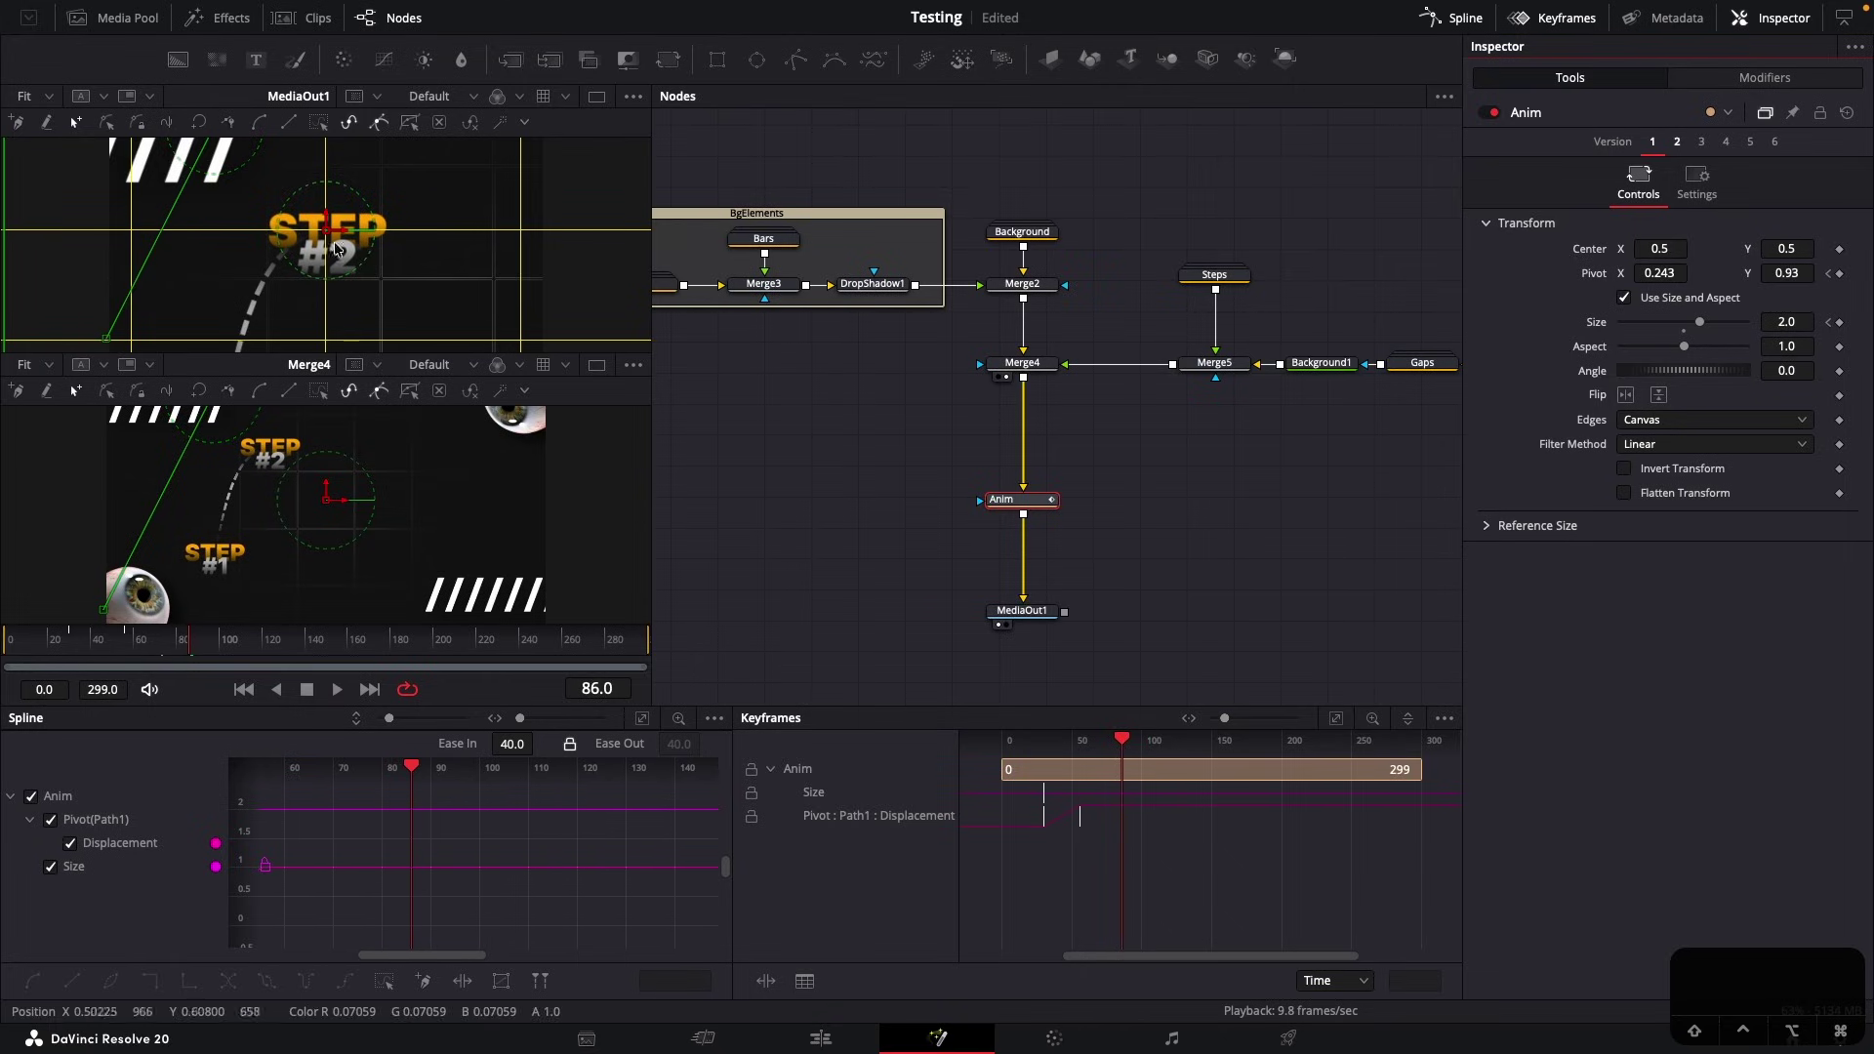
pyautogui.click(1841, 324)
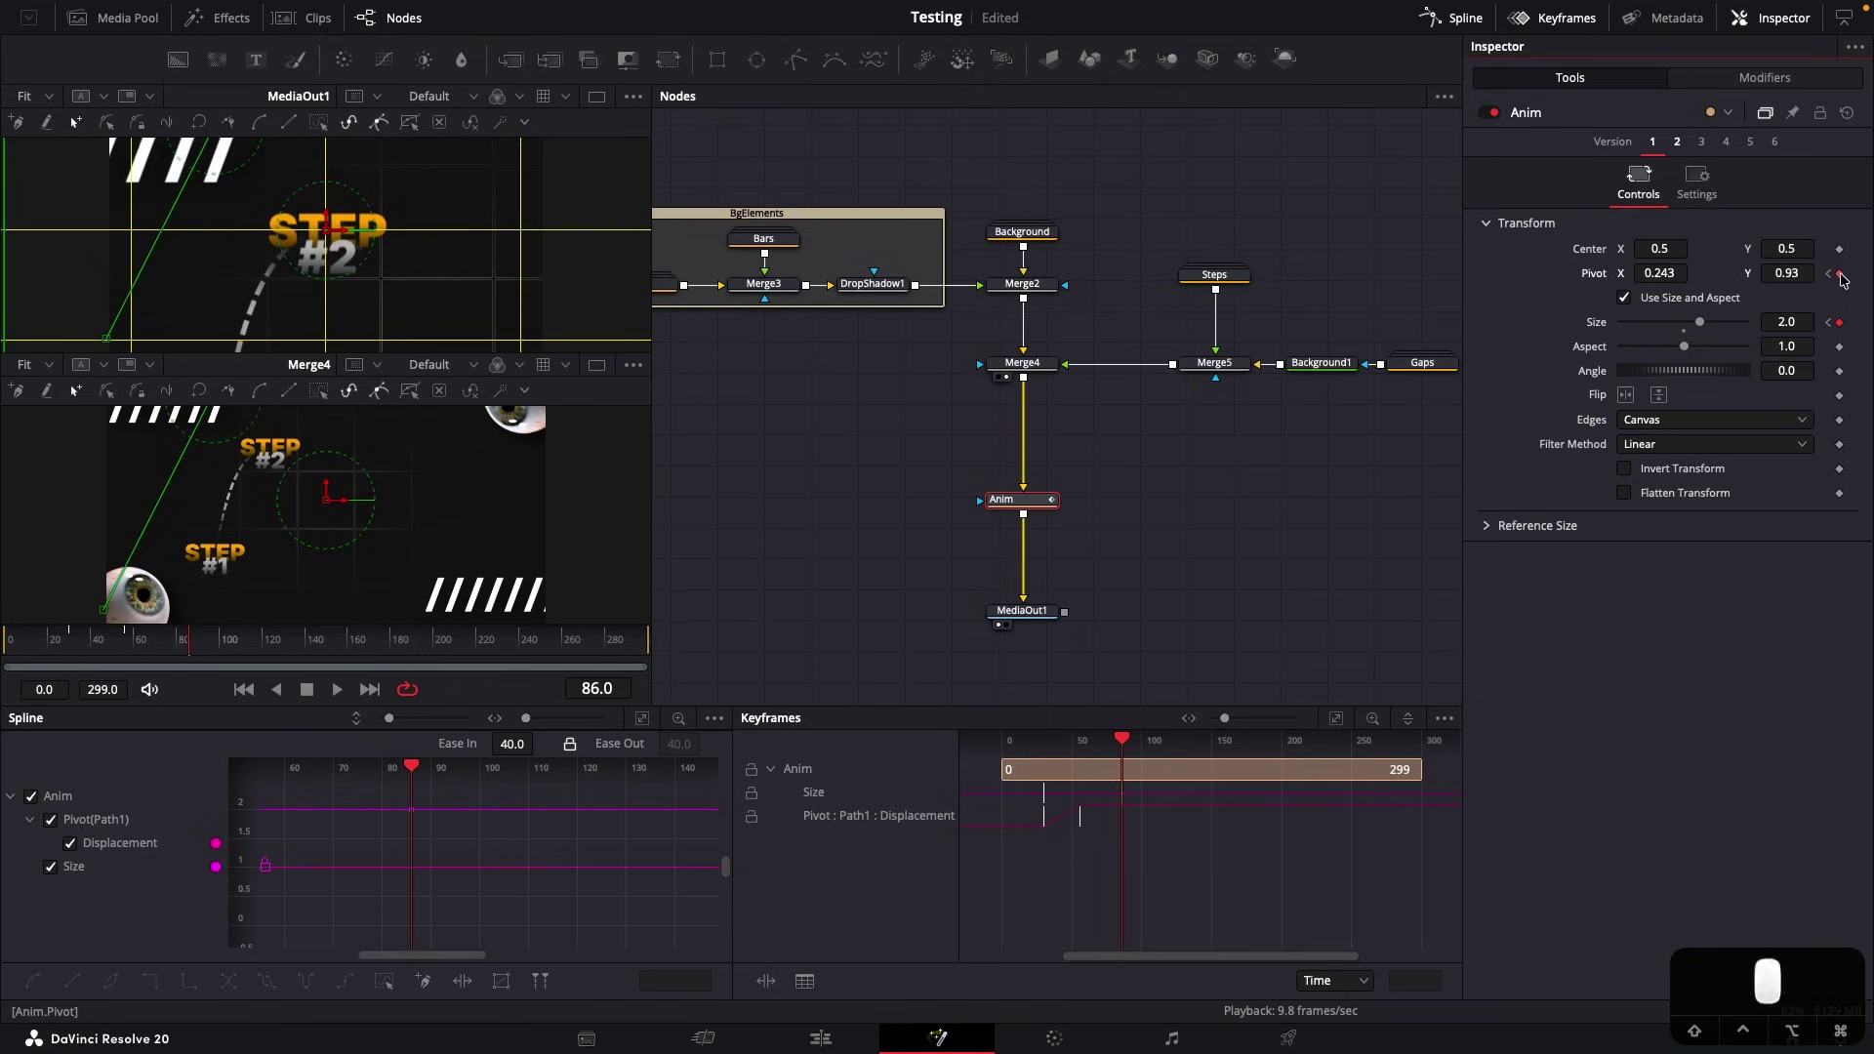
# Set Anim's Pivot to X 0.769, Y 0.041 at frame 109 to frame STEP #3, and play back the move
pyautogui.moveTo(204, 647); pyautogui.dragTo(241, 645)
pyautogui.press('Left')
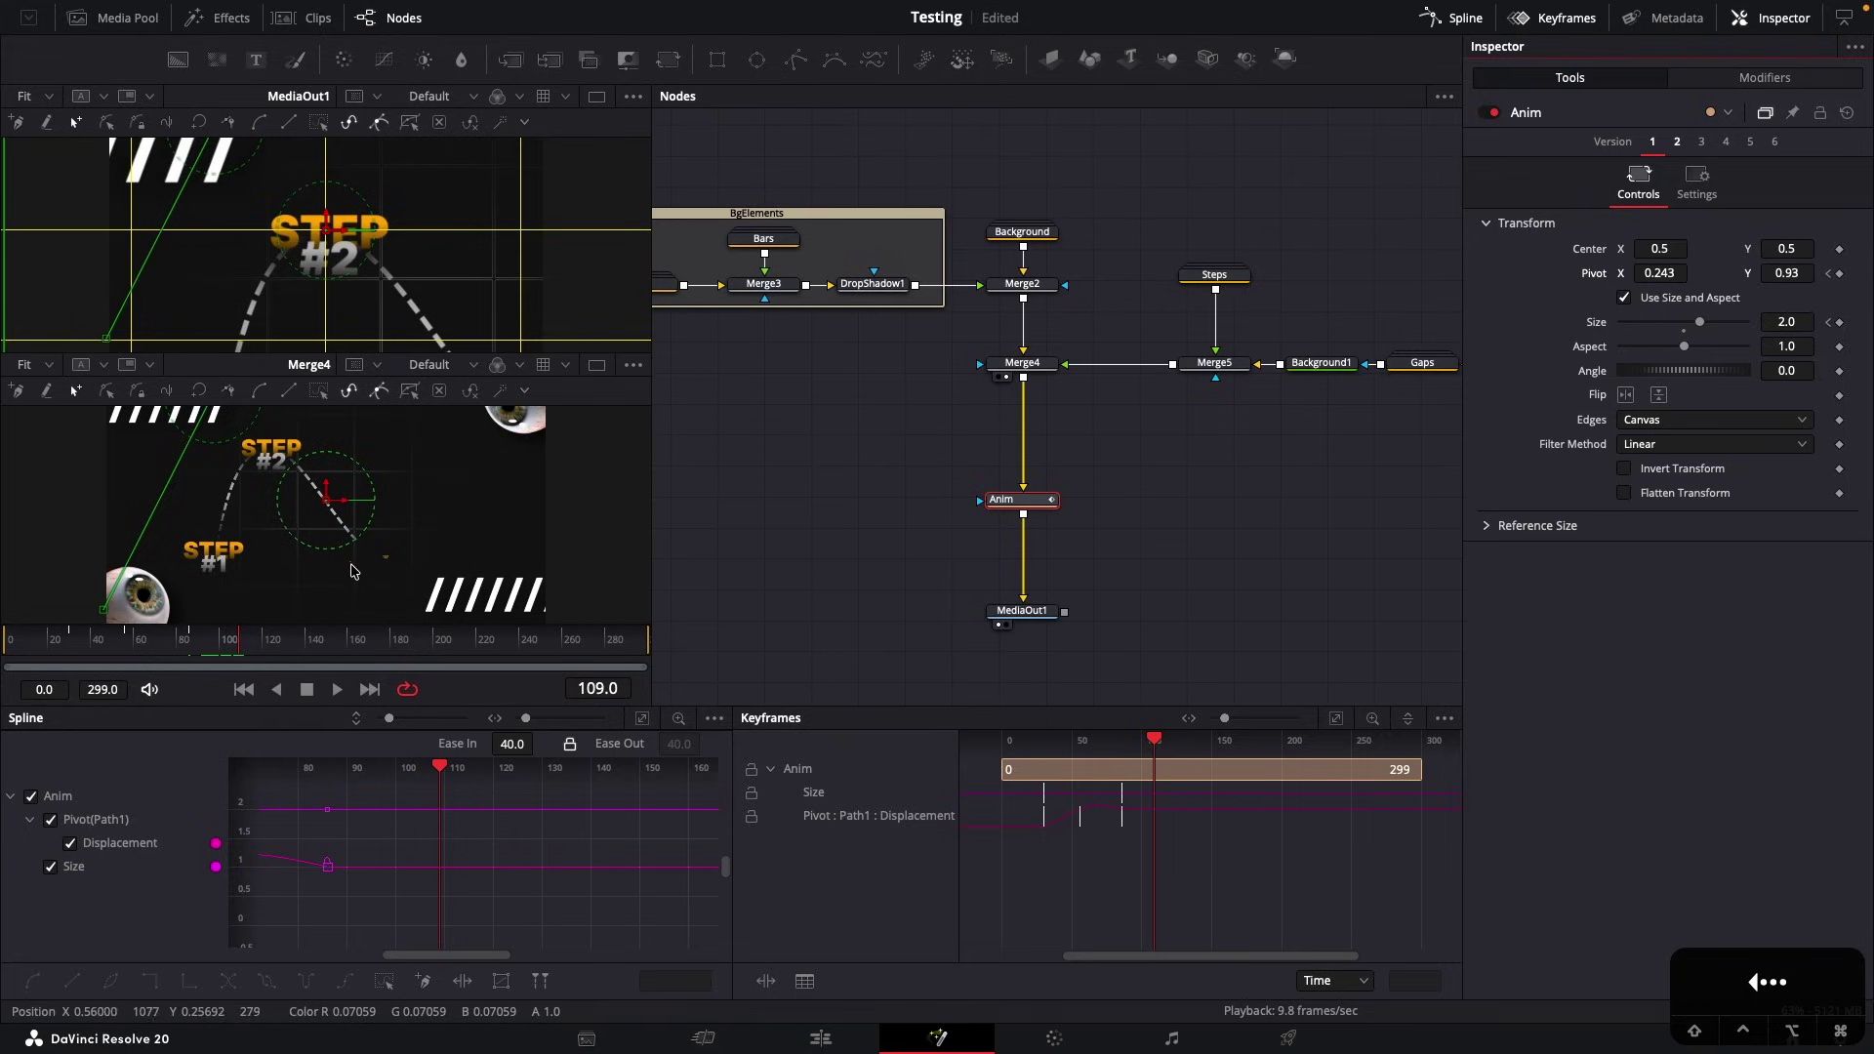
pyautogui.press('Right')
pyautogui.press('Left')
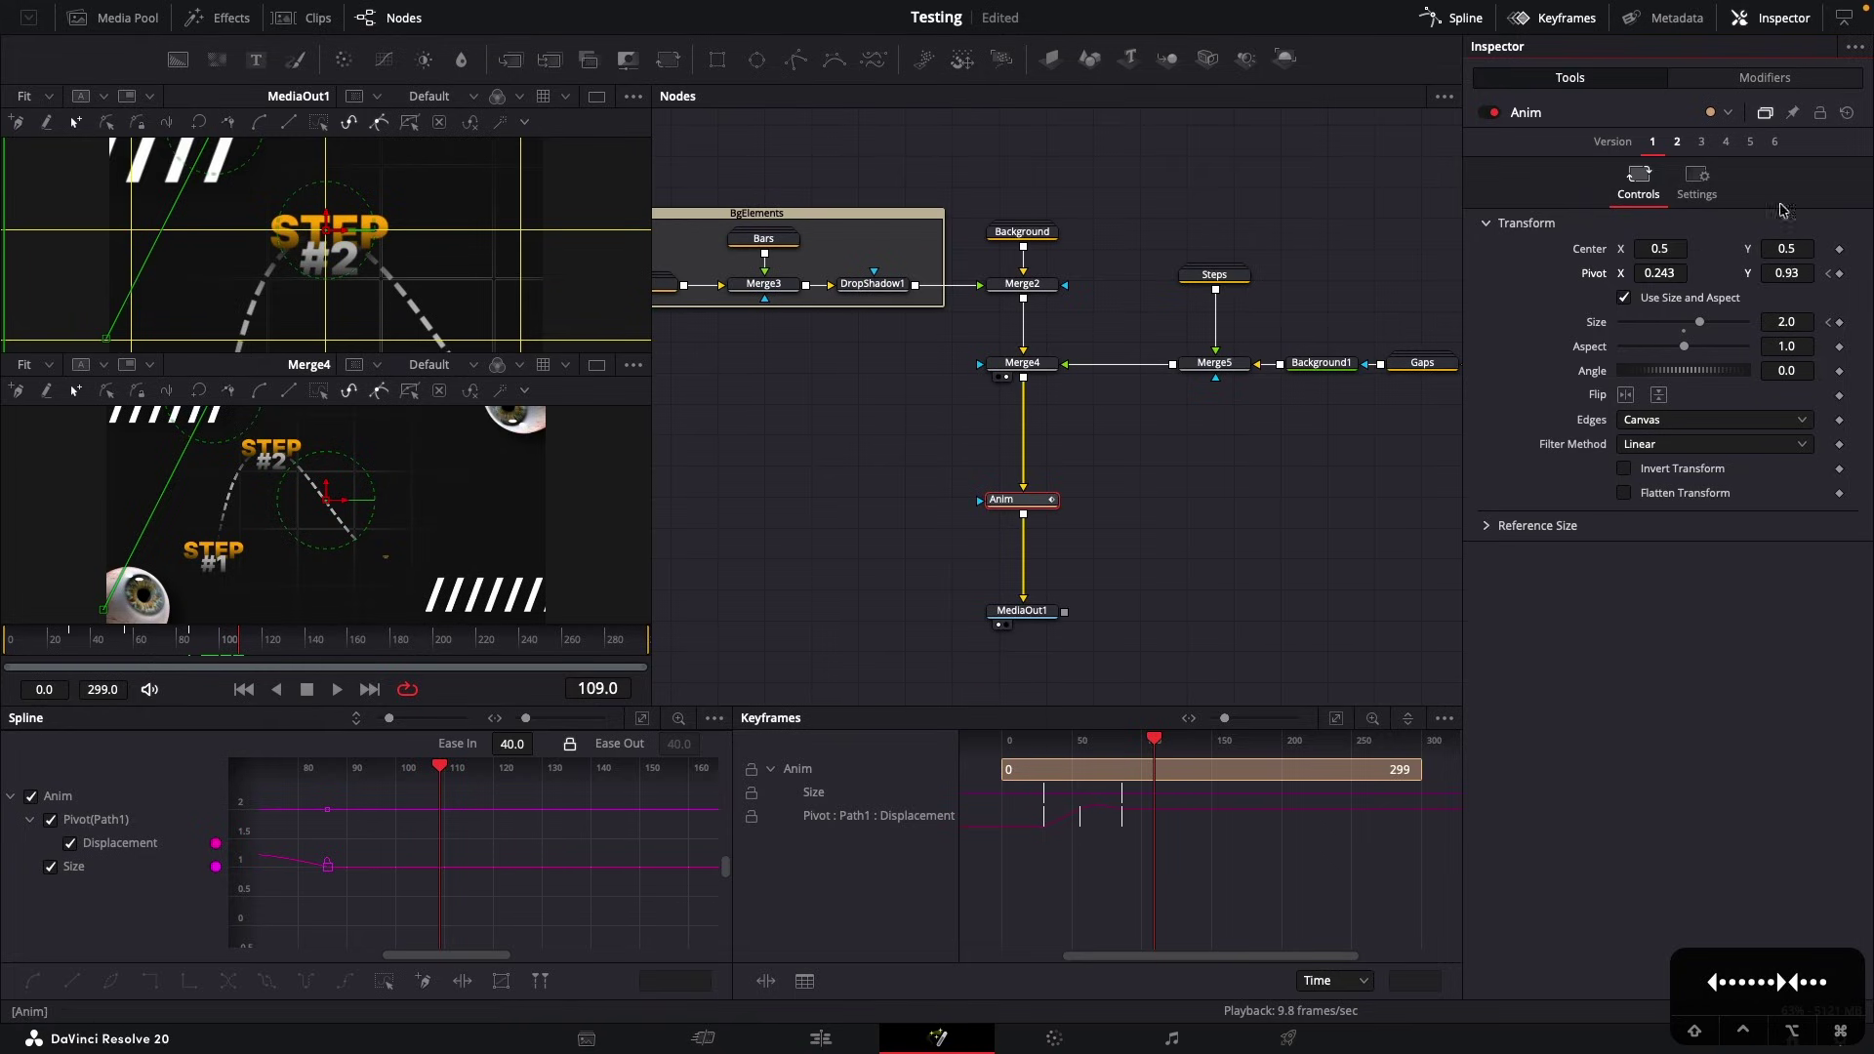
pyautogui.moveTo(1665, 274); pyautogui.dragTo(1727, 276)
pyautogui.click(219, 646)
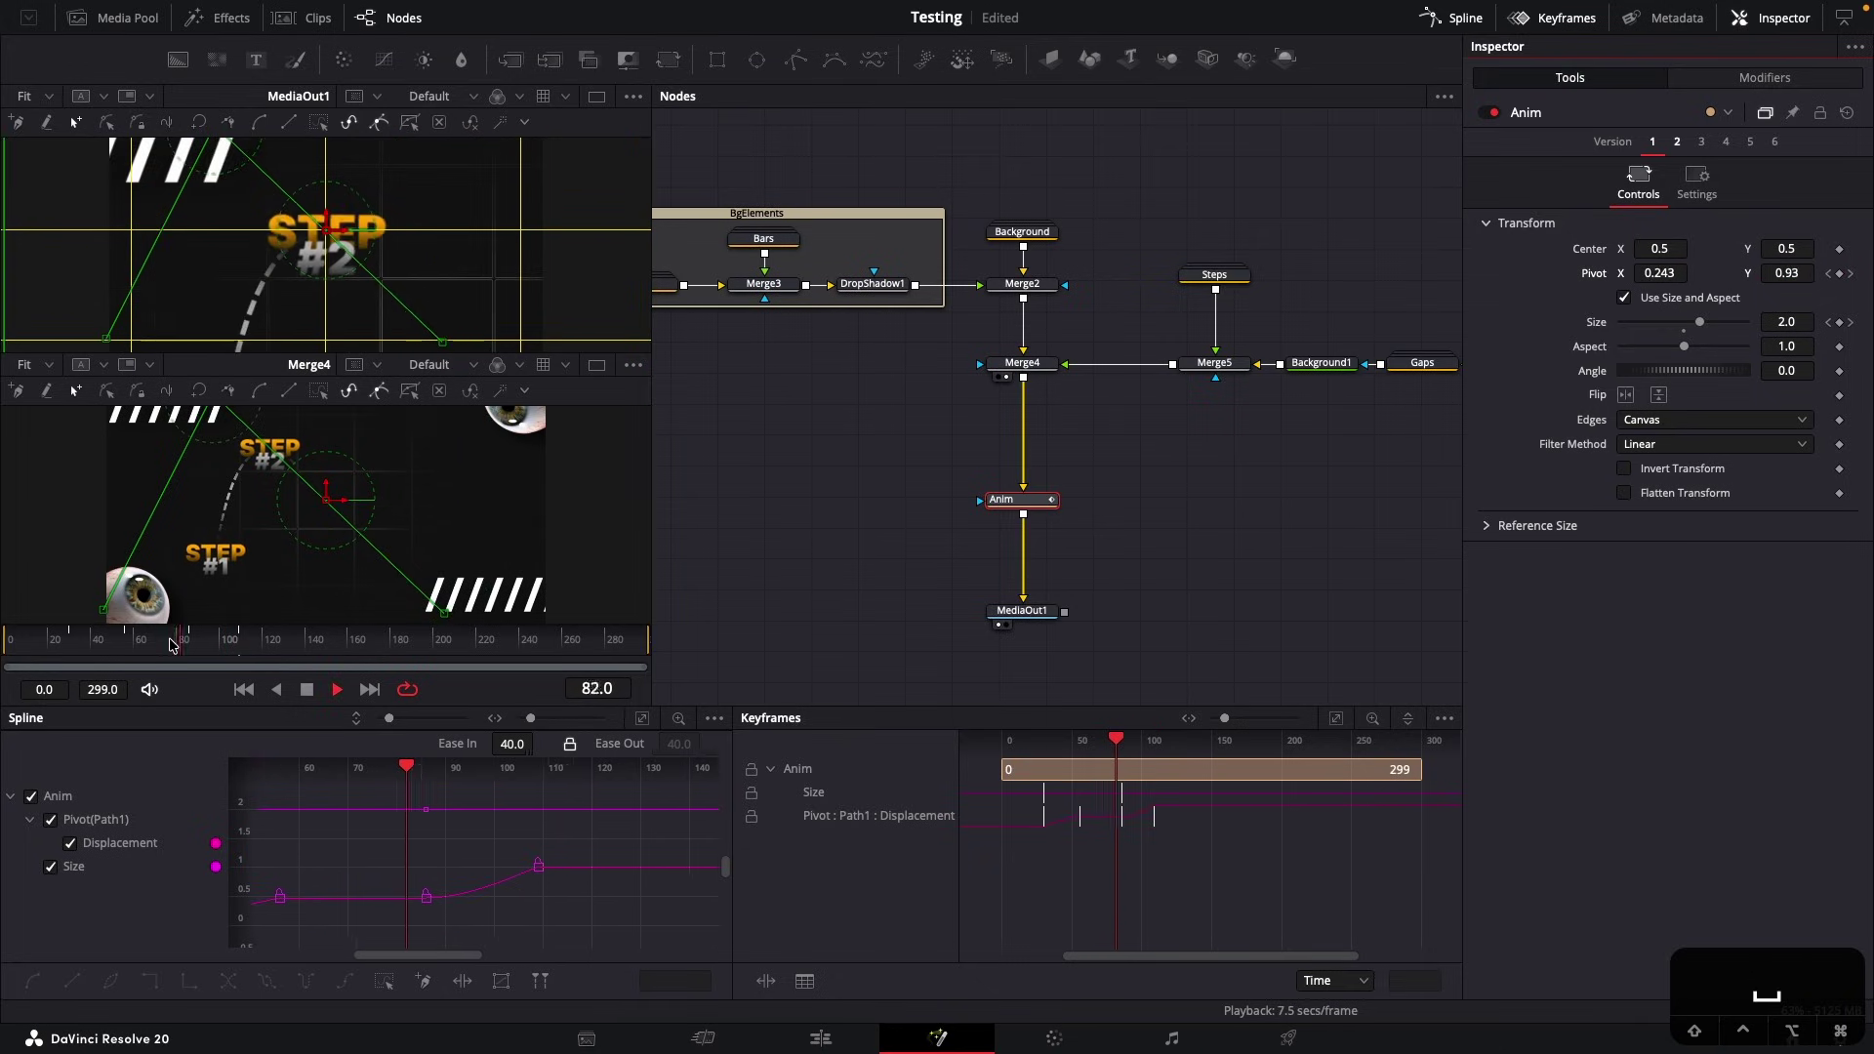
pyautogui.press('space')
pyautogui.press('space')
# Hold Anim's Size and Pivot with keyframes at about frame 123, and set Pivot to X 1.0, Y 0.923 at frame 138 for STEP #4
pyautogui.moveTo(260, 646); pyautogui.dragTo(324, 645)
pyautogui.click(1839, 322)
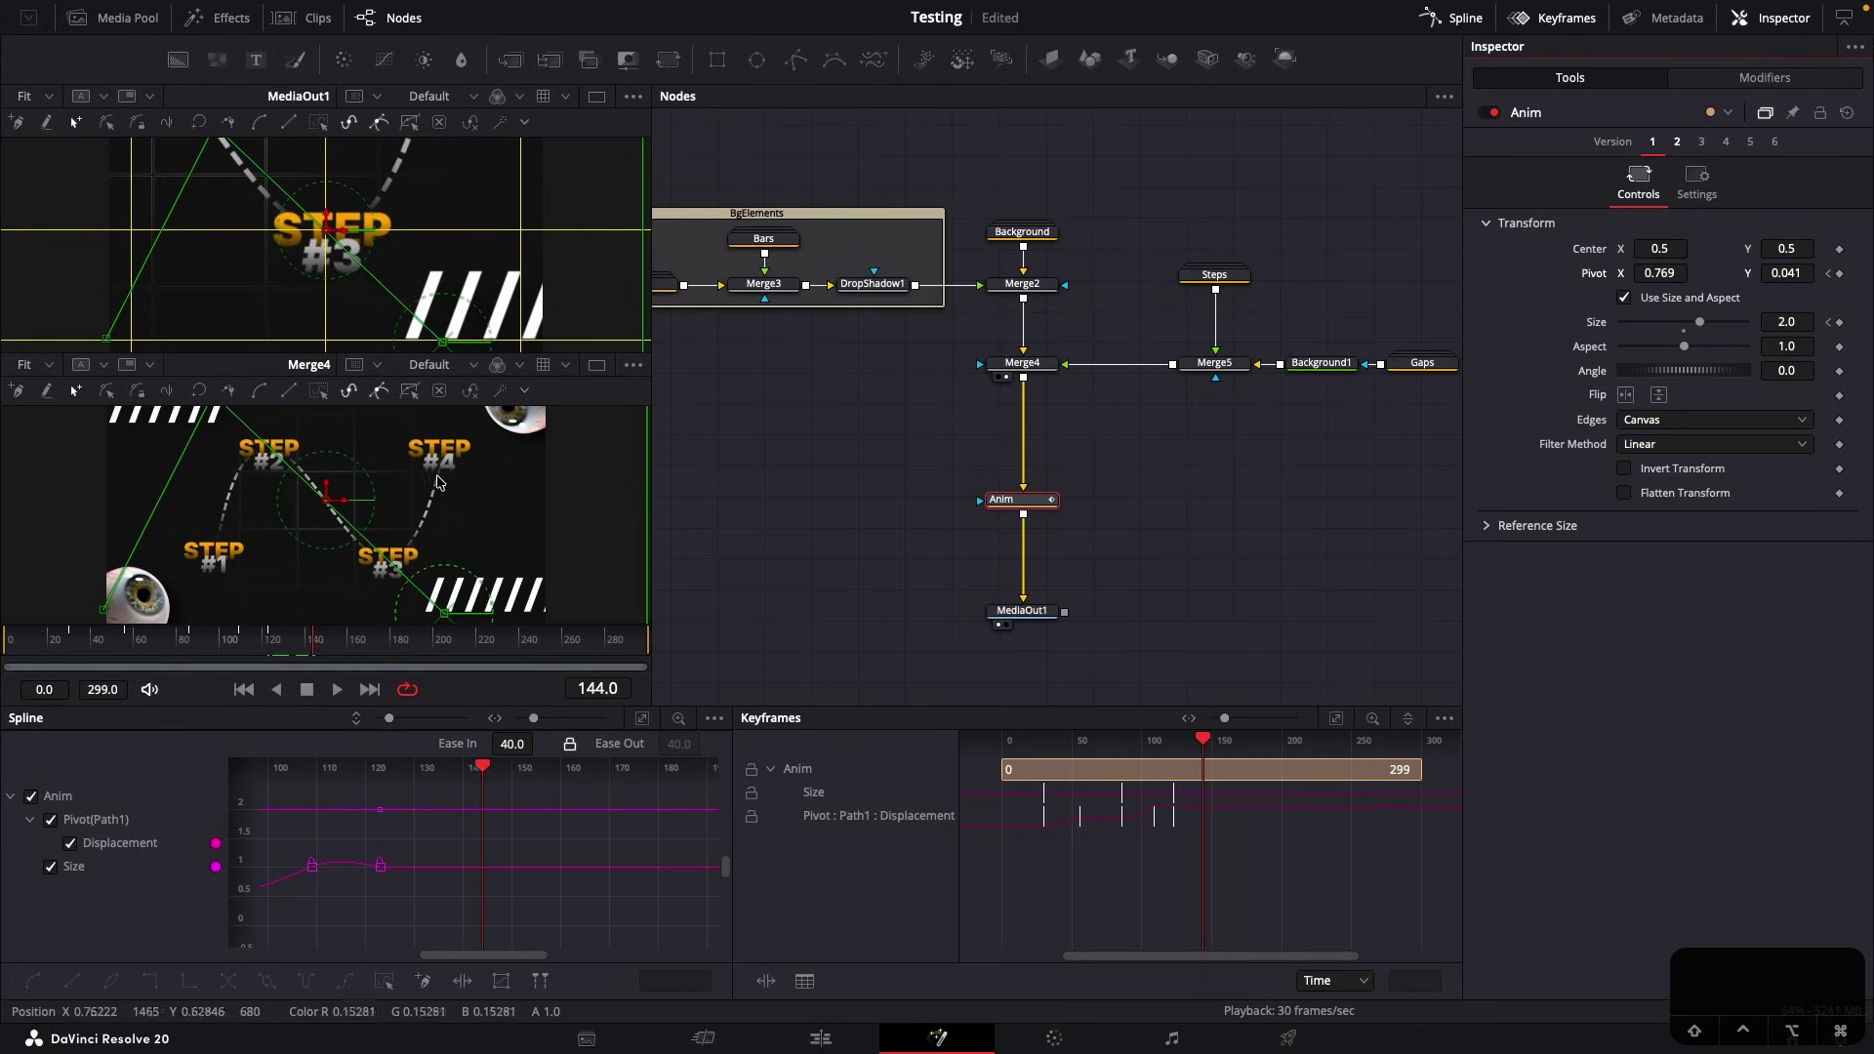
pyautogui.press('Left')
pyautogui.press('Left')
pyautogui.press('Left')
pyautogui.press('Left')
pyautogui.press('Left')
pyautogui.press('Left')
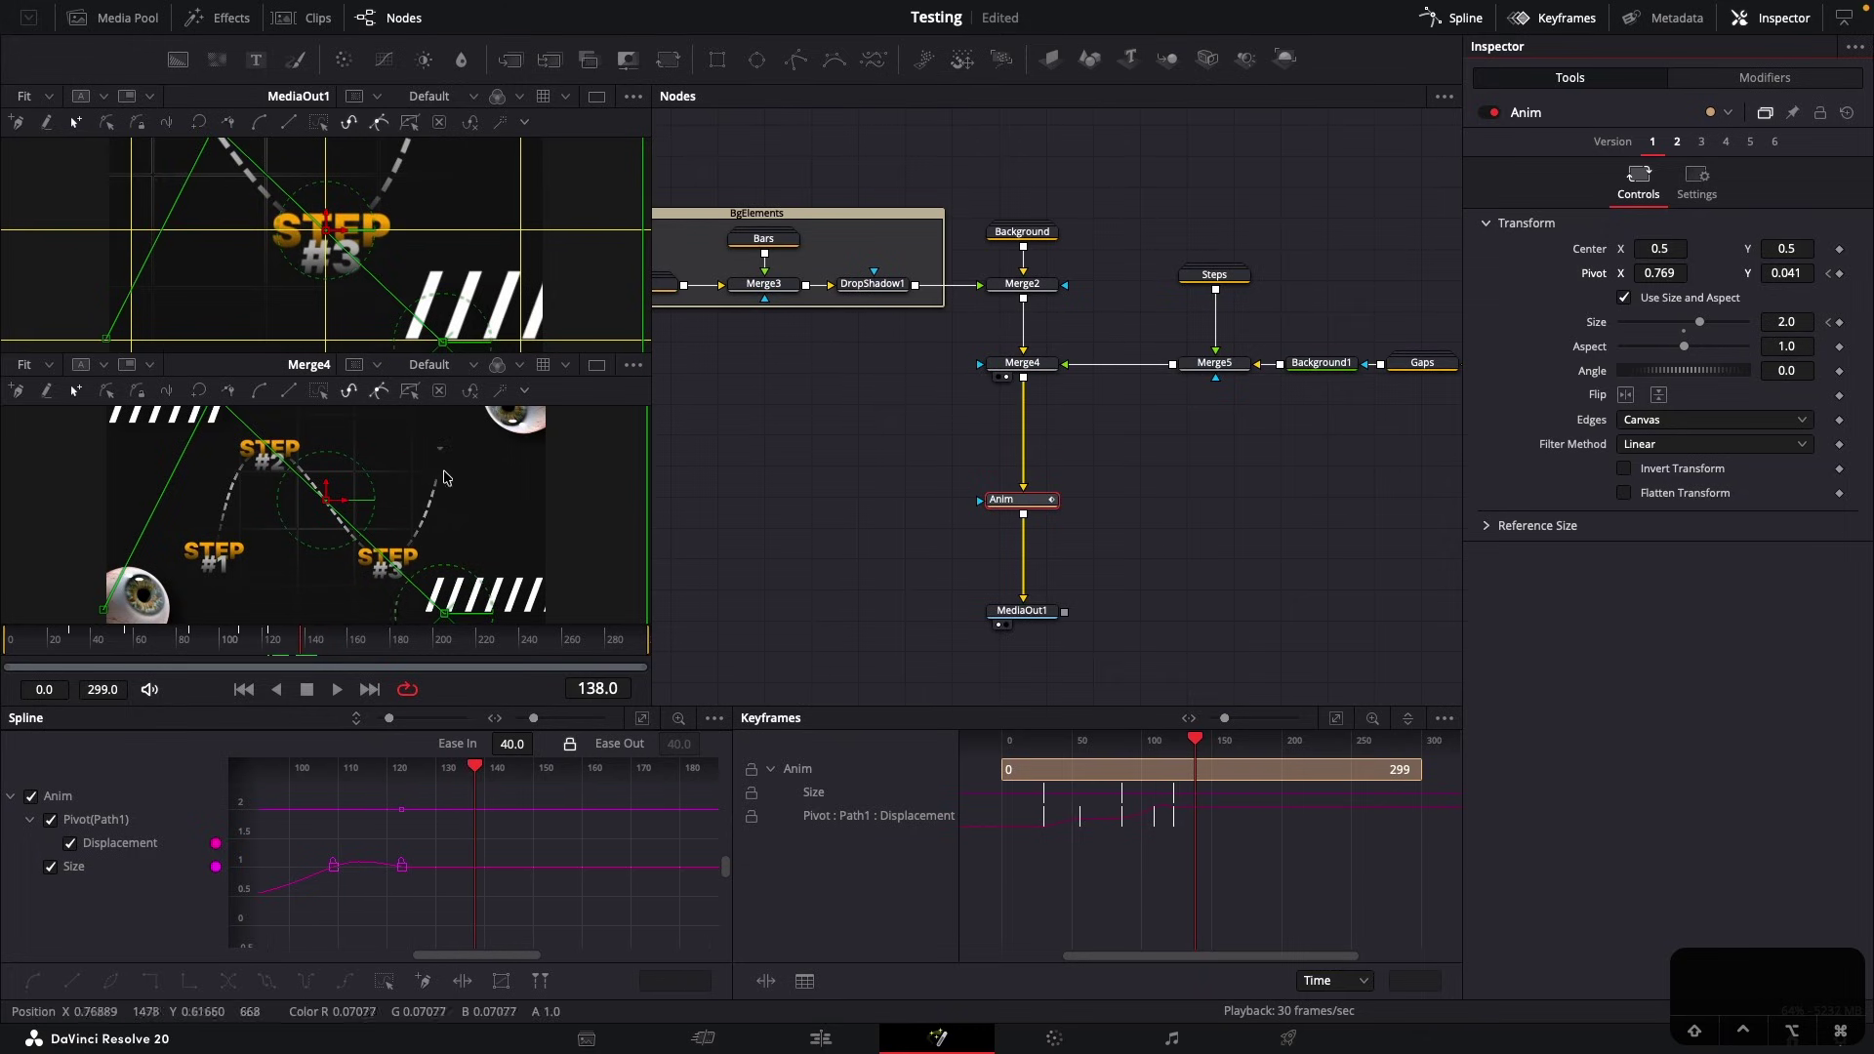
pyautogui.moveTo(1659, 273); pyautogui.dragTo(1697, 273)
pyautogui.moveTo(1787, 274); pyautogui.dragTo(1867, 273)
pyautogui.moveTo(1660, 273); pyautogui.dragTo(1782, 274)
pyautogui.moveTo(1649, 270)
pyautogui.mouseDown()
pyautogui.moveTo(1611, 269)
pyautogui.moveTo(1628, 269)
pyautogui.mouseUp()
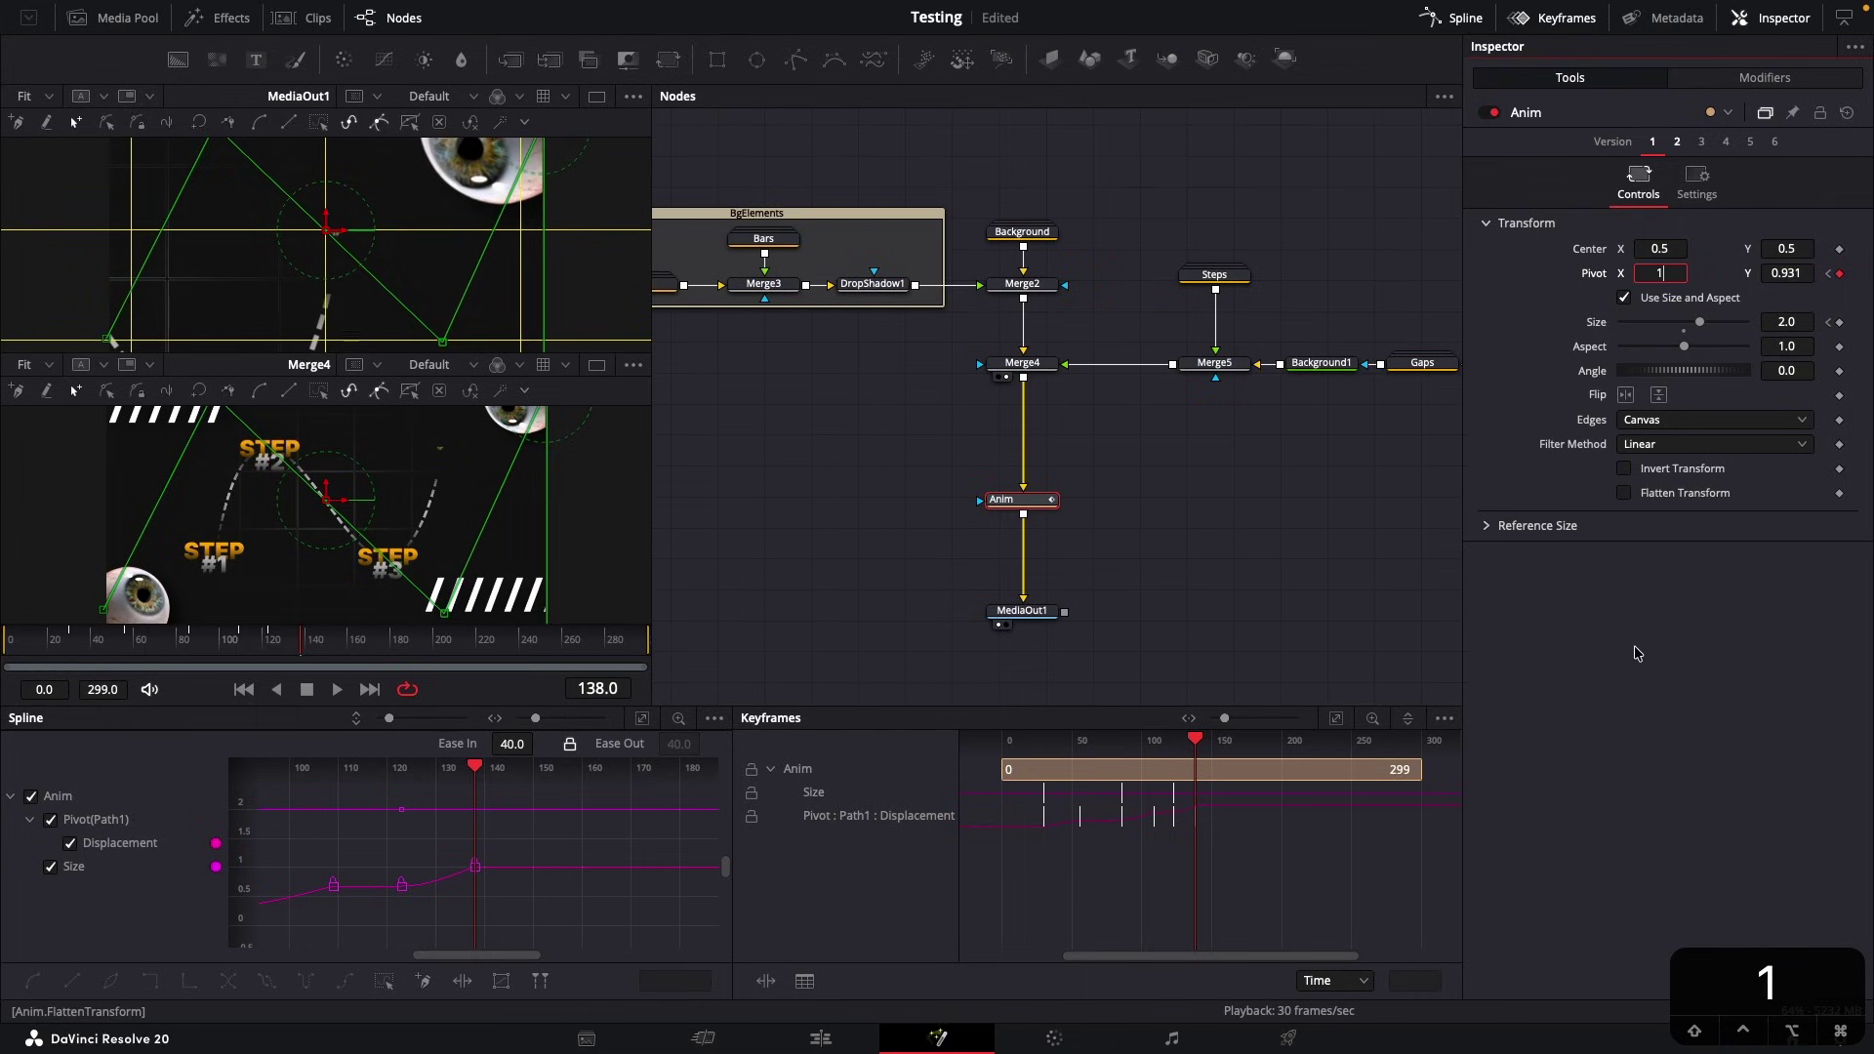
pyautogui.write('1')
pyautogui.press('Return')
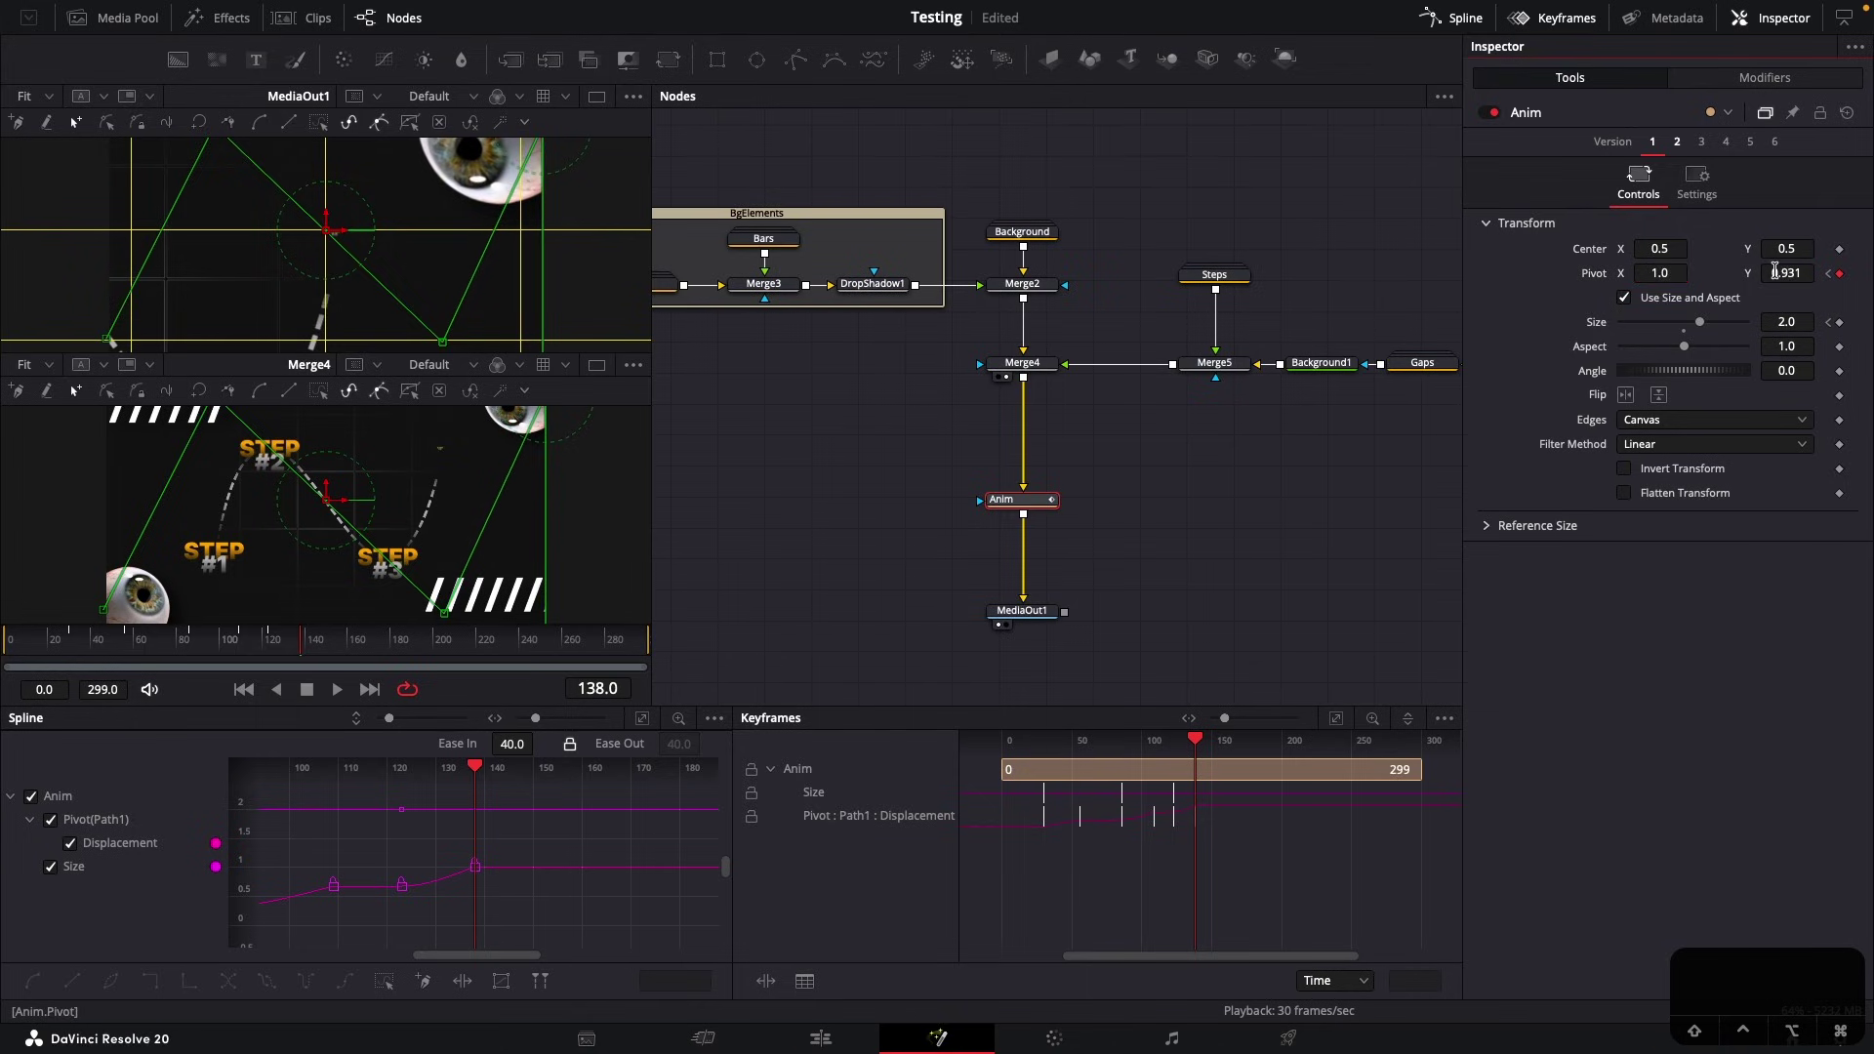
pyautogui.moveTo(1786, 274); pyautogui.dragTo(1777, 273)
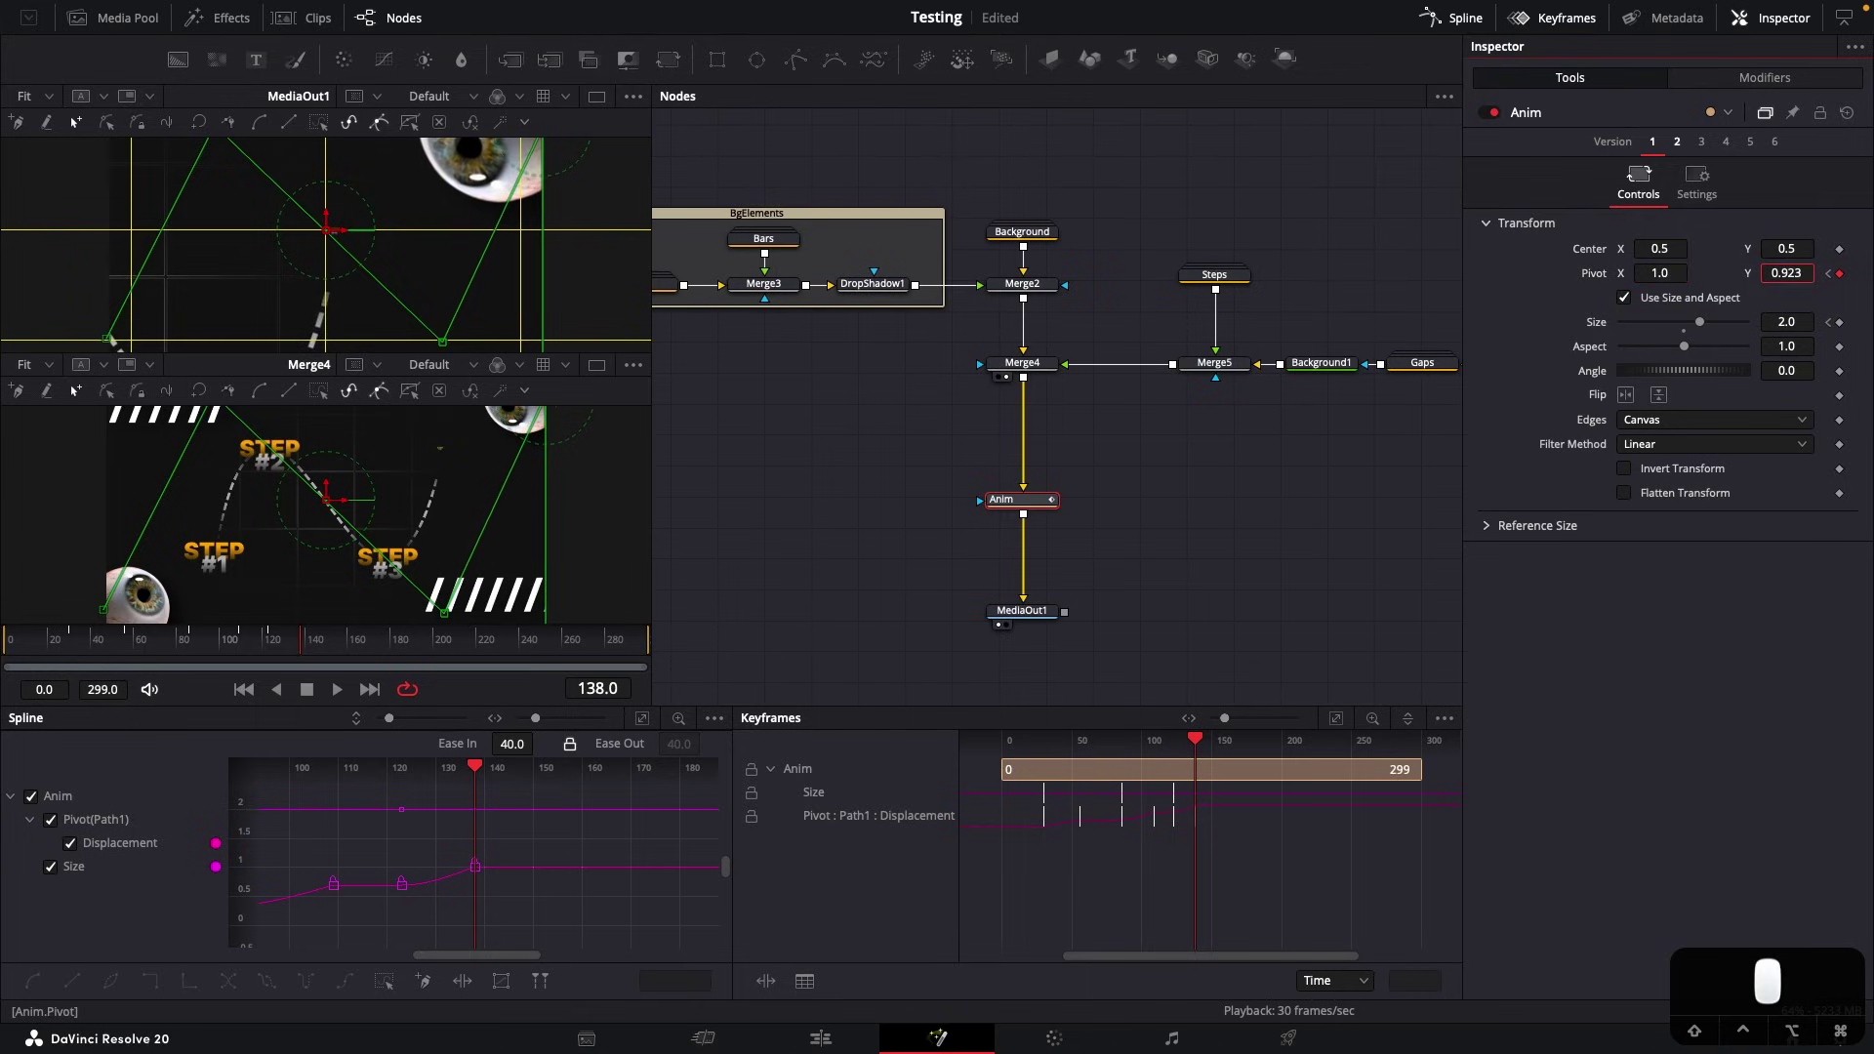
# Play back the move from STEP #3 to STEP #4 twice to check its timing and framing
pyautogui.click(256, 648)
pyautogui.press('space')
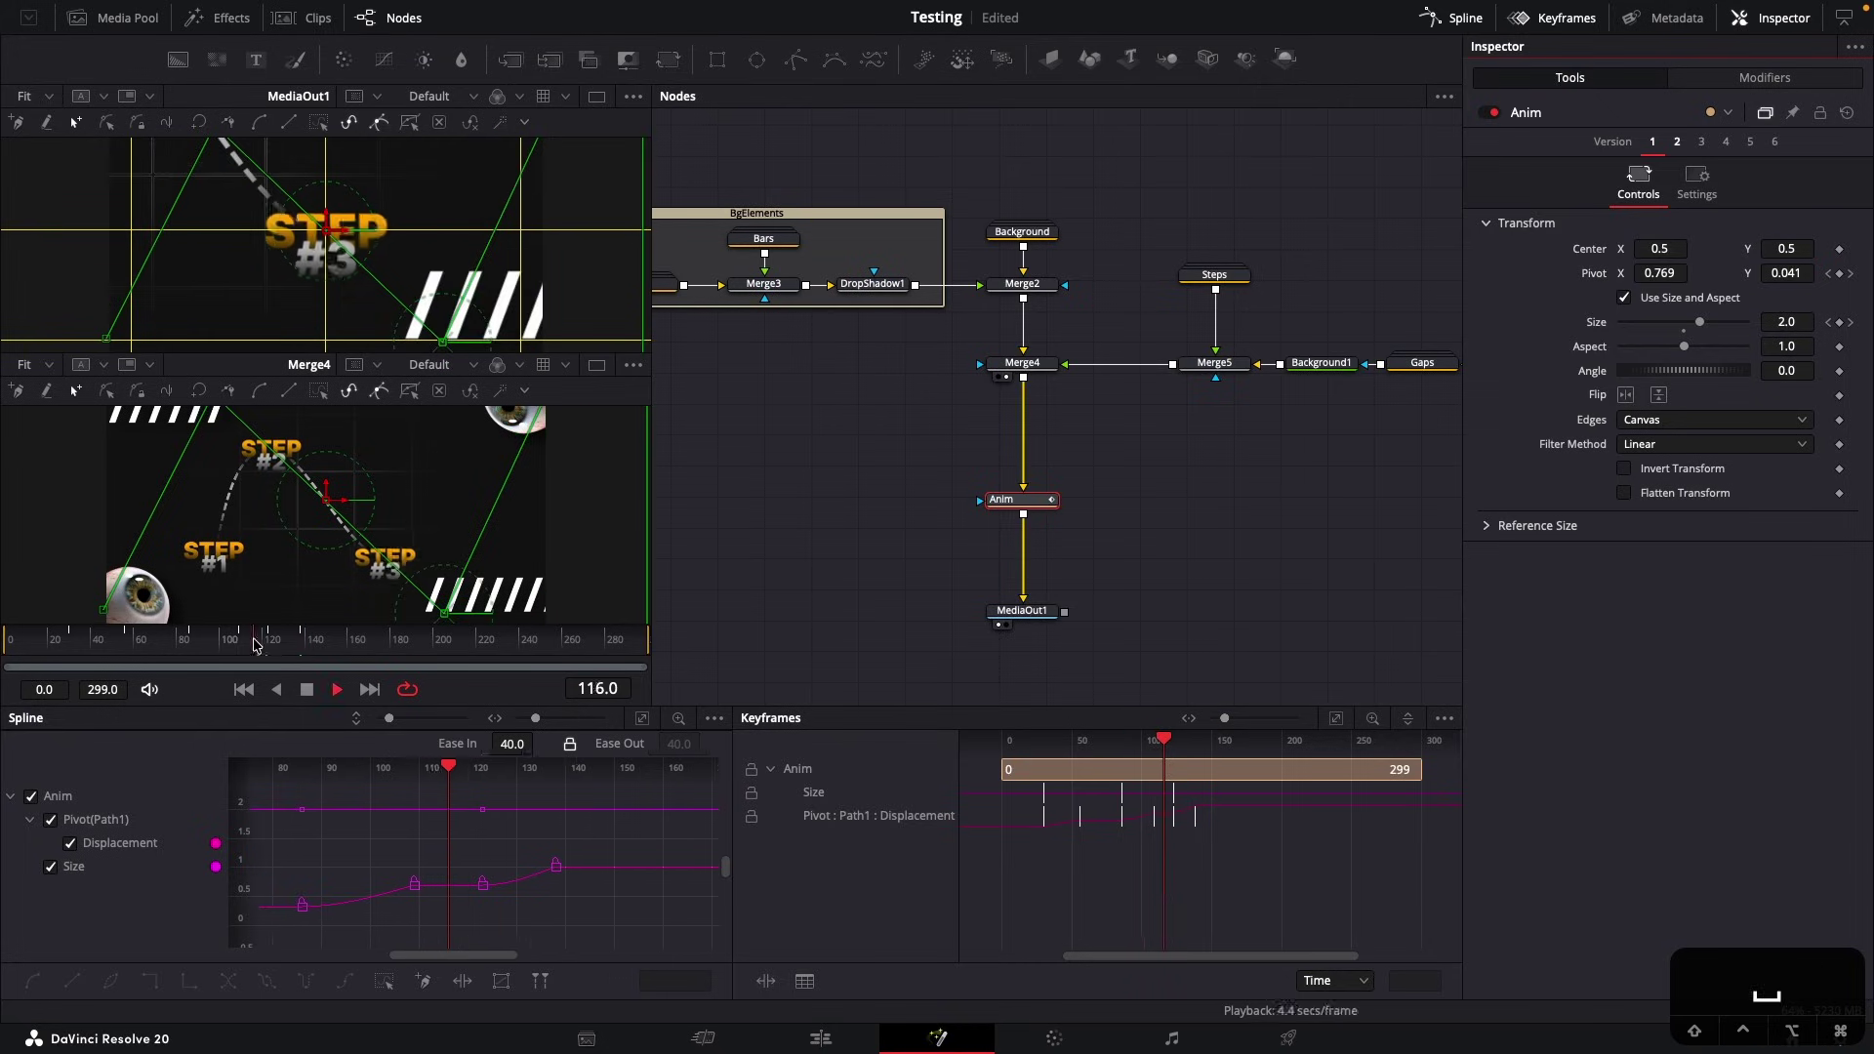
pyautogui.press('space')
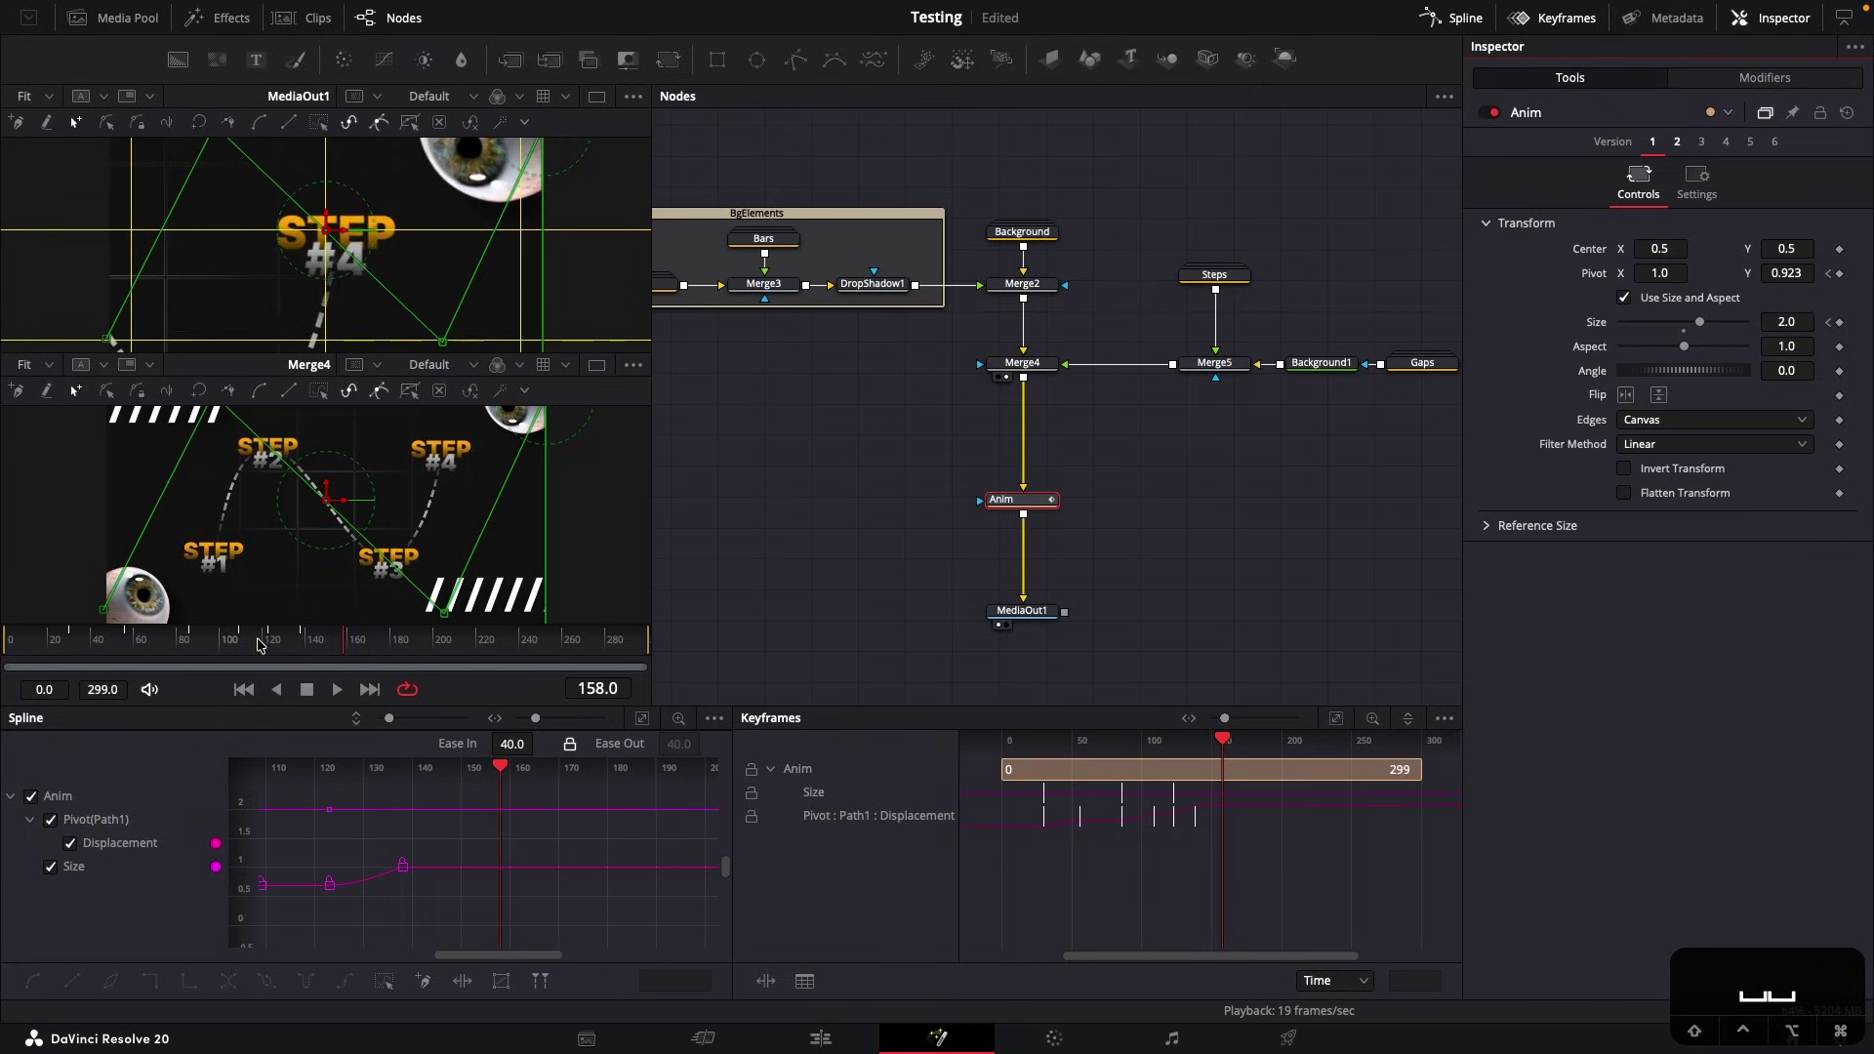
pyautogui.click(249, 646)
pyautogui.press('space')
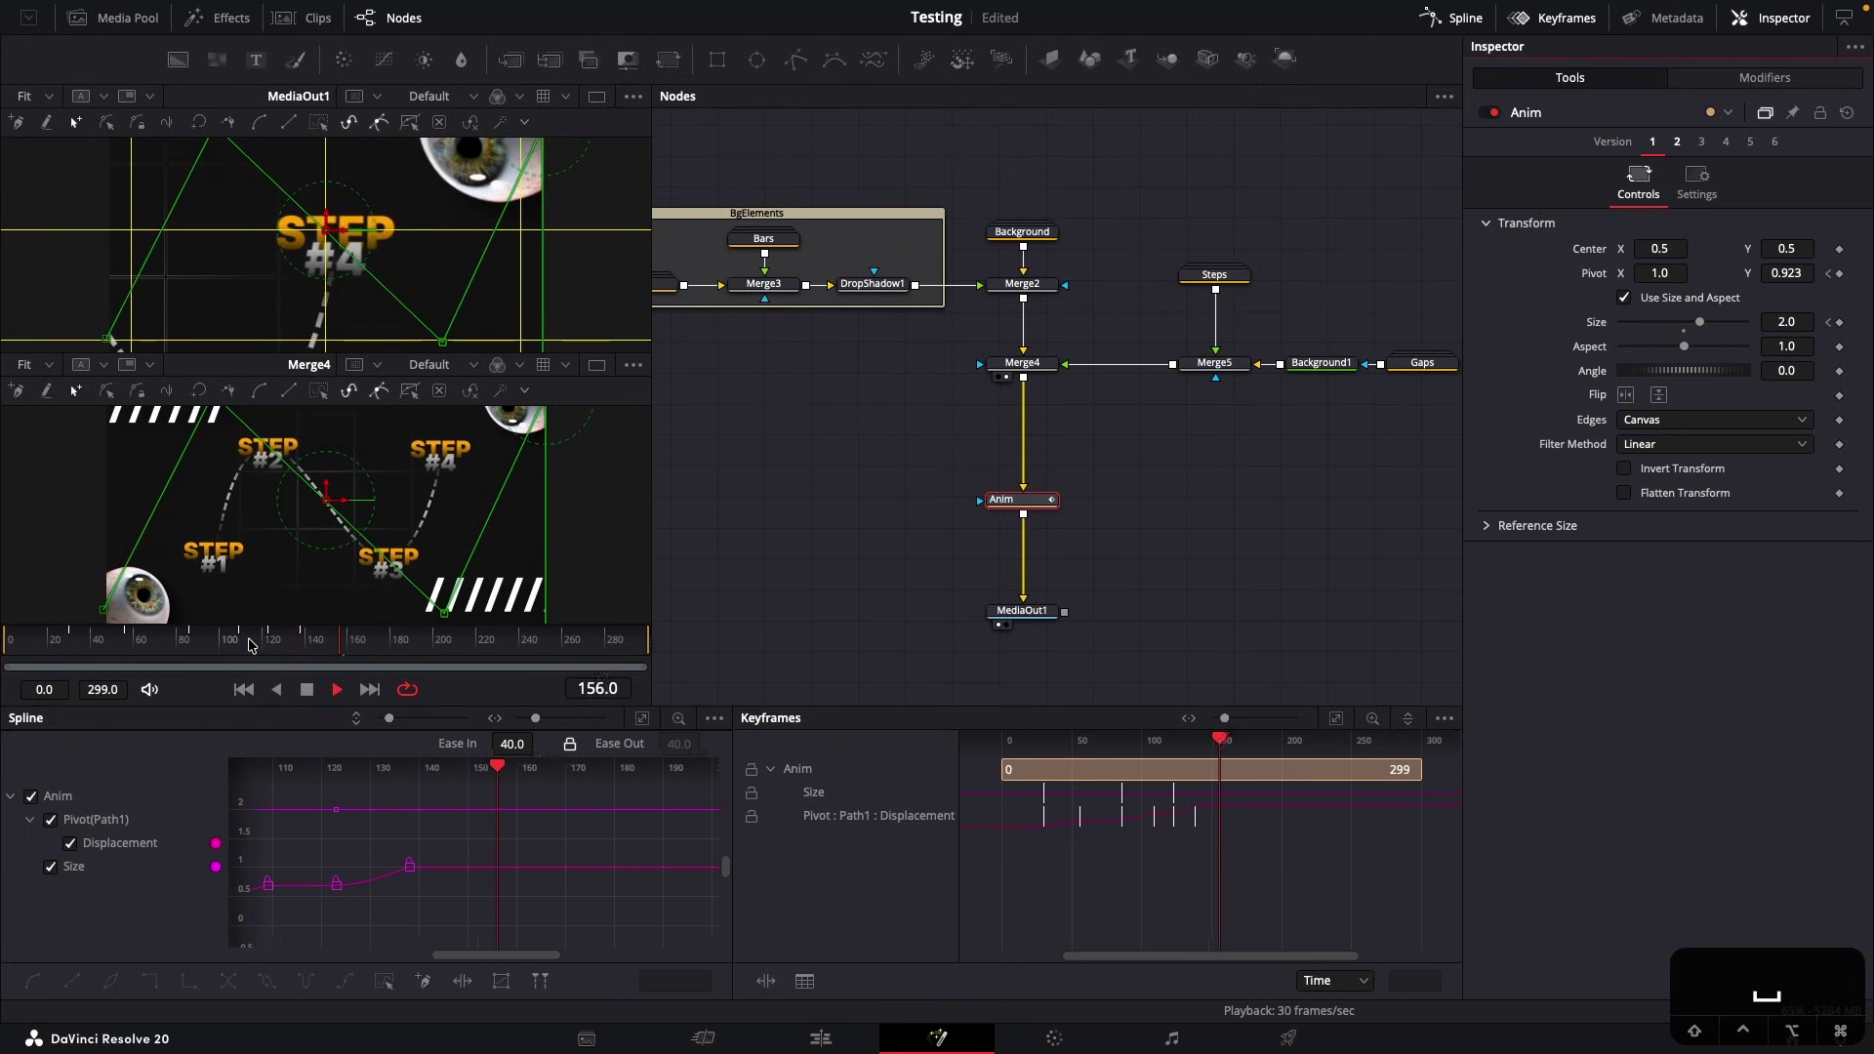
pyautogui.press('space')
# Hold Anim's Size and Pivot with keyframes at frame 150, and set Size to 1.0 at frame 170
pyautogui.moveTo(356, 638)
pyautogui.mouseDown()
pyautogui.moveTo(274, 640)
pyautogui.moveTo(390, 646)
pyautogui.mouseUp()
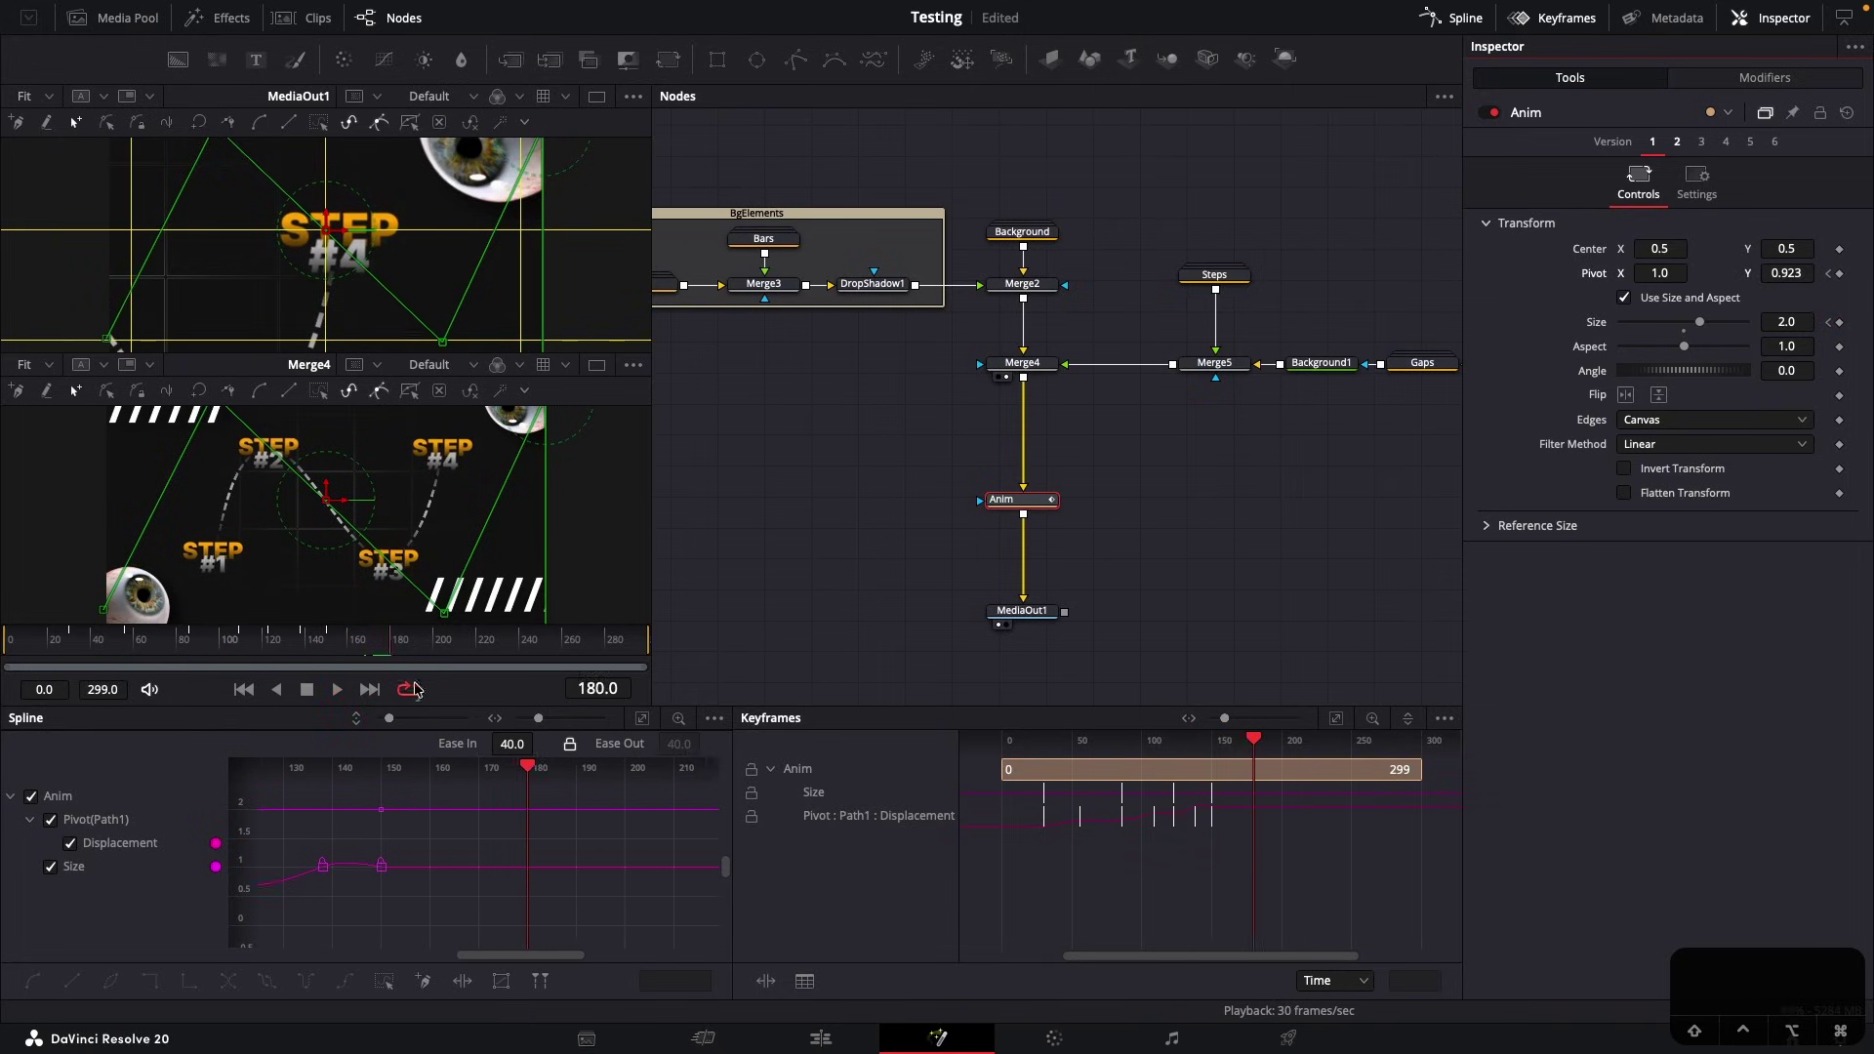
pyautogui.click(371, 645)
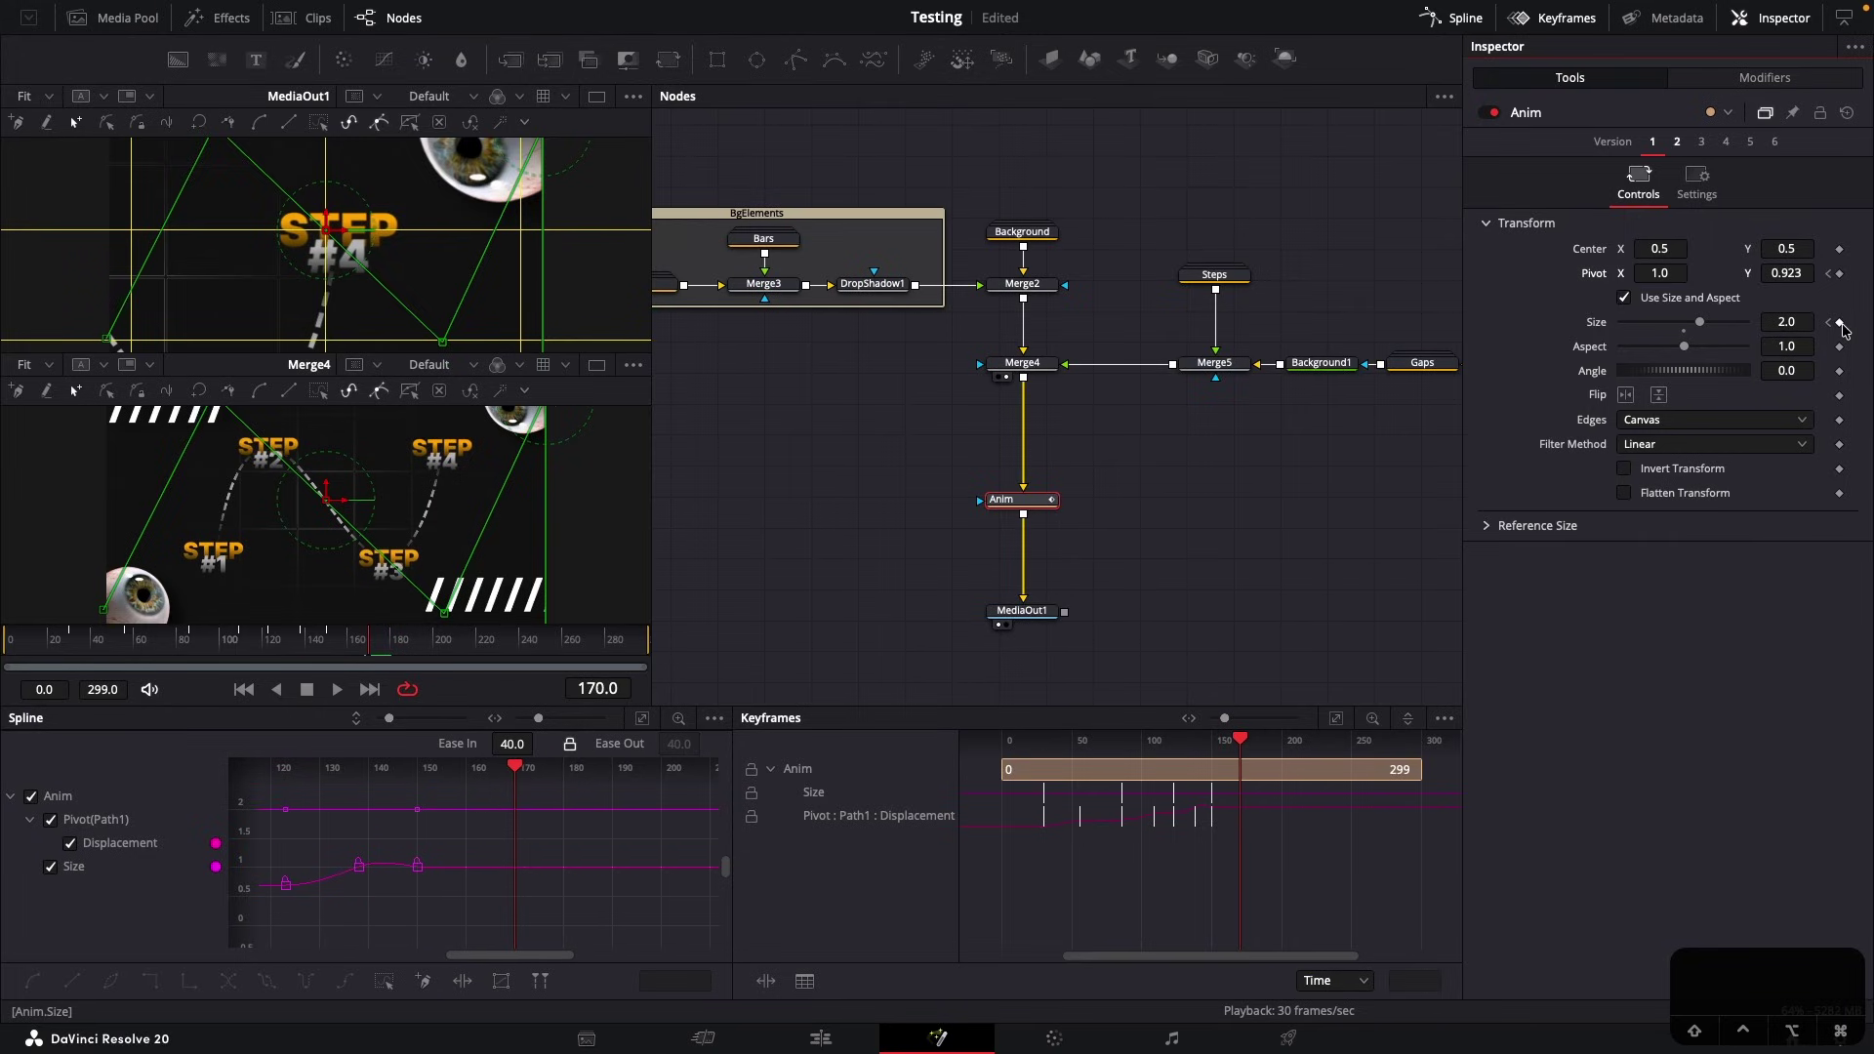
pyautogui.click(1686, 332)
pyautogui.click(590, 921)
pyautogui.press('super+f')
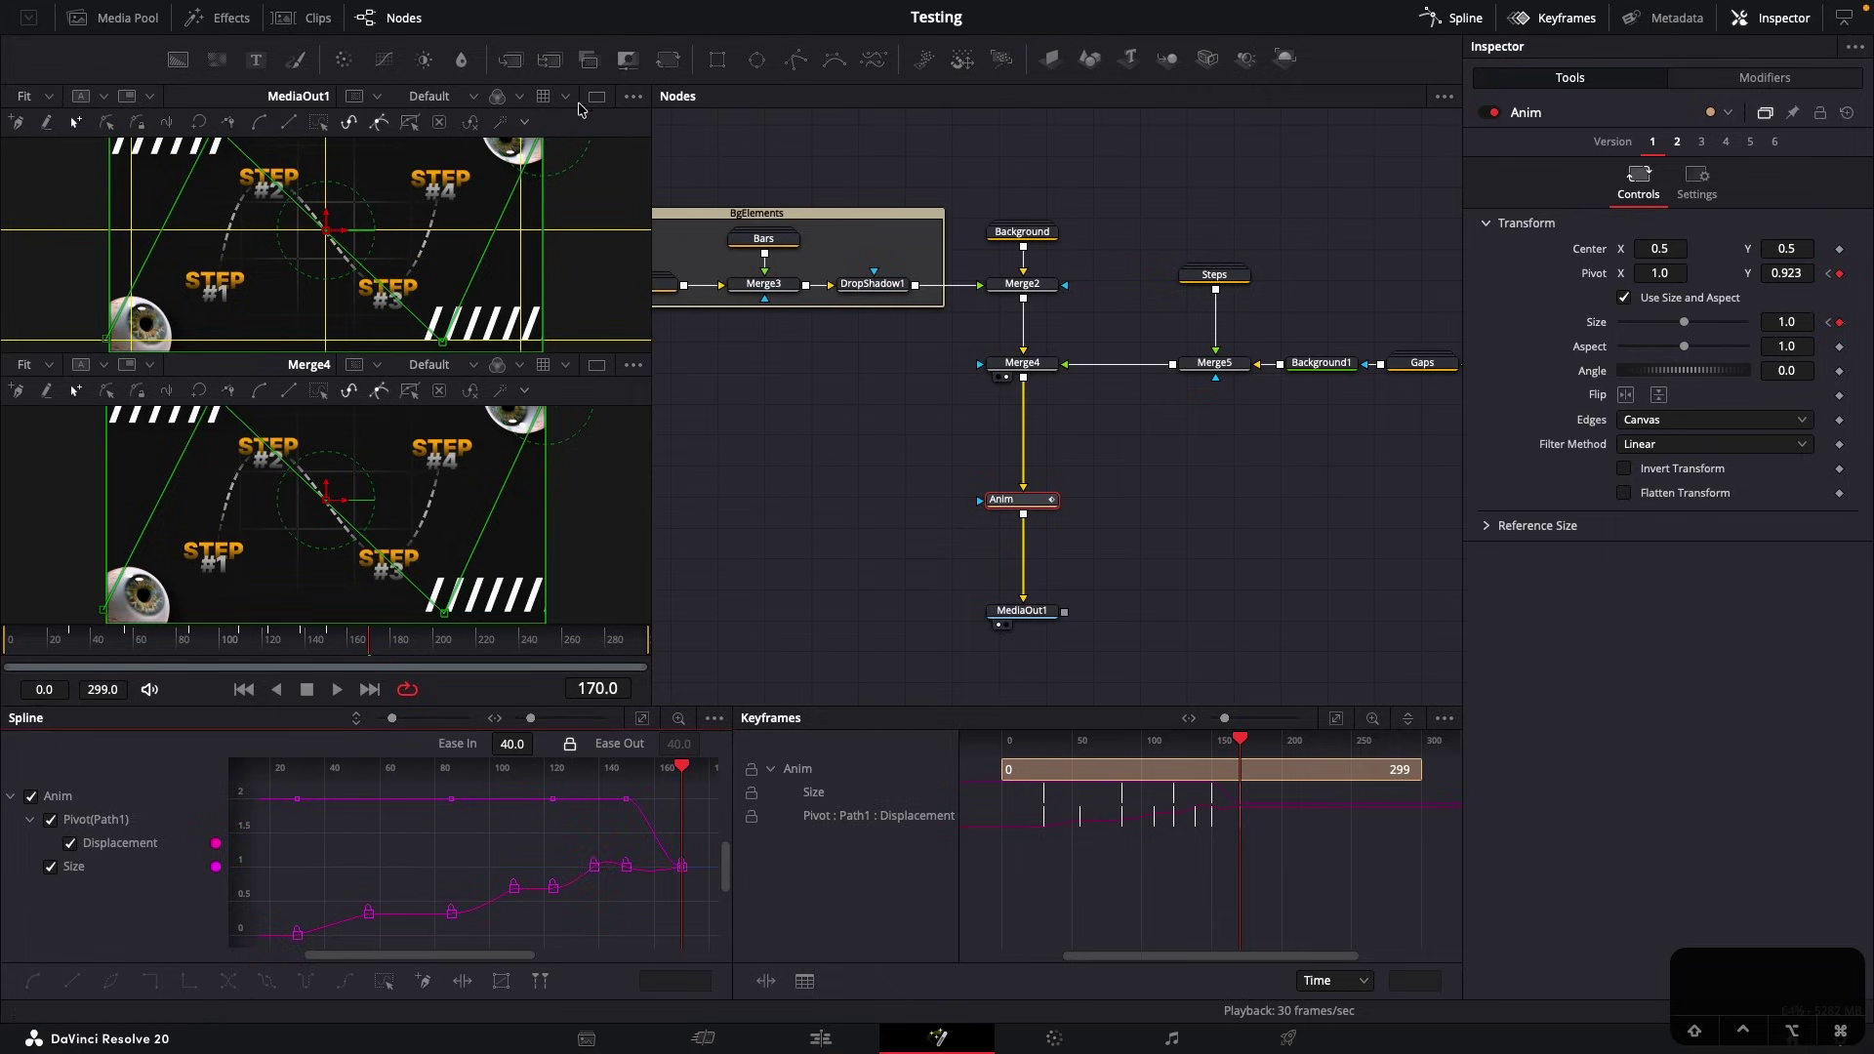
# Show only the MediaOut1 viewer without guides, and play back the animation from frame 0 to check the final zoom-out
pyautogui.click(597, 96)
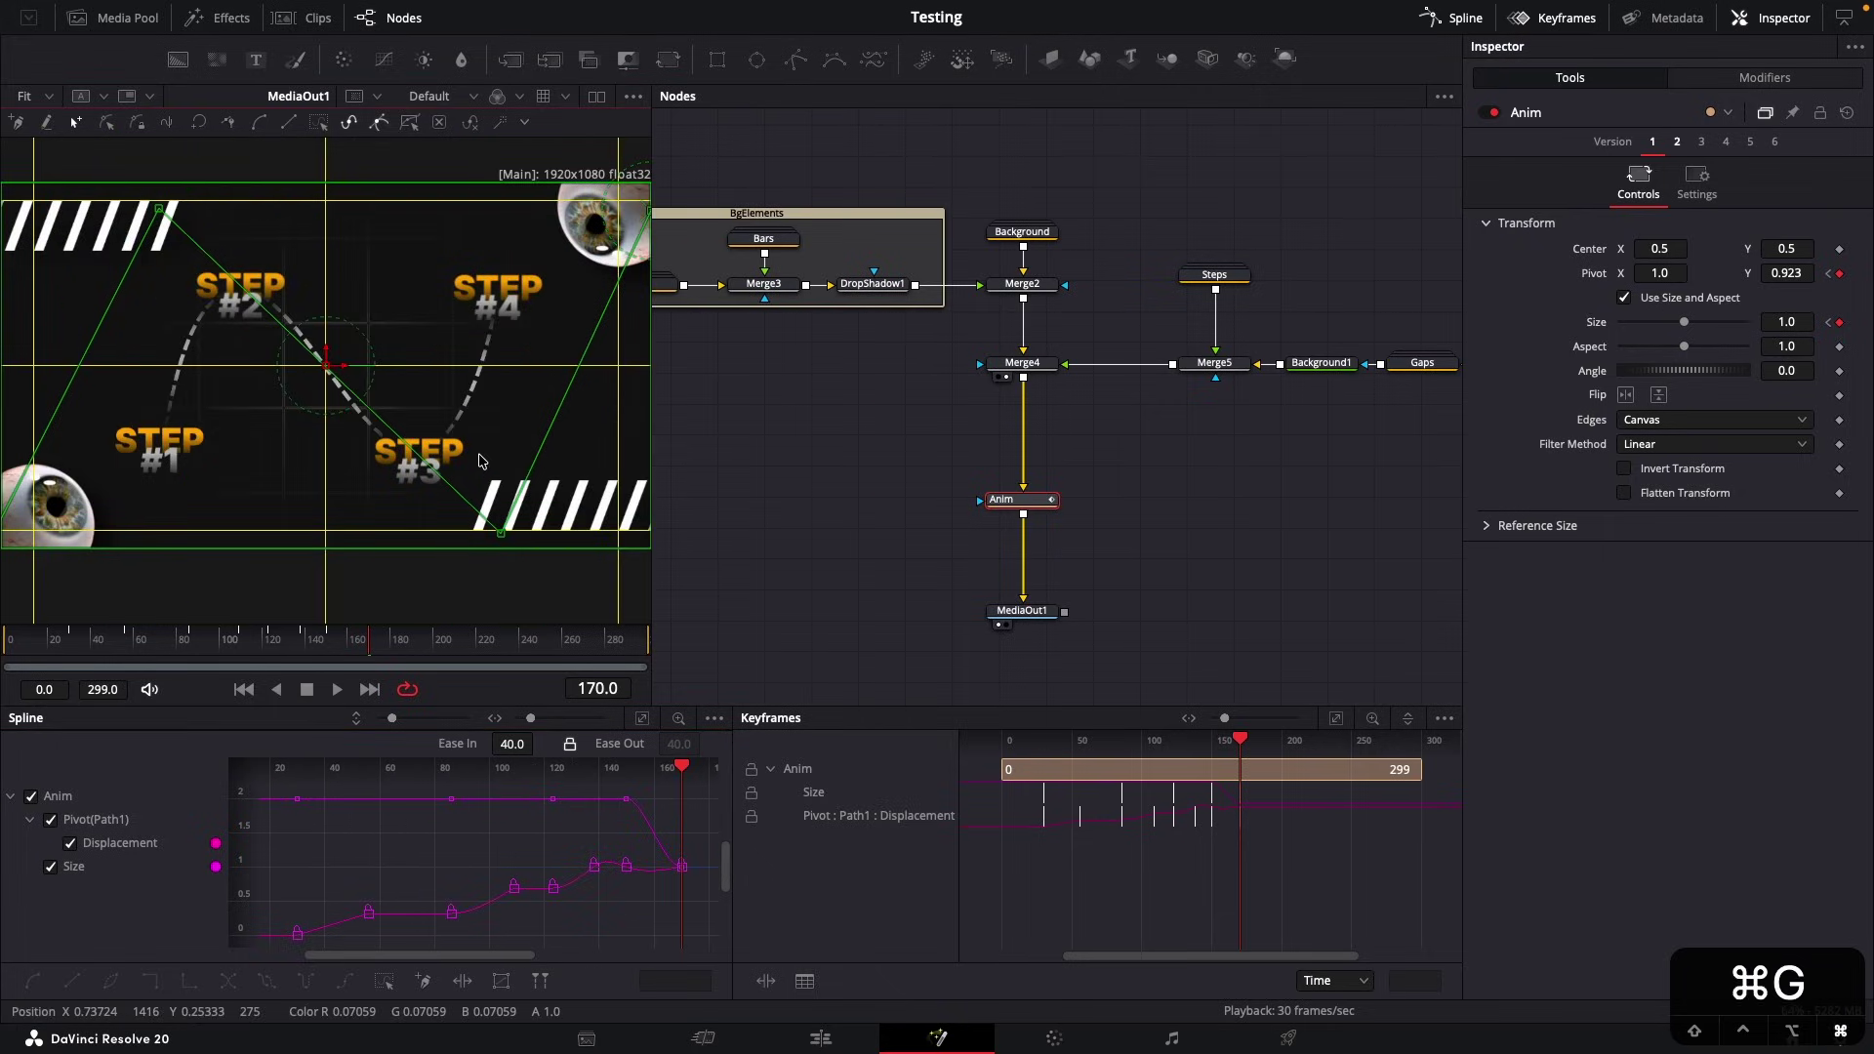
pyautogui.press('super+g')
pyautogui.click(7, 640)
pyautogui.press('space')
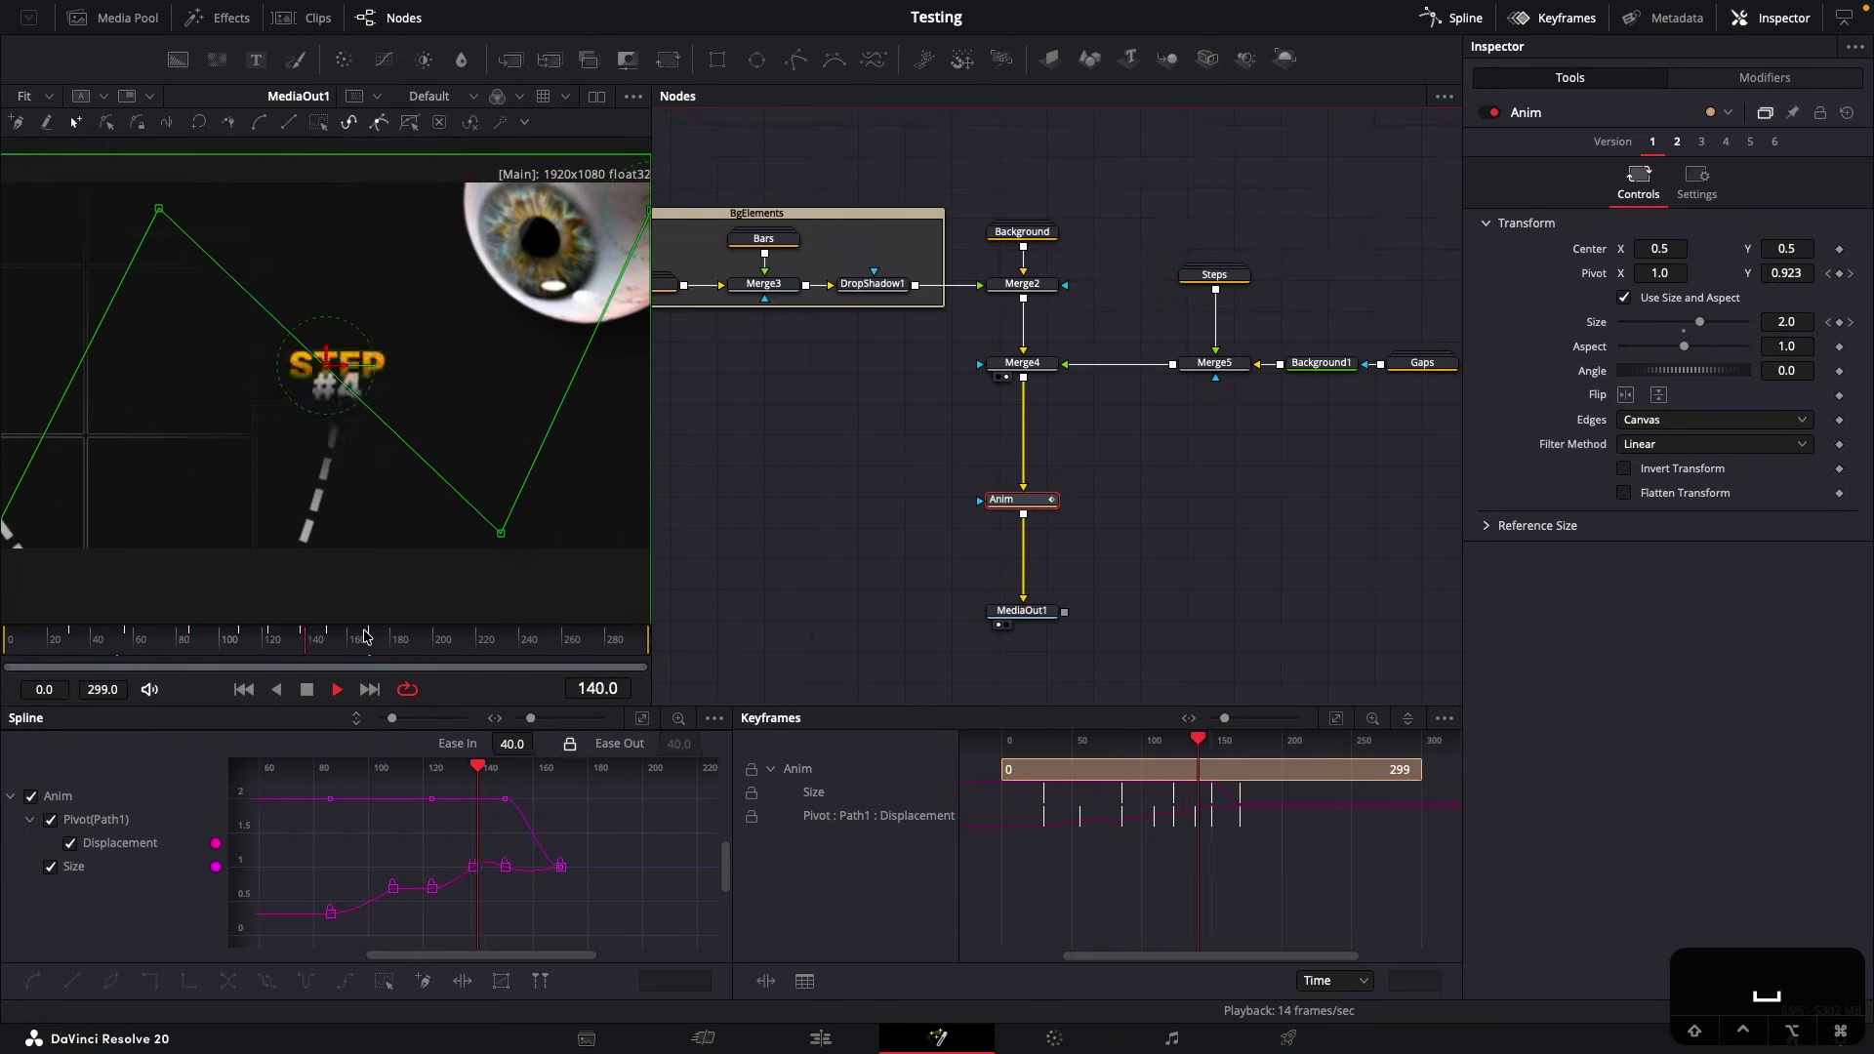
pyautogui.click(315, 642)
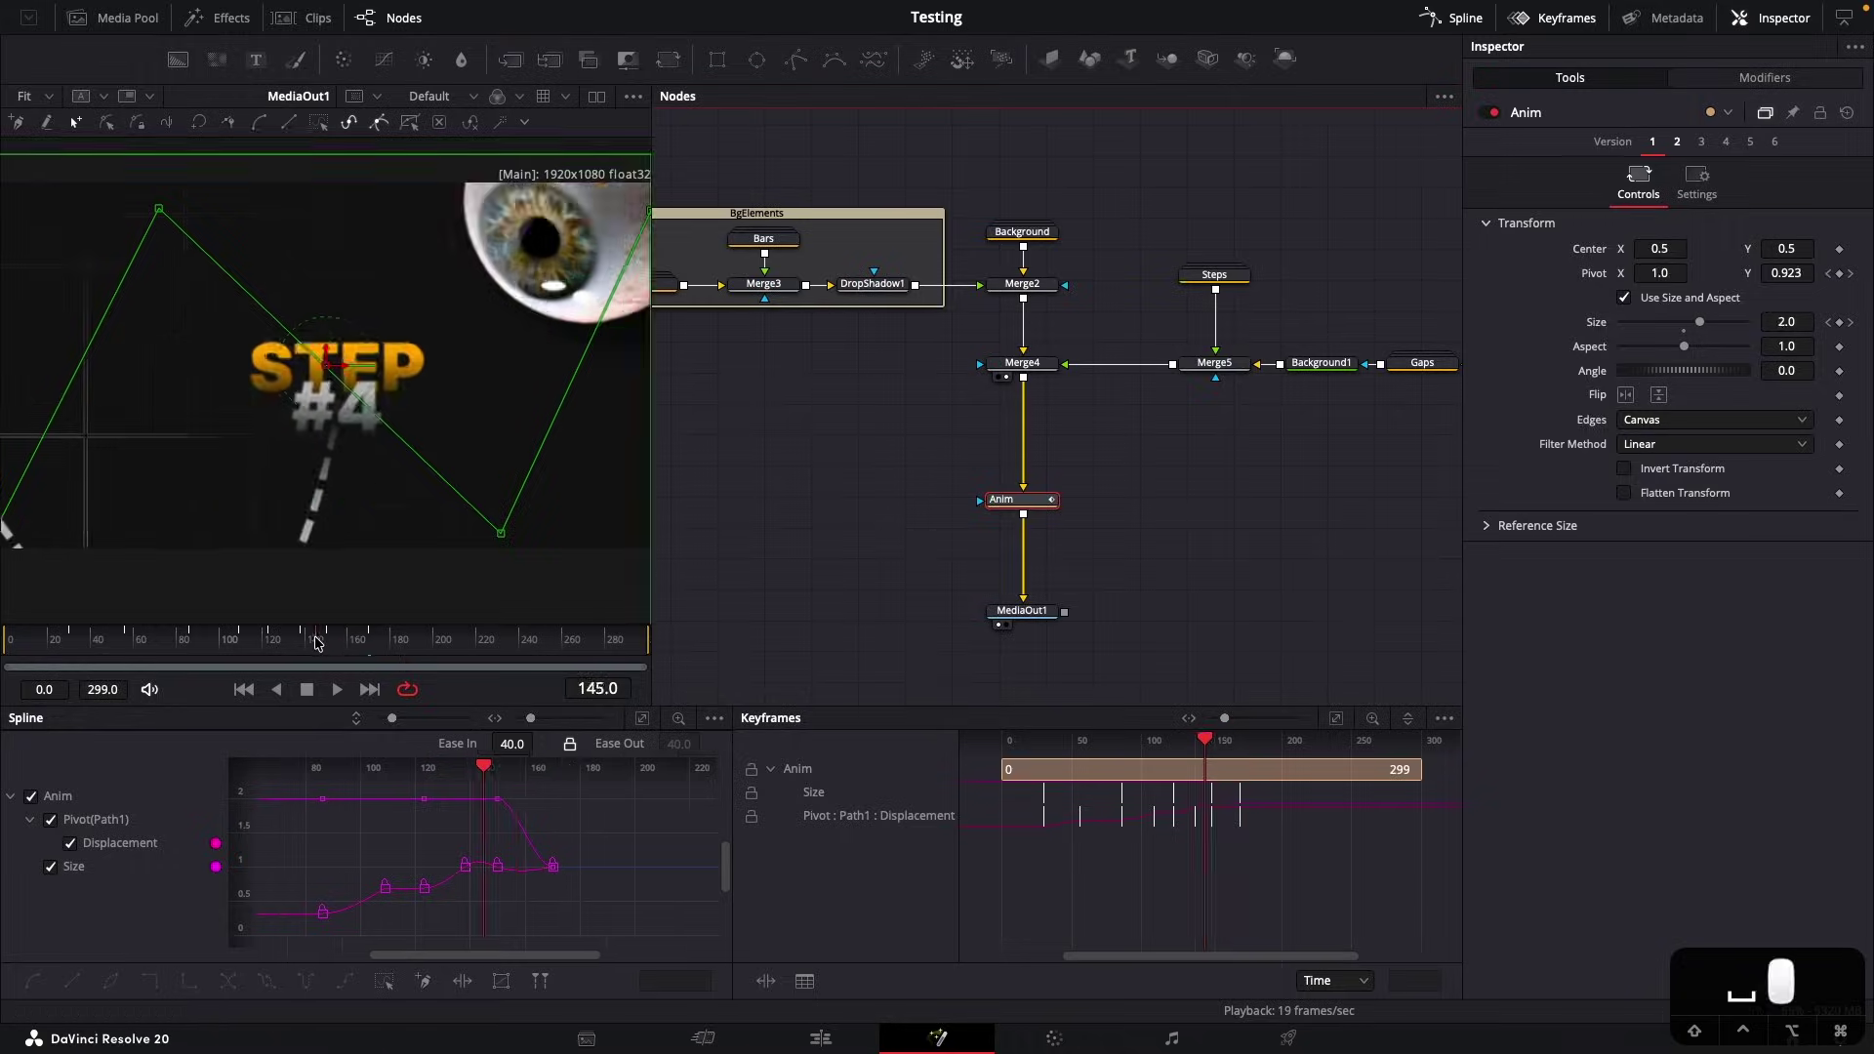
pyautogui.moveTo(315, 642); pyautogui.dragTo(357, 642)
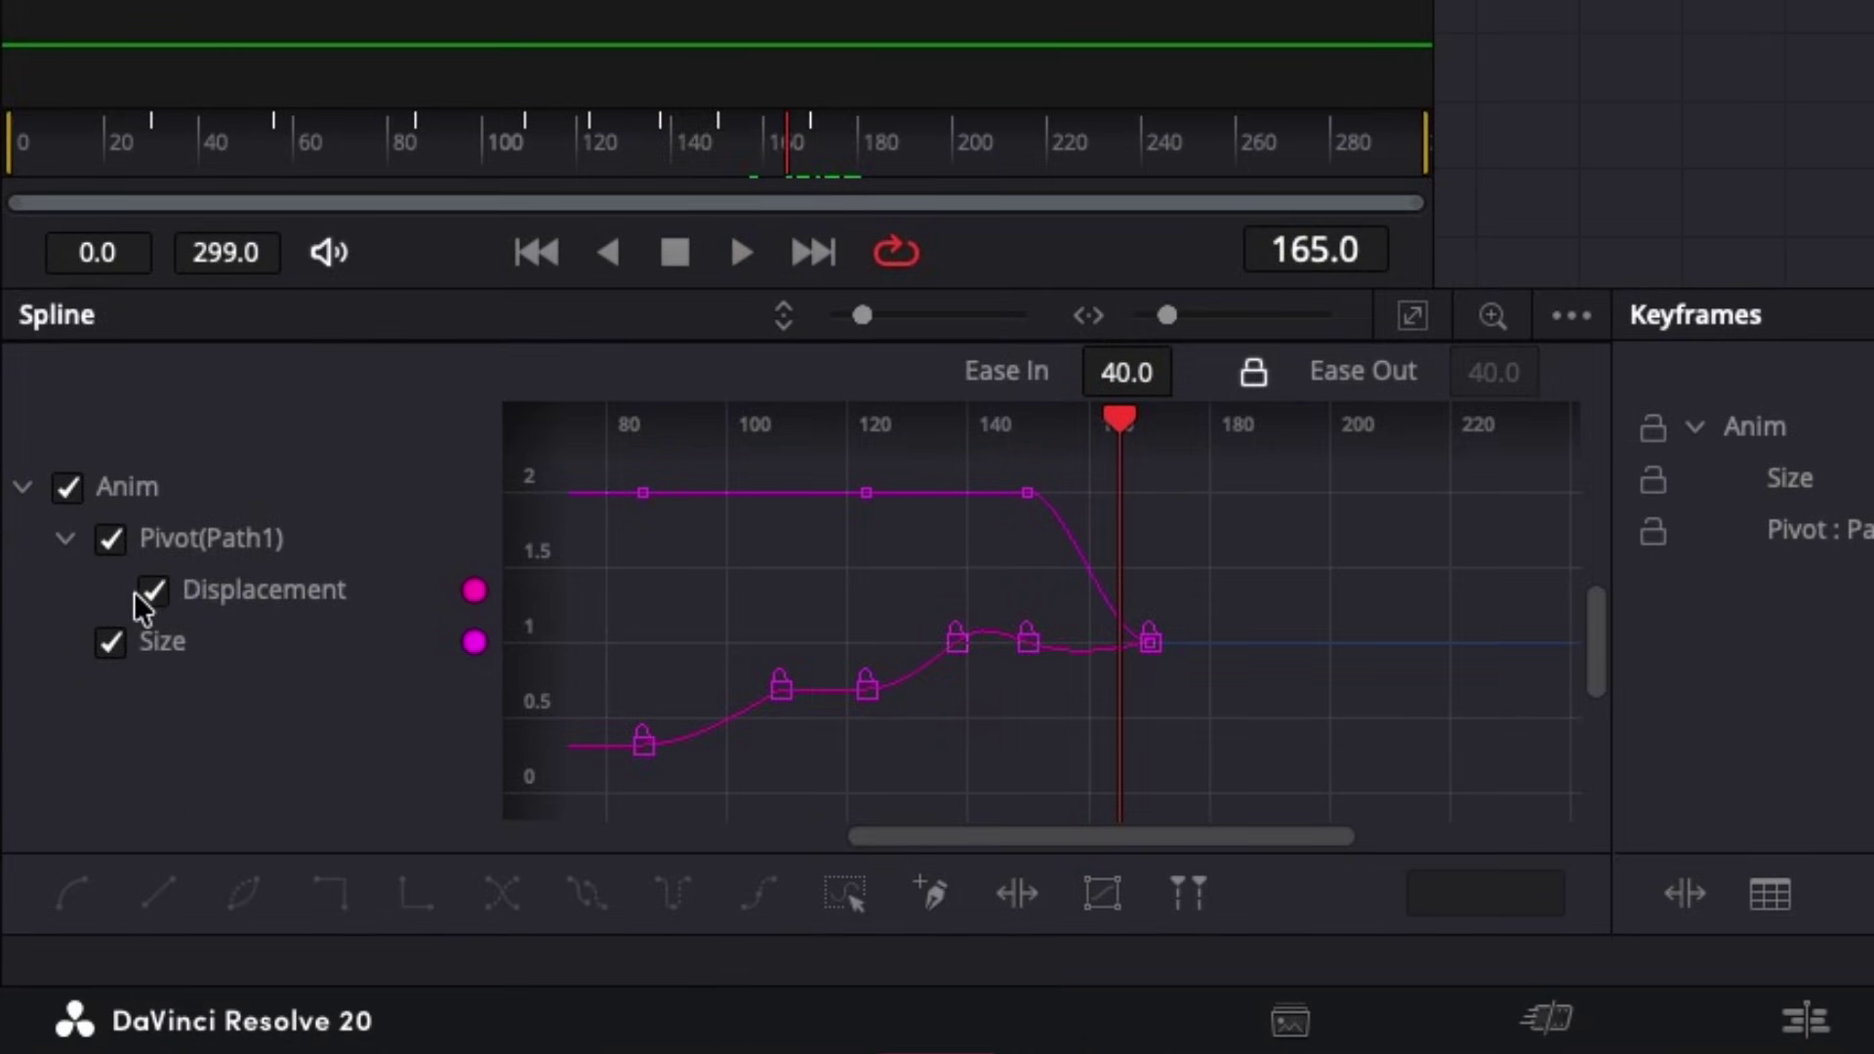
# Isolate Anim's Size curve in the spline editor and delete its keyframes before frame 150
pyautogui.click(144, 596)
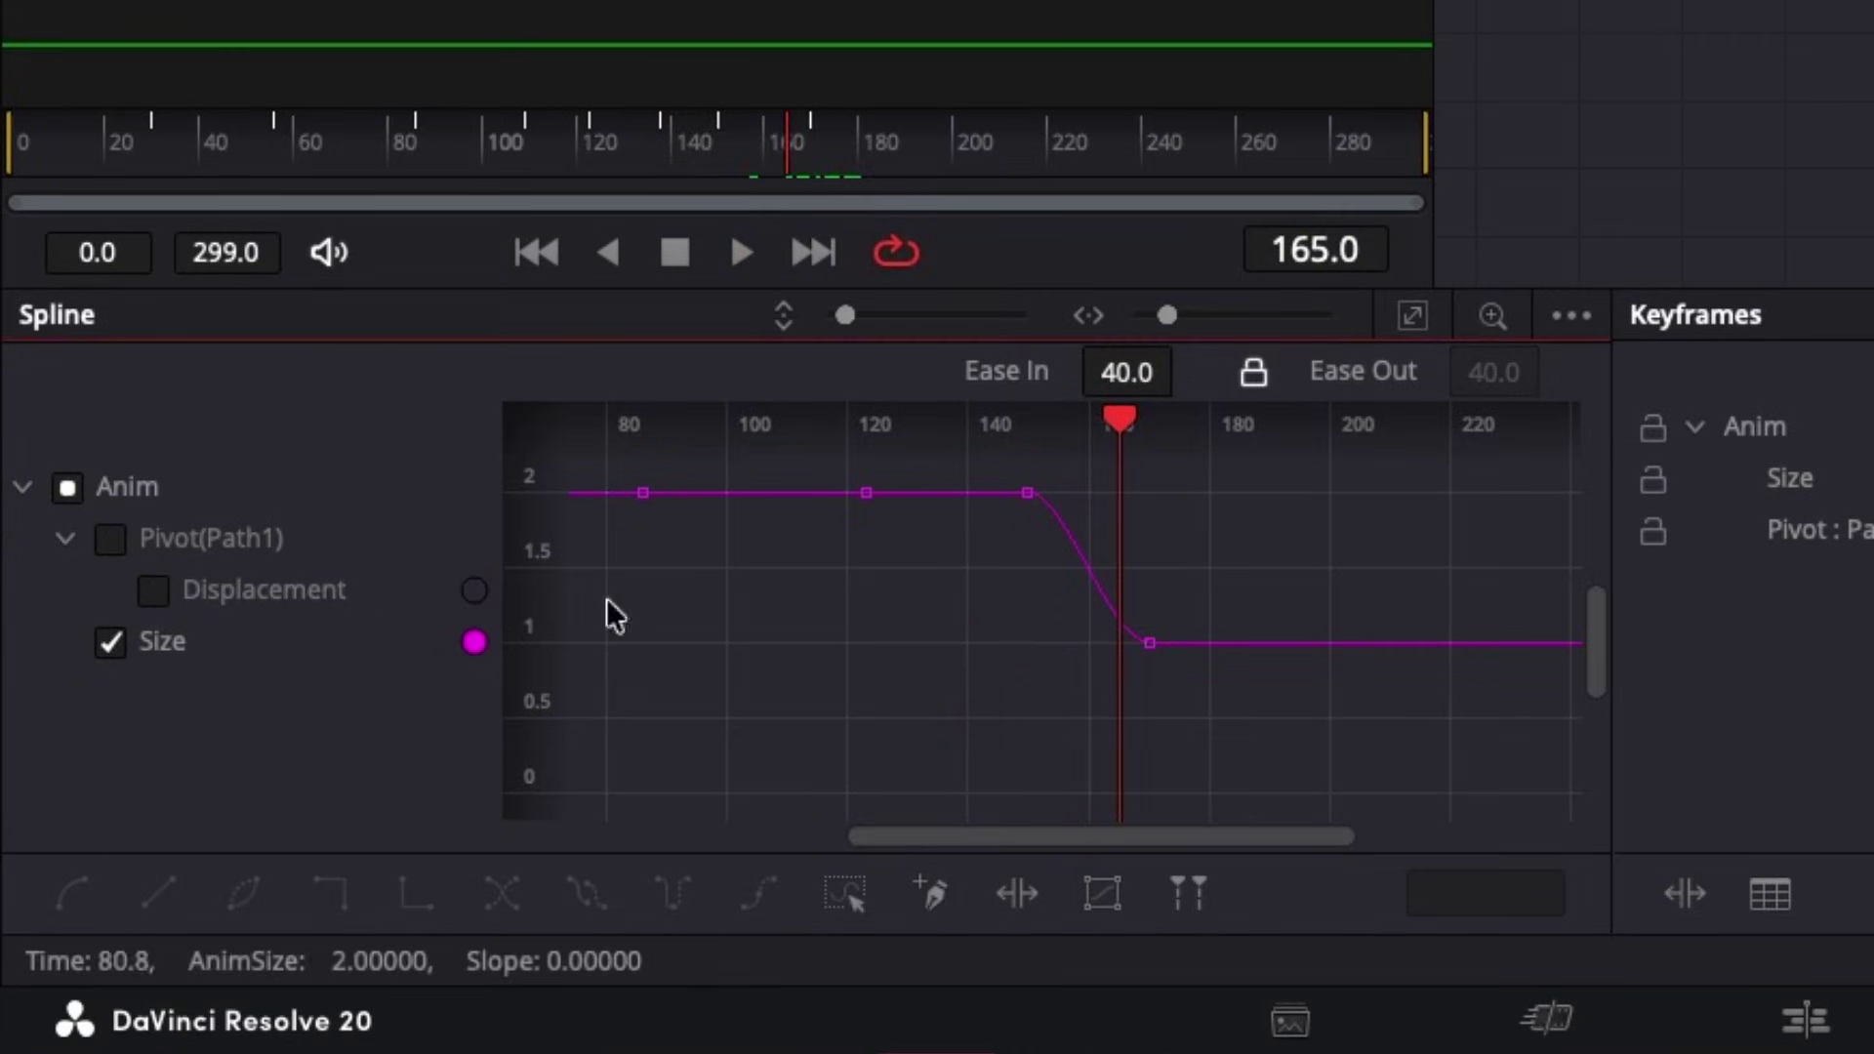
pyautogui.hotkey('ctrl', 'f')
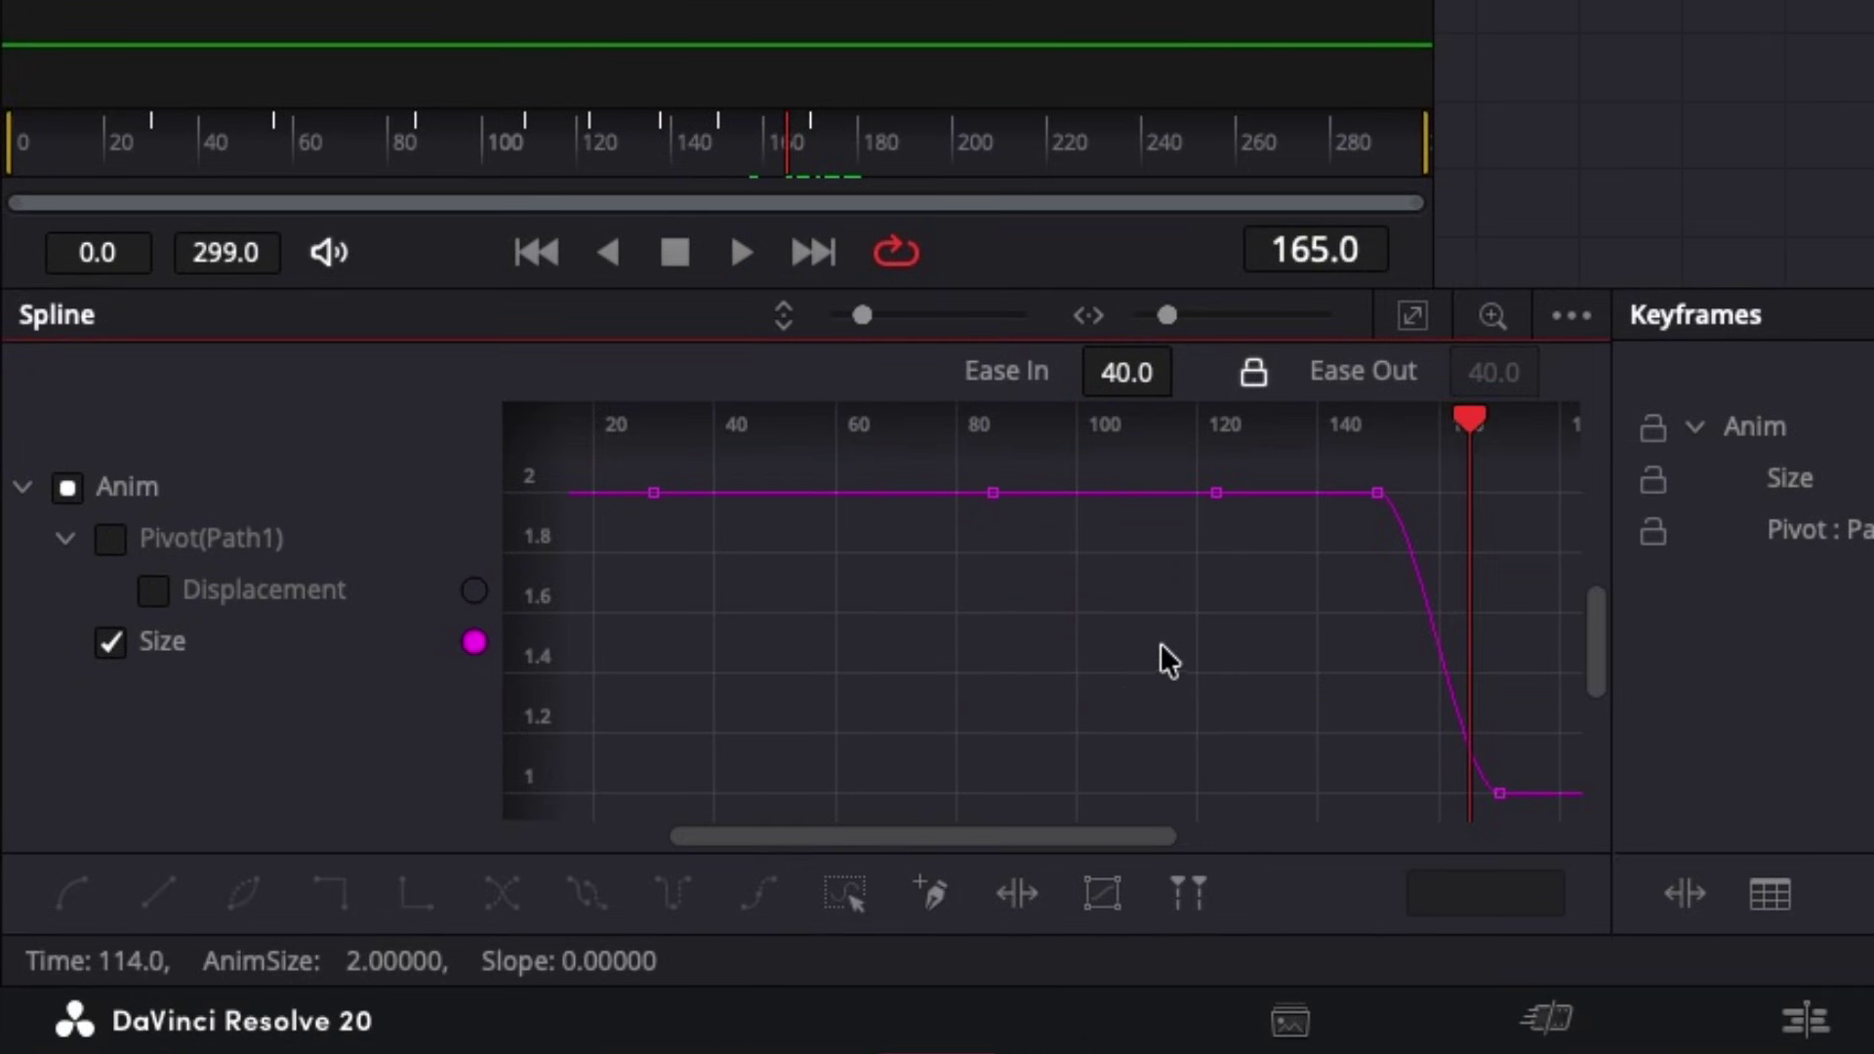
pyautogui.moveTo(1154, 648); pyautogui.dragTo(899, 677)
pyautogui.hotkey('ctrl', 'f')
pyautogui.moveTo(1215, 578); pyautogui.dragTo(634, 463)
pyautogui.press('Delete')
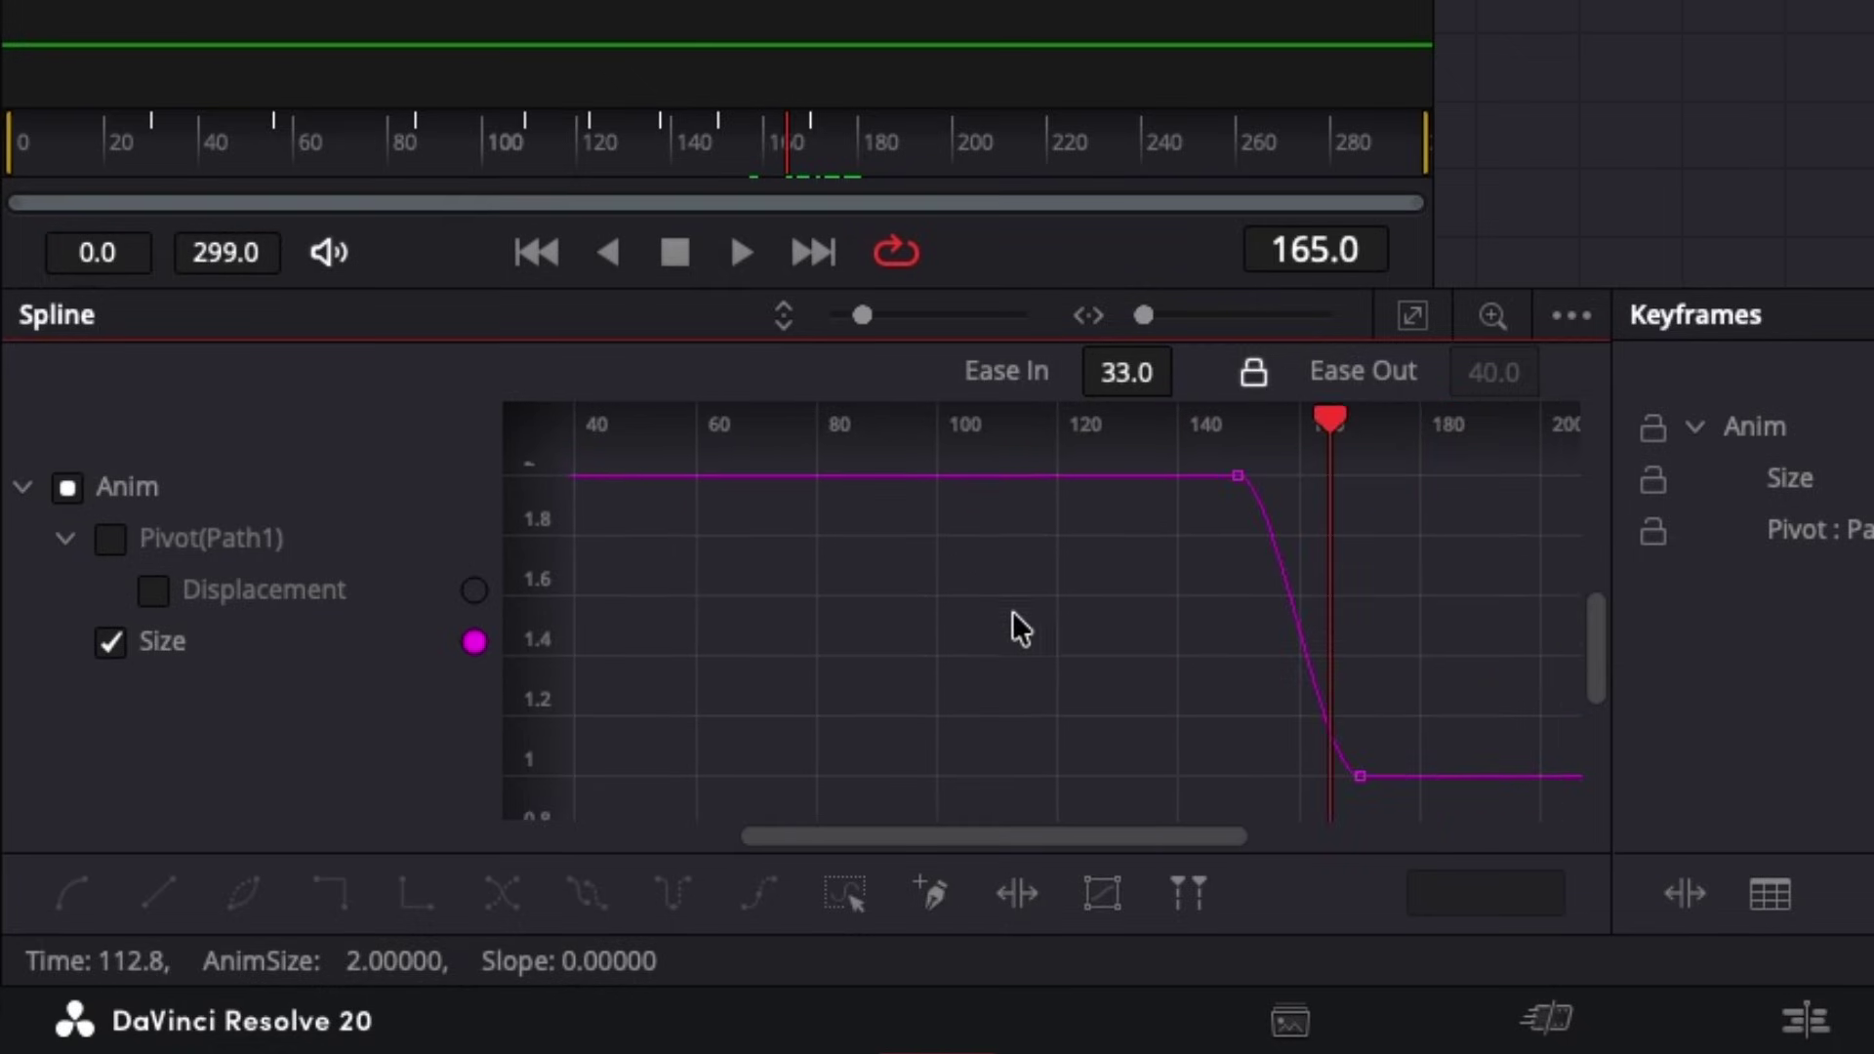
# Set the ease in and out to 70 on the Size curve between the keyframes at frames 150 and 170
pyautogui.hotkey('ctrl', 'f')
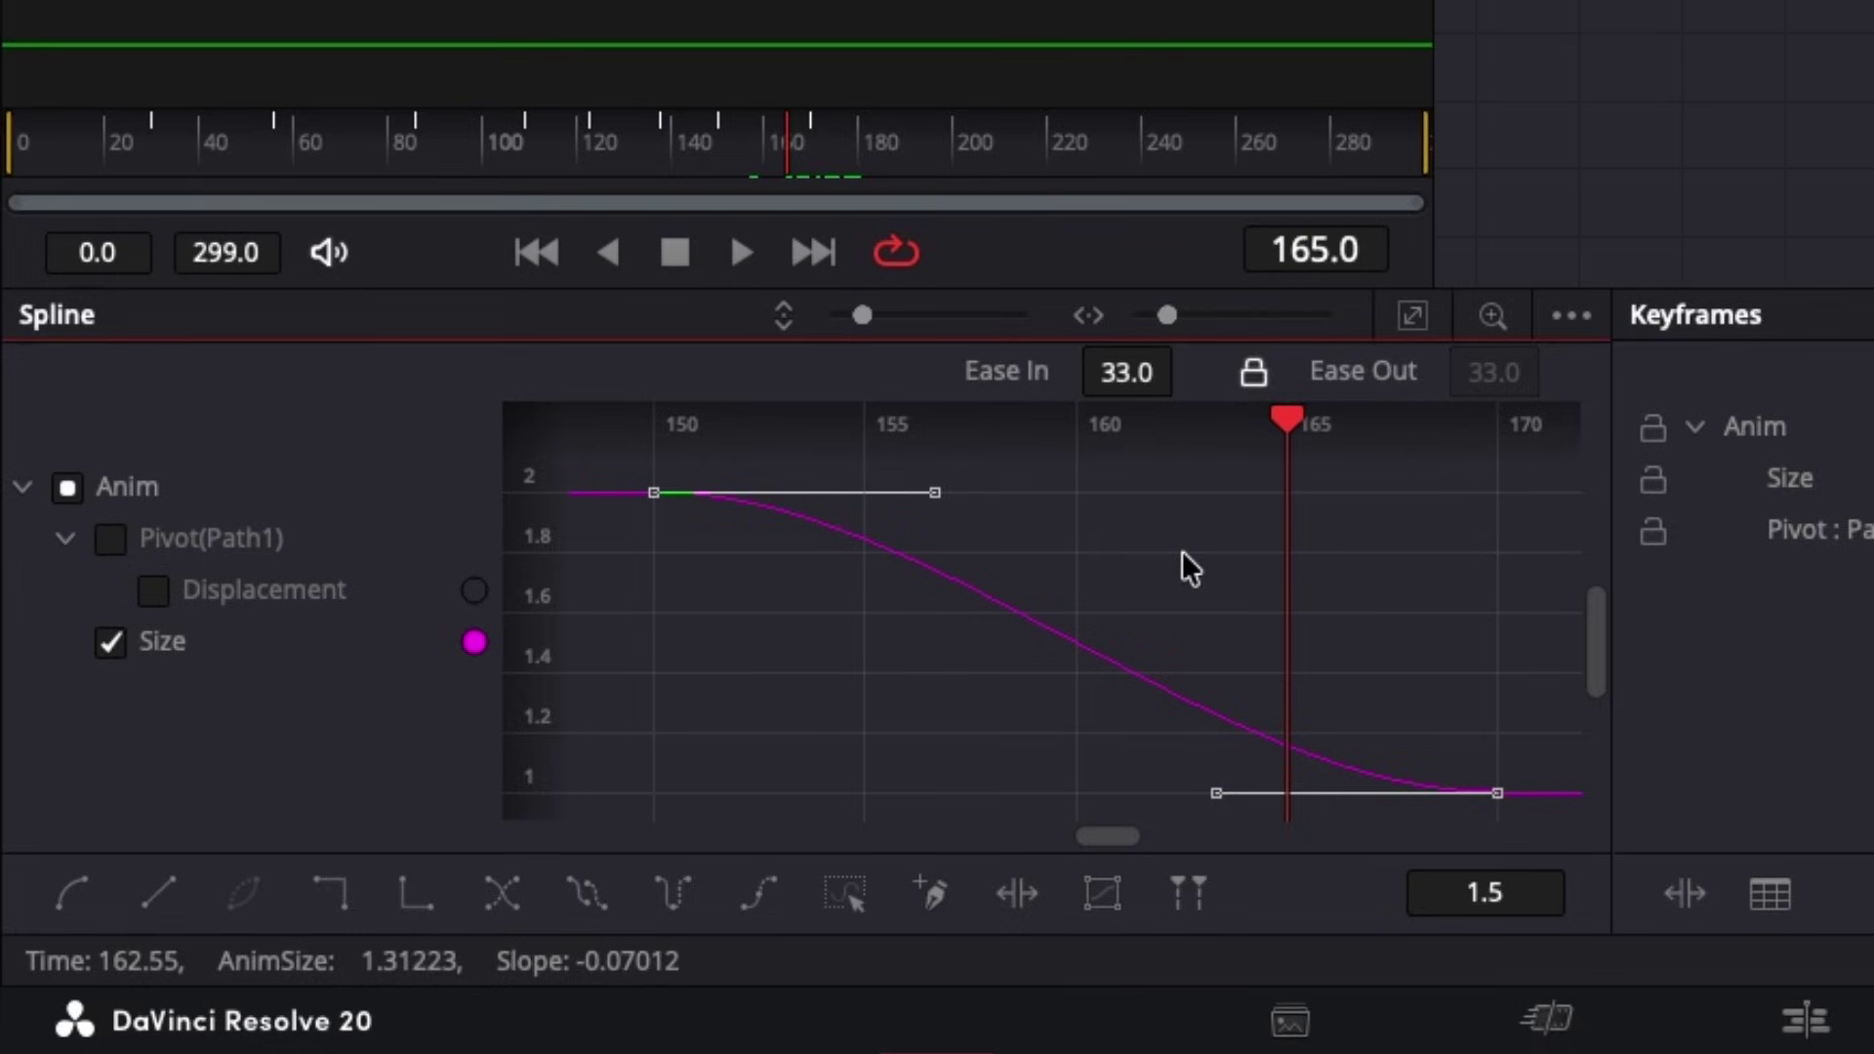
pyautogui.click(1142, 371)
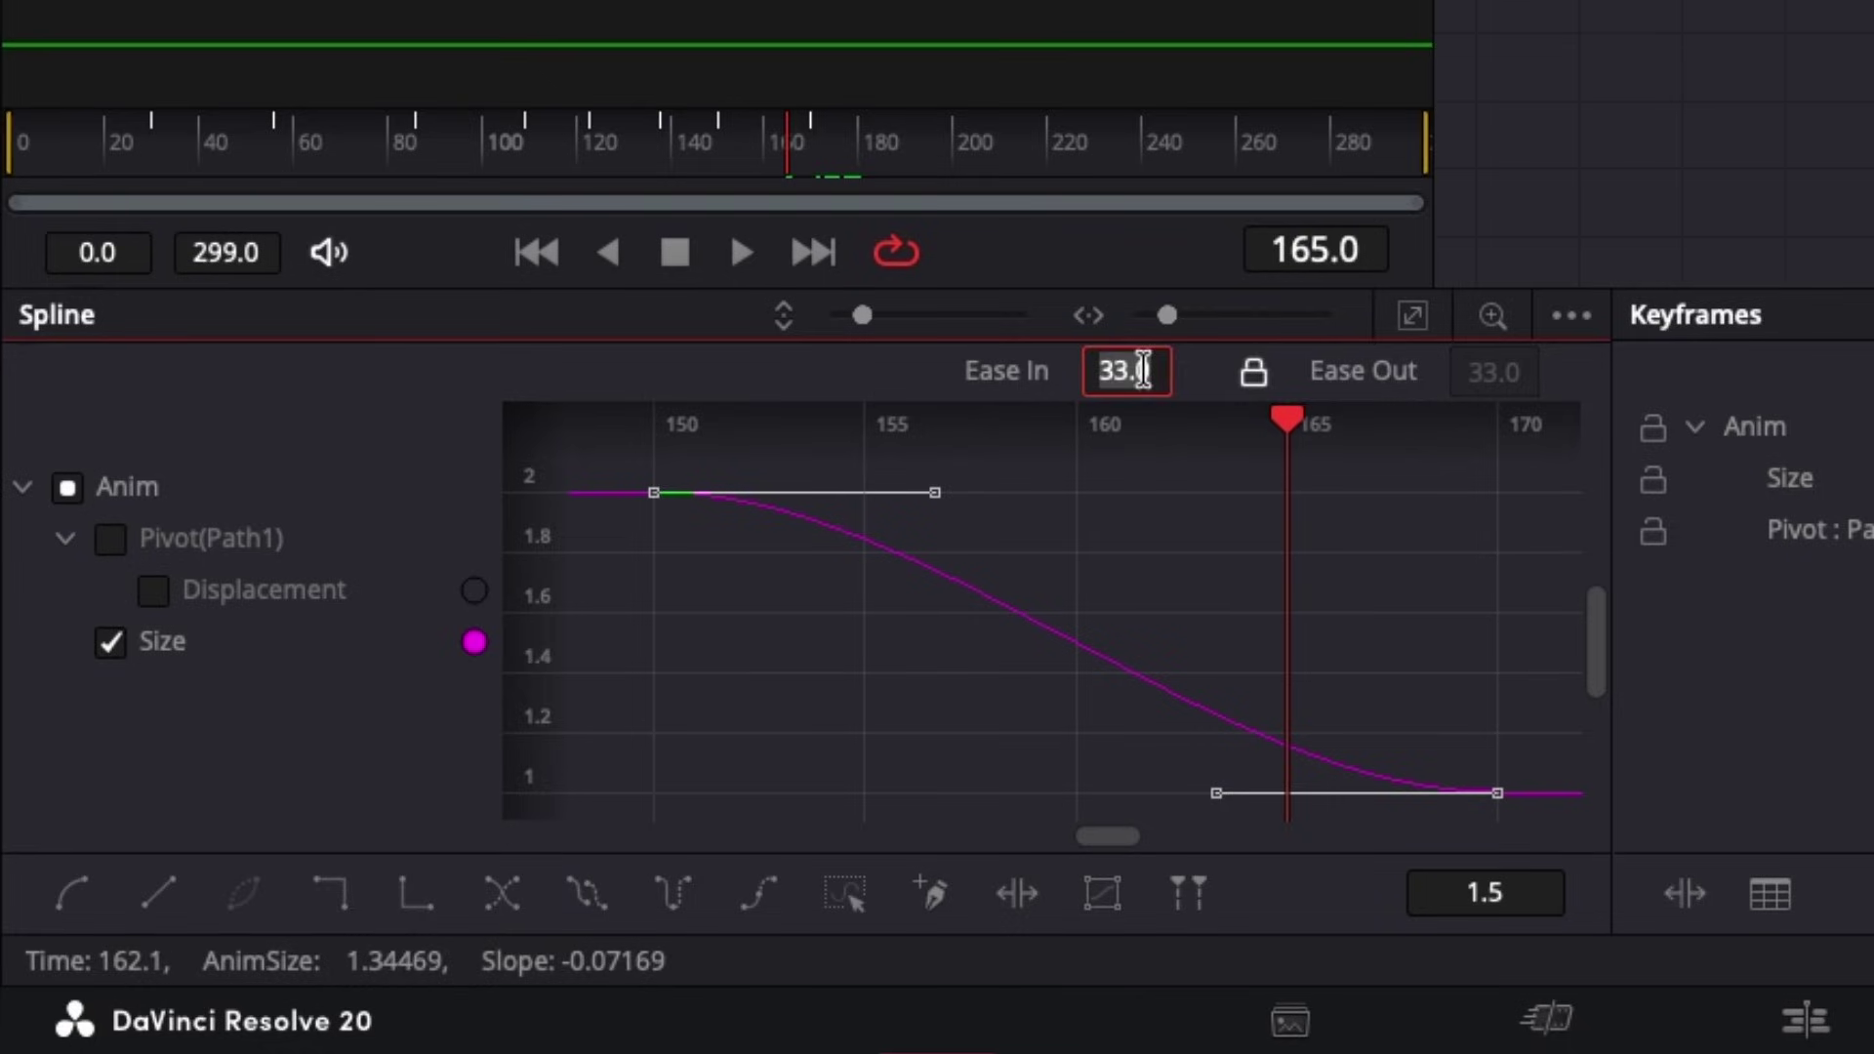
pyautogui.write('70')
pyautogui.click(1377, 544)
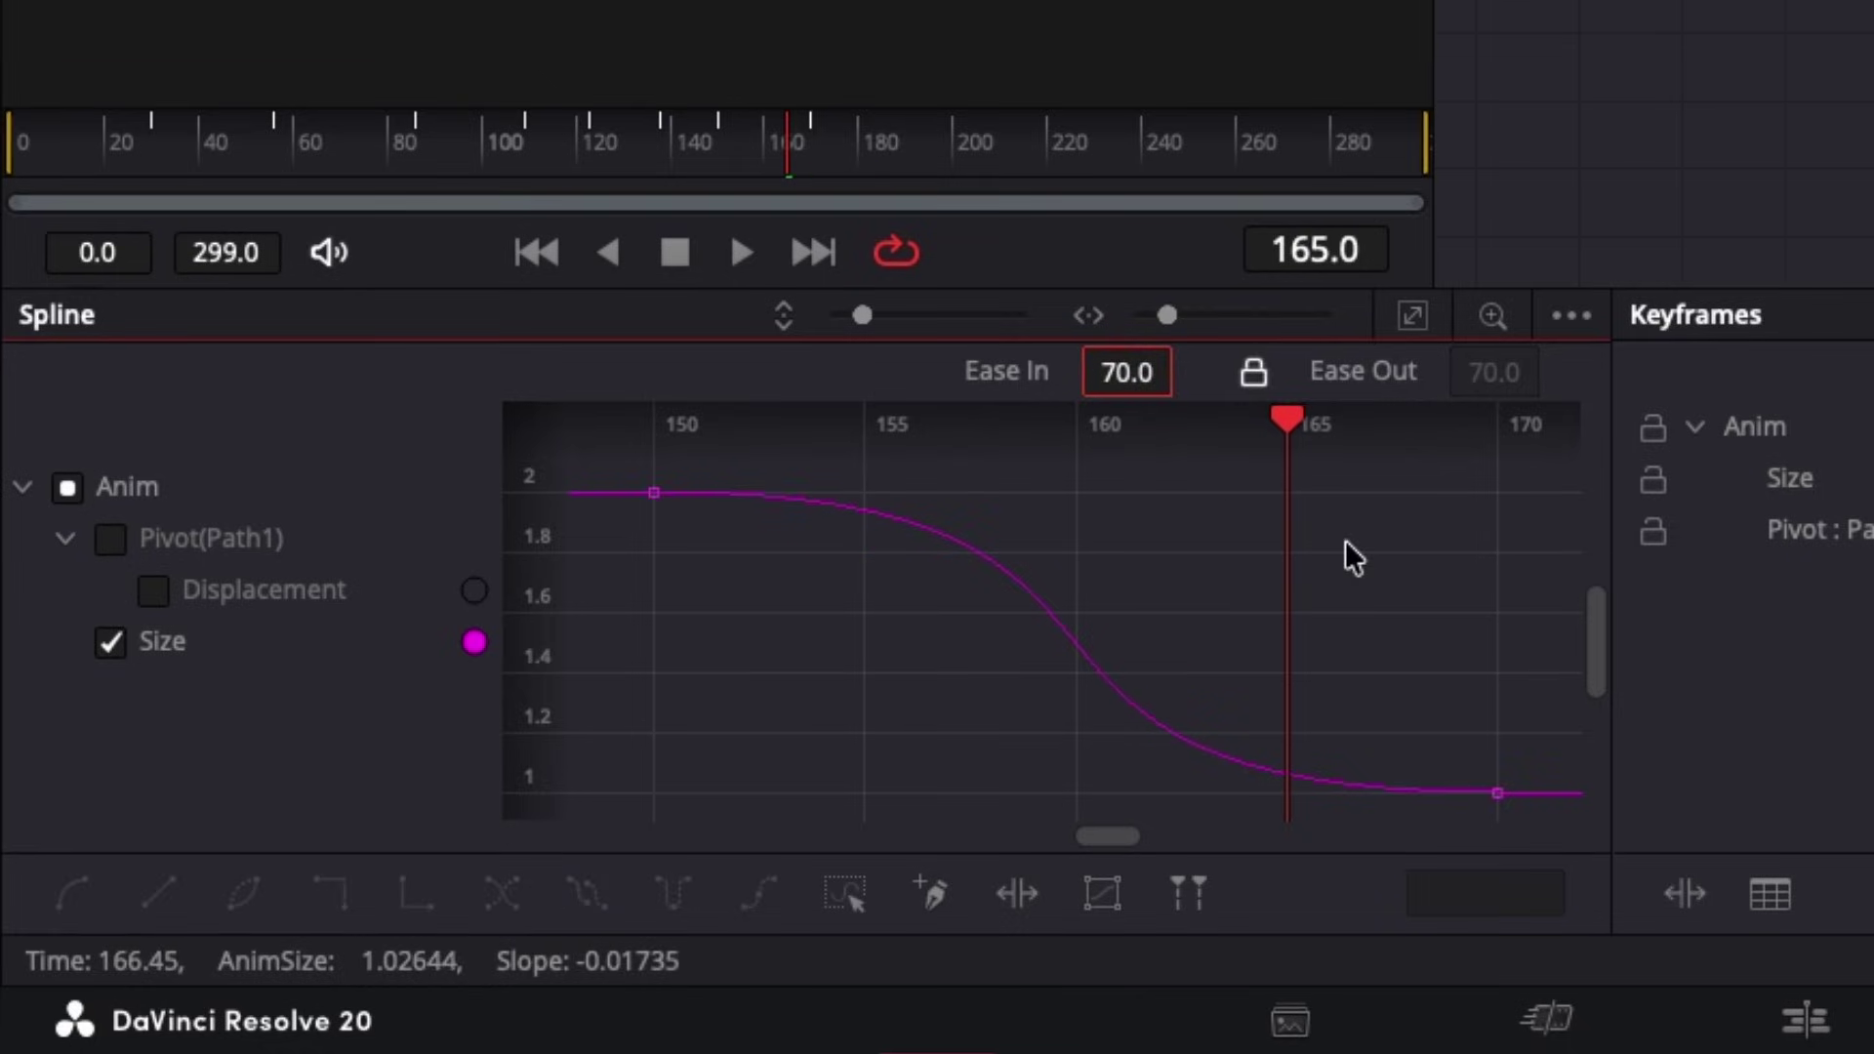
# Isolate the Pivot path's Displacement curve and flatten it between the keyframes at frames 138 and 150
pyautogui.click(108, 646)
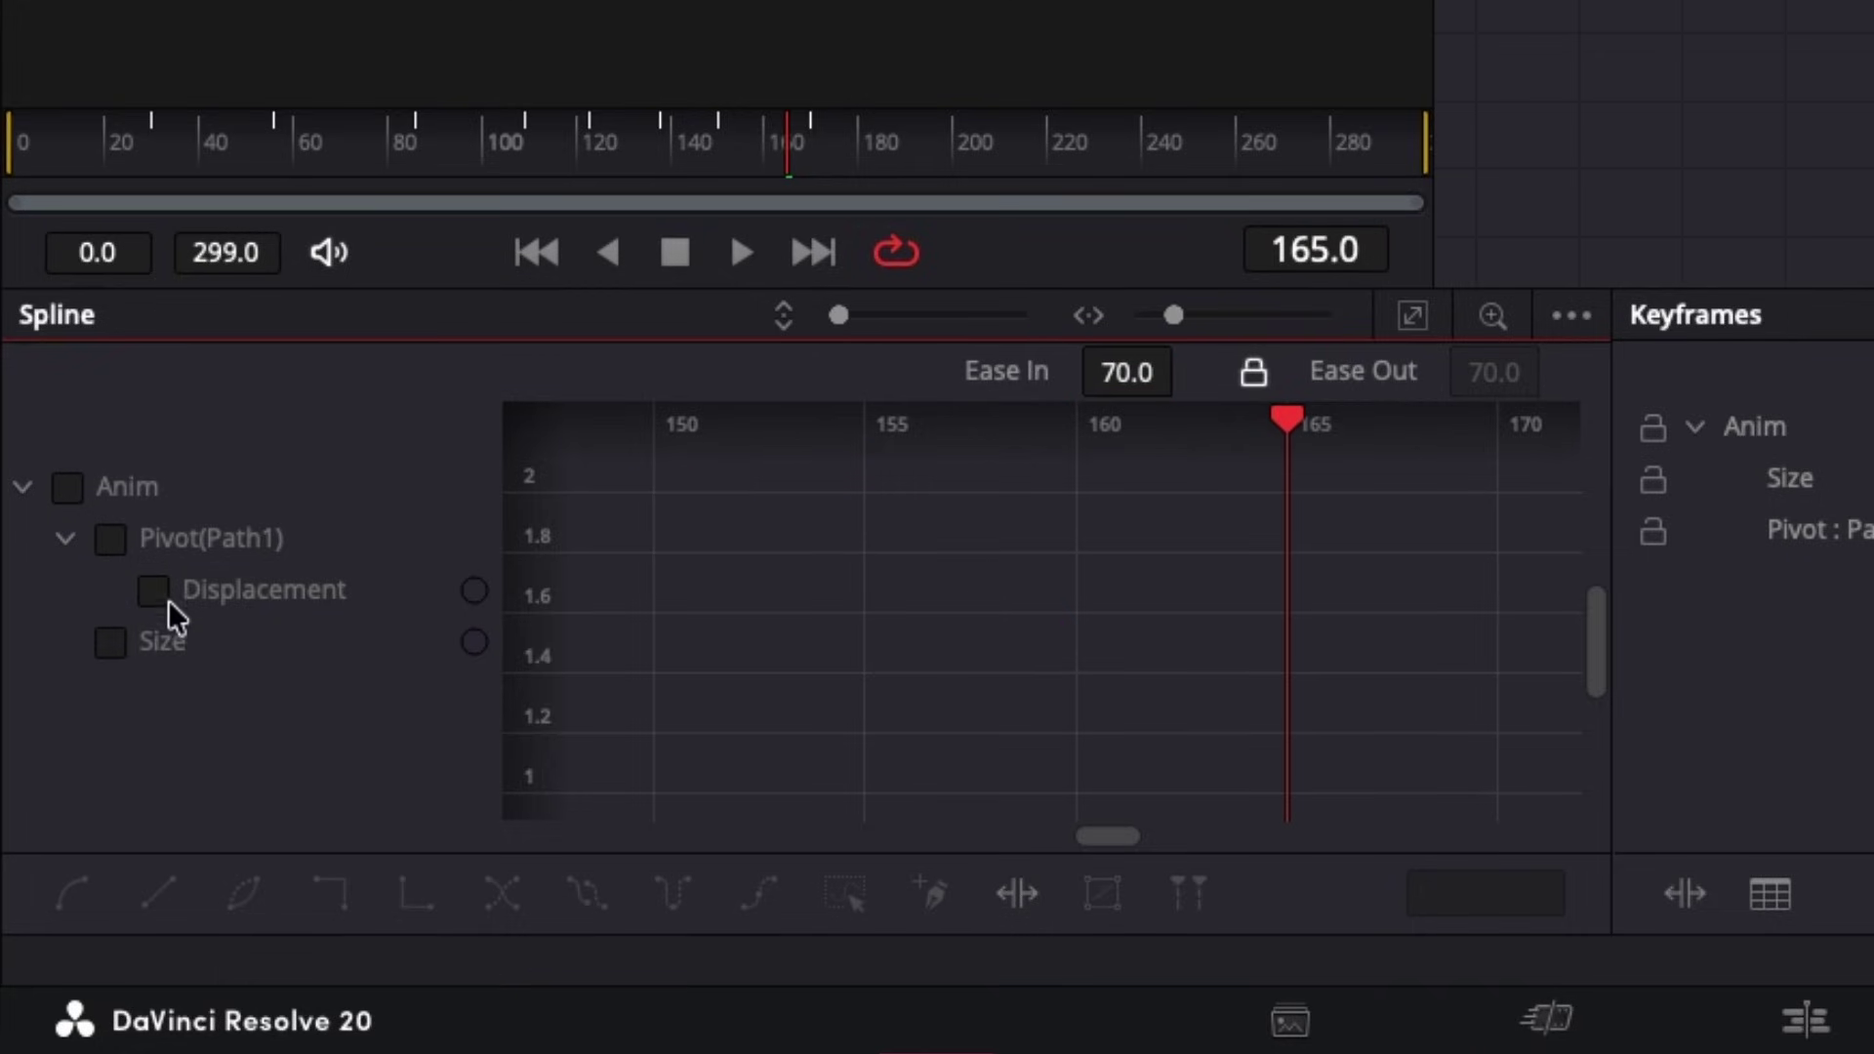
pyautogui.click(219, 592)
pyautogui.hotkey('ctrl', 'f')
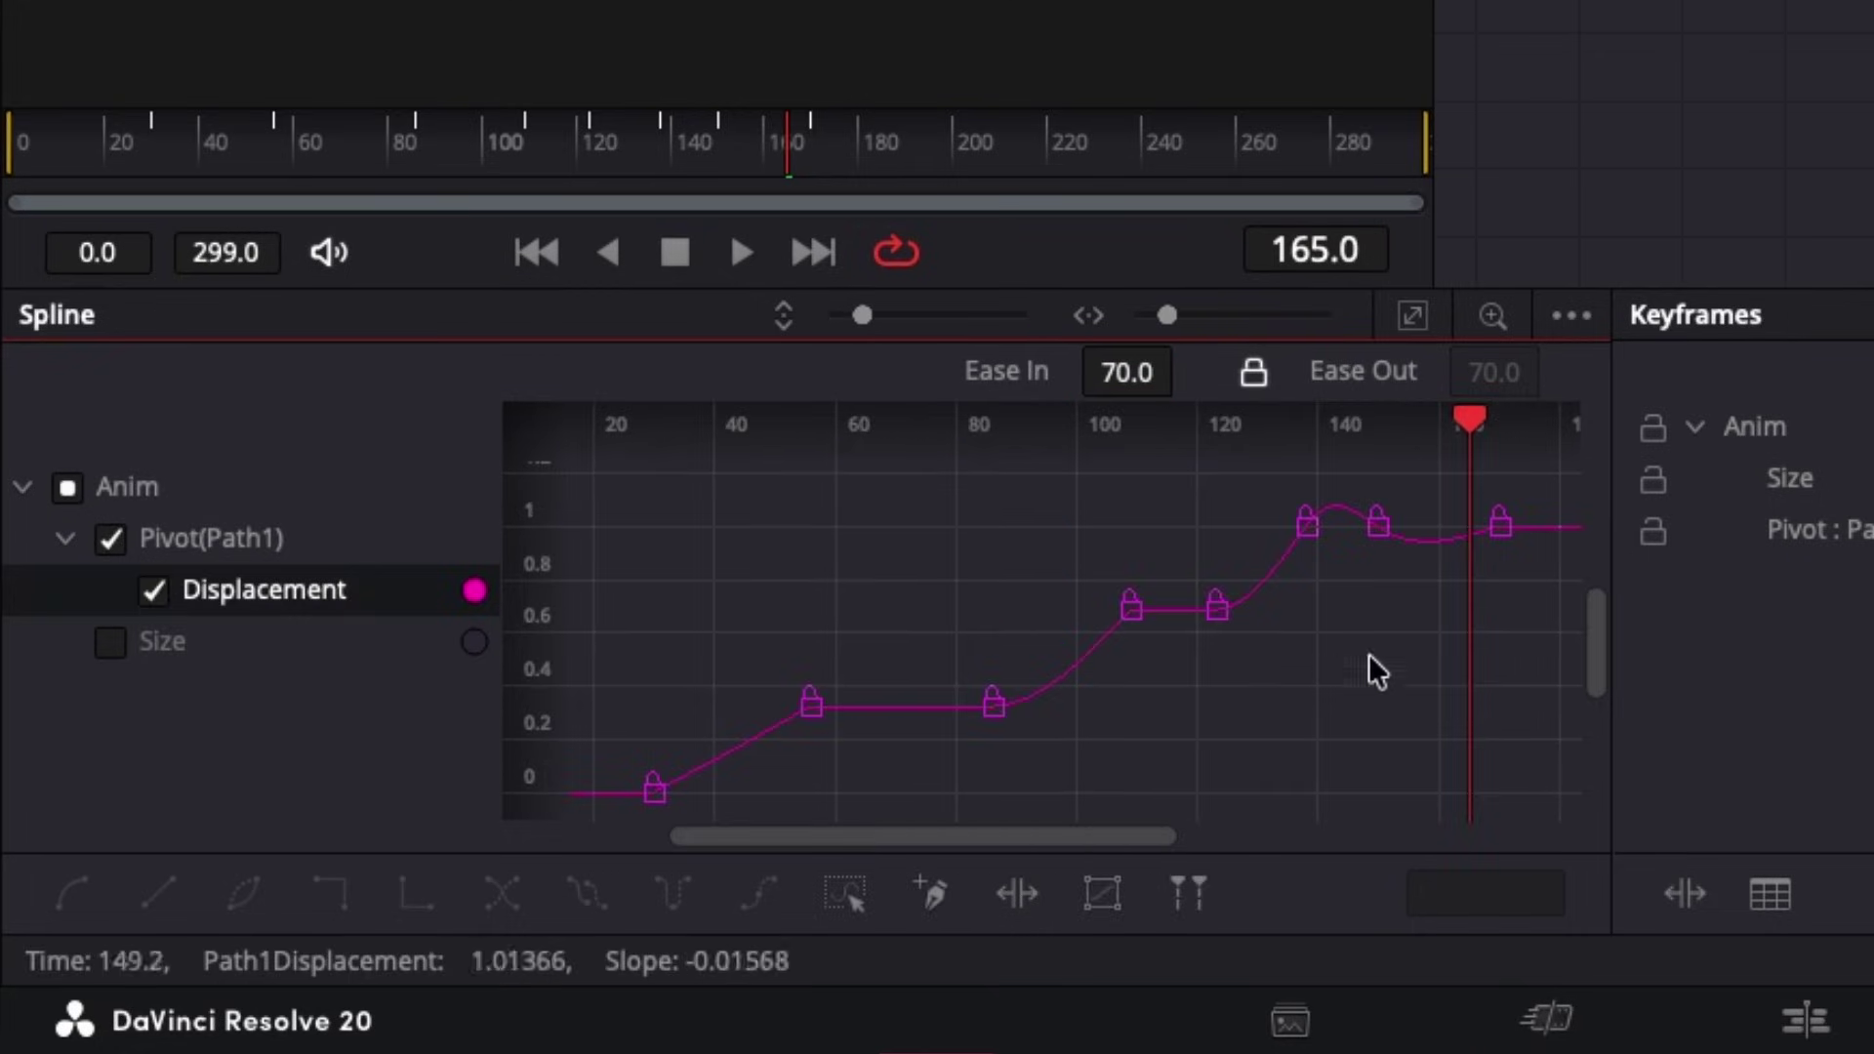
pyautogui.click(689, 121)
pyautogui.moveTo(689, 121); pyautogui.dragTo(720, 132)
pyautogui.moveTo(1128, 632); pyautogui.dragTo(998, 503)
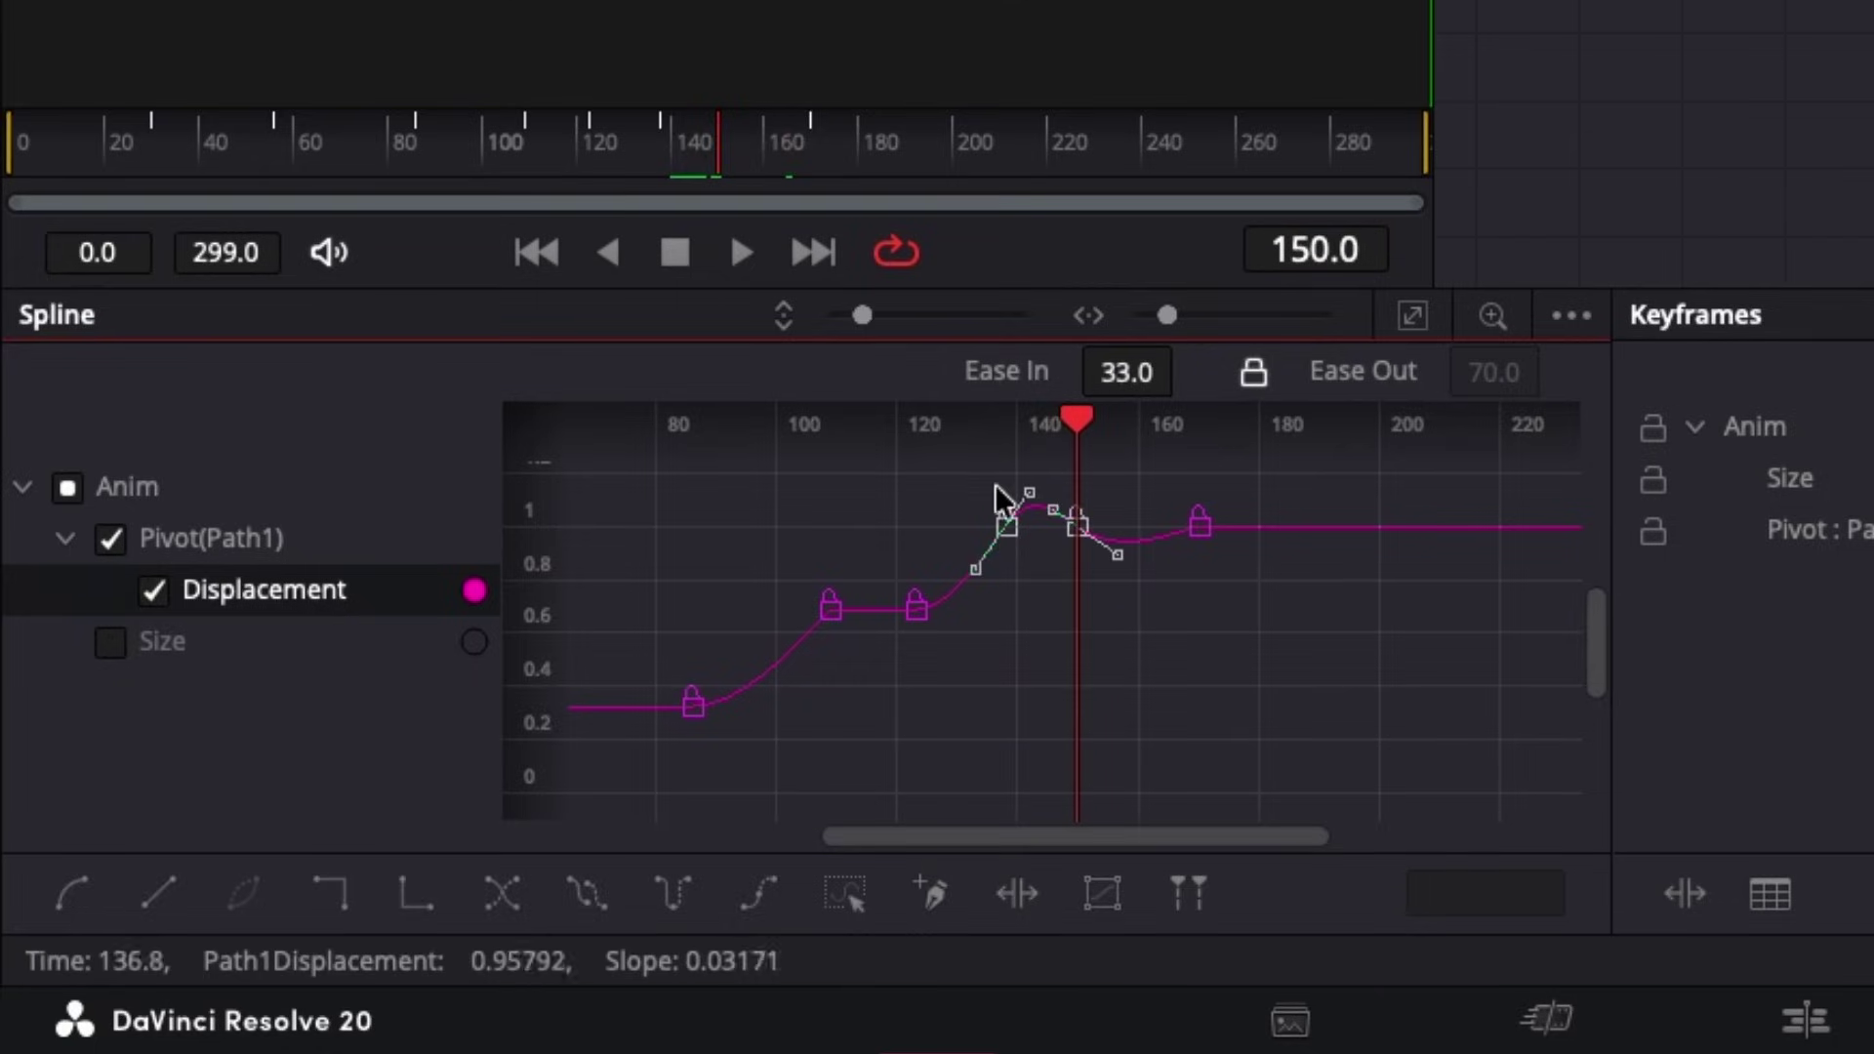
pyautogui.click(1239, 641)
# Flatten the Displacement curve between frames 150 and 170, and delete the keyframe at frame 170
pyautogui.click(787, 146)
pyautogui.moveTo(788, 138); pyautogui.dragTo(810, 138)
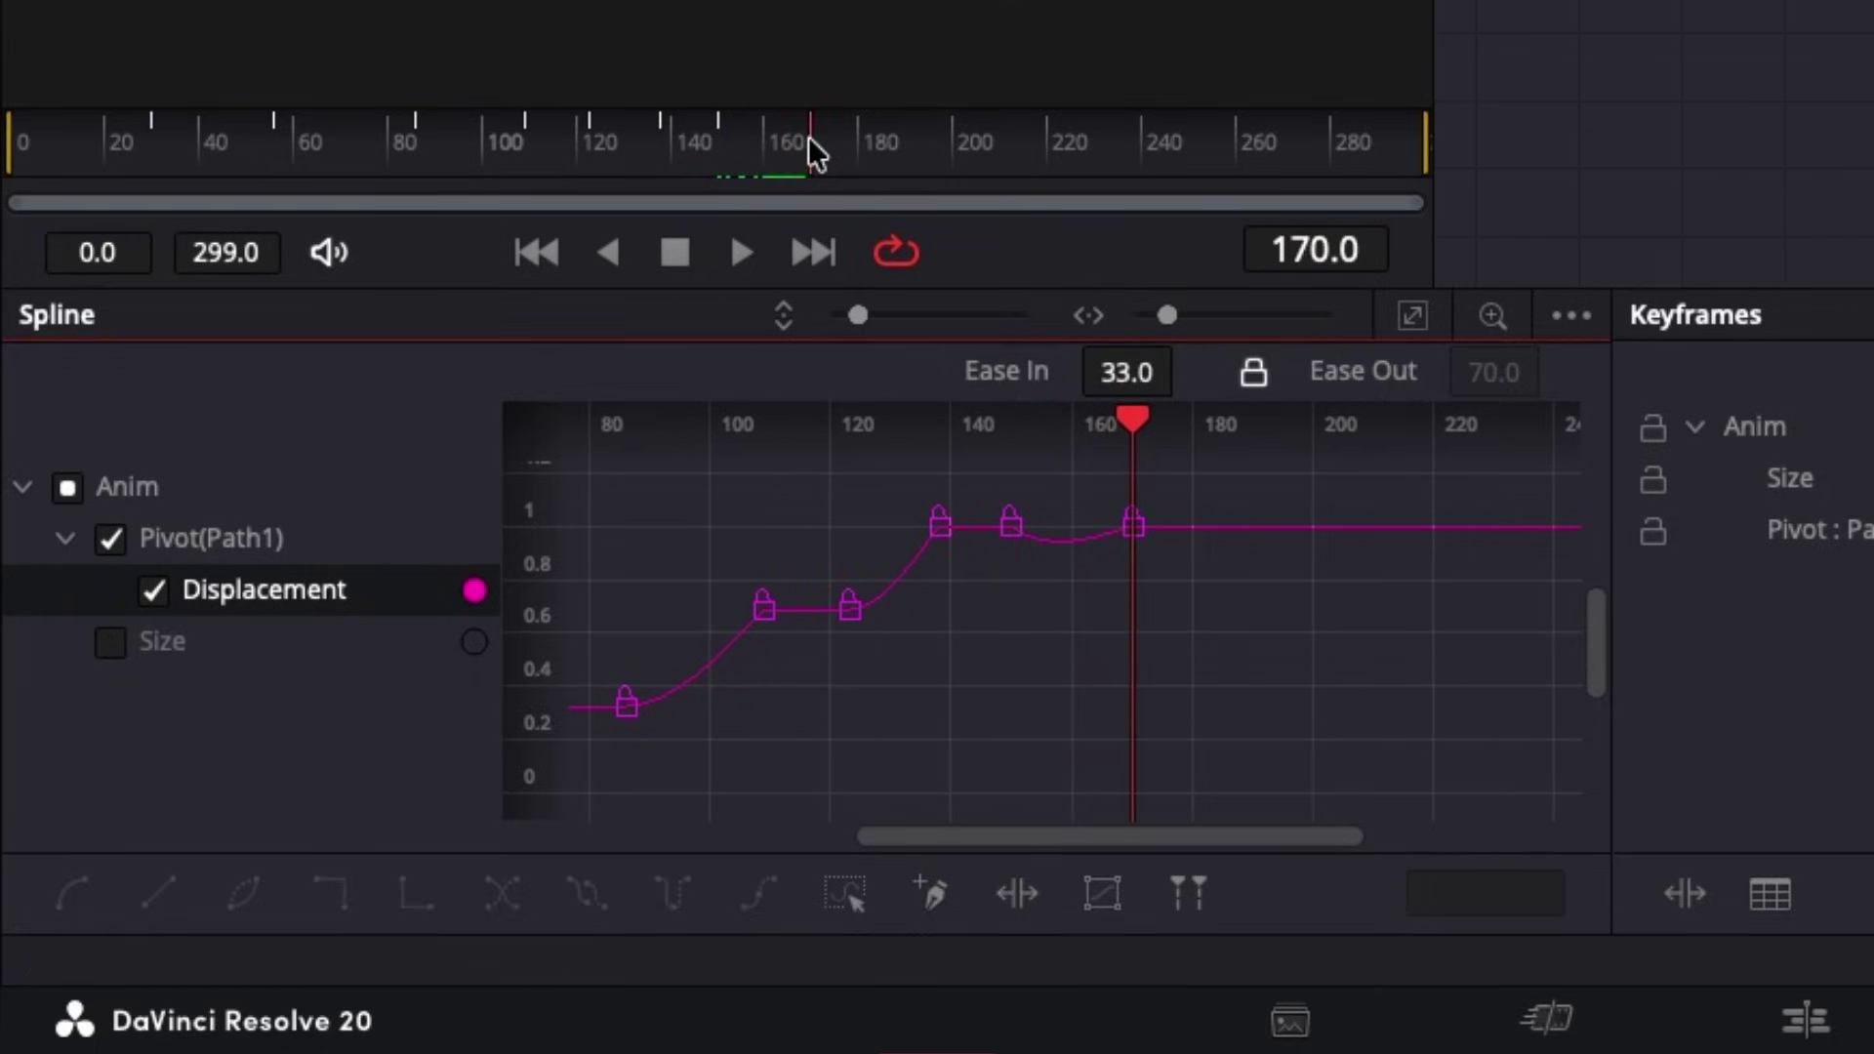
pyautogui.moveTo(1213, 618); pyautogui.dragTo(996, 475)
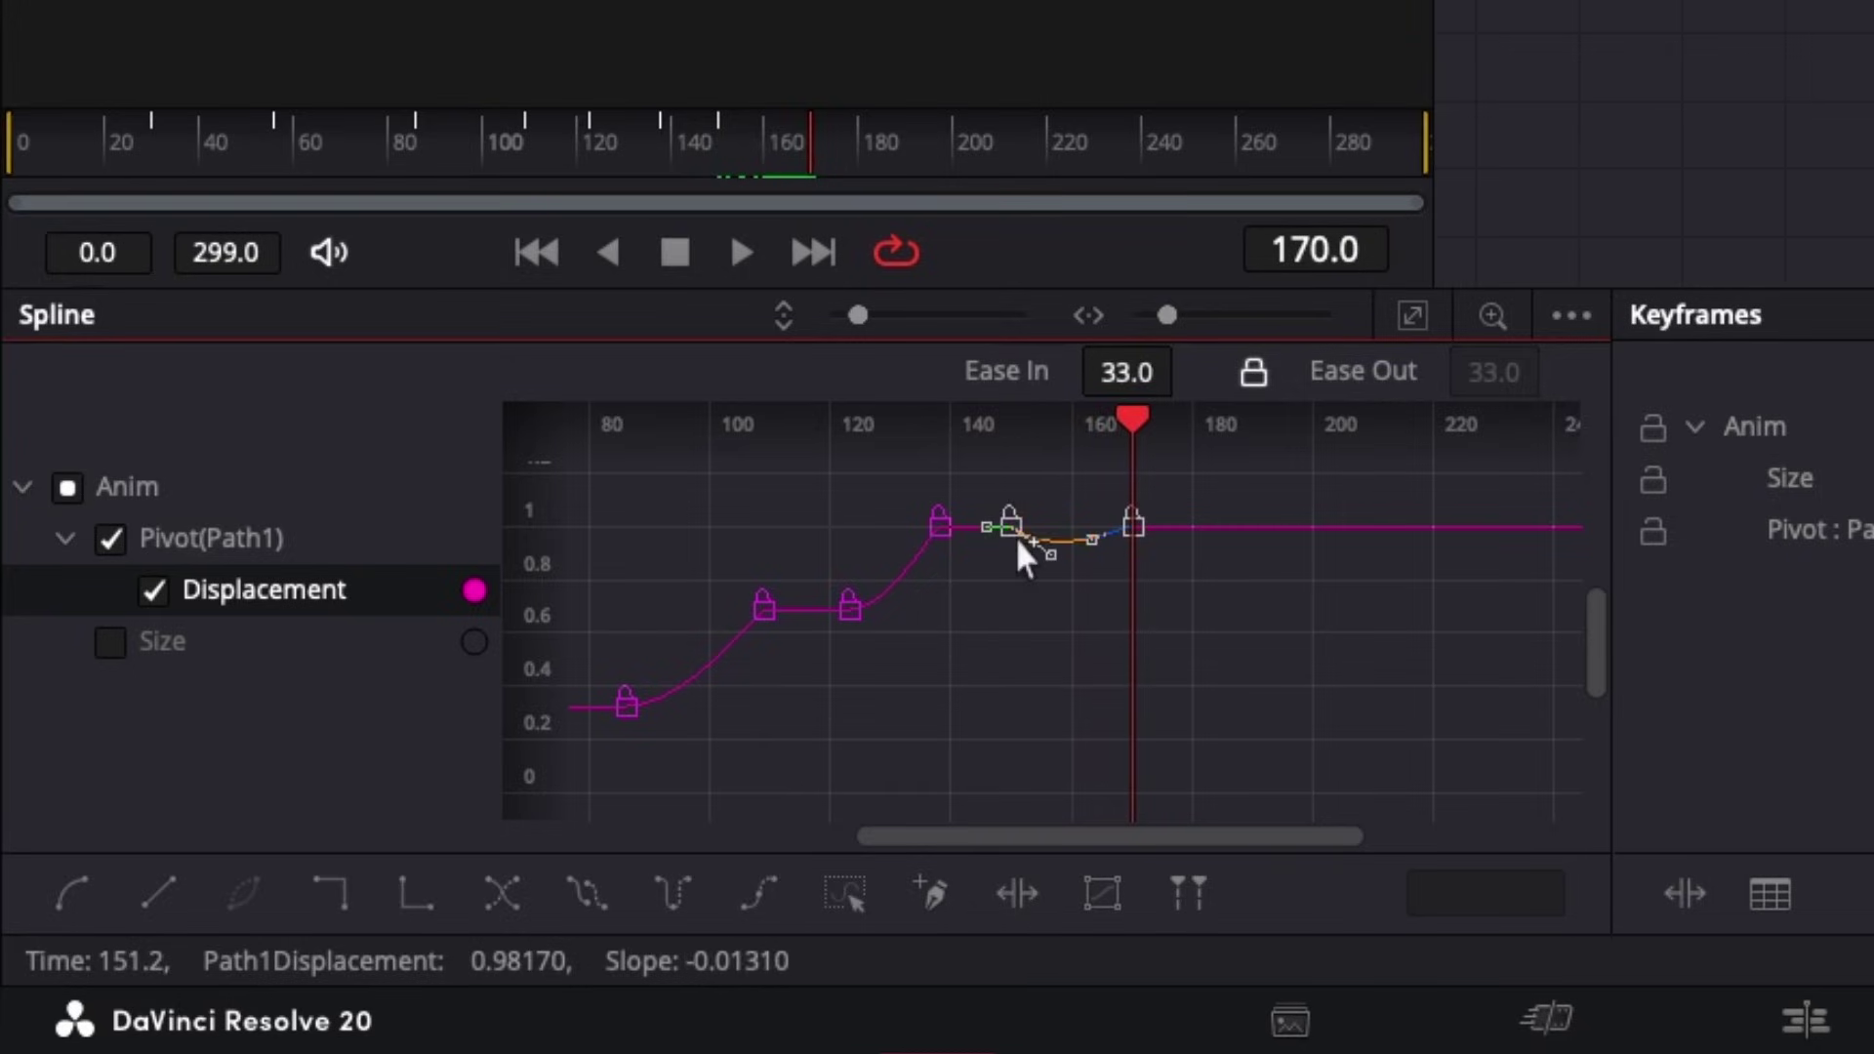
pyautogui.moveTo(1256, 615); pyautogui.dragTo(1122, 517)
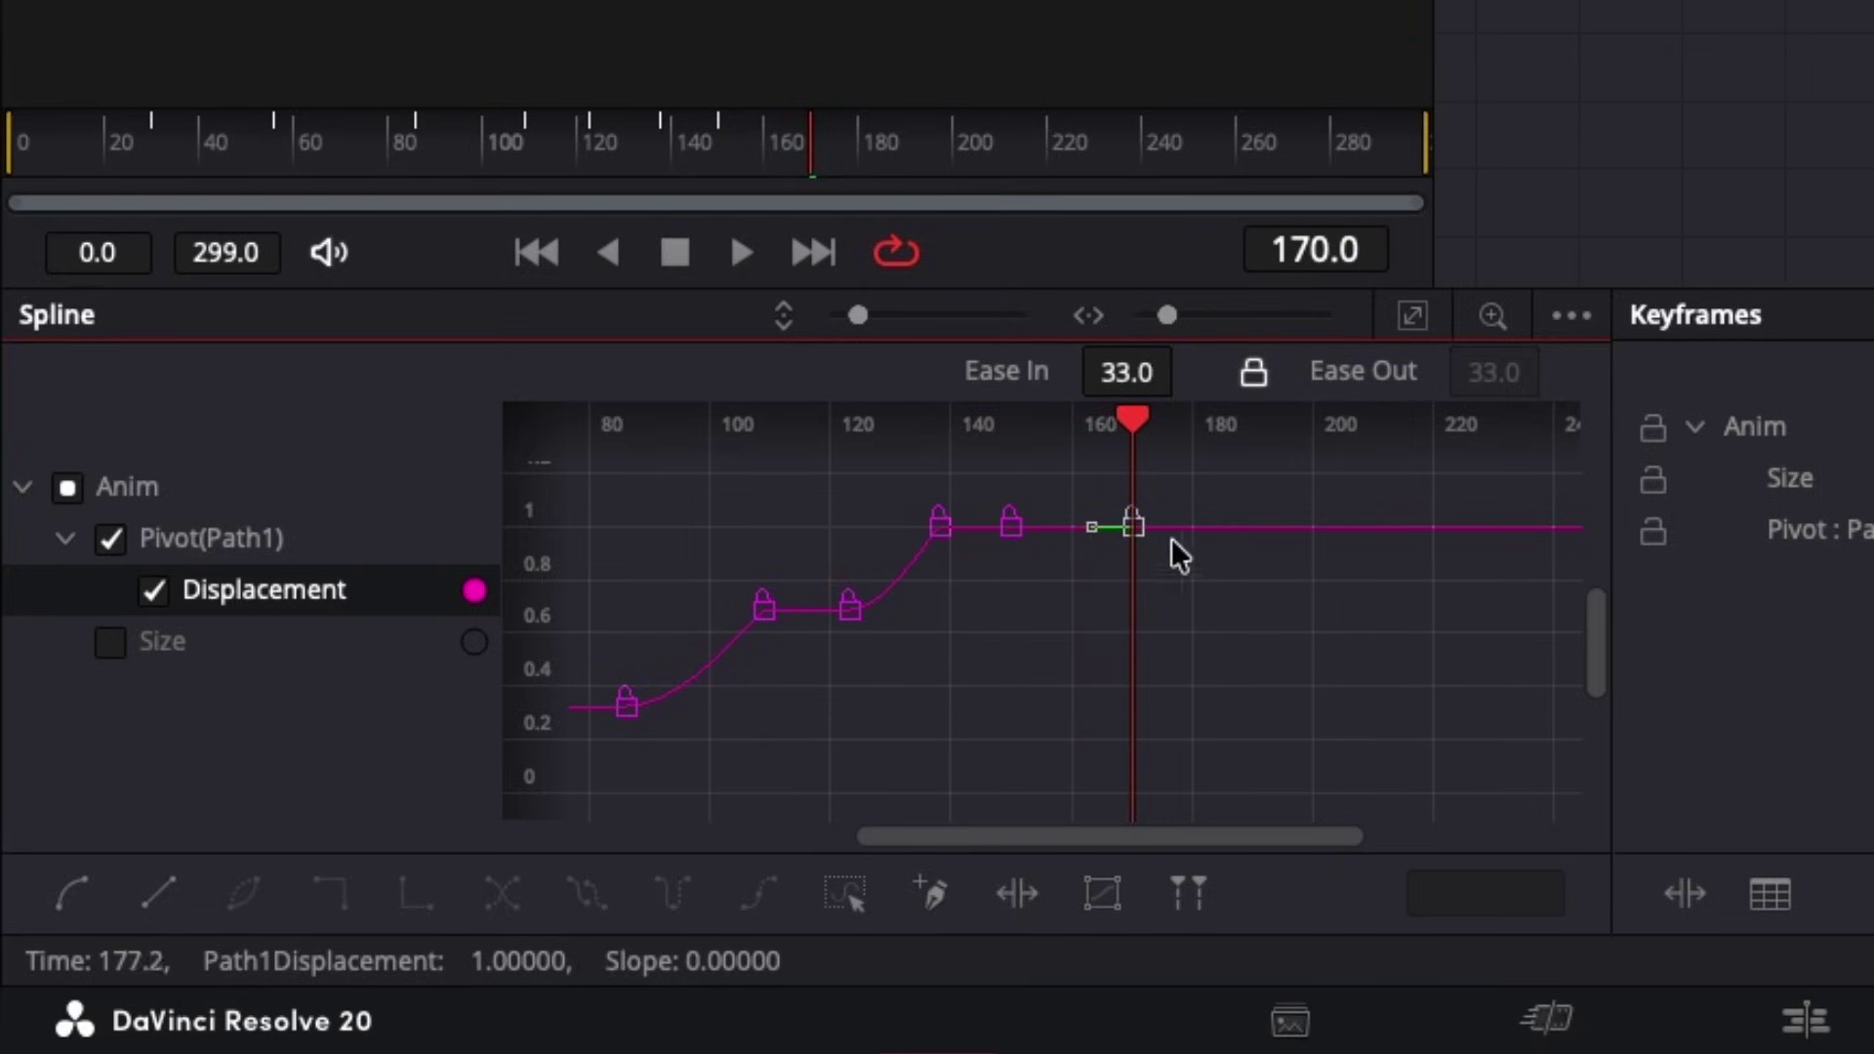
pyautogui.press('Delete')
# Set Anim's Pivot X to 0.0 at frame 30 to adjust the STEP #1 framing
pyautogui.click(377, 125)
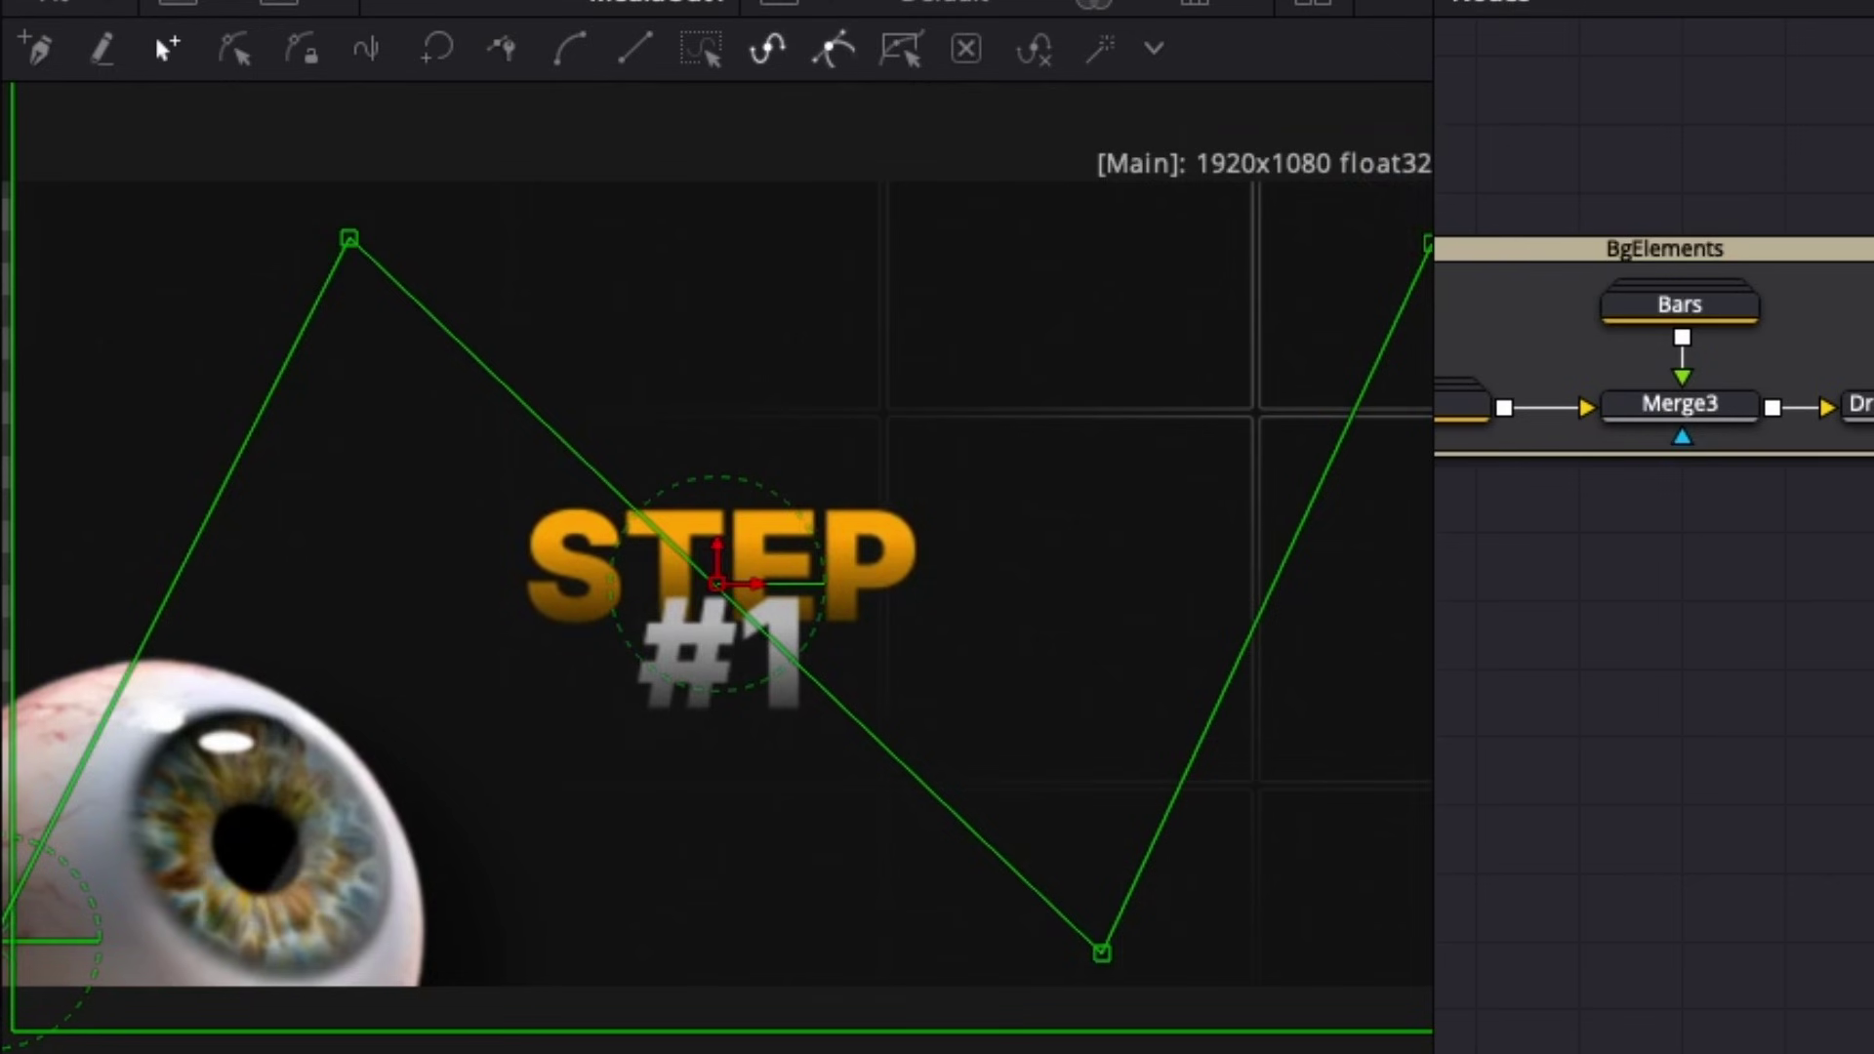
pyautogui.moveTo(334, 488); pyautogui.dragTo(494, 515)
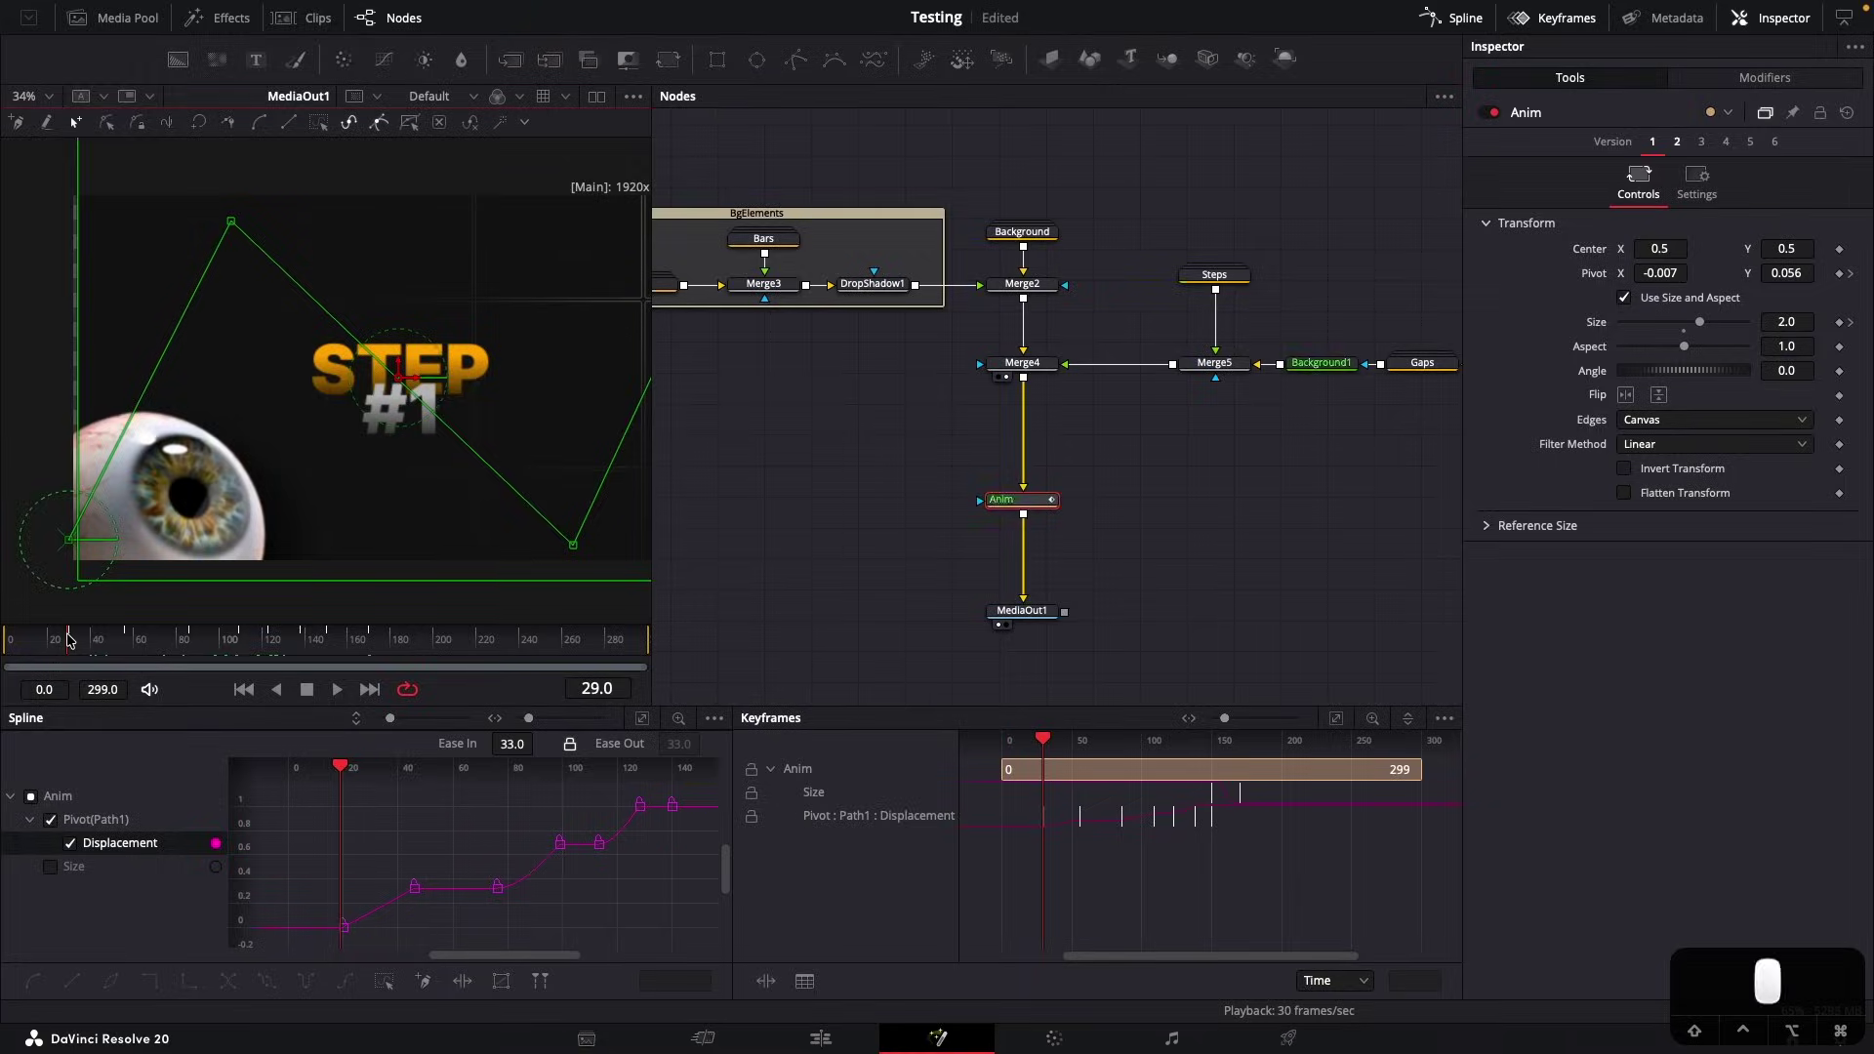
pyautogui.click(69, 640)
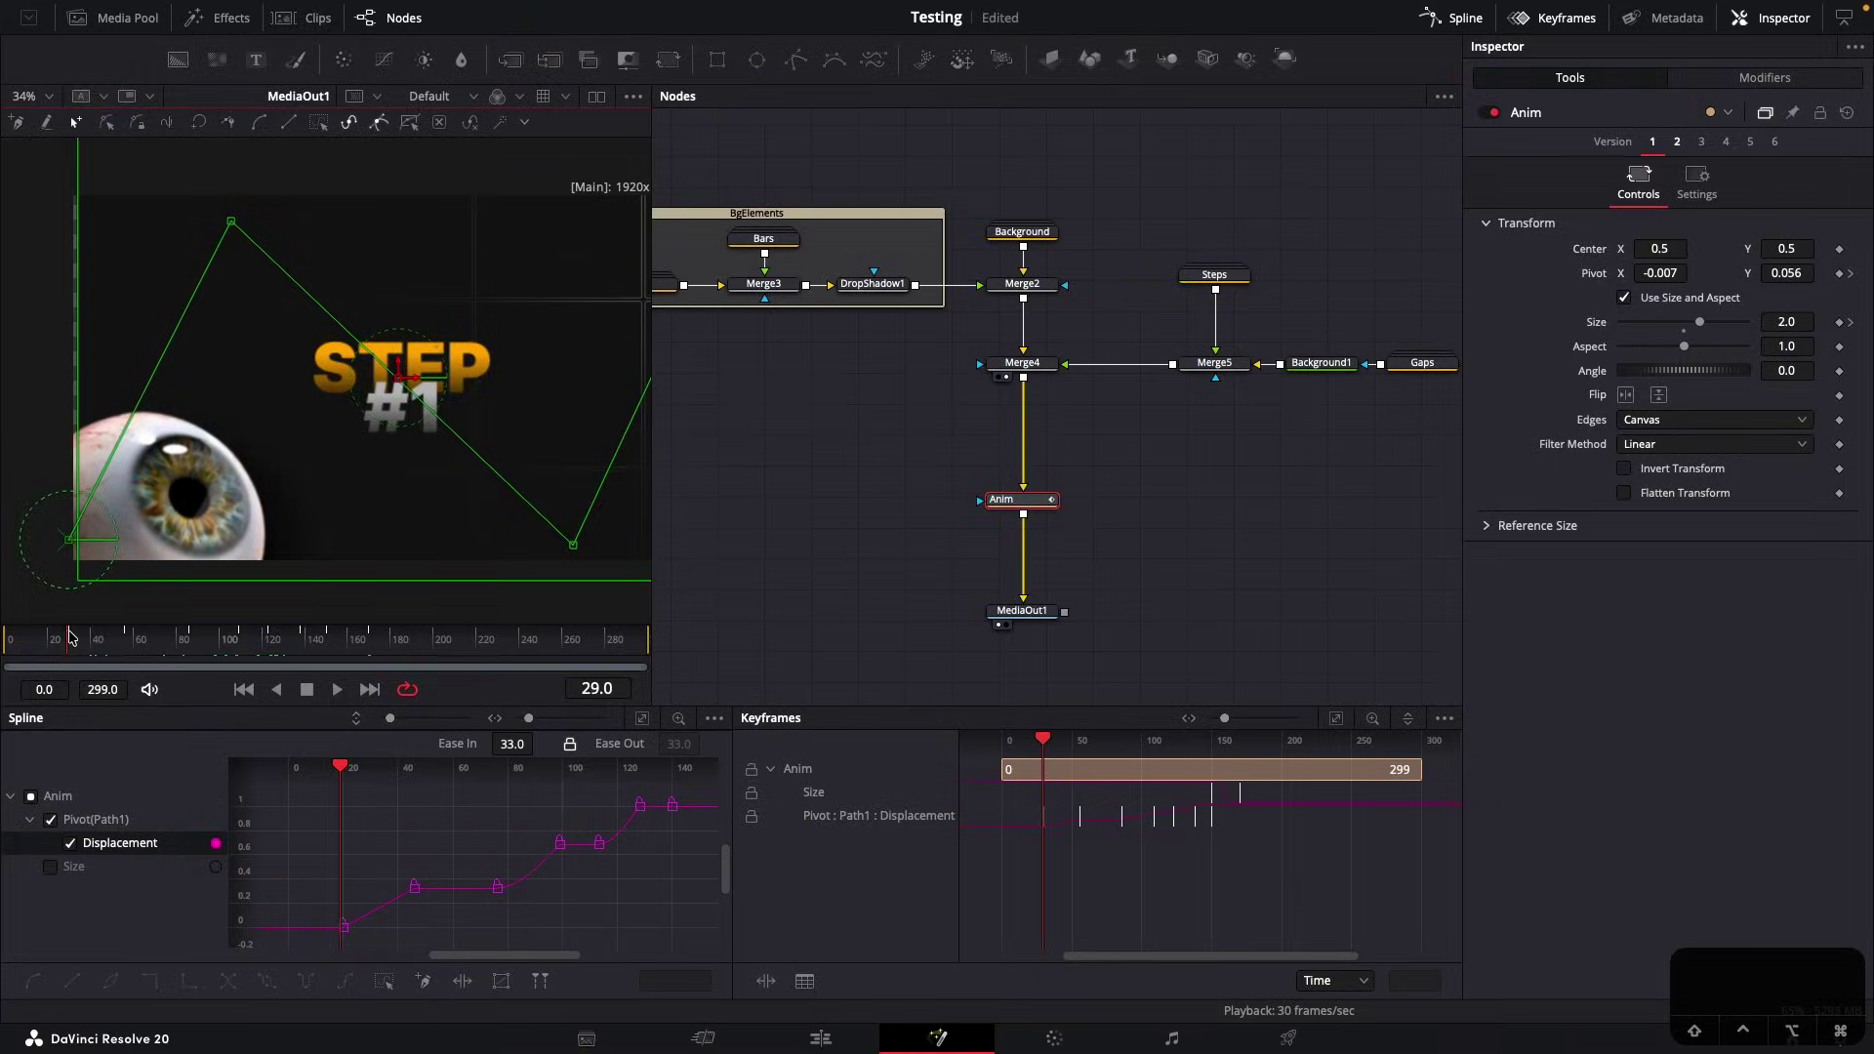
pyautogui.moveTo(1671, 268); pyautogui.dragTo(1680, 269)
pyautogui.doubleClick(1671, 270)
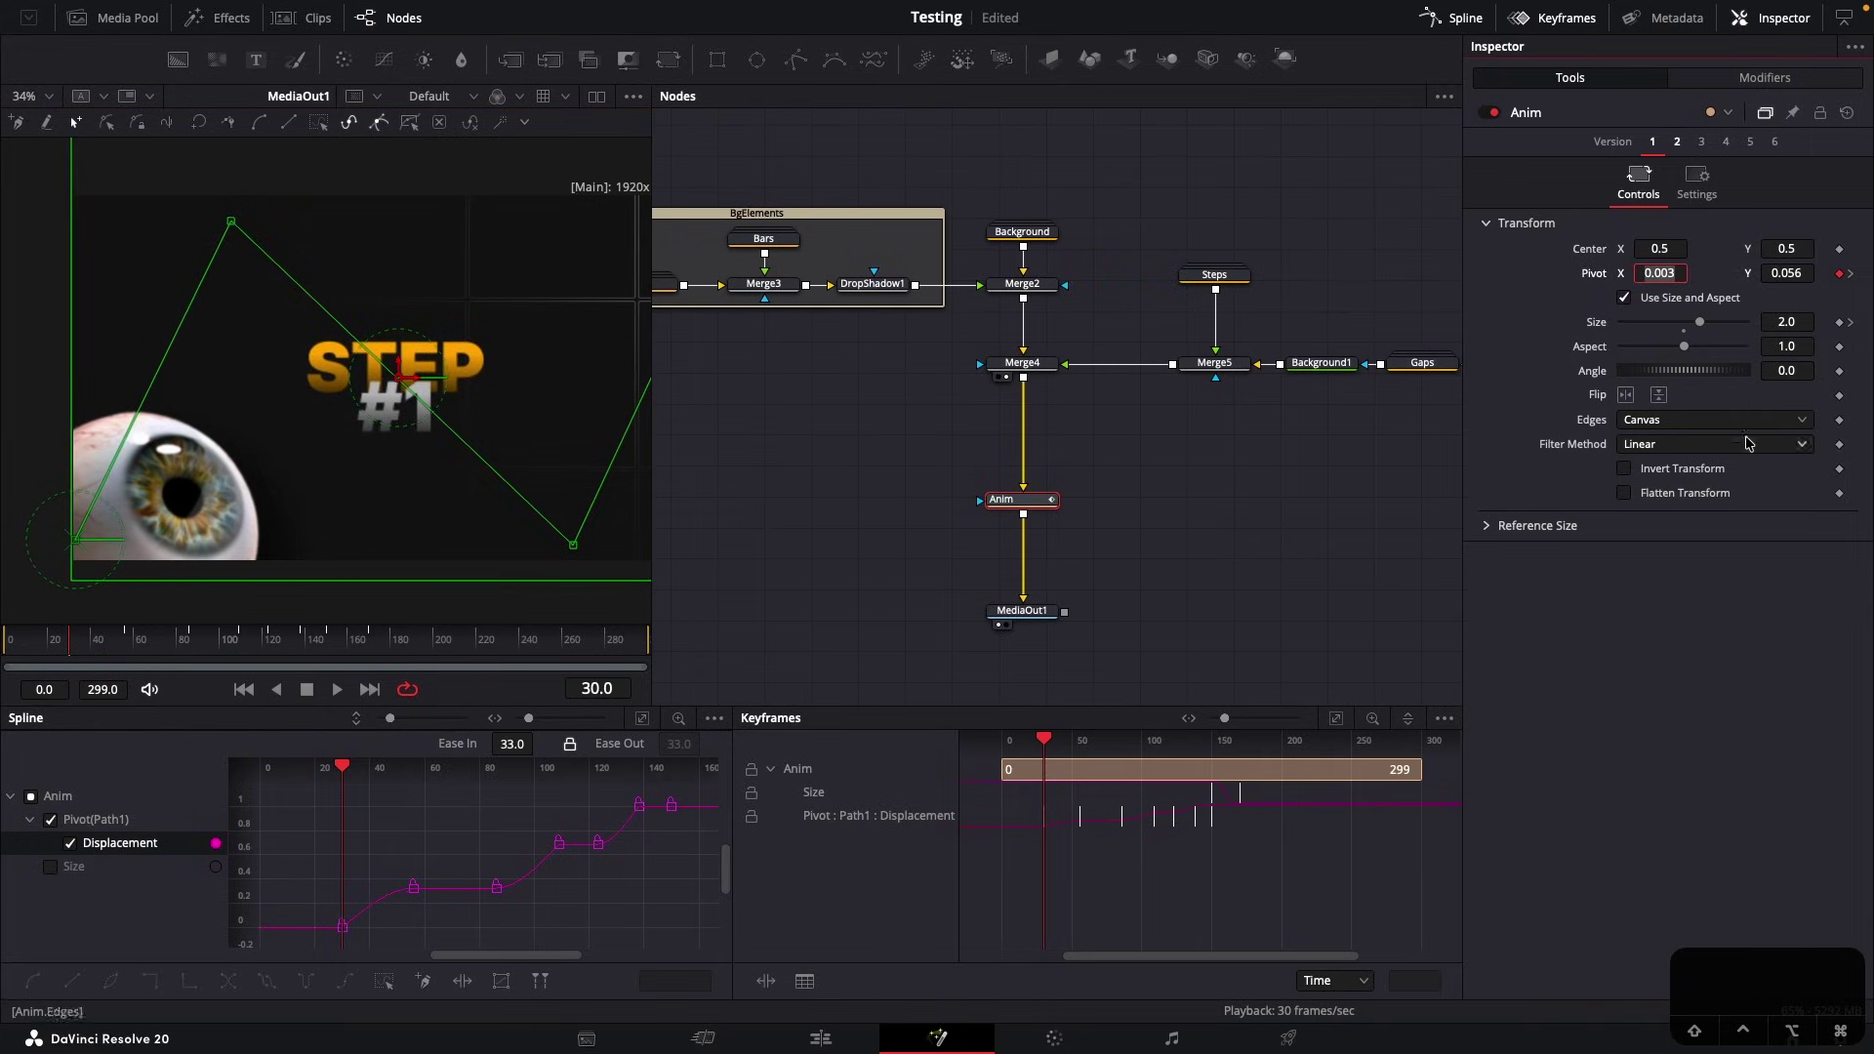
pyautogui.write('0')
pyautogui.press('Return')
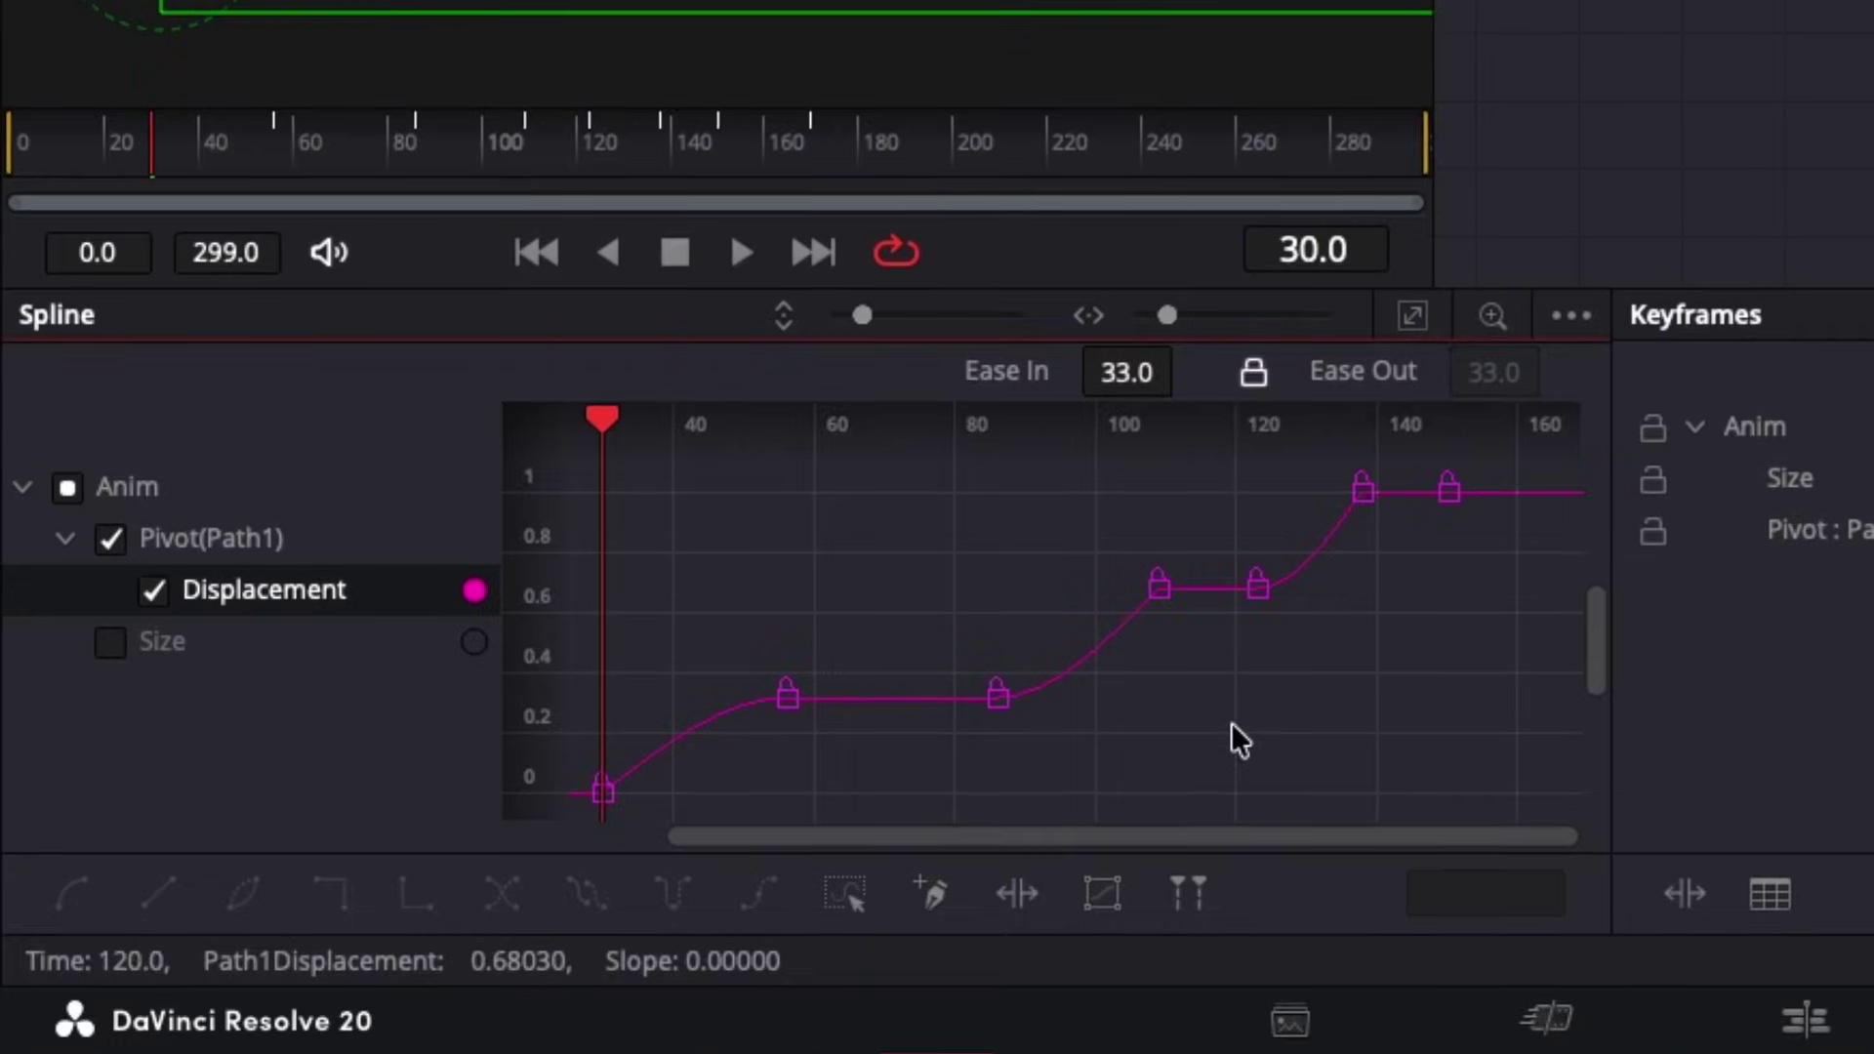
# Flatten the Displacement handles at frames 30 and 56 to ease the move from STEP #1 to STEP #2
pyautogui.hotkey('ctrl', 'a')
pyautogui.click(1274, 694)
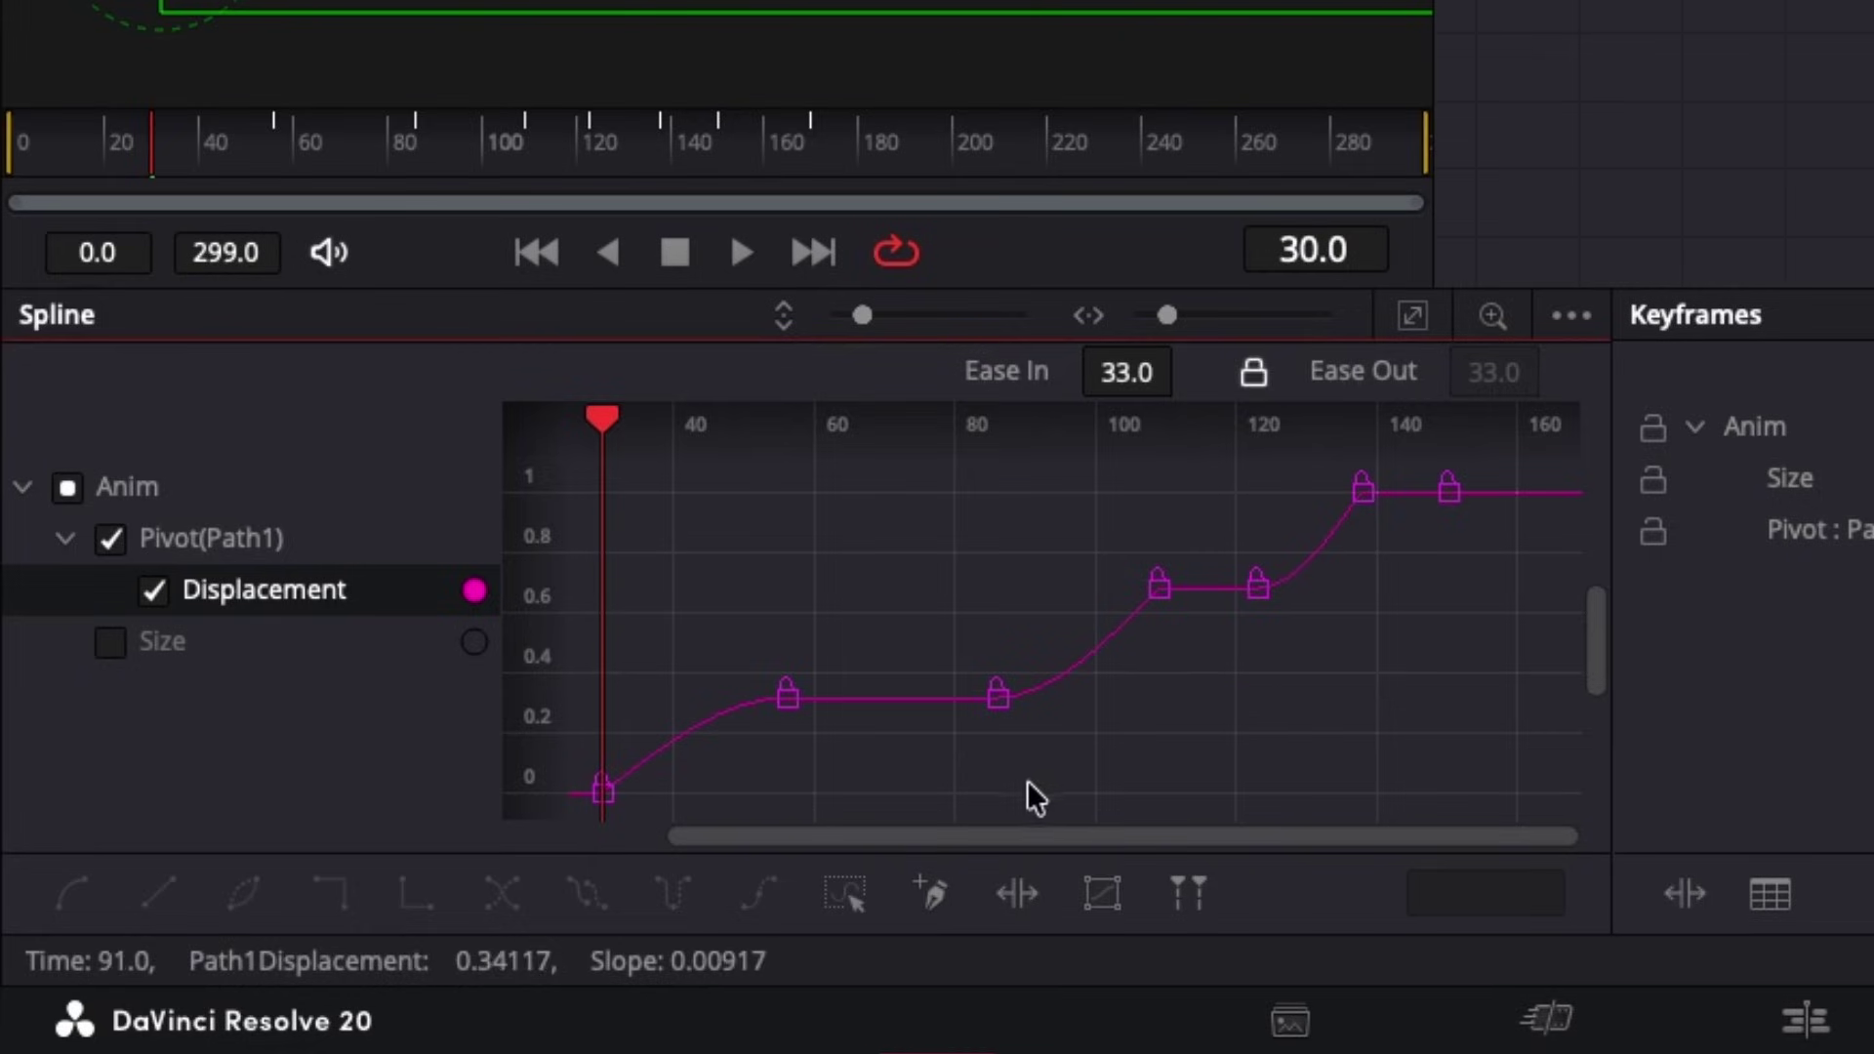
pyautogui.moveTo(916, 795); pyautogui.dragTo(1024, 716)
pyautogui.moveTo(643, 550); pyautogui.dragTo(922, 771)
pyautogui.scroll(-2, 1167, 728)
pyautogui.scroll(-2, 1166, 727)
# Flatten the Displacement handles at frames 86 and 109, and at frames 123 and 138, to ease the remaining moves
pyautogui.moveTo(1134, 770); pyautogui.dragTo(920, 517)
pyautogui.scroll(-3, 1309, 649)
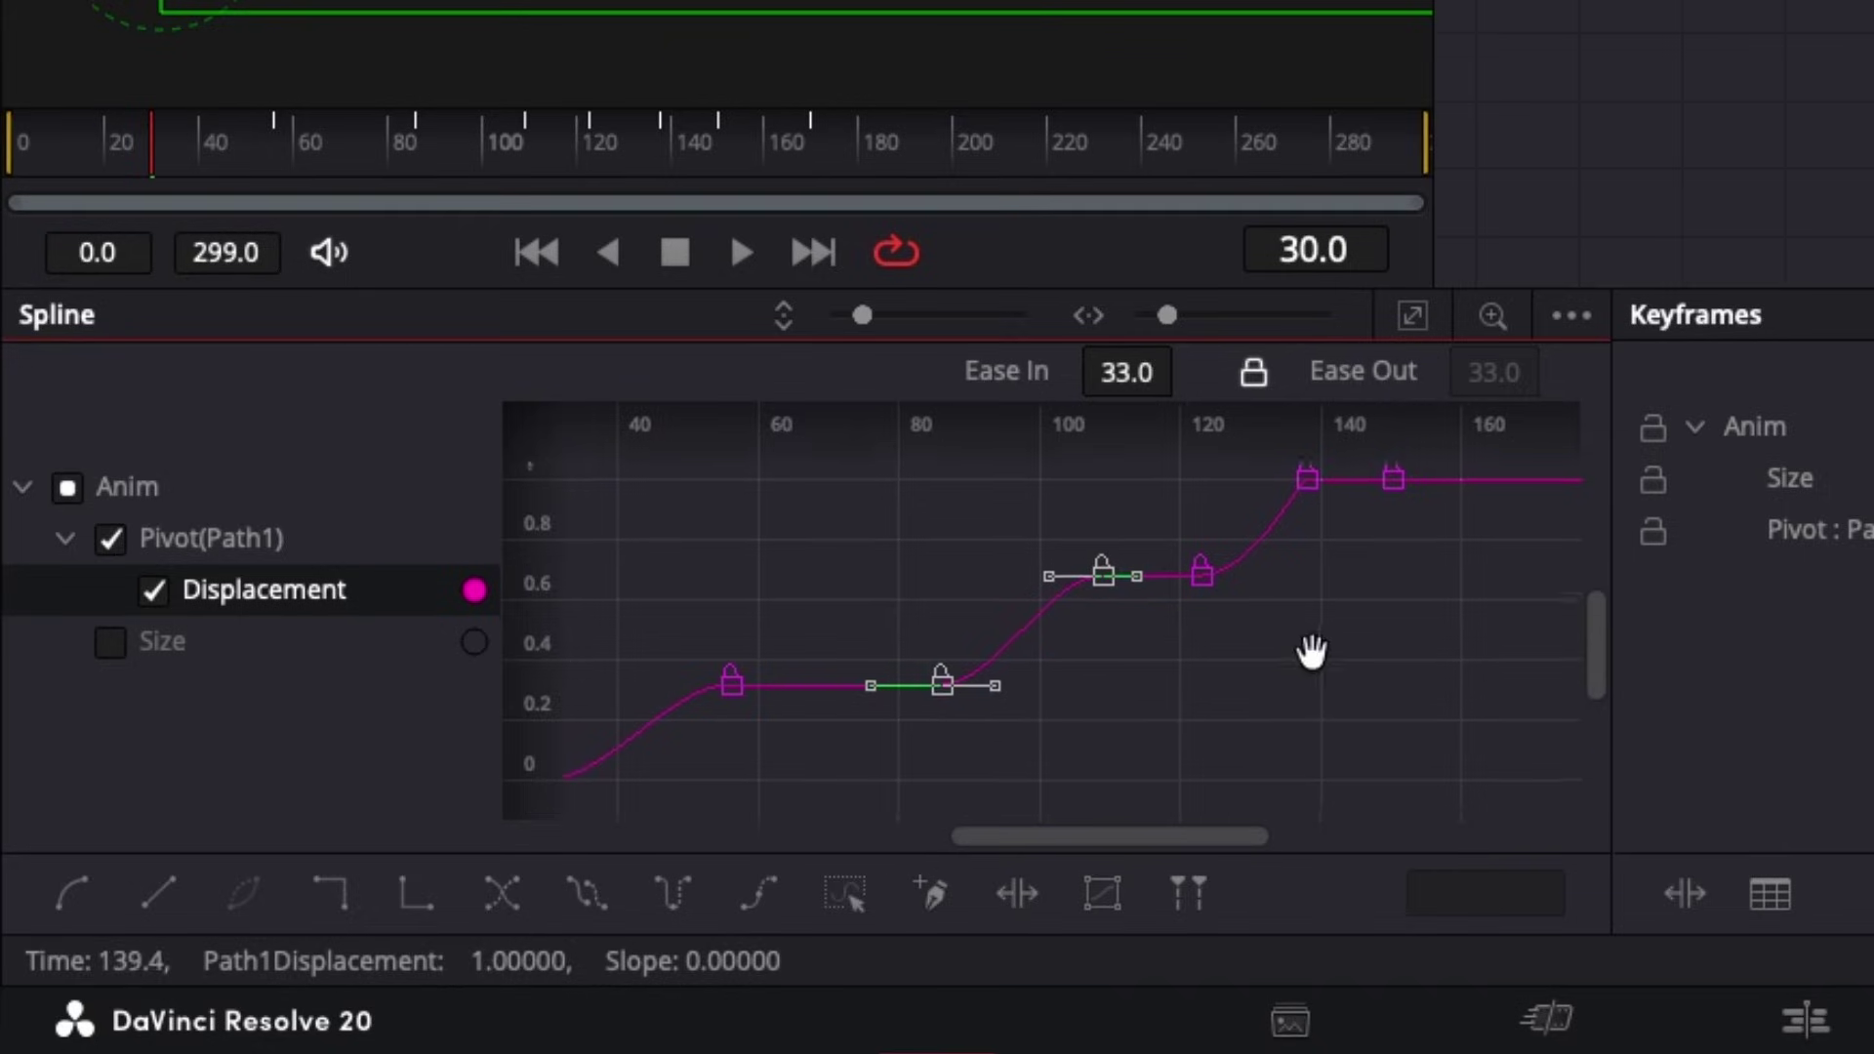
pyautogui.scroll(-3, 1216, 703)
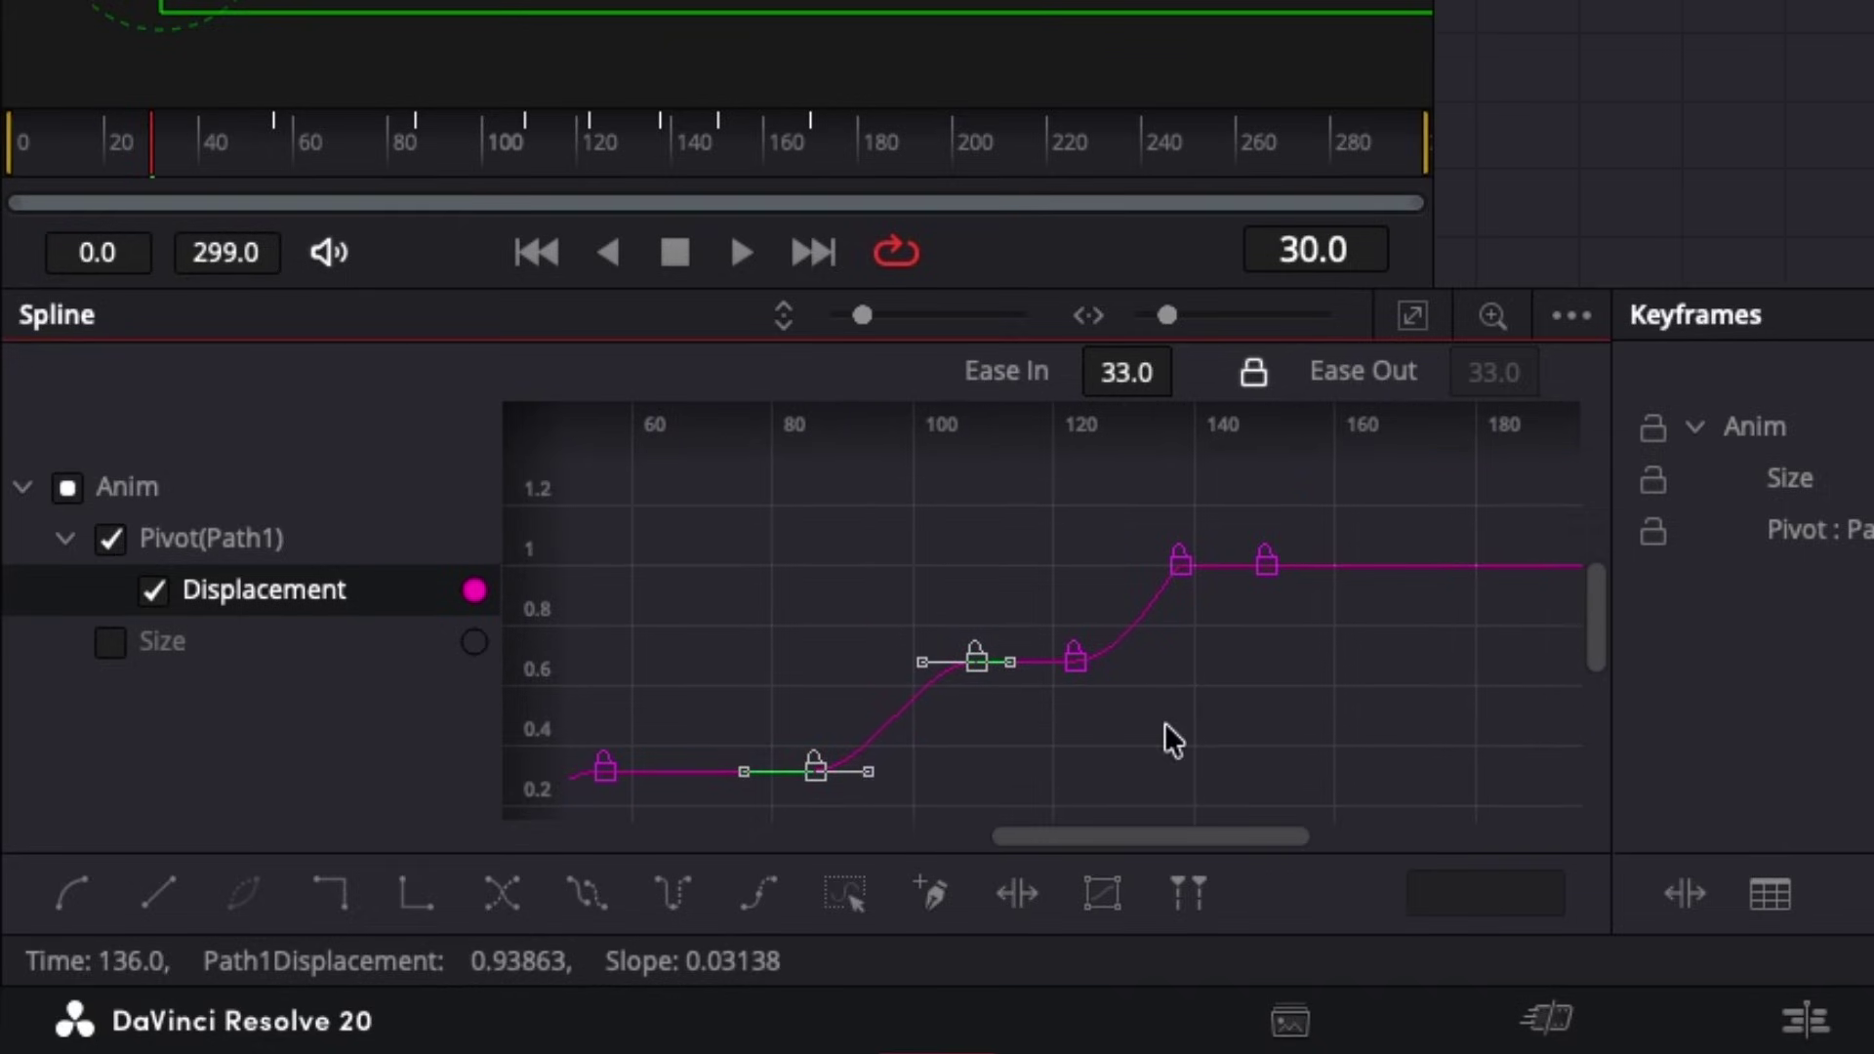
pyautogui.moveTo(1164, 722); pyautogui.dragTo(1100, 512)
pyautogui.moveTo(1223, 707); pyautogui.dragTo(1064, 515)
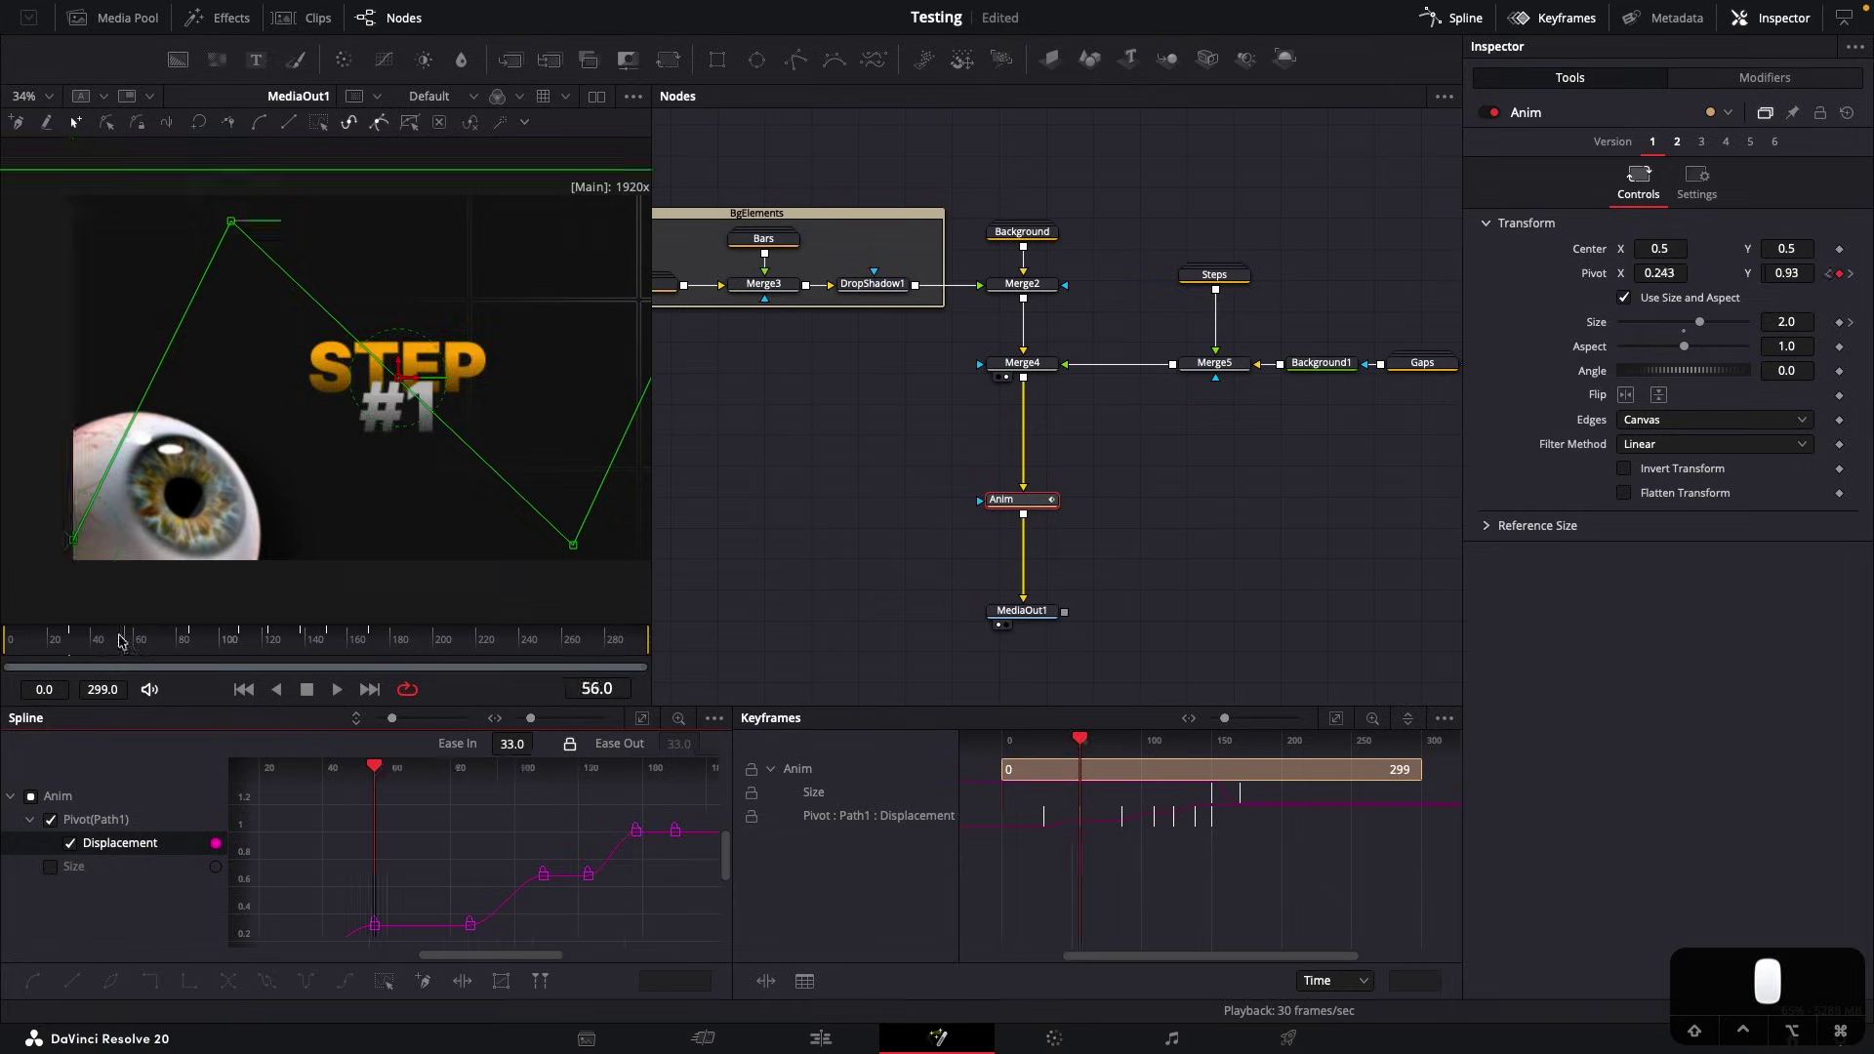
# Fit the composition in the viewer and play back the animation from near the start through the final zoom-out
pyautogui.moveTo(122, 642); pyautogui.dragTo(45, 641)
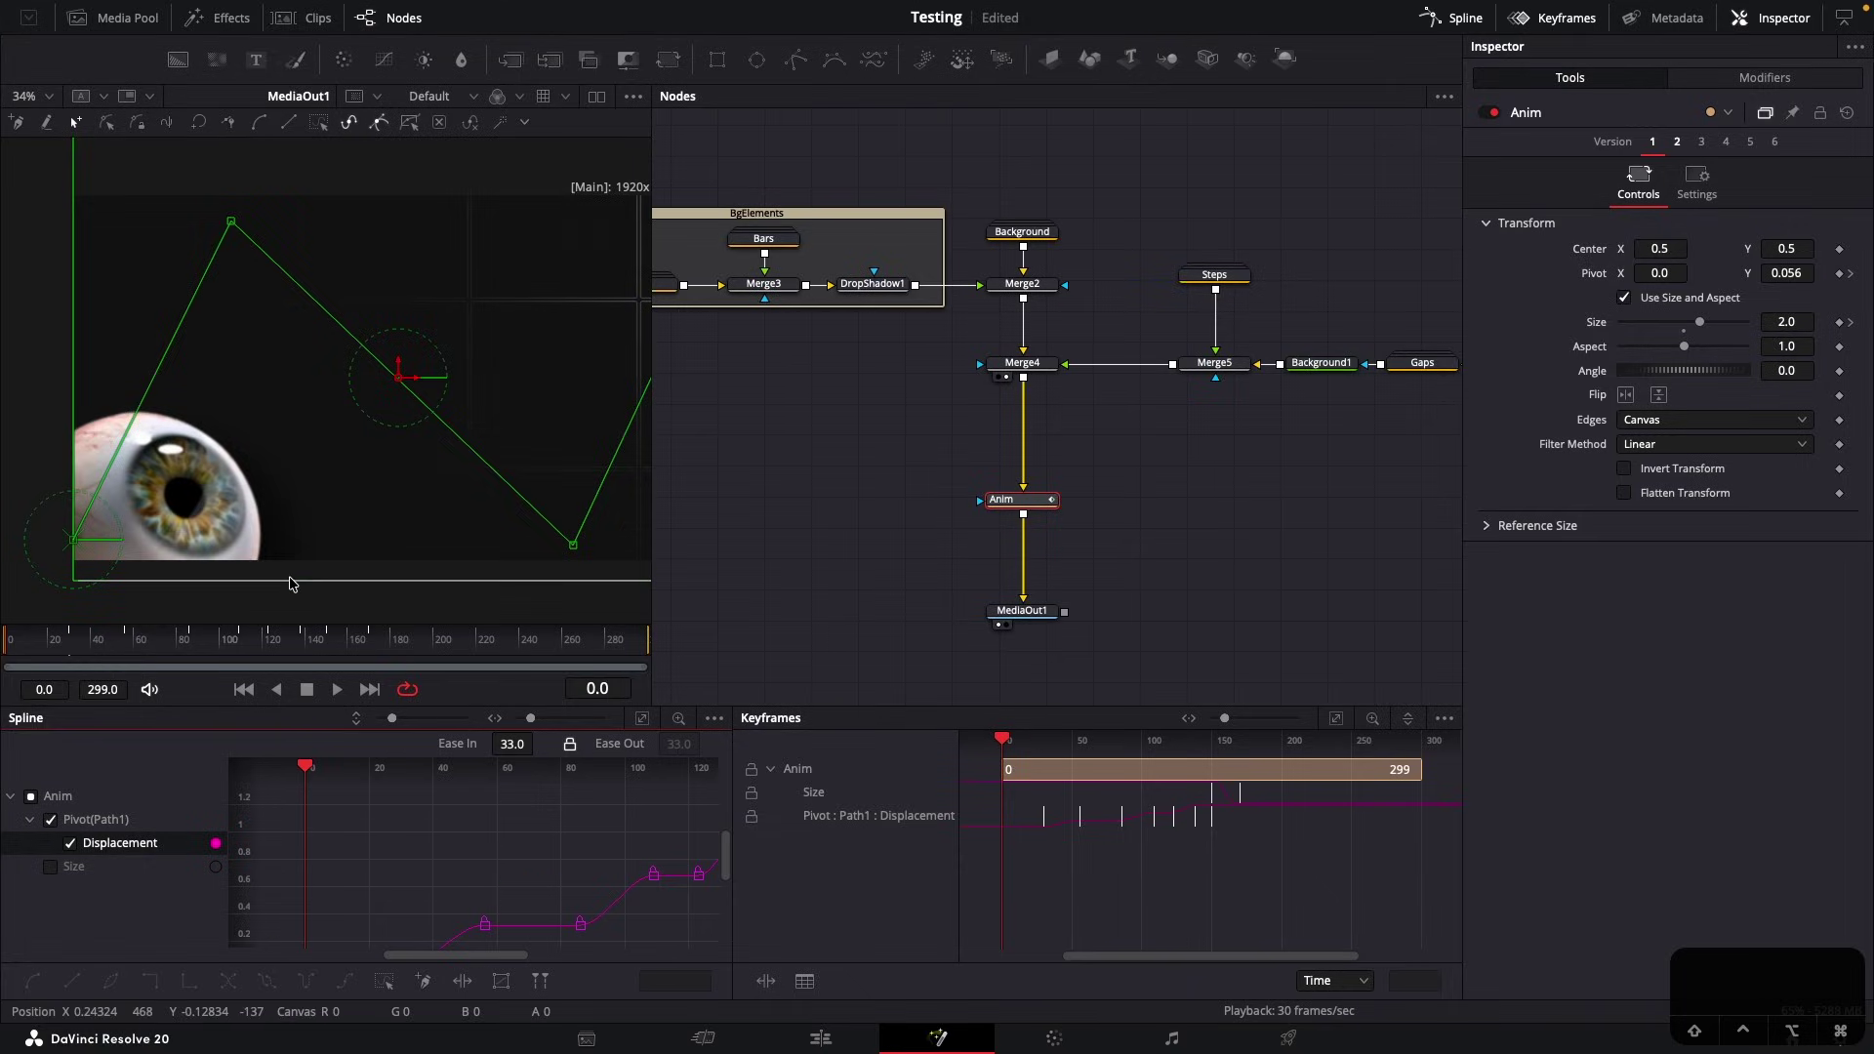
pyautogui.press('super+f')
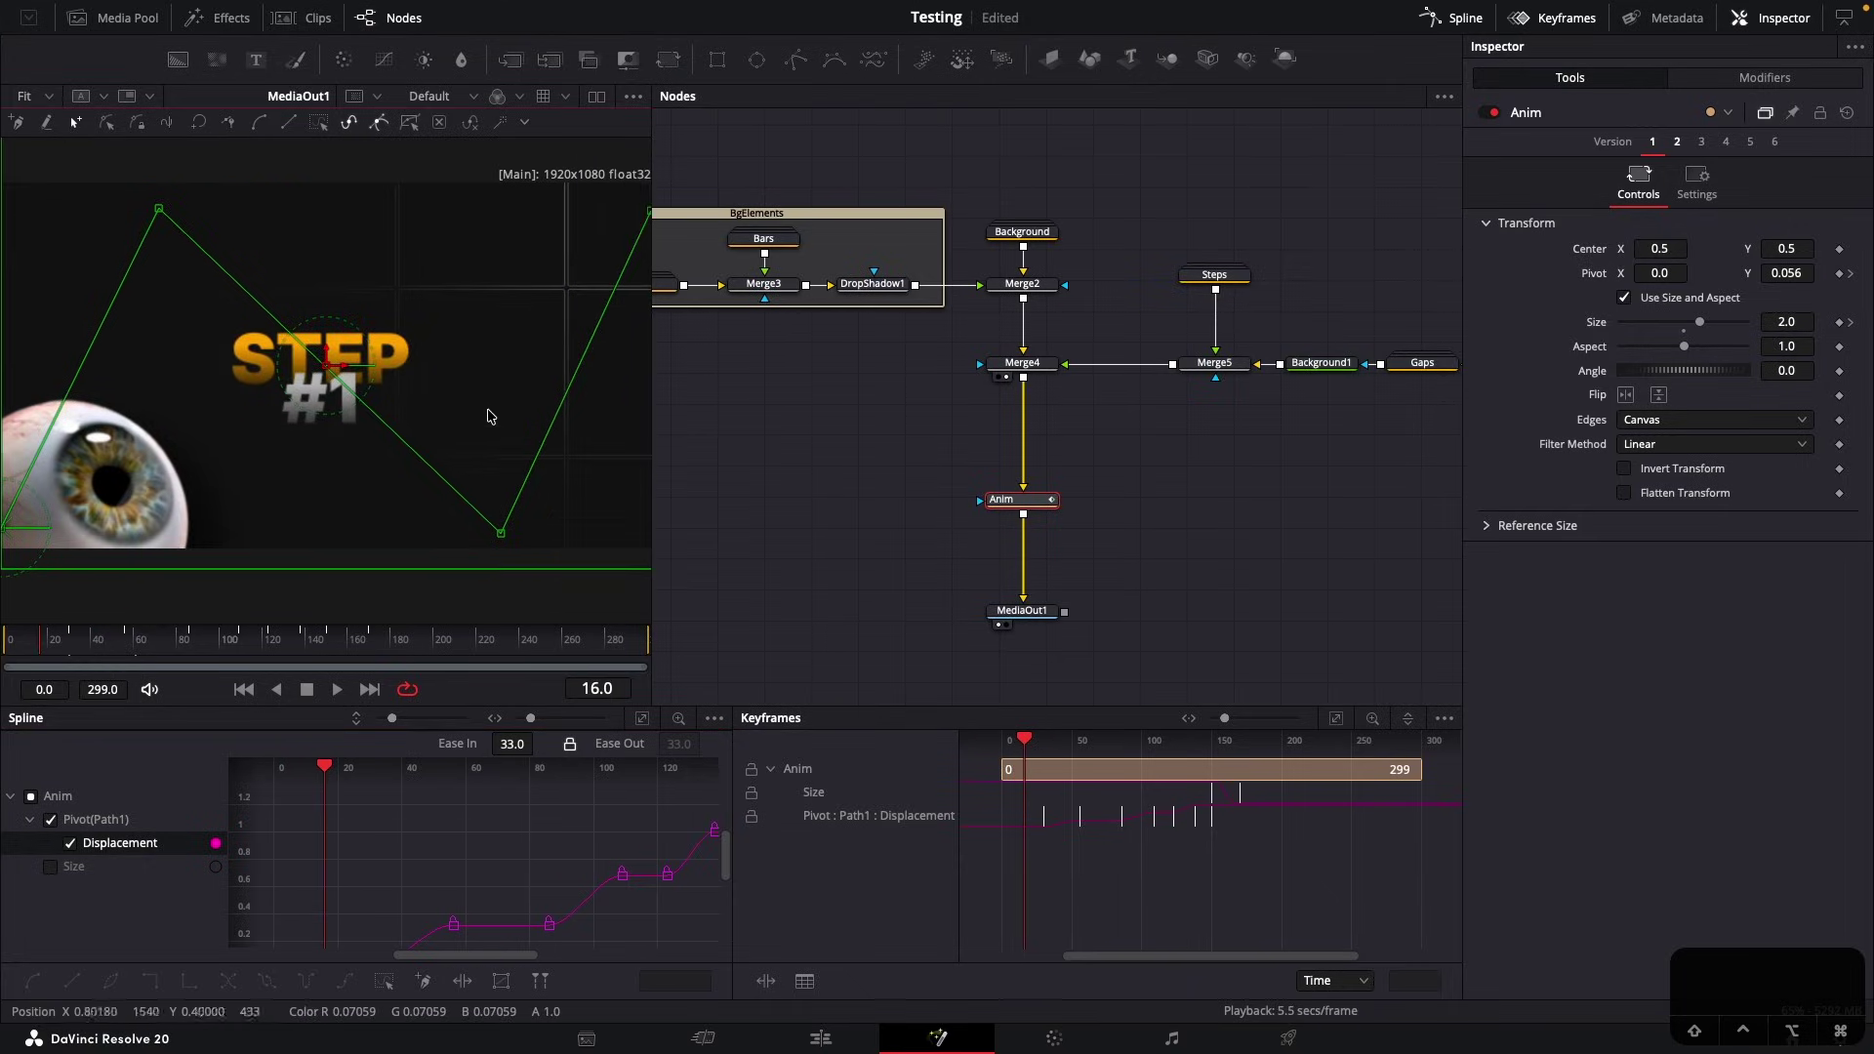
pyautogui.scroll(-1, 519, 431)
pyautogui.press('space')
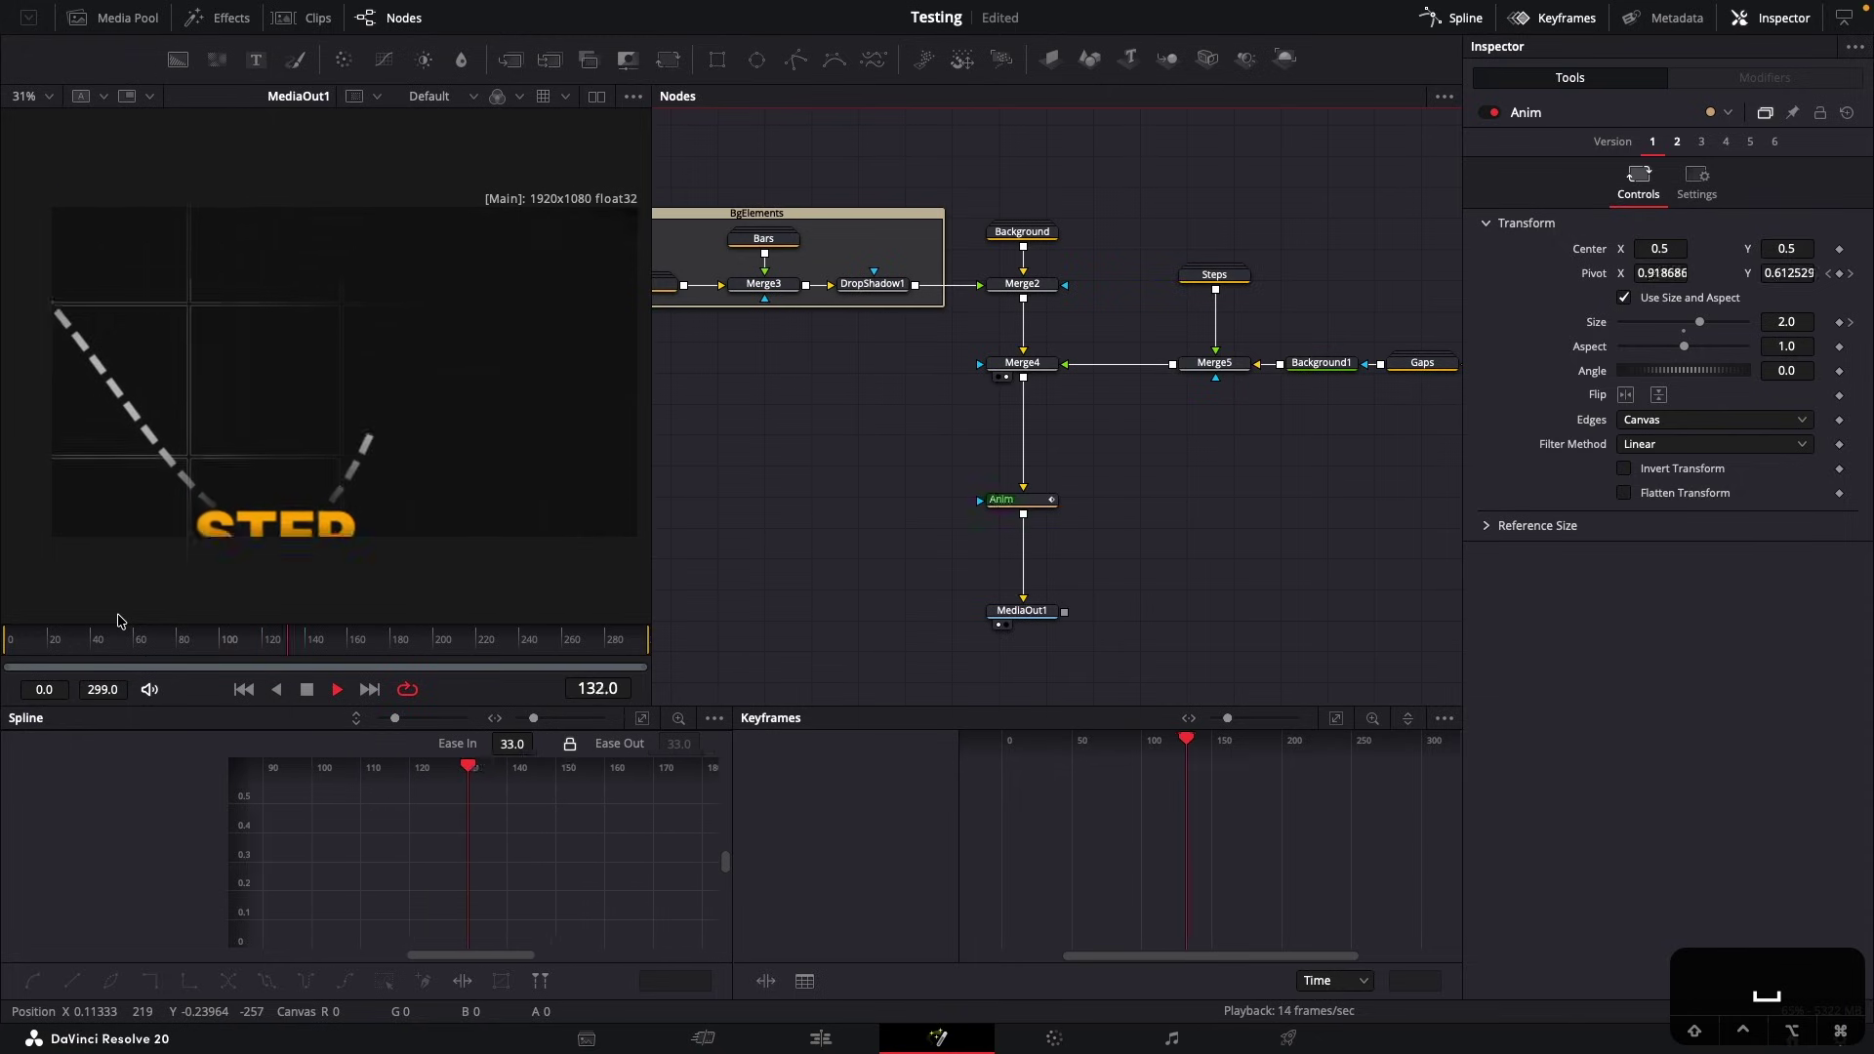
pyautogui.press('space')
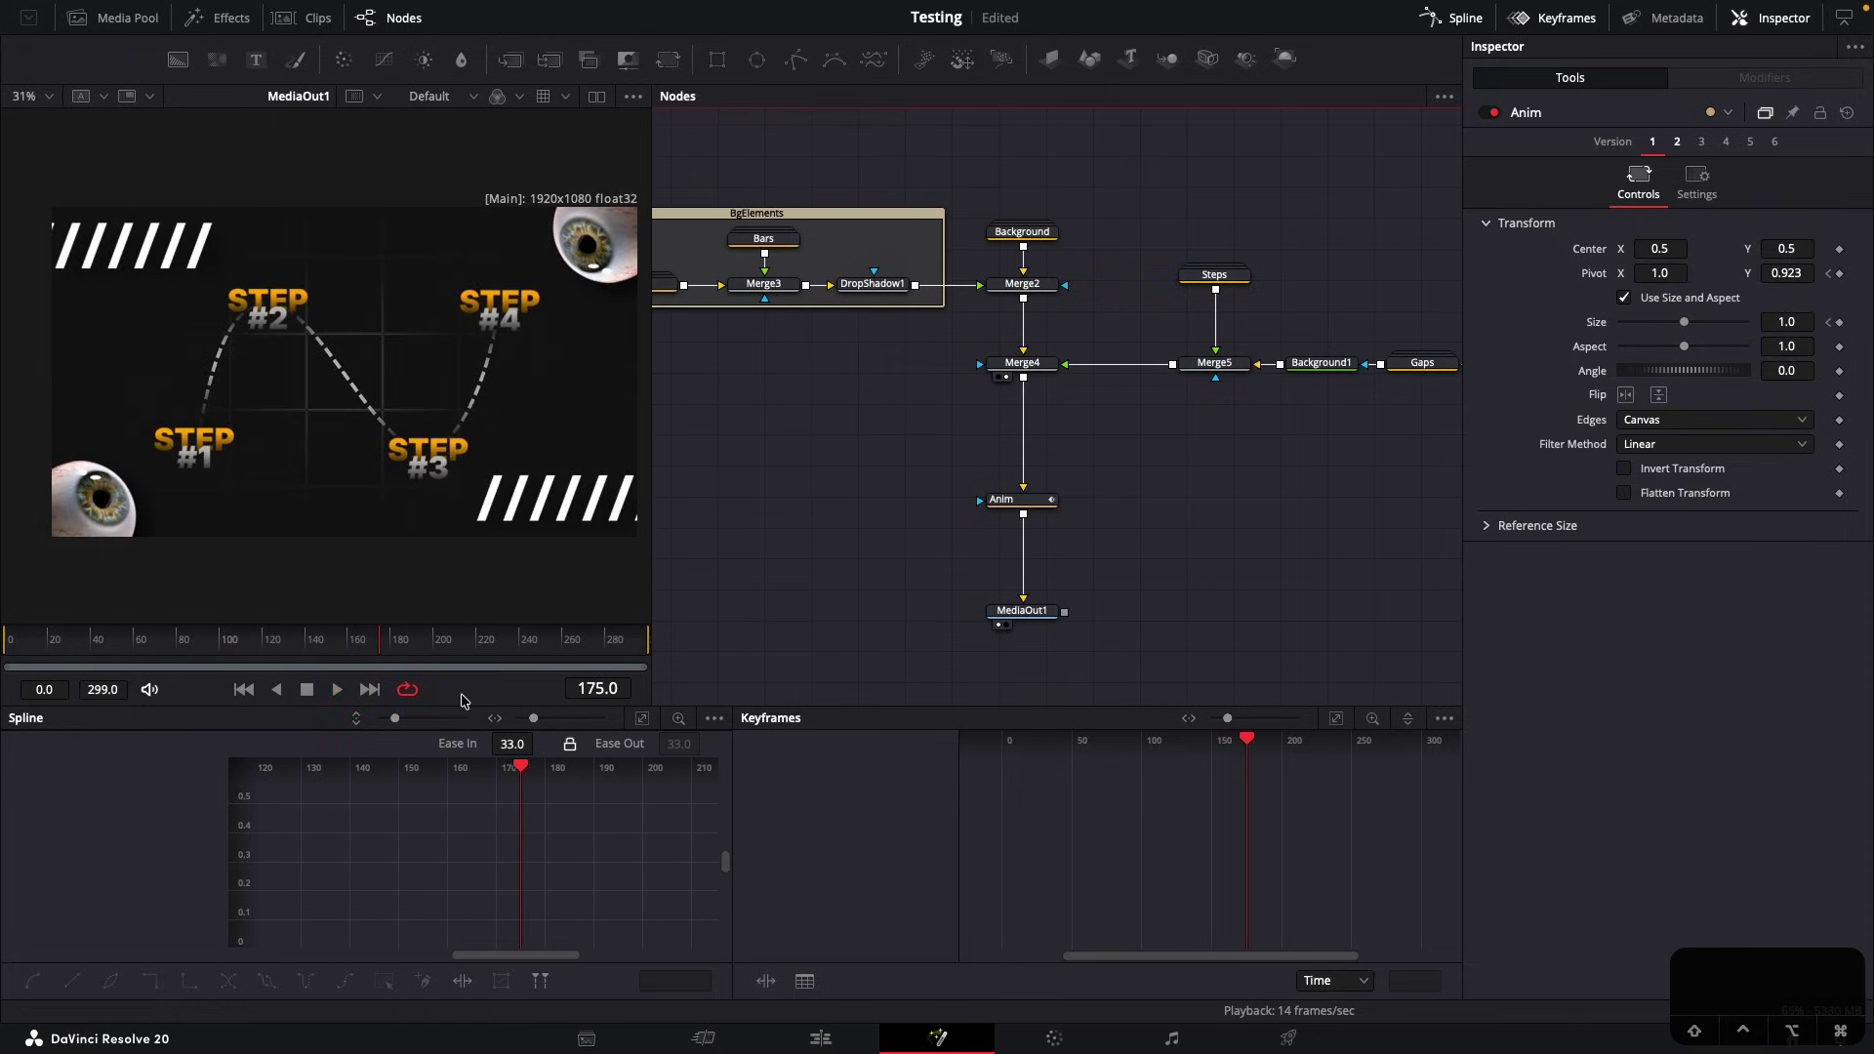
# Lower the preview quality to float16 and play back the whole animation again from frame 0
pyautogui.rightClick(469, 695)
pyautogui.rightClick(502, 692)
pyautogui.click(491, 700)
pyautogui.moveTo(185, 640); pyautogui.dragTo(5, 641)
pyautogui.press('space')
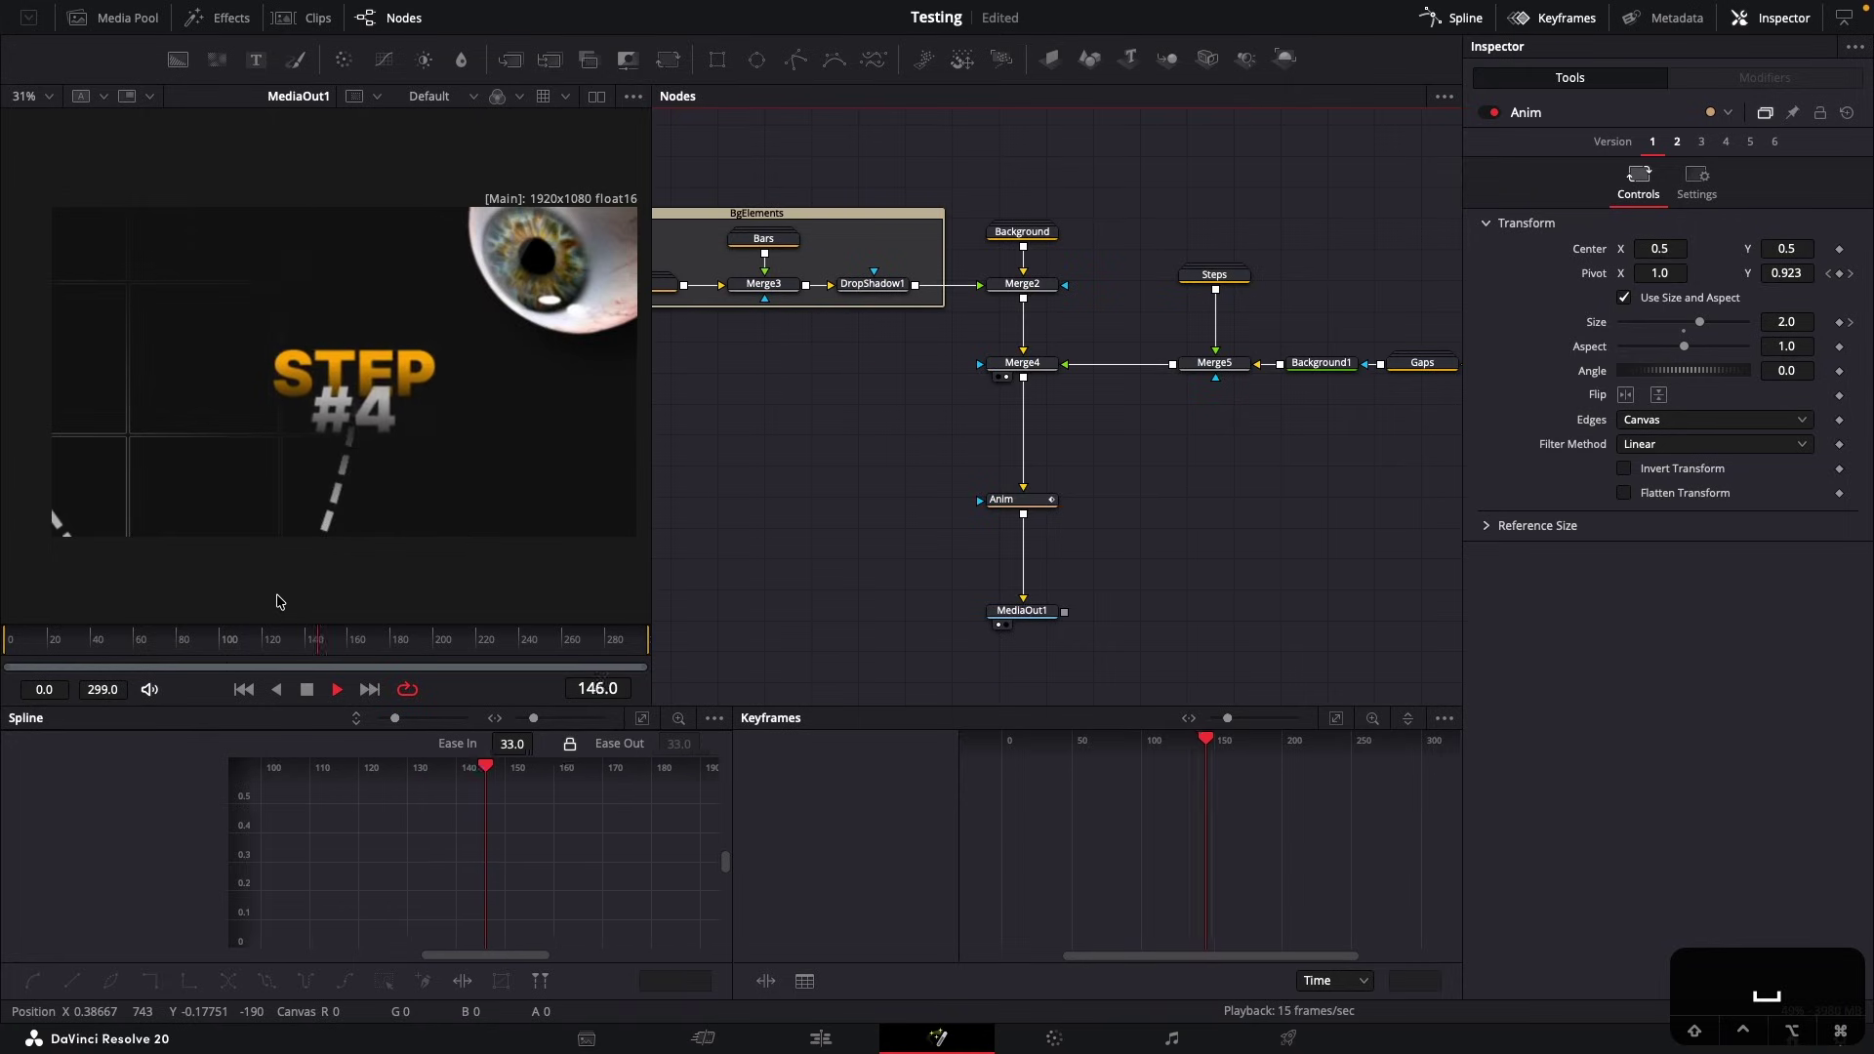
pyautogui.press('space')
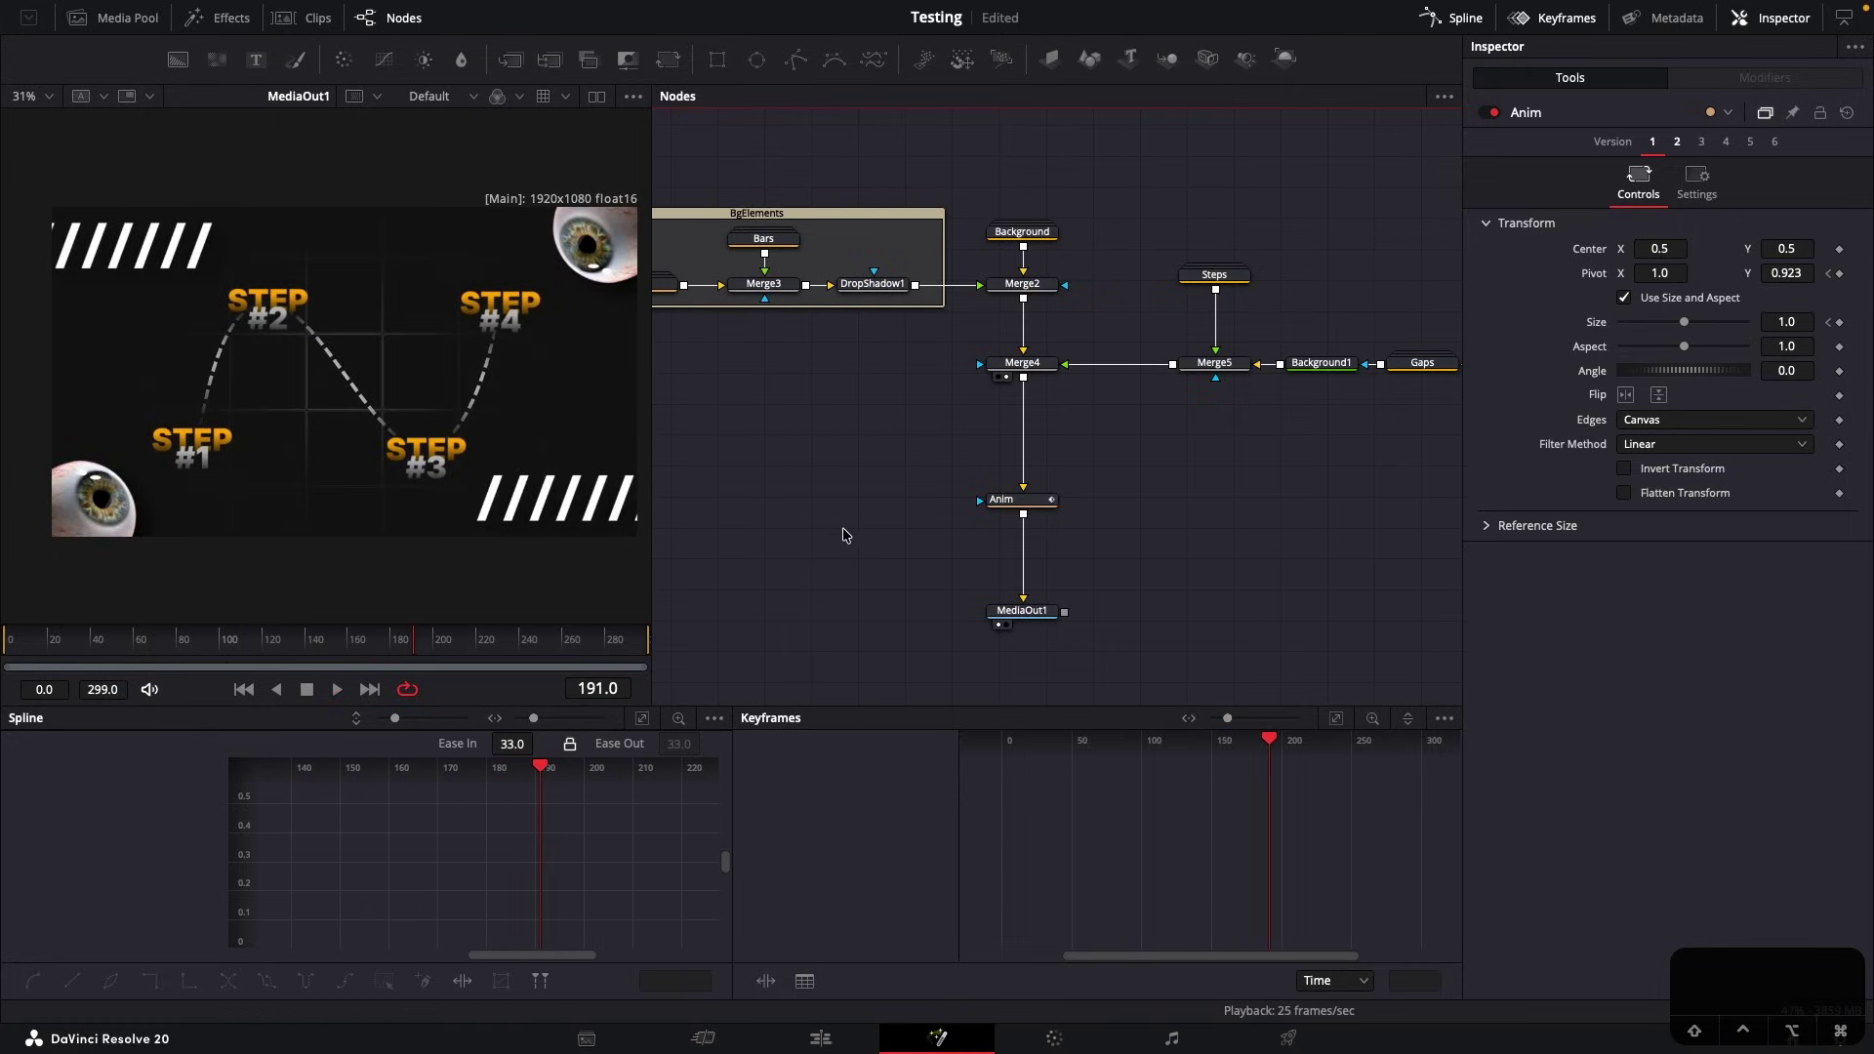
pyautogui.moveTo(954, 461); pyautogui.dragTo(984, 499)
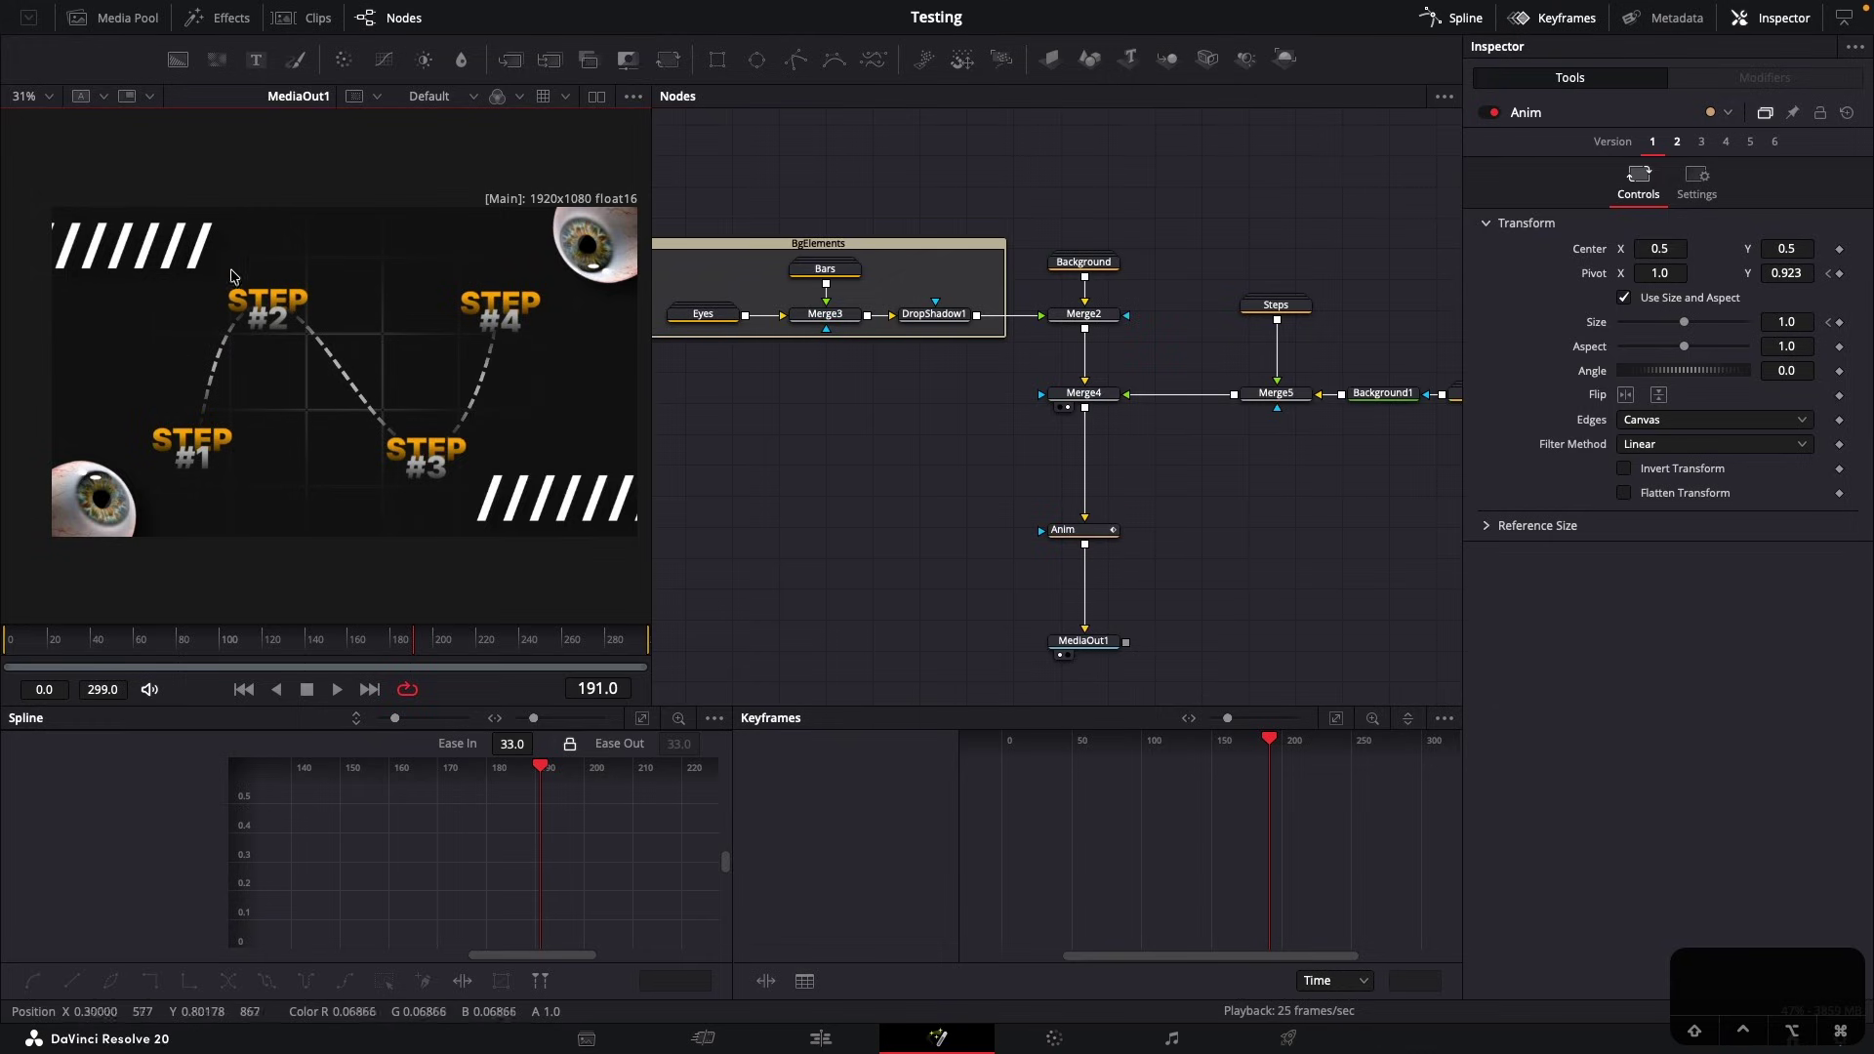
# Refit the composition in the viewer and replay the animation from frame 1 until all four STEP labels are in view
pyautogui.moveTo(270, 262); pyautogui.dragTo(49, 223)
pyautogui.moveTo(488, 390); pyautogui.dragTo(454, 394)
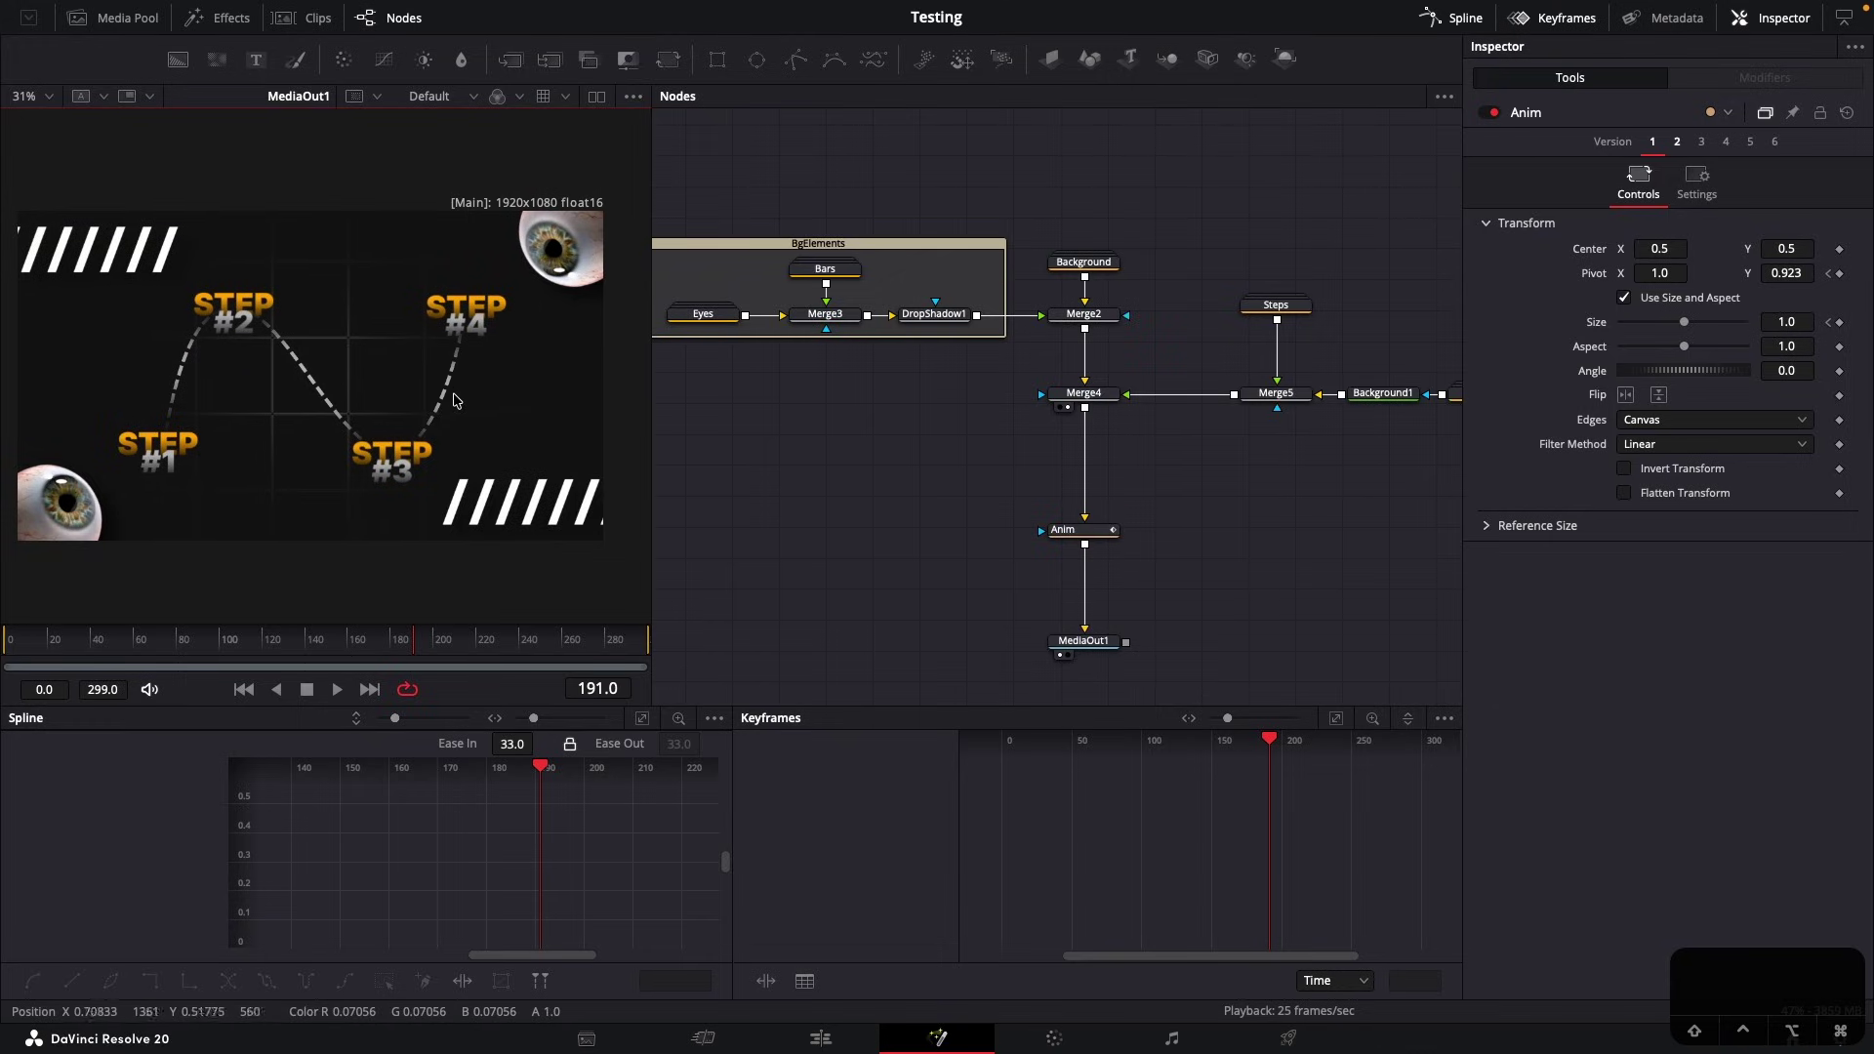
pyautogui.press('super+f')
pyautogui.moveTo(217, 641); pyautogui.dragTo(8, 652)
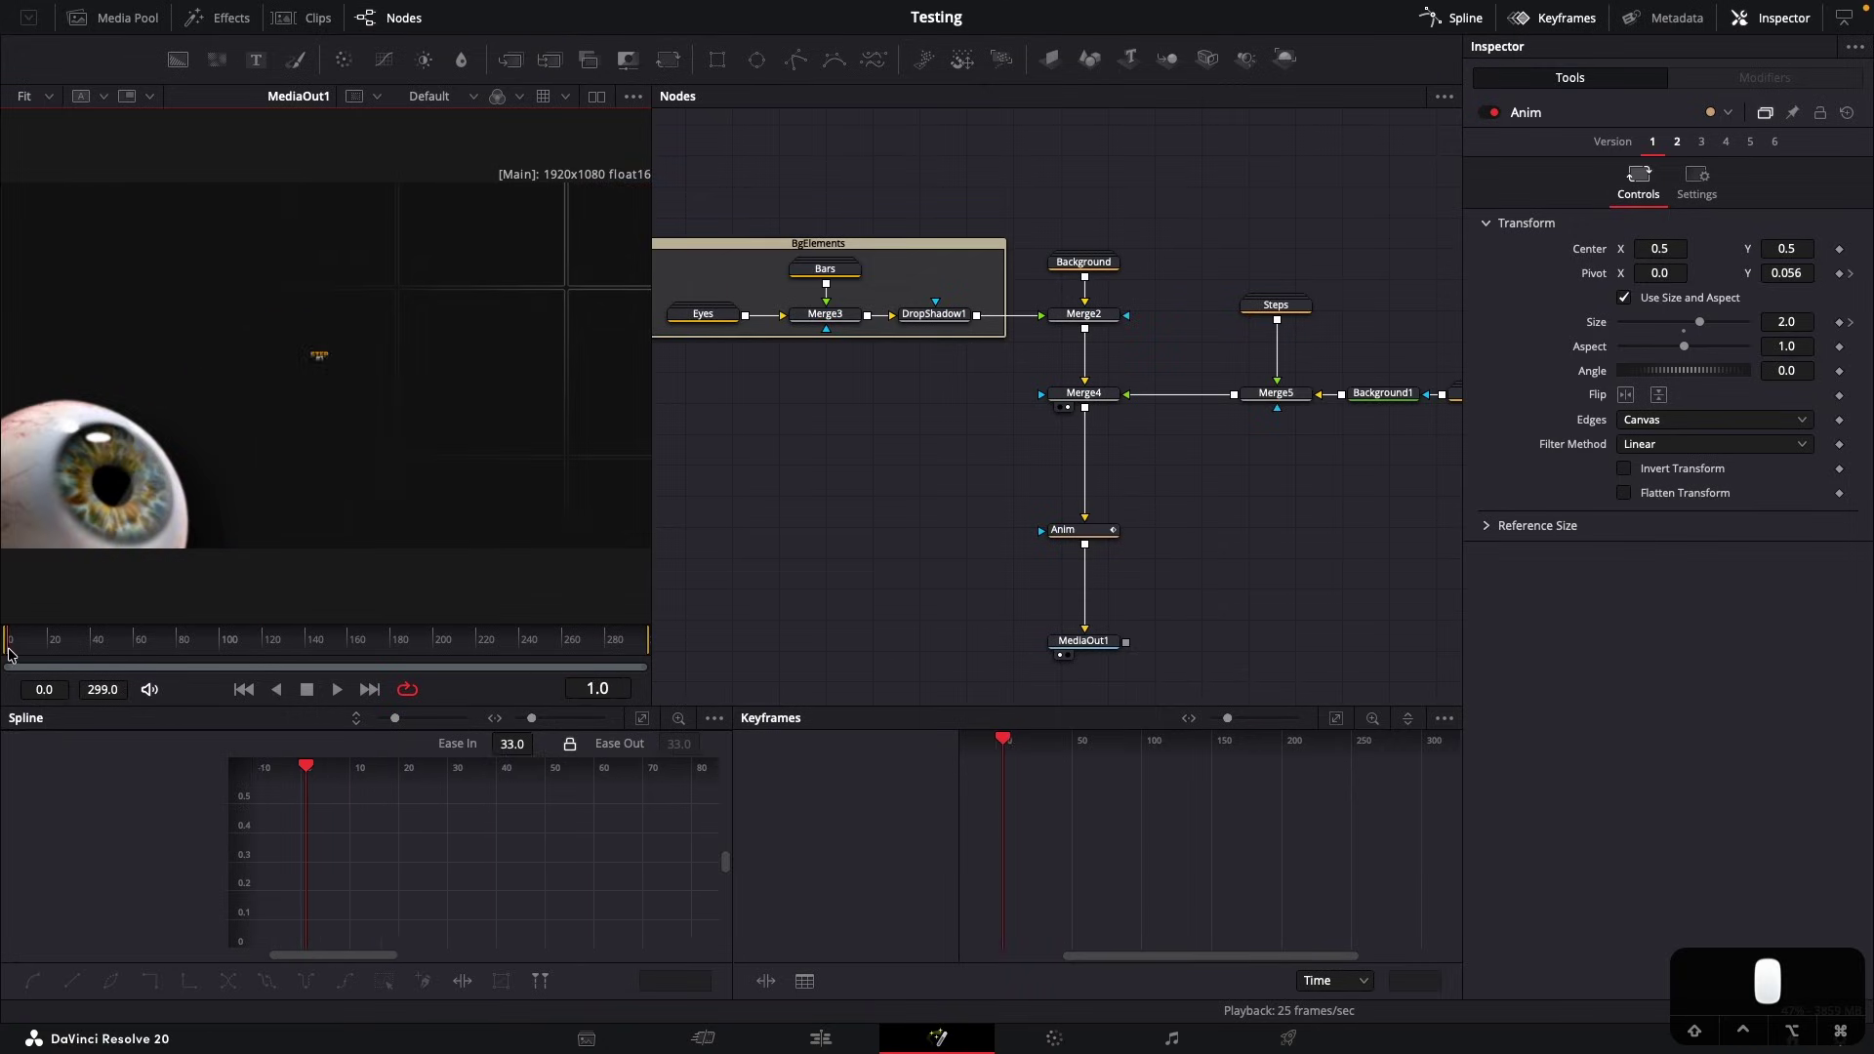
pyautogui.press('space')
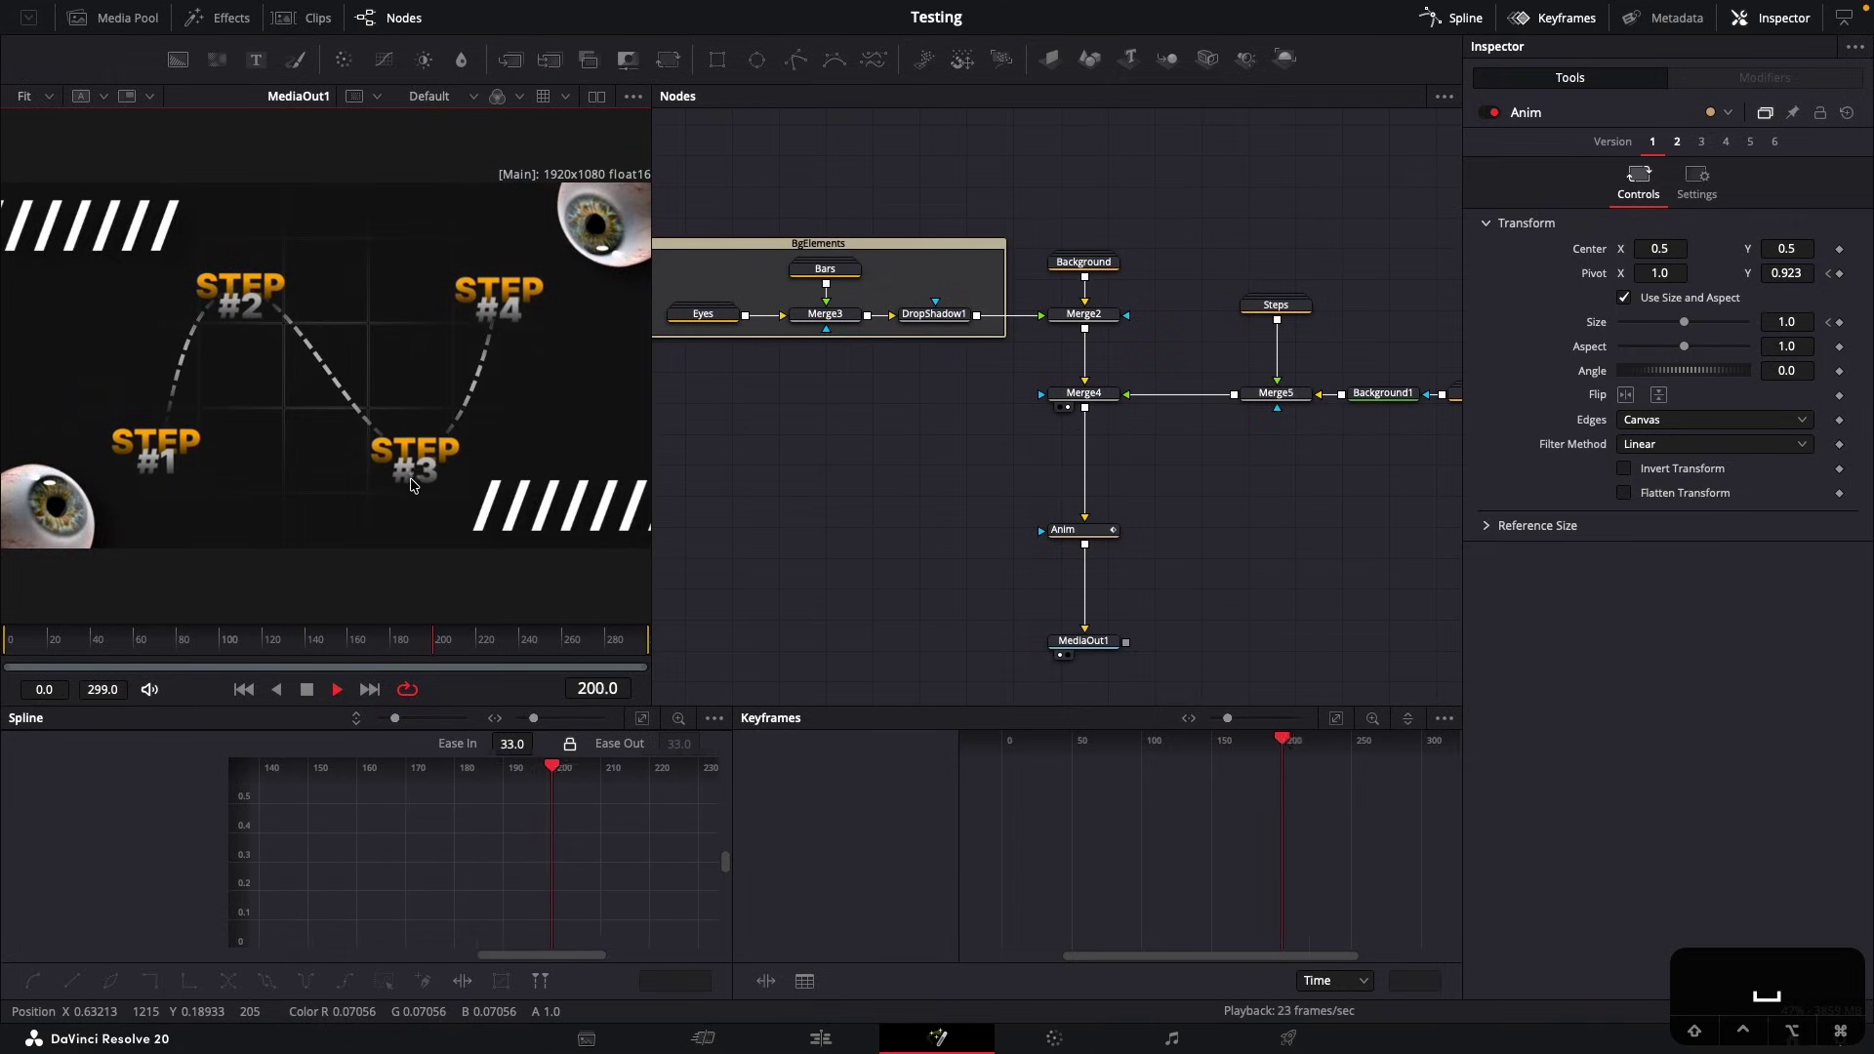
pyautogui.press('space')
# Review the node tree section by section: the BgElements group, the Background node, the Steps and dashed-line branch, and the Anim Transform
pyautogui.moveTo(859, 447); pyautogui.dragTo(1122, 600)
pyautogui.moveTo(851, 353); pyautogui.dragTo(1238, 535)
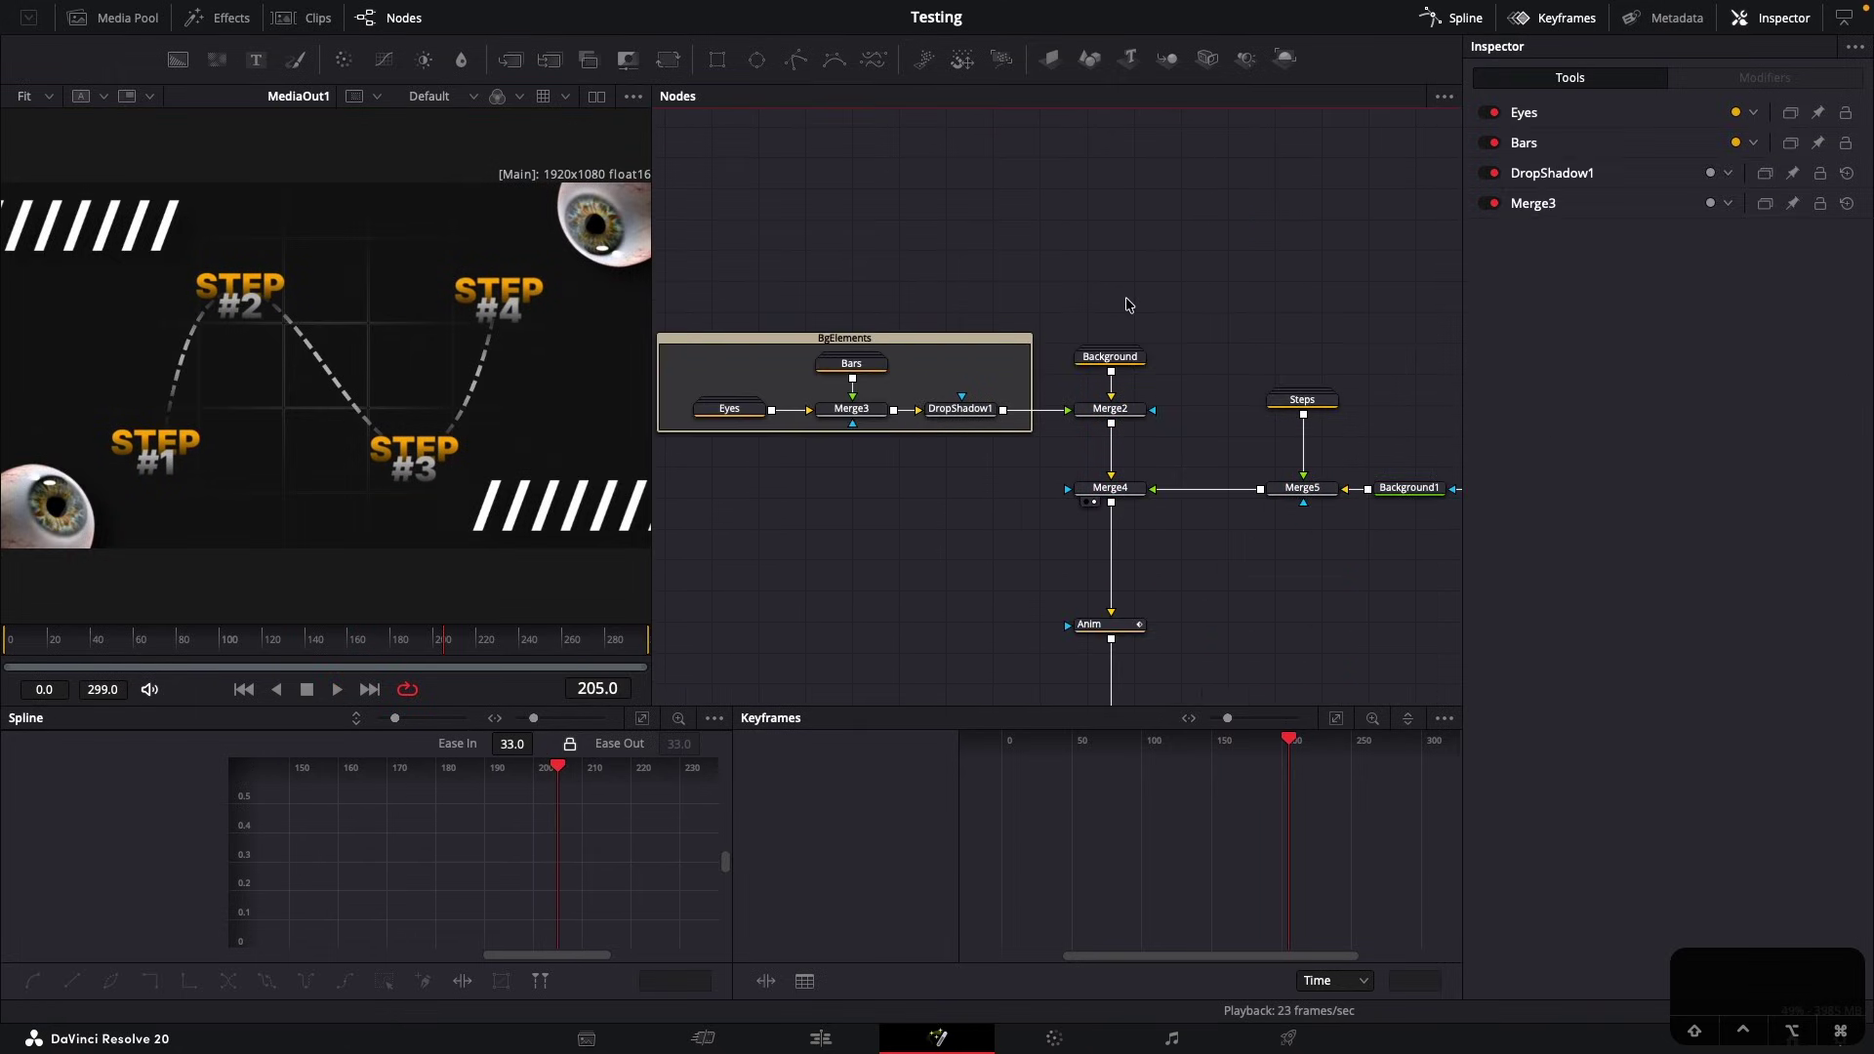
pyautogui.moveTo(1092, 285); pyautogui.dragTo(1147, 387)
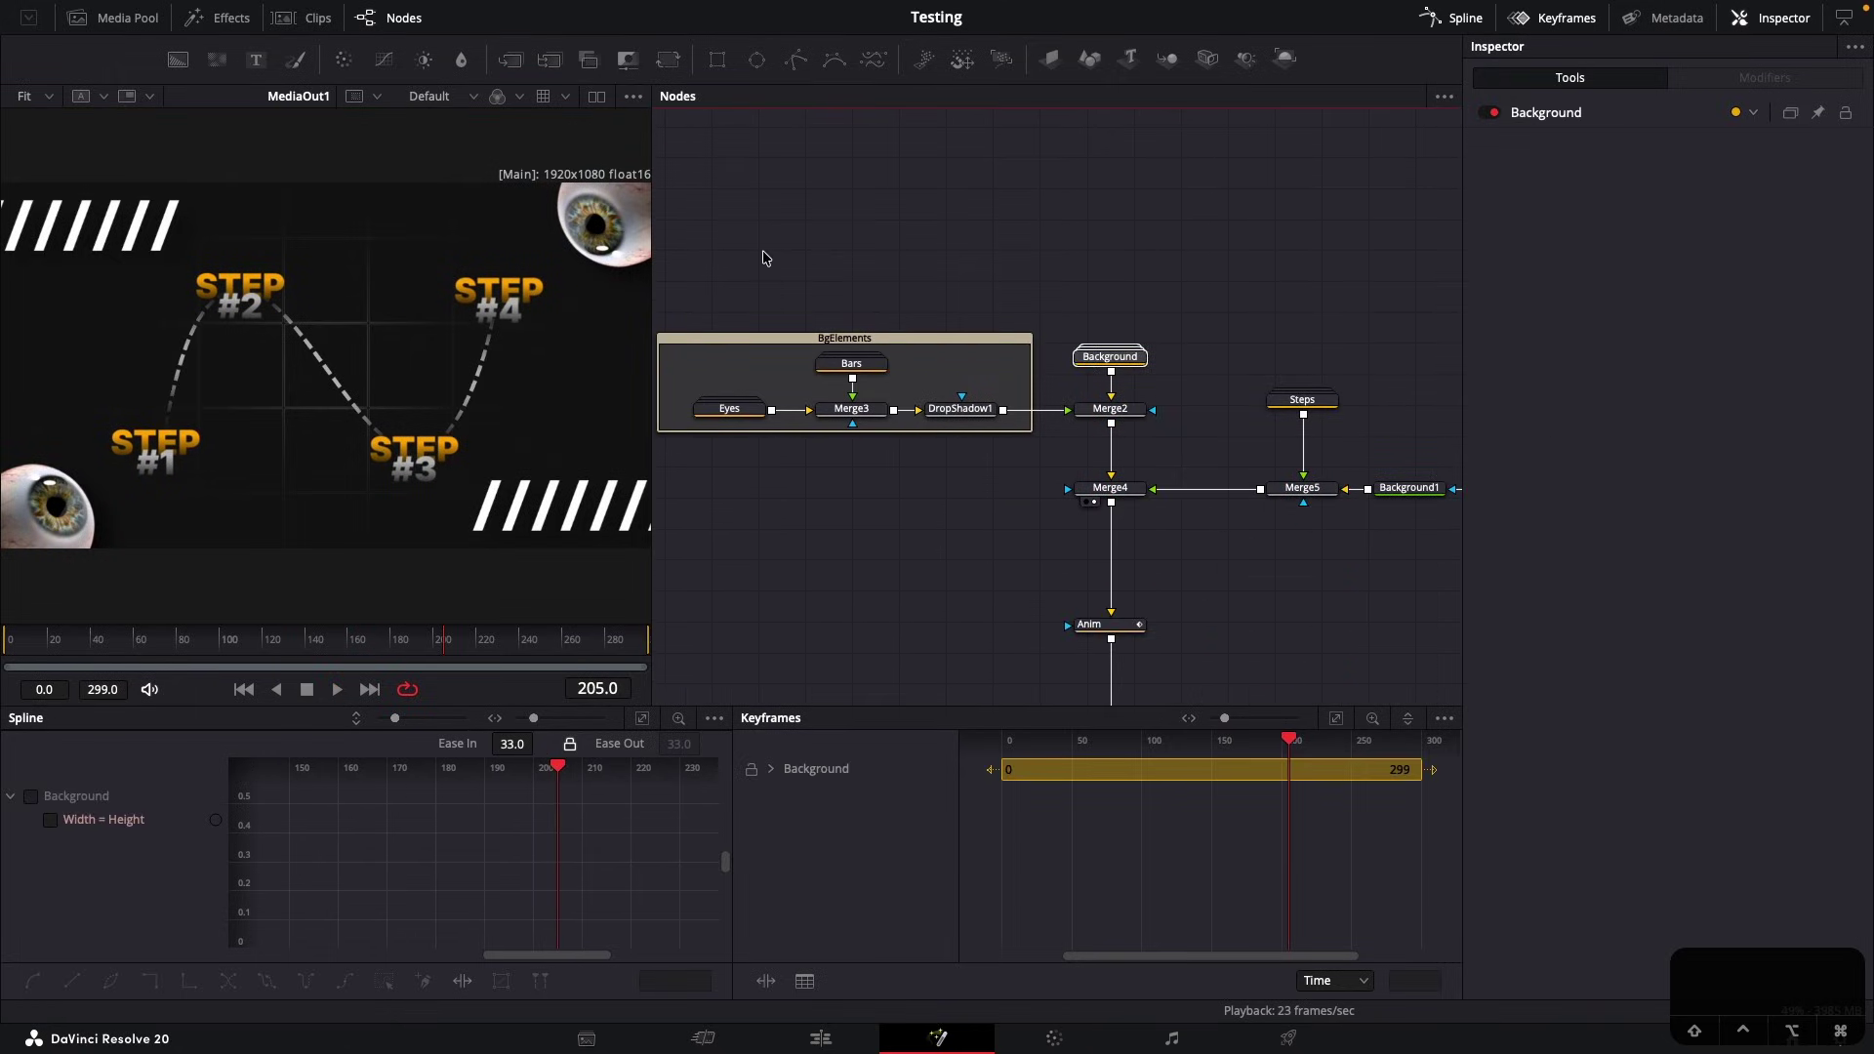
pyautogui.moveTo(766, 258); pyautogui.dragTo(933, 434)
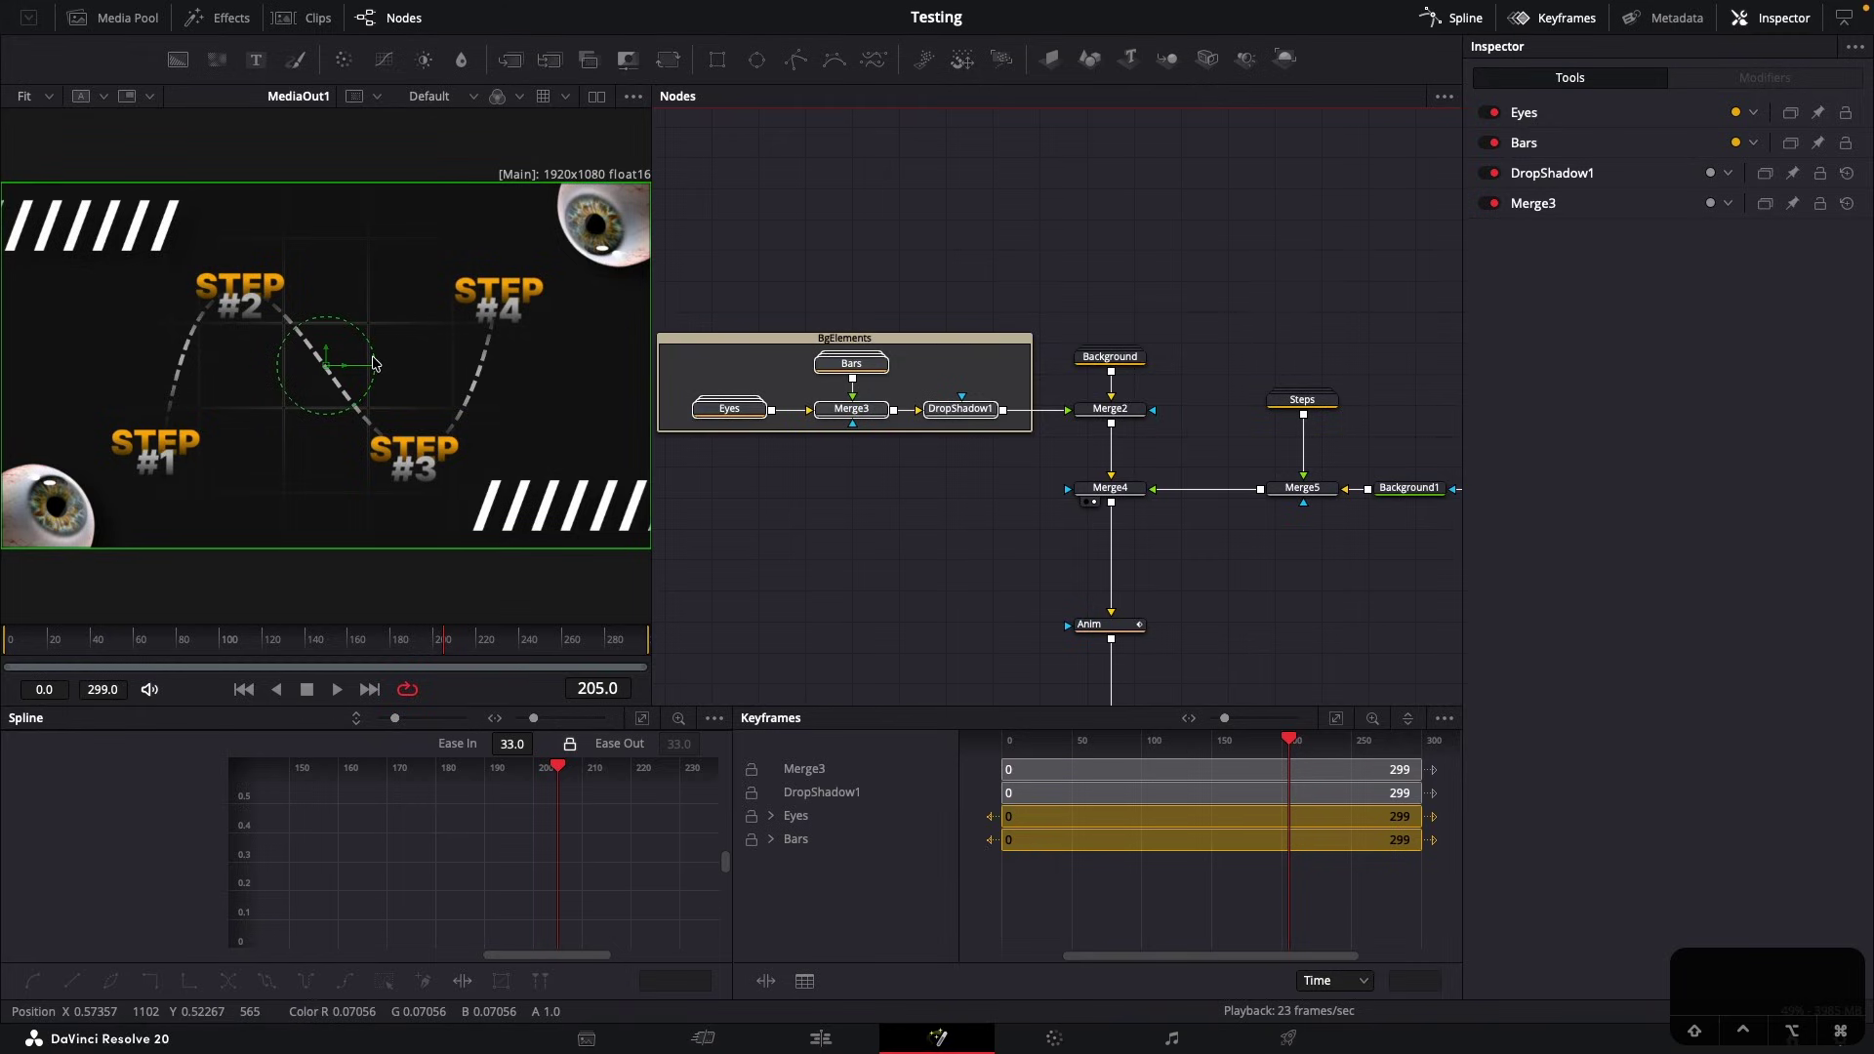
pyautogui.hscroll(5, 1097, 364)
pyautogui.moveTo(1344, 533); pyautogui.dragTo(881, 278)
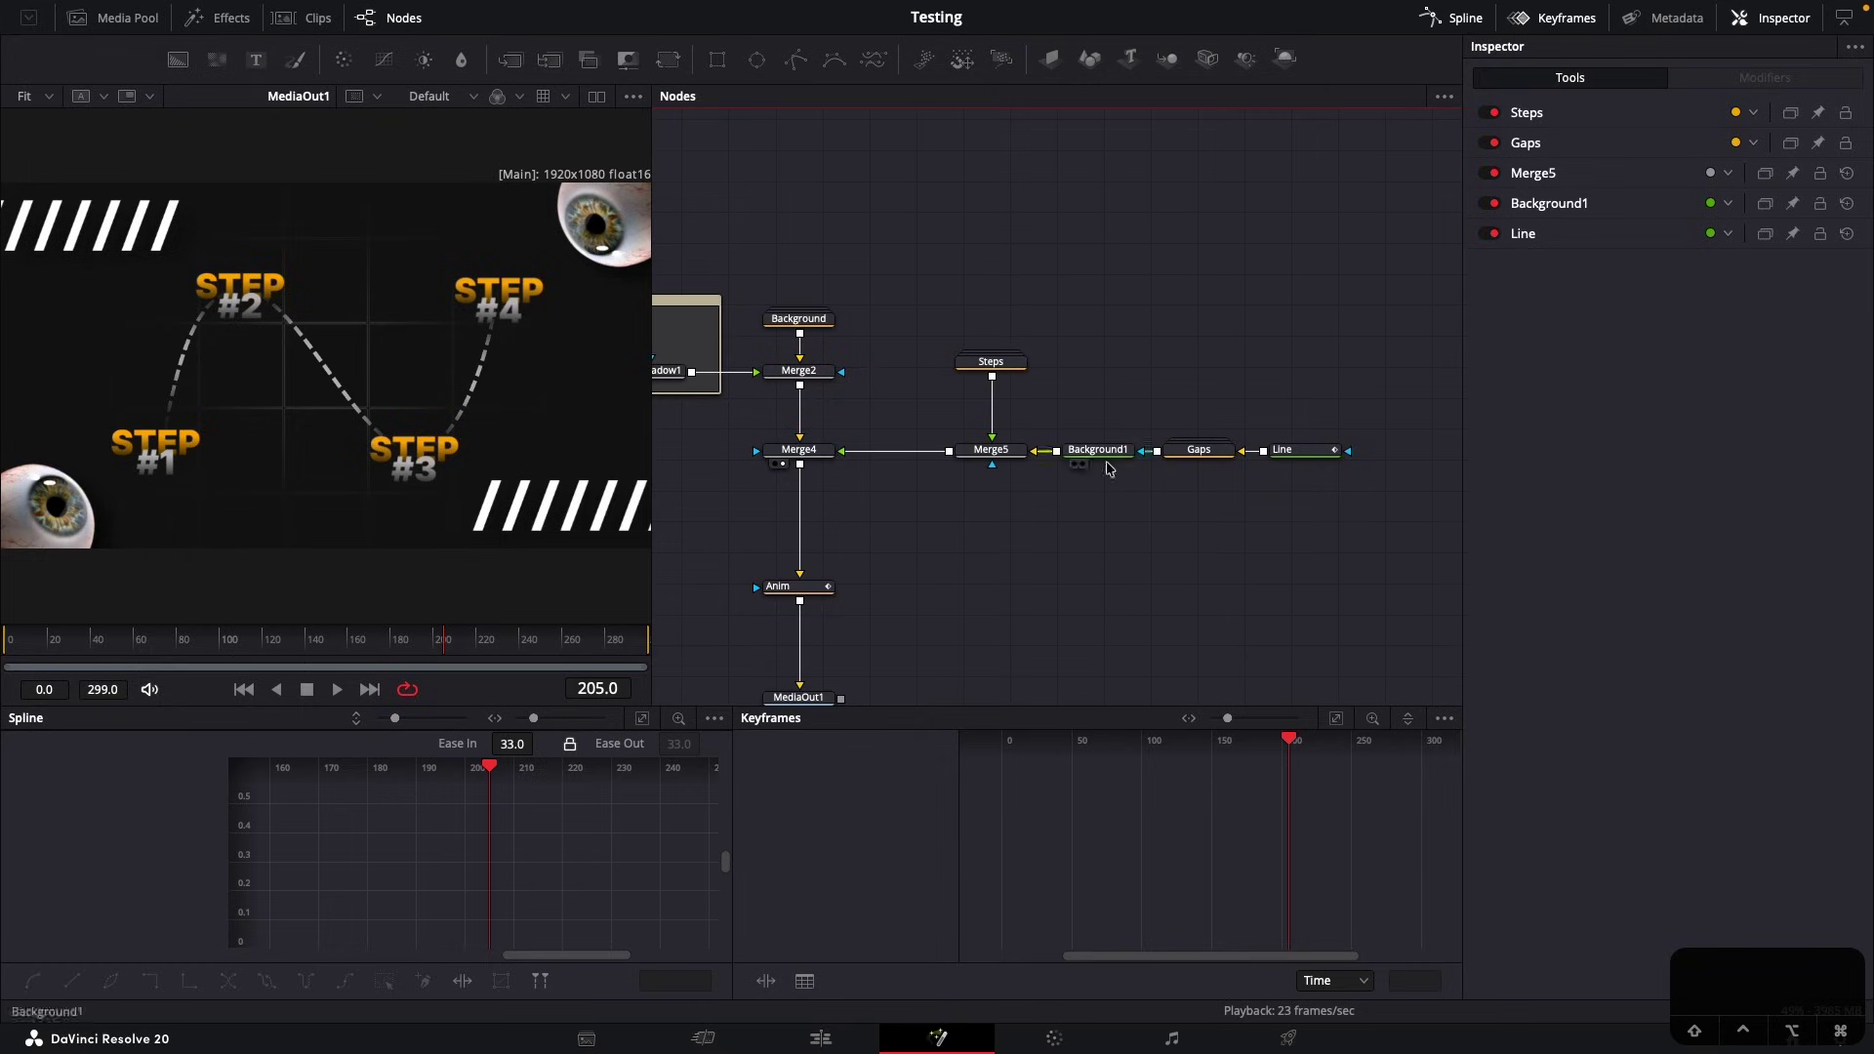
pyautogui.moveTo(1315, 535); pyautogui.dragTo(930, 281)
pyautogui.moveTo(1121, 504); pyautogui.dragTo(895, 437)
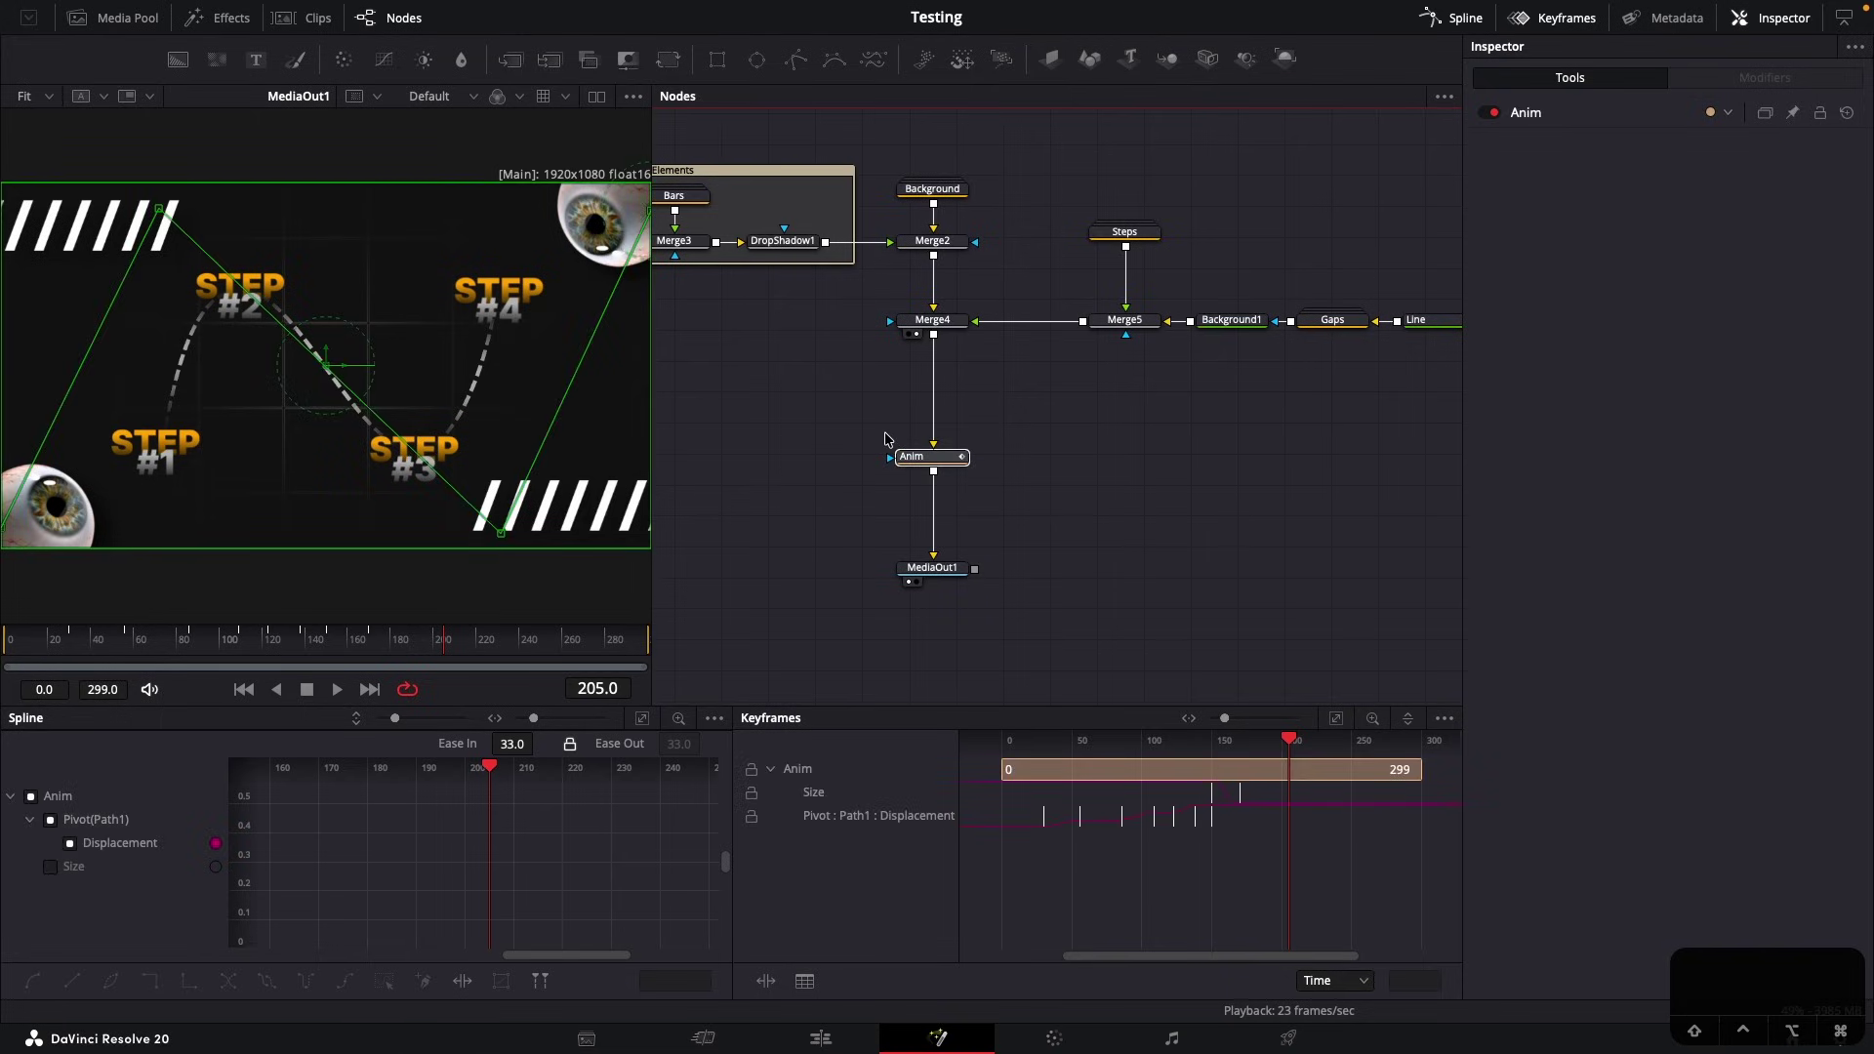
pyautogui.click(1012, 483)
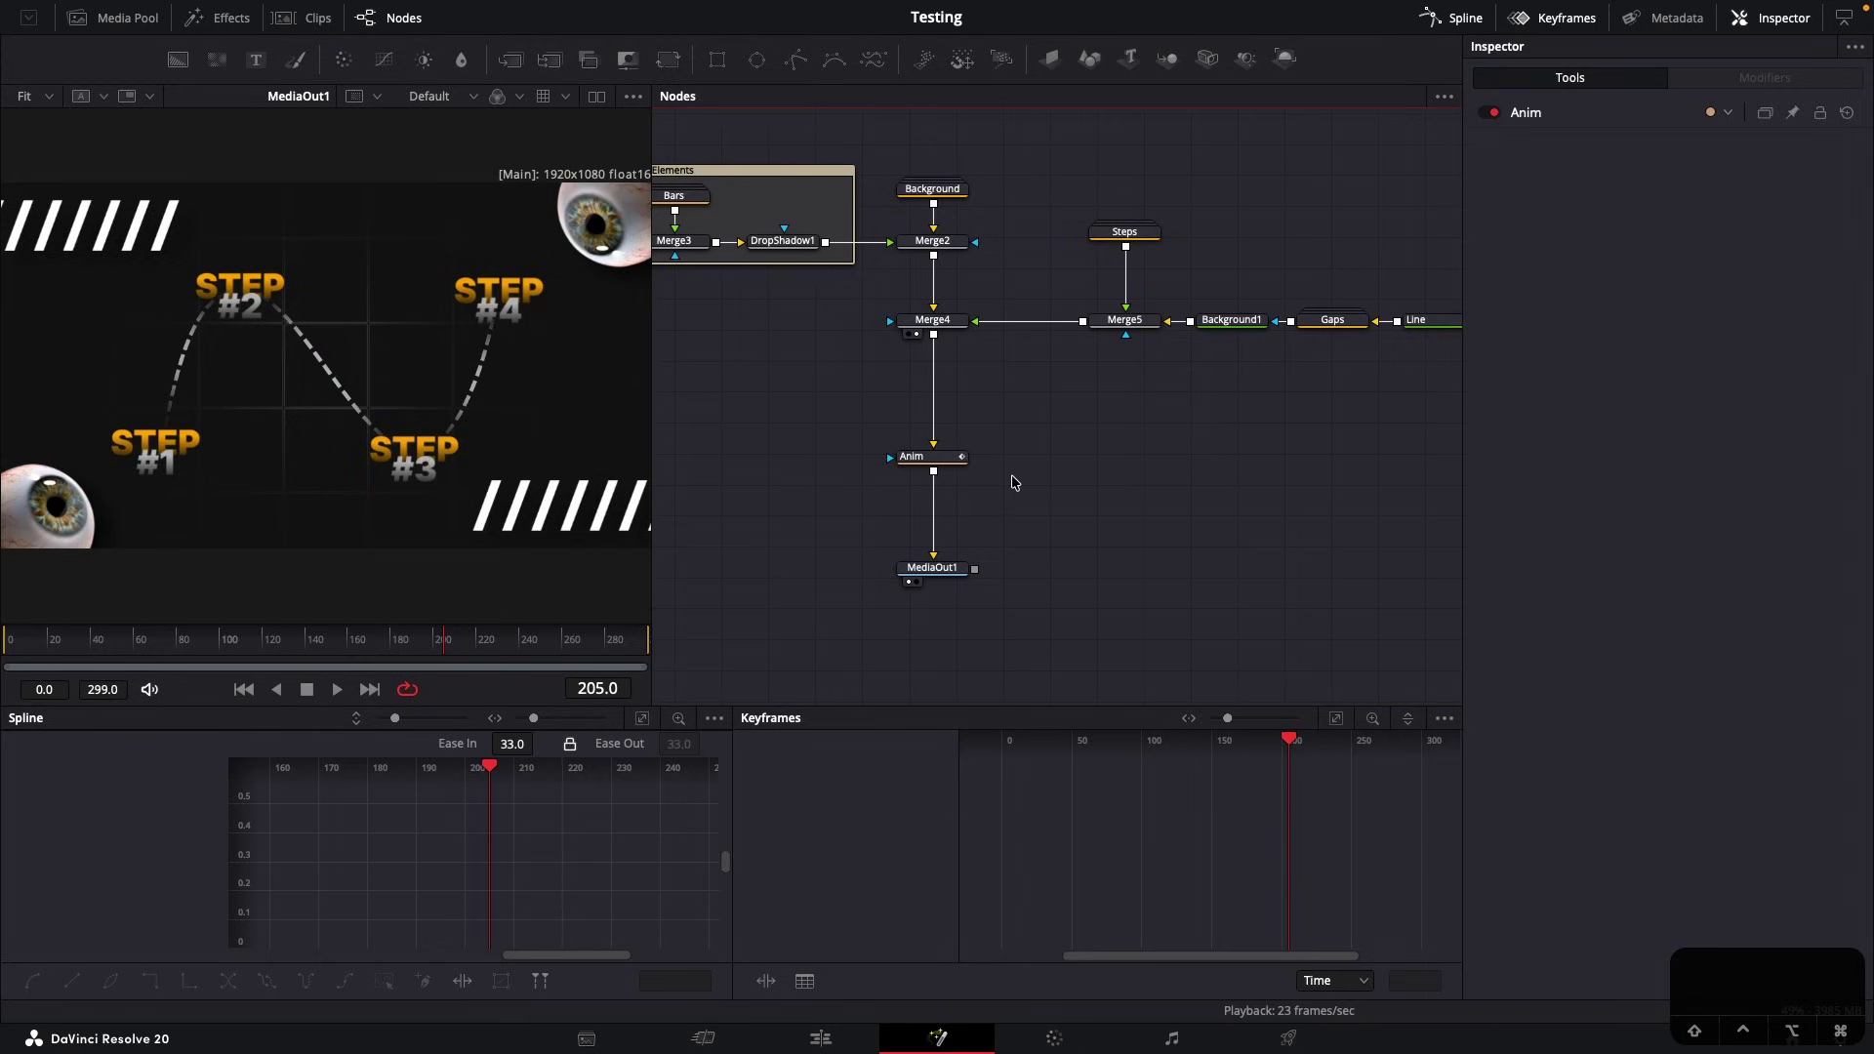
pyautogui.click(935, 459)
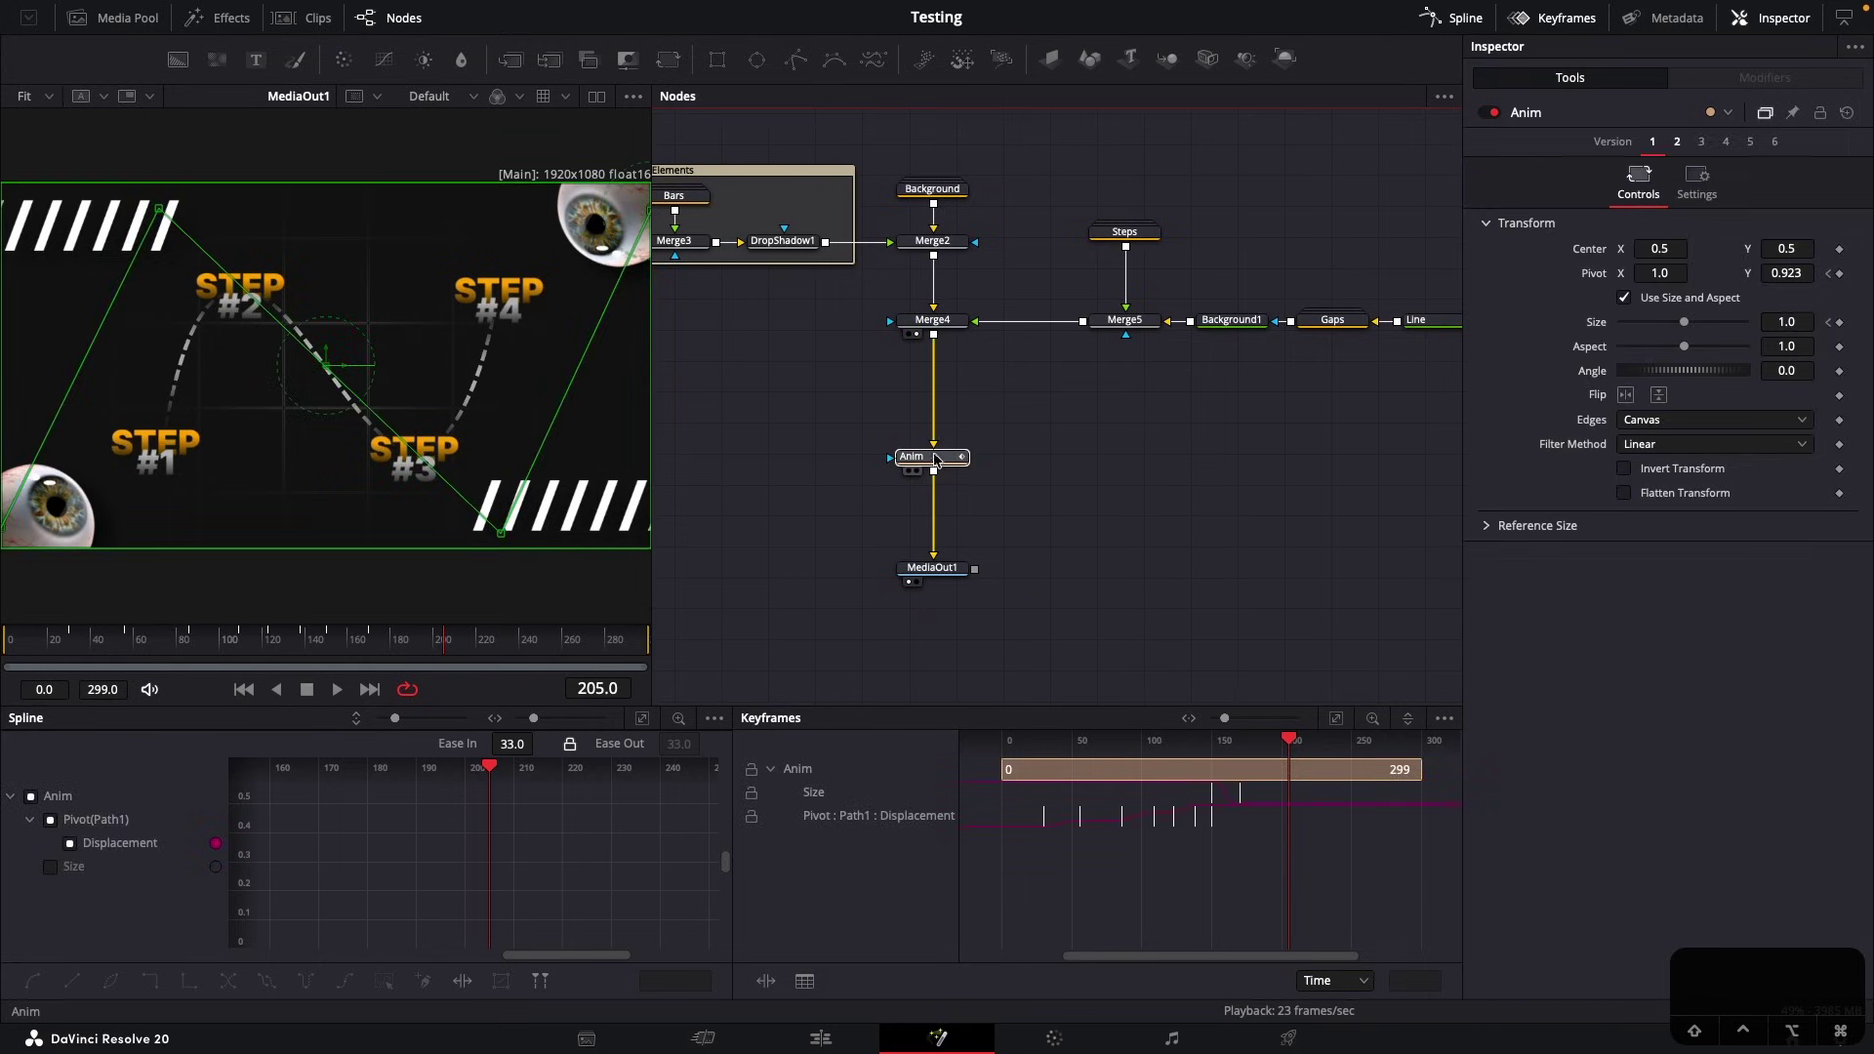
pyautogui.click(1006, 482)
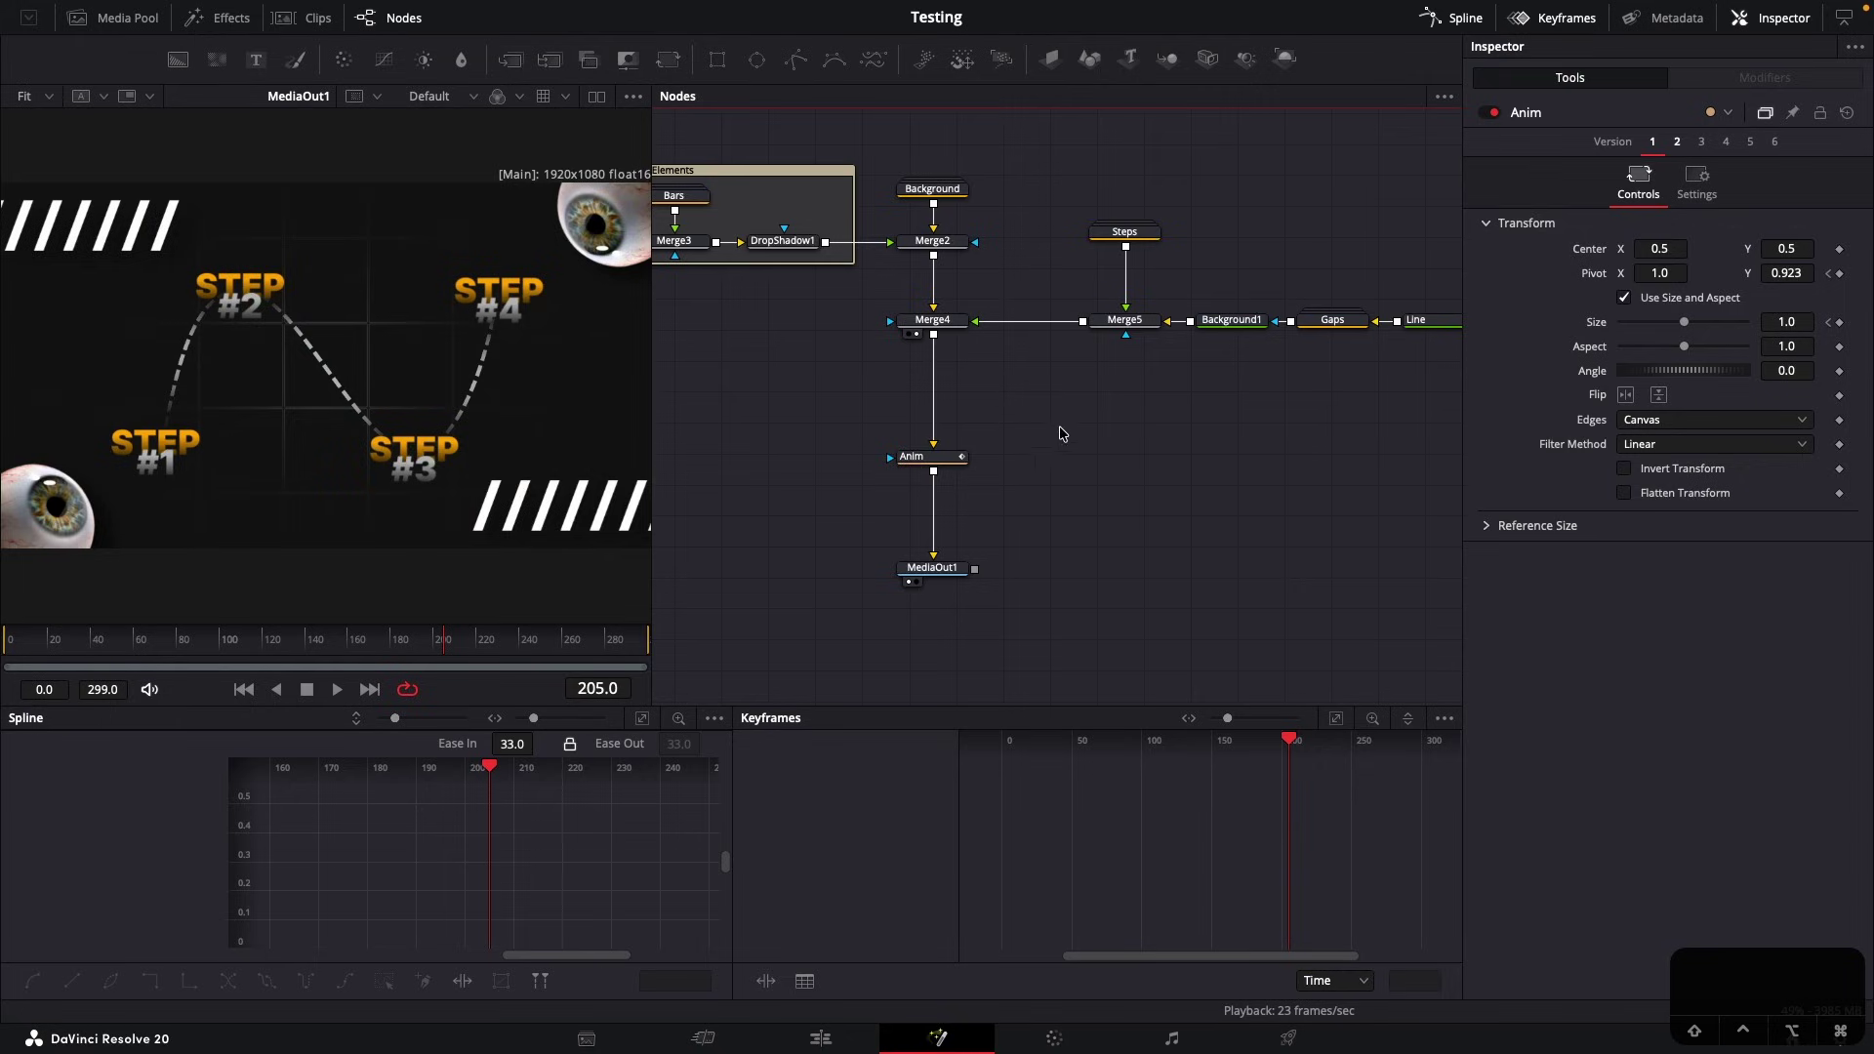
# Examine the keyframes of the Steps, Gaps and Line branch alongside those of the Anim Transform
pyautogui.moveTo(1230, 496); pyautogui.dragTo(1082, 610)
pyautogui.moveTo(1303, 557); pyautogui.dragTo(929, 303)
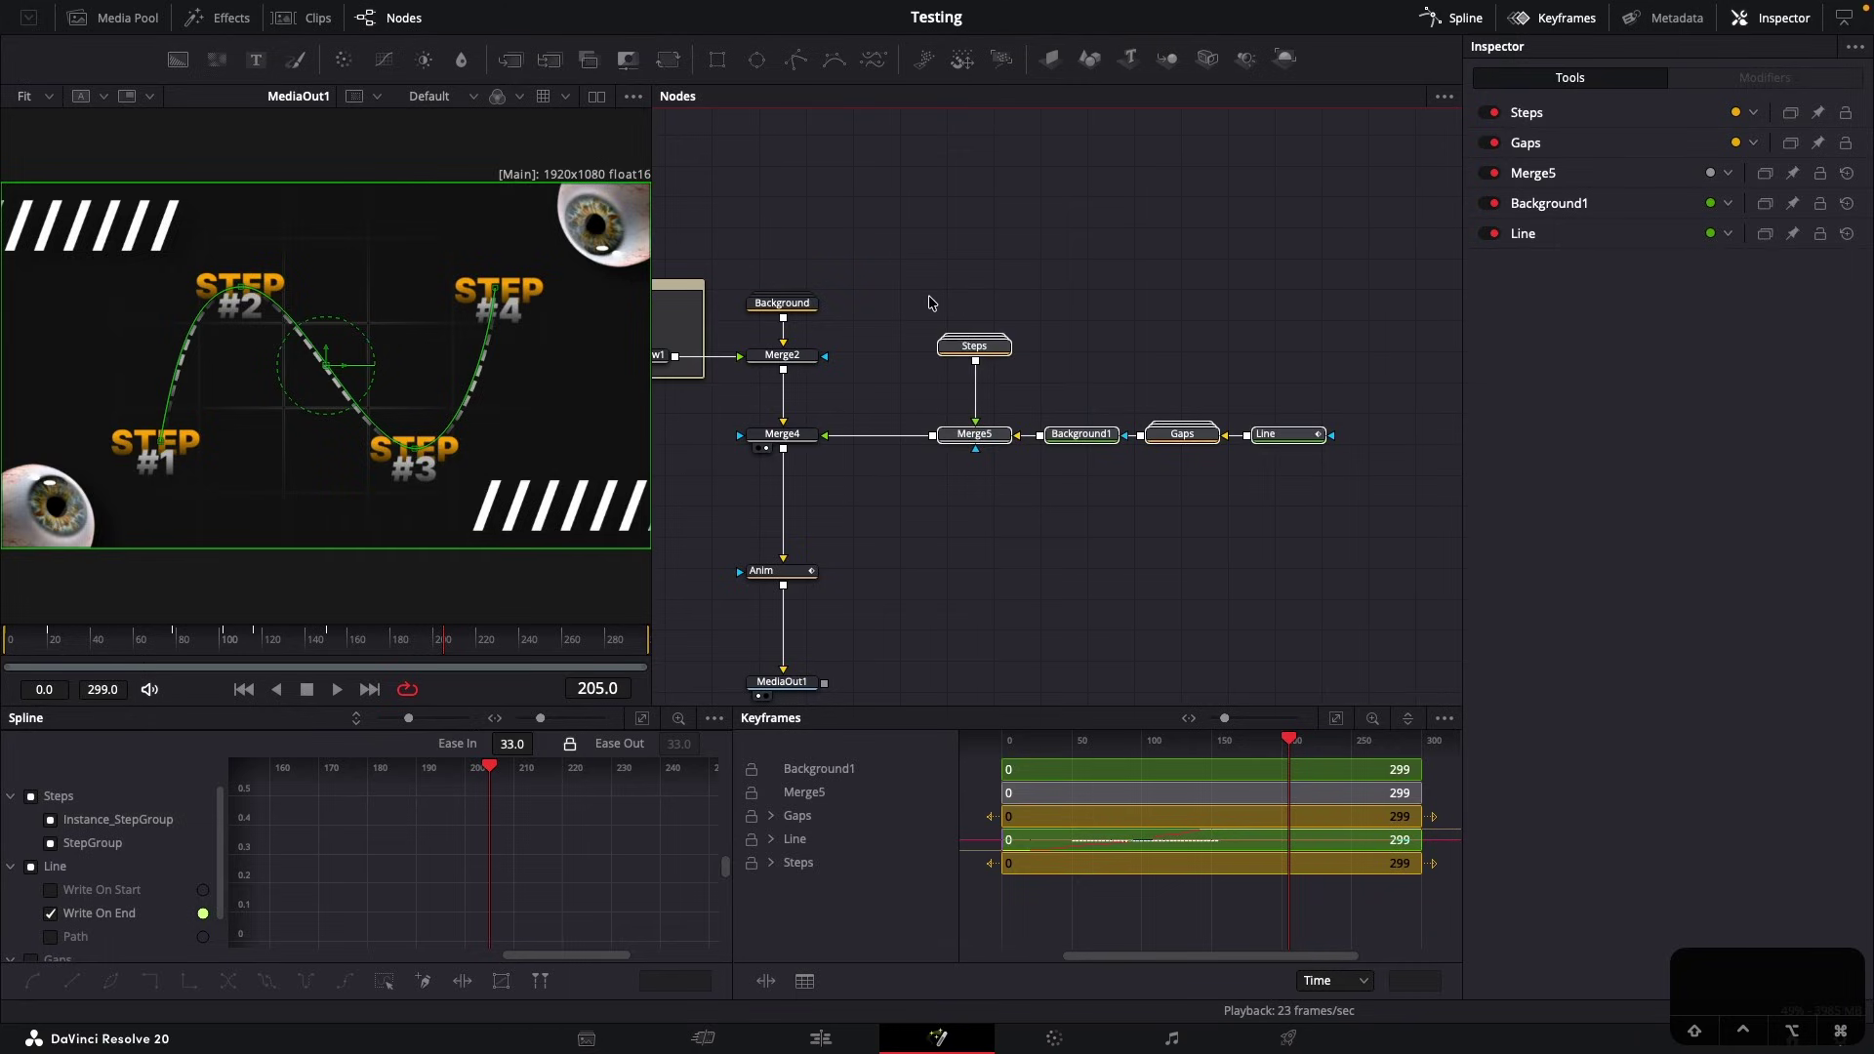
pyautogui.scroll(-3, 1152, 488)
pyautogui.hscroll(-3, 1152, 488)
pyautogui.click(1173, 476)
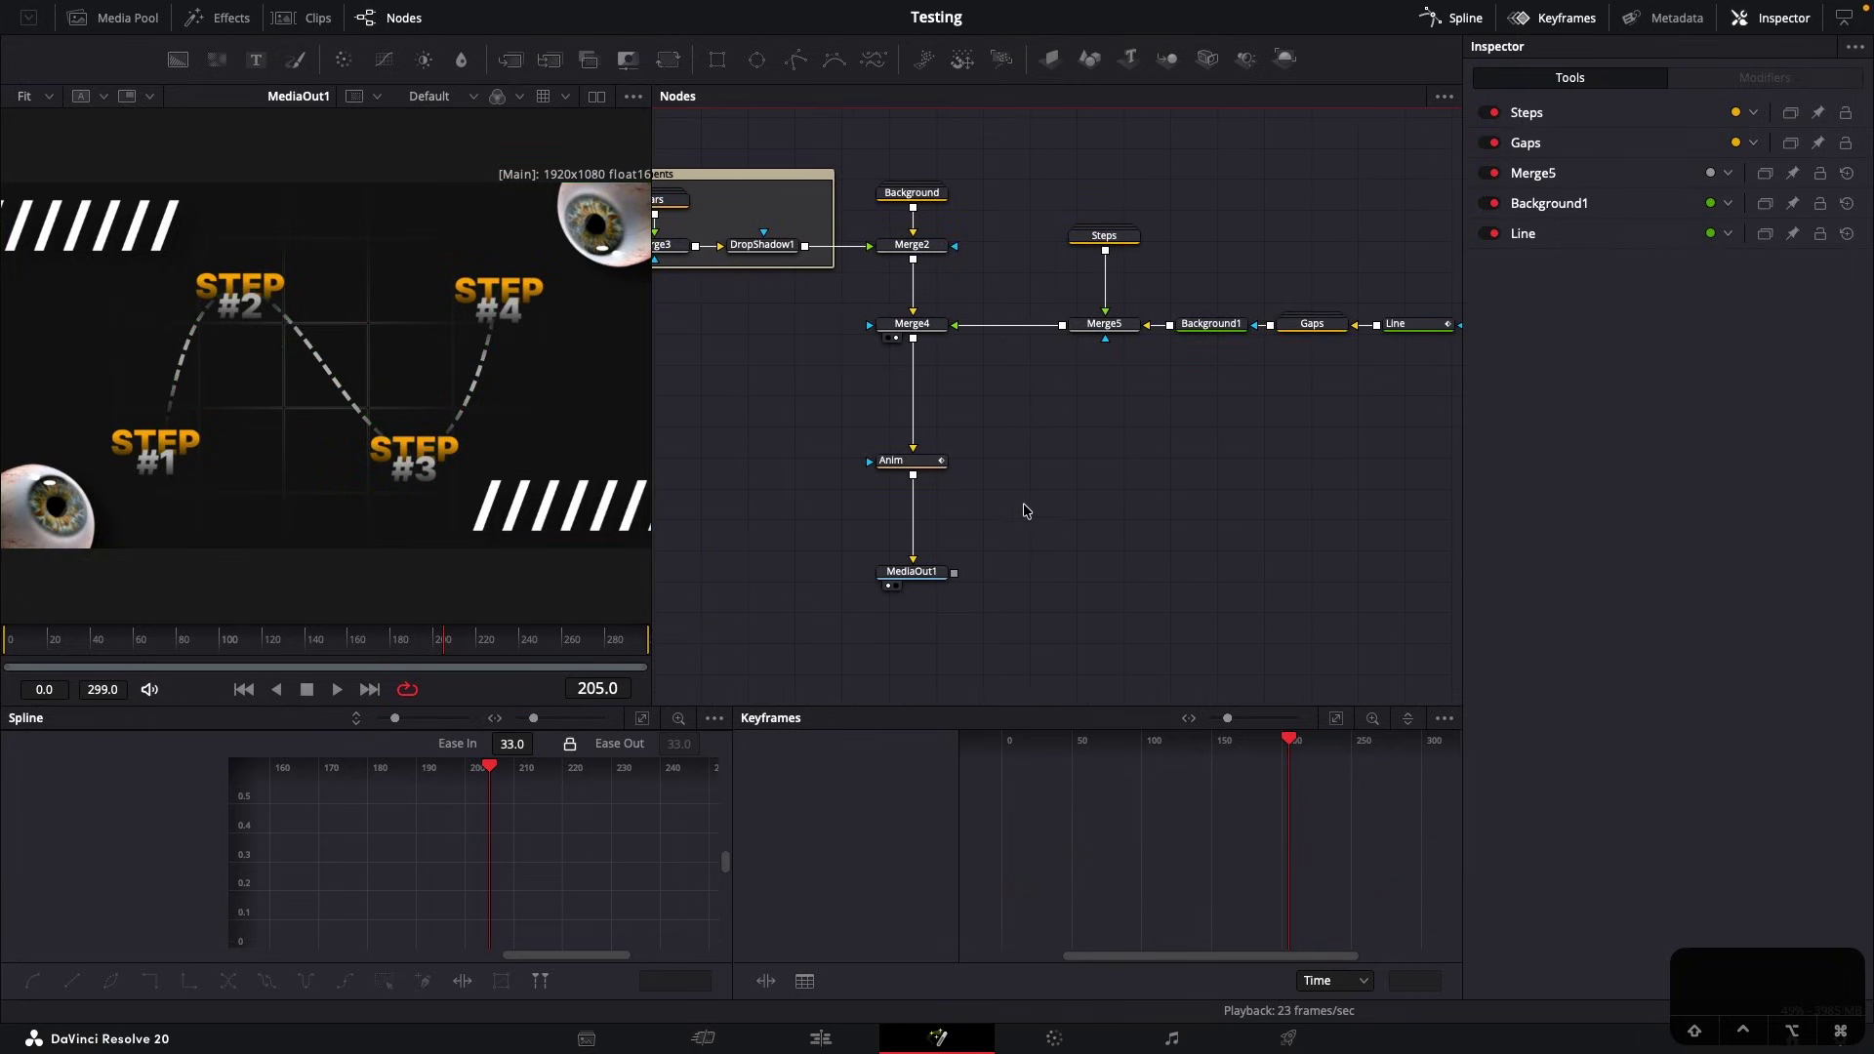
pyautogui.moveTo(1025, 509); pyautogui.dragTo(858, 448)
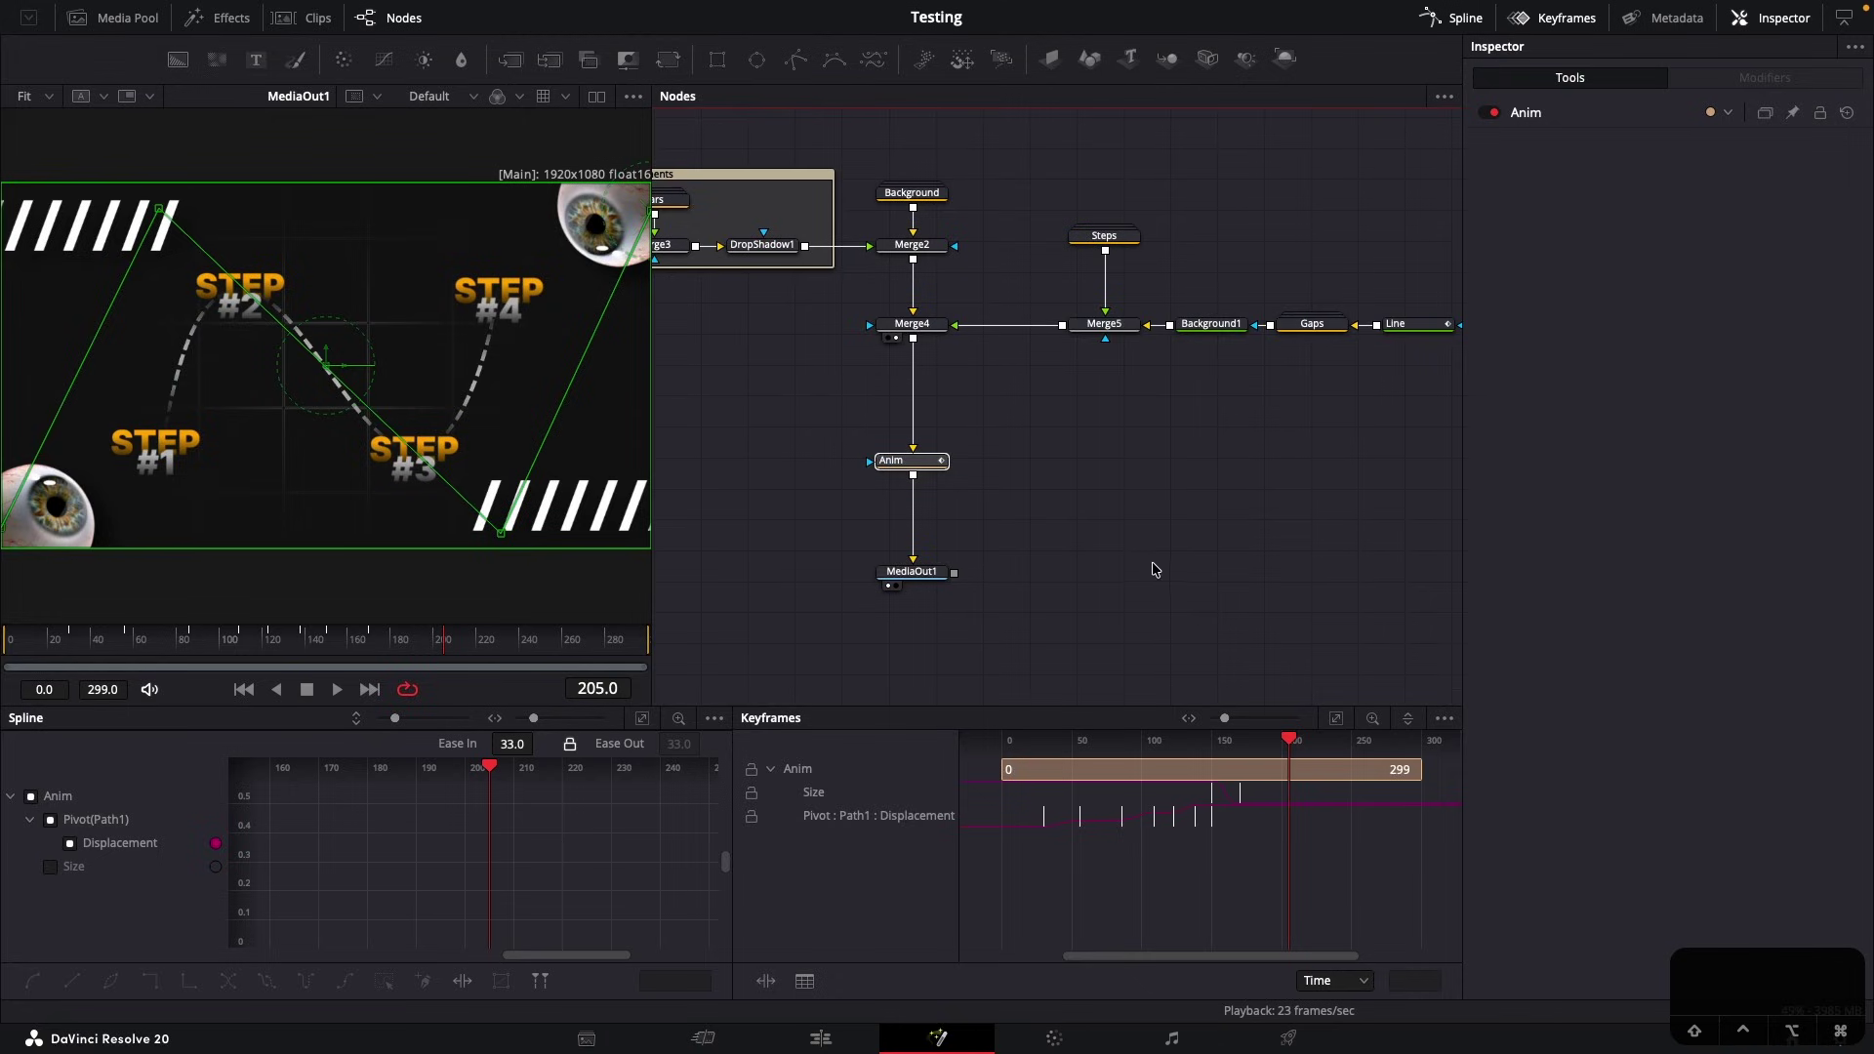
pyautogui.scroll(3, 1153, 570)
pyautogui.hscroll(2, 1153, 570)
pyautogui.moveTo(1403, 519); pyautogui.dragTo(916, 291)
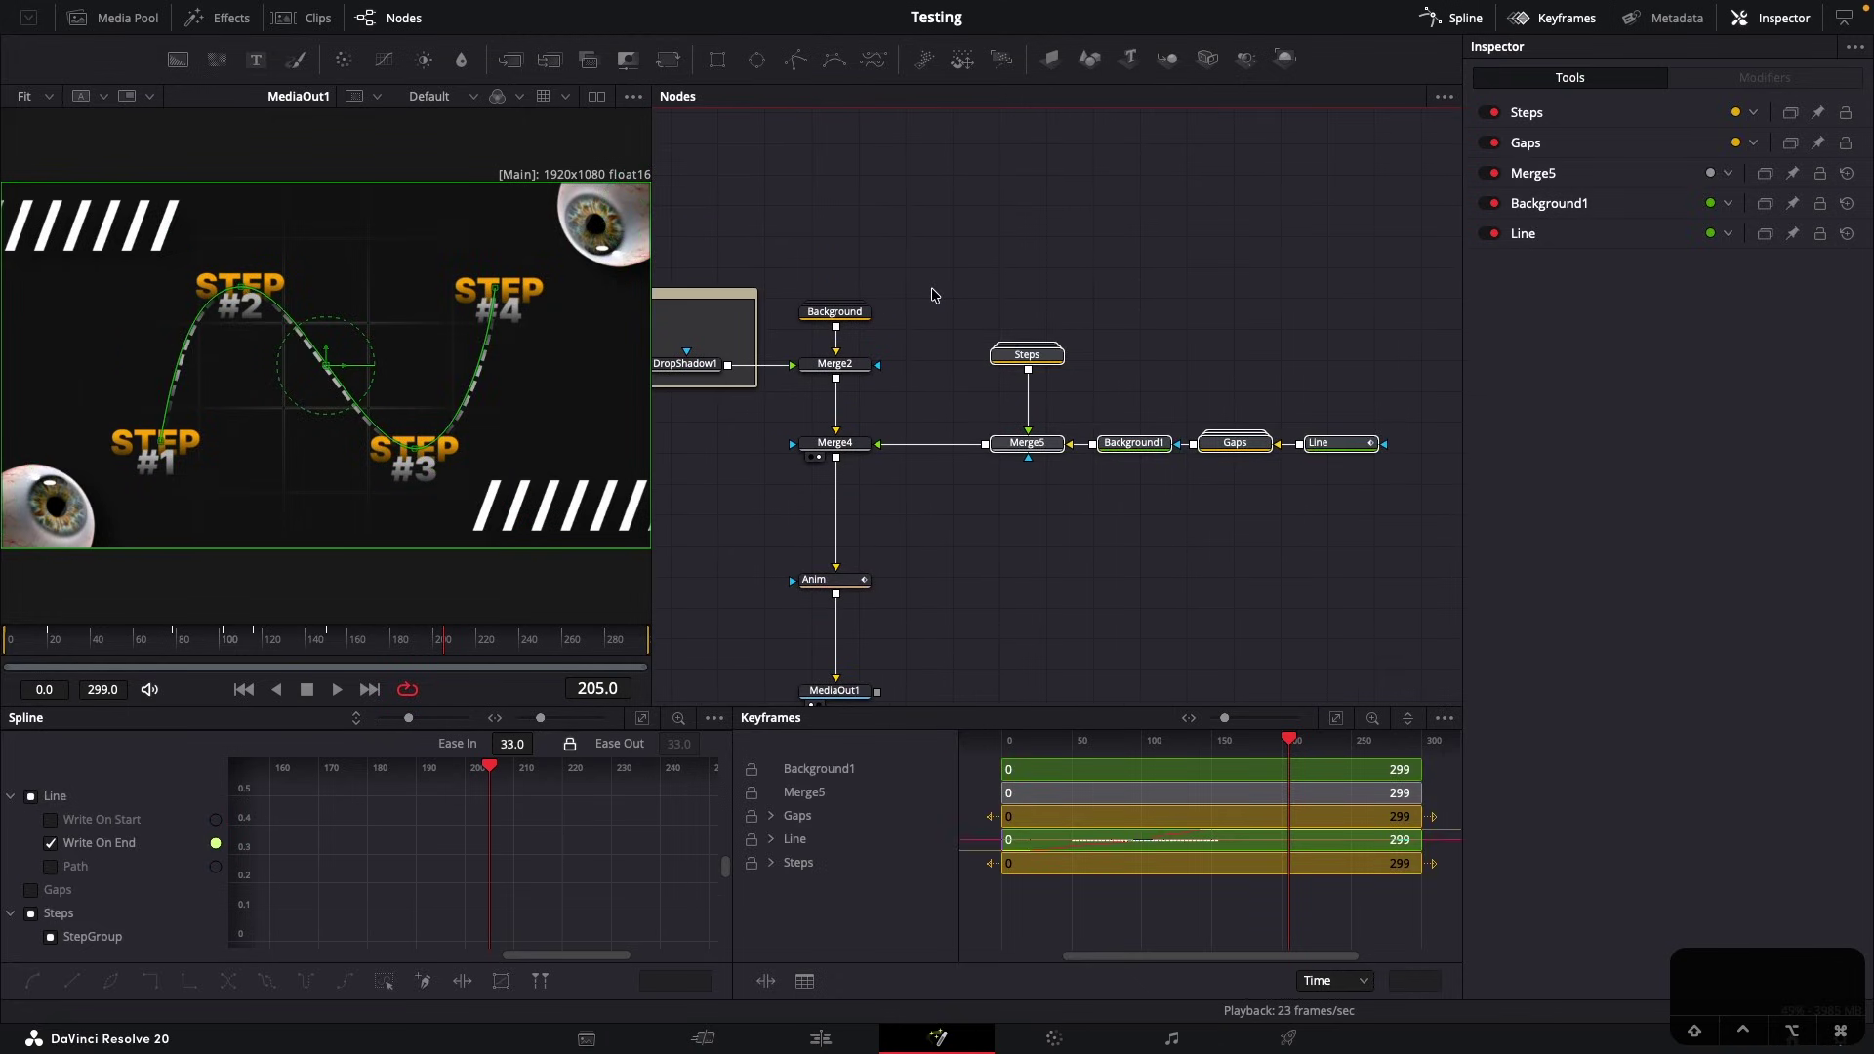